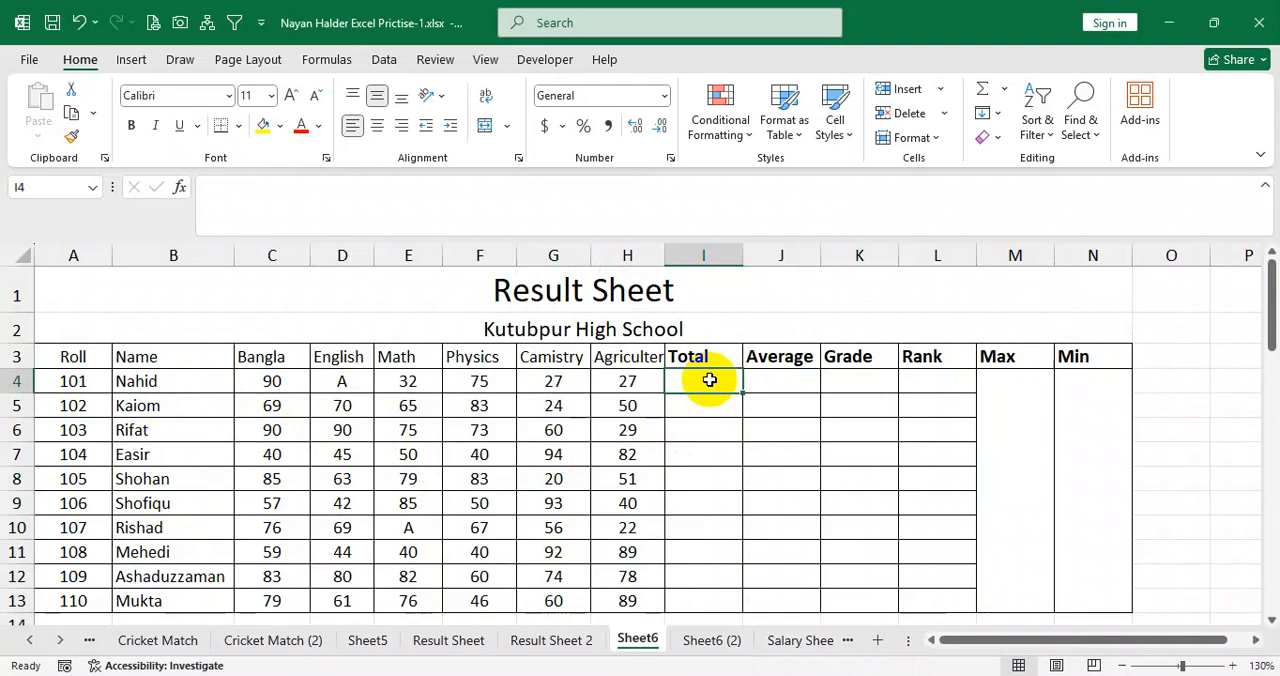
left_click(304, 383)
left_click_drag(304, 383, 623, 449)
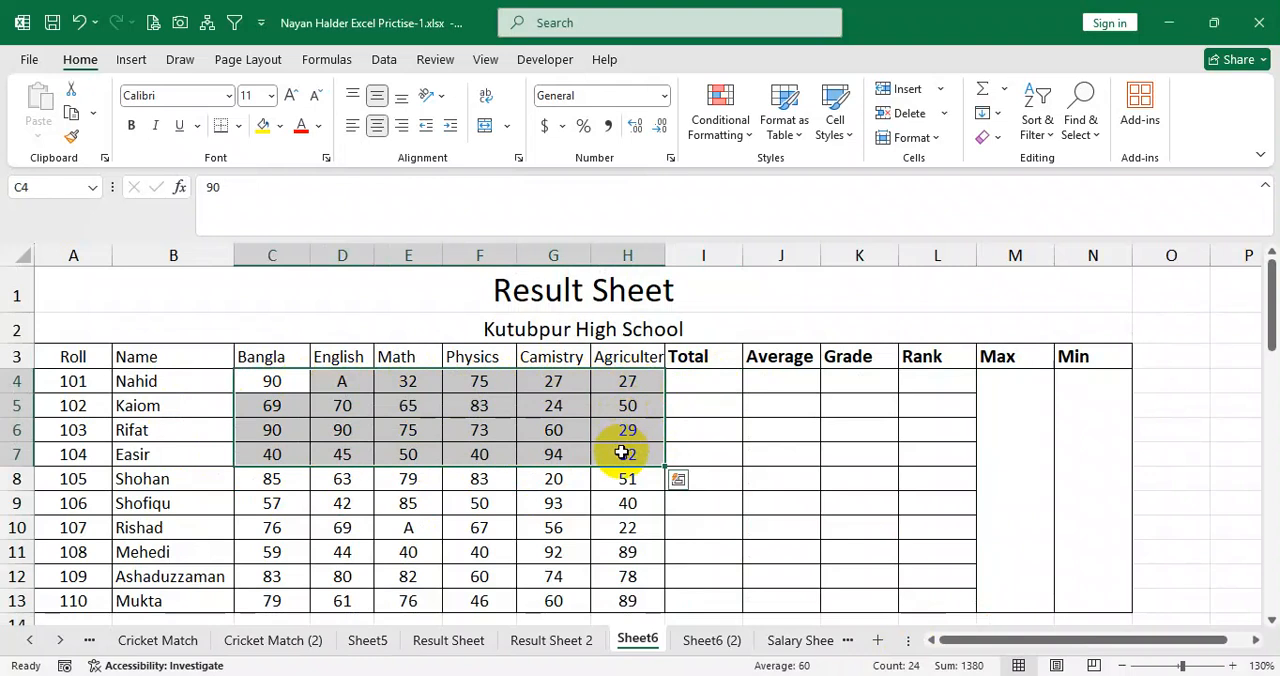
left_click(636, 385)
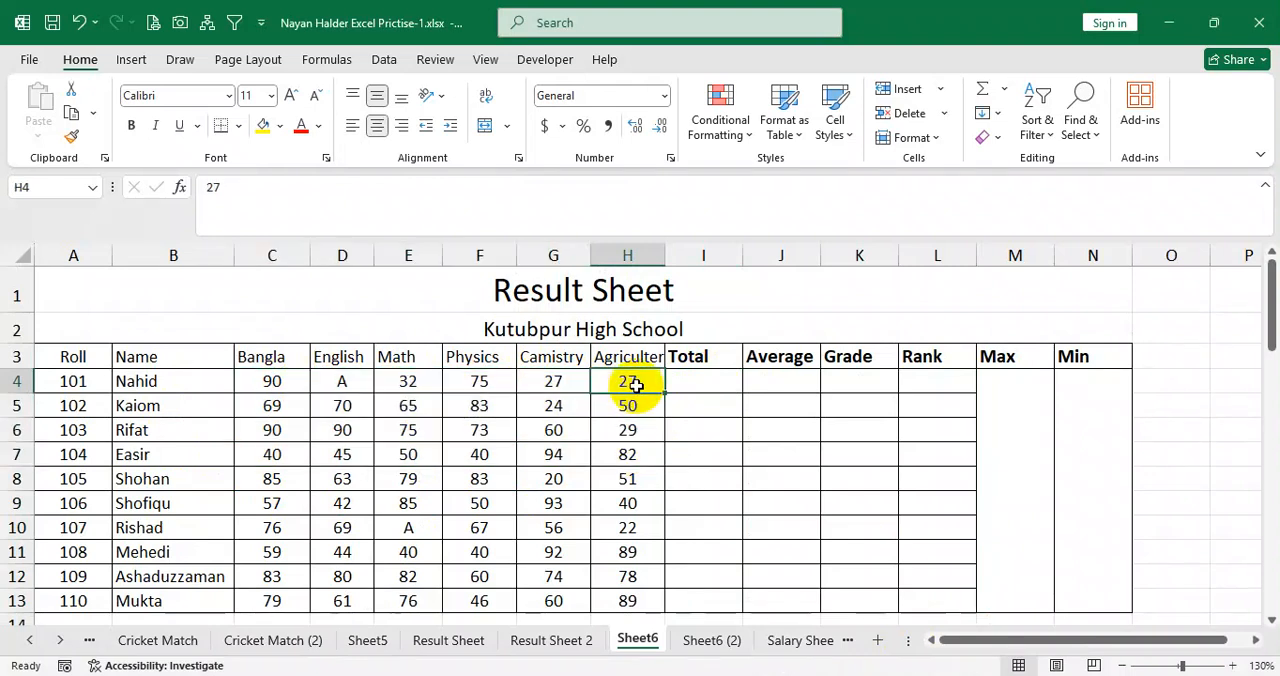
left_click(703, 383)
left_click_drag(296, 386, 642, 401)
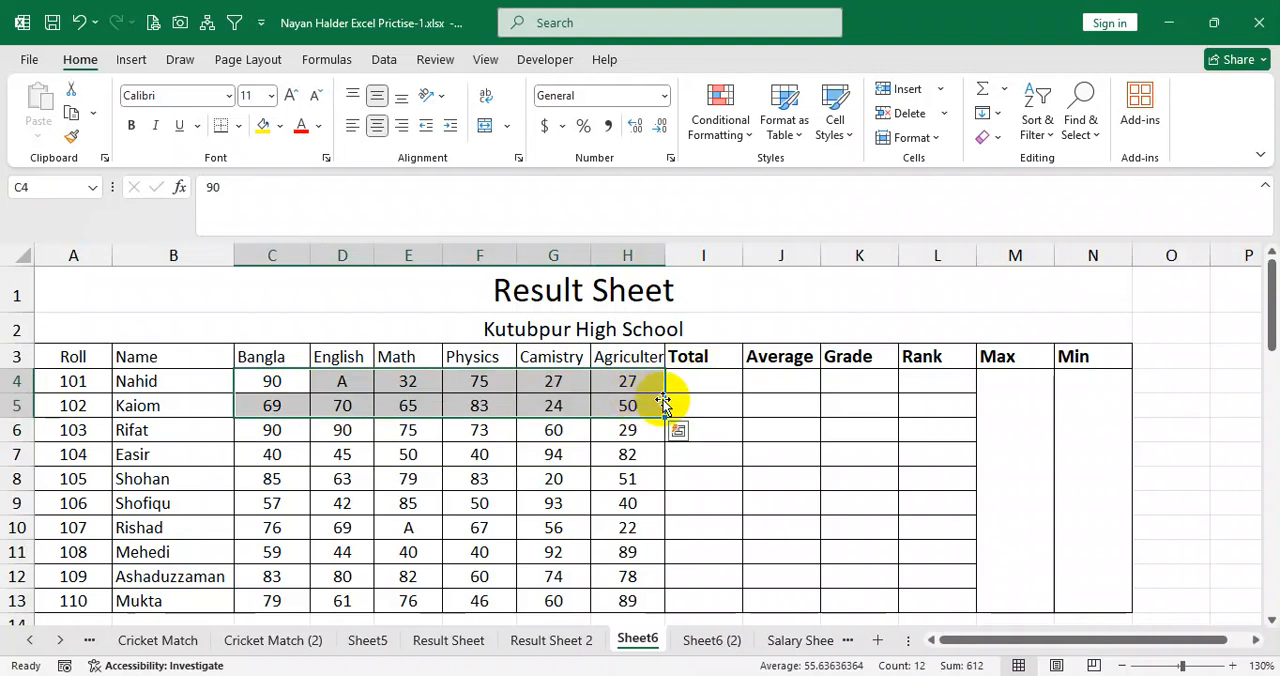
Start an IF formula with a nested OR test in Total cell I4, with C4<33 as the first condition.
left_click(695, 378)
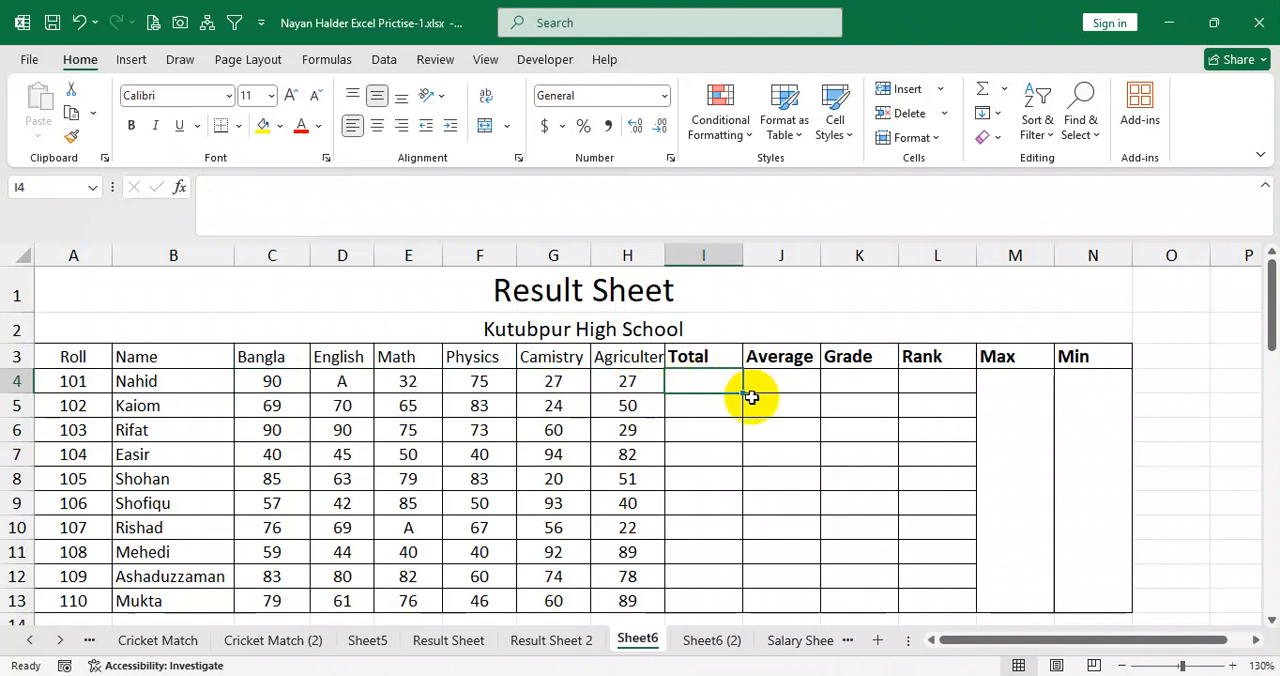
type("=")
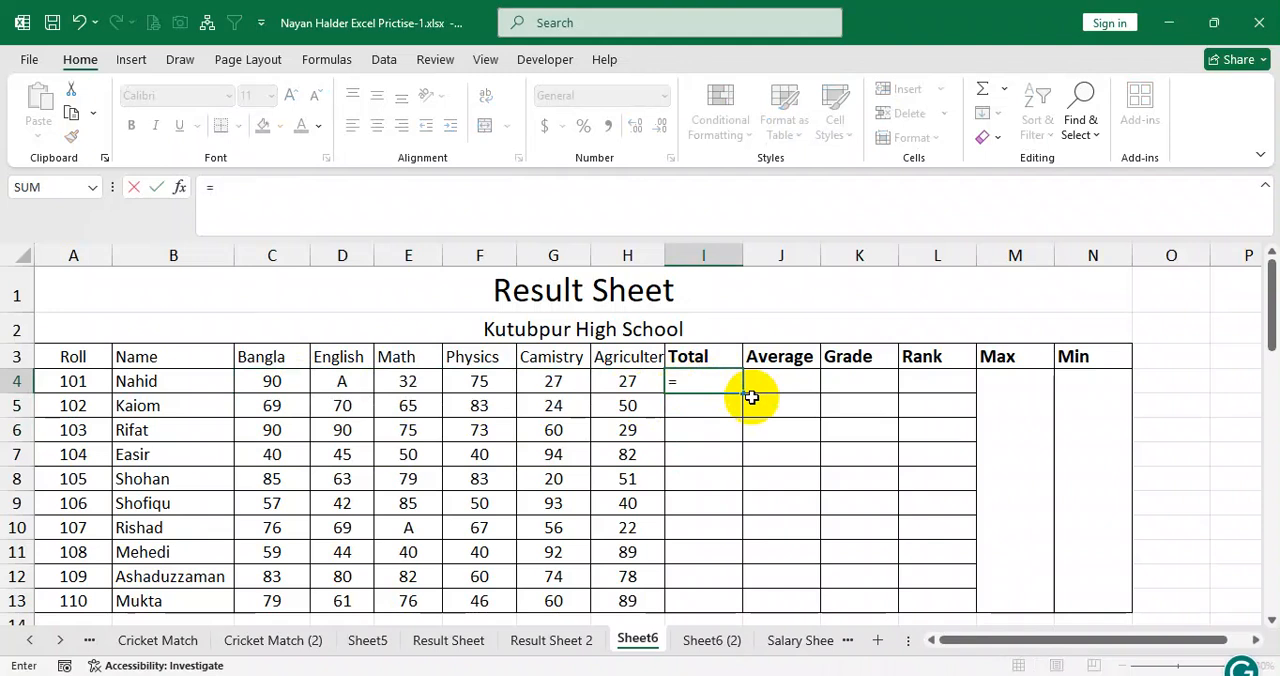
type("if(")
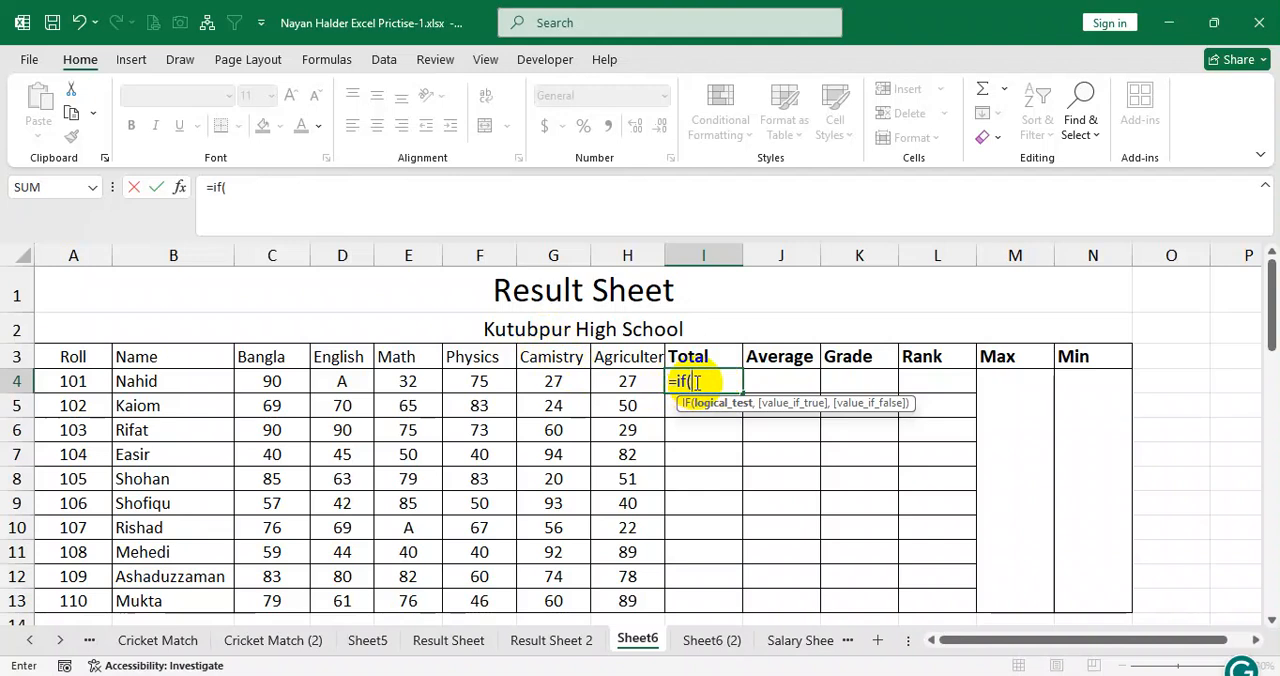
type("or(")
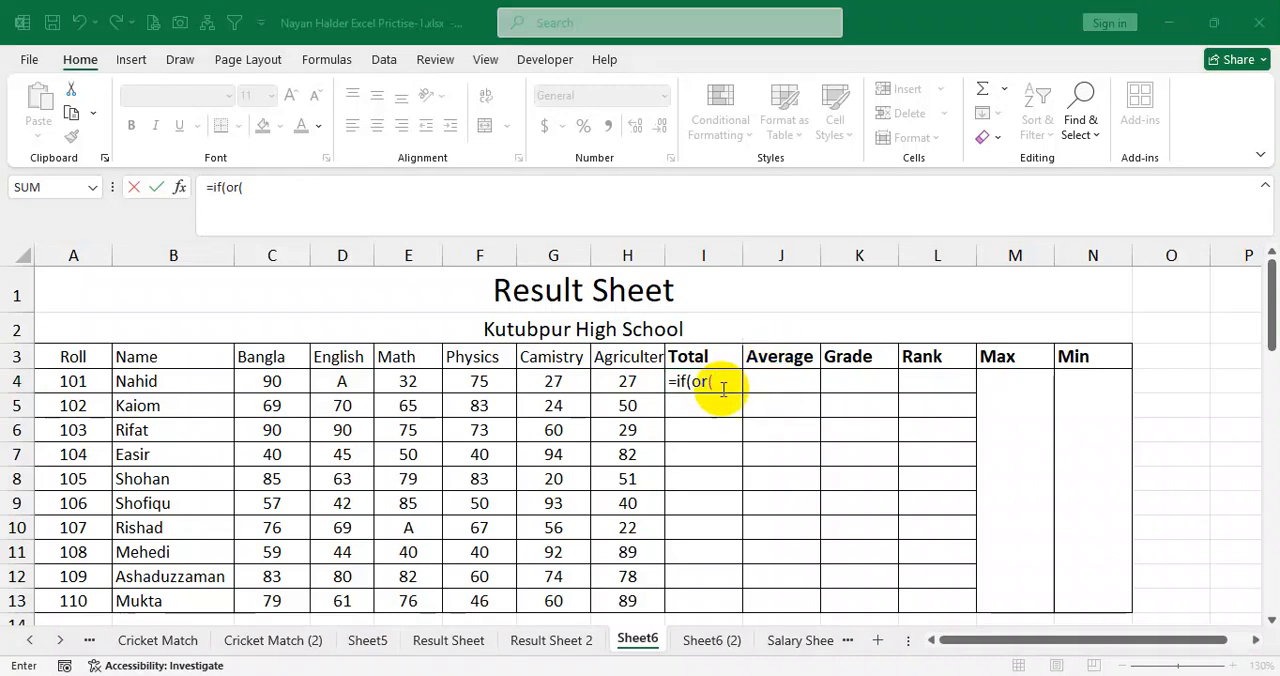
left_click(723, 386)
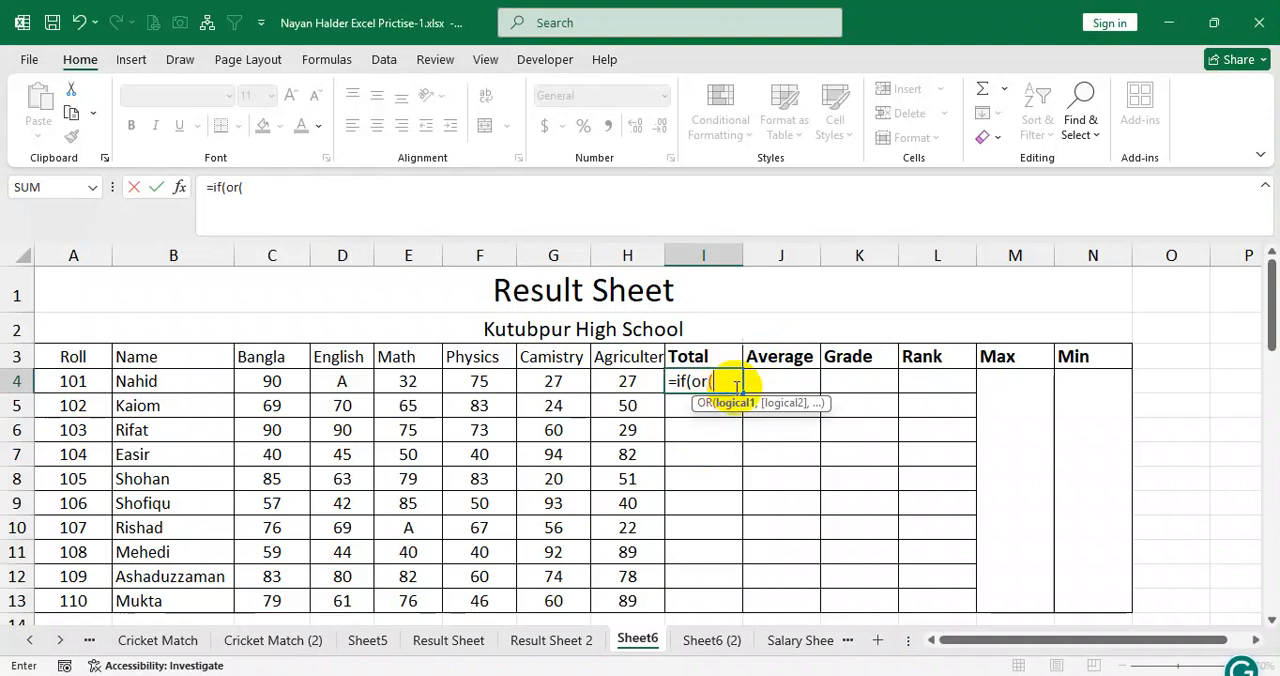
left_click(288, 380)
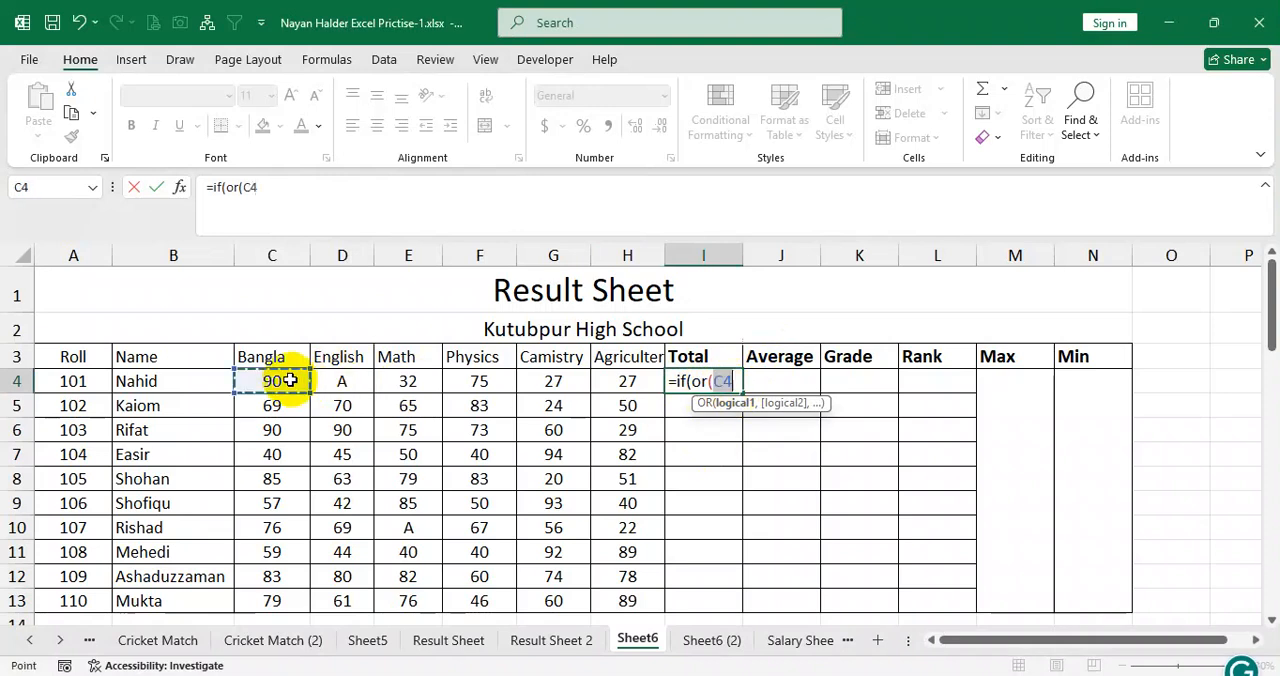
type("<33")
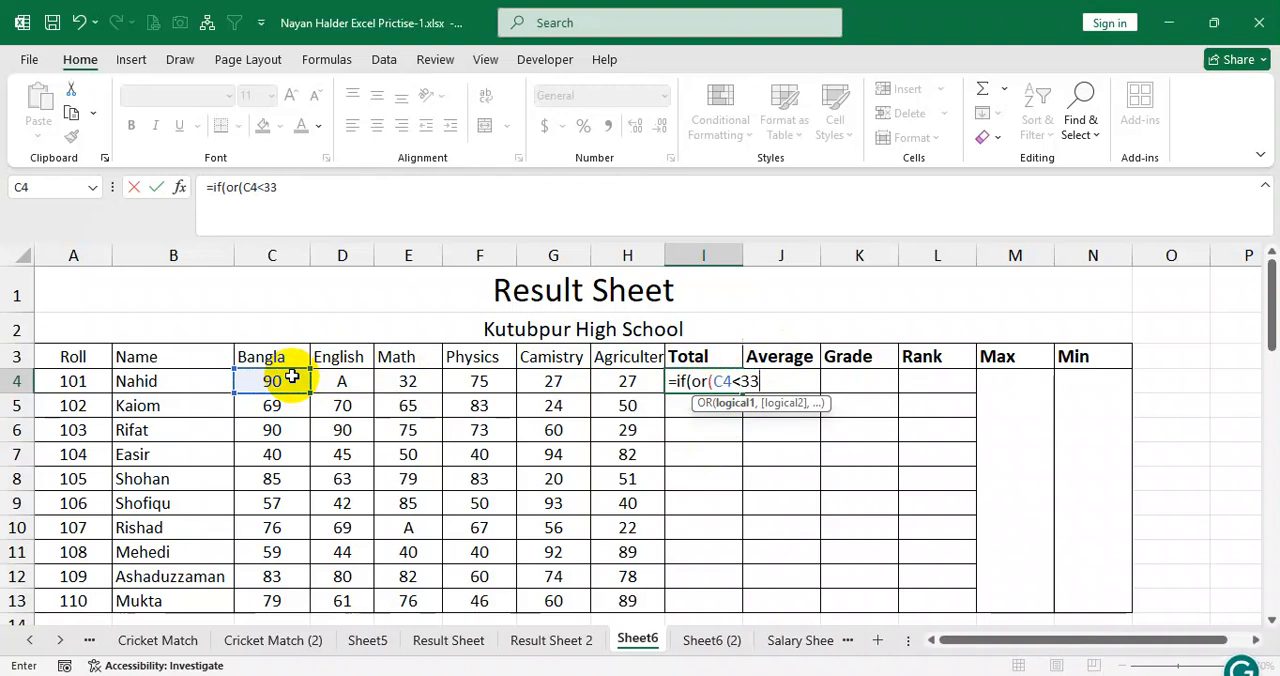
type(",")
Add the English and Math conditions D4<33 and E4<33 to the OR test.
left_click(326, 381)
type("<33")
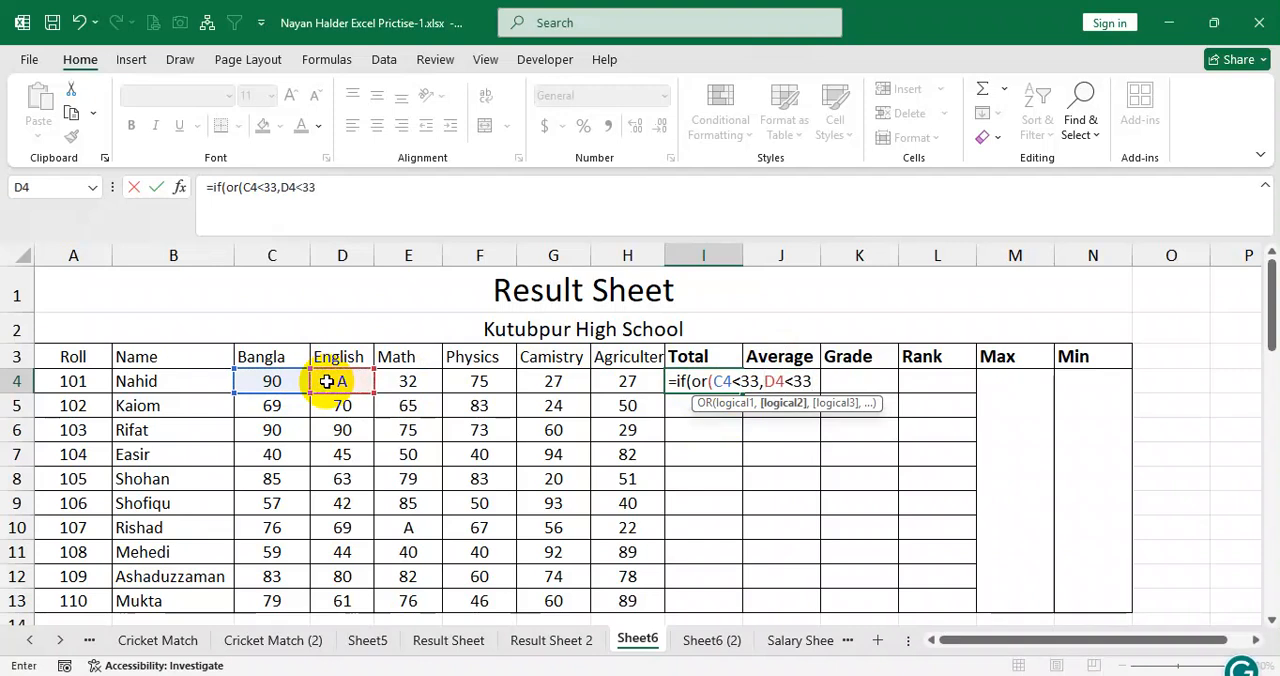
type(",")
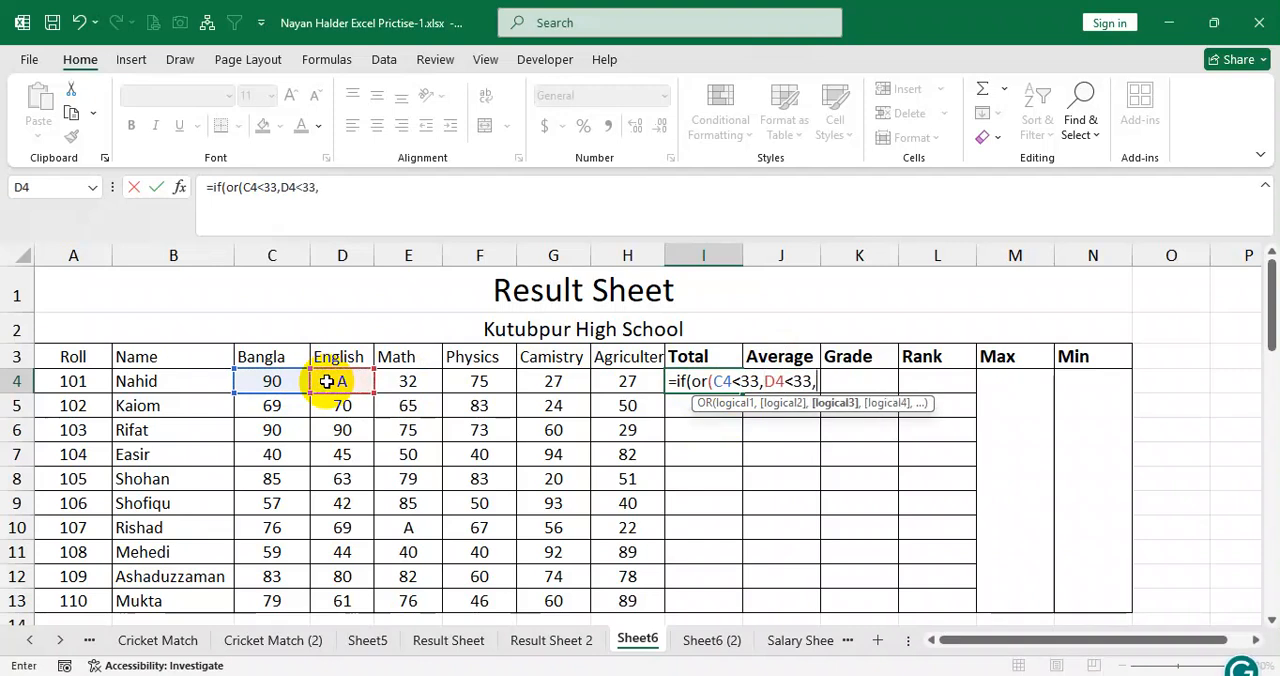
left_click(410, 380)
type("<33")
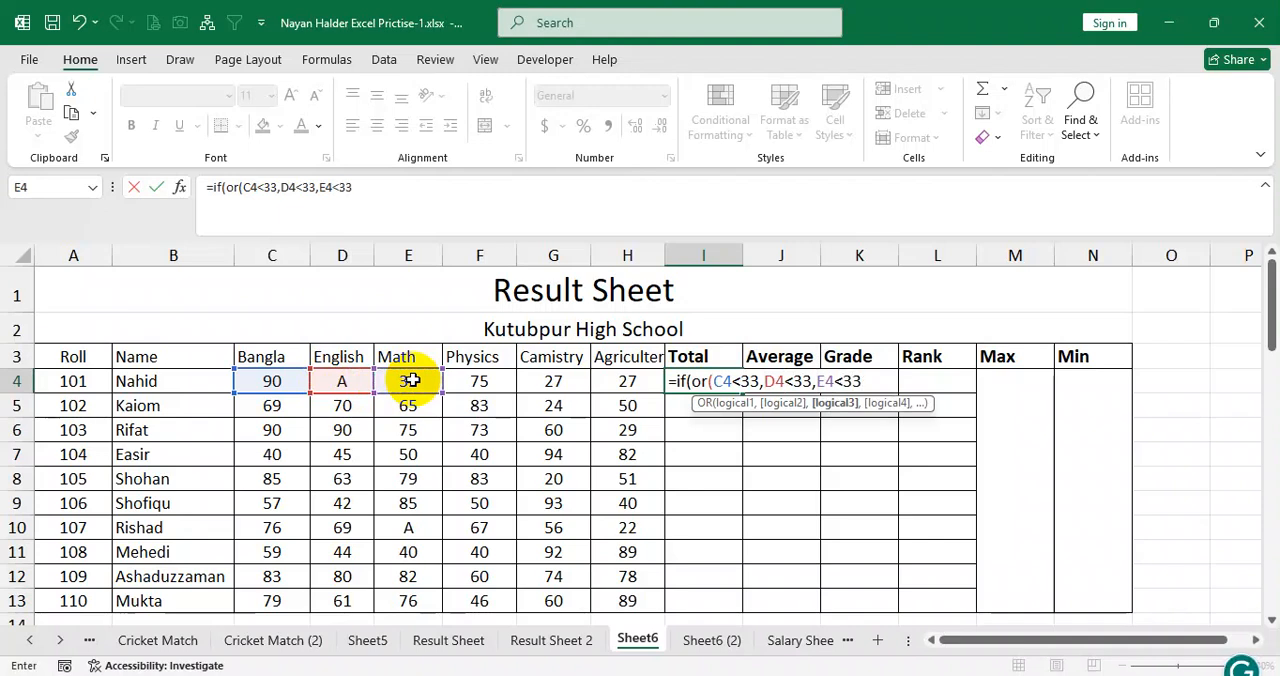
type(",")
Add the conditions F4<33, G4<33 and H4<33 to the OR test and close its parenthesis.
left_click(480, 381)
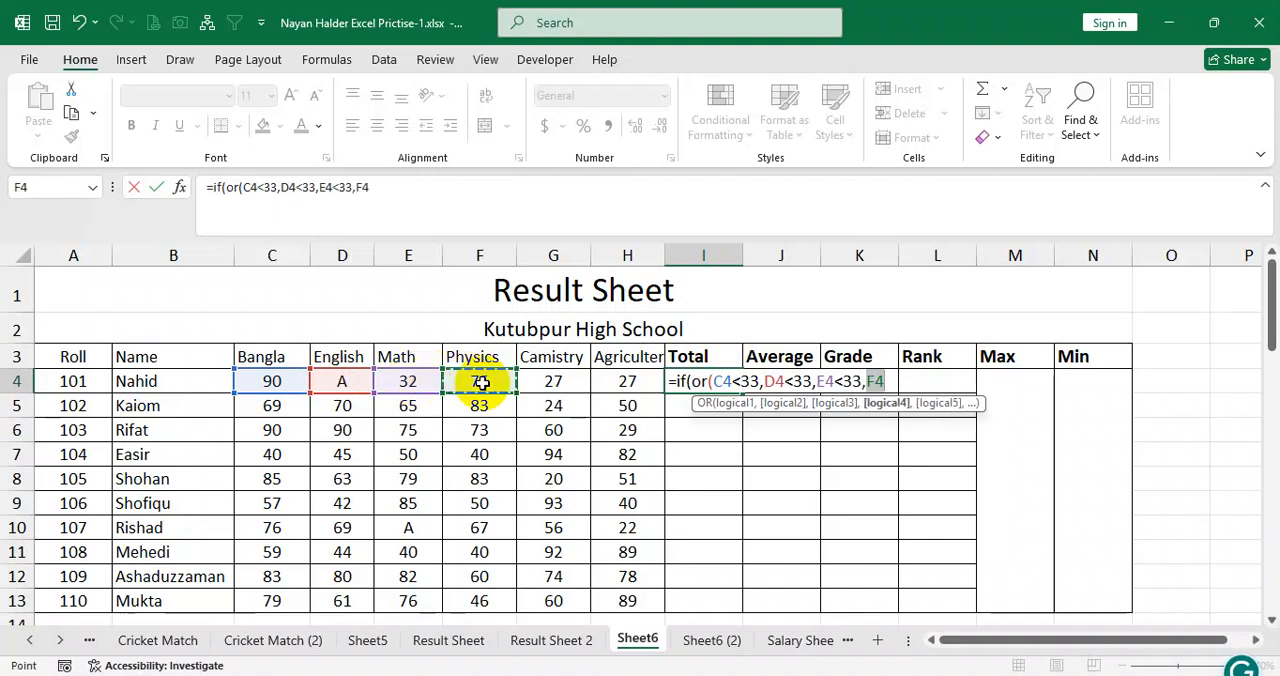
type("<33")
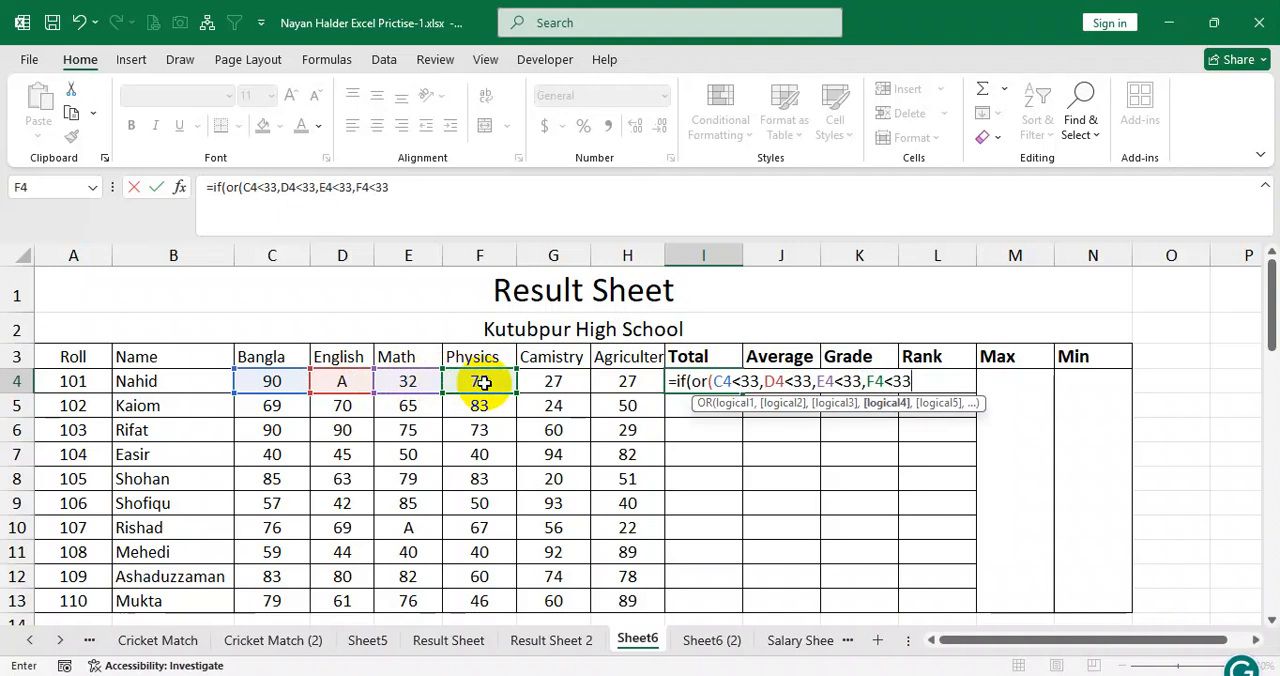
type(",")
left_click(548, 381)
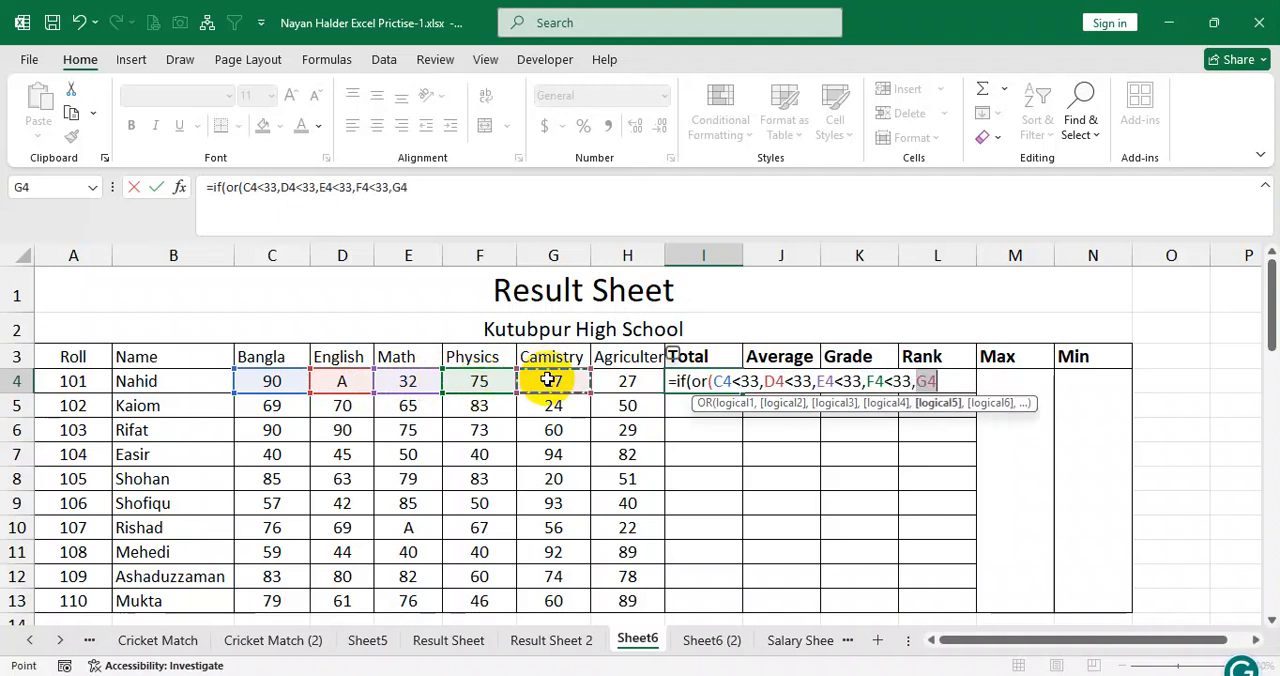
type("<33,")
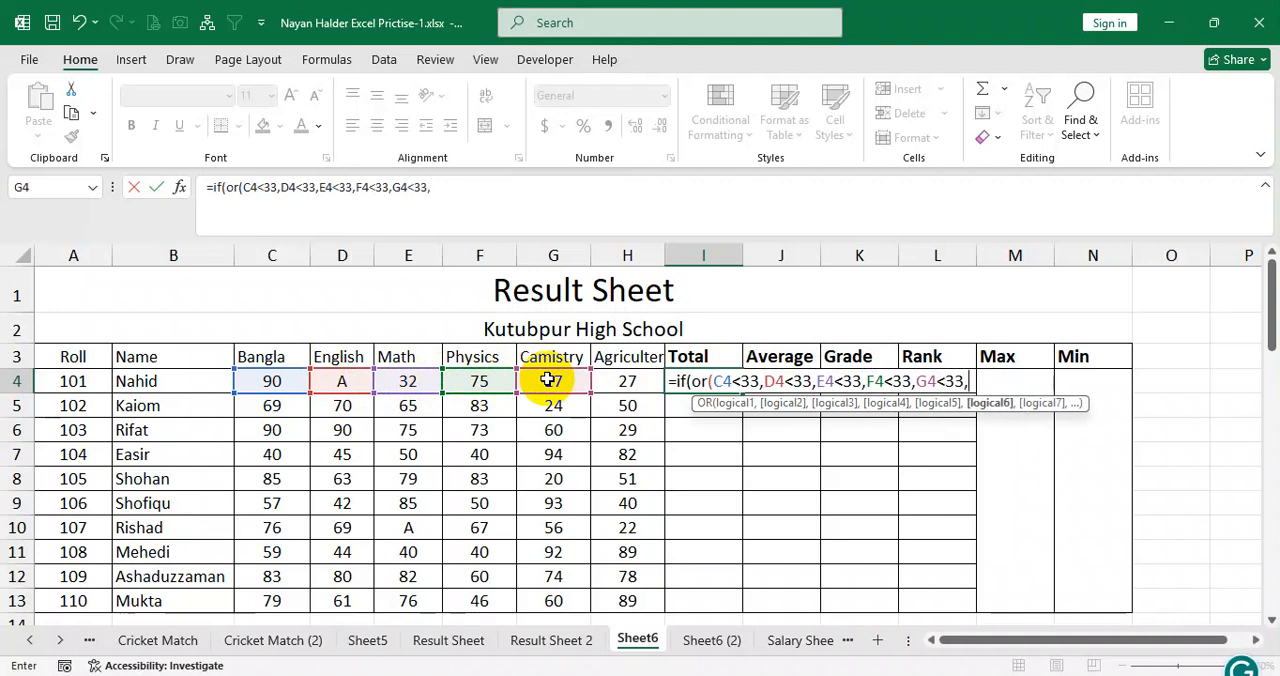
left_click(624, 381)
type("<33)")
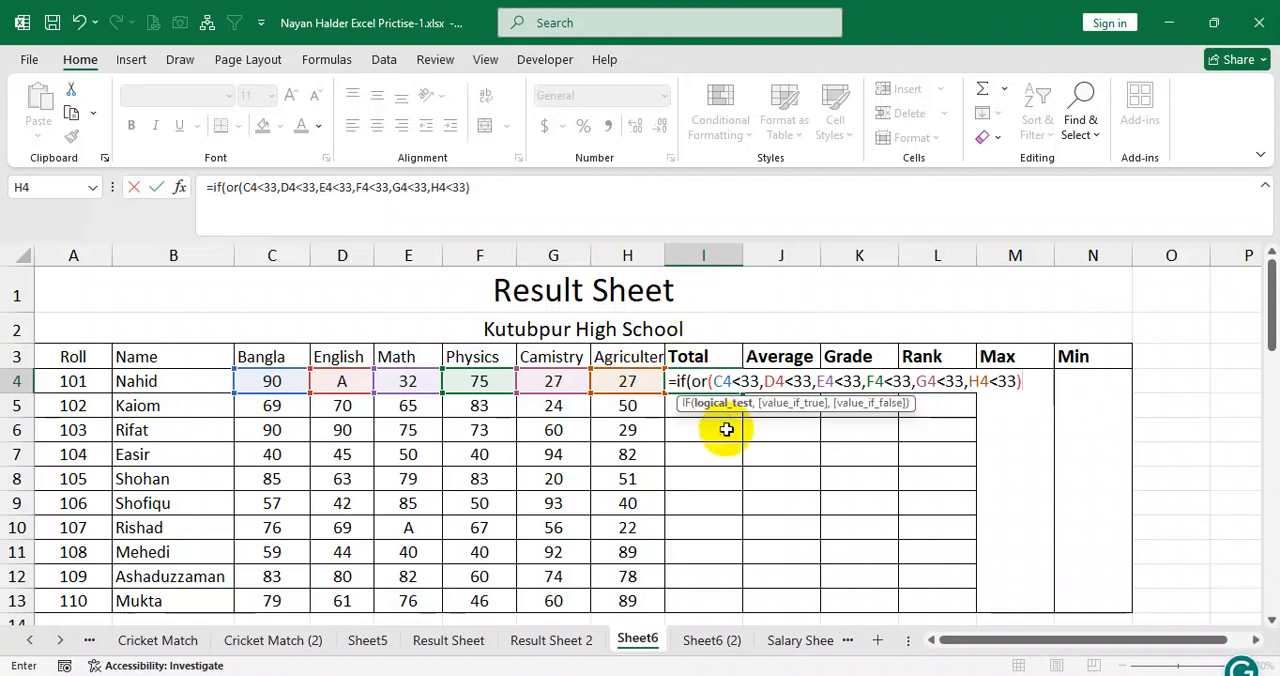
left_click_drag(710, 381, 1033, 383)
left_click(1033, 383)
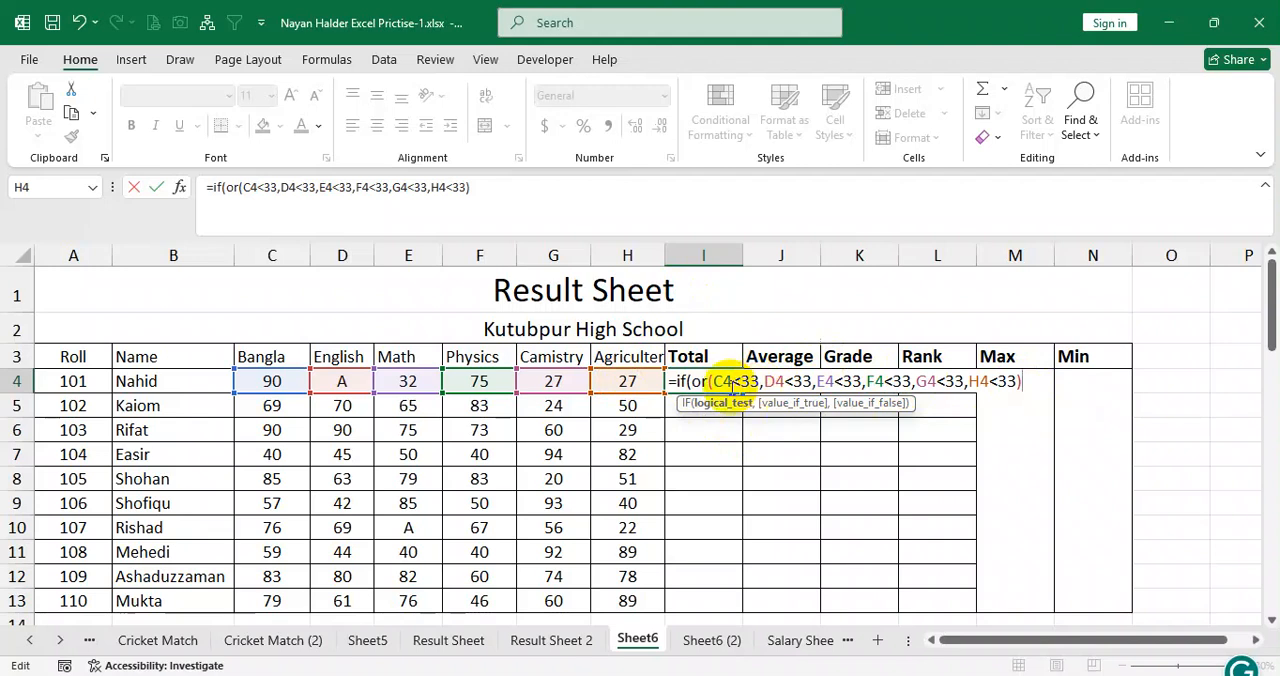
left_click_drag(710, 381, 1028, 383)
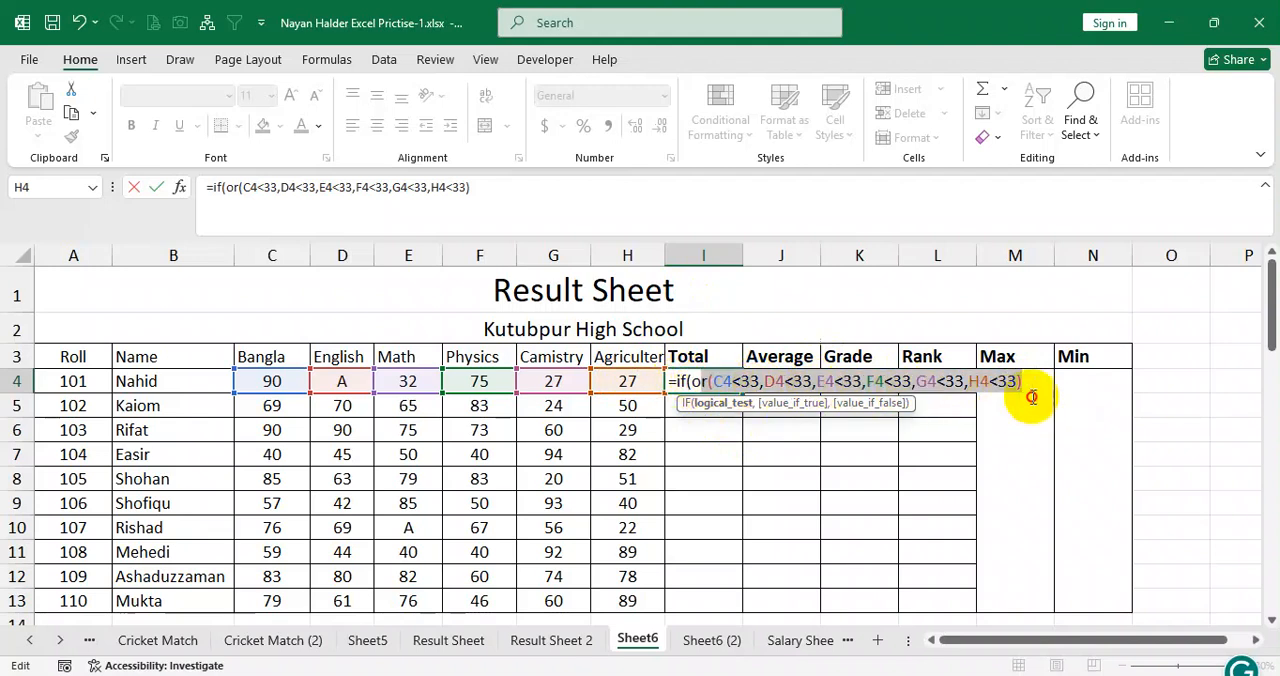
left_click(1031, 382)
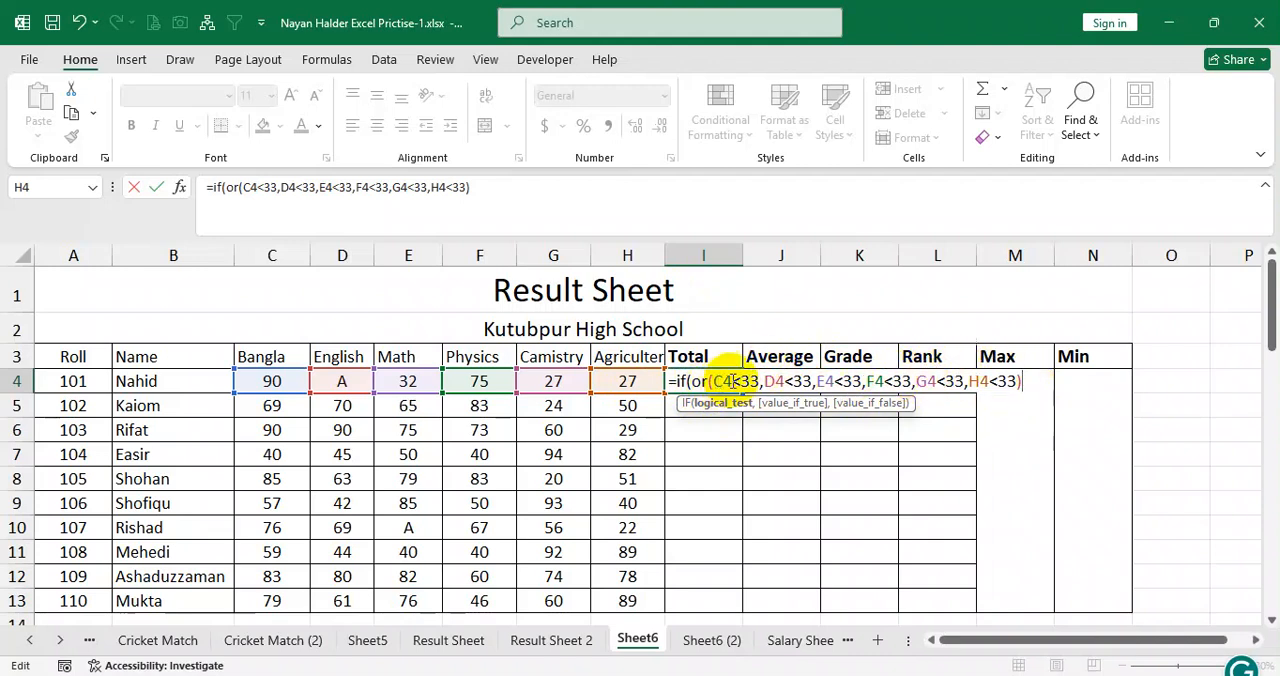
left_click_drag(713, 381, 1026, 383)
left_click(1026, 383)
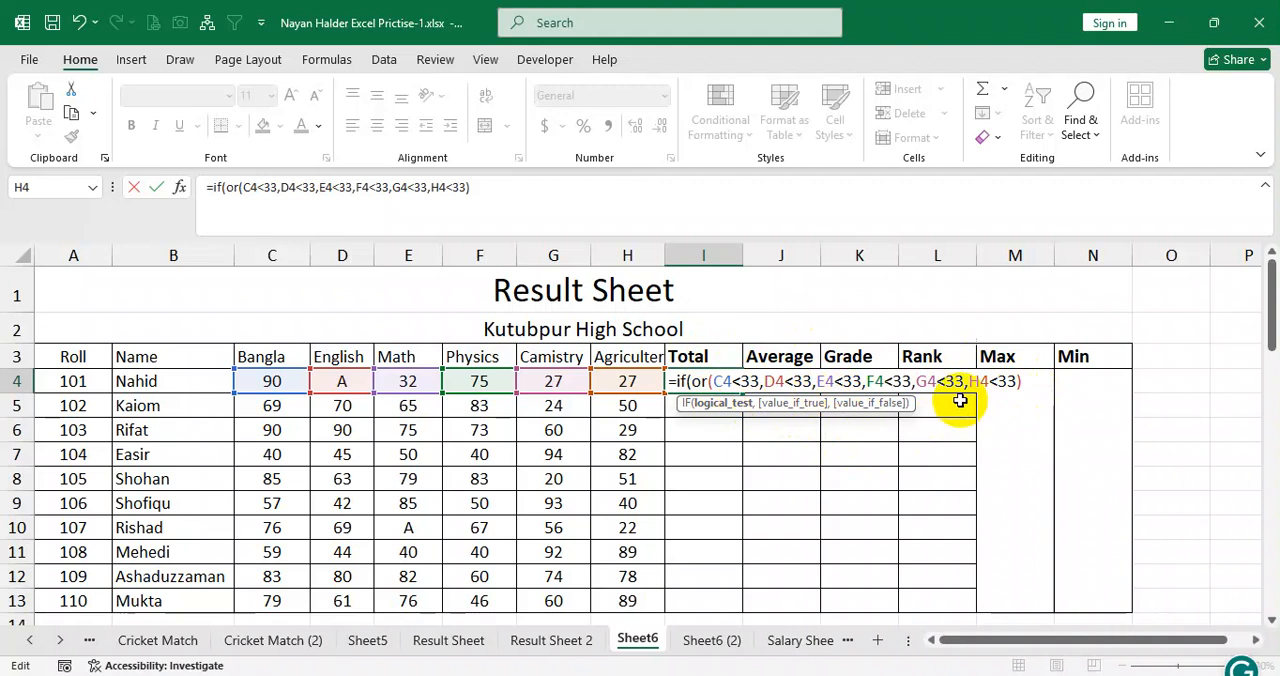
Set "Fail" as the formula's value if true and open a nested IF as its value if false.
type(",")
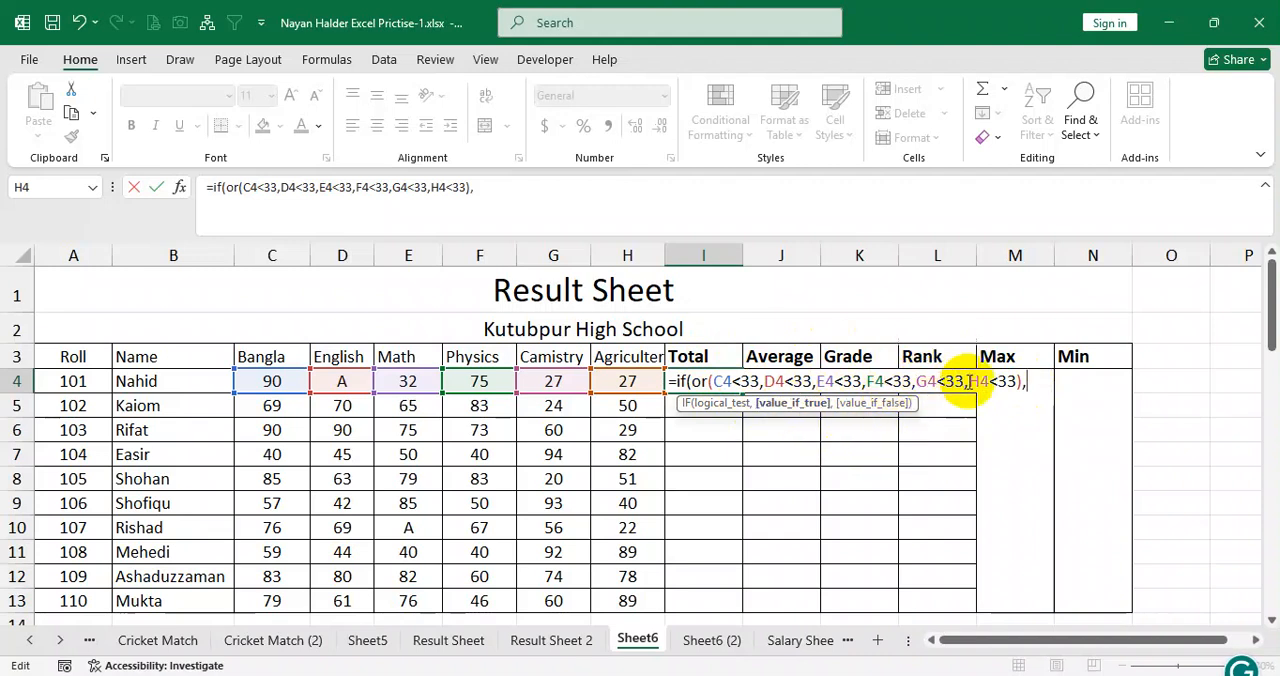
type("\"Fail\",")
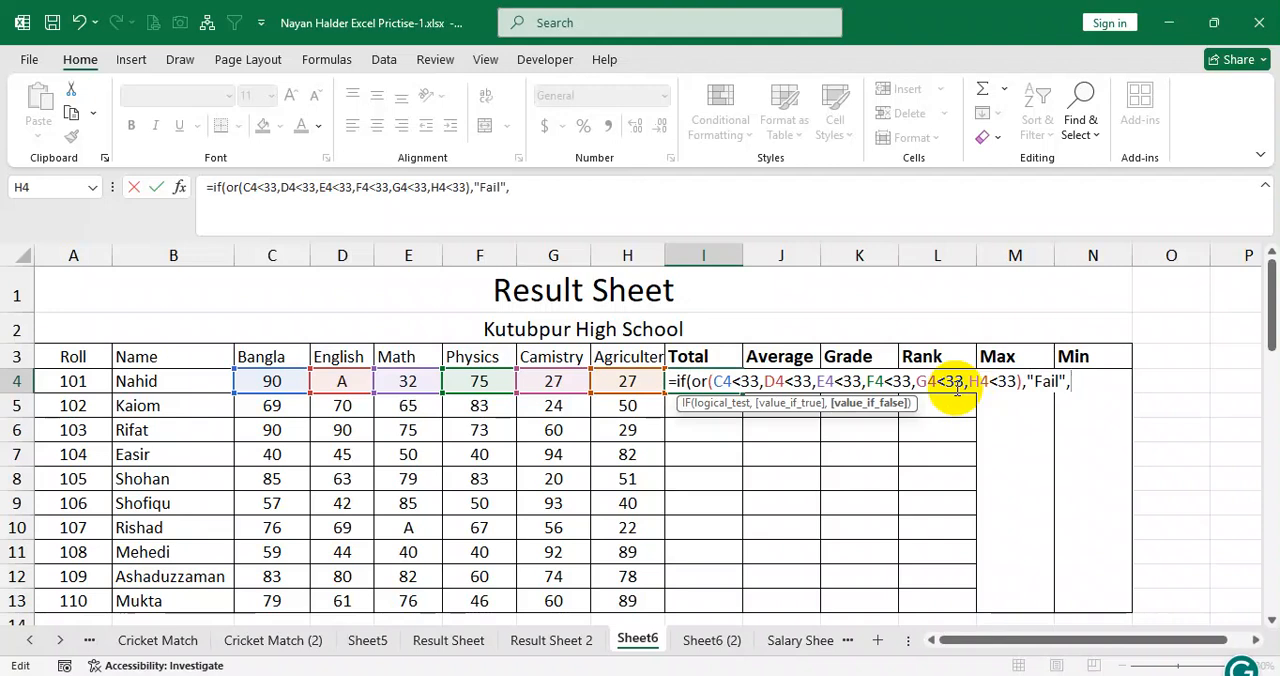
type("if")
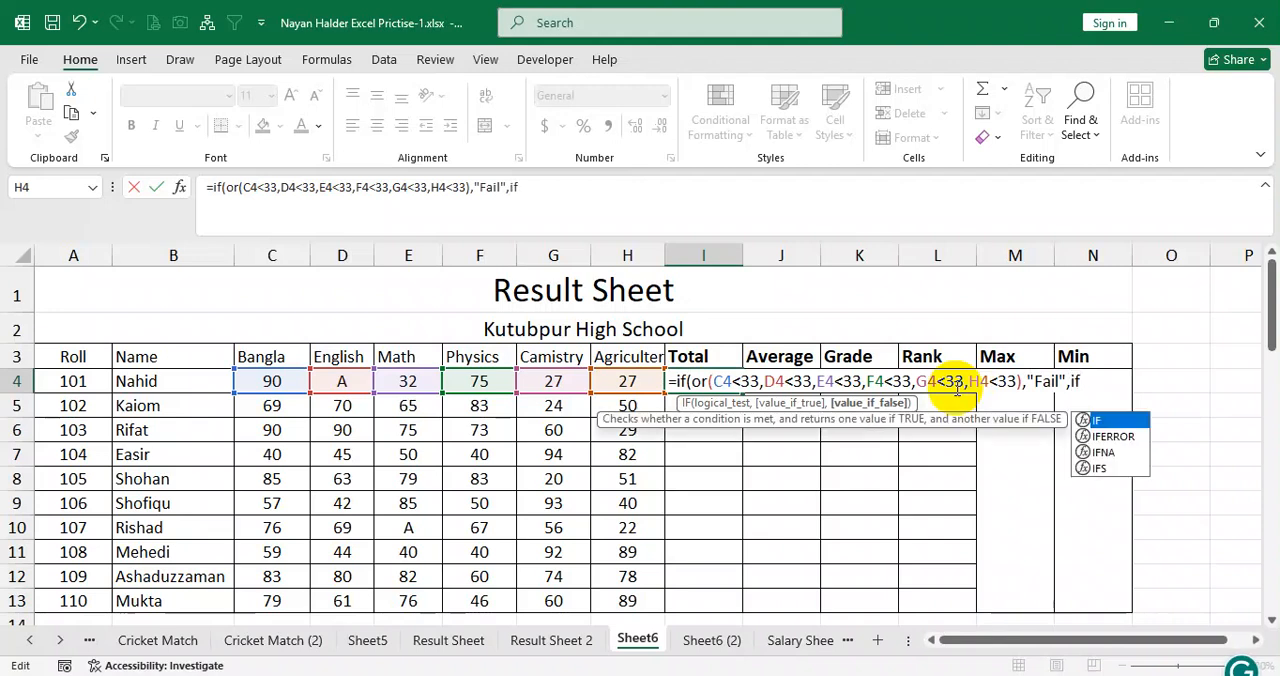
type("(")
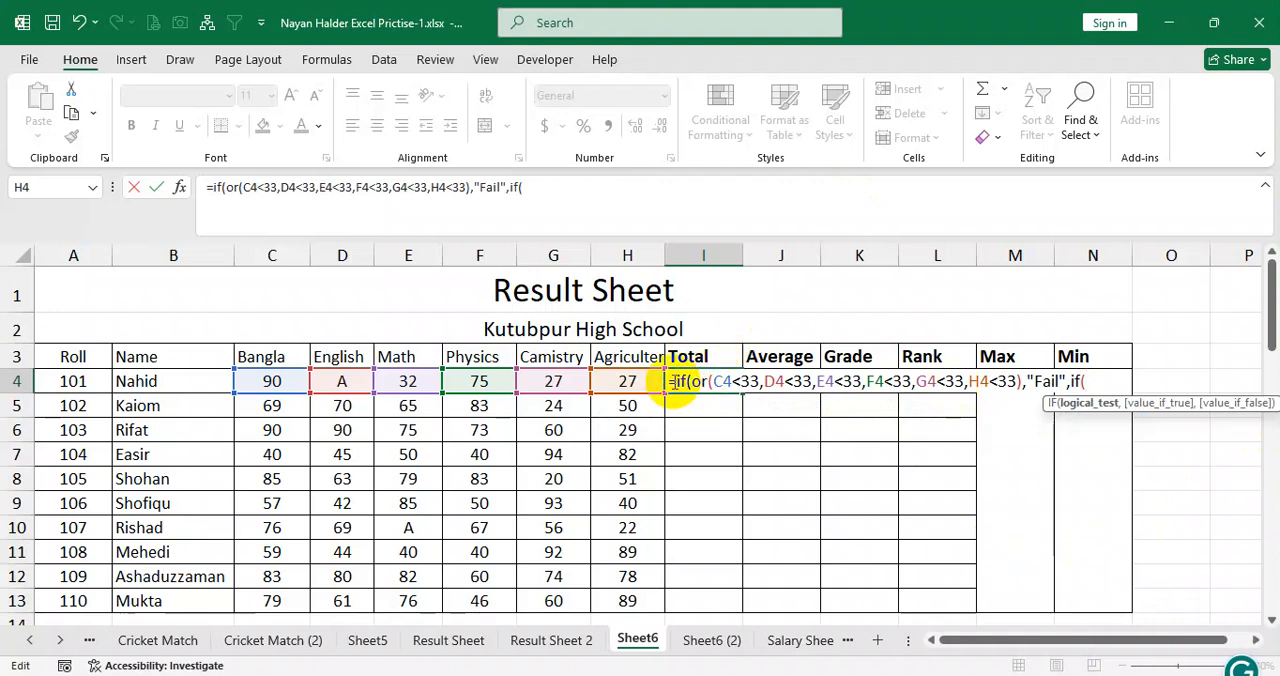
left_click(710, 382)
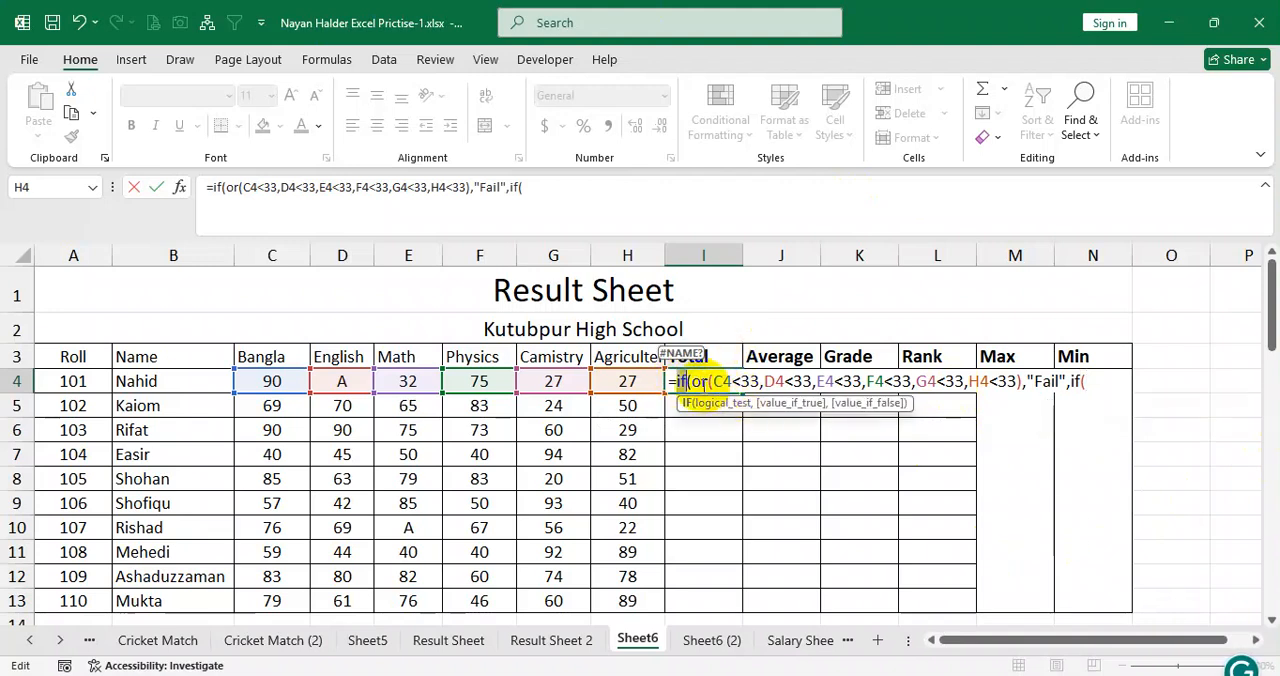
left_click_drag(712, 382, 1040, 390)
double_click(1044, 382)
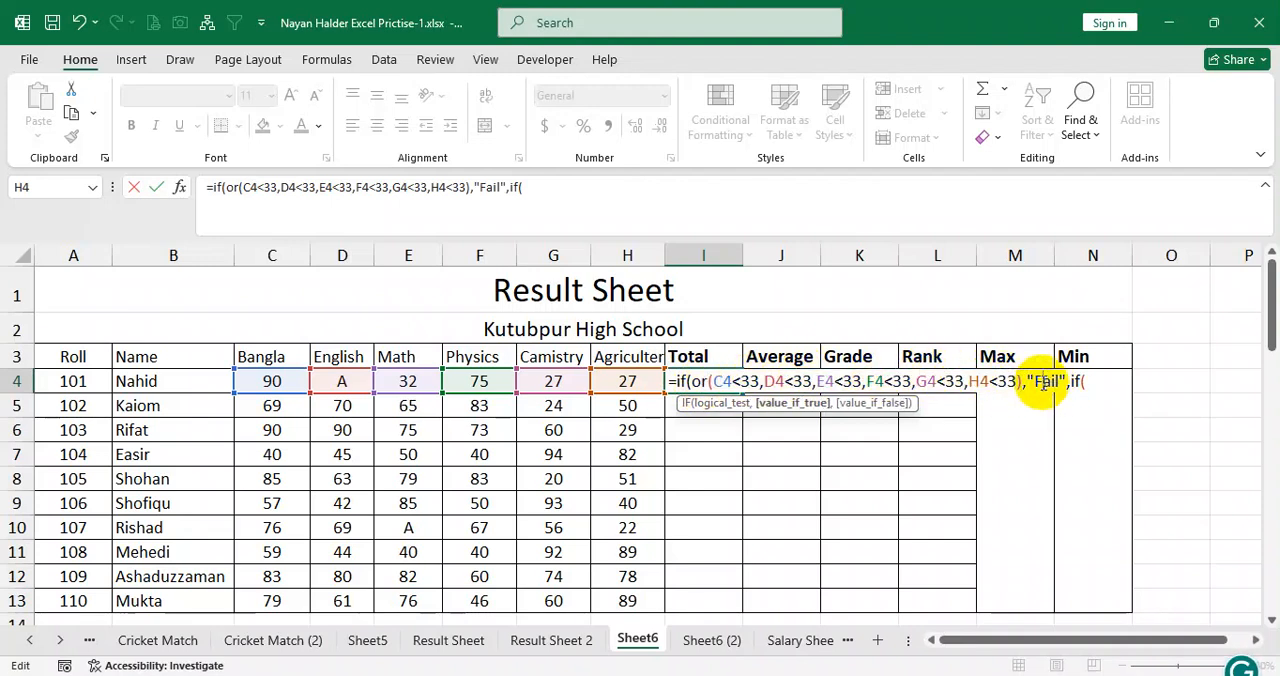
left_click(1104, 379)
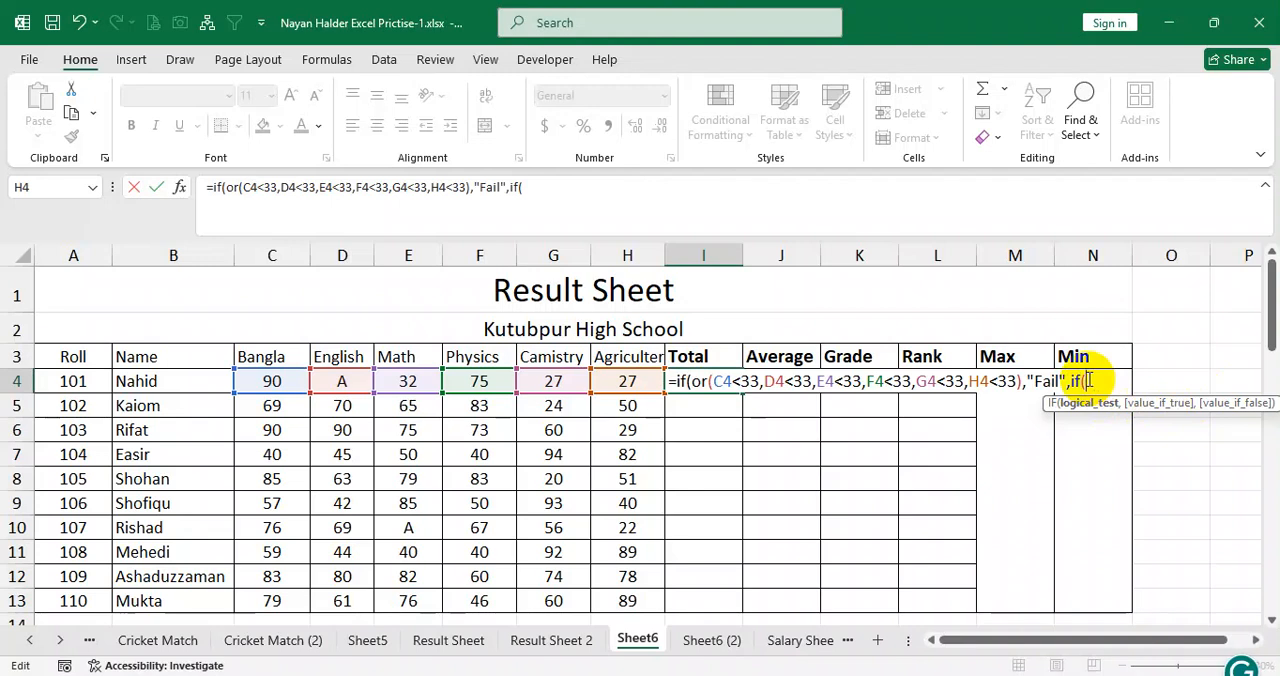
left_click(1045, 382)
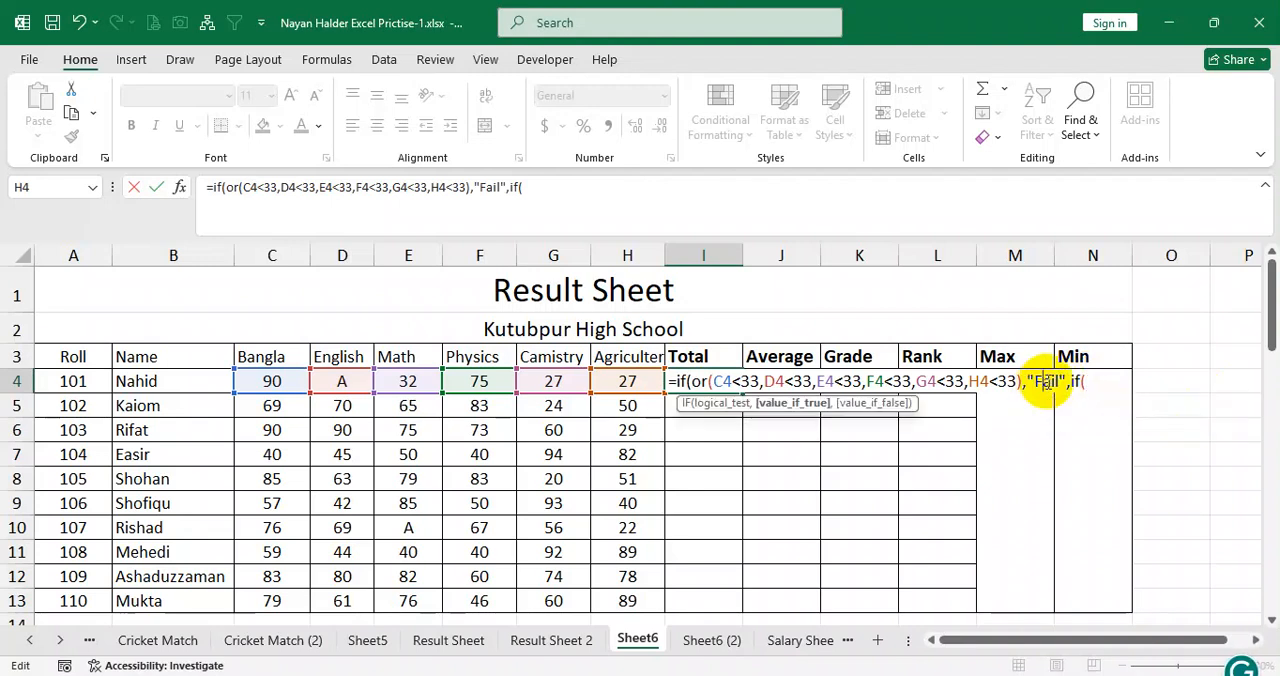
left_click(1089, 382)
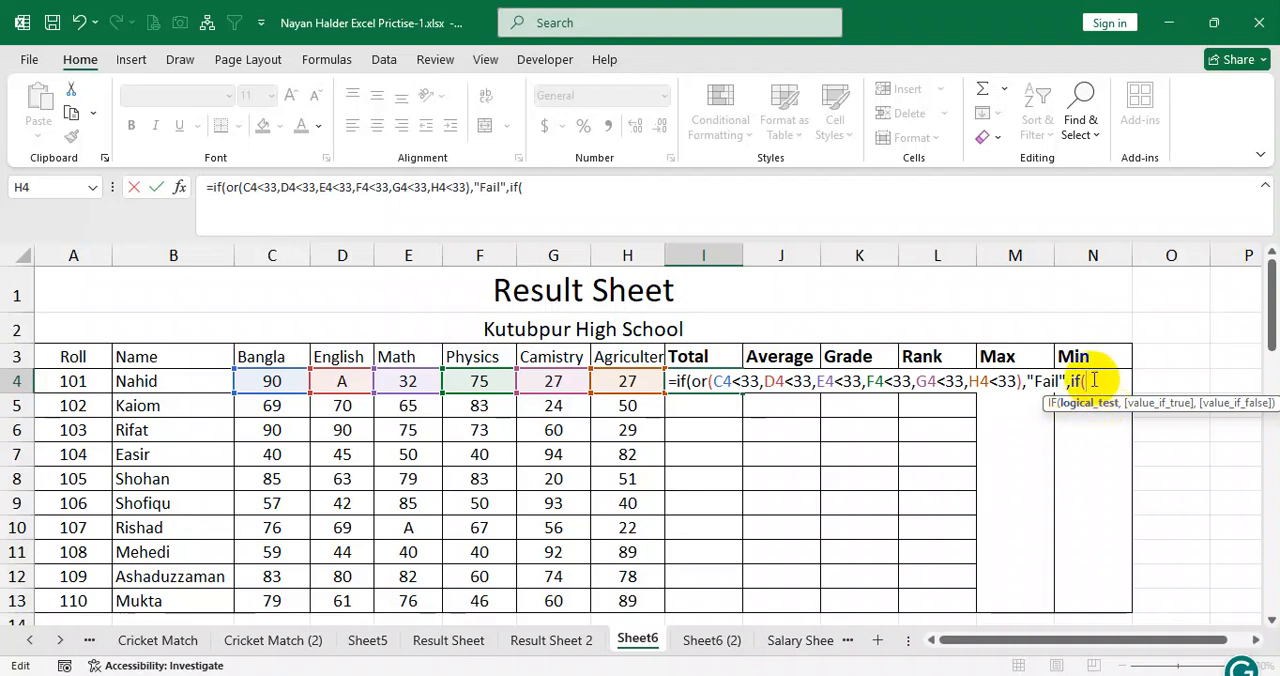
Open an OR test inside the nested IF and copy the first OR's six <33 conditions, C4 to H4, into it.
type("or")
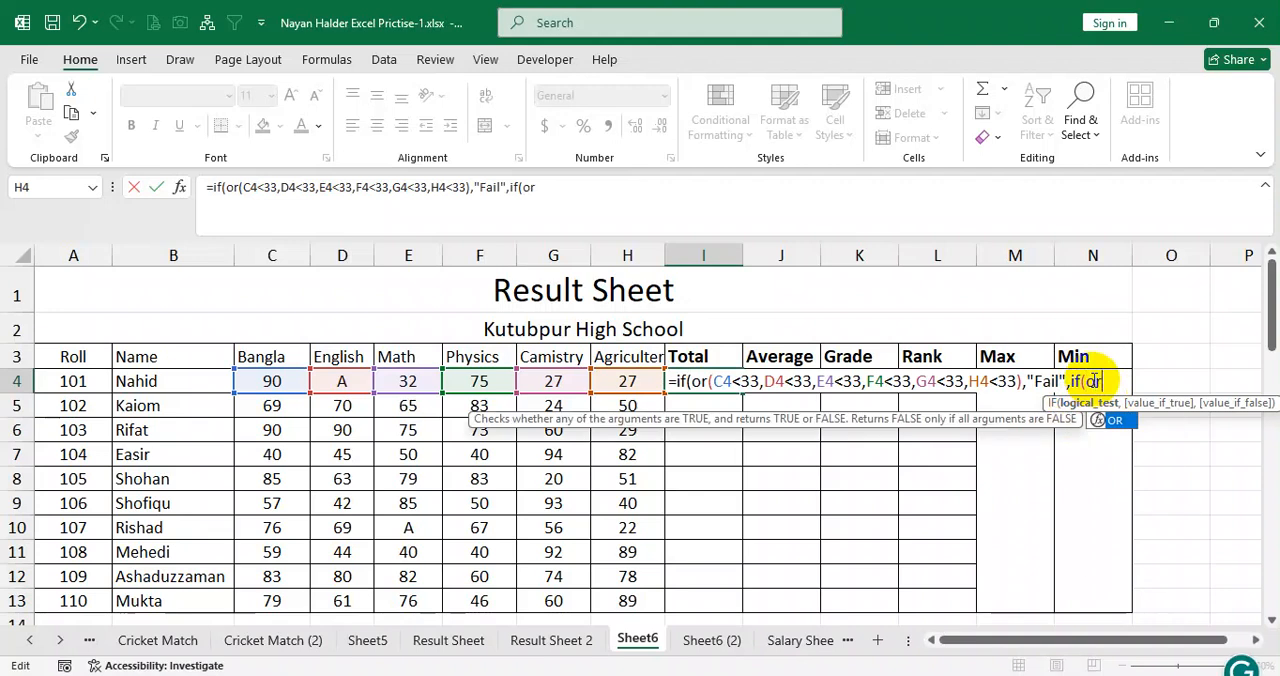
type("(")
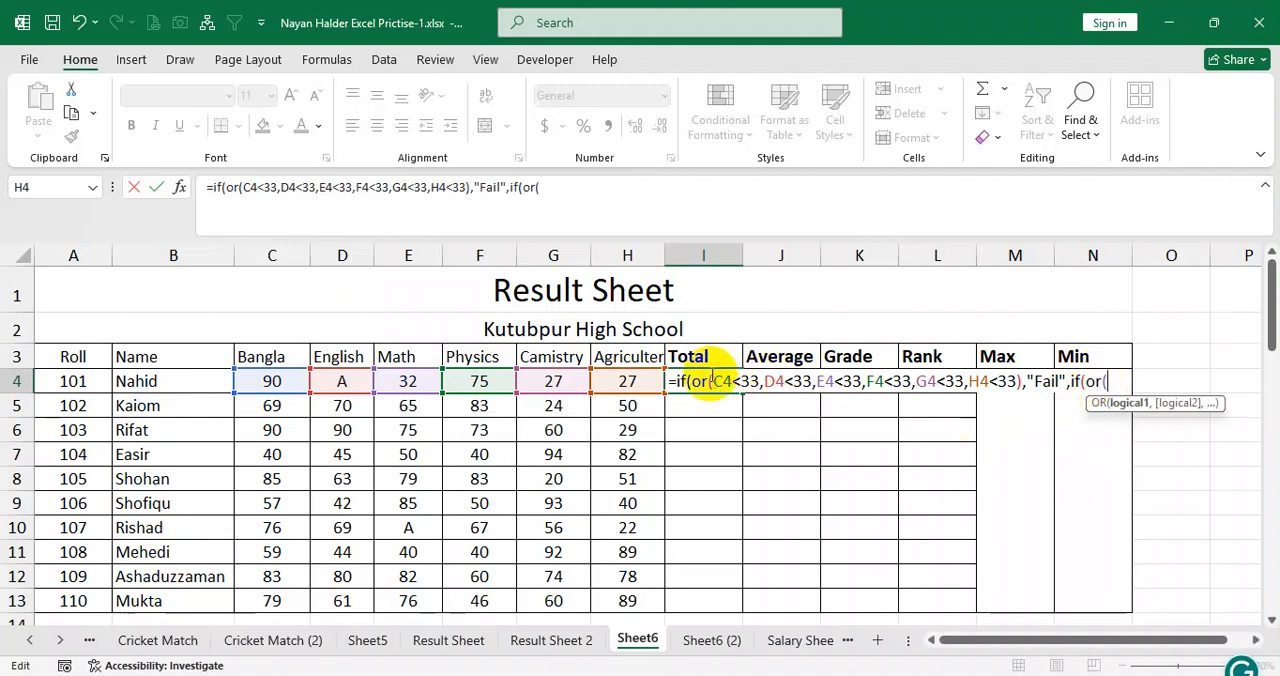
left_click_drag(720, 381, 1019, 381)
key("ctrl+c")
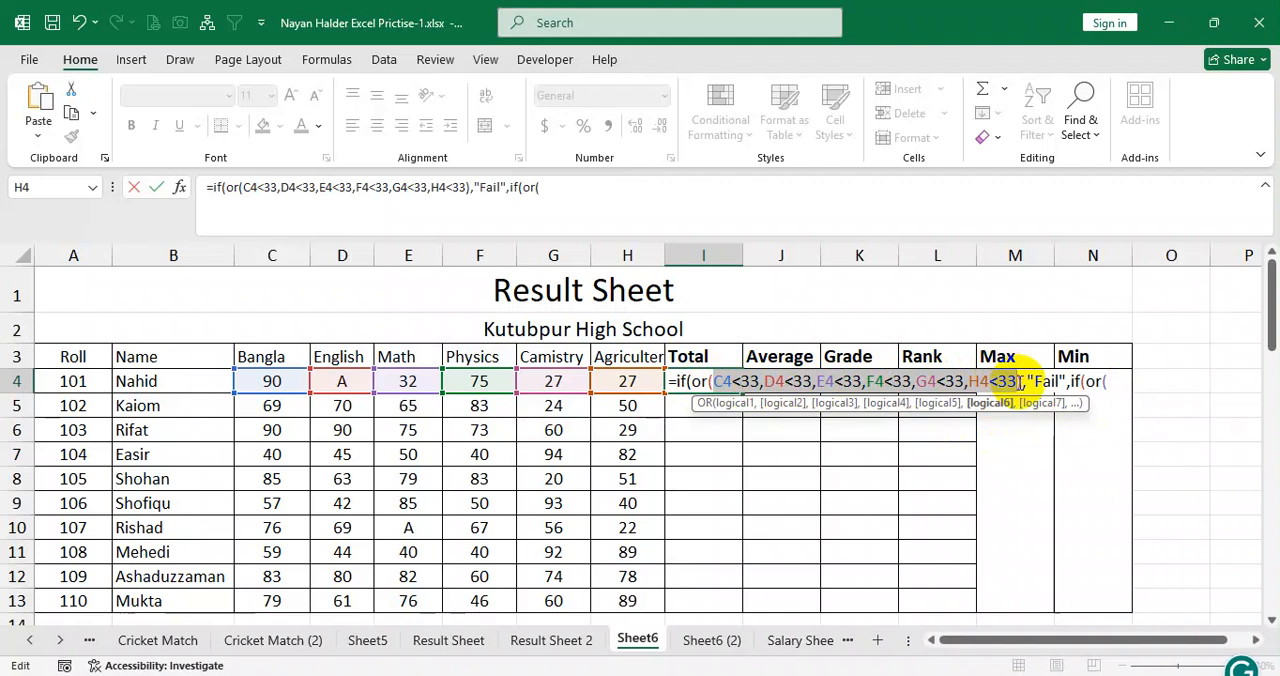
left_click(1108, 382)
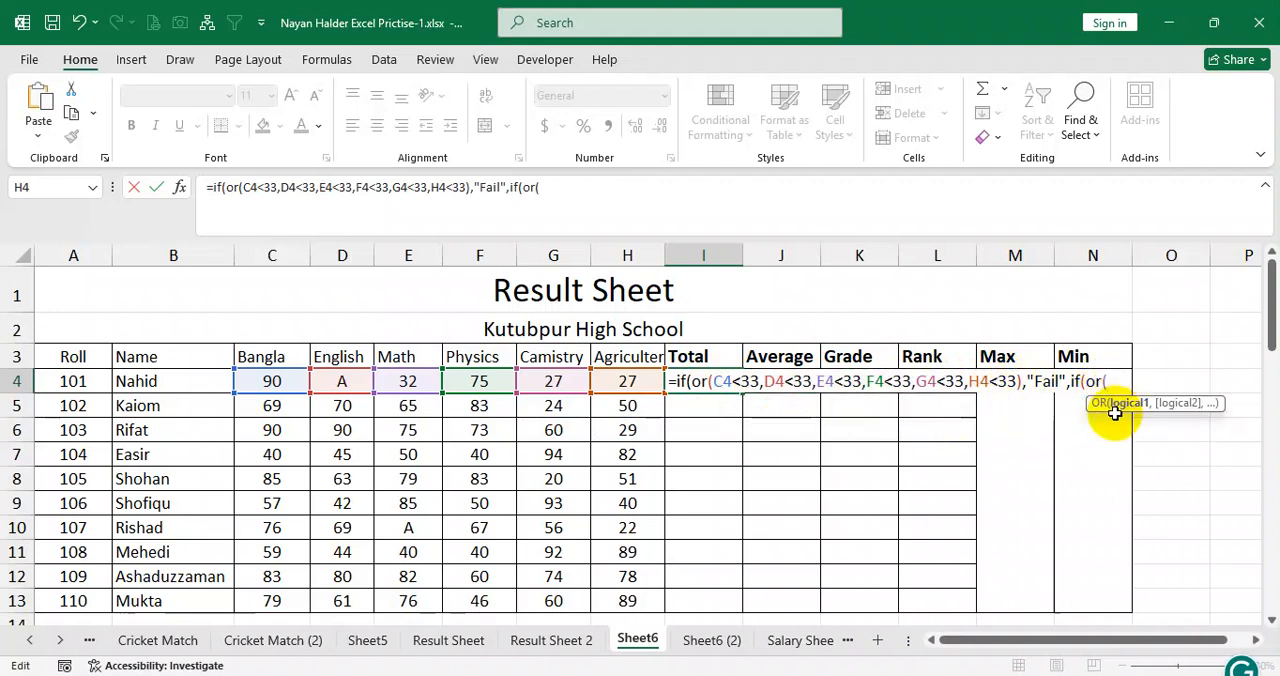
key("ctrl+v")
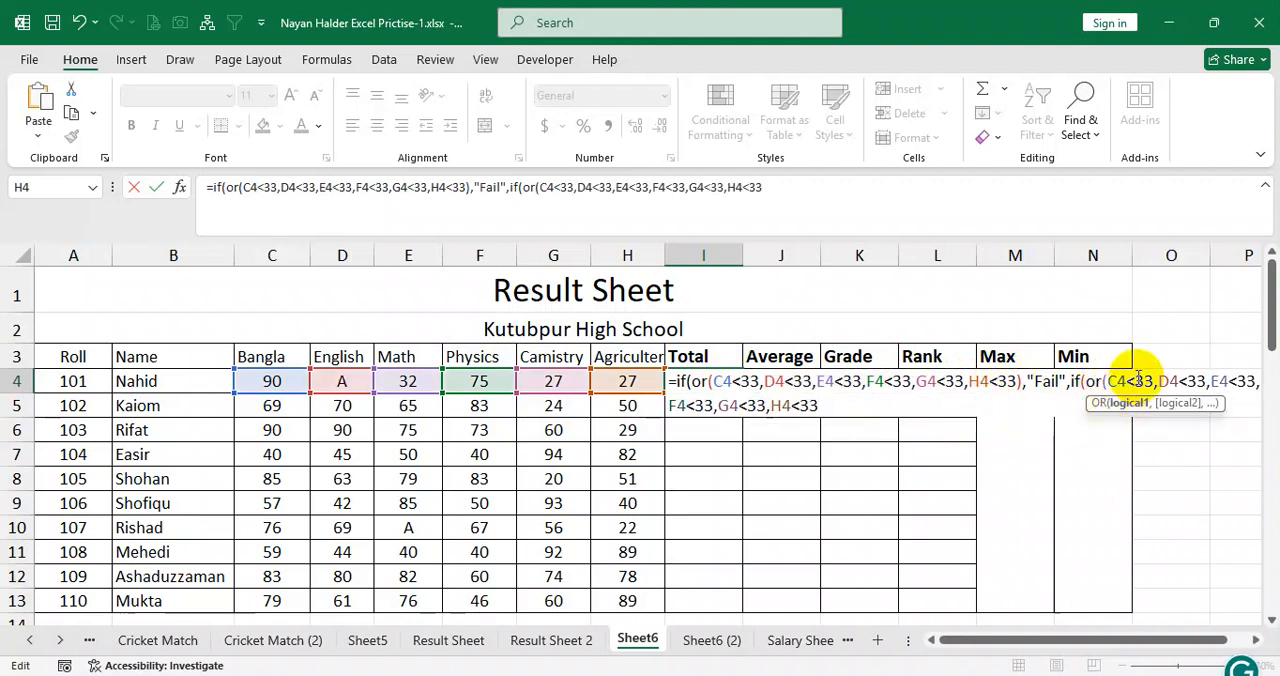
Change the first condition of the nested OR test to C4="A".
left_click_drag(1130, 382, 1152, 382)
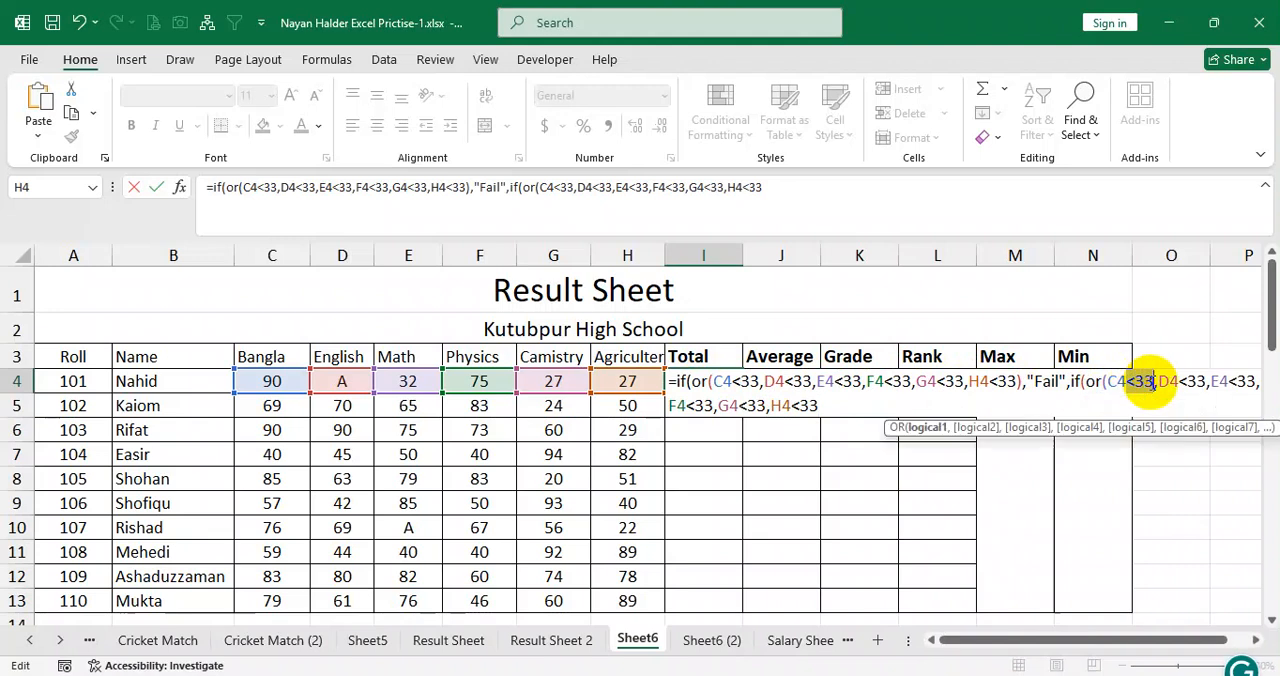
type("=\"A")
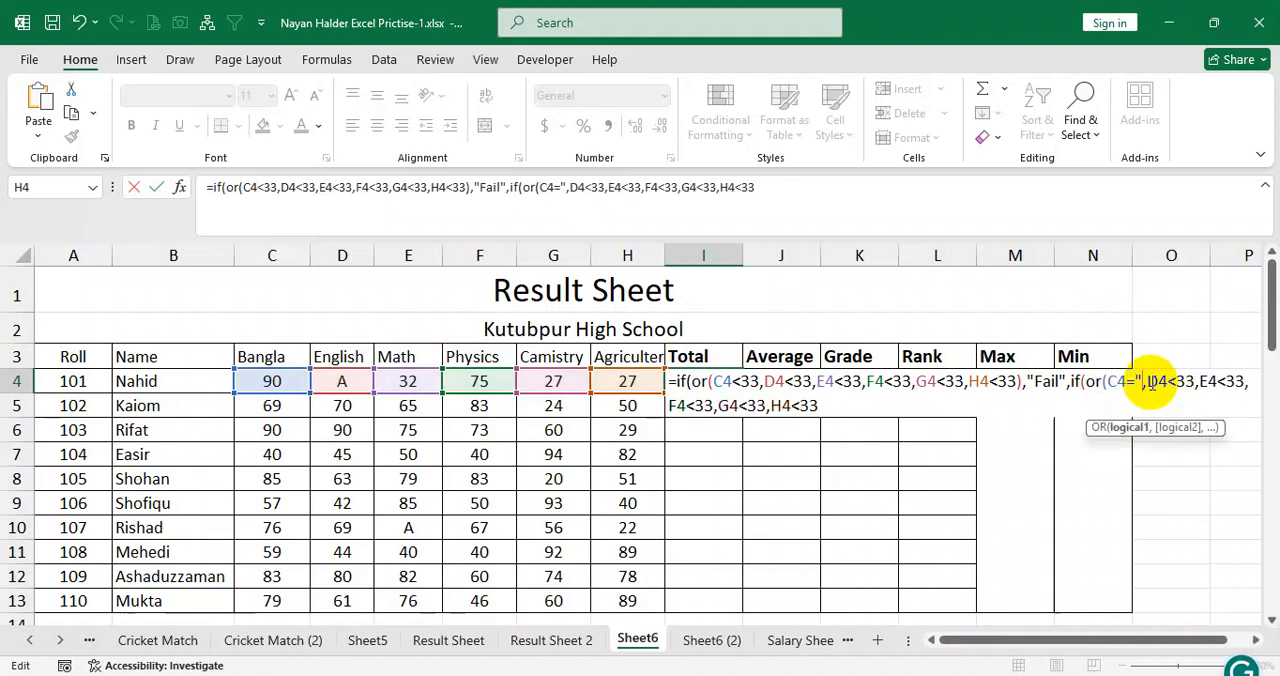
type("\"")
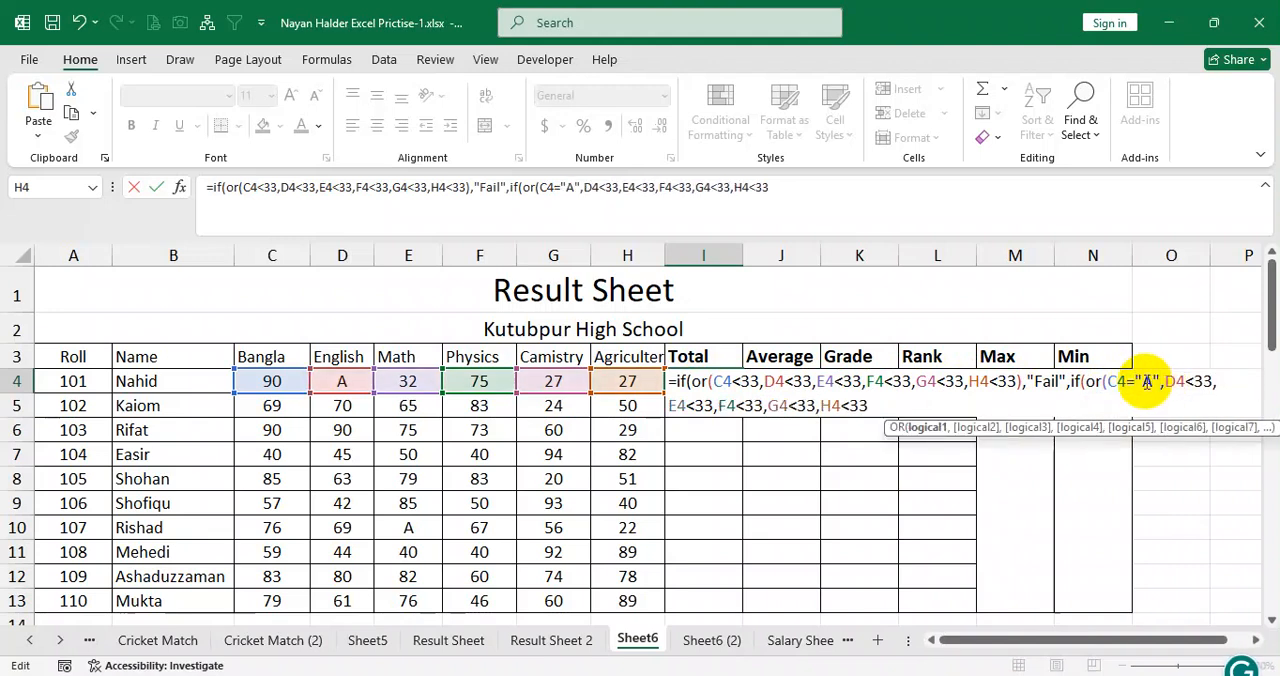
Replace <33 with "A" after D4, E4 and F4 in the nested OR test.
left_click_drag(1134, 382, 1157, 380)
key("ctrl+c")
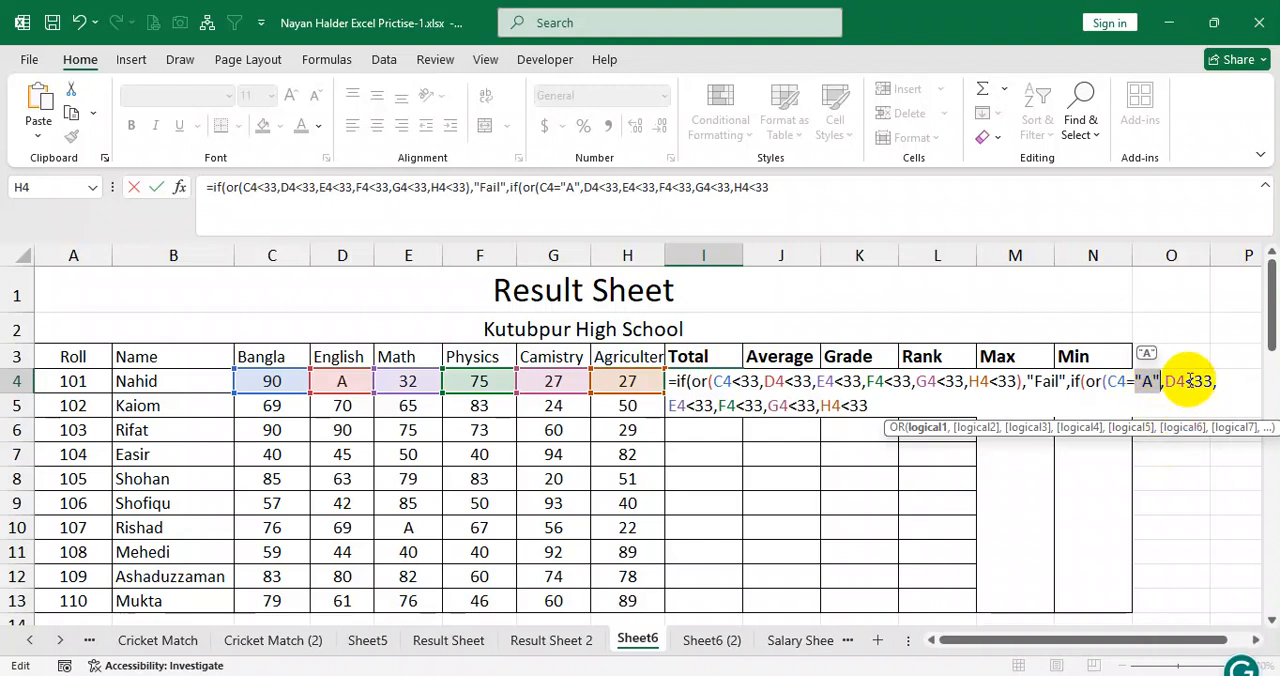
left_click_drag(1186, 382, 1210, 386)
key("ctrl+v")
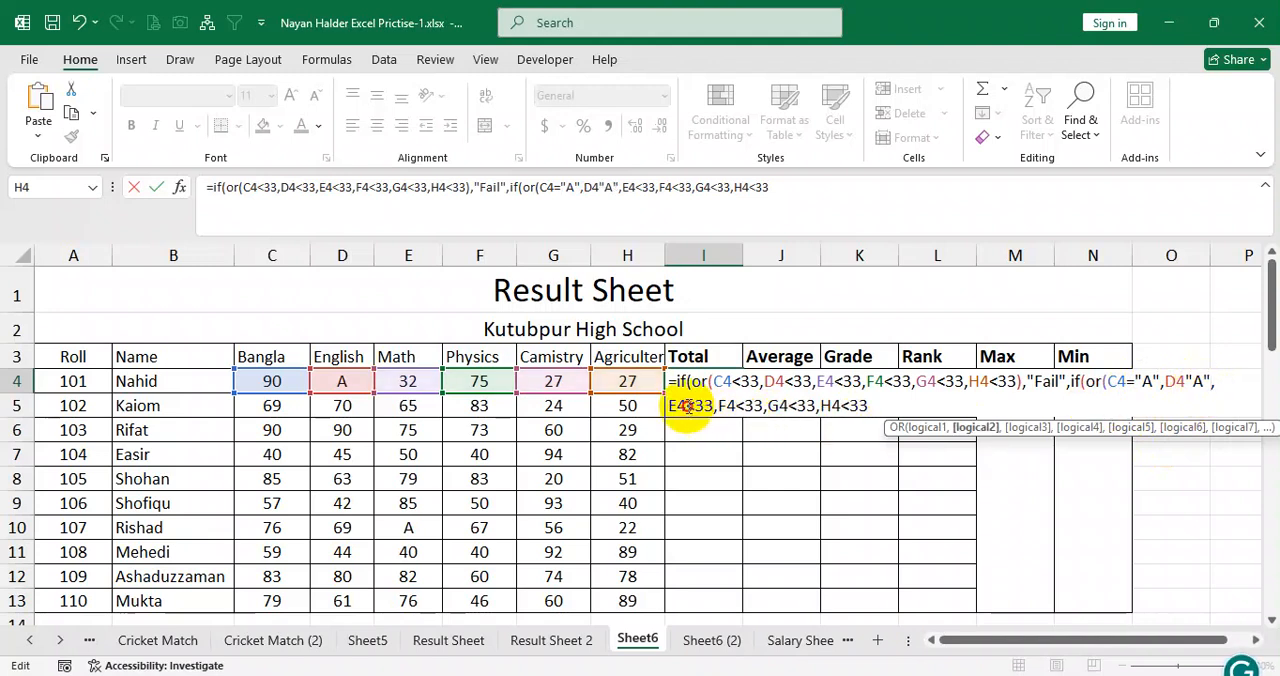
left_click_drag(705, 405, 690, 406)
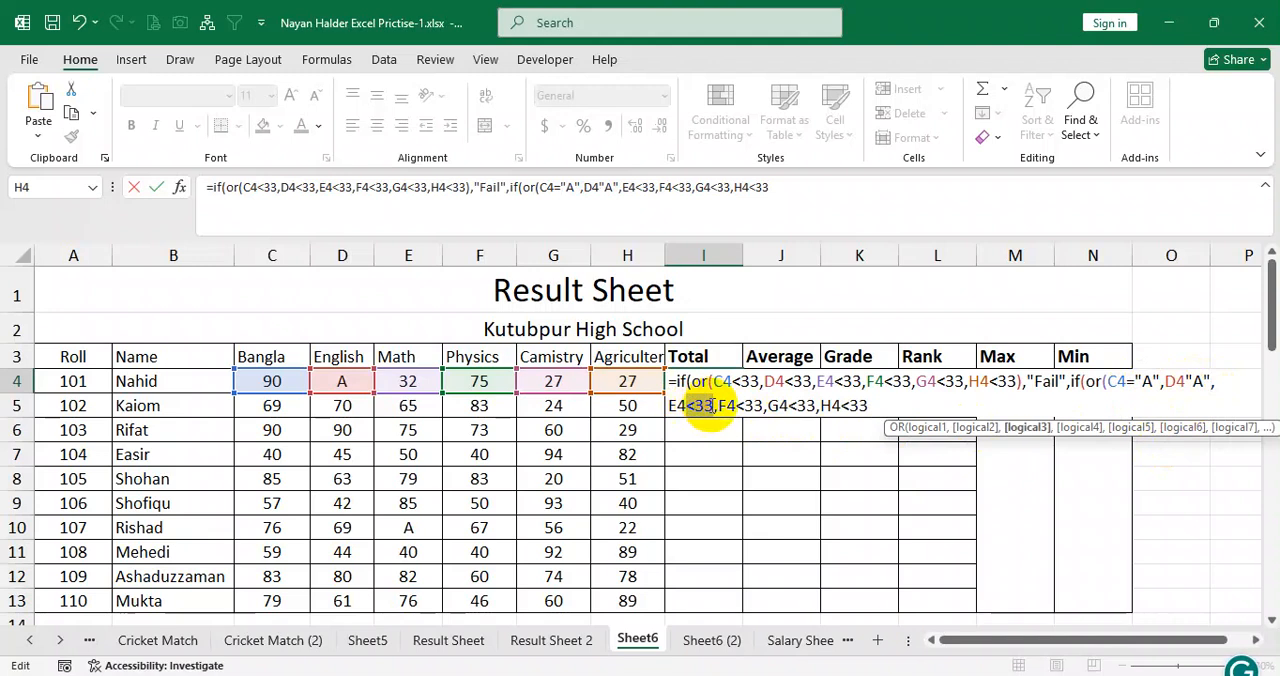
key("ctrl+v")
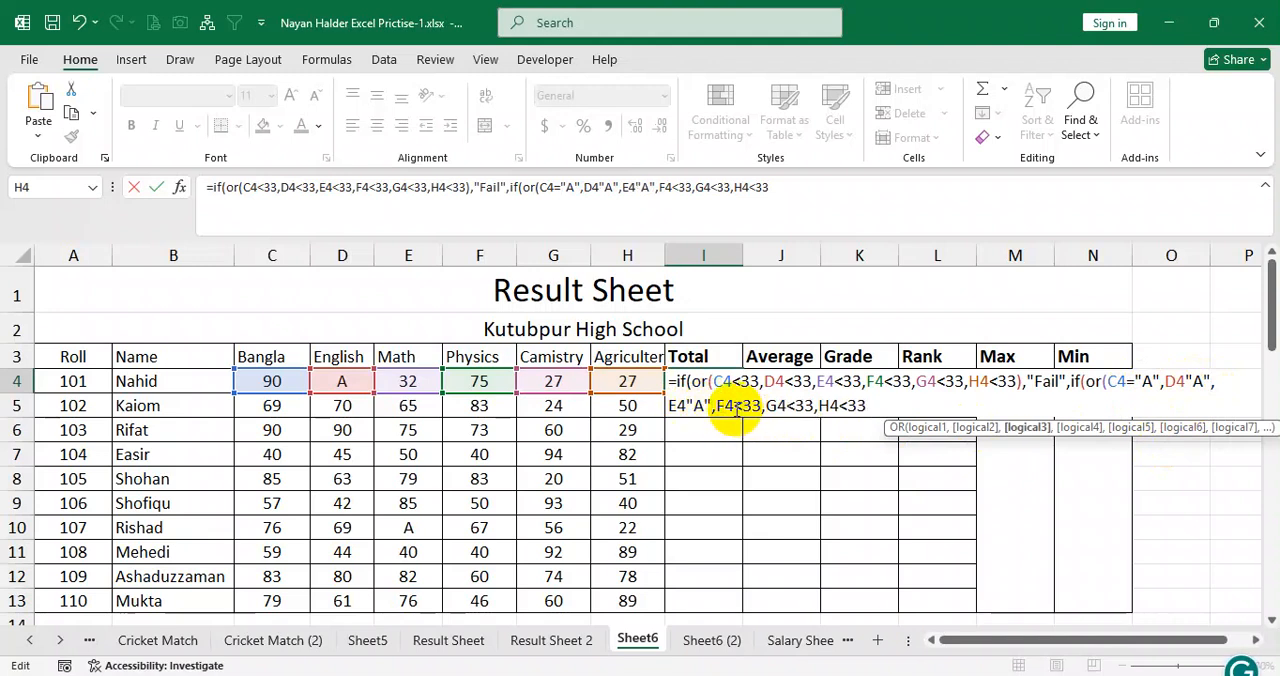
left_click_drag(757, 405, 757, 413)
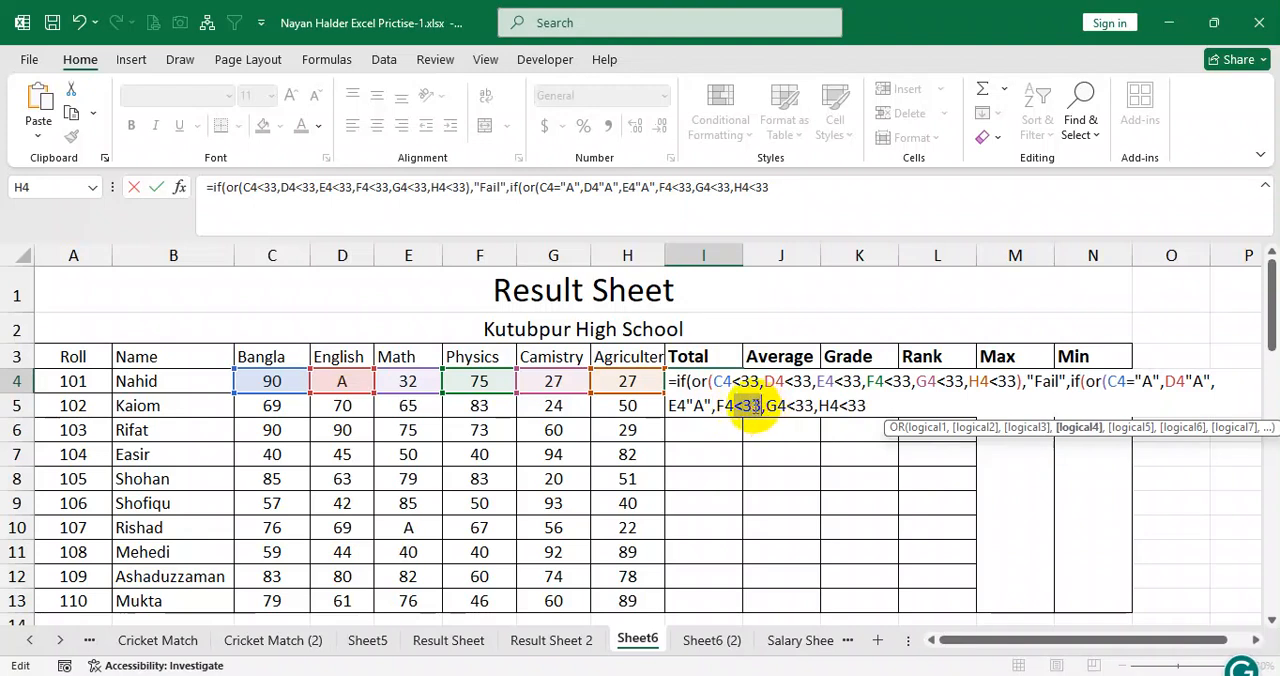
type("\"A\"")
Insert equals signs in the nested OR test so the conditions read D4="A", E4="A" and F4="A".
left_click(690, 409)
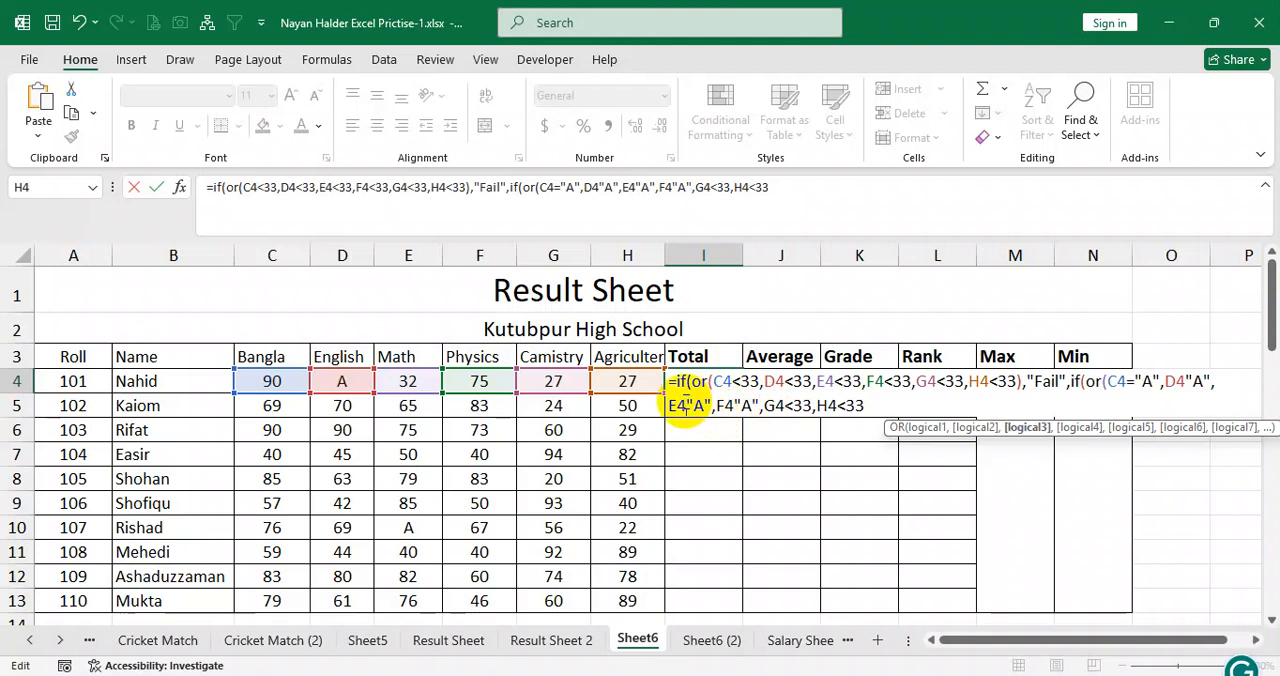
type("=")
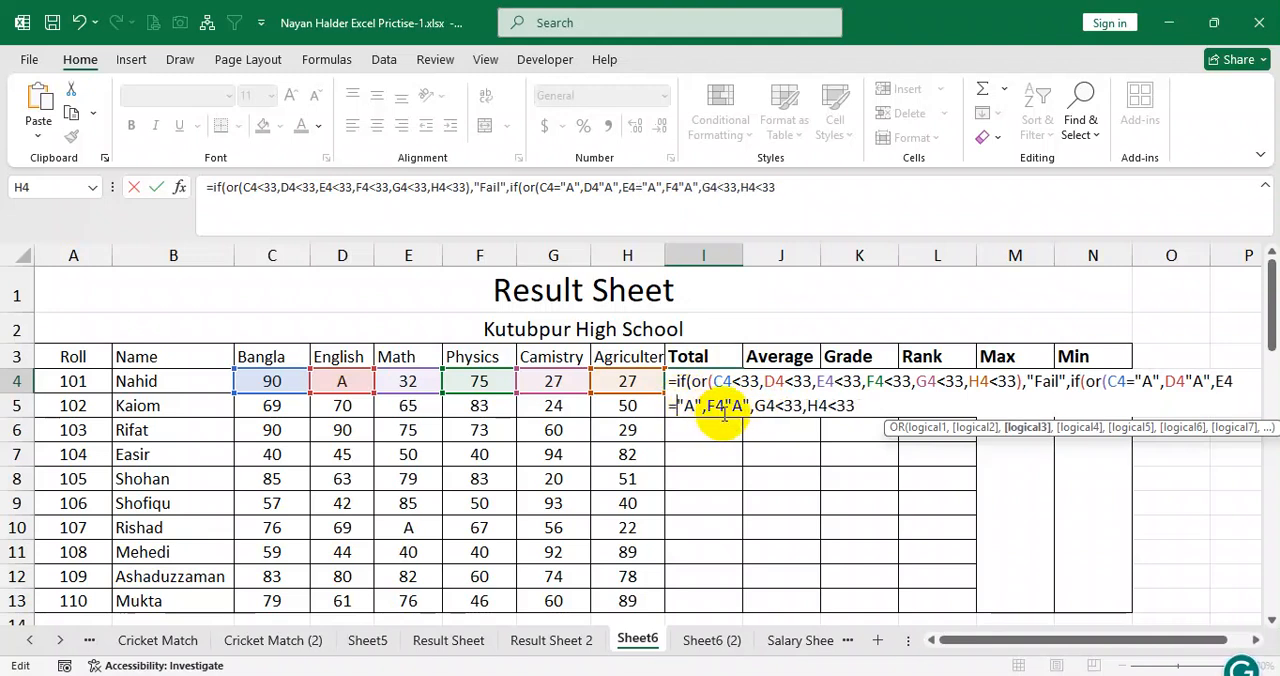
left_click(723, 405)
type("=")
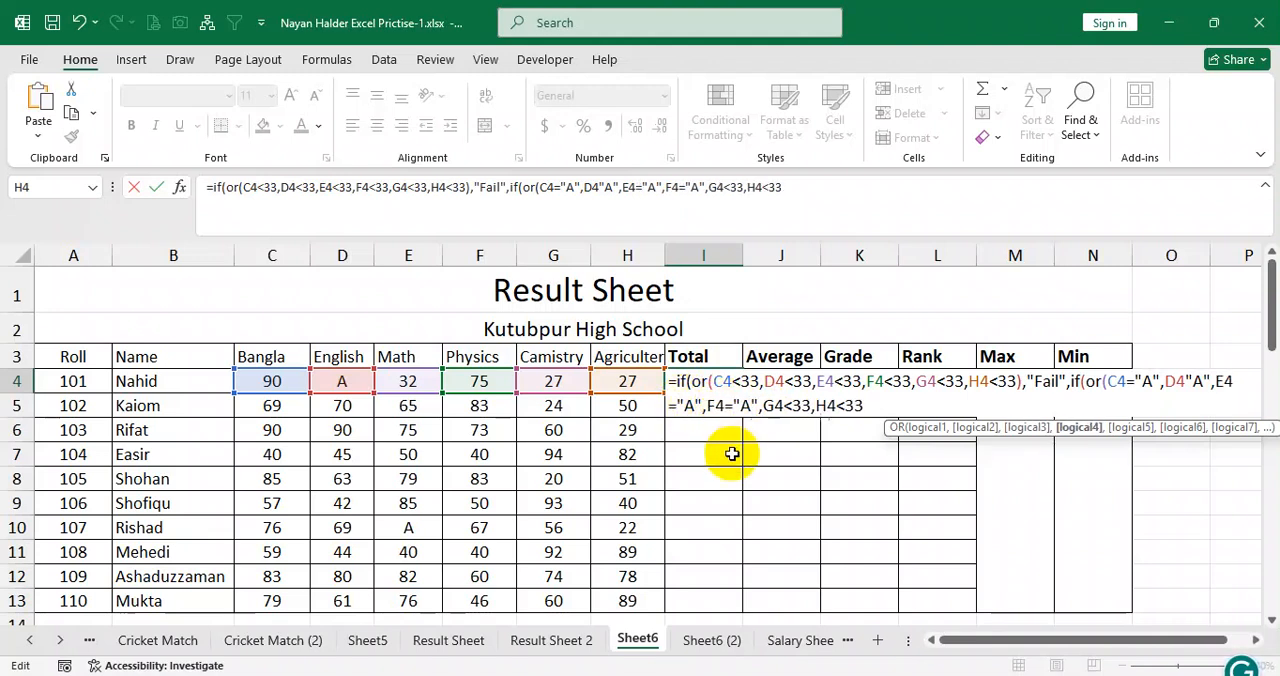
left_click(1185, 381)
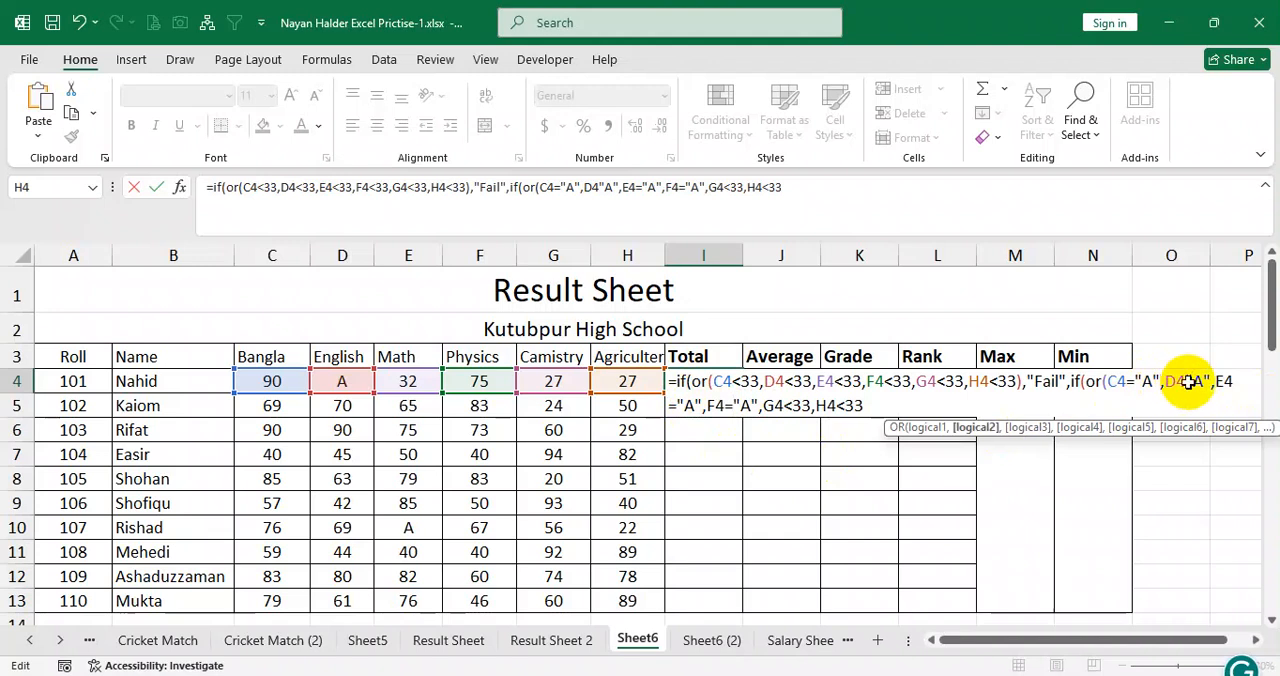
type("=")
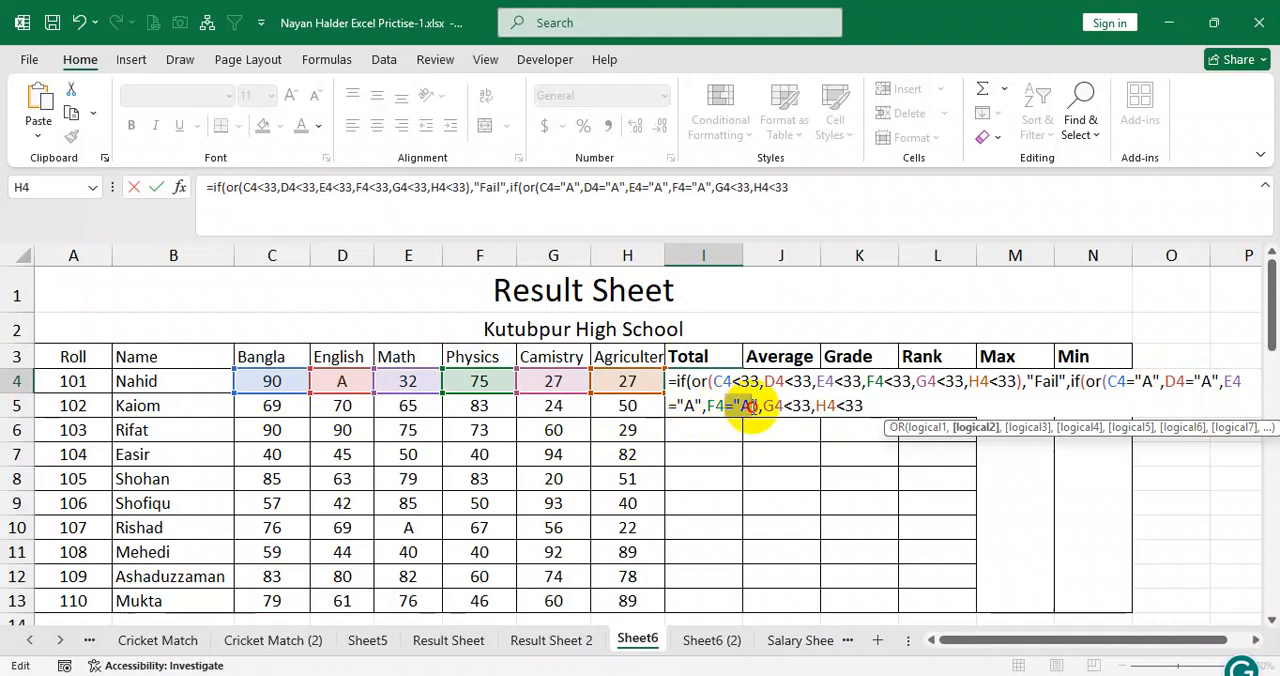
Change the last two conditions of the nested OR test to G4="A" and H4="A".
left_click(757, 410)
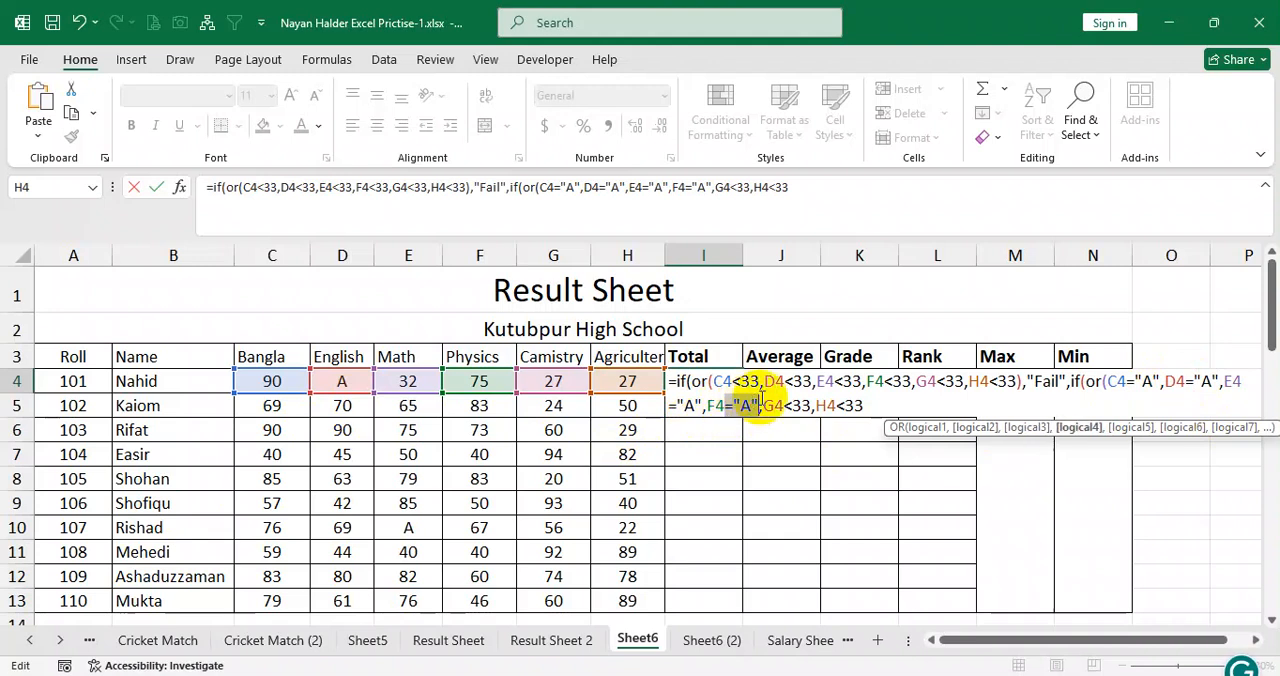
left_click_drag(785, 408, 860, 406)
type("=\"A\",D4=\"A\"")
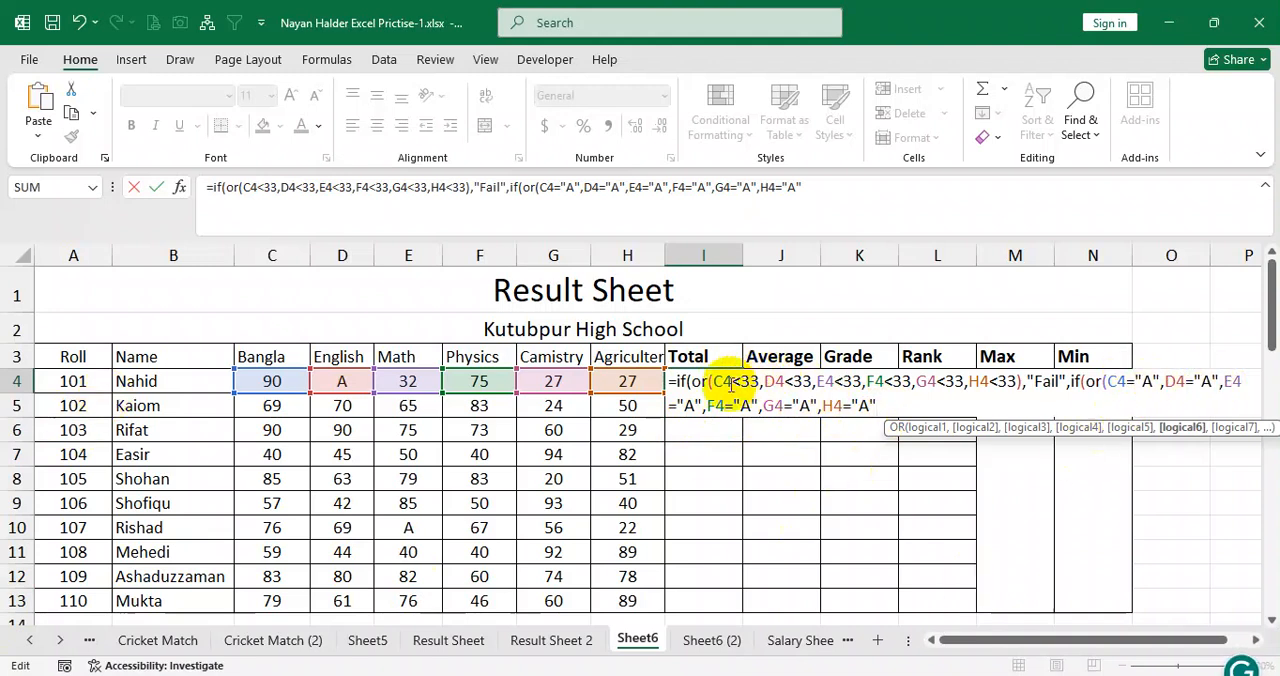
Close the nested OR test and set "Absent" as the nested IF's value if true, followed by a comma.
left_click_drag(729, 383, 1008, 385)
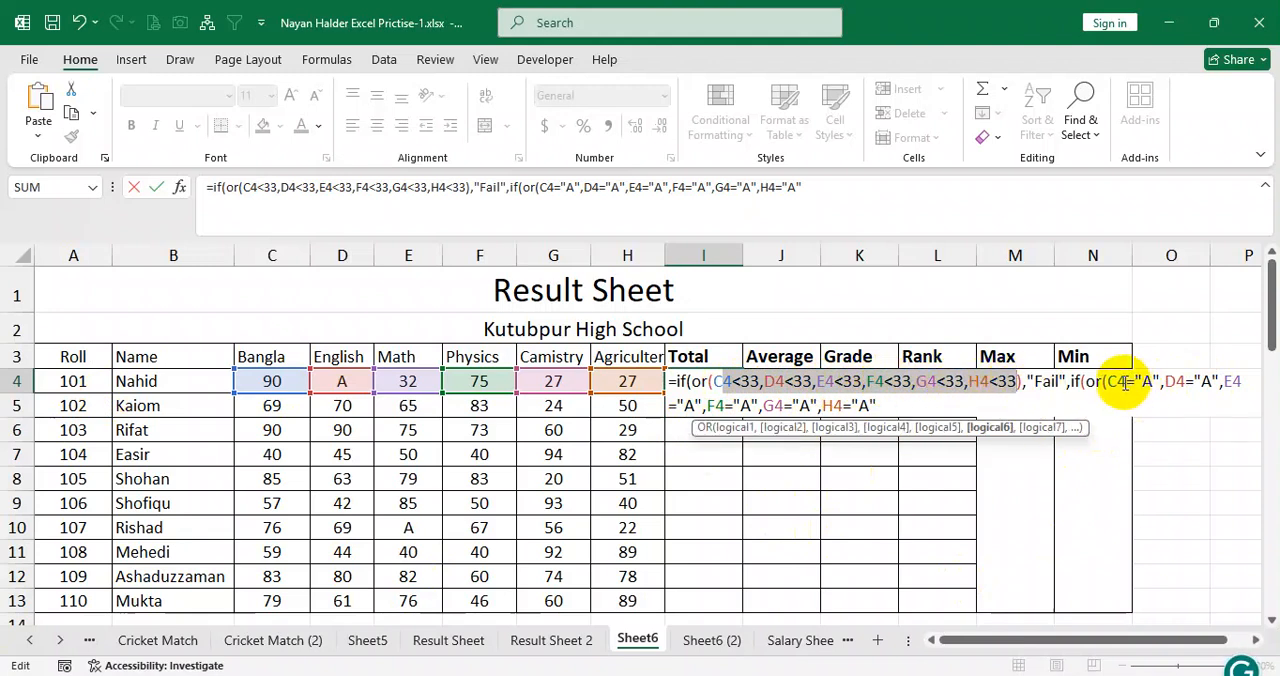
left_click_drag(1128, 383, 1178, 385)
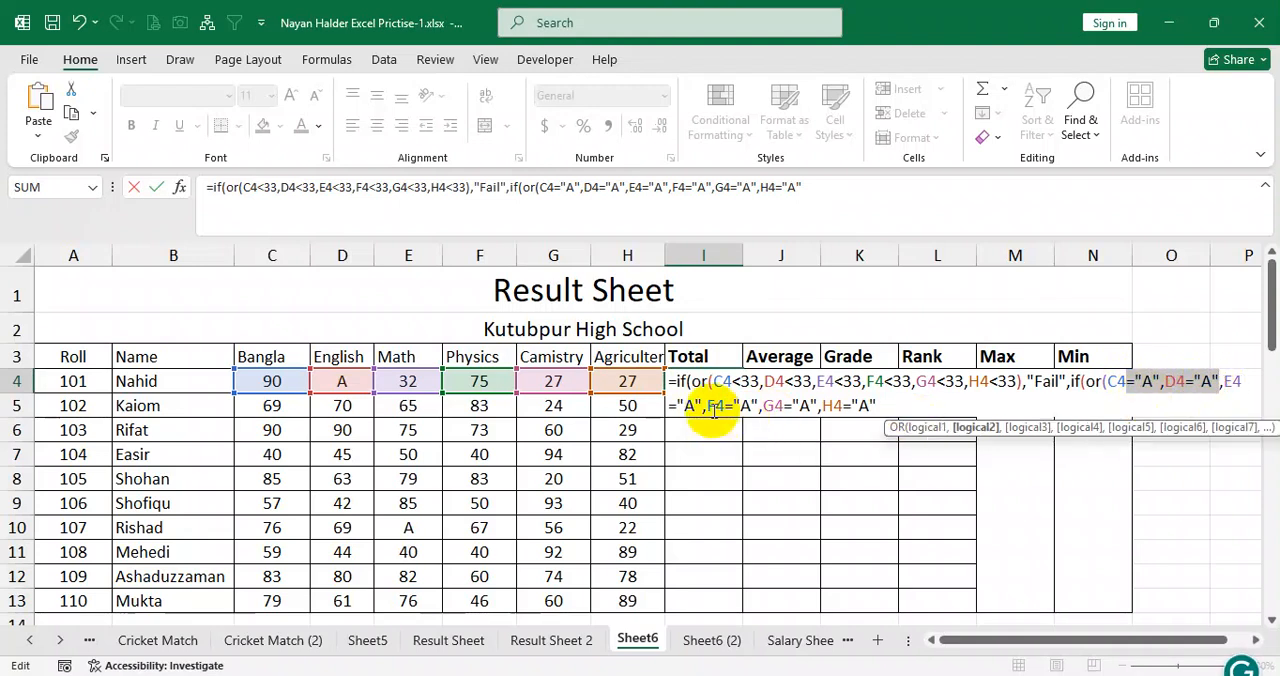
left_click_drag(706, 407, 796, 408)
left_click(895, 408)
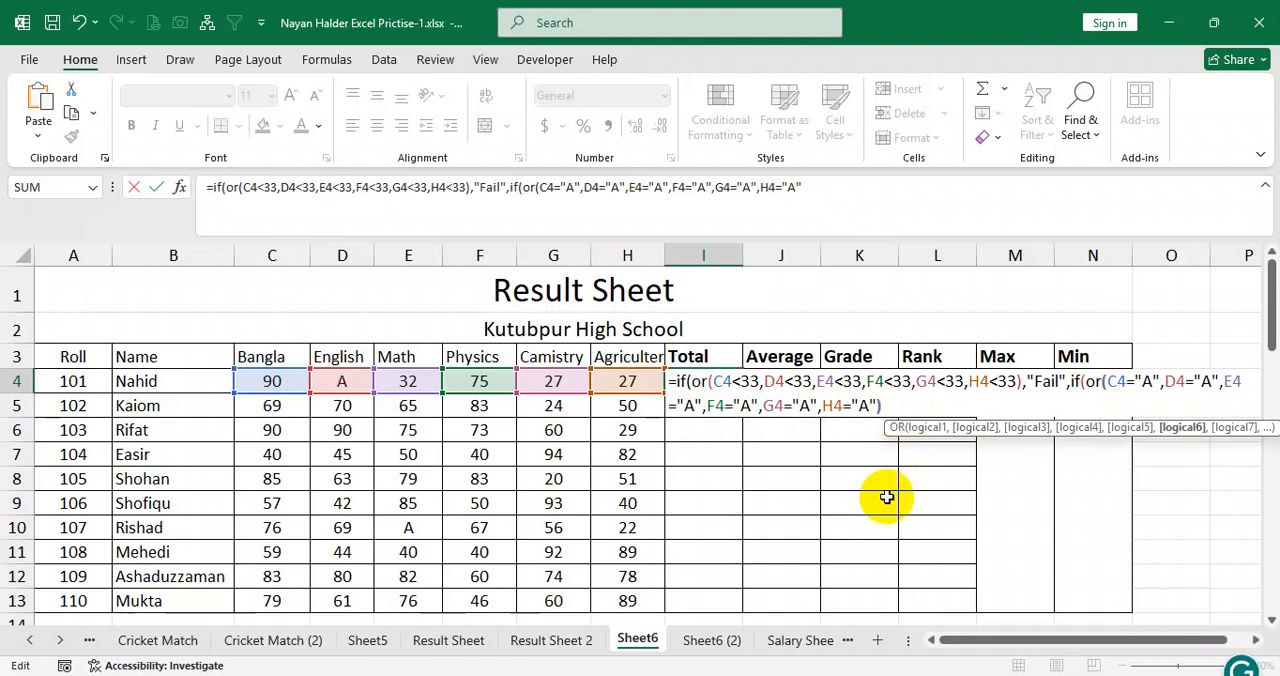
type("),\"Absent")
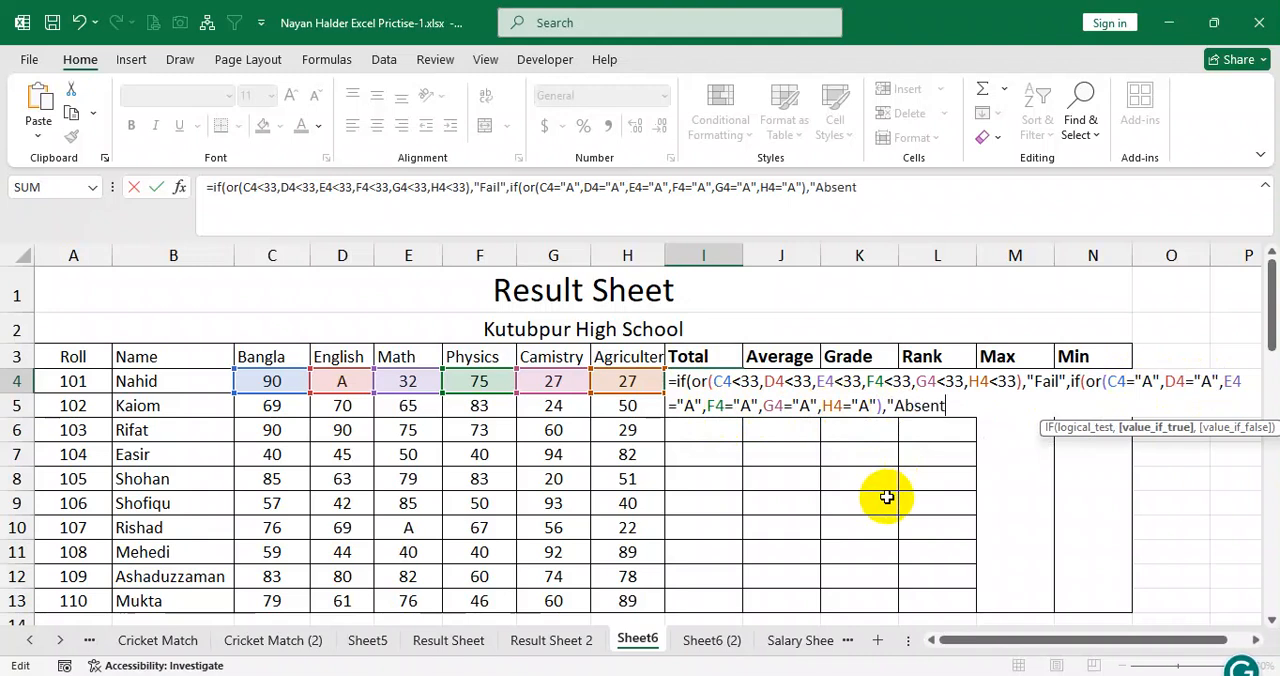
type("\",")
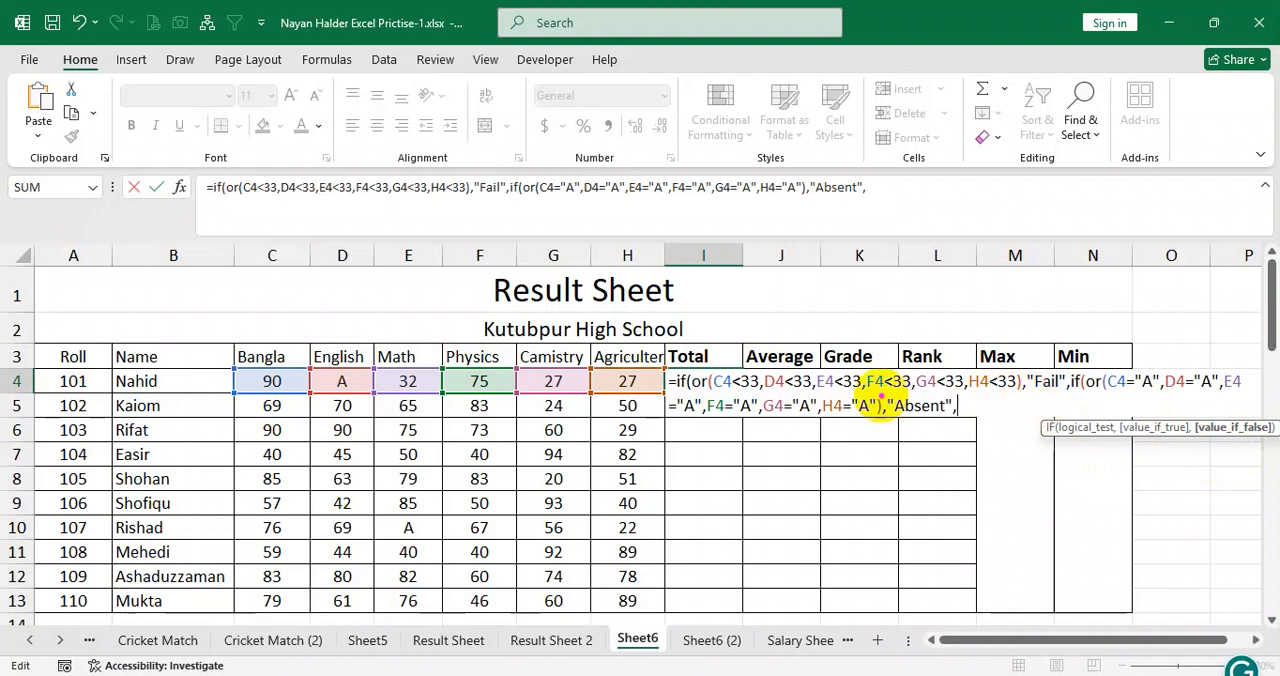
Examine the "Fail" and "Absent" parts of the formula in I4, then return to its end.
mouse_move(668, 368)
left_mouse_down()
mouse_move(826, 394)
mouse_move(1171, 391)
mouse_move(1072, 397)
left_mouse_up()
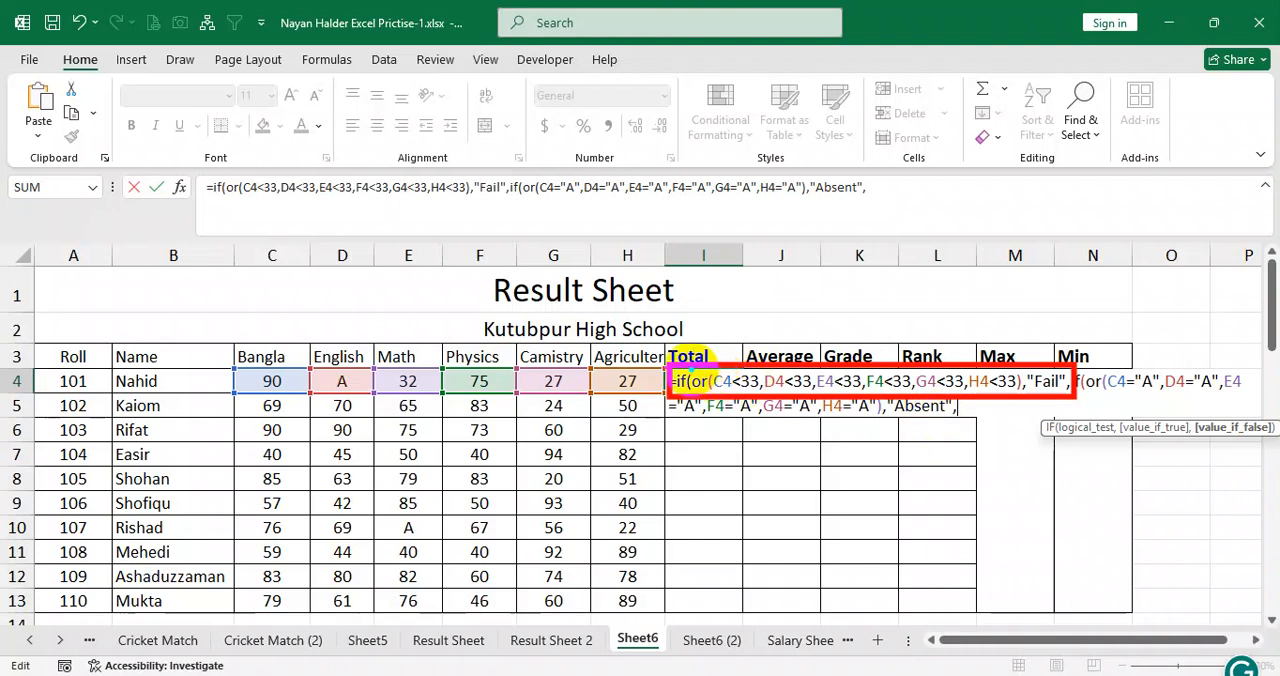
left_click_drag(692, 370, 1022, 396)
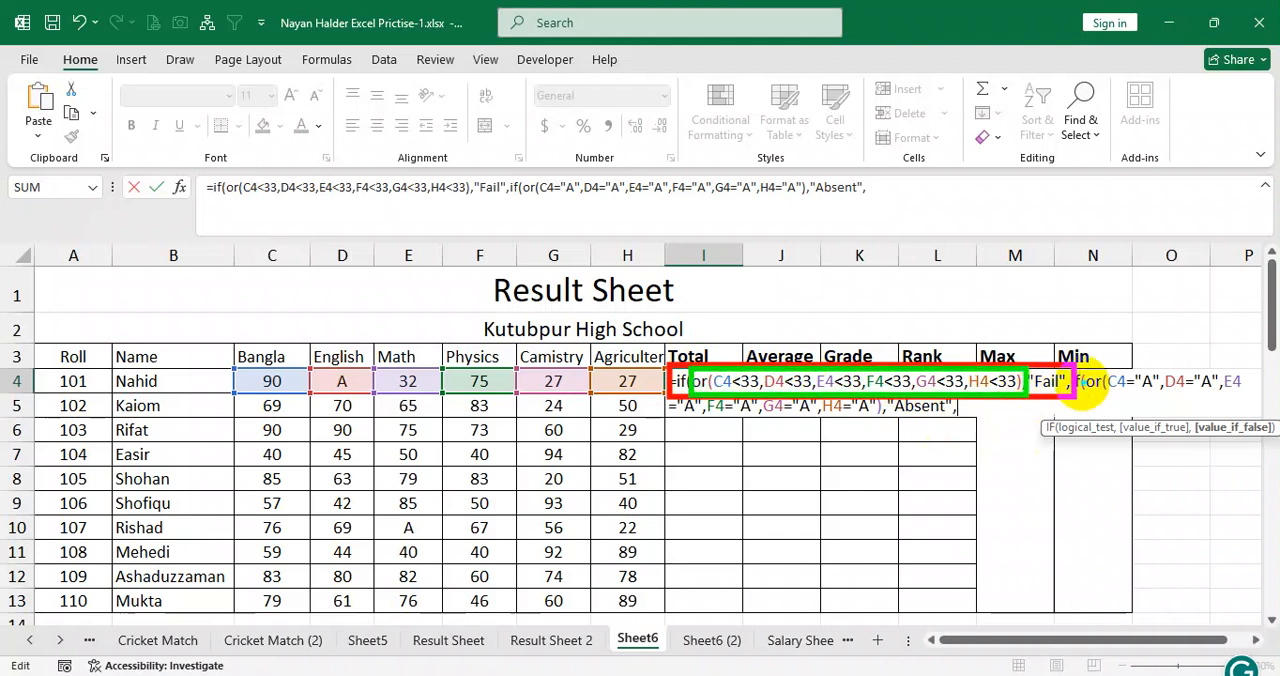
mouse_move(1052, 374)
left_mouse_down()
mouse_move(1082, 342)
mouse_move(1050, 376)
mouse_move(1145, 321)
left_mouse_up()
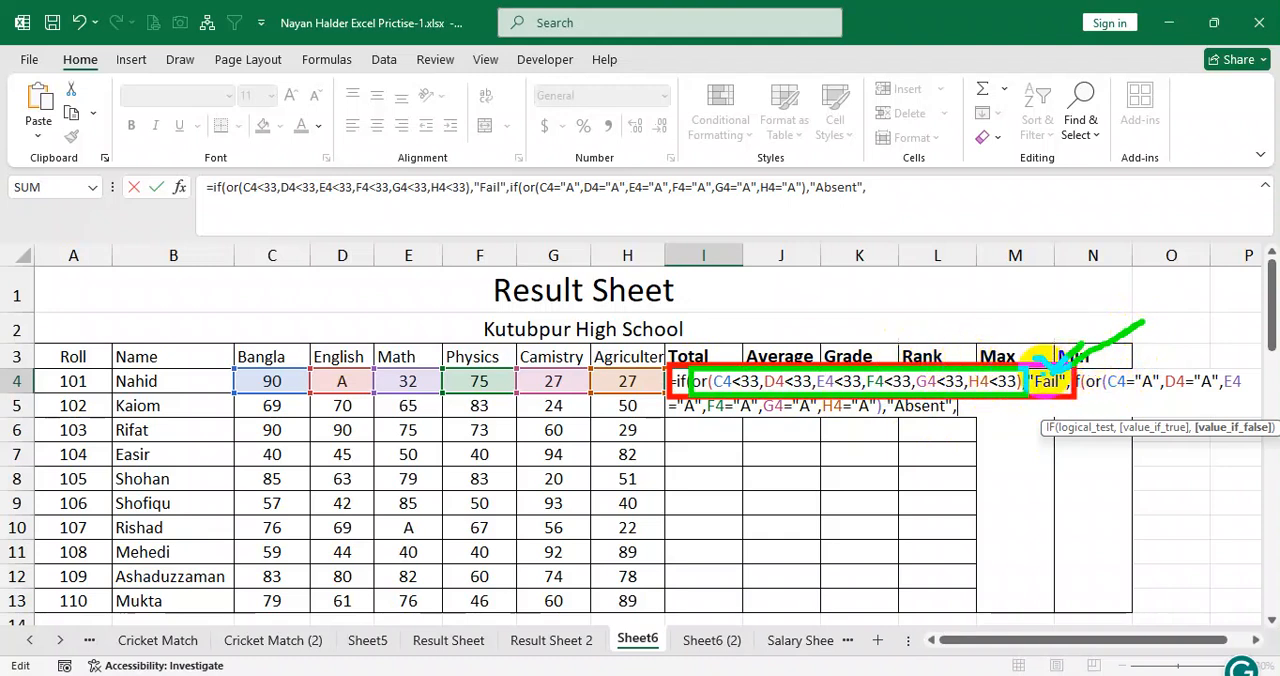
mouse_move(1020, 406)
left_mouse_down()
mouse_move(1268, 270)
mouse_move(1094, 374)
mouse_move(1210, 318)
left_mouse_up()
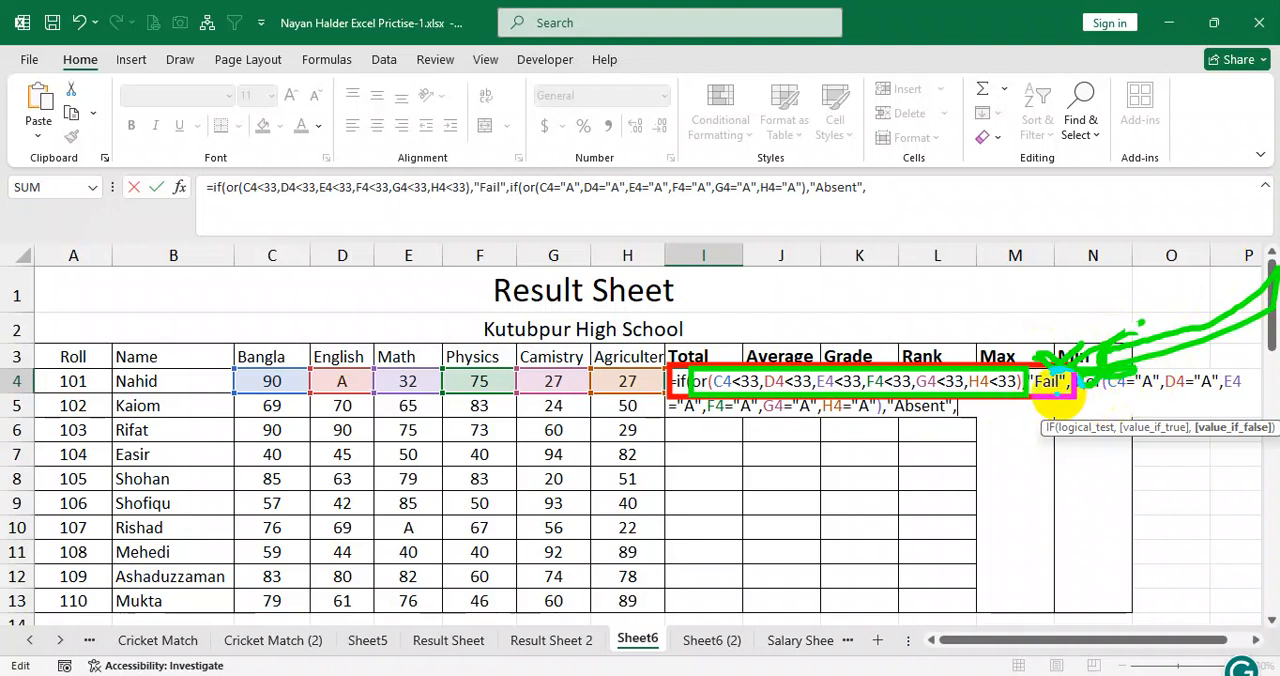
left_click_drag(1070, 394, 1238, 394)
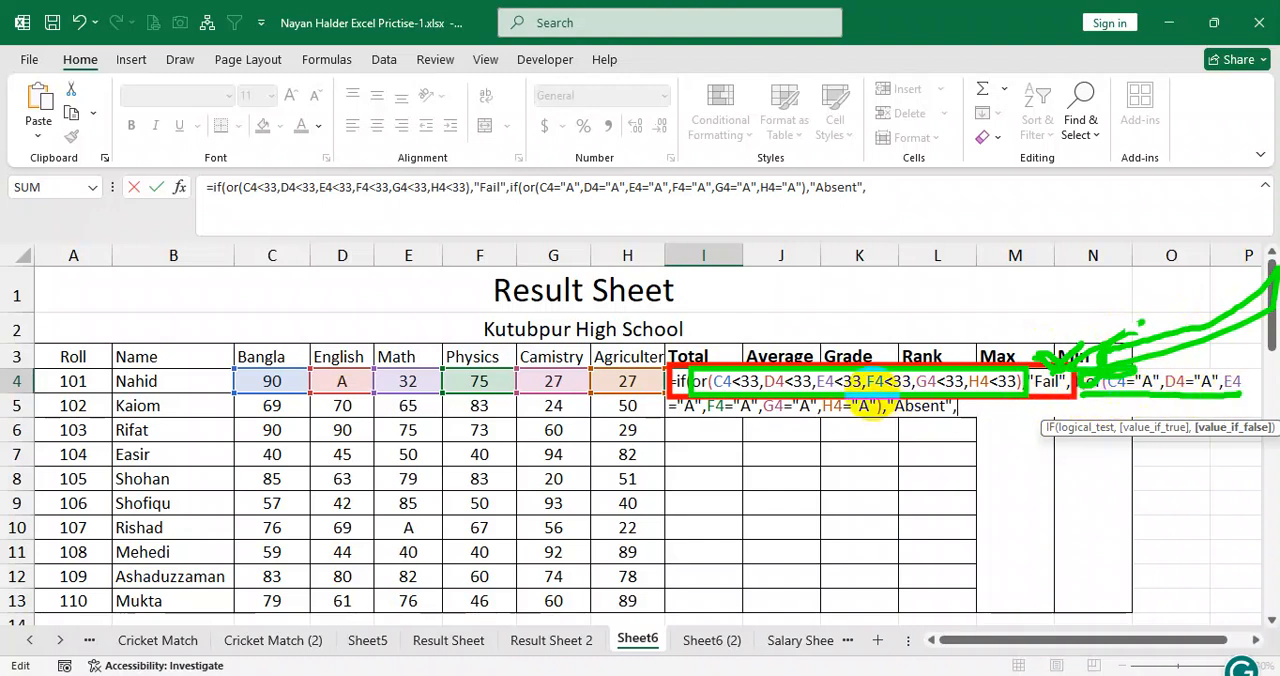
mouse_move(887, 405)
left_mouse_down()
mouse_move(900, 392)
mouse_move(960, 415)
mouse_move(903, 430)
mouse_move(880, 384)
left_mouse_up()
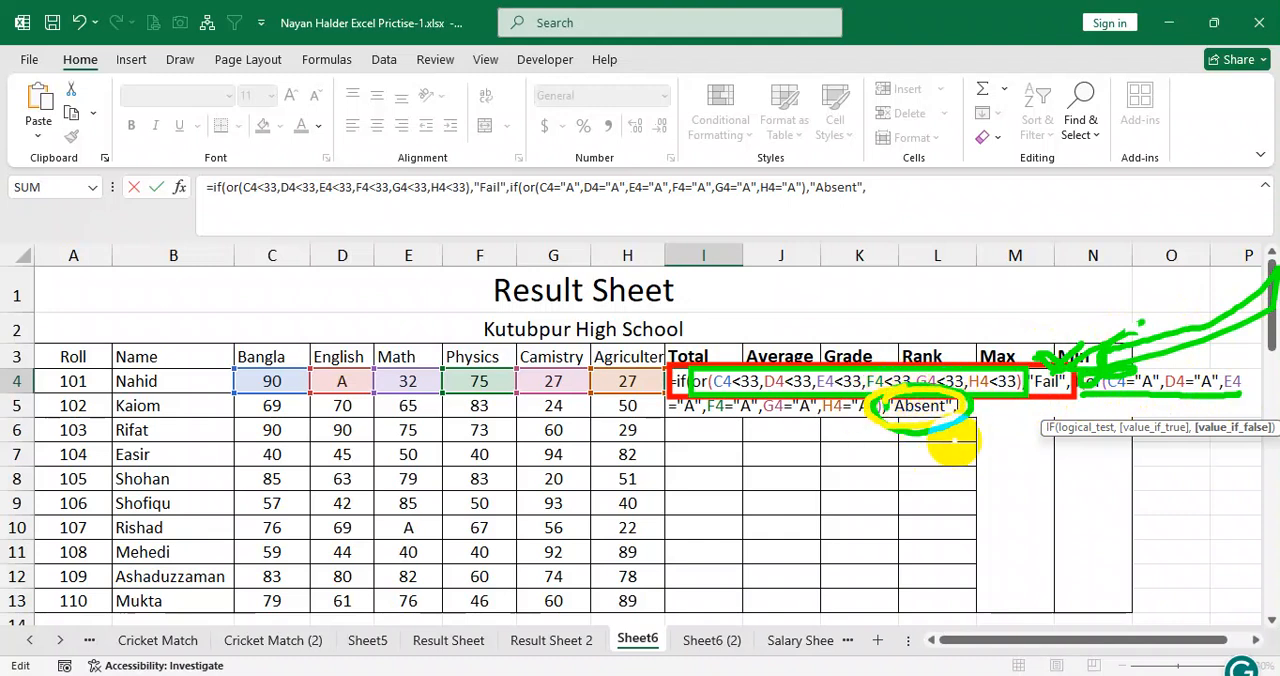
key("Escape")
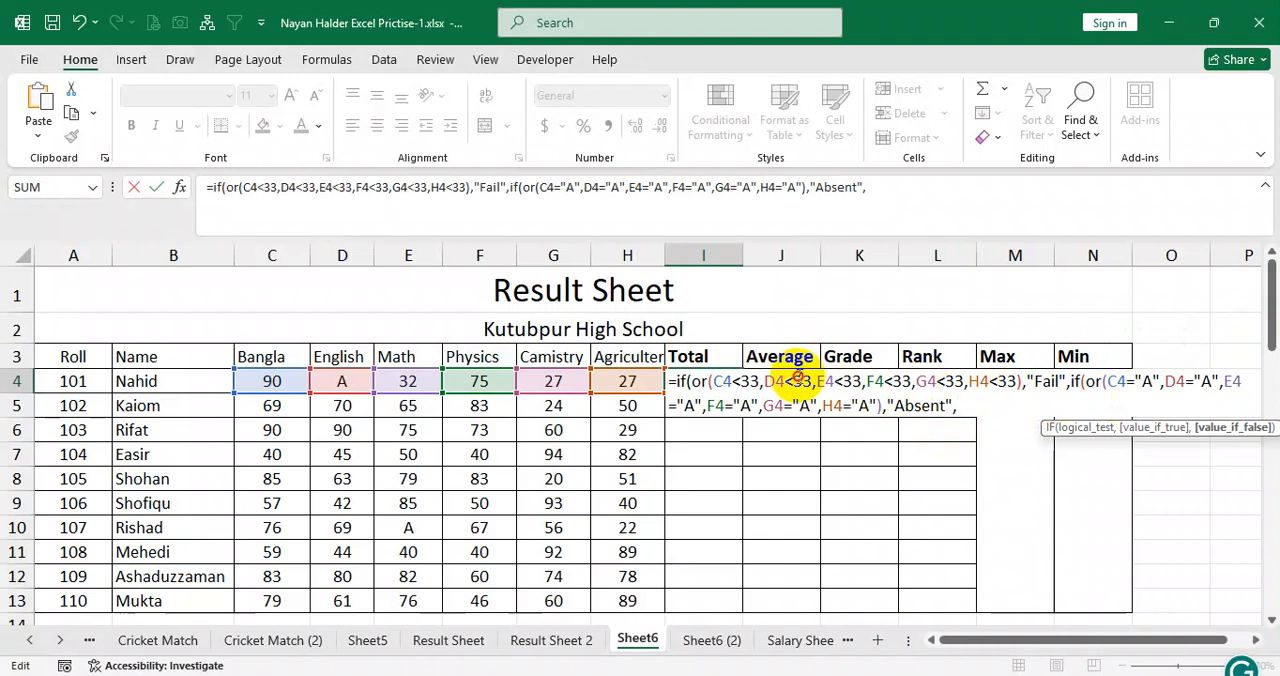
left_click(800, 381)
left_click(1048, 382)
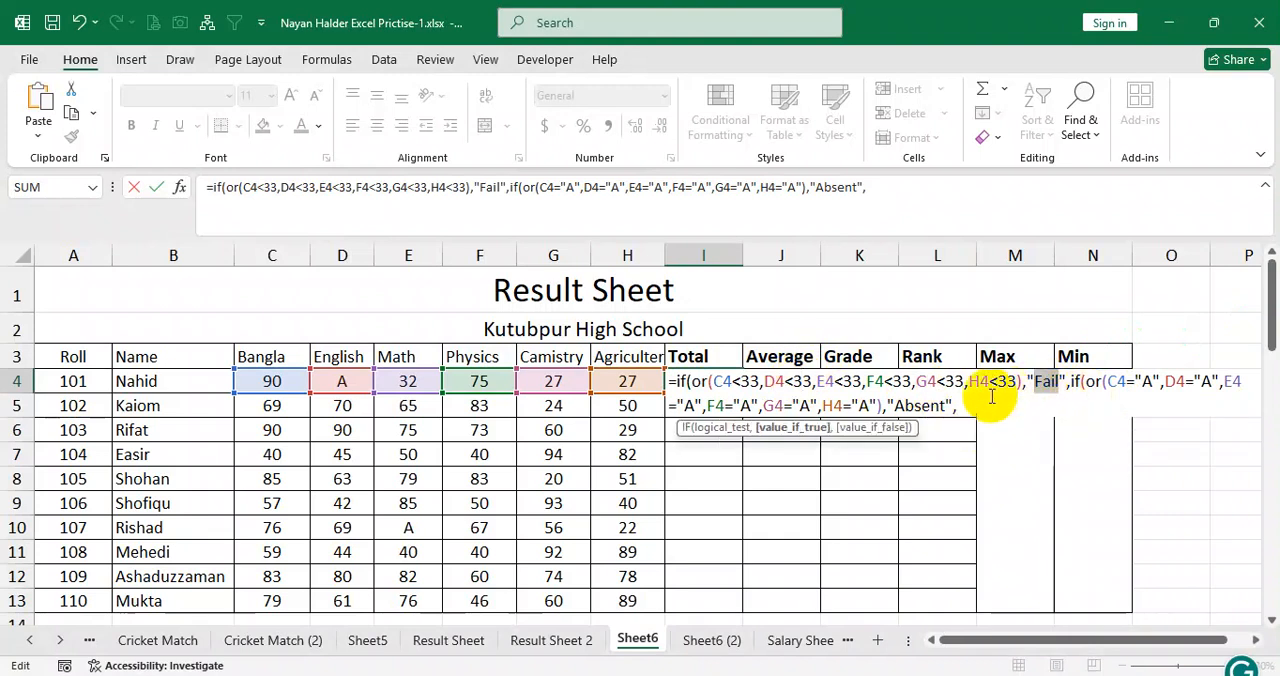
left_click_drag(939, 406, 917, 406)
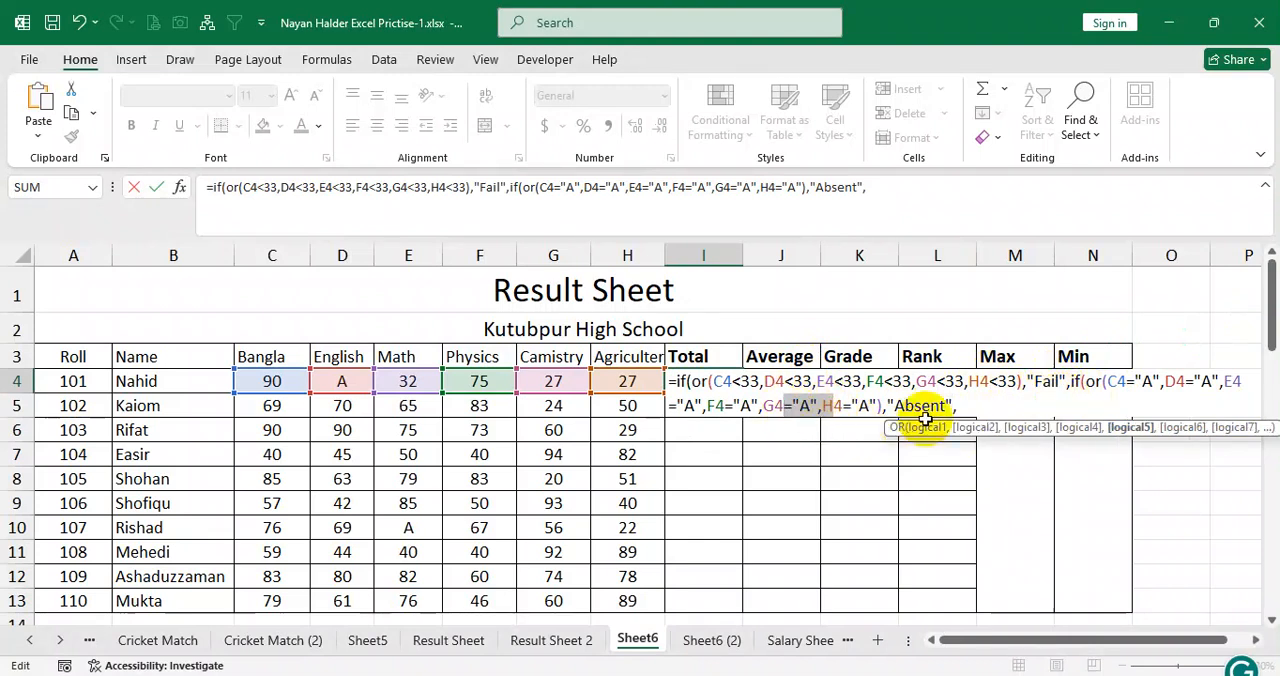
left_click(963, 407)
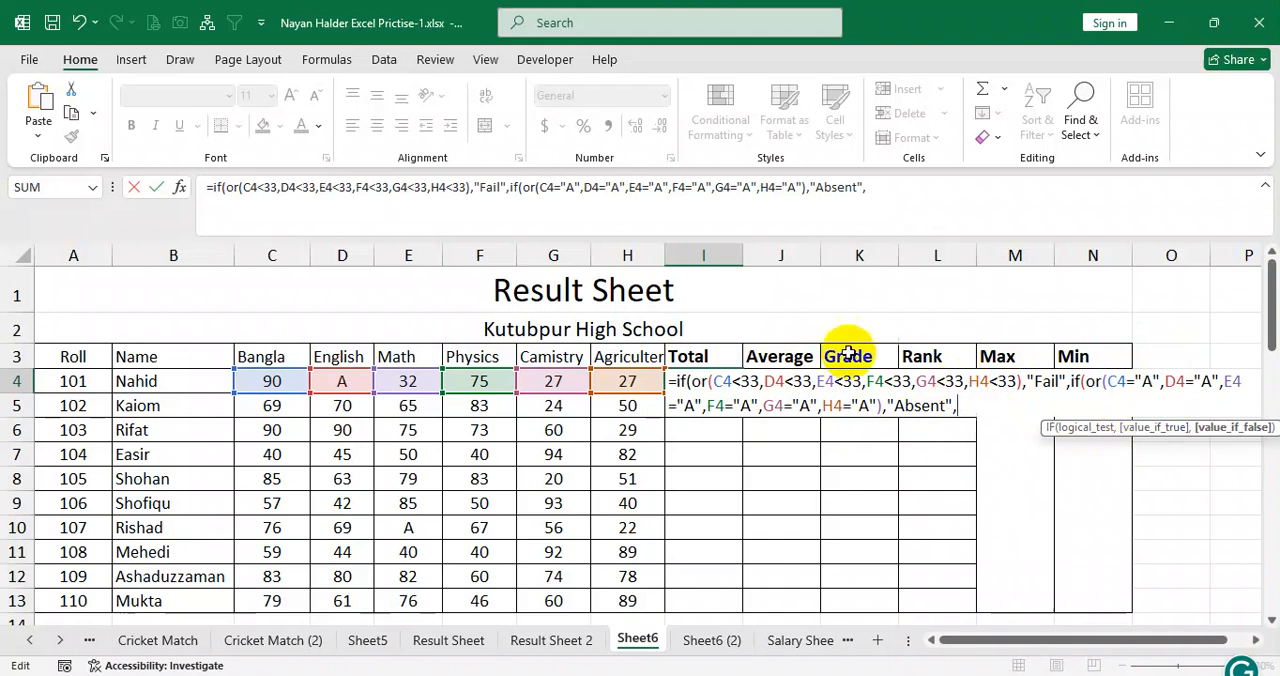
Complete I4's formula with SUM(C4:H4) as the nested IF's value if false and fill it down through I13.
type("sum(")
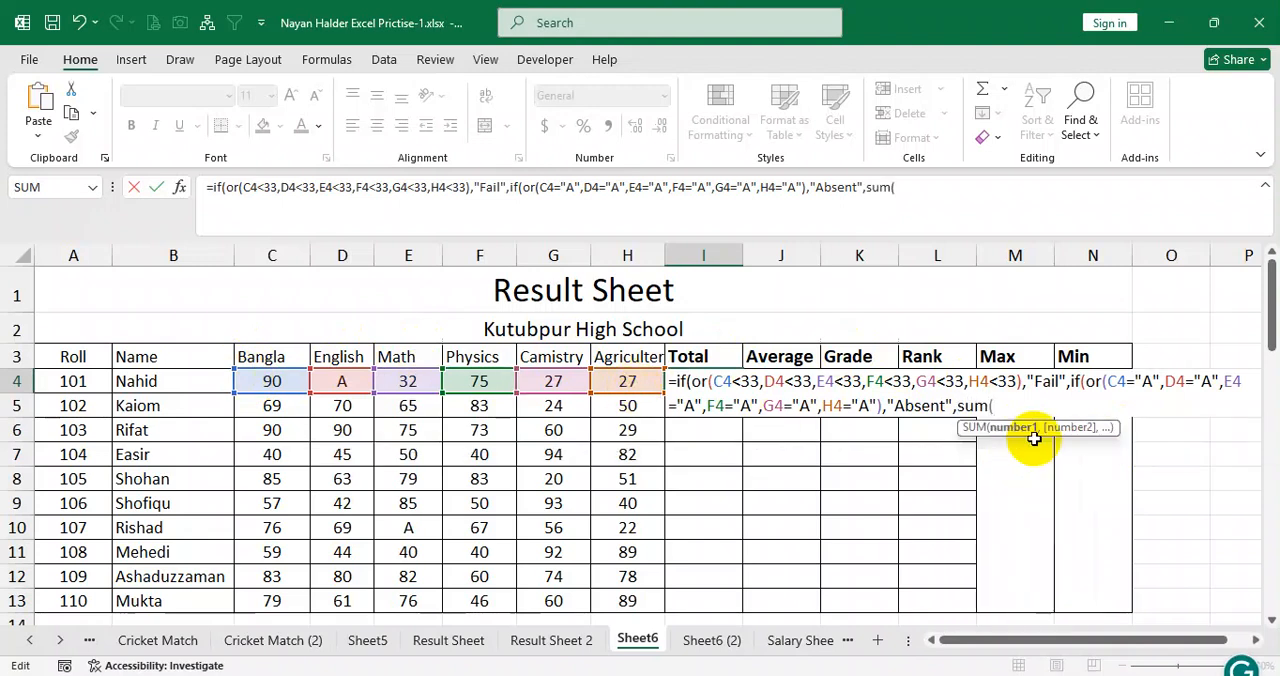
left_click_drag(271, 381, 641, 381)
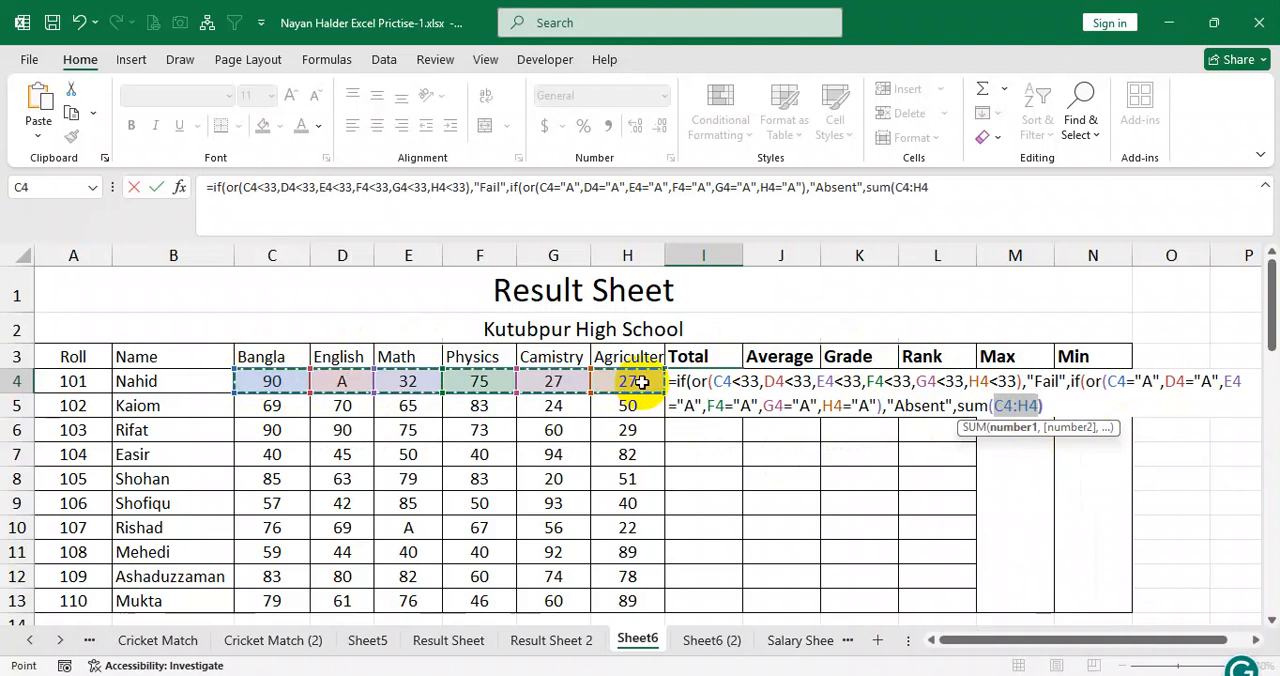
type(")))")
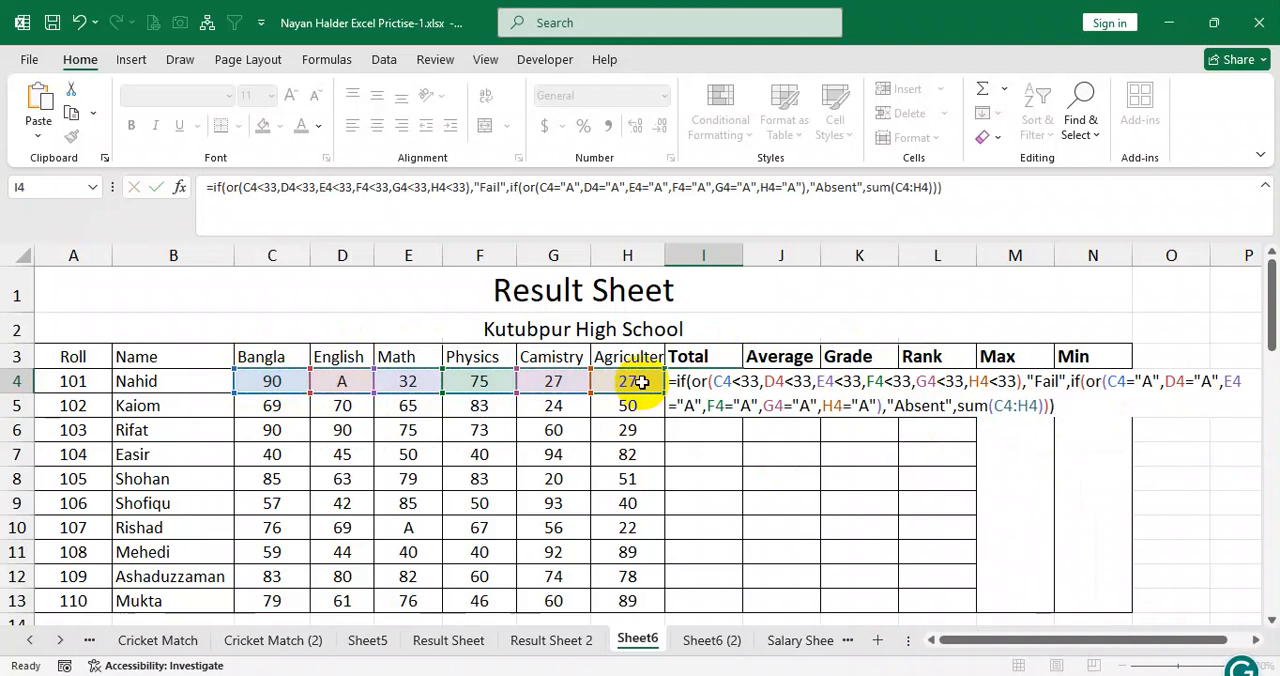
key("Return")
left_click(728, 379)
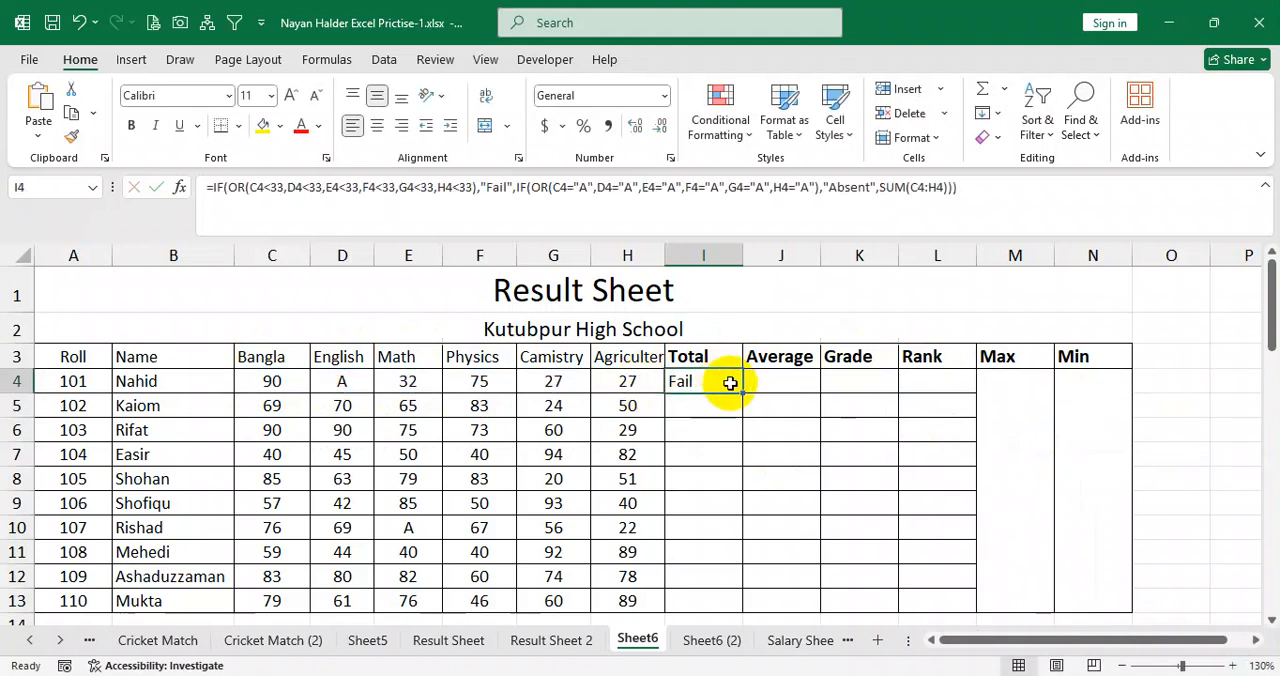
left_click_drag(741, 393, 727, 601)
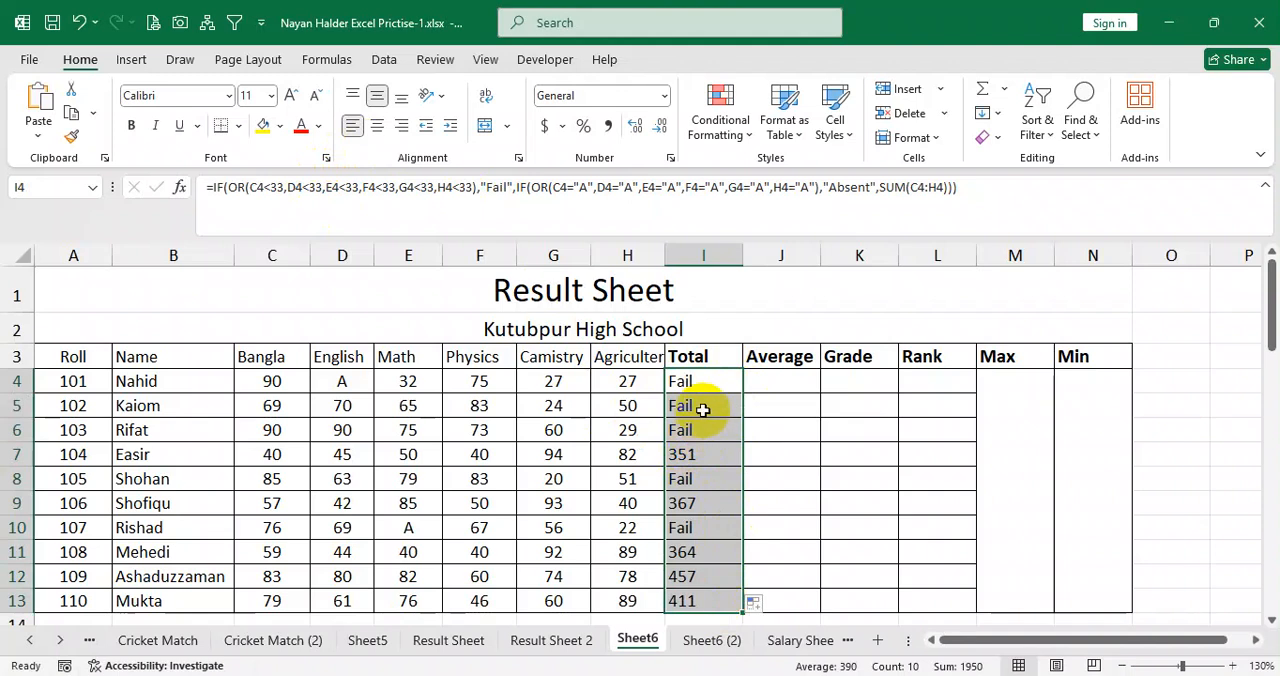
Examine the filled Total formulas in I5 and I8, and compare I8 with the marks in row 8.
left_click(706, 406)
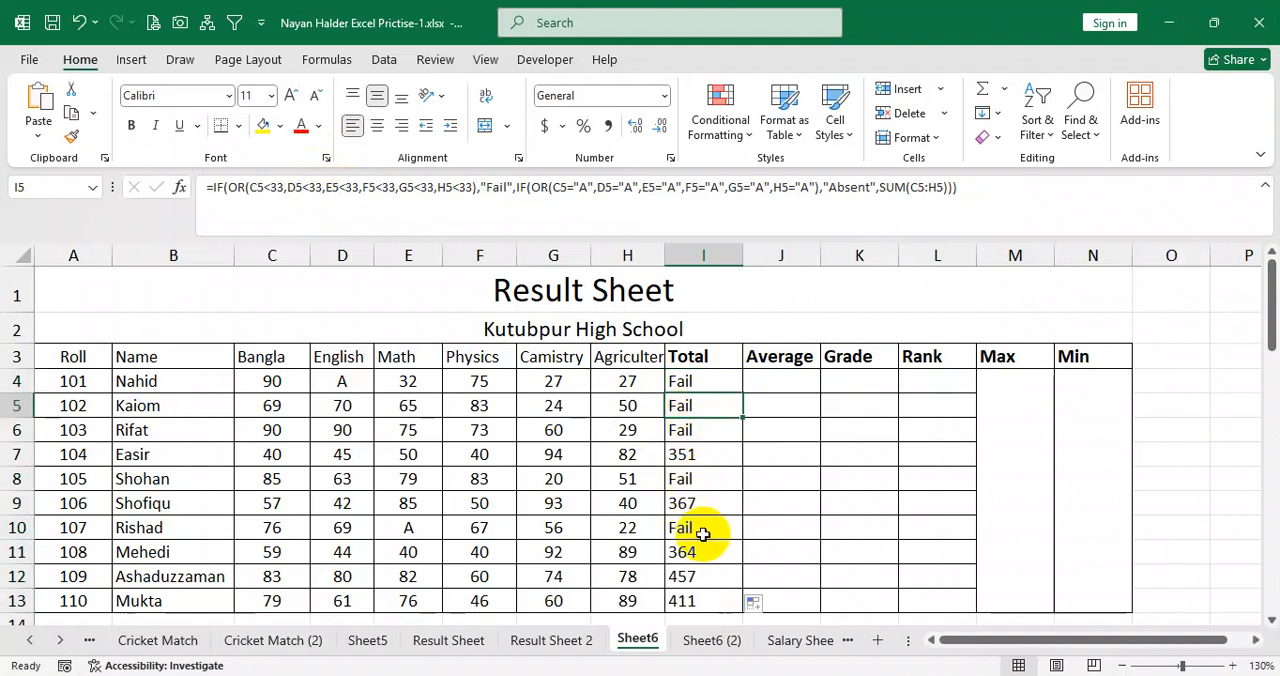
left_click(703, 481)
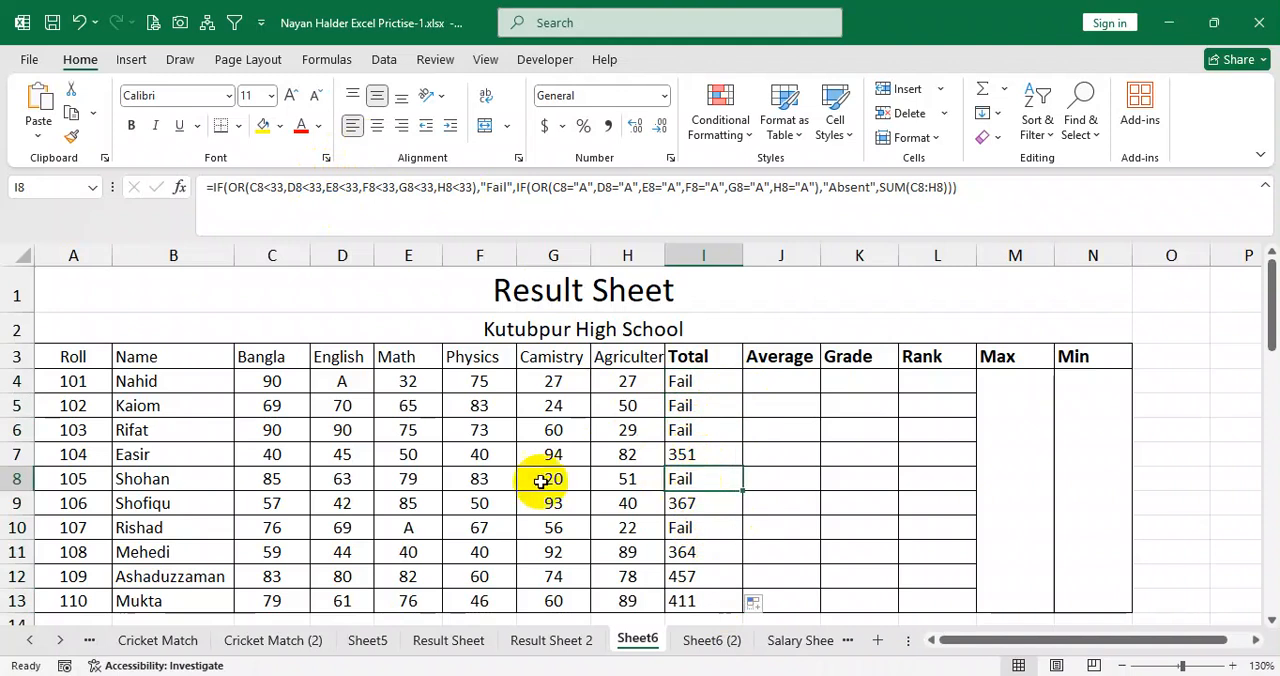
left_click(289, 482)
left_click_drag(291, 482, 505, 482)
left_click(631, 483)
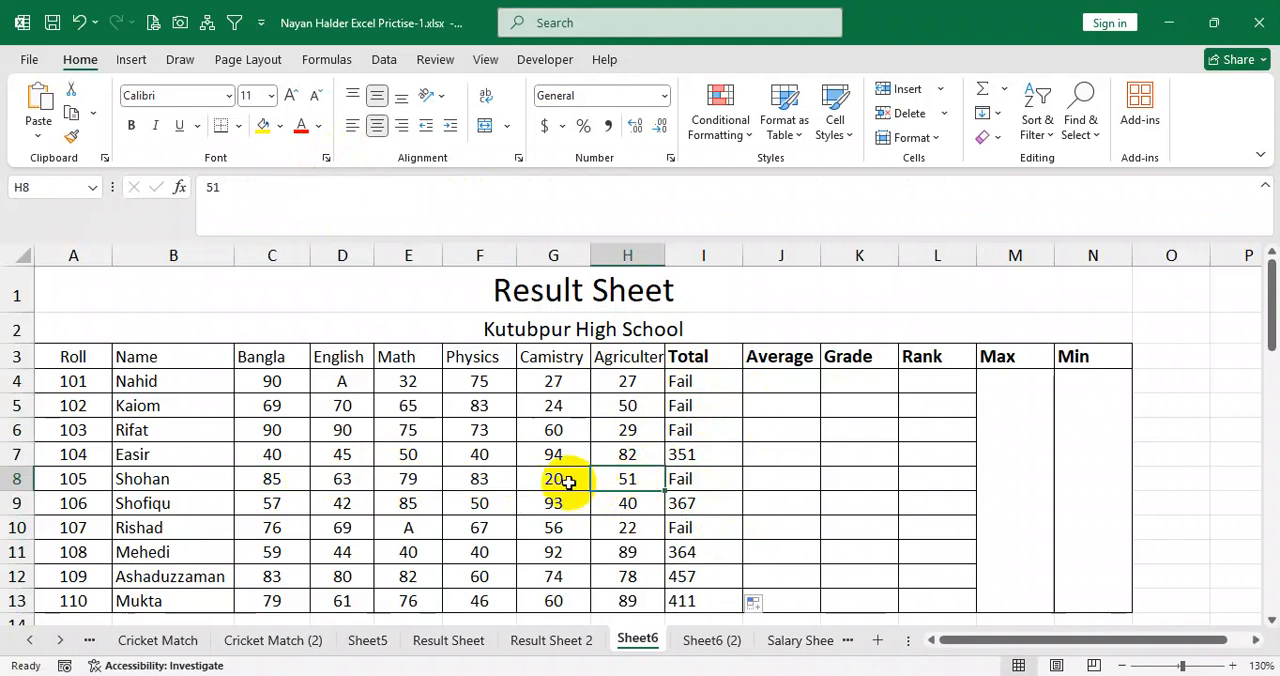
left_click(563, 486)
left_click(677, 479)
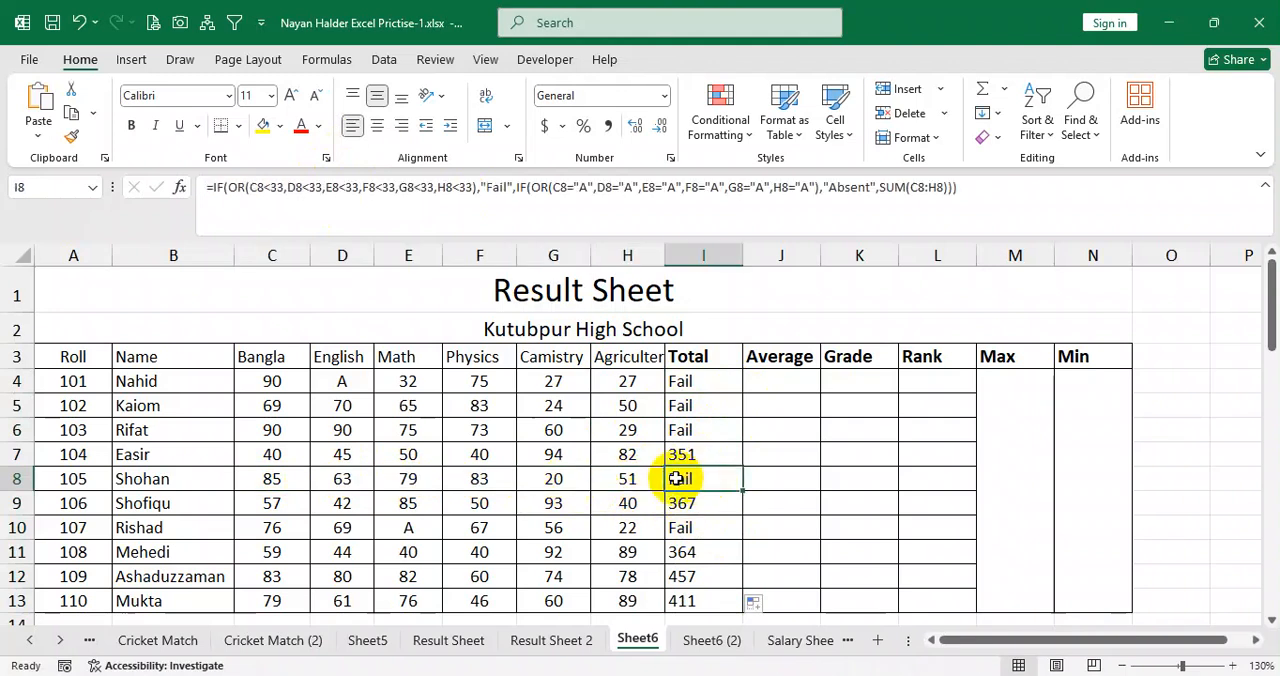
Set the Camistry mark in G8 to A and check the total in I8.
left_click(568, 486)
type("A")
key("Return")
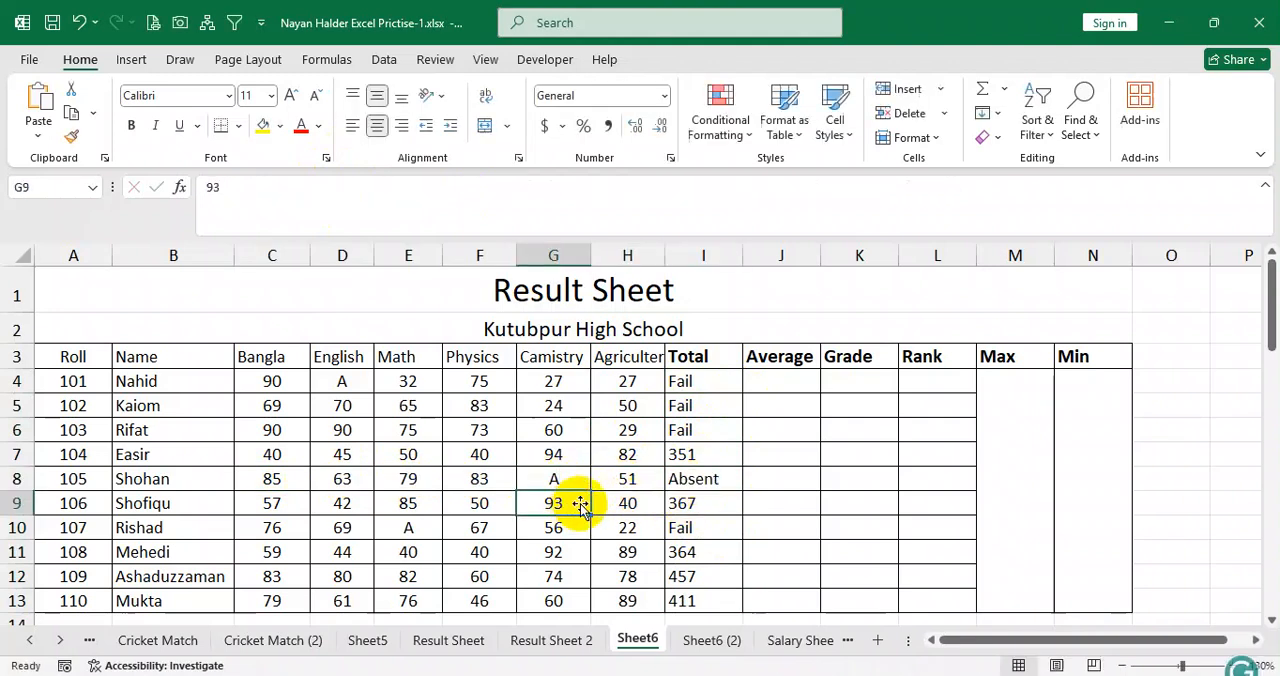
left_click(678, 480)
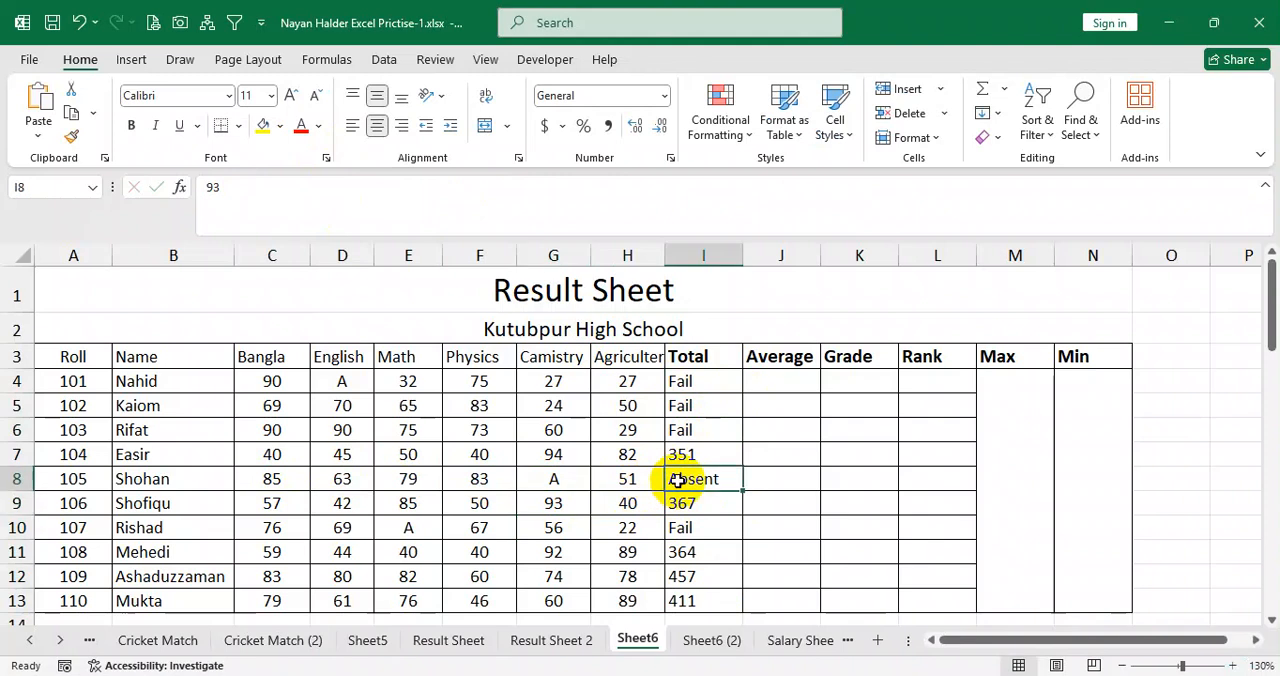
Set the Camistry mark in G8 to 33 and check the total in I8.
left_click(555, 482)
type("33")
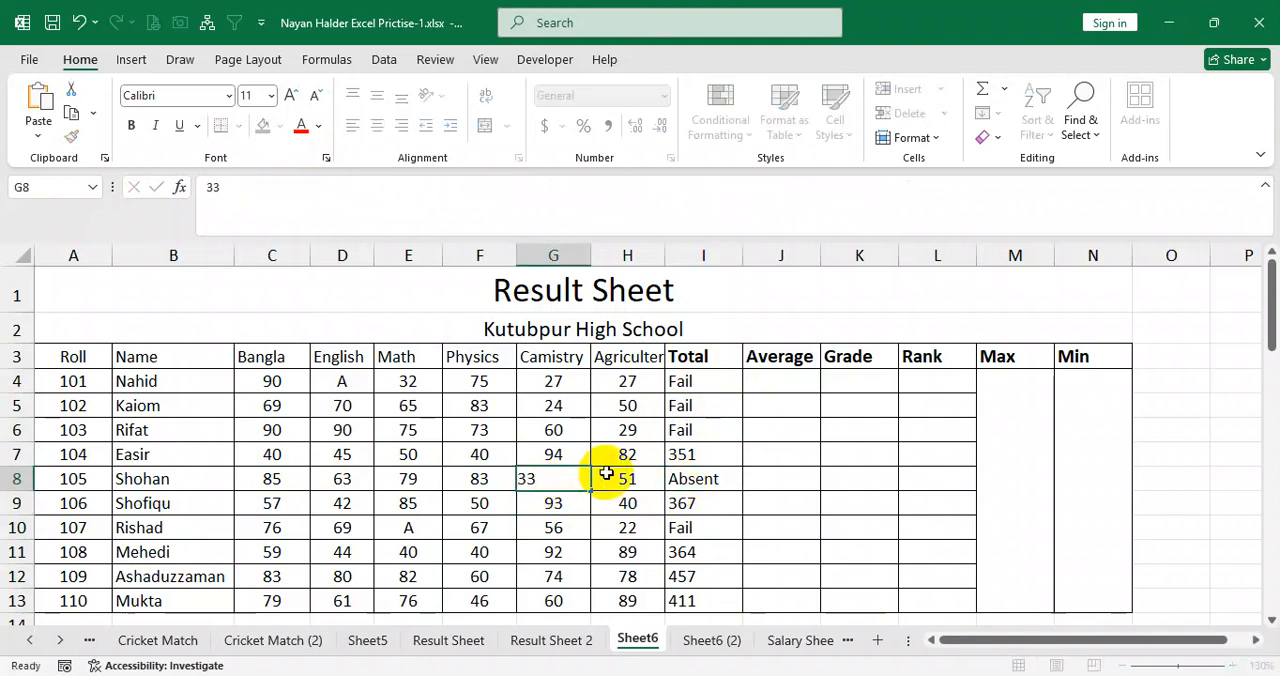
left_click(612, 478)
left_click(563, 483)
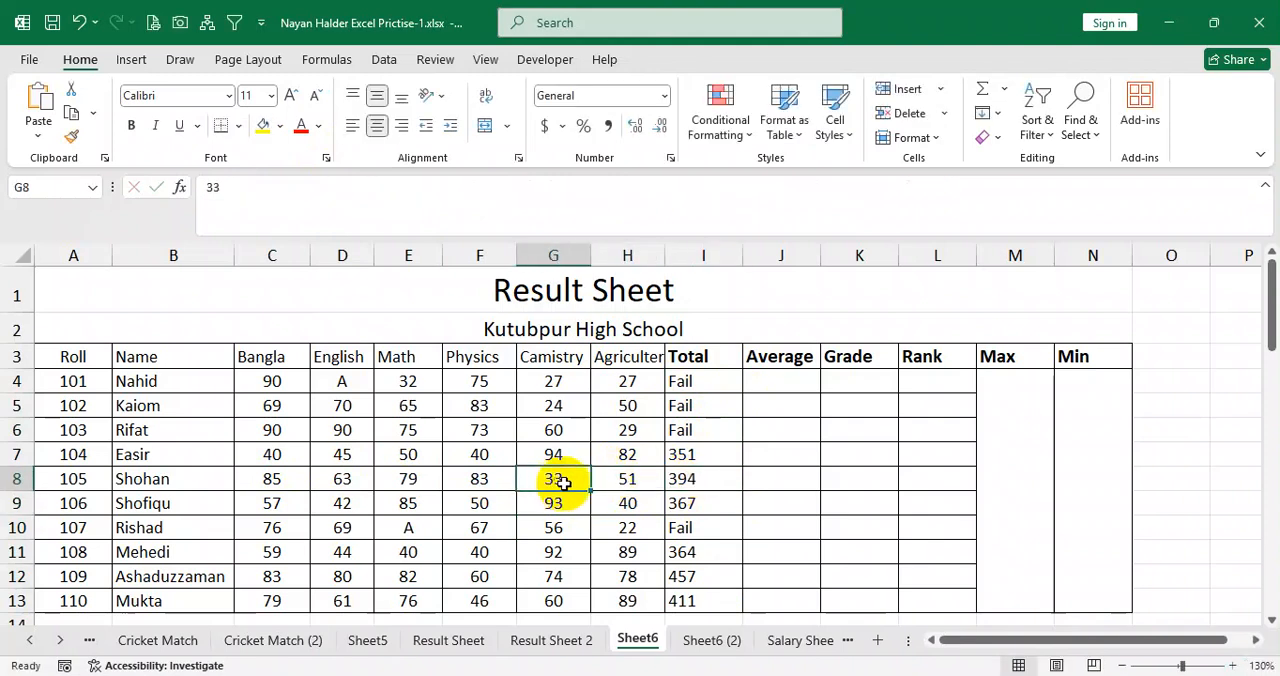
left_click(712, 484)
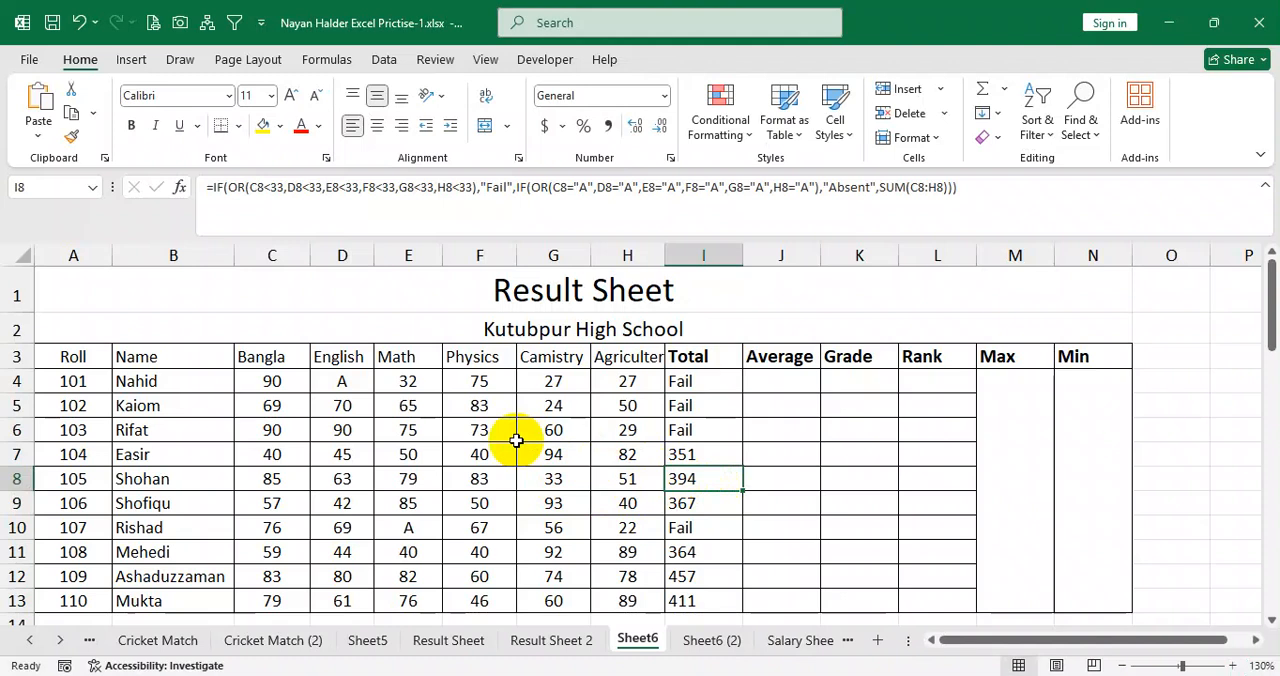
Compare the total in I4 with D4 and E4, and review the "Fail" and "Absent" parts of its formula.
left_click(704, 381)
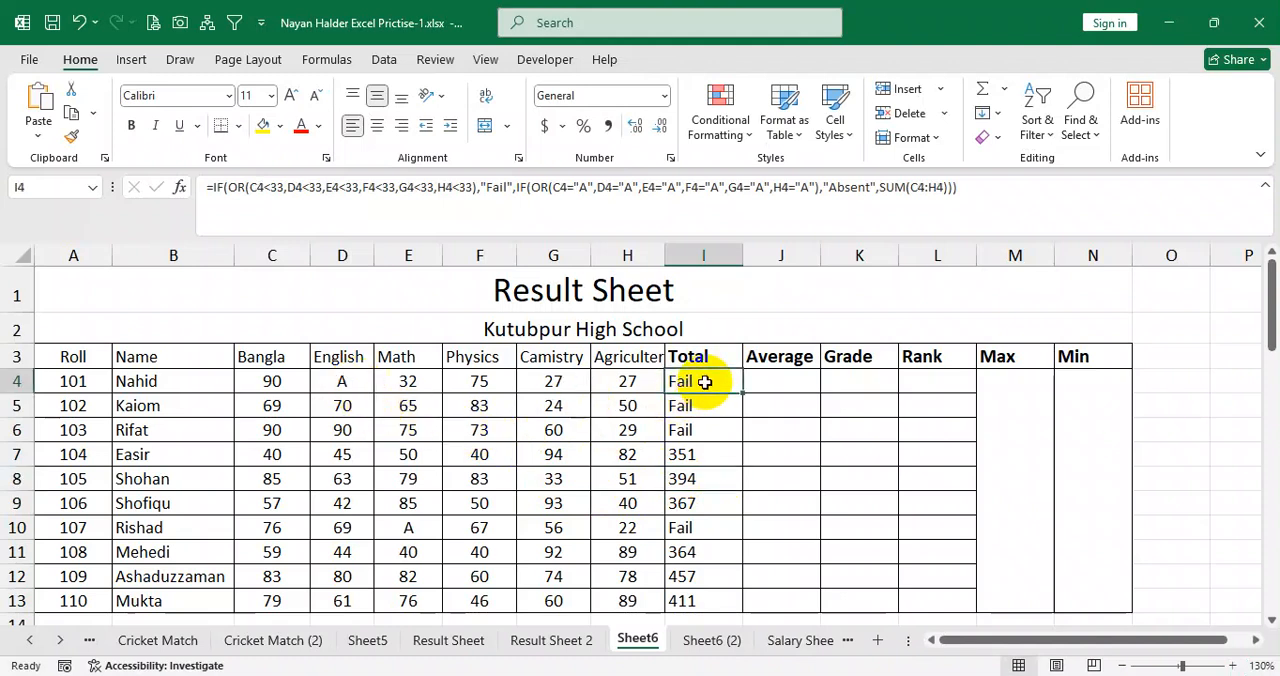
left_click(353, 380)
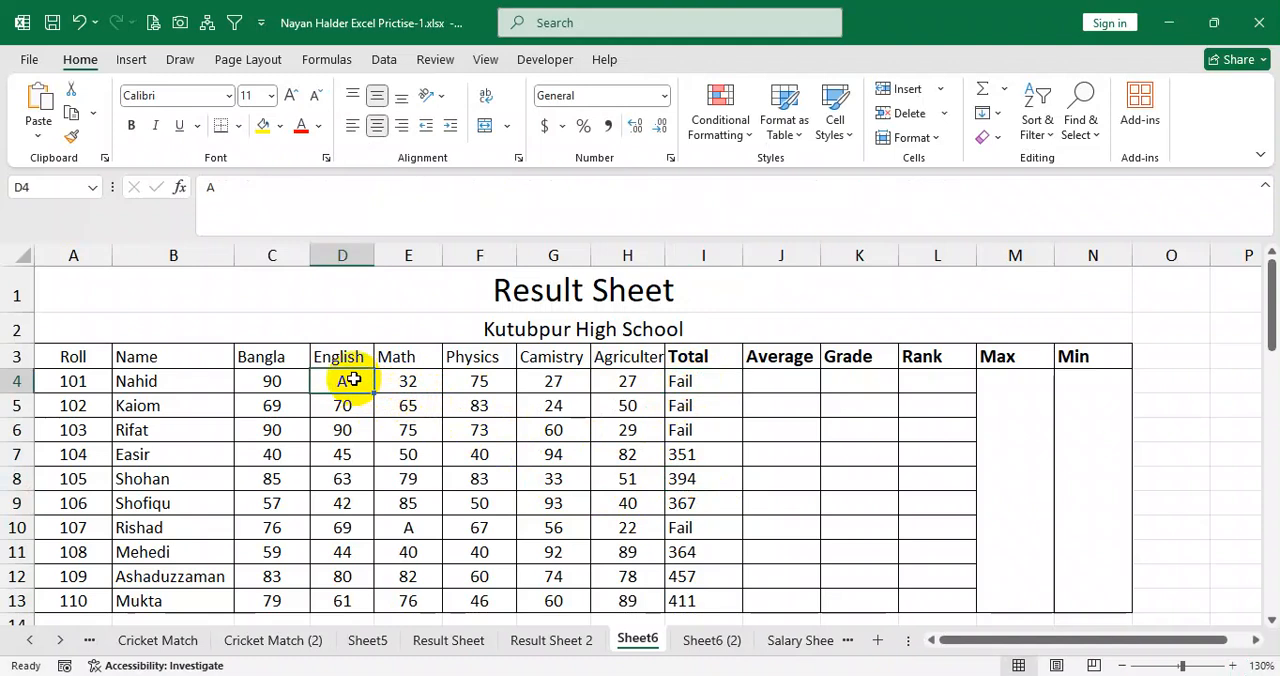
left_click(403, 380)
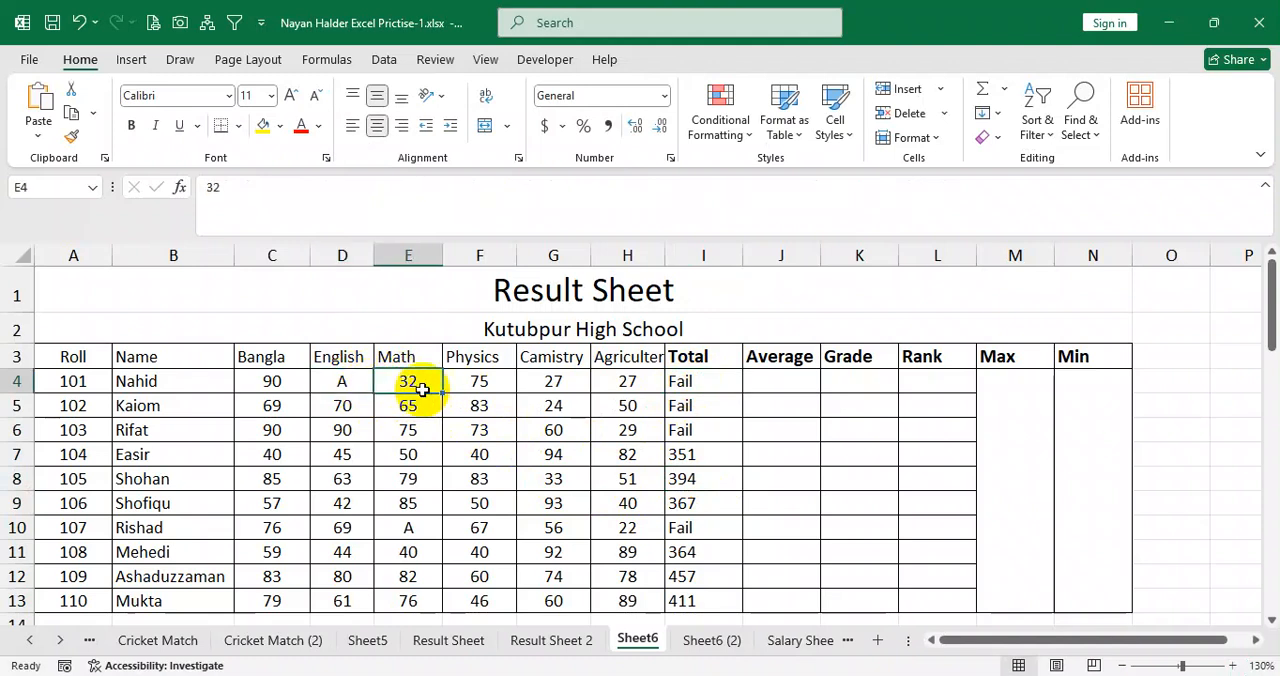
left_click_drag(338, 378, 389, 382)
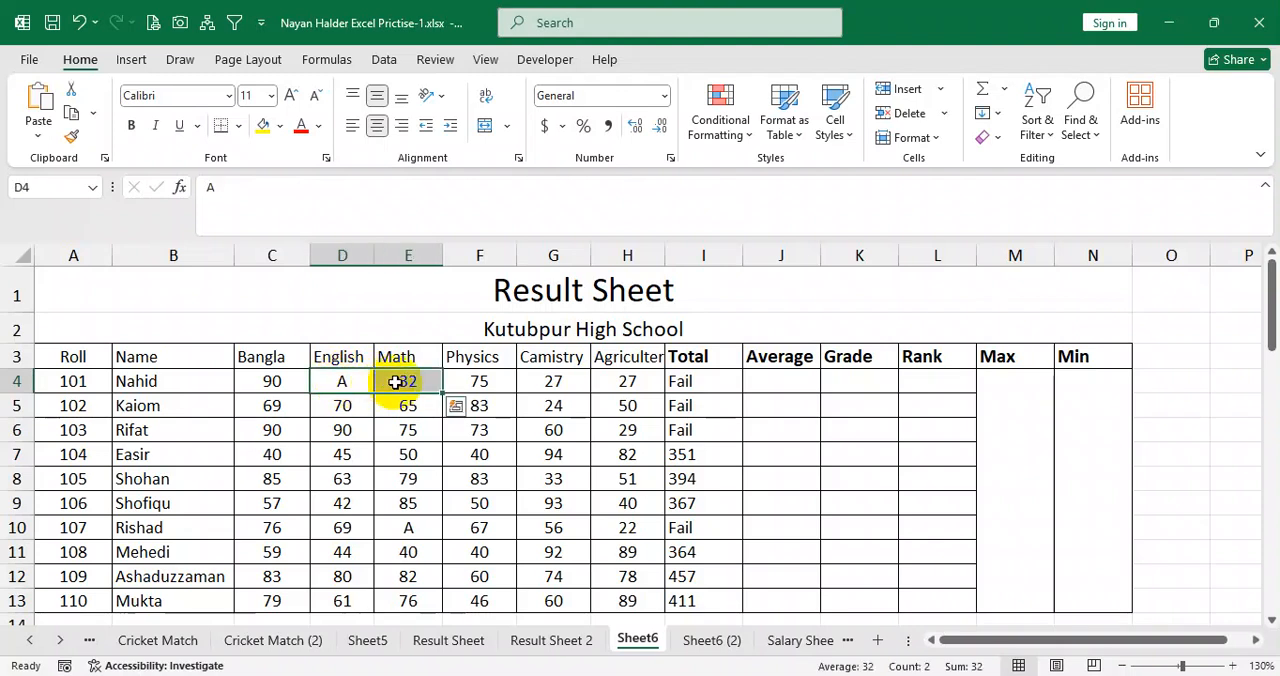
left_click(700, 382)
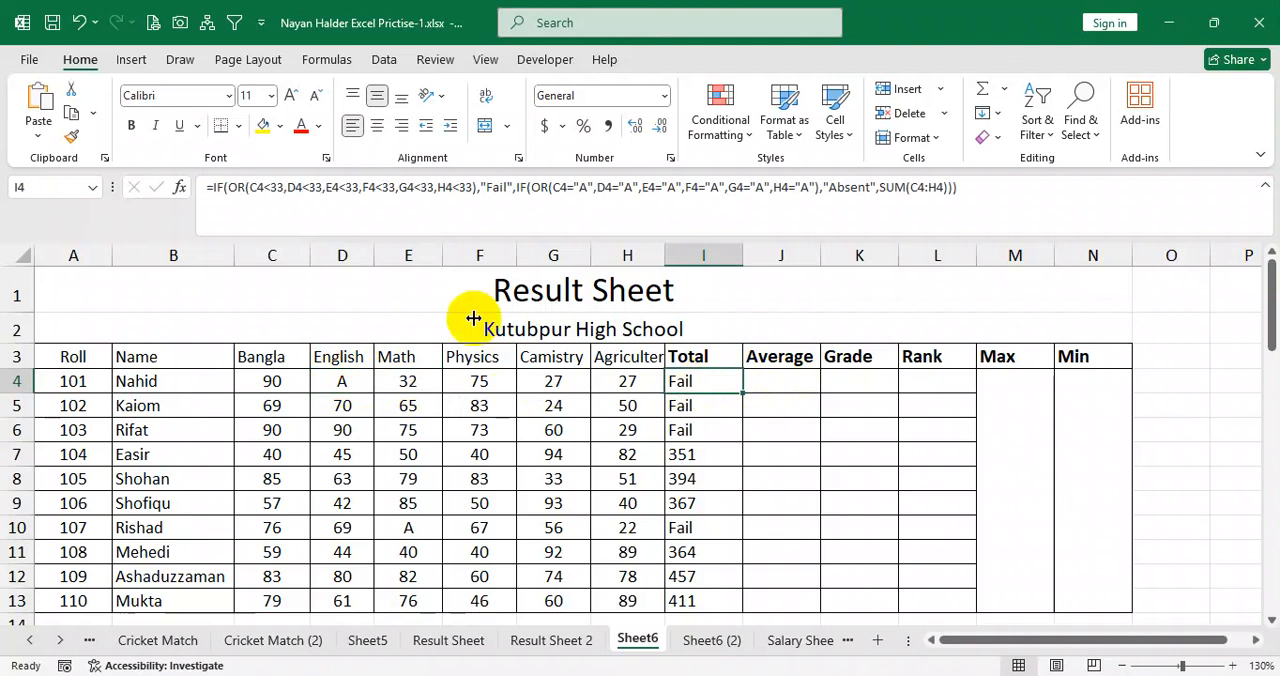
double_click(494, 187)
left_click_drag(604, 190, 687, 190)
left_click(720, 190)
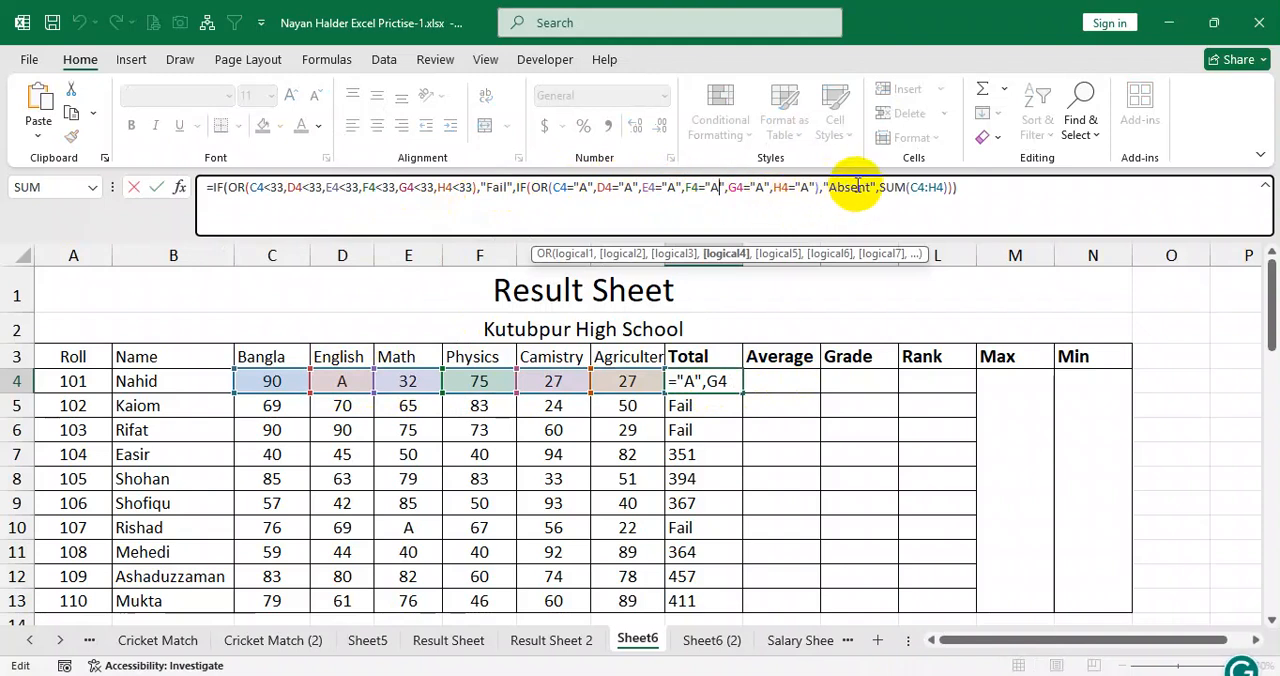
left_click_drag(871, 190, 580, 189)
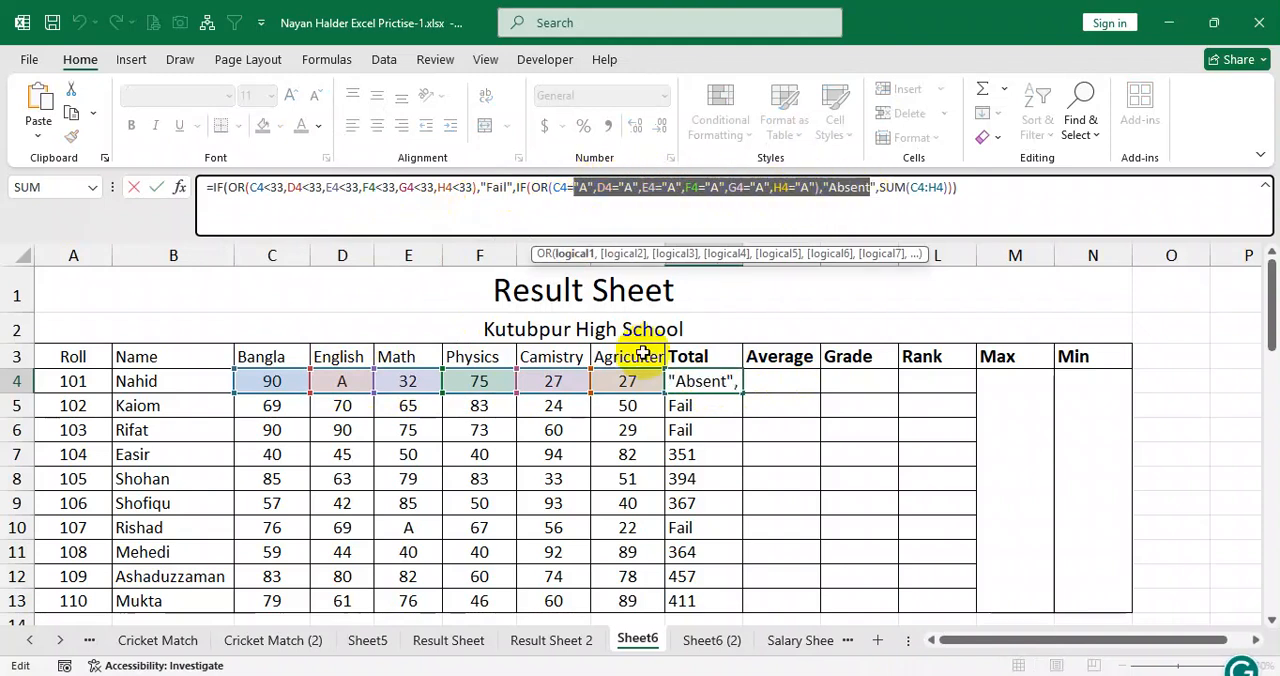
key("Return")
Review the below-33 test in I4's formula against the marks in C4:H4, followed by the "A" conditions of the nested test.
left_click(714, 385)
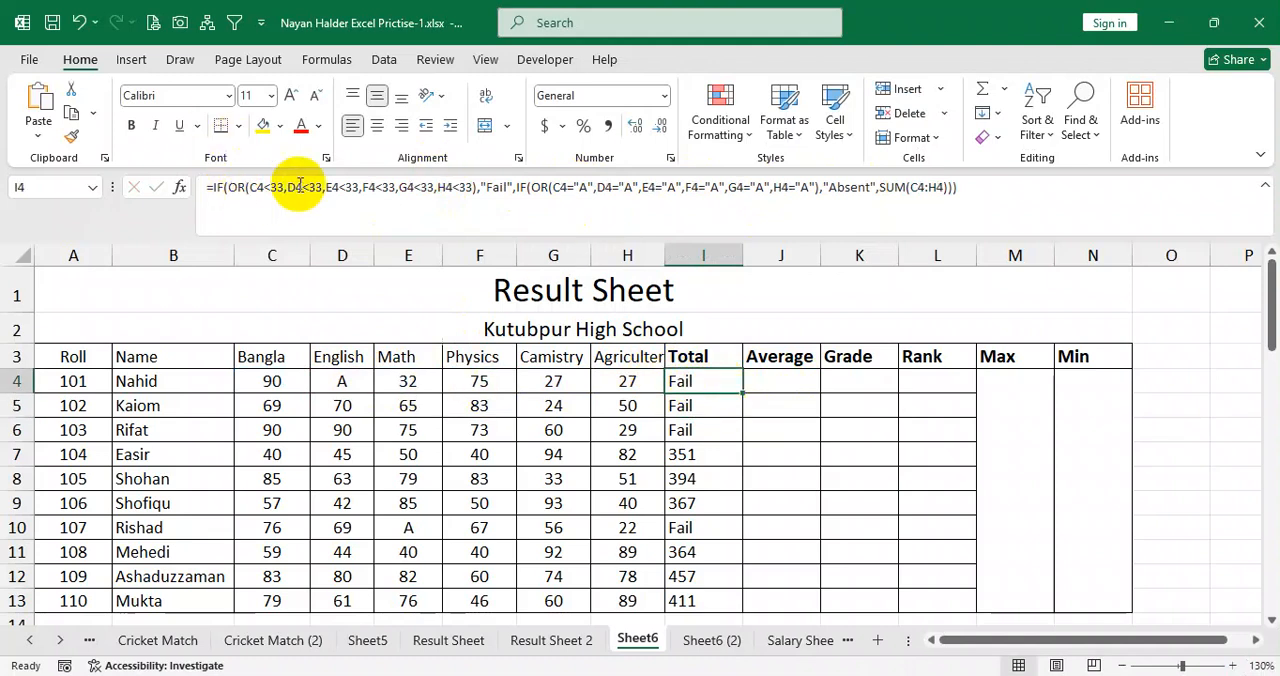
left_click_drag(258, 189, 507, 183)
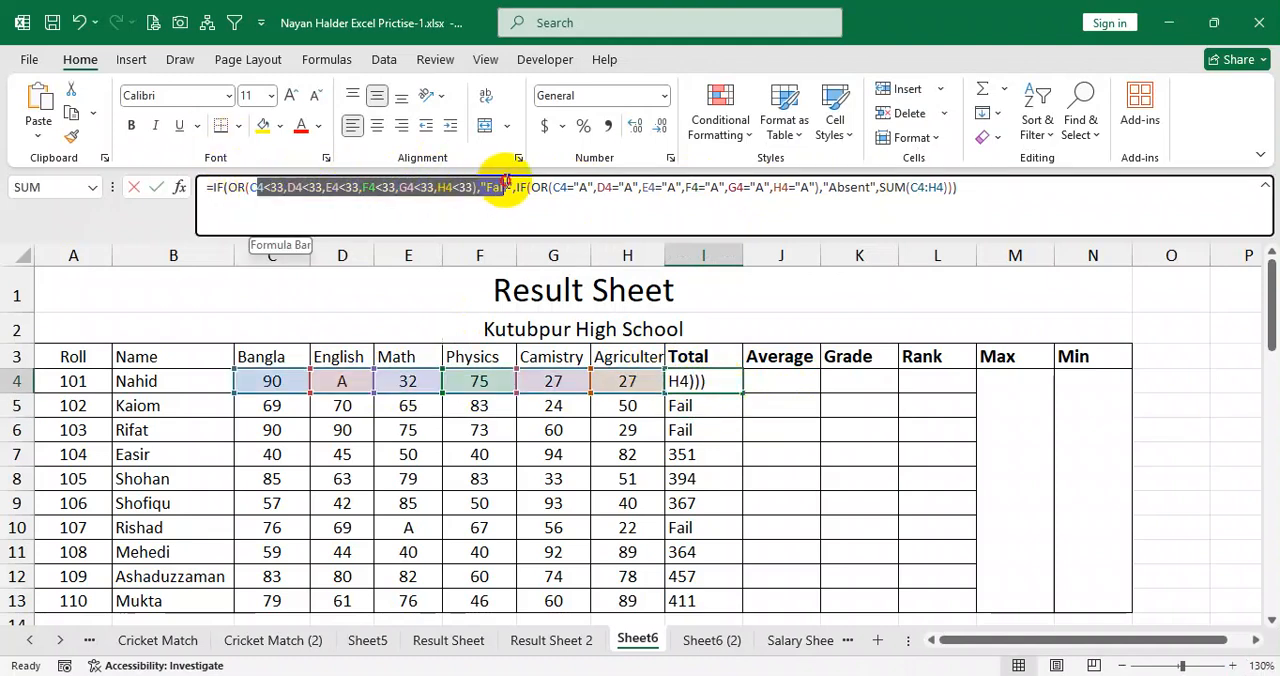
key("Return")
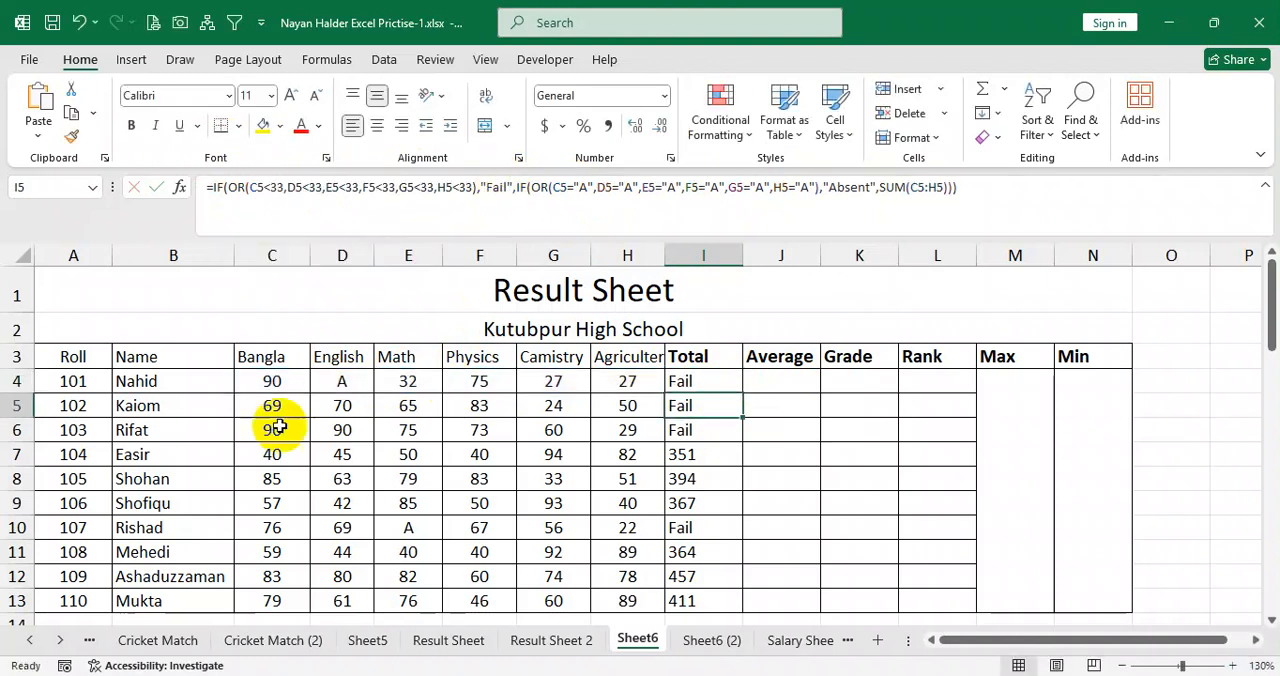
left_click_drag(265, 392, 626, 378)
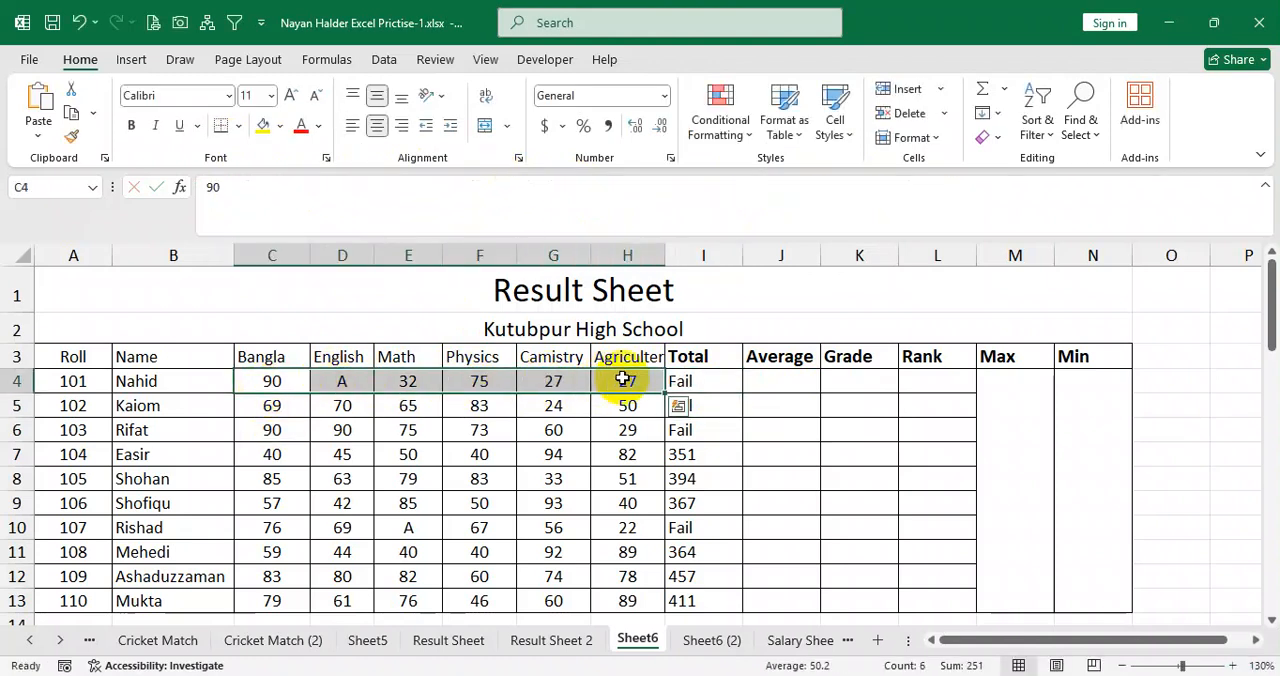
left_click(703, 381)
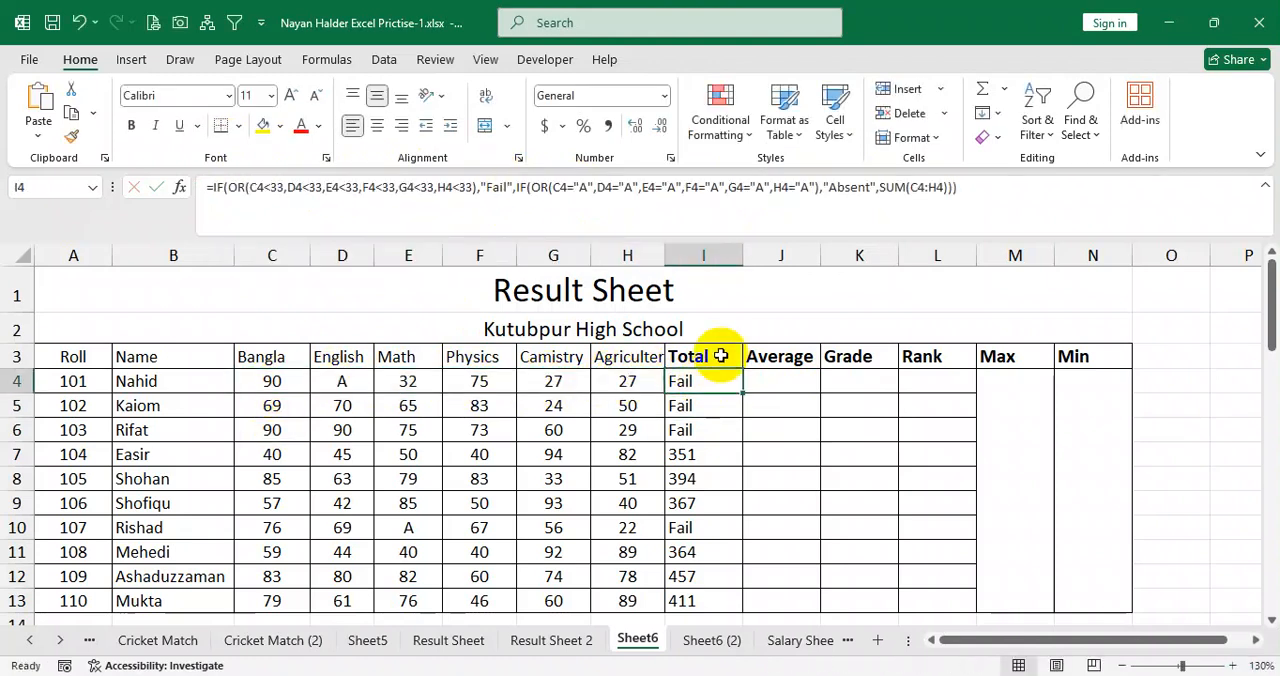
left_click_drag(573, 187, 737, 188)
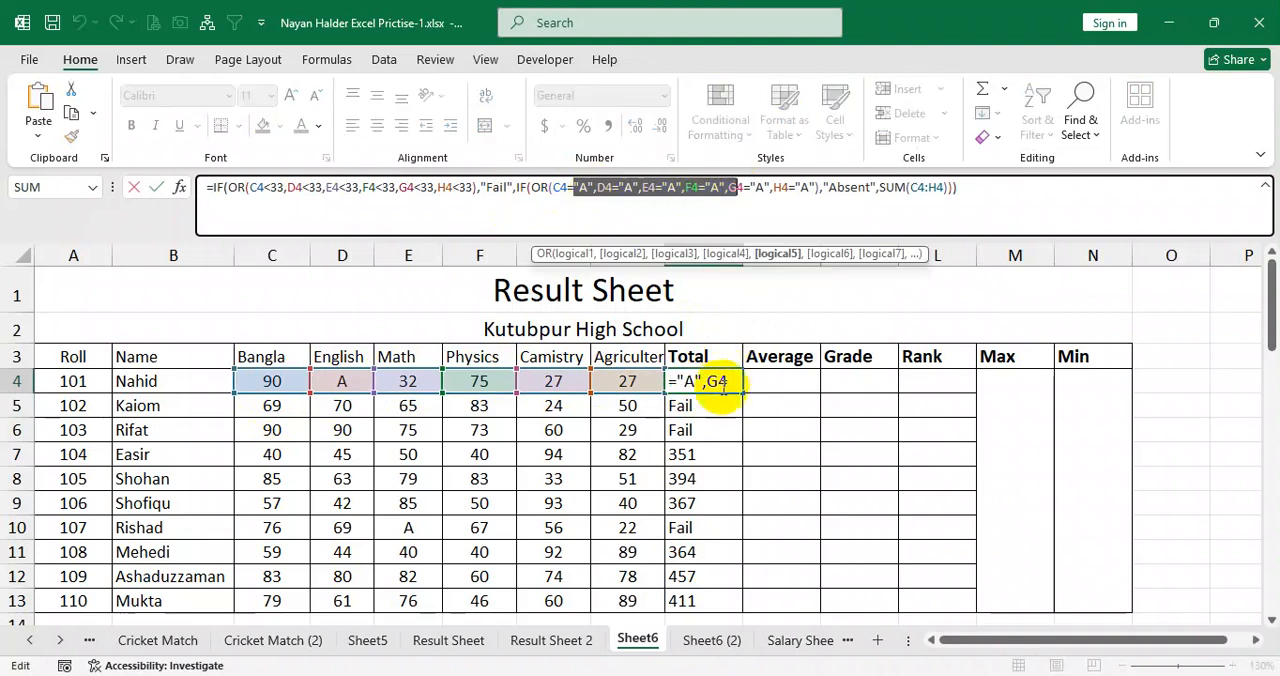
key("Escape")
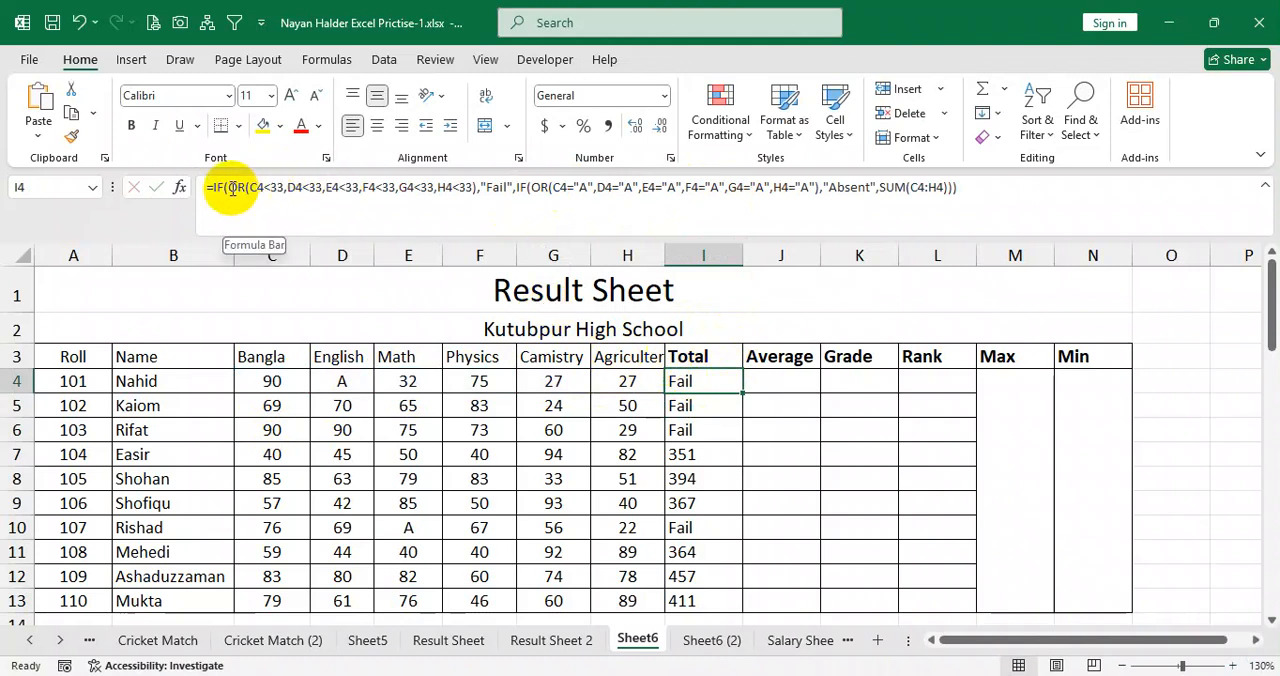
Cut the OR test for "A" in C4 to H4, together with its "Absent" value, from the nested IF in I4.
left_click_drag(230, 187, 493, 187)
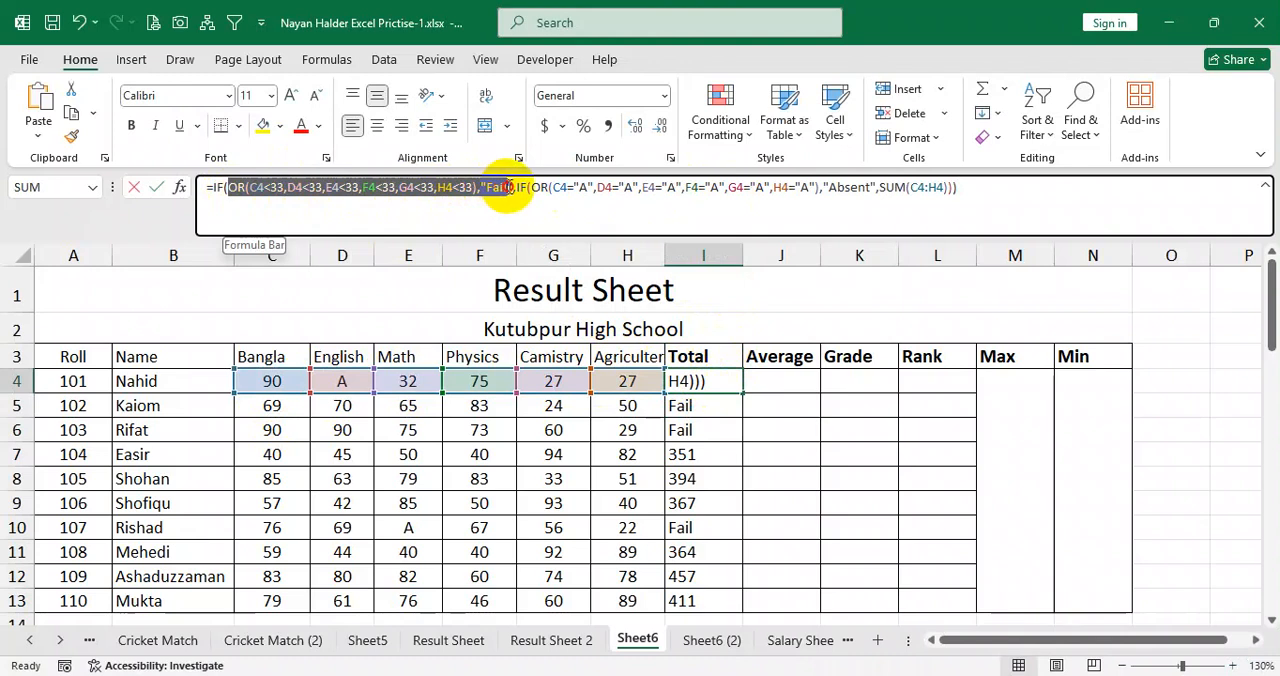
left_click_drag(512, 187, 877, 197)
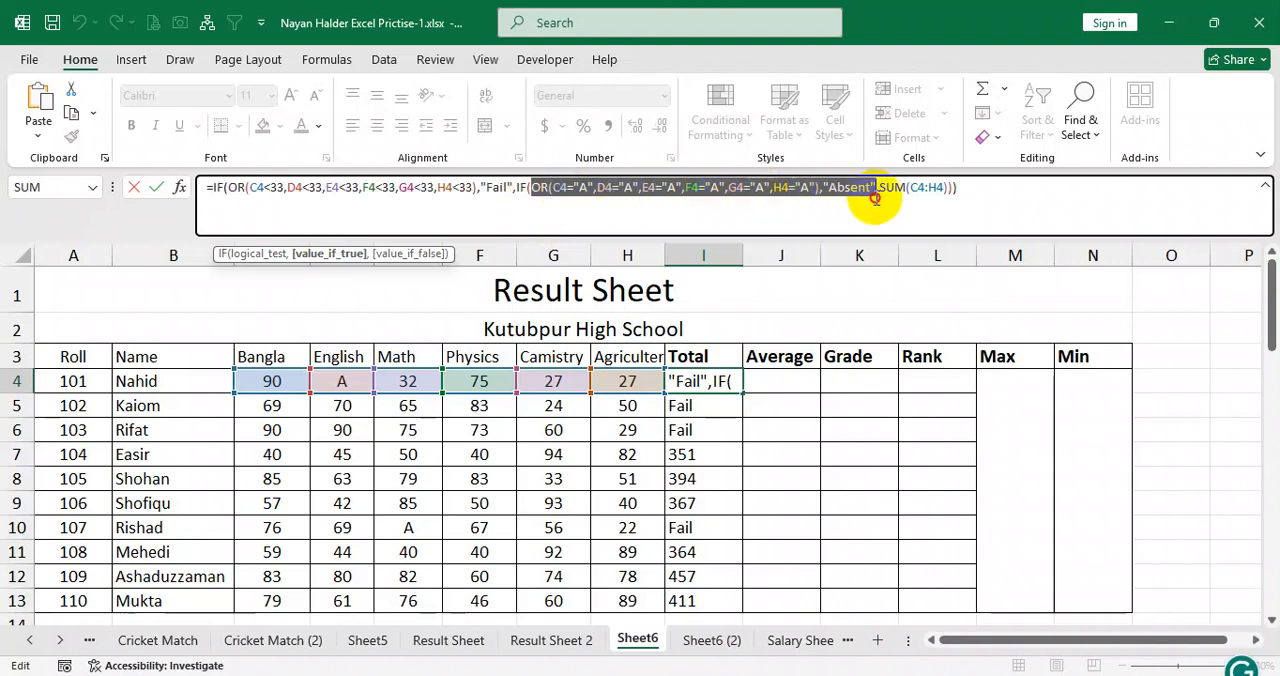
left_click(543, 188)
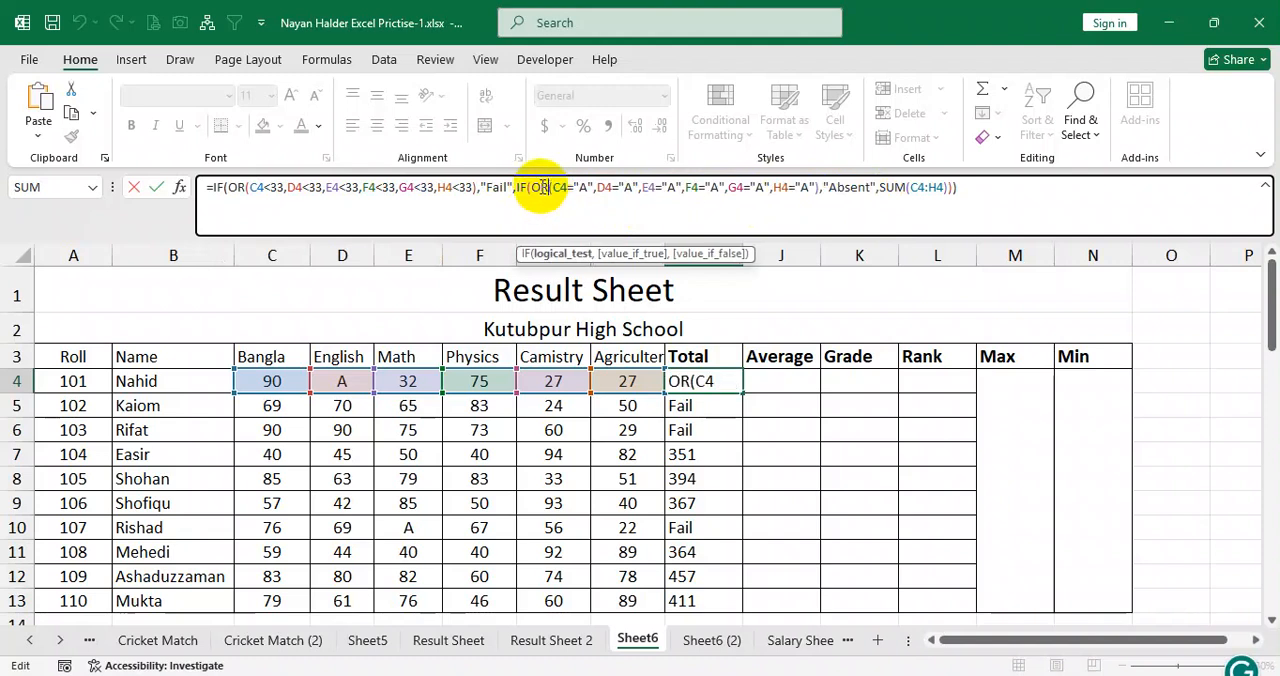
left_click_drag(533, 187, 877, 192)
key("ctrl+c")
key("BackSpace")
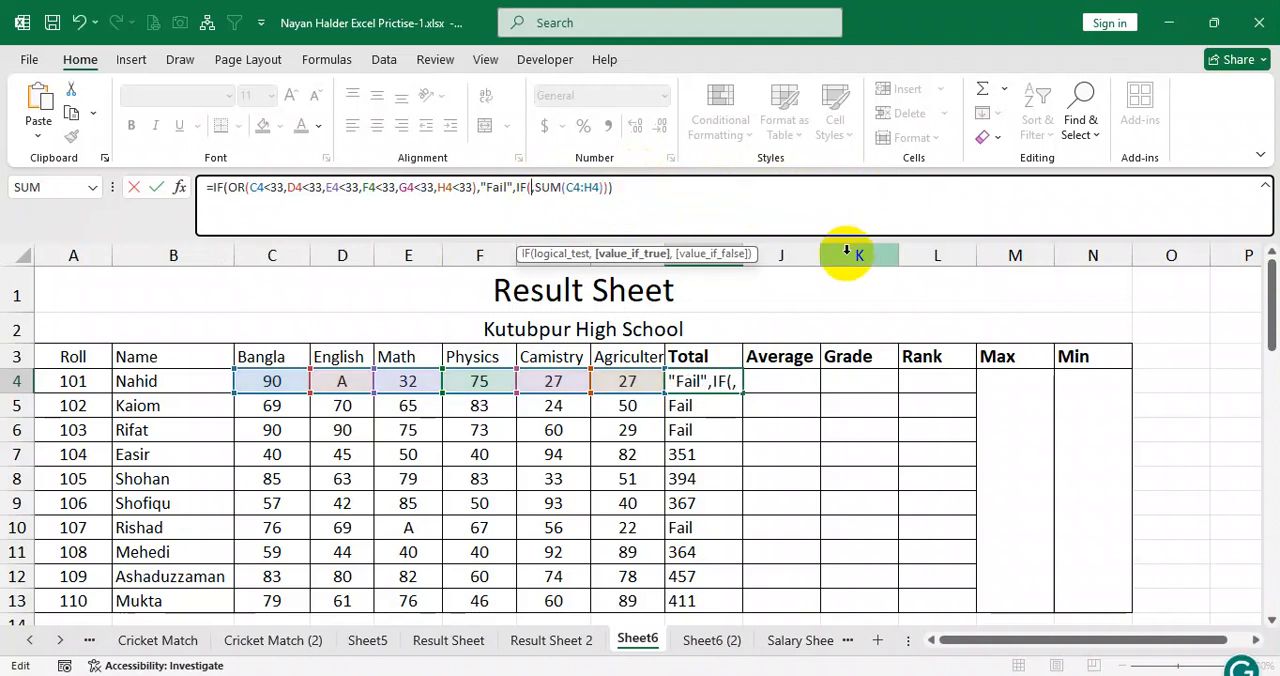
Paste the OR test for "A" with "Absent" at the start of I4's outer IF, ahead of the below-33 conditions, and remove the duplicate OR.
left_click(244, 187)
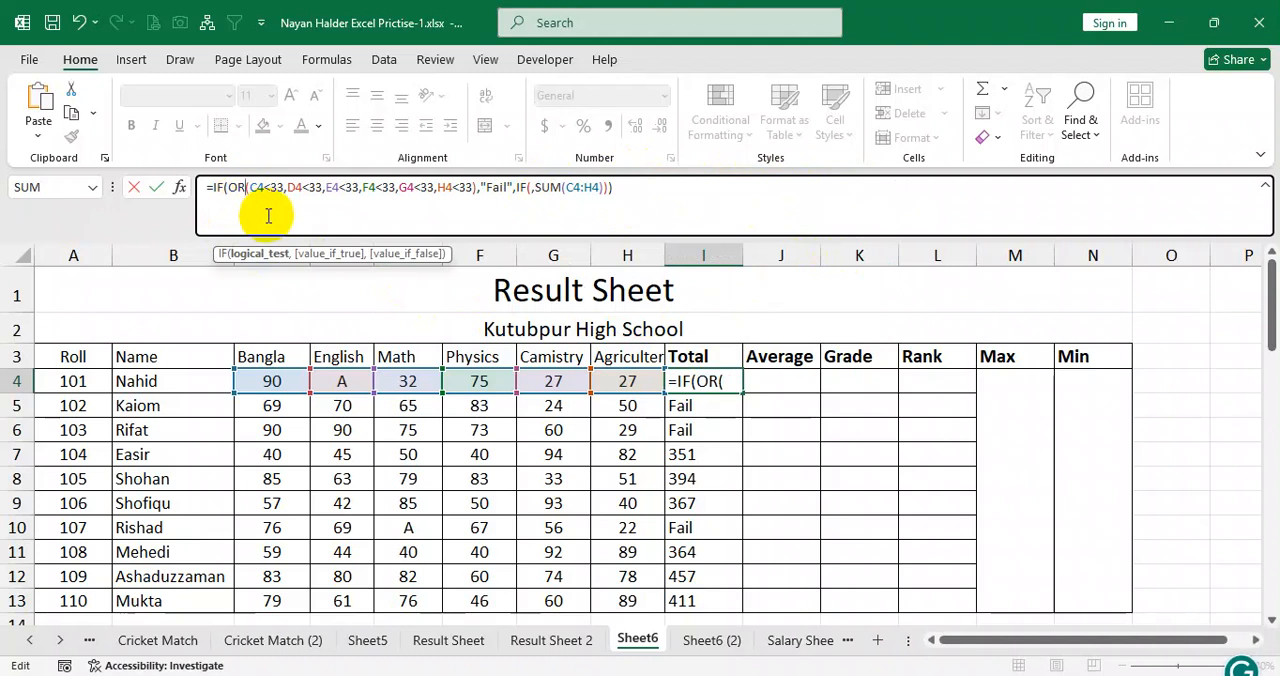
key("ctrl+v")
left_click(274, 208)
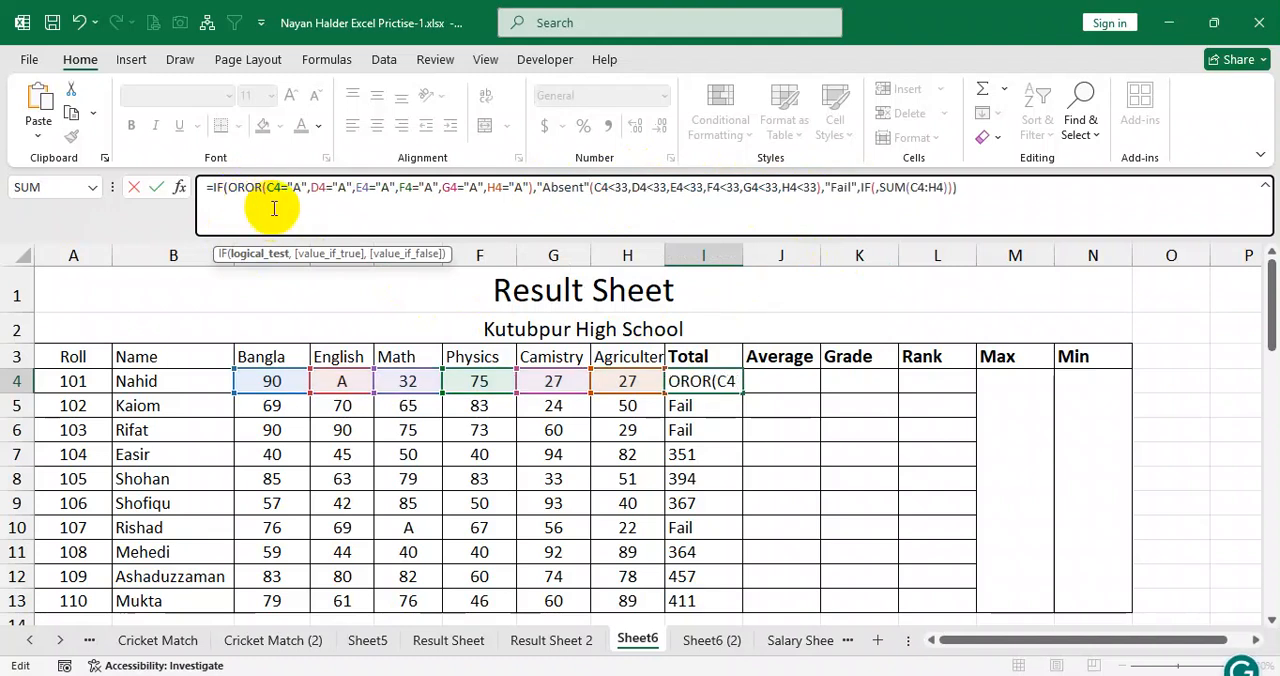
key("BackSpace")
key("BackSpace")
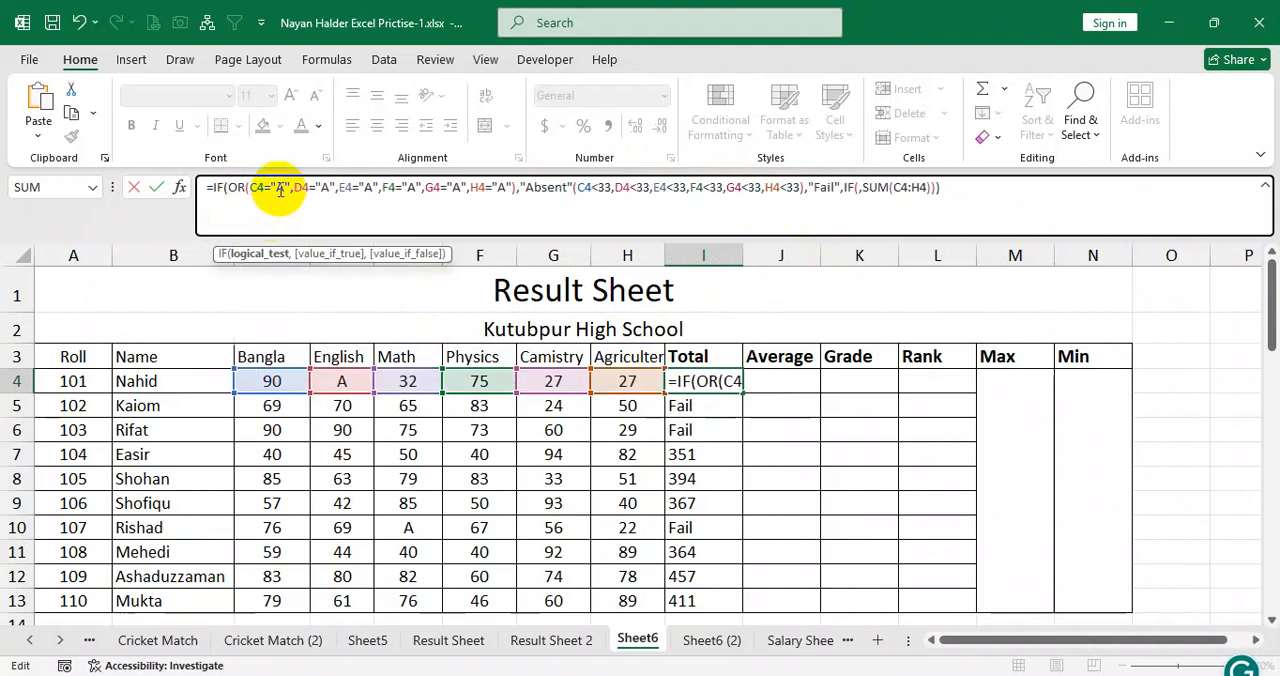
Cut the parenthesised below-33 conditions for C4 to H4 from directly after "Absent" in I4's formula.
left_click(576, 187)
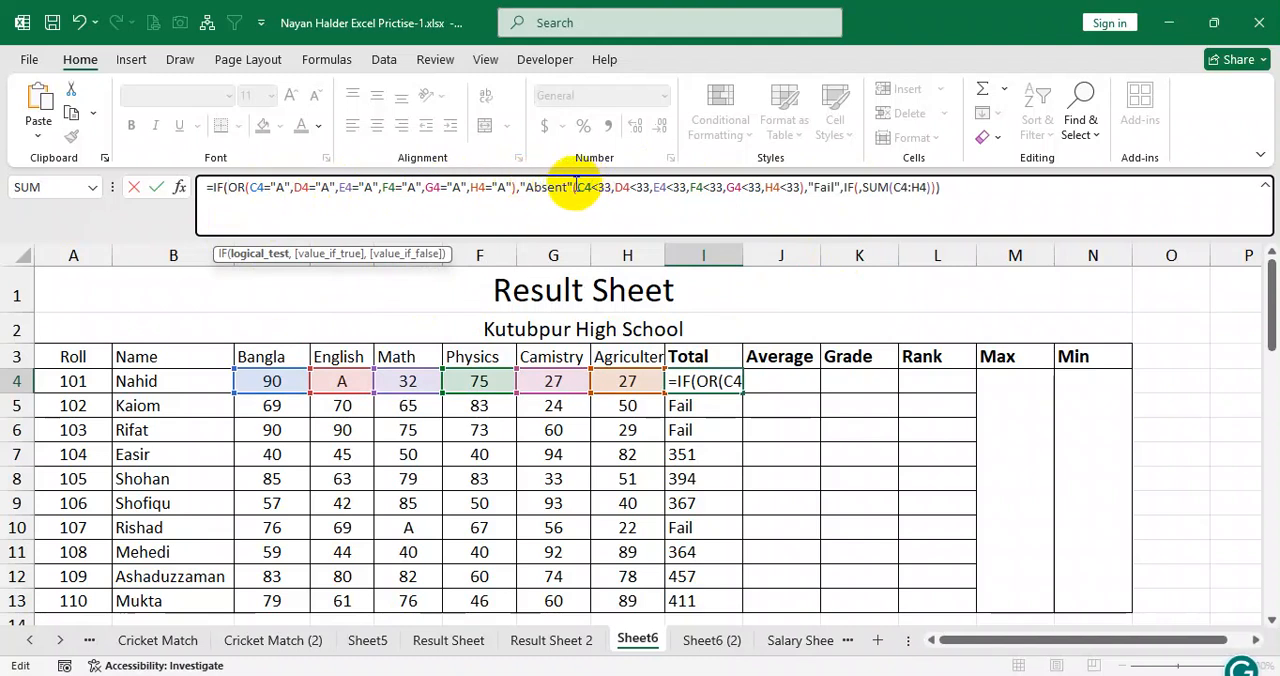
left_click_drag(574, 187, 799, 188)
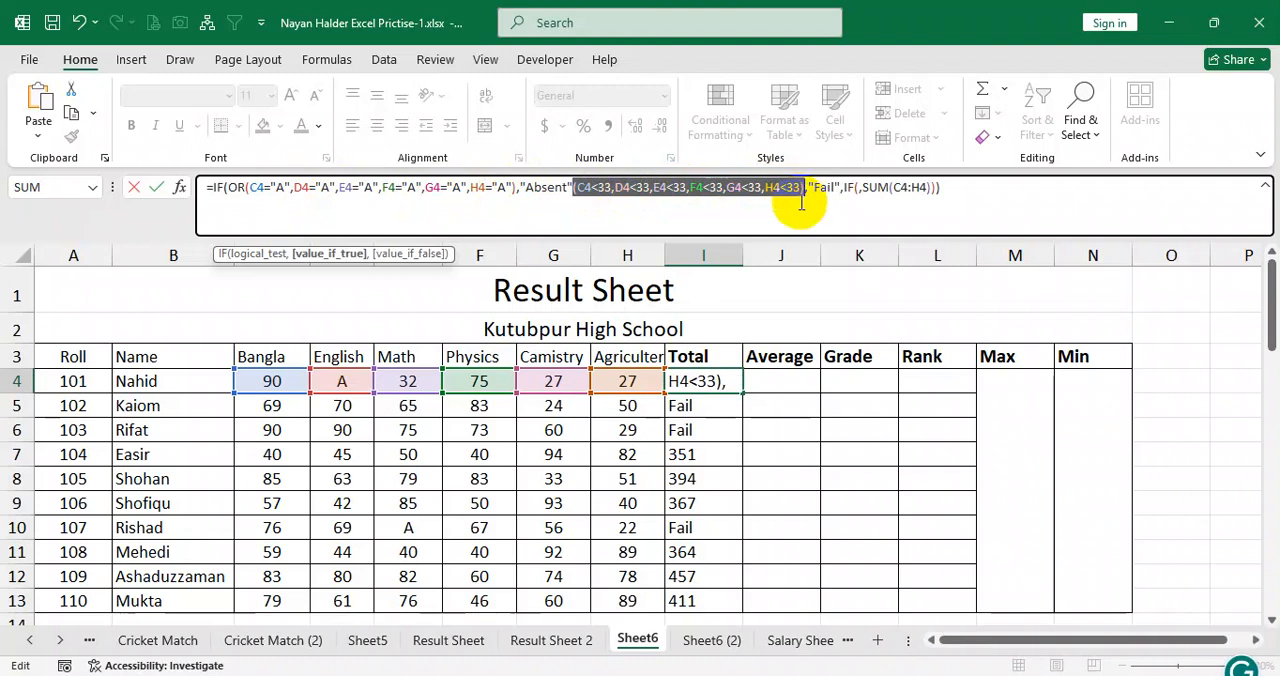
key("BackSpace")
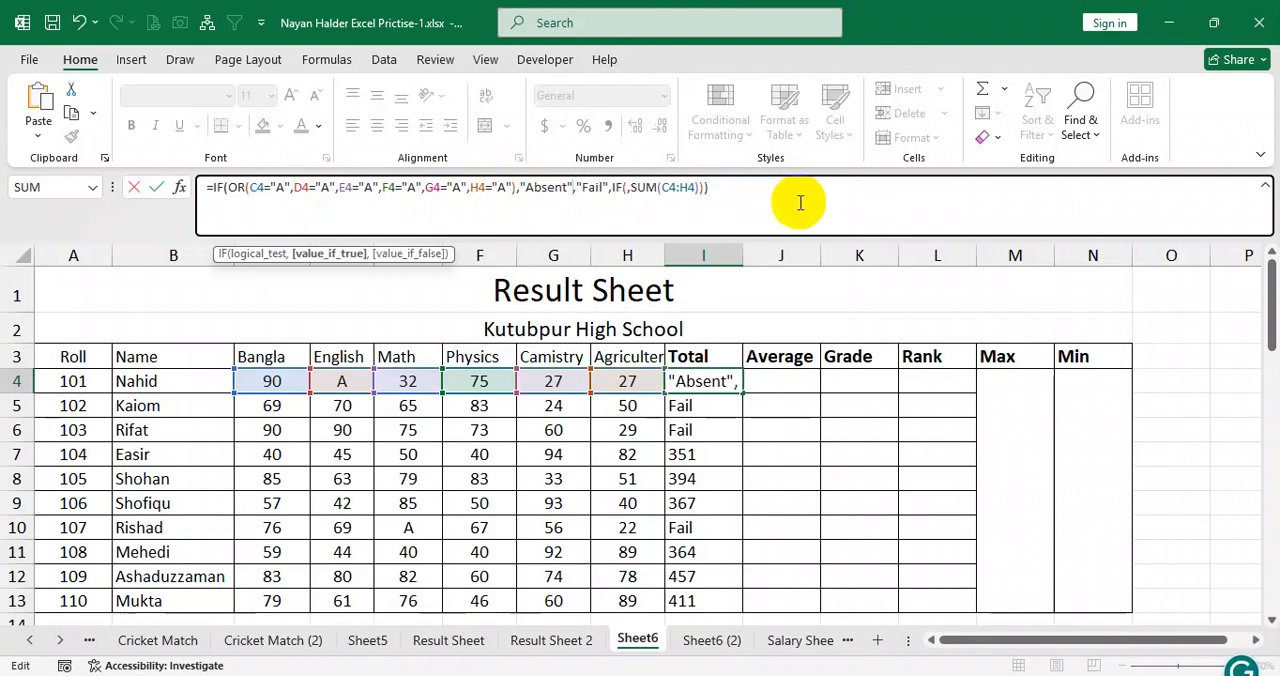
left_click(578, 187)
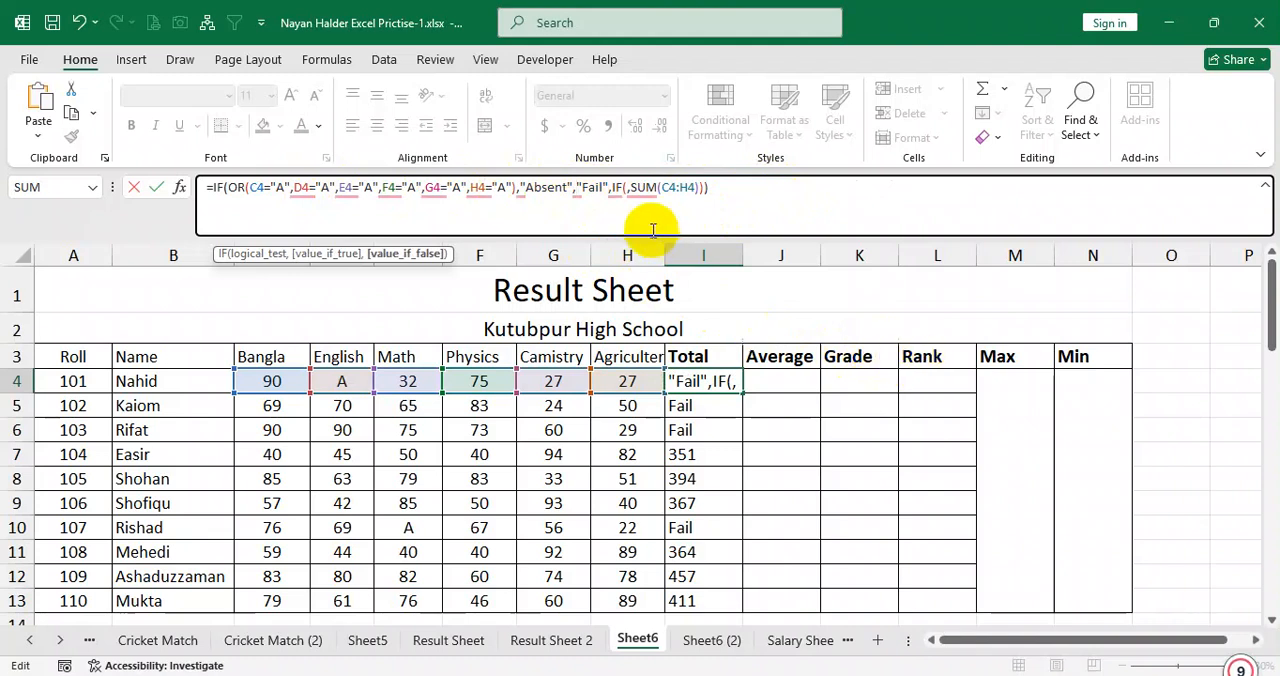
Add an OR test of C4<33, D4<33, E4<33, F4<33, G4<33, H4<33 as the nested IF's condition, with a single opening parenthesis.
left_click(622, 188)
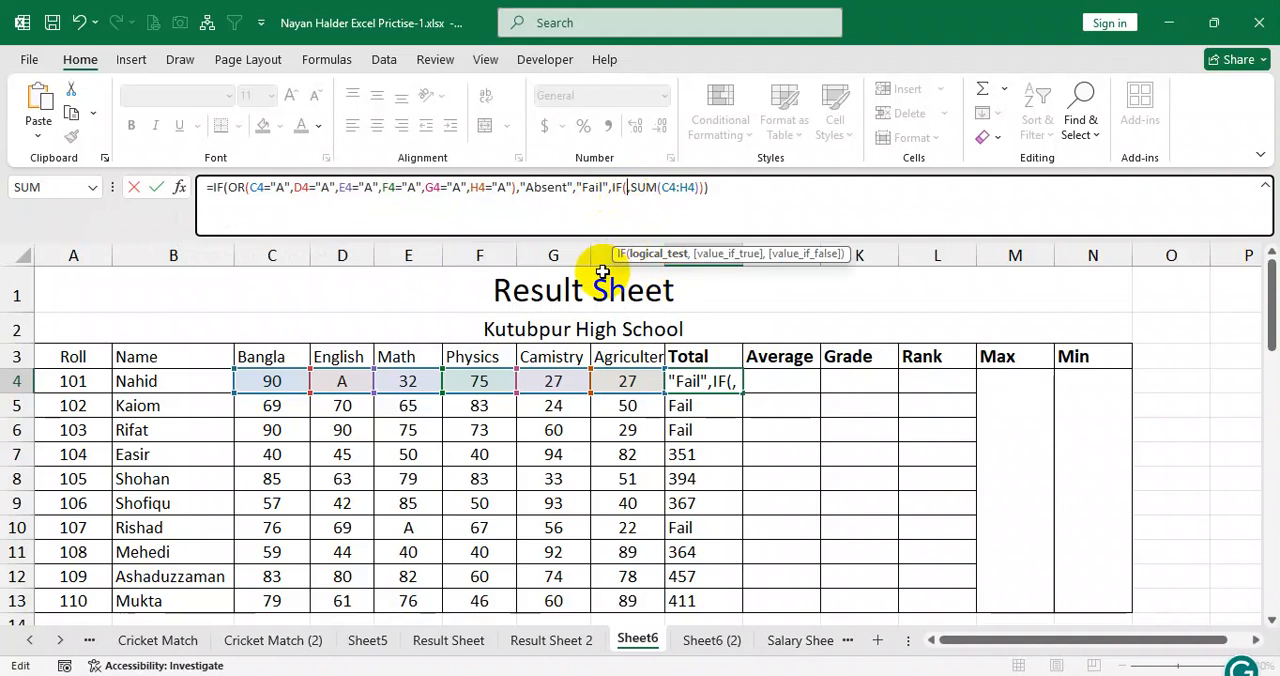
type("pr(")
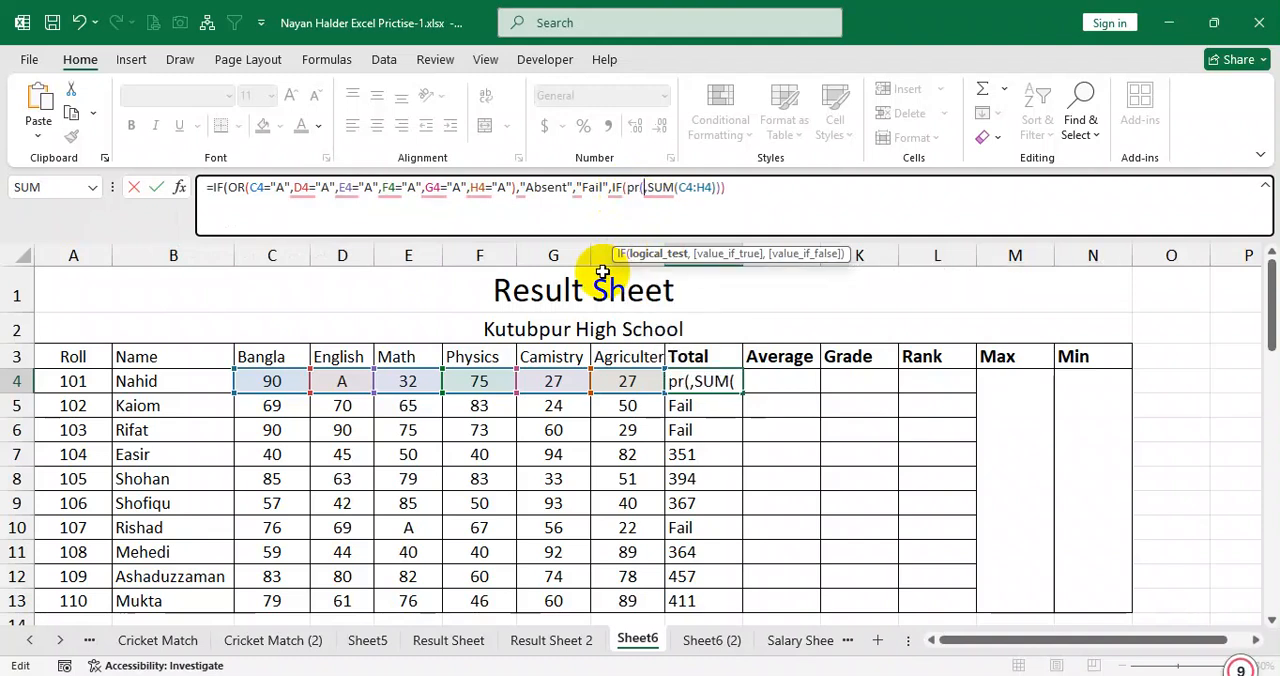
key("BackSpace")
key("BackSpace")
key("BackSpace")
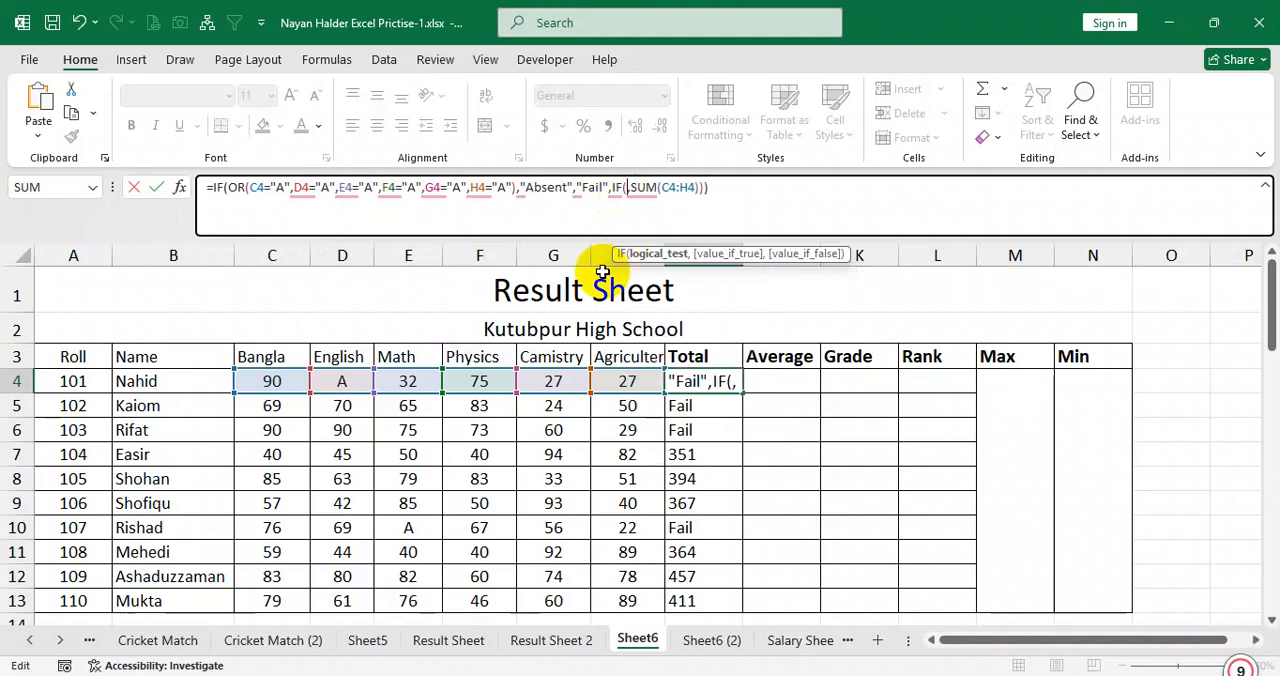
type("or")
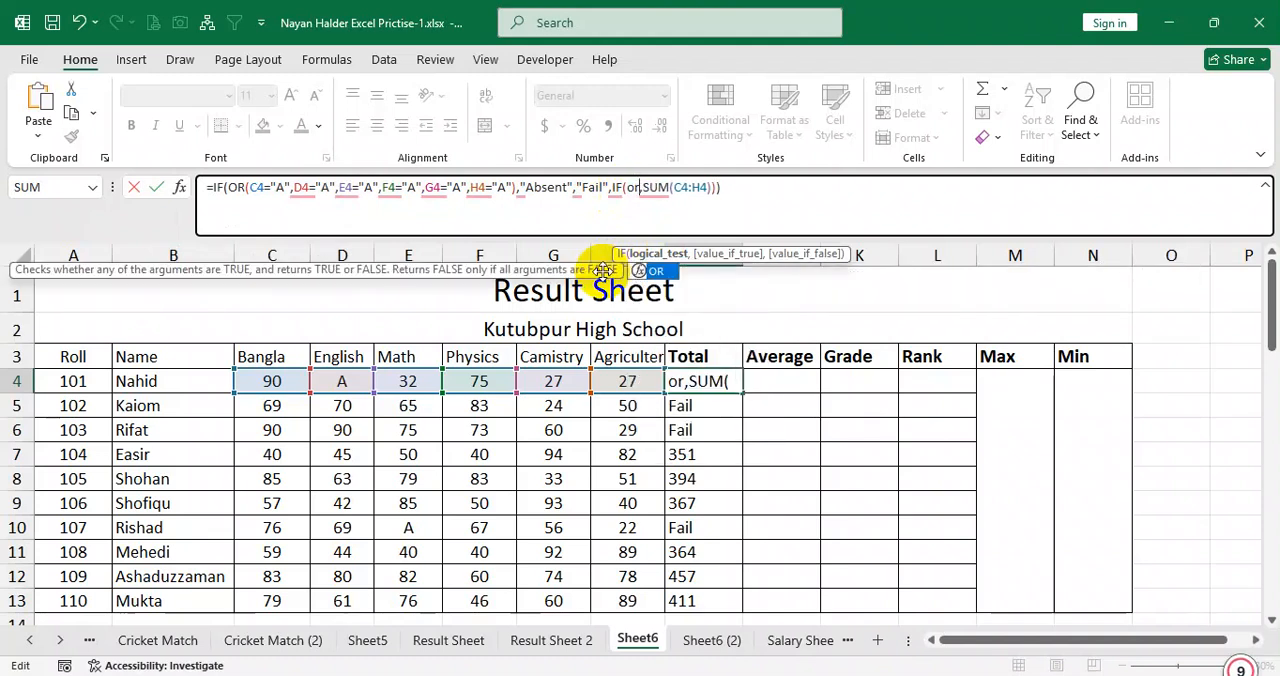
type("((C4<33,D4<33,E4<33,F4<33,G4<33,H4<33)")
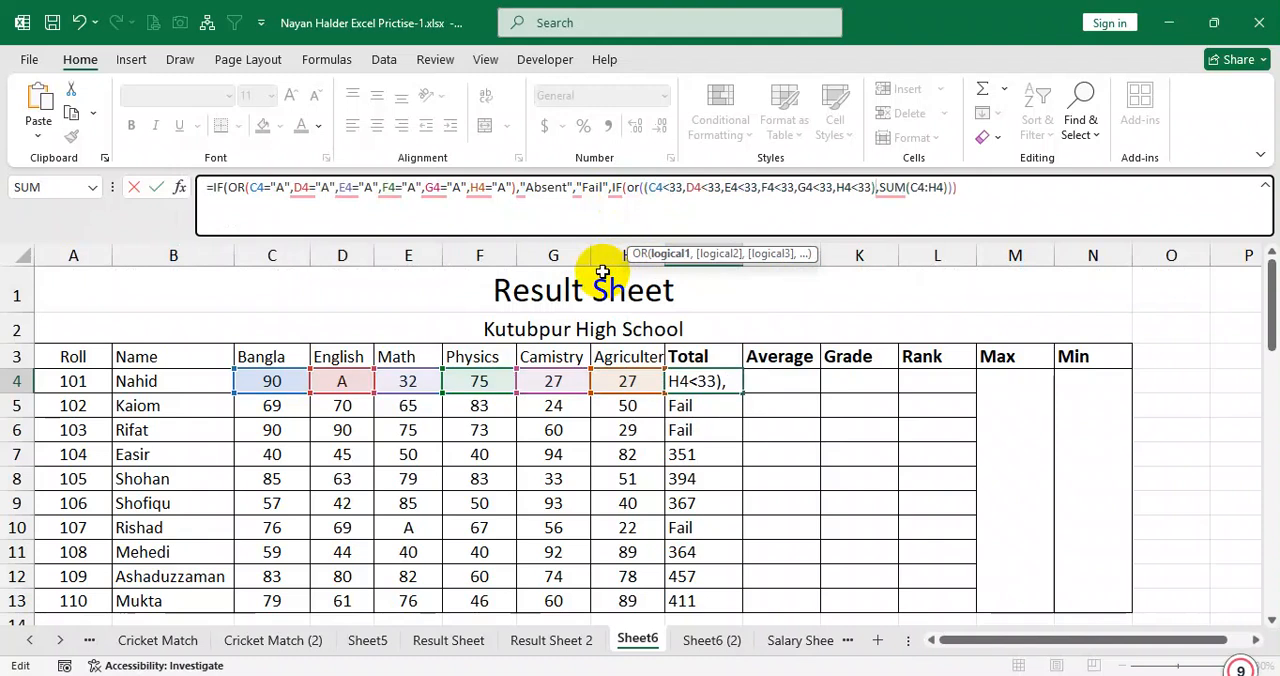
left_click(649, 189)
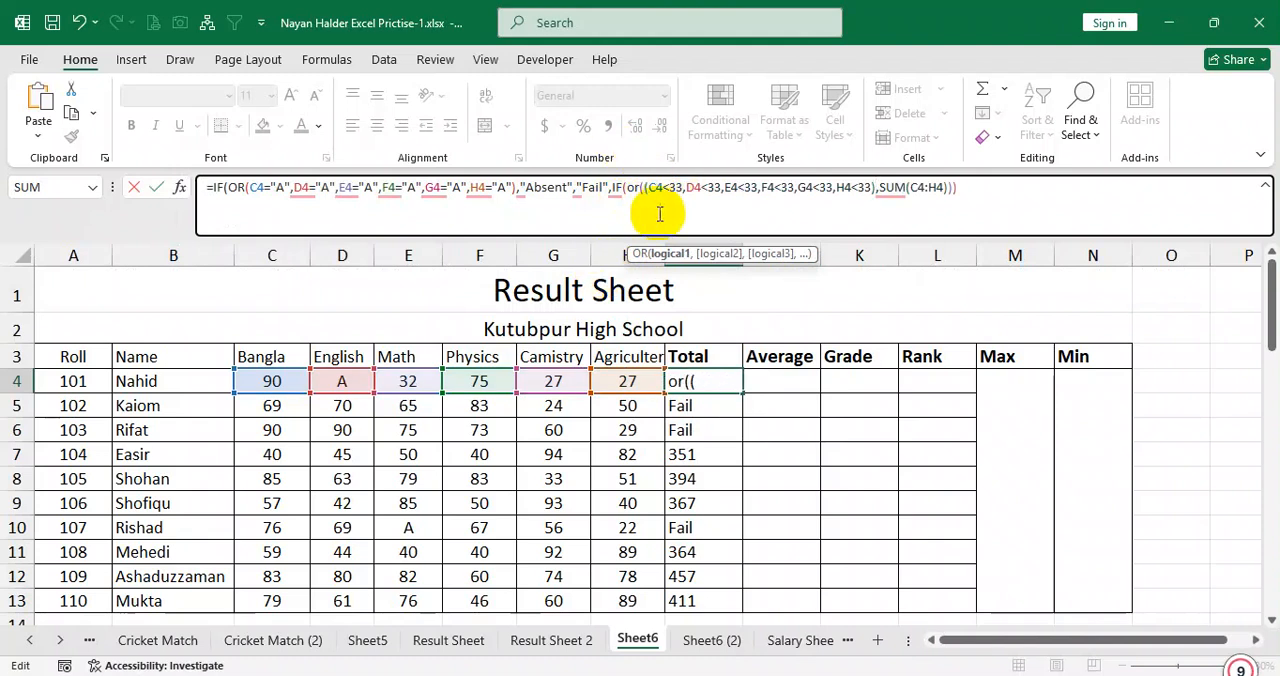
key("BackSpace")
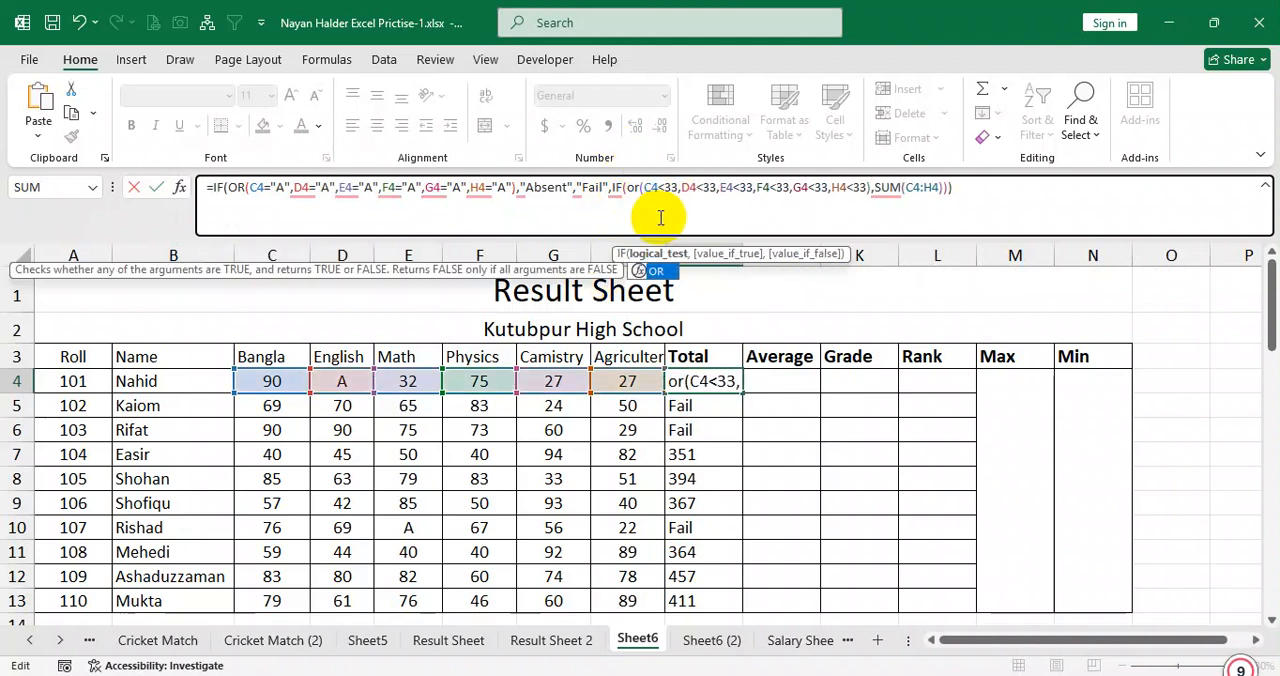
Cut "Fail" with its leading comma from between "Absent" and the nested IF in I4's formula.
left_click(873, 189)
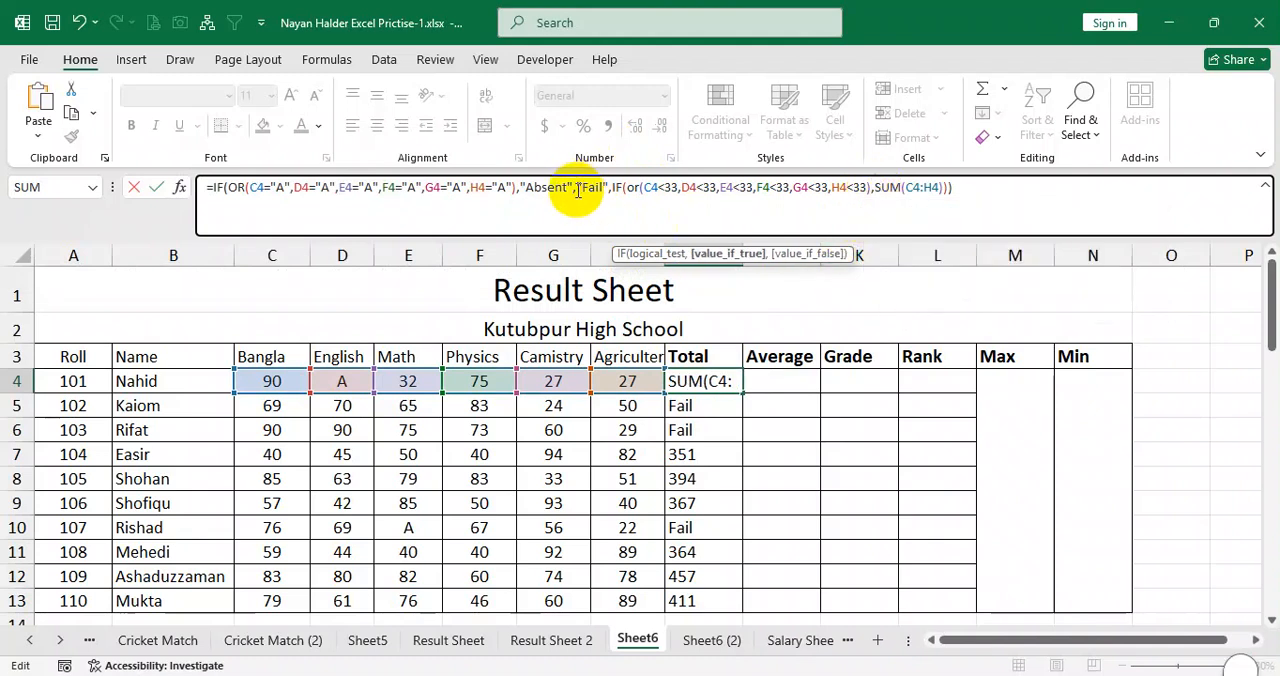
left_click_drag(575, 190, 604, 190)
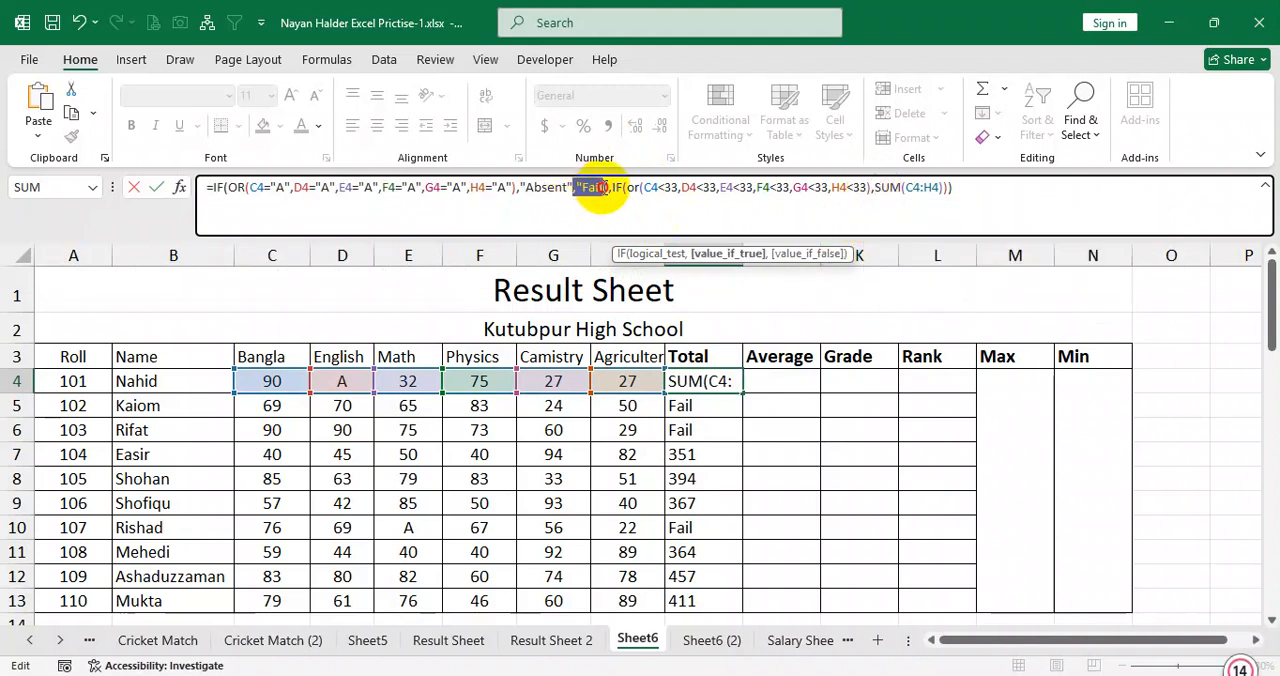
mouse_move(604, 200)
key("Delete")
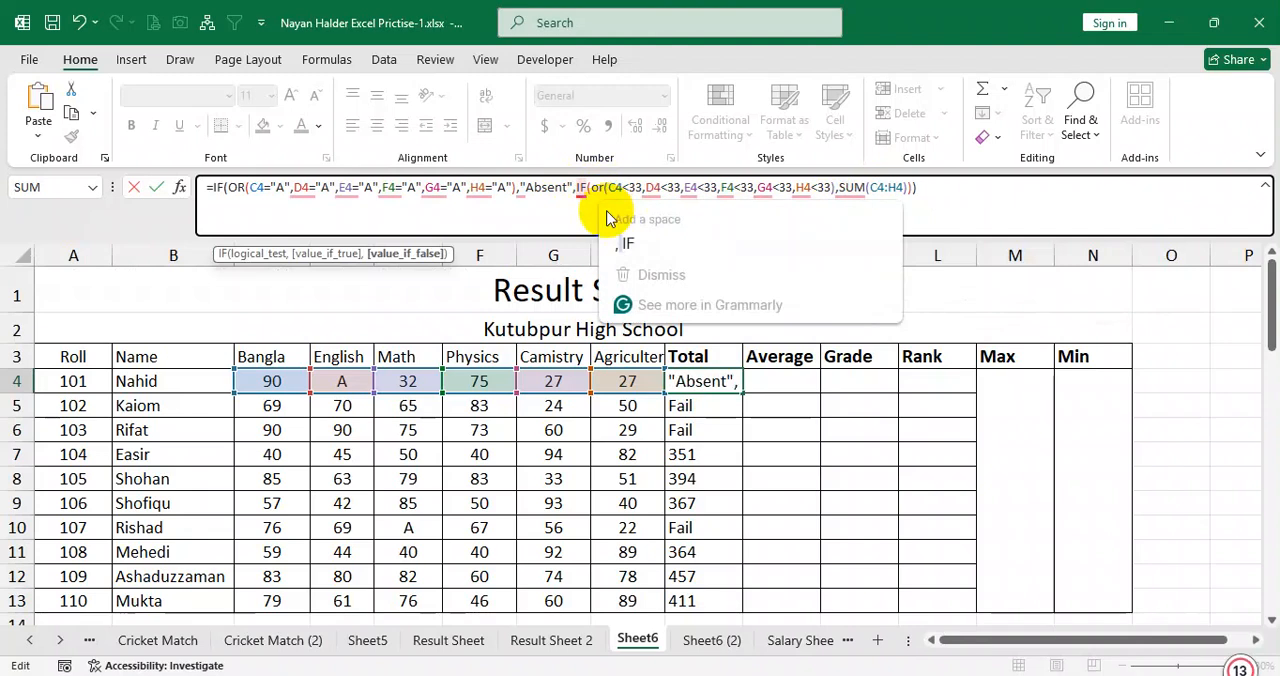
left_click(582, 189)
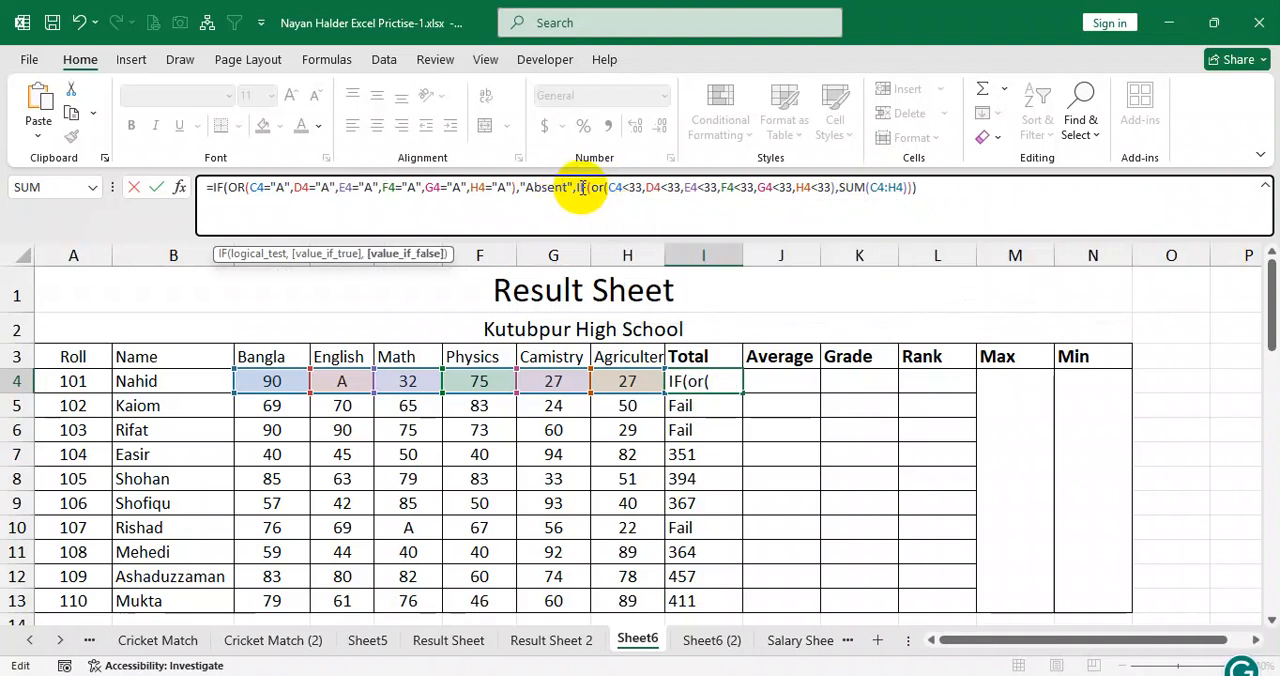
left_click(553, 190)
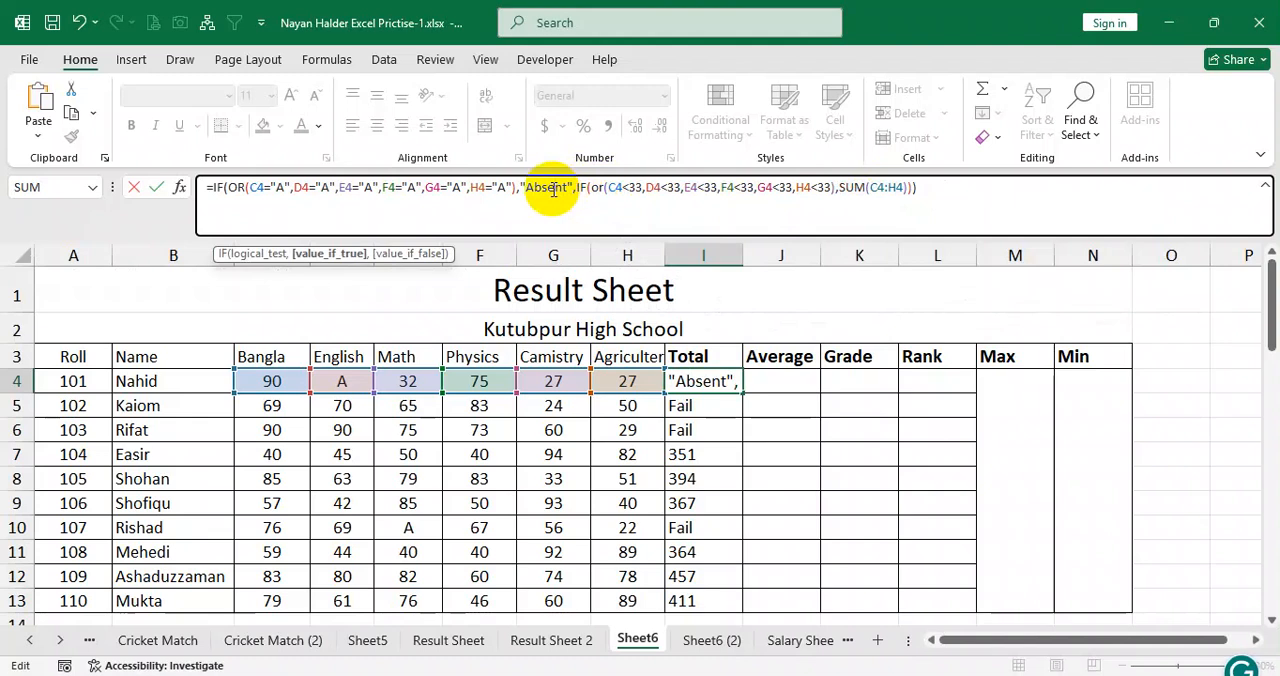
Paste "Fail" after the below-33 OR test in the nested IF, ahead of SUM(C4:H4).
left_click(603, 189)
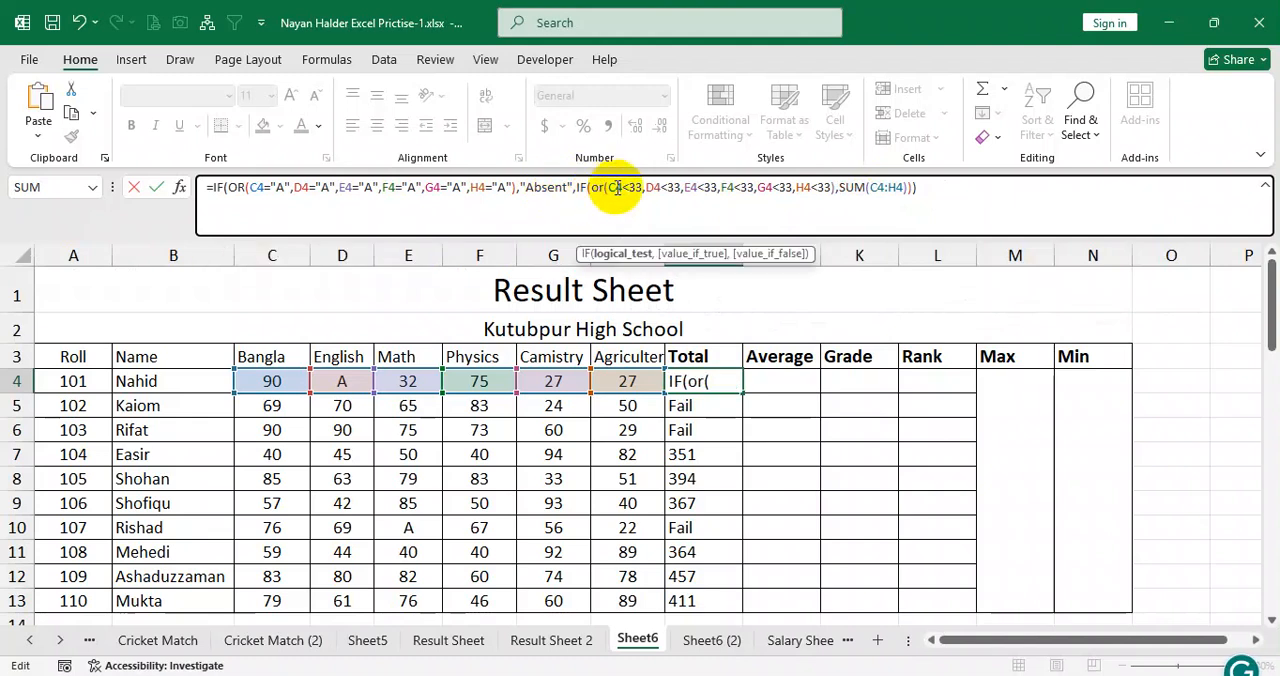
left_click(612, 189)
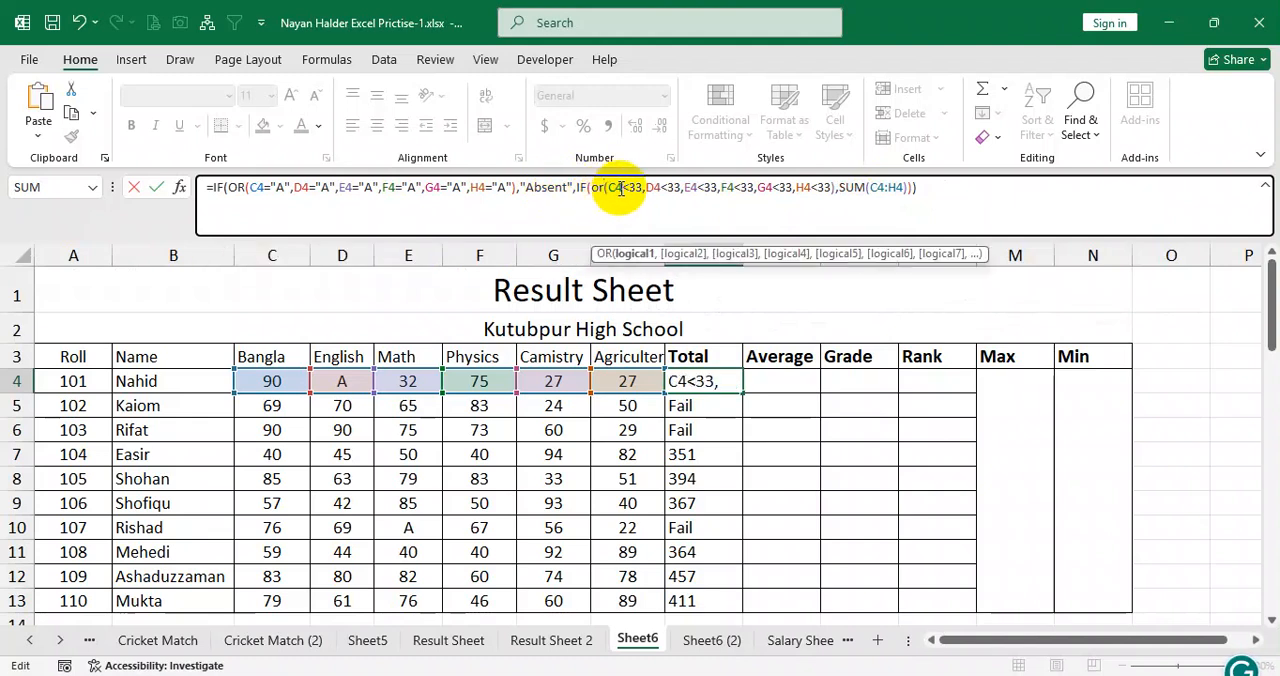
left_click(677, 188)
left_click(755, 188)
left_click(836, 189)
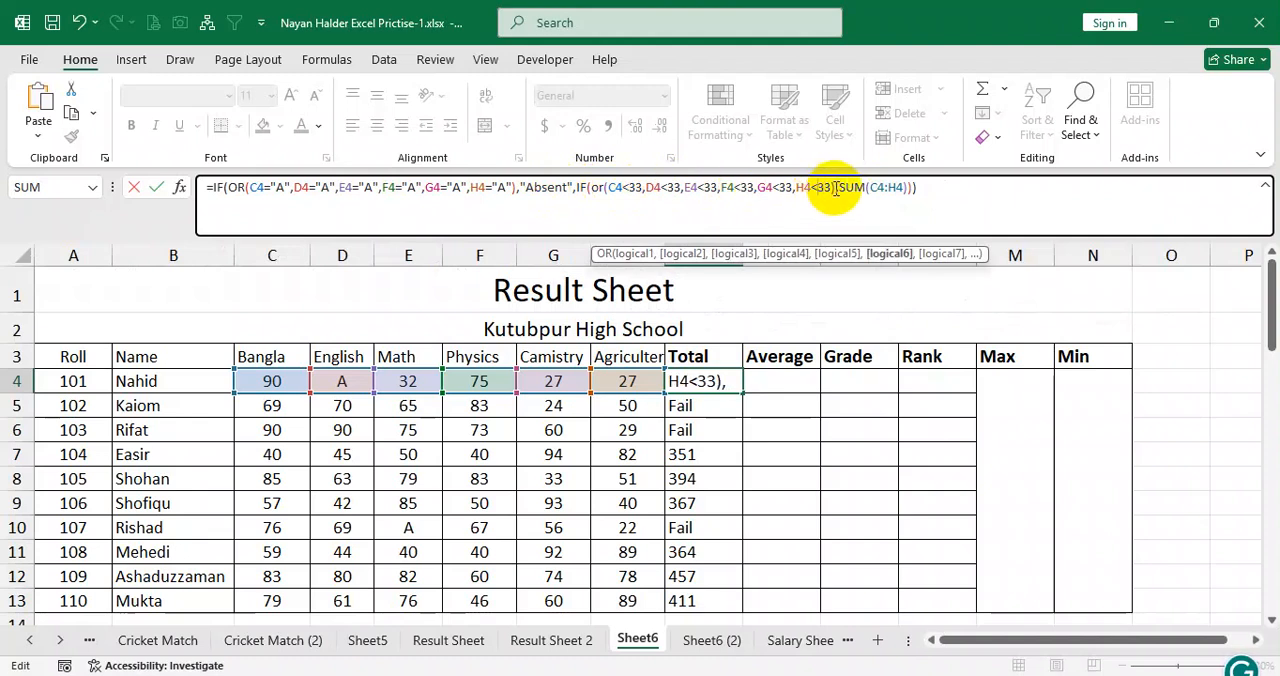
left_click(839, 189)
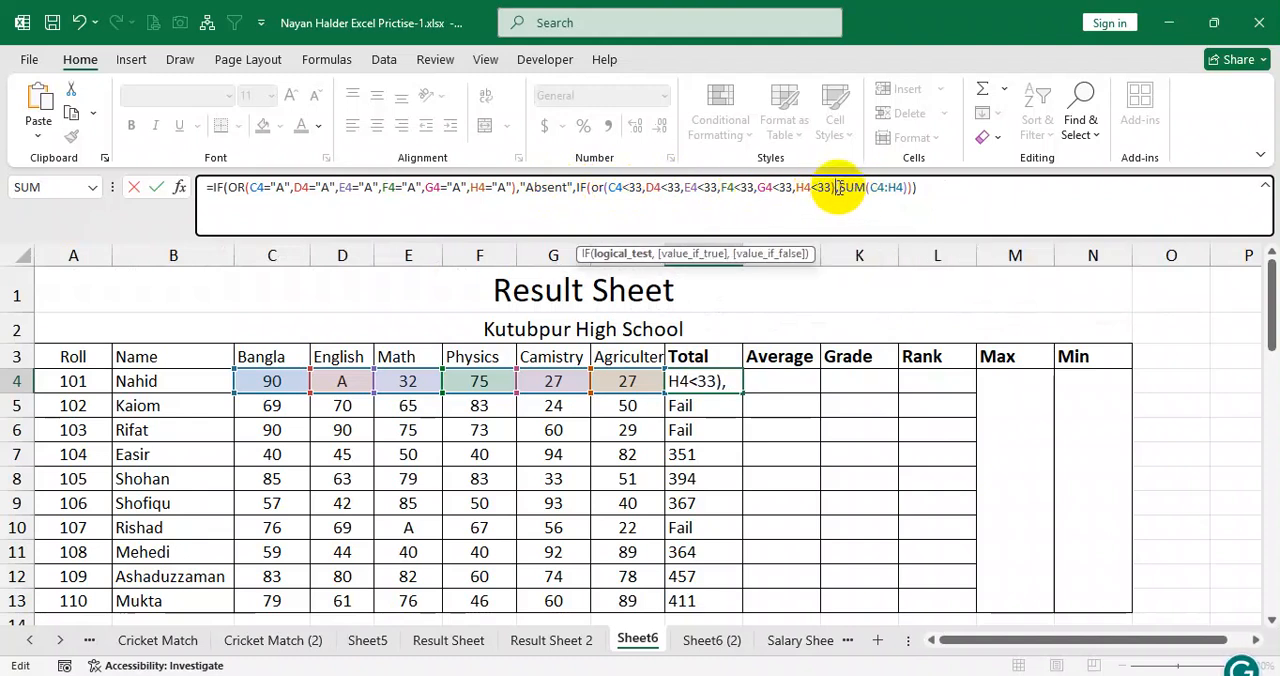
type(",\"Fail\"")
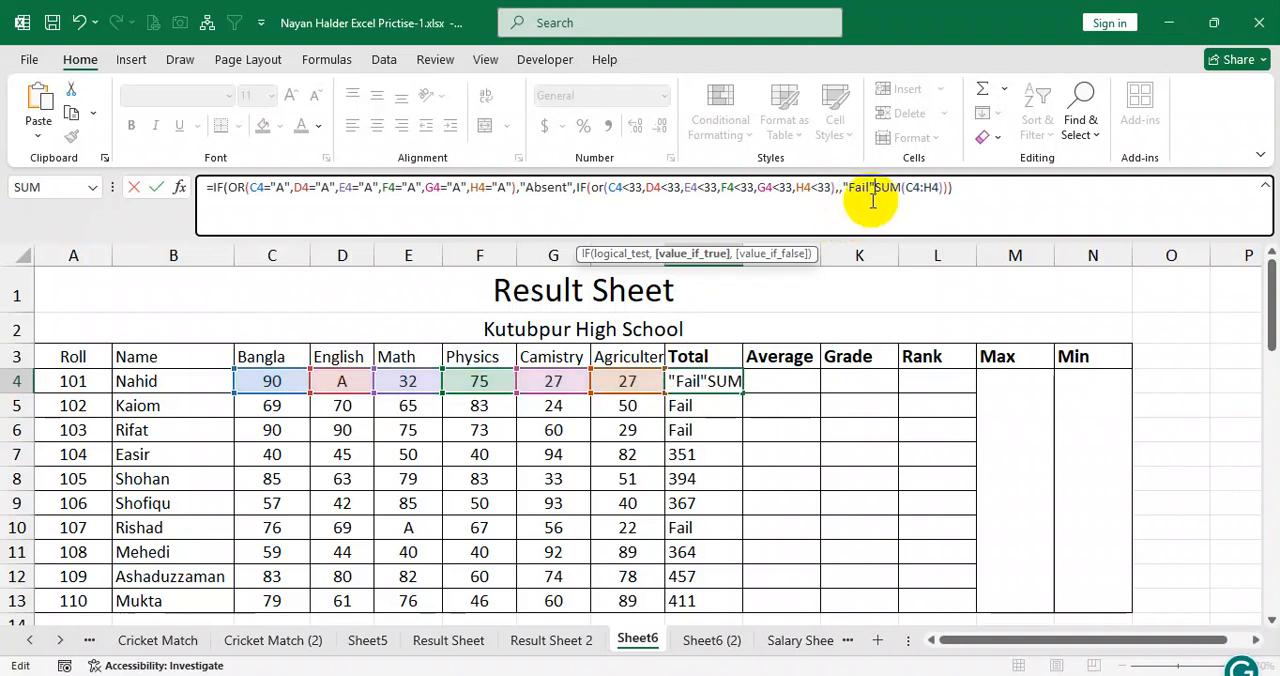
Remove the extra comma before "Fail" and insert a comma between "Fail" and SUM(C4:H4).
left_click(847, 188)
left_click(840, 189)
key("BackSpace")
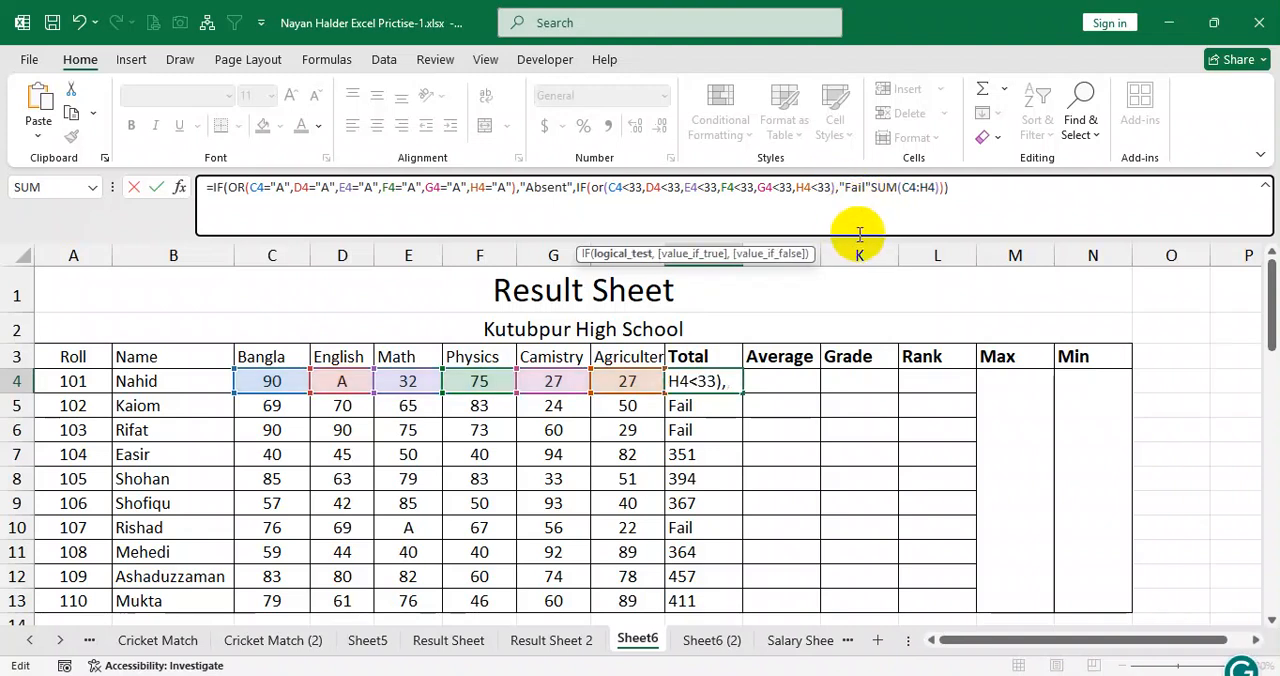
left_click(858, 188)
left_click(871, 188)
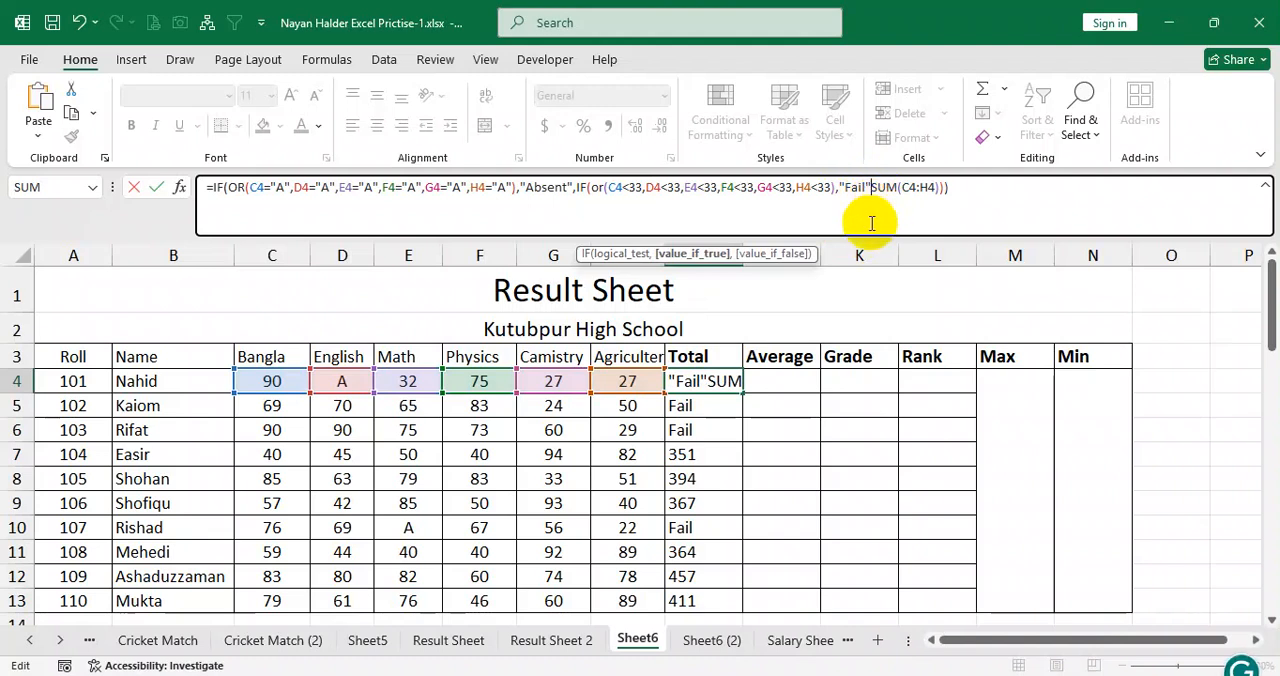
type(",")
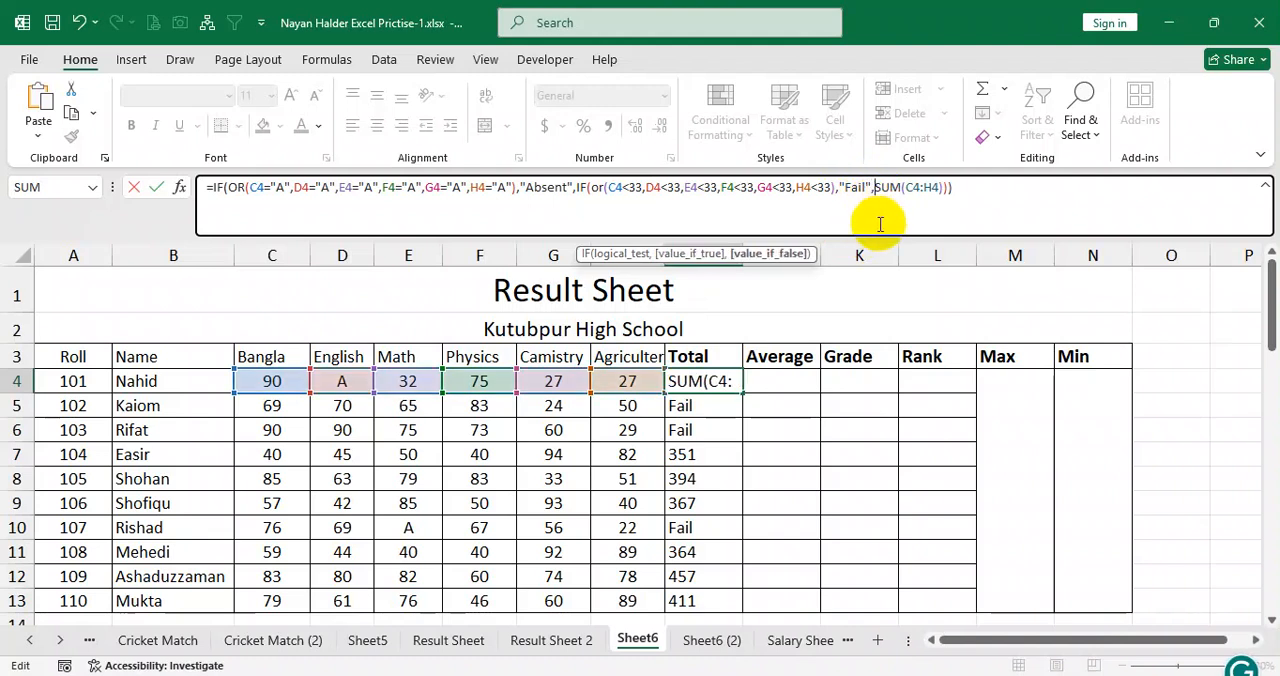
Commit the reordered formula in I4 and fill it down the Total column to I13.
left_click(930, 188)
left_click(961, 189)
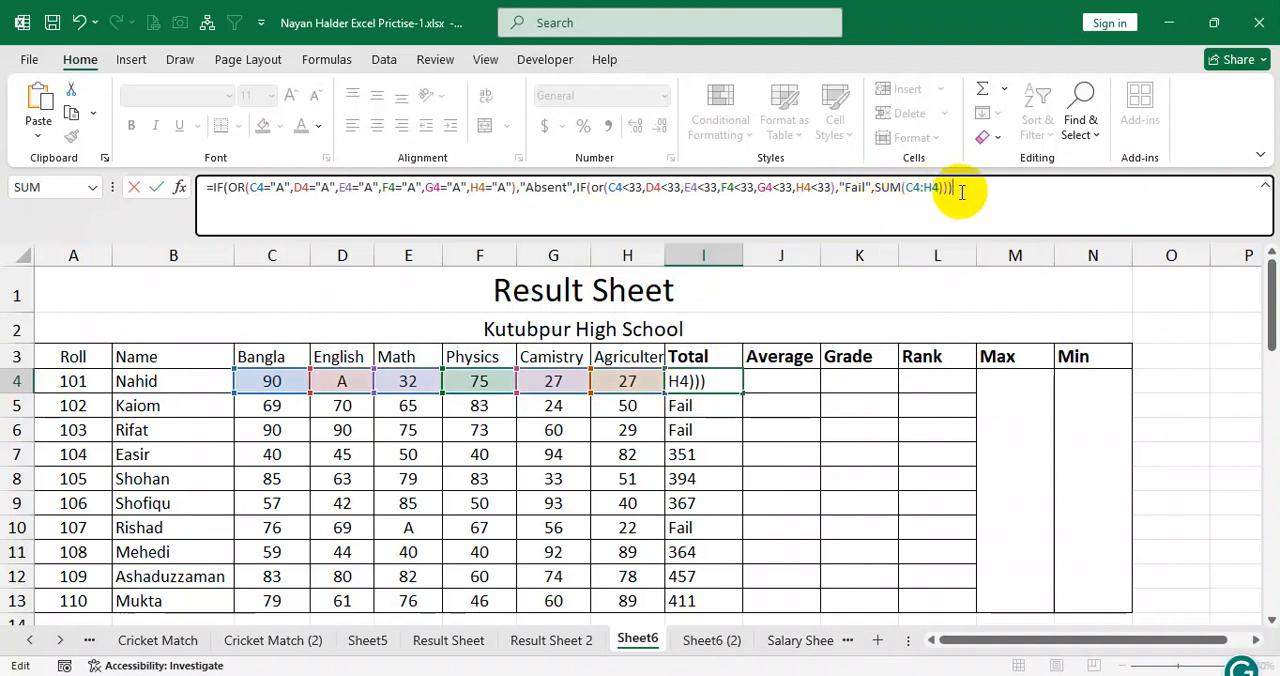
key("Return")
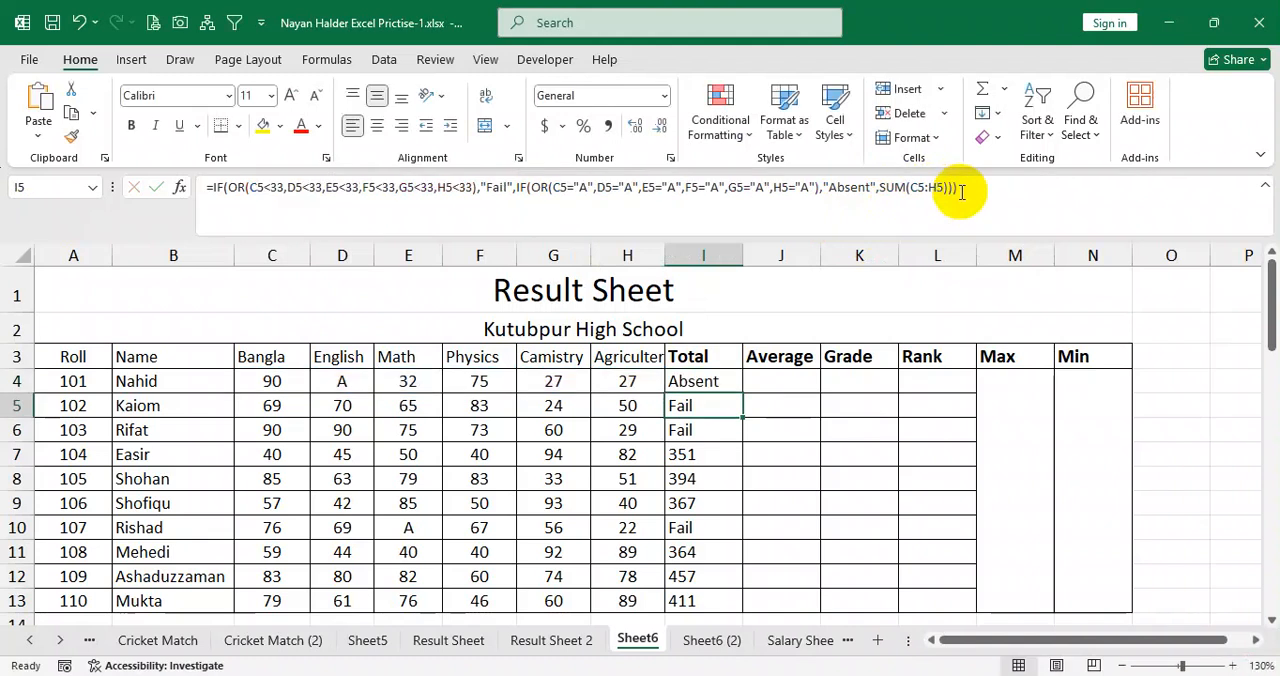
left_click(718, 382)
left_click_drag(746, 394, 751, 610)
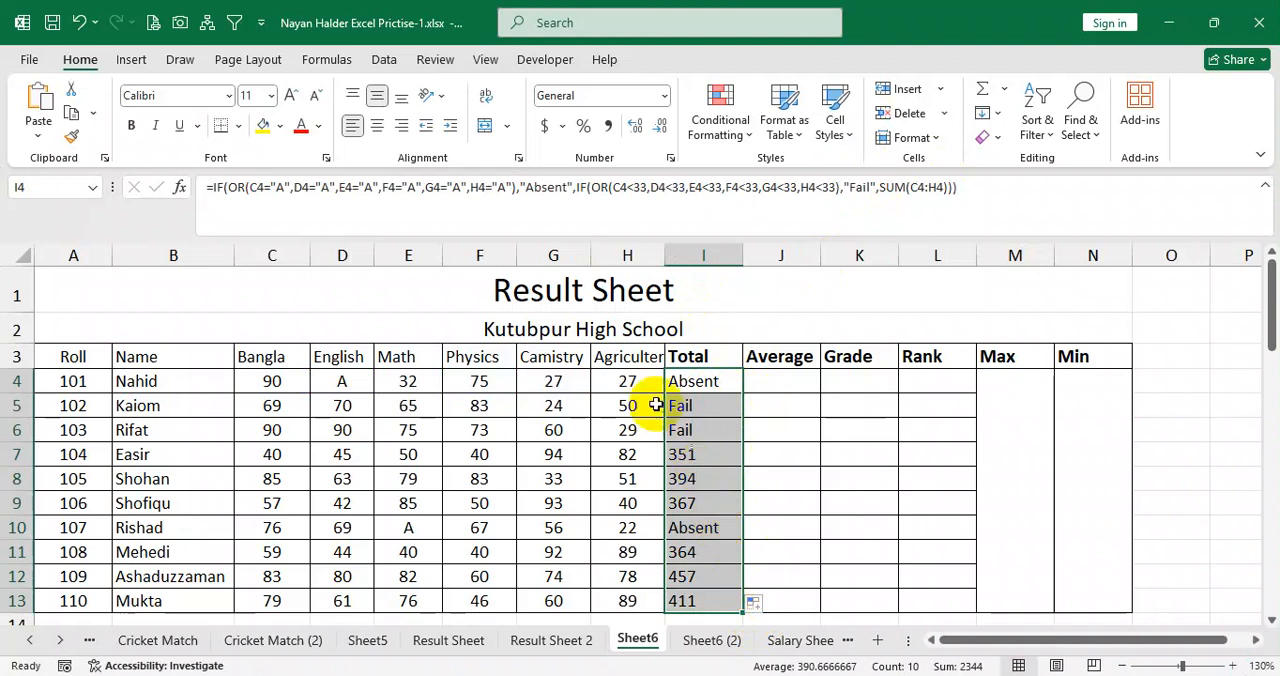
Change roll 101's English mark in D4 to 30 and the Math mark in E4 to A.
left_click(356, 382)
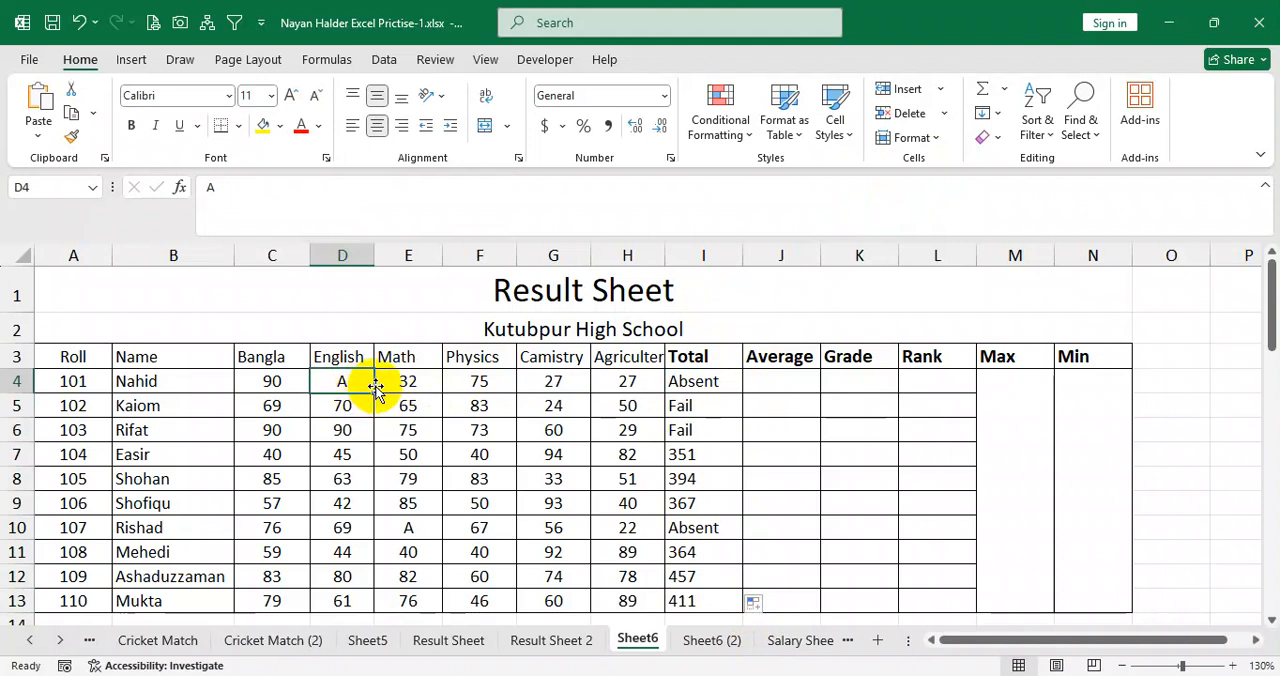
type("30")
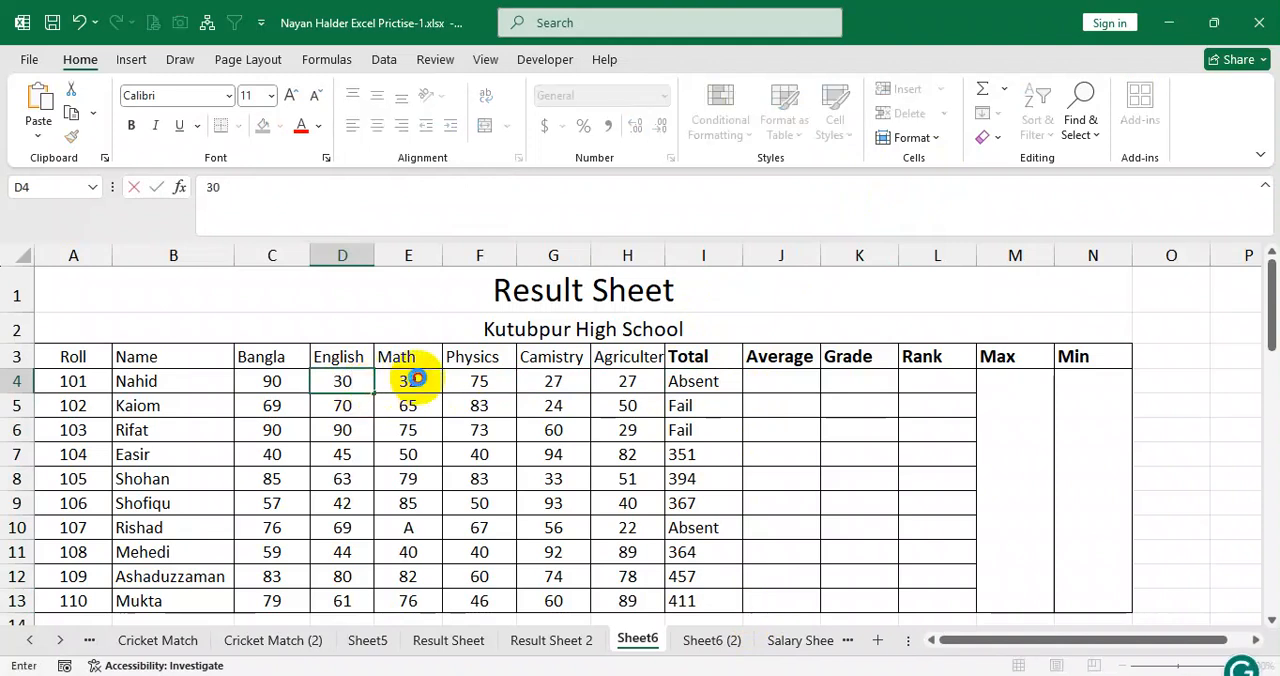
left_click(420, 380)
type("A")
left_click(500, 390)
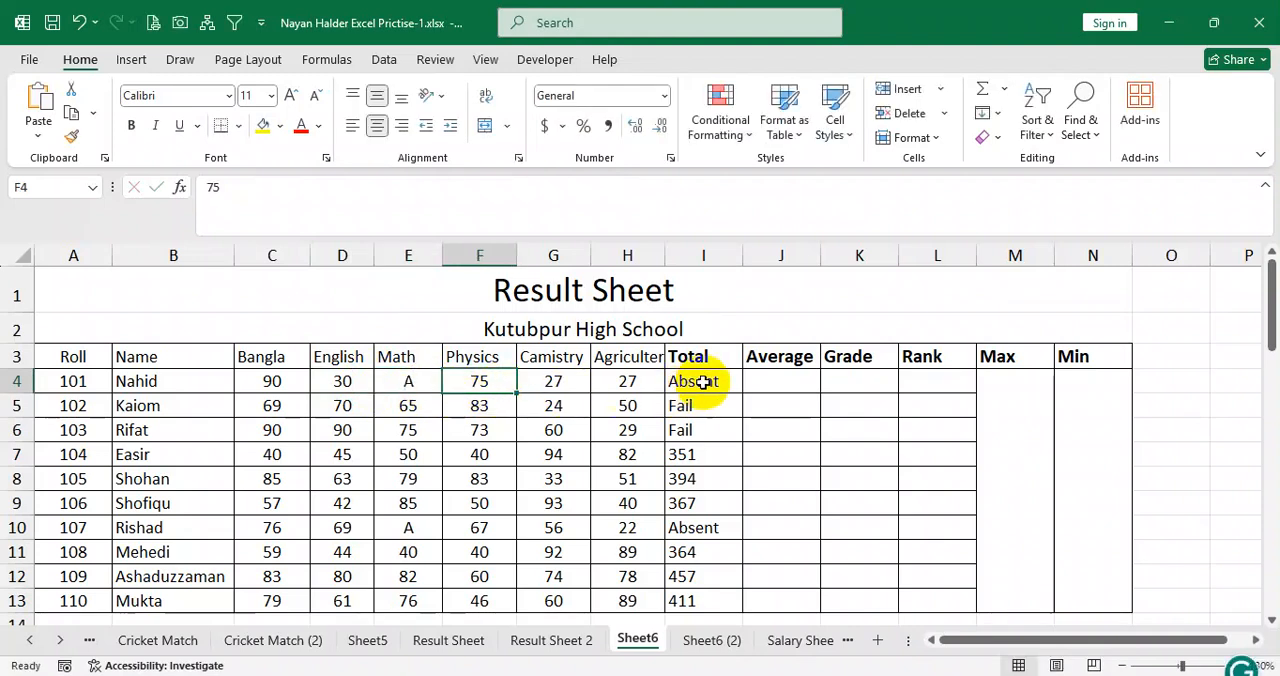
Review the conditions in I4's formula, checking the OR test for "A" against the changed marks in row 4.
left_click(704, 381)
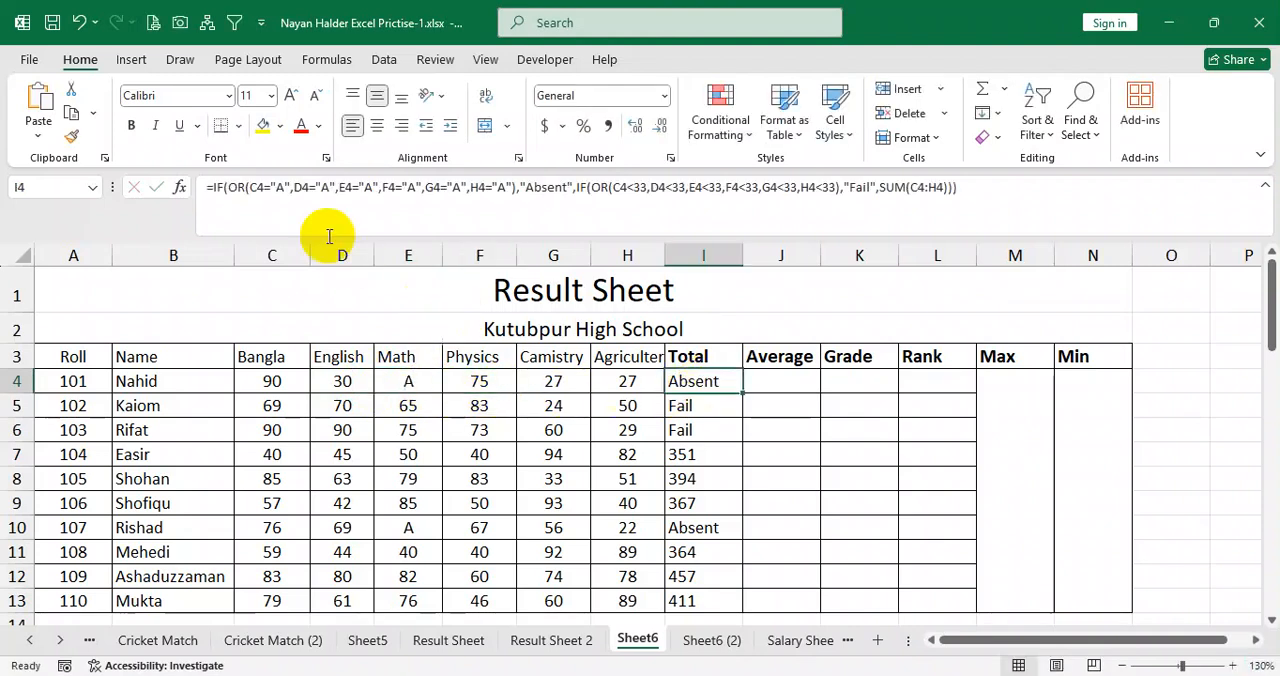
left_click_drag(247, 187, 826, 186)
key("Return")
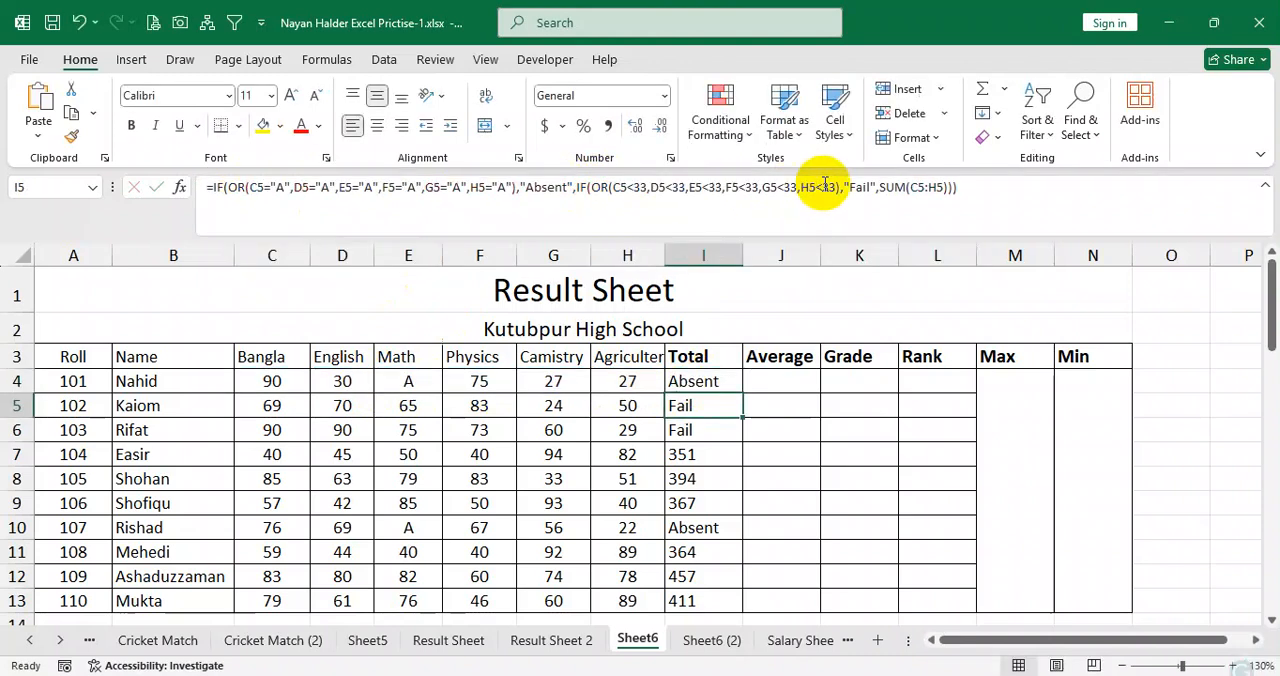
left_click(708, 381)
left_click_drag(256, 187, 503, 180)
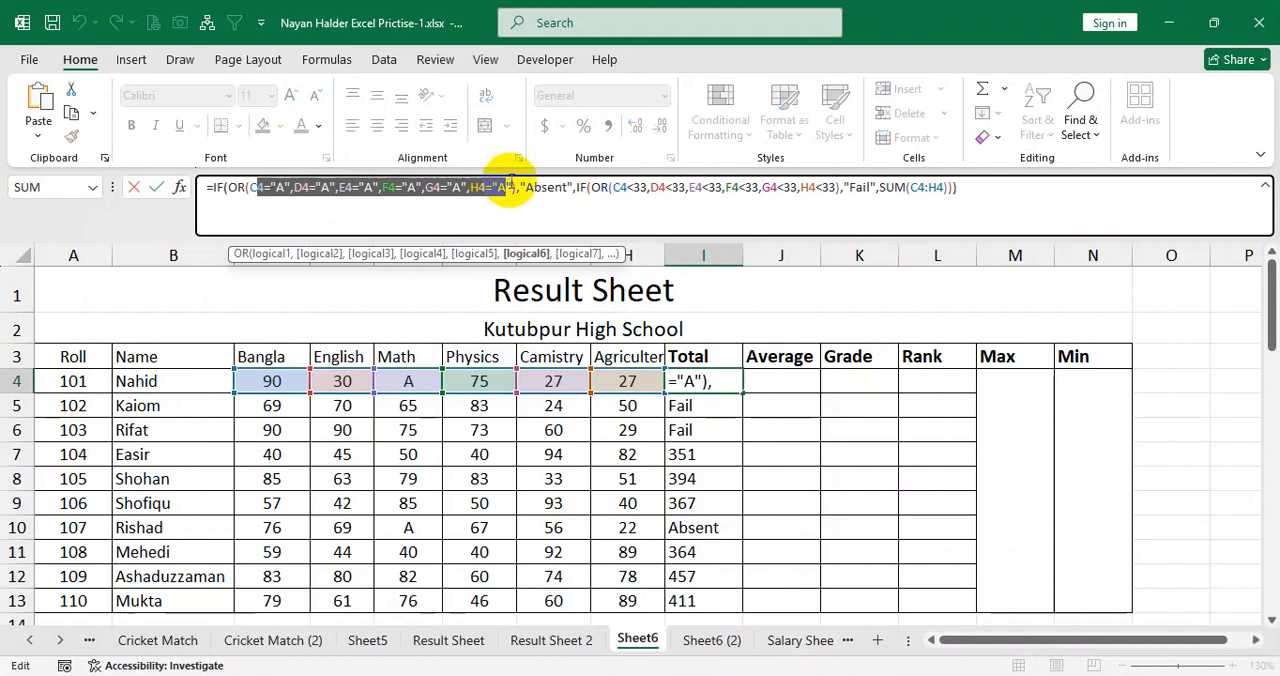
key("Return")
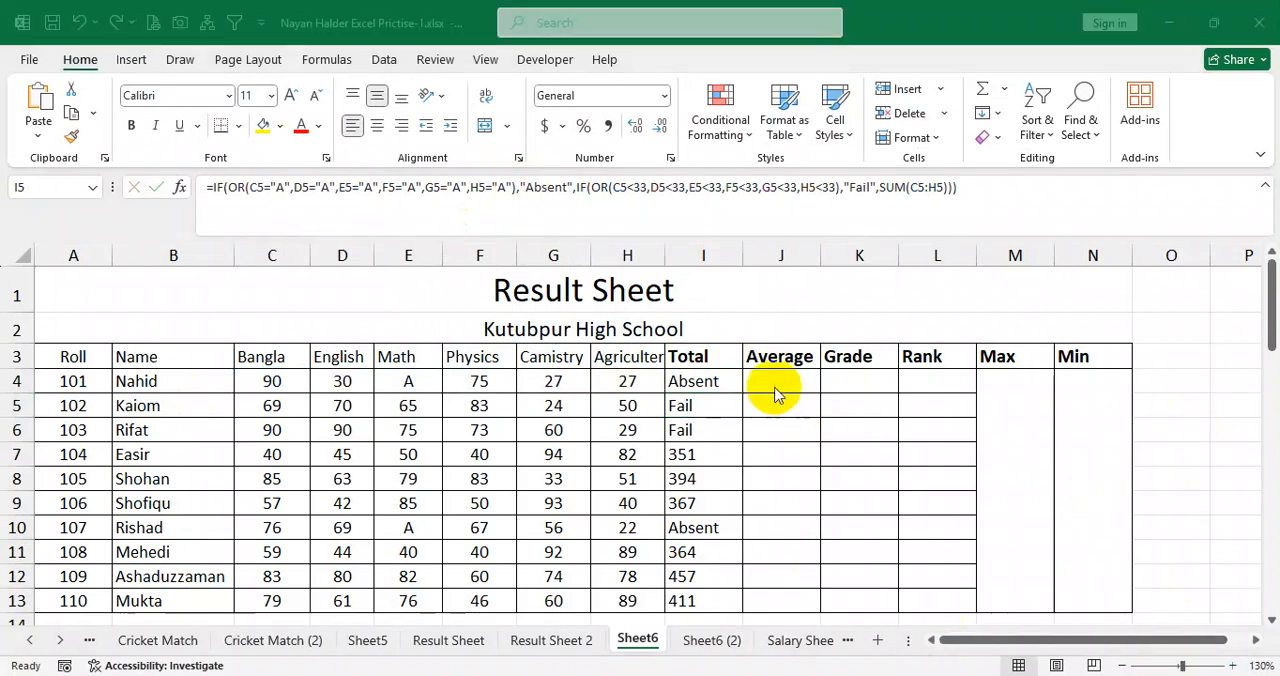
left_click(718, 384)
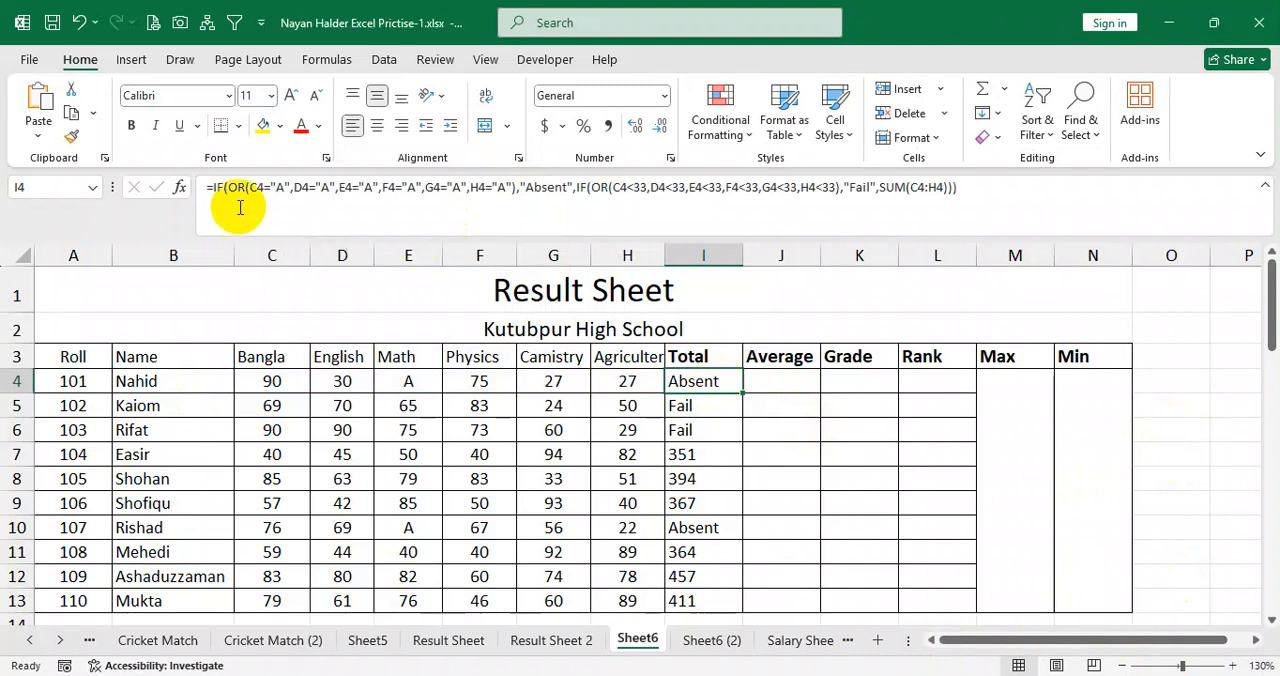
Copy the full nested IF formula from I4 and paste it into J4, the first Average cell.
left_click_drag(203, 188, 1013, 191)
key("ctrl+c")
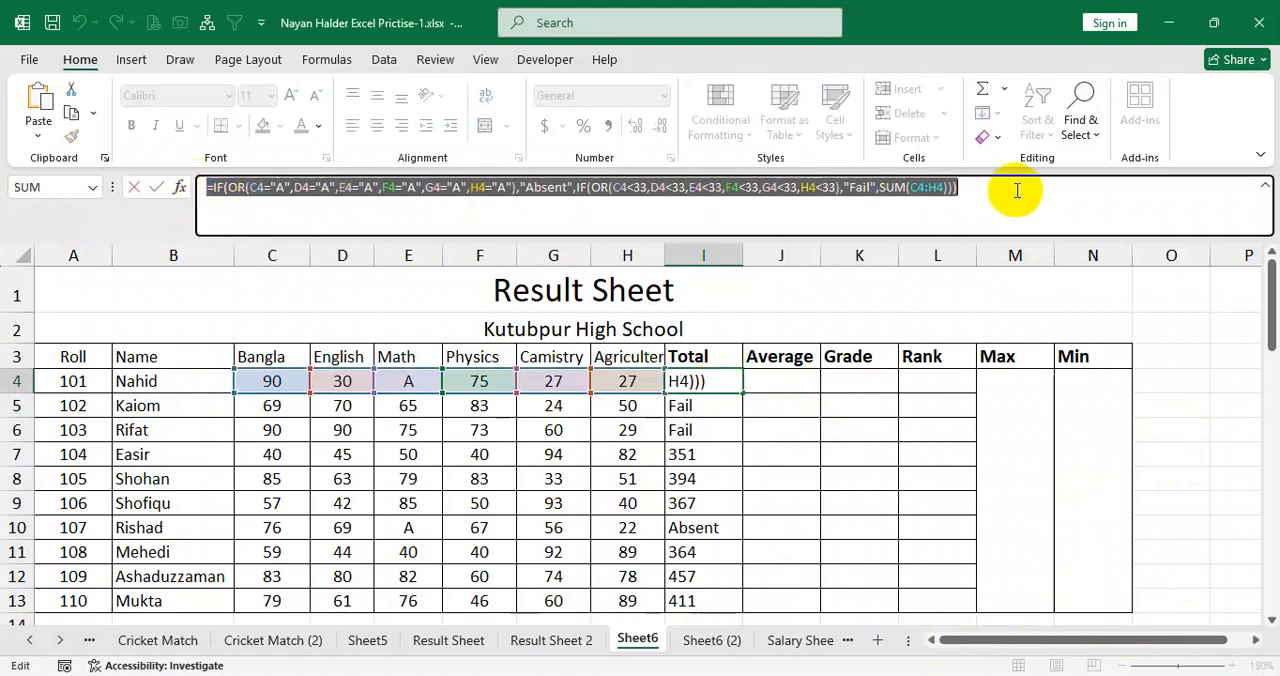
key("Return")
left_click(794, 381)
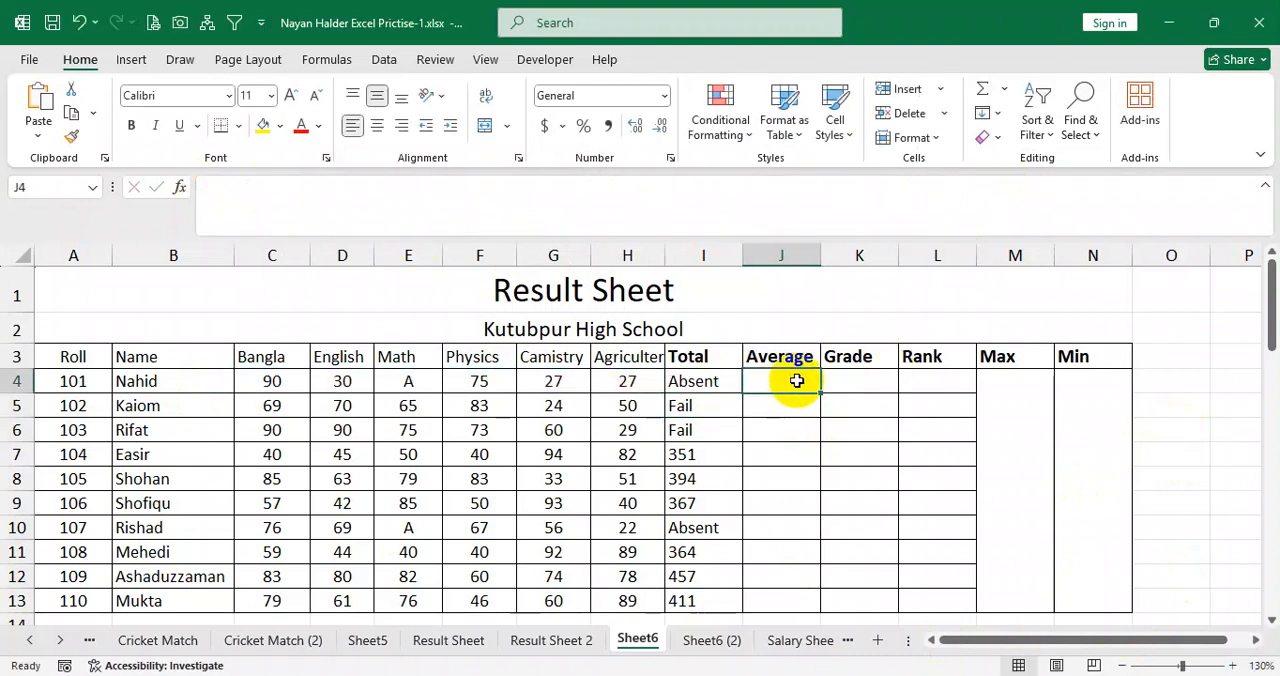
left_click(309, 191)
key("ctrl+v")
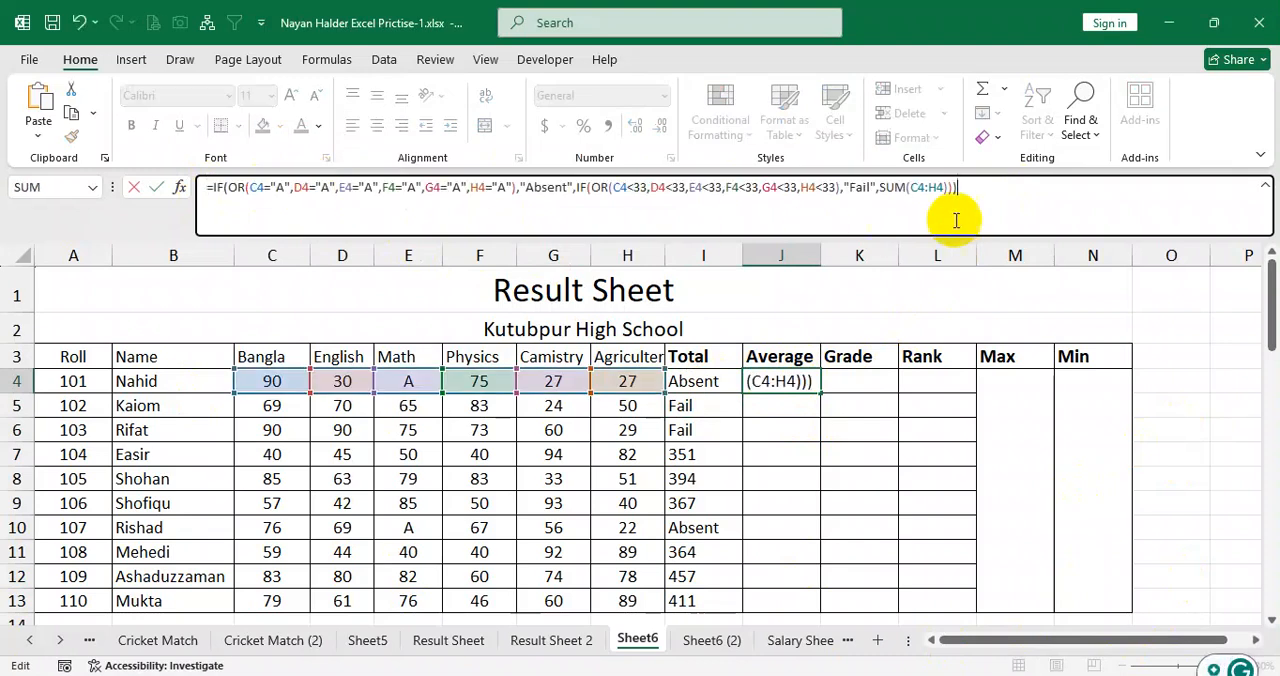
Replace SUM with AVERAGE in J4's formula, commit it and fill it down the Average column to J13.
left_click(904, 188)
key("BackSpace")
key("BackSpace")
key("BackSpace")
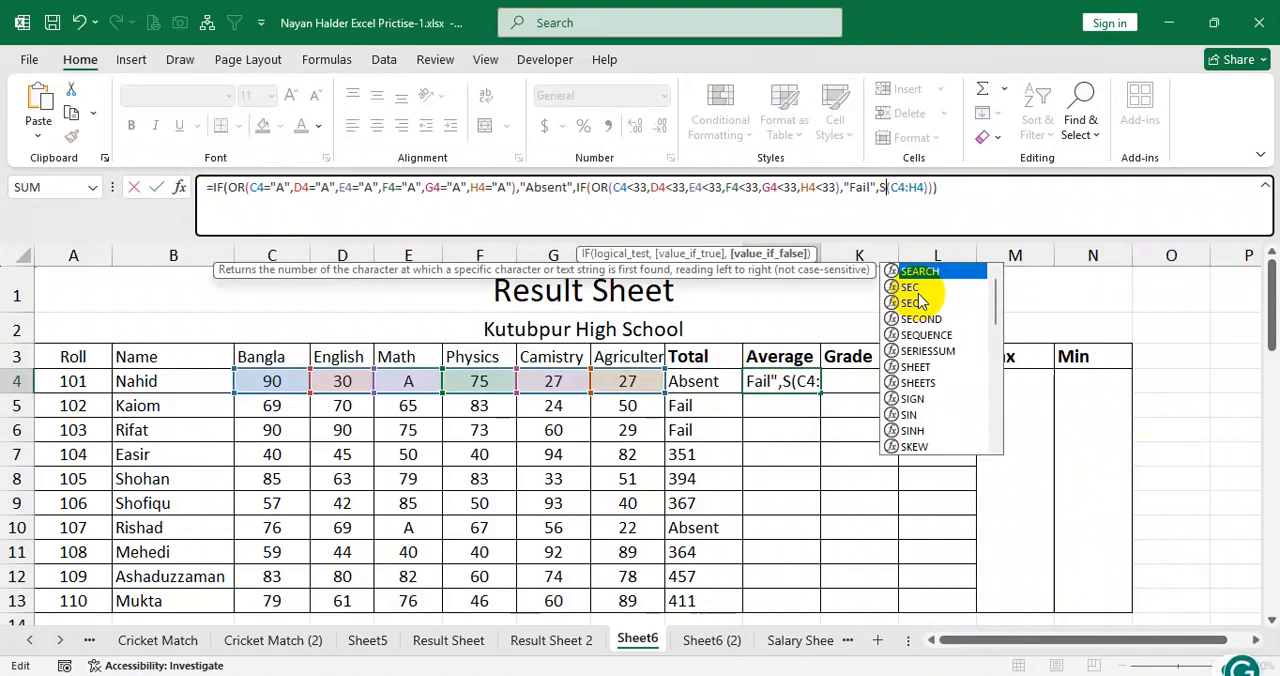
type("average")
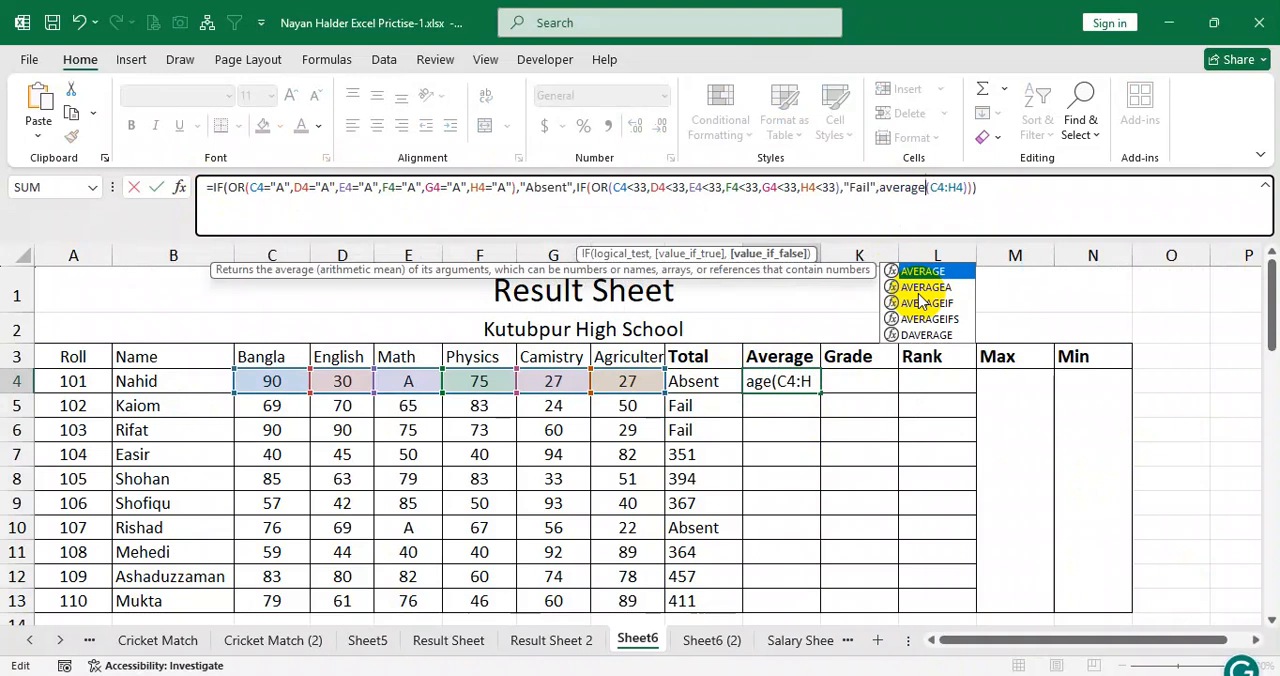
key("Return")
left_click(800, 388)
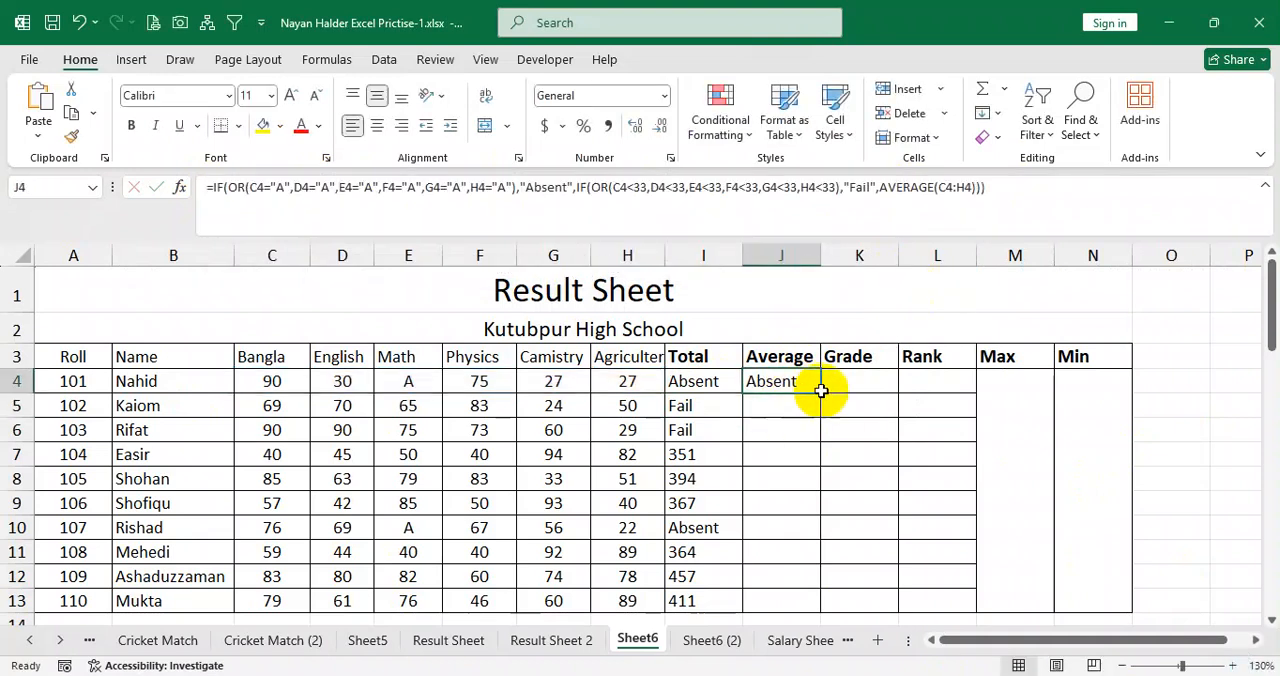
double_click(820, 392)
Examine the Absent, Fail and numeric results in J4:J13 against the empty Grade range K4:K13.
left_click(876, 383)
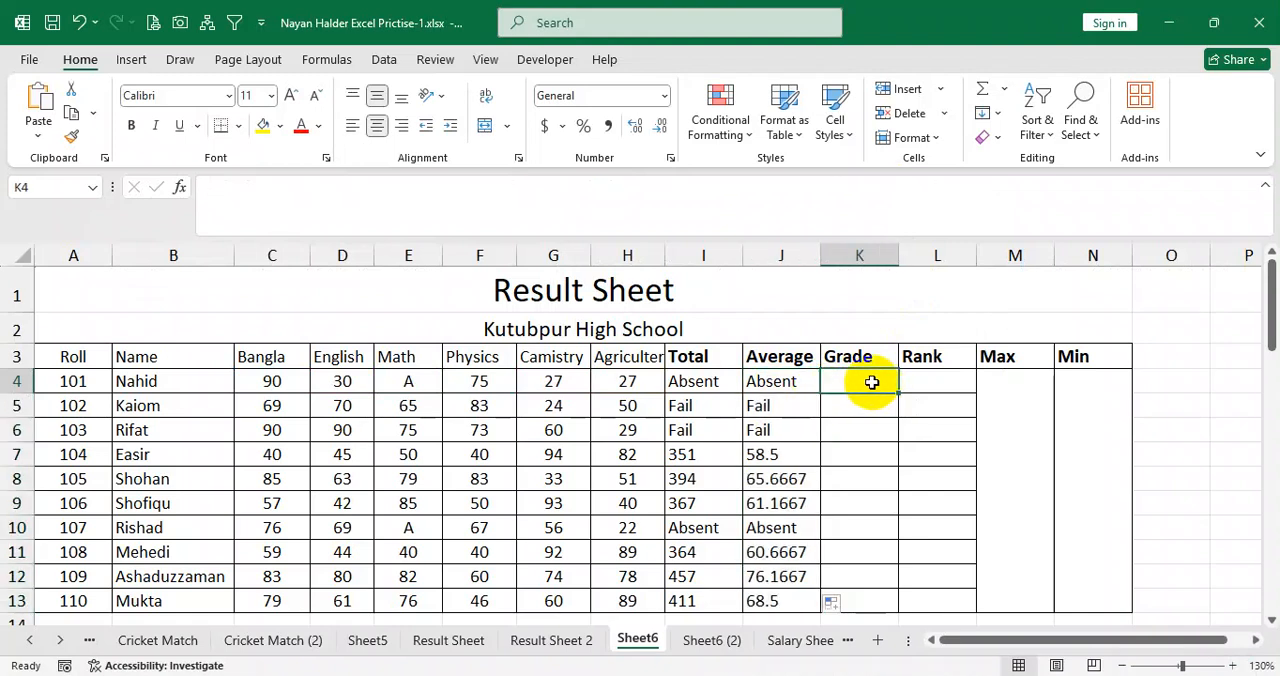
left_click_drag(786, 381, 798, 576)
left_click(864, 380)
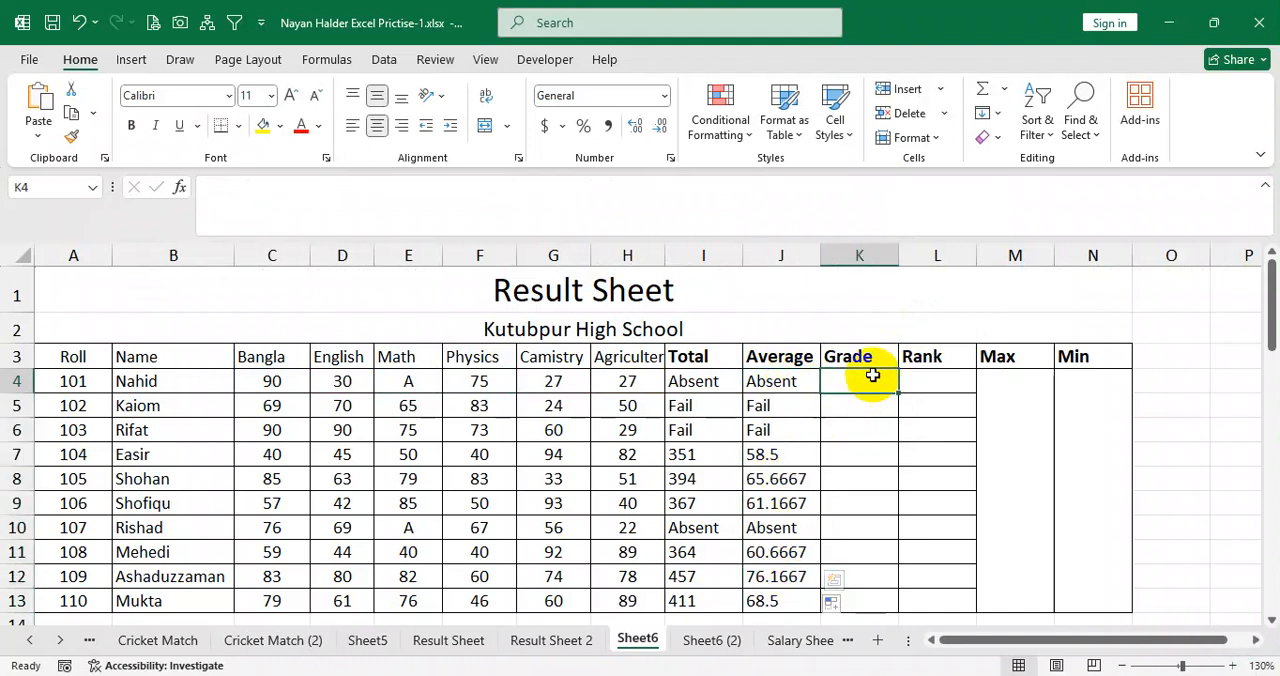
left_click_drag(966, 640, 1030, 650)
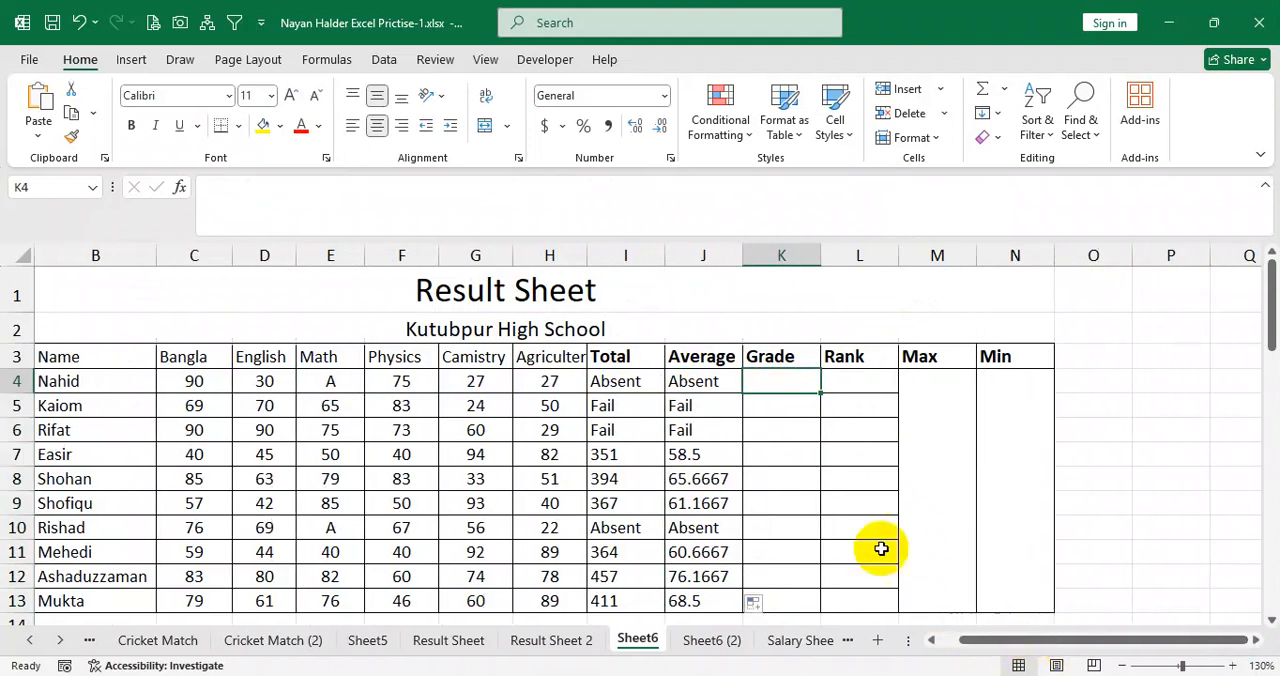
left_click_drag(697, 383, 706, 563)
left_click(714, 406)
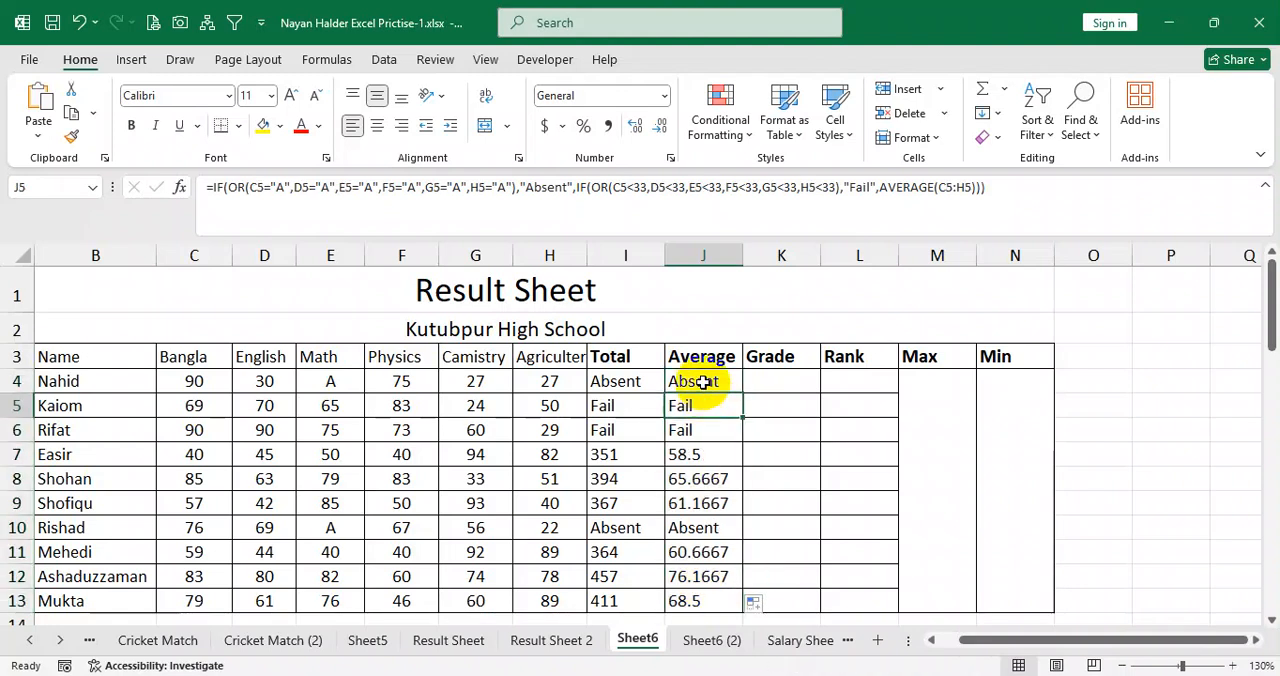
left_click(703, 381)
left_click(708, 408)
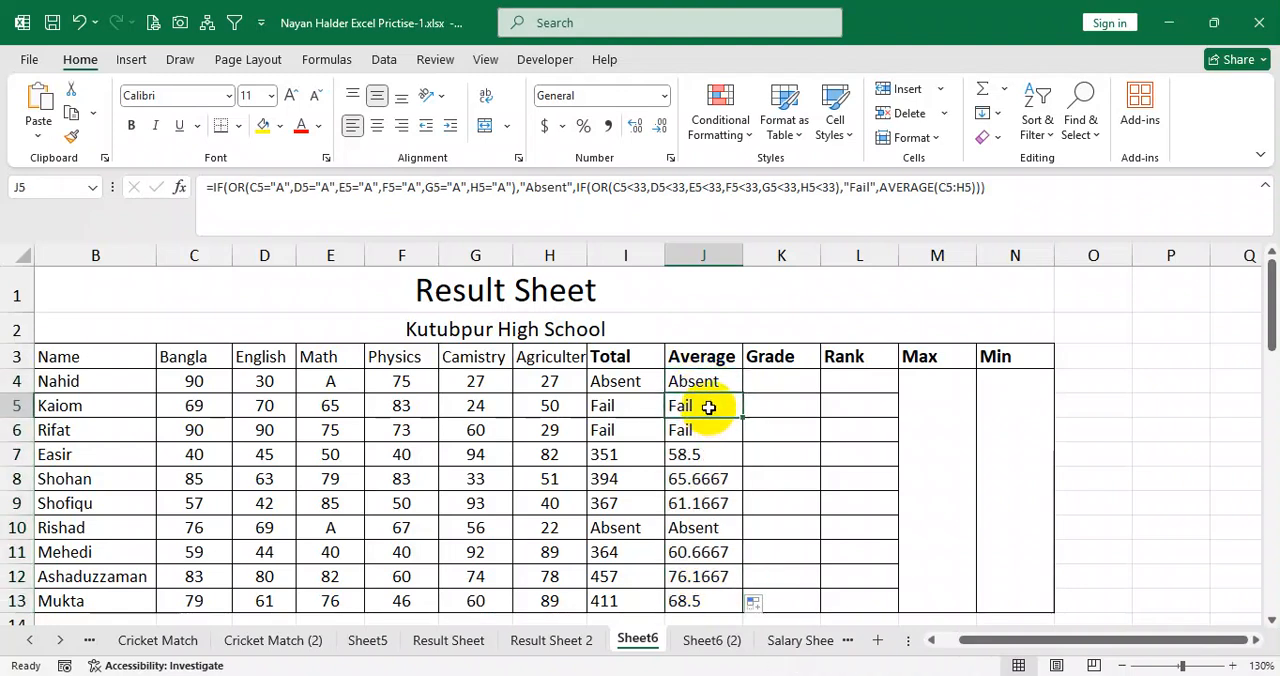
mouse_move(694, 457)
left_mouse_down()
mouse_move(700, 526)
mouse_move(704, 458)
left_mouse_up()
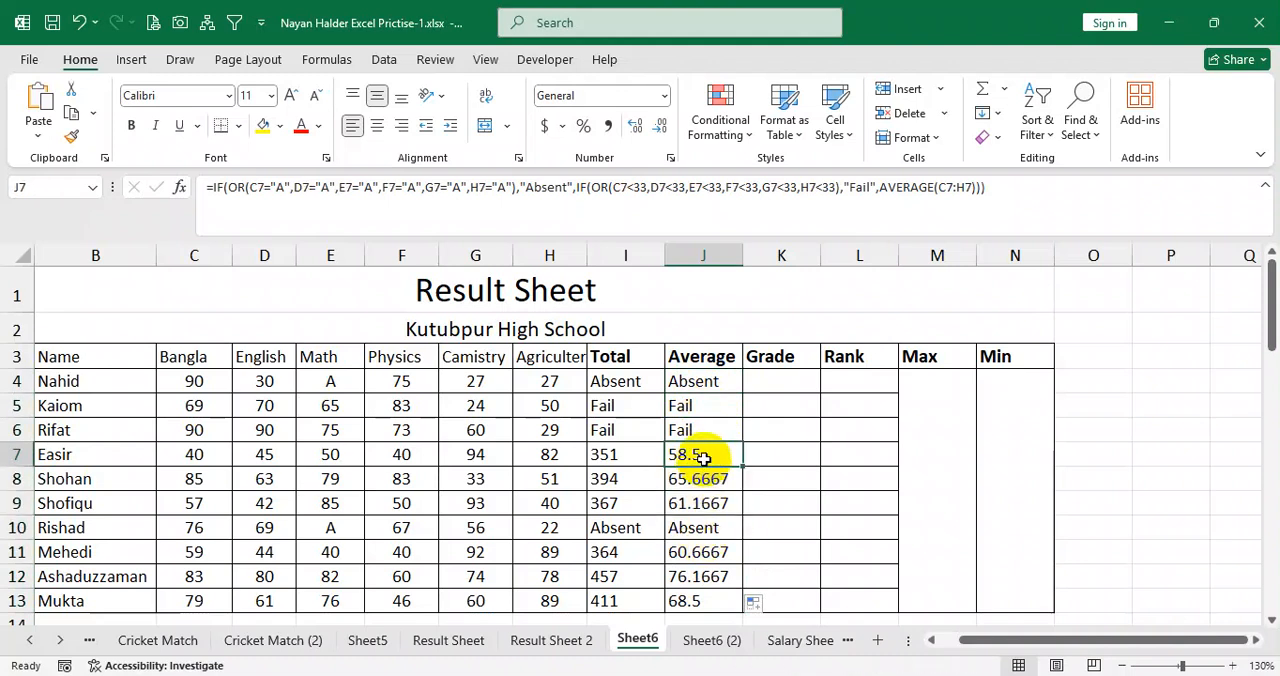
left_click_drag(697, 381, 706, 598)
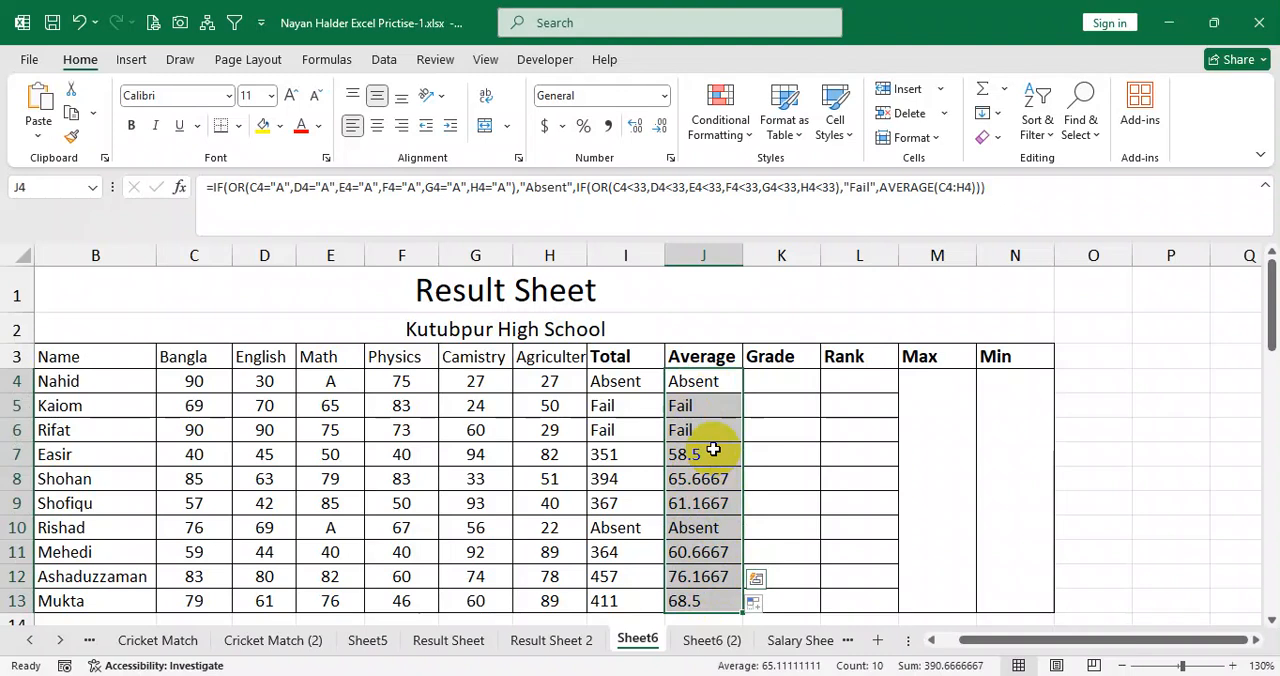
left_click_drag(712, 387, 702, 598)
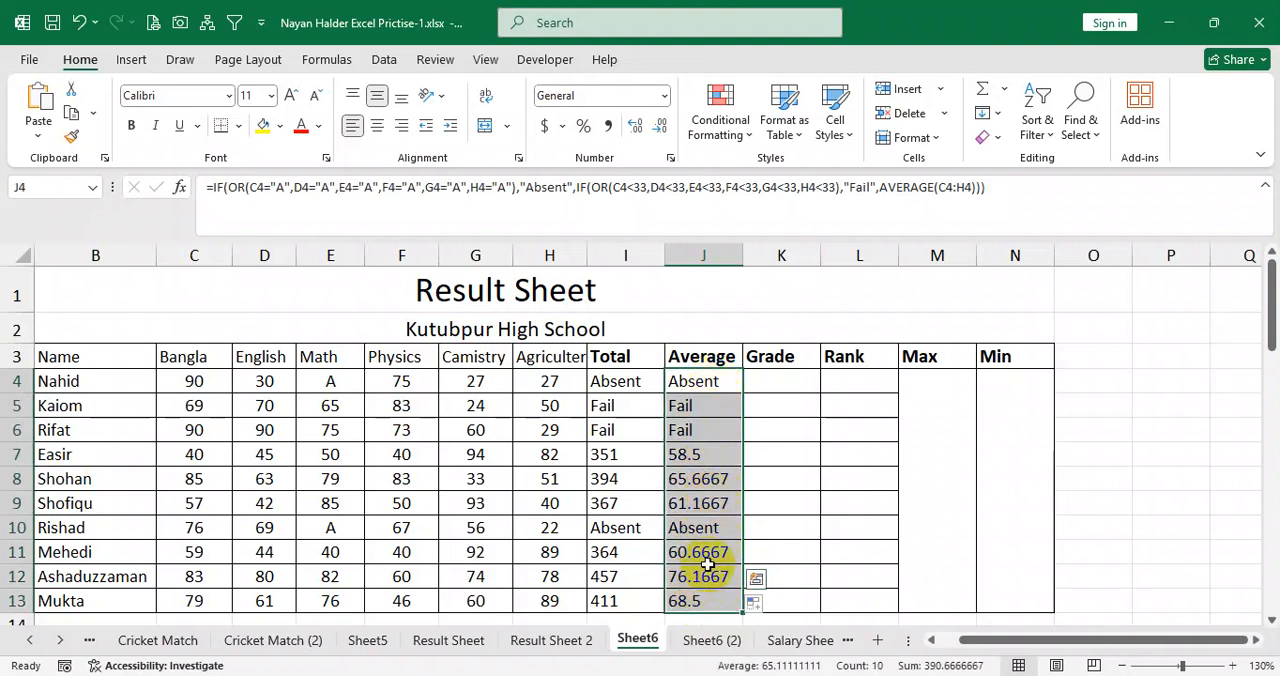
left_click(779, 380)
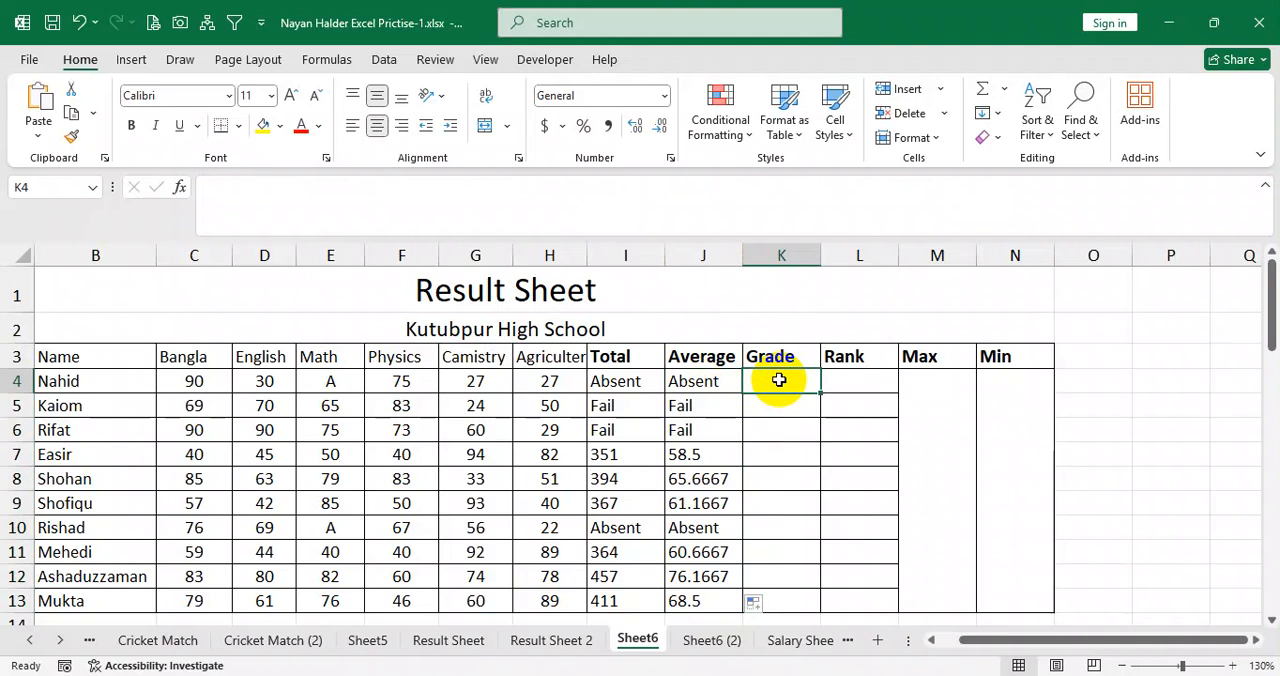
left_click_drag(778, 384, 766, 595)
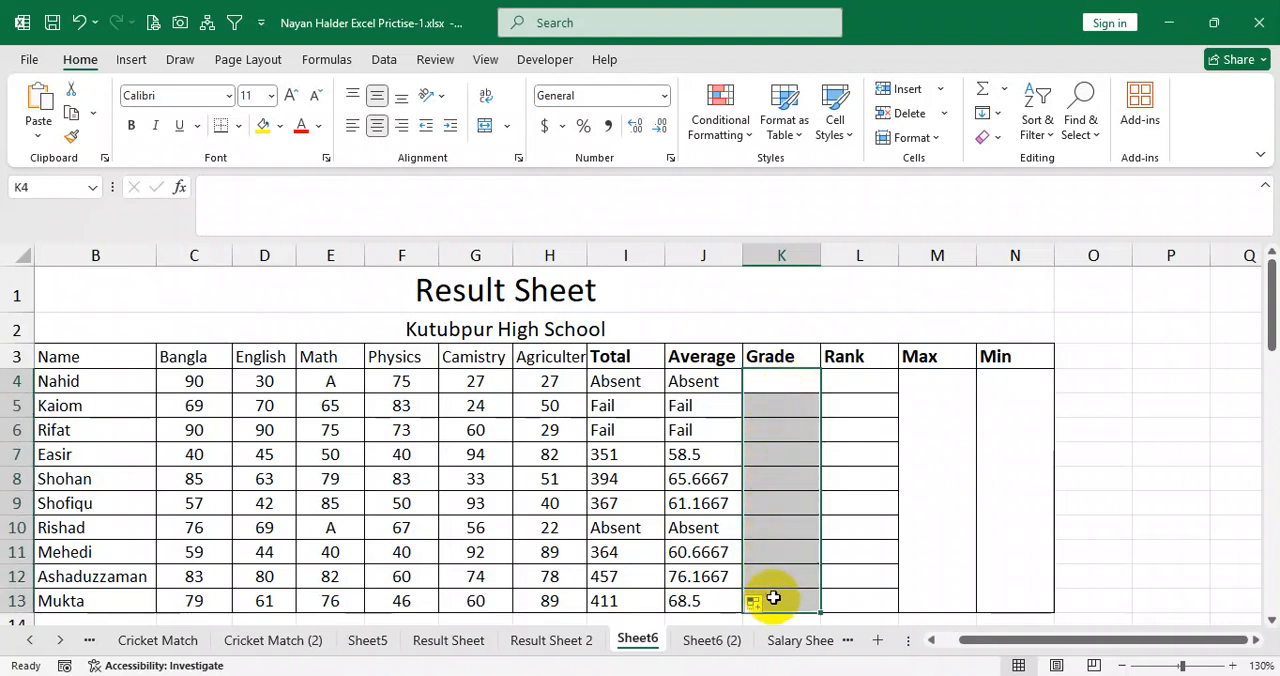
left_click(783, 374)
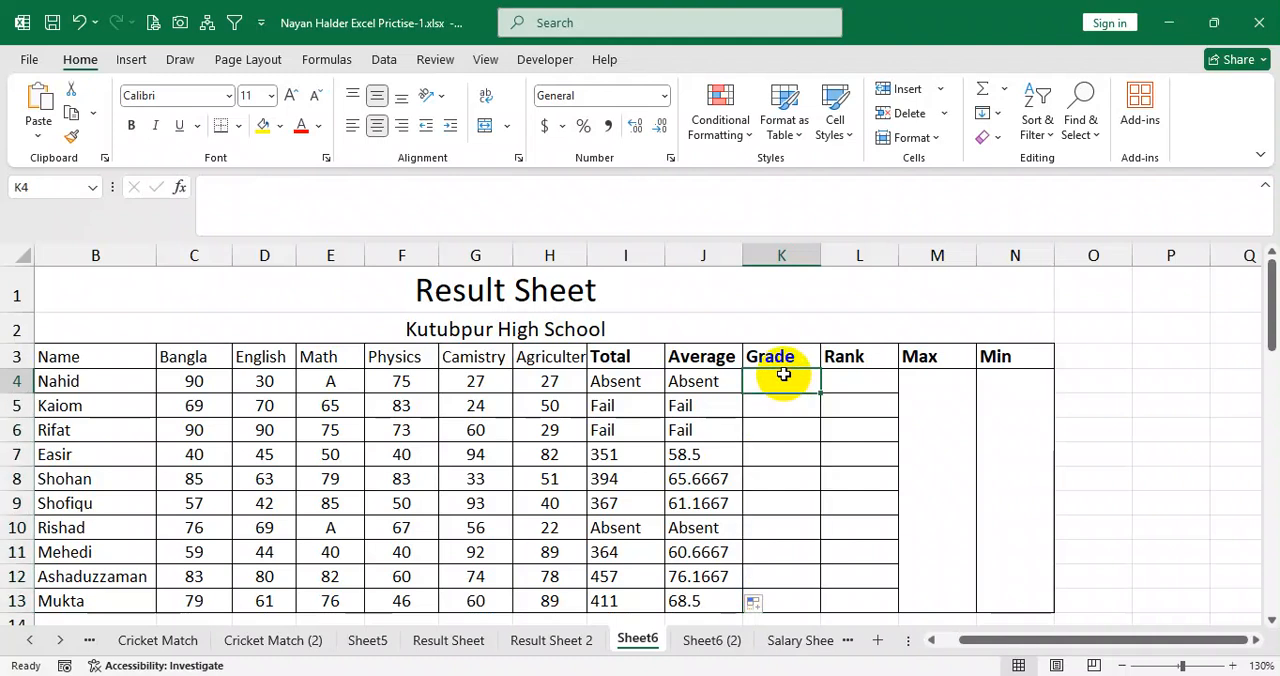
mouse_move(783, 374)
left_mouse_down()
mouse_move(780, 531)
mouse_move(757, 611)
mouse_move(766, 598)
left_mouse_up()
left_click(771, 391)
left_click_drag(700, 375, 690, 597)
left_click(781, 380)
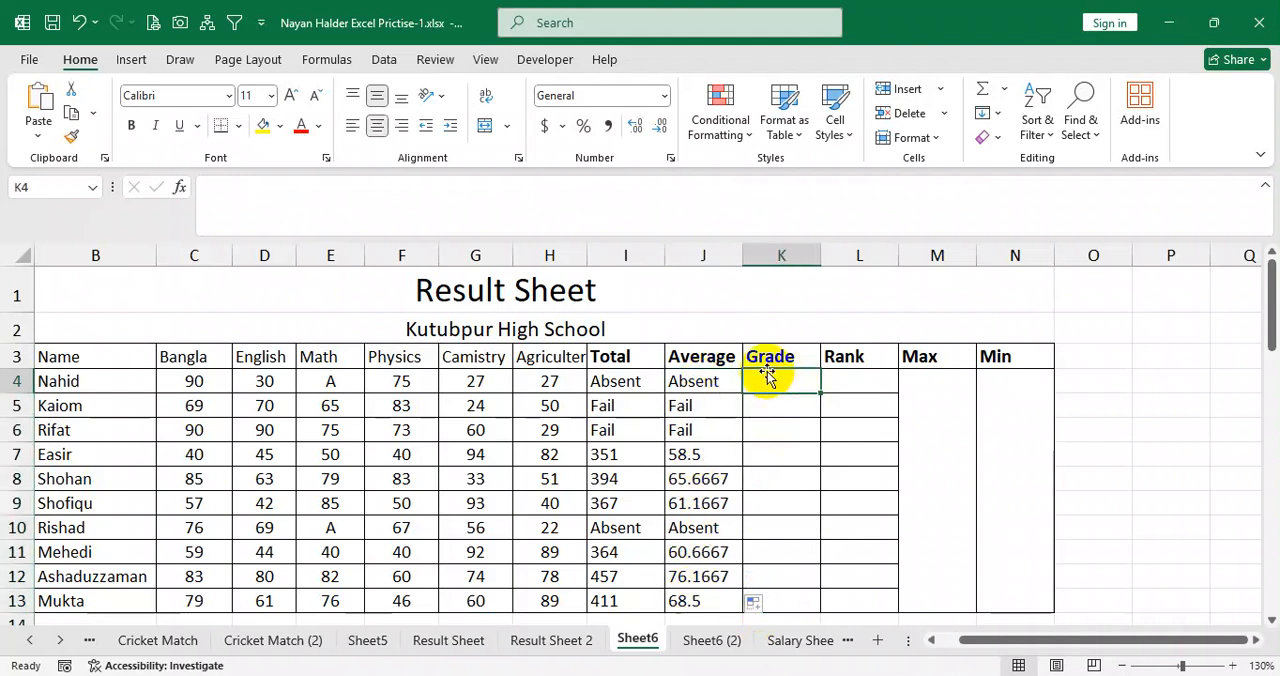
type("=if")
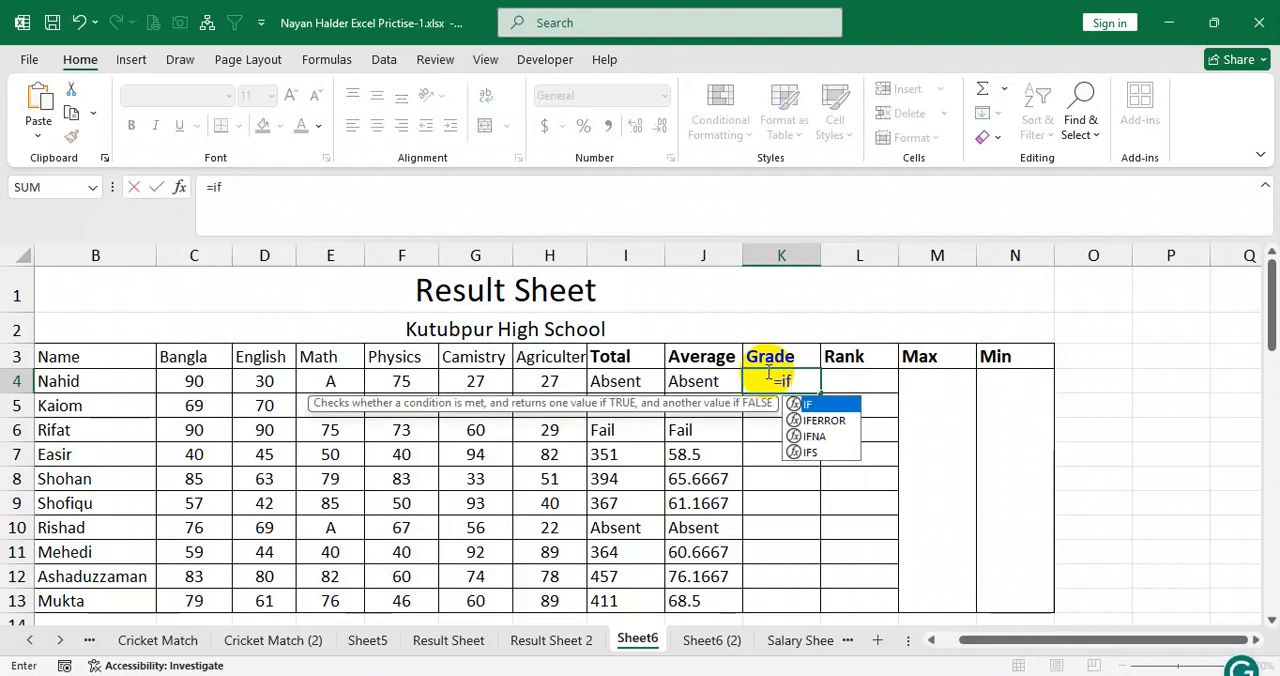
type("(")
left_click(711, 381)
type("=\"A")
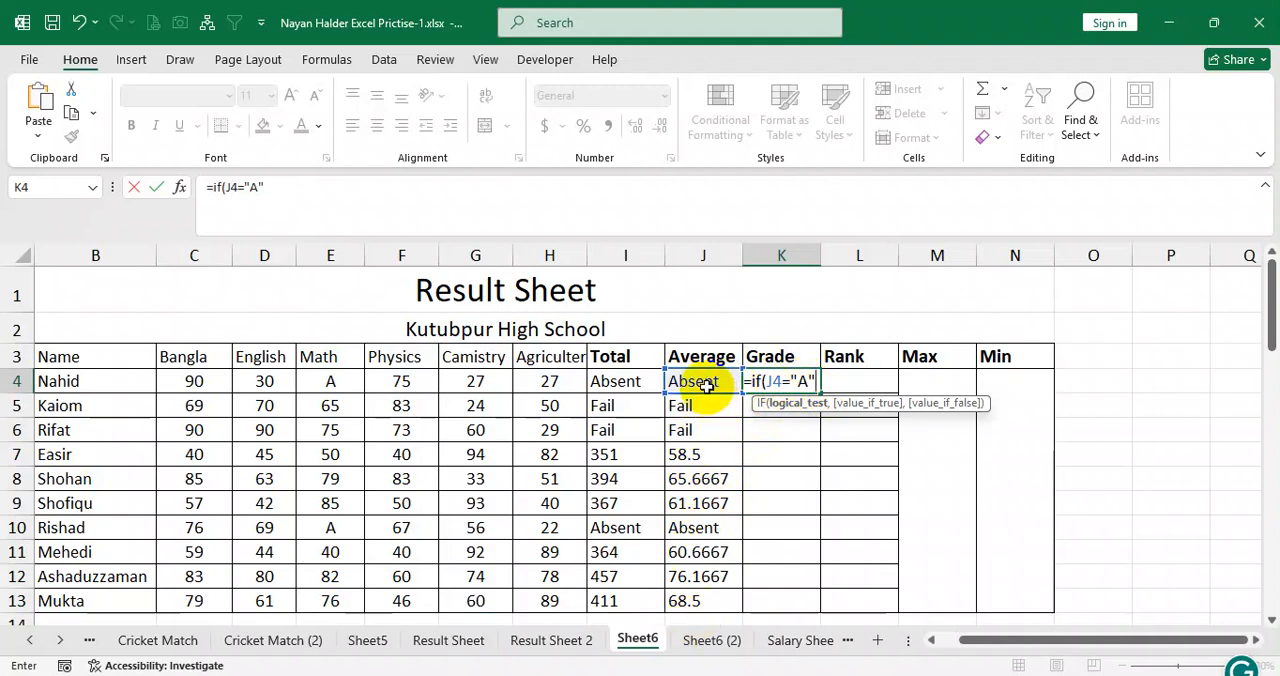
left_click(808, 381)
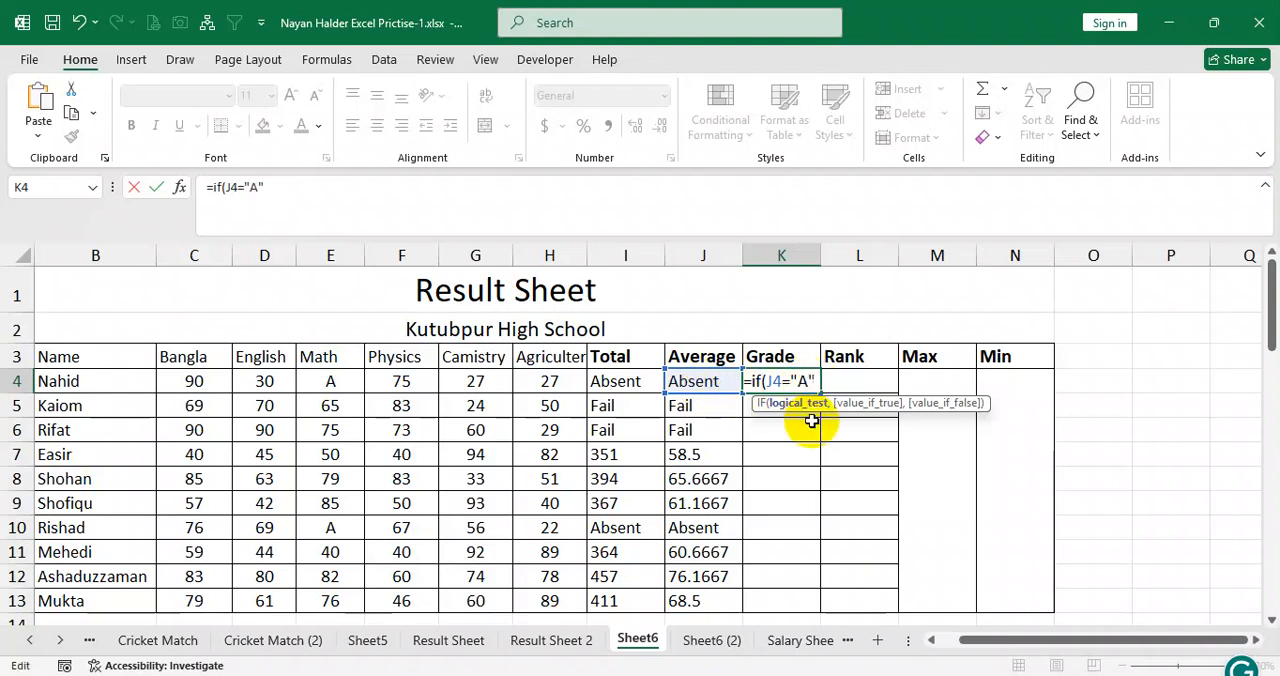
type("bsent")
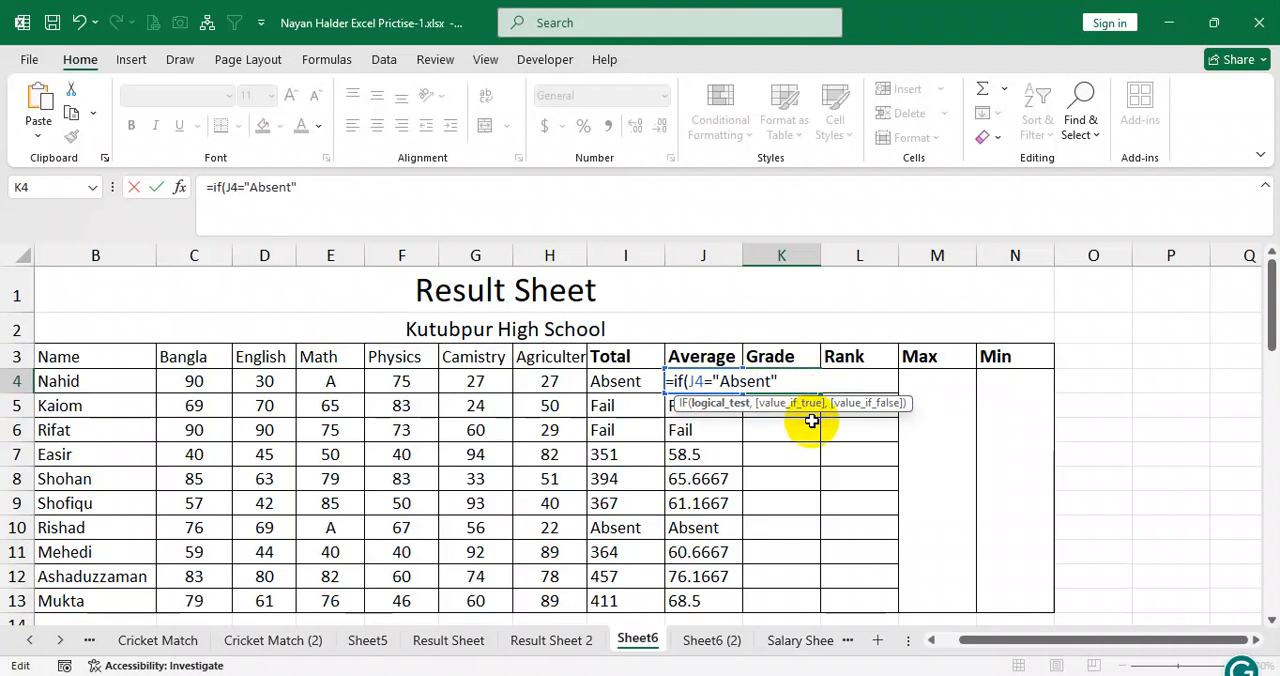
type("\",")
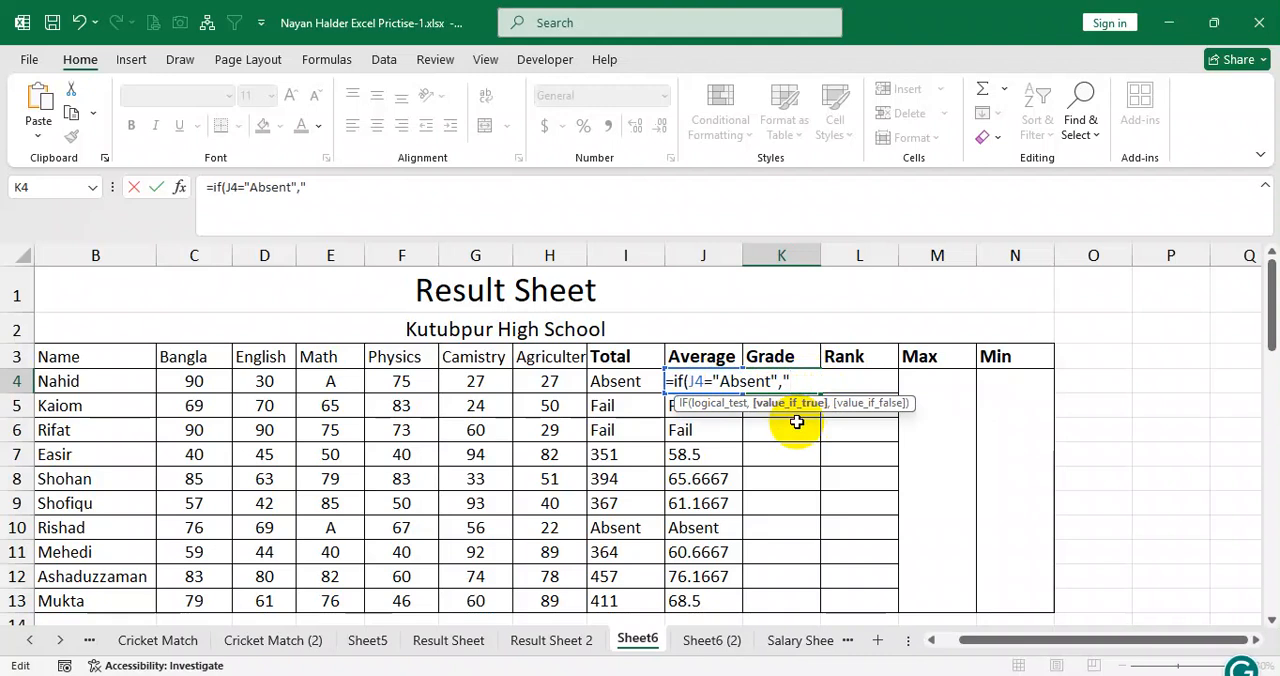
type("\"Absent")
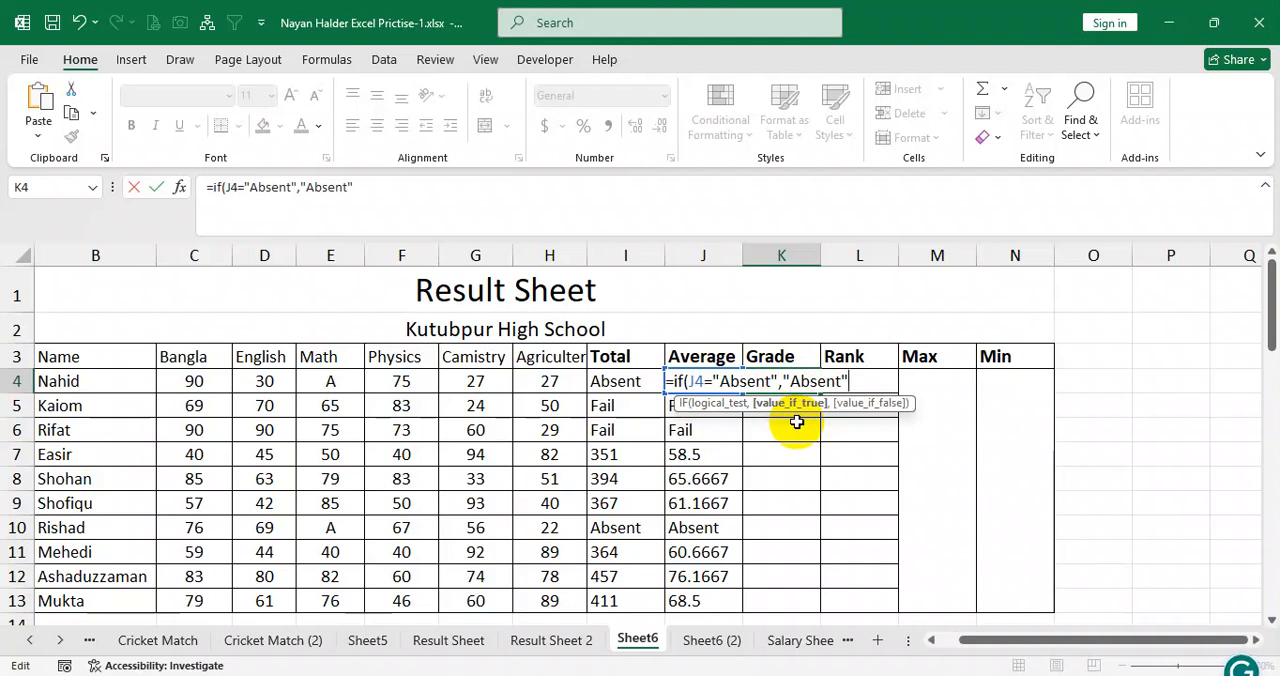
type(",")
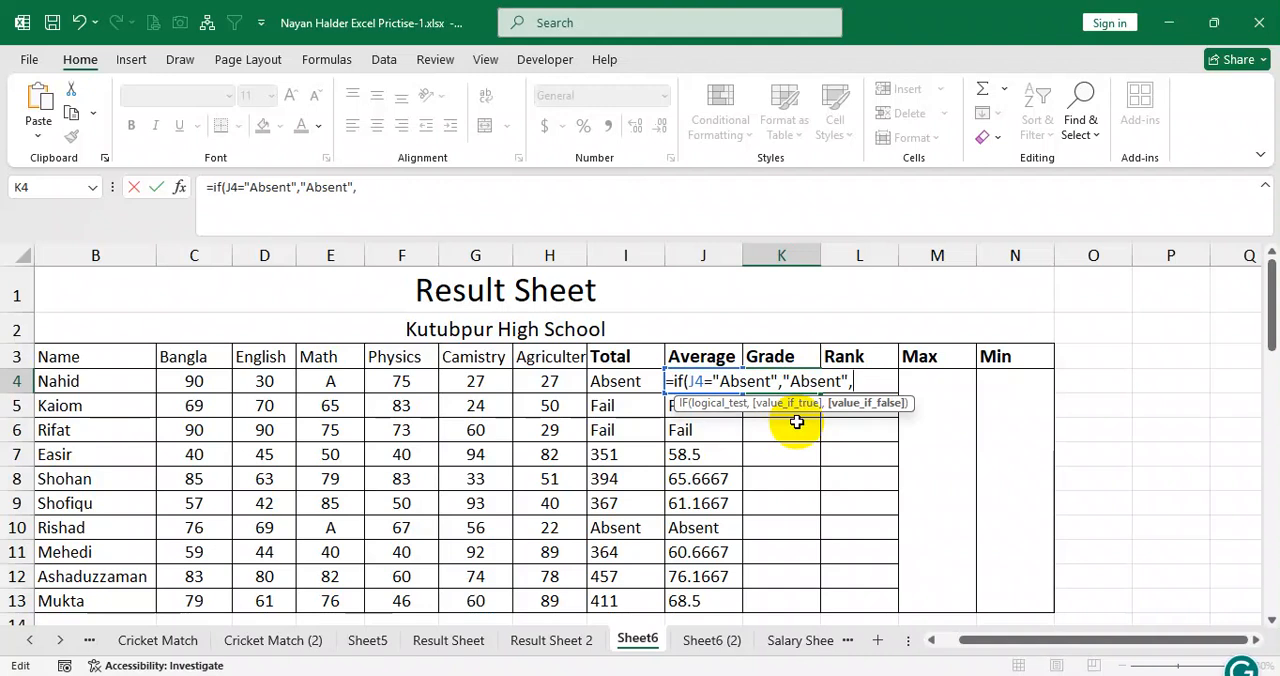
type("if")
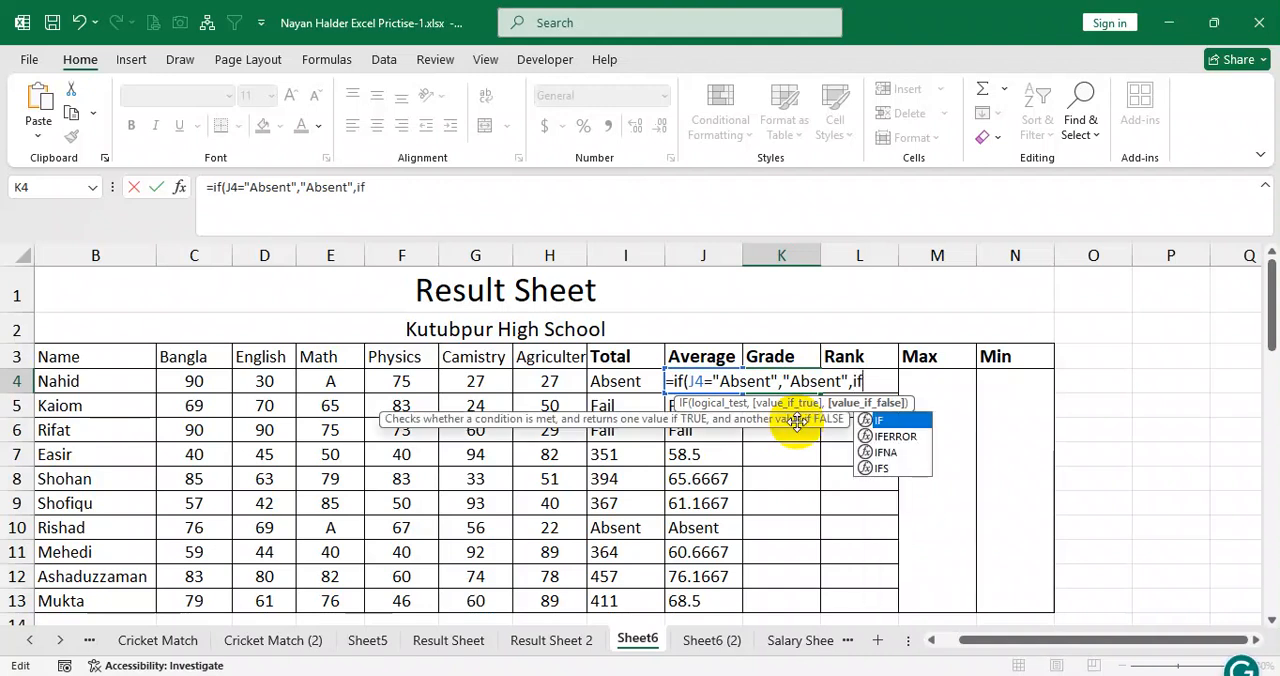
type("(")
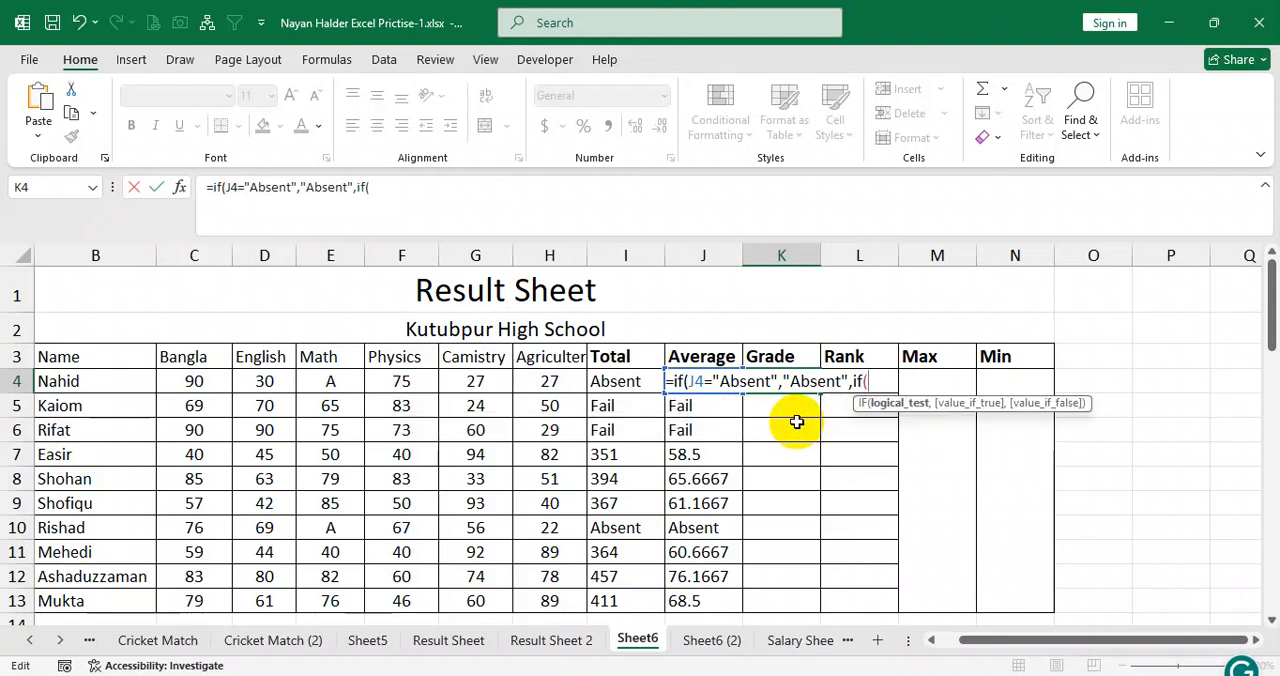
key("ctrl+a")
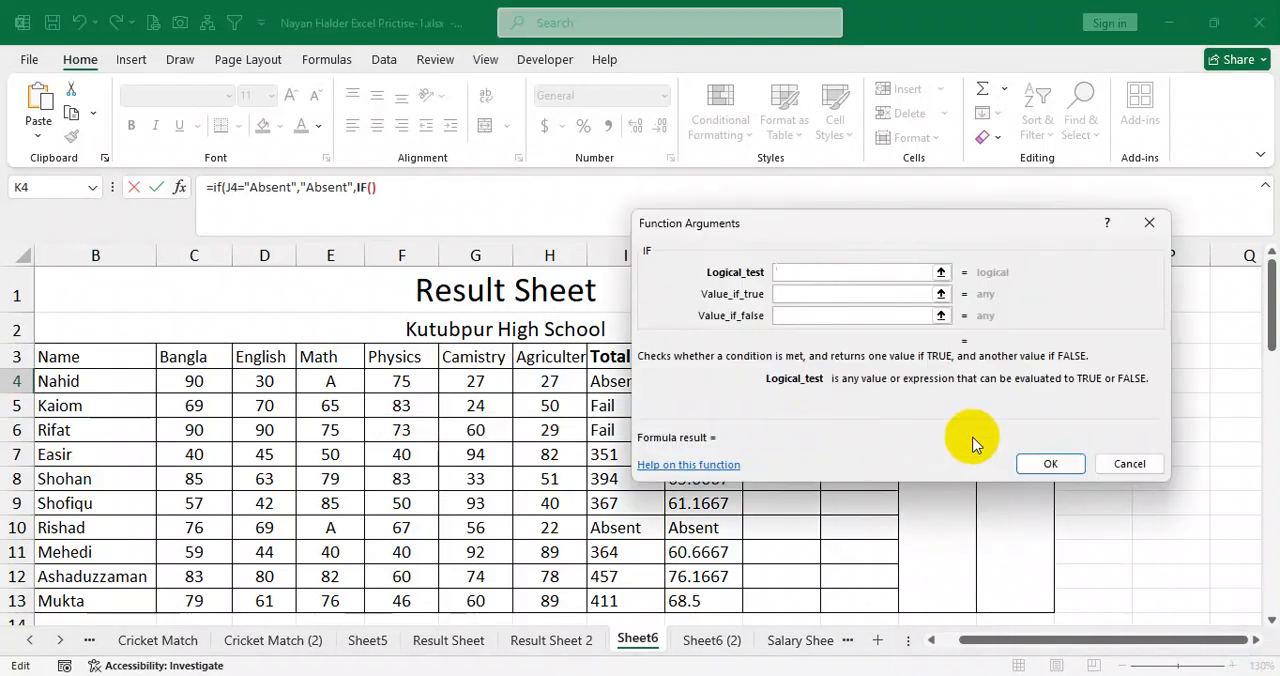
left_click(1103, 466)
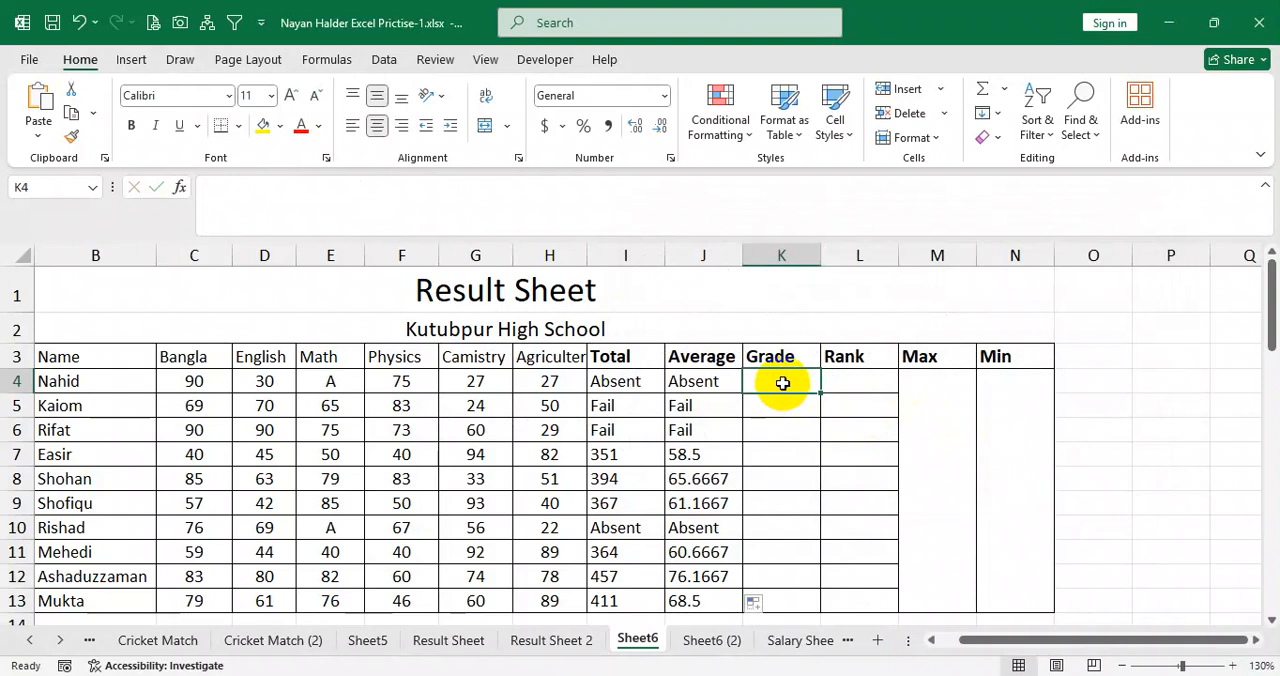
Left-align K4 and begin its Grade formula with =if(J4="Absent","Absent.
left_click(352, 125)
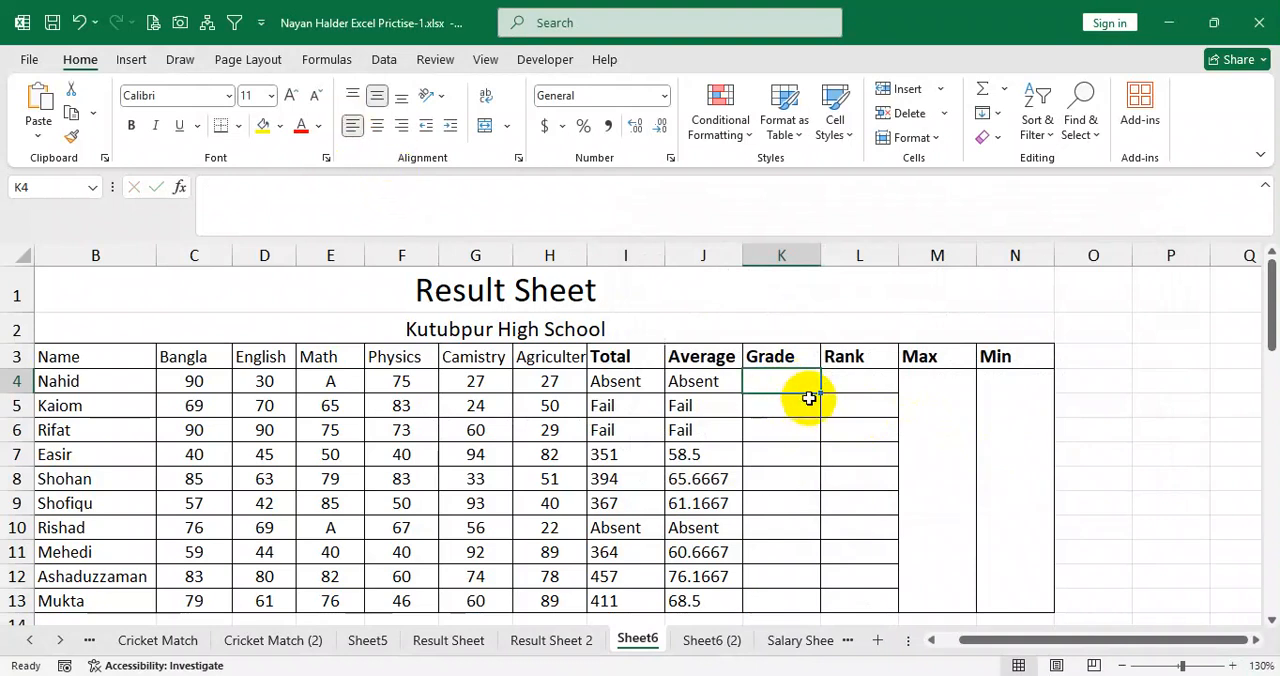
type("=")
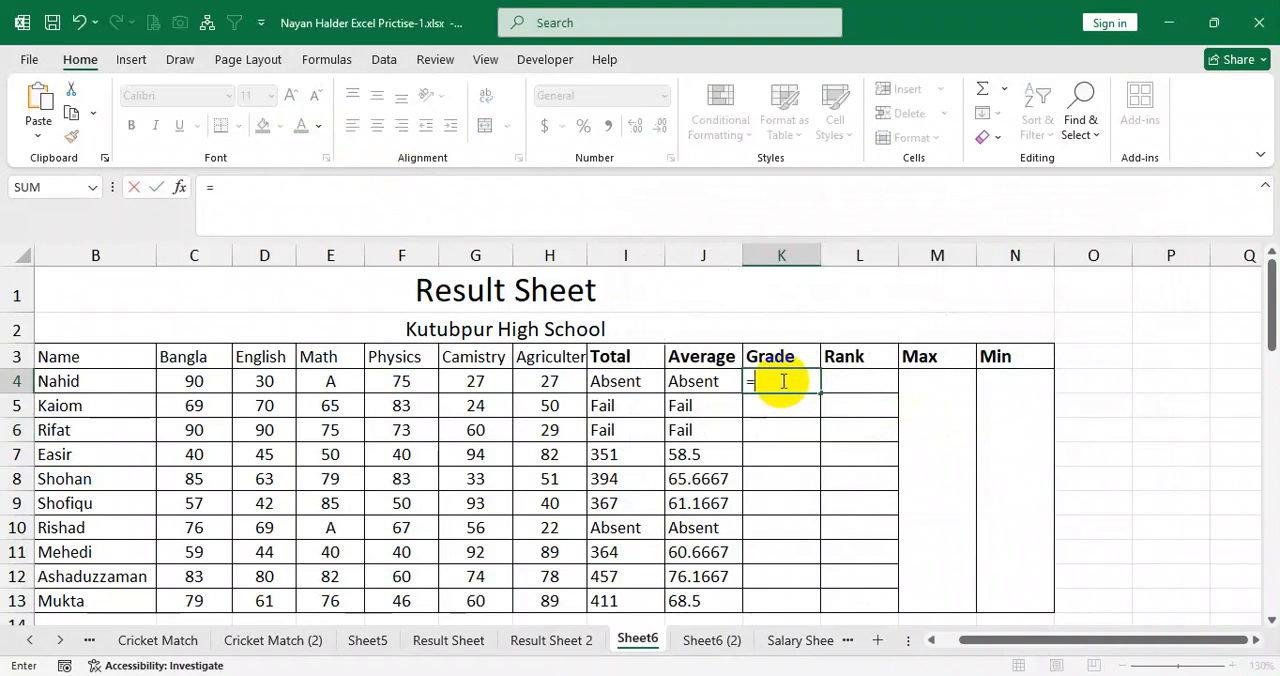
type("if(")
left_click(720, 381)
type("=\"Absent\",\"Absent")
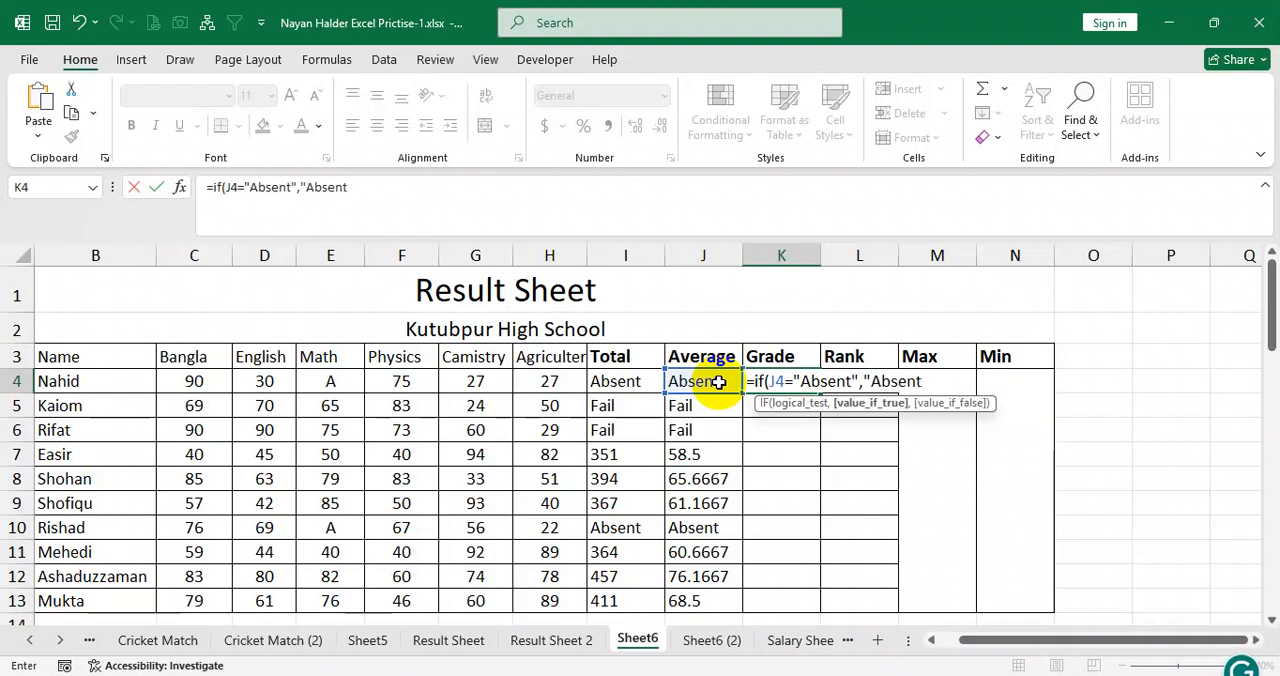
Try to commit the incomplete Grade formula in K4, declining the suggested correction and returning to editing.
key("Return")
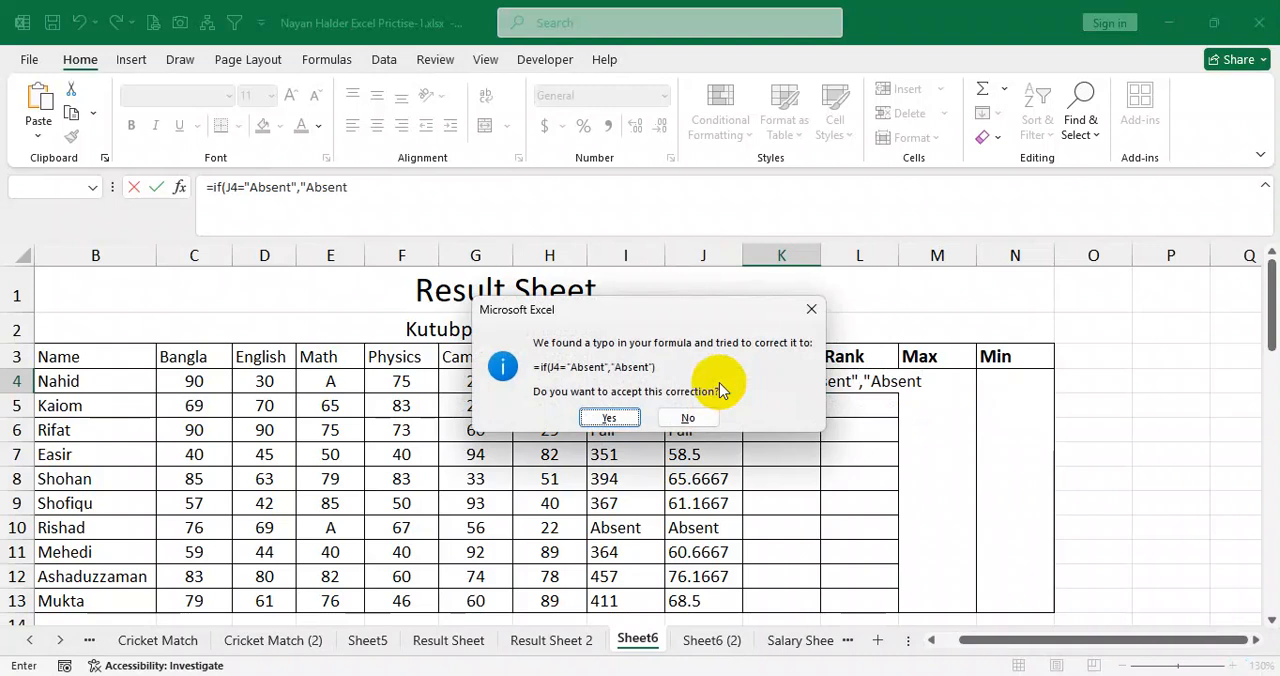
left_click(811, 308)
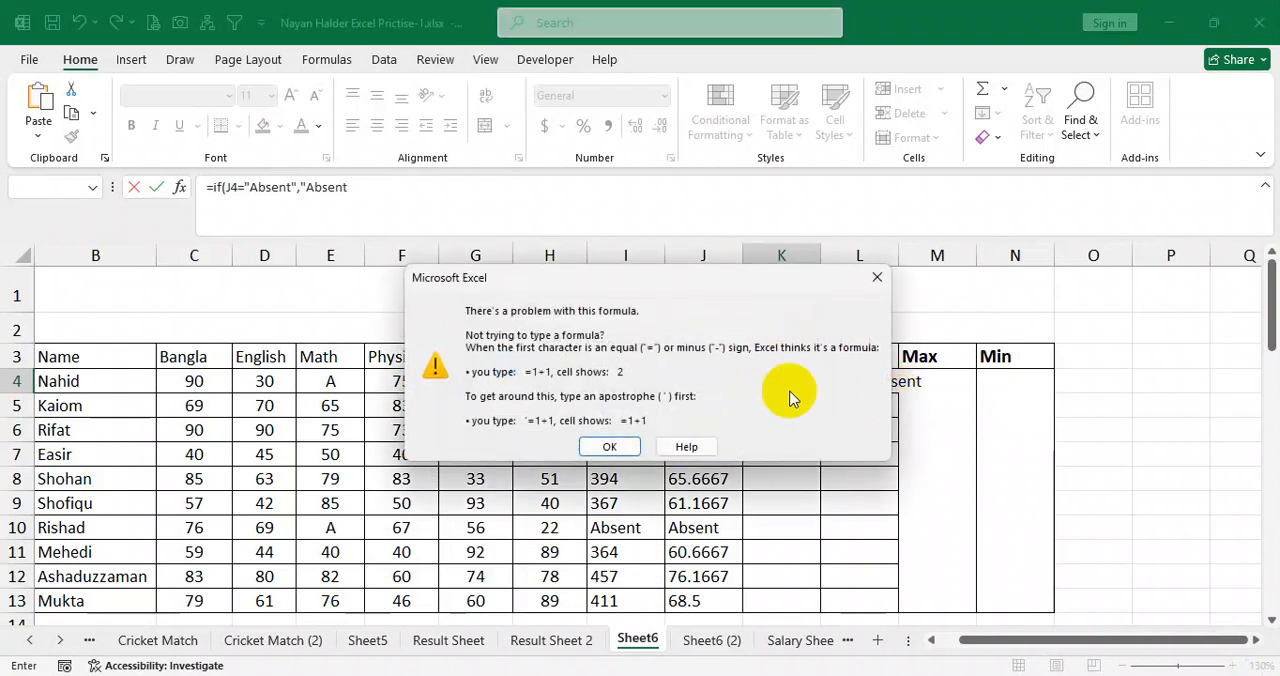
left_click(609, 446)
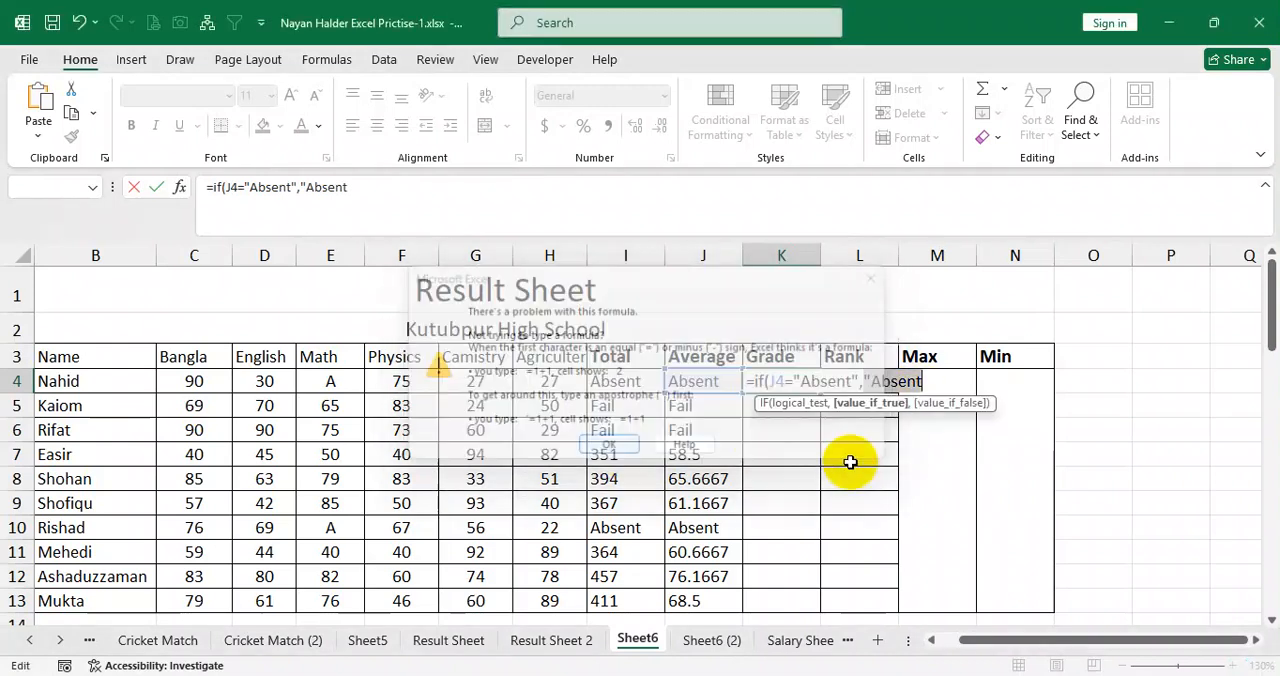
Continue K4's Grade formula by completing the "Absent" result and nesting an IF that returns "Fail" when J4="Fail".
left_click(927, 383)
type("\",")
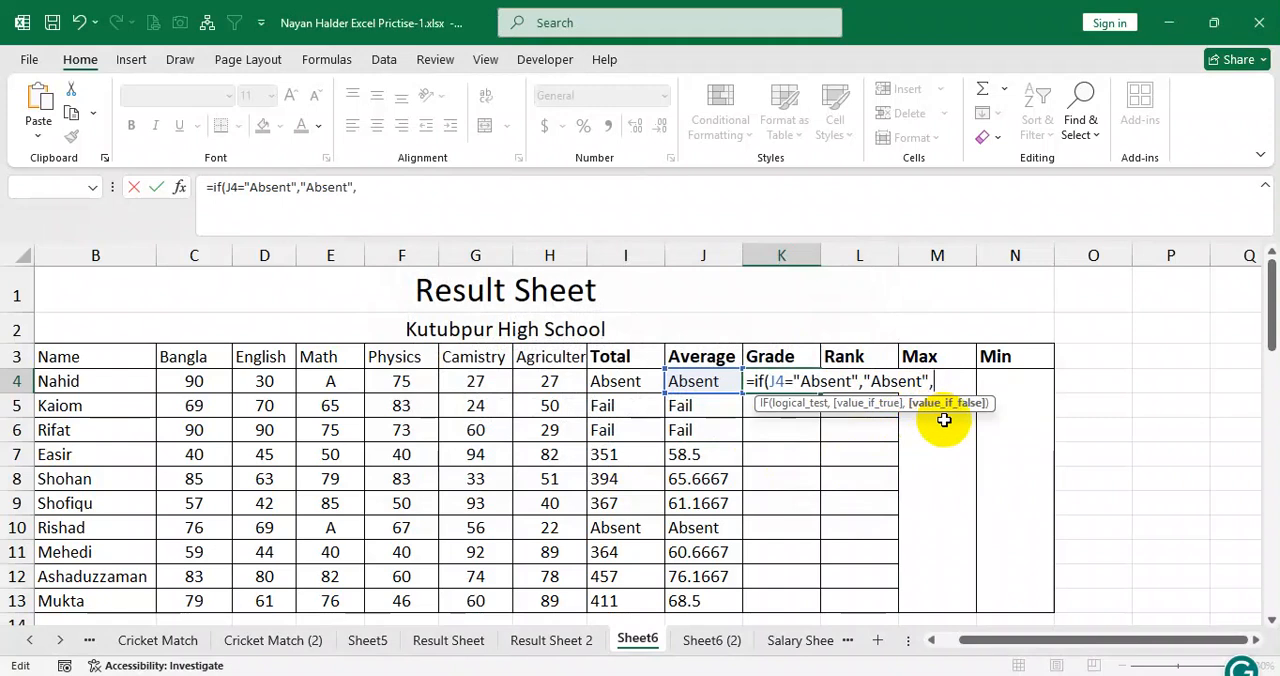
type("if(")
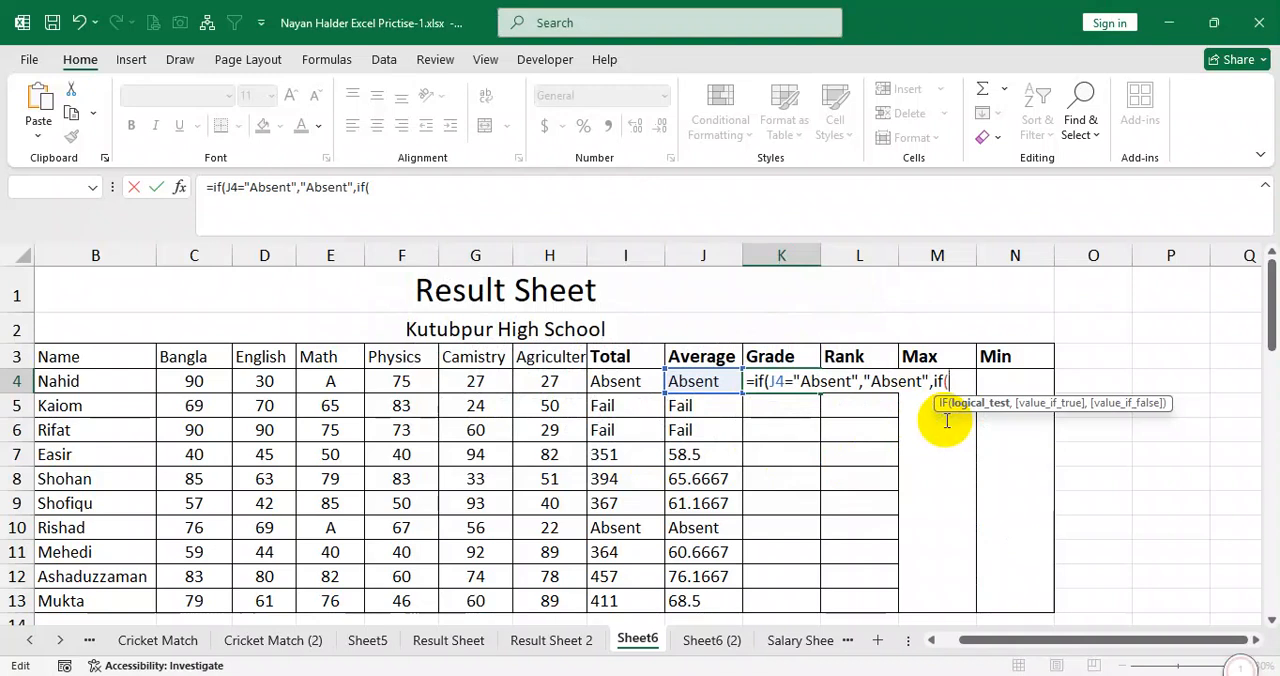
left_click(700, 381)
type("=\"Fail\",\"Fail\",")
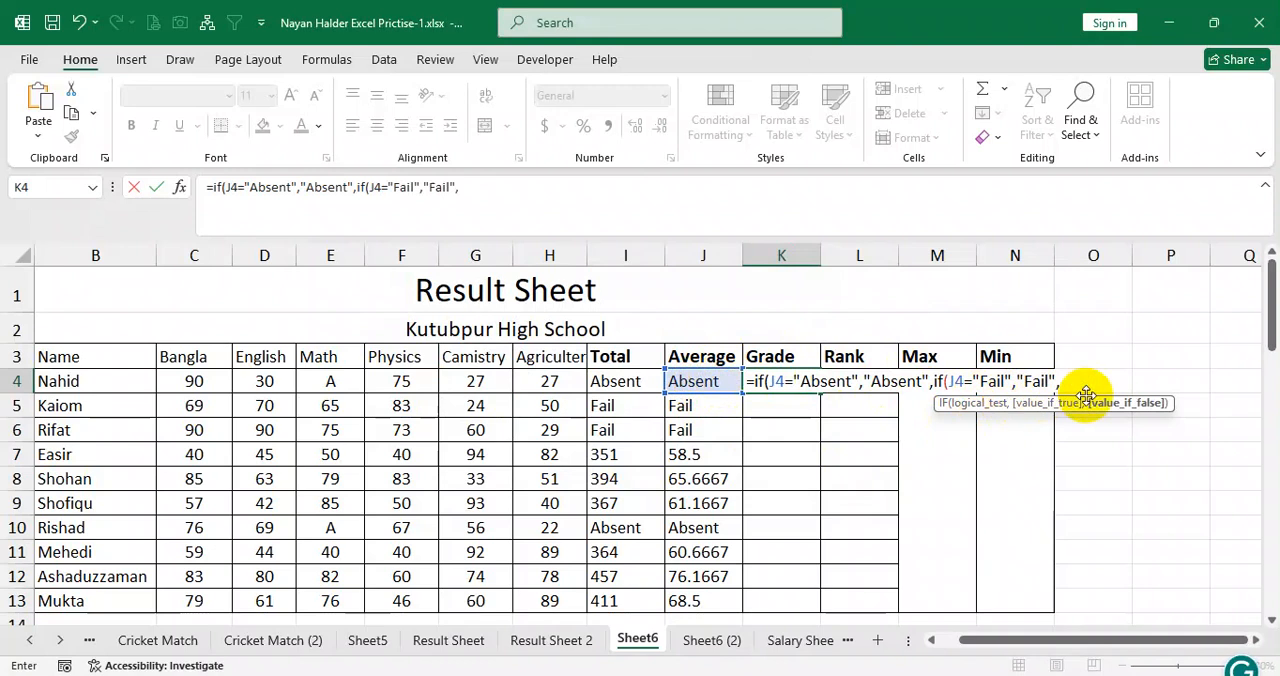
type("if(")
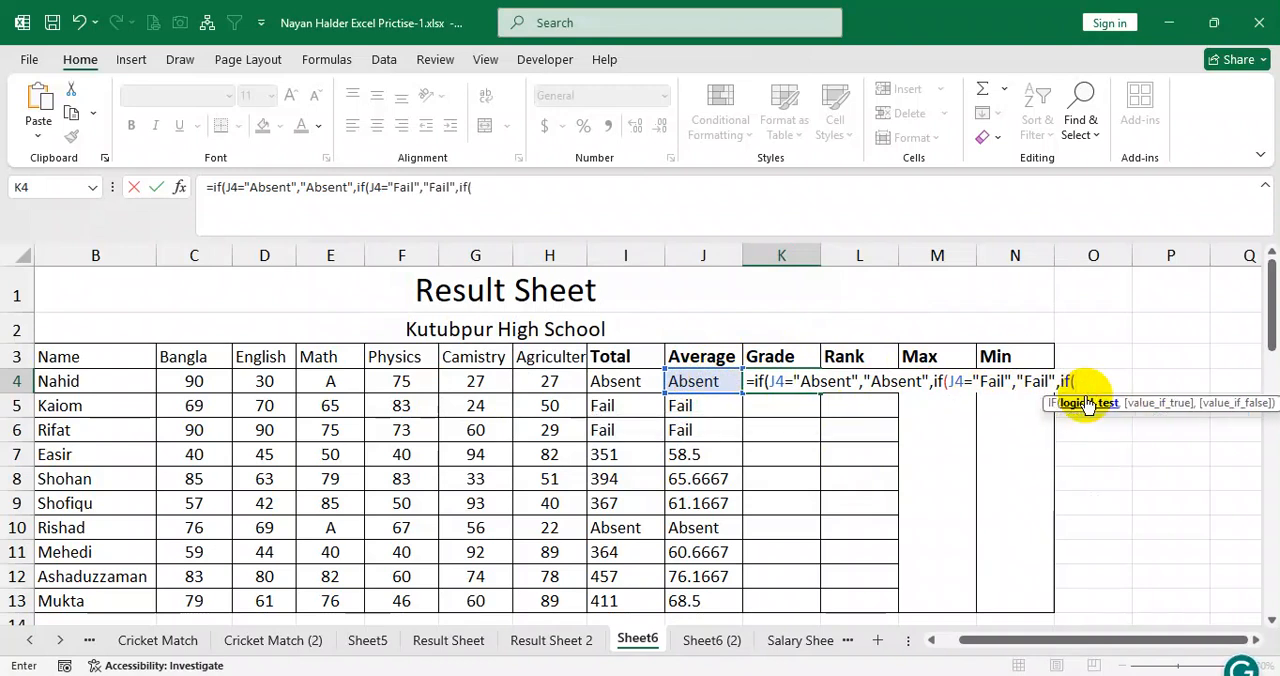
Nest an IF in K4's Grade formula that returns "A+" when J4>=80.
left_click(712, 381)
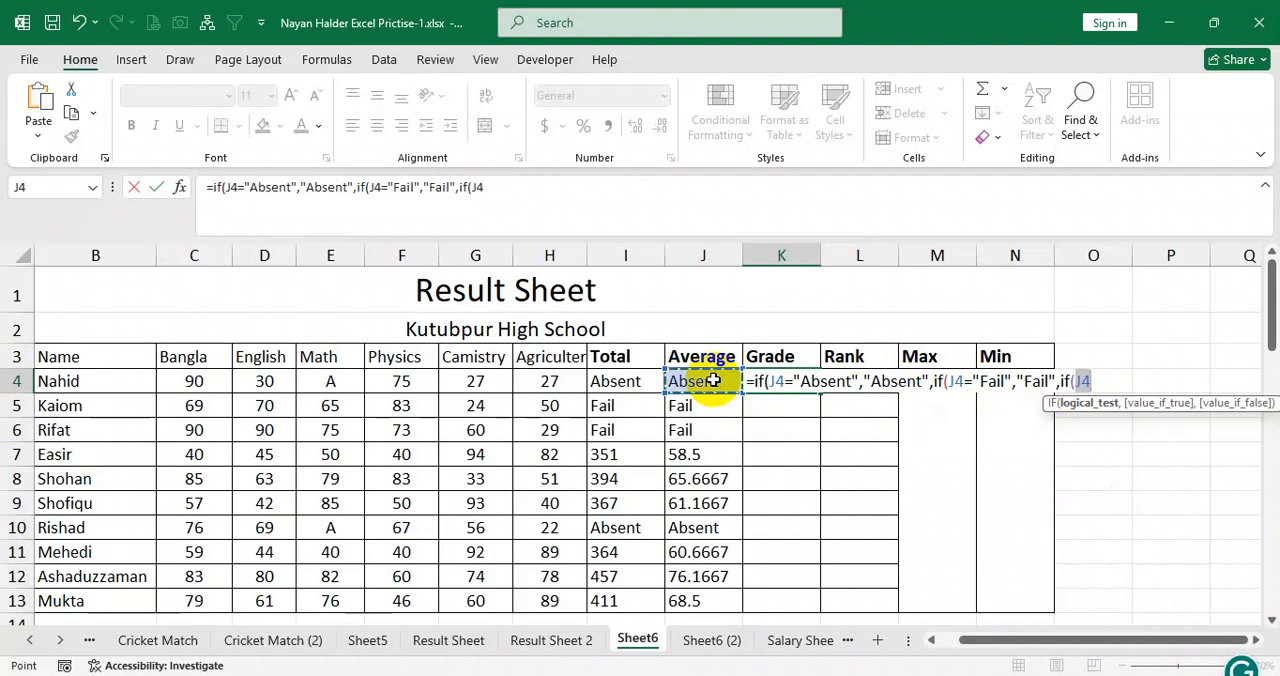
type(">=80,")
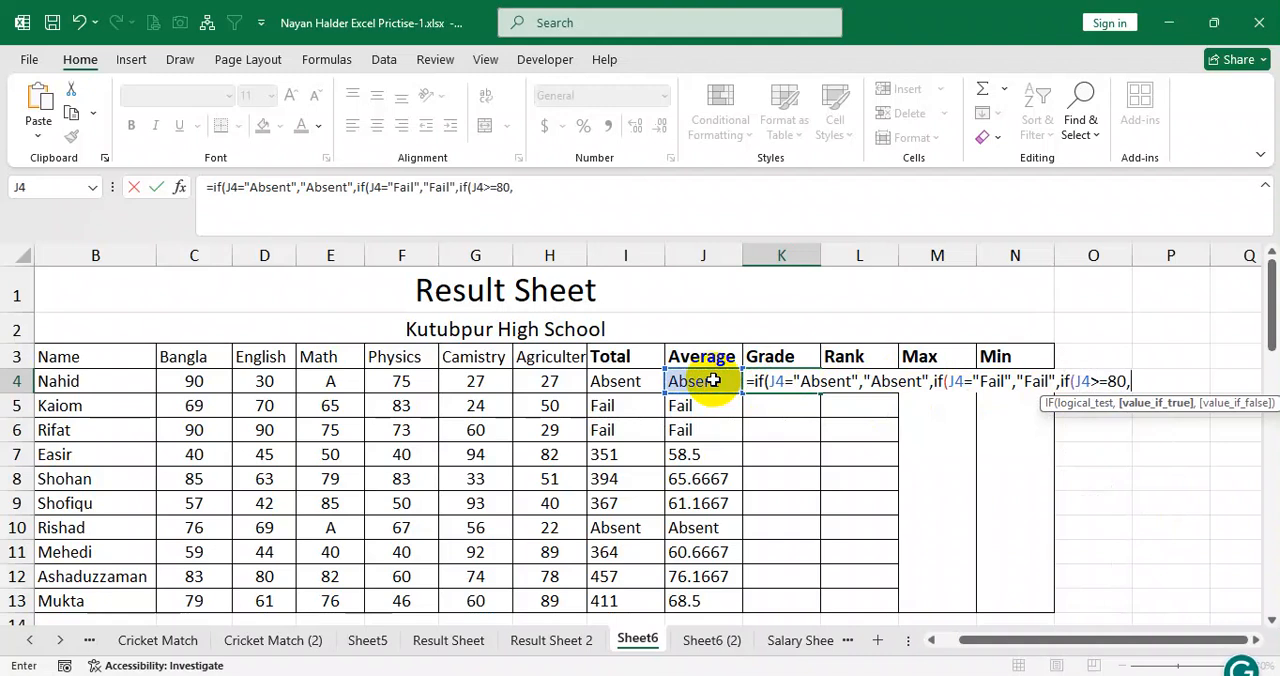
type("\"A")
type("+\",")
type("if(")
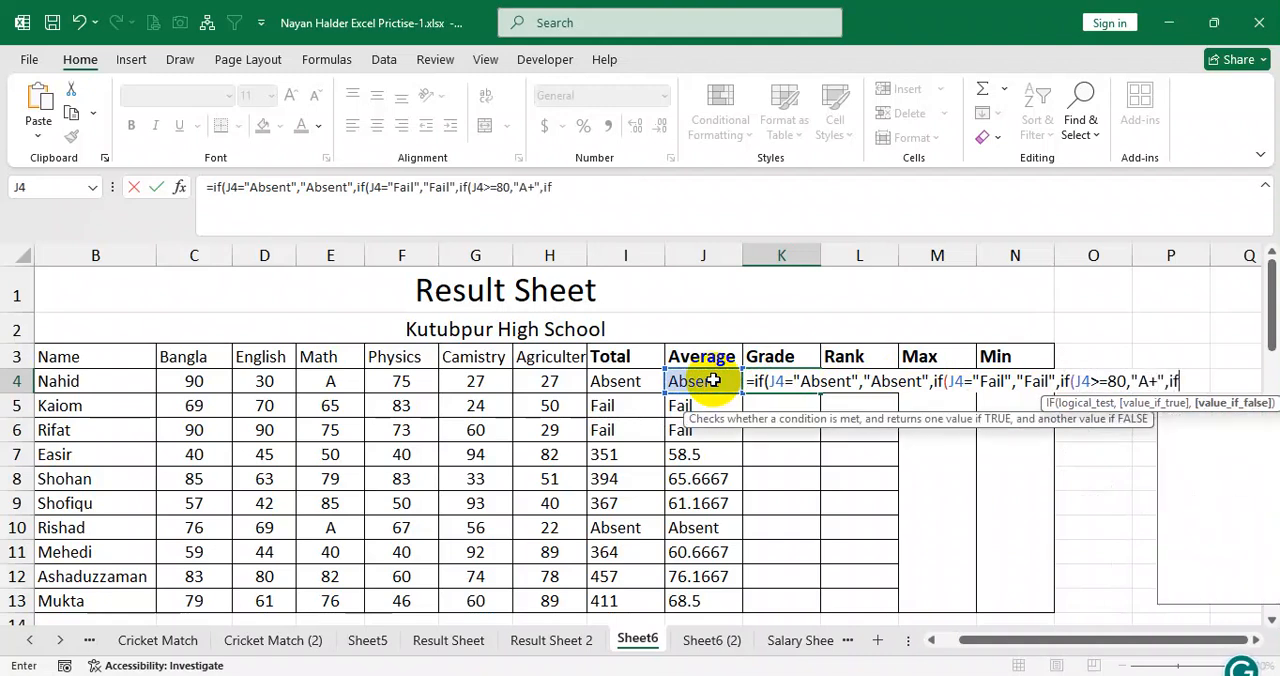
Nest an IF in K4's Grade formula that returns "B+" when J4>=60.
left_click(713, 380)
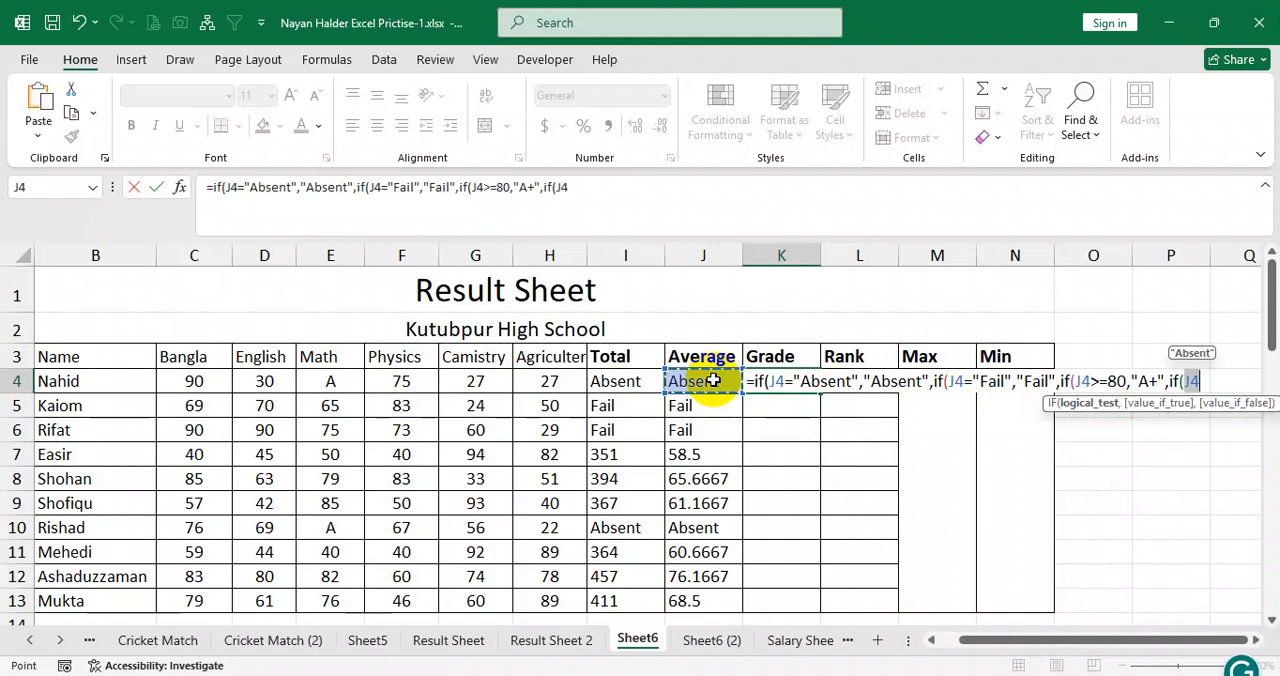
type(">")
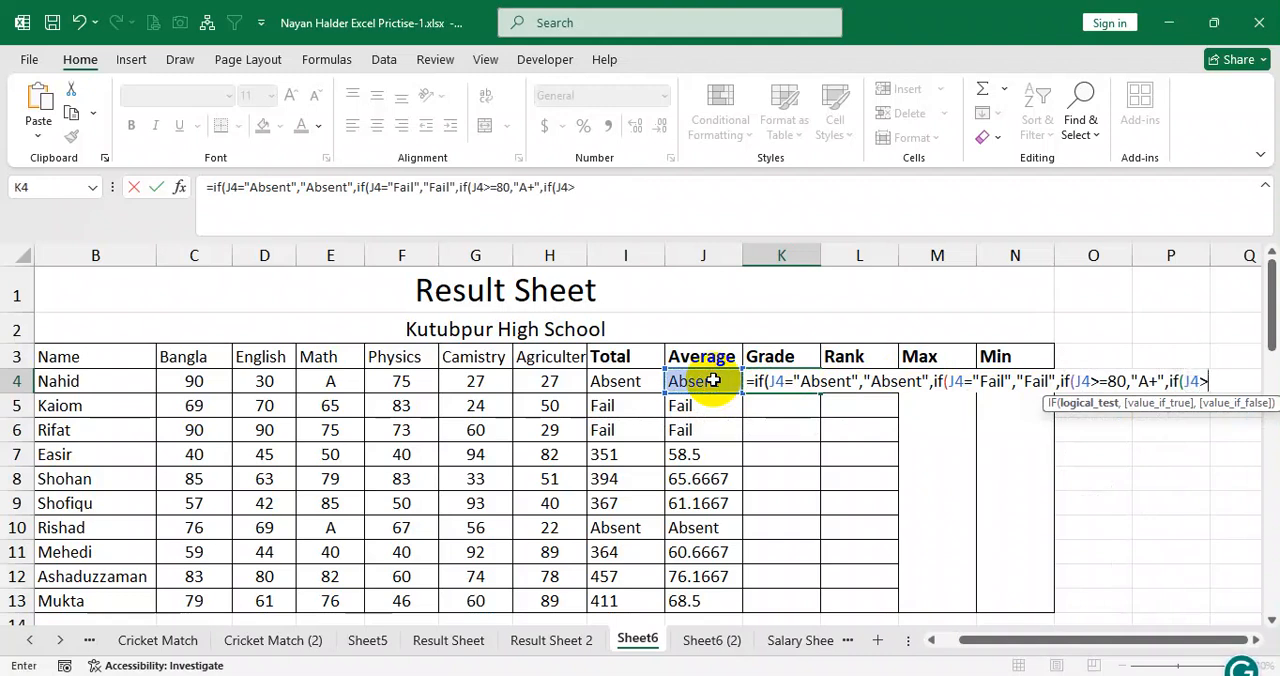
type("=60")
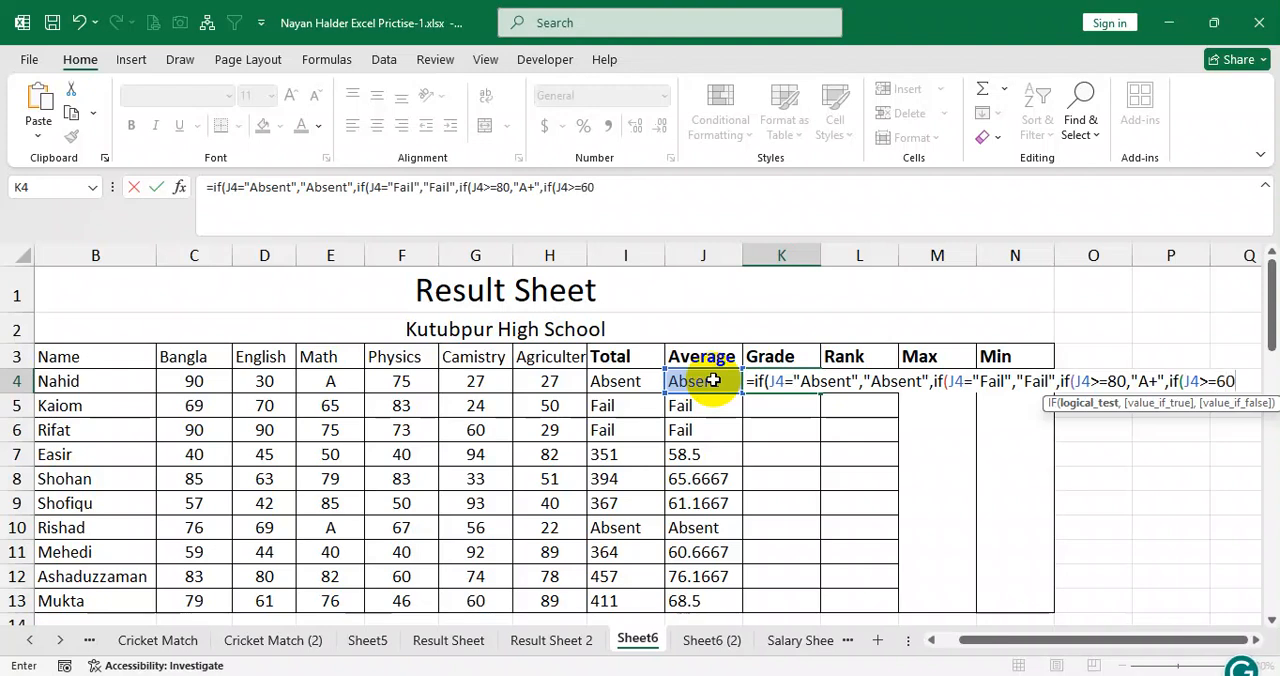
type(",\"B+")
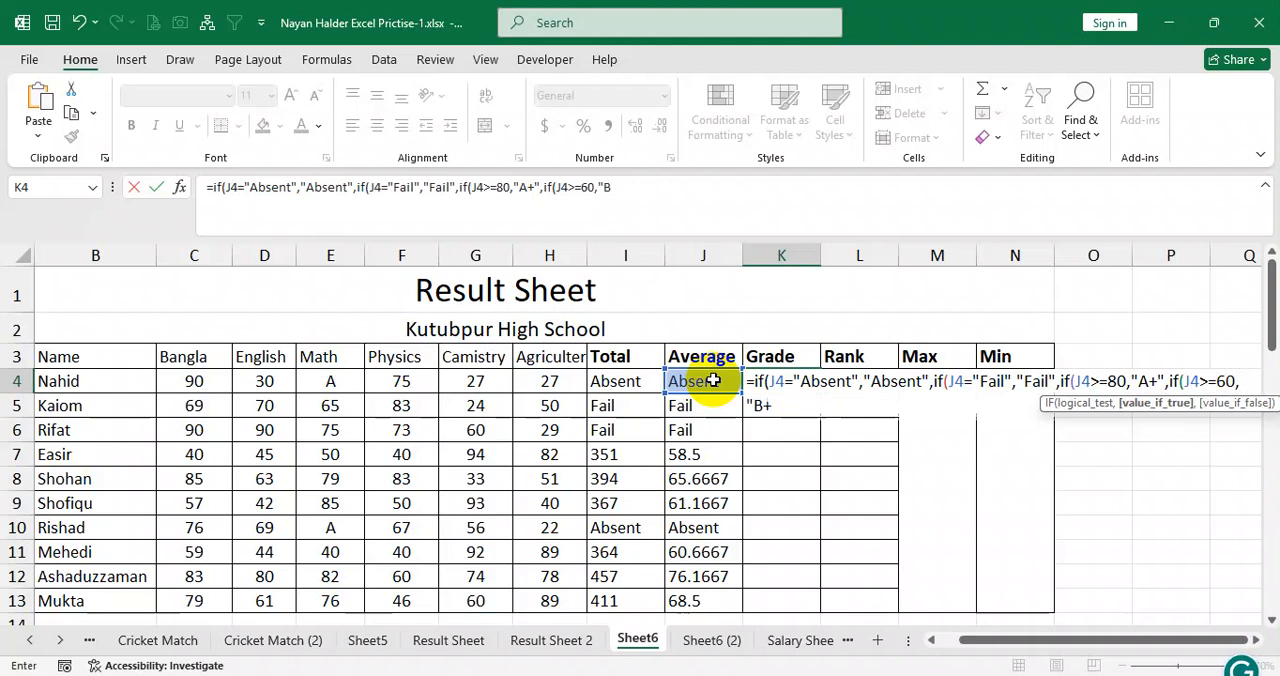
type("\",")
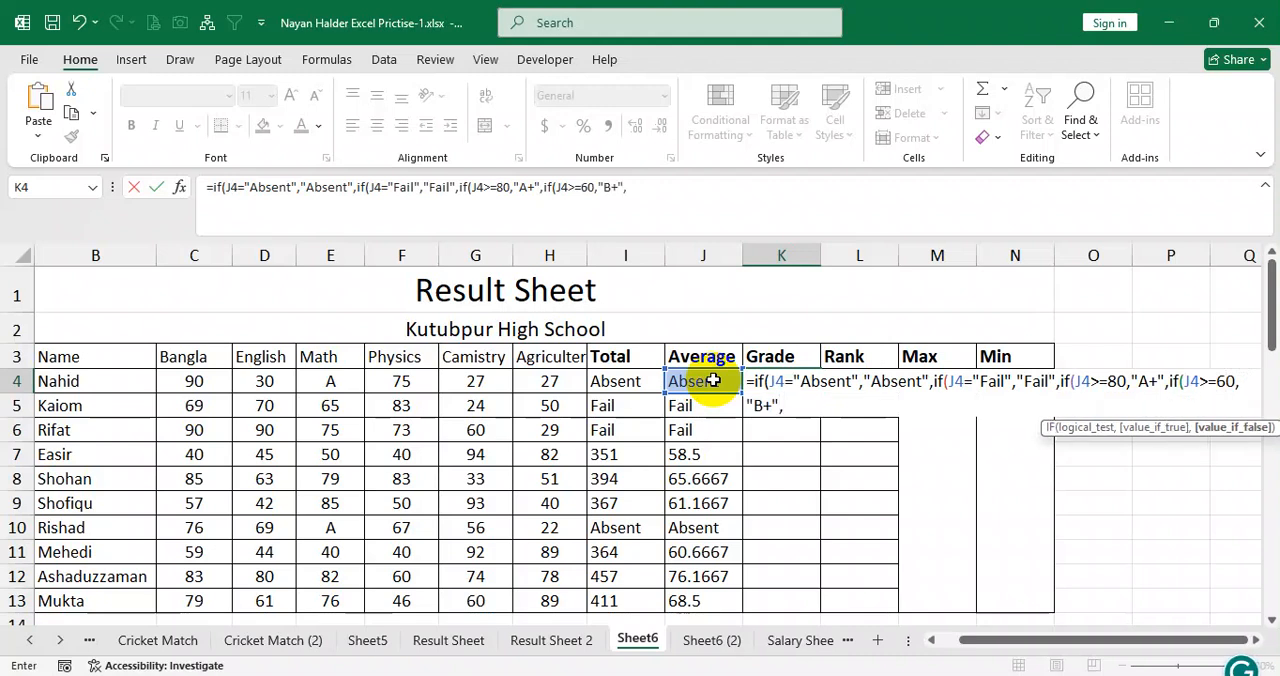
type("if(")
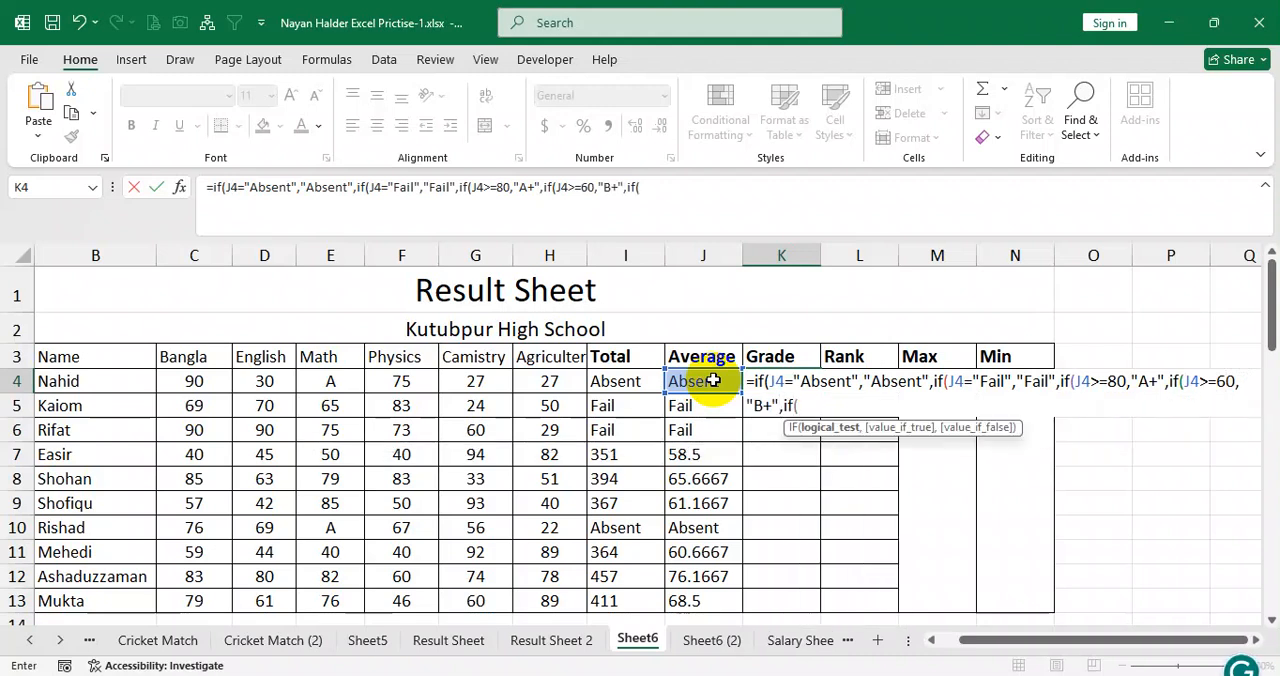
Finish K4's Grade formula with an IF returning "C+" when J4>=40 and 0 otherwise, close all parentheses and commit it.
left_click(712, 380)
type(">=40")
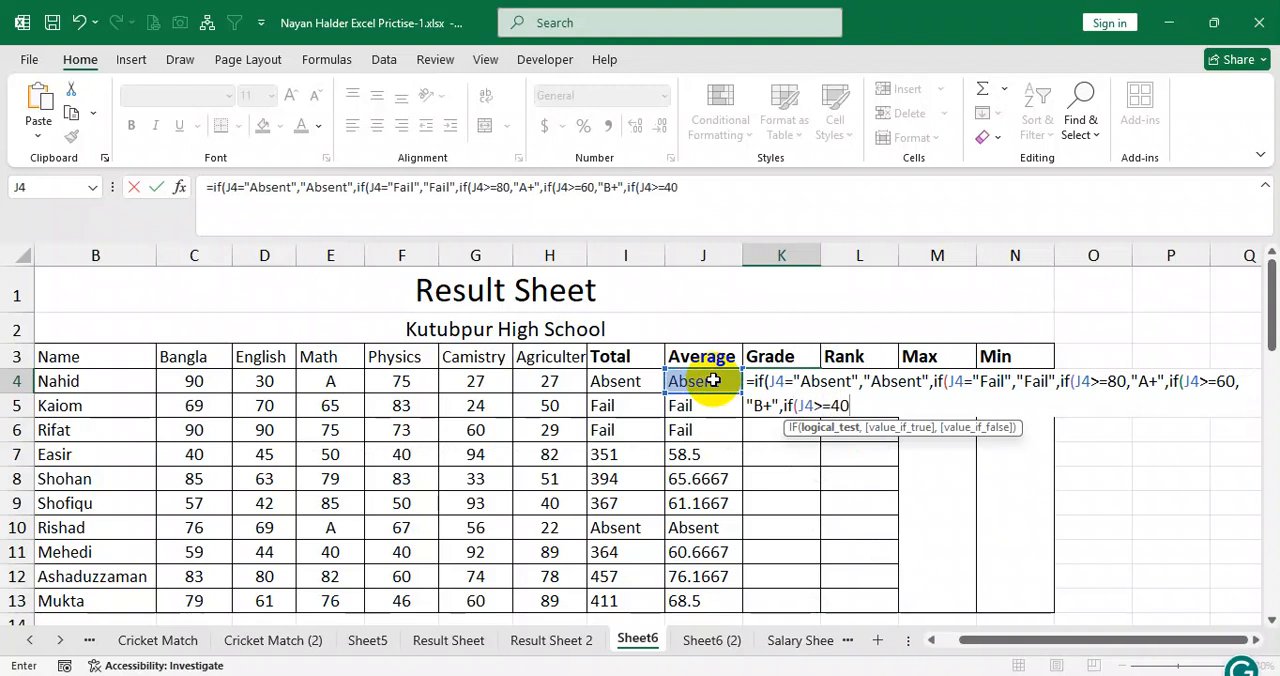
type(",\"C+\",")
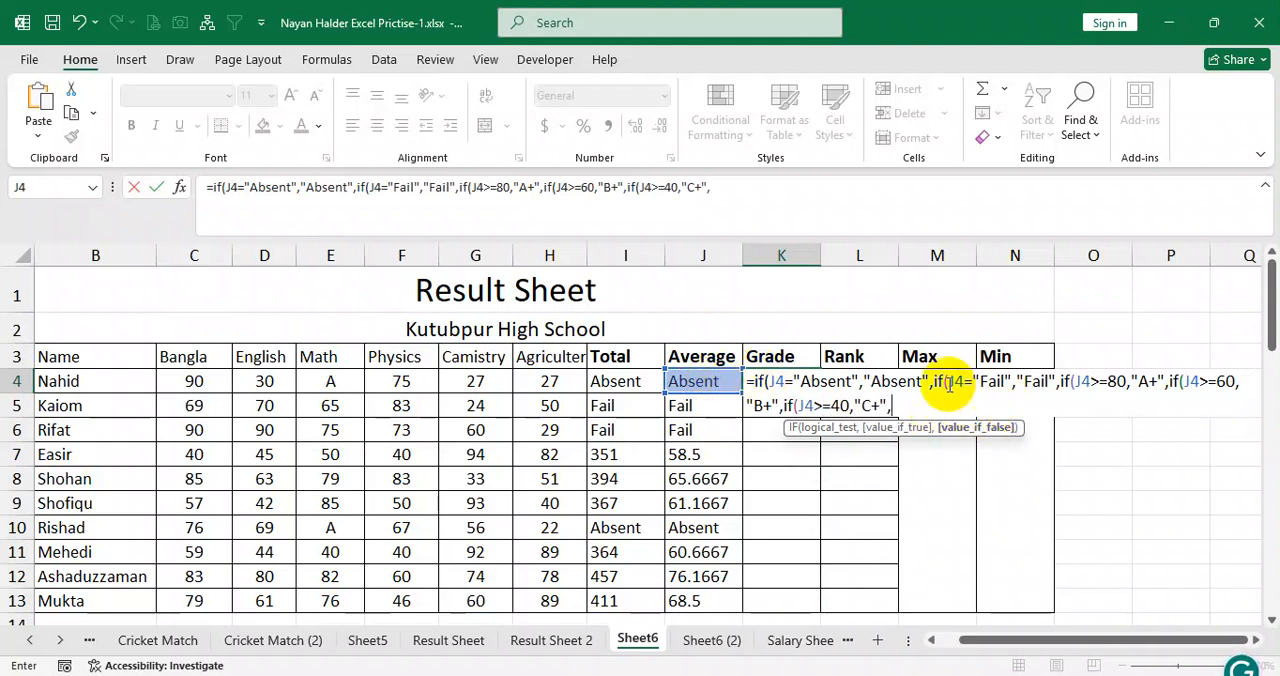
type("0")
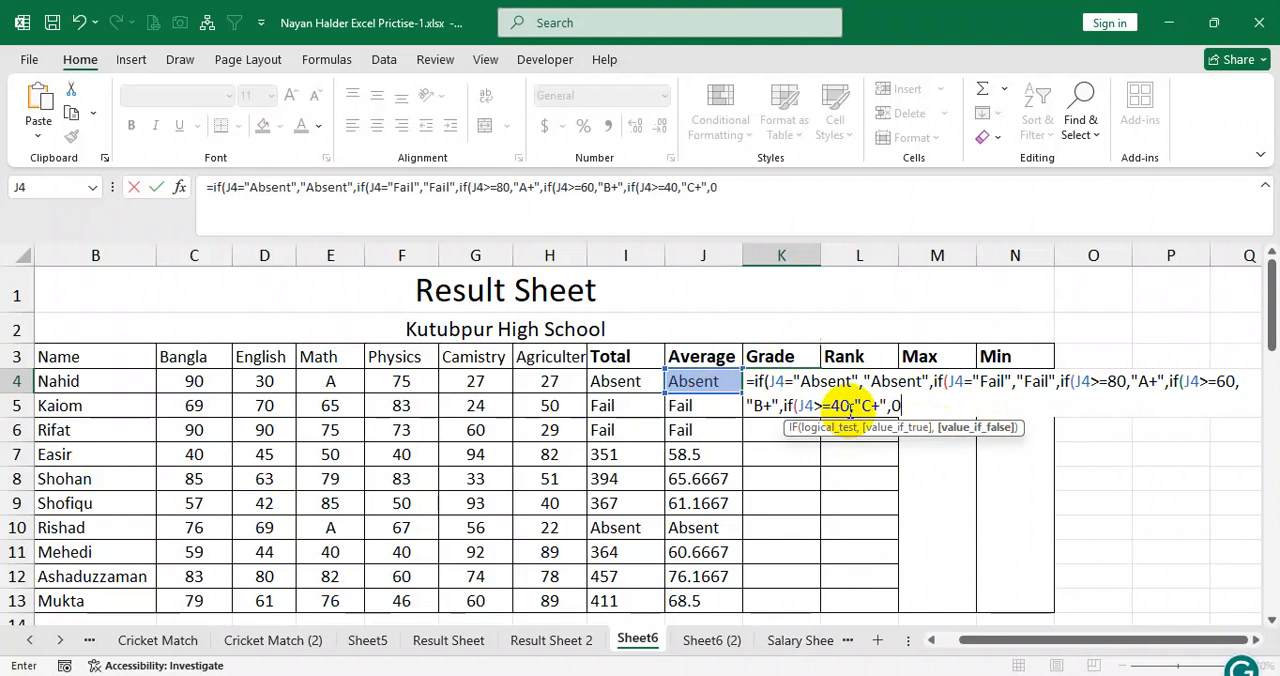
type("))))")
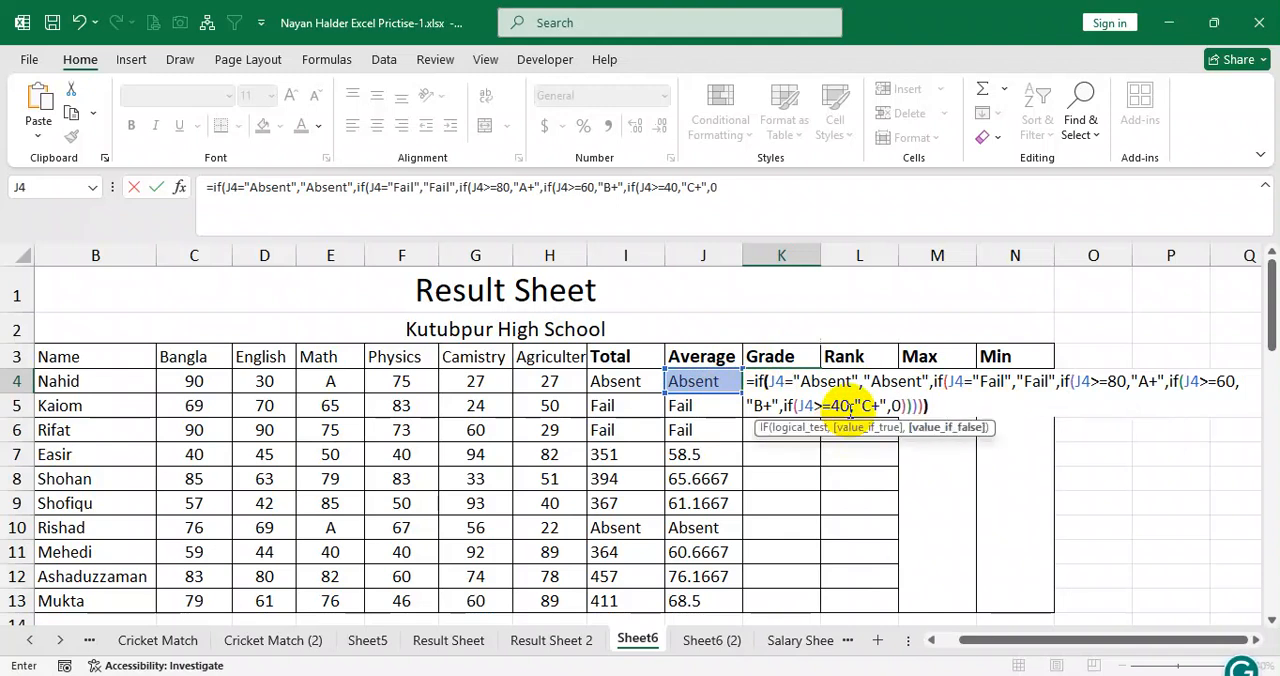
key("Return")
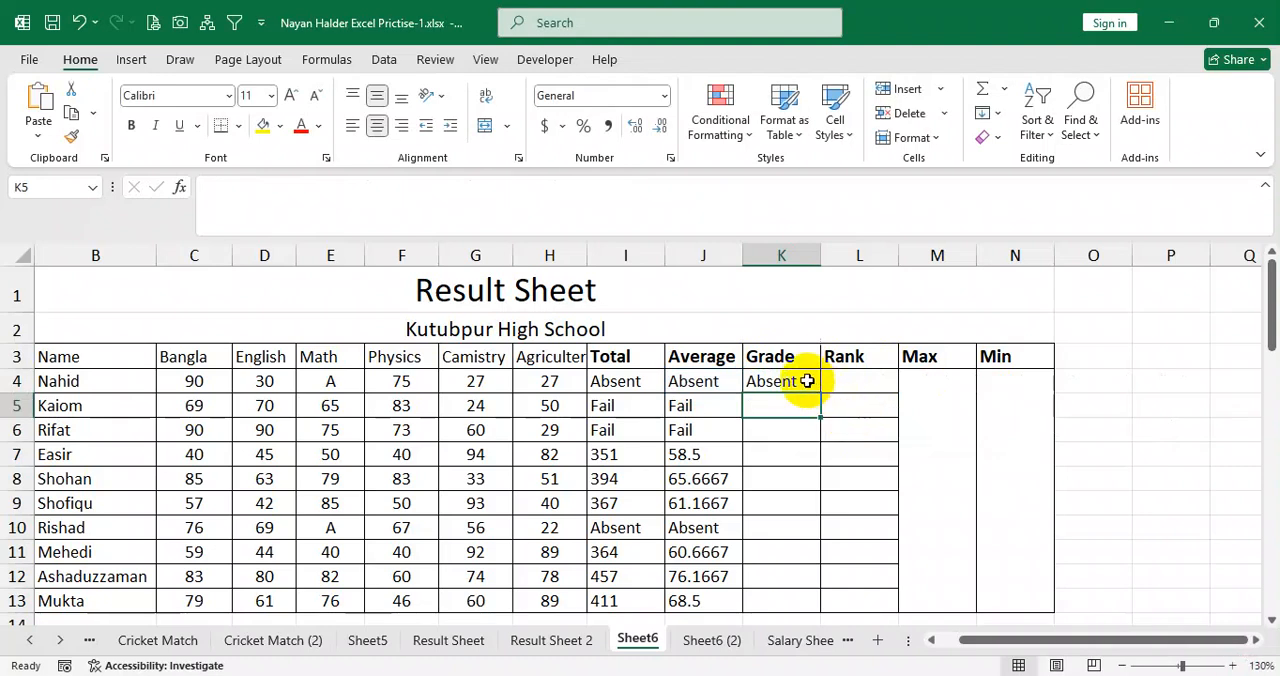
Fill the Grade formula from K4 down to K13 and centre the filled cells.
left_click(810, 382)
double_click(821, 397)
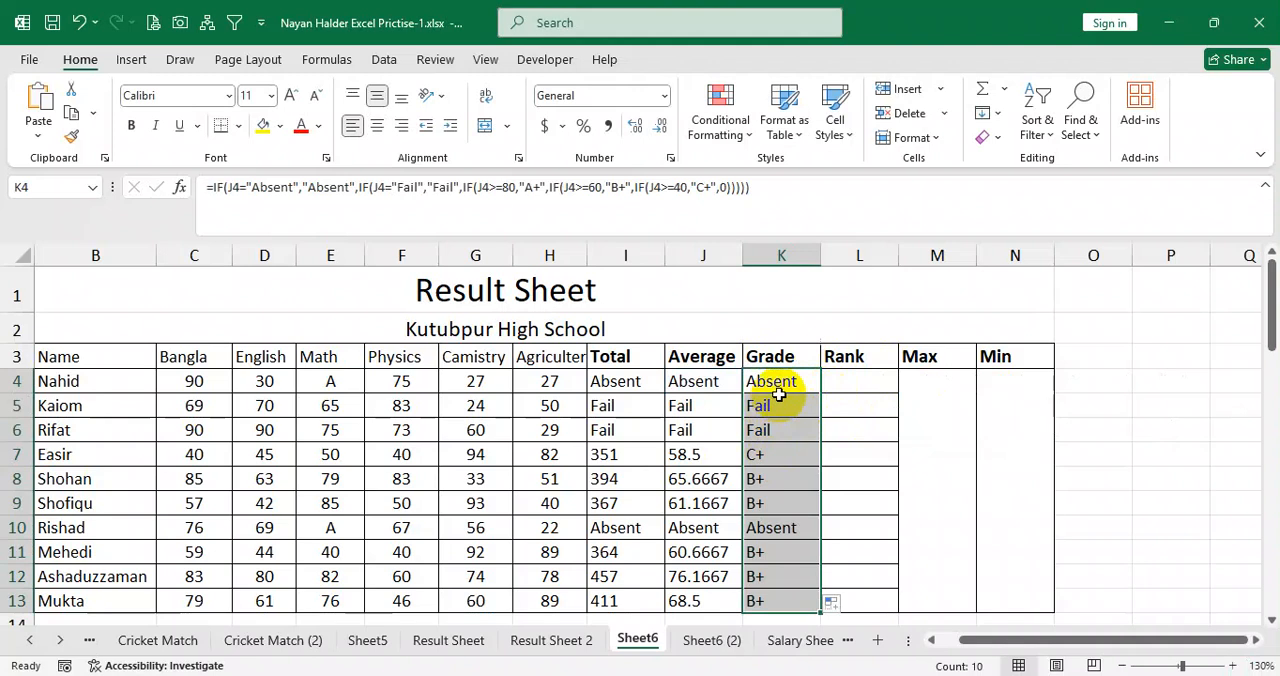
left_click(376, 125)
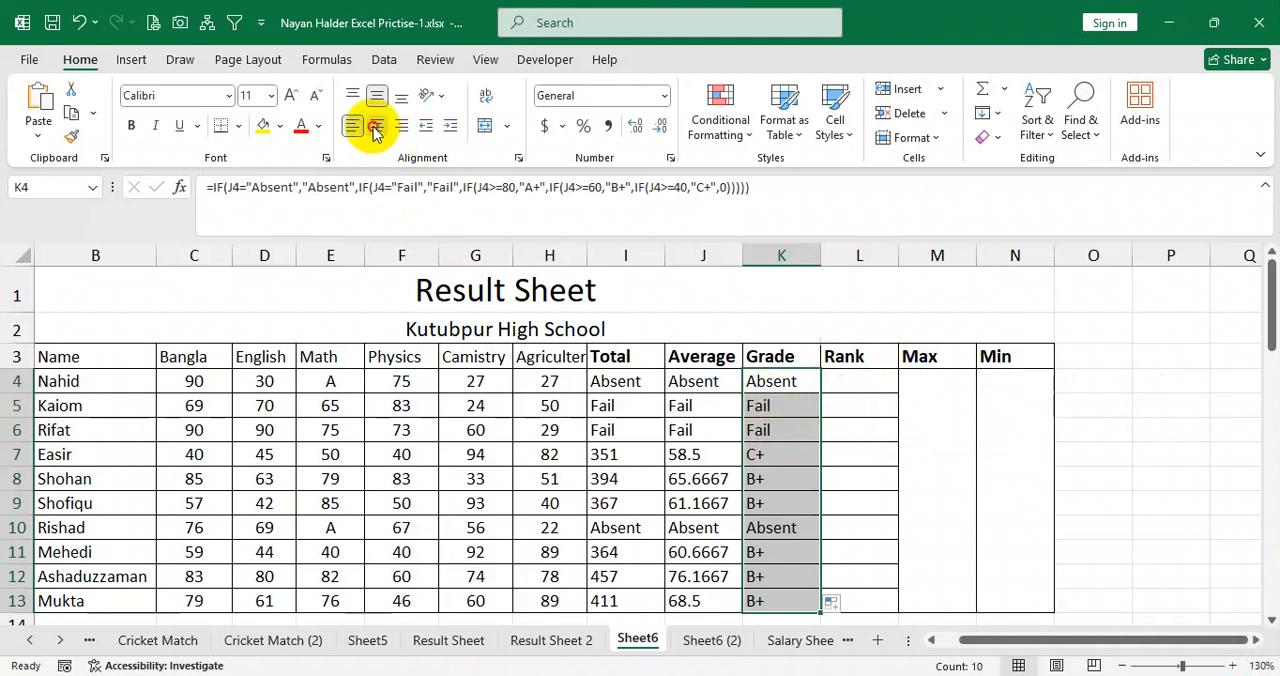
Examine the grades in K4:K13 against the averages, particularly rows 7, 11, 12 and 13.
left_click(787, 384)
left_click_drag(787, 384, 790, 430)
left_click_drag(789, 381, 793, 515)
left_click(785, 457)
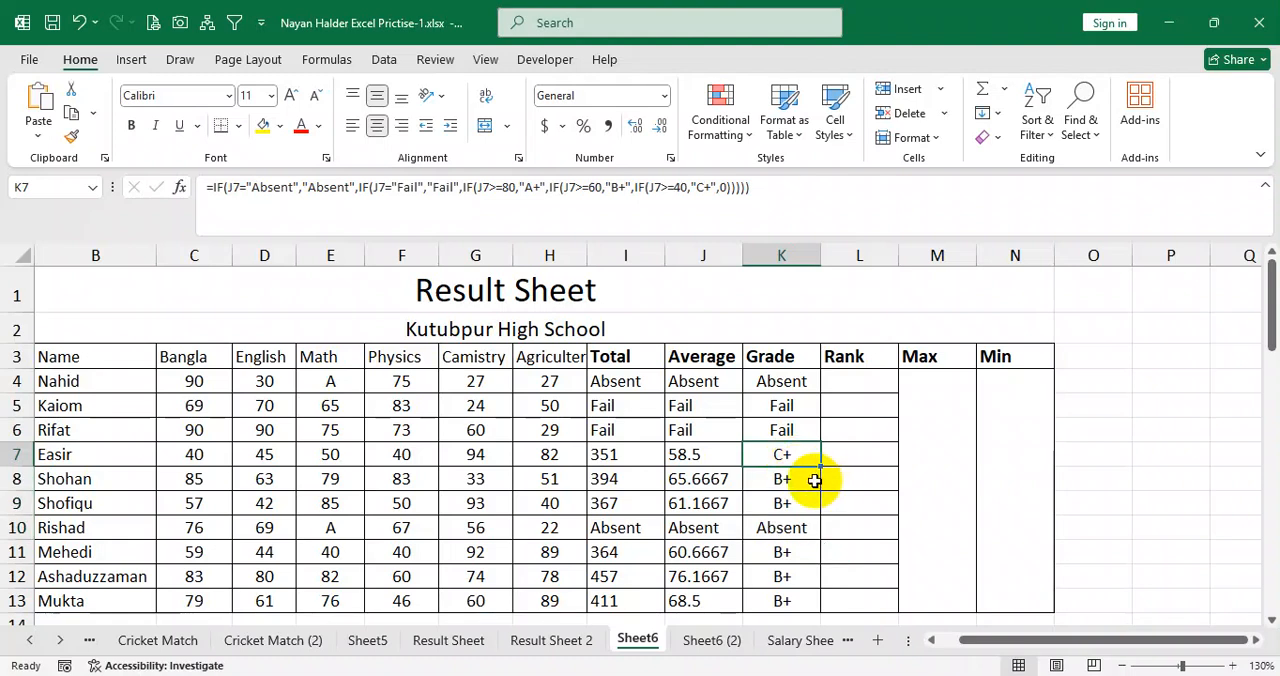
left_click_drag(718, 562, 790, 594)
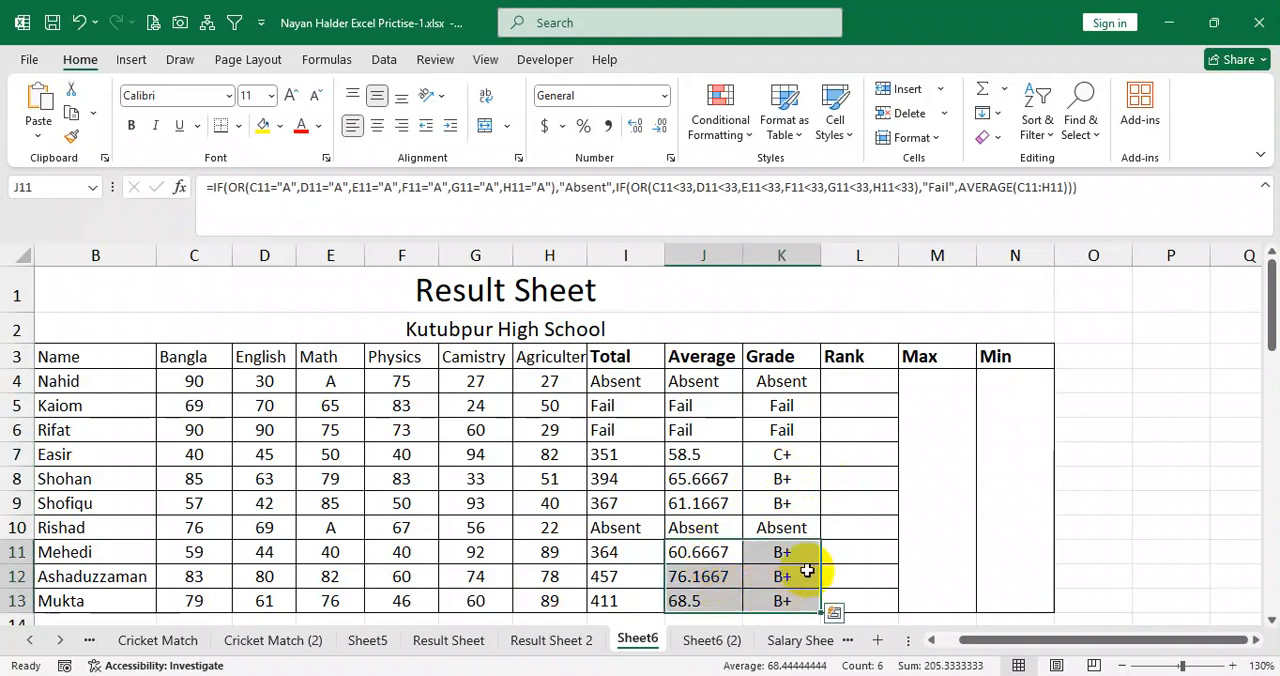
left_click(727, 581)
left_click_drag(777, 571, 700, 577)
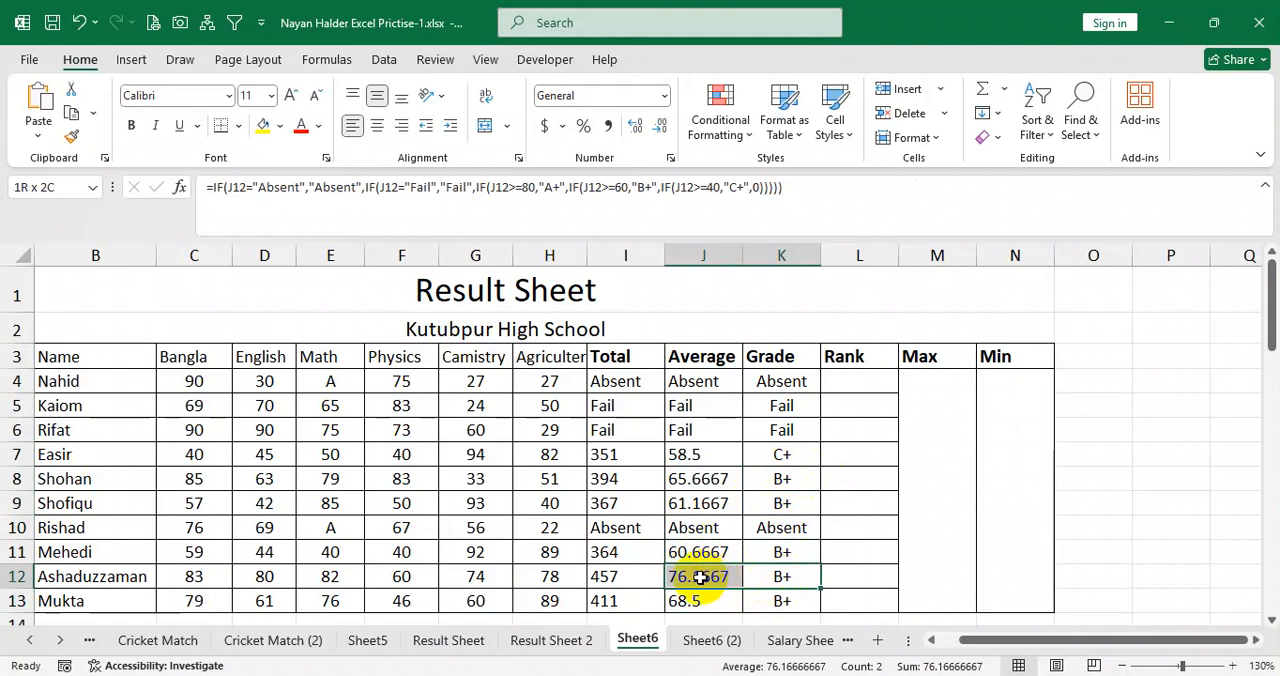
Change the Physics mark in F12 to 90 and check the recalculated grade in K12 and the rest of the Grade column.
left_click(408, 577)
type("90")
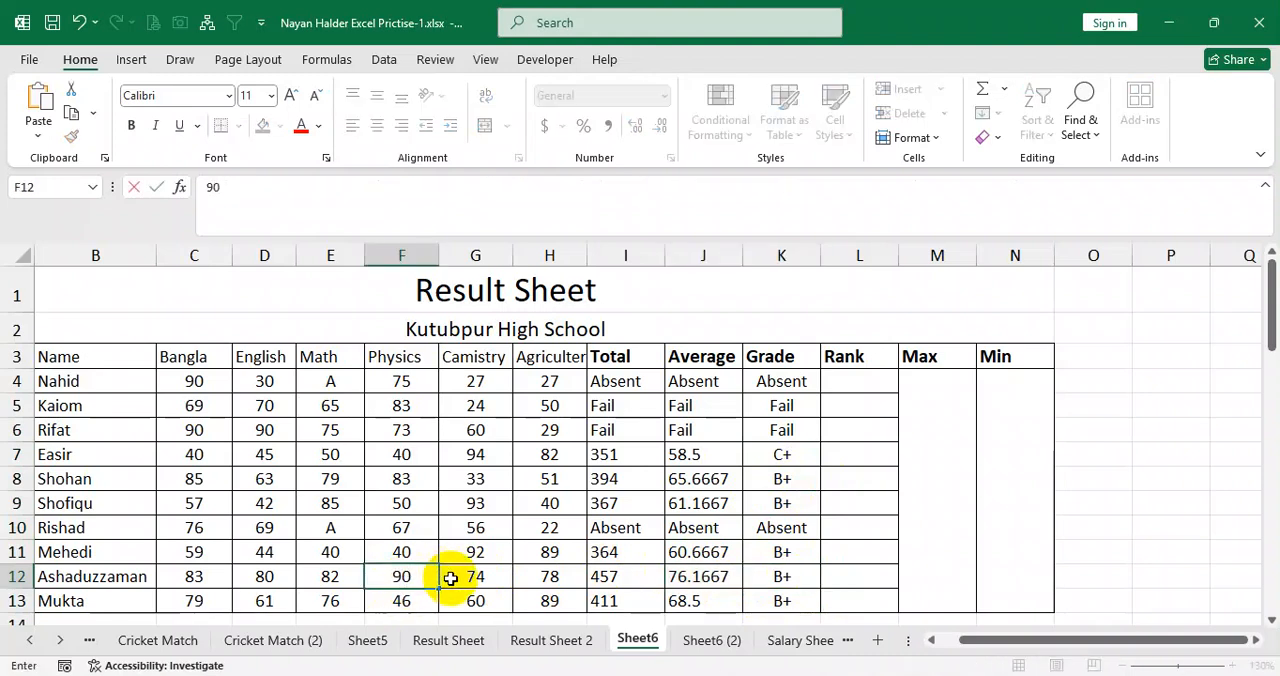
left_click(494, 576)
left_click(781, 577)
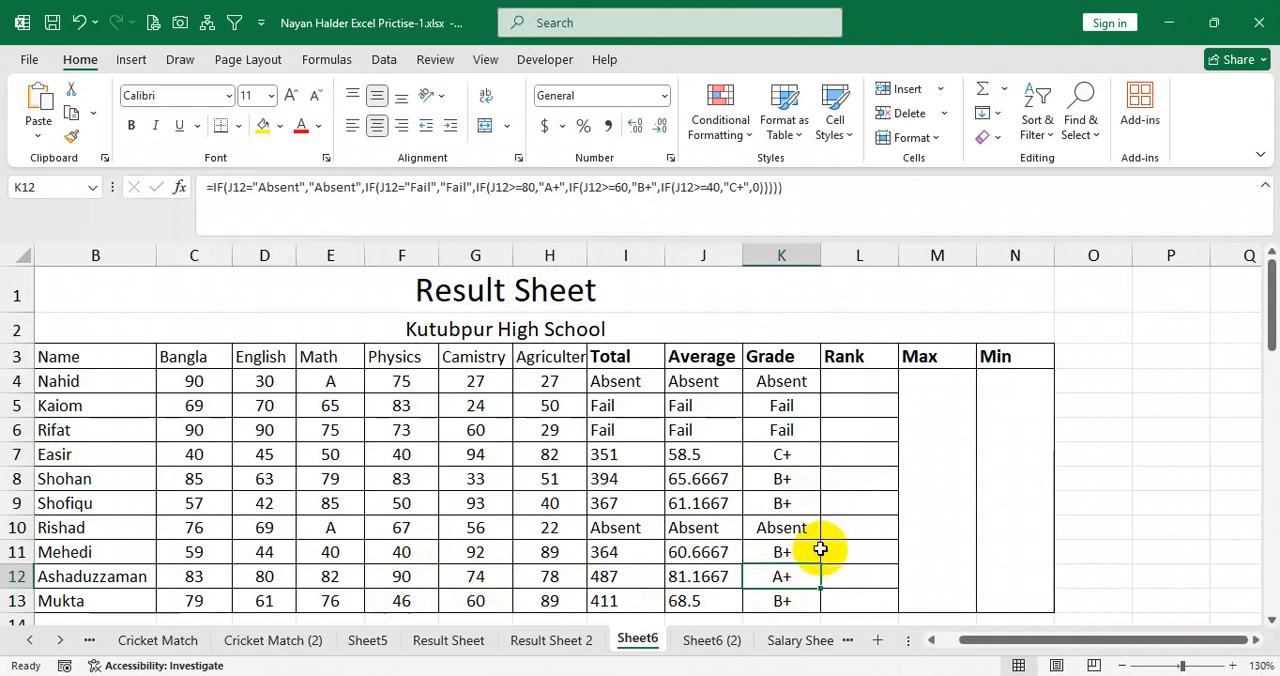
left_click_drag(779, 405, 789, 594)
Begin the Rank formula in L4 with an IF that returns an empty string when J4="Absent".
left_click(869, 381)
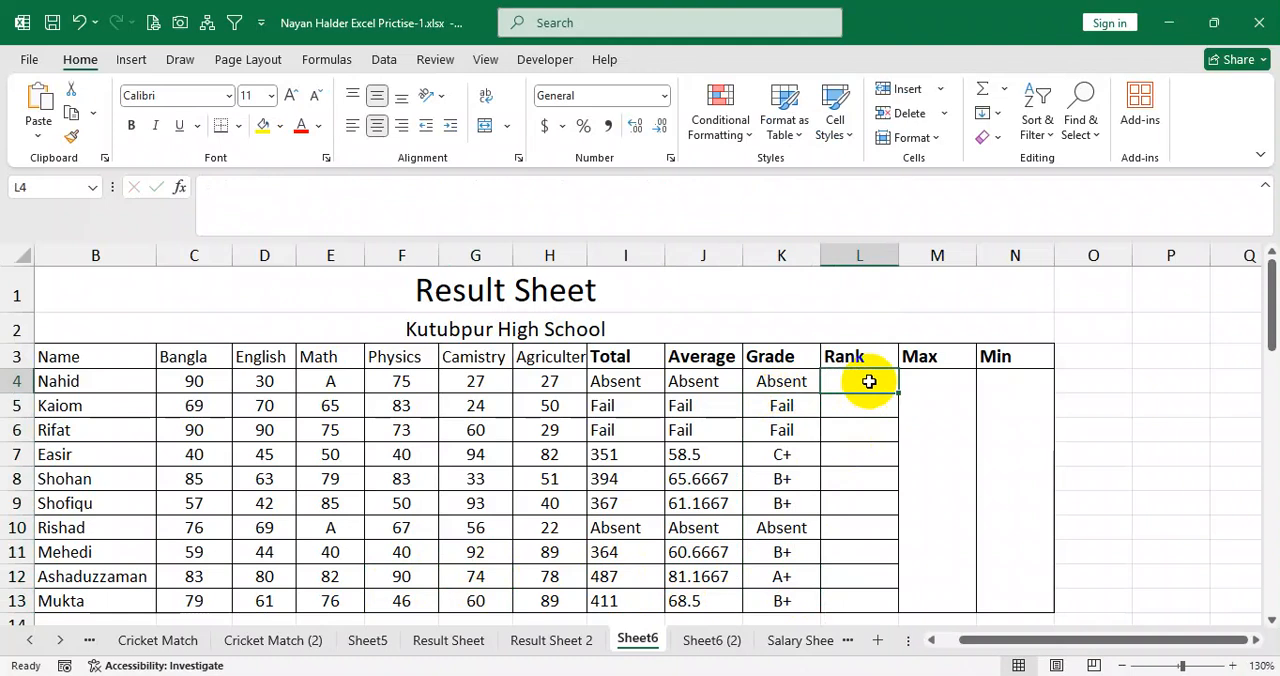
left_click_drag(714, 386, 711, 585)
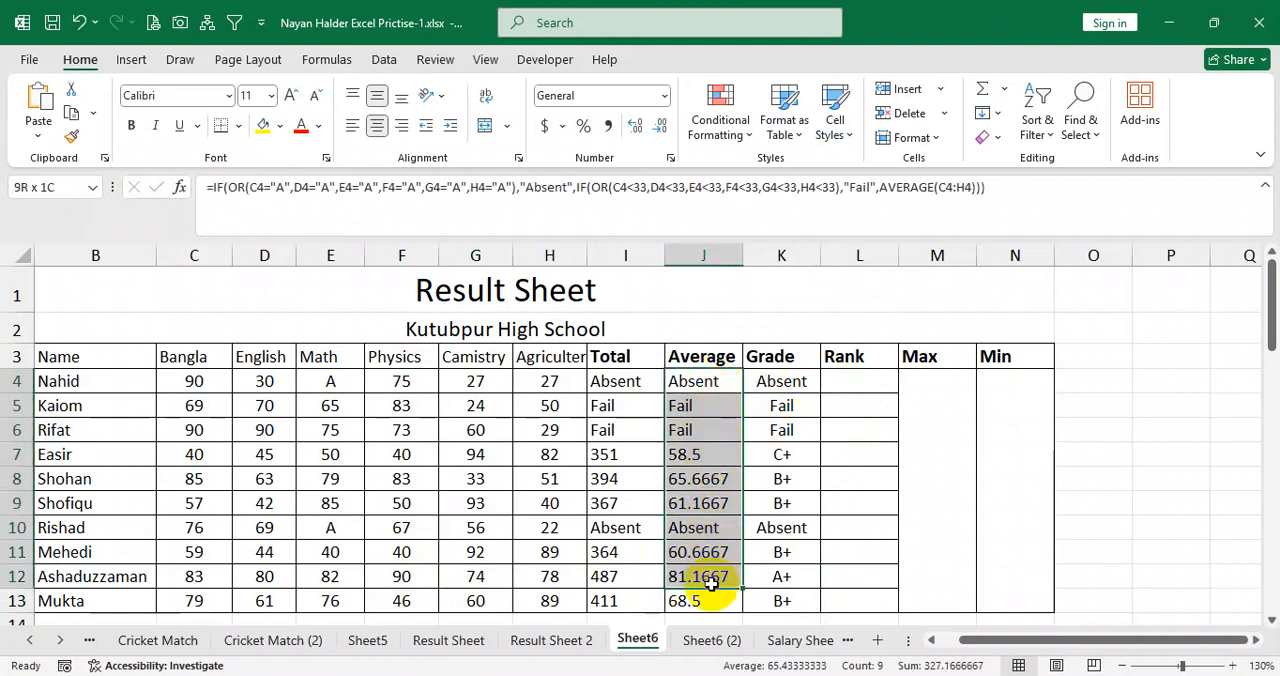
left_click(869, 381)
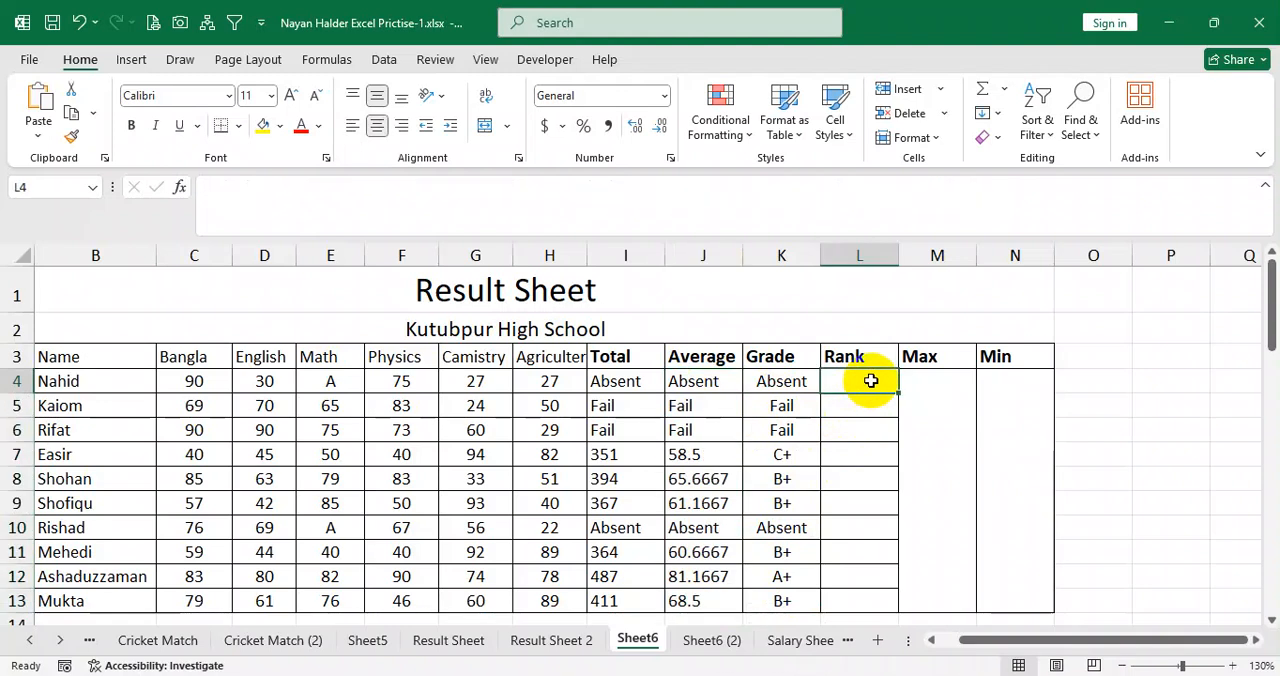
type("=")
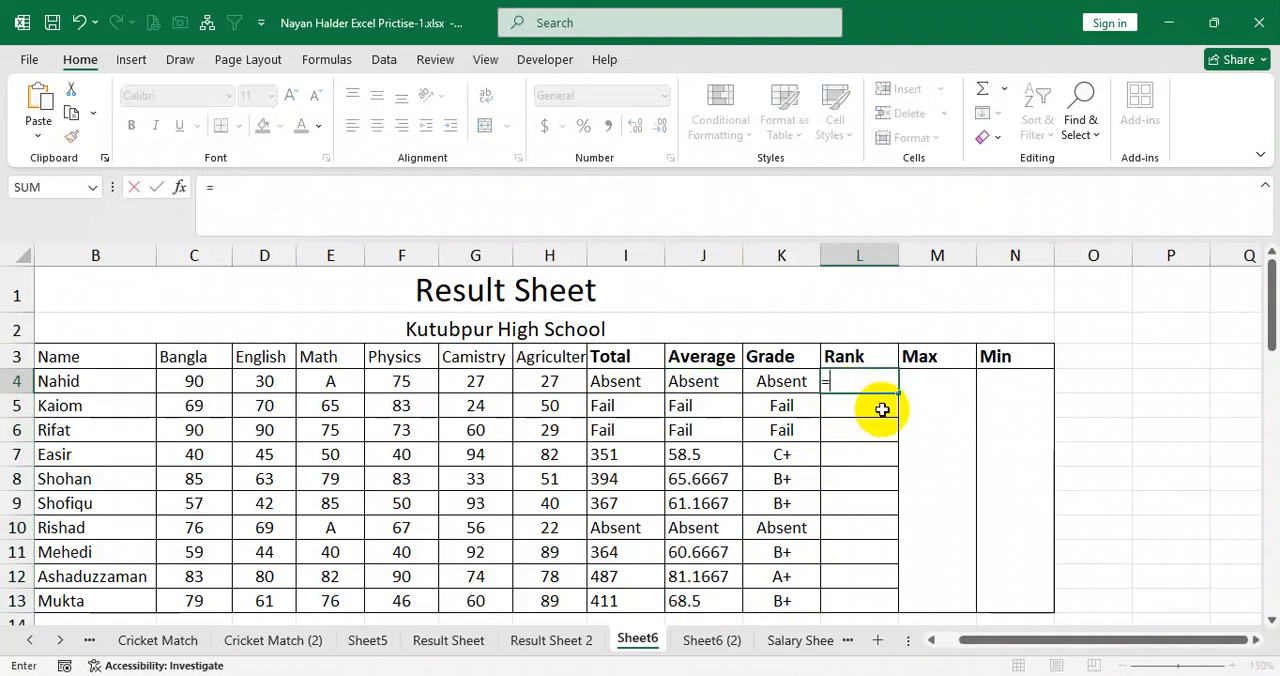
type("if")
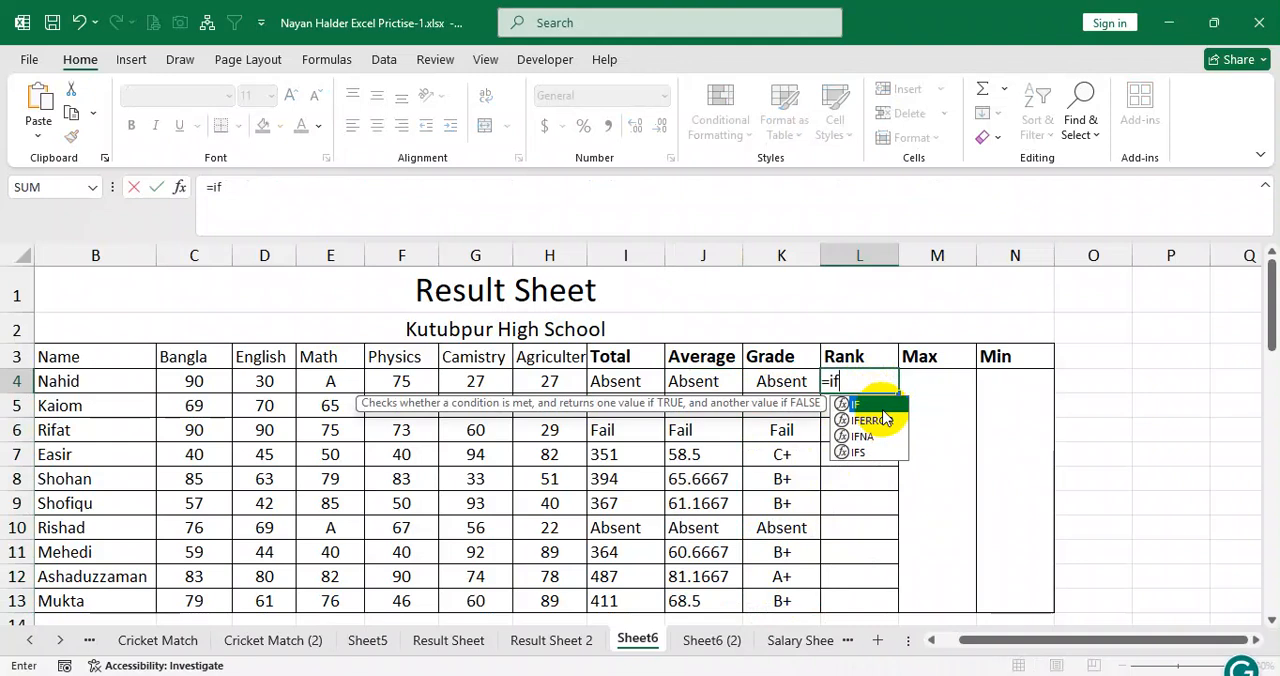
type("(")
left_click(708, 381)
type("=\"Abs")
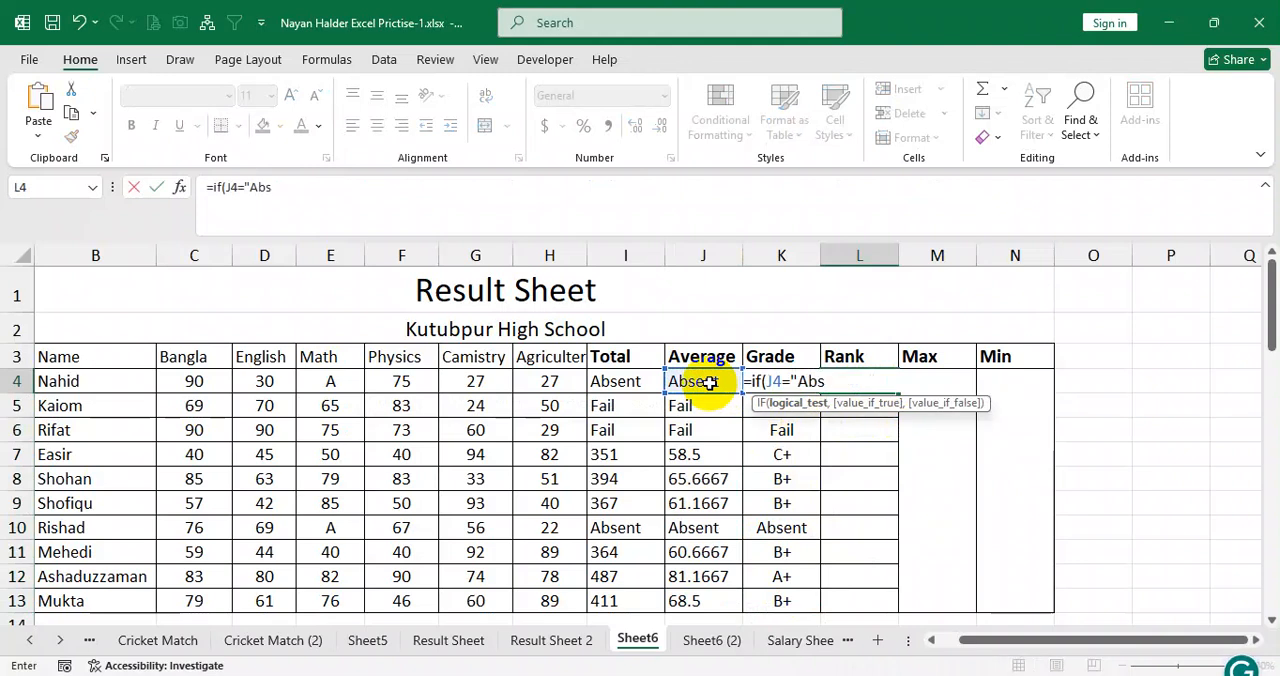
type("ent\",")
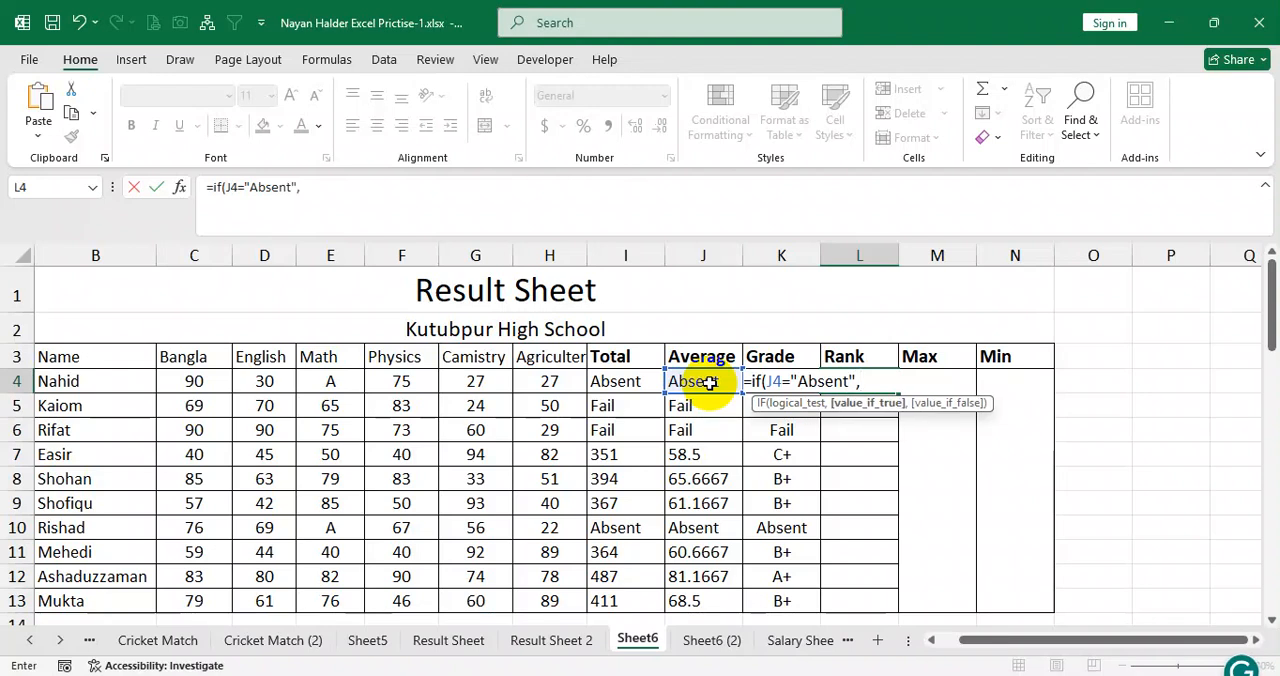
type("\"\",")
type("if(")
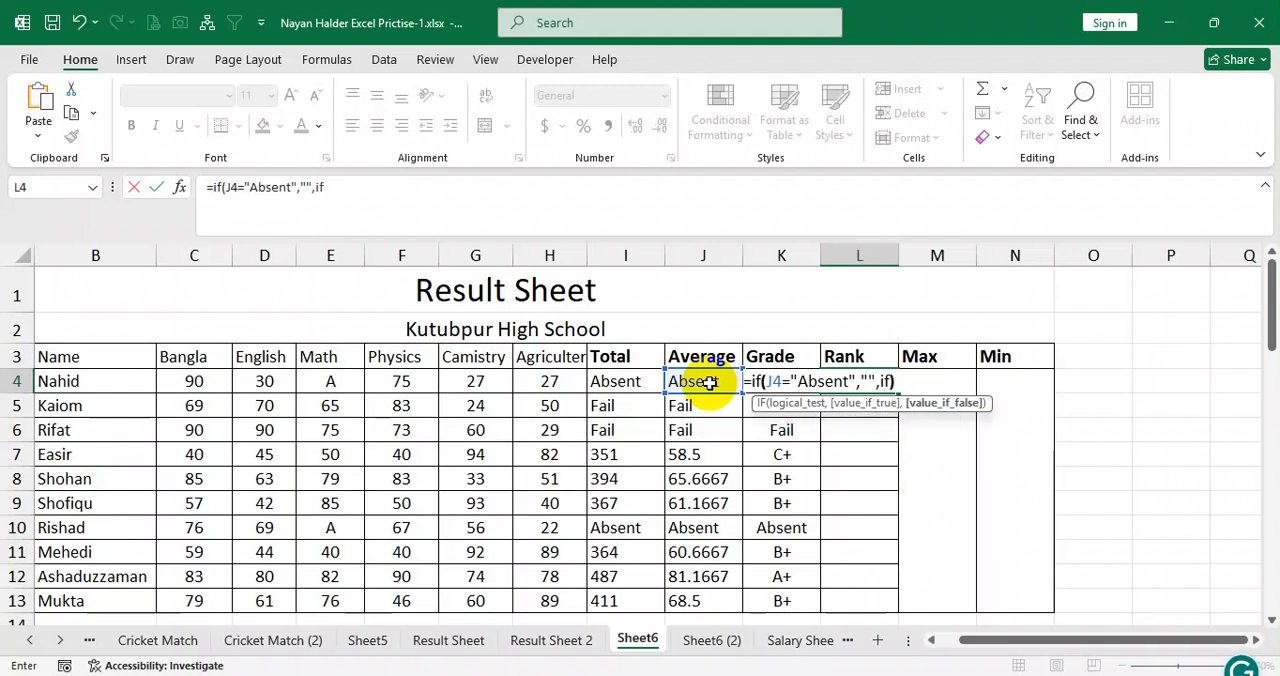
type("(")
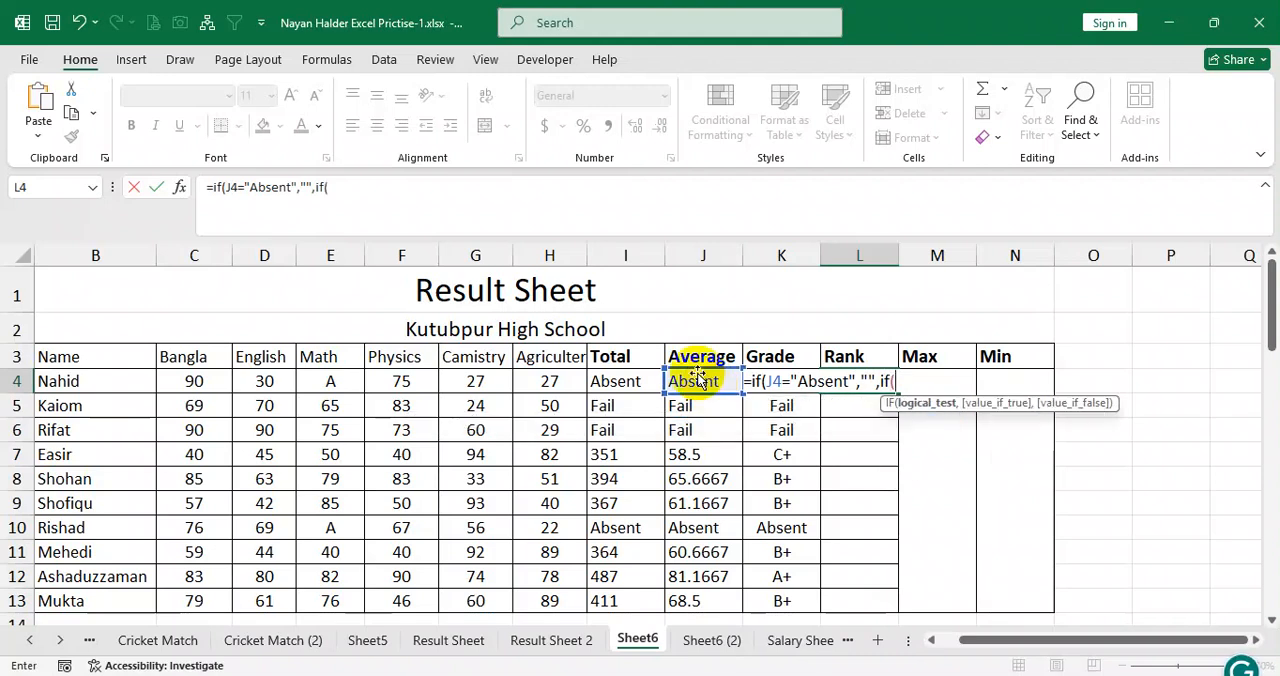
Nest an IF in L4's Rank formula that returns an empty string when J4="Fail".
left_click(700, 380)
type("=\"Fail\",\"\",")
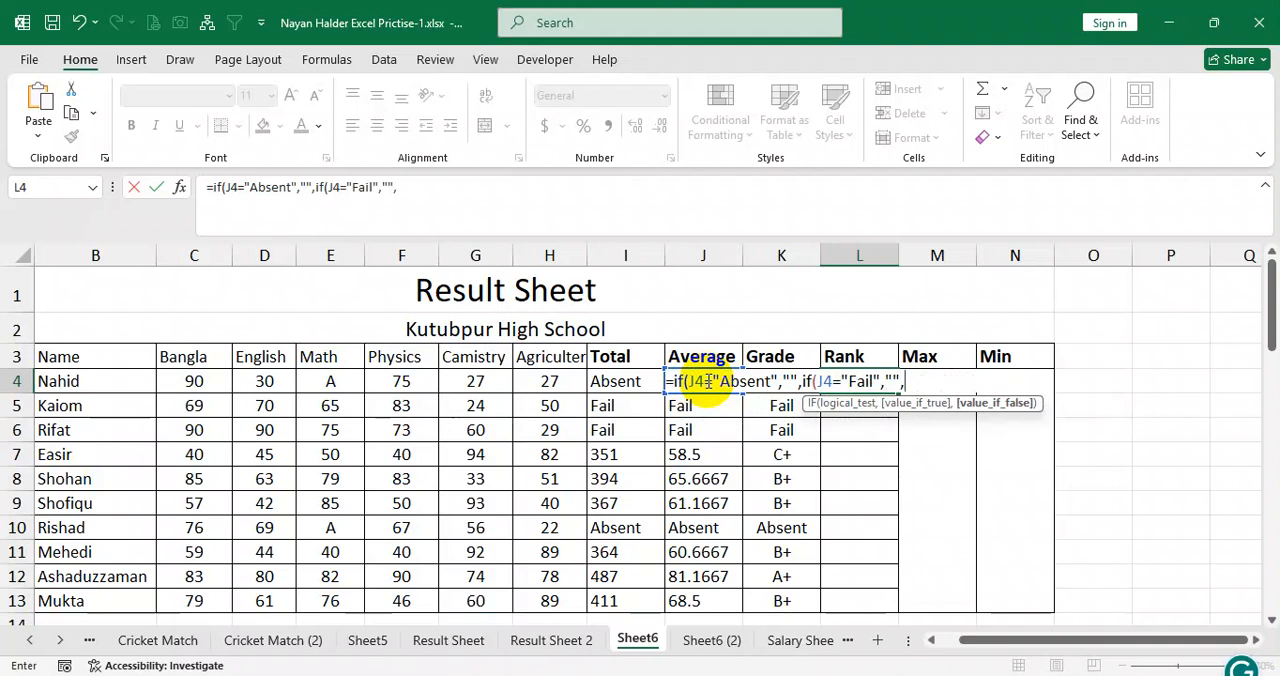
type("rank(")
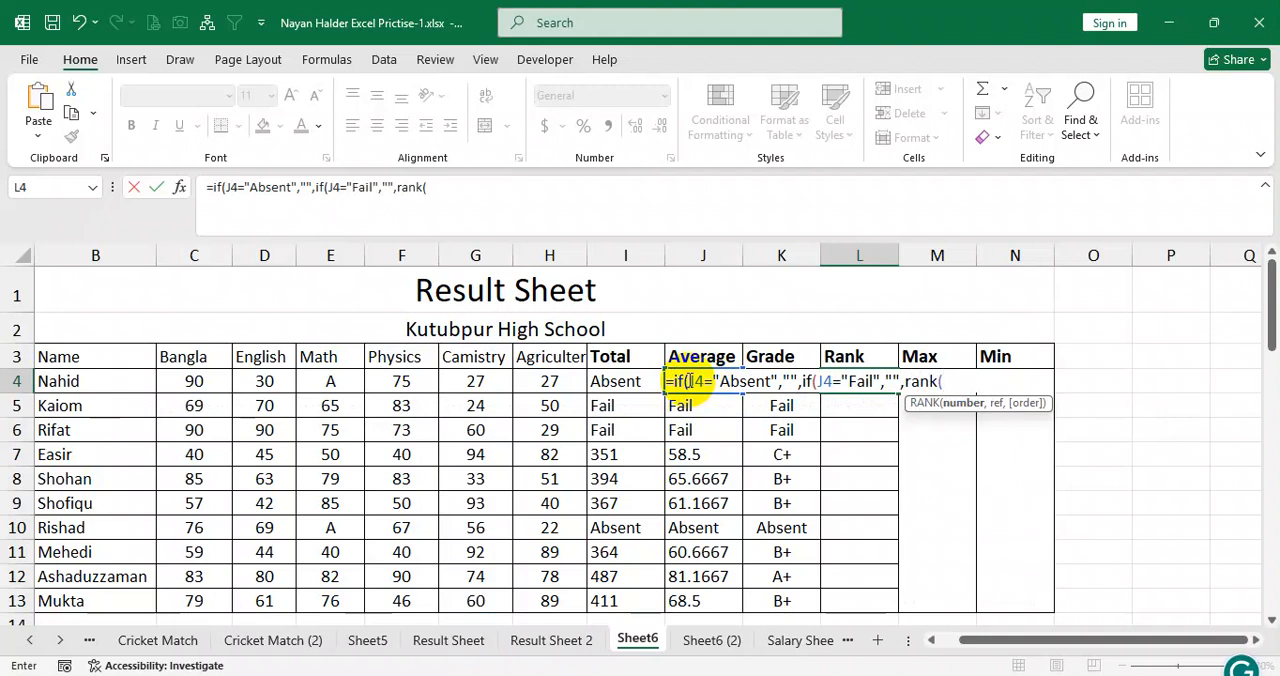
type("J4,")
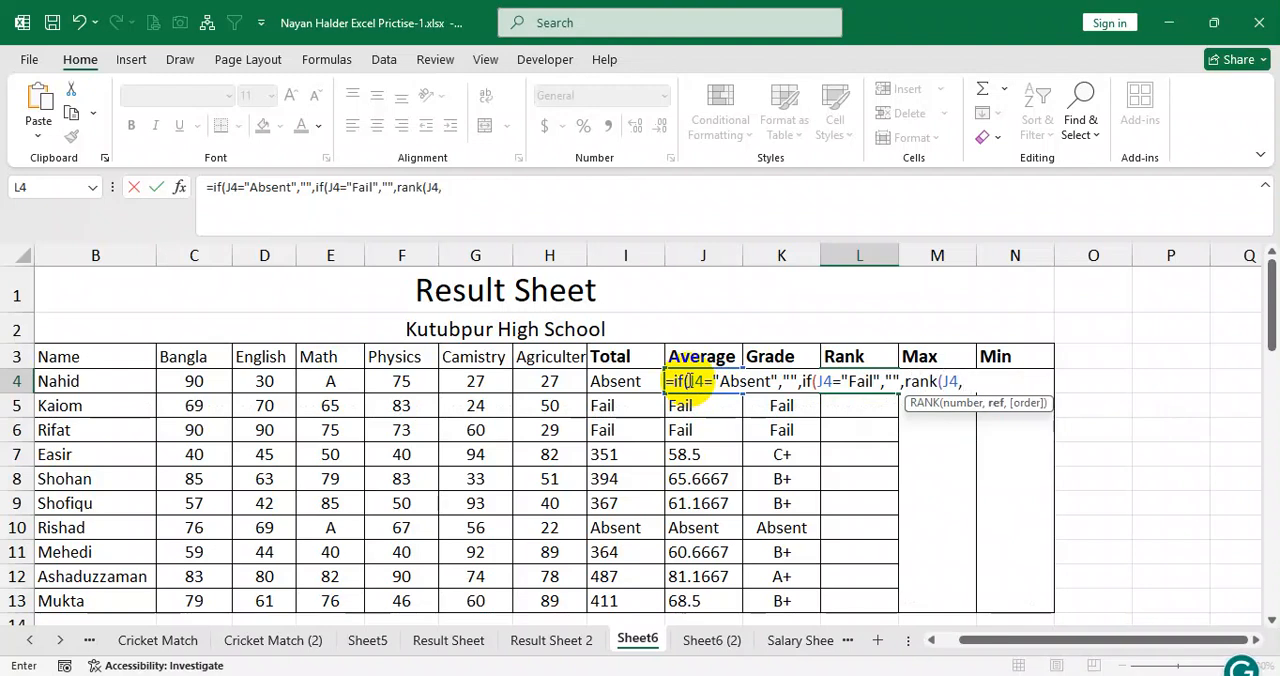
type("J4:J")
Add RANK(J4,J4:J13) as the false result of the nested IF in L4's Rank formula.
type("13")
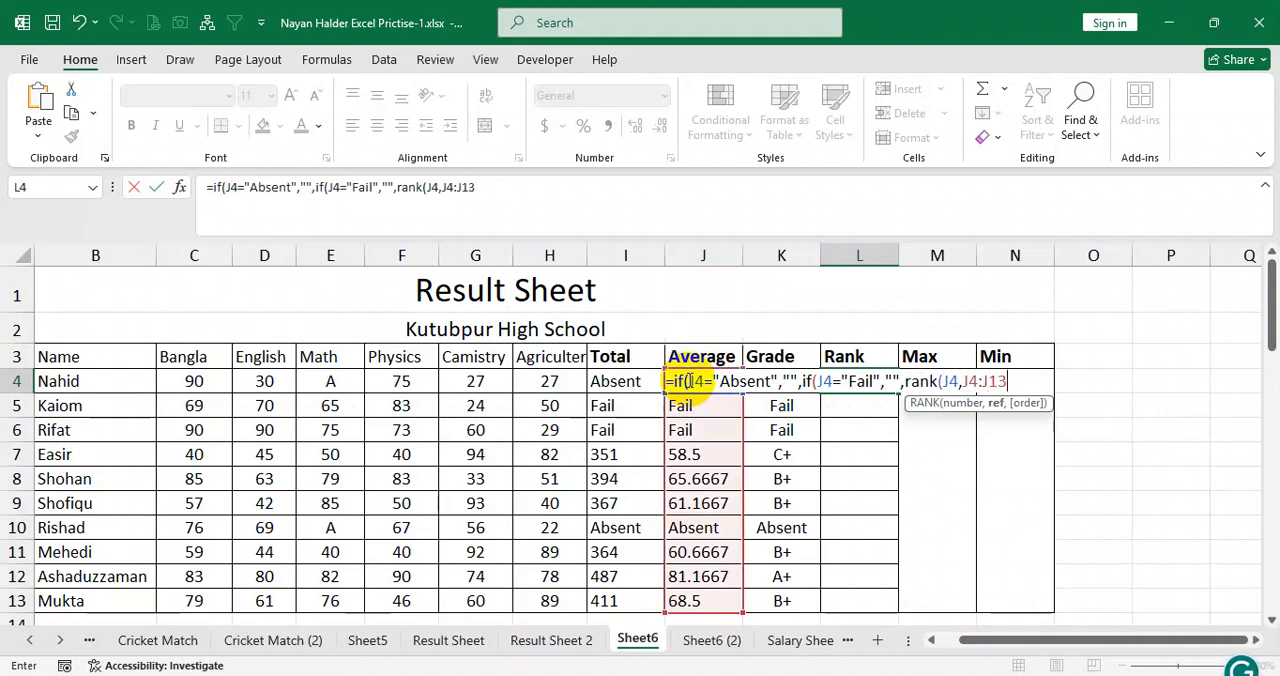
type(")")
Make the RANK range absolute as $J$4:$J$13, close the nested IFs and enter the formula in L4, accepting the suggested correction.
left_click_drag(963, 384, 1008, 381)
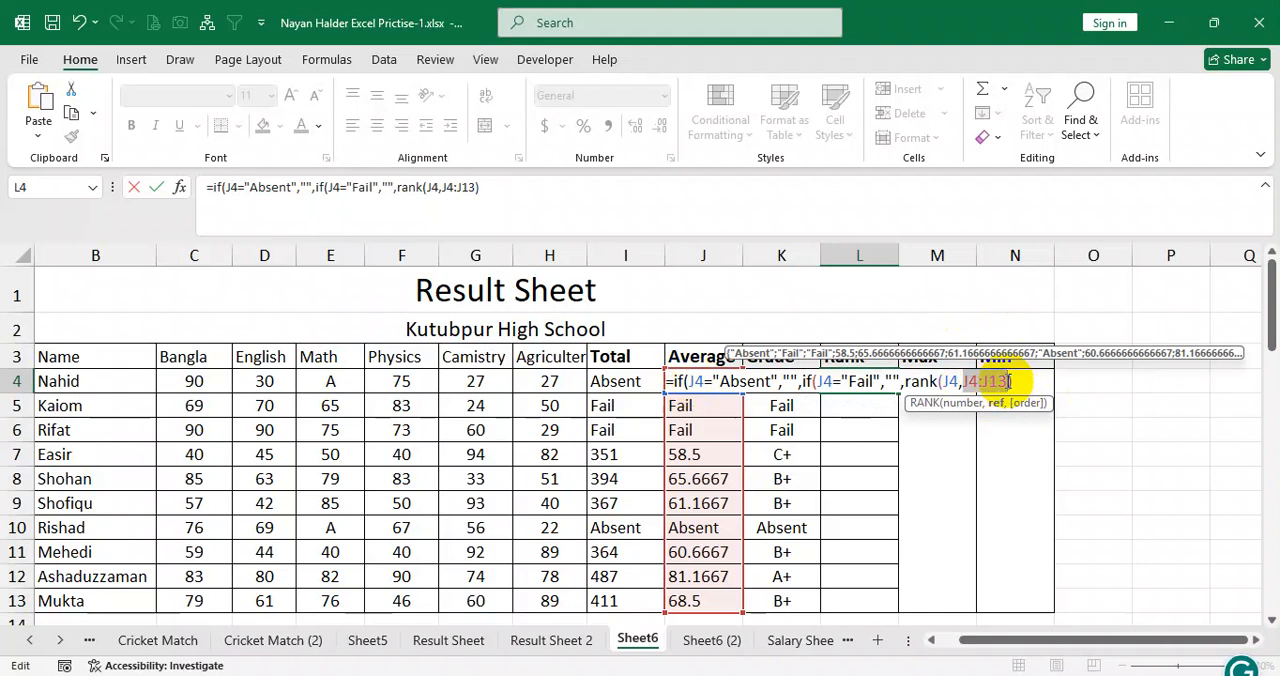
key("F4")
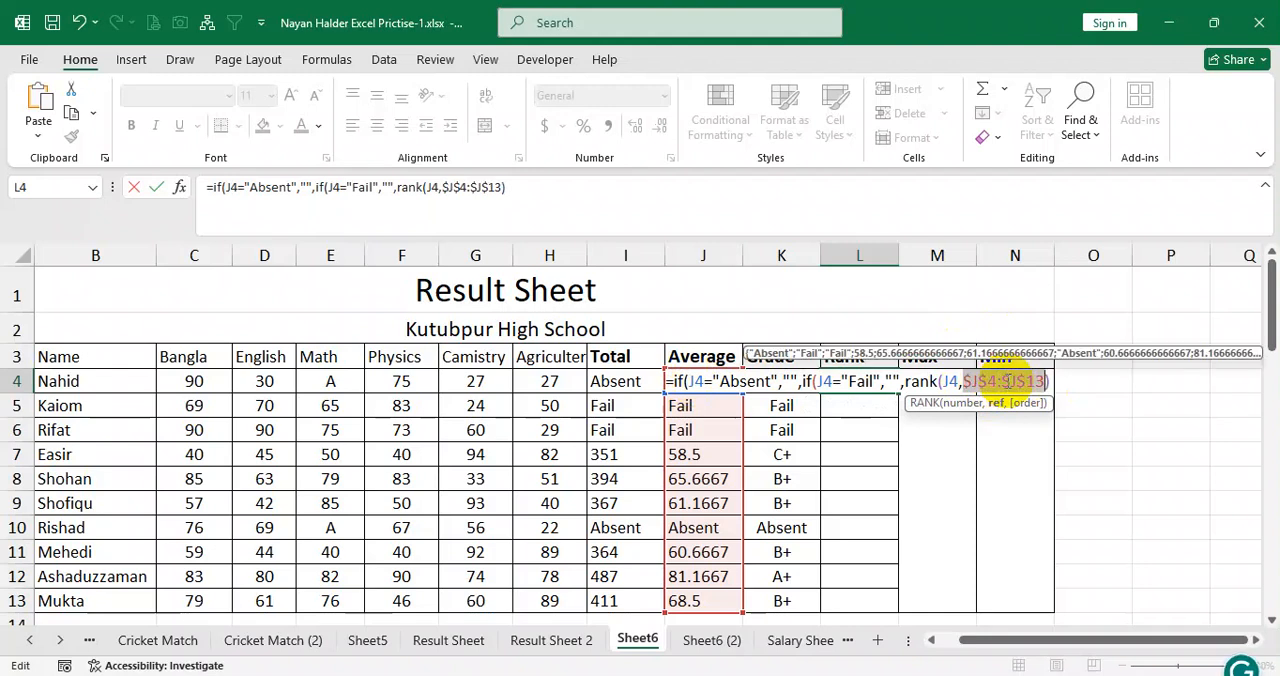
key("Right")
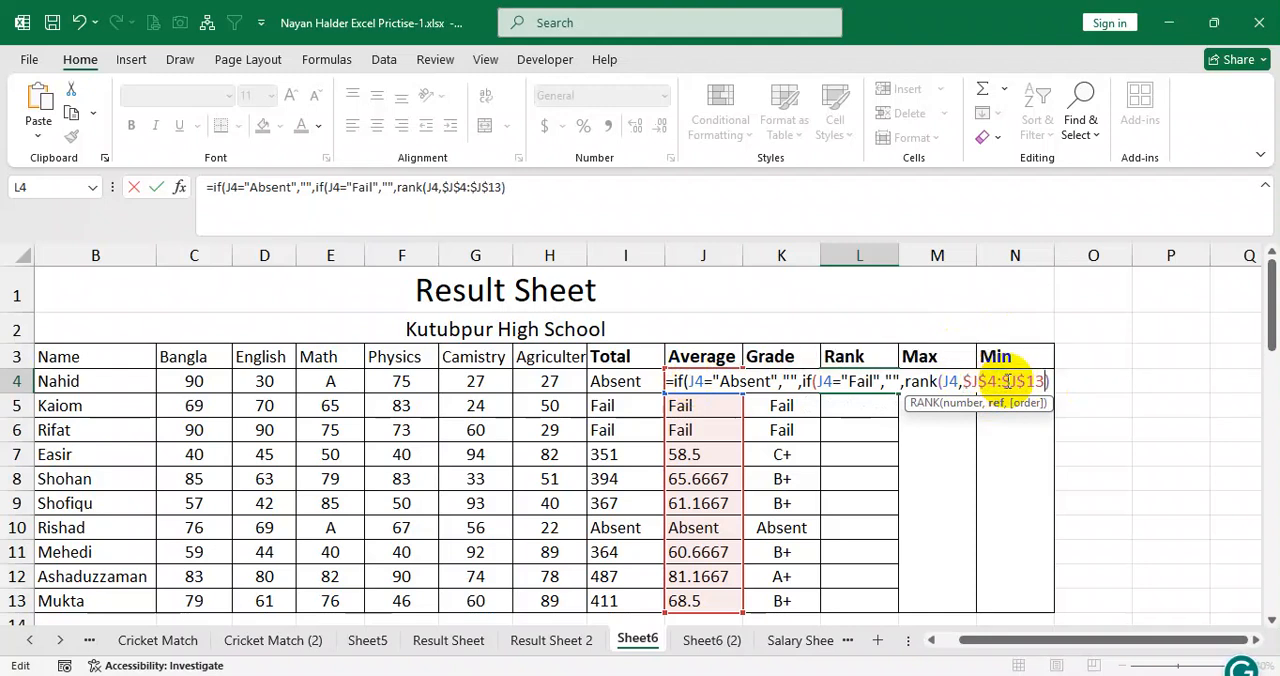
type("))")
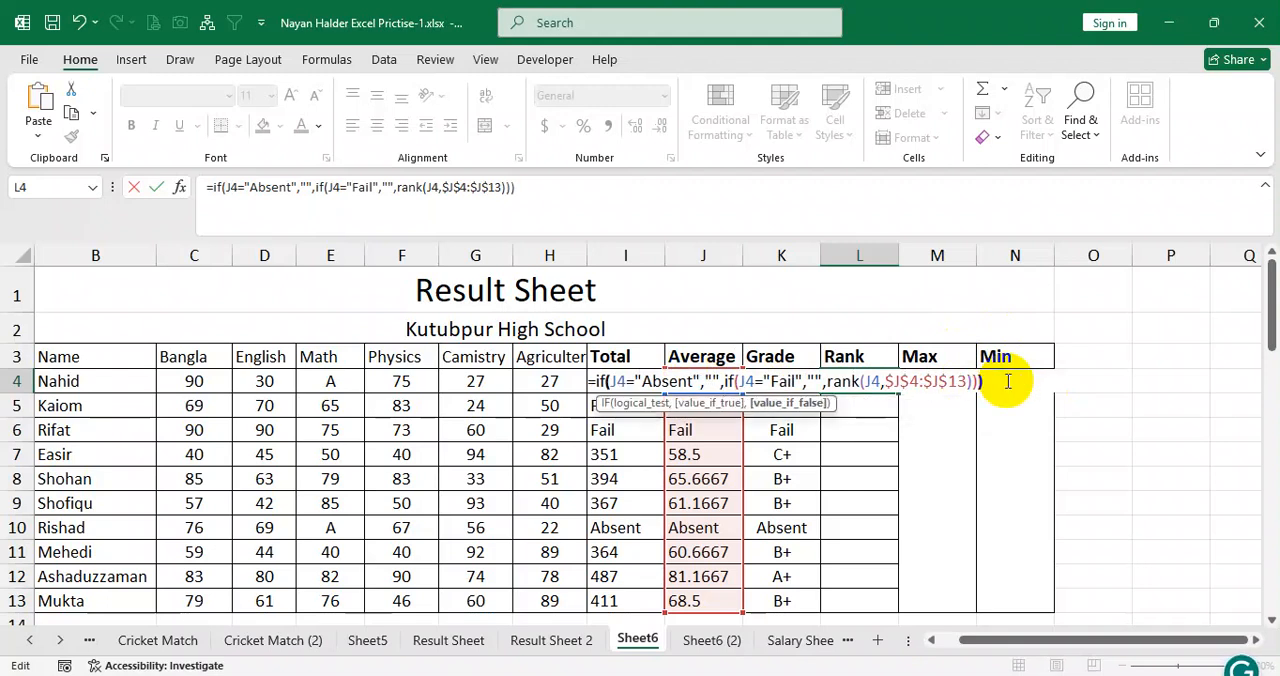
type(")")
key("Return")
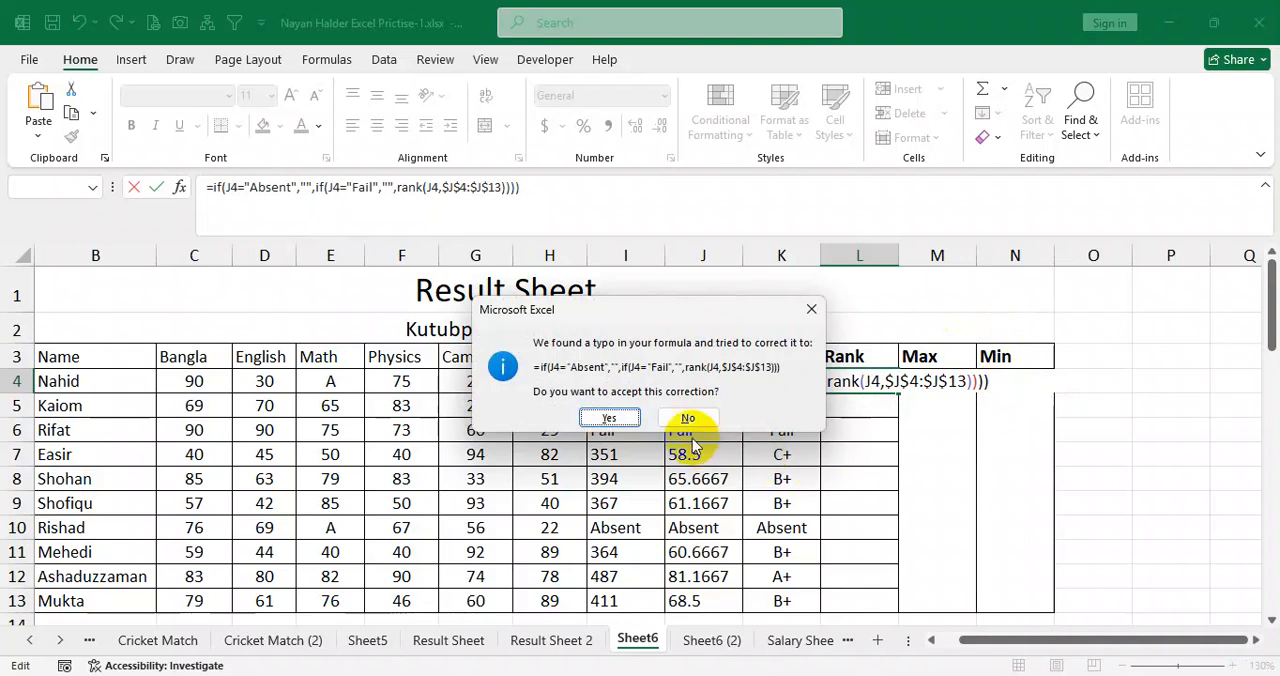
left_click(630, 417)
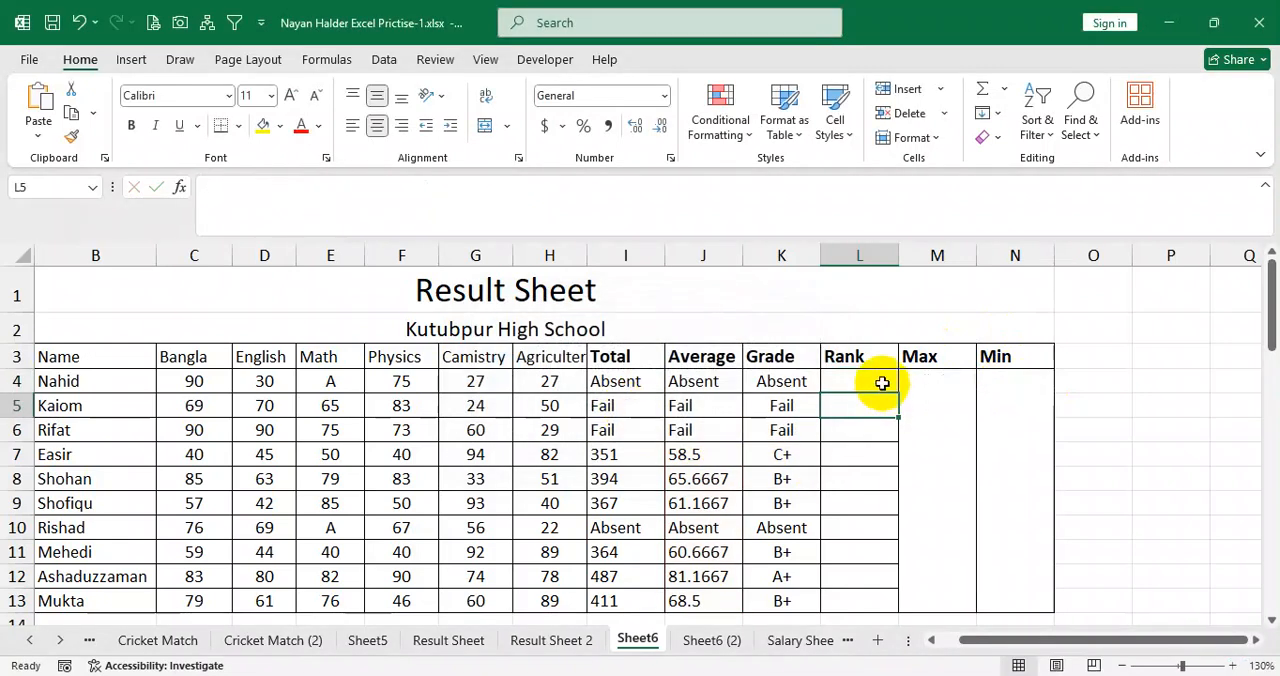
Fill the Rank formula from L4 down through L13 and check the formula in L4.
left_click_drag(894, 391, 889, 599)
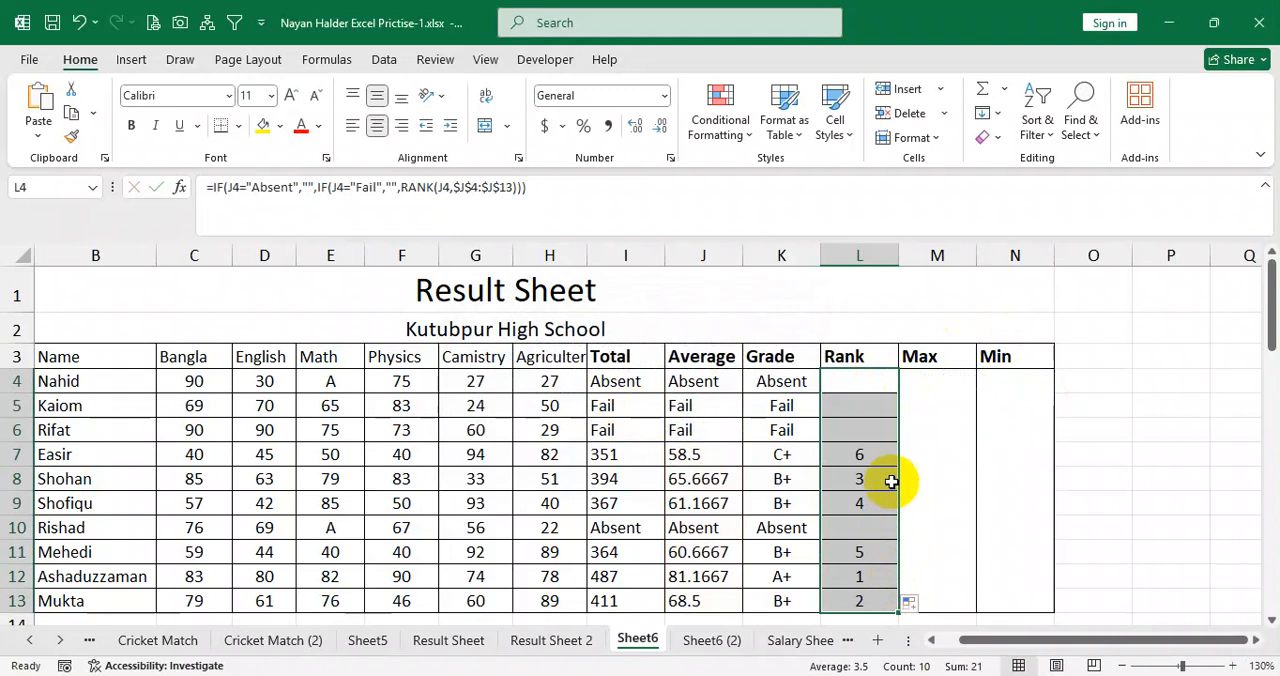
left_click(858, 412)
left_click(866, 386)
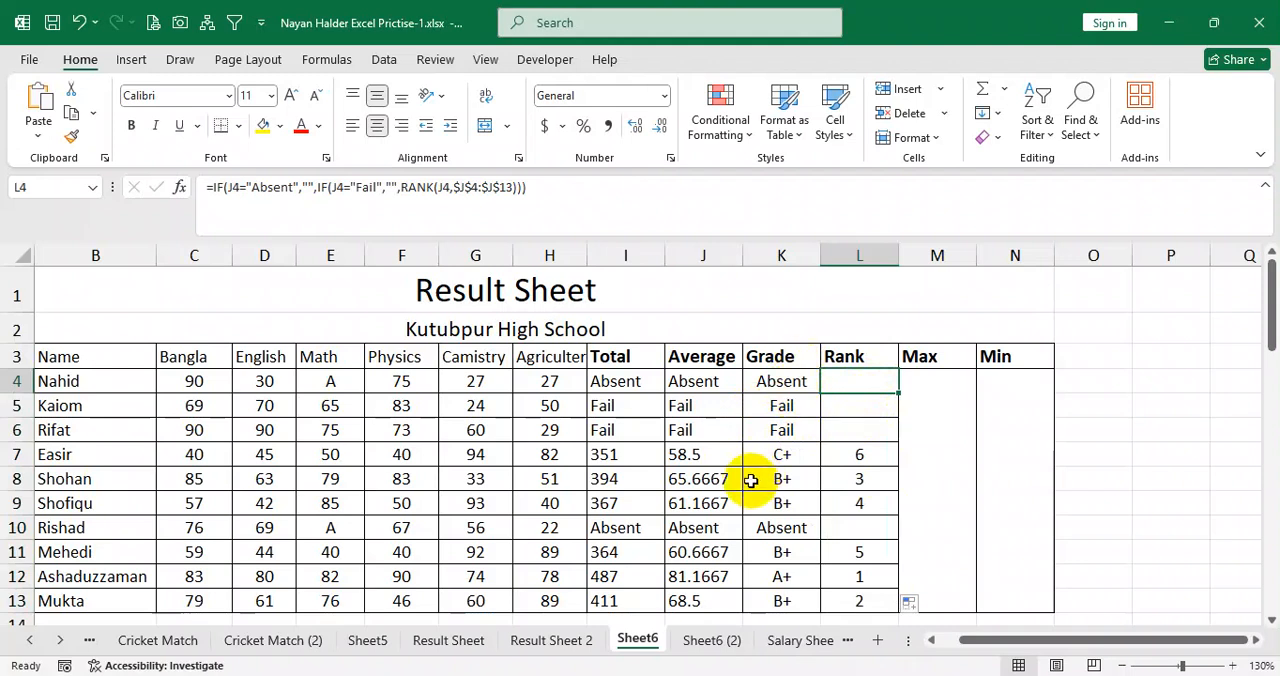
Try copying the Total formula from I4 into empty cell I47, and clear the pasted copy.
left_click(632, 384)
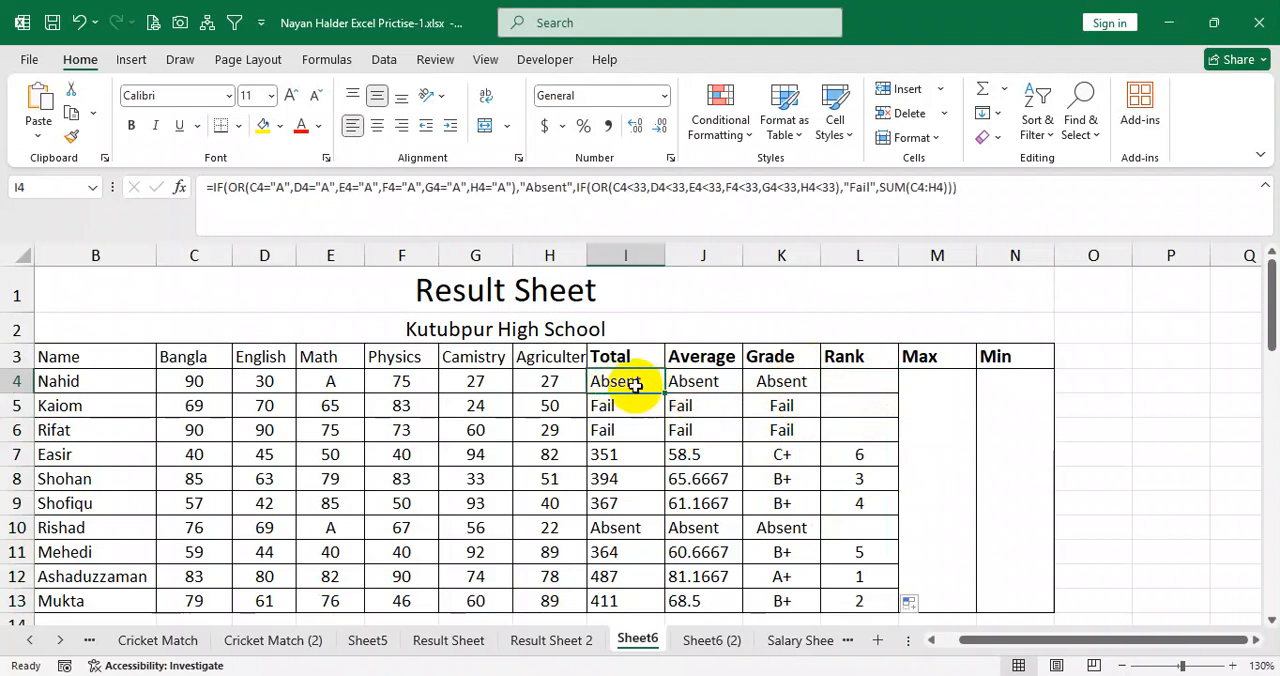
key("ctrl+c")
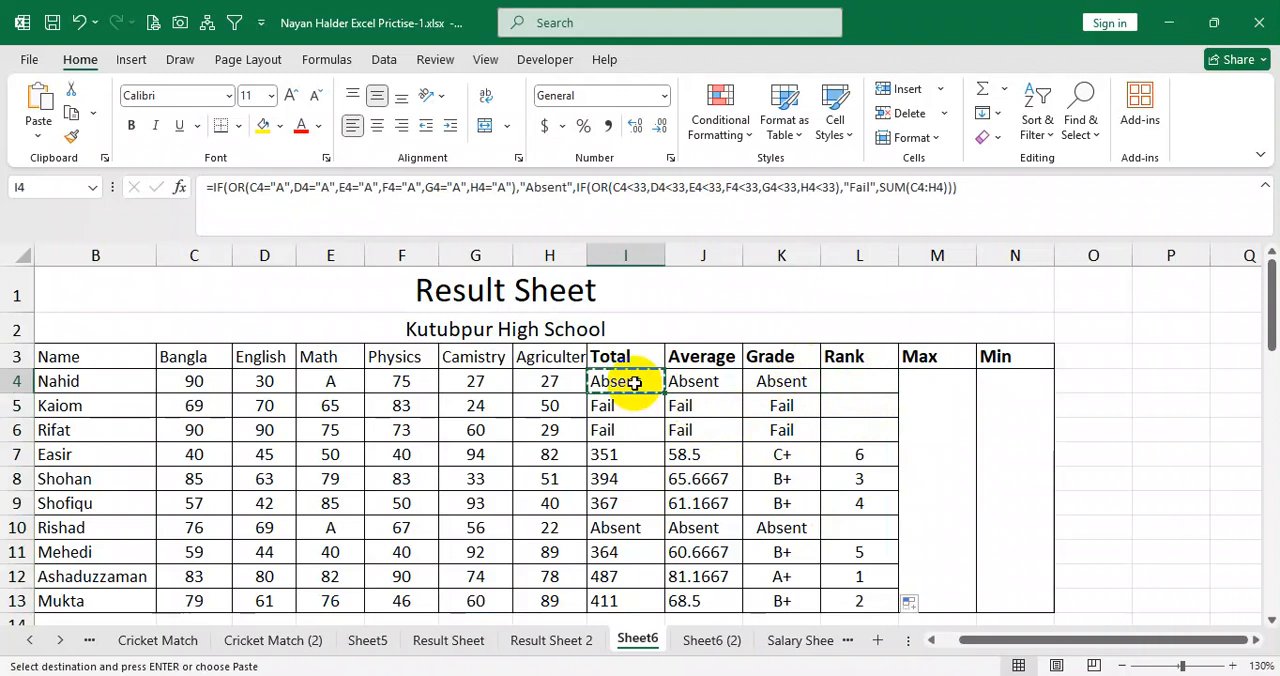
scroll(635, 428, "down", 1)
scroll(635, 428, "down", 10)
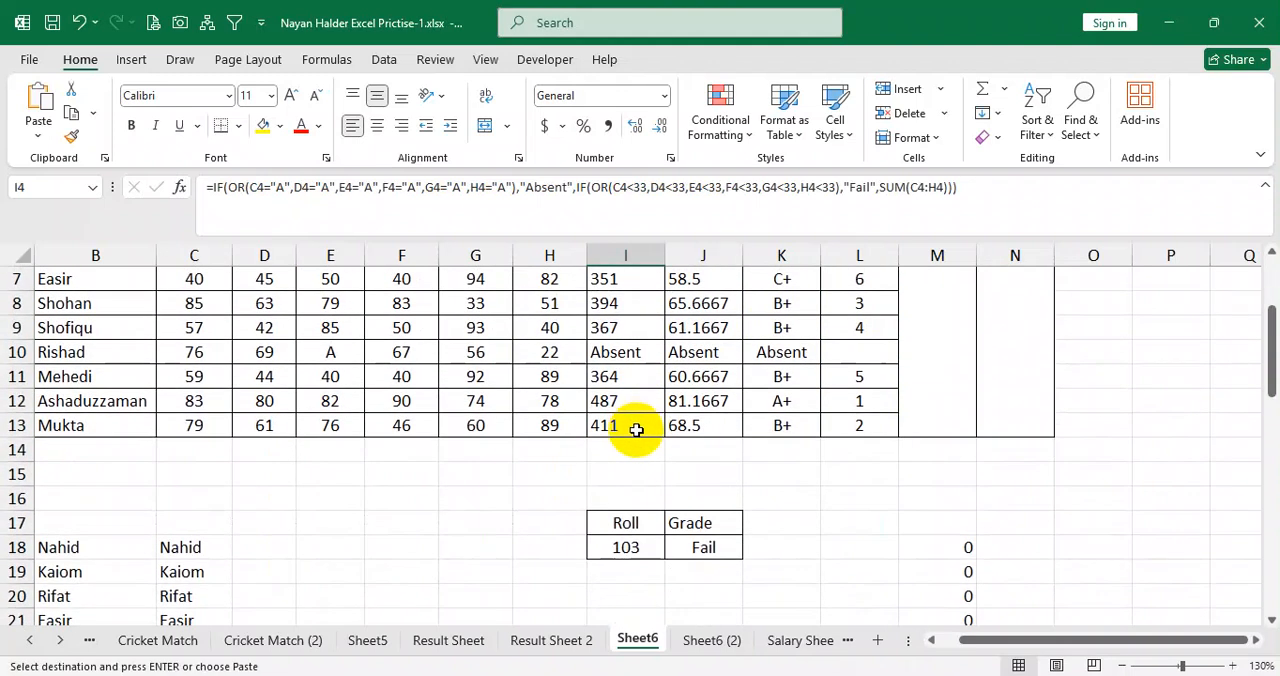
scroll(636, 477, "down", 3)
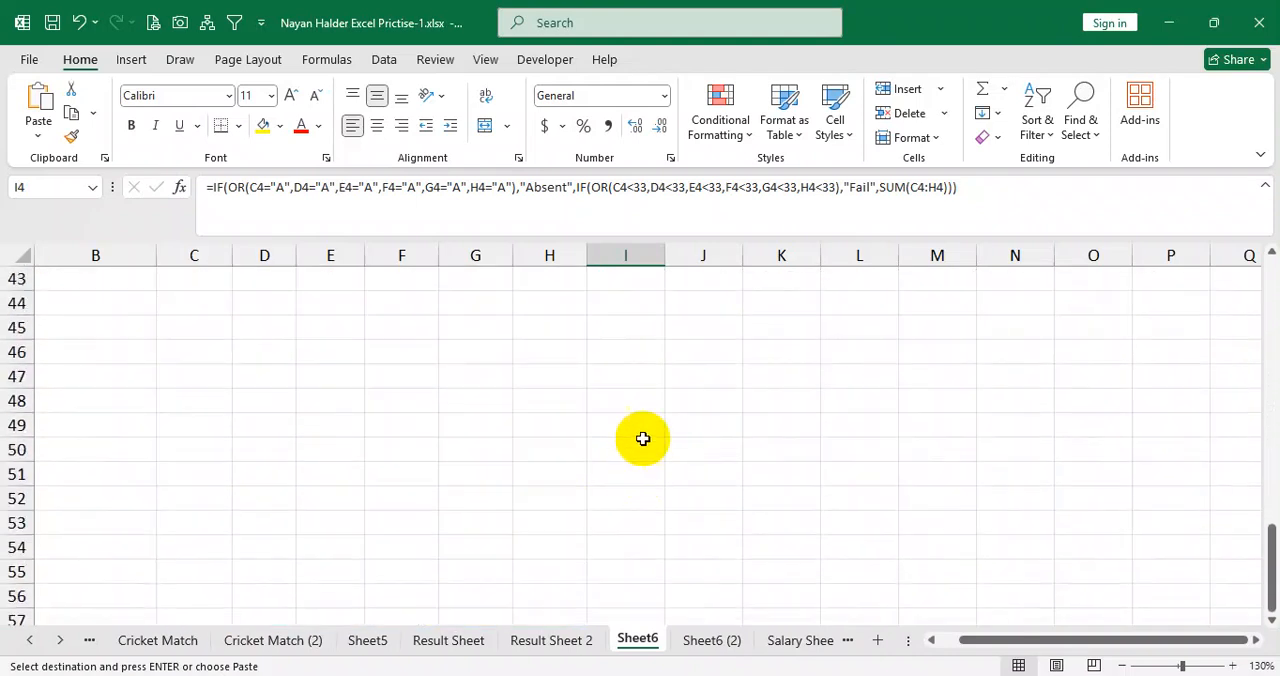
left_click(638, 378)
key("ctrl+v")
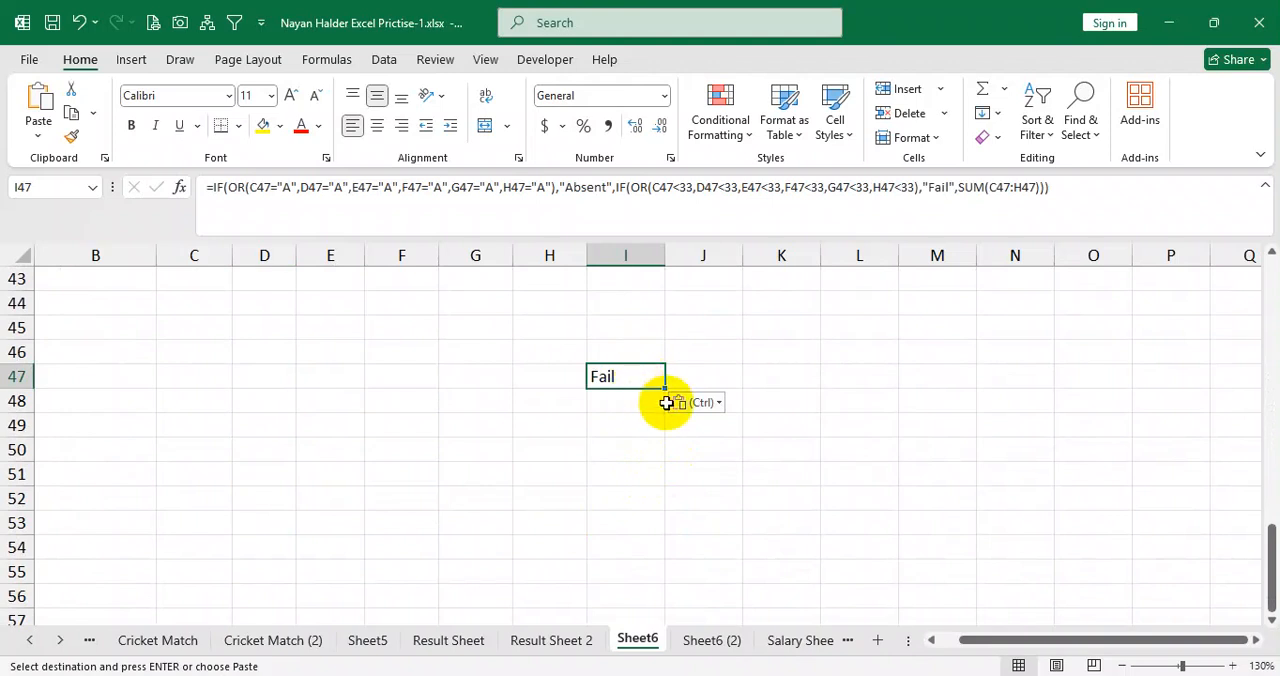
key("Delete")
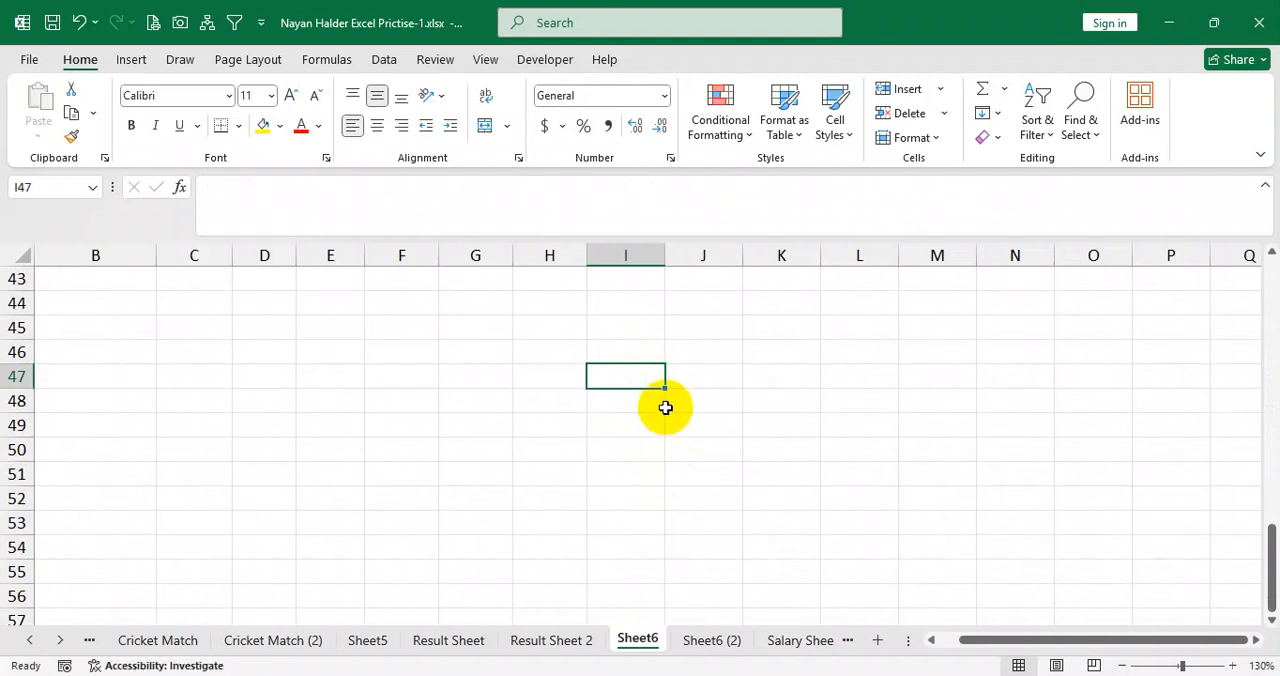
scroll(664, 410, "up", 12)
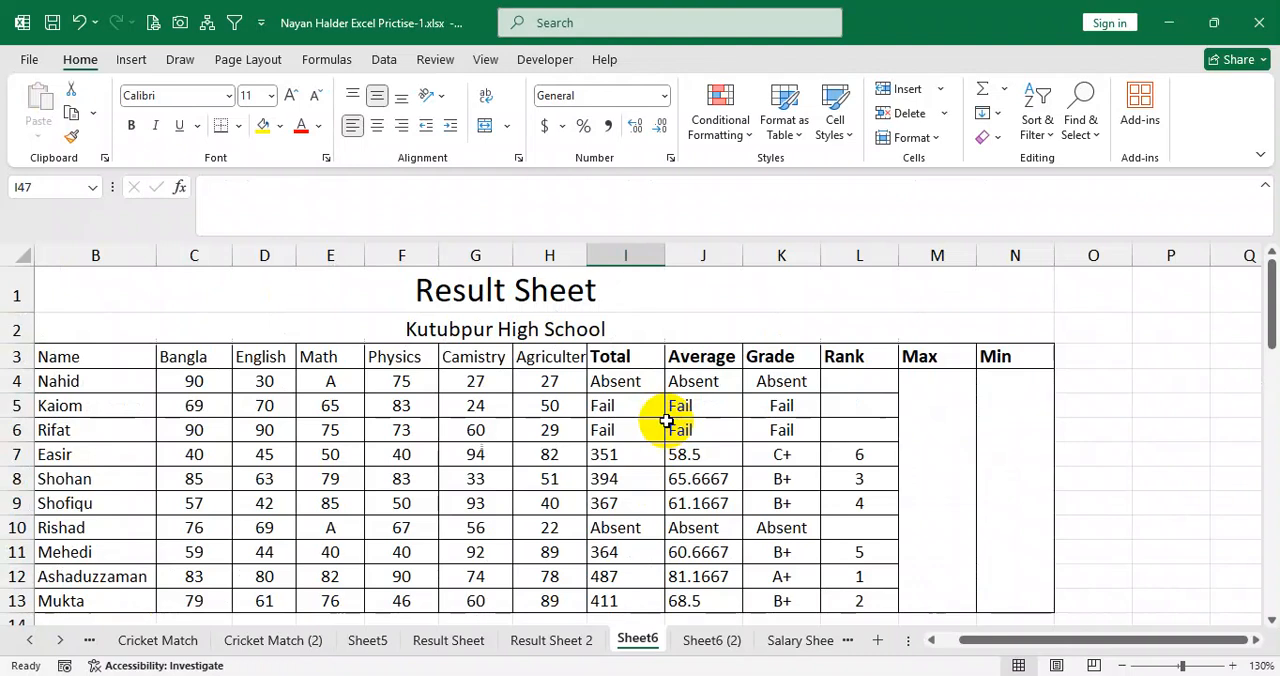
Review the layout and header row of the Monthly Budget Tracker sheet and the task list on Monthly Budget Tracker (2).
left_click(28, 675)
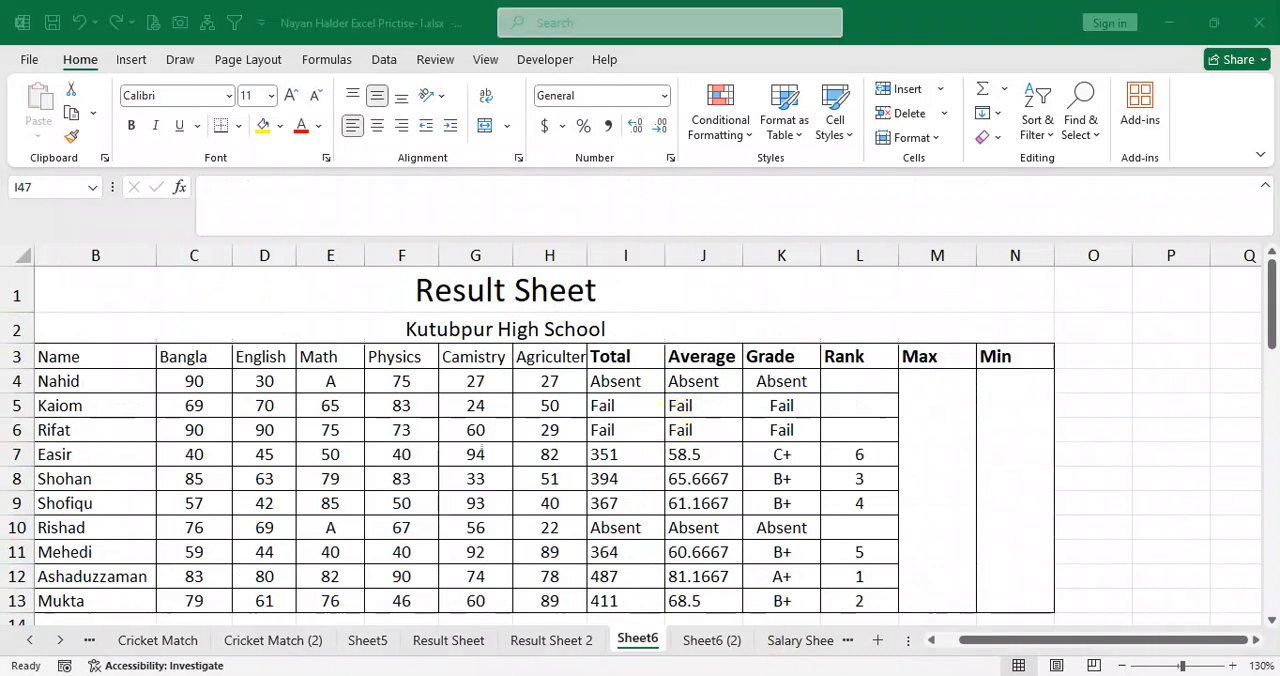
left_click(447, 205)
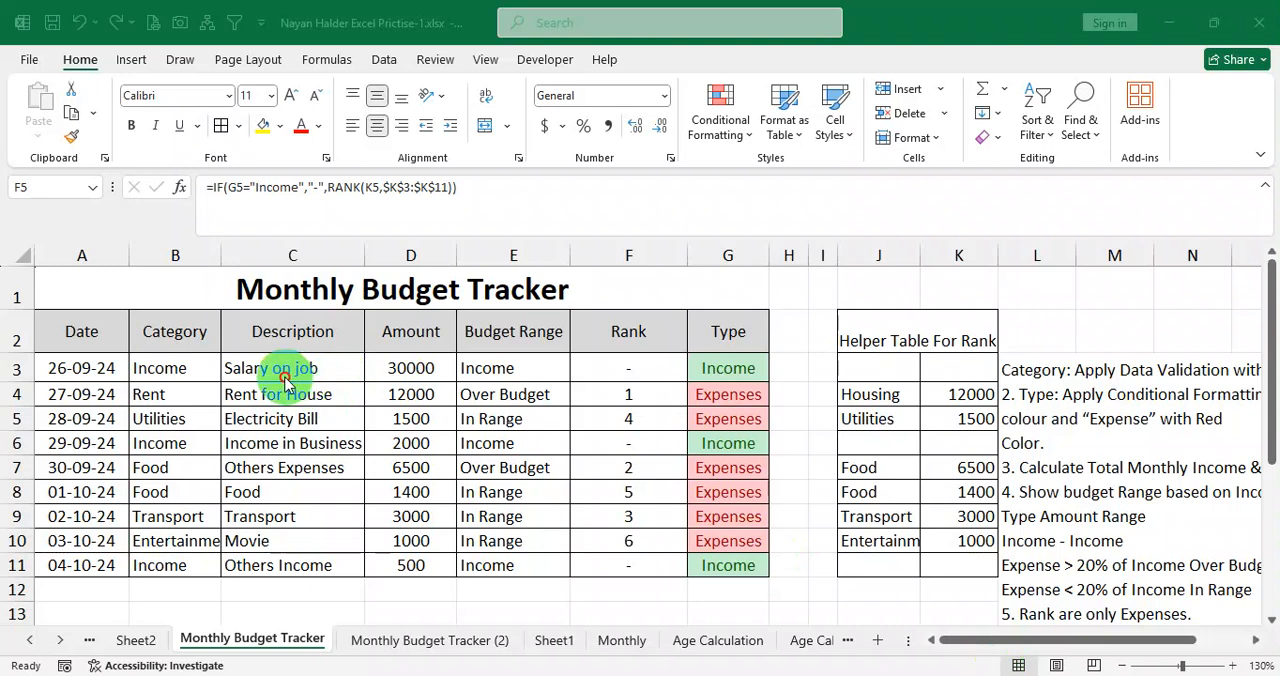
left_click(166, 374)
left_click_drag(94, 339, 704, 331)
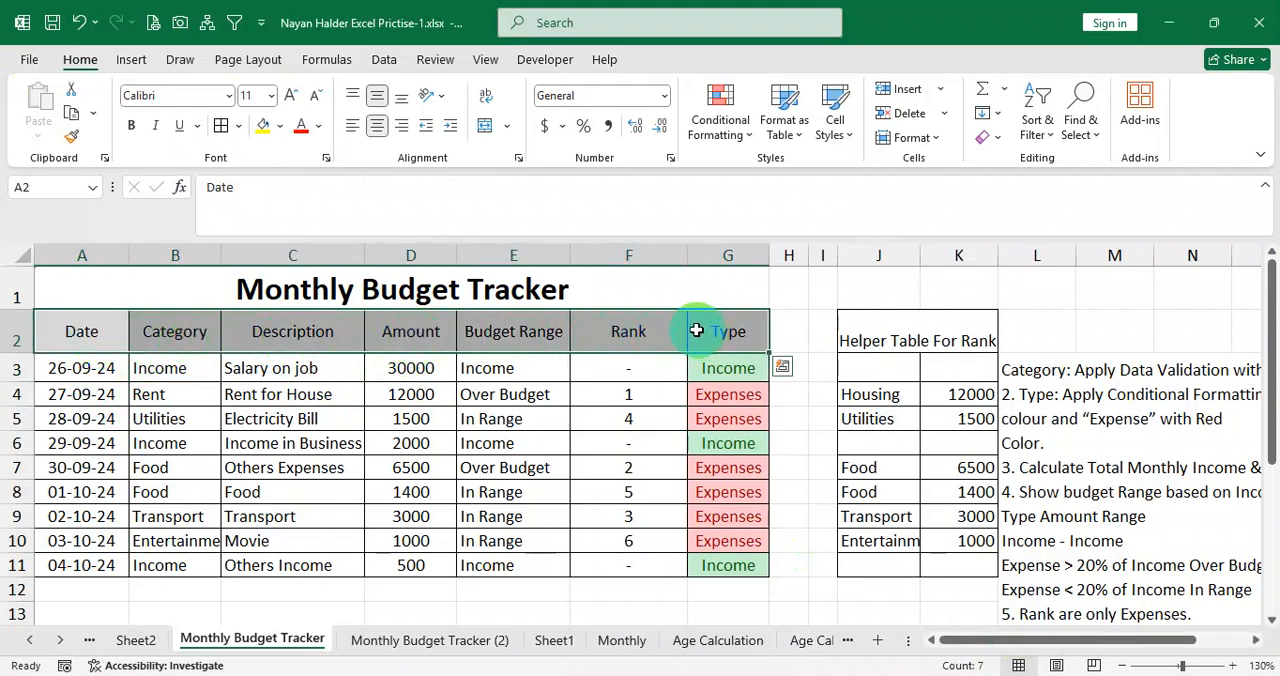
left_click(484, 640)
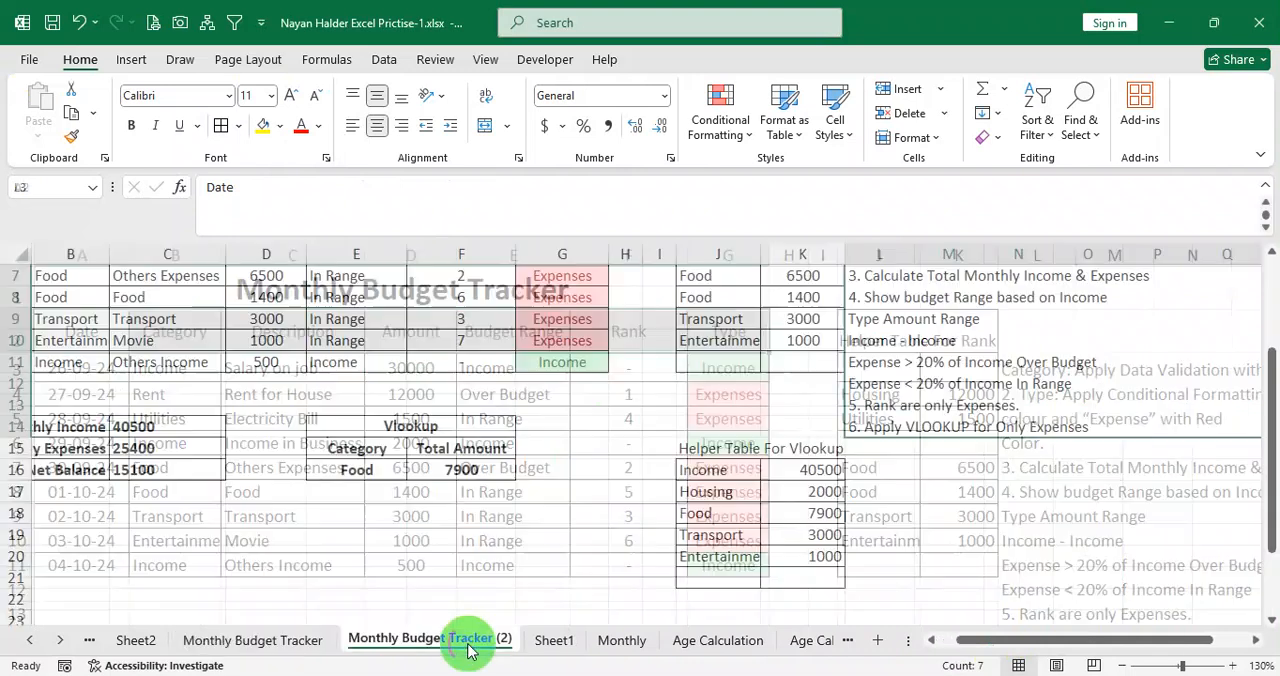
scroll(500, 548, "up", 2)
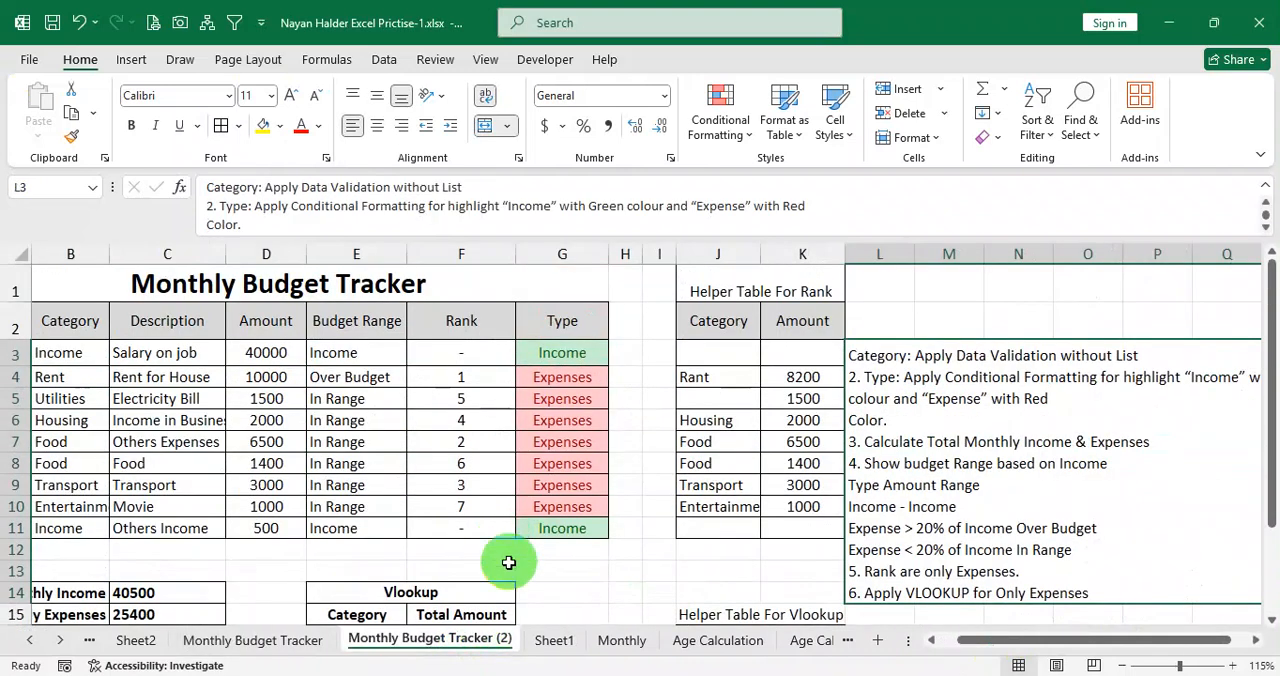
Insert a new sheet and copy the title and header rows A1:G2 from Monthly Budget Tracker (2) into it at A1.
left_click(878, 640)
left_click(488, 645)
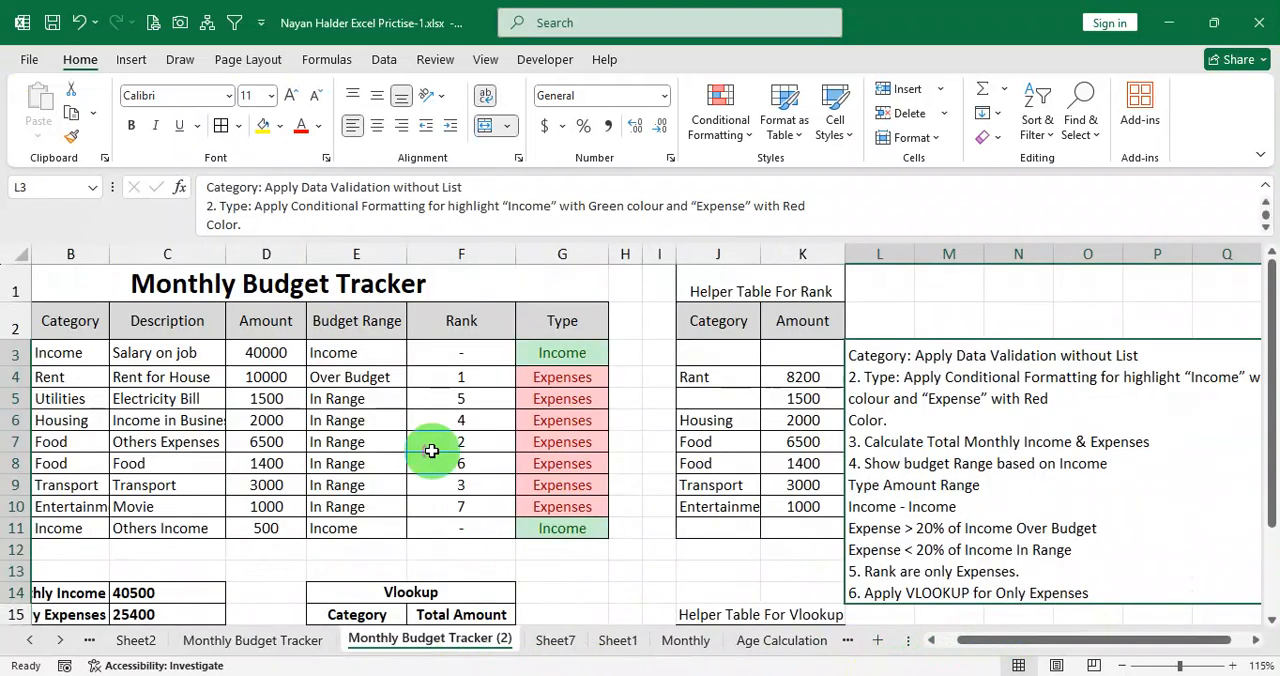
left_click_drag(295, 290, 295, 318)
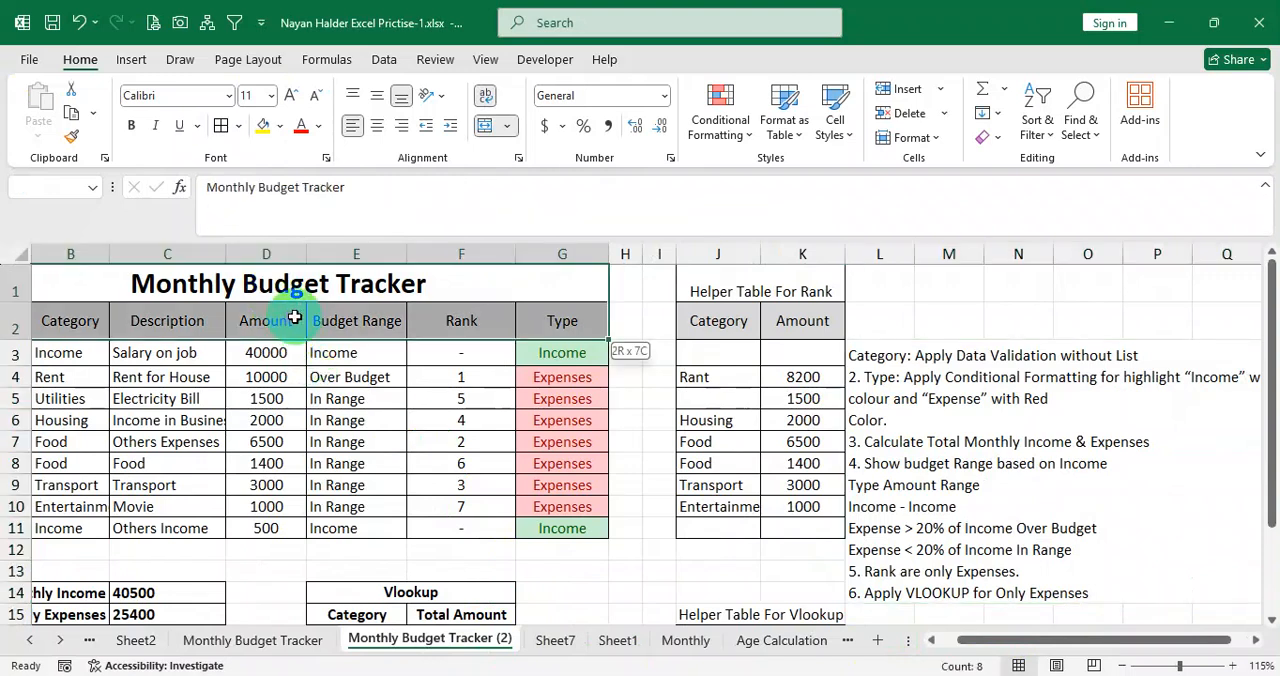
key("ctrl+c")
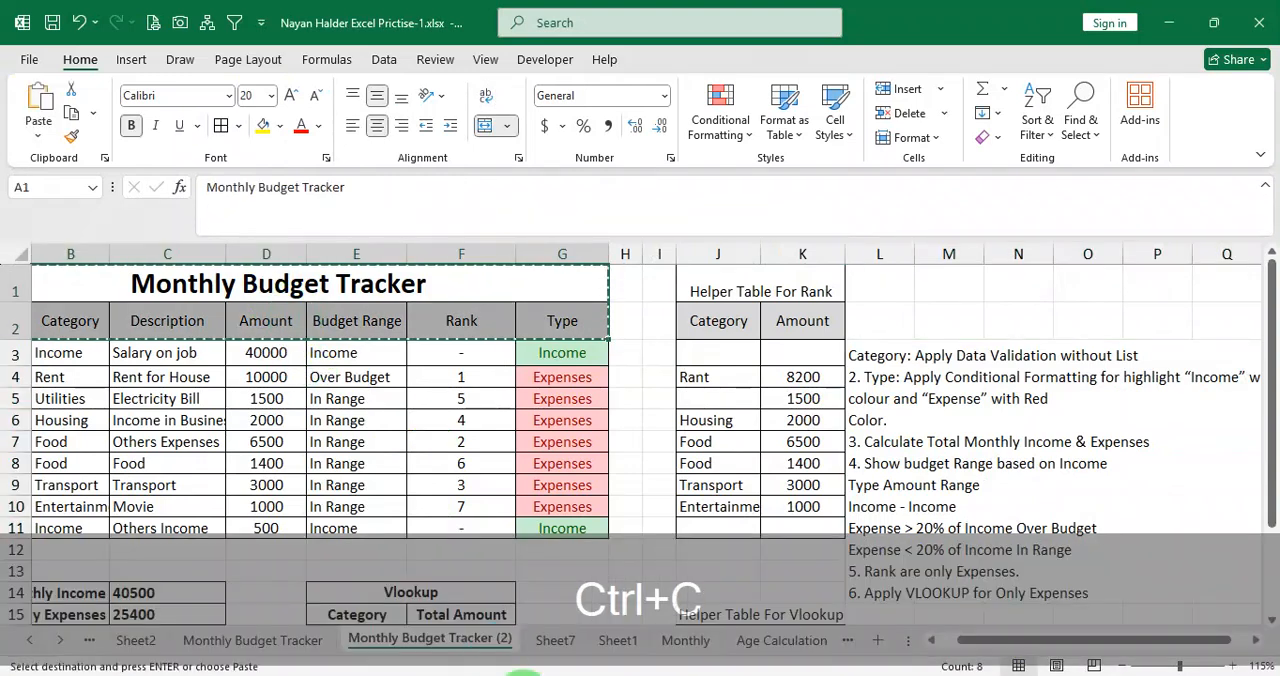
left_click(555, 645)
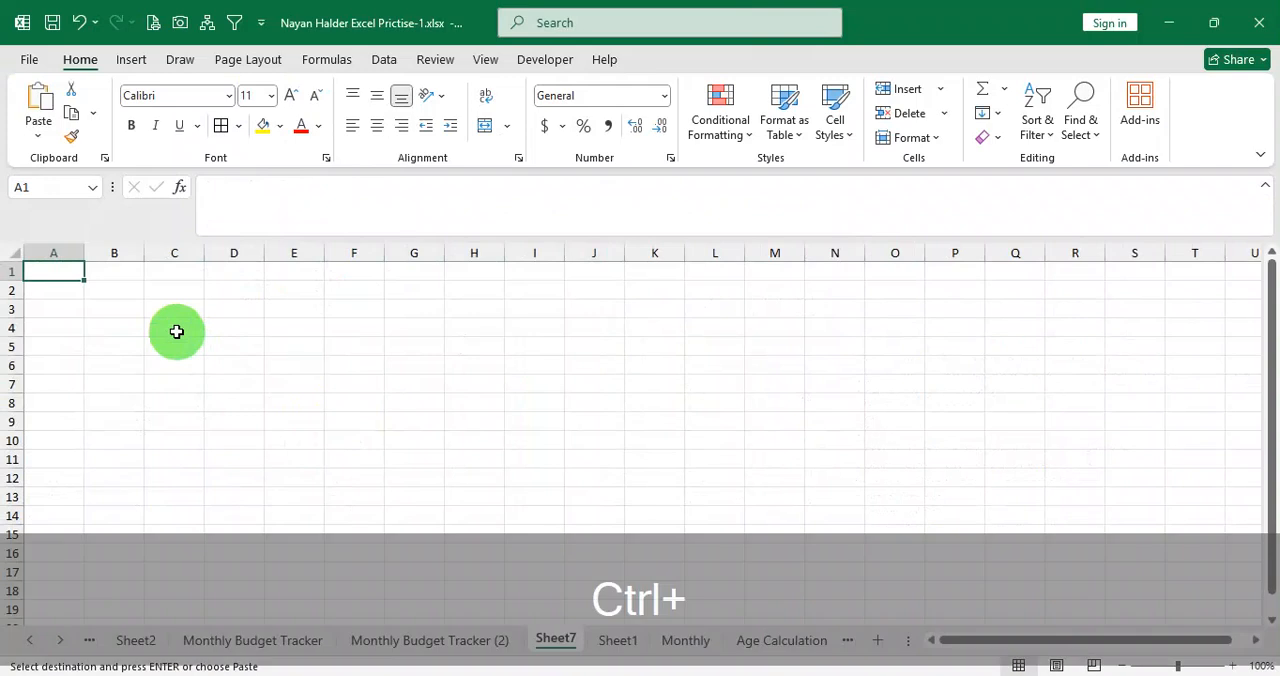
key("ctrl+v")
Autofit columns A to G on the new sheet and widen them all to one equal width.
left_click_drag(77, 245, 403, 254)
double_click(386, 253)
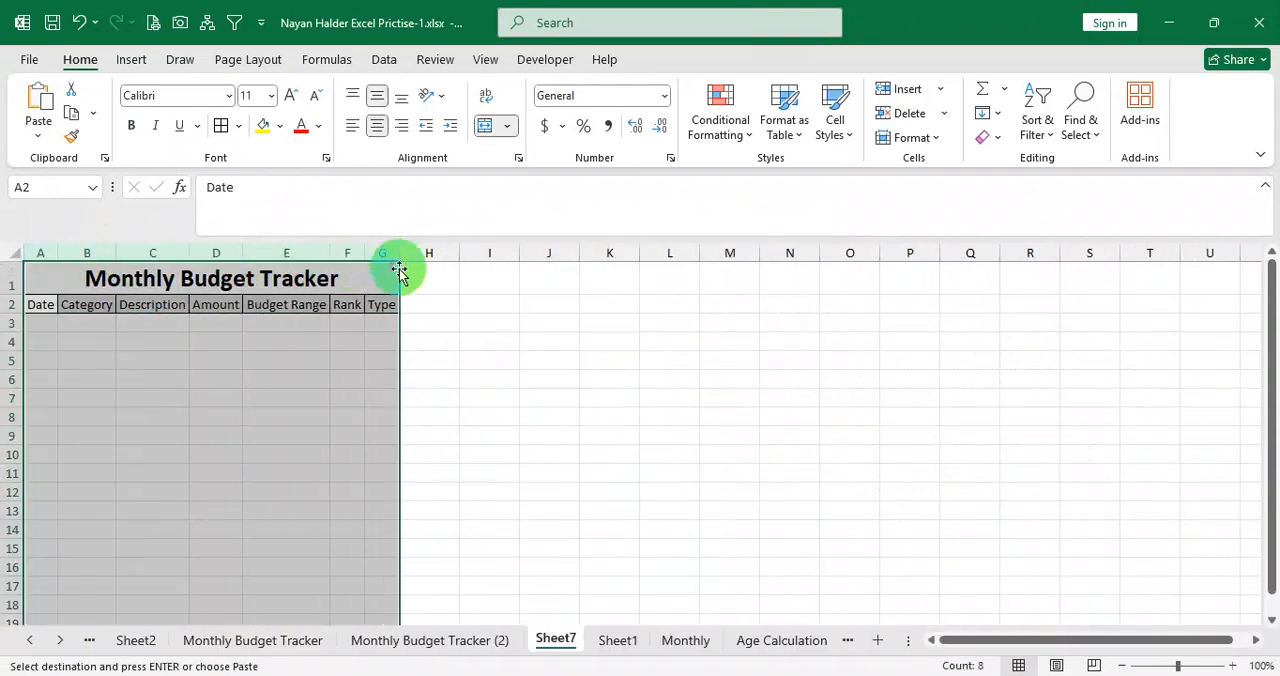
left_click(255, 492)
scroll(243, 457, "up", 3)
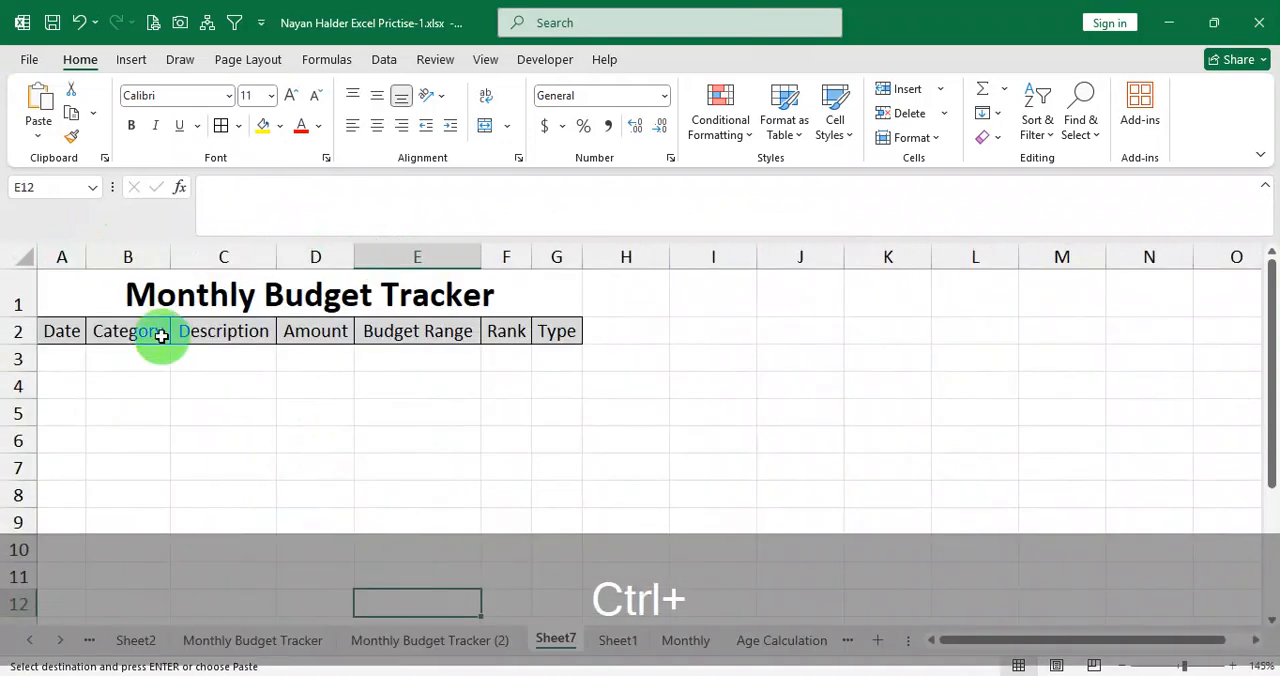
left_click_drag(80, 257, 560, 257)
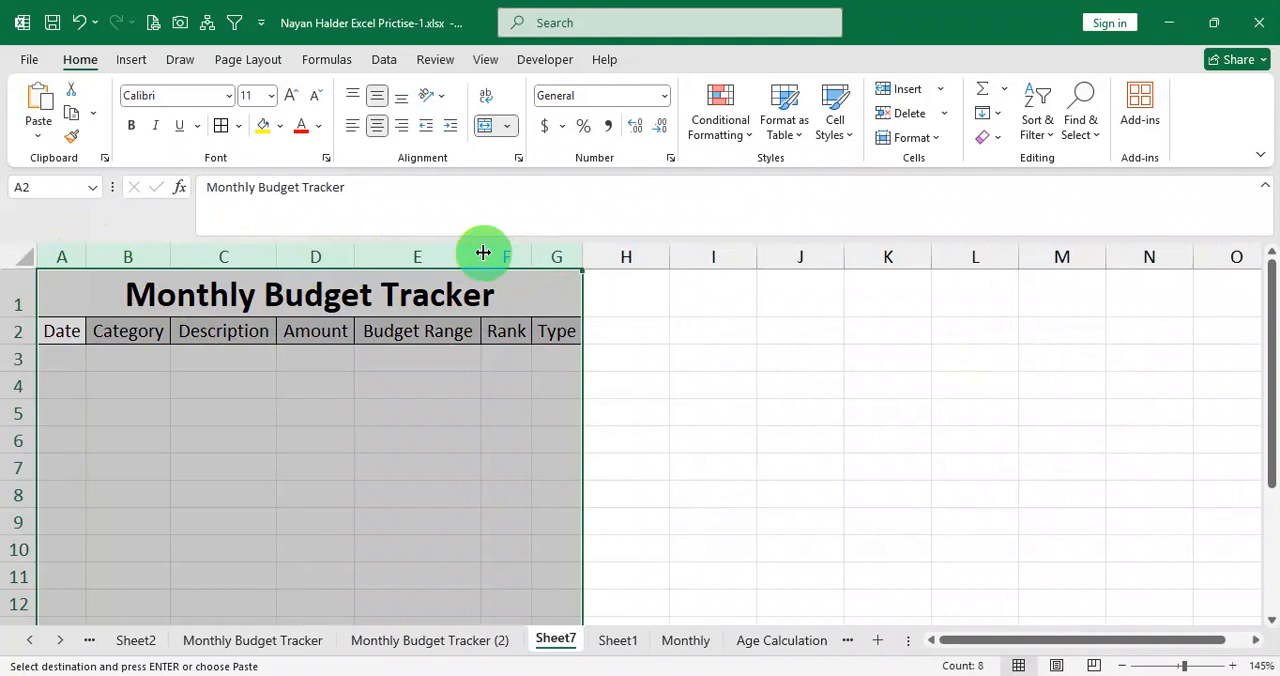
left_click_drag(483, 253, 508, 270)
left_click(529, 415)
scroll(529, 410, "down", 3)
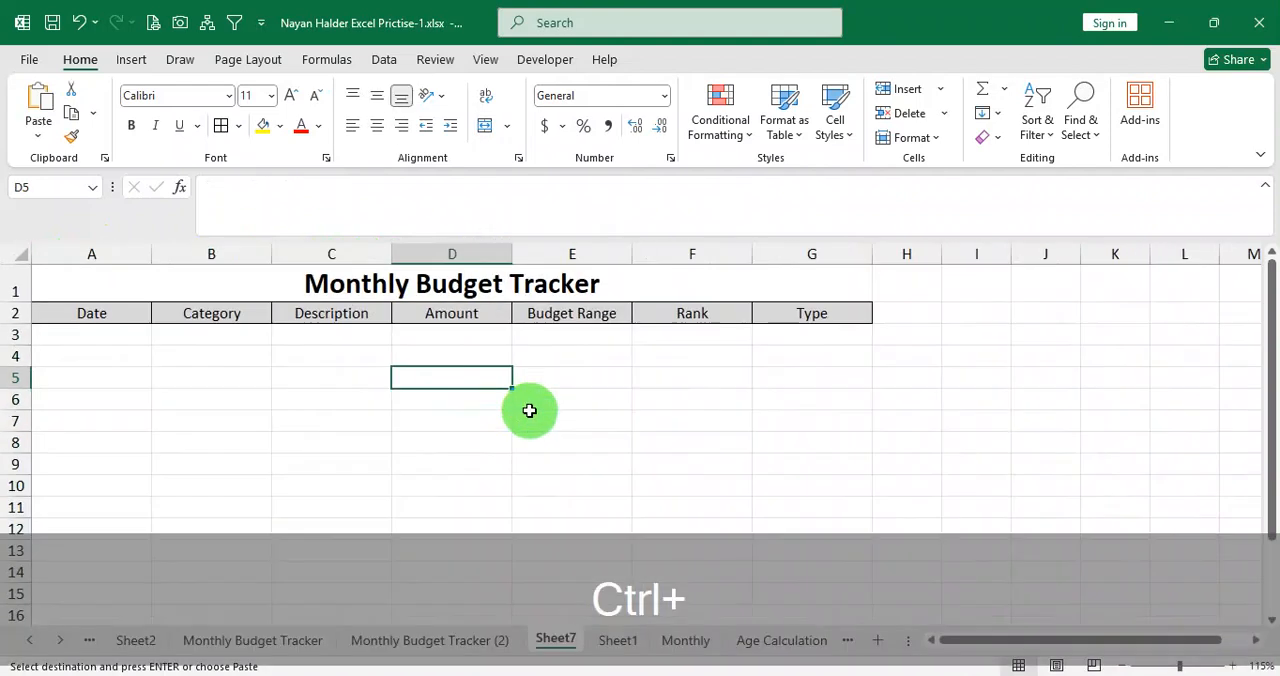
Apply all borders to the table range A2:G12.
scroll(529, 410, "down", 1)
left_click_drag(80, 305, 709, 487)
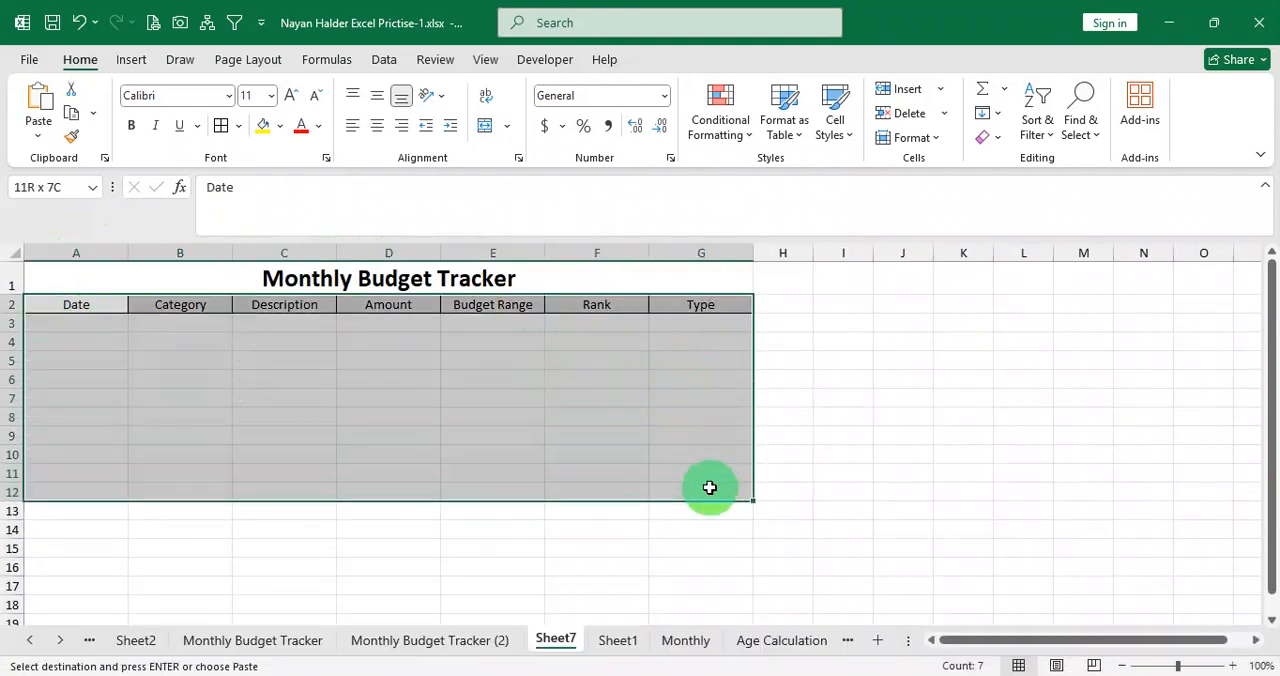
left_click(221, 125)
left_click(291, 404)
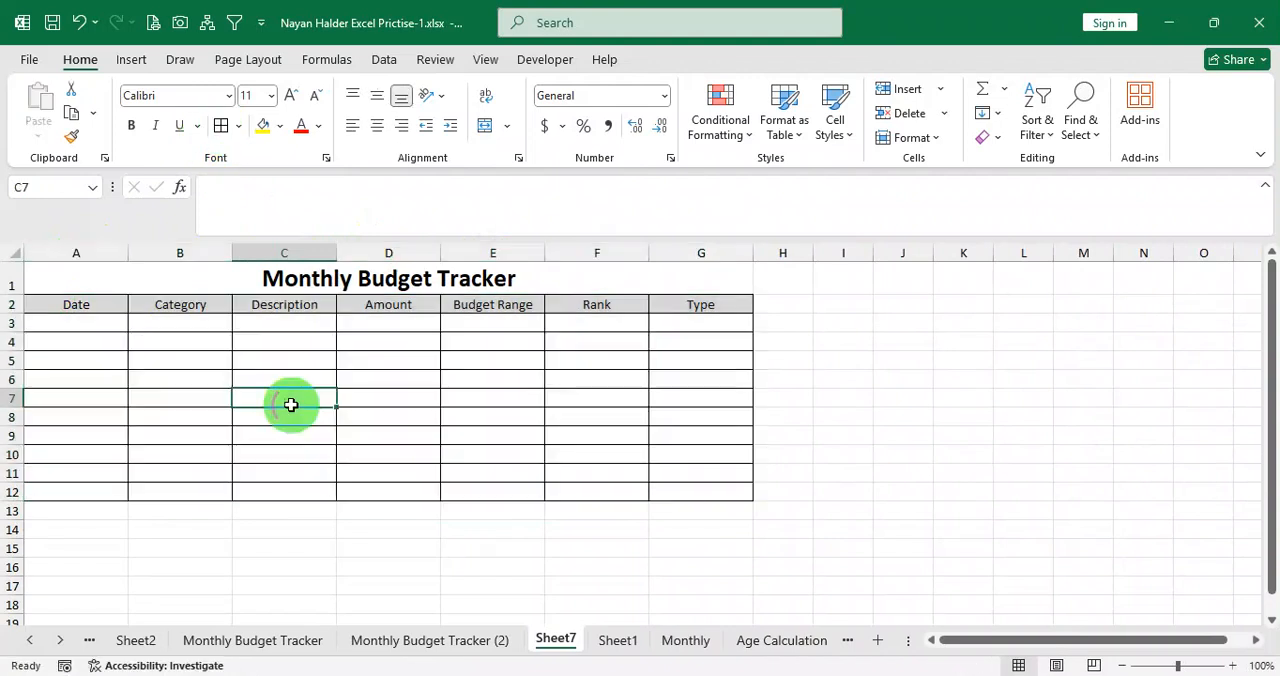
Make header row 2 taller and format the headings in A2:G2 bold at font size 14.
left_click_drag(11, 313, 11, 327)
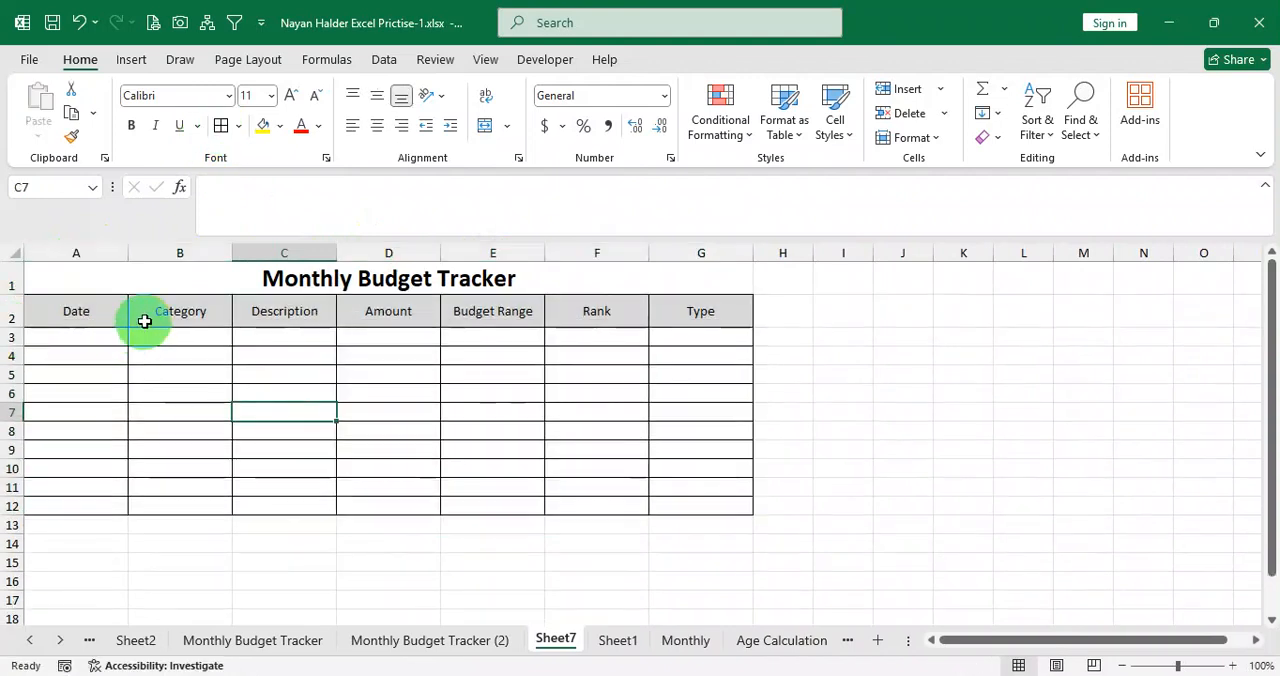
left_click_drag(97, 311, 651, 314)
left_click(140, 125)
left_click(289, 97)
left_click(289, 97)
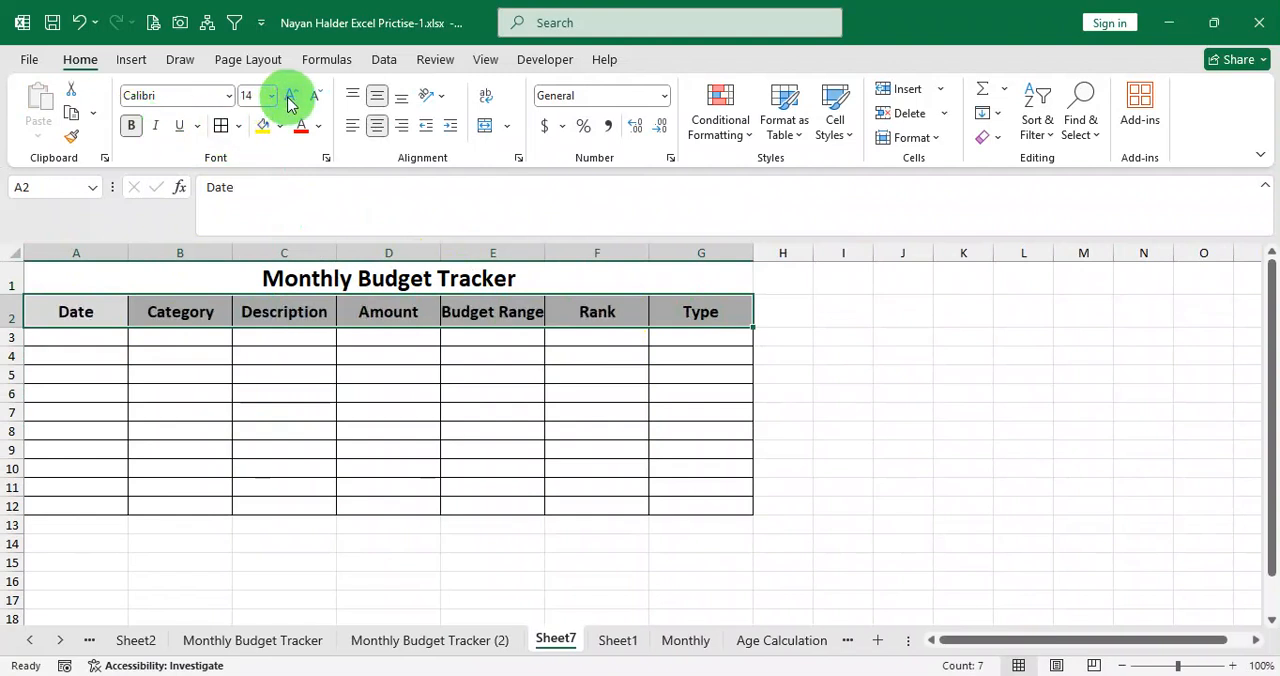
Widen column E so that the Budget Range heading fits inside its cell.
left_click_drag(544, 252, 563, 252)
left_click(516, 356)
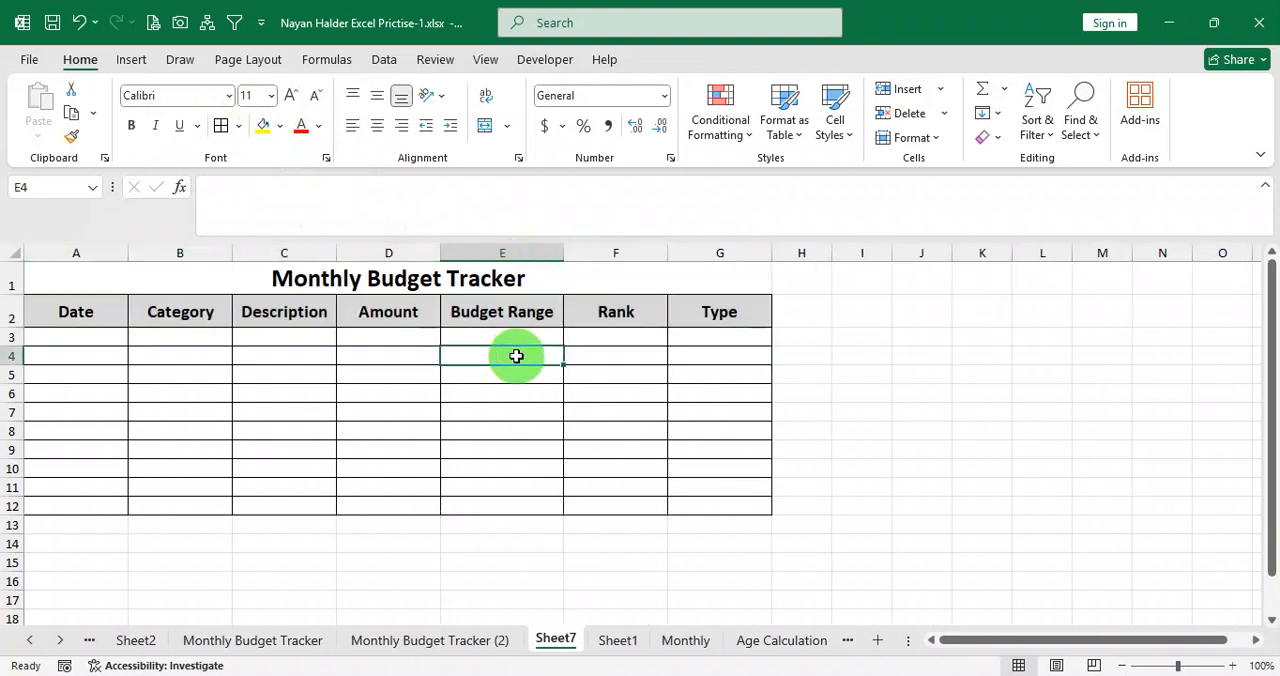
left_click(709, 675)
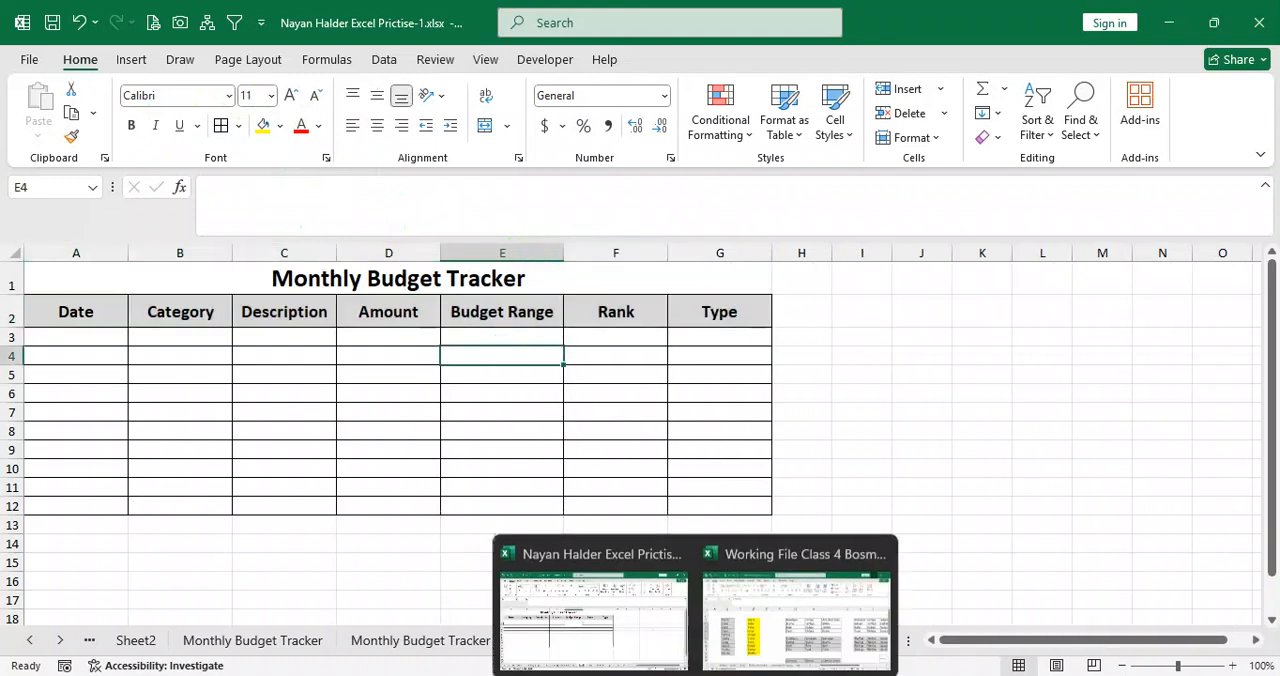
Set up a data validation rule for A3:A12 that allows dates between limits, with start date 01-09-2025.
left_click(94, 338)
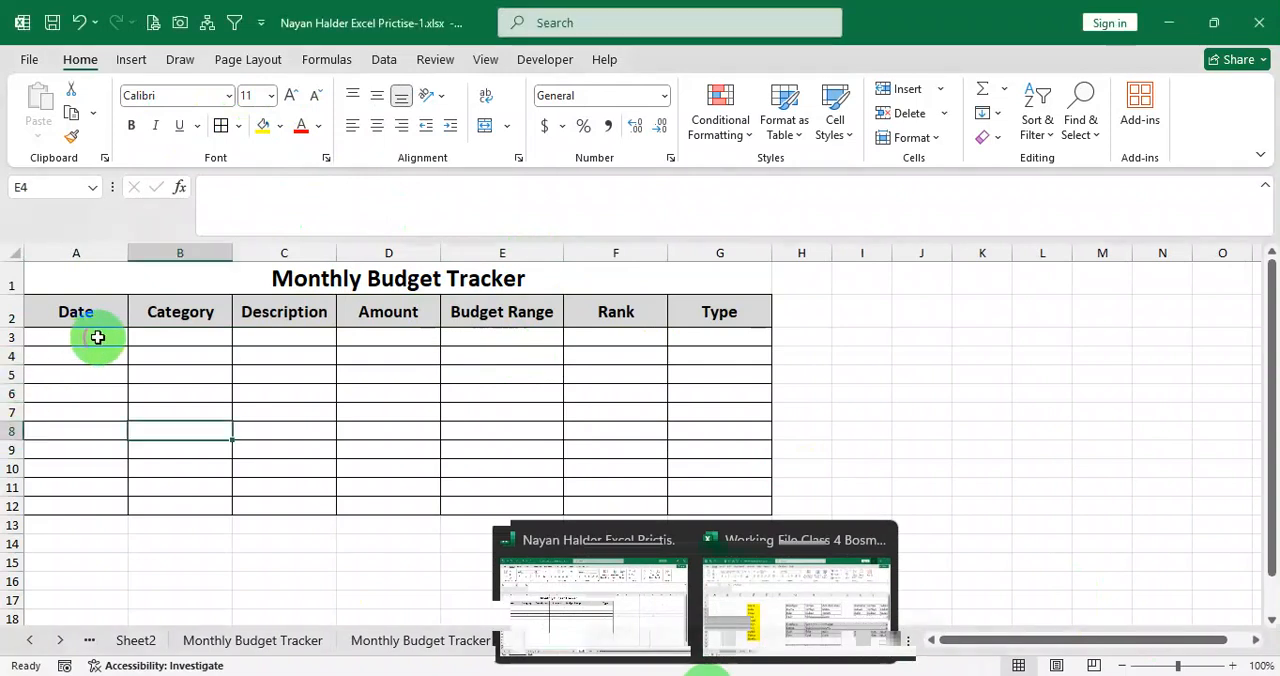
left_click_drag(94, 337, 80, 505)
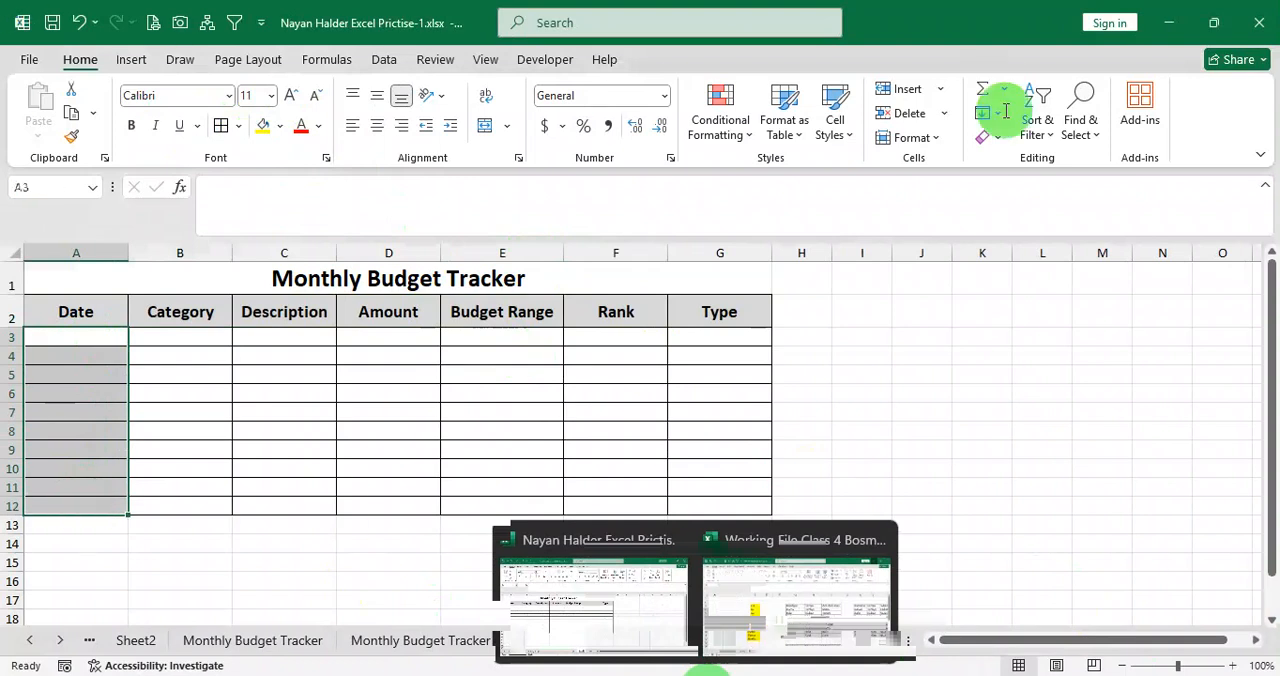
left_click(382, 62)
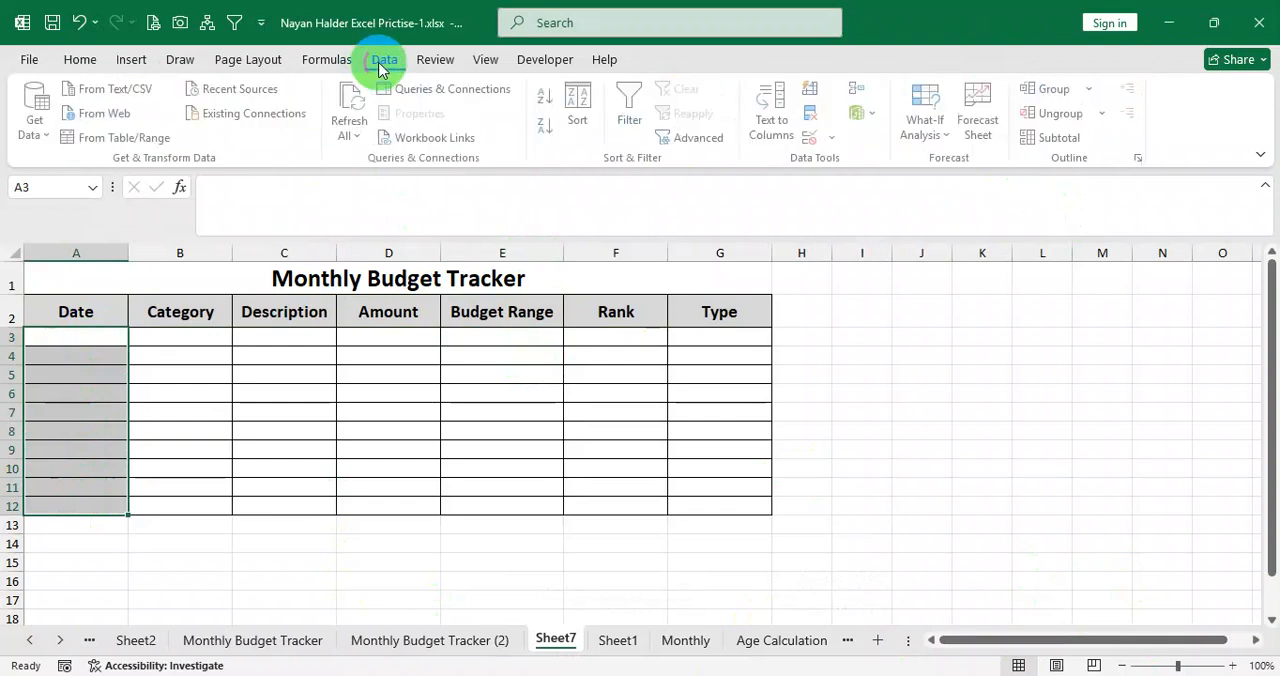
left_click(838, 138)
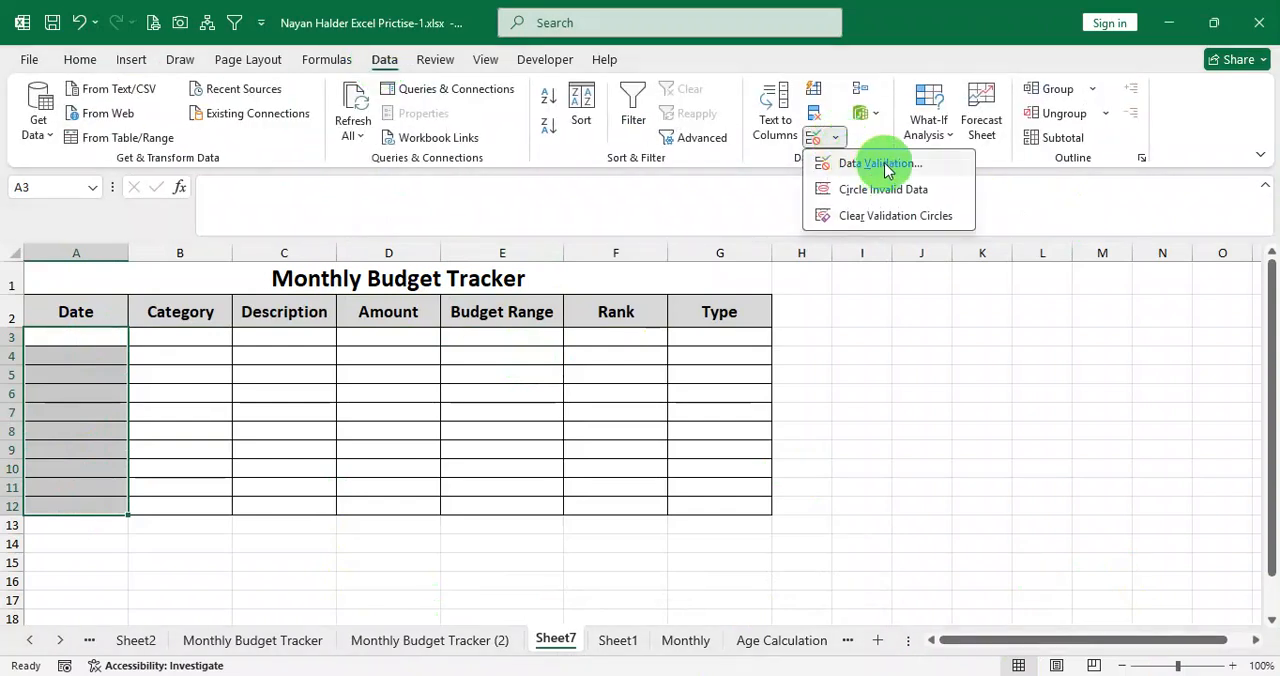
left_click(858, 163)
left_click(875, 305)
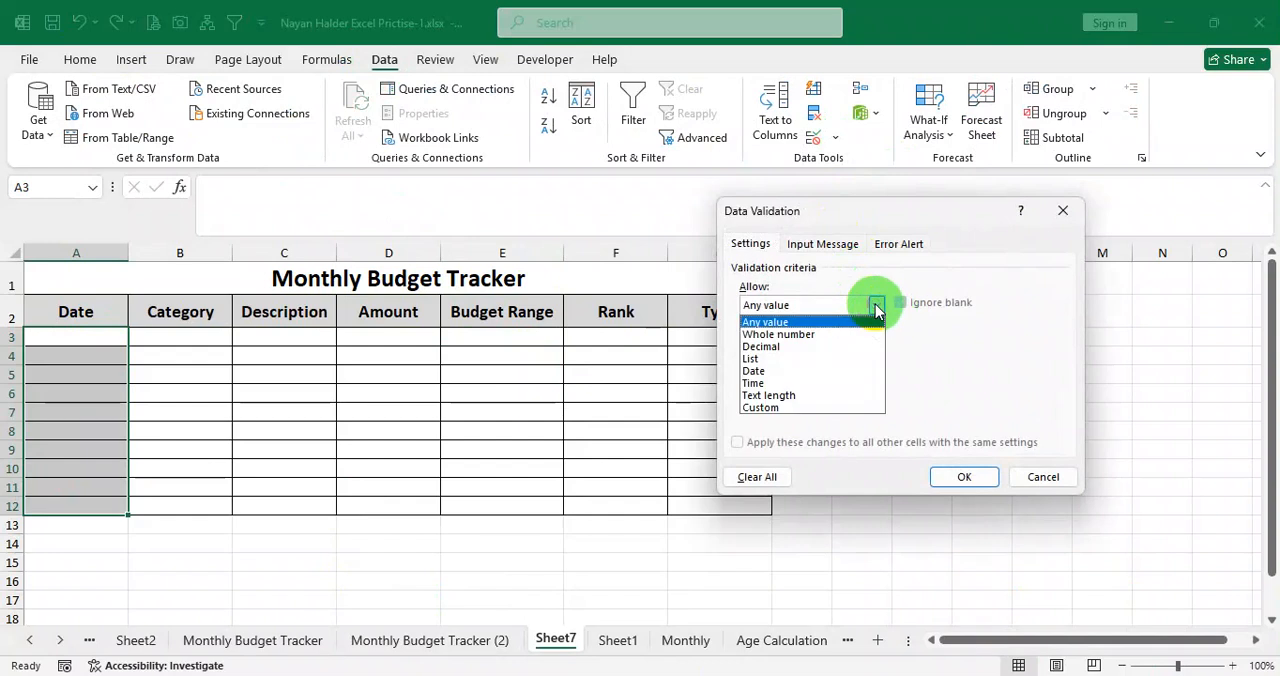
left_click(810, 381)
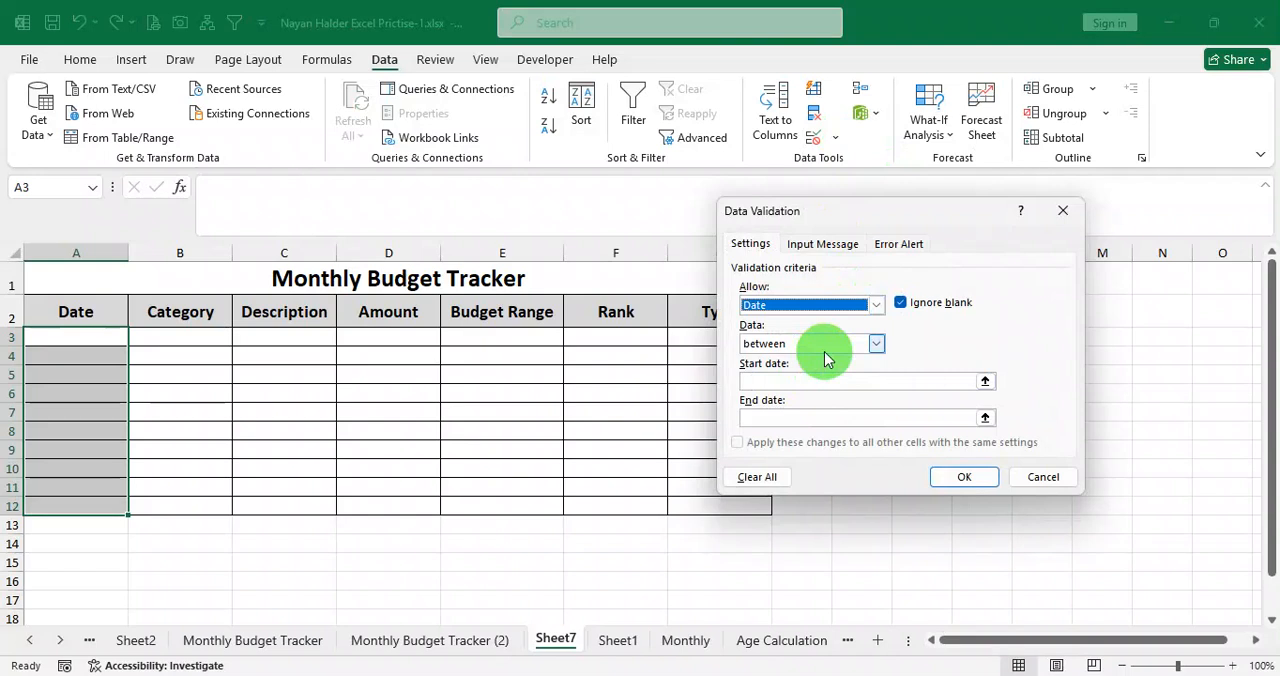
left_click(824, 351)
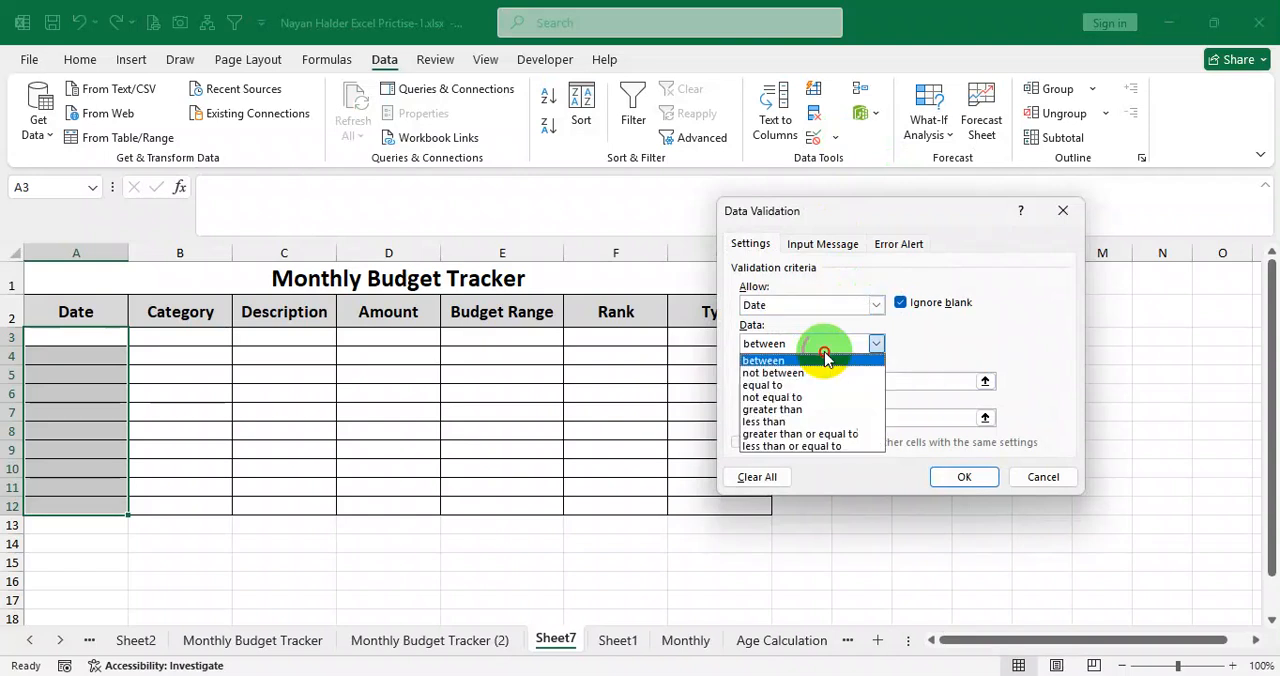
left_click(785, 360)
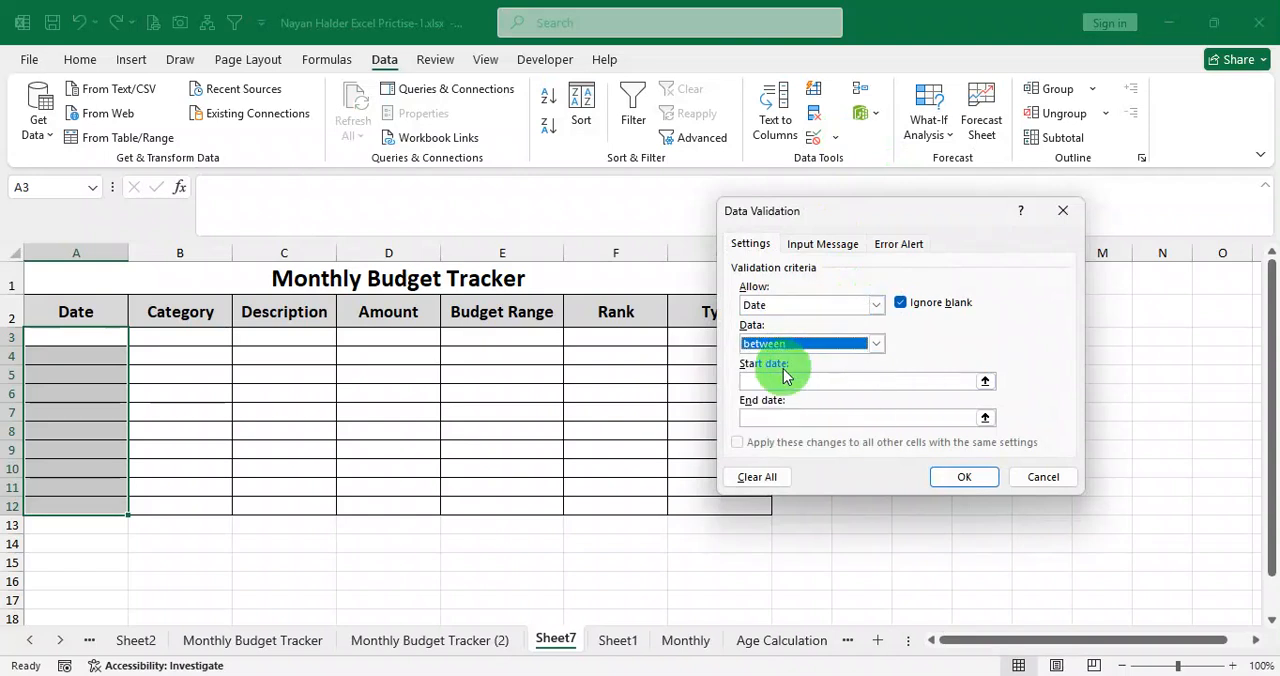
left_click(788, 380)
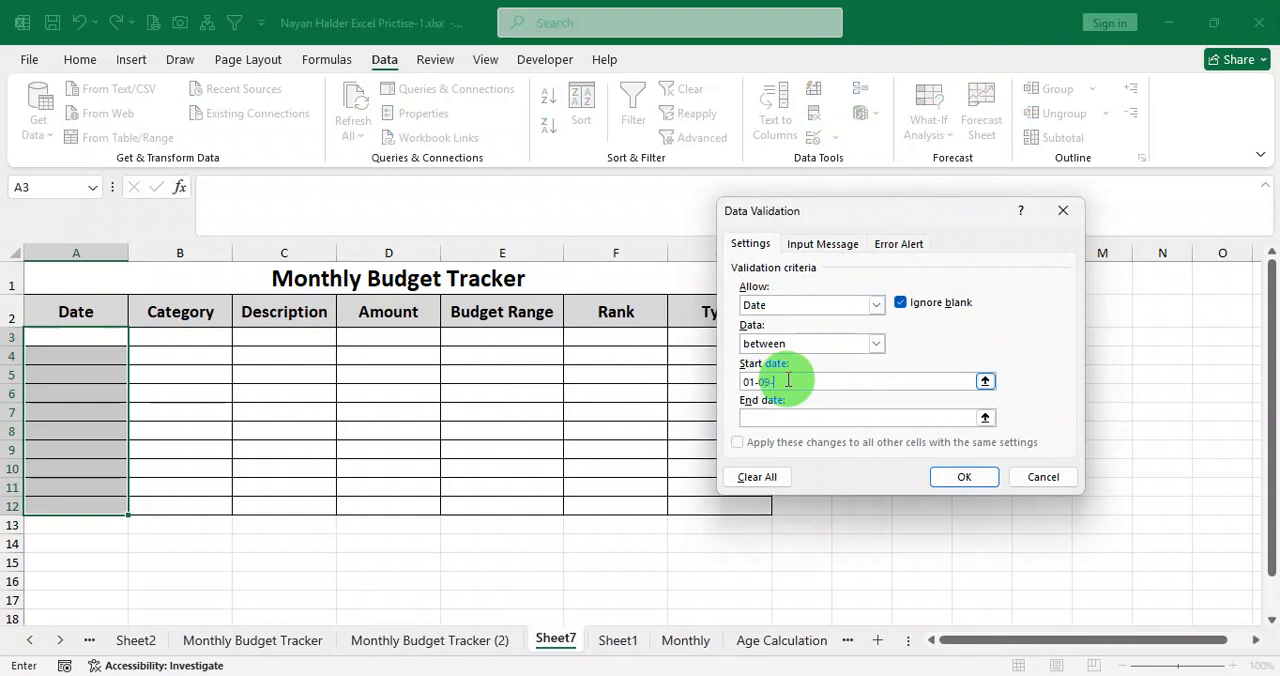
type("5")
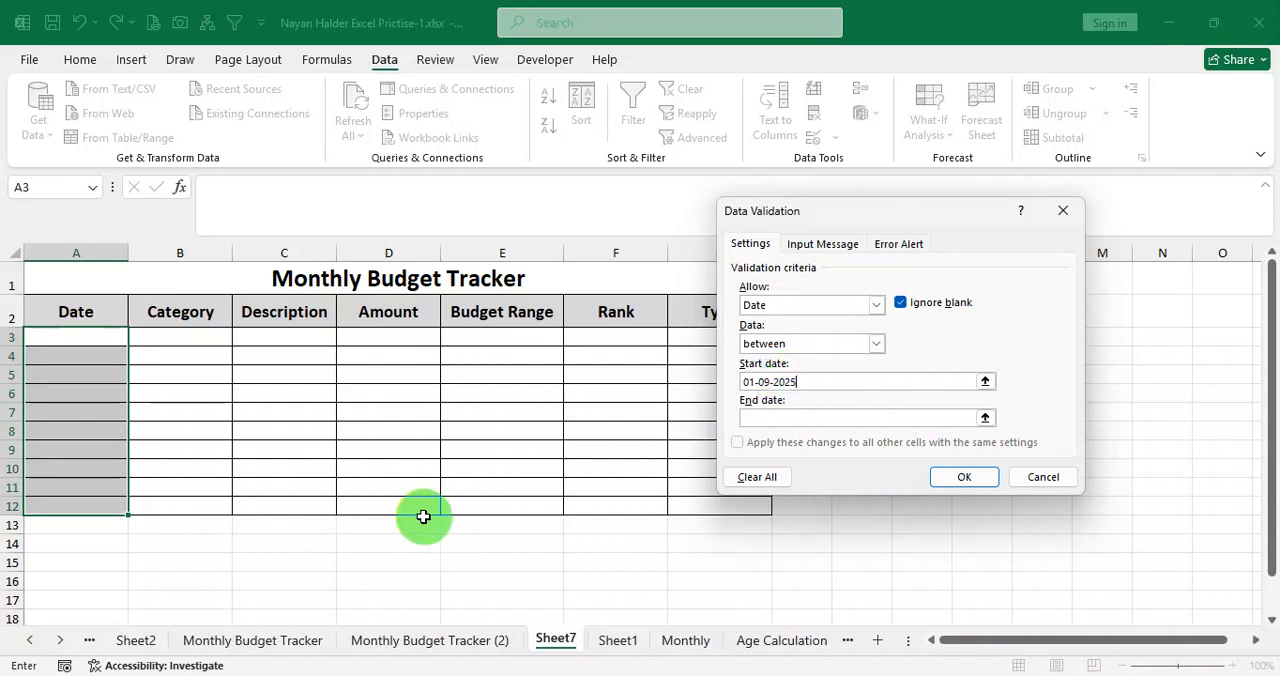
Try to apply the date validation rule with 31-09-2025 as the end date.
left_click(795, 420)
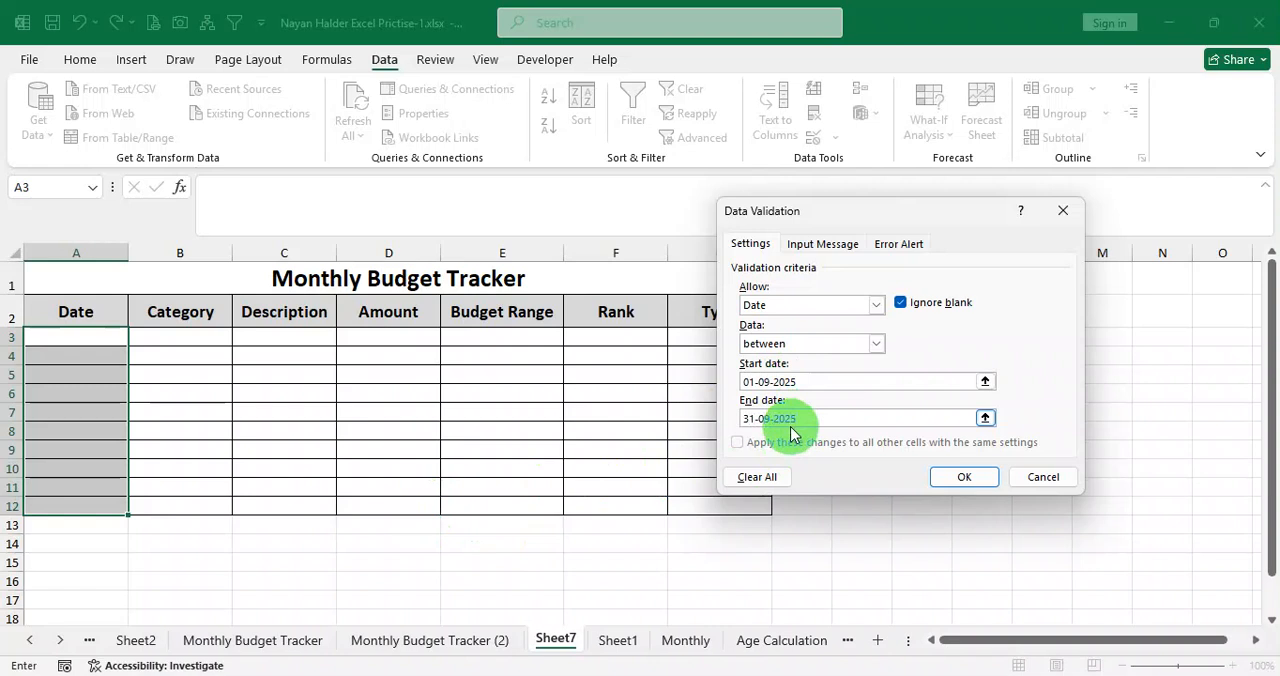
left_click(977, 479)
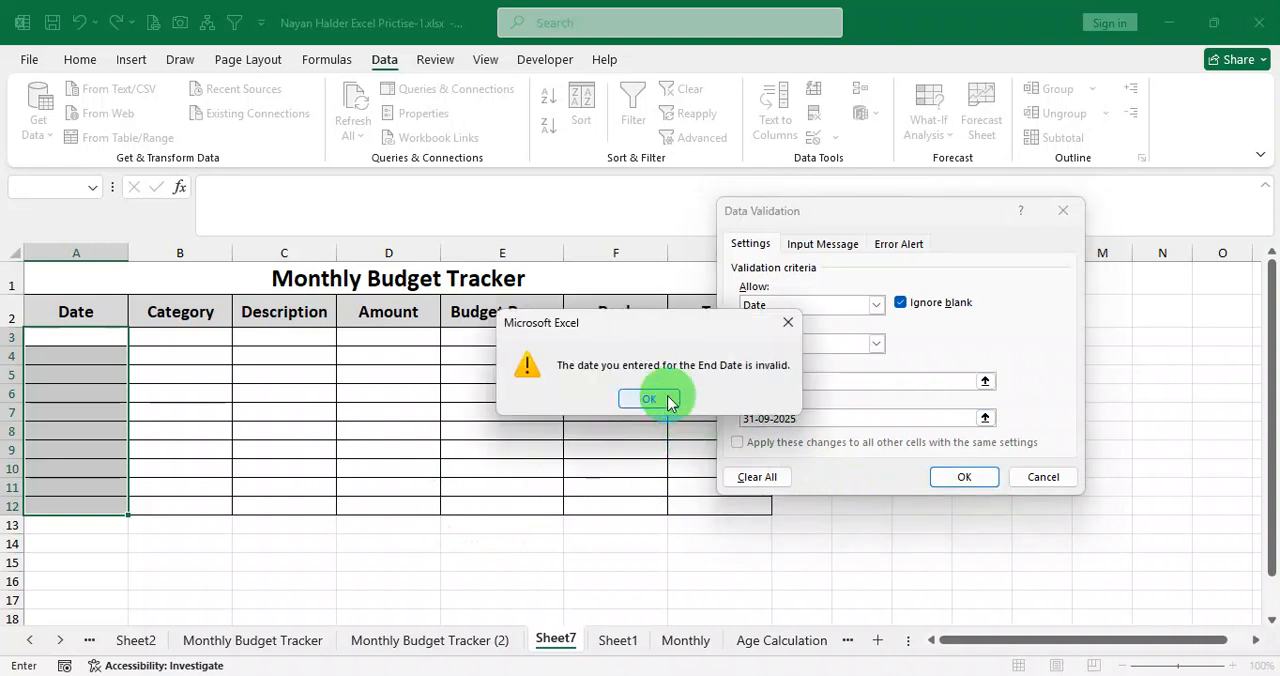
left_click(669, 401)
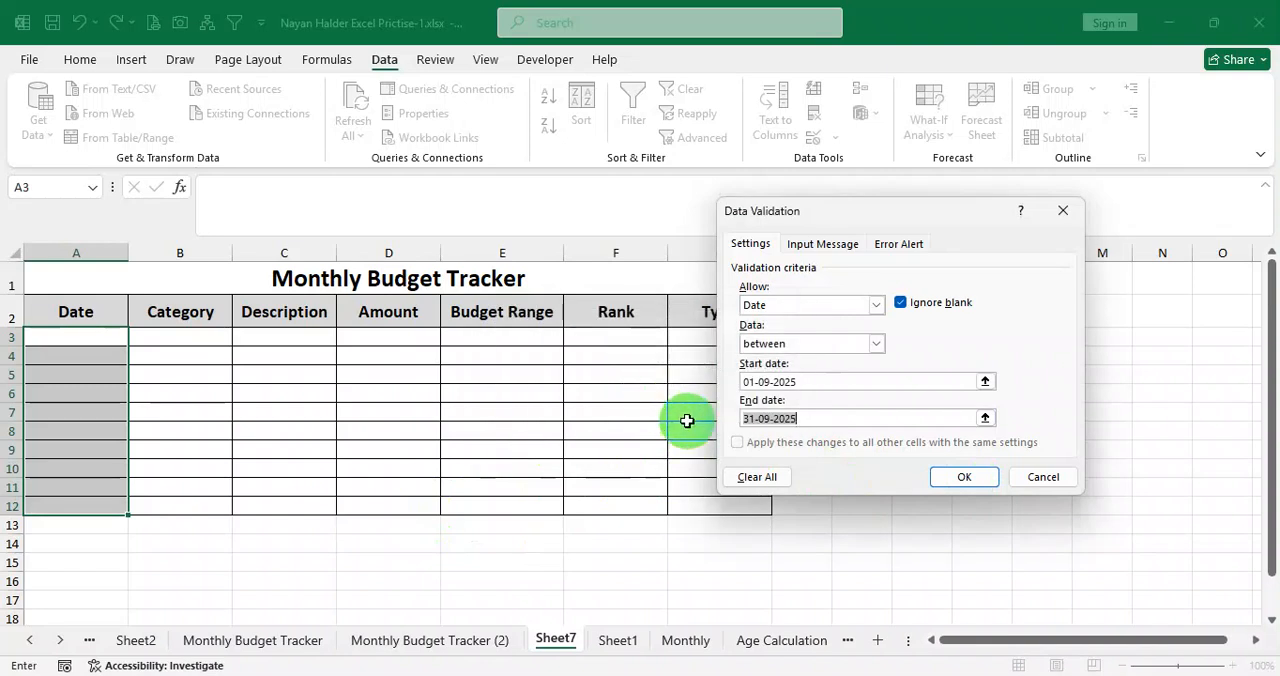
left_click(755, 420)
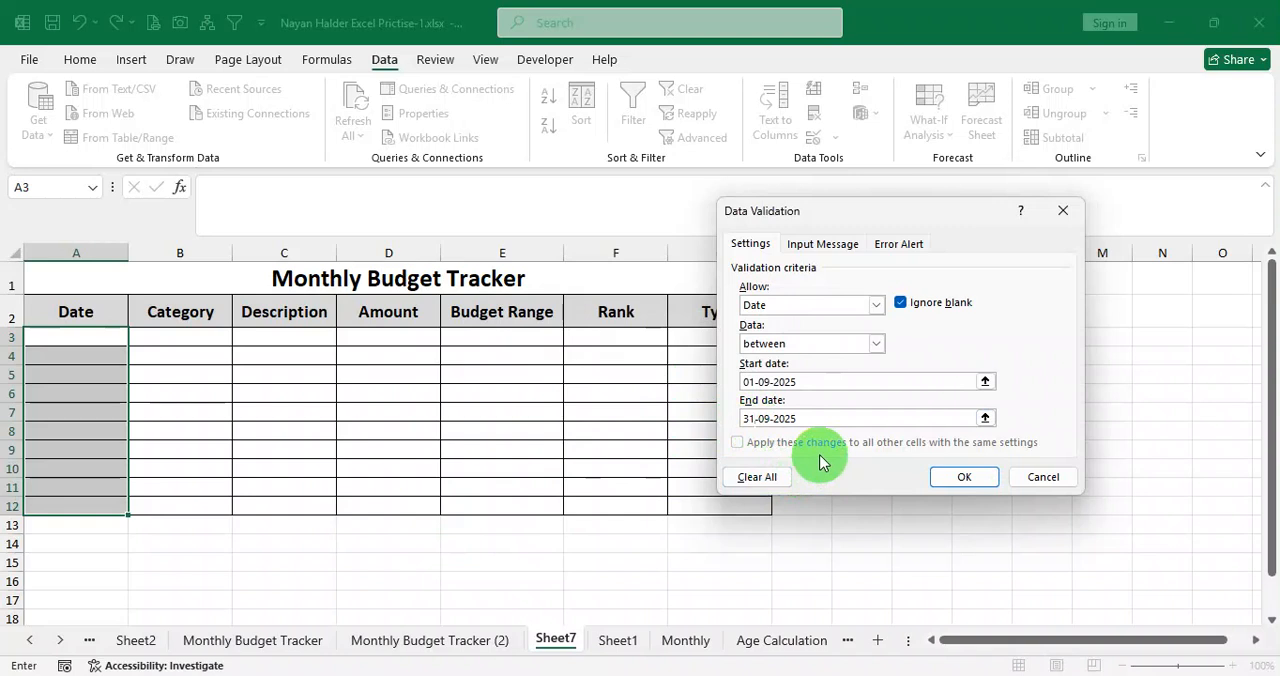
left_click(964, 477)
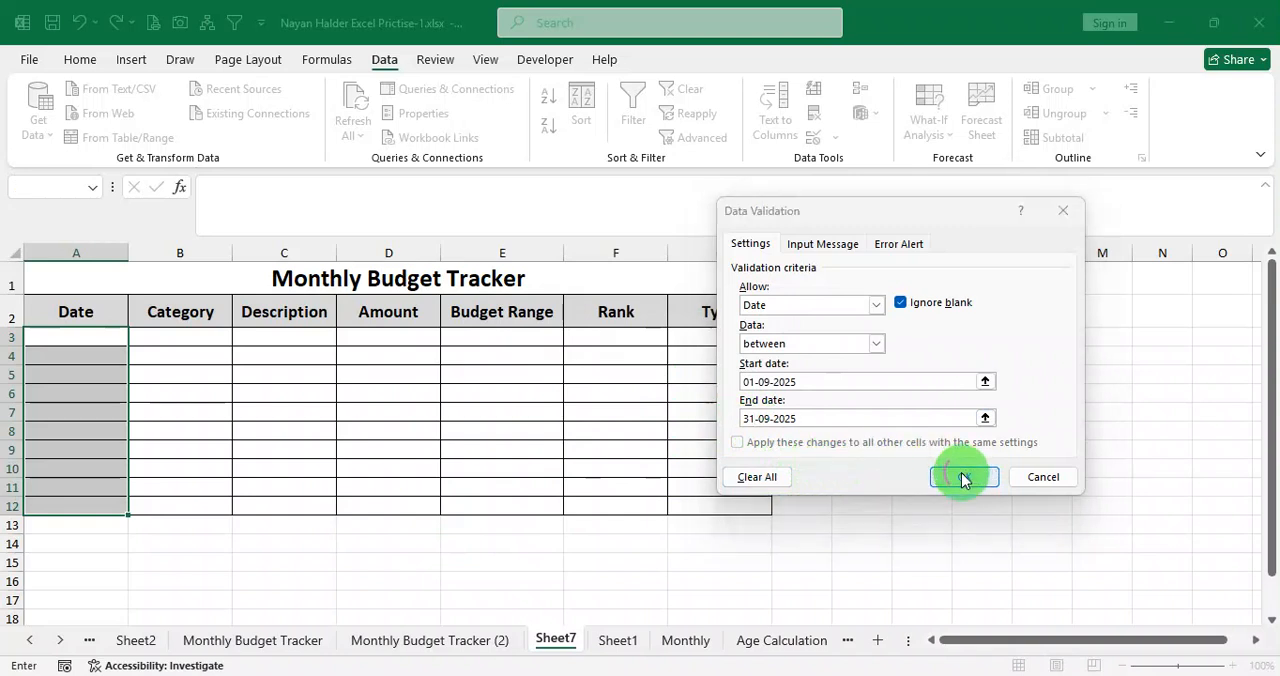
left_click(660, 399)
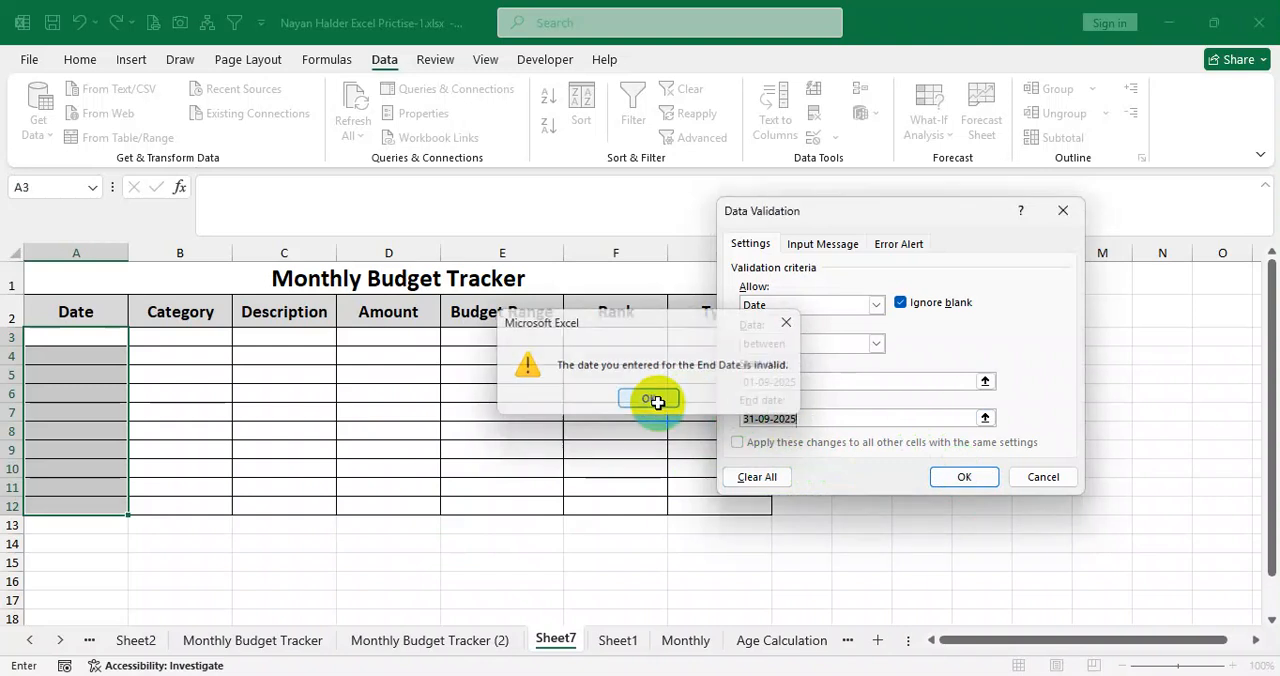
left_click(933, 485)
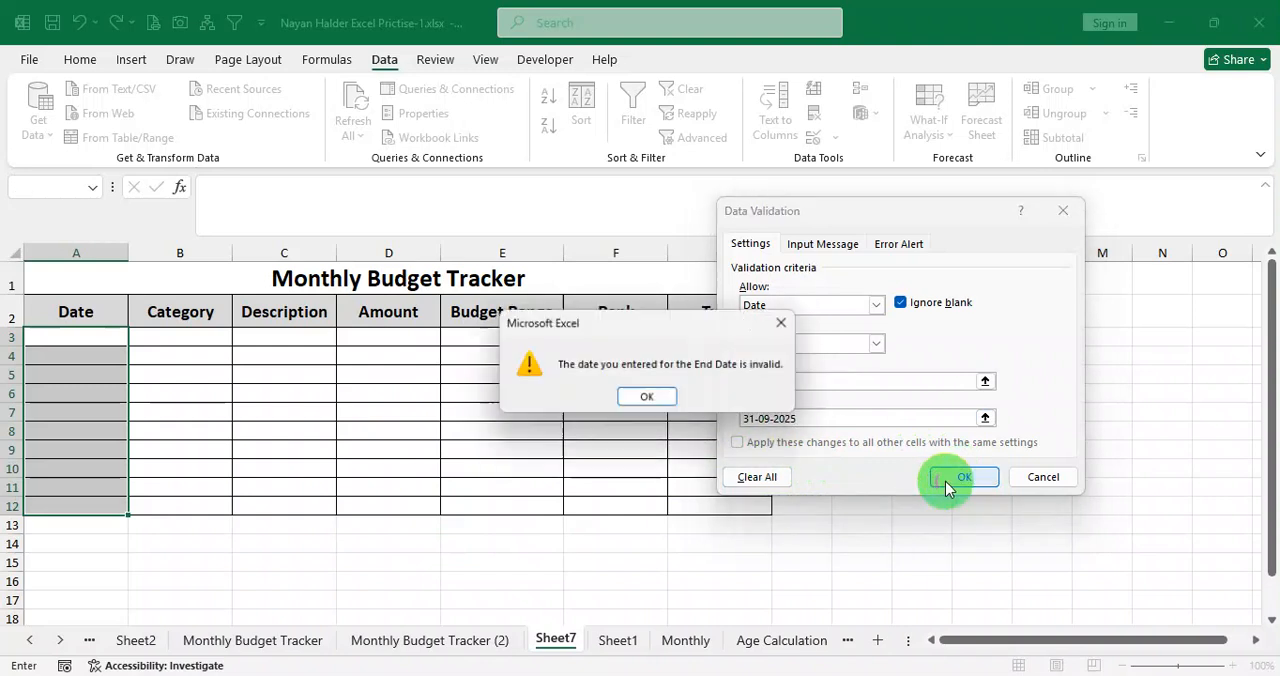
left_click(663, 400)
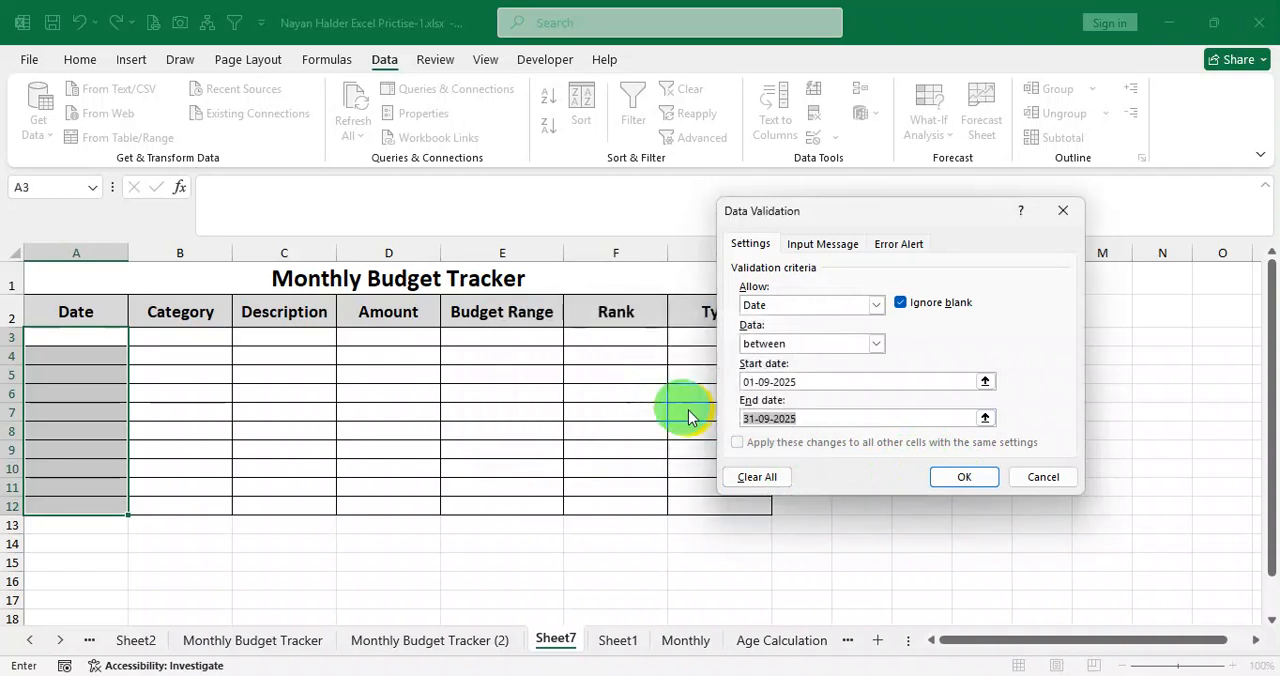
Correct the validation rule's end date to 30-09-2025 and apply the rule.
left_click(752, 418)
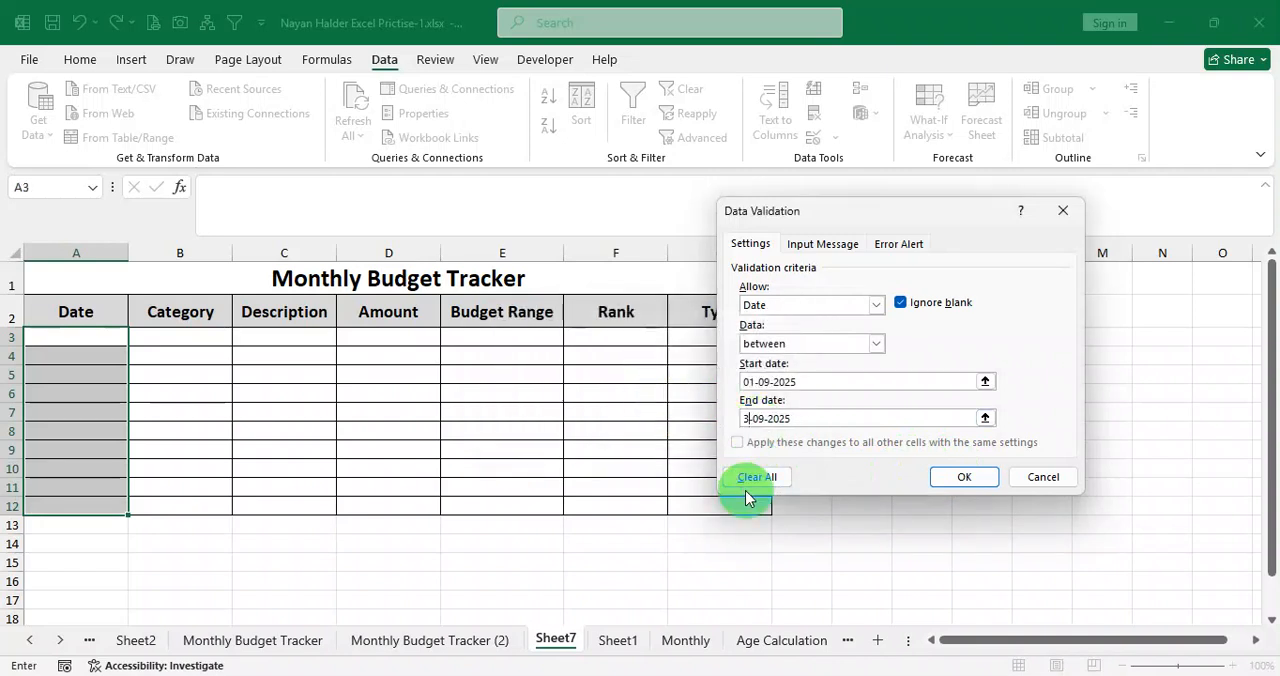
left_click(963, 480)
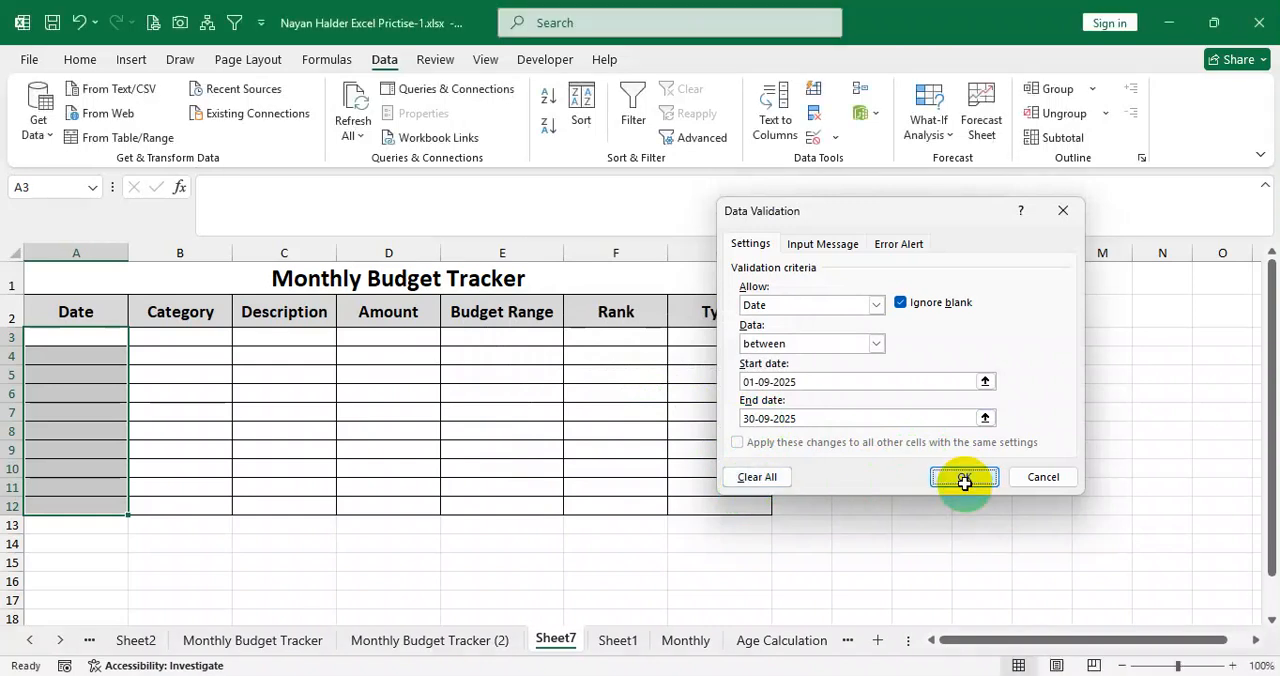
Test the date rule by trying to enter 02-10-2025 in A3, and clear the entry.
left_click(85, 341)
left_click(89, 394)
left_click(98, 429)
left_click(91, 343)
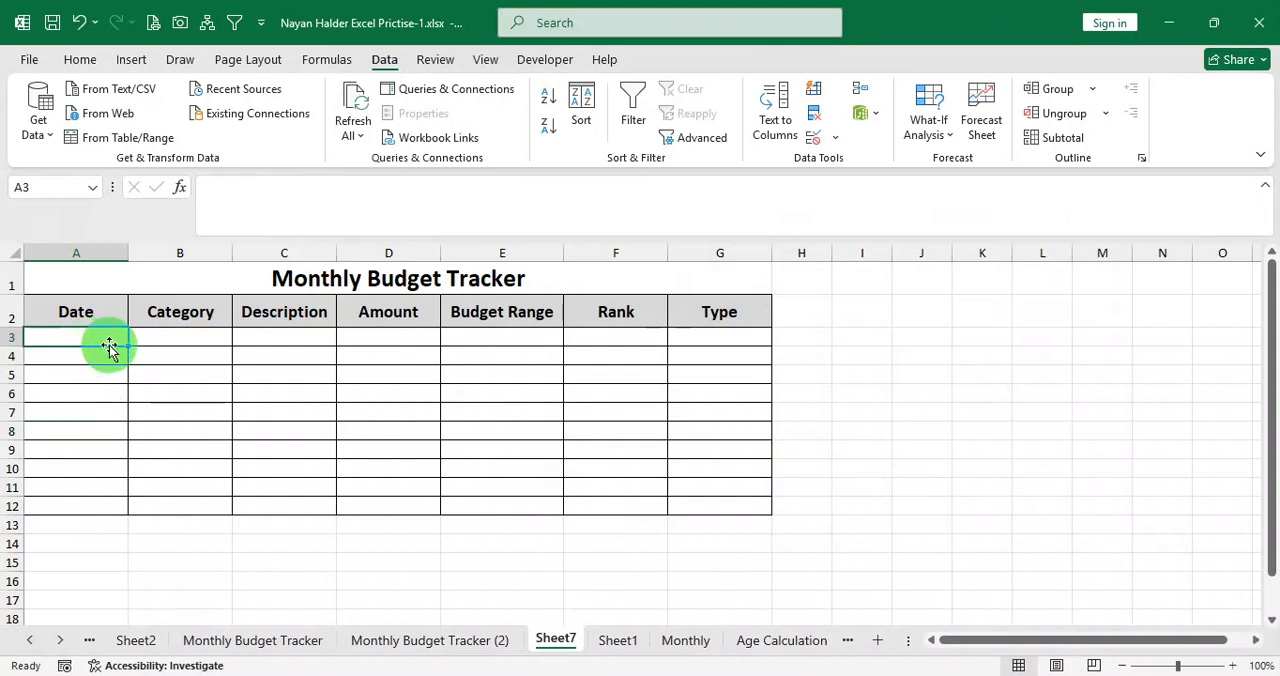
type("02-")
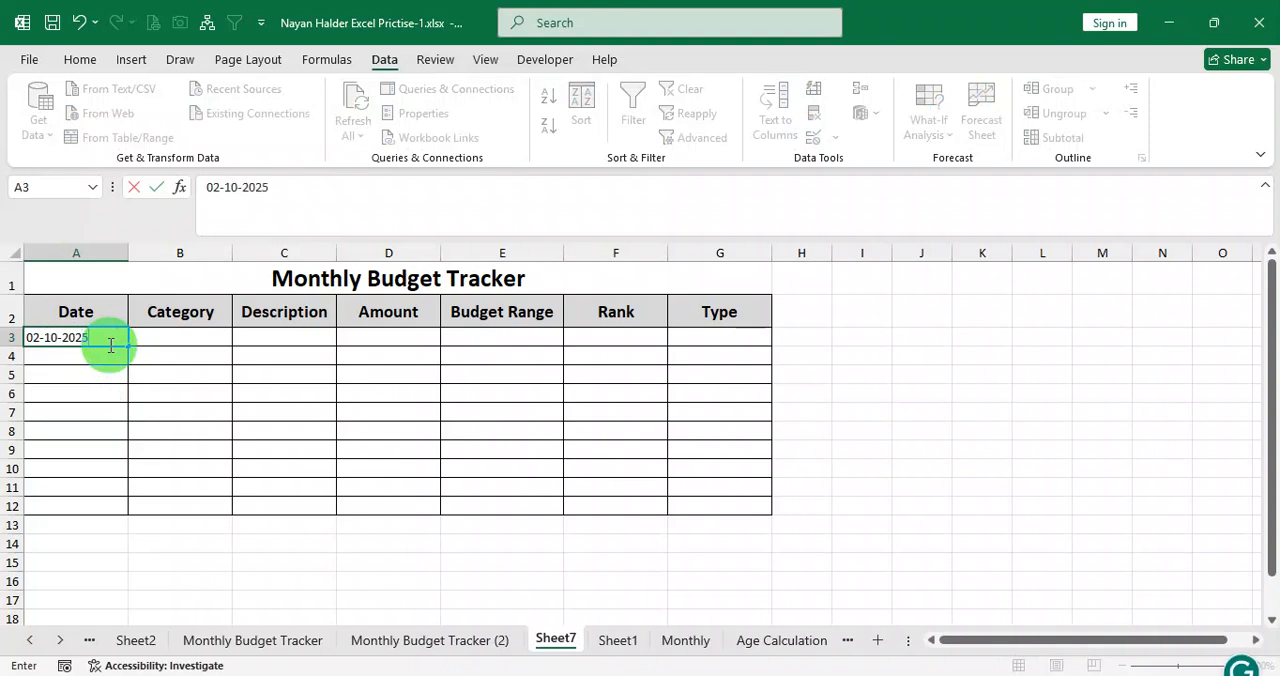
type("10-2025")
key("Return")
key("Return")
key("Return")
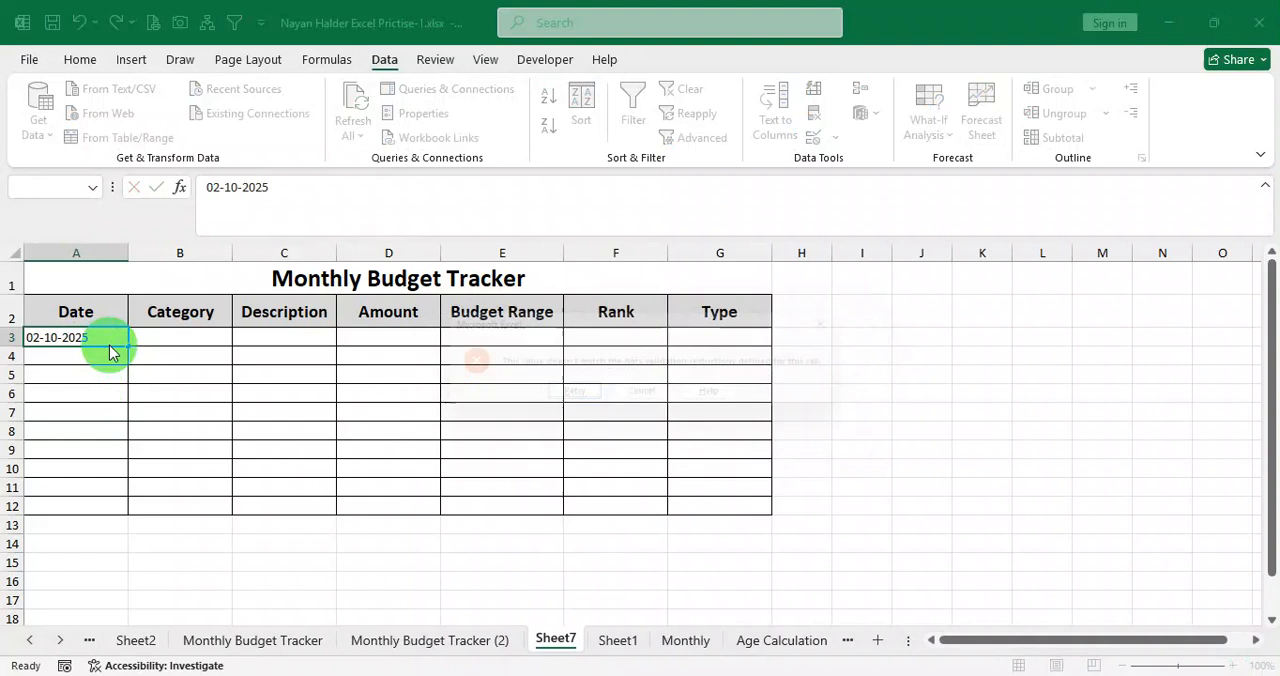
key("Return")
key("BackSpace")
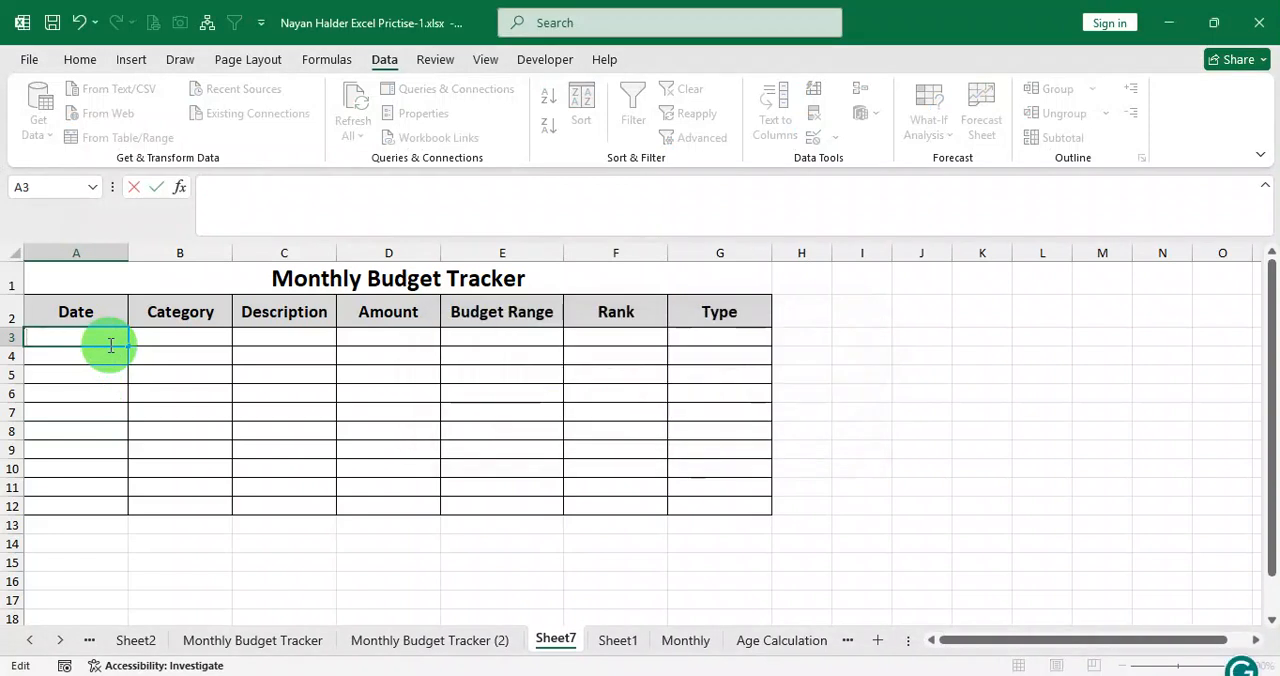
Enter the current date, 11-09-2025, in A3 and fill the date series down to A12.
key("ctrl+semicolon")
key("Return")
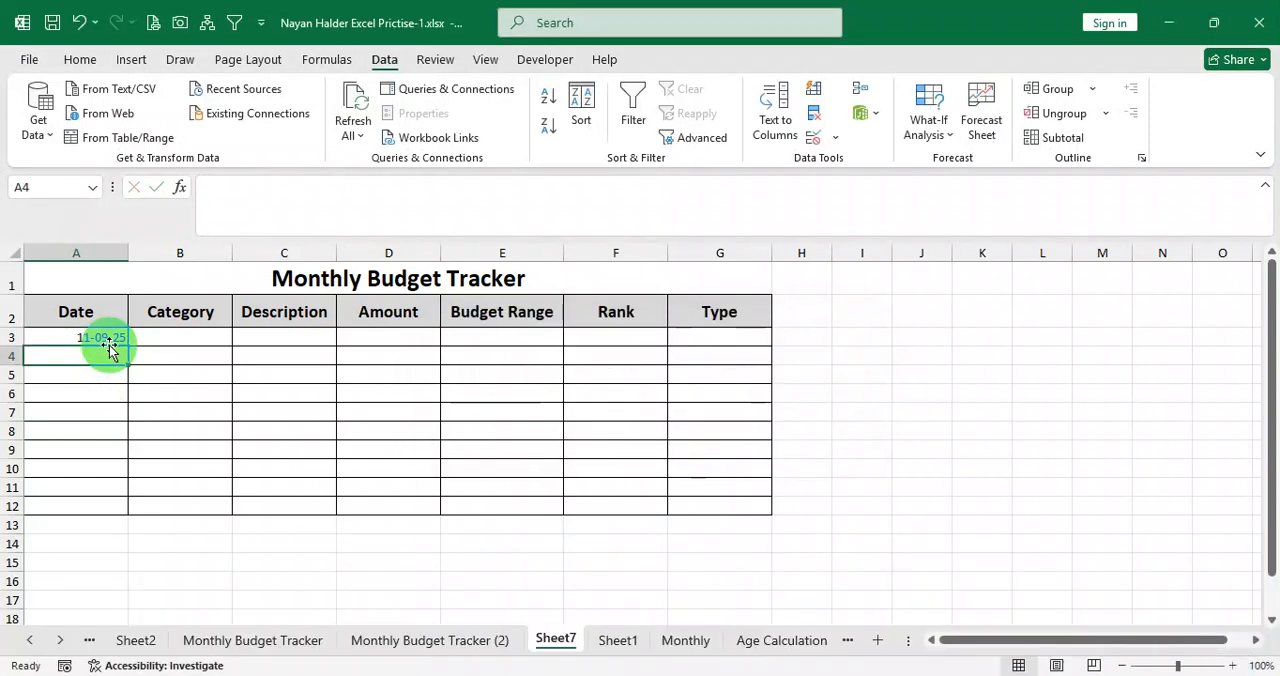
left_click(108, 338)
left_click_drag(128, 346, 122, 510)
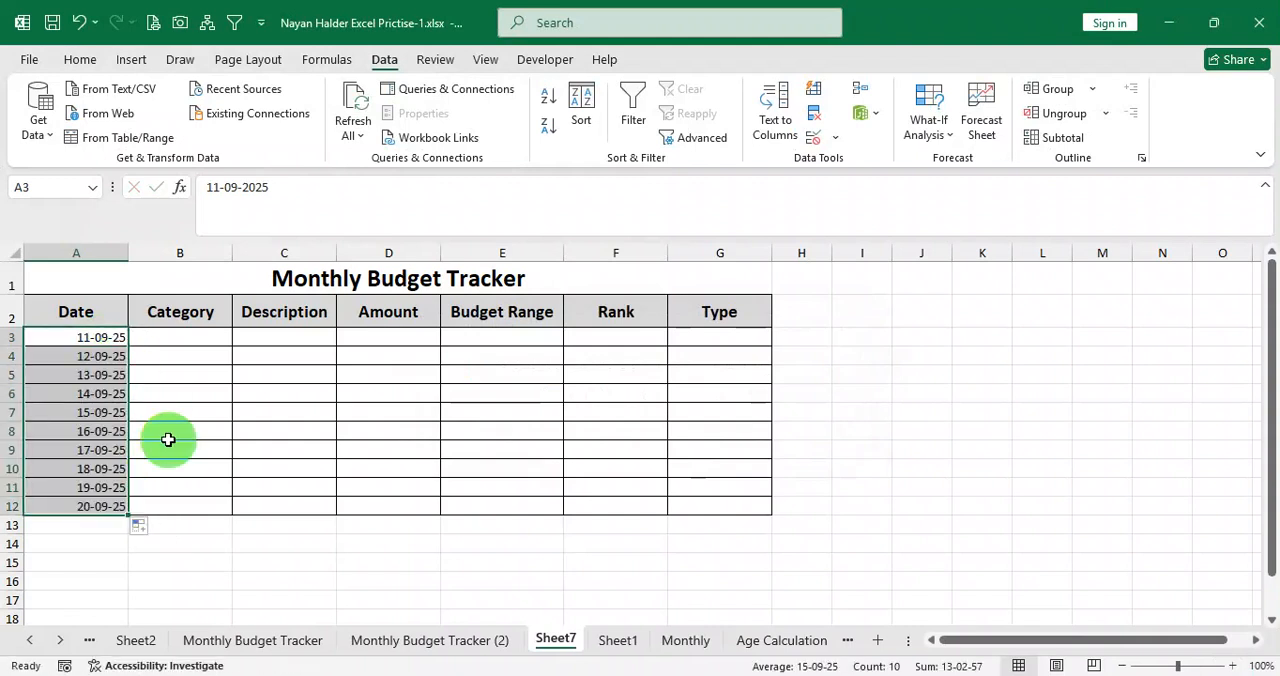
Center the dates in A3:A12 horizontally and vertically.
left_click(80, 59)
left_click(376, 125)
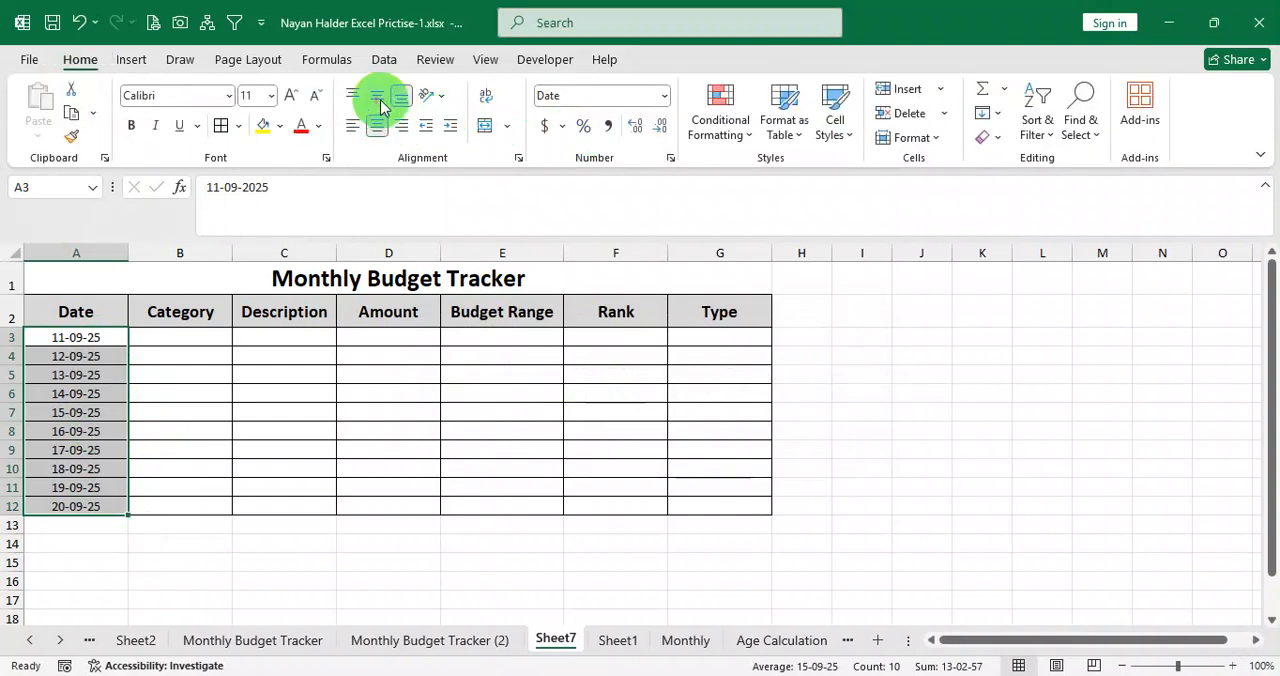
left_click(379, 100)
Examine the finished table, helper table and task notes on the Monthly Budget Tracker (2) sheet.
left_click(204, 340)
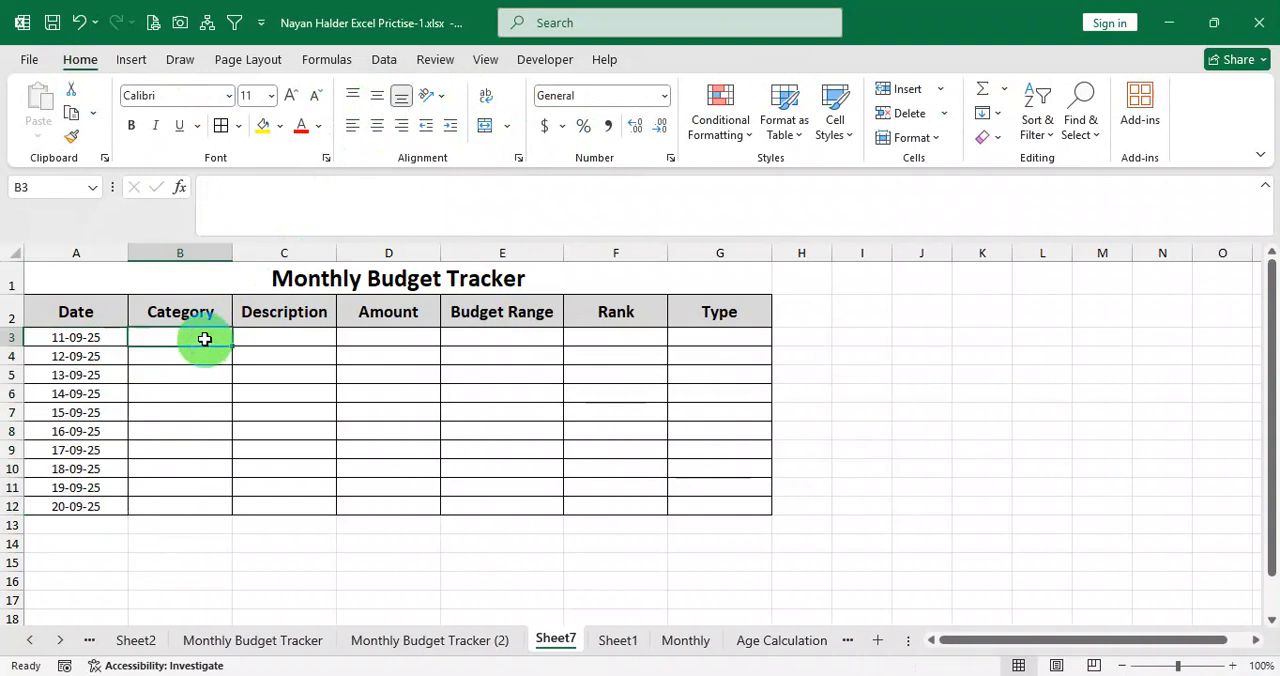
left_click(445, 642)
left_click_drag(1091, 640, 1150, 634)
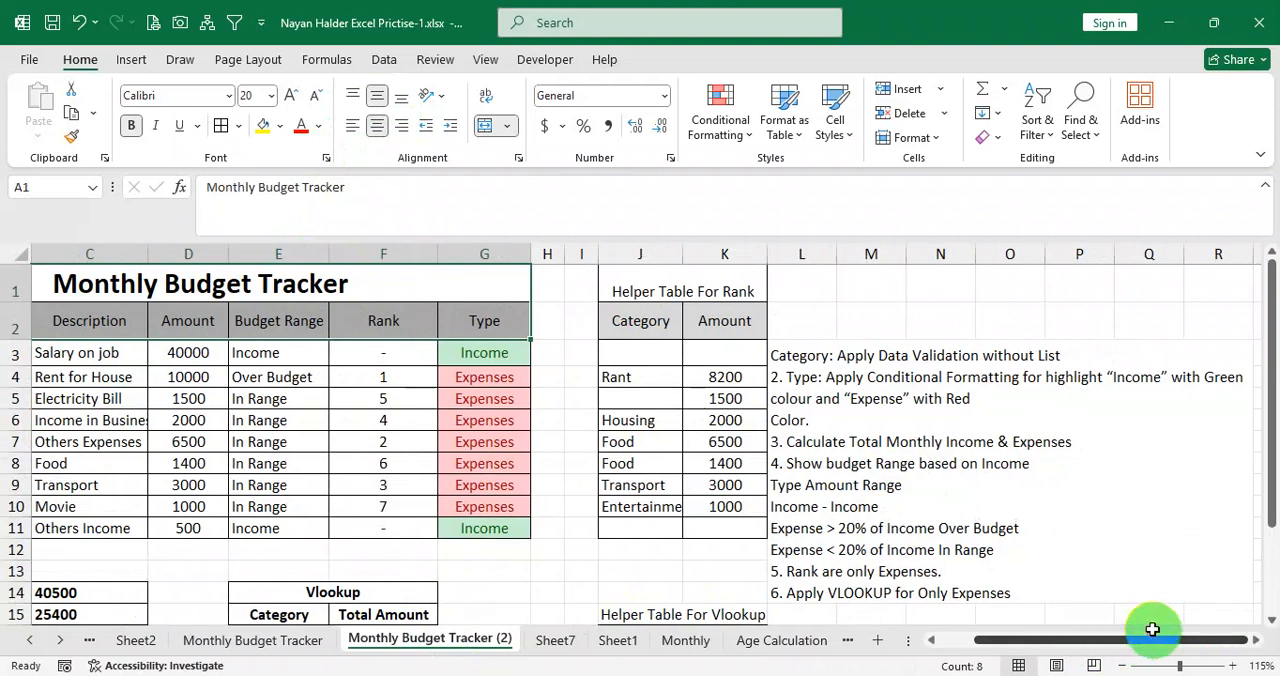
scroll(988, 450, "down", 1)
scroll(970, 414, "up", 1)
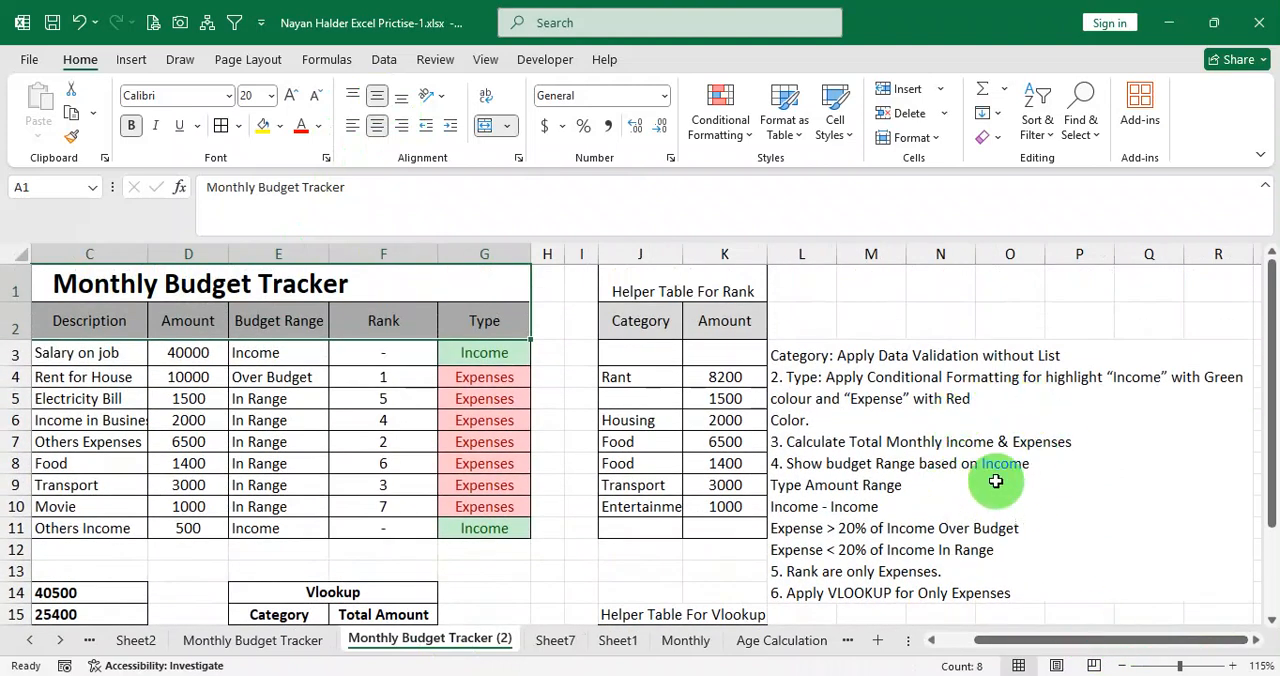
left_click_drag(1046, 641, 971, 645)
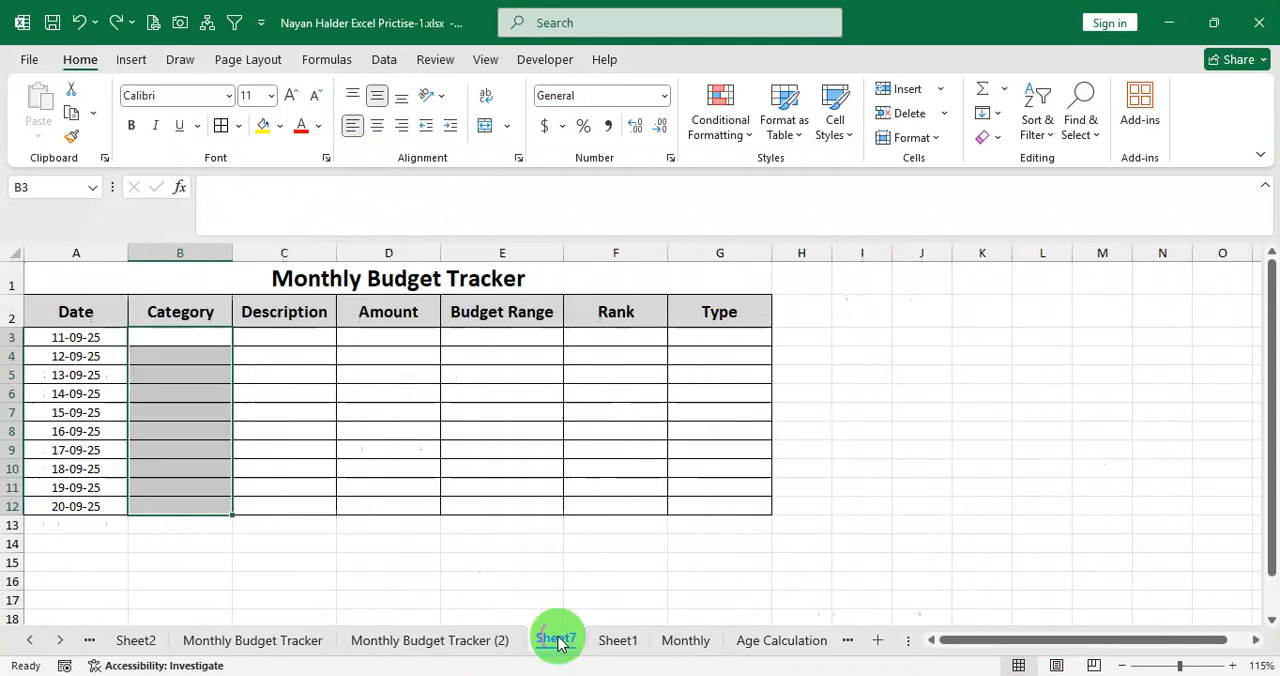
Select the empty Category cells B3:B12 on Sheet7, and switch to Question.pdf in the browser to check the category validation rule.
left_click(551, 641)
left_click(389, 416)
left_click_drag(205, 340, 195, 504)
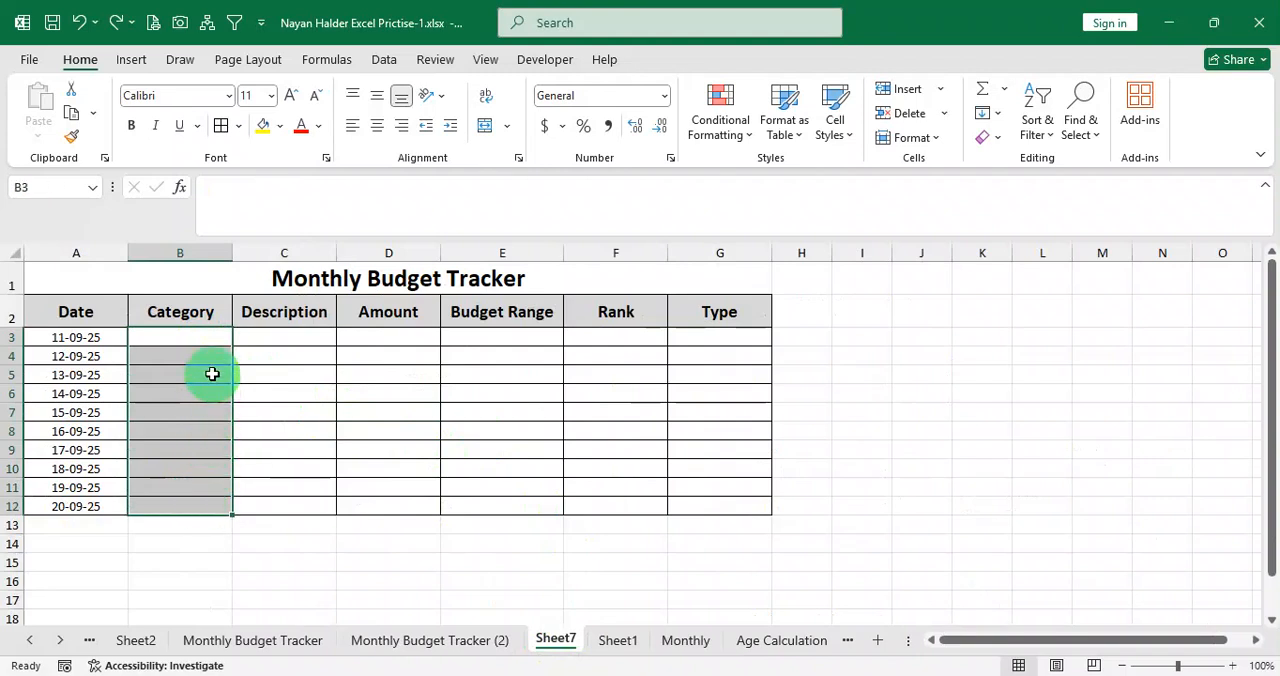
left_click(202, 340)
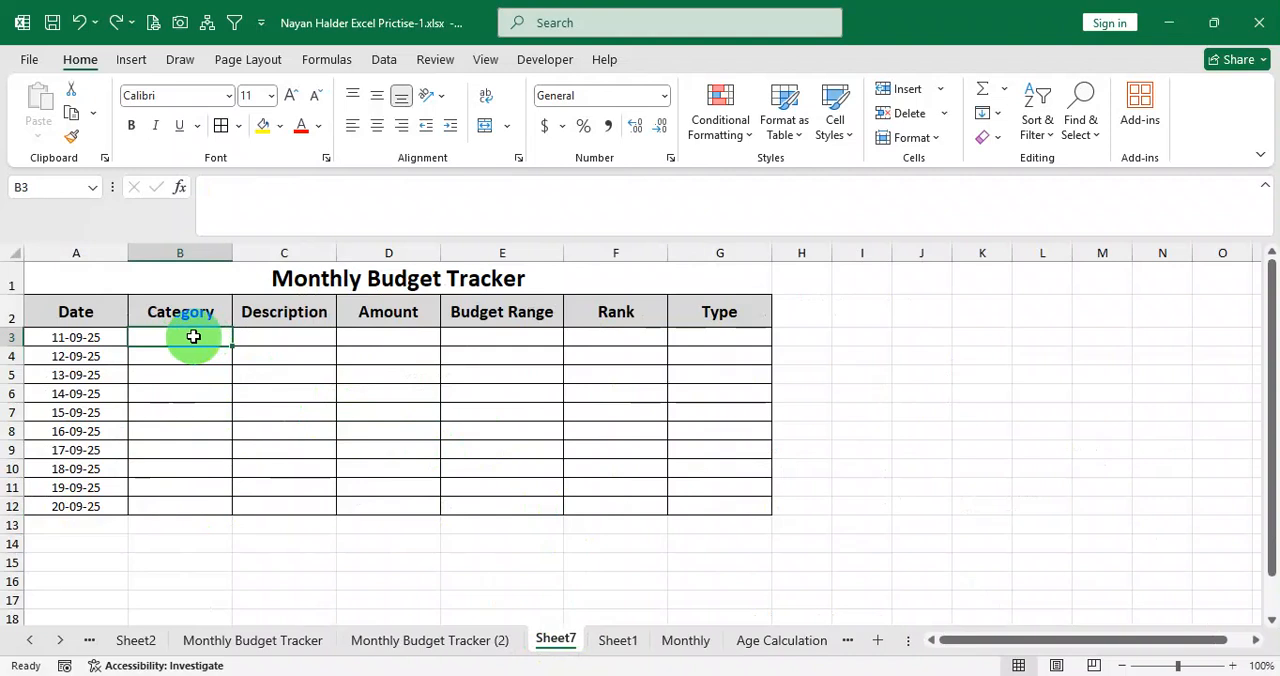
left_click_drag(193, 337, 191, 508)
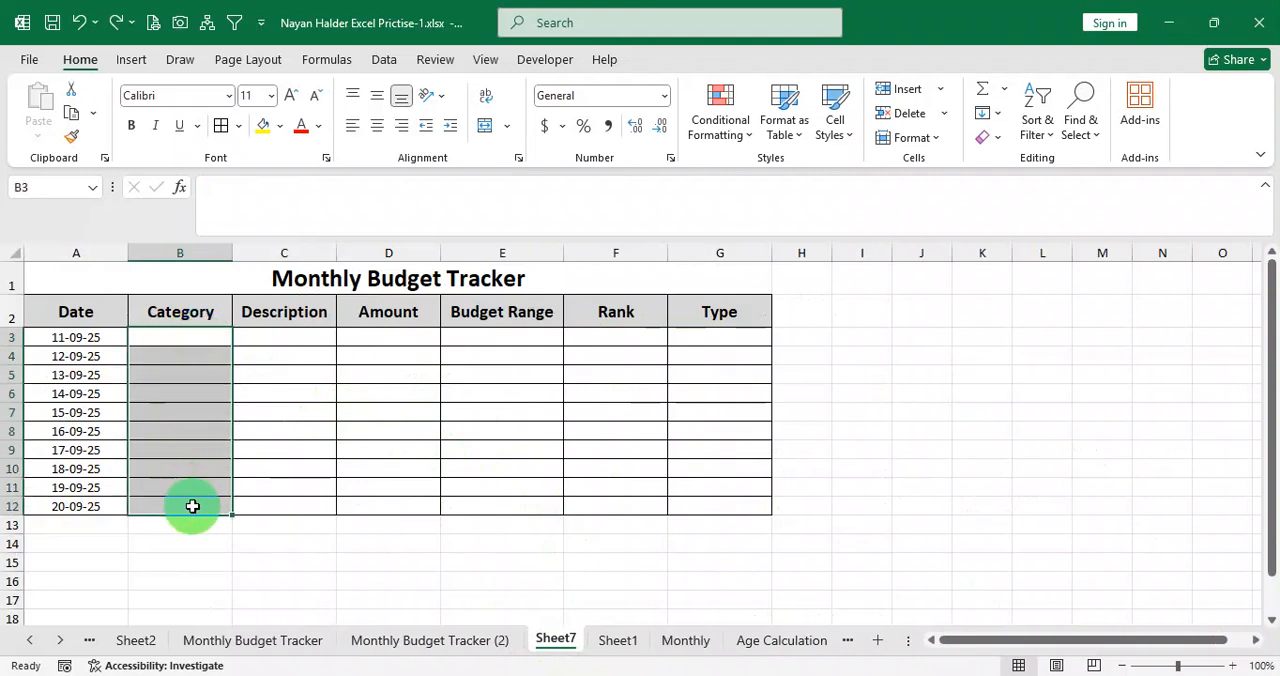
left_click(387, 60)
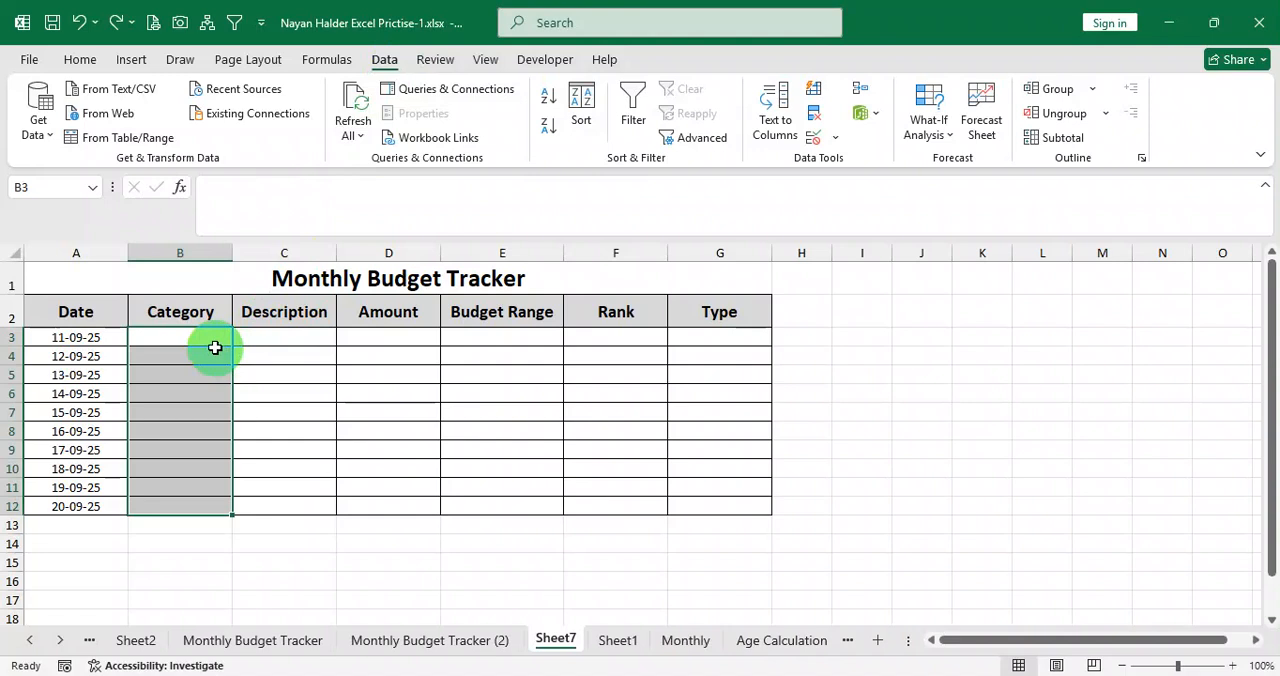
left_click(199, 340)
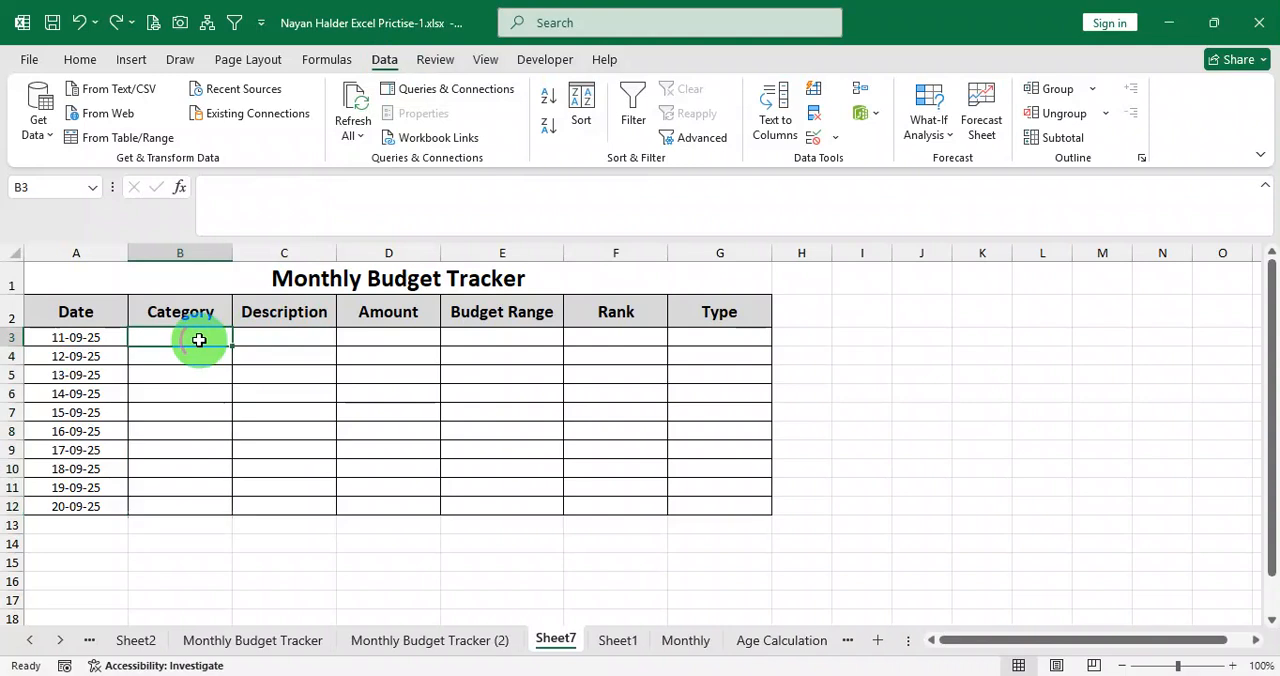
left_click_drag(199, 340, 195, 503)
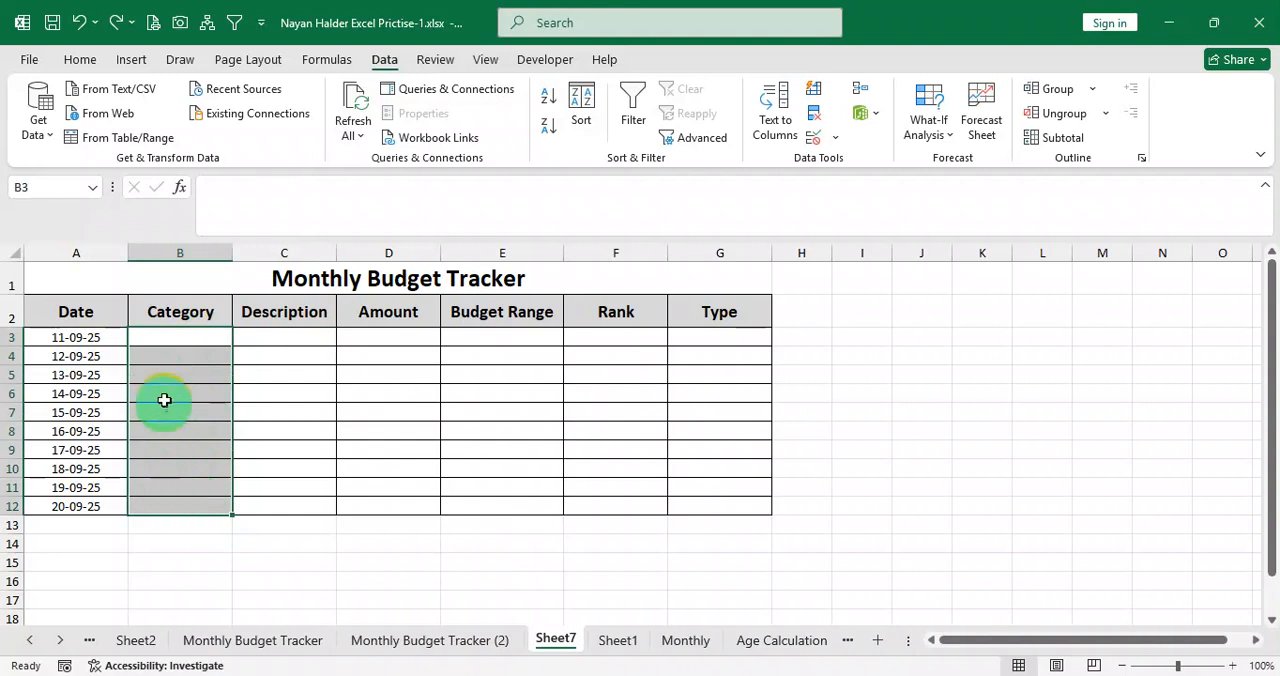
left_click_drag(186, 337, 196, 502)
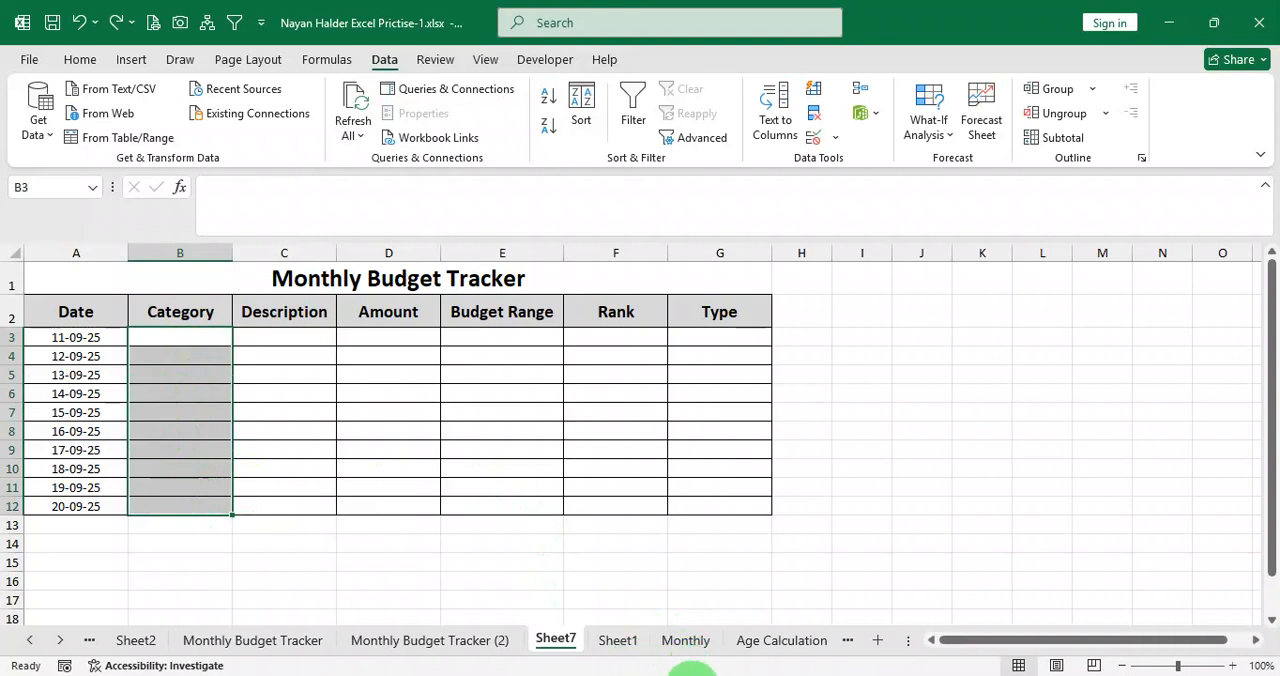
left_click(470, 674)
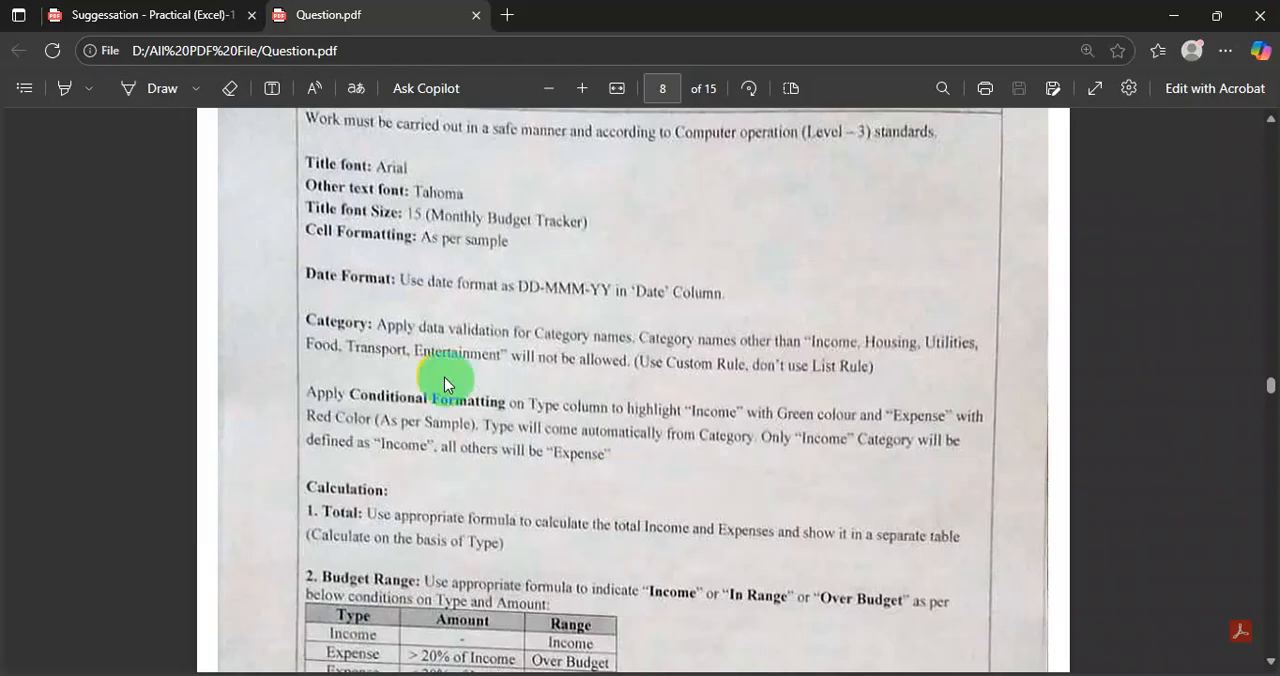
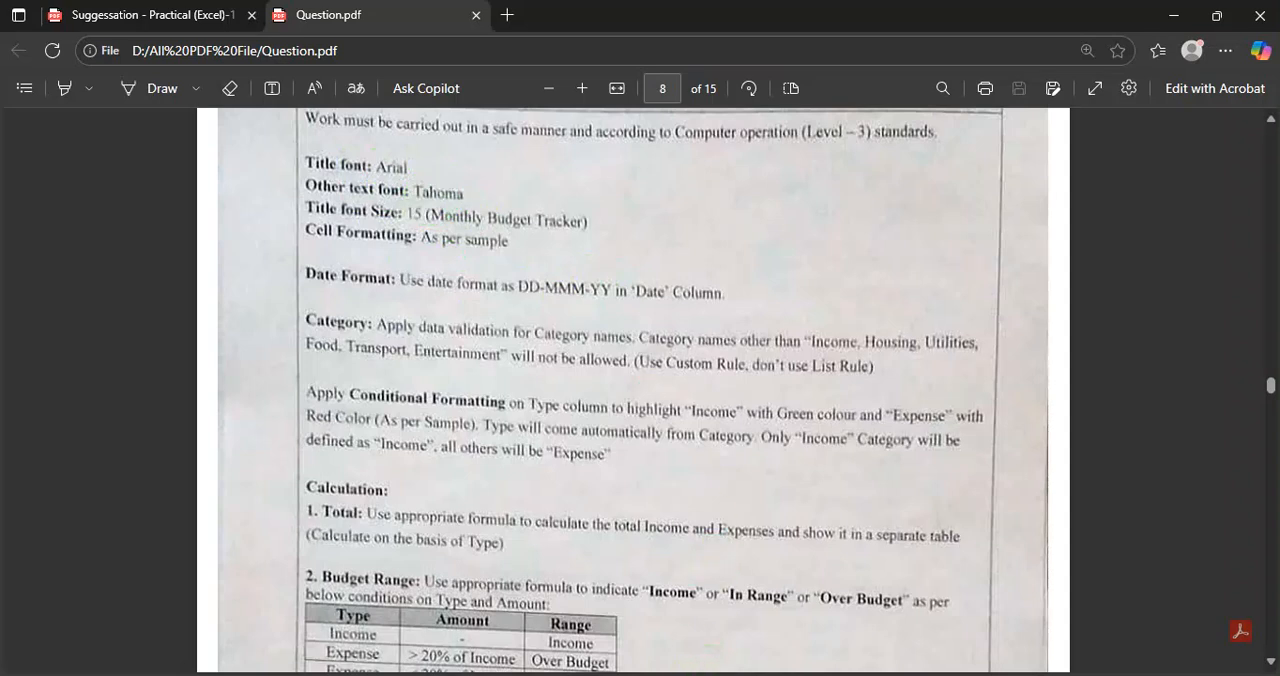
Return to Sheet7 in Excel and change the Monthly Budget Tracker title's font to Arial.
left_click(727, 675)
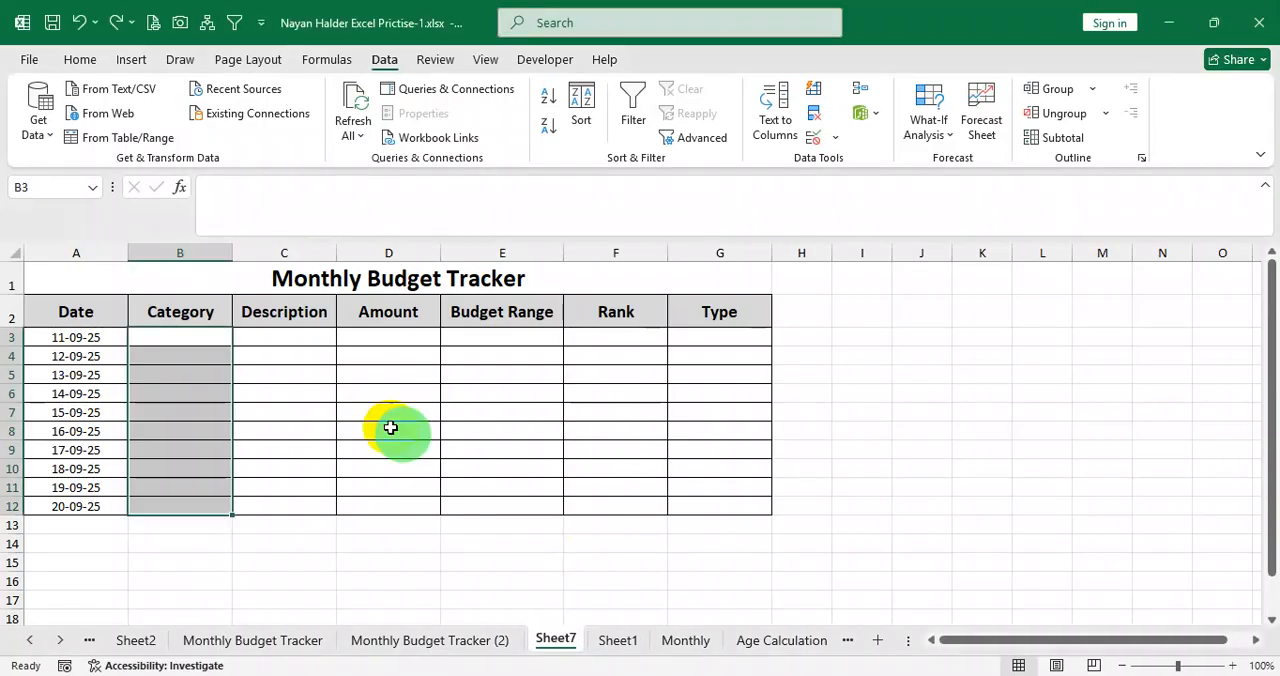
left_click(279, 278)
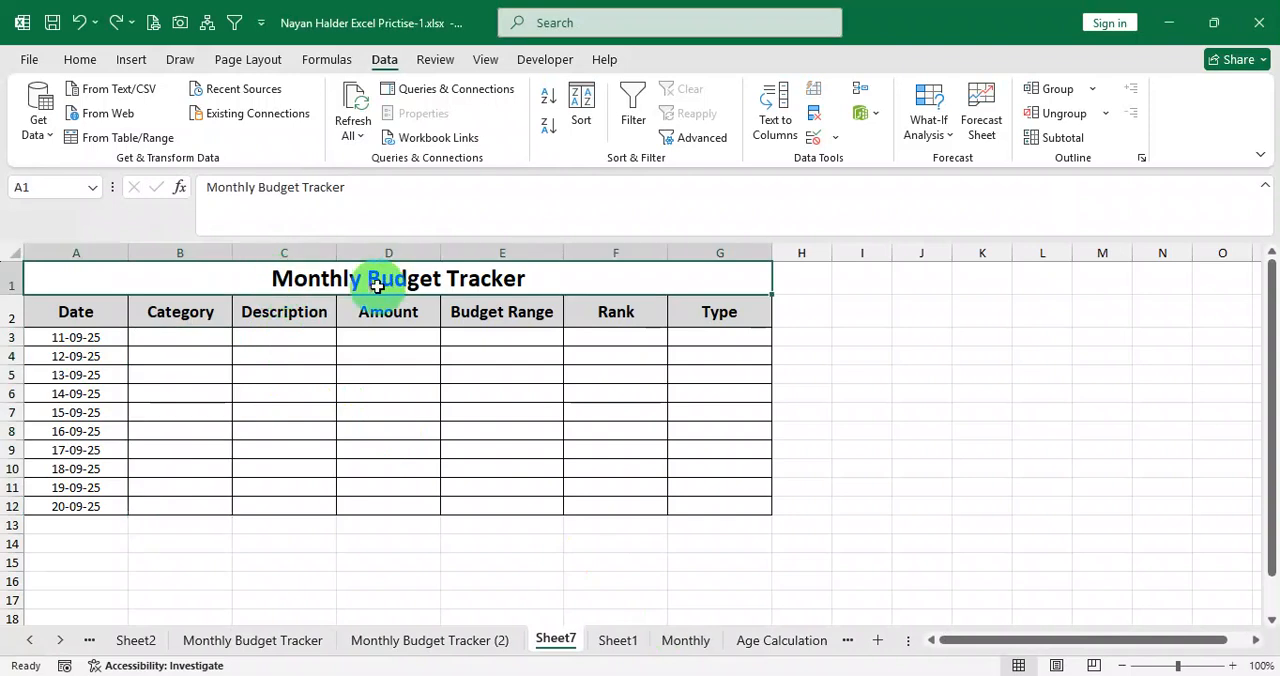
left_click(84, 59)
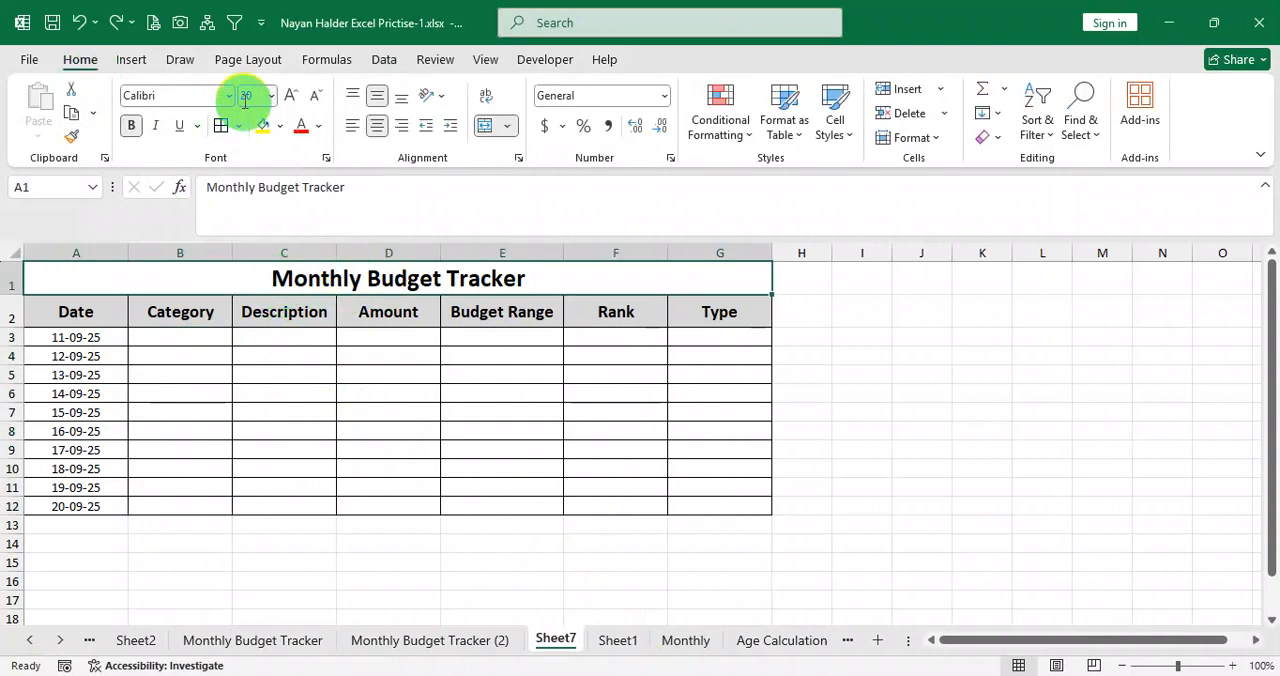
left_click(228, 95)
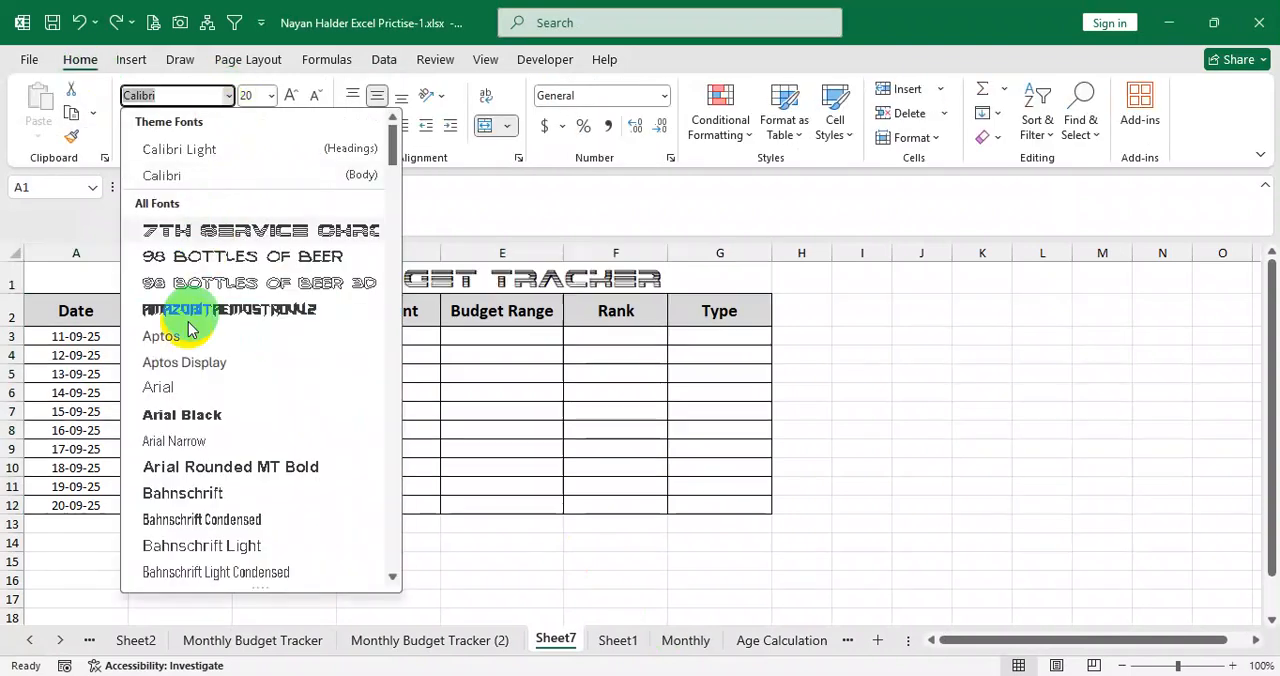
scroll(203, 434, "down", 2)
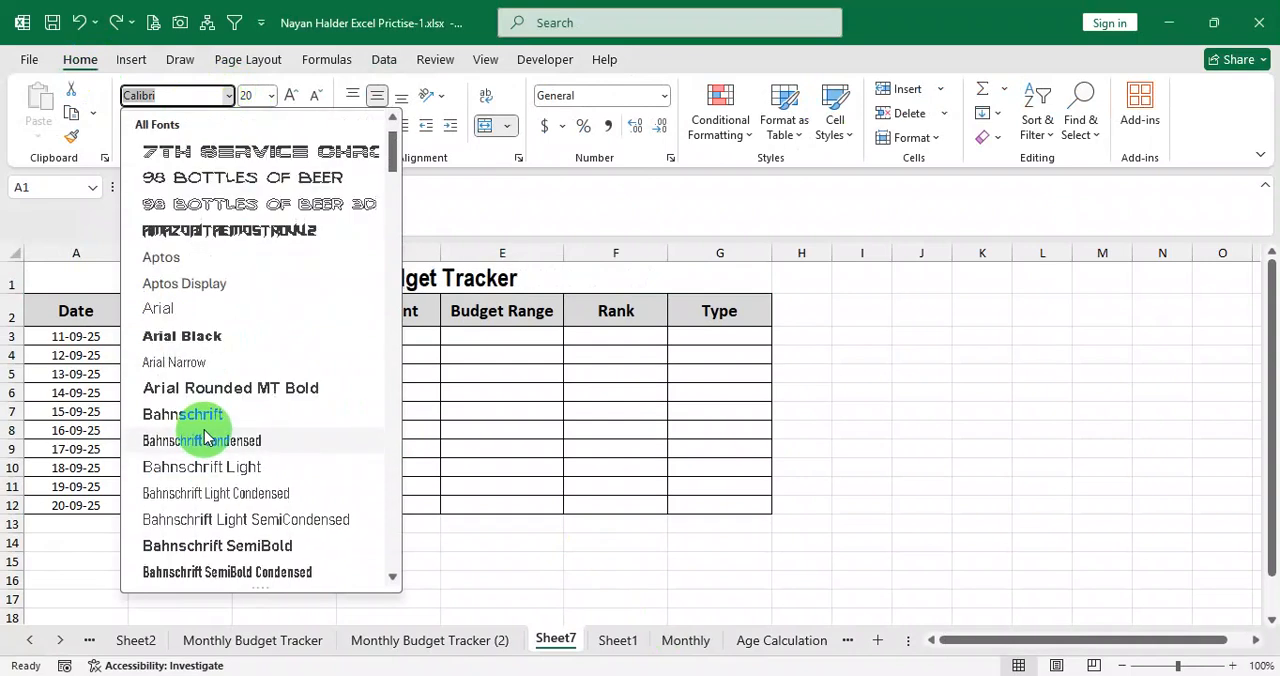
scroll(230, 435, "up", 2)
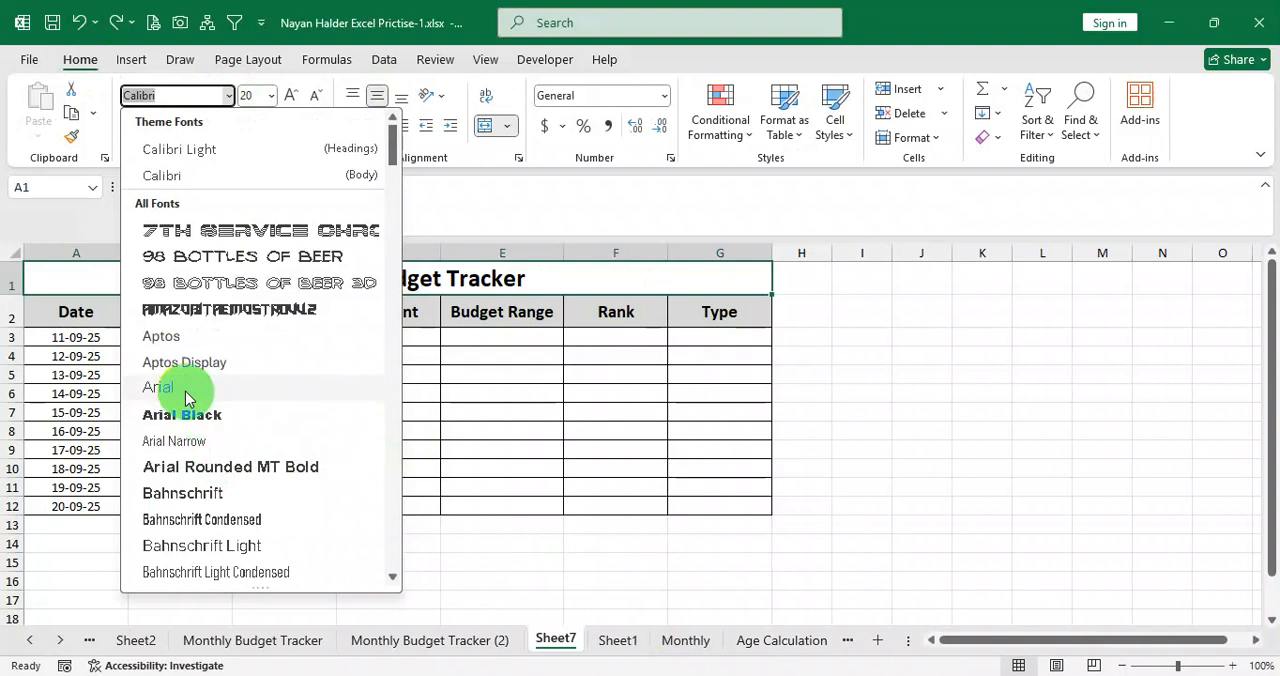
left_click(178, 388)
Change the font of the header row and table body, A2:G12, to Tahoma.
left_click_drag(74, 320, 731, 505)
left_click(229, 95)
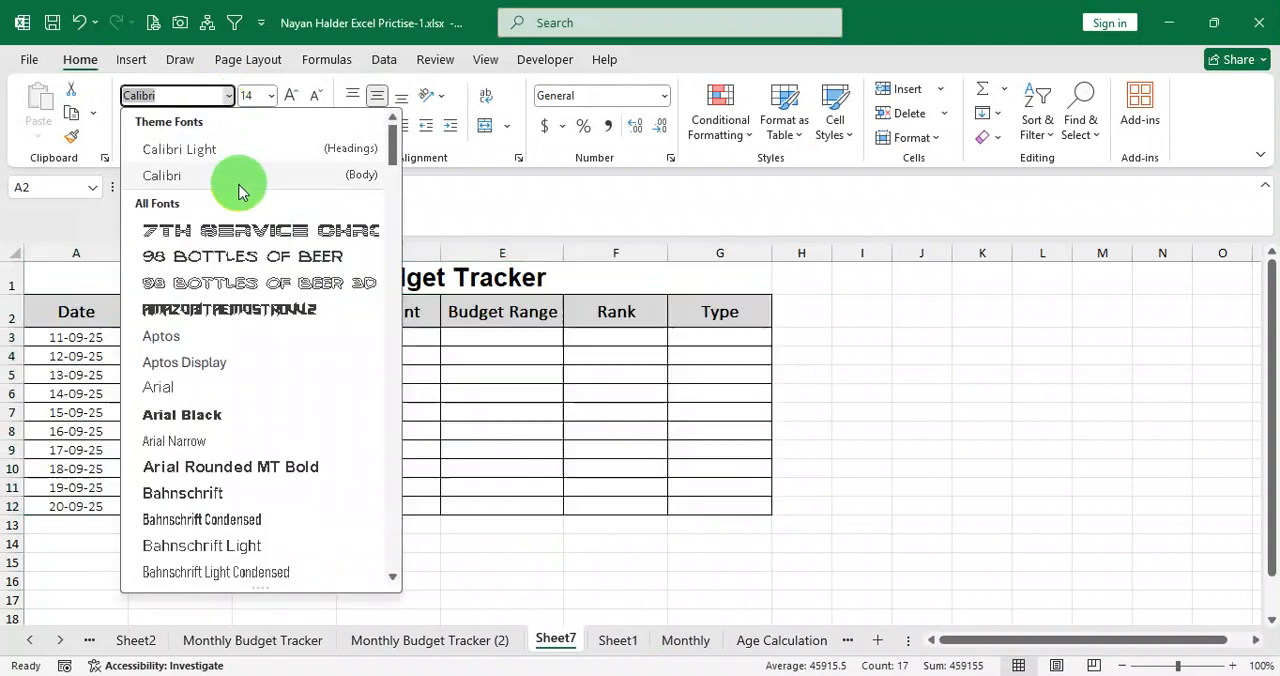
type("Toho")
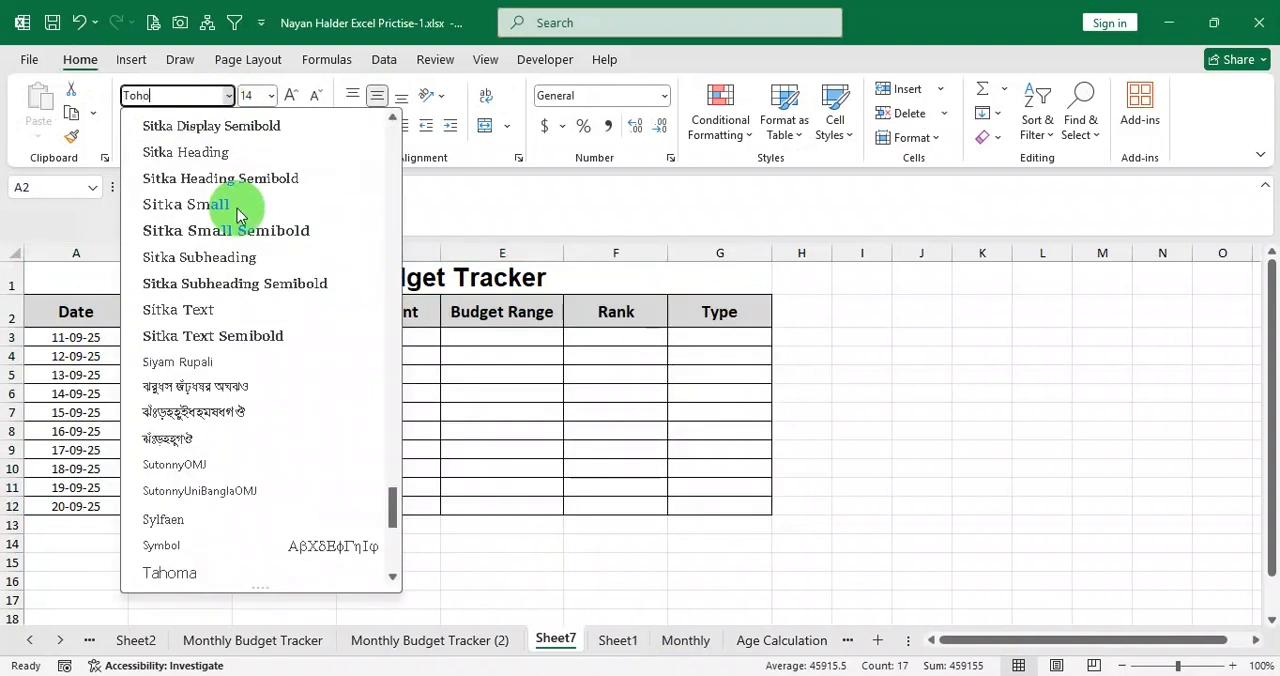
left_click(219, 574)
left_click(311, 352)
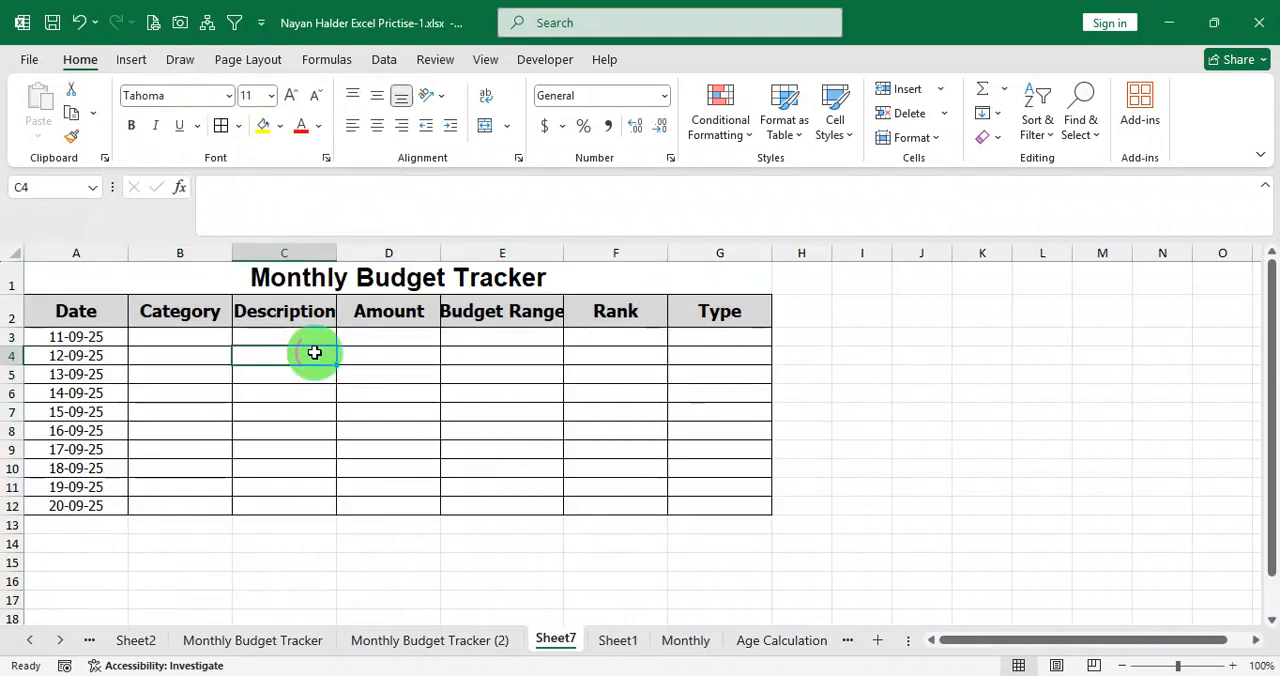
left_click(102, 339)
left_click(92, 394)
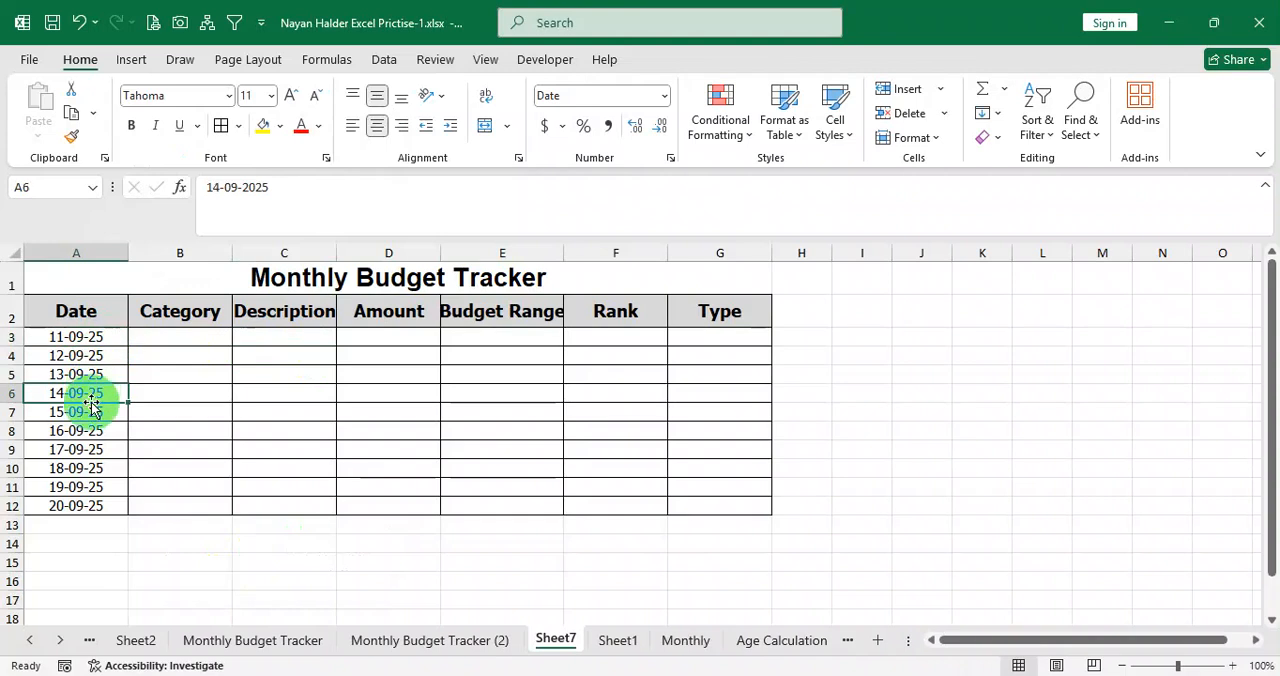
left_click(300, 272)
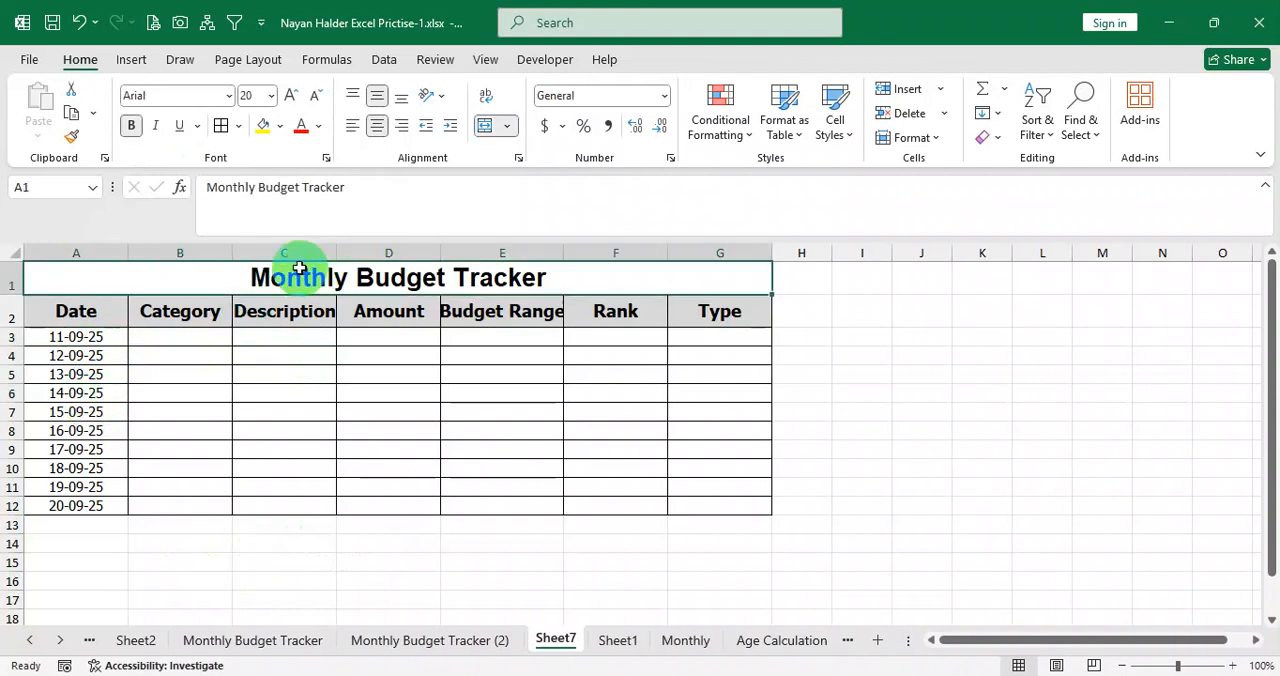
Increase the font size of the header cells A2:G2 by one step.
left_click(92, 317)
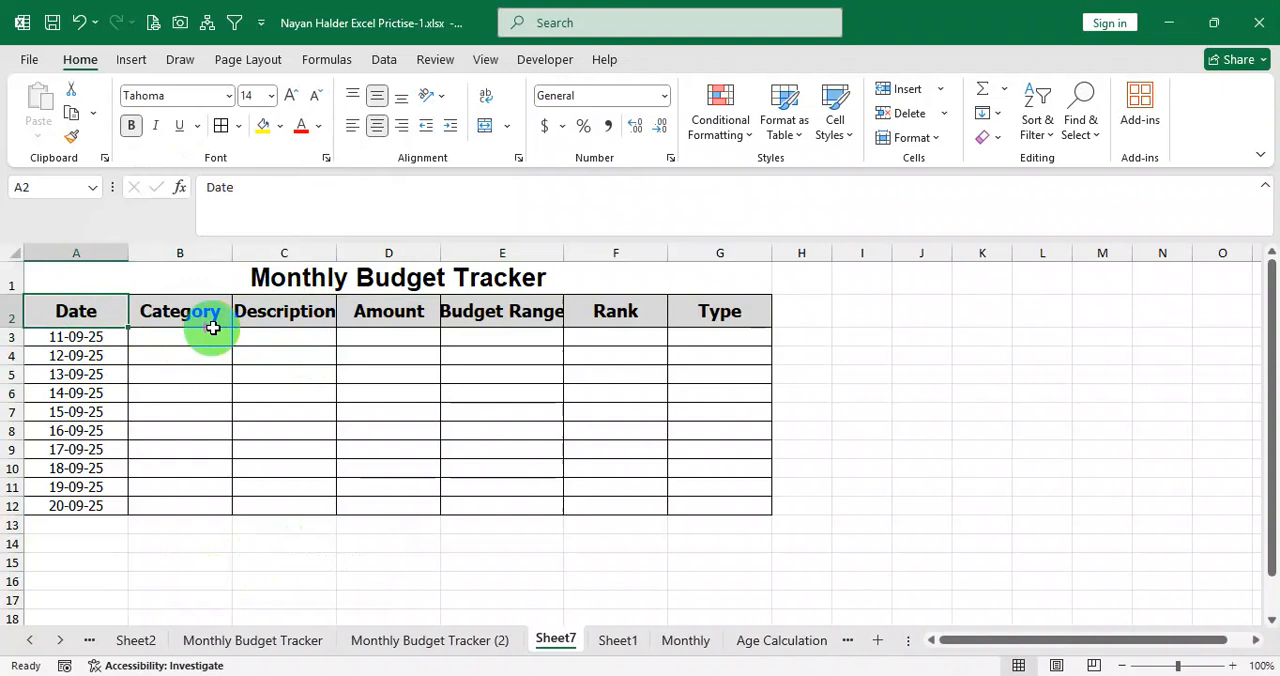
left_click_drag(74, 320, 731, 320)
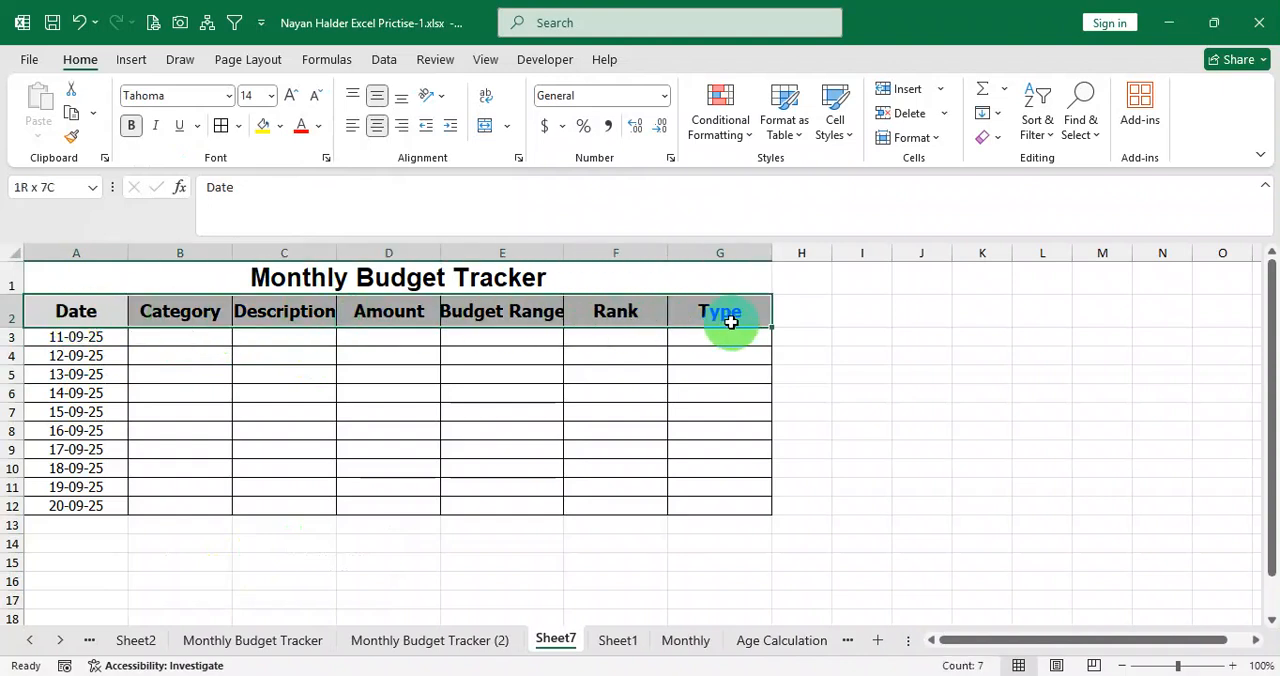
left_click(291, 95)
left_click_drag(106, 336, 150, 489)
left_click(196, 410)
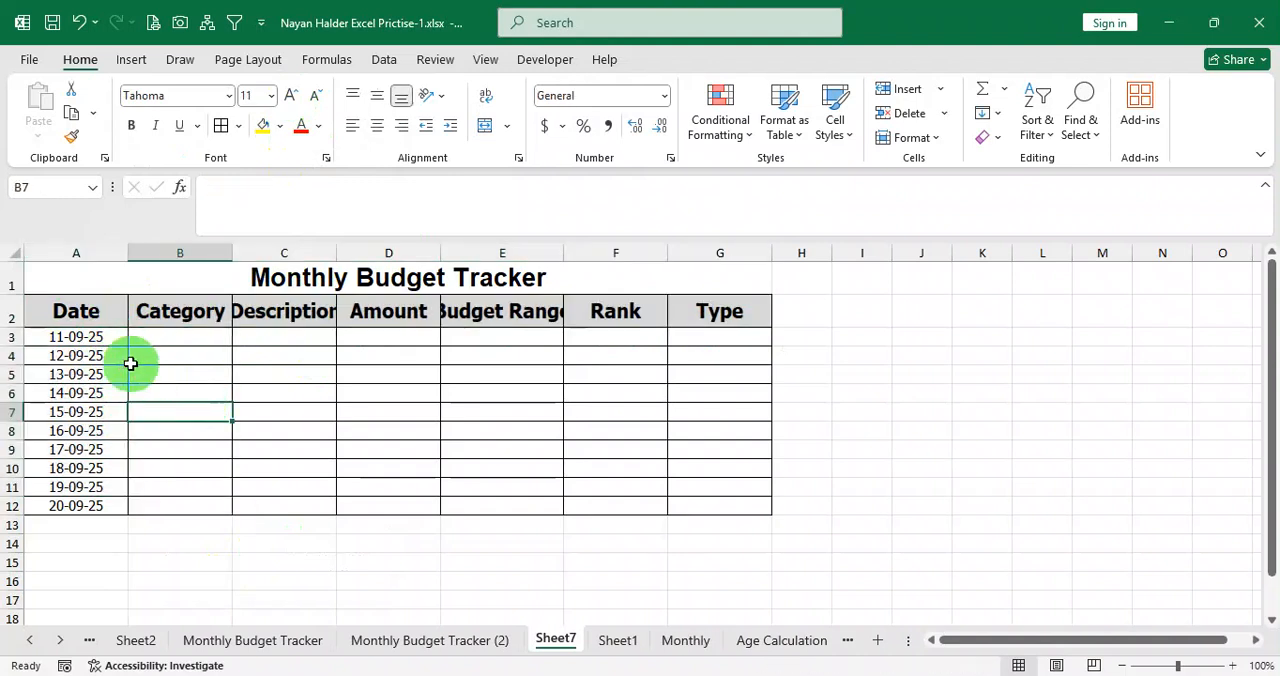
left_click(270, 277)
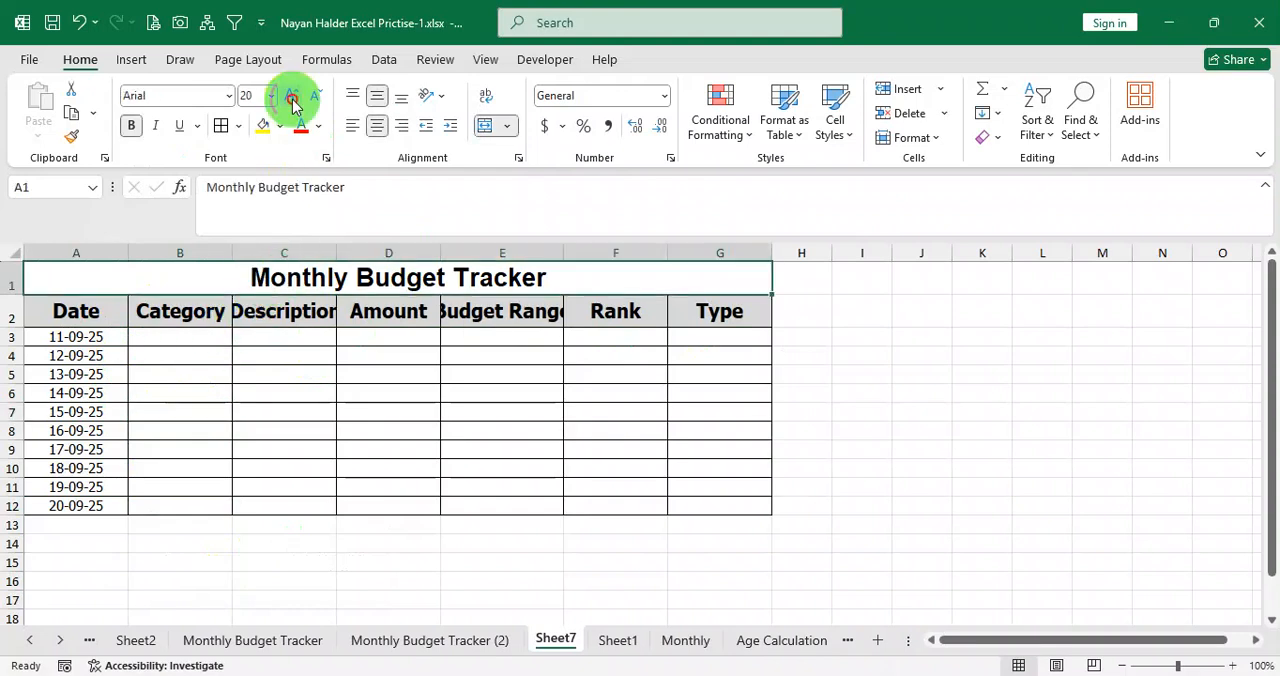
left_click(290, 96)
left_click(313, 96)
left_click(284, 356)
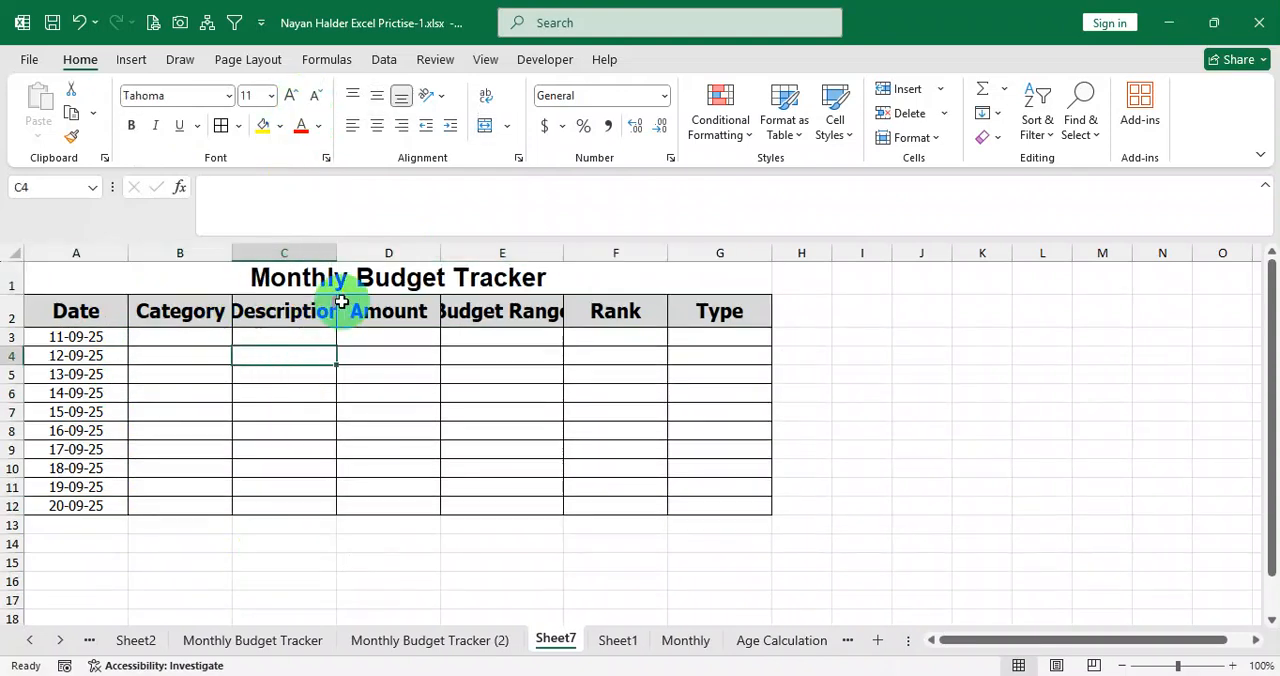
Autofit the Category and Description columns and widen the Budget Range column to fit its header.
double_click(232, 252)
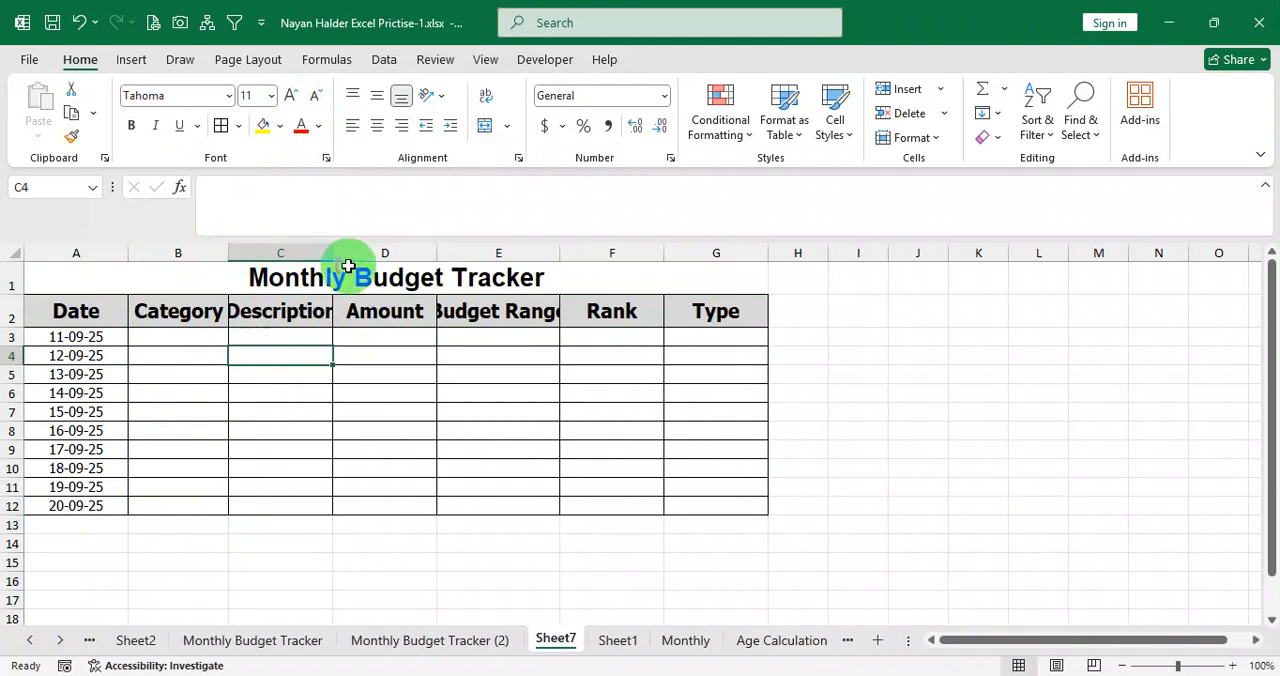
double_click(338, 251)
left_click_drag(579, 252, 618, 259)
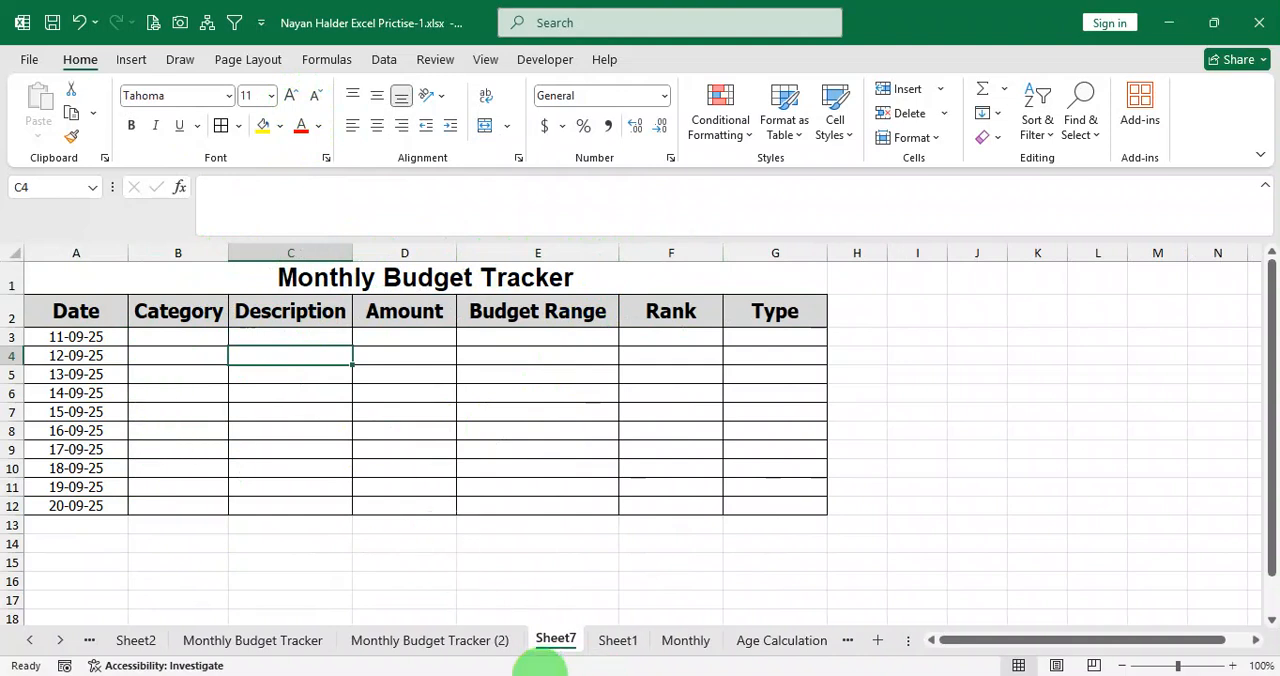
Recheck the category rule in Question.pdf and start a Custom data validation rule for the Category cells B3:B12 on Sheet7.
left_click(490, 675)
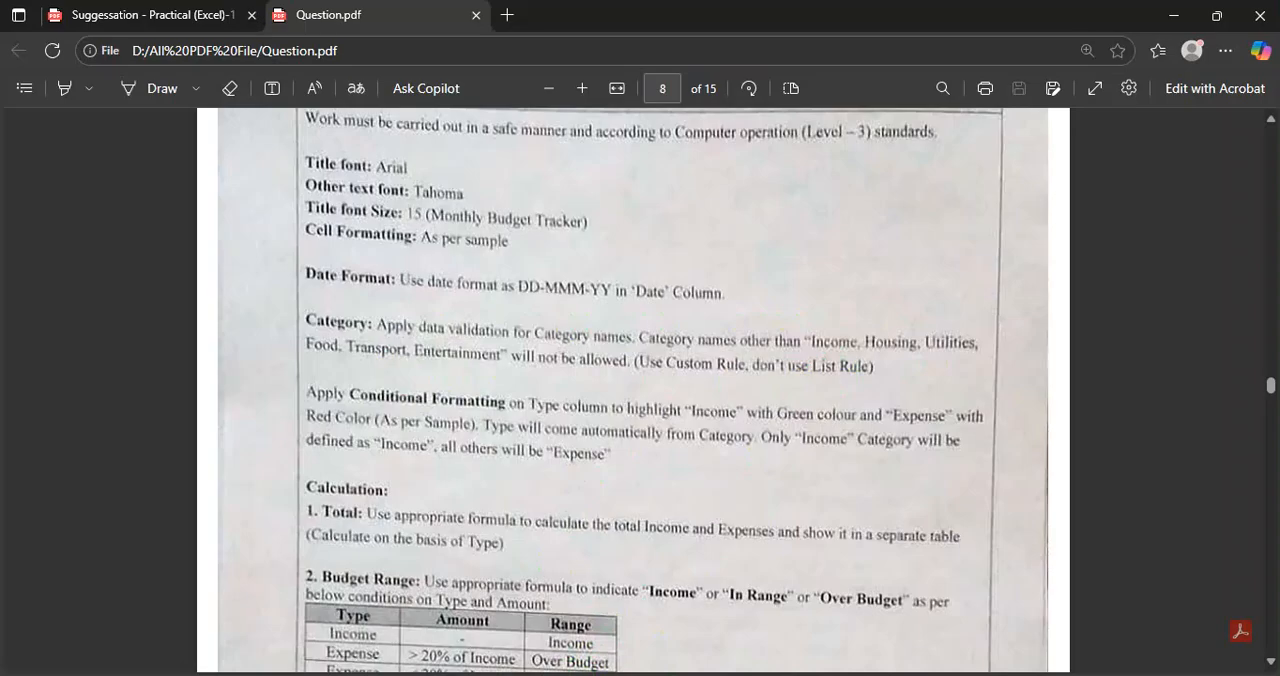
left_click(702, 674)
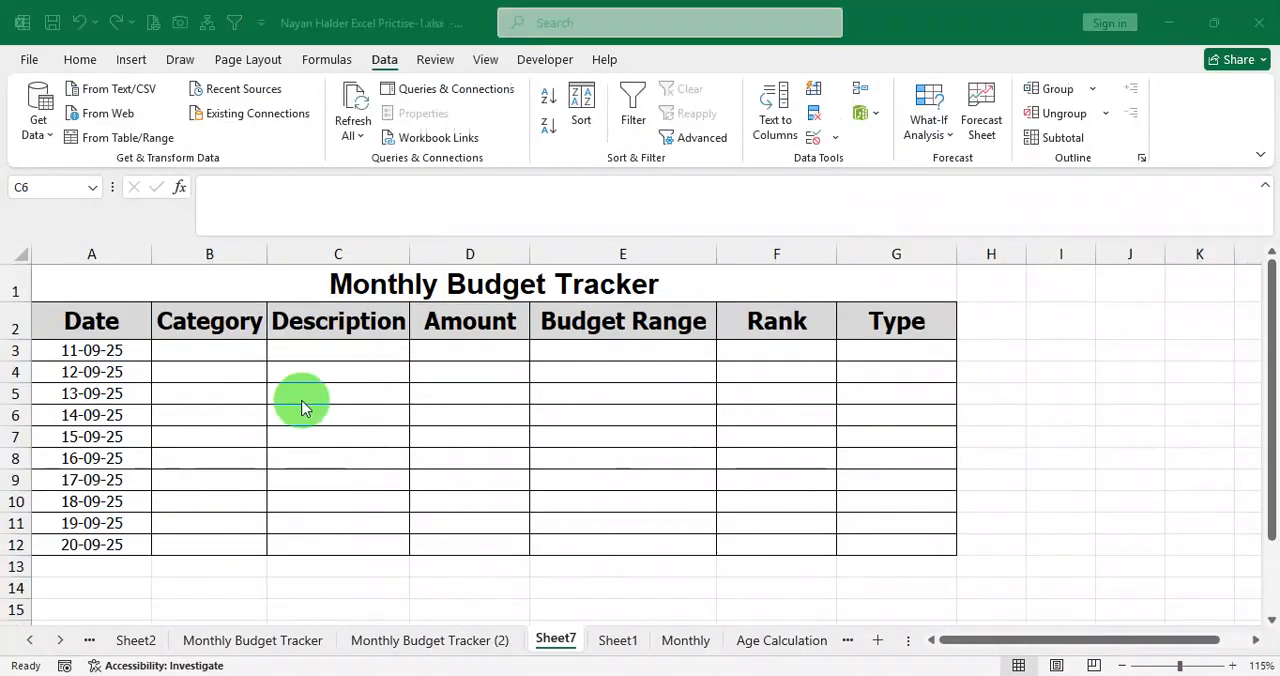
left_click(217, 347)
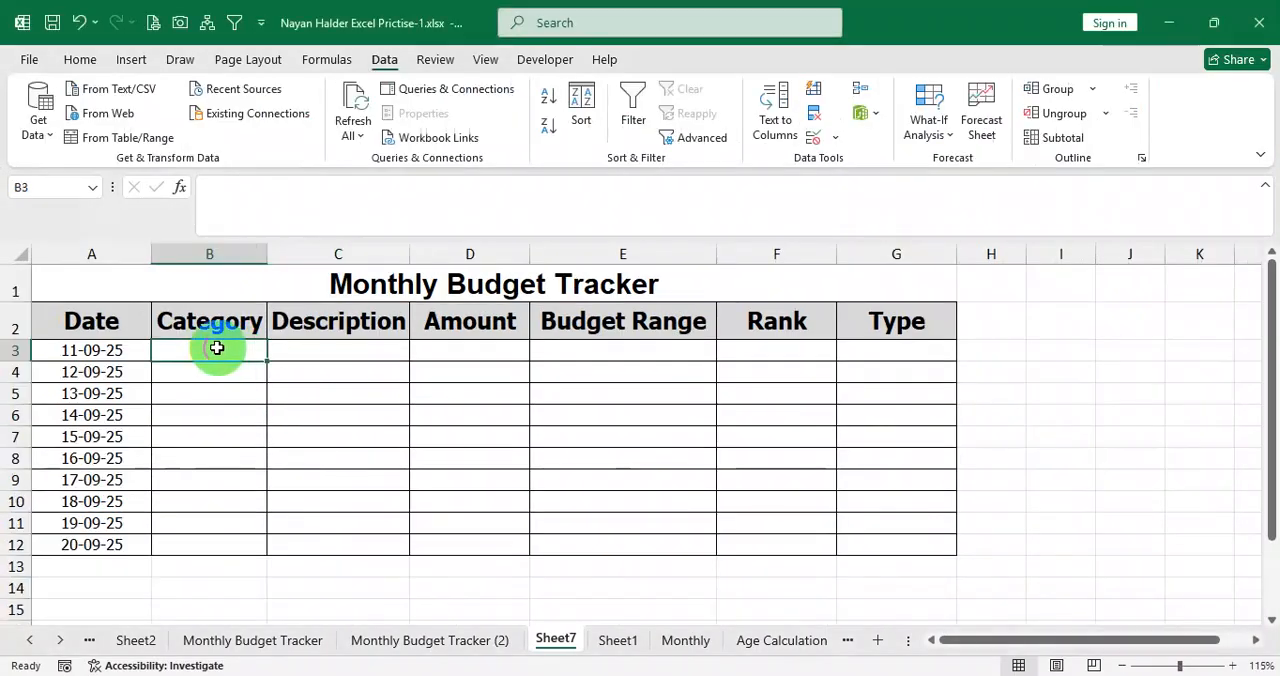
left_click_drag(237, 347, 217, 543)
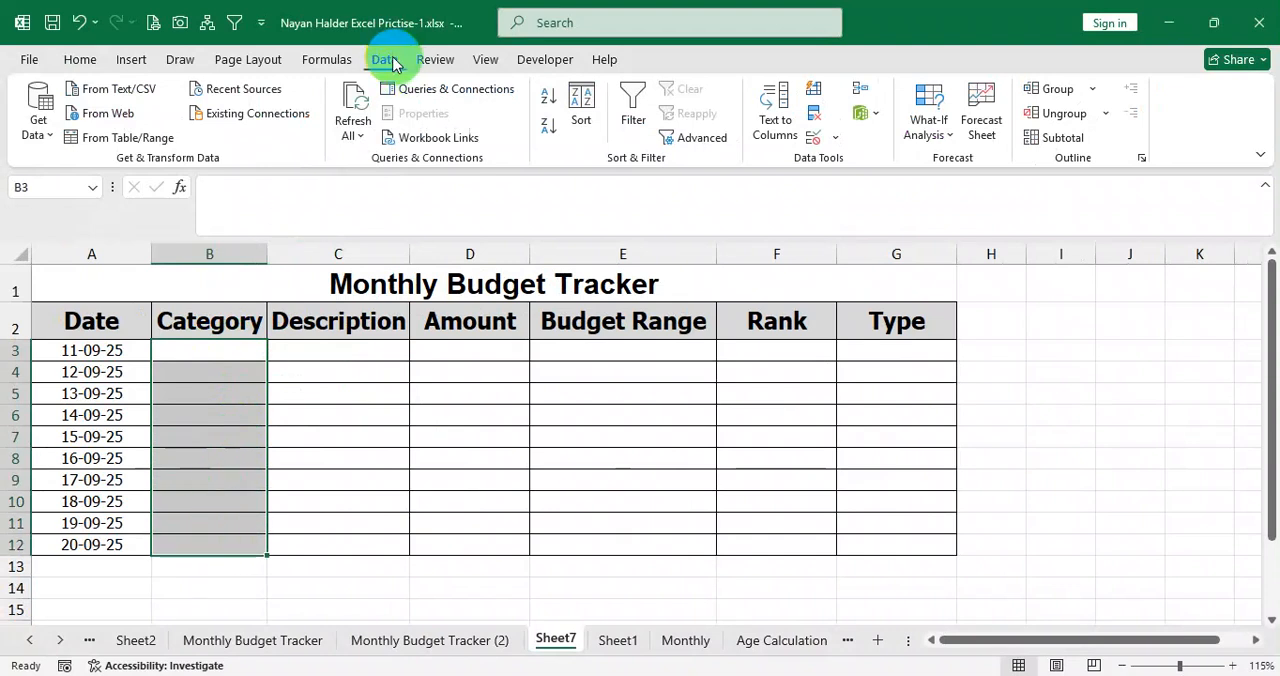
left_click(825, 138)
left_click(862, 166)
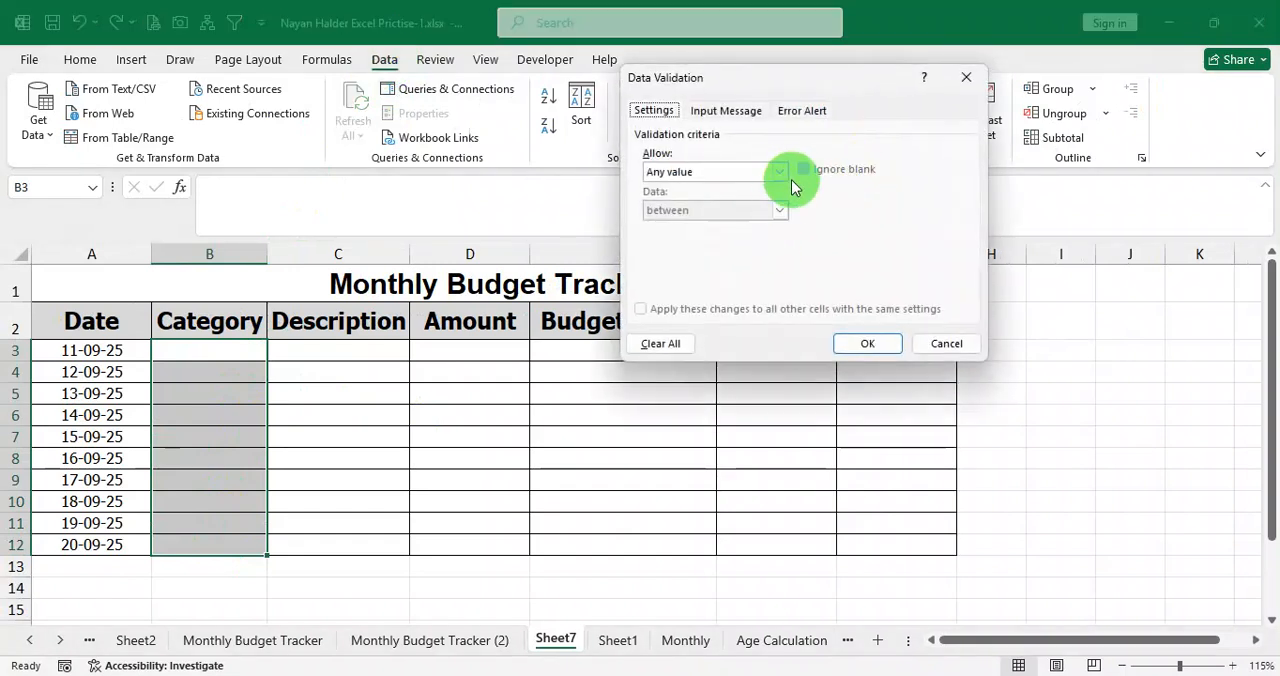
left_click(779, 174)
left_click(713, 274)
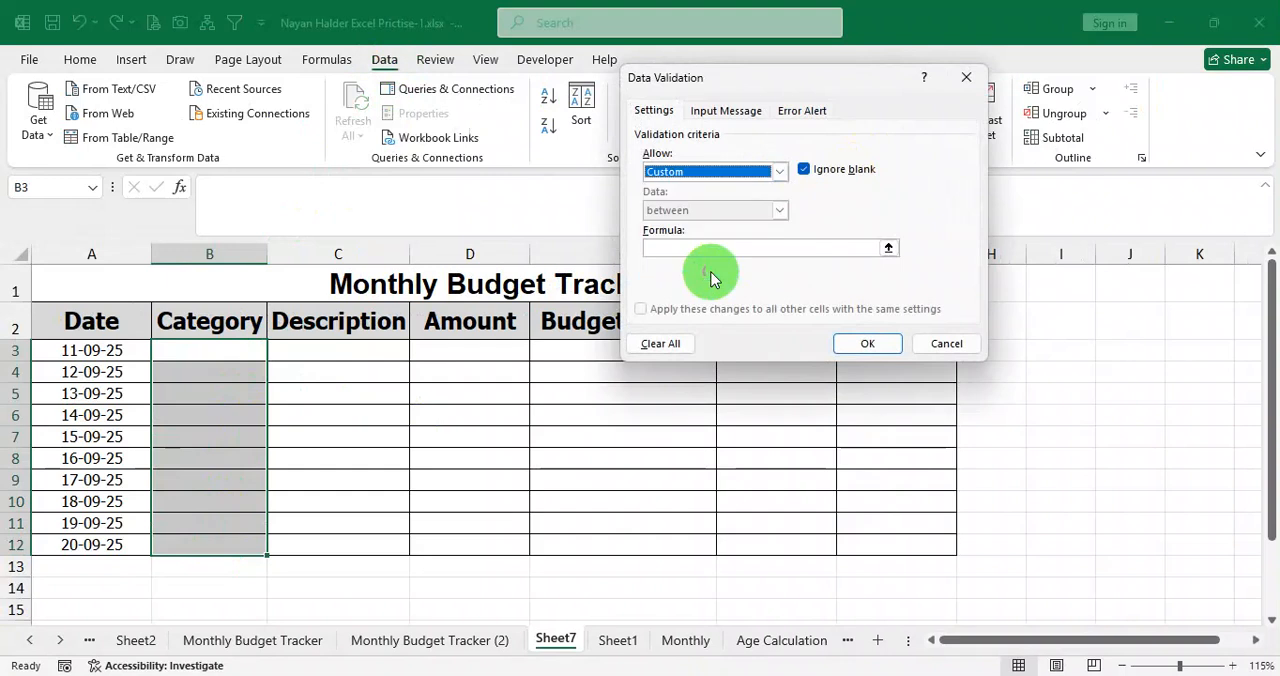
Begin the custom validation formula with an OR function whose first condition is B3="Income".
left_click(696, 249)
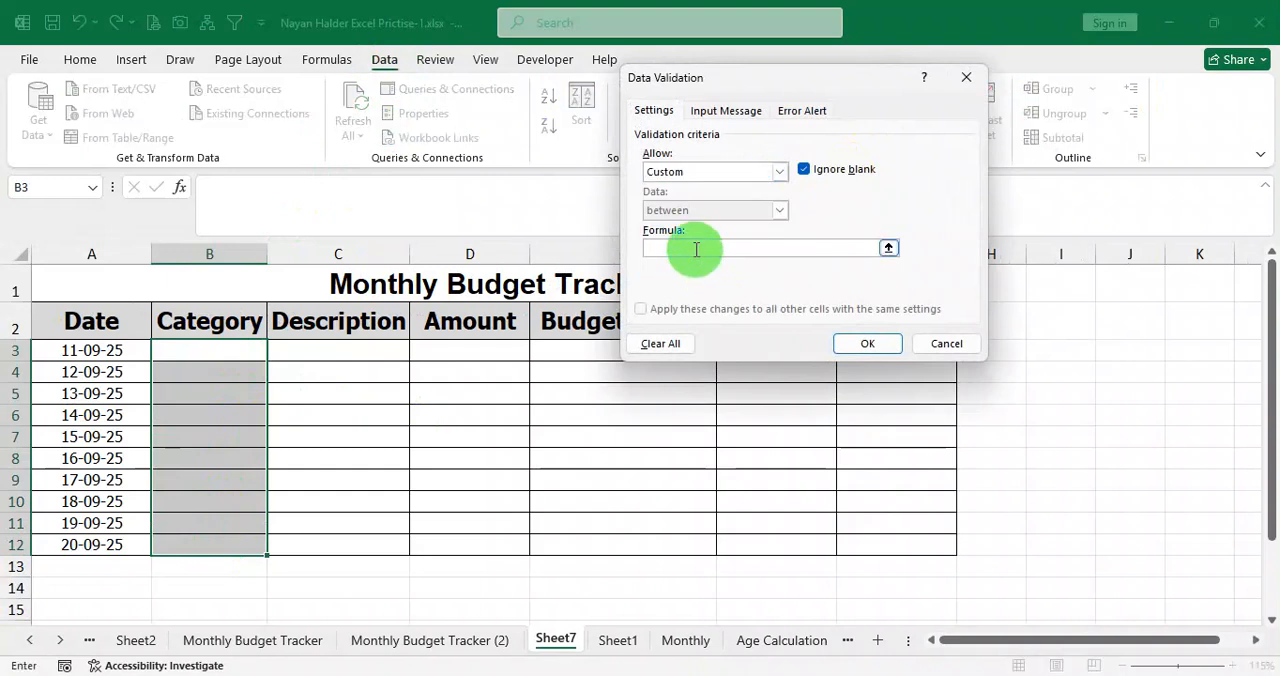
left_click(682, 250)
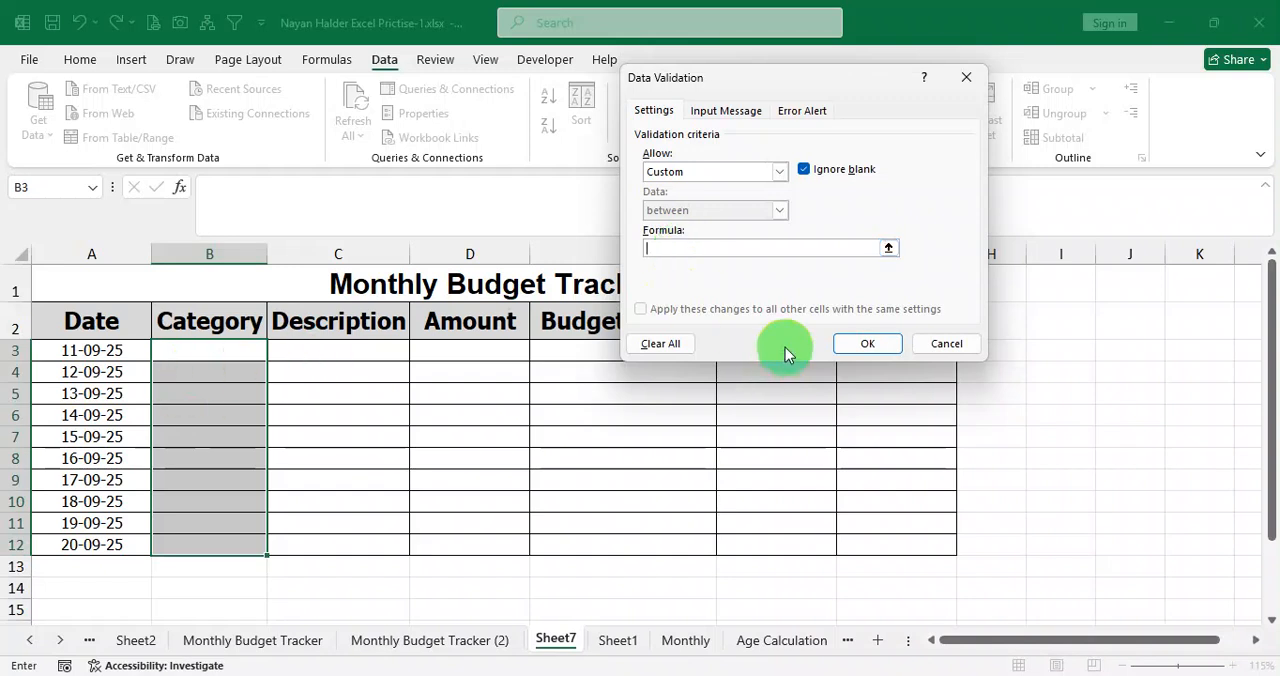
left_click(671, 248)
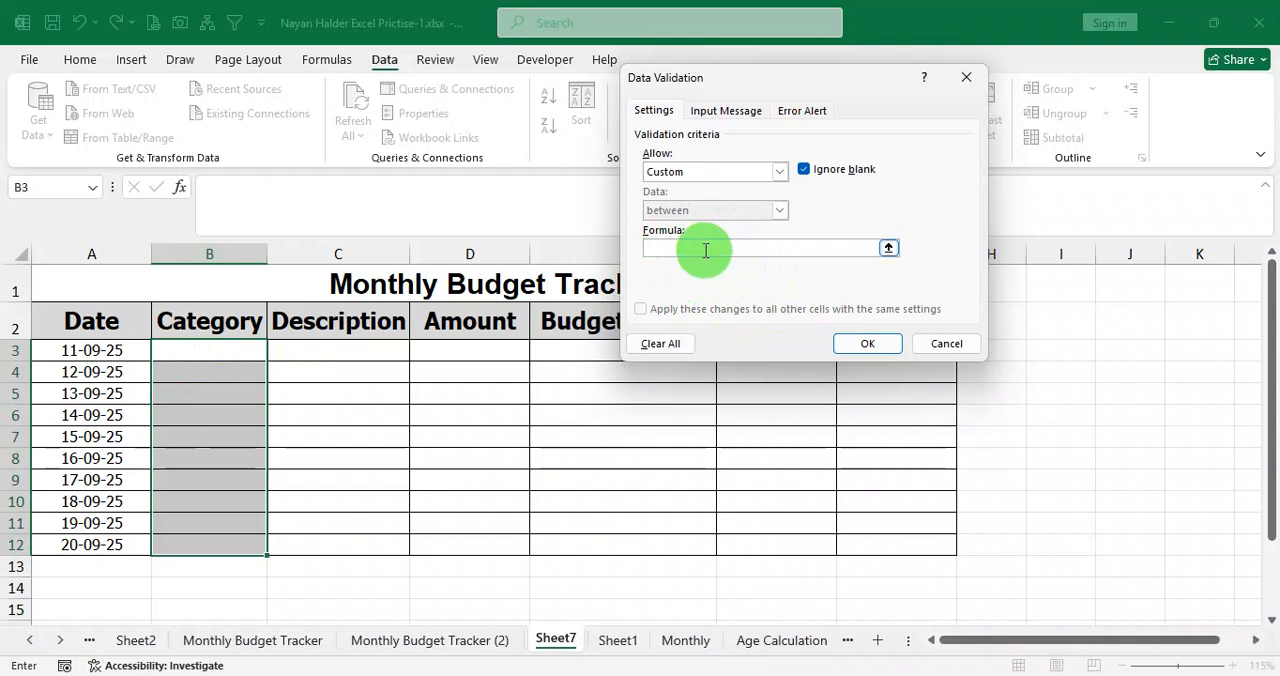
type("=or(")
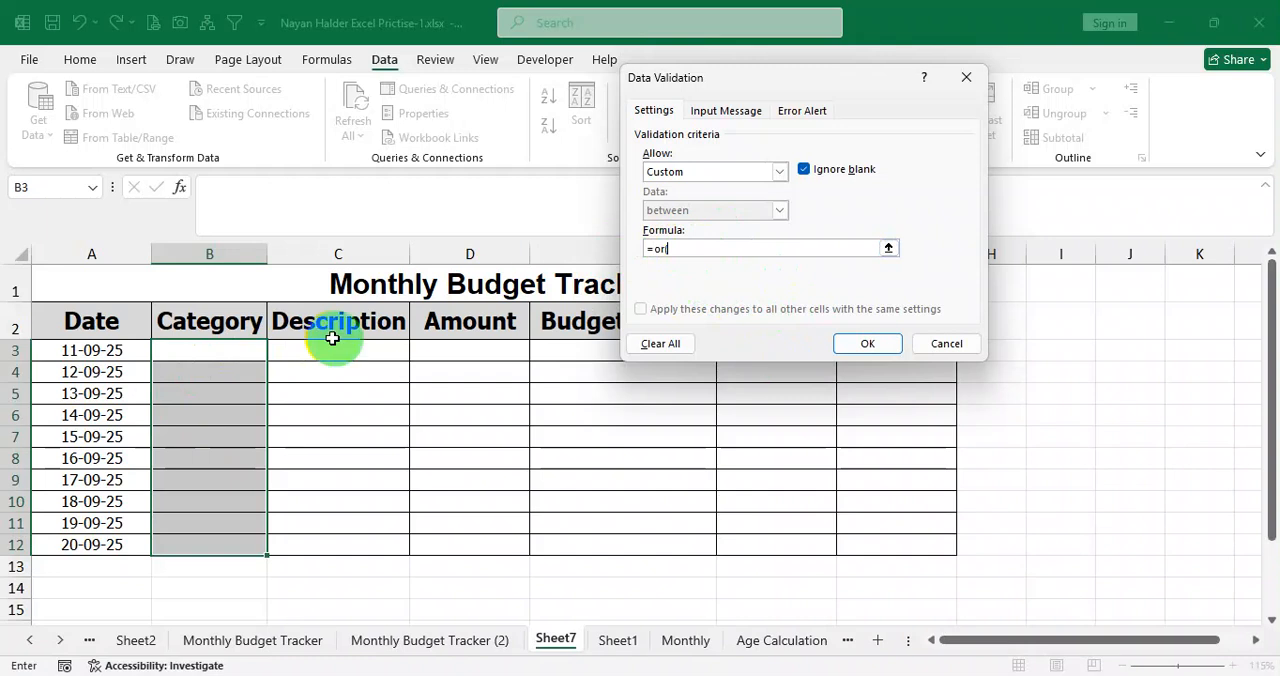
left_click(233, 350)
type("=")
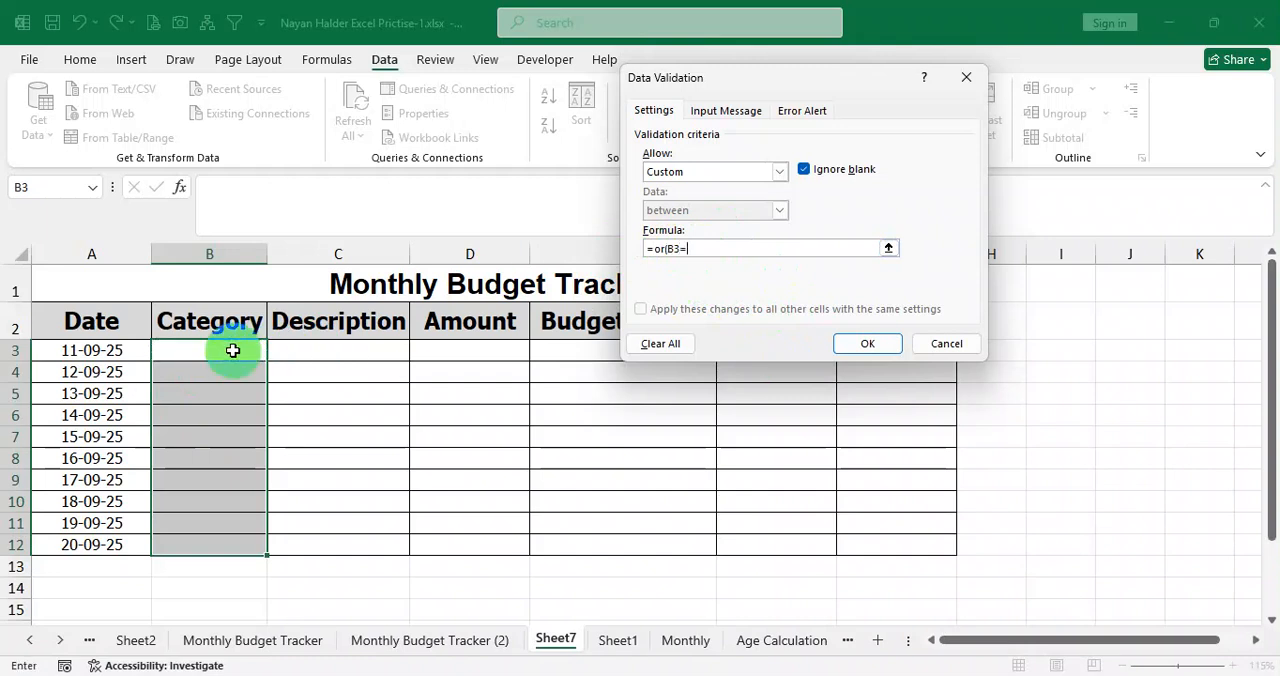
type("\"In")
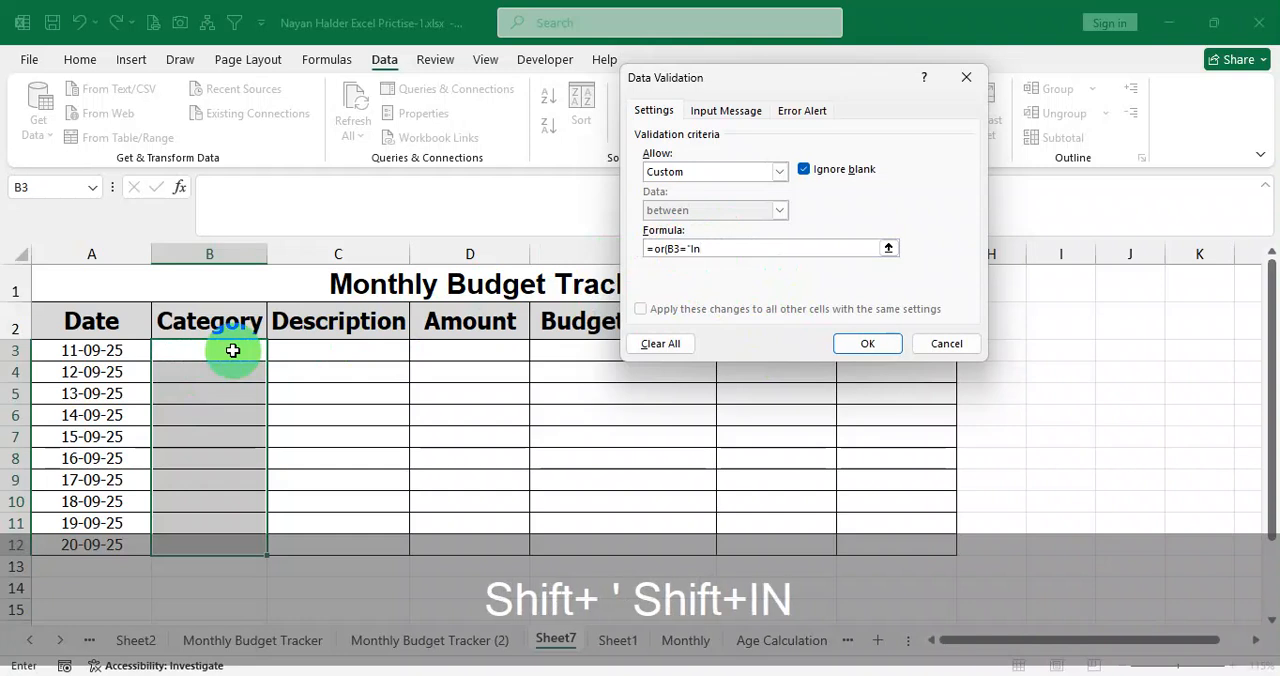
type("come")
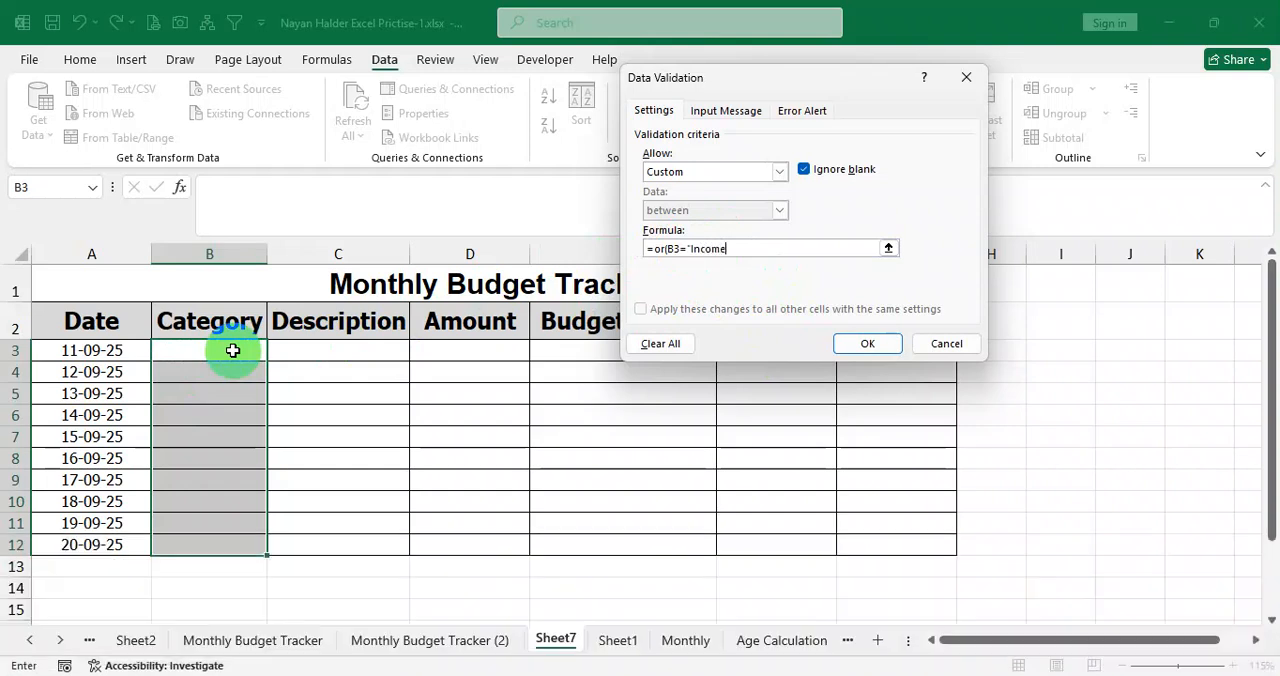
type("\",")
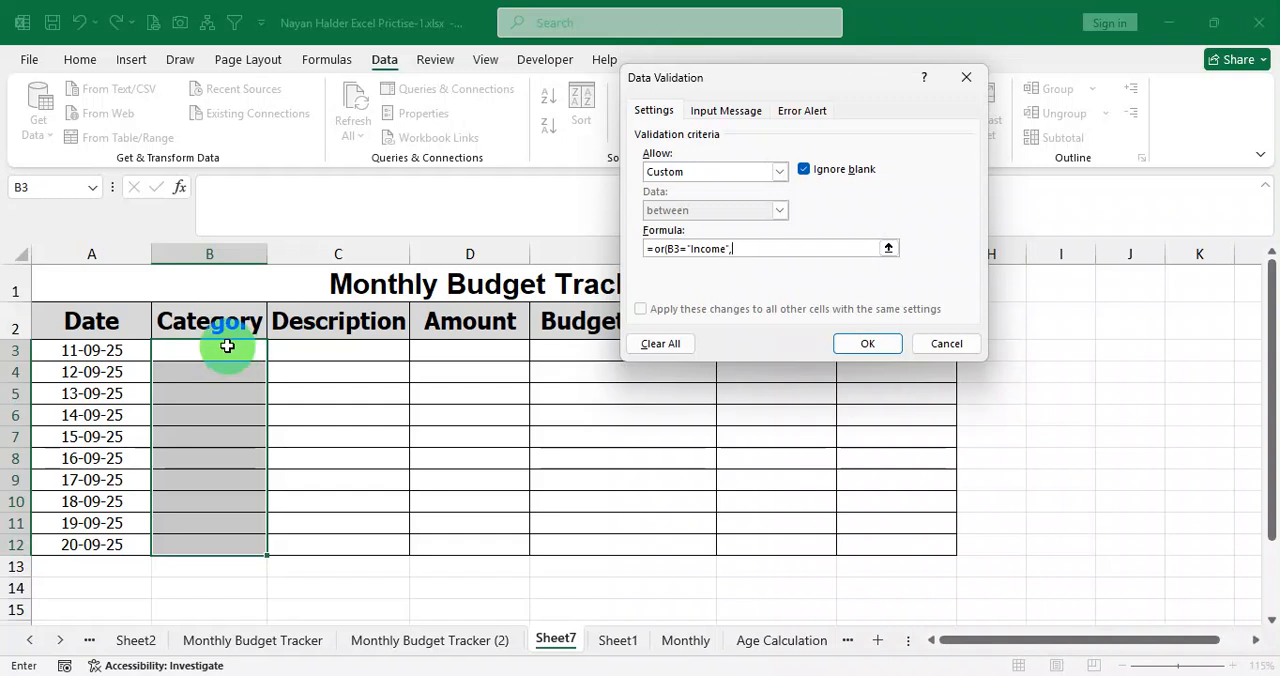
Add B3="Housing" as the second OR condition, consulting the allowed category names in Question.pdf.
type("B3=\"")
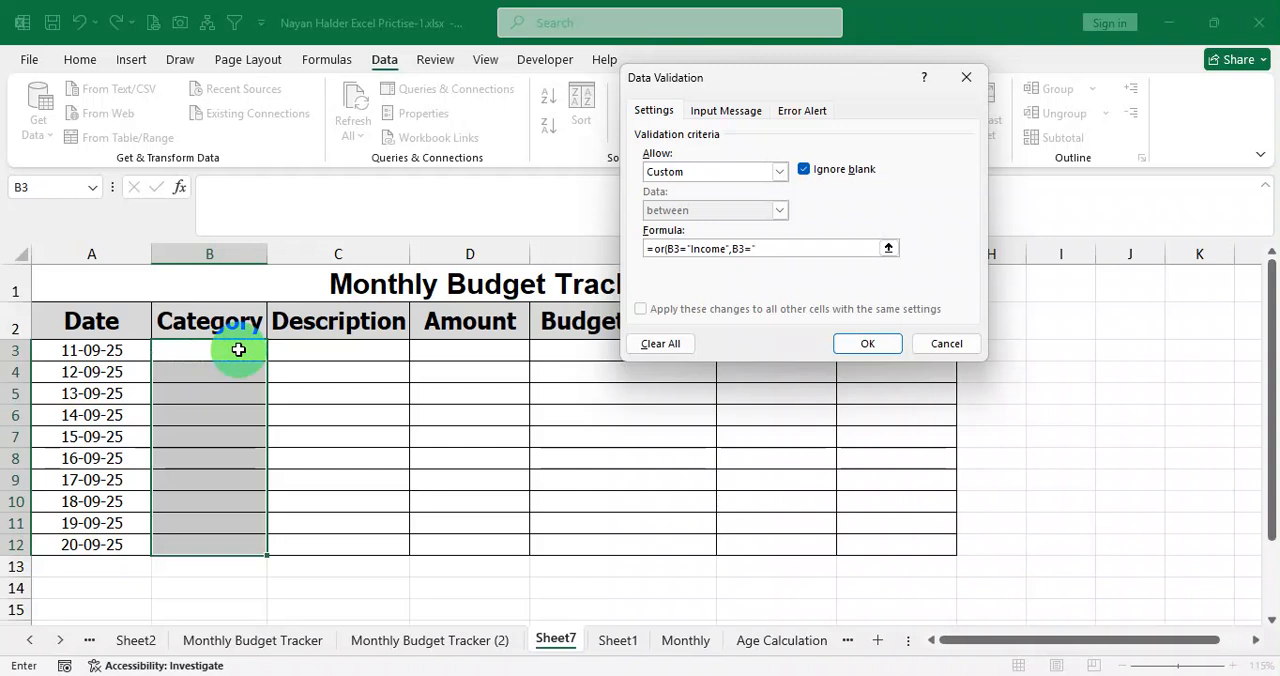
left_click(488, 675)
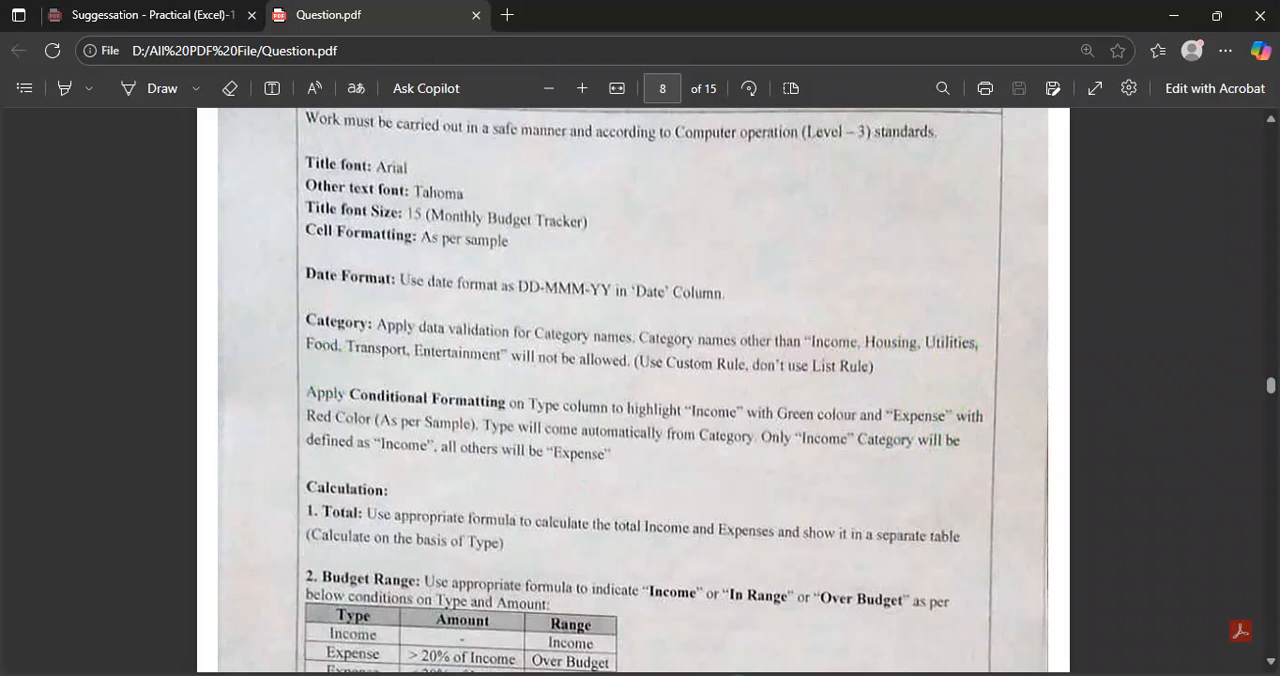
key("alt+Tab")
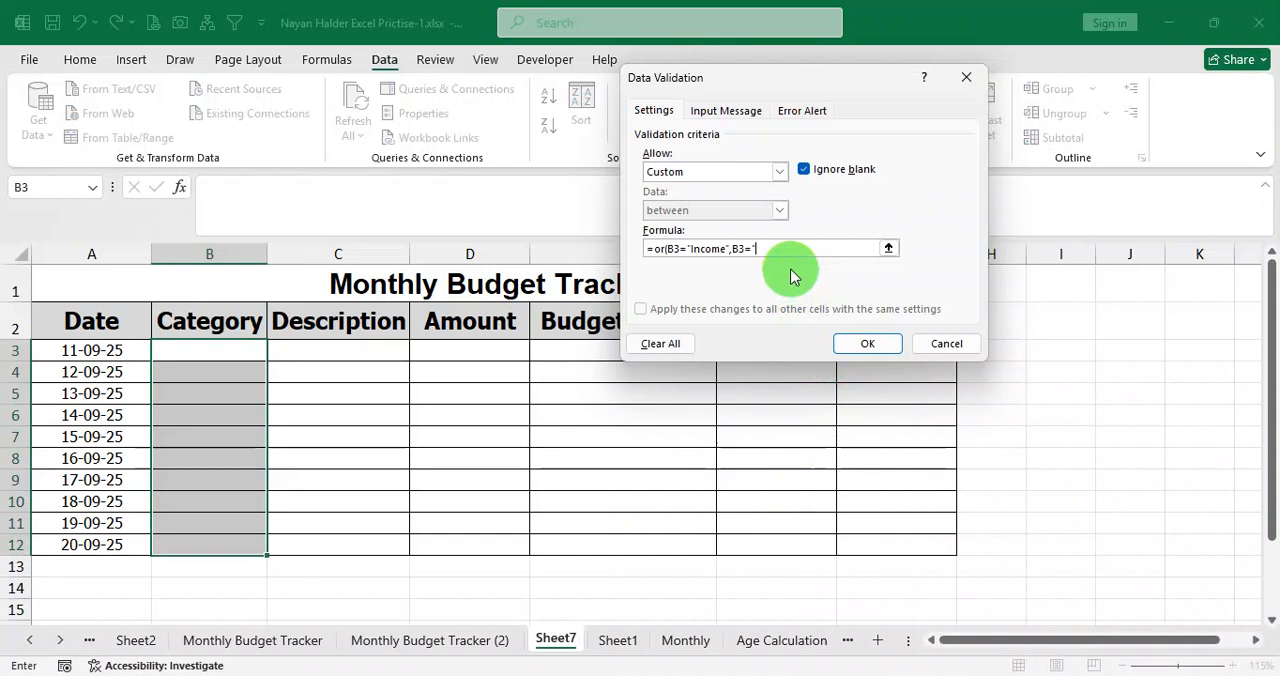
type("Housing\"")
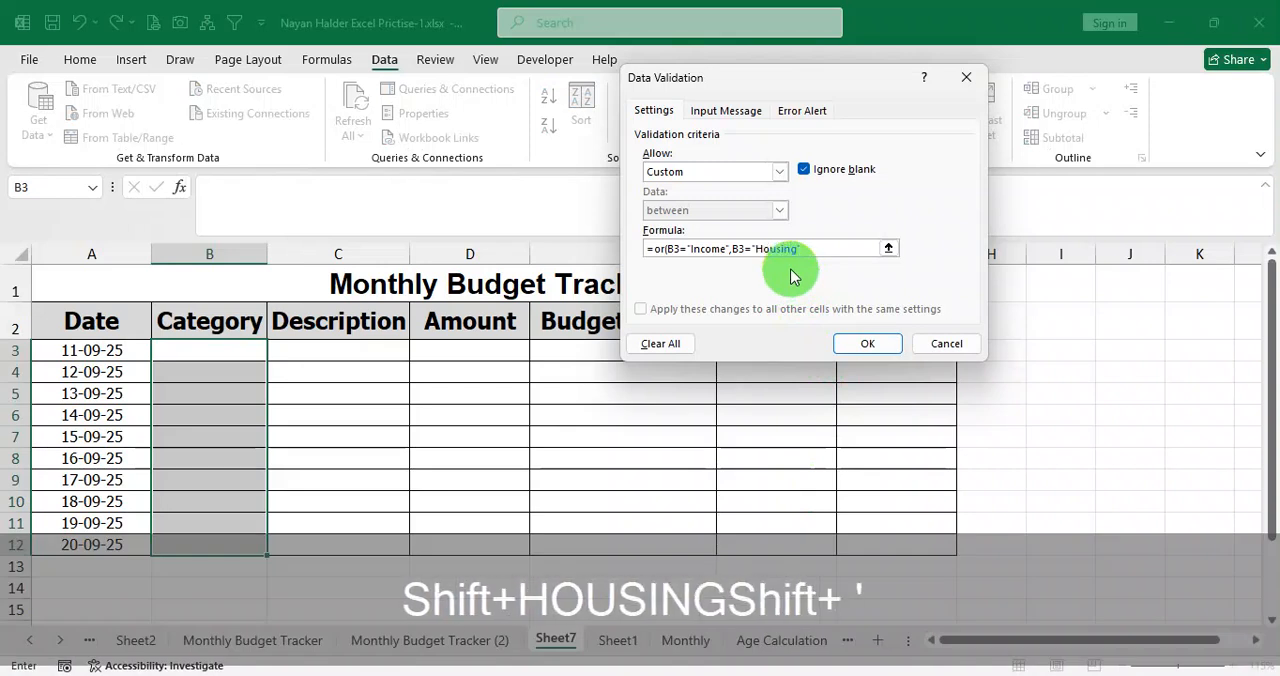
type(",")
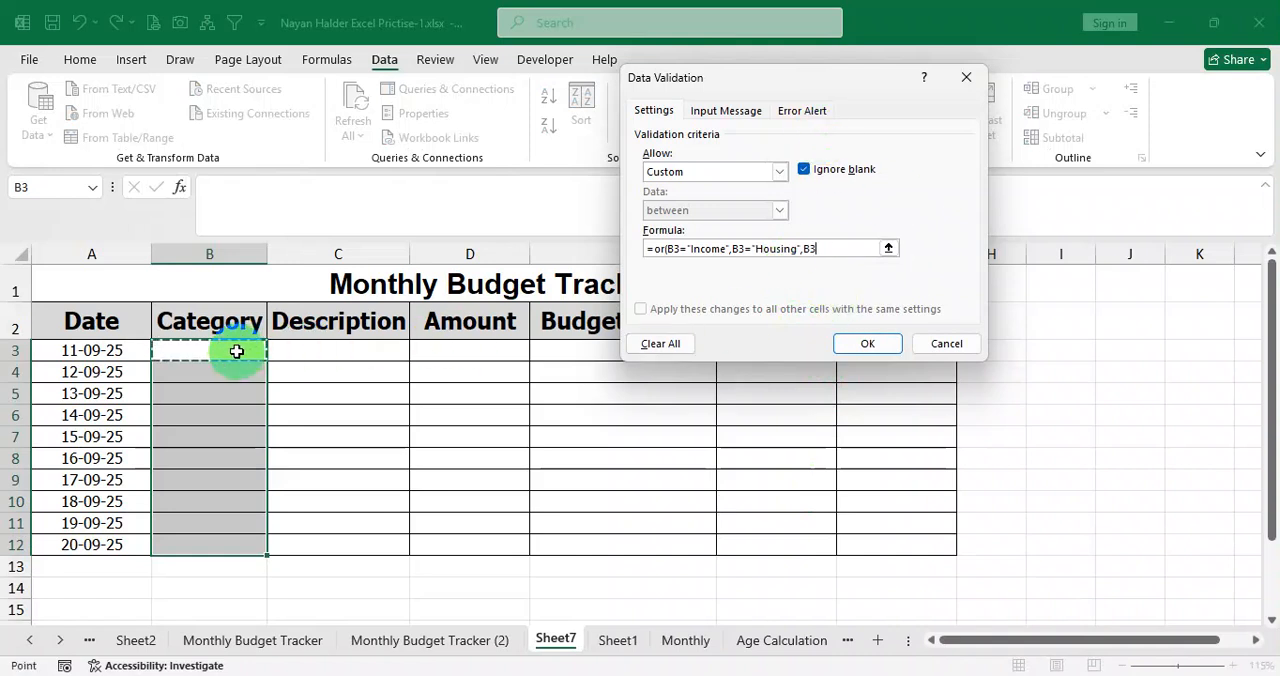
Add the conditions B3="Food" and B3="Utilities" to the OR validation formula.
type("\"Food")
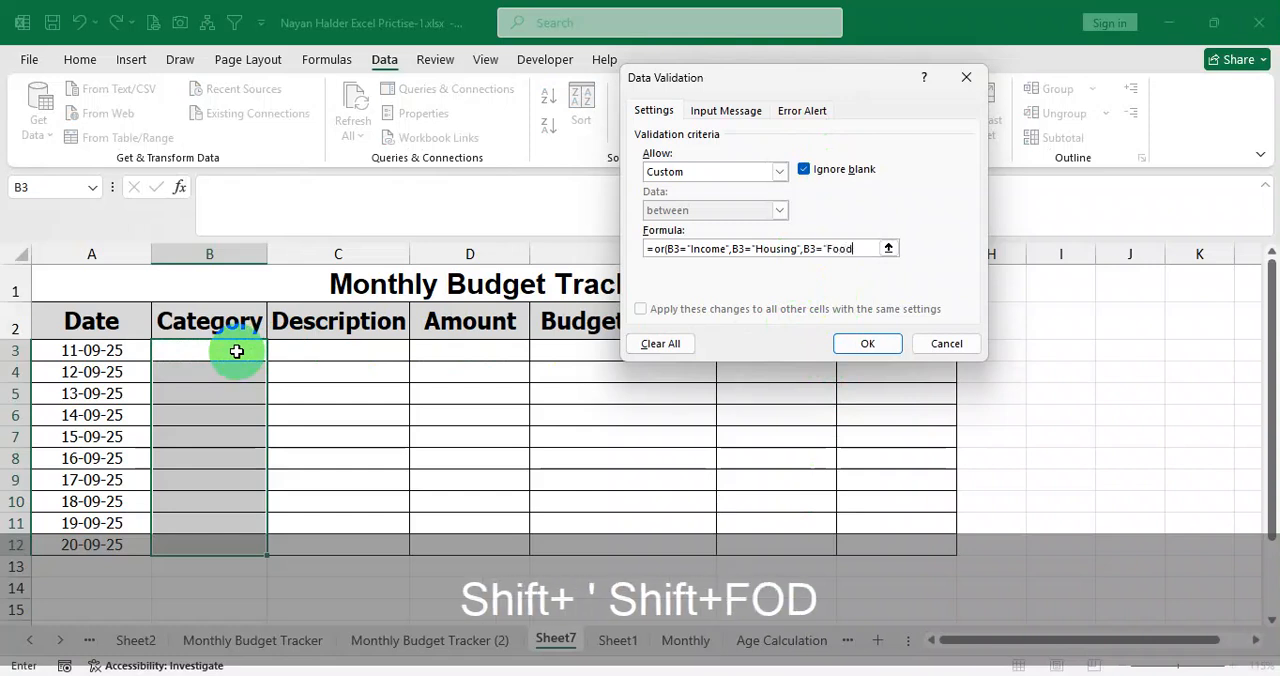
type("\"")
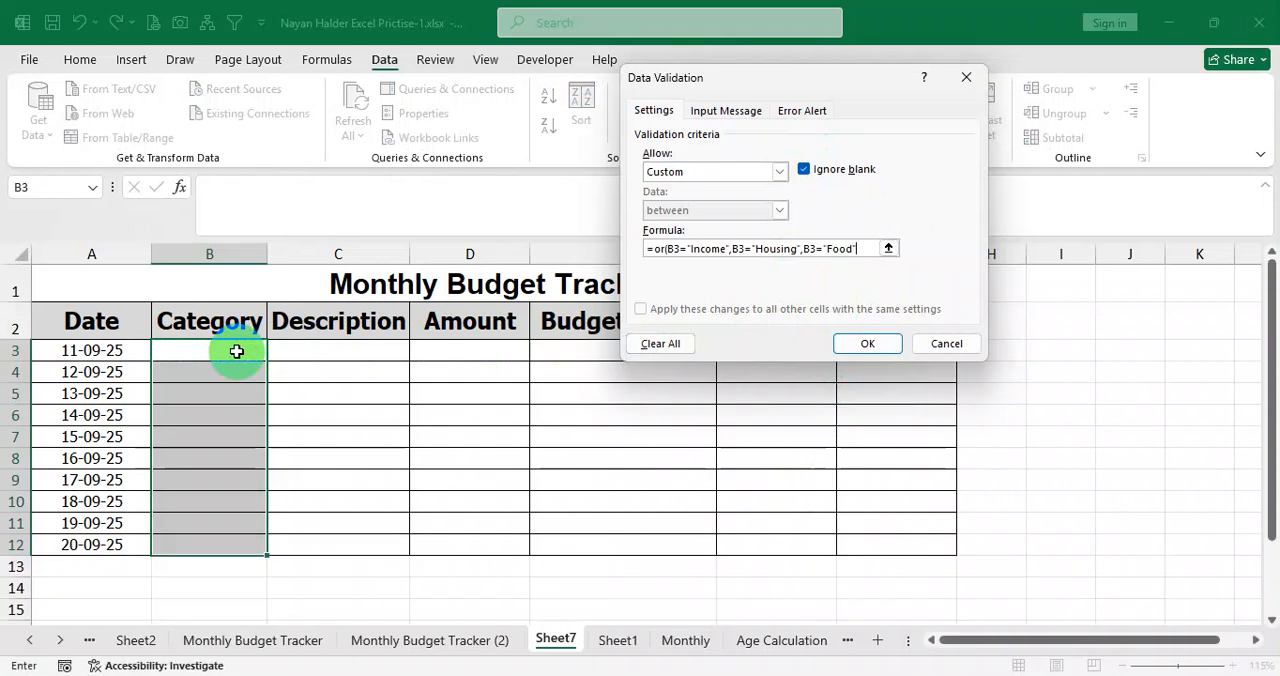
type(",B3=\"")
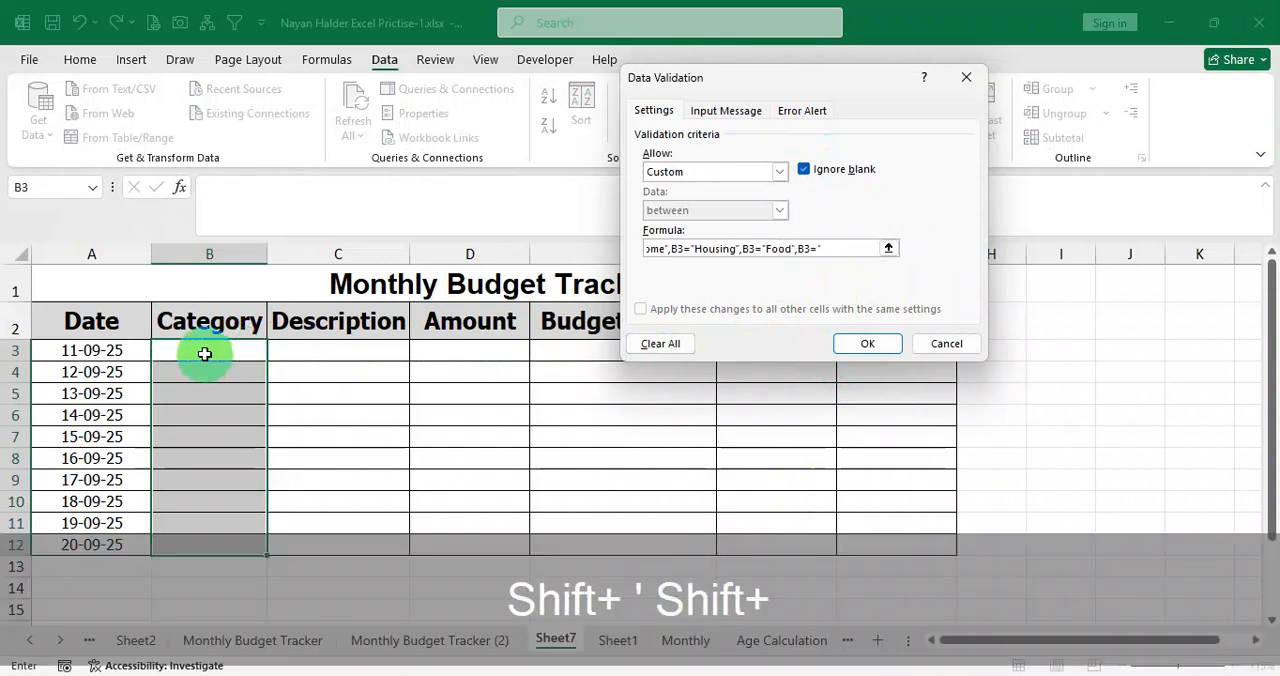
type("Util")
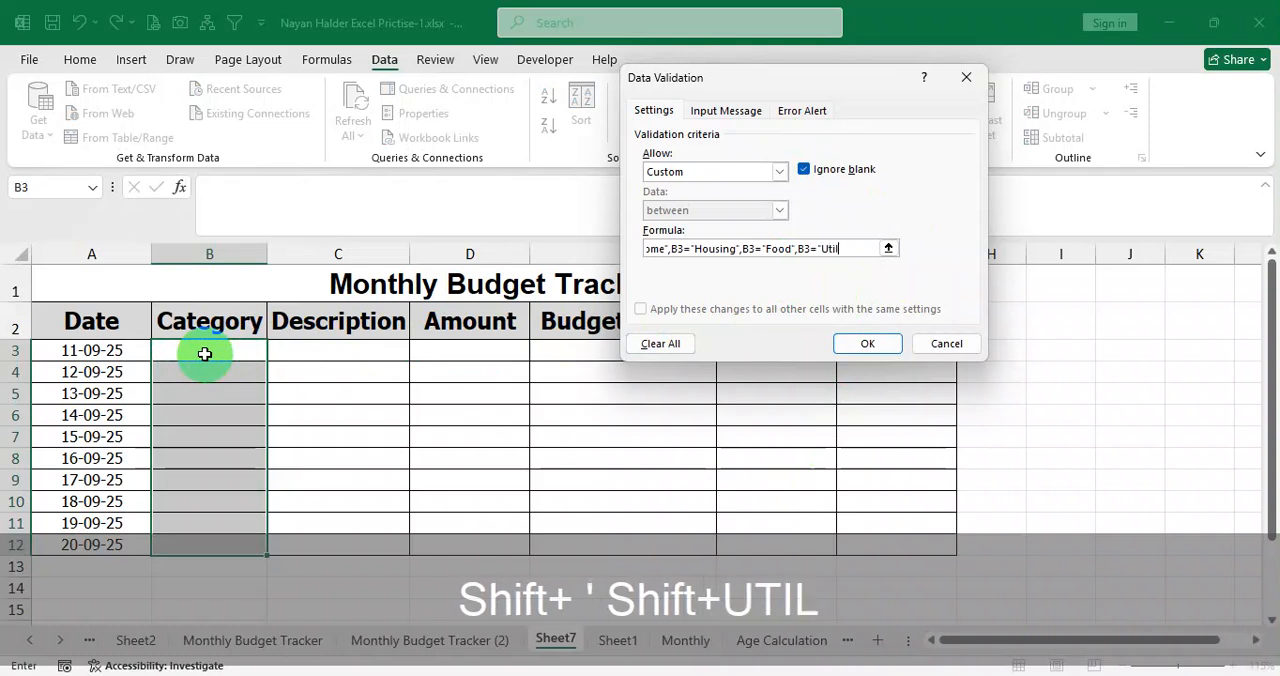
type("ities\",")
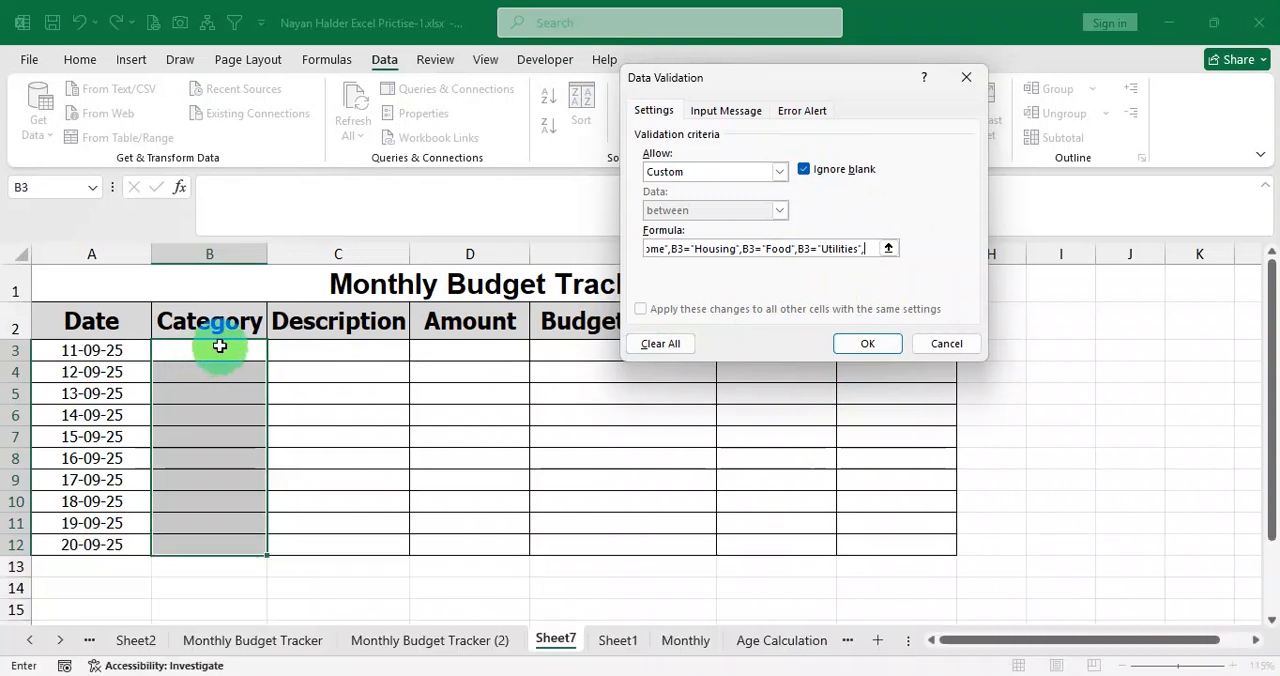
Extend the OR validation formula with the condition B3="Transport", followed by a comma.
left_click(219, 346)
type("=\"")
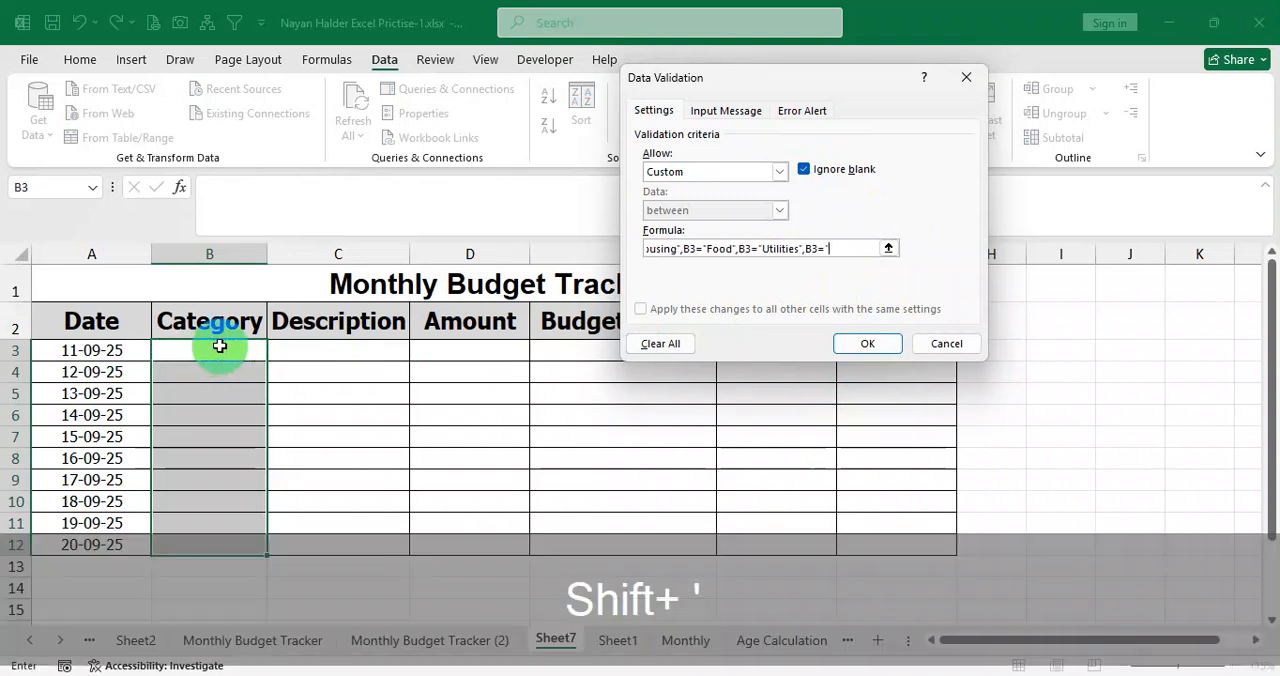
type("E")
key("BackSpace")
type("T")
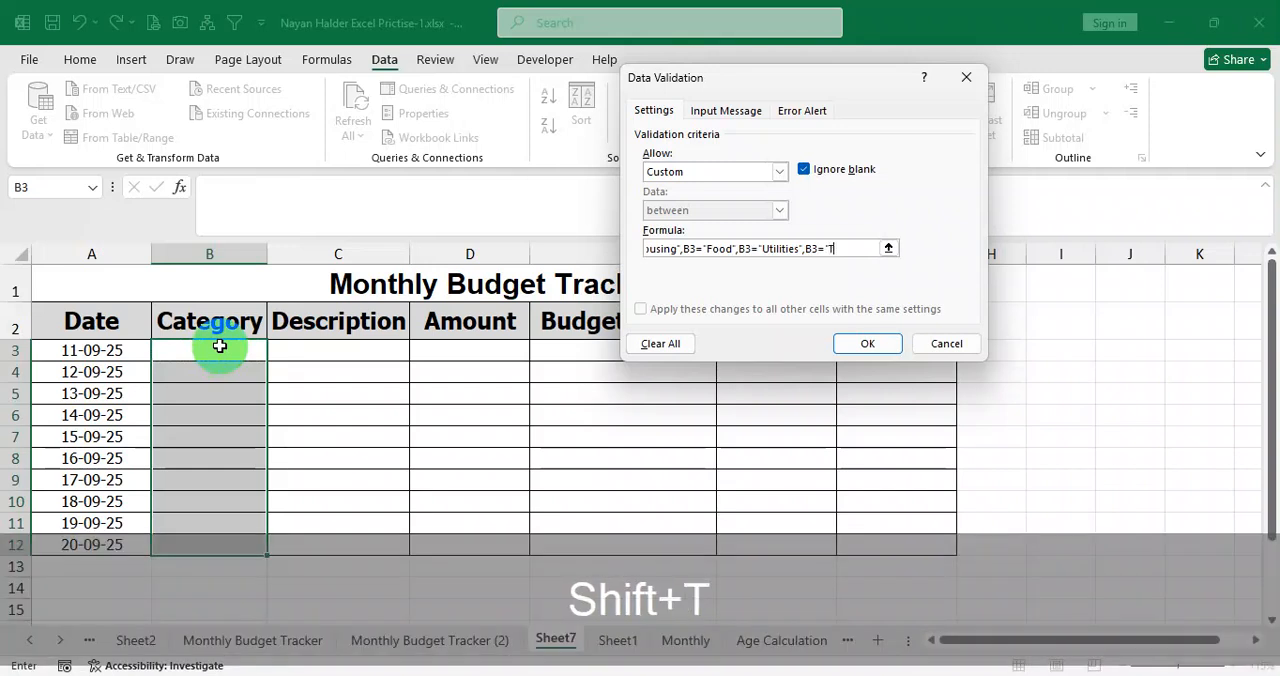
type("ransp")
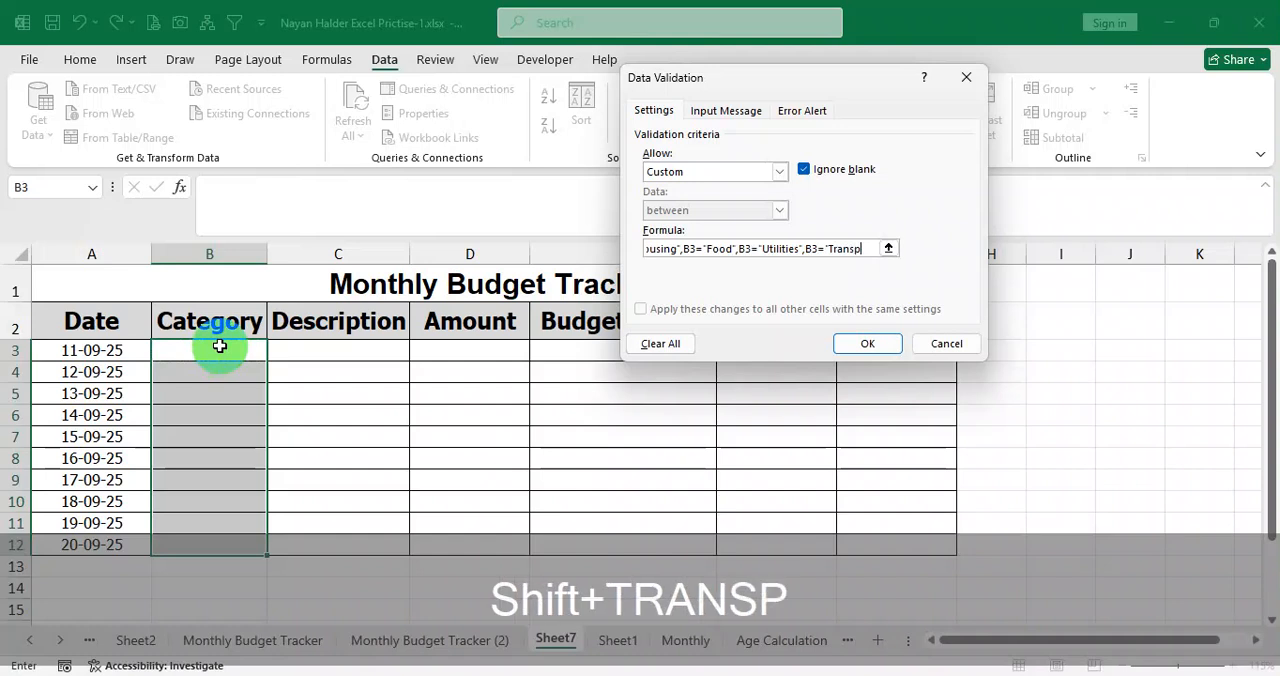
type("ort\",")
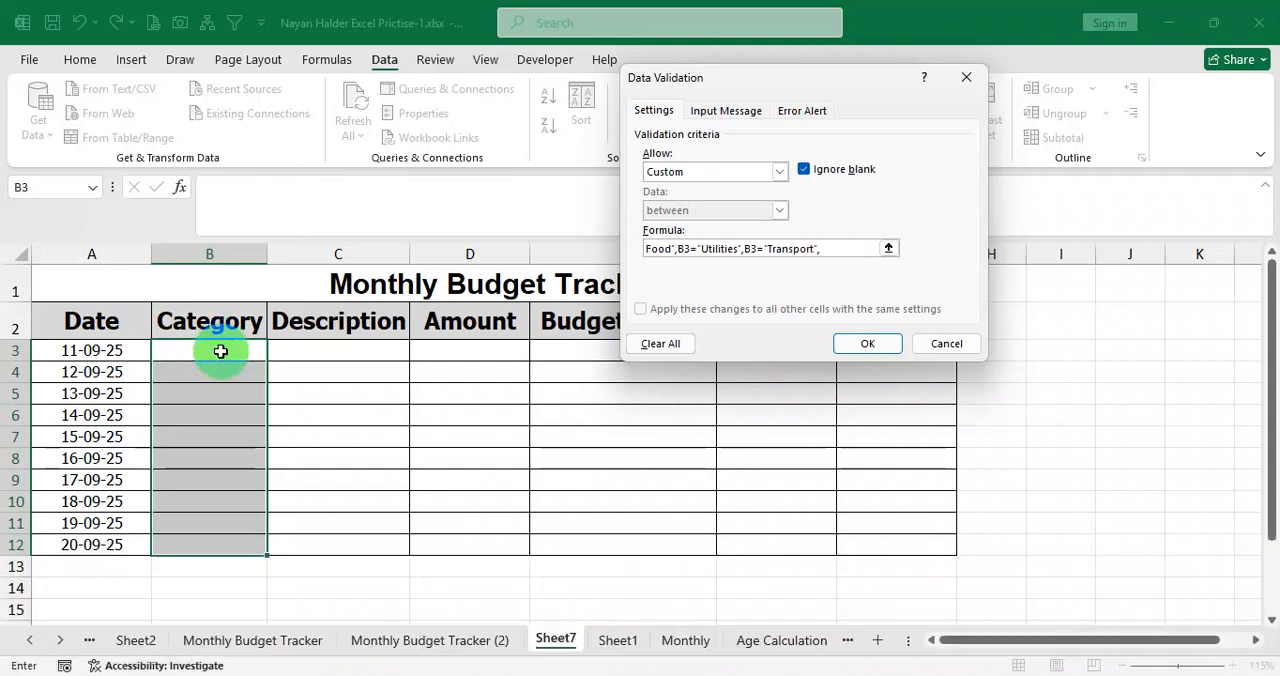
type("B3=\"")
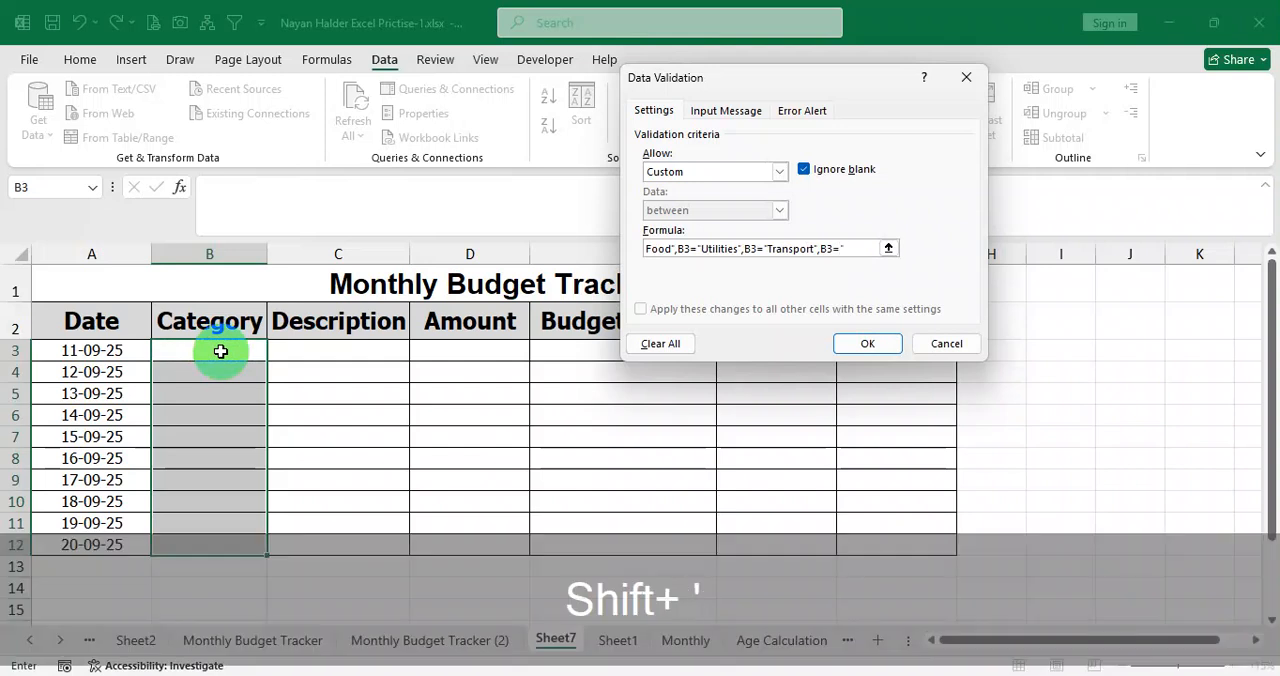
type("Ente")
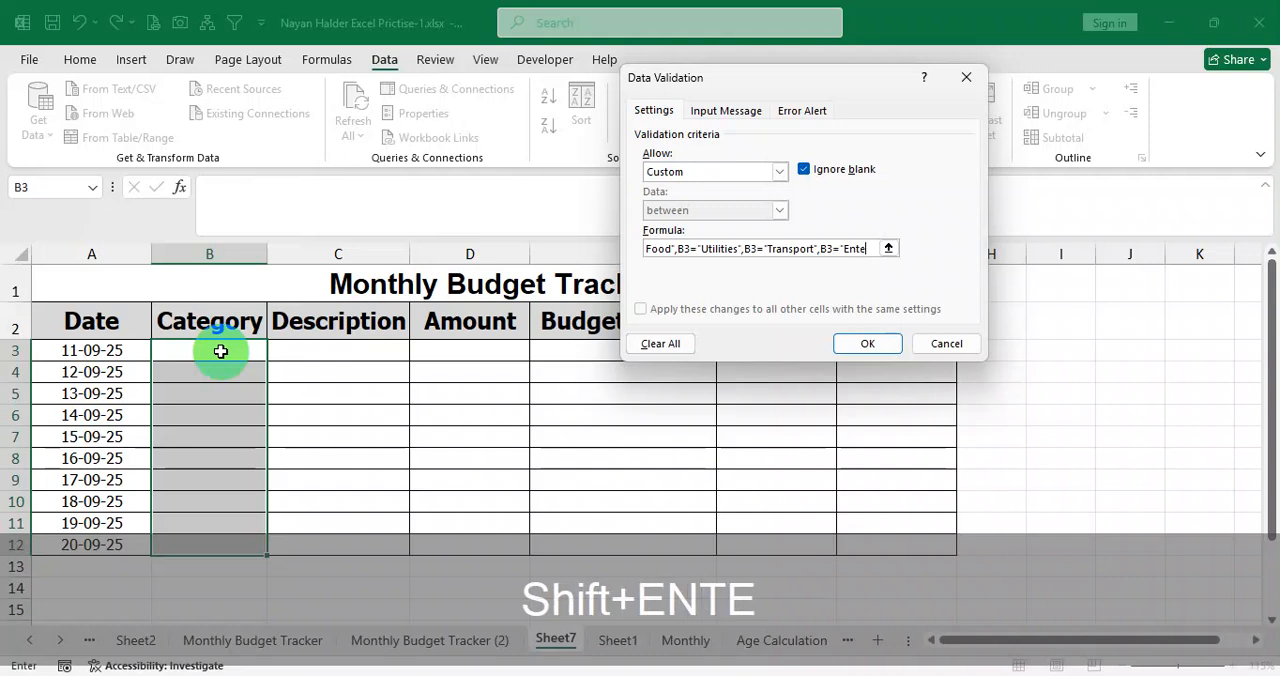
type("rtainment")
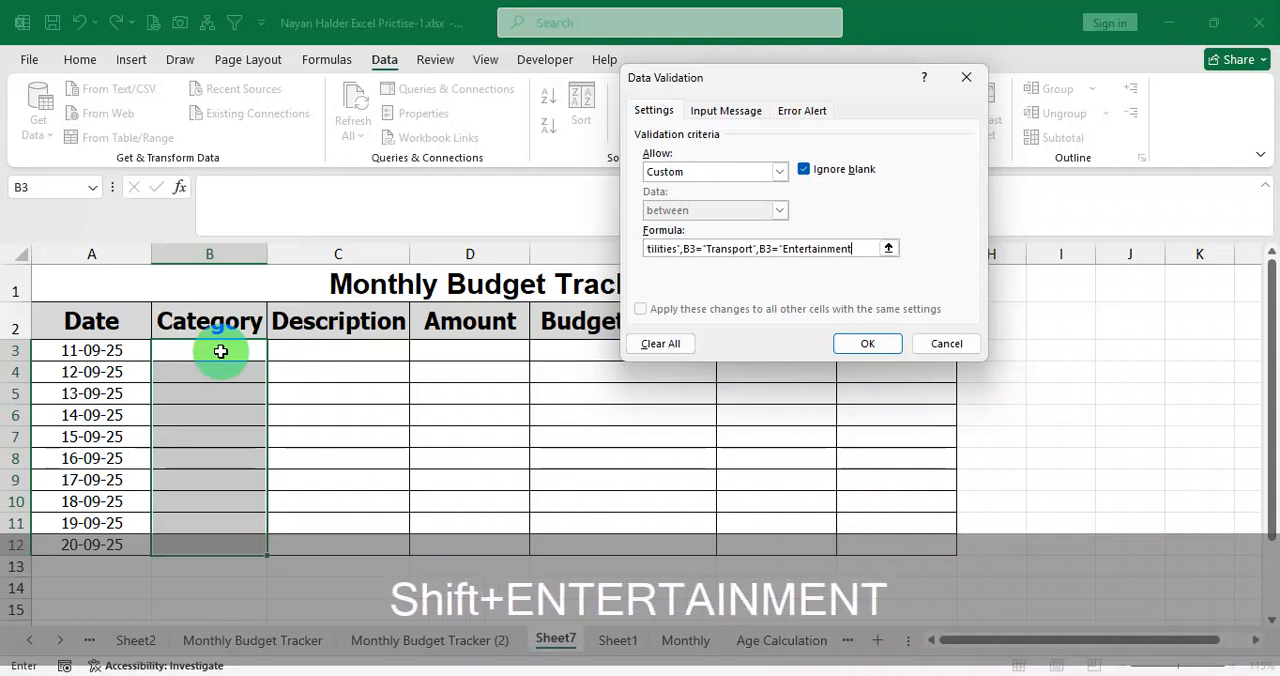
type("\"")
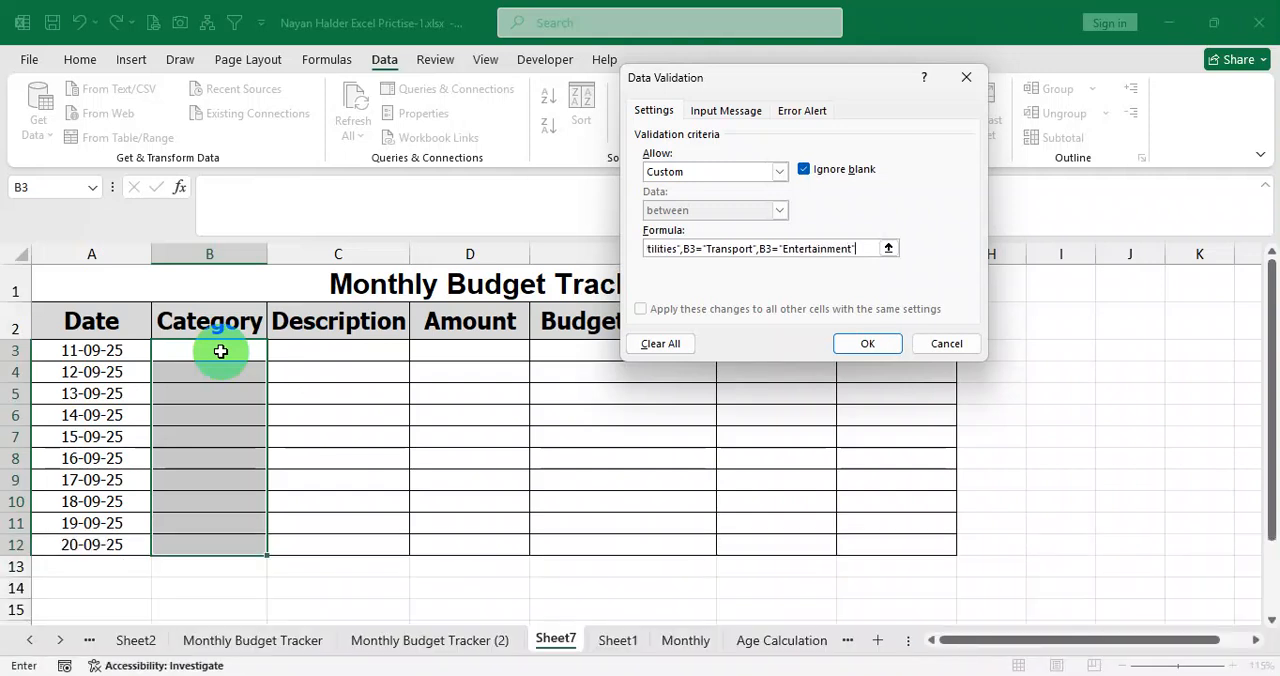
Compare the conditions with the category list in Question.pdf, close the OR formula's parenthesis and apply the validation rule to B3:B12.
left_click(493, 675)
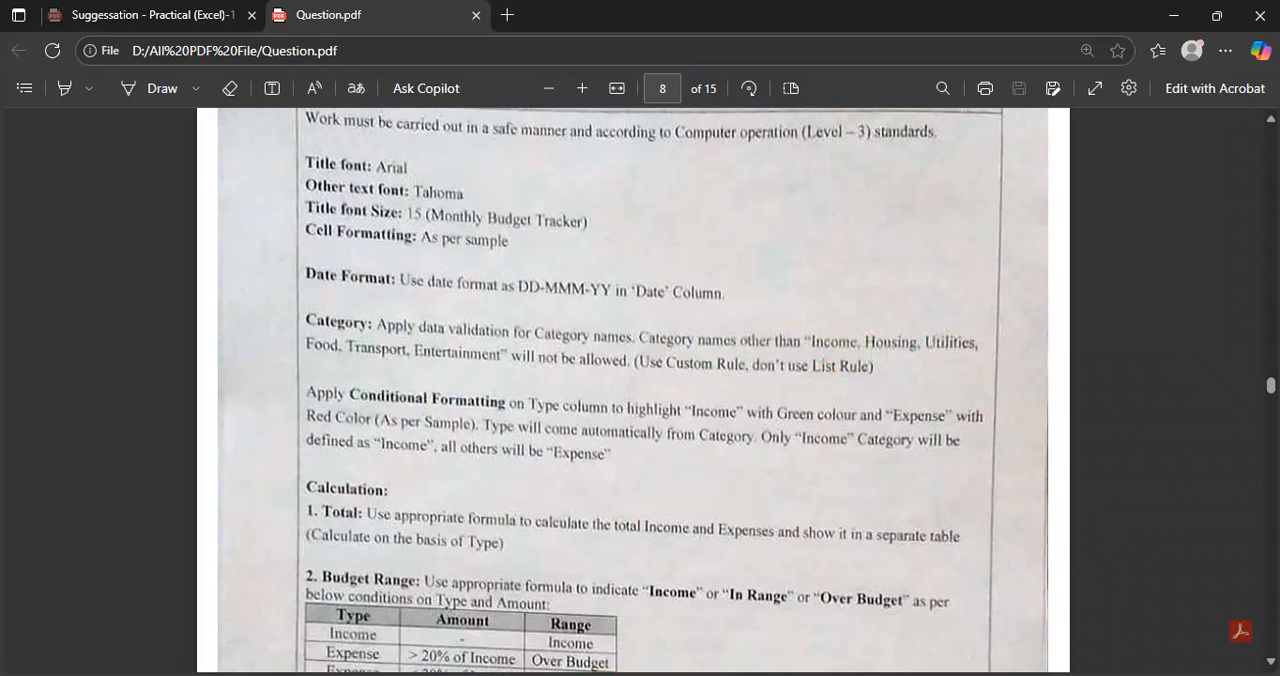
left_click(590, 674)
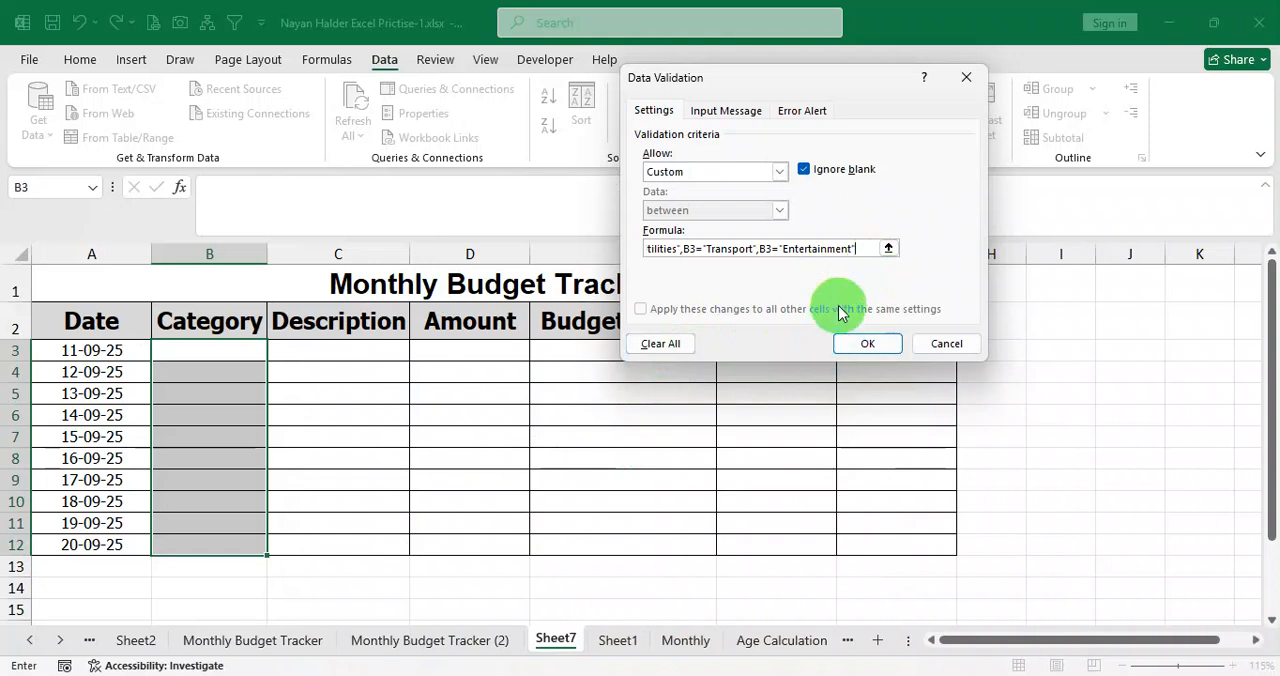
type(")")
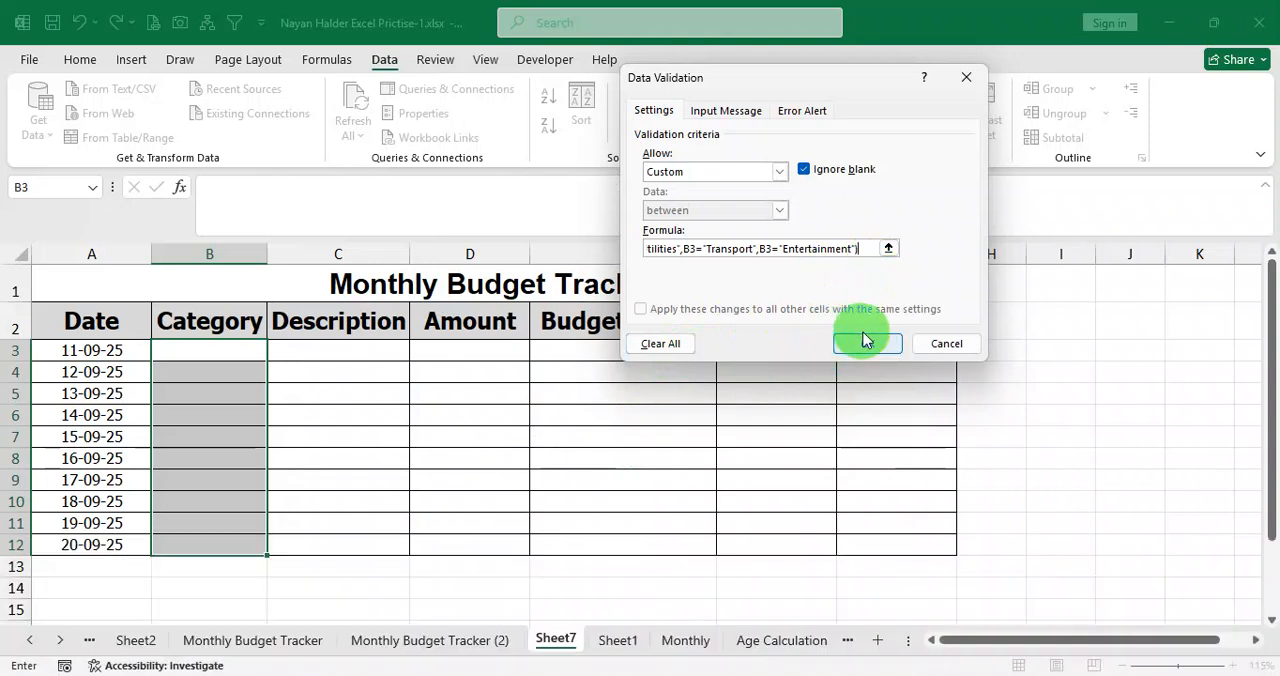
left_click(875, 343)
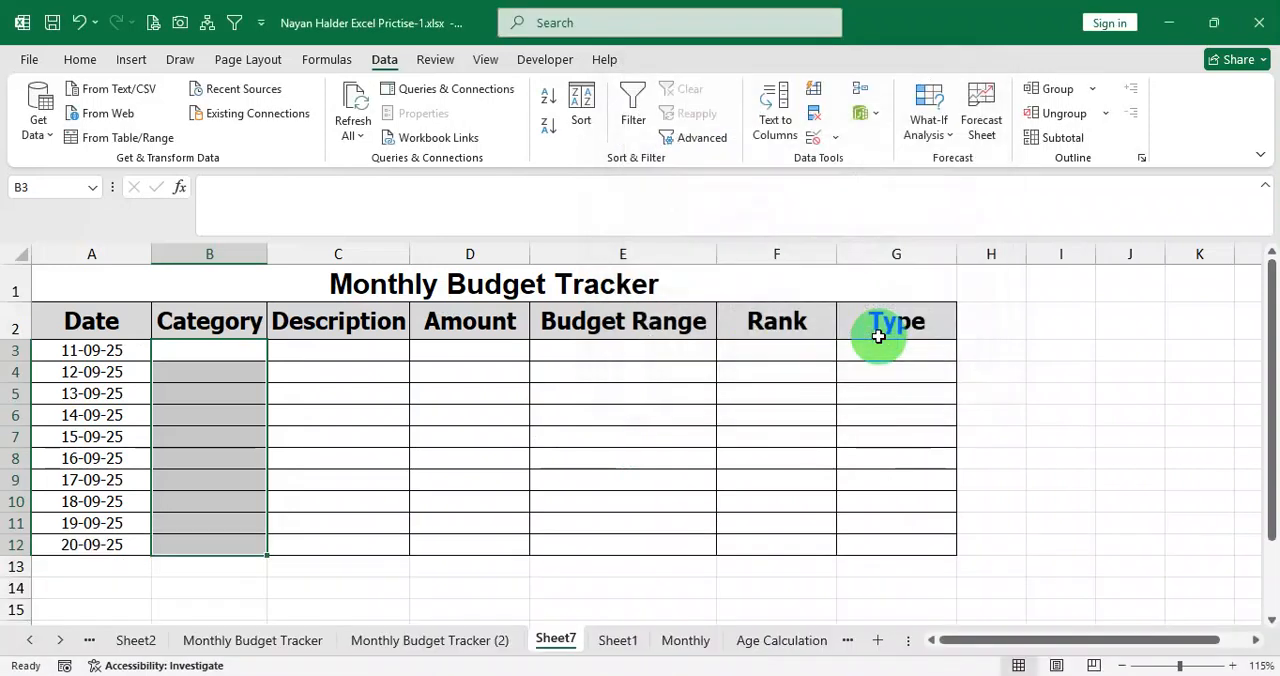
Test the category validation in B5 with the invalid entry "ksdhgfdjg" and a person's name, and erase the test text.
left_click(217, 352)
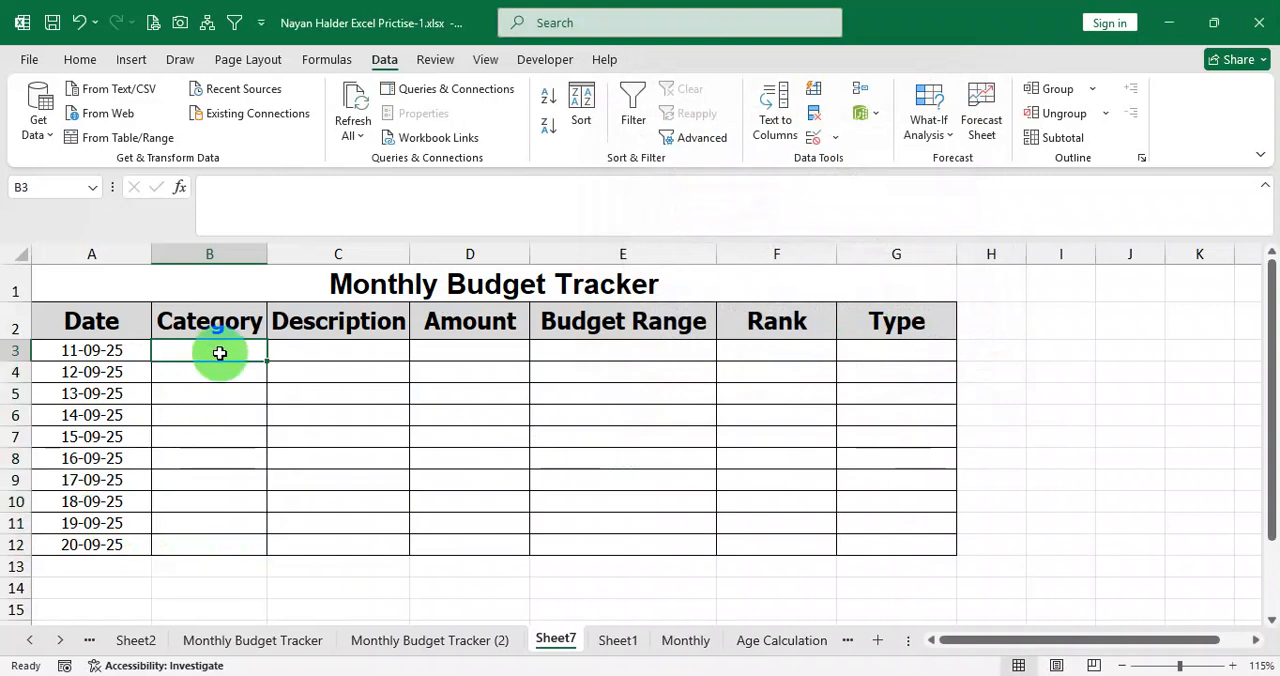
left_click_drag(232, 353, 217, 545)
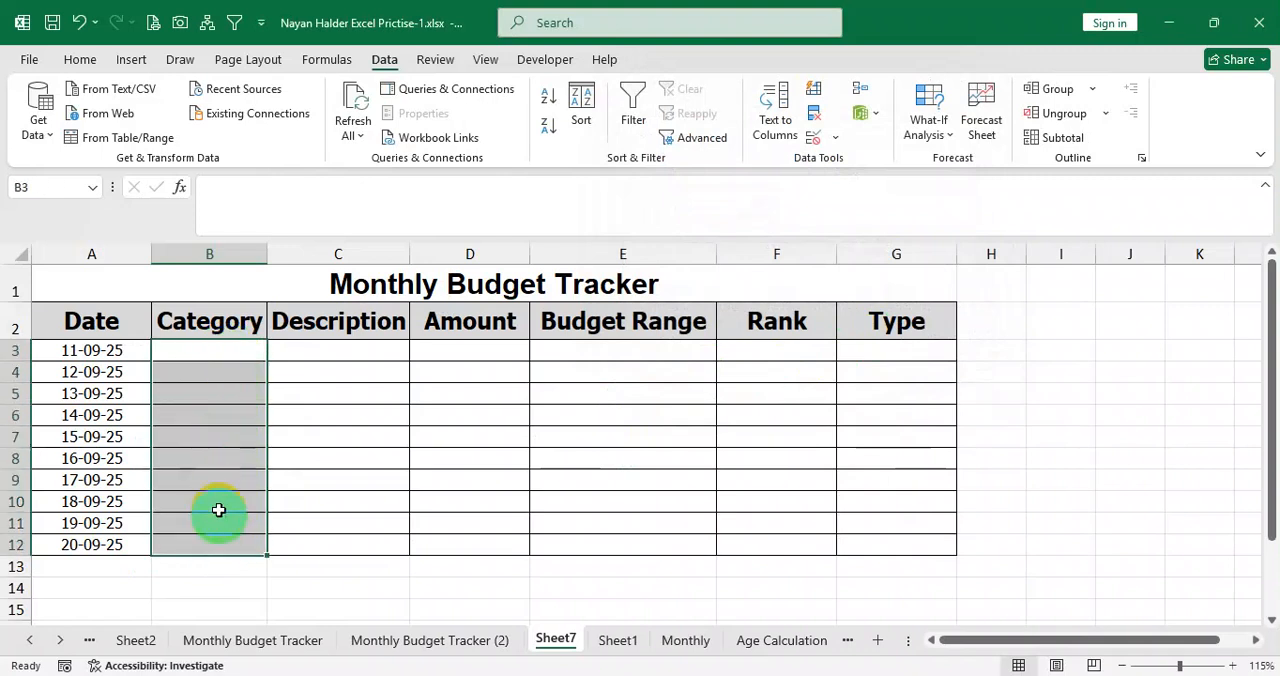
left_click(214, 418)
left_click(213, 395)
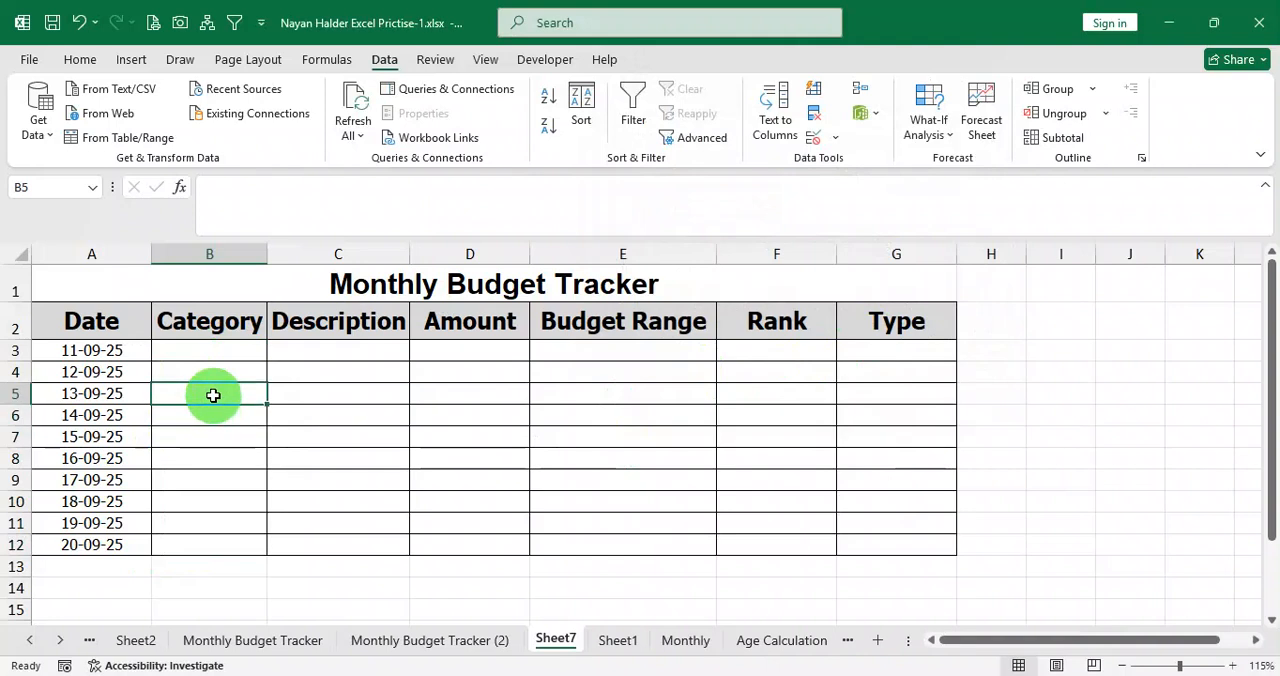
type("ksdhgfdjg")
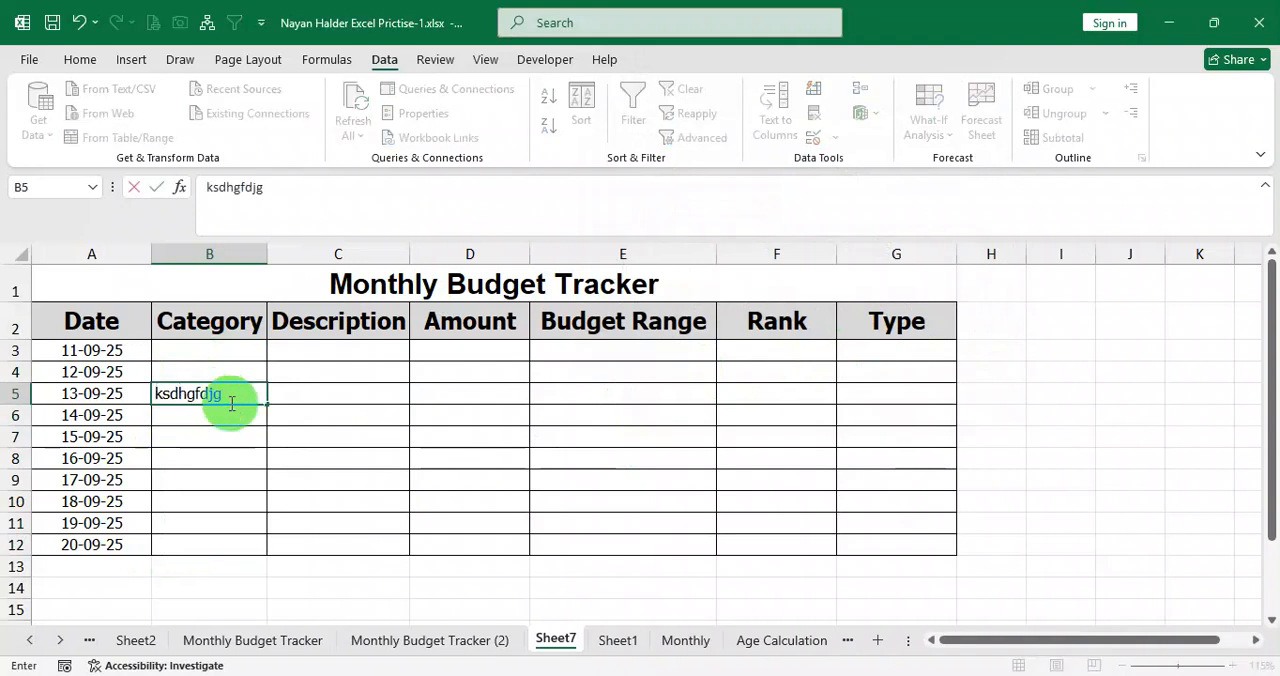
key("Return")
key("Return")
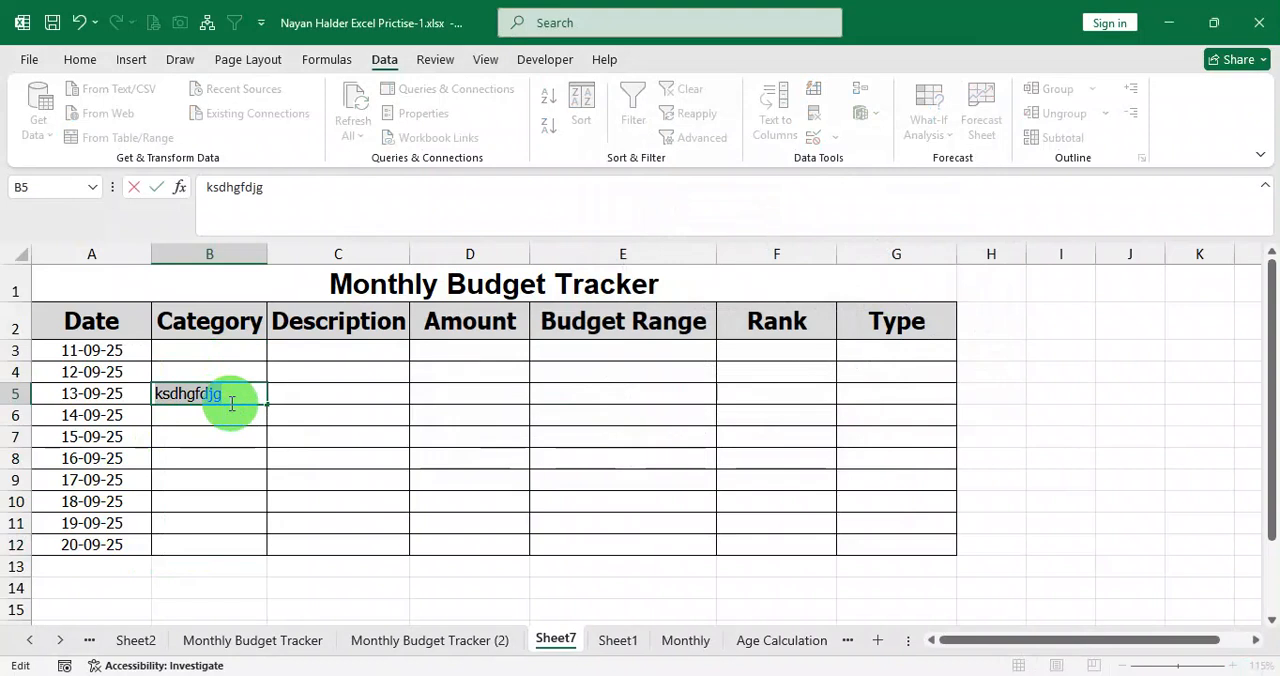
type("Nahid")
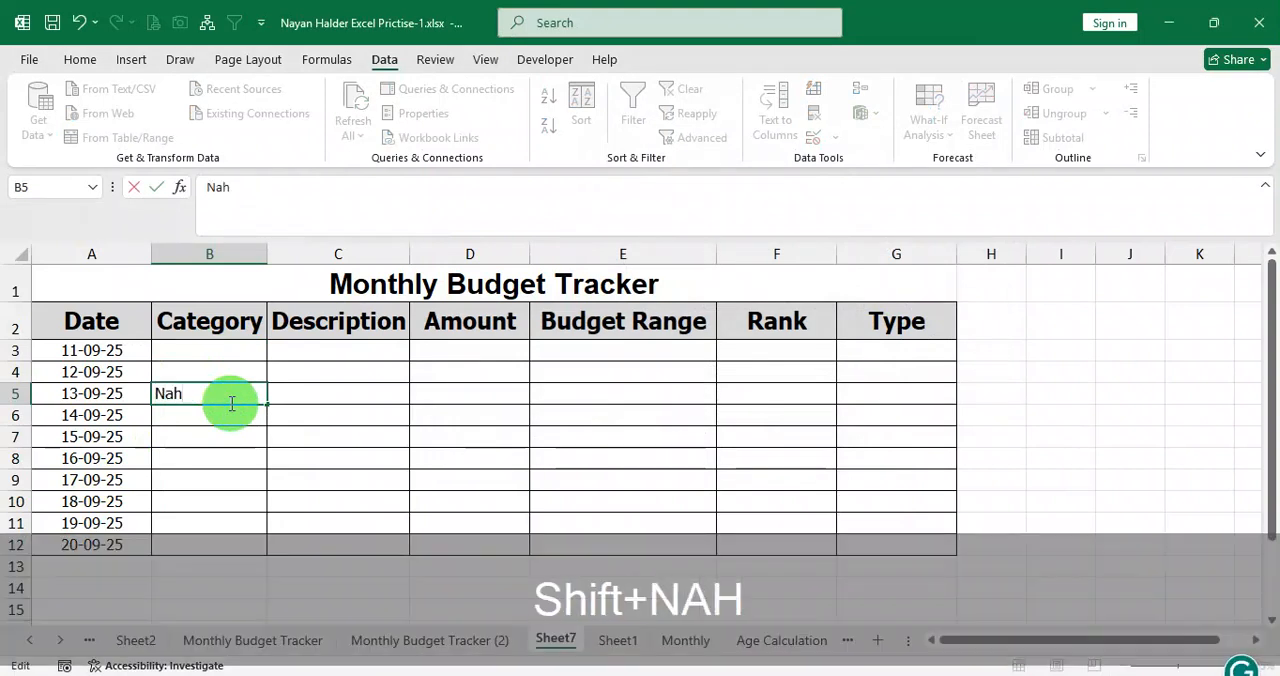
key("Return")
key("Return")
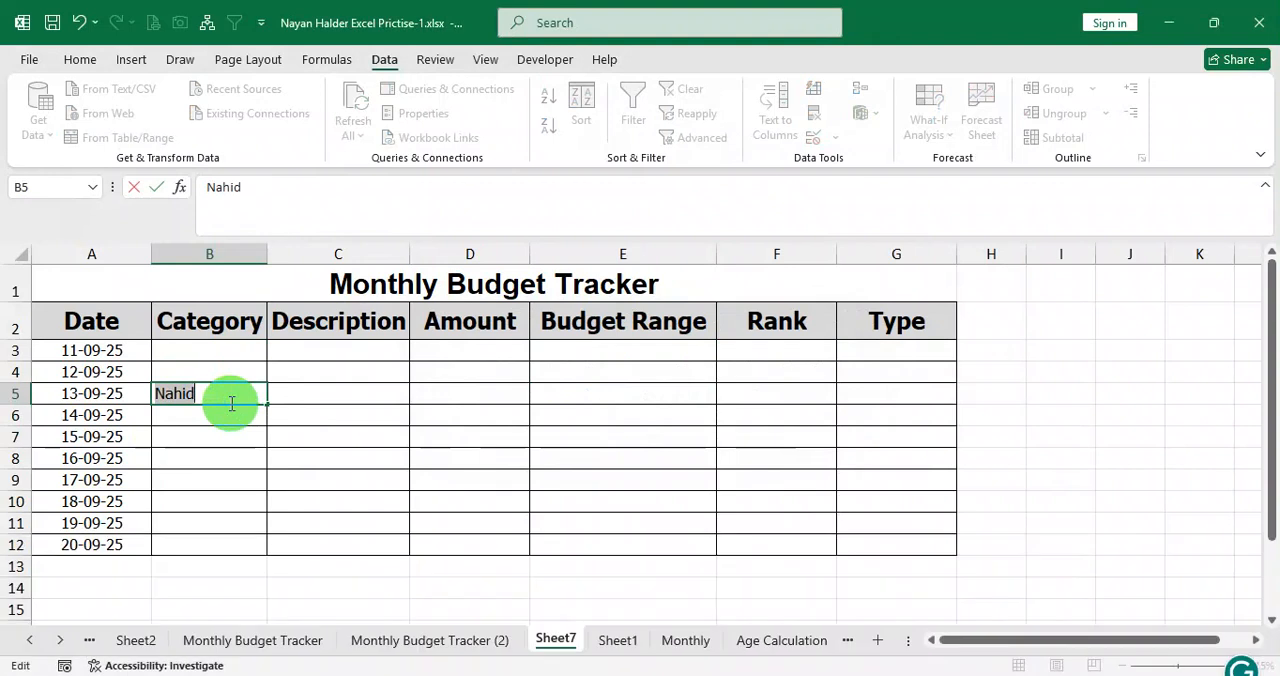
key("BackSpace")
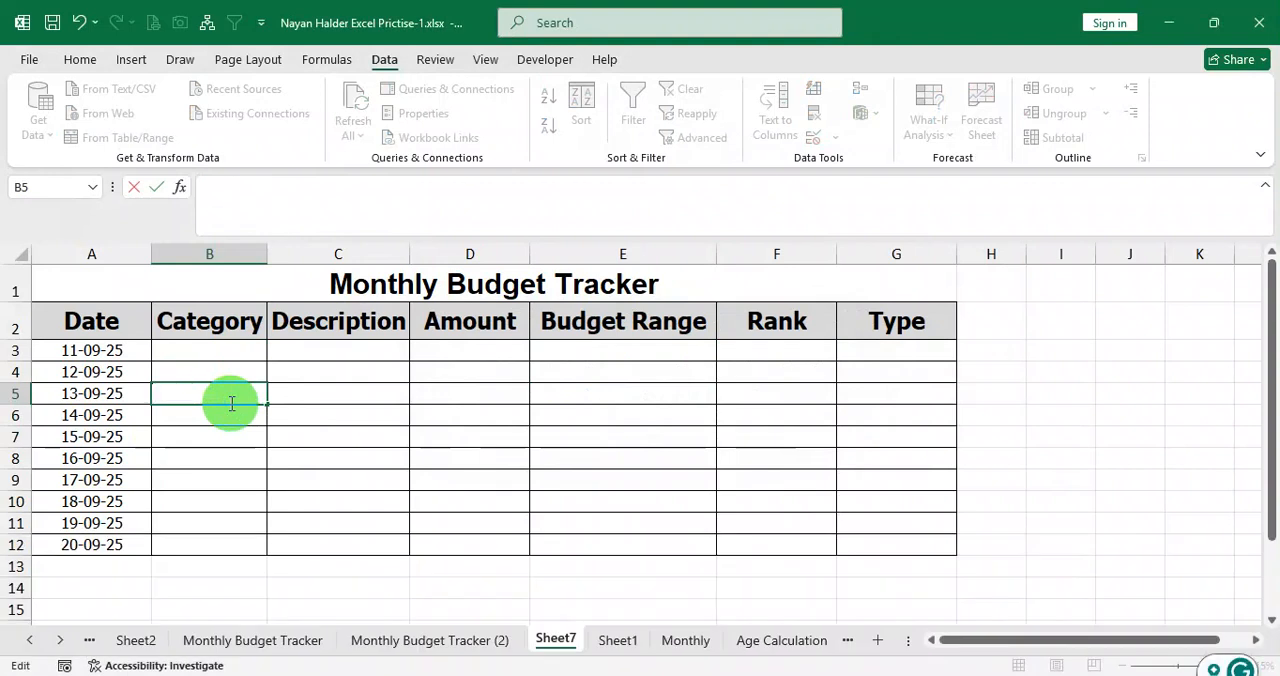
Test the validation with allowed categories by entering Income in B3 and Utilities in B4.
left_click(230, 347)
type("Inc")
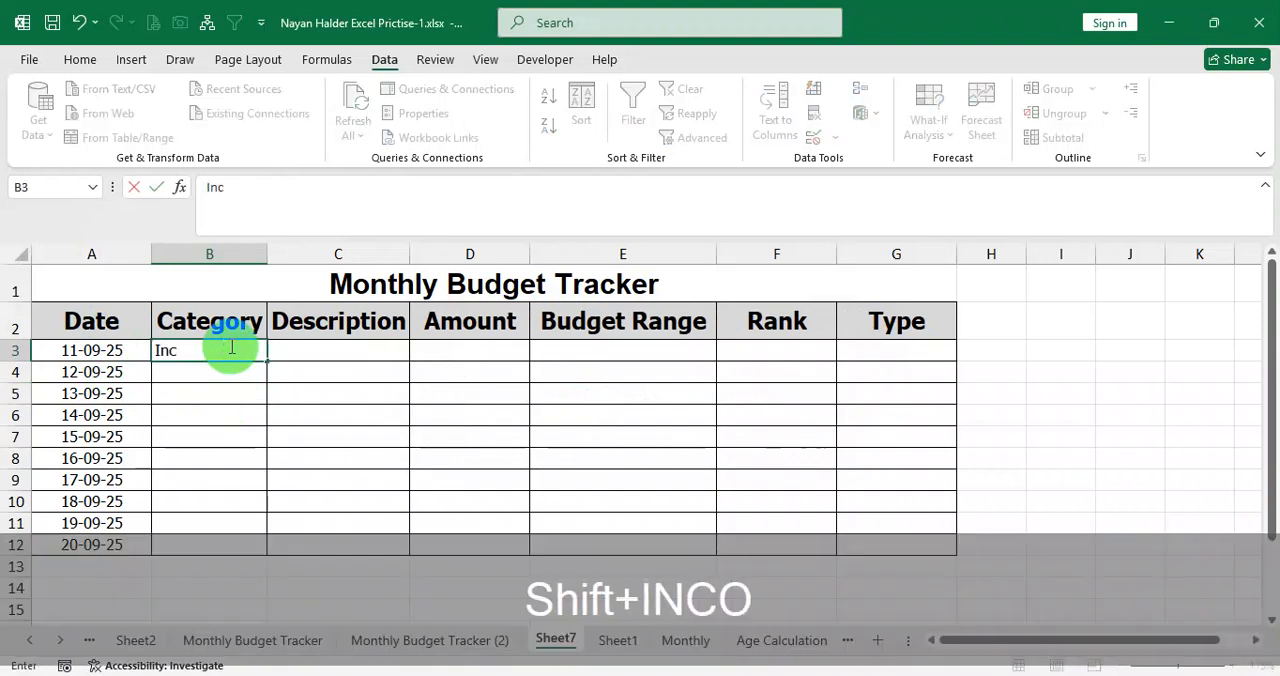
type("ome")
key("Return")
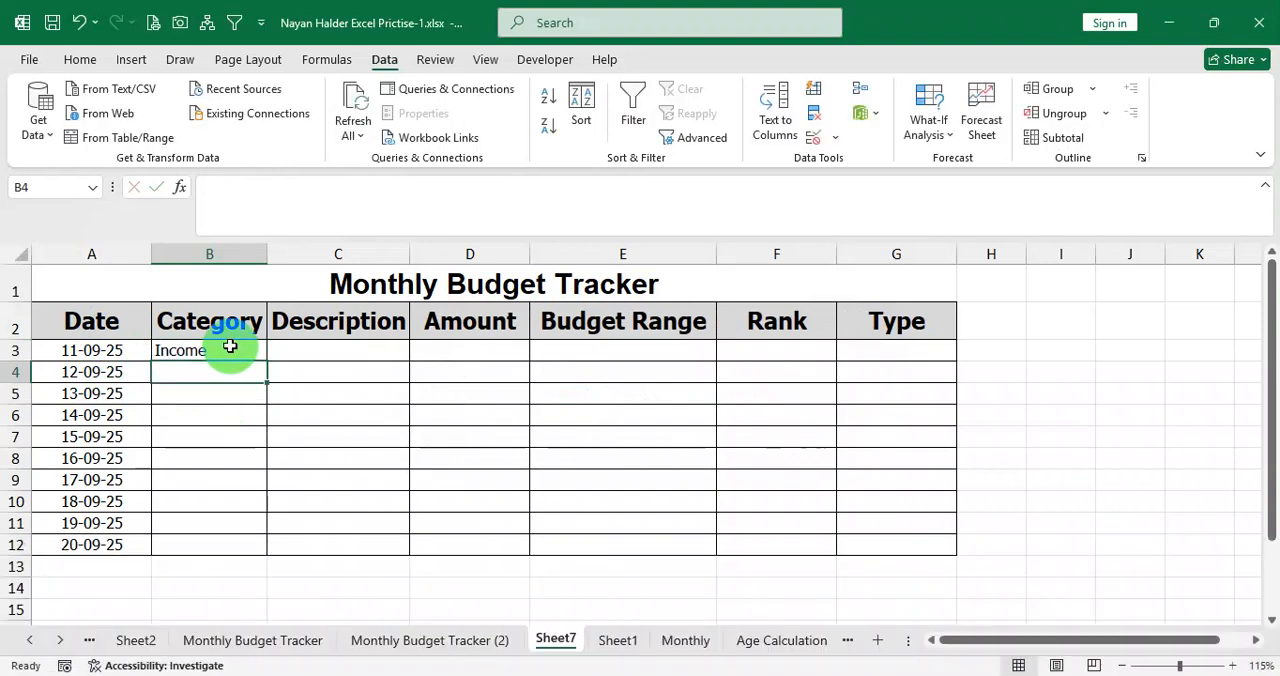
type("U")
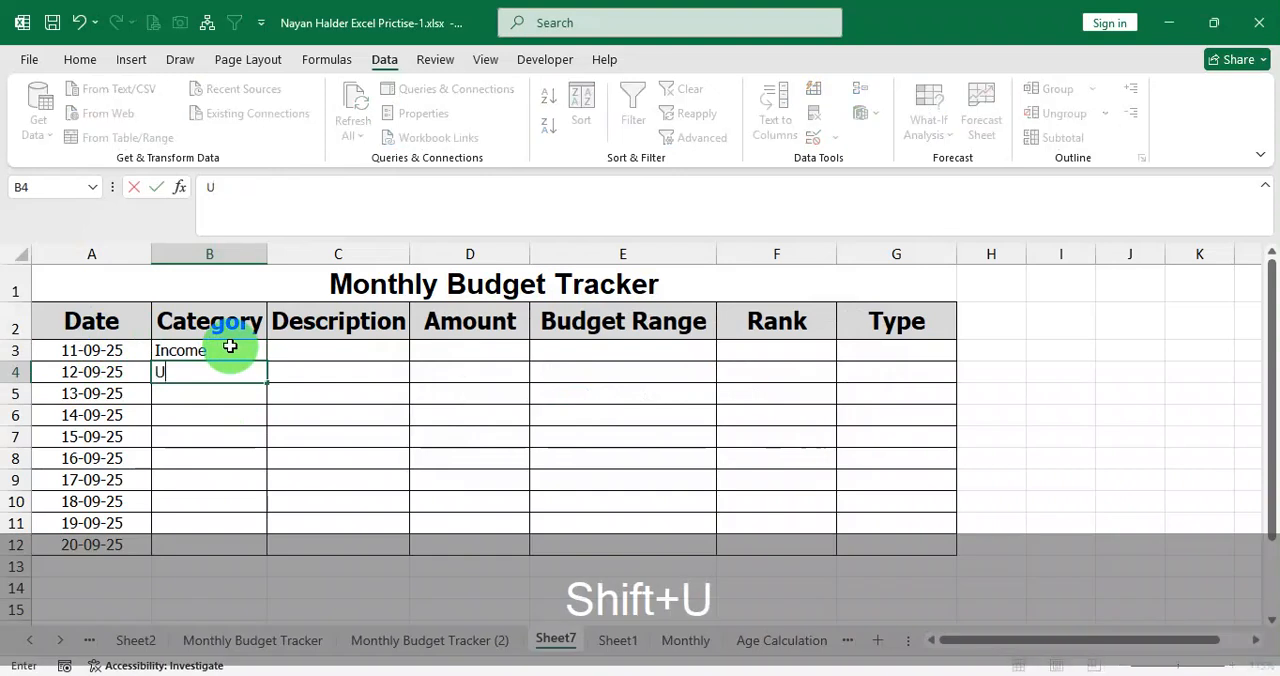
type("tilitie")
key("BackSpace")
type("ies")
key("Return")
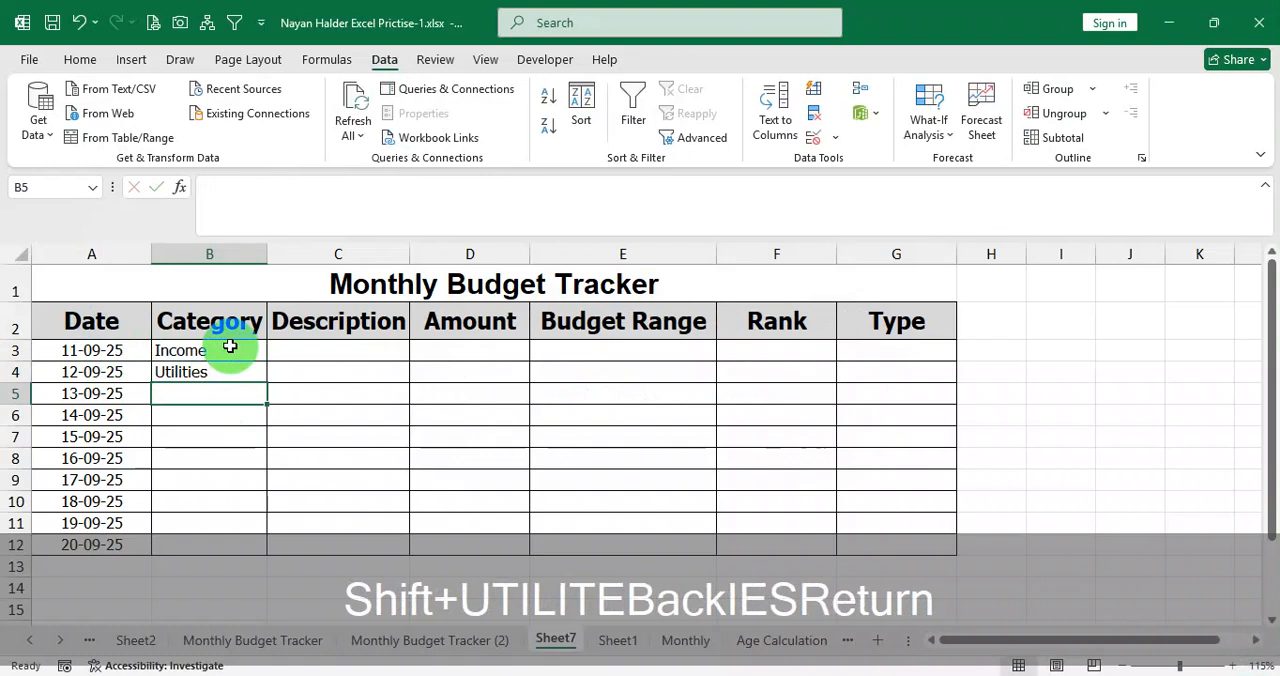
Try to enter the misspelled category "Entartainmant" in B5 and discard the entry.
type("Enta")
type("ir")
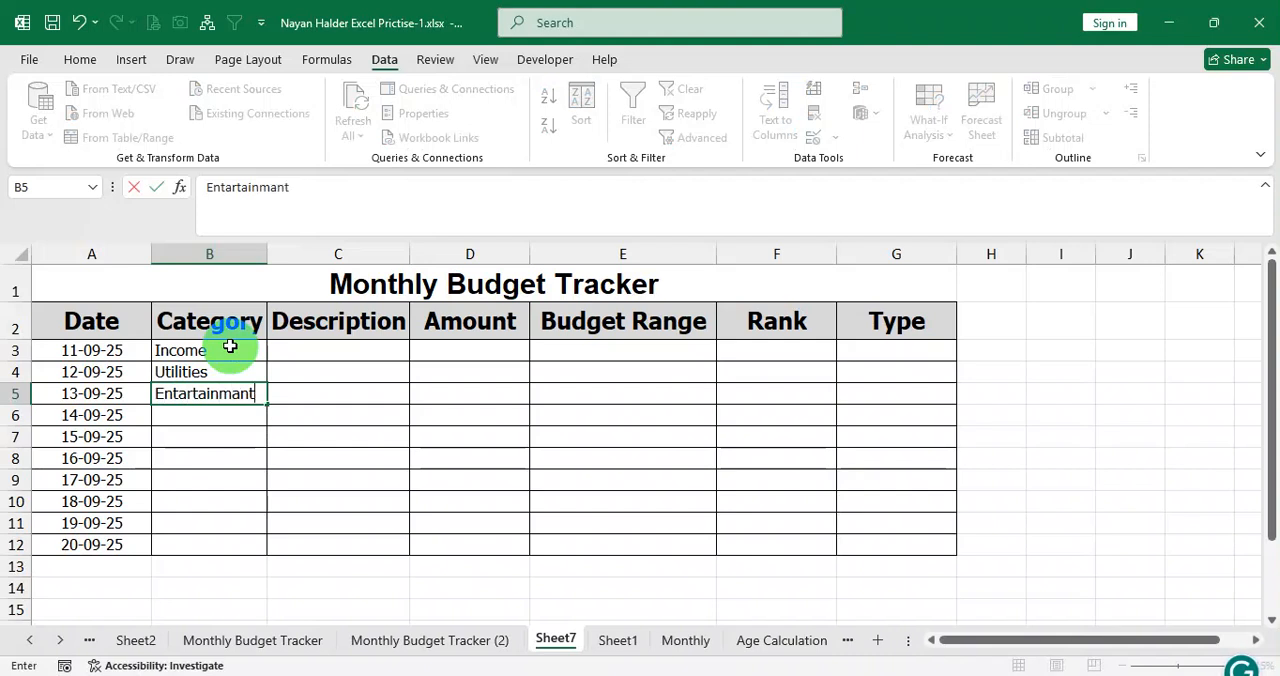
left_click(230, 346)
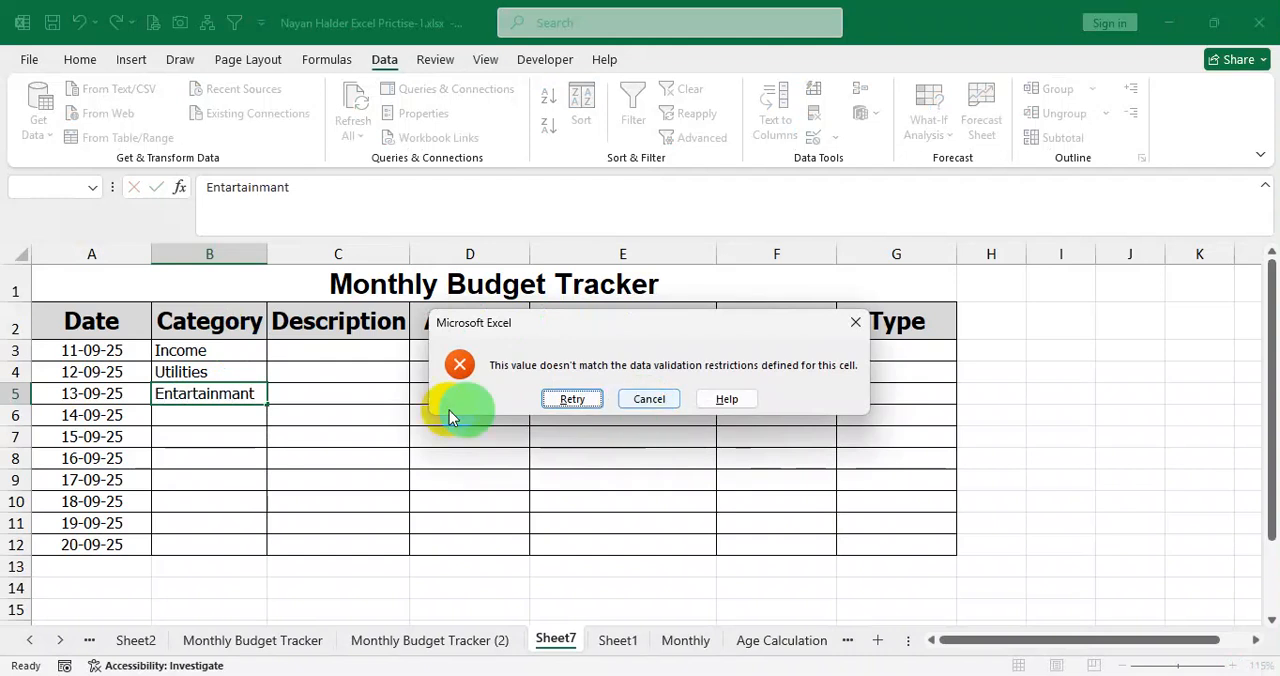
left_click(651, 400)
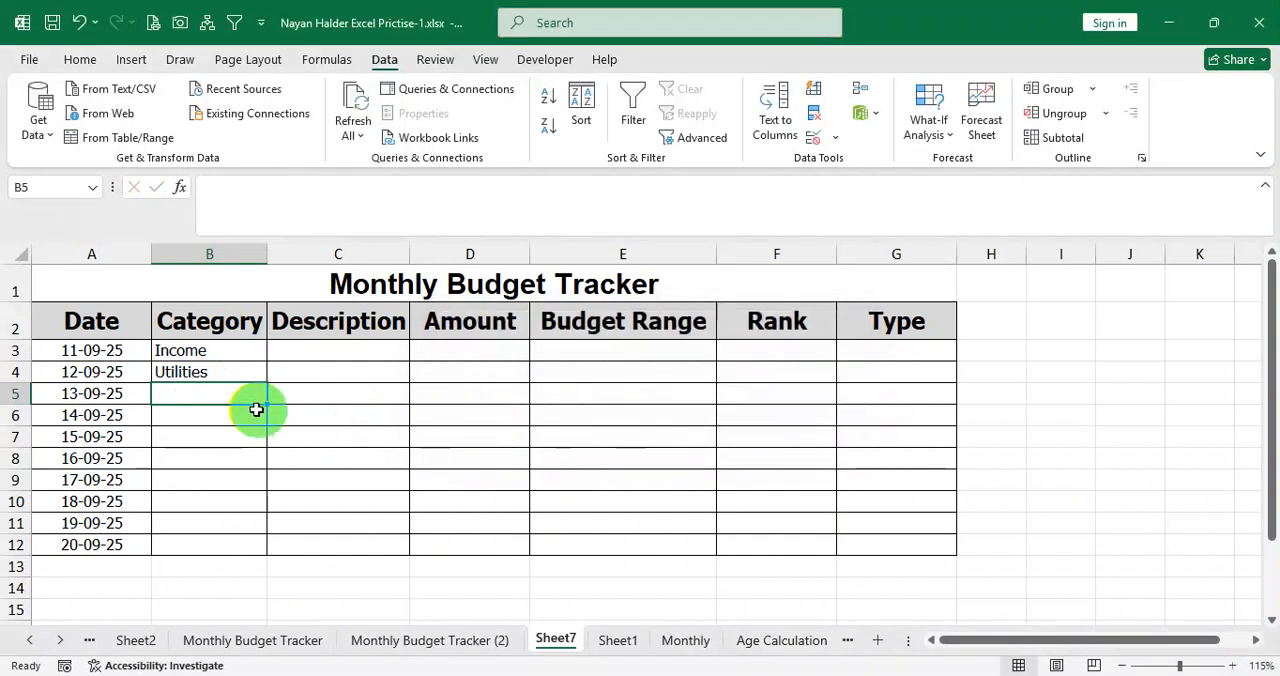
Test B5 with "Entartainment", correct it to Entertainment, and clear the test entries from B3:B5.
type("Entartainm")
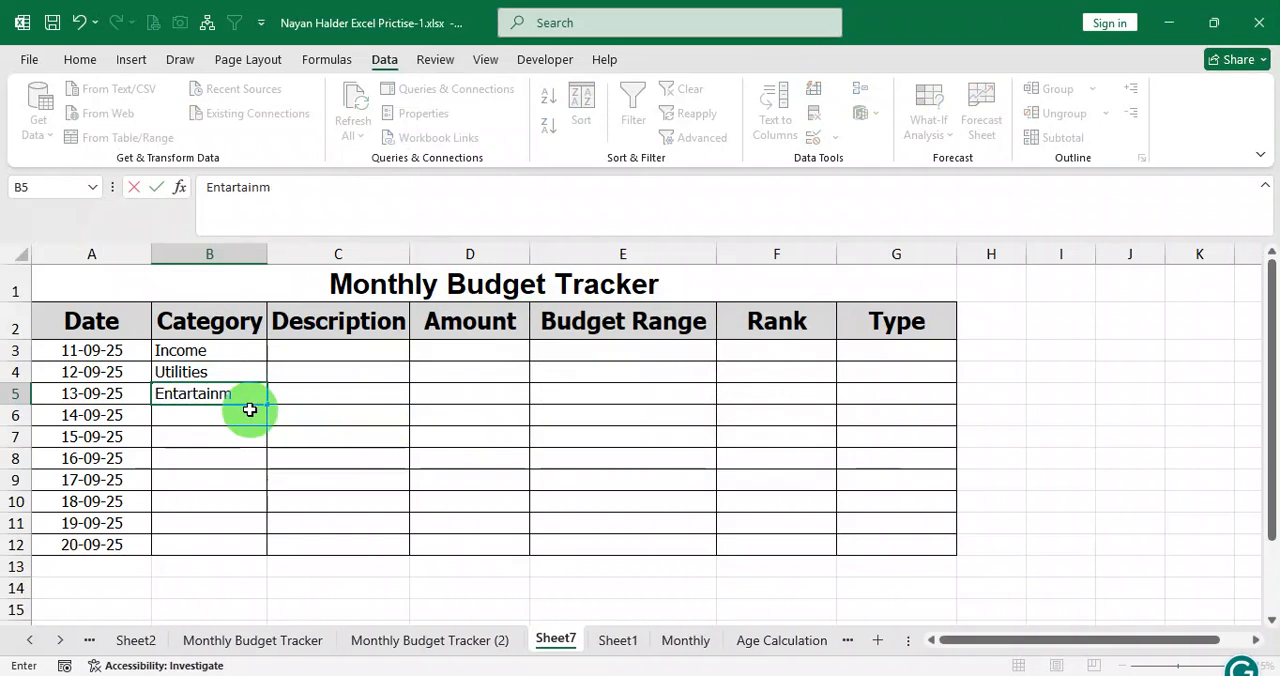
type("ent")
key("Return")
key("Return")
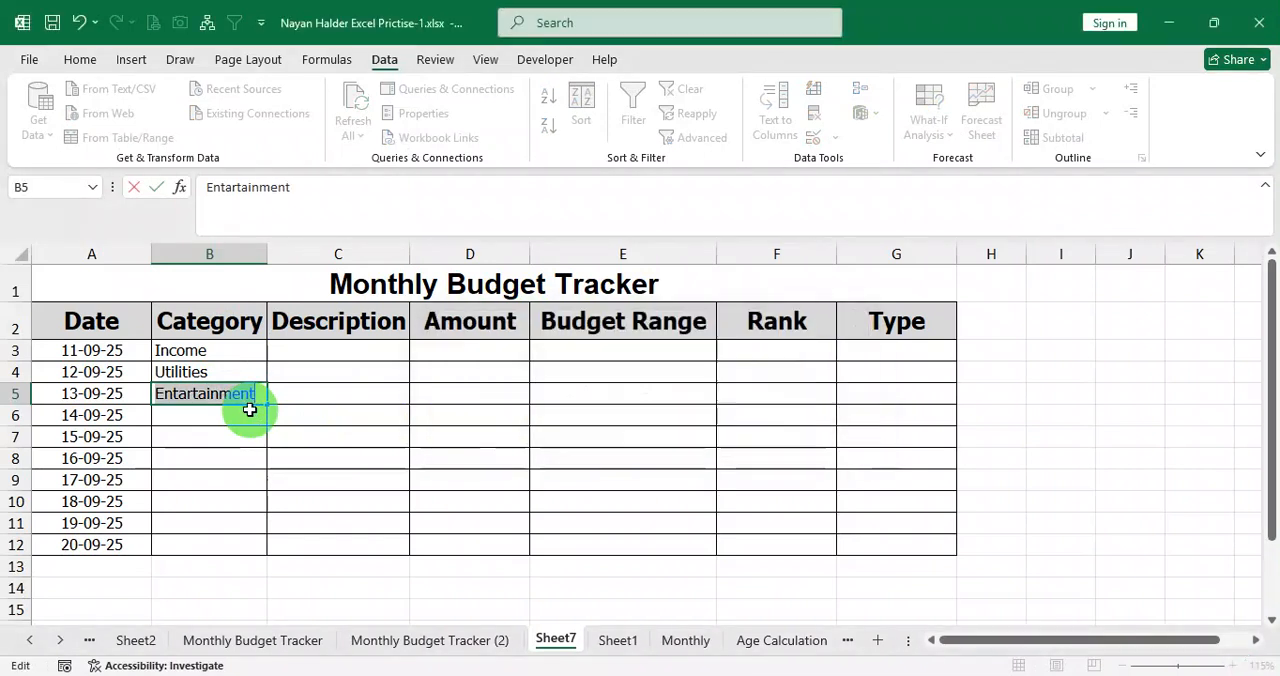
left_click(184, 395)
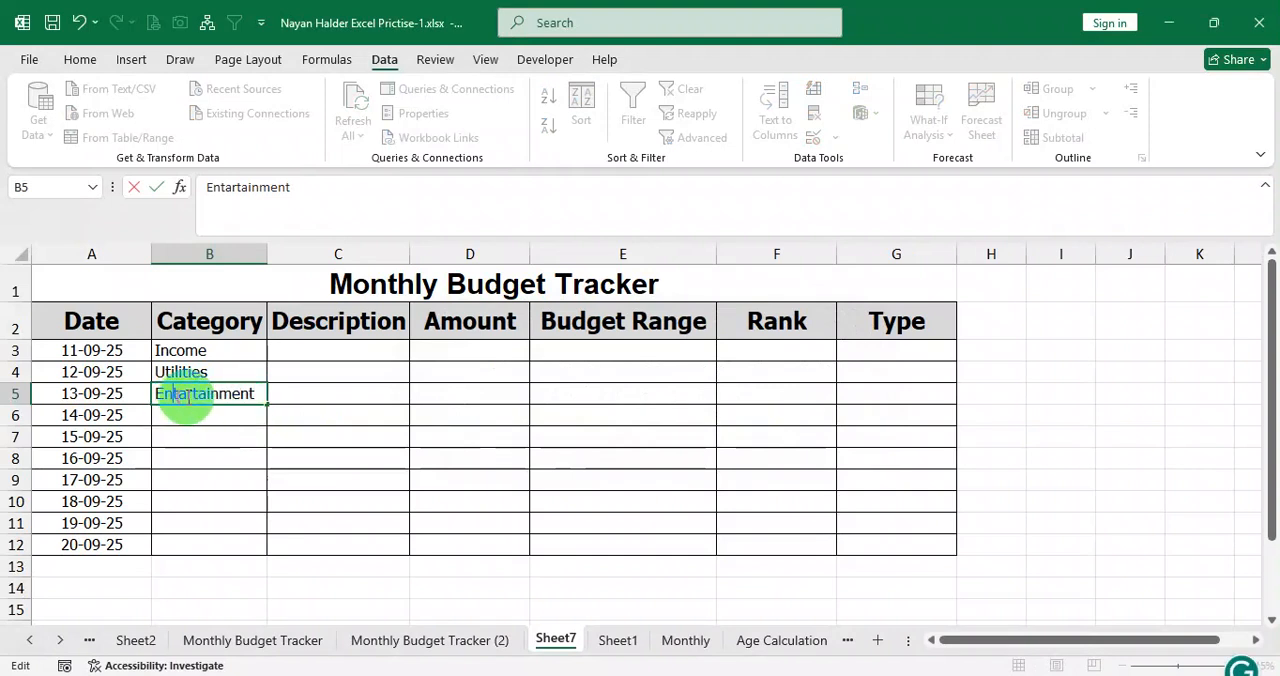
left_click(189, 393)
key("Return")
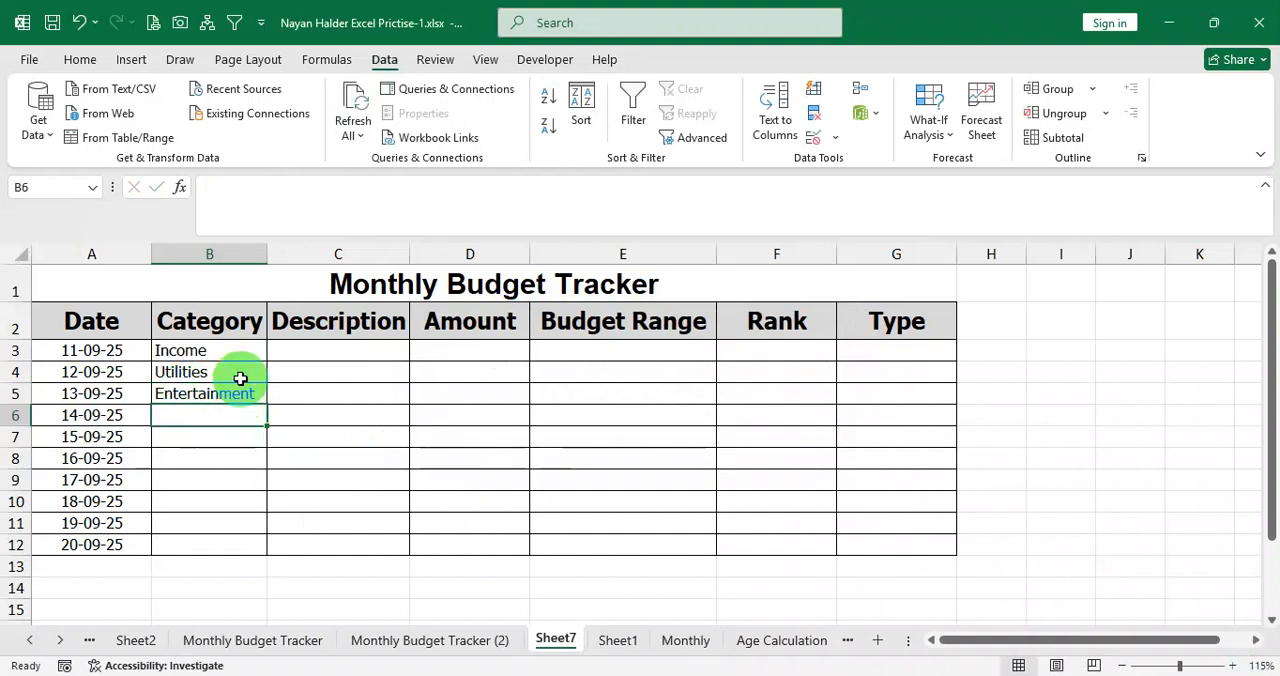
left_click_drag(231, 360, 221, 397)
key("Delete")
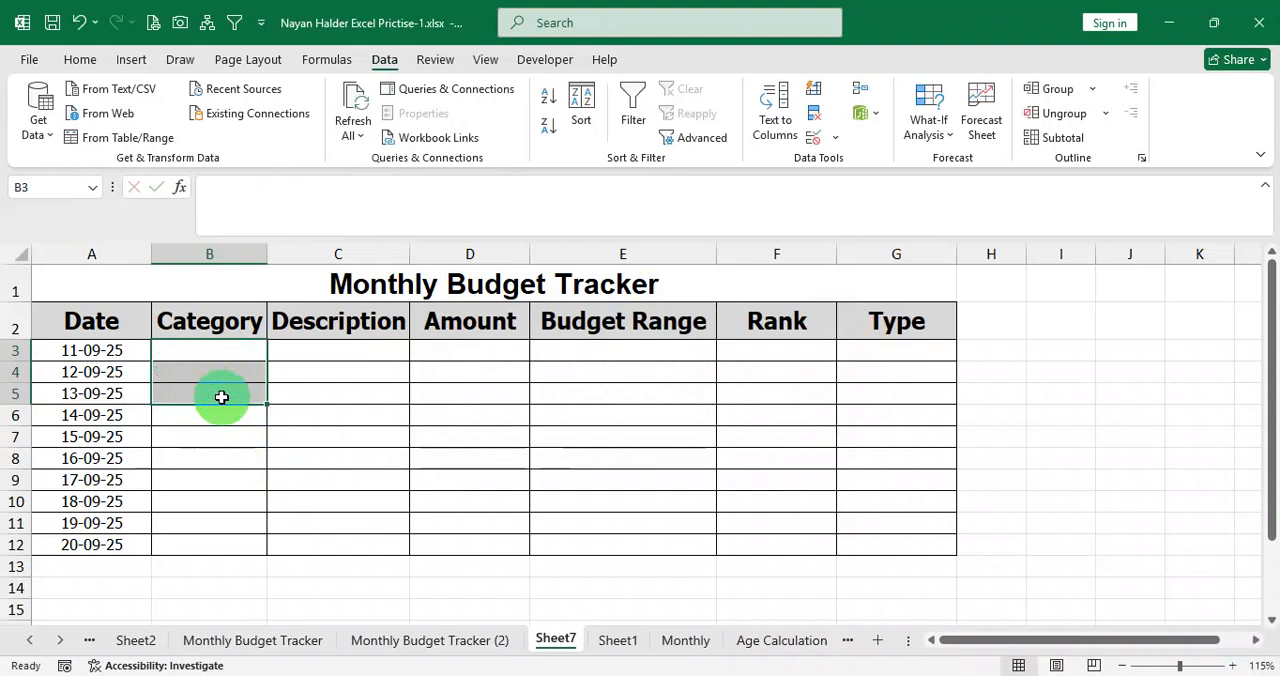
Copy the categories in B3:B11 of the Monthly Budget Tracker (2) sheet and paste their values into Sheet7 starting at B3.
left_click(483, 648)
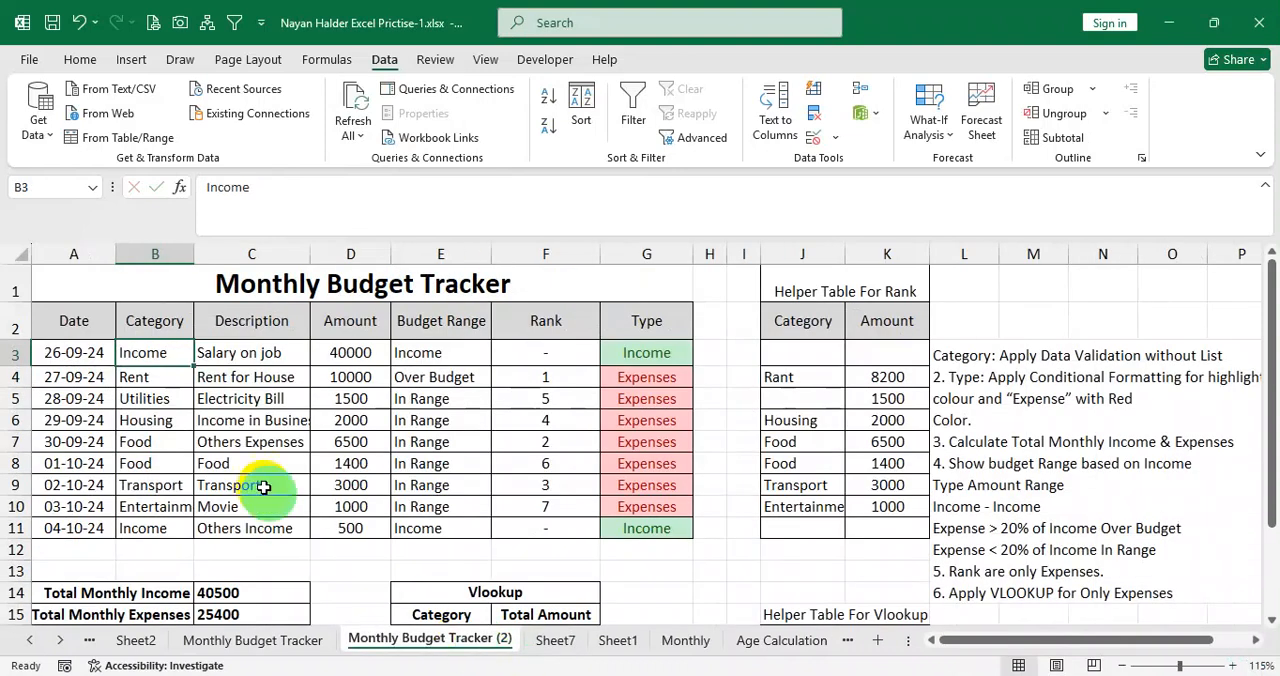
left_click_drag(171, 357, 167, 530)
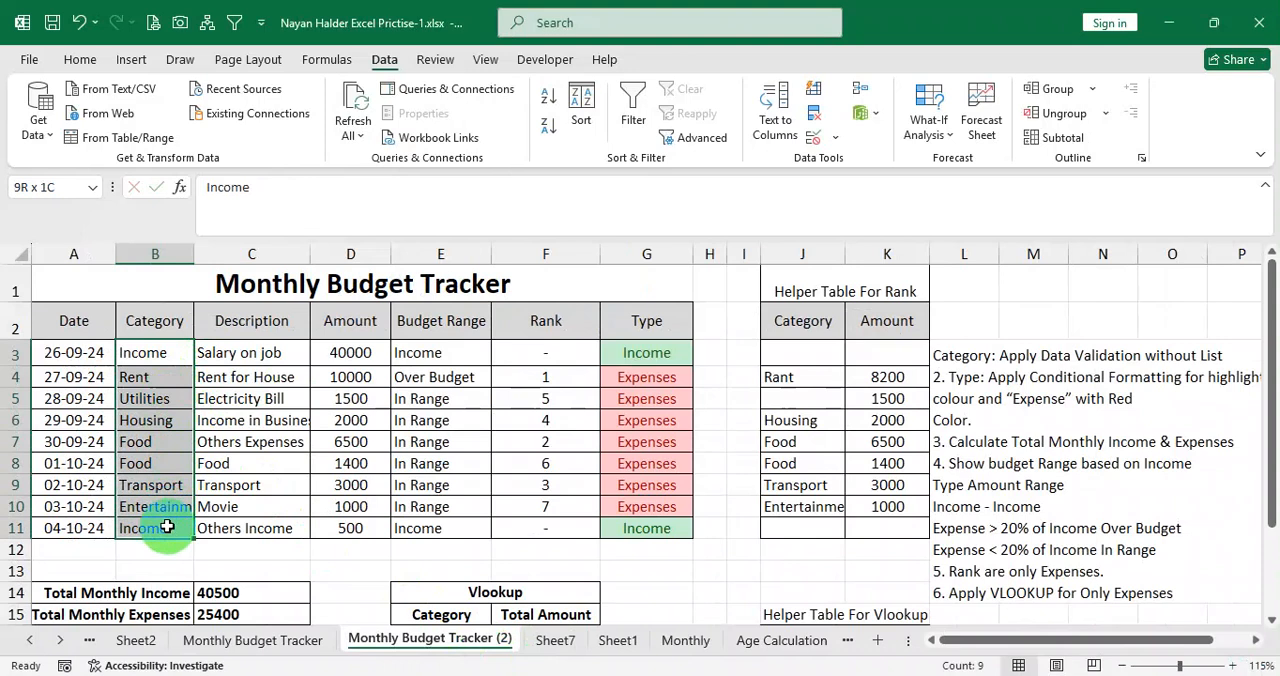
key("ctrl+c")
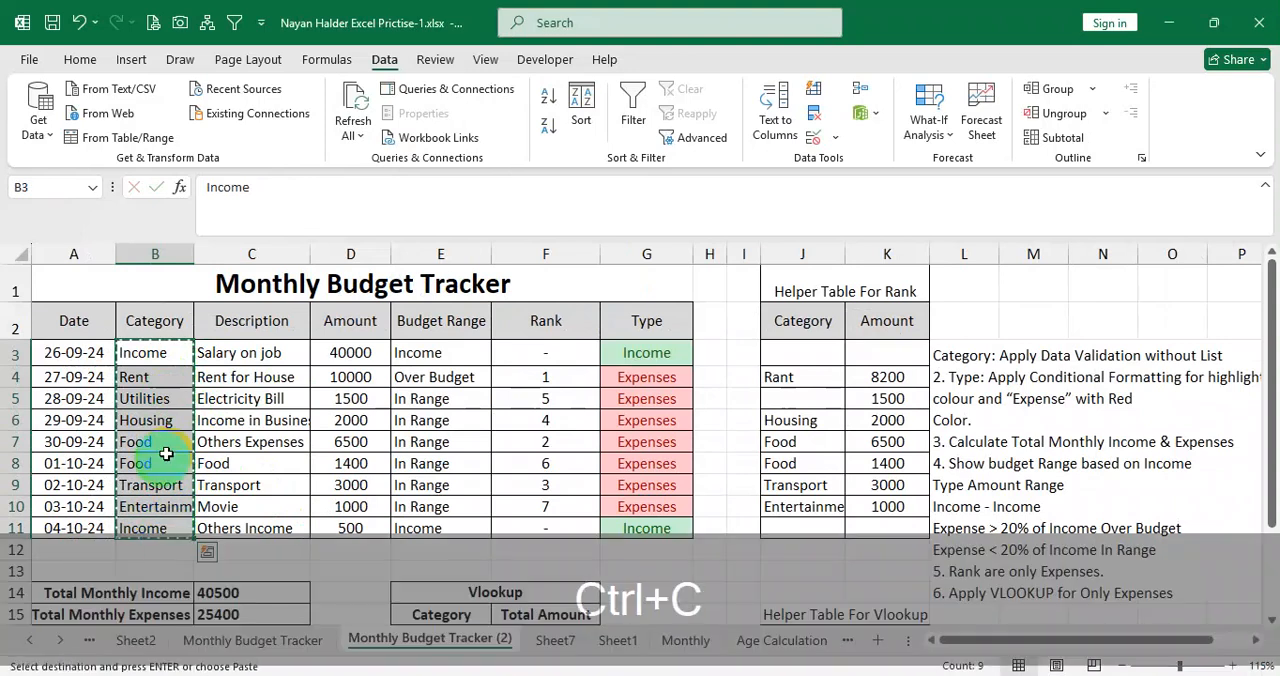
left_click(557, 641)
left_click(229, 357)
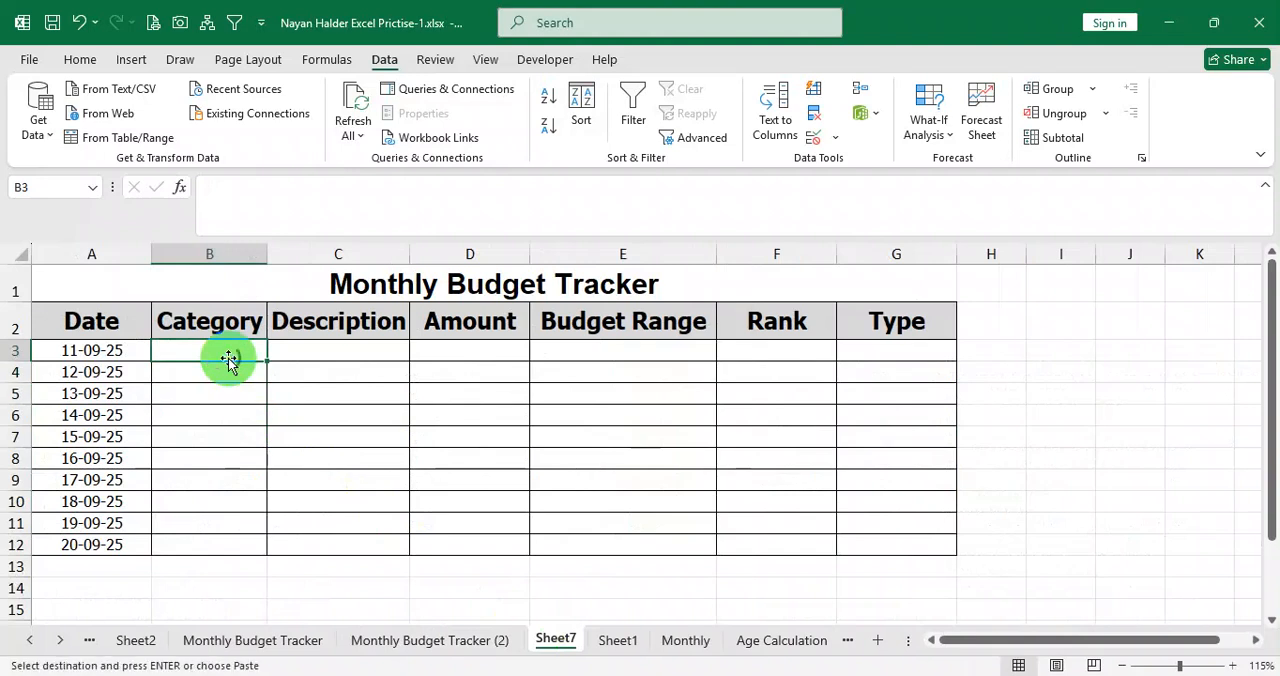
right_click(228, 350)
left_click(305, 297)
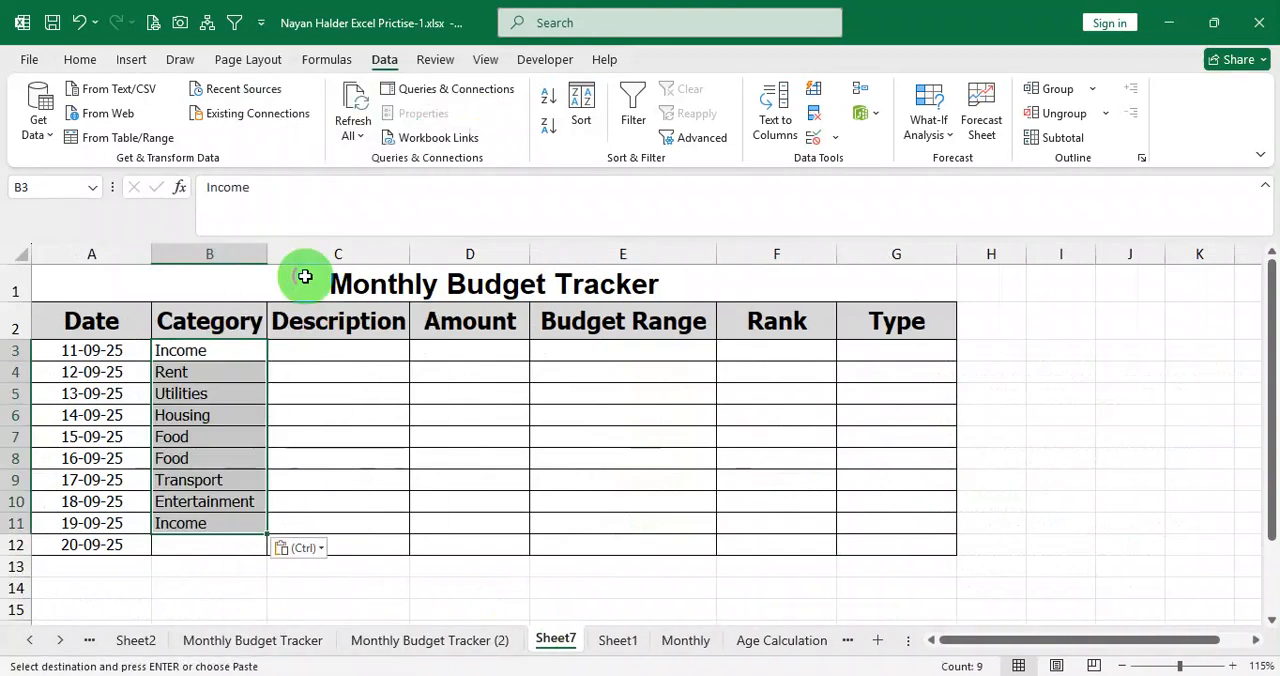
Replace the category Rent in B4 with Housing and set the category in B6 to Transport.
double_click(228, 370)
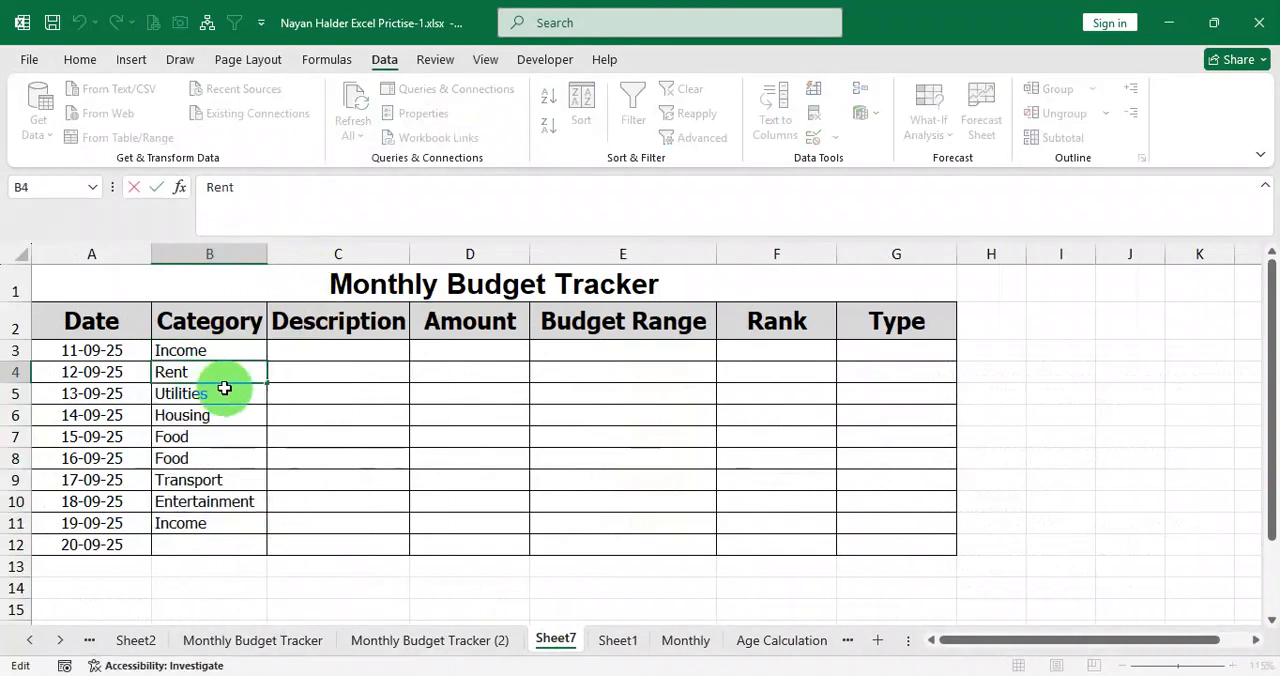
left_click(224, 388)
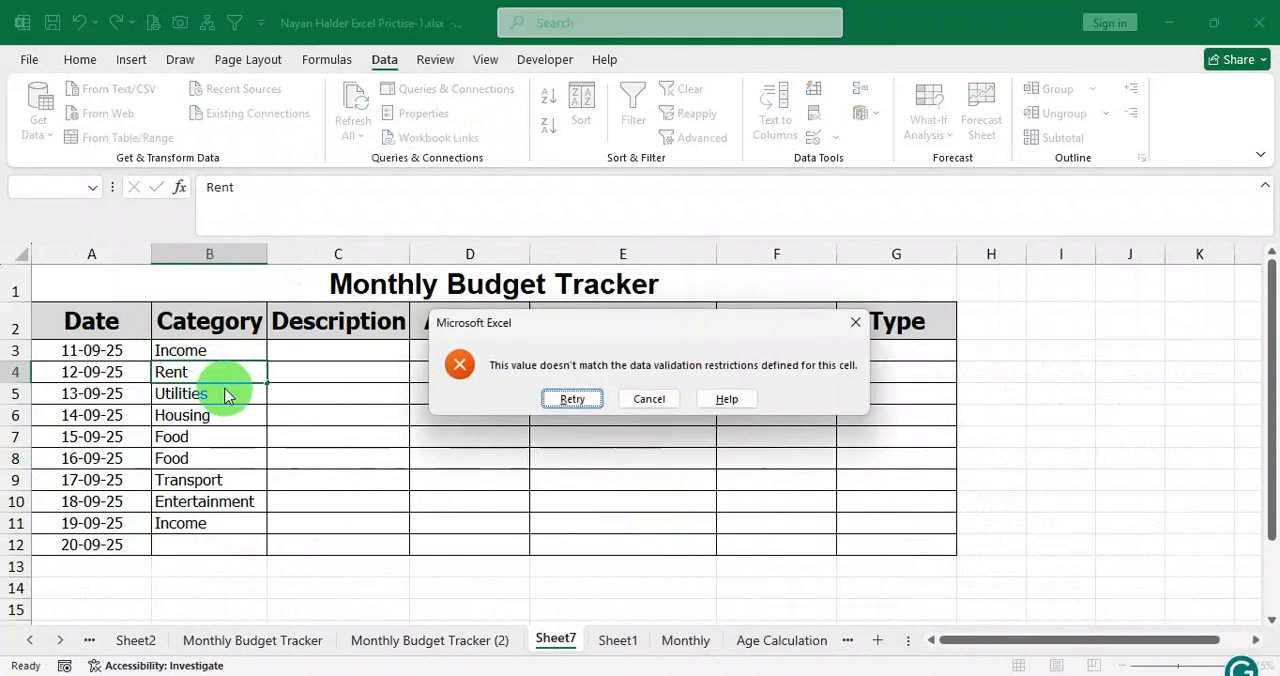
left_click(645, 396)
type("Housing")
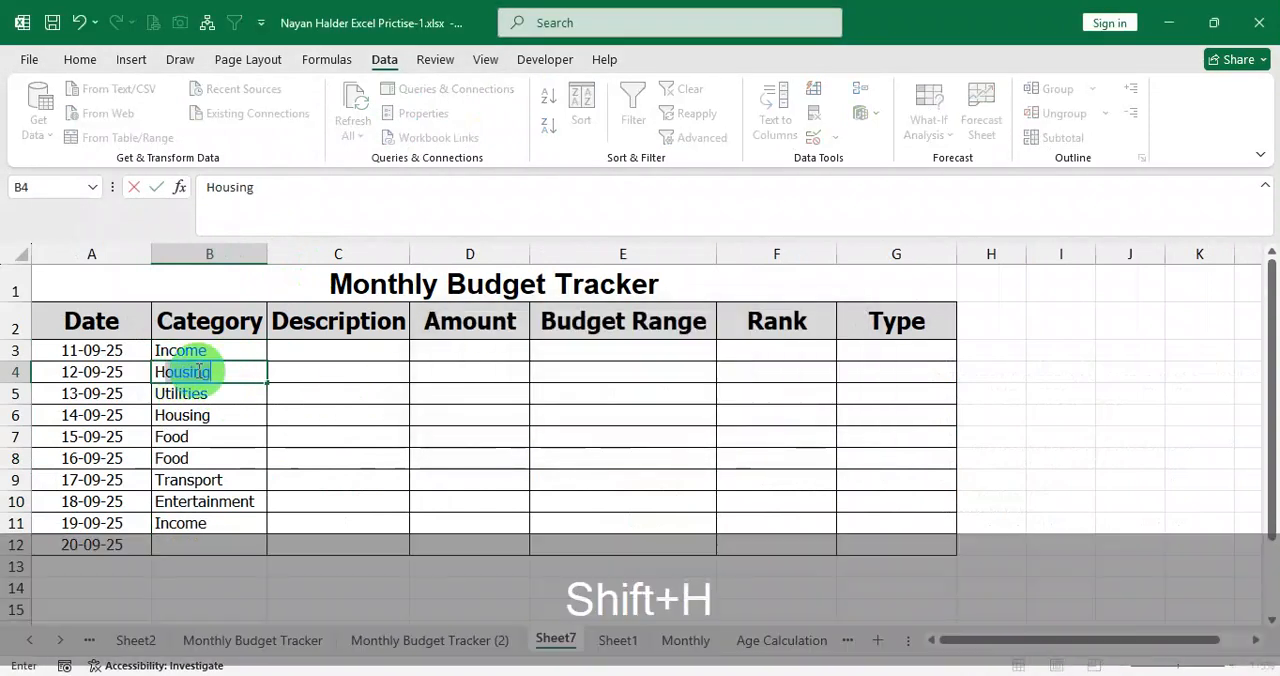
key("Return")
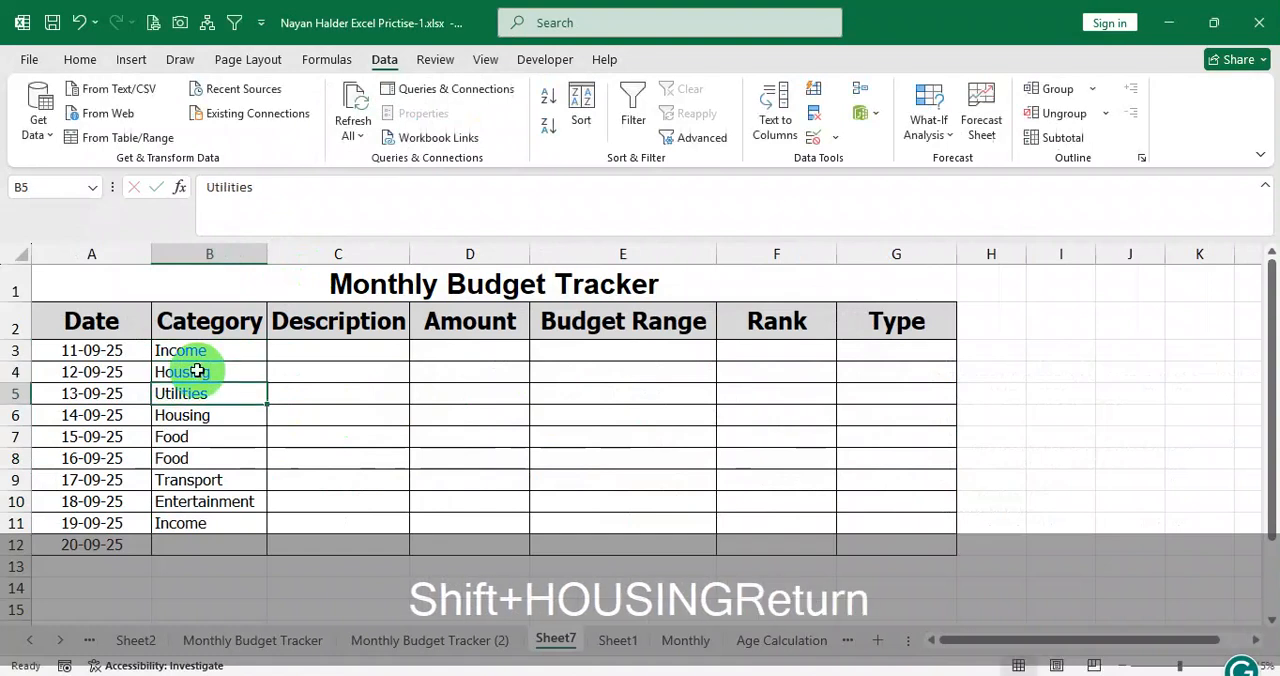
left_click(218, 413)
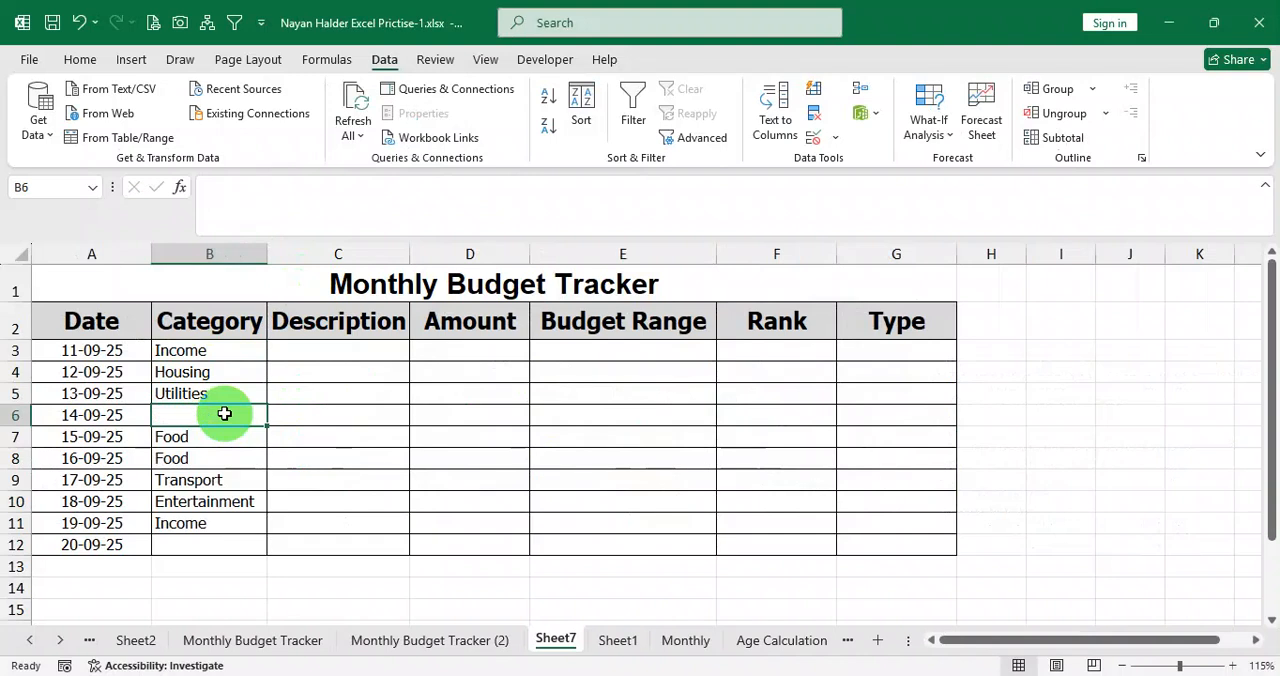
type("Transport")
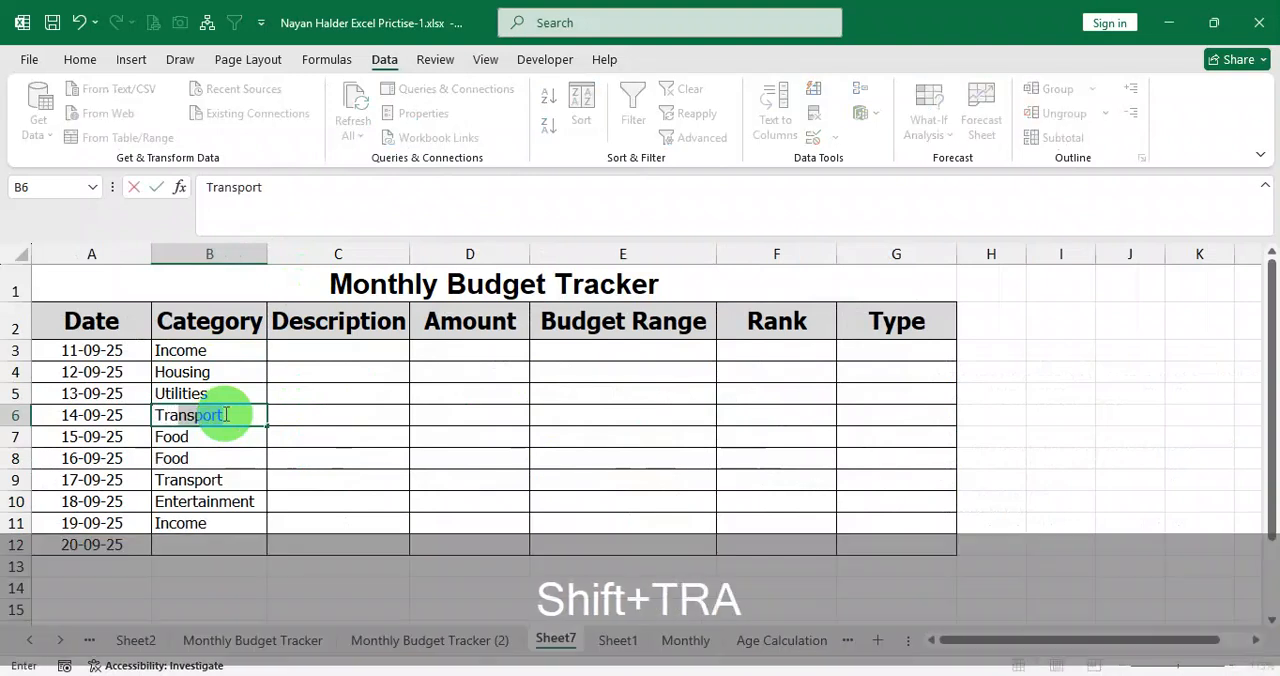
key("Return")
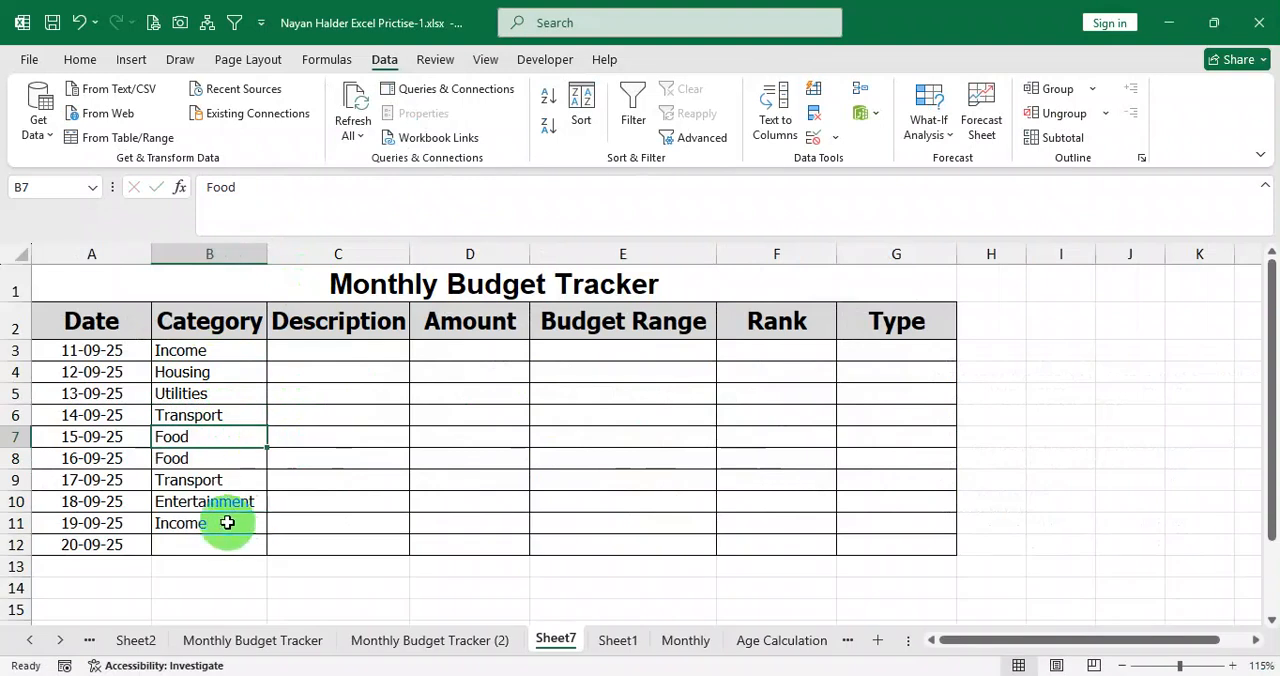
Delete the contents and borders of the unused last table row by removing row 12 for 20-09-25.
left_click(222, 524)
left_click(220, 542)
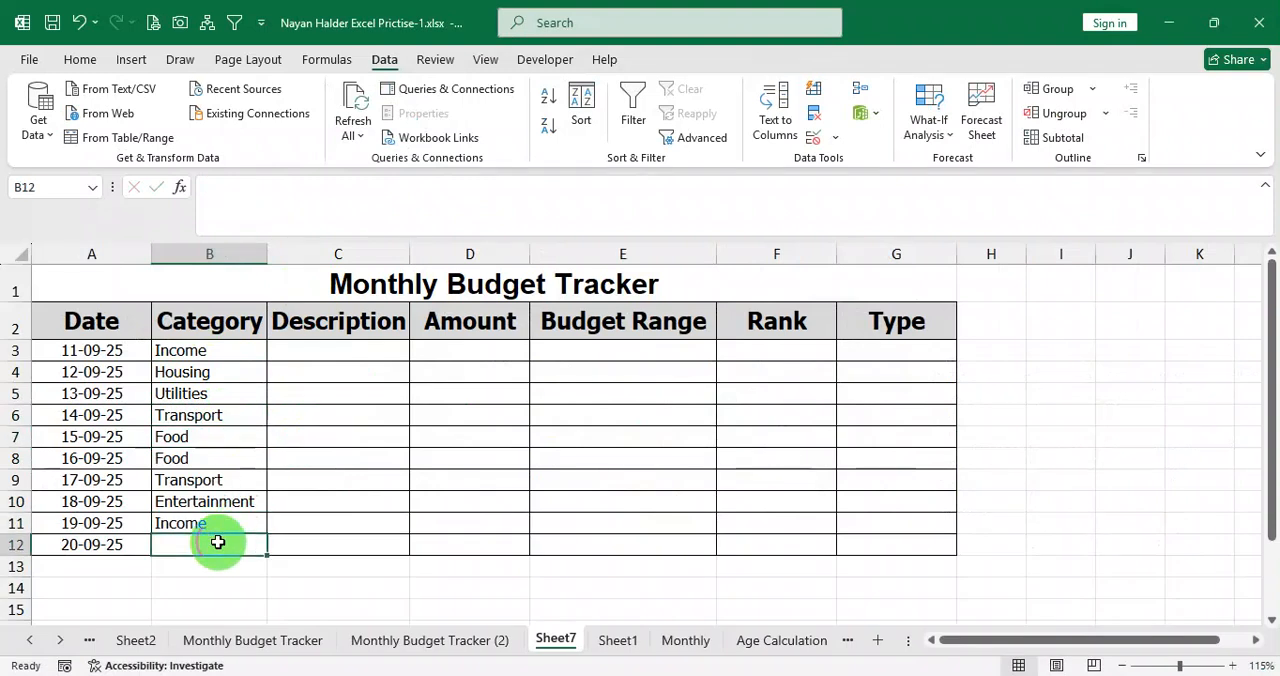
right_click(15, 547)
left_click(94, 403)
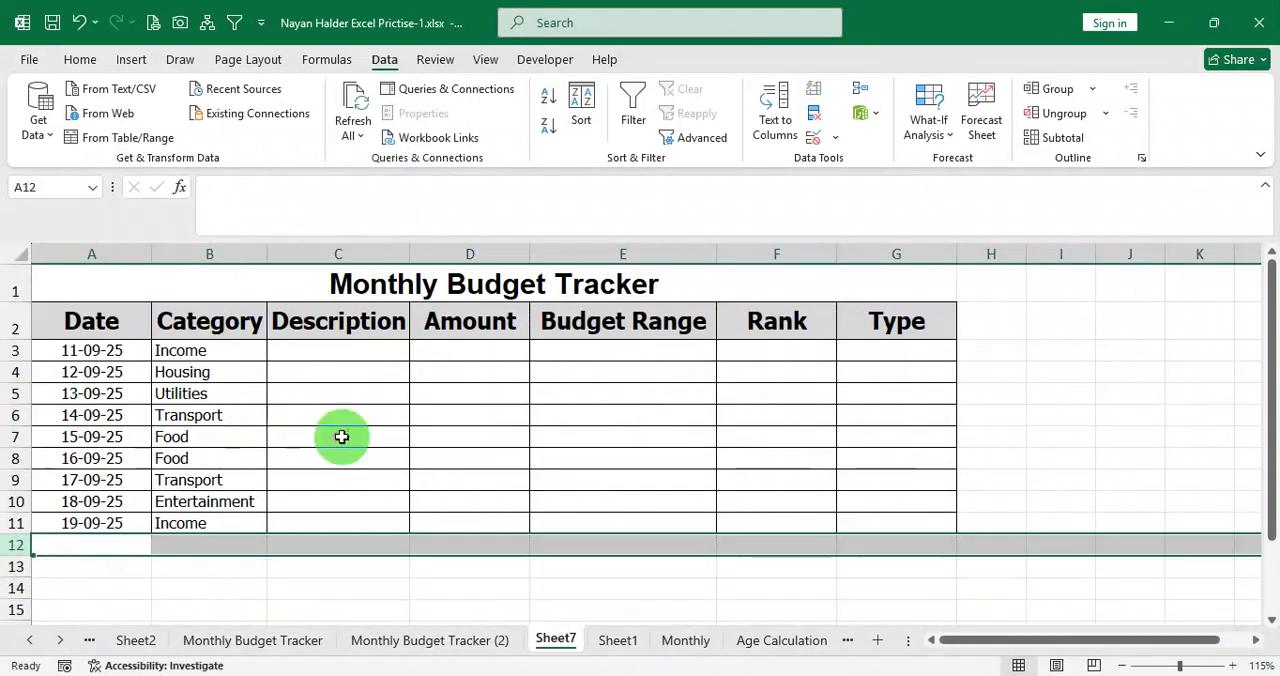
left_click(341, 437)
Test the category validation by entering a name outside the allowed categories in B10, and cancel the entry.
left_click_drag(218, 356, 215, 517)
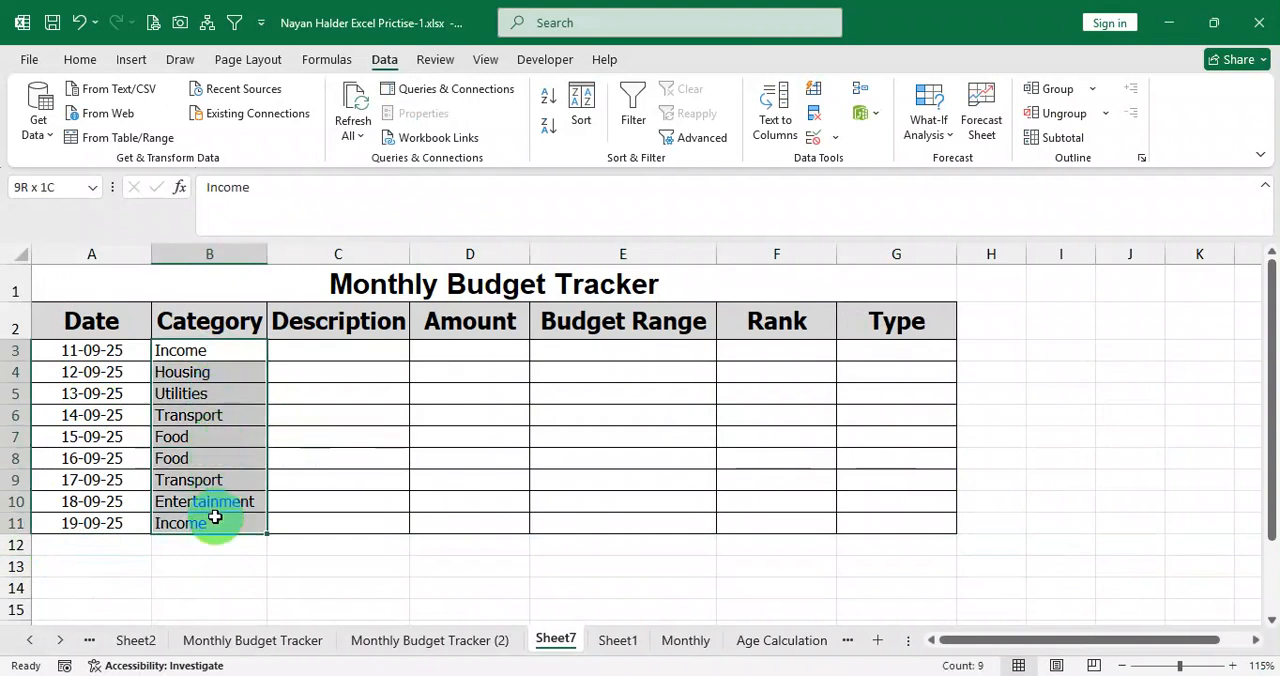
left_click(203, 356)
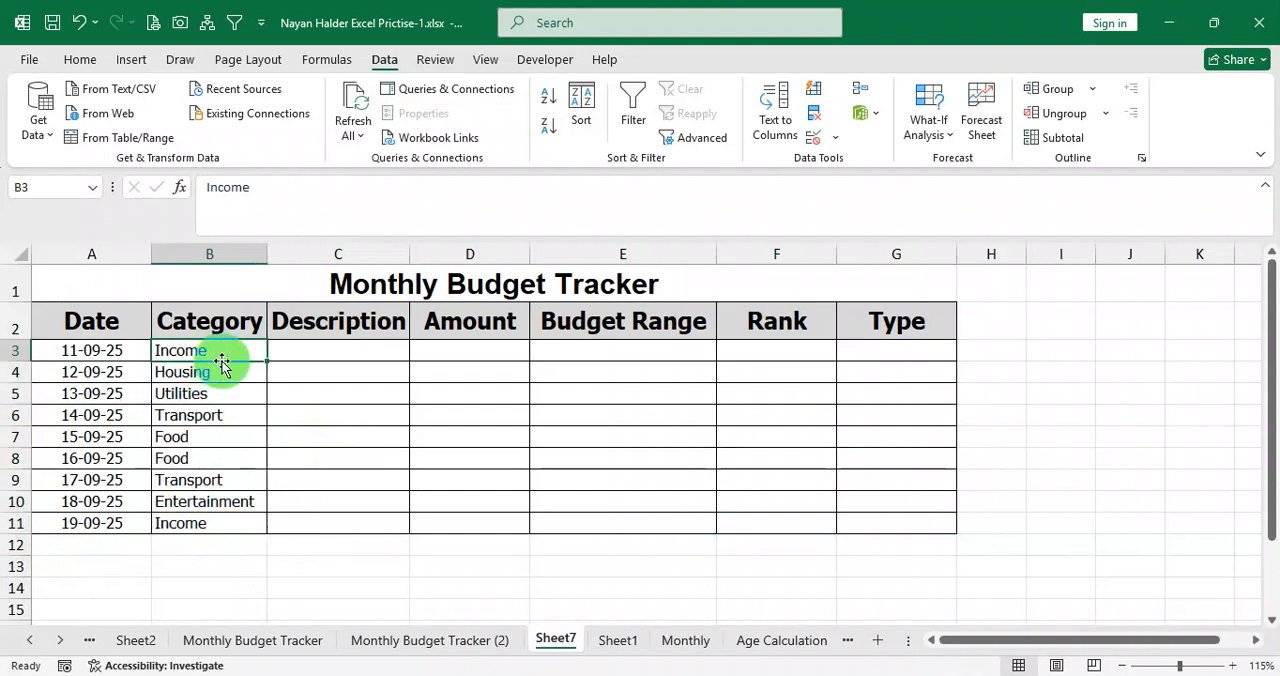
double_click(222, 356)
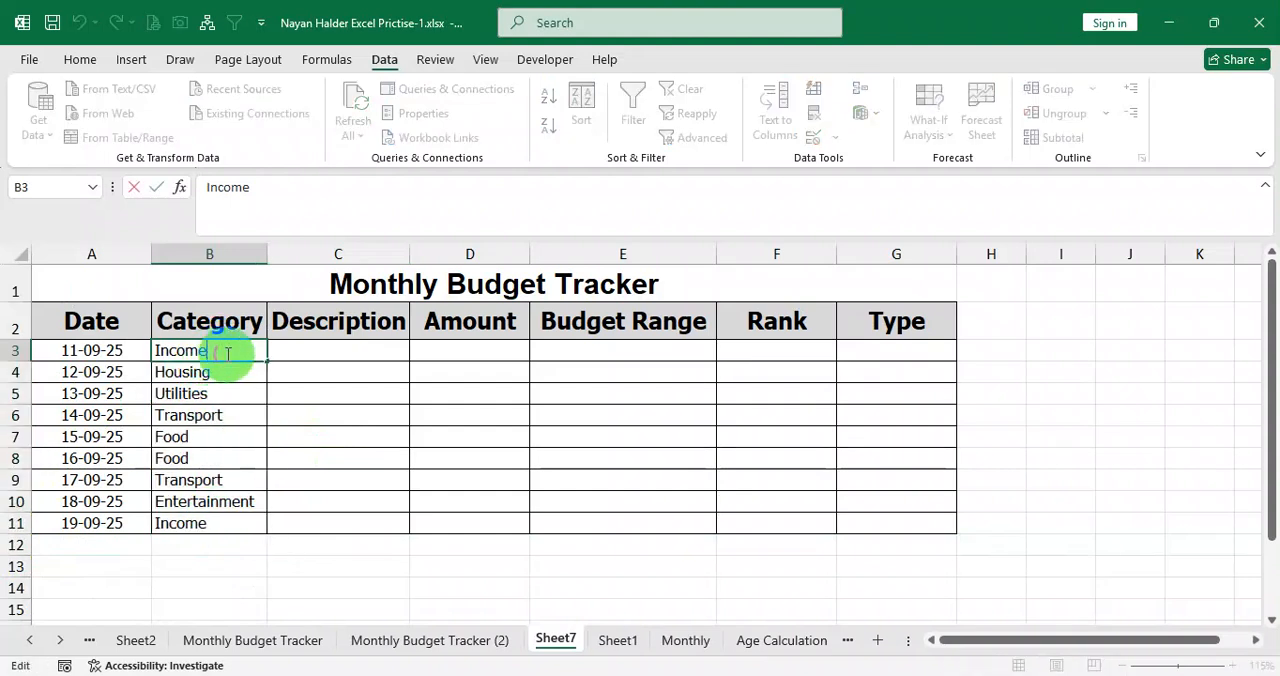
left_click(237, 374)
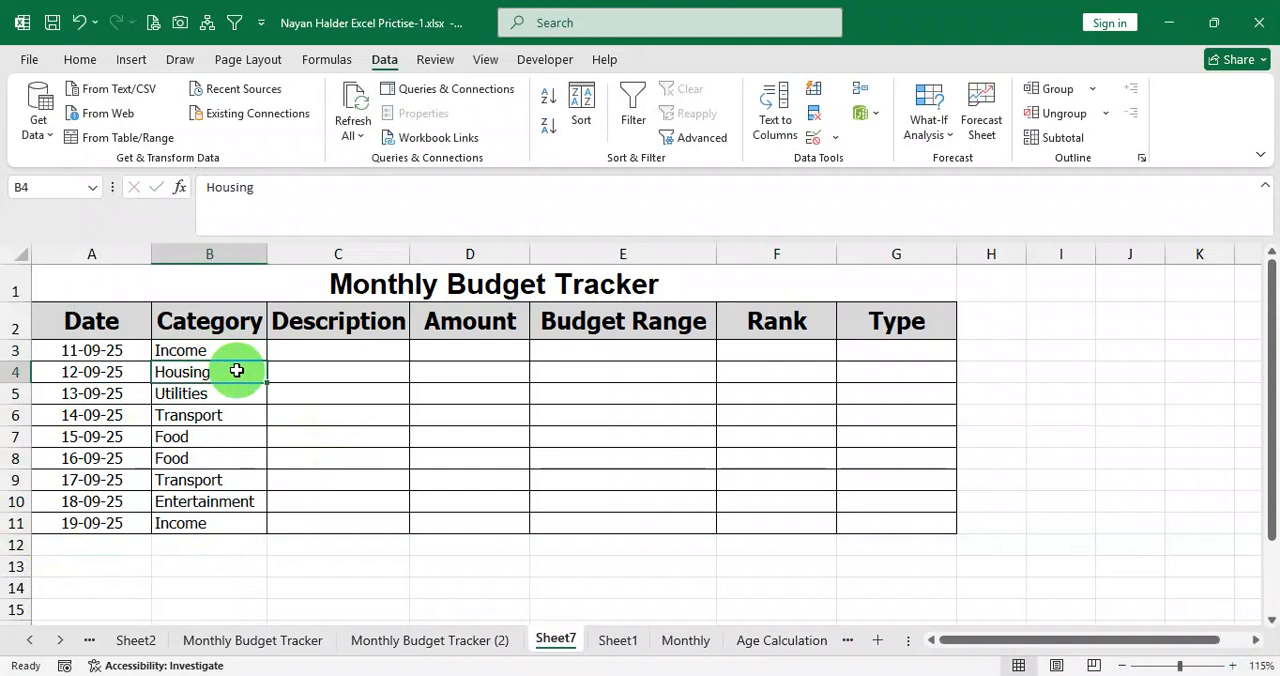
left_click(215, 500)
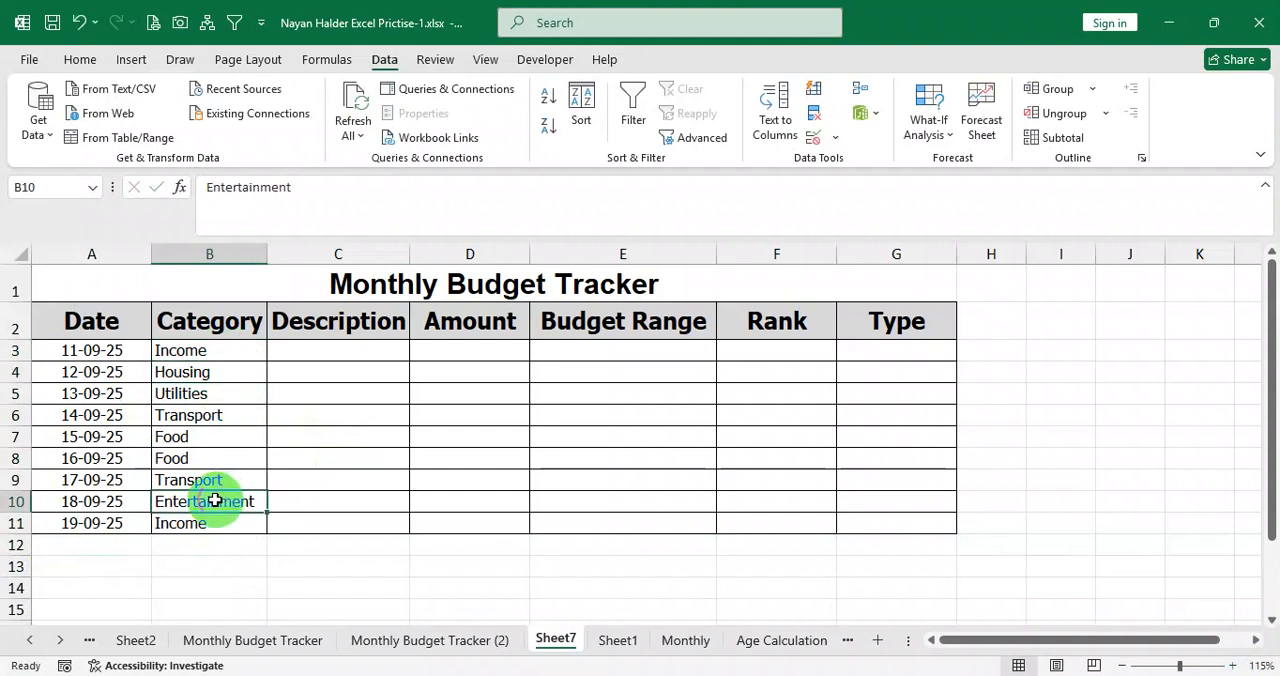
type("Nayan")
key("Return")
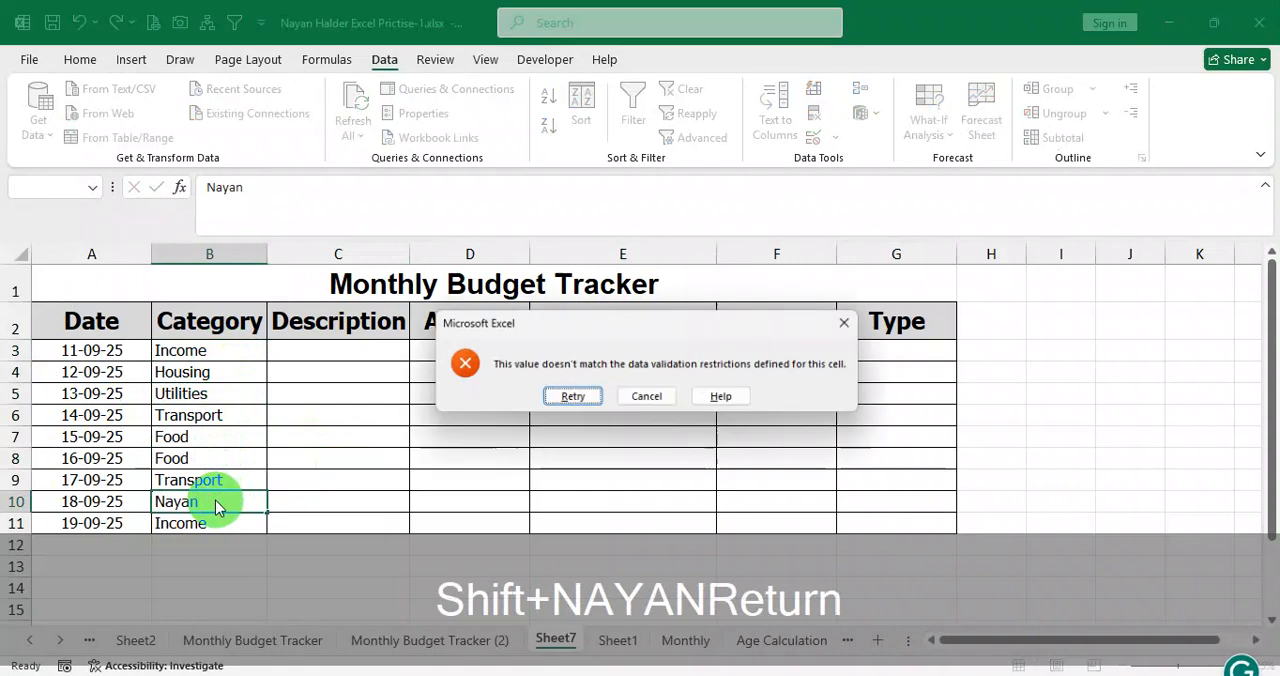
left_click(650, 397)
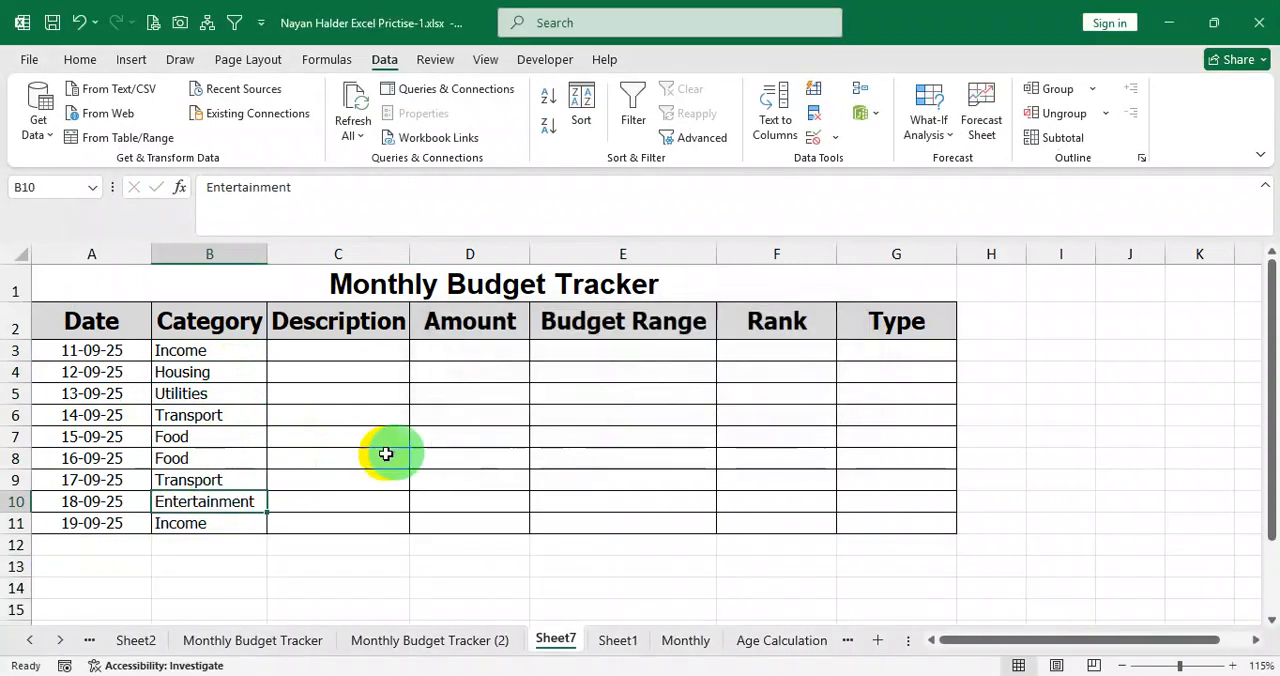
Enter "Salary for Job" as the description for the Income row in C3.
left_click_drag(214, 355, 218, 523)
left_click(337, 350)
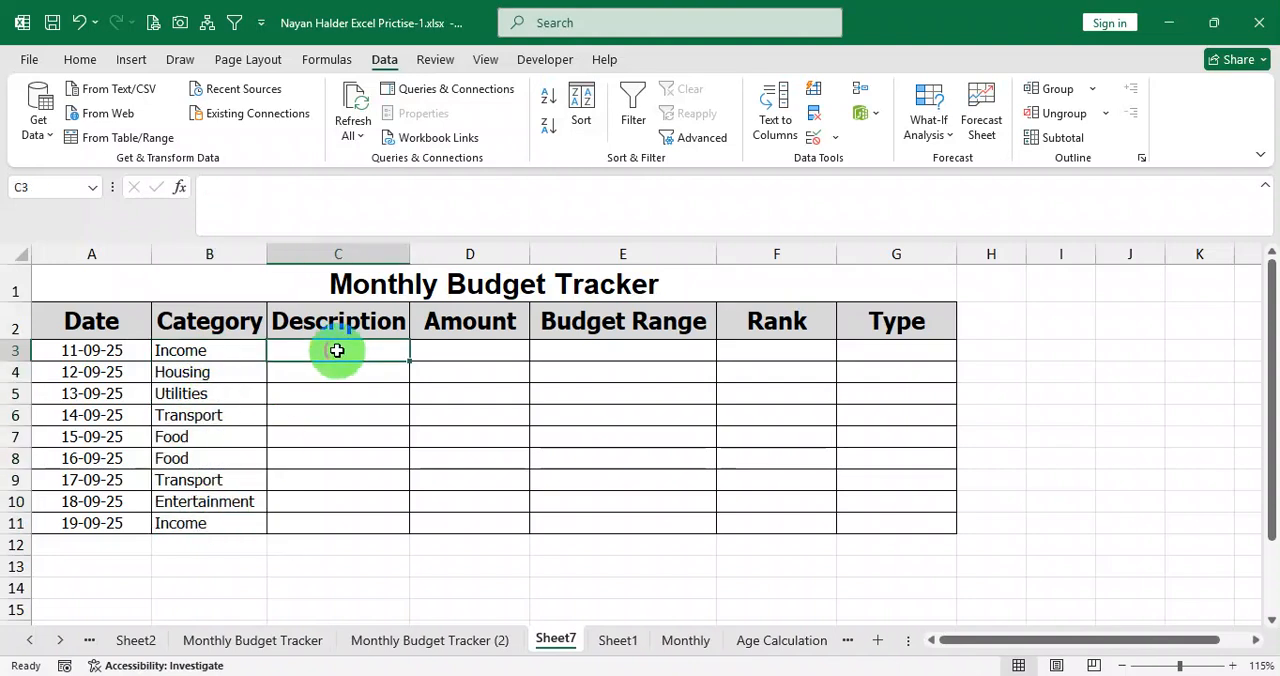
left_click(217, 346)
left_click(322, 352)
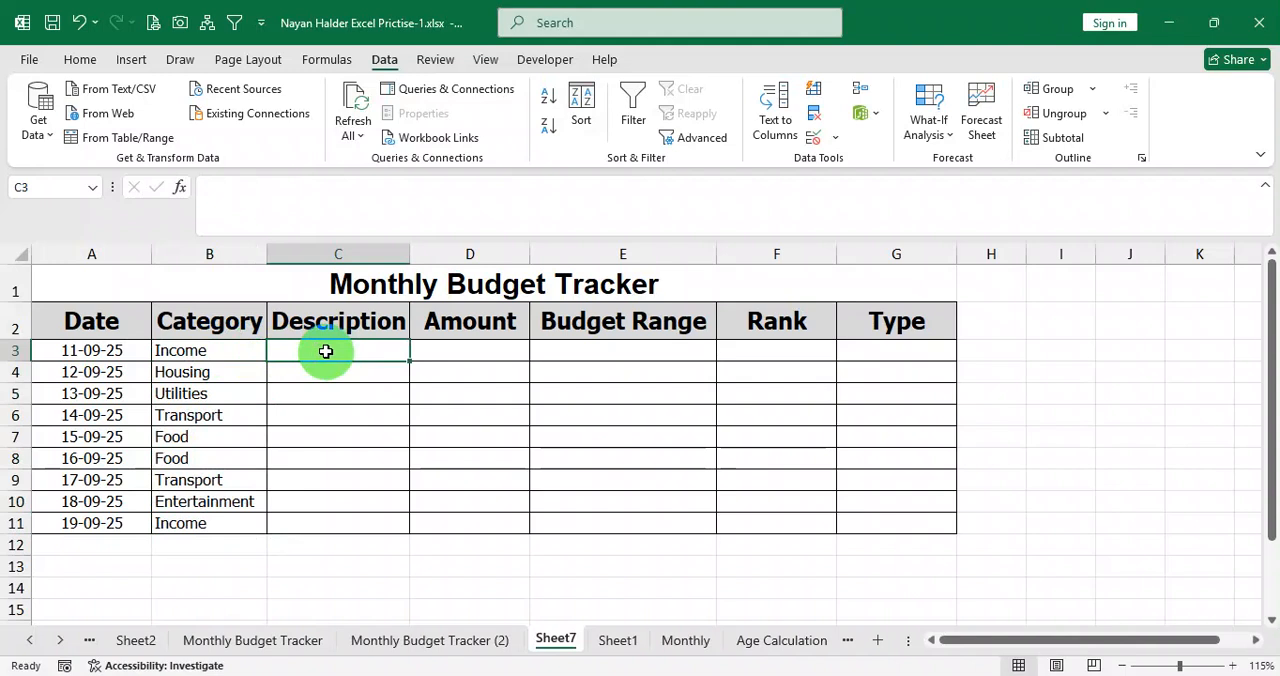
type("Salart")
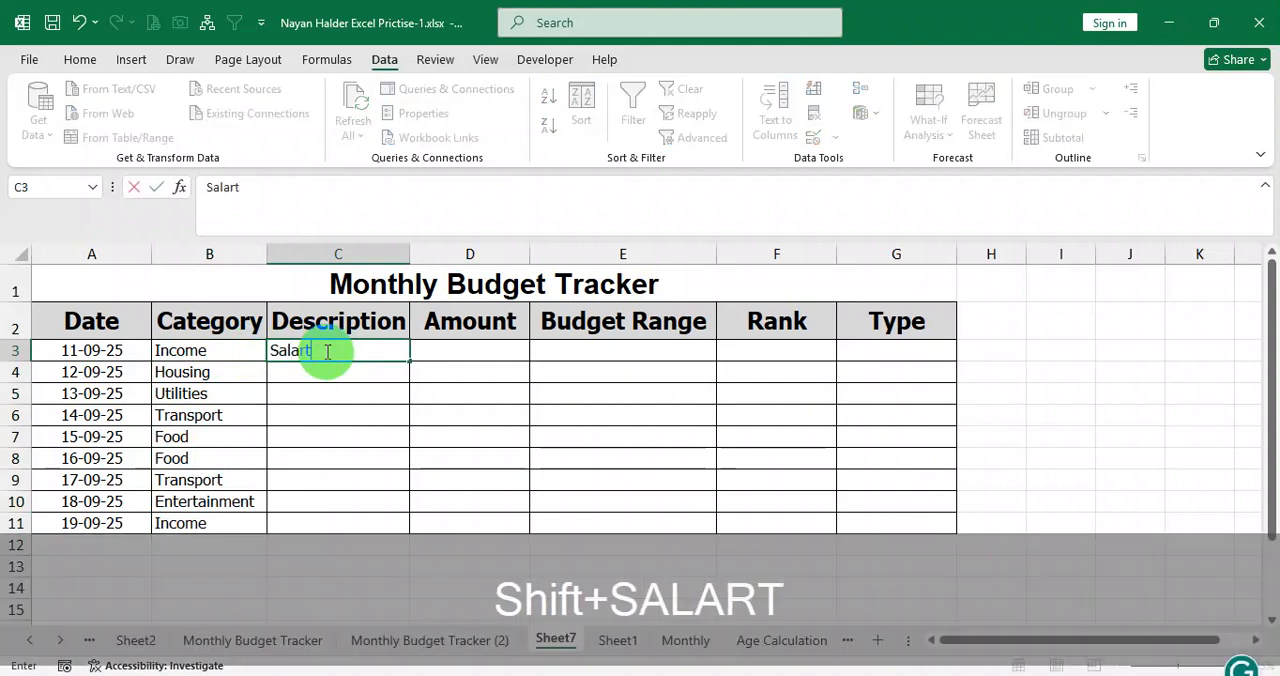
key("BackSpace")
type("y for ")
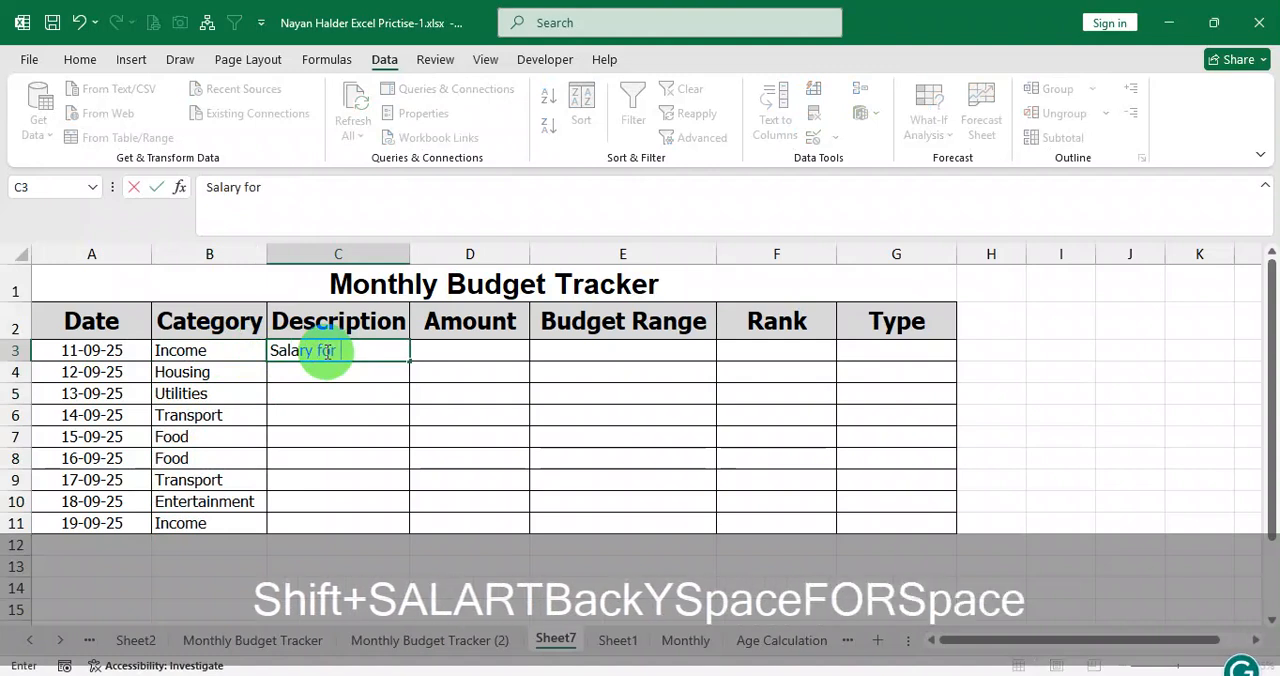
type("Job")
key("Return")
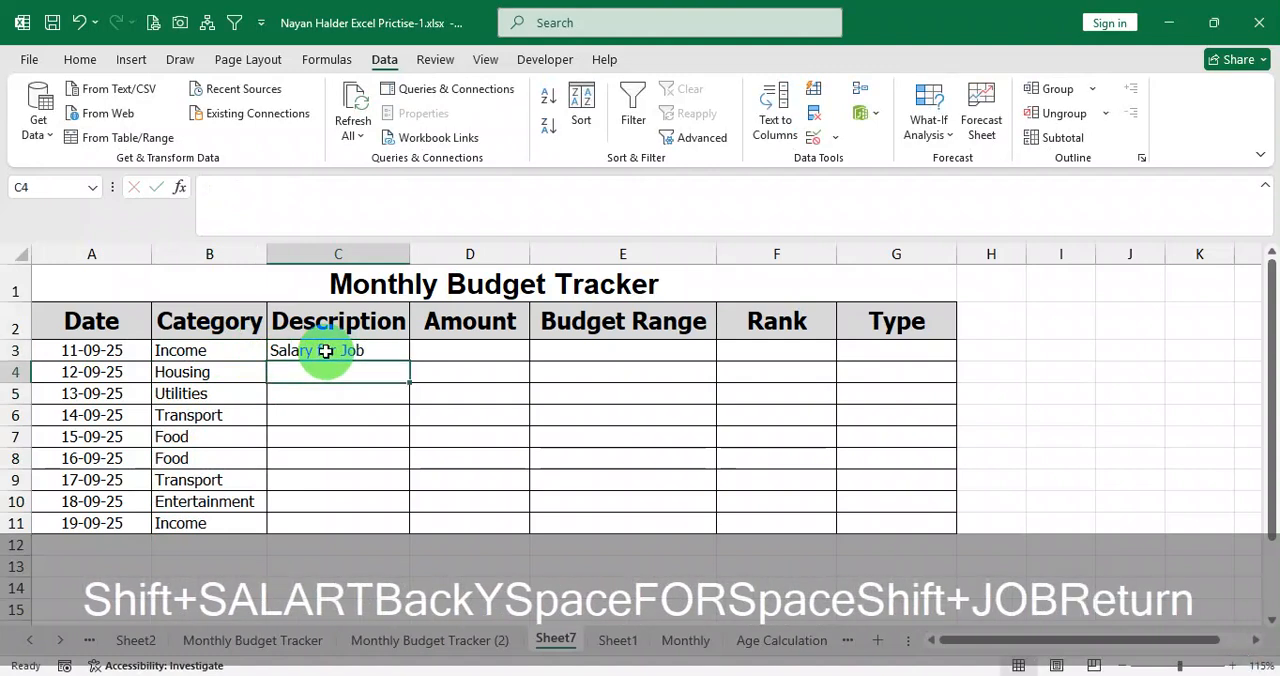
Copy the descriptions in C3:C11 of the Monthly Budget Tracker (2) sheet and paste them into Sheet7 starting at C3.
left_click(325, 351)
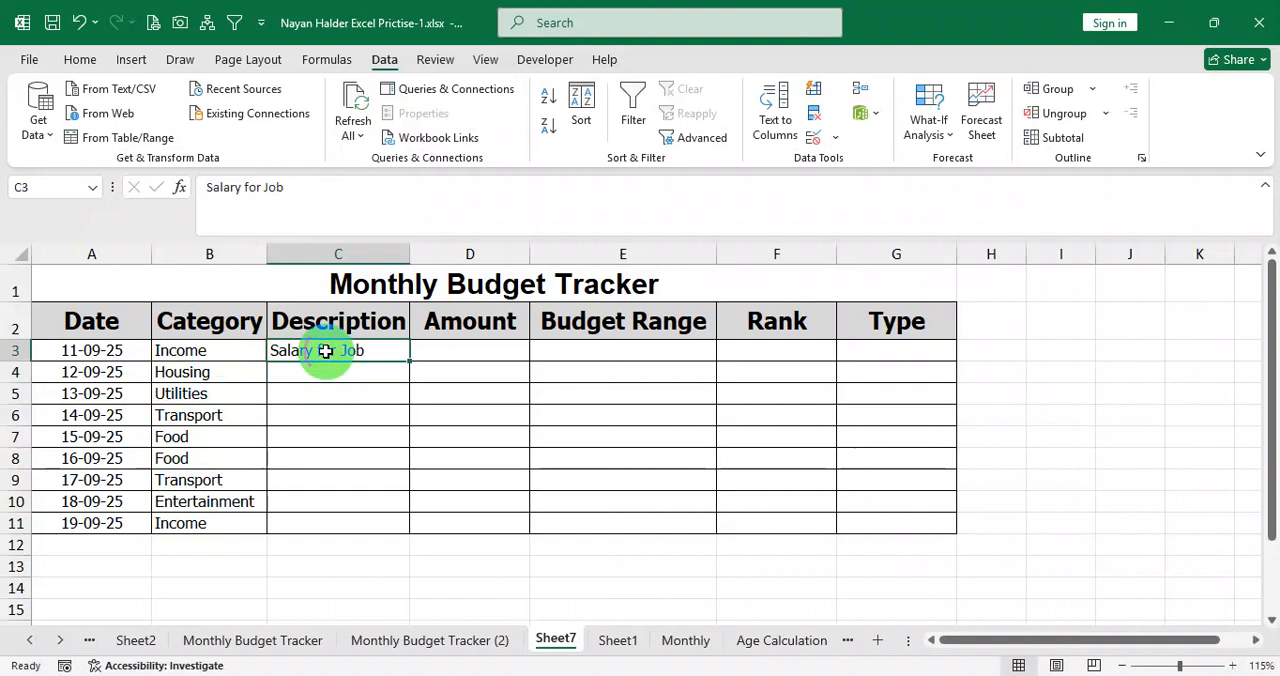
left_click(440, 640)
left_click_drag(268, 352, 256, 520)
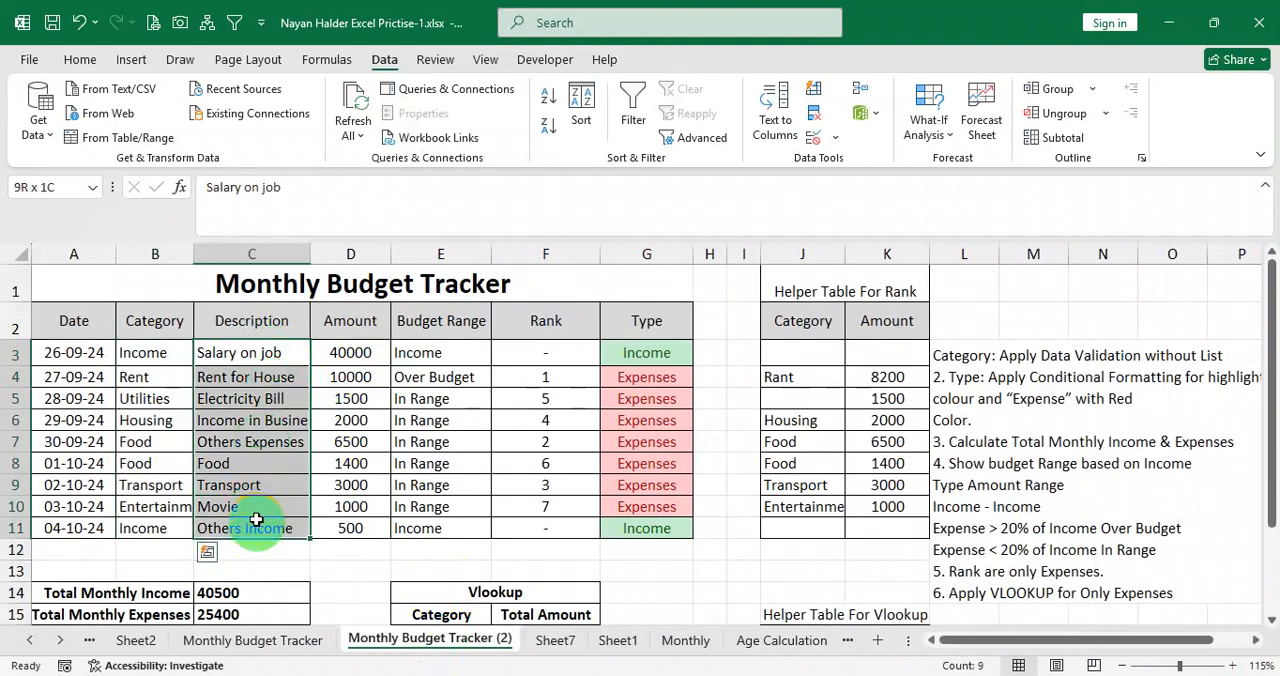
key("ctrl+c")
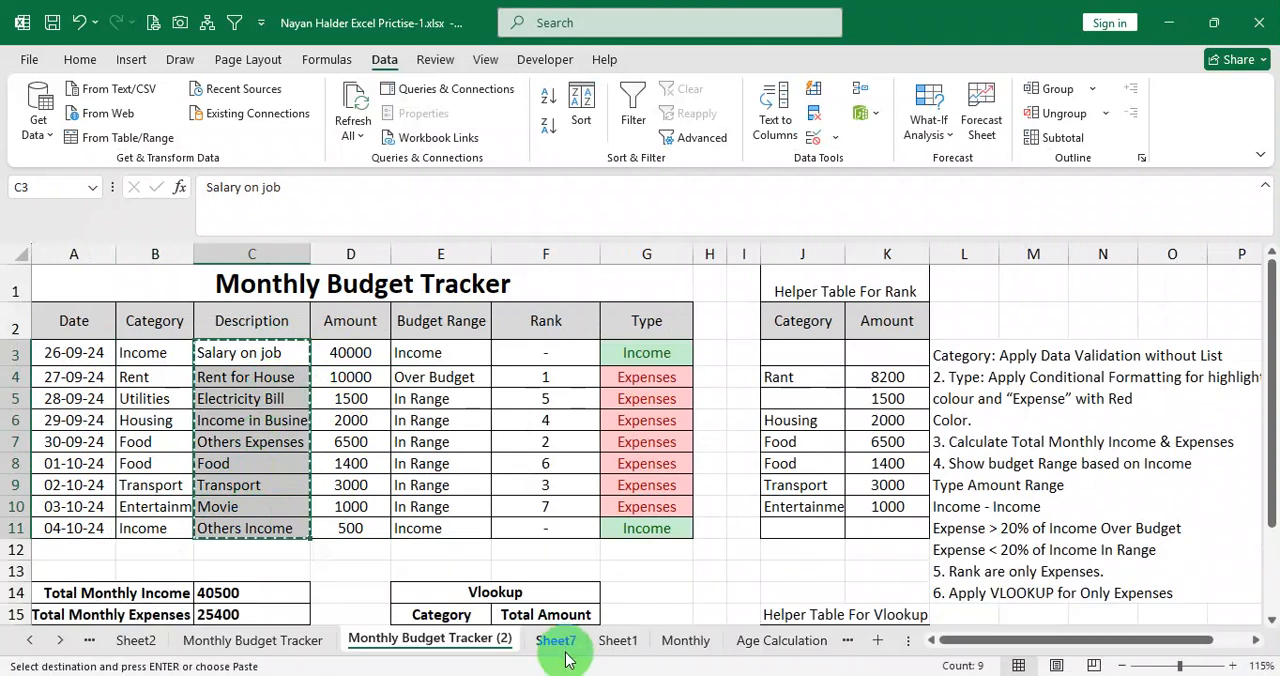
left_click(556, 640)
left_click(313, 352)
key("ctrl+v")
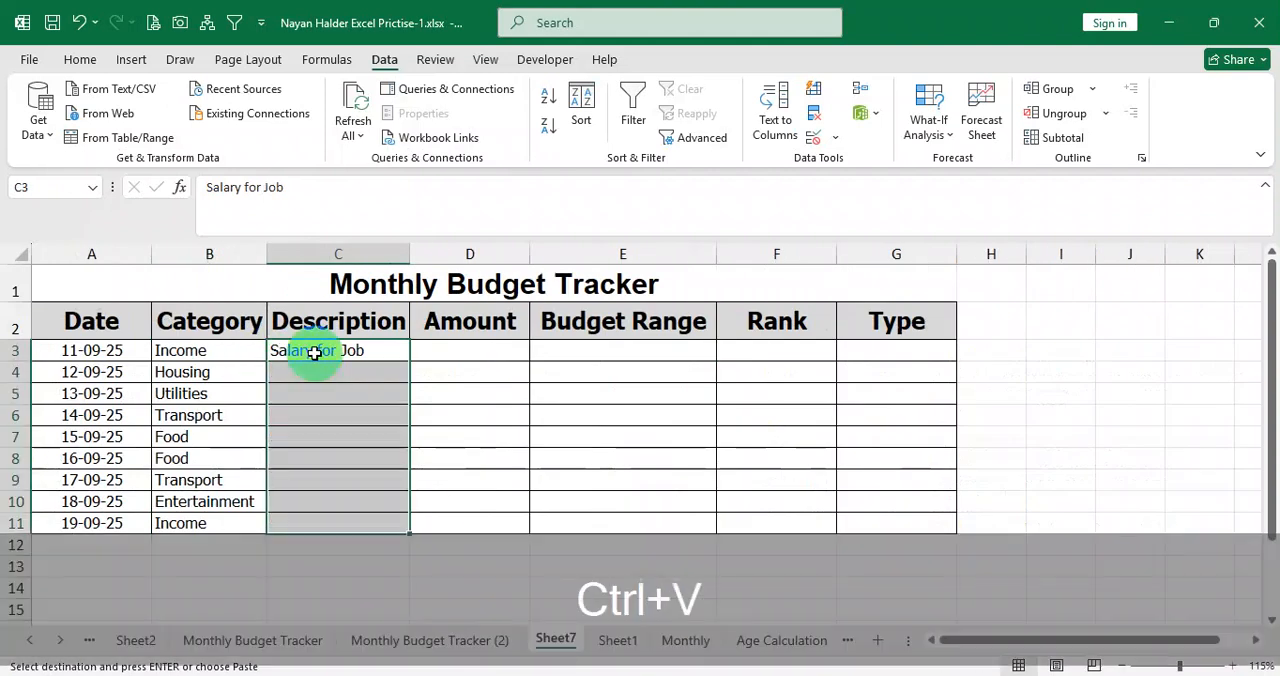
key("Down")
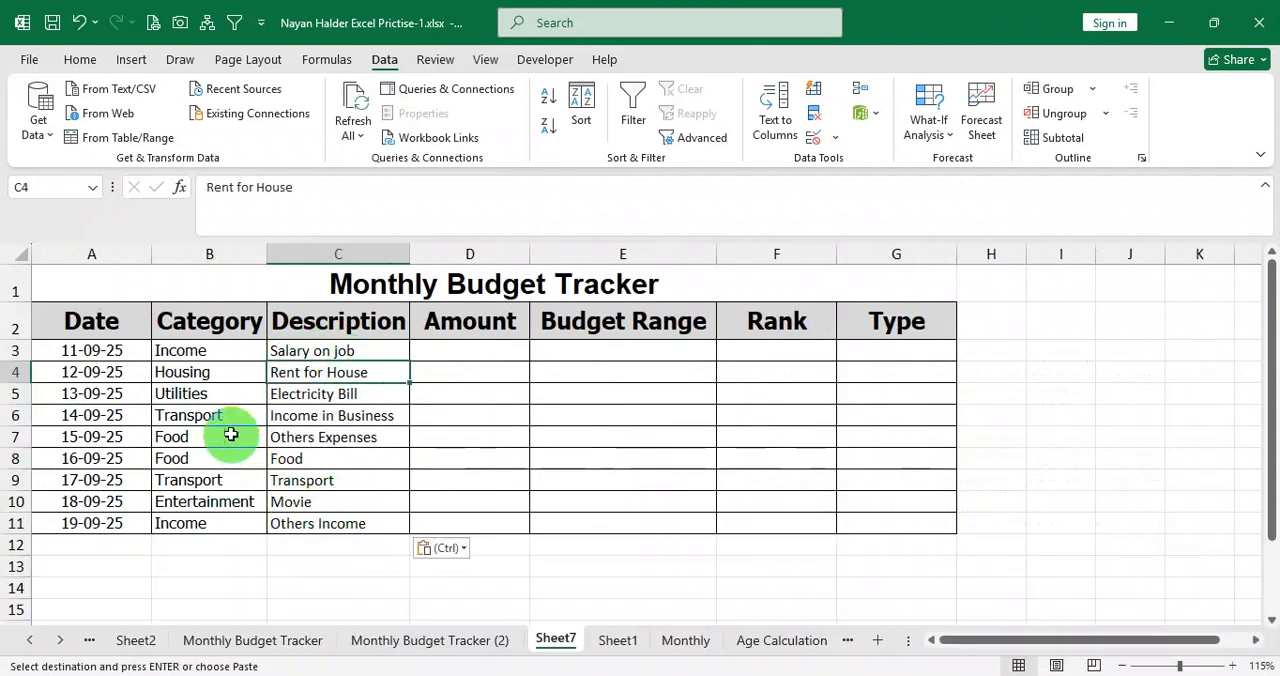
Replace the description in C6 with Transport to match its category.
left_click(229, 396)
left_click(318, 372)
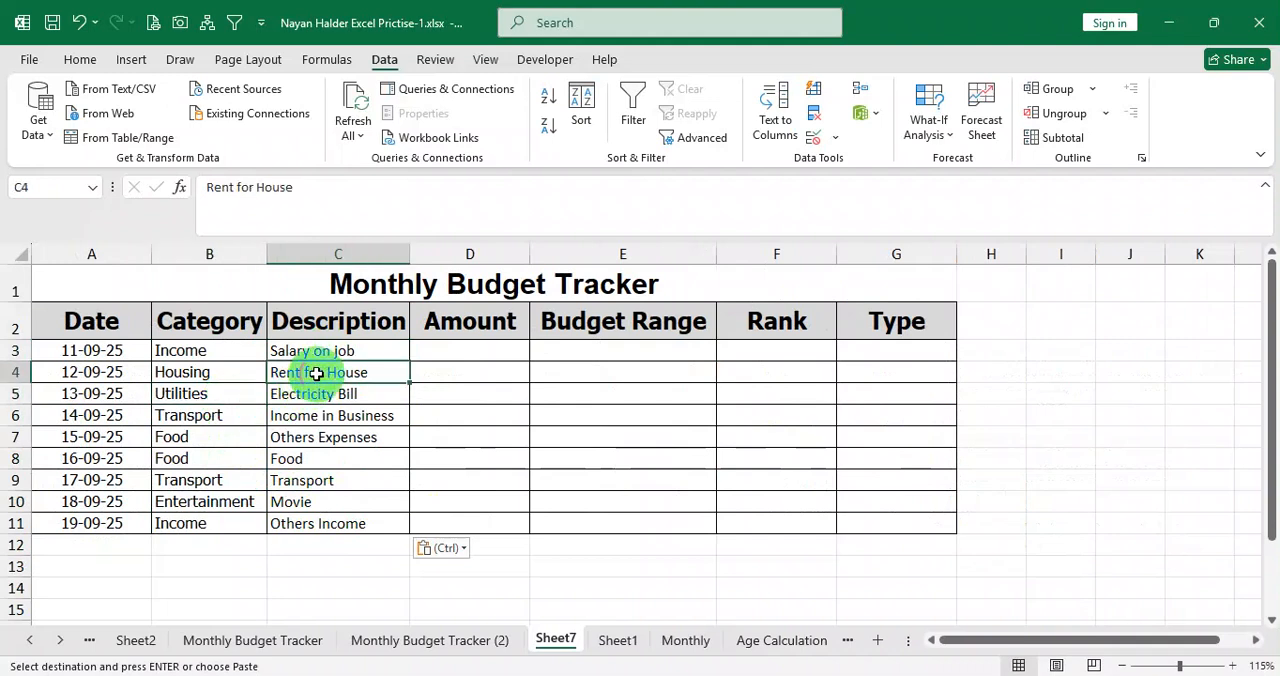
left_click(214, 412)
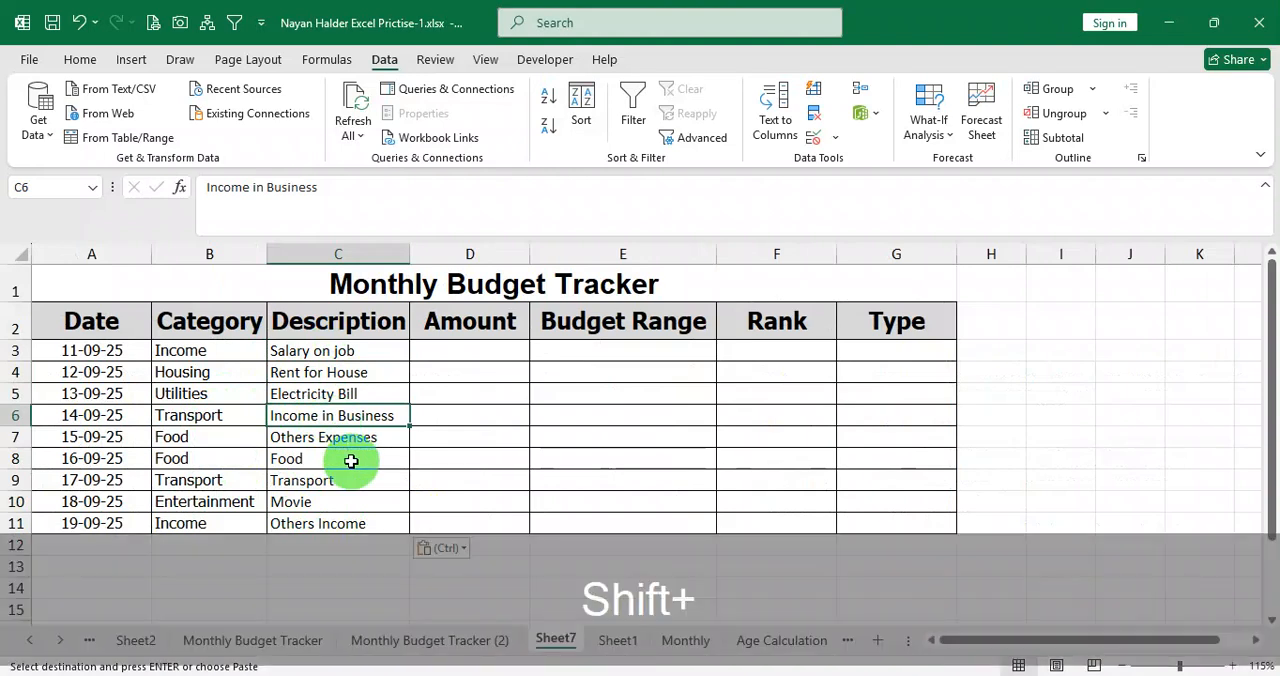
type("Tr")
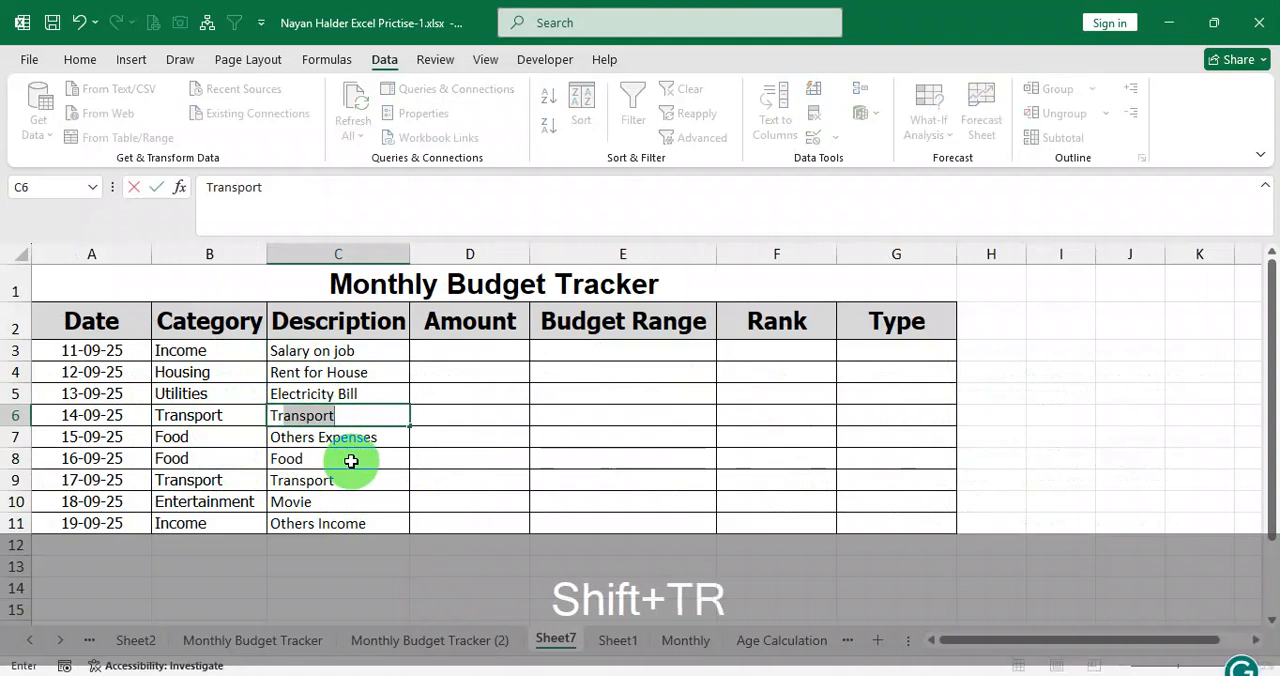
key("Return")
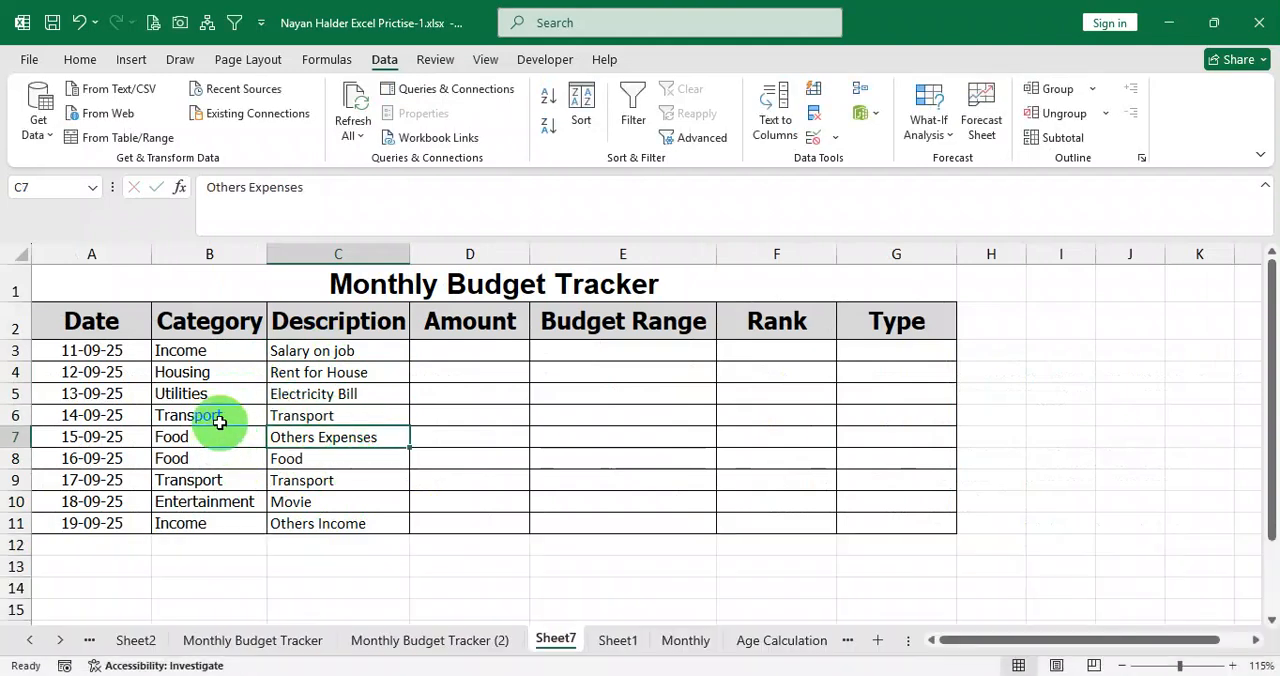
left_click_drag(219, 420, 300, 414)
left_click(335, 412)
left_click(335, 357)
left_click_drag(336, 364, 336, 521)
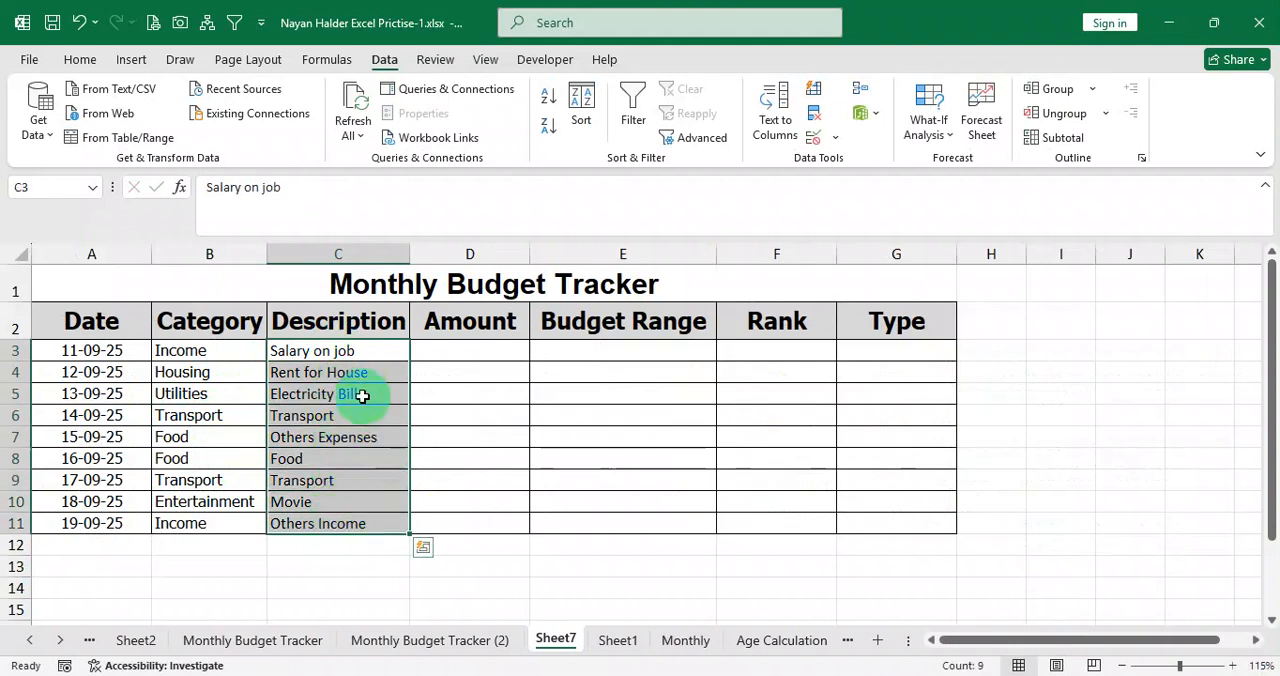
left_click(337, 353)
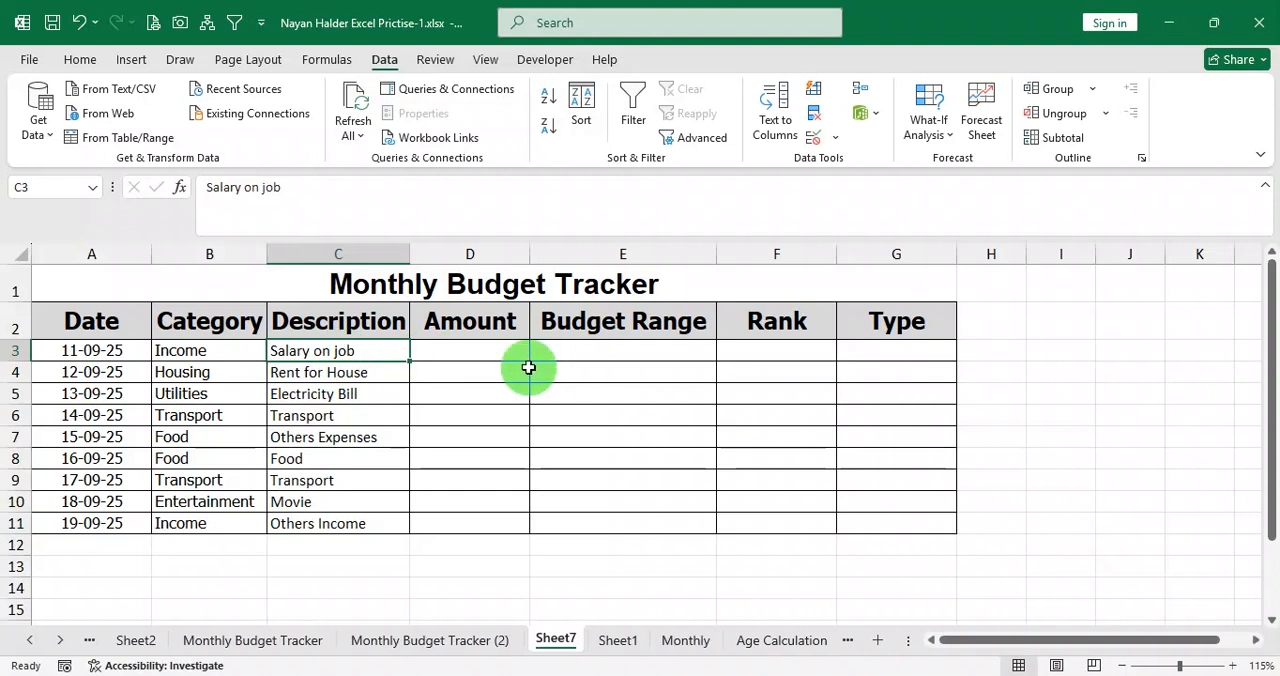
Copy the amounts in D3:D11 of the Monthly Budget Tracker (2) sheet and paste them into Sheet7 starting at D3.
left_click(385, 645)
left_click_drag(375, 351, 363, 530)
key("ctrl+c")
left_click(553, 640)
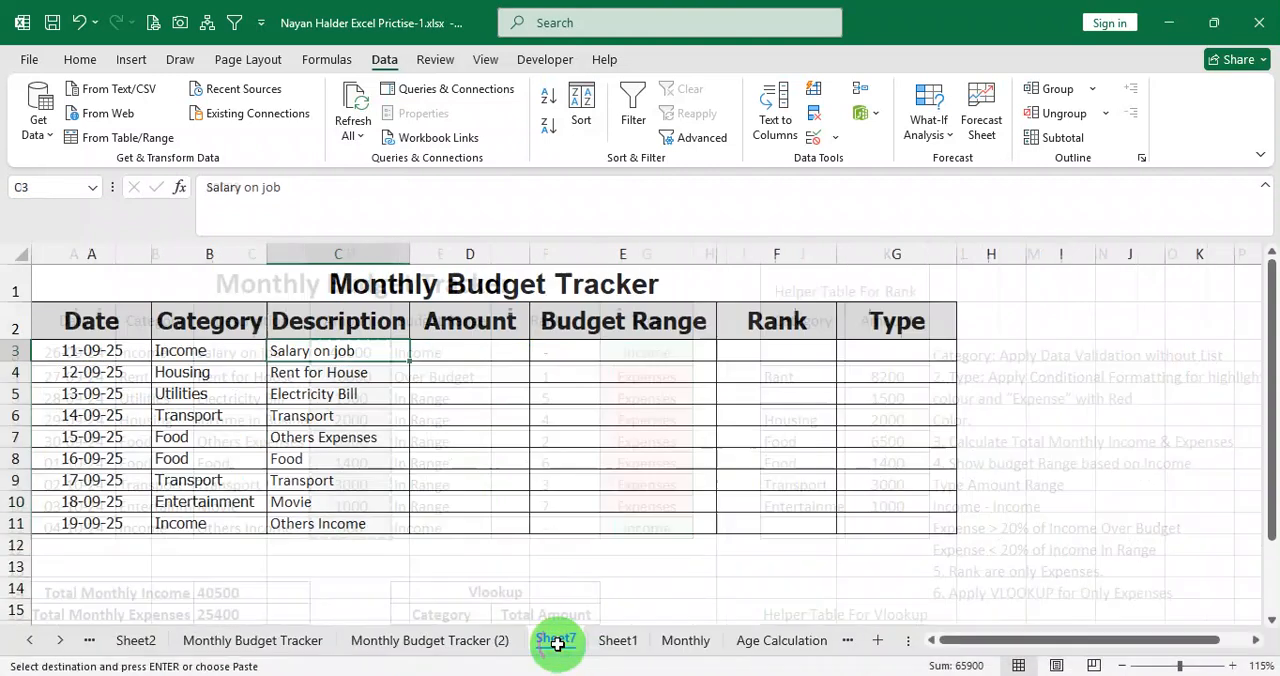
left_click(474, 357)
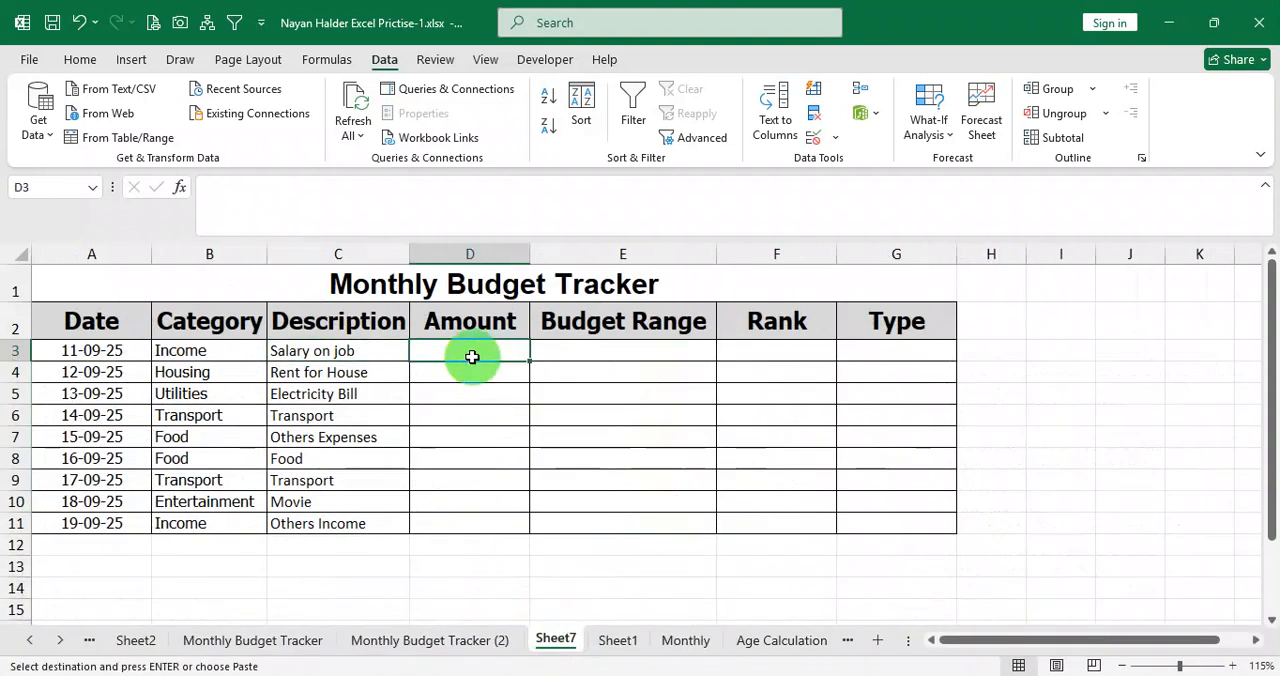
key("ctrl+v")
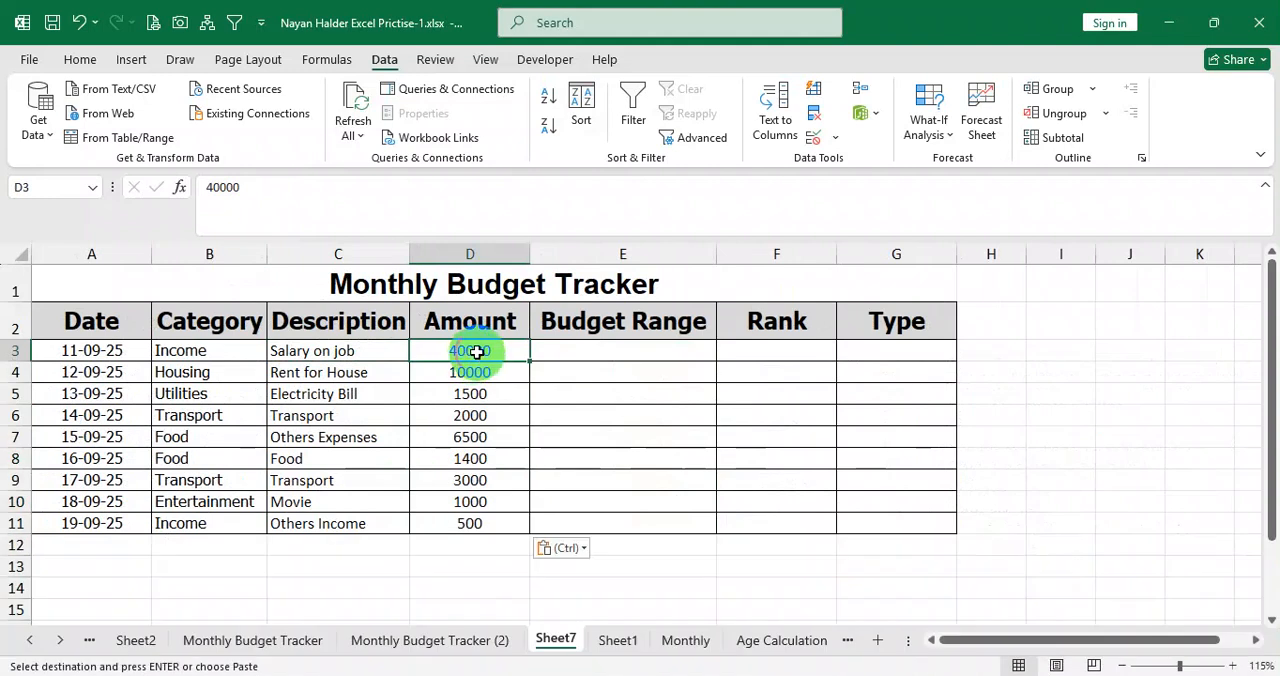
Switch to Question.pdf and read the conditional formatting and automatic value requirements for the Type column.
left_click(638, 357)
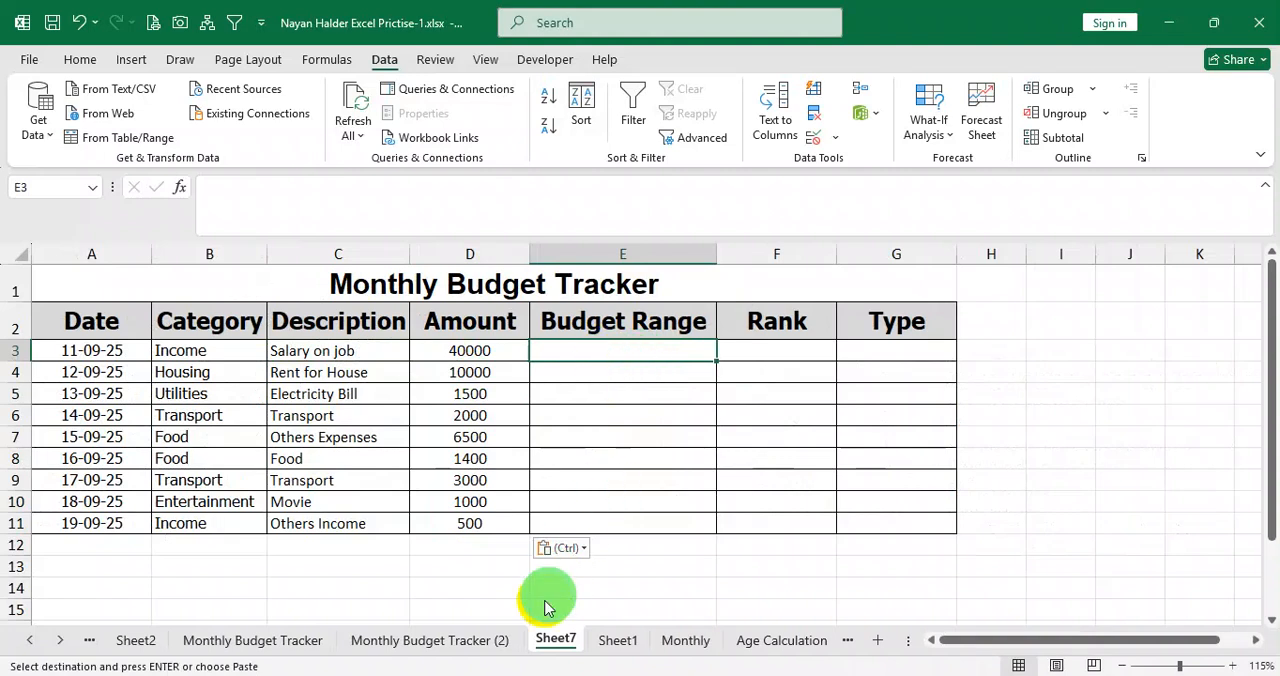
left_click(488, 672)
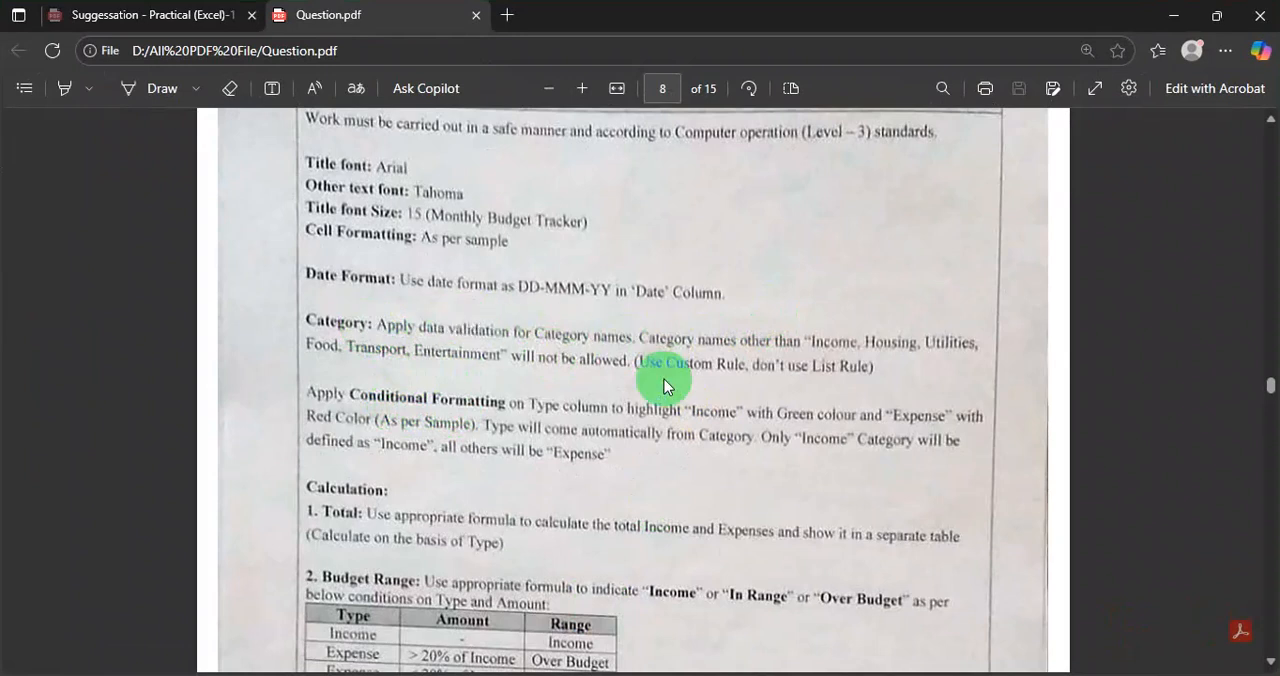
key("alt+Tab")
left_click_drag(337, 354, 451, 514)
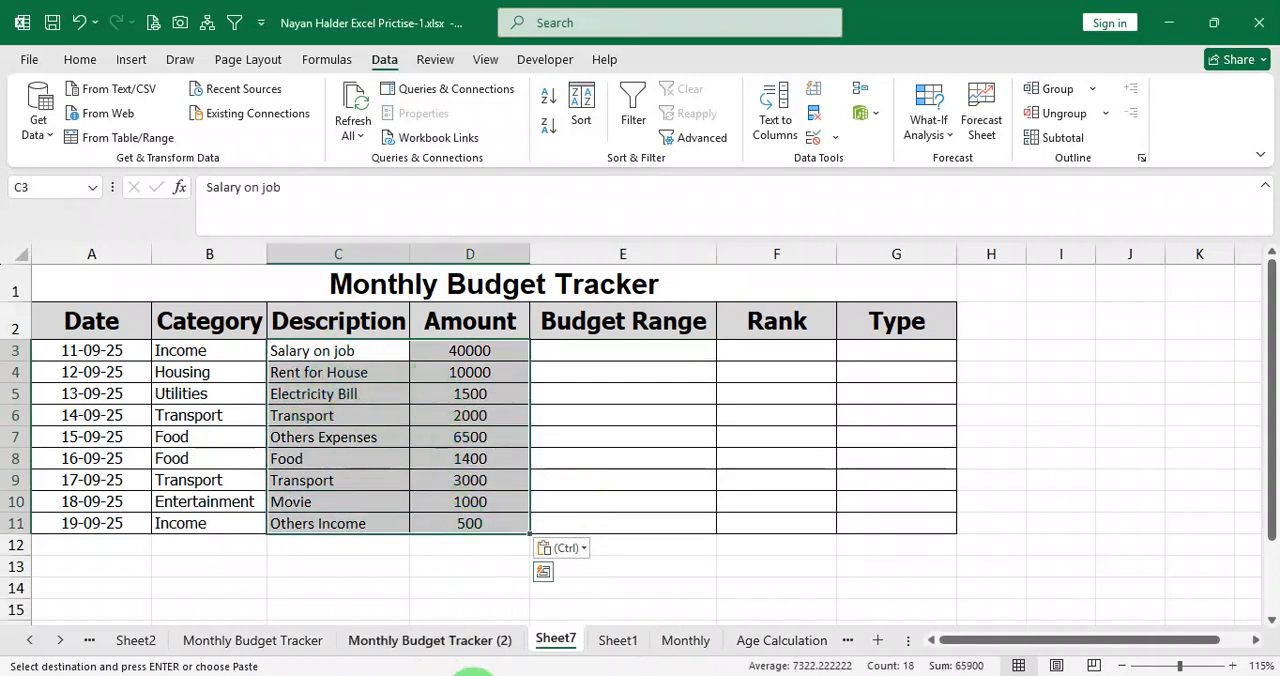
key("alt+Tab")
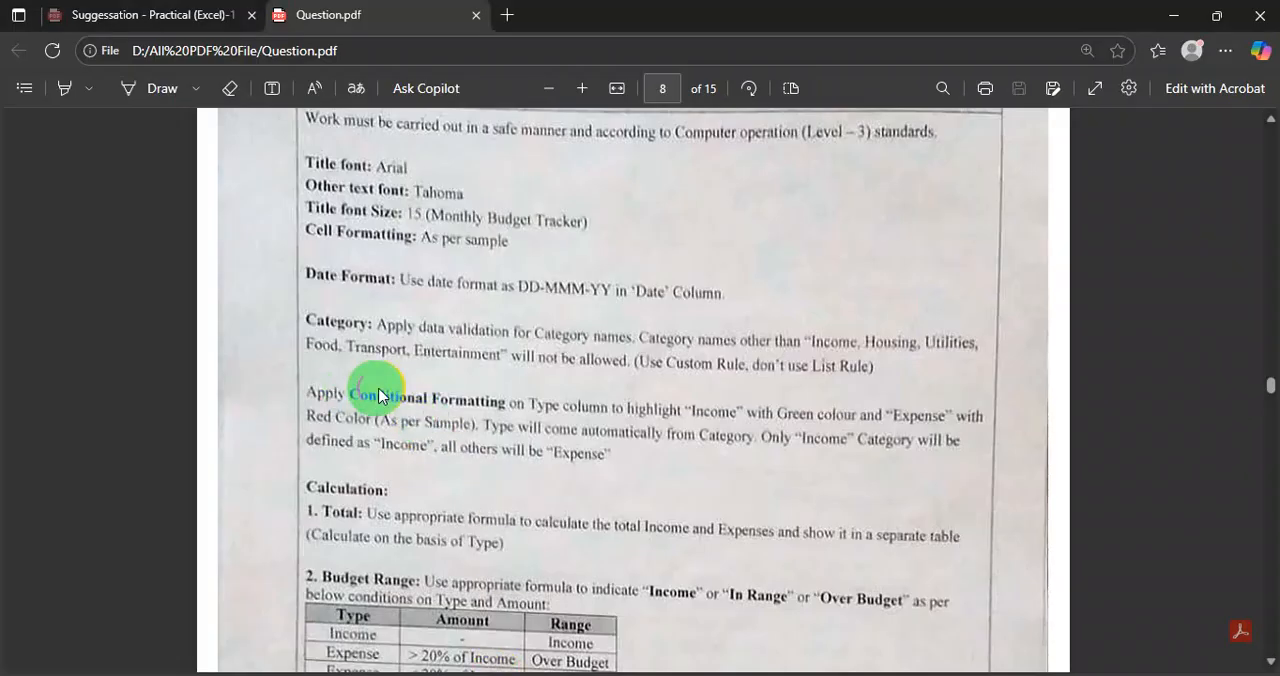
left_click_drag(546, 415, 582, 414)
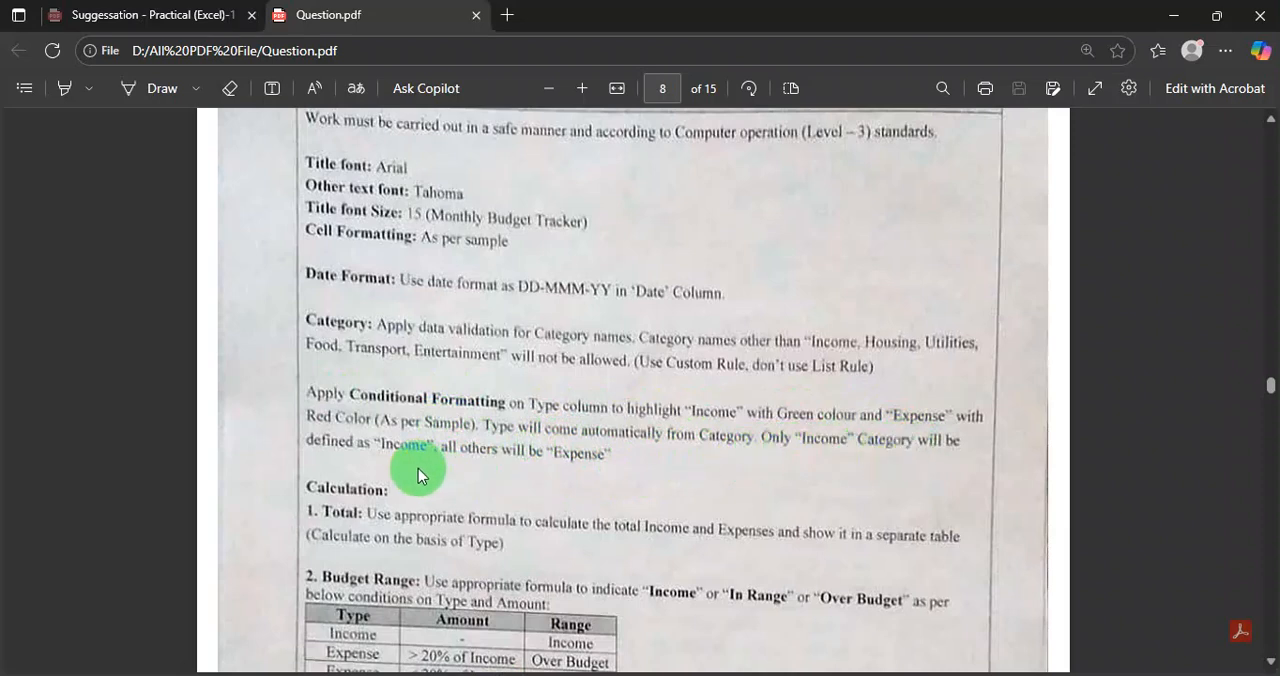
double_click(473, 465)
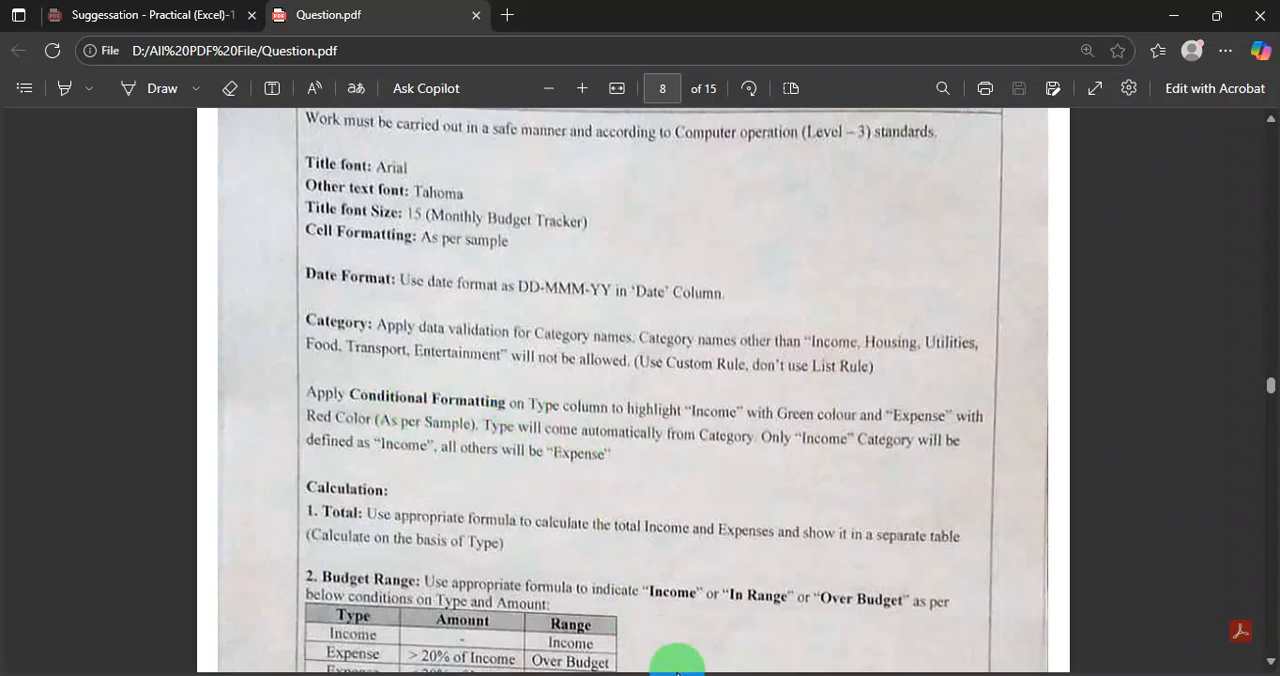
Switch back to the Excel workbook and compare the Category cells B3:B11 with the empty Type cells G3:G11.
left_click(692, 674)
left_click_drag(888, 356, 898, 521)
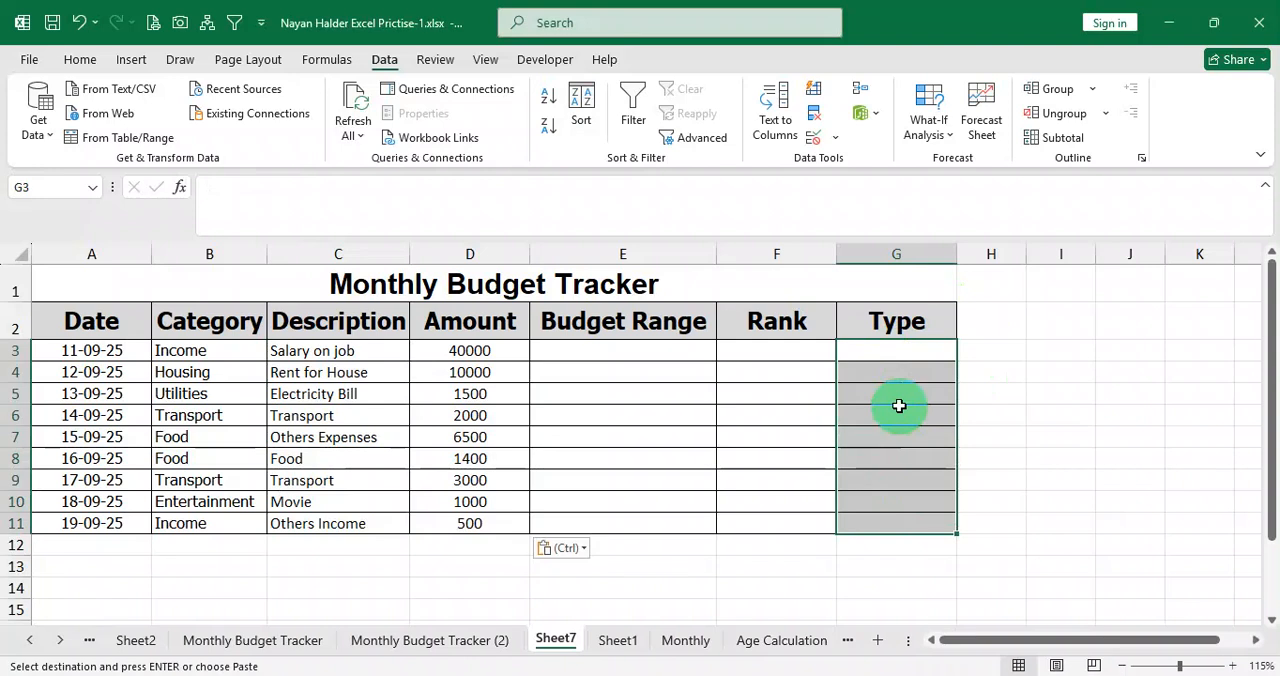
left_click(892, 350)
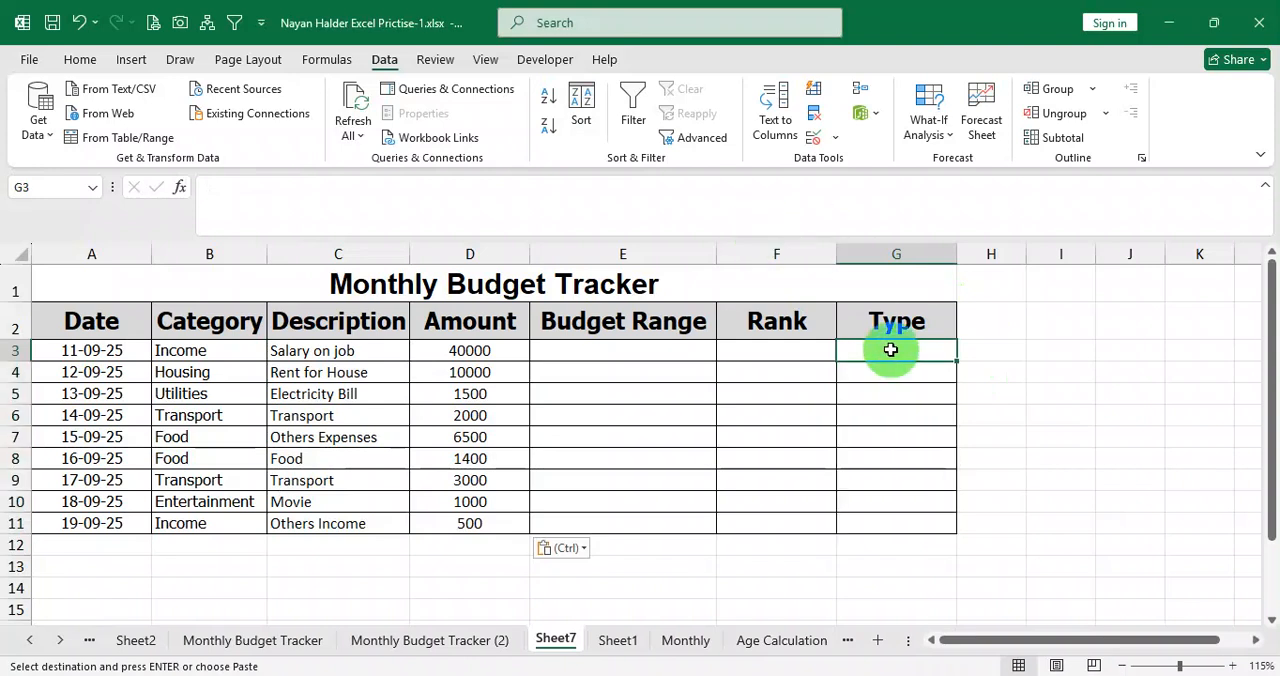
left_click_drag(893, 350, 890, 525)
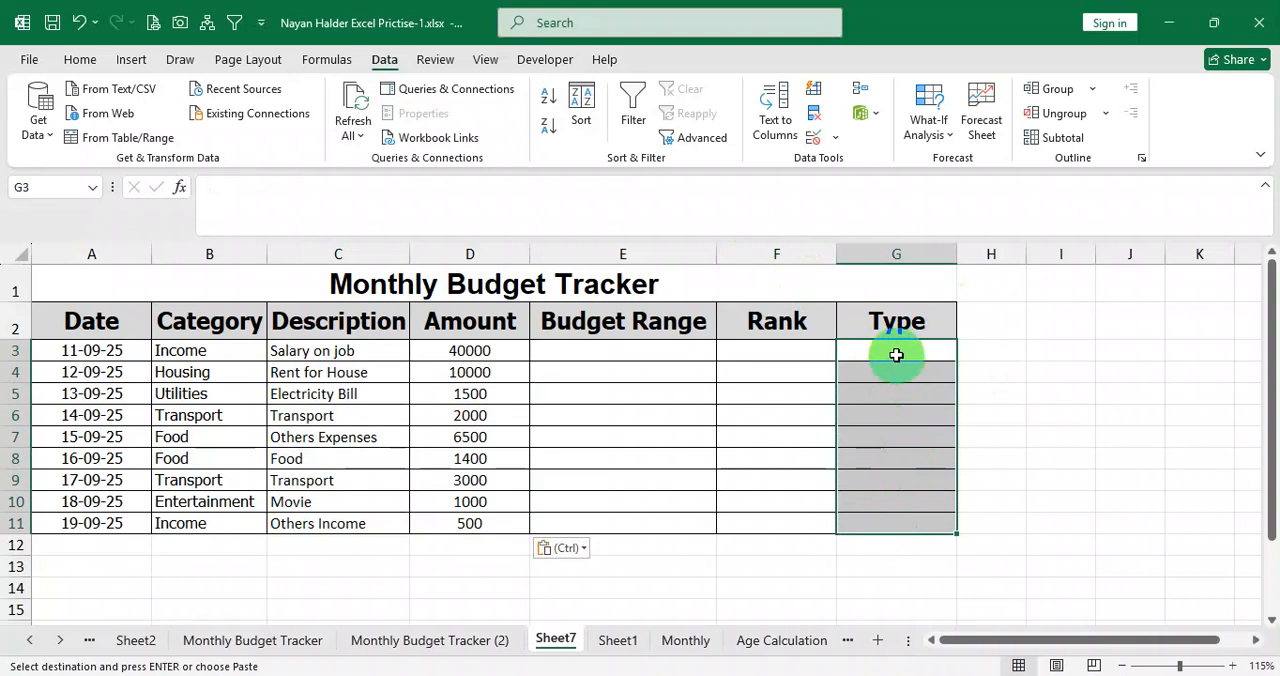
left_click(221, 350)
left_click_drag(221, 350, 200, 525)
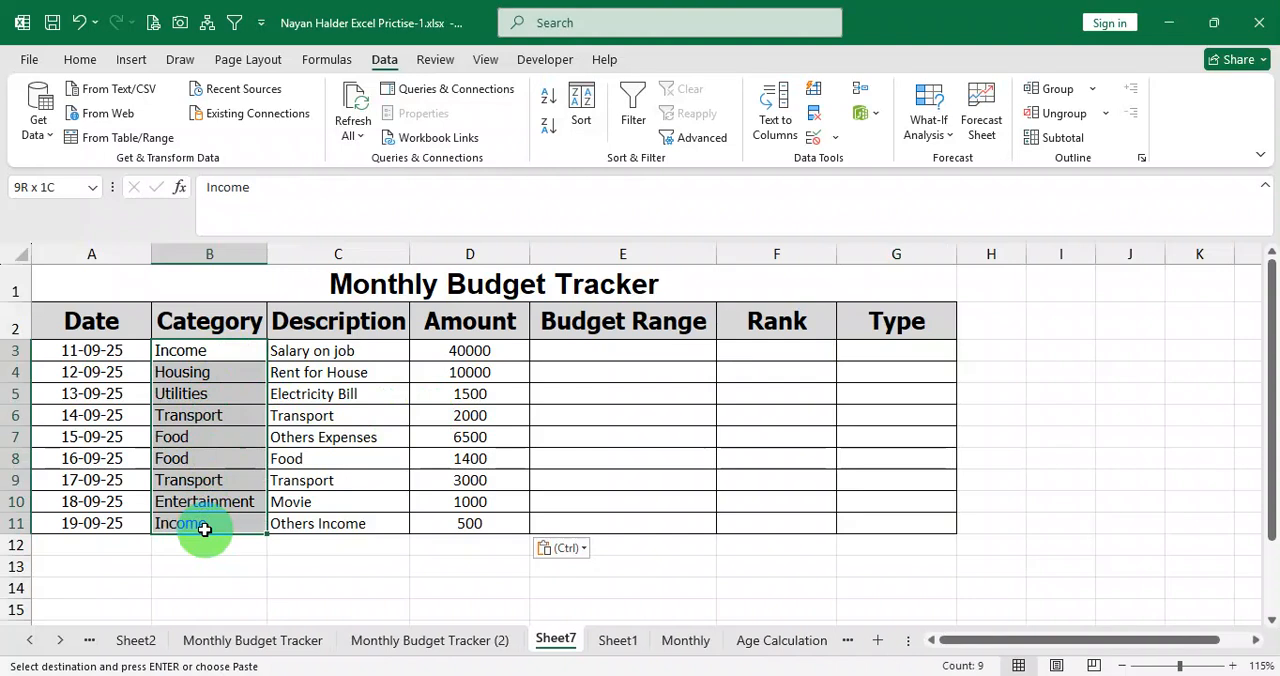
left_click(903, 355)
left_click_drag(903, 355, 886, 522)
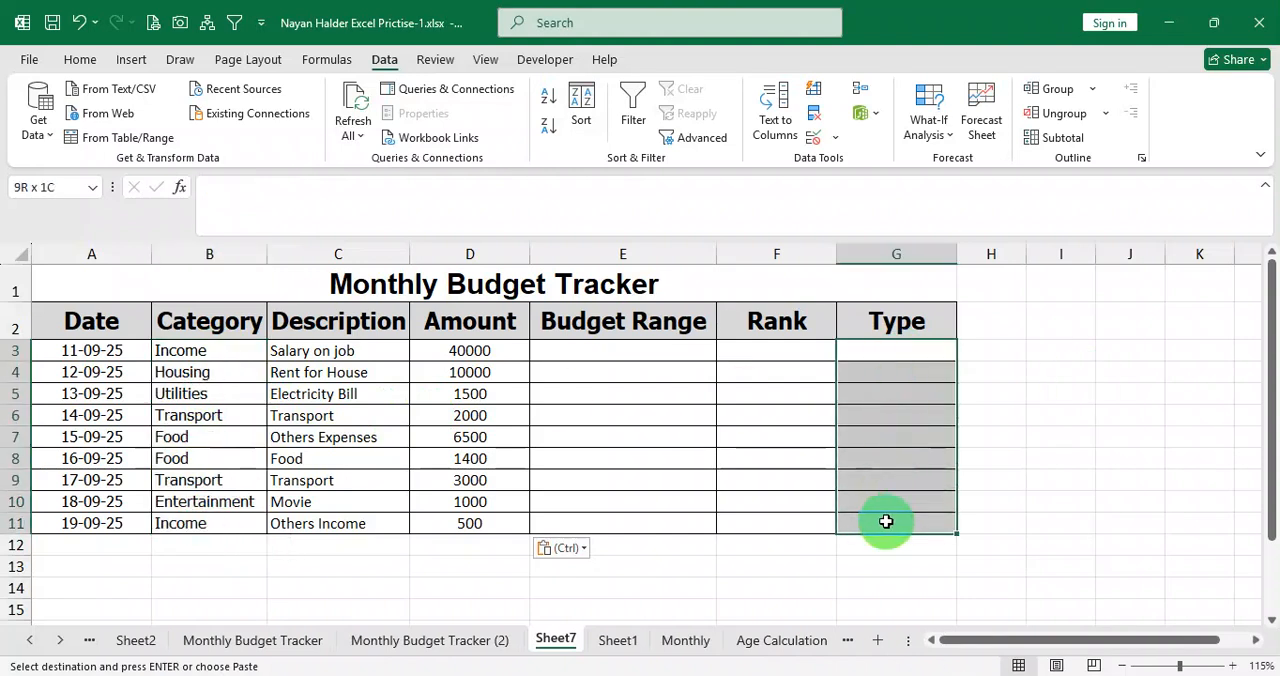
Enter =IF(B3="Income","Income","Expenses") in G3 and fill it down through G11.
double_click(912, 347)
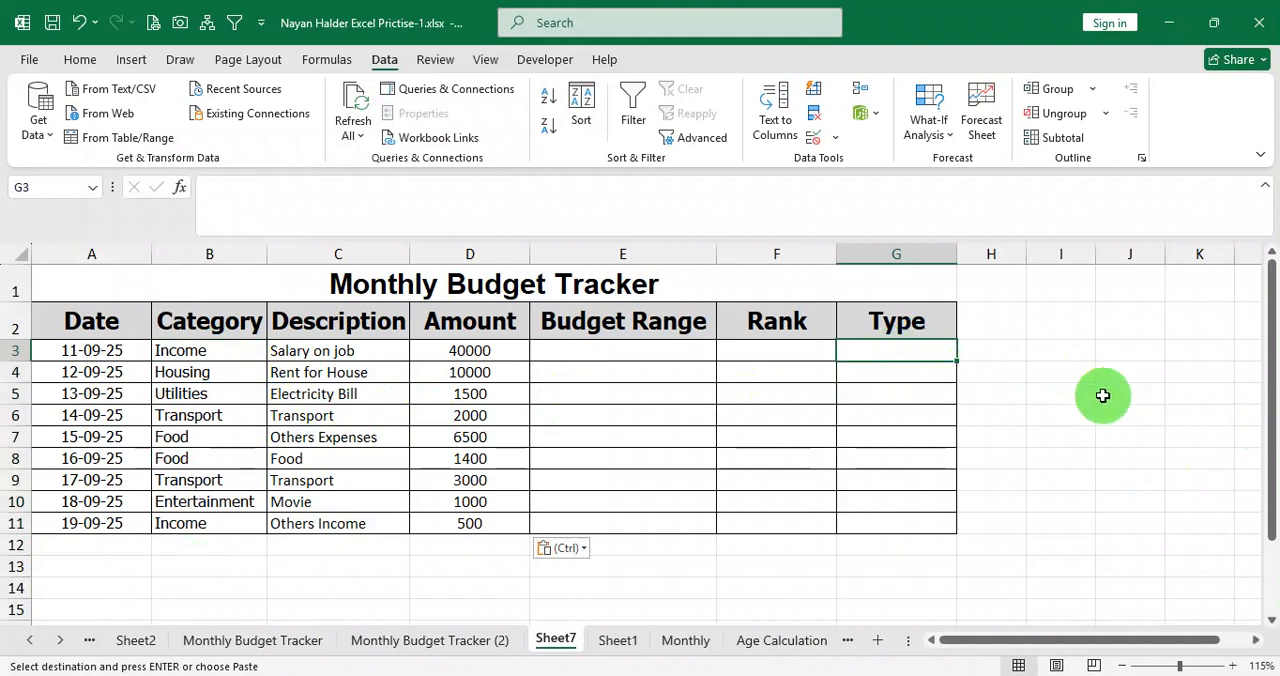
type("=if(")
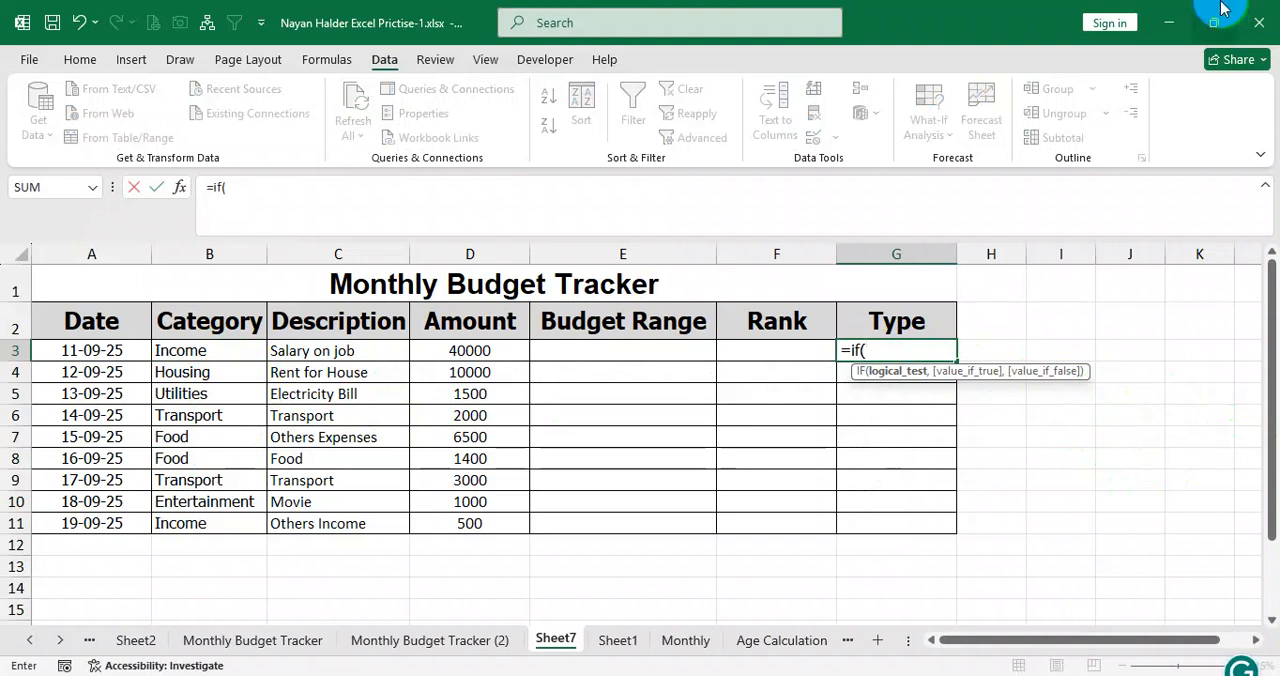
left_click(193, 352)
type("=")
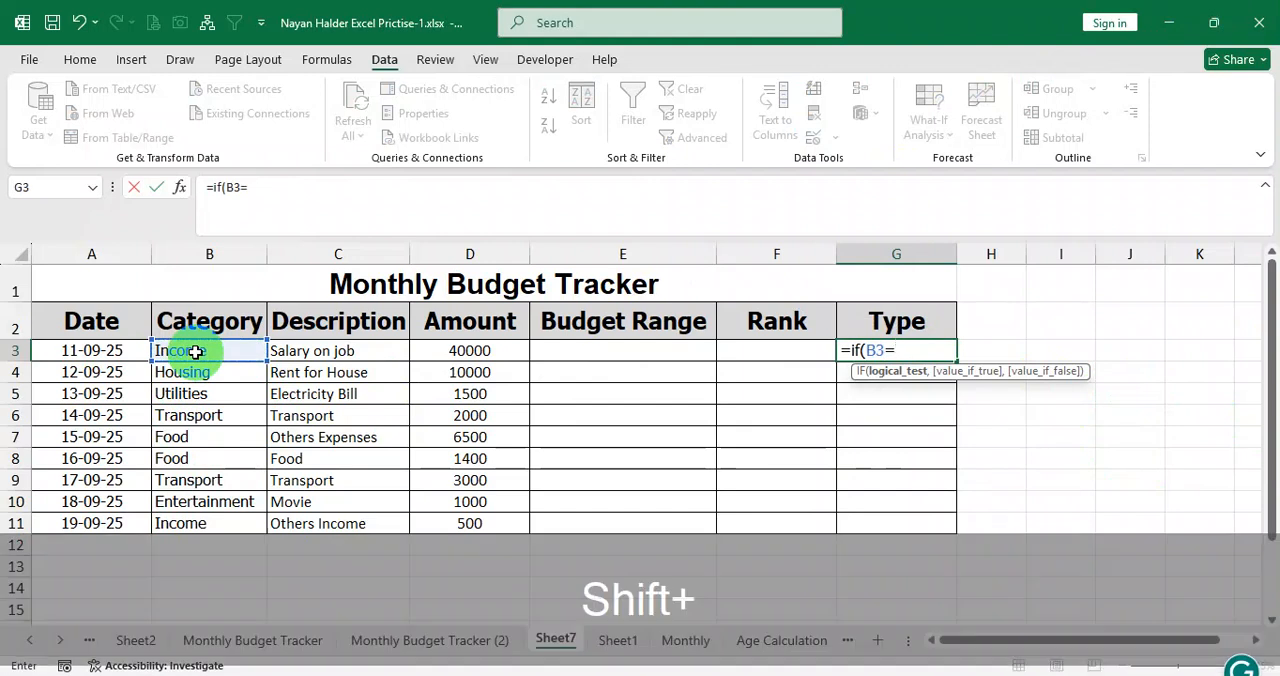
type("\"Income")
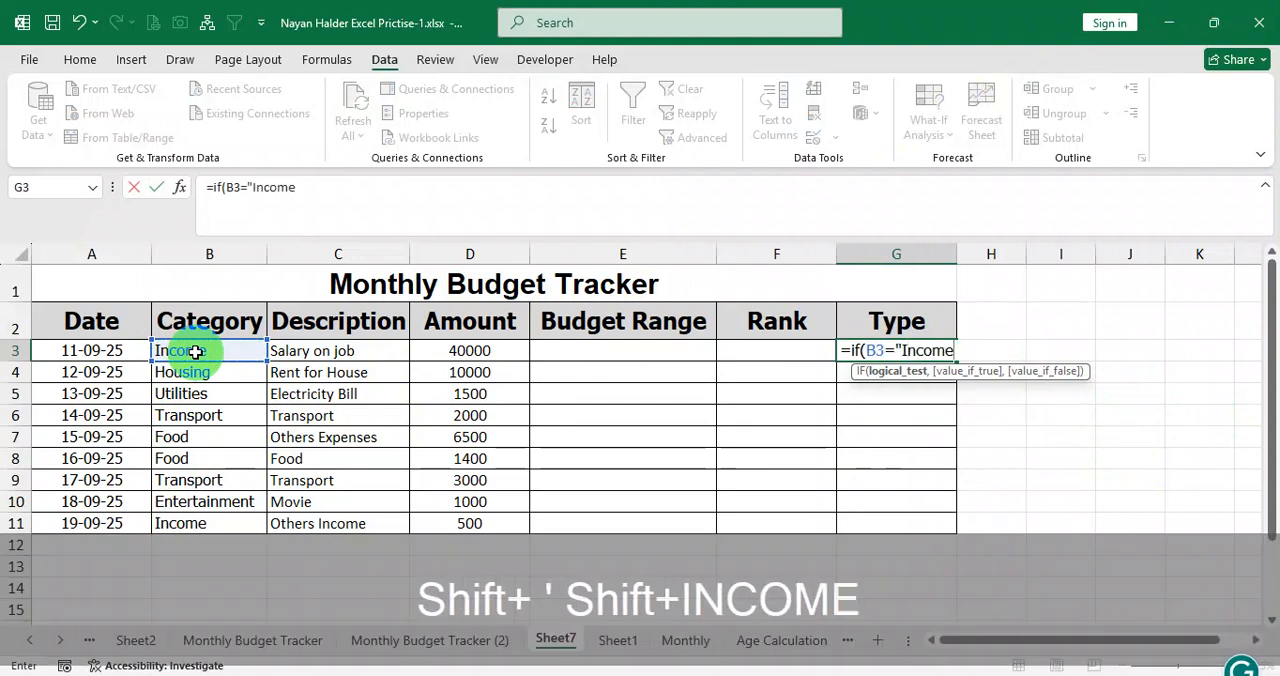
type("\"")
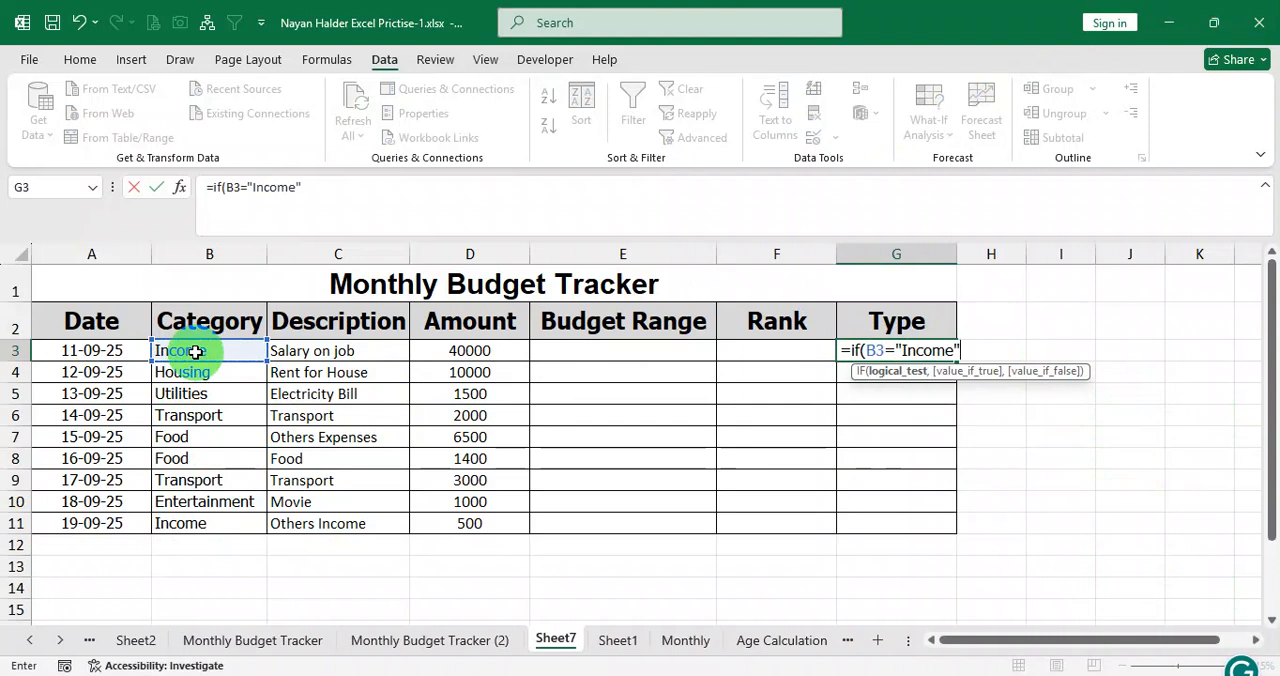
type(",")
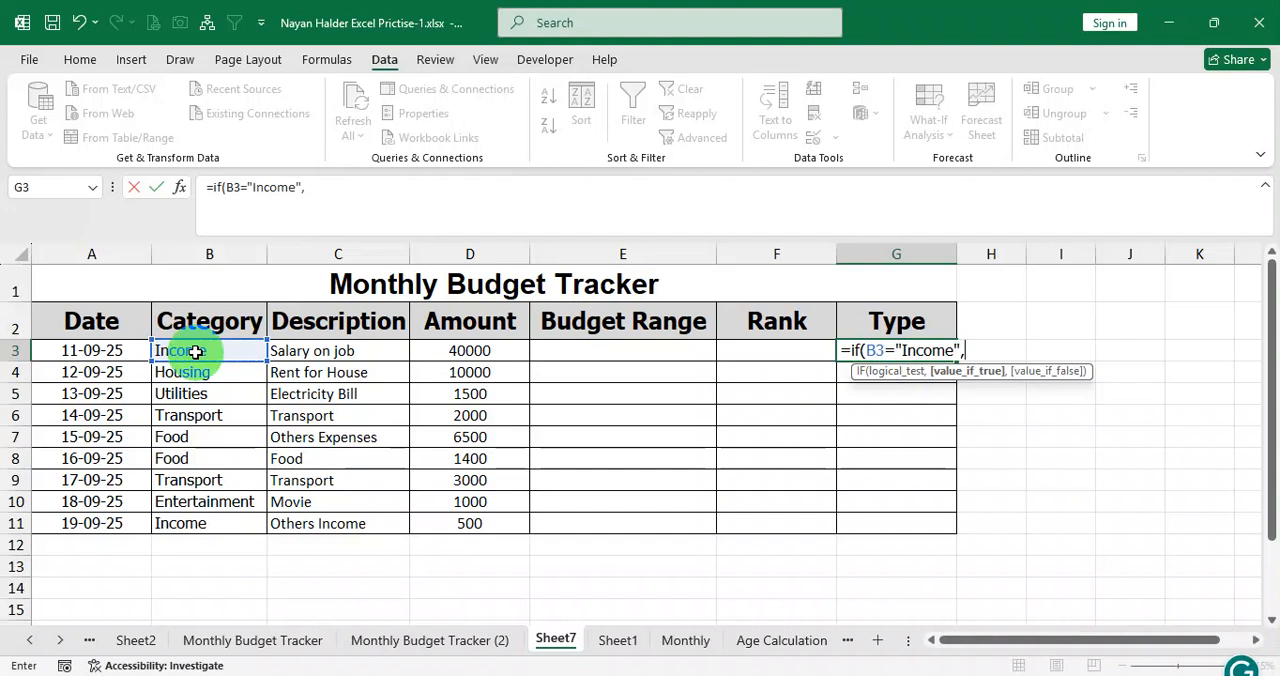
type("\"Income\",")
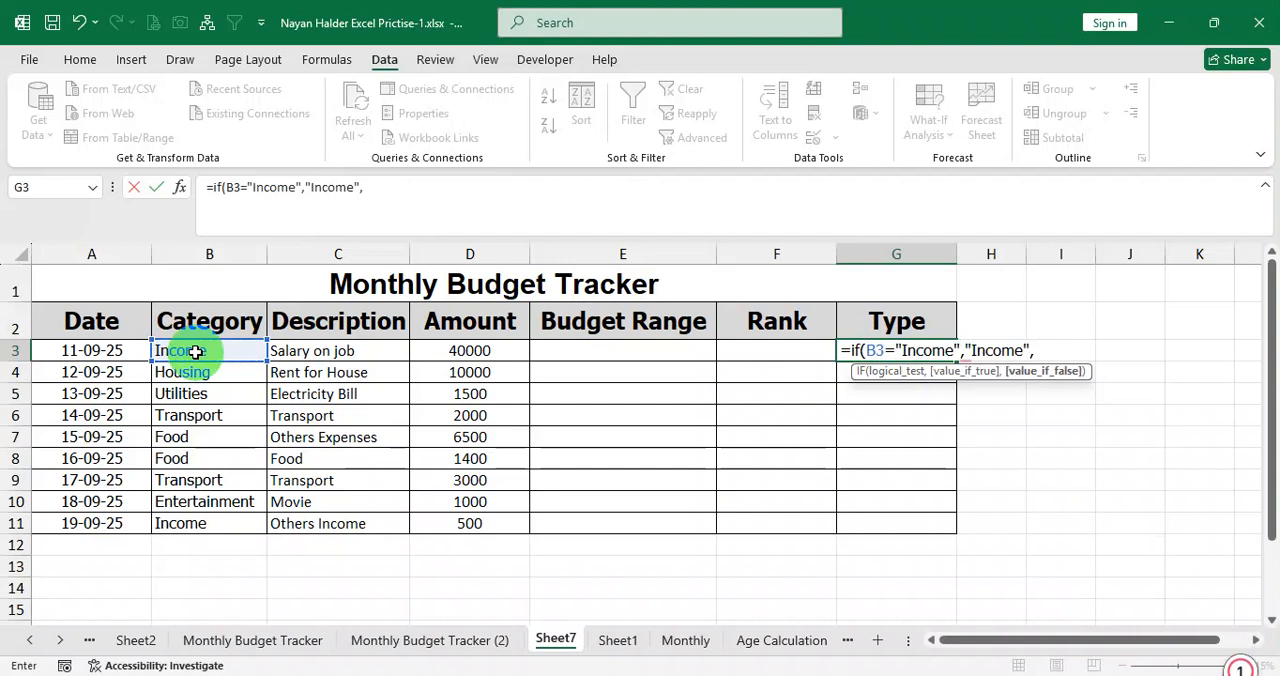
type("\"")
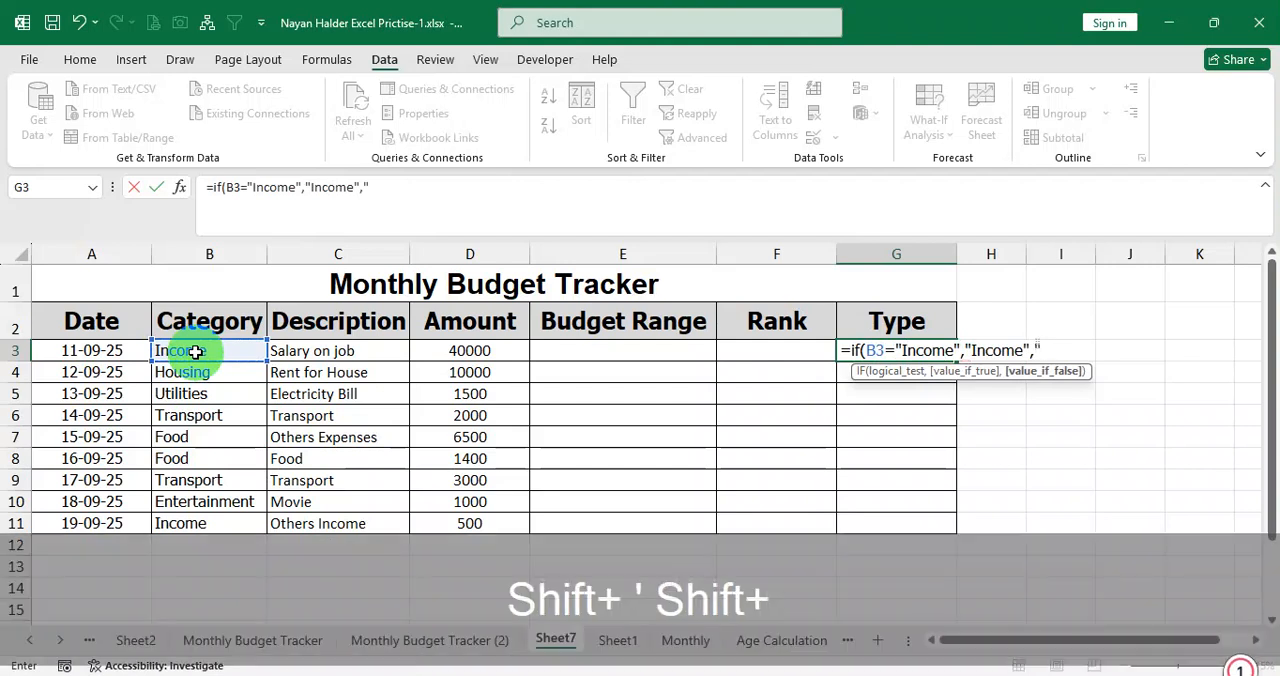
type("Expense")
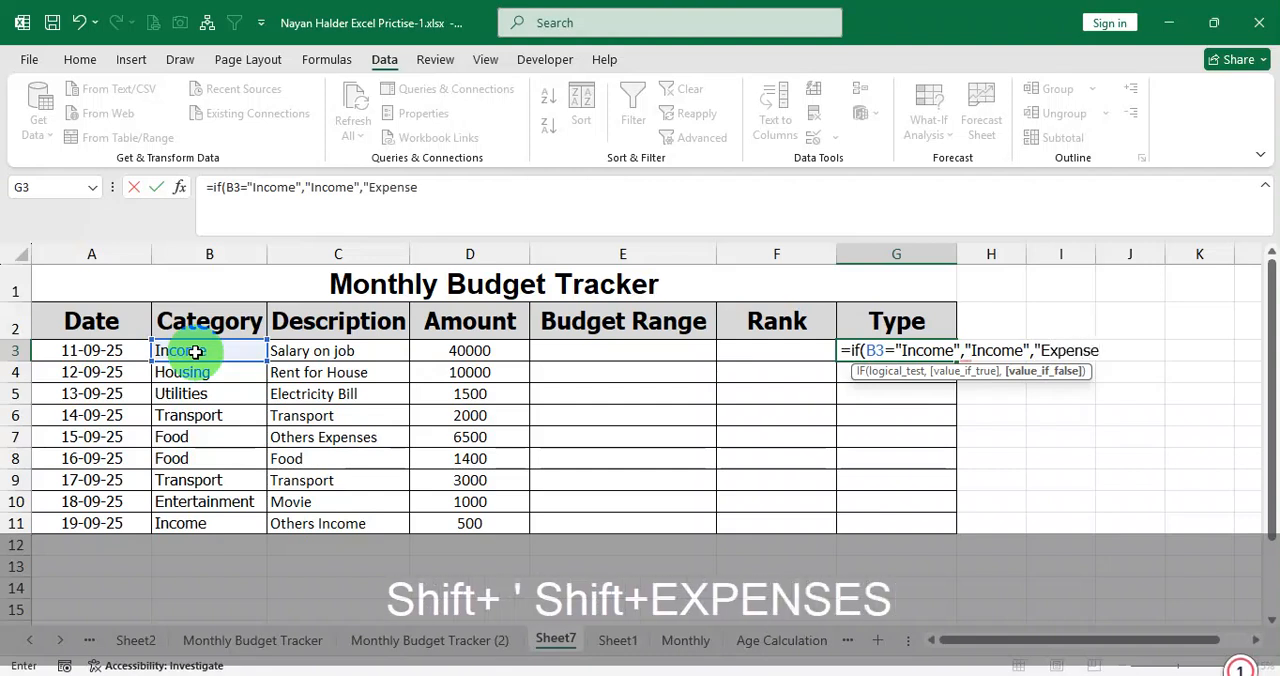
type("s\")")
key("Return")
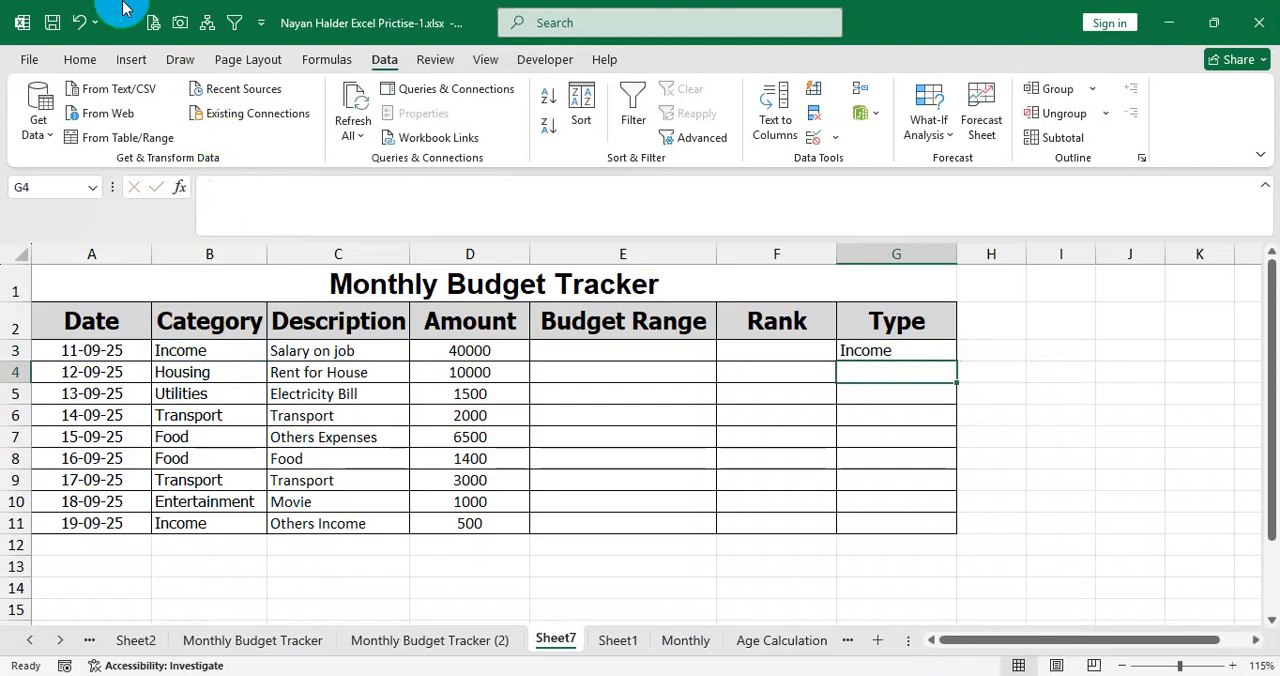
left_click(929, 352)
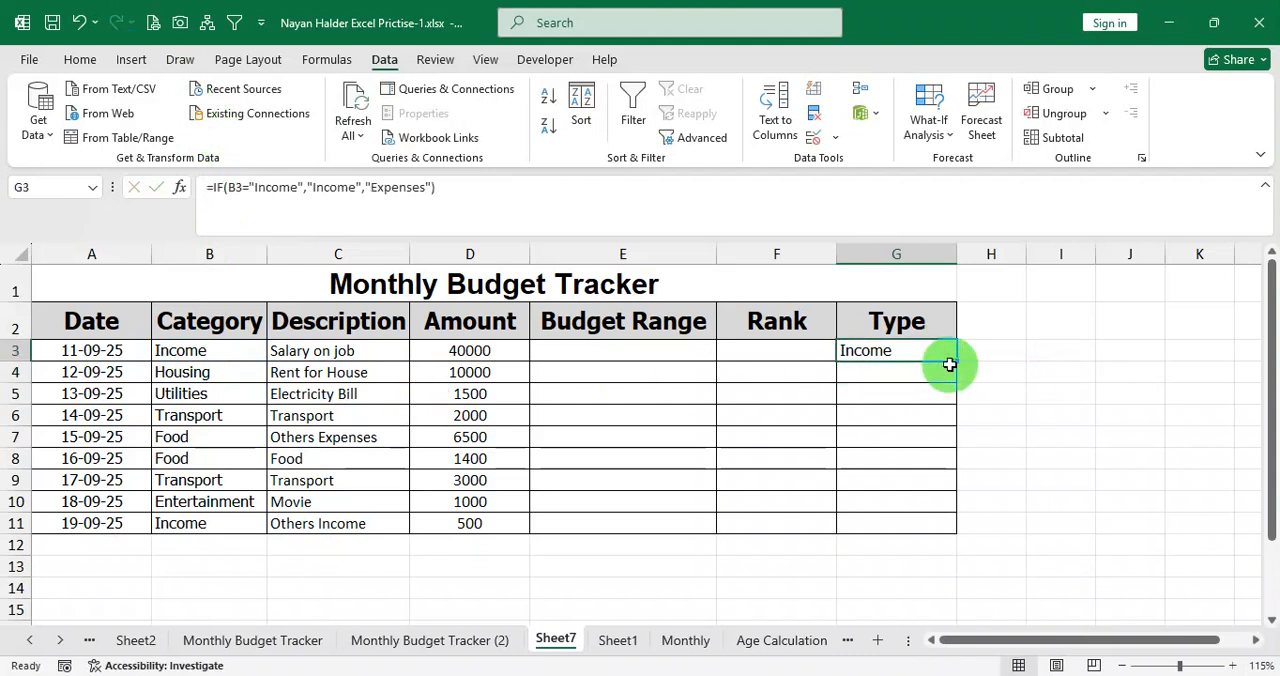
left_click_drag(959, 360, 946, 533)
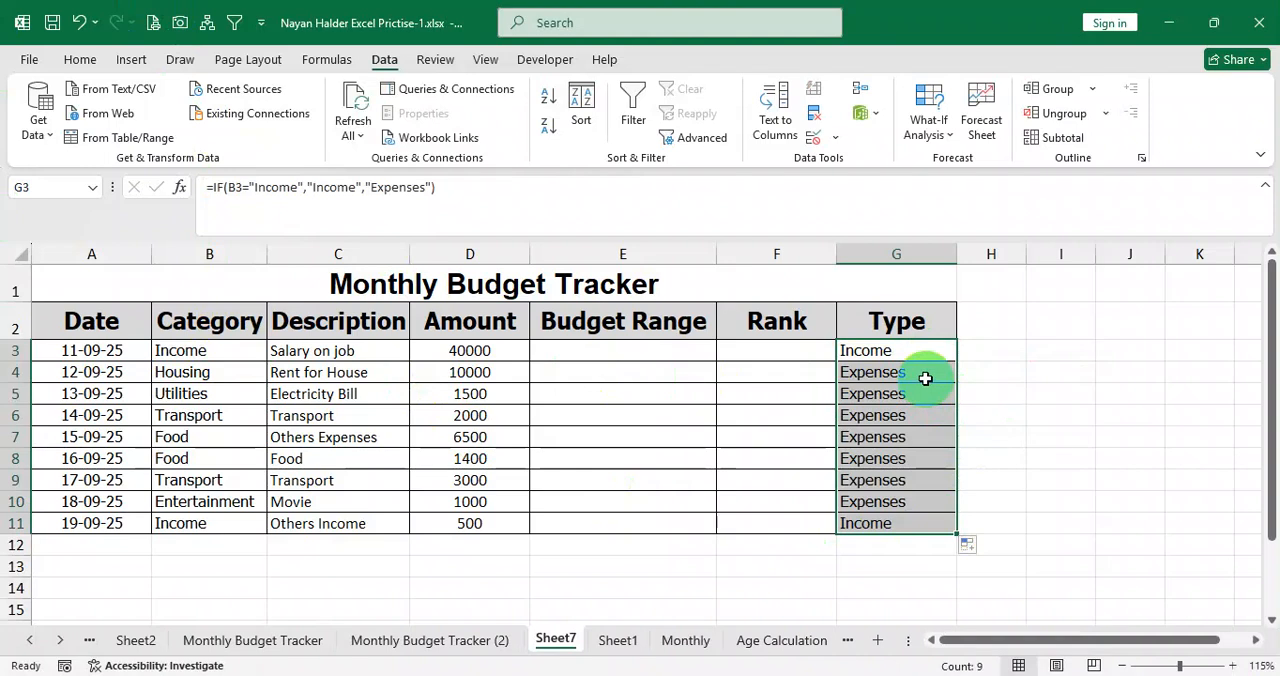
Check the filled Type values in G3:G11 against the Category column, including the formula in G11.
left_click(925, 378)
left_click_drag(914, 394, 905, 456)
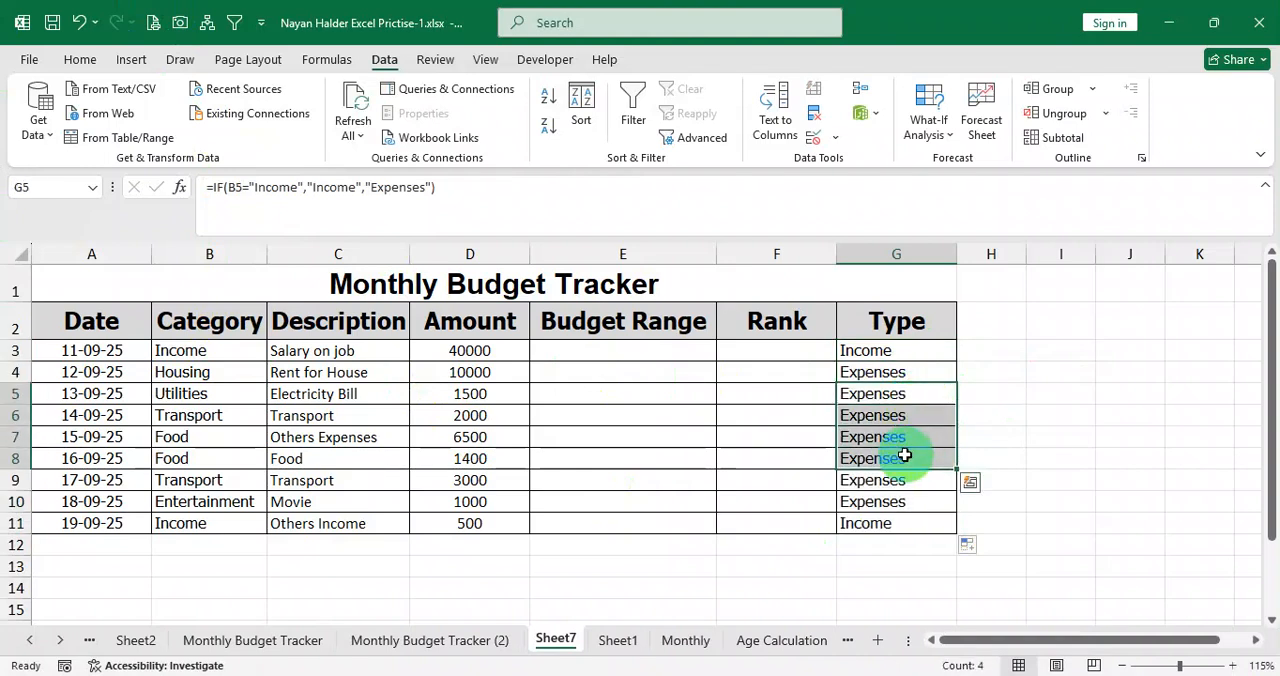
left_click(892, 524)
double_click(892, 524)
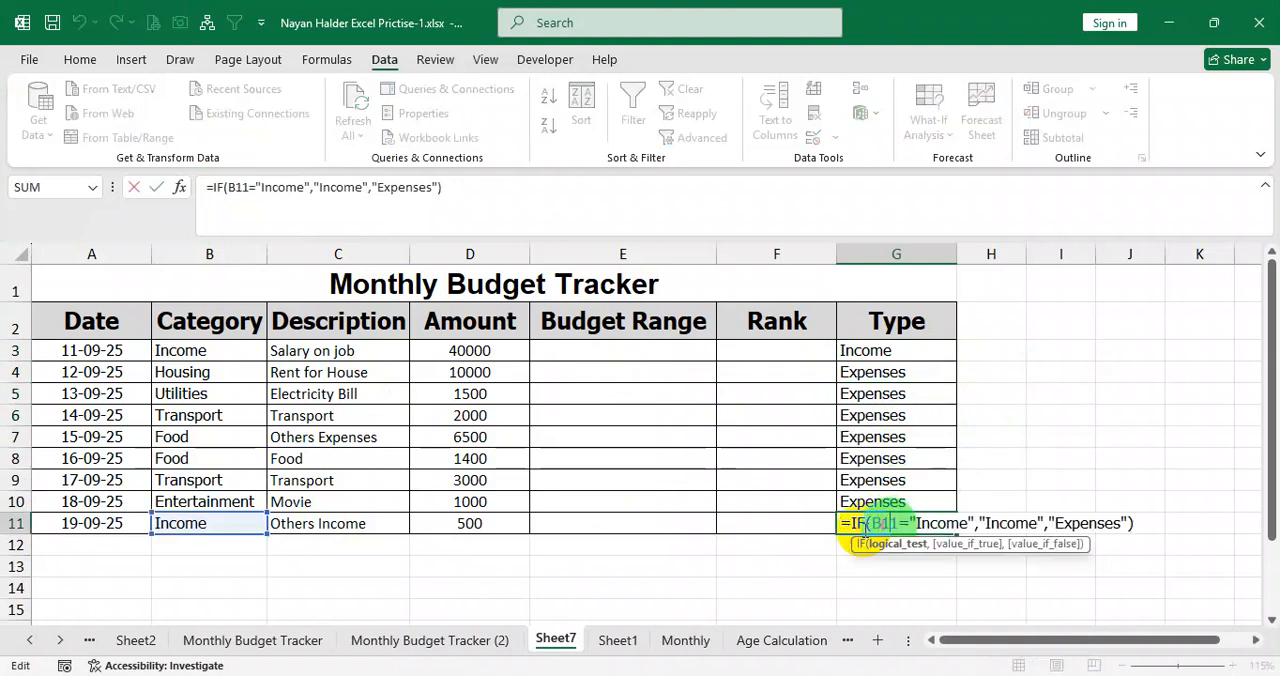
key("Return")
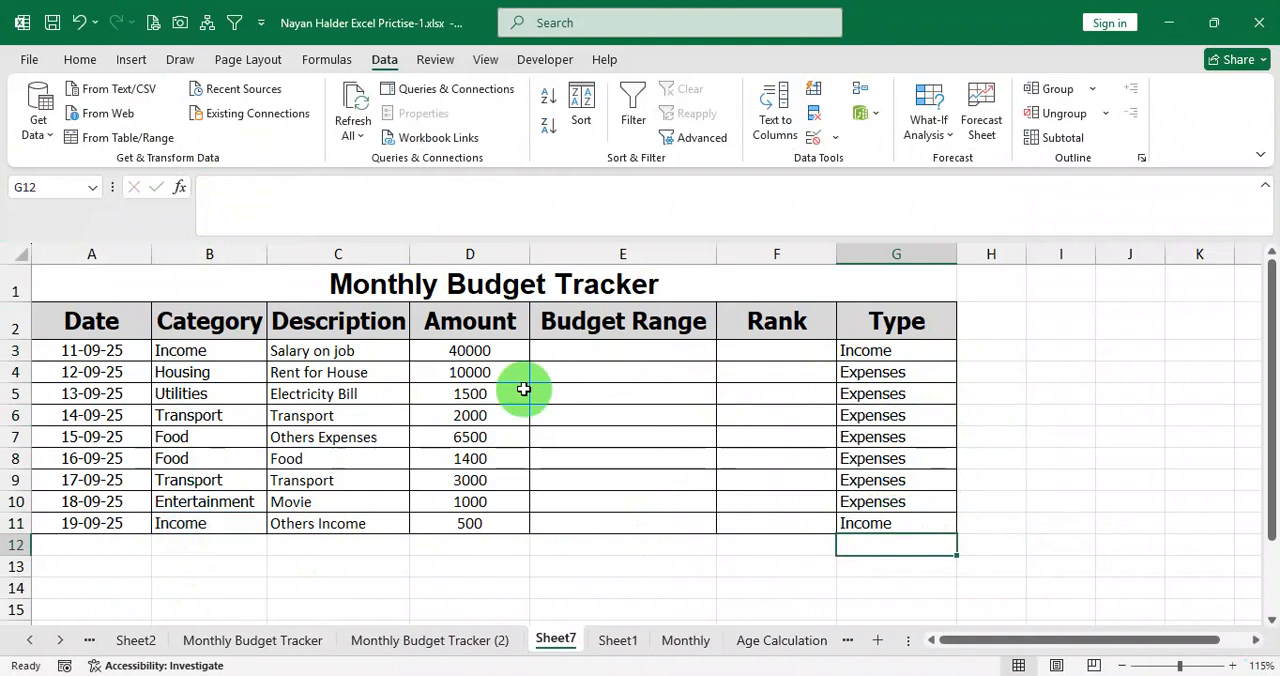
left_click_drag(178, 352, 189, 523)
left_click_drag(919, 346, 894, 526)
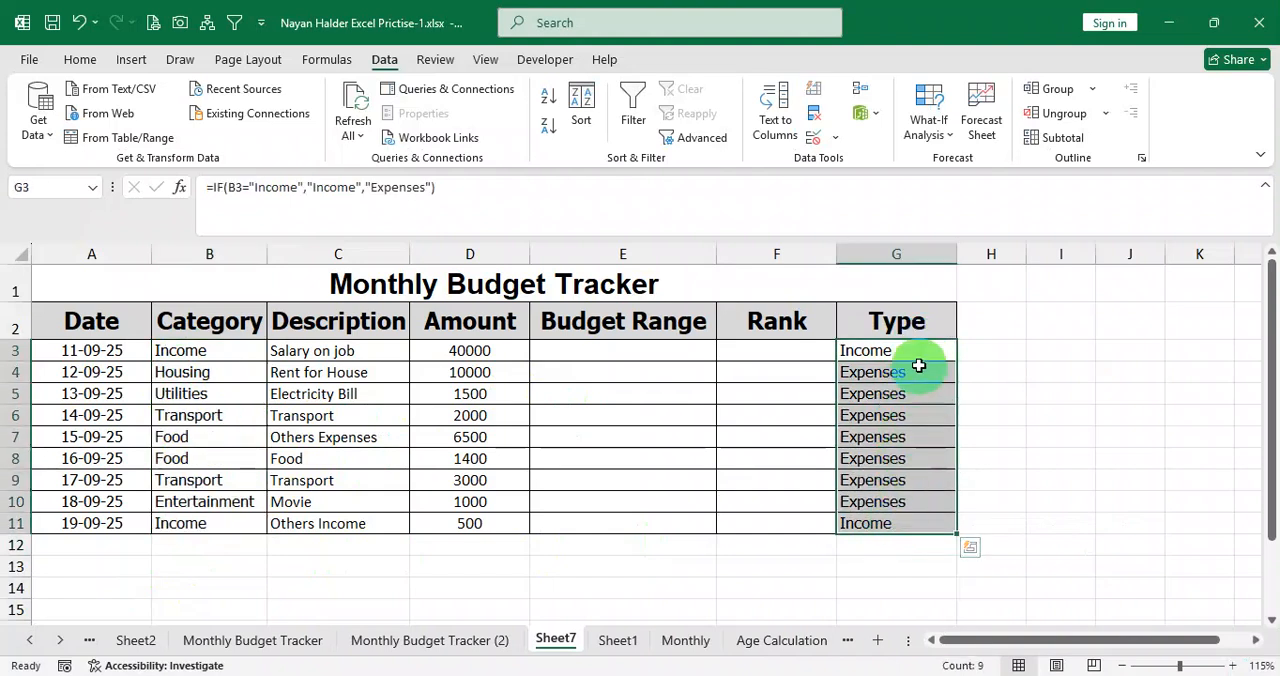
left_click_drag(919, 361, 895, 525)
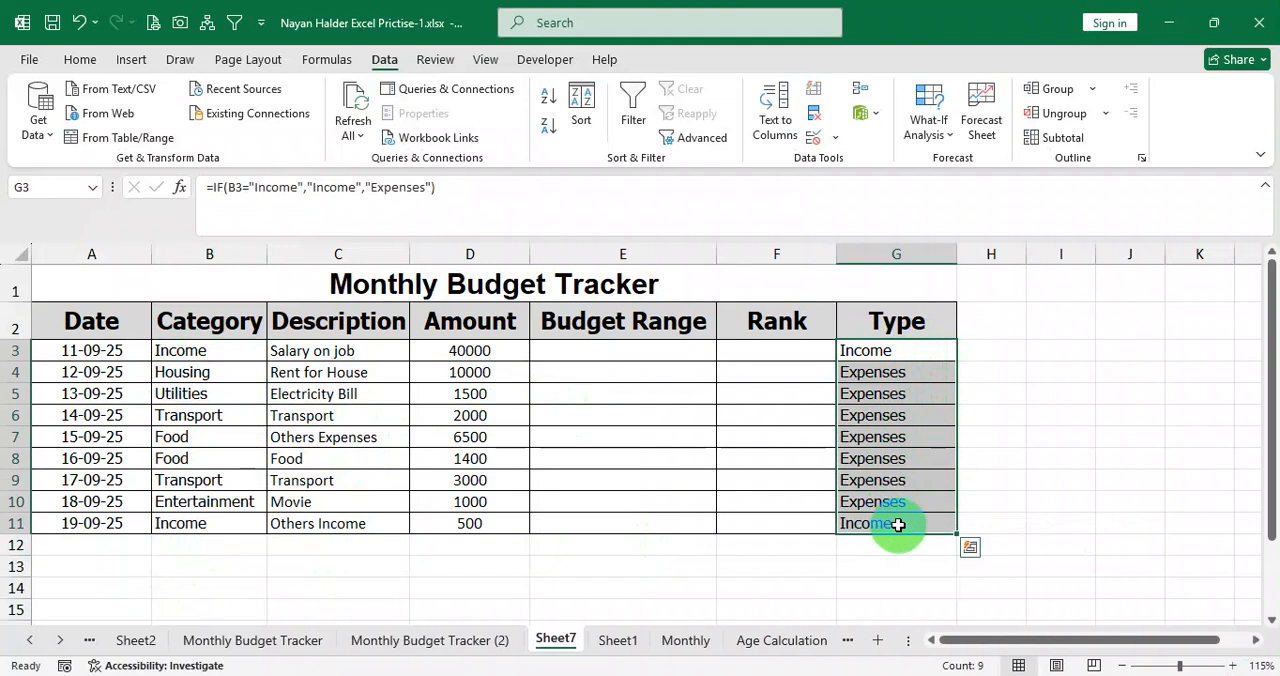
Set the font colour of the Type value in G3 to standard green.
left_click(907, 355)
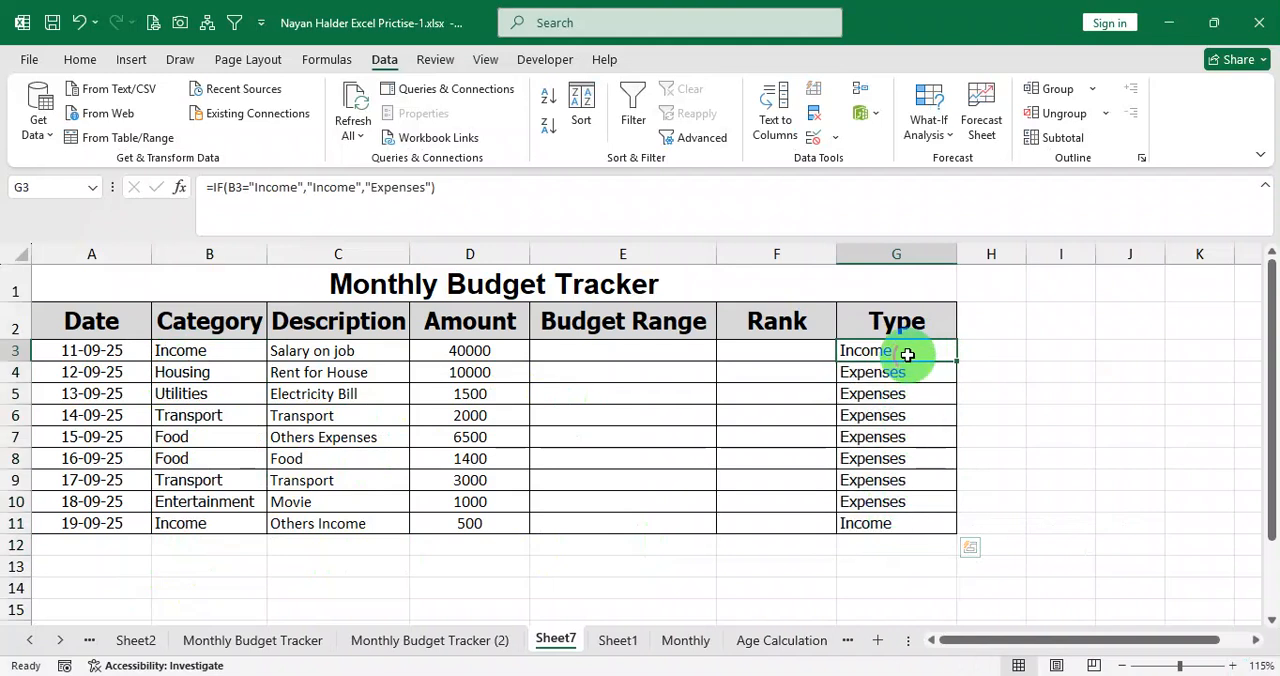
left_click(80, 60)
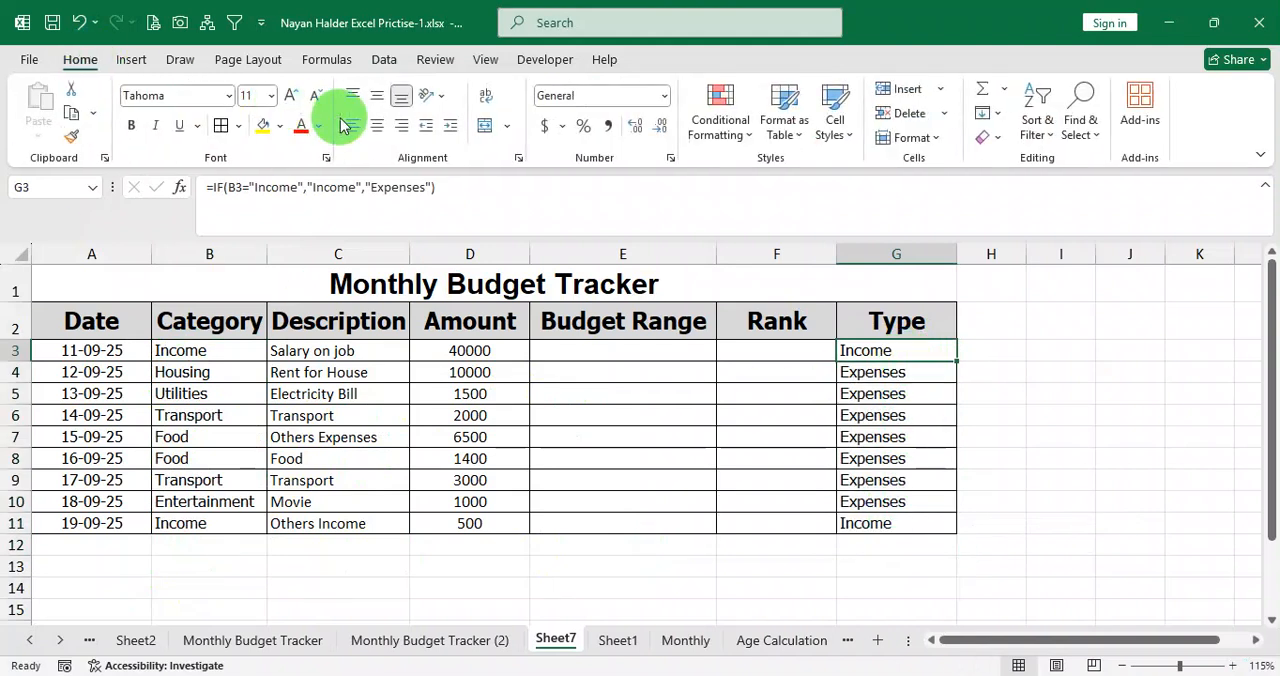
left_click(317, 126)
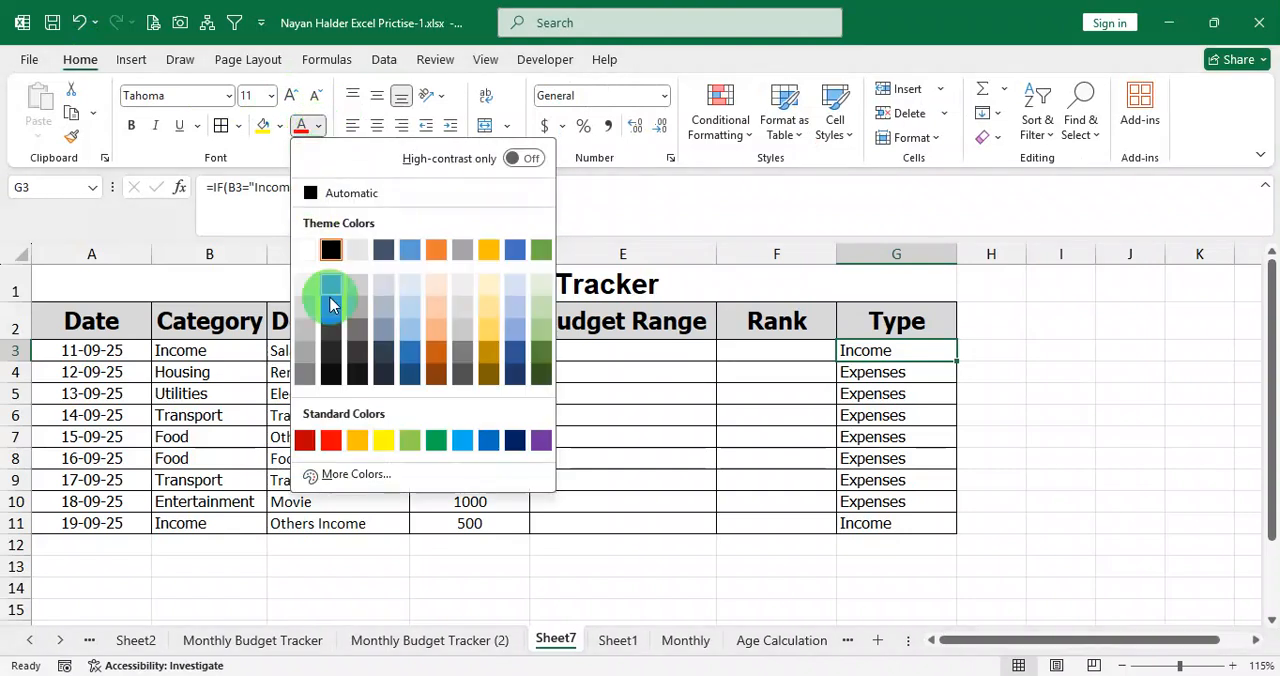
left_click(436, 440)
Set the font colour of the Expenses entries in G4:G10 to standard red.
left_click(881, 378)
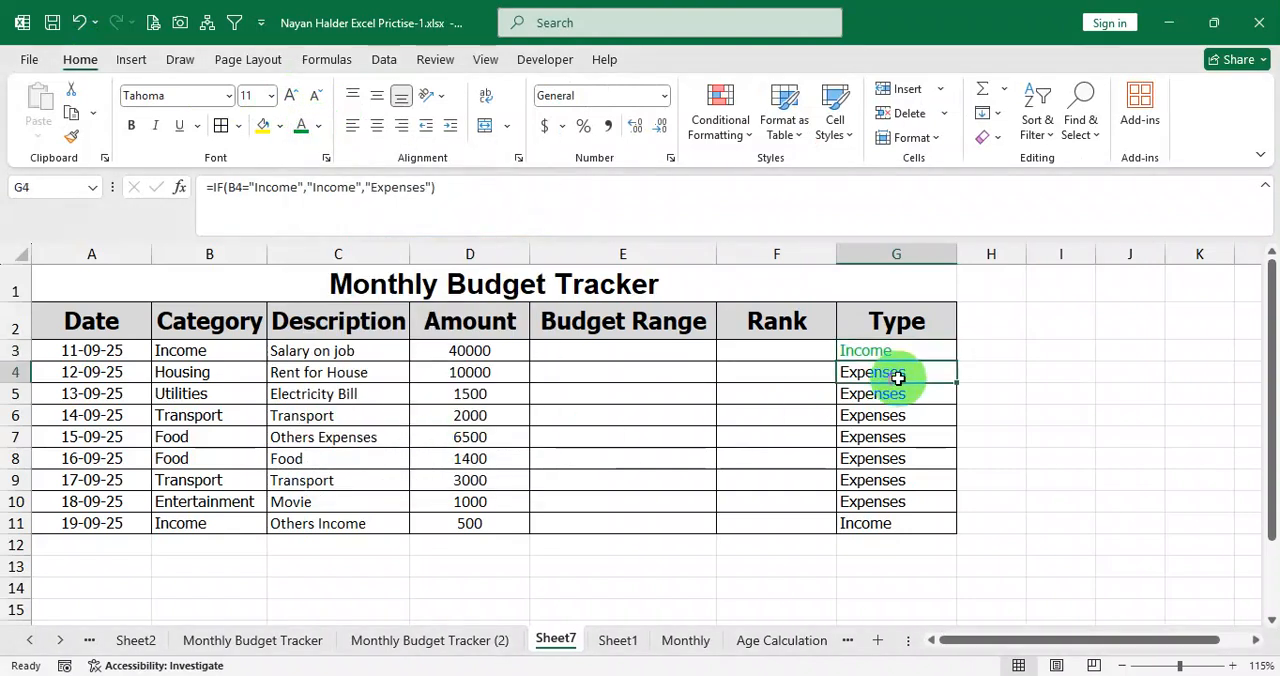
left_click_drag(889, 383, 873, 497)
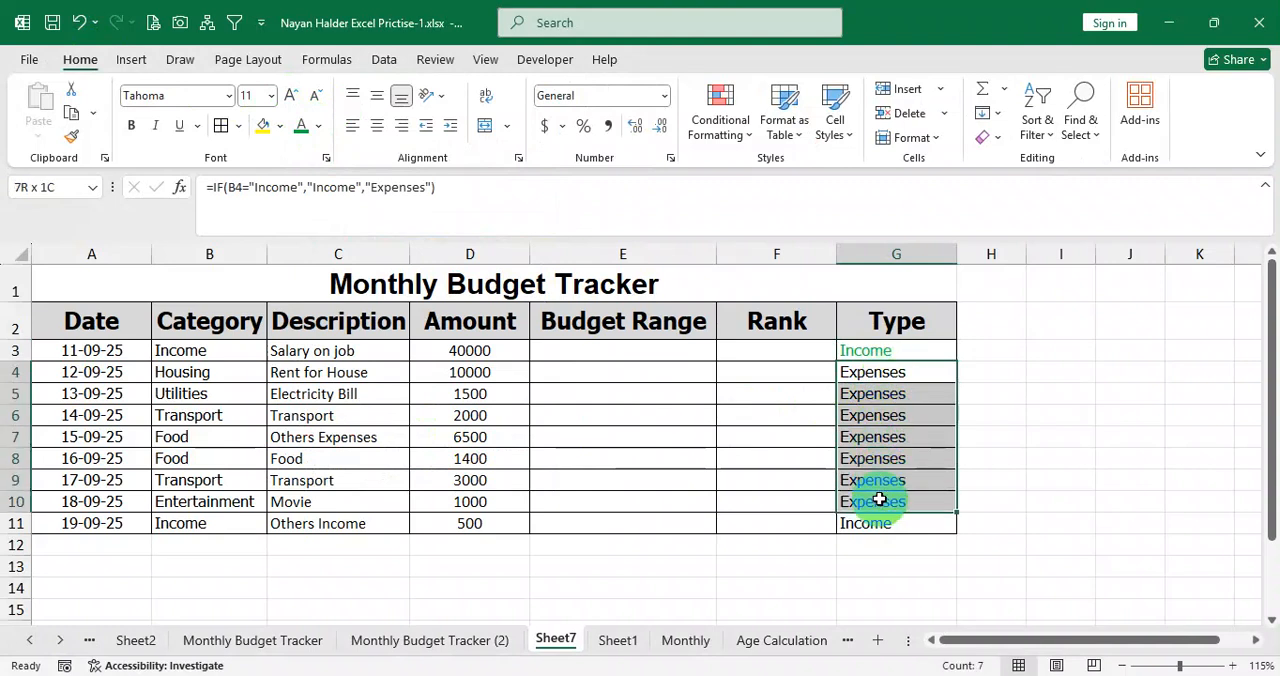
left_click(318, 125)
left_click(333, 449)
left_click(890, 434)
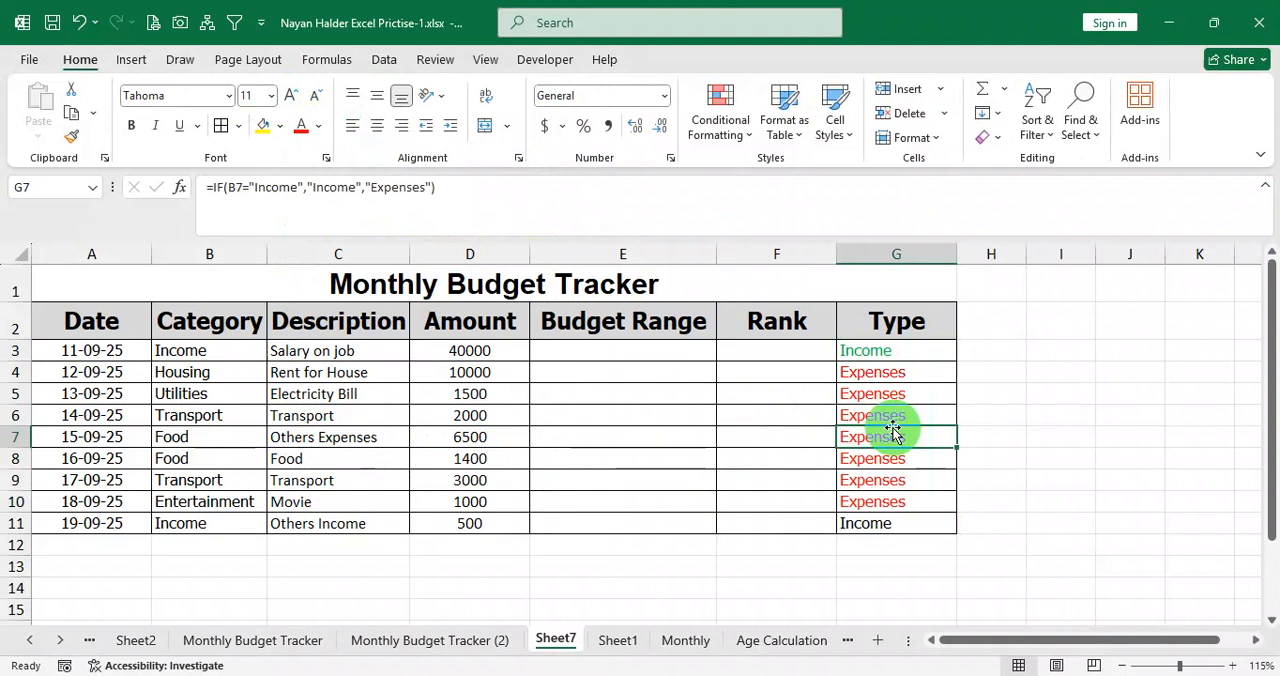
Change both the category in B8 and the description in C8 to Income, and check the Type colour in G8.
left_click_drag(209, 456, 435, 458)
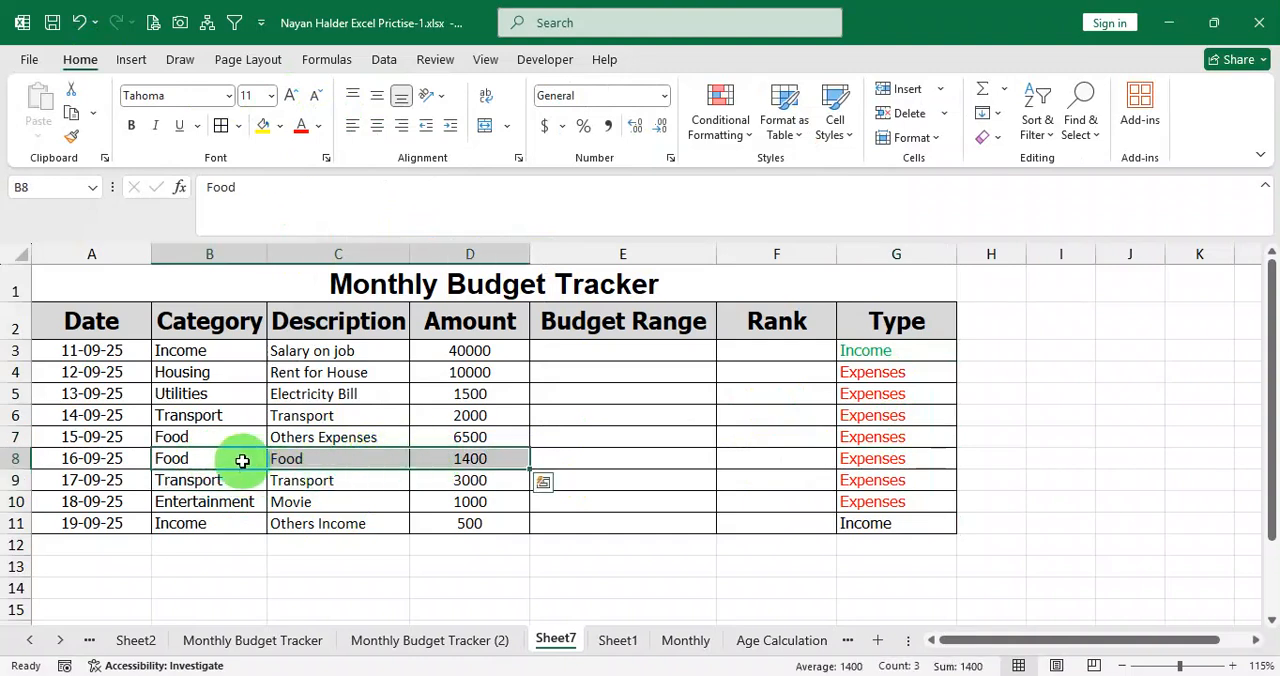
left_click(239, 461)
type("Inco")
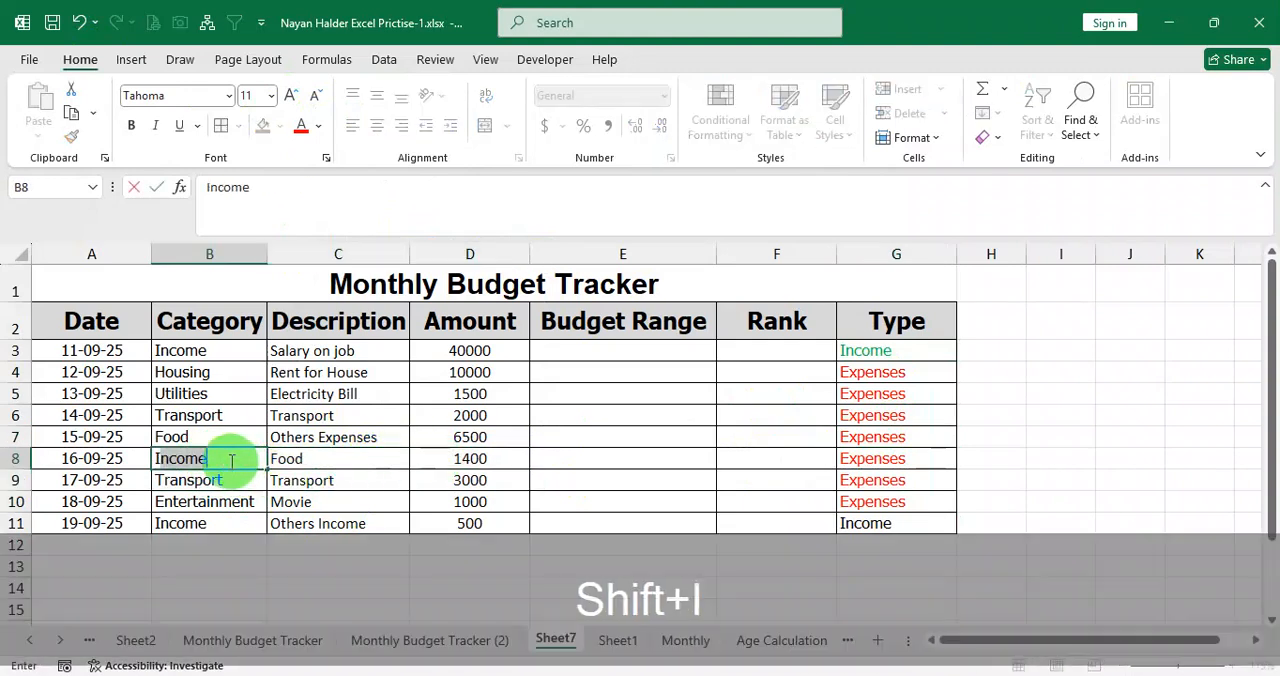
type("me")
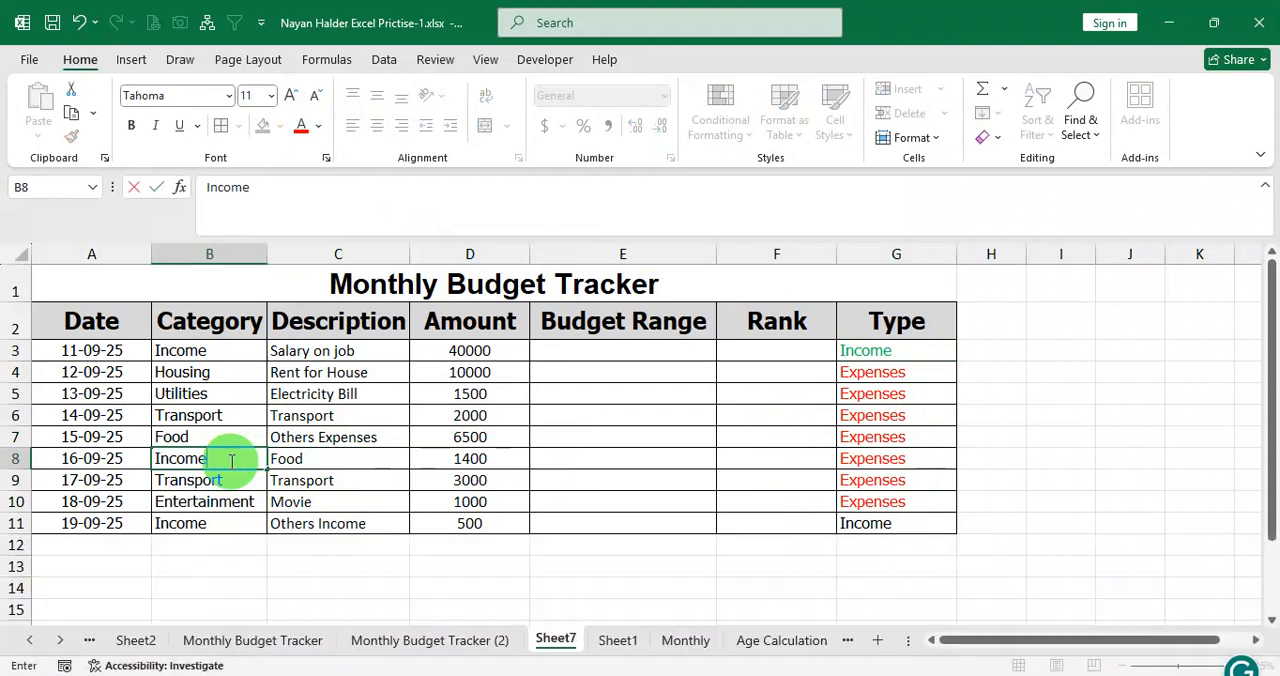
key("Tab")
type("Income")
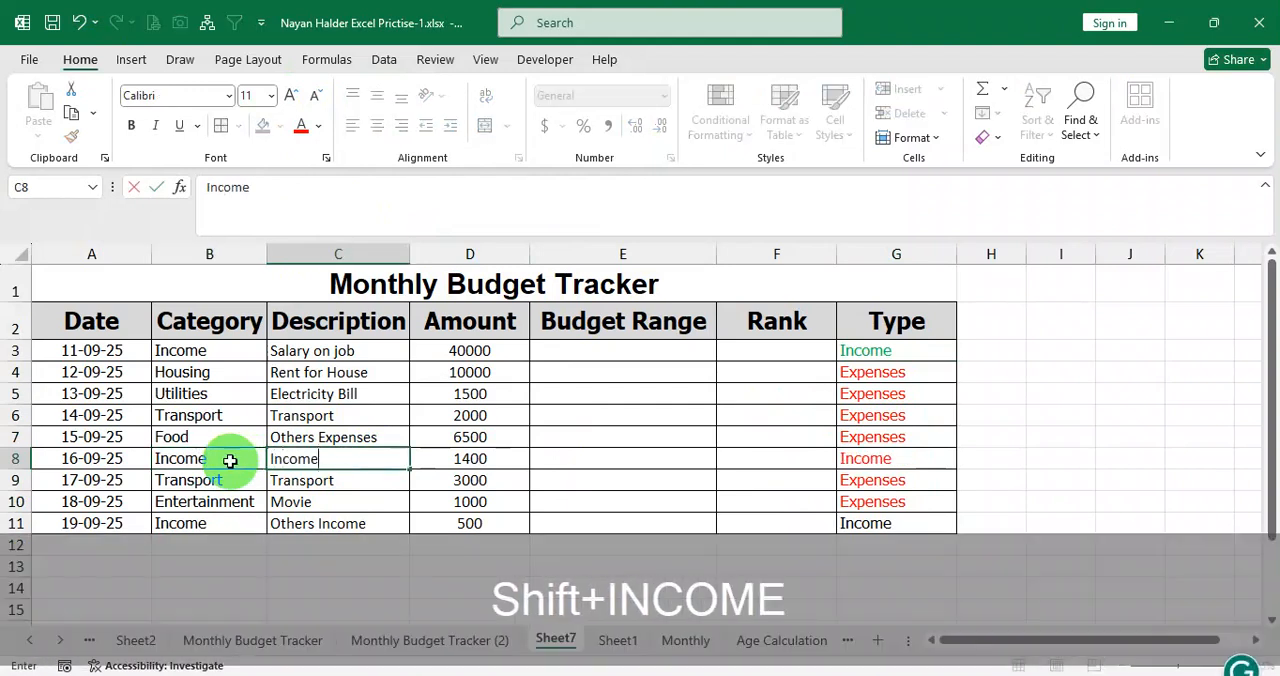
key("Return")
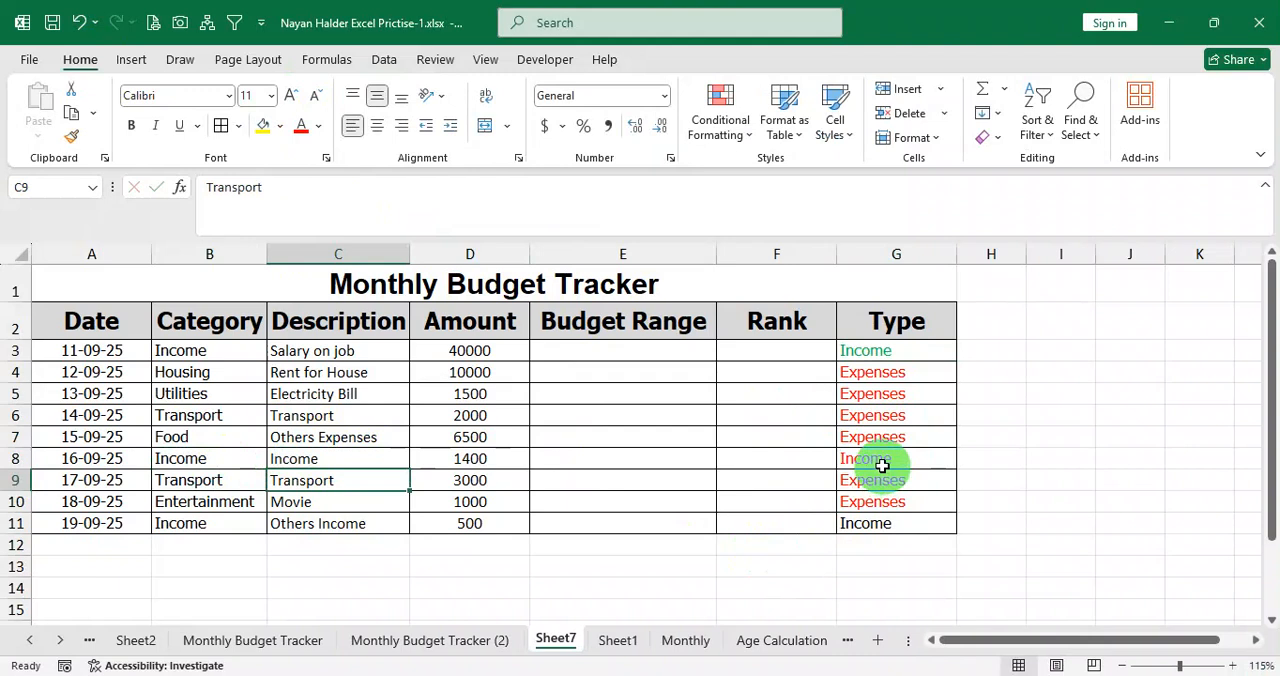
left_click(879, 464)
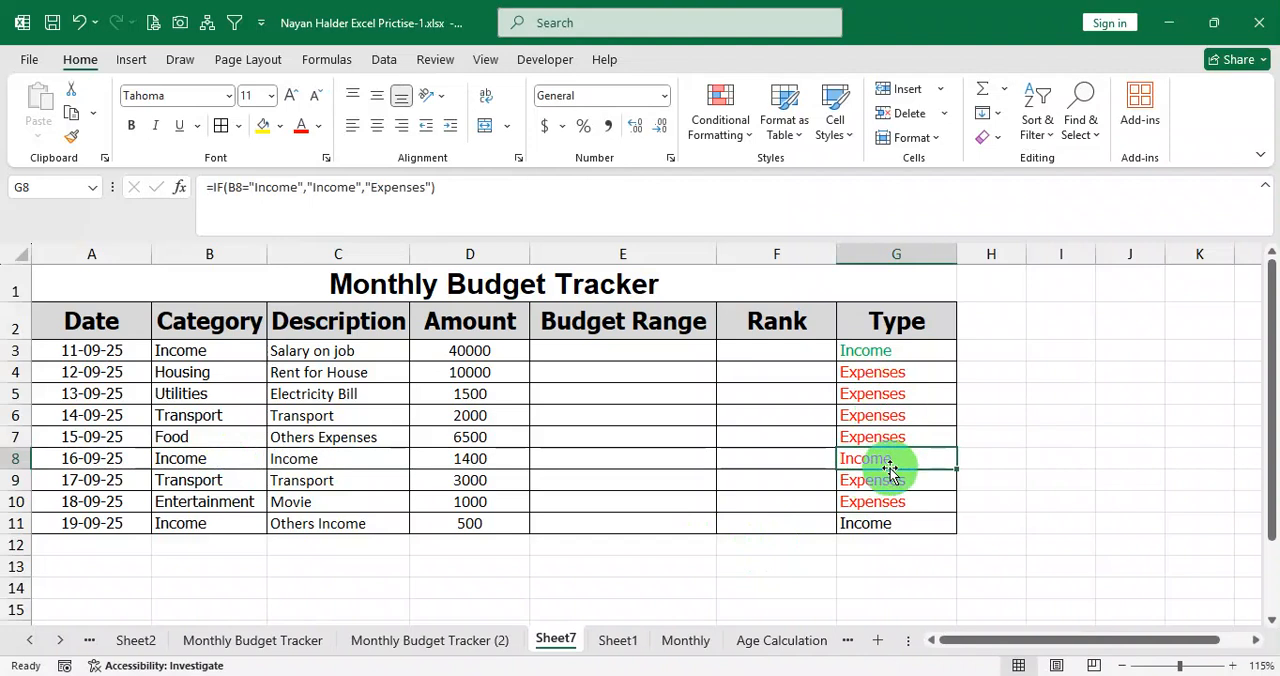
Reset the font colour of the Type values in G3:G11 to Automatic.
left_click_drag(884, 349, 871, 523)
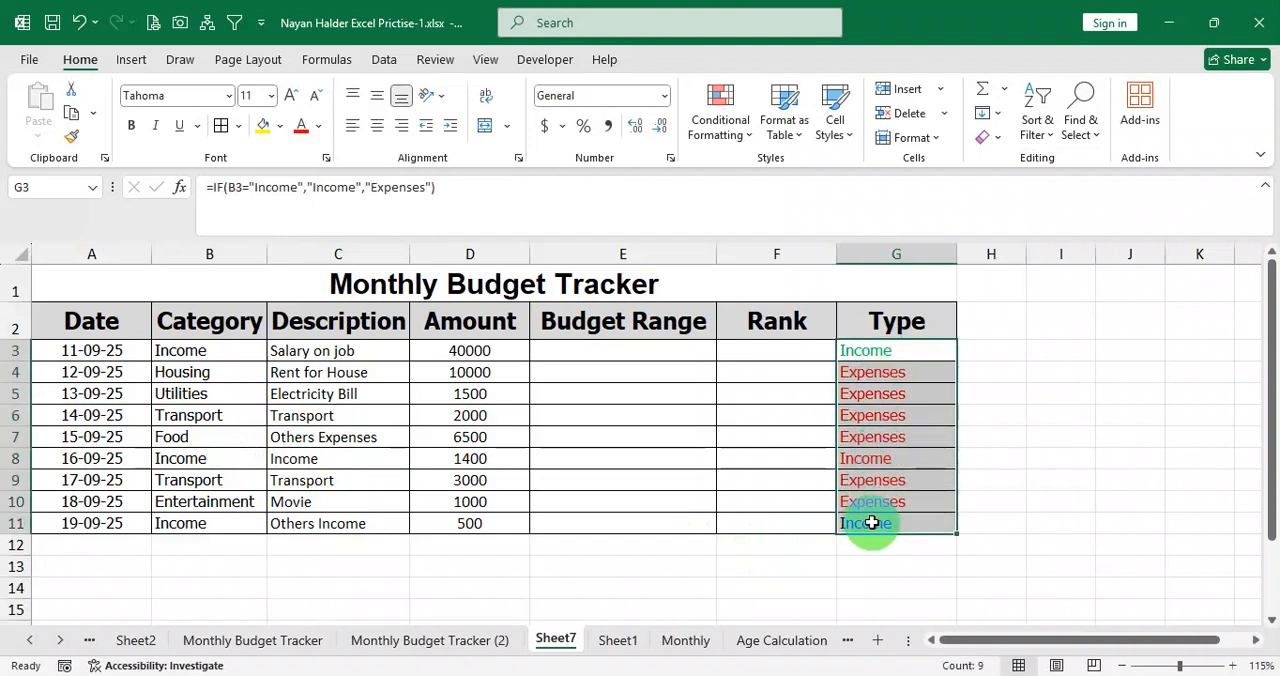
left_click(318, 126)
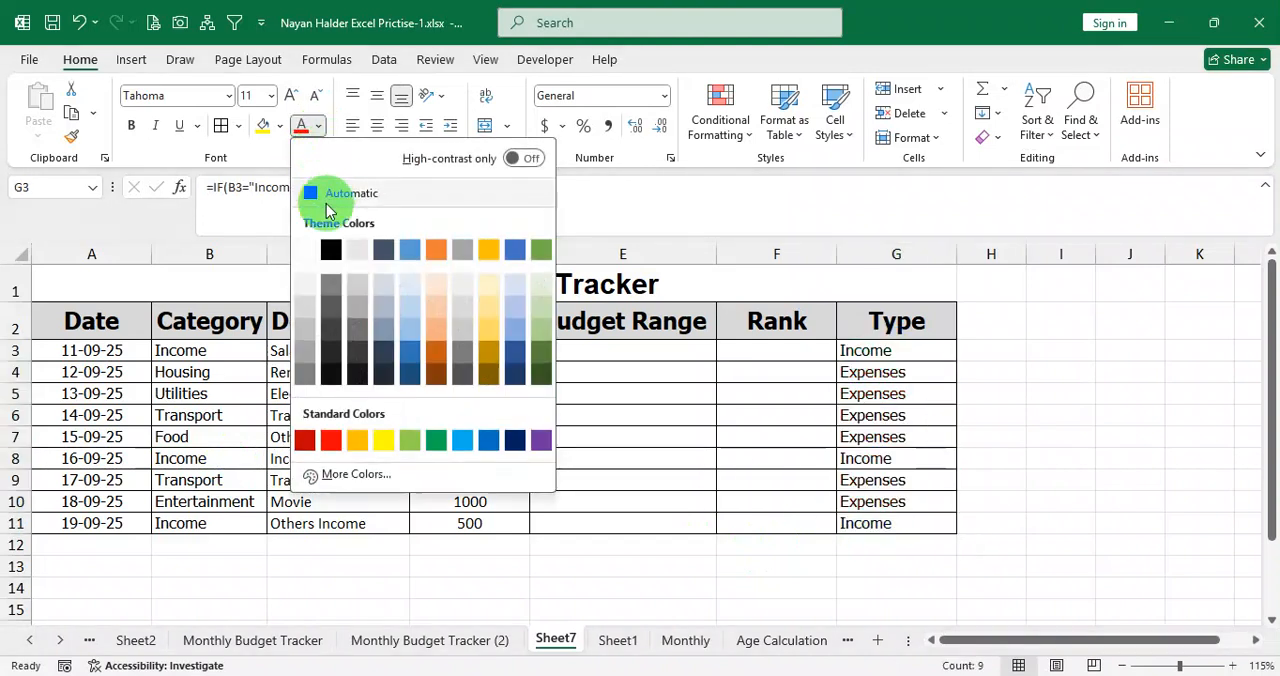
left_click(325, 197)
Look through the Conditional Formatting options for the Type values in G3:G11, including the Highlight Cells Rules.
left_click_drag(914, 355, 894, 513)
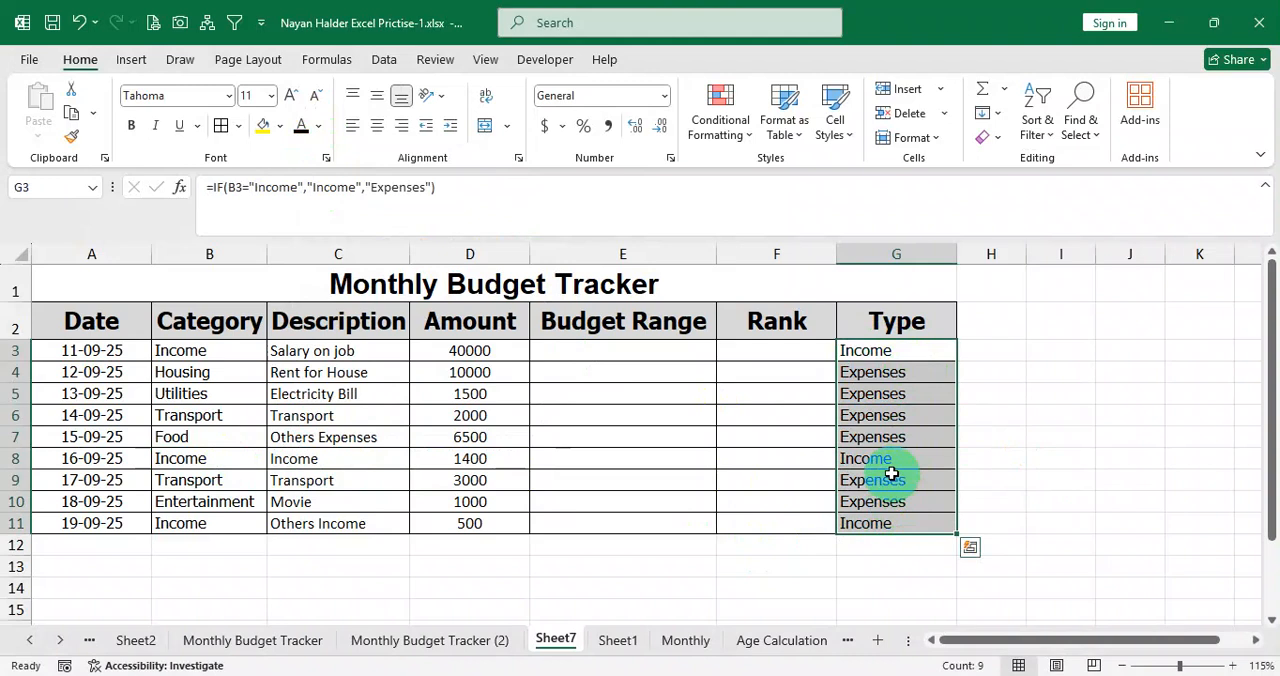
left_click_drag(900, 354, 891, 520)
left_click_drag(891, 358, 885, 523)
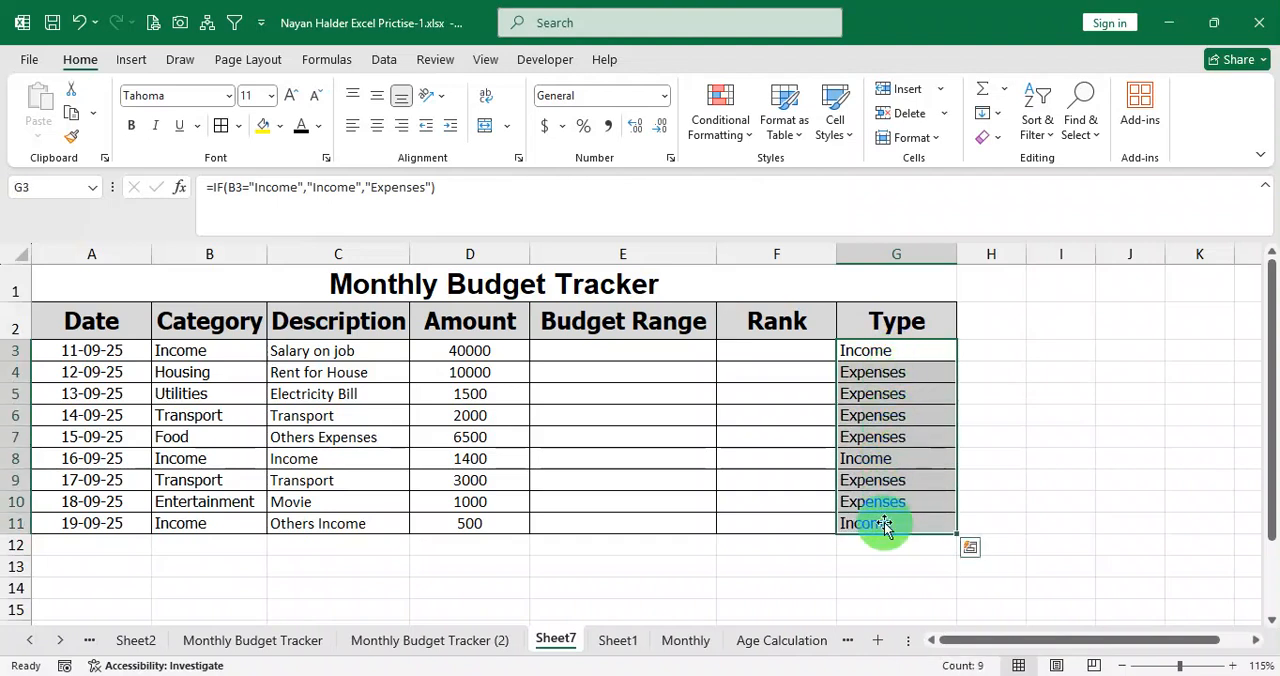
left_click(740, 130)
left_click(741, 134)
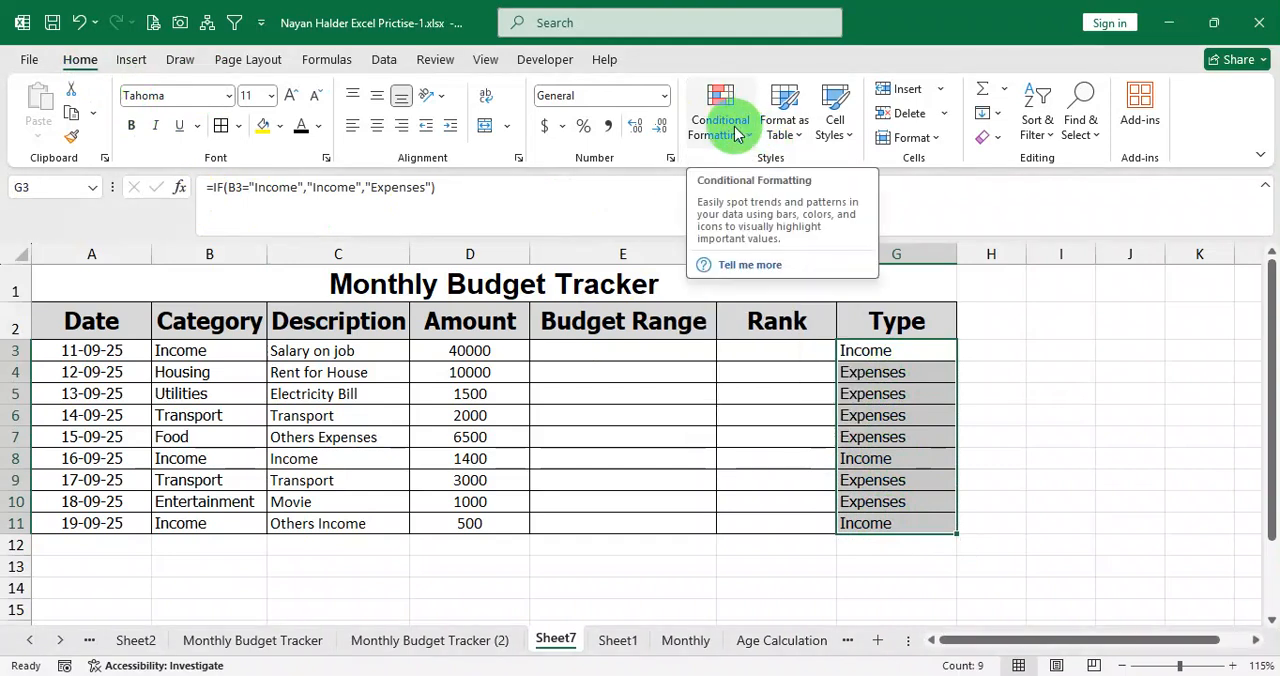
left_click(736, 138)
mouse_move(790, 172)
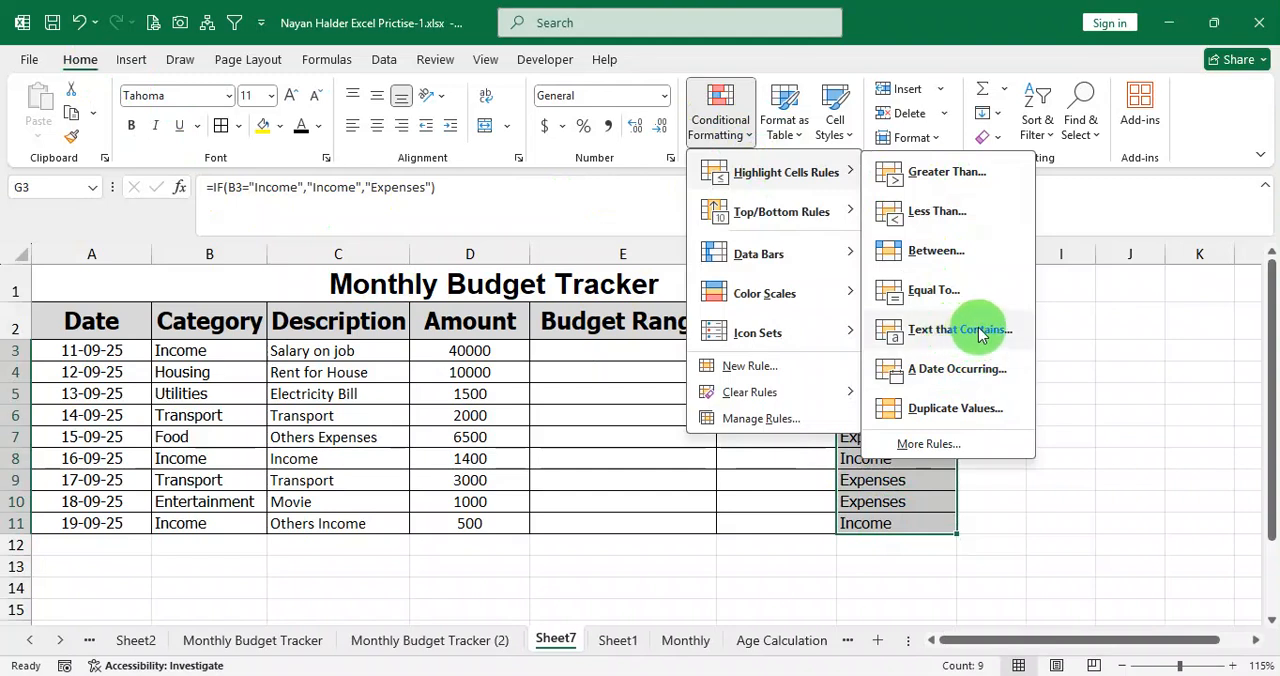
left_click(1107, 317)
left_click_drag(906, 348, 897, 517)
left_click(716, 124)
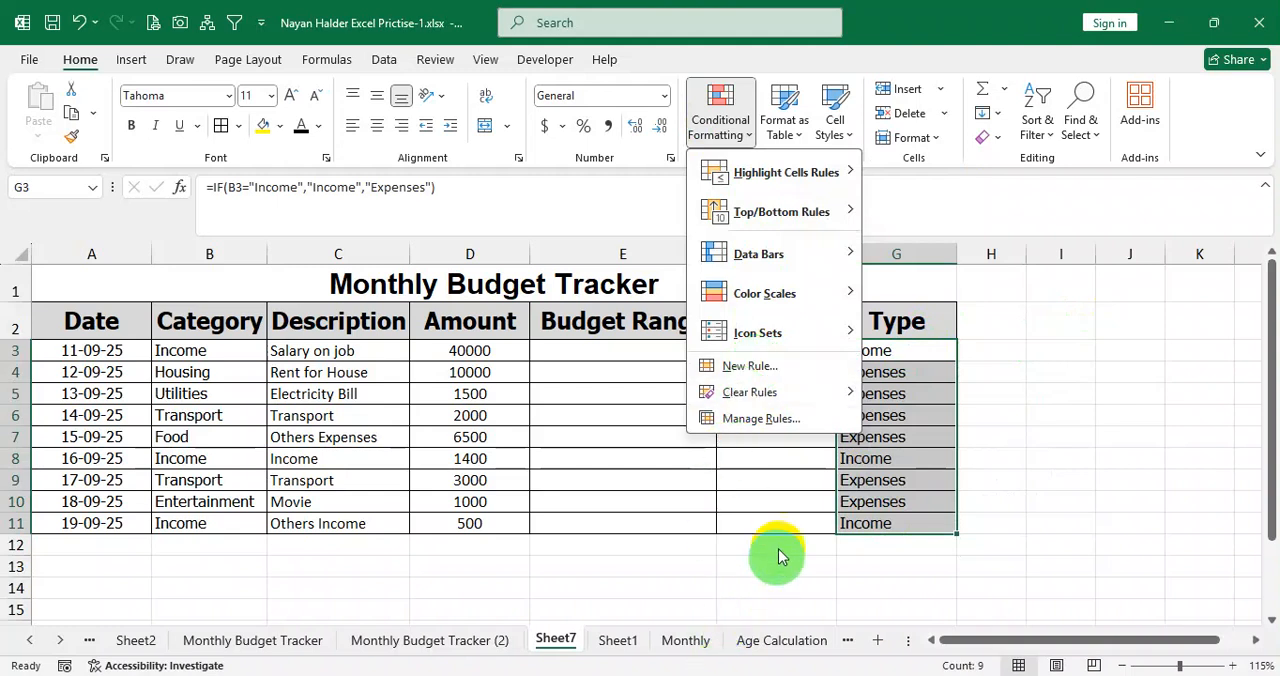
left_click(845, 470)
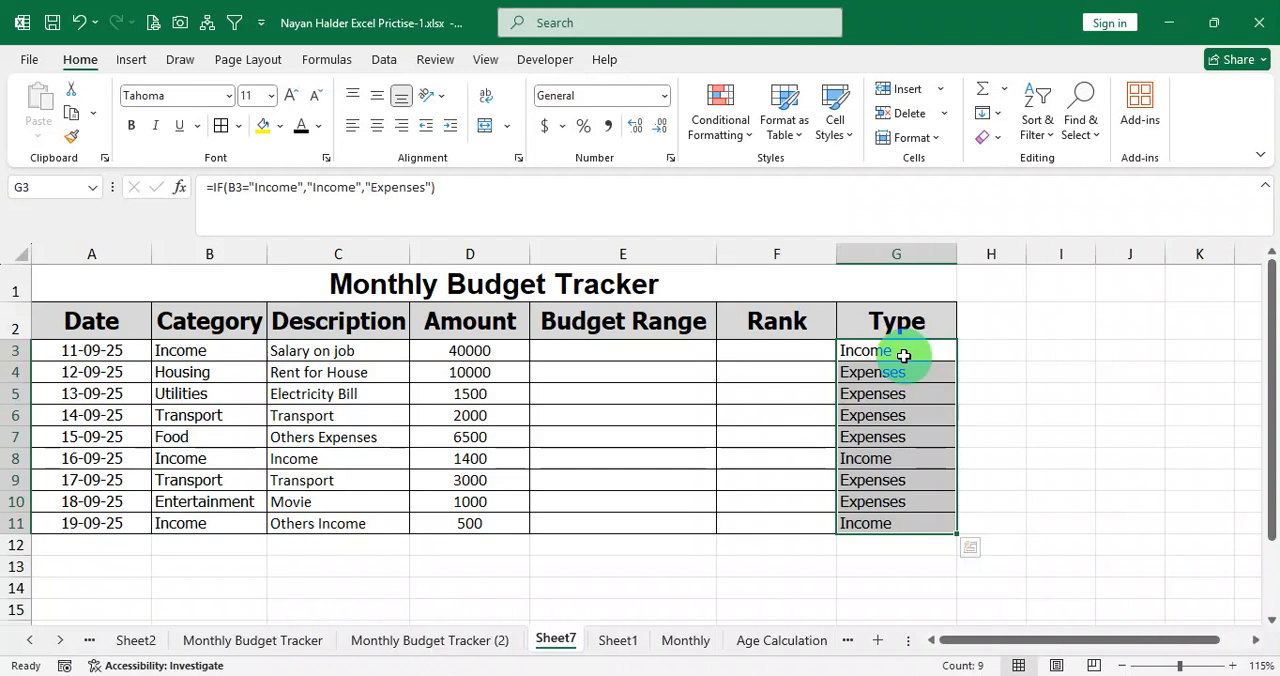
Start a new conditional formatting rule for G3:G11 with the rule type Format only cells that contain.
left_click_drag(903, 355, 880, 521)
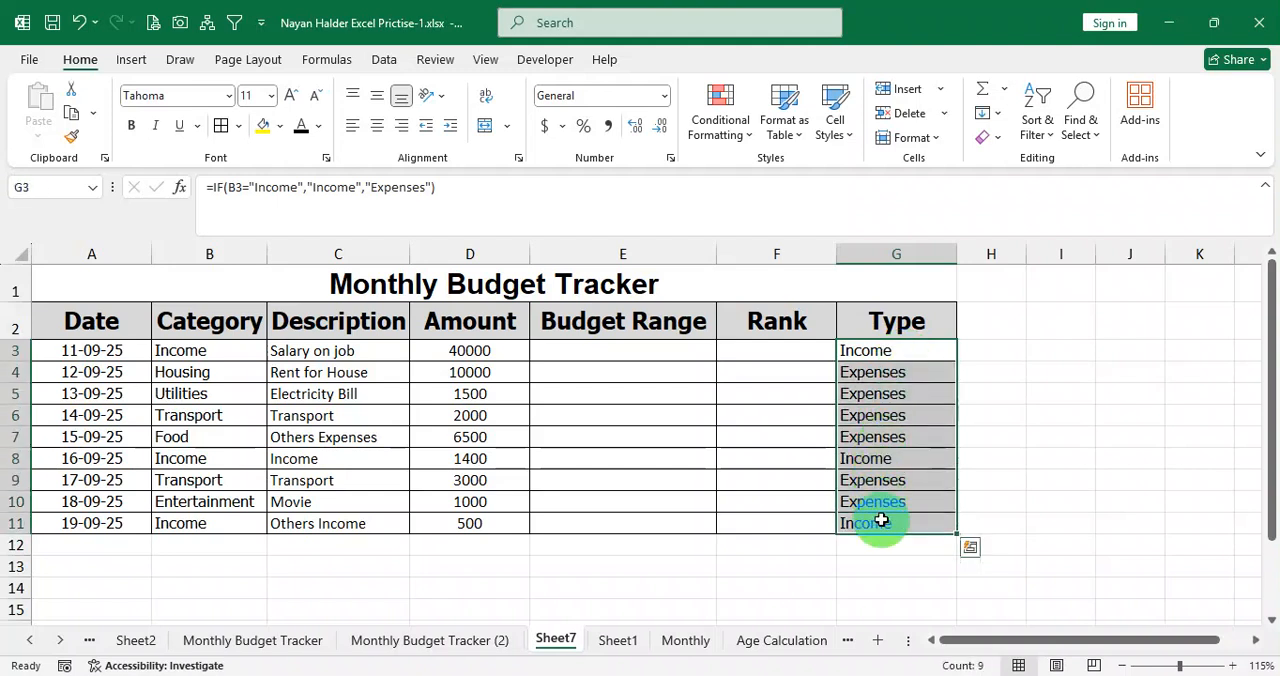
left_click(724, 120)
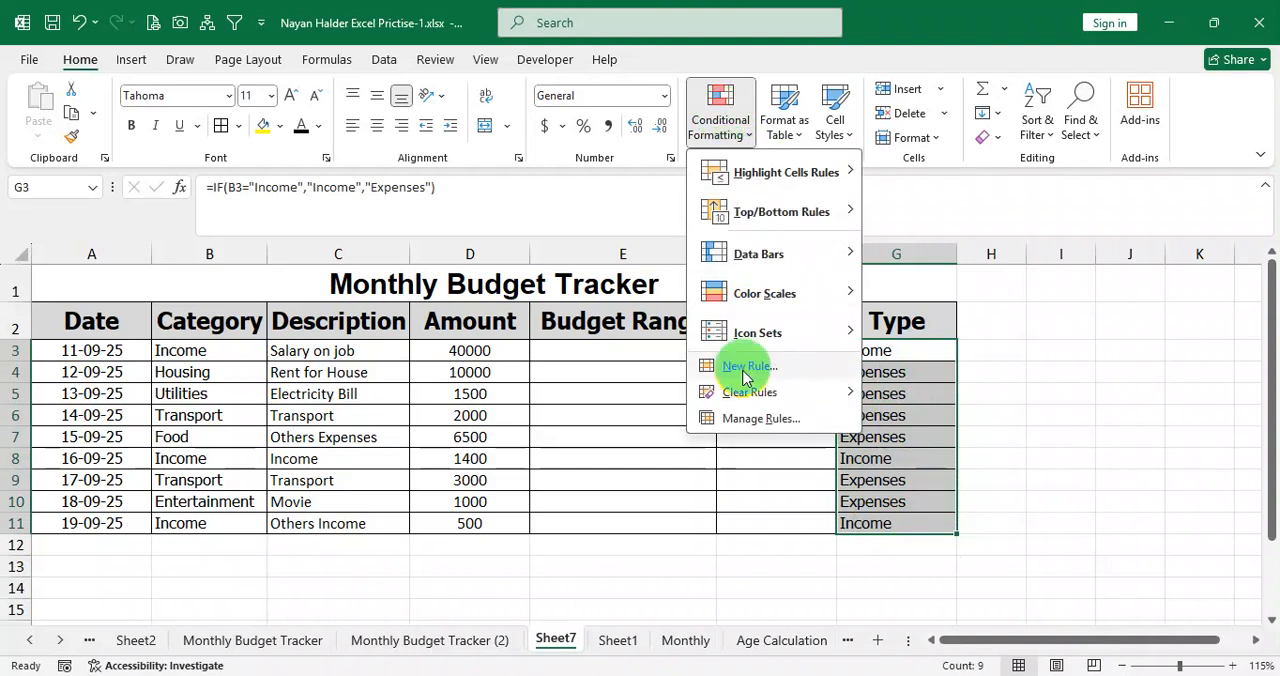
left_click(748, 367)
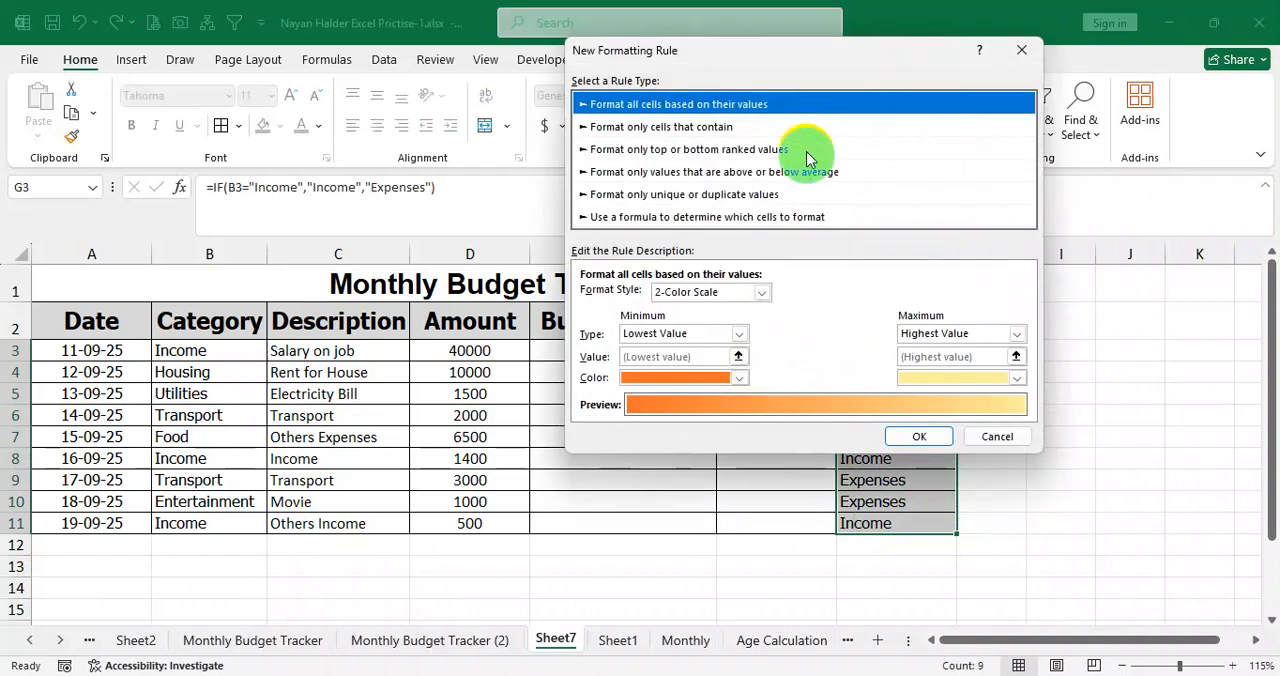
left_click_drag(829, 69, 907, 79)
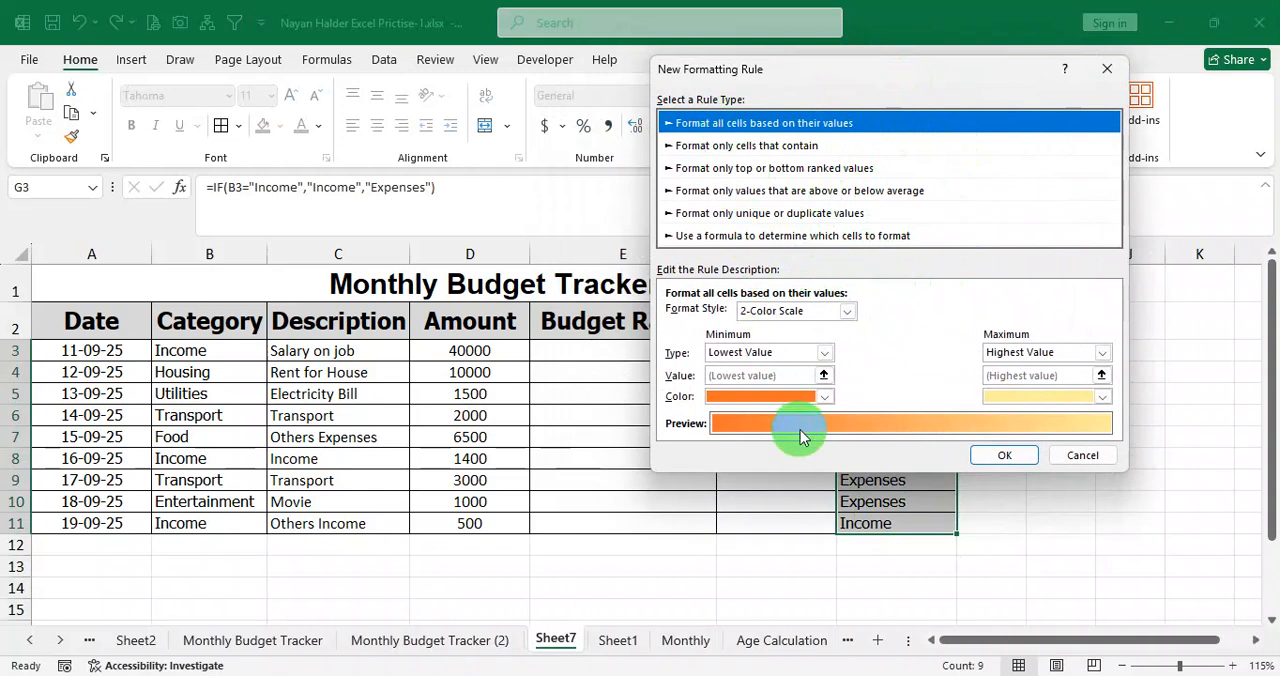
left_click(792, 152)
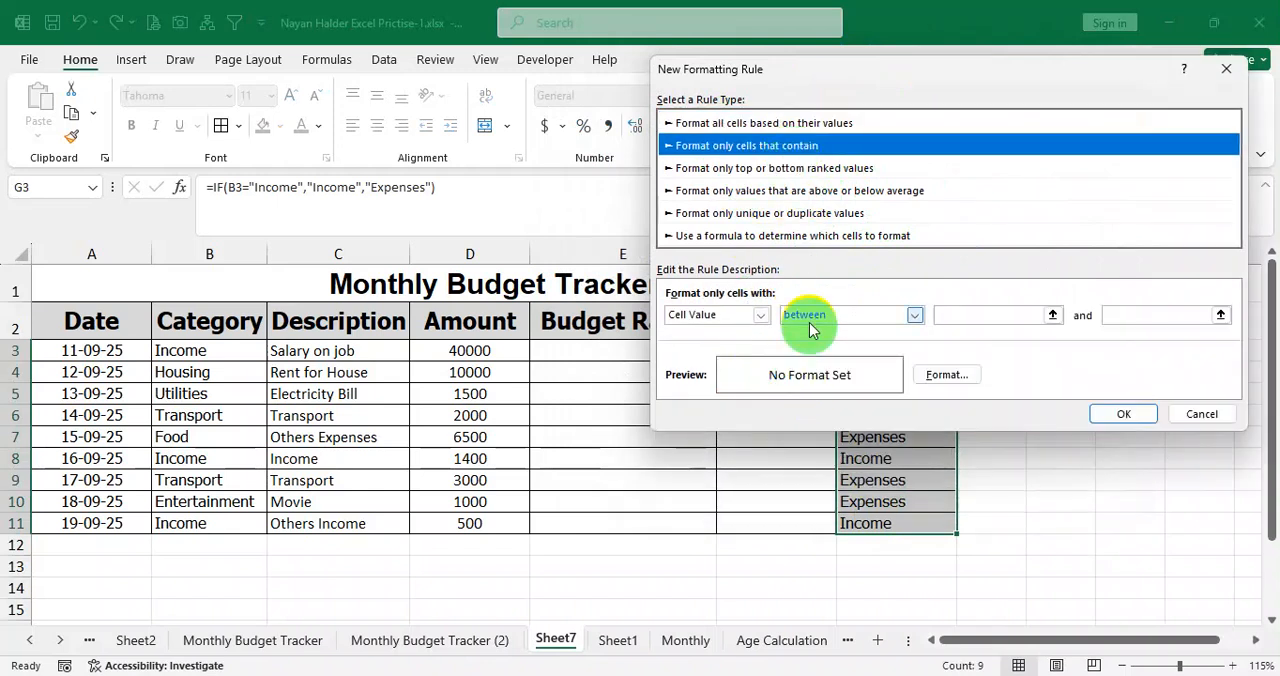
left_click(810, 169)
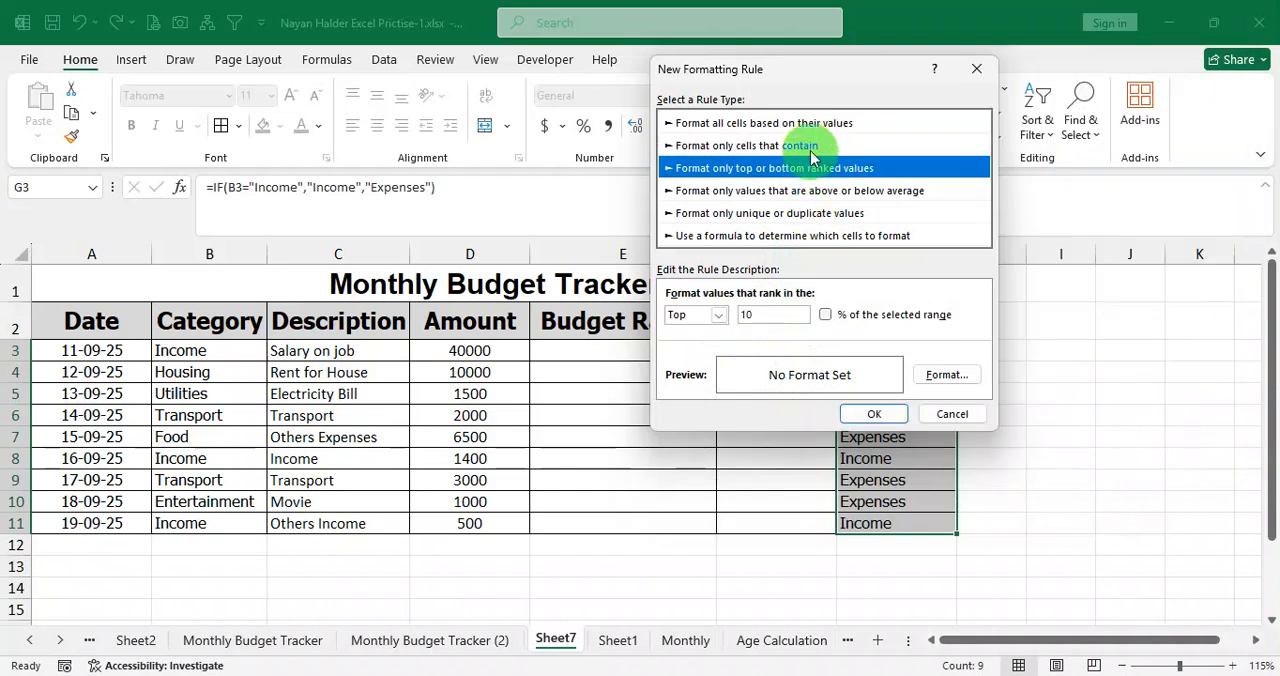
left_click(805, 145)
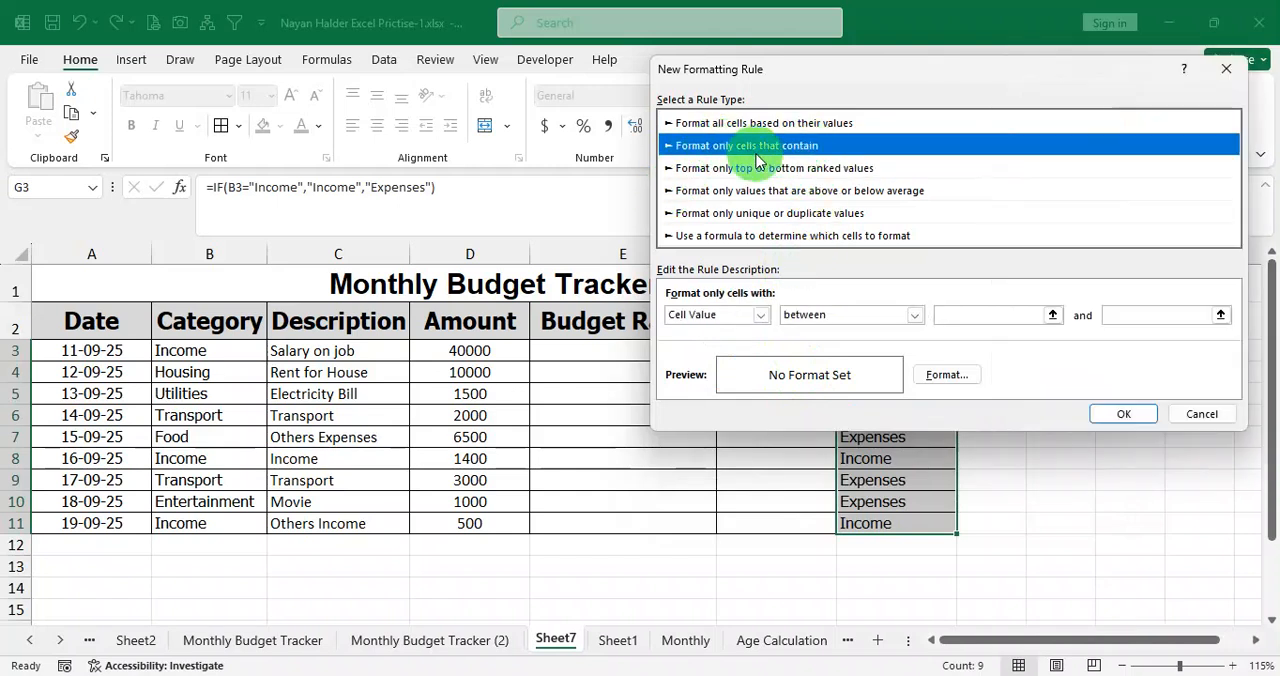
Set the rule's condition to Specific Text containing Income and open its format settings.
left_click(761, 315)
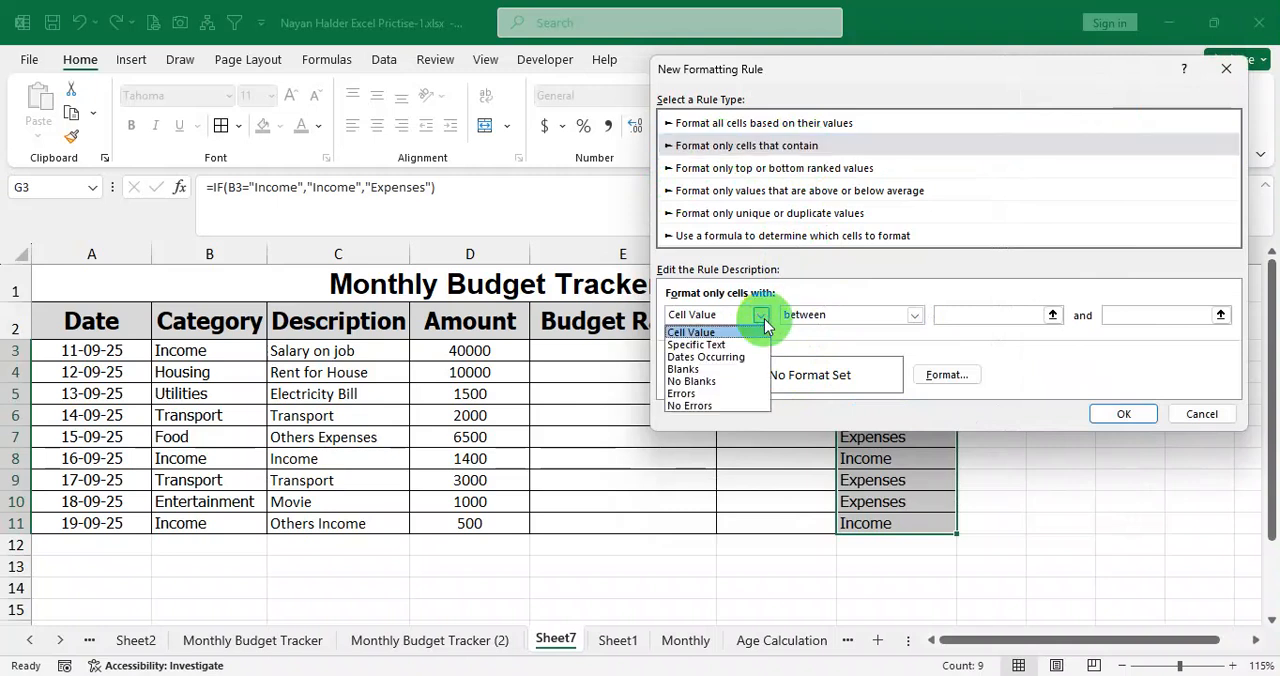
left_click(764, 322)
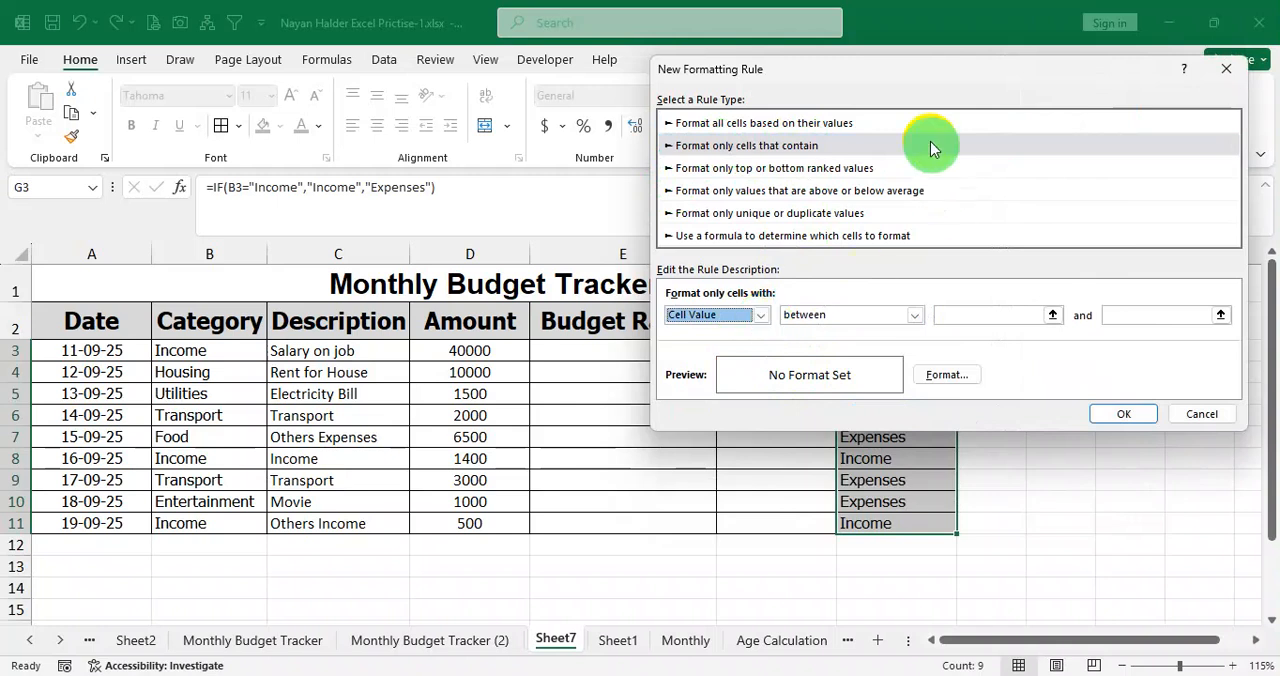
mouse_move(915, 79)
left_mouse_down()
mouse_move(937, 50)
mouse_move(905, 45)
mouse_move(909, 61)
left_mouse_up()
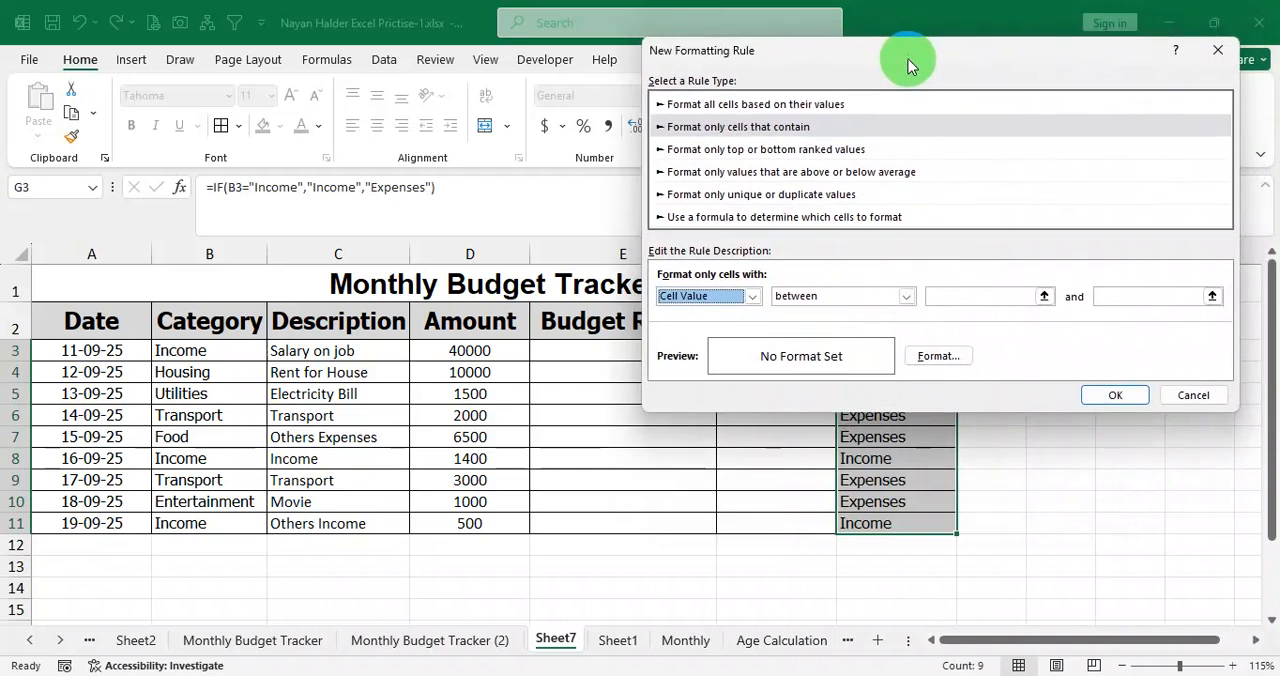
left_click(757, 297)
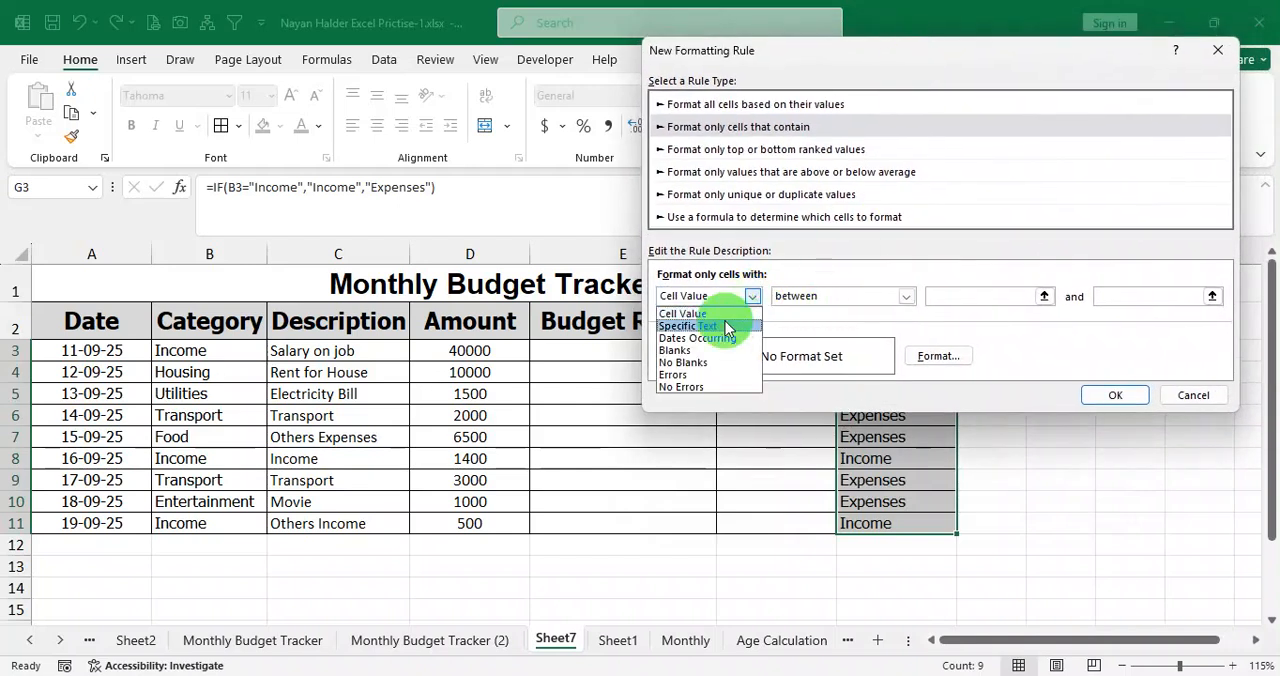
left_click(727, 326)
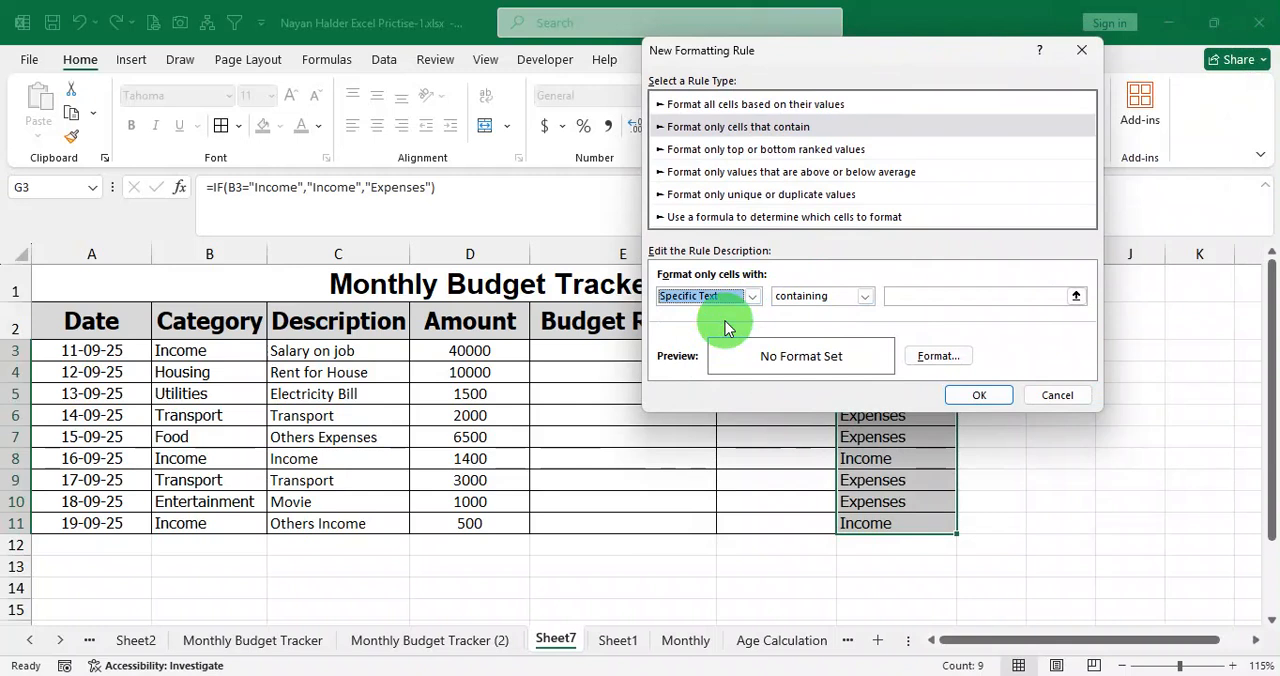
left_click(865, 297)
left_click(866, 300)
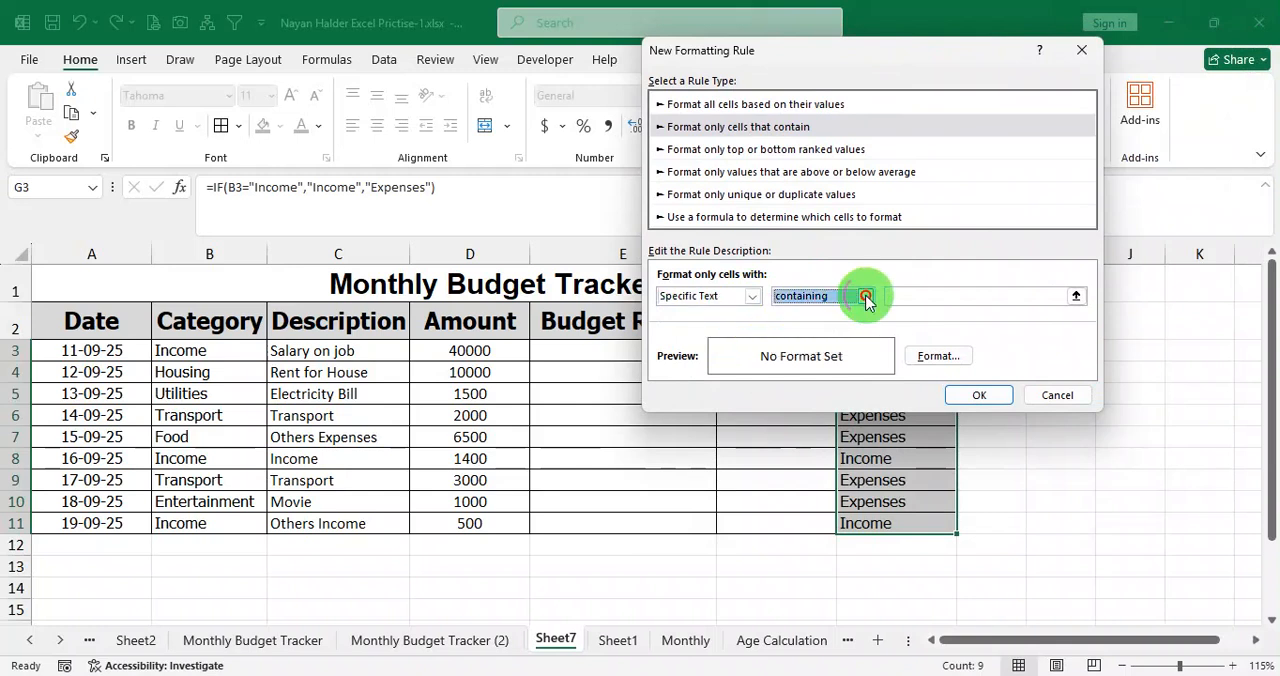
left_click(915, 296)
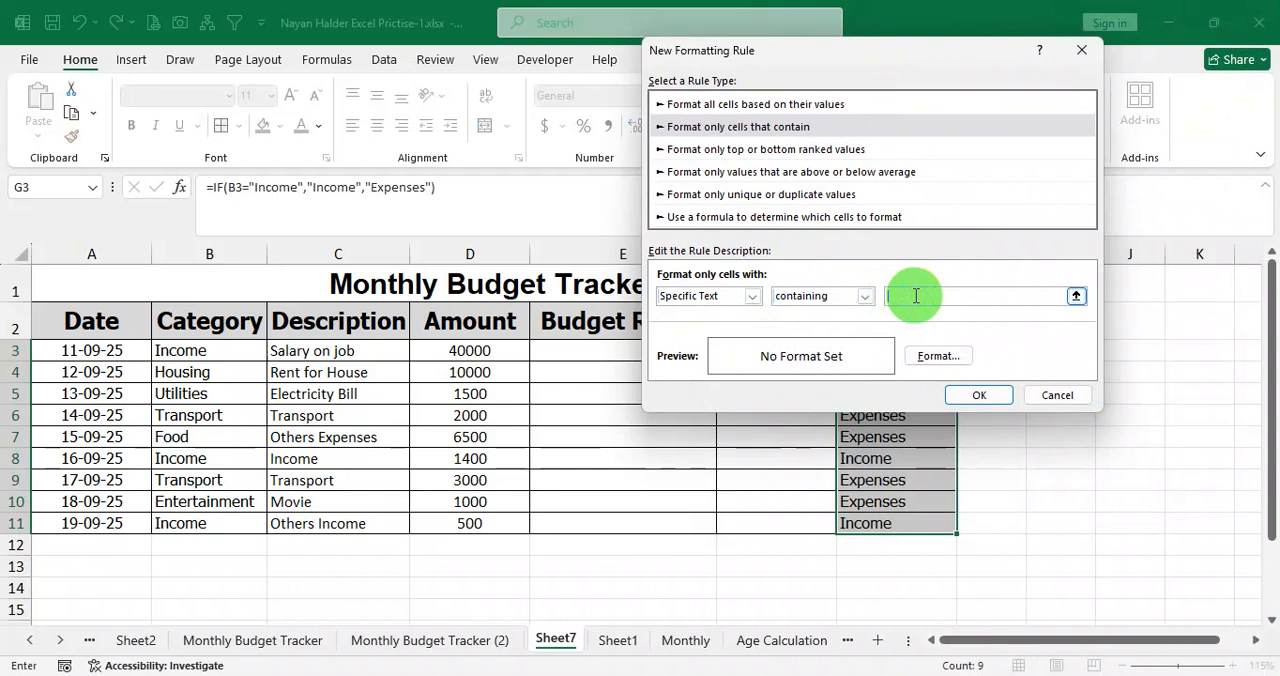
type("Income")
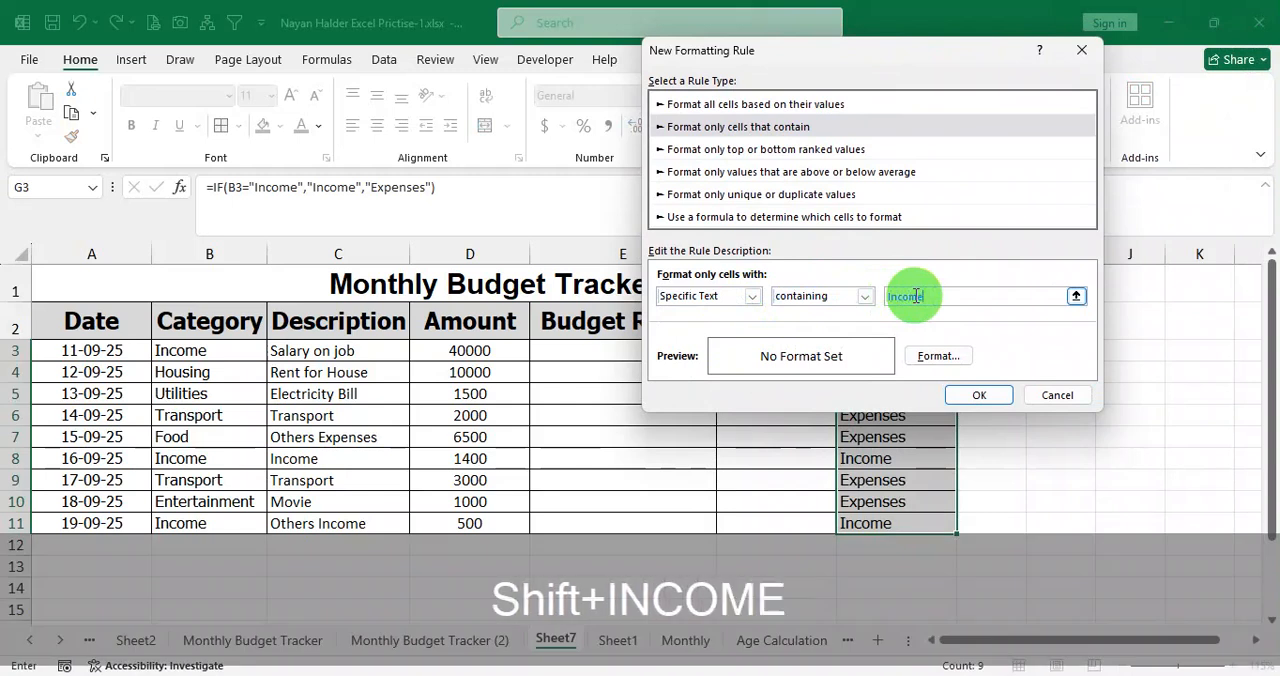
left_click_drag(884, 60, 554, 81)
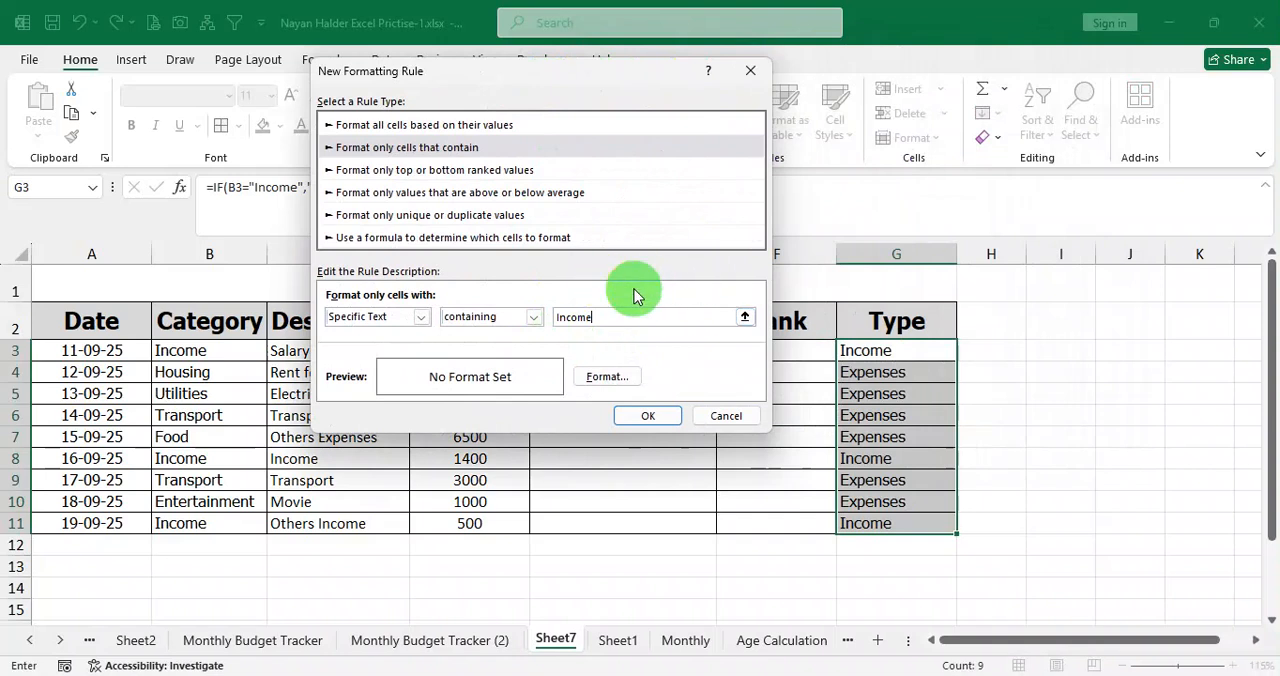
left_click(603, 378)
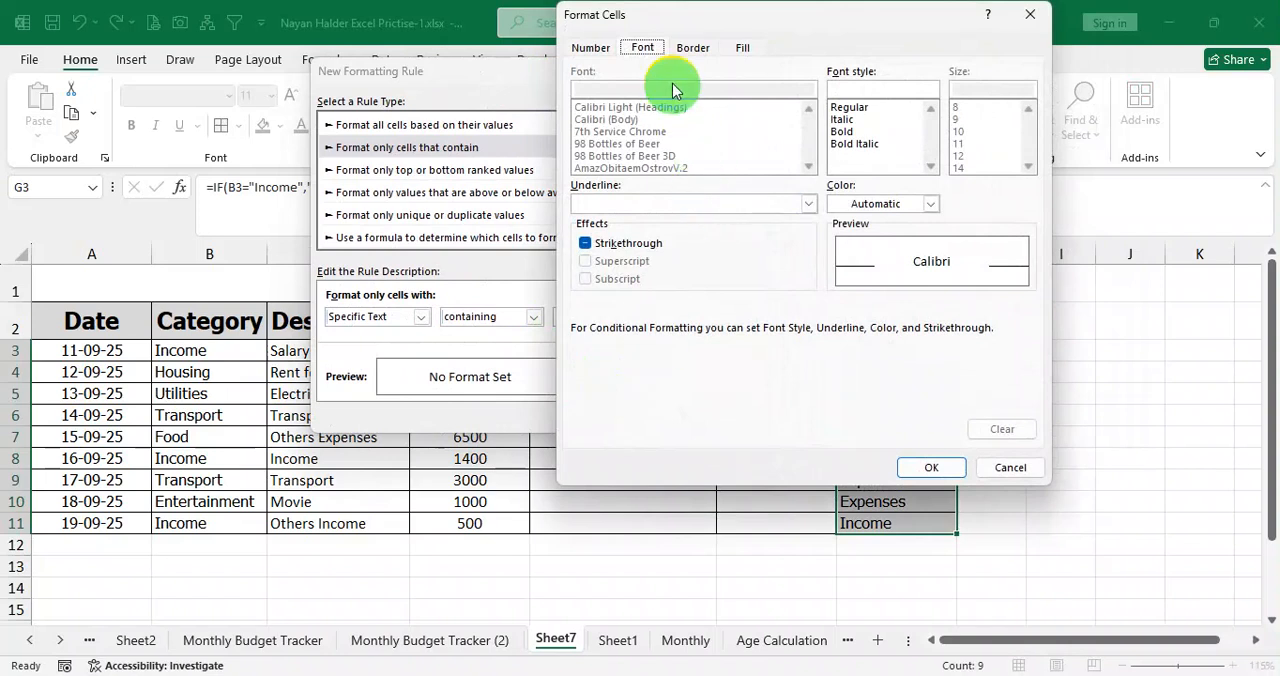
left_click(742, 48)
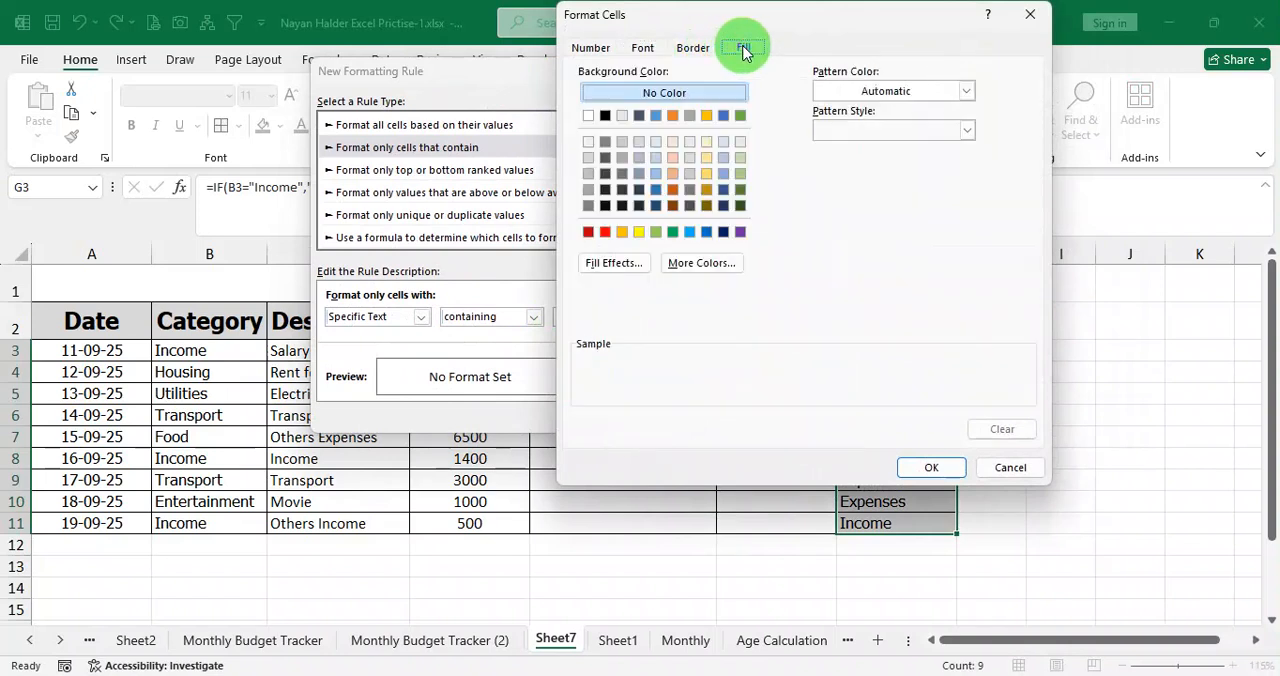
left_click(605, 233)
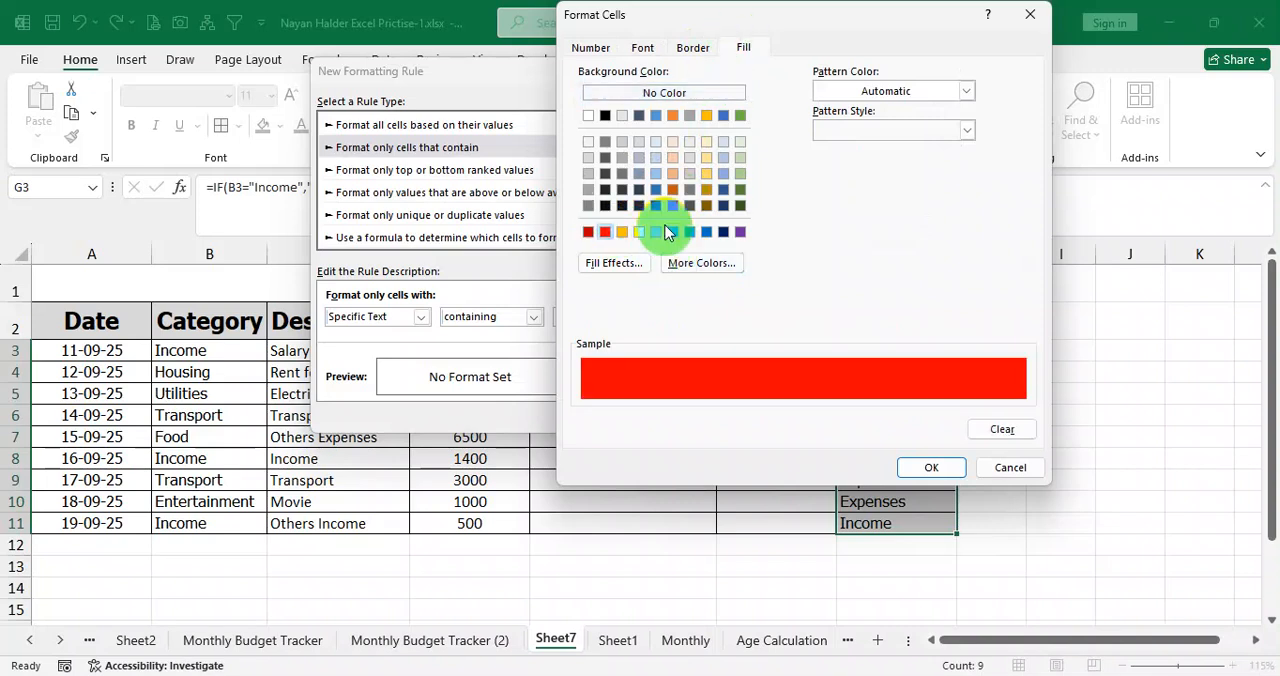
left_click(642, 100)
left_click(694, 48)
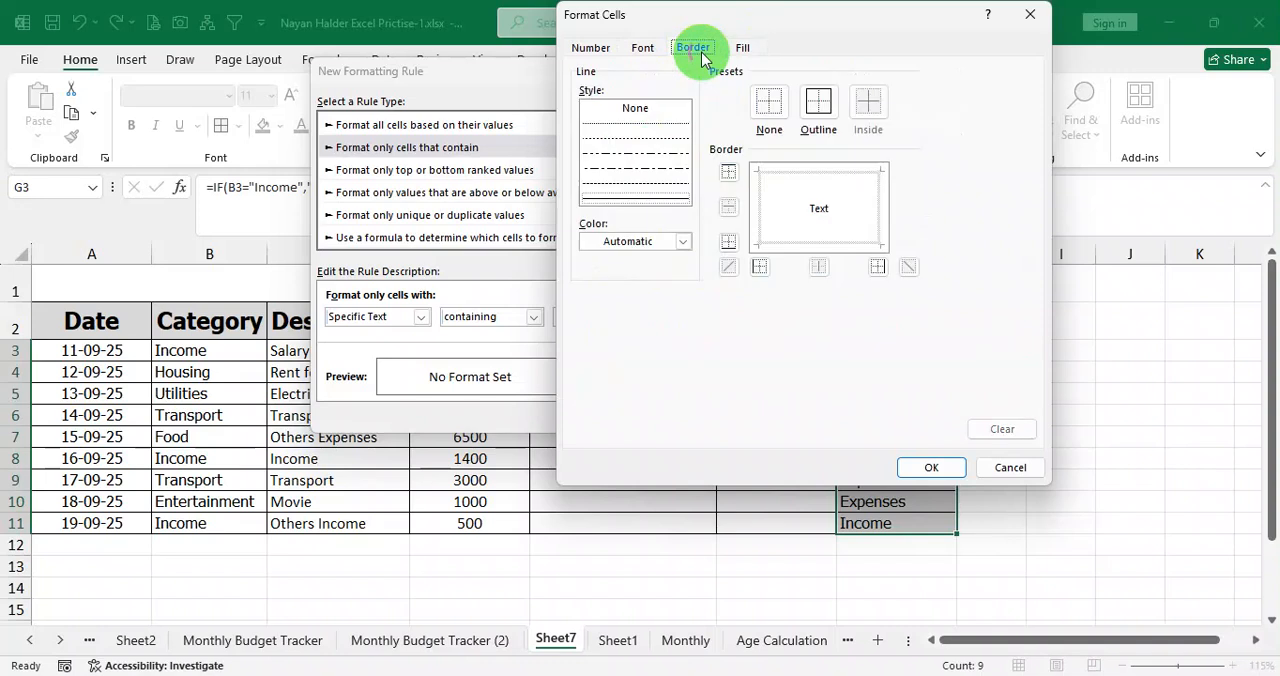
Give the Income rule a standard green font colour, apply it to G3:G11, and check the Type column.
left_click(645, 49)
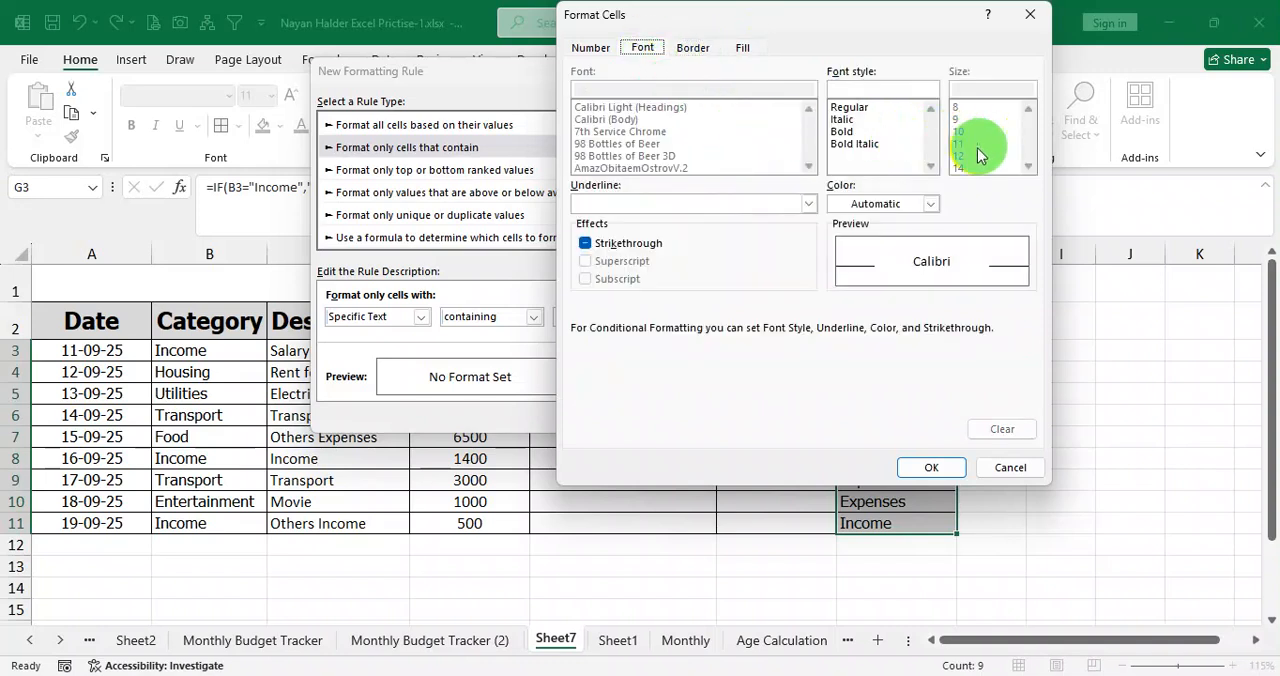
left_click(933, 212)
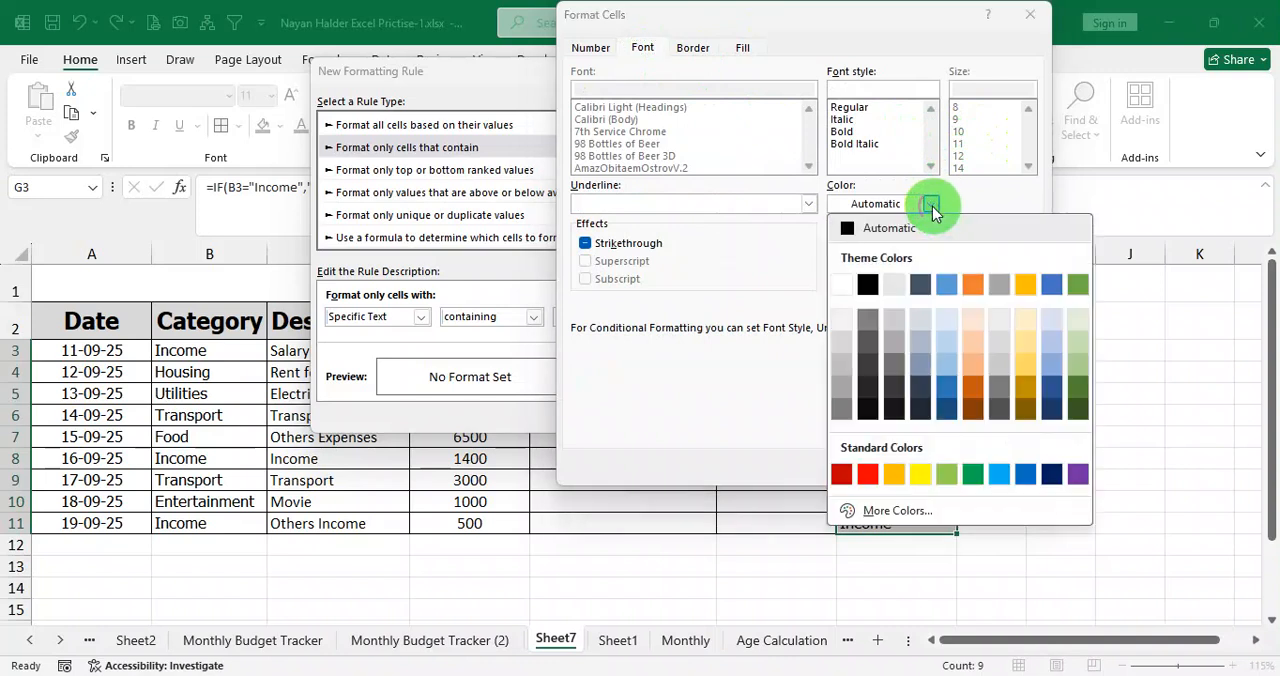
left_click(975, 473)
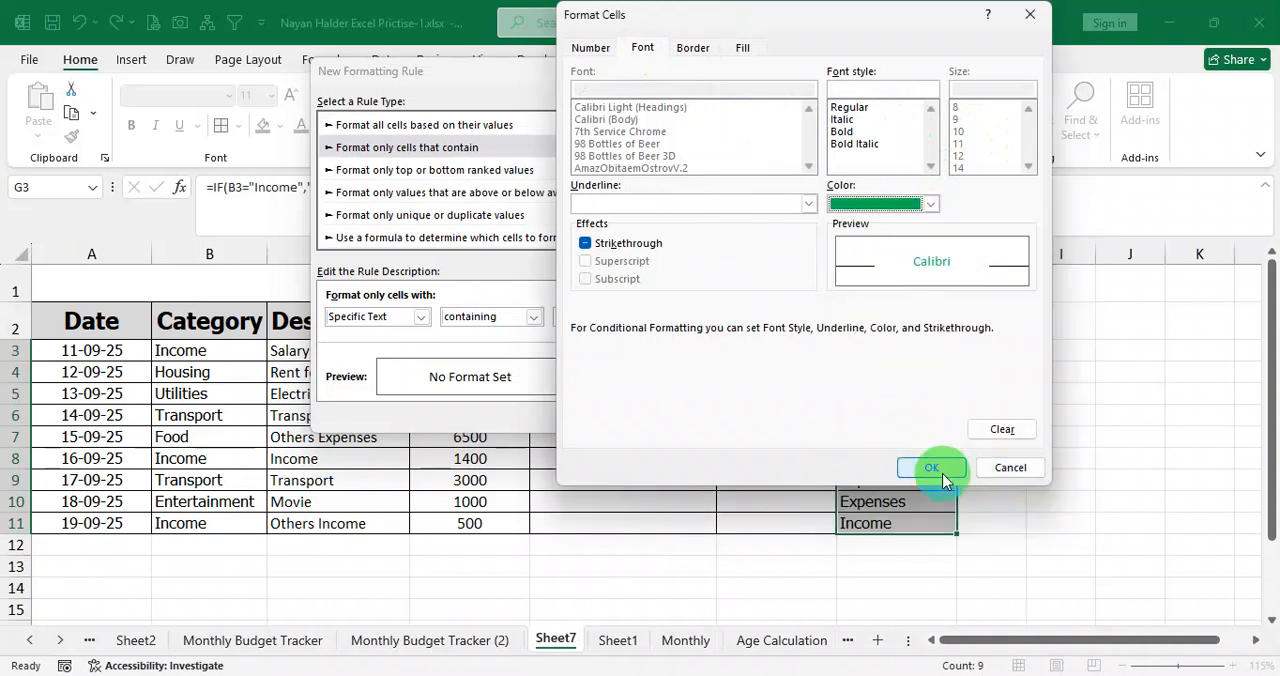
left_click(932, 468)
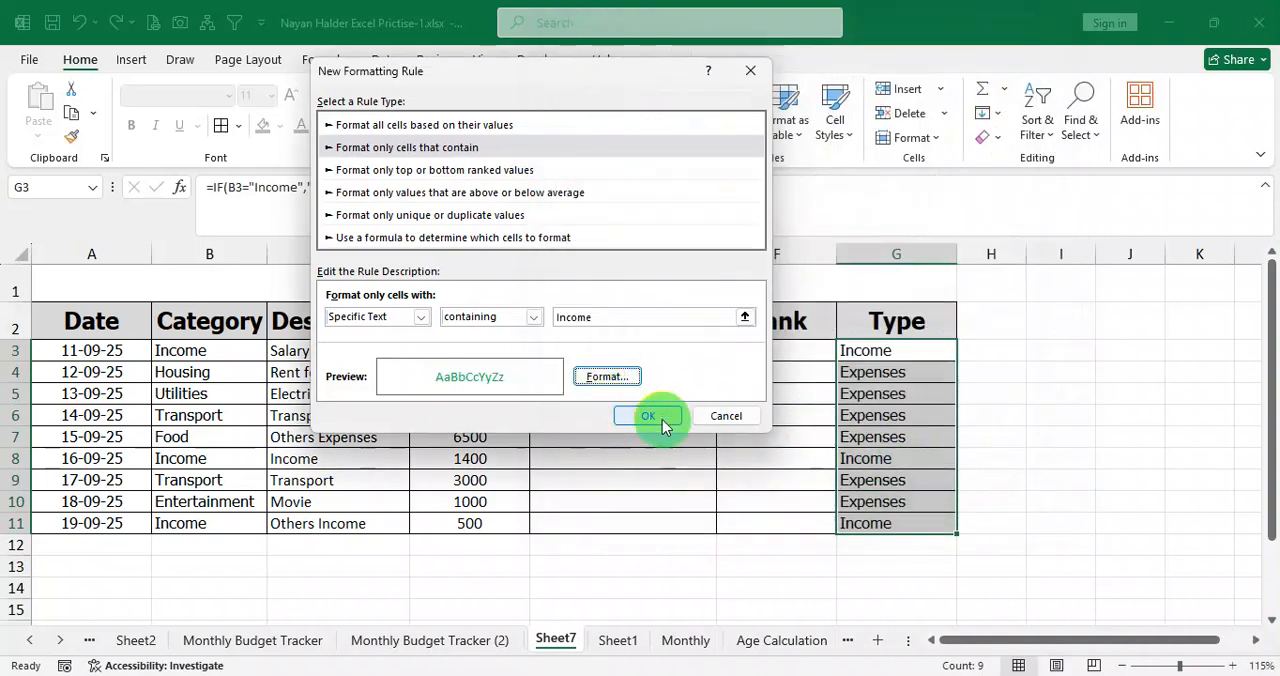
left_click(650, 416)
left_click(865, 418)
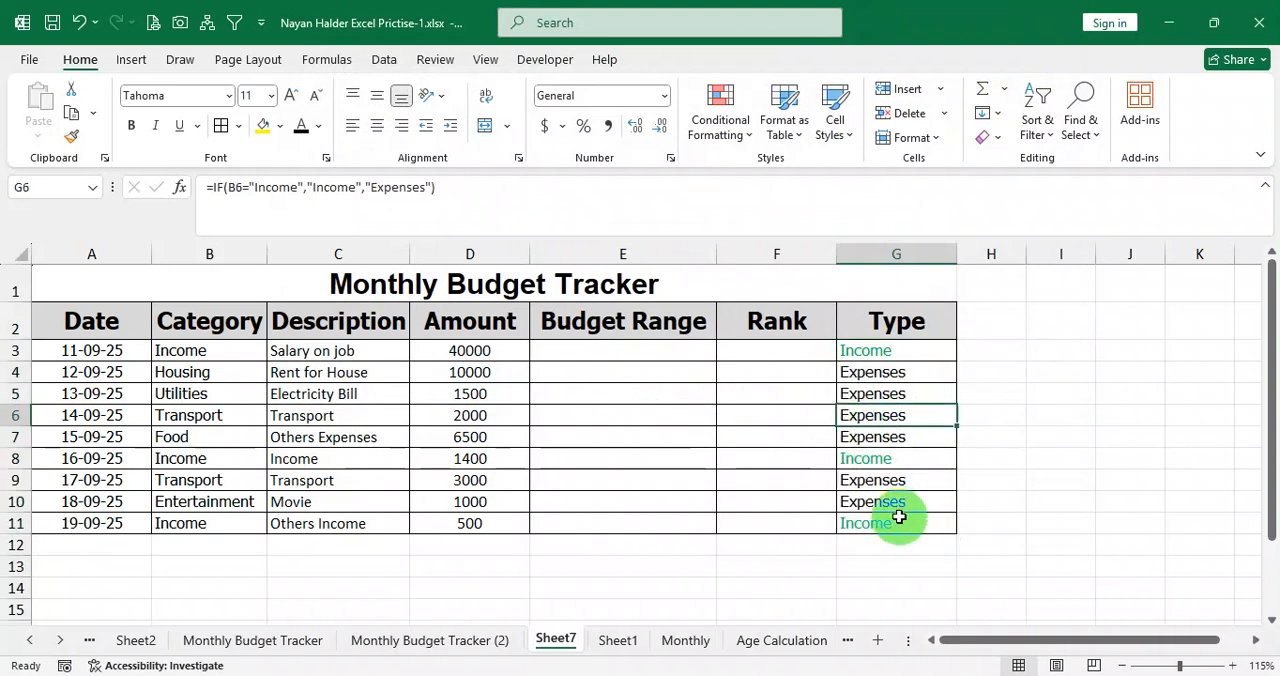
left_click(900, 352)
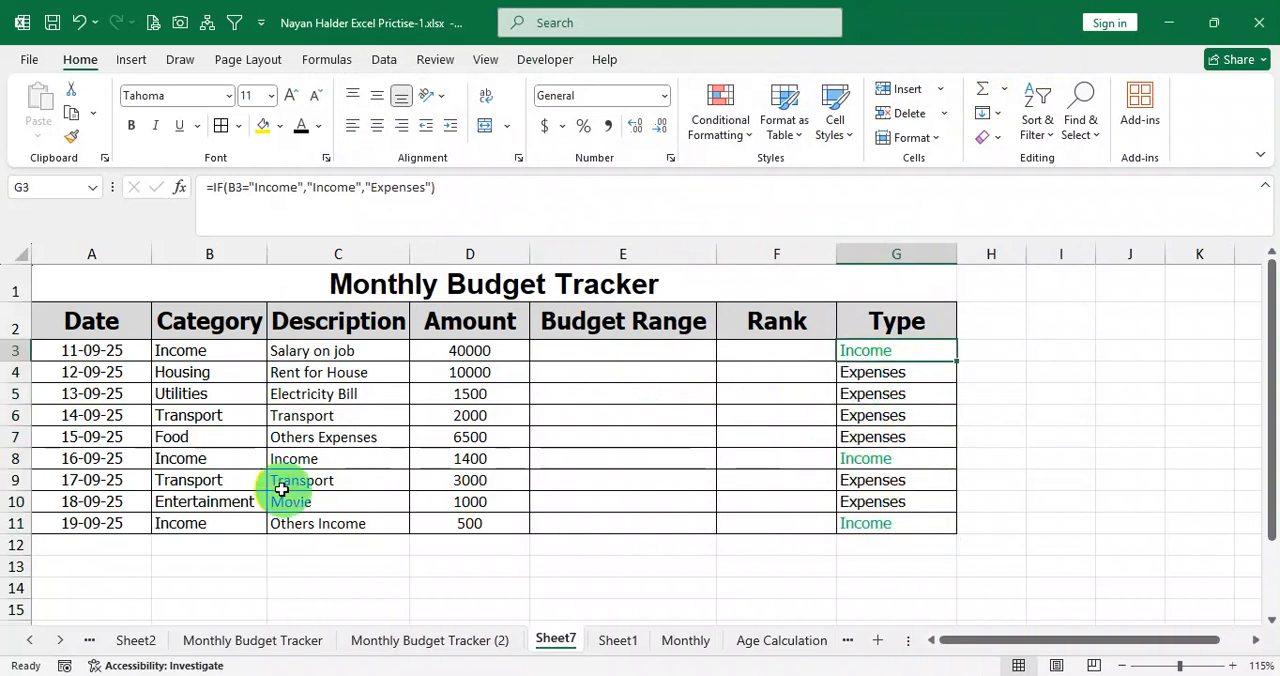
Test the Income colour rule by setting the category in B8 to Food, and undo the change.
left_click(227, 464)
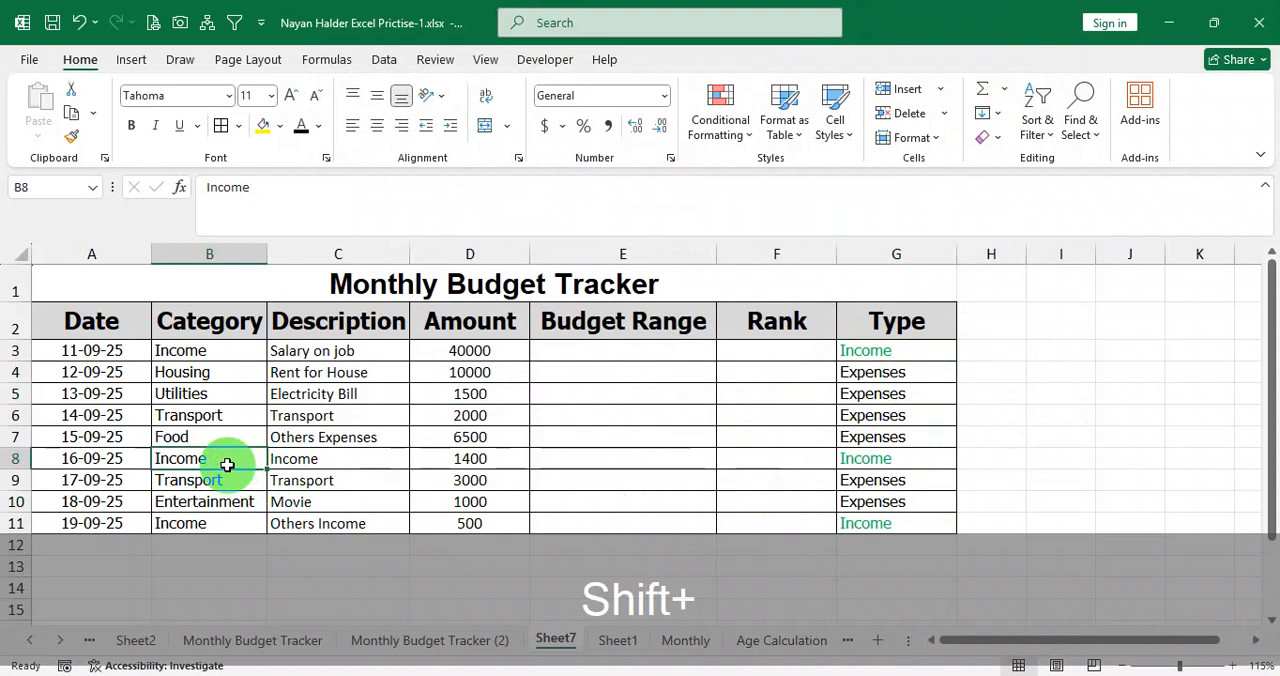
type("Food")
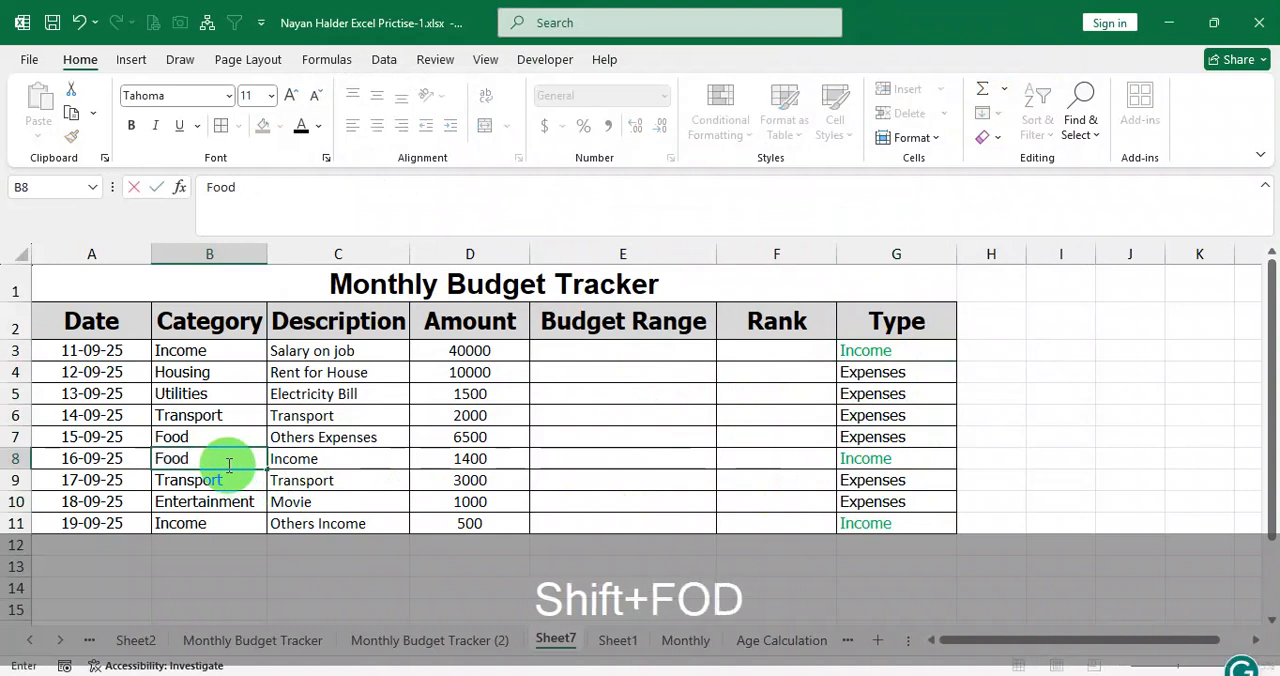
key("Return")
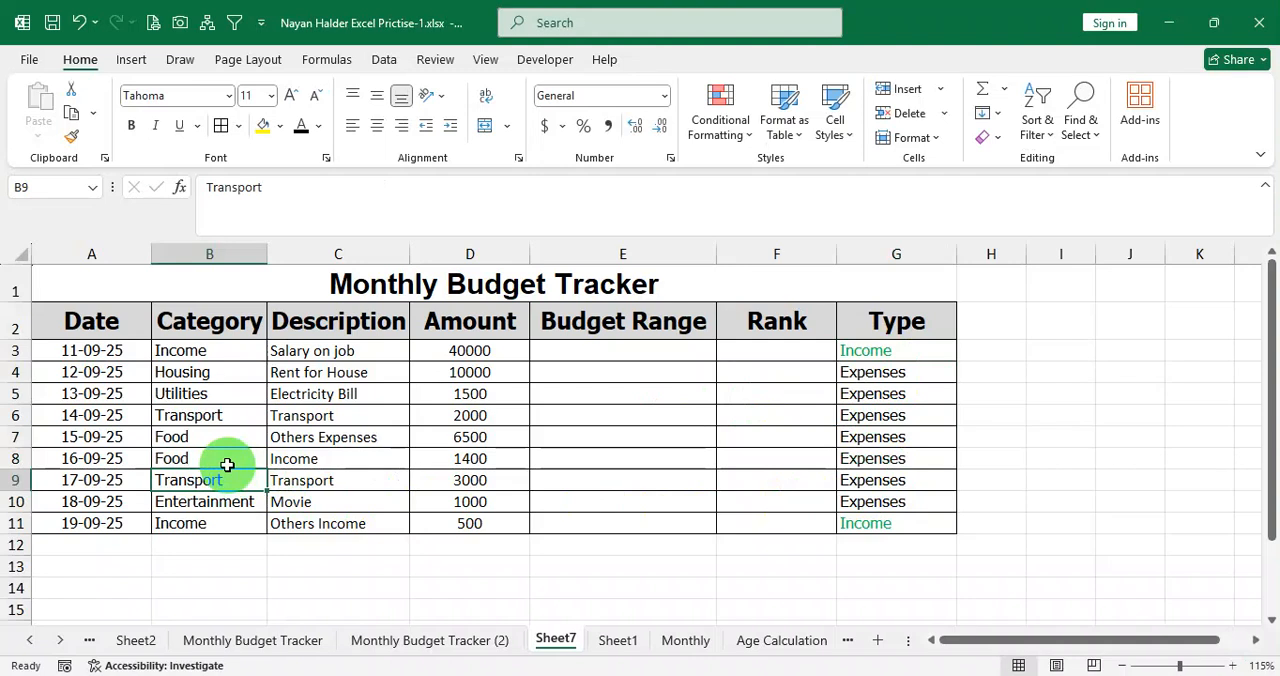
key("ctrl+z")
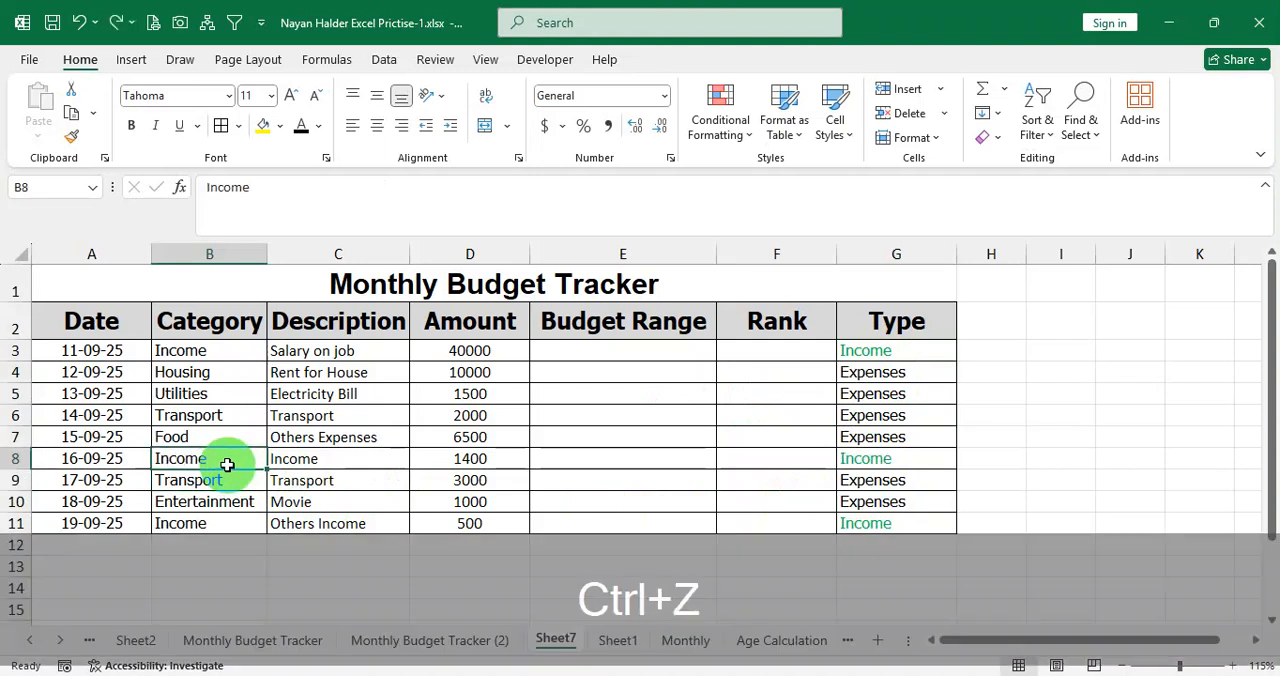
Clear the conditional formatting rules from all Type cells in G3:G11.
left_click_drag(894, 351, 874, 505)
left_click(720, 128)
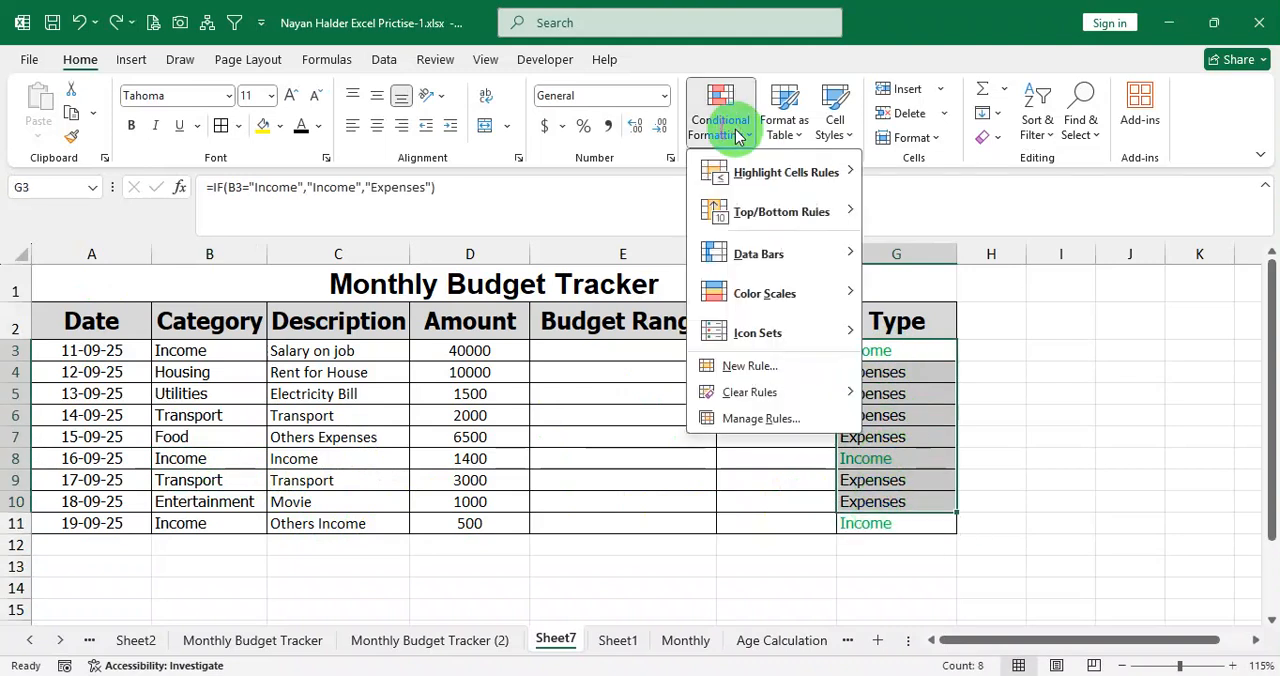
mouse_move(760, 393)
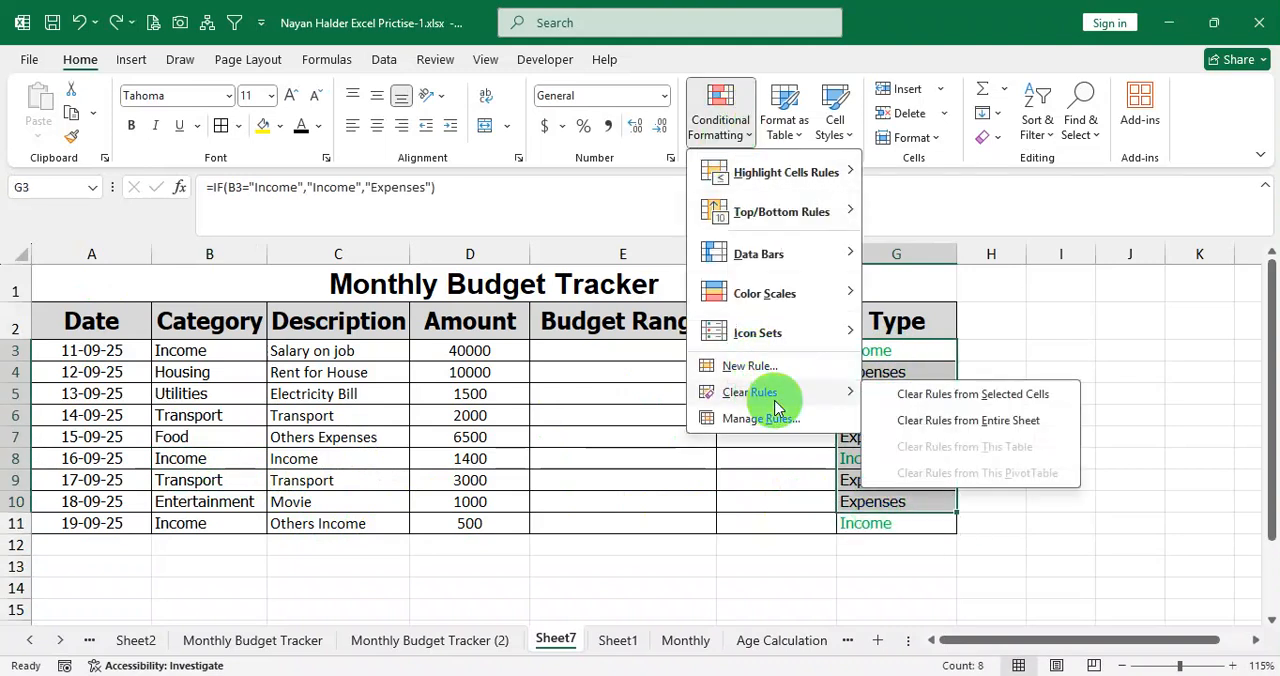
left_click(1032, 393)
left_click(1060, 352)
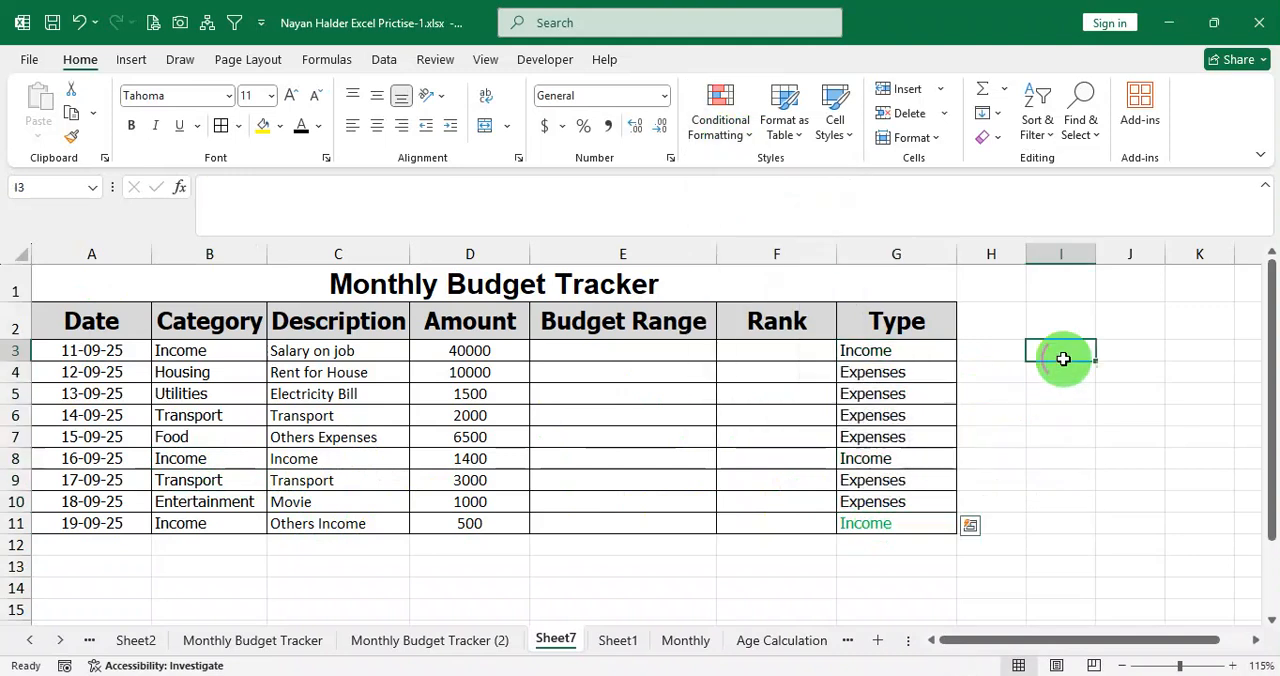
left_click_drag(891, 351, 871, 519)
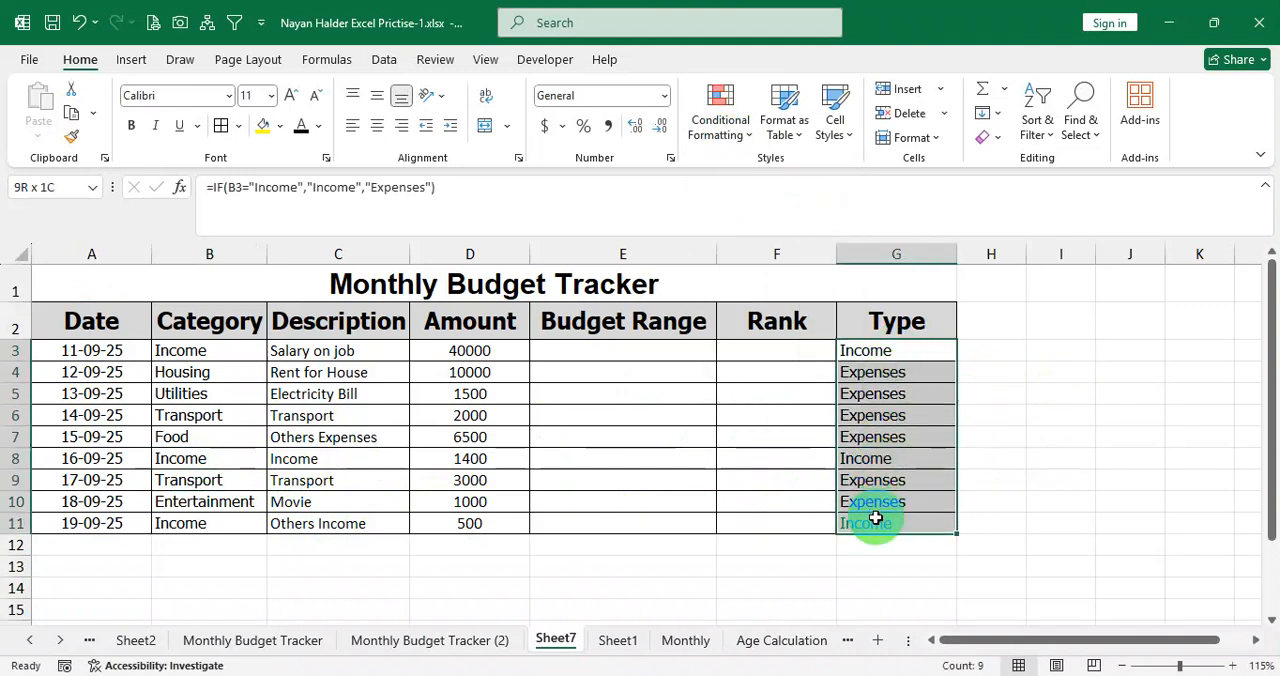
left_click(720, 118)
mouse_move(800, 393)
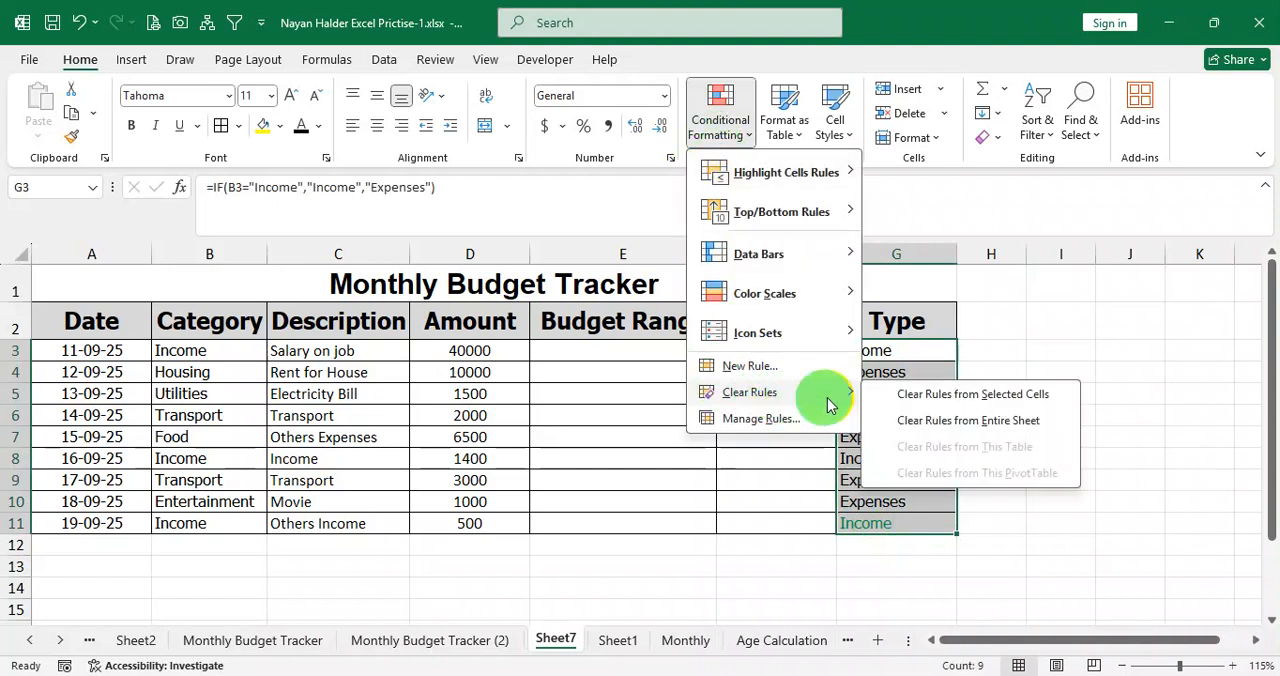
left_click(955, 393)
left_click(1187, 377)
Start a Text that Contains highlight rule for G3:G11 with the text Income.
left_click_drag(914, 348, 895, 519)
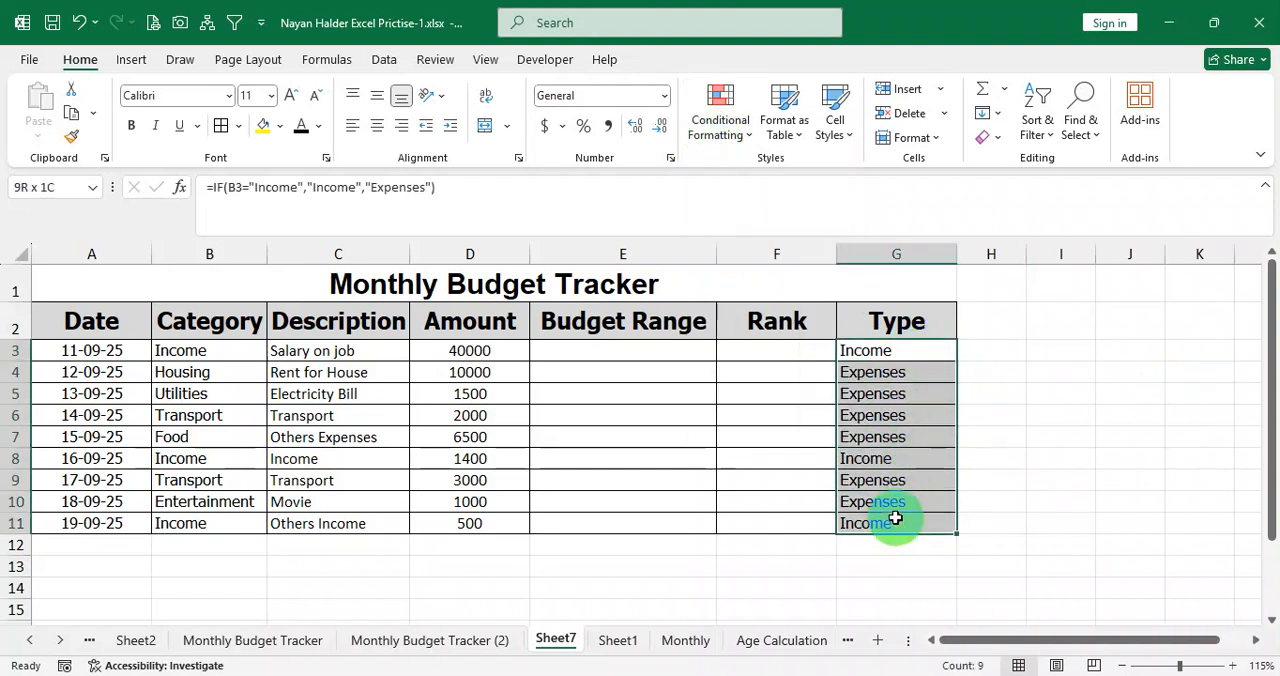
left_click(728, 125)
mouse_move(817, 175)
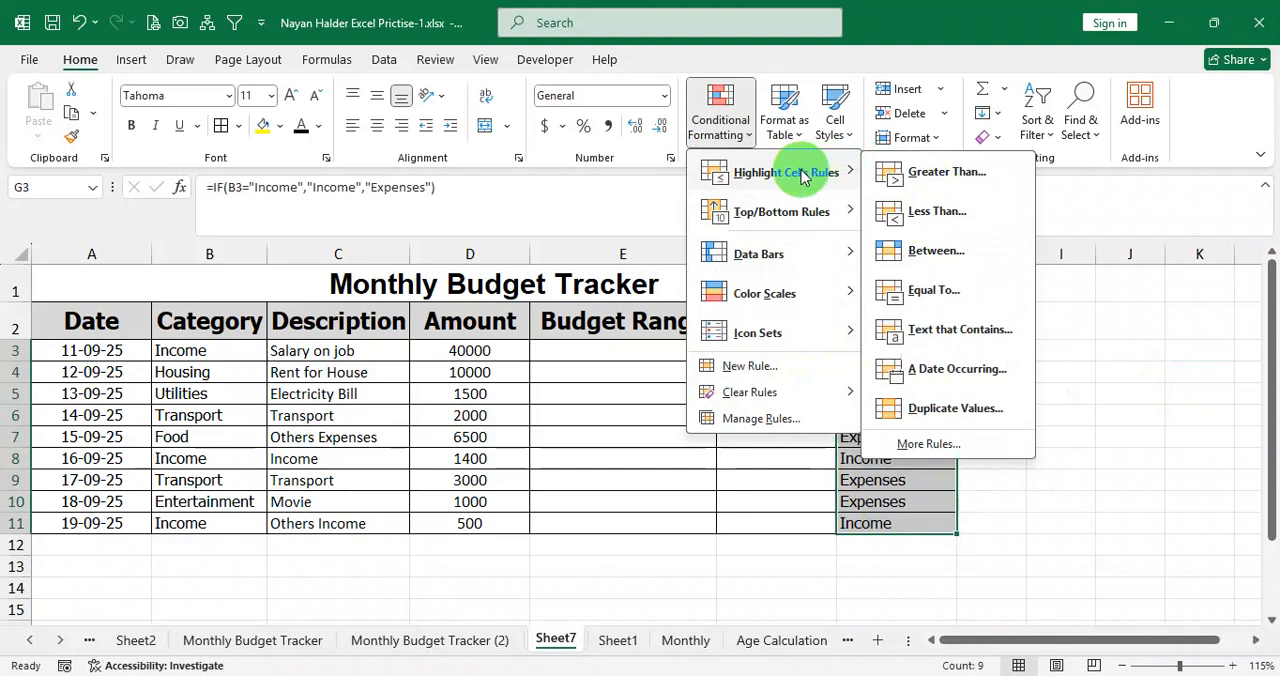
left_click(716, 110)
left_click(716, 110)
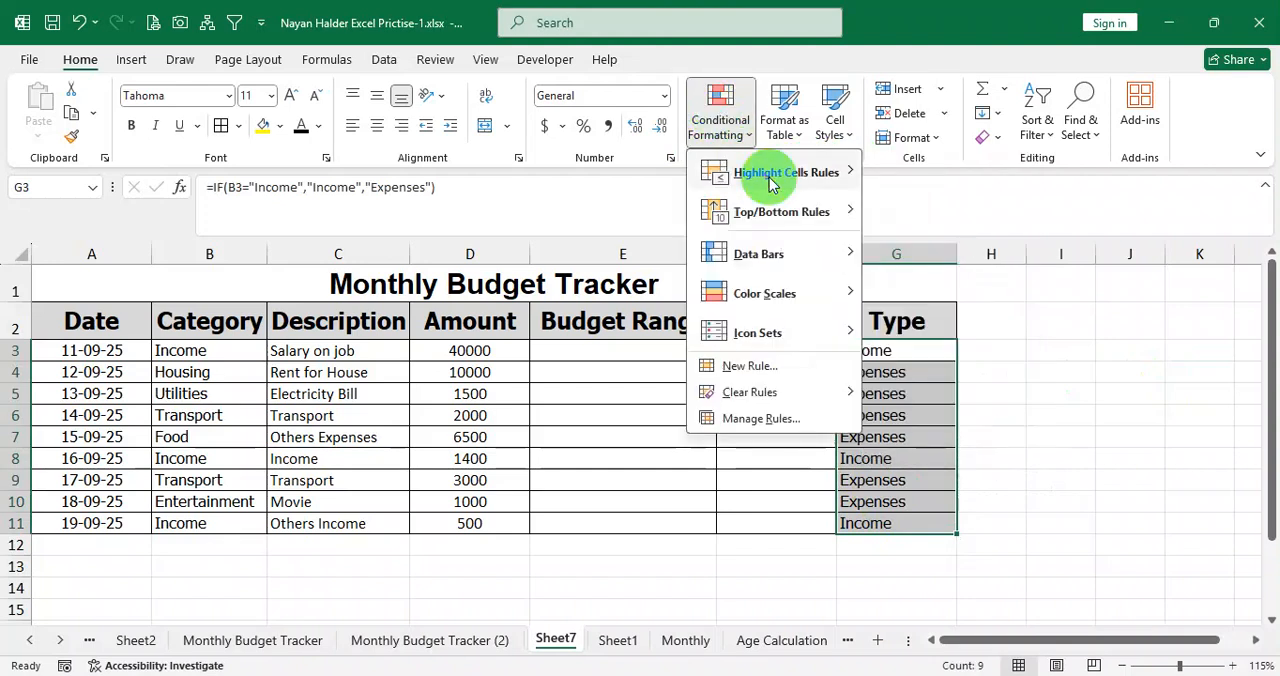
mouse_move(760, 172)
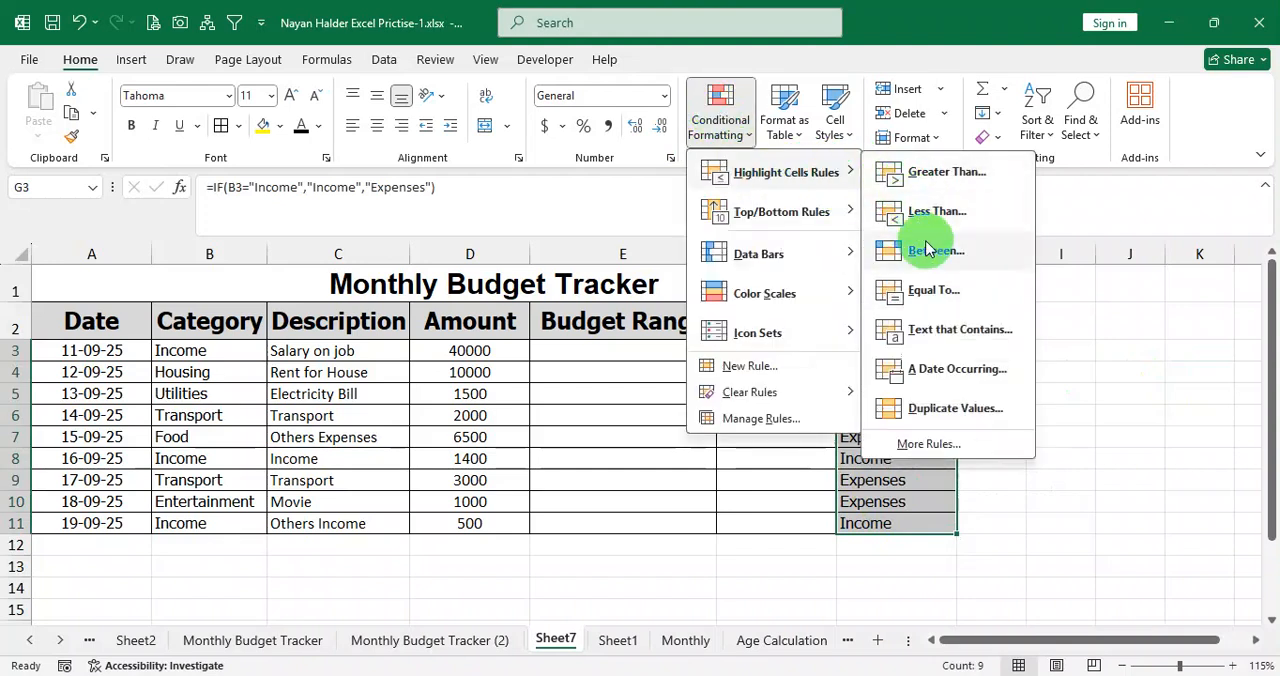
left_click(1165, 330)
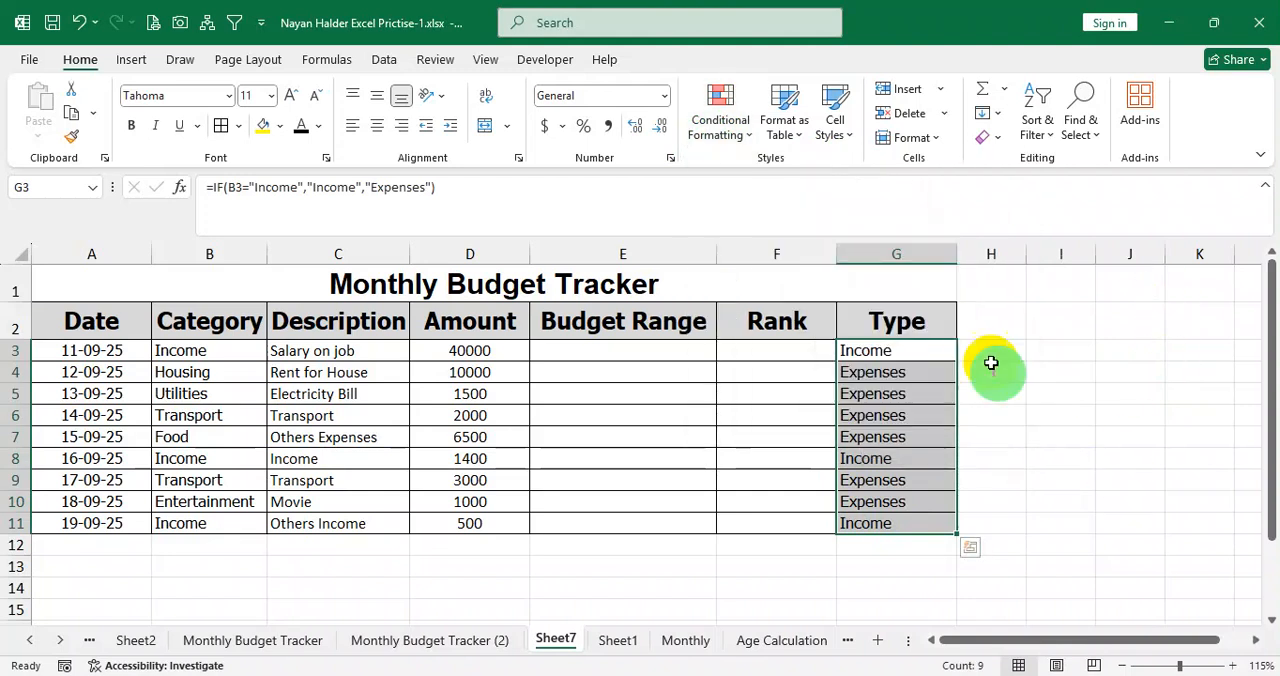
left_click(740, 124)
mouse_move(752, 172)
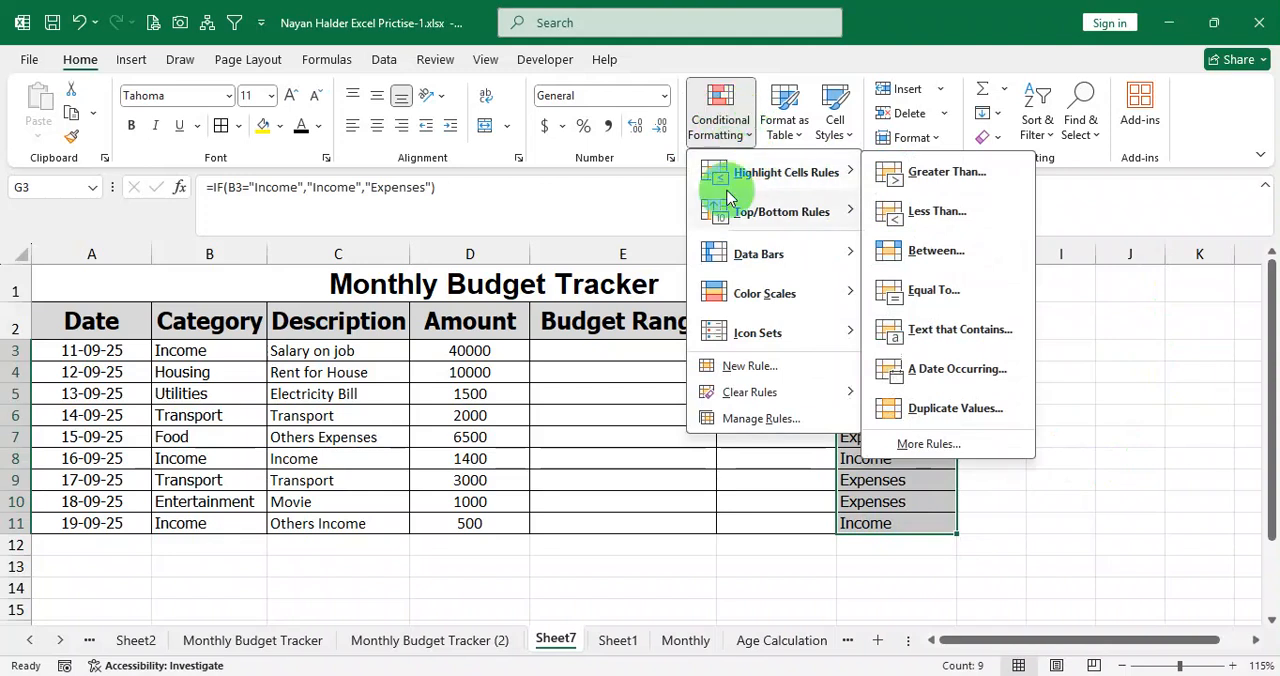
mouse_move(738, 215)
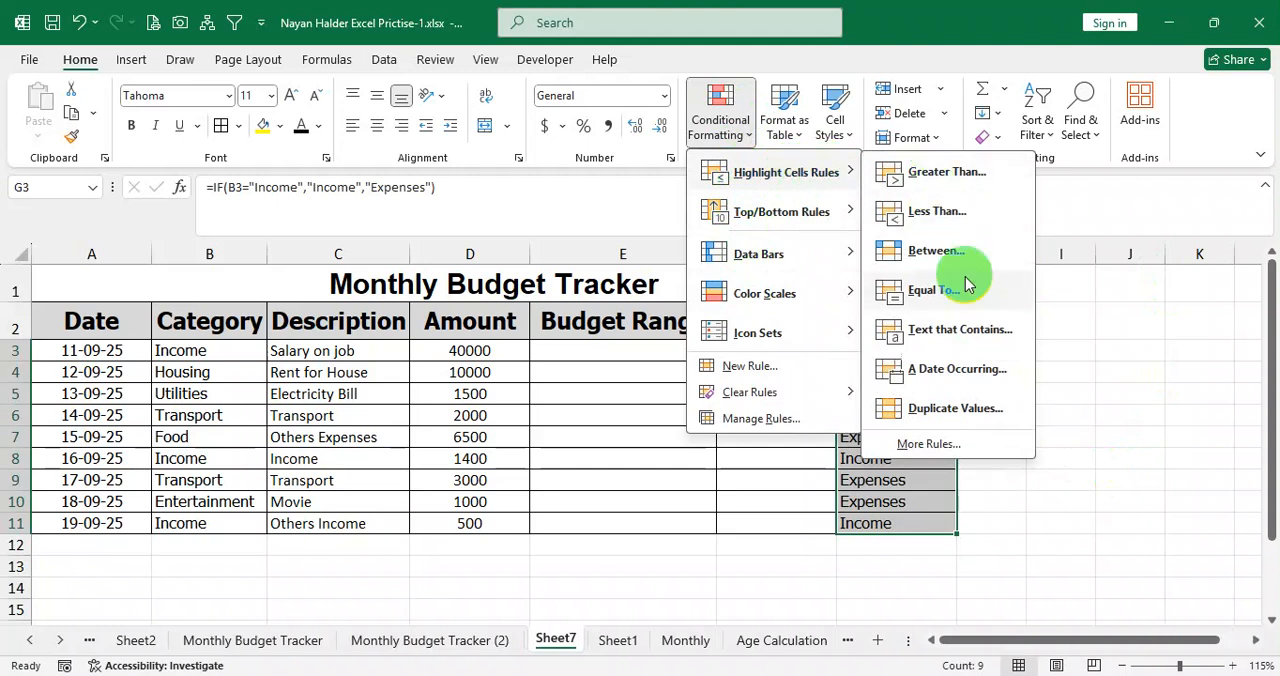
left_click(955, 335)
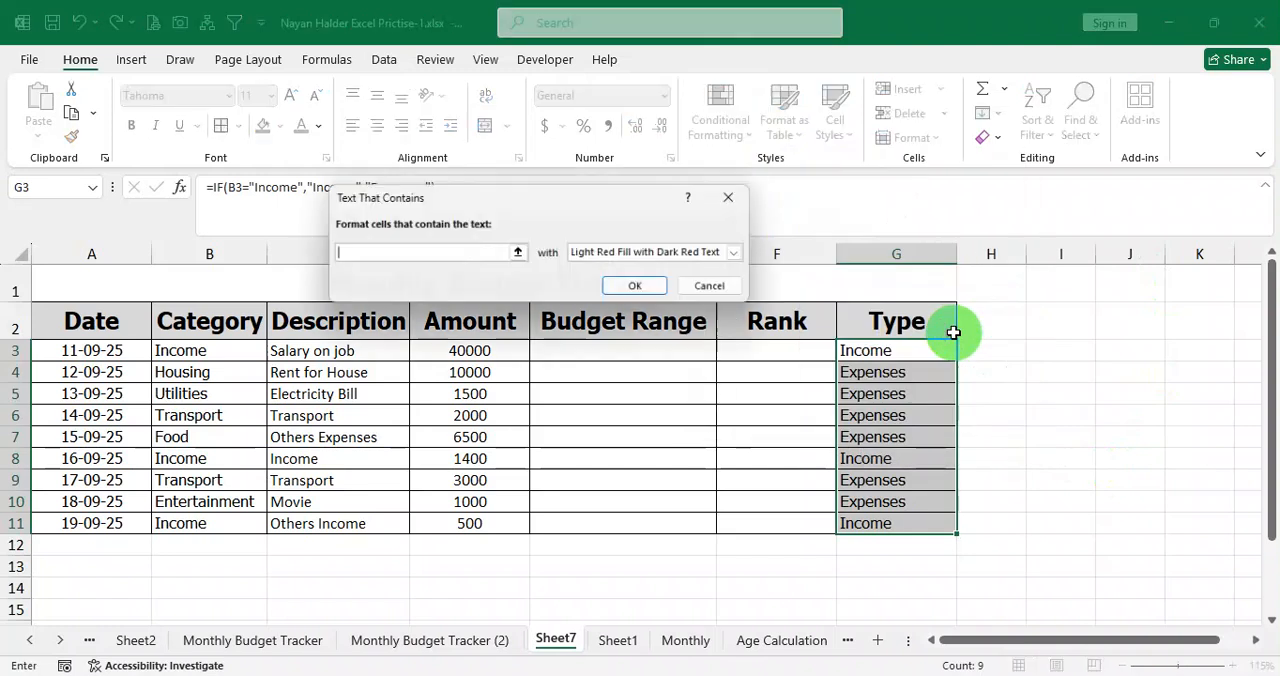
type("Income")
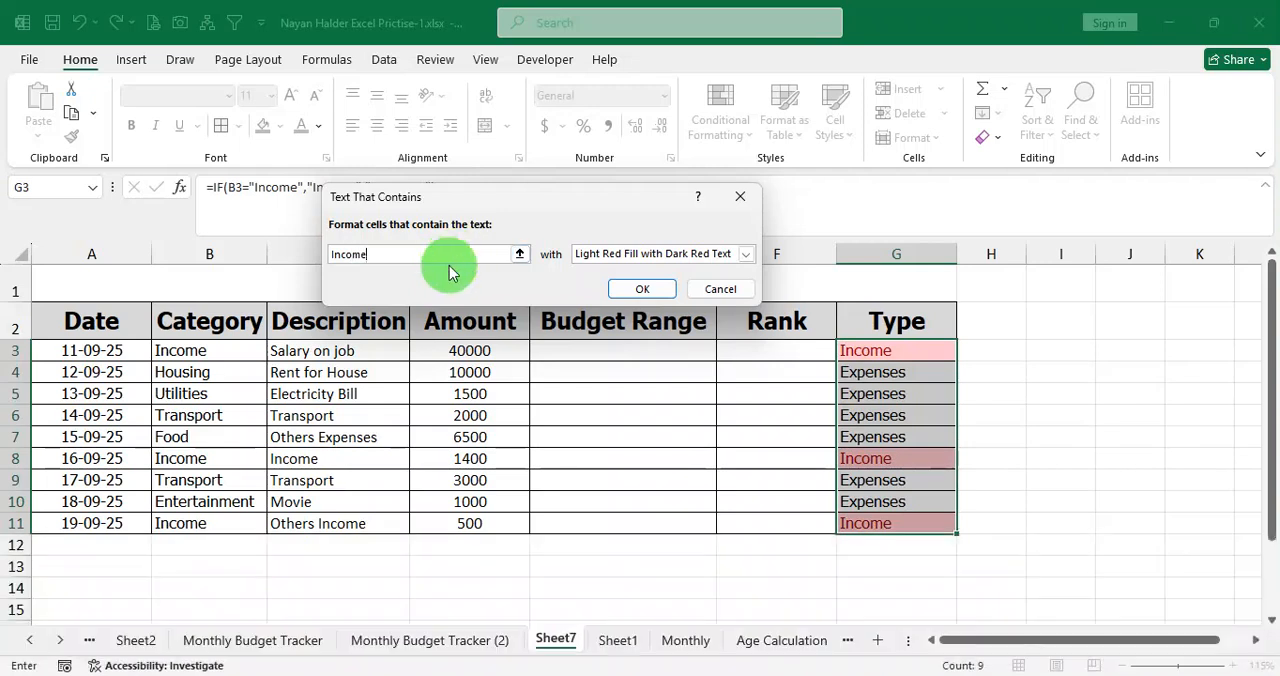
Preview the yellow fill, green fill, Red Border and Red Text presets on the Income cells.
left_click(655, 254)
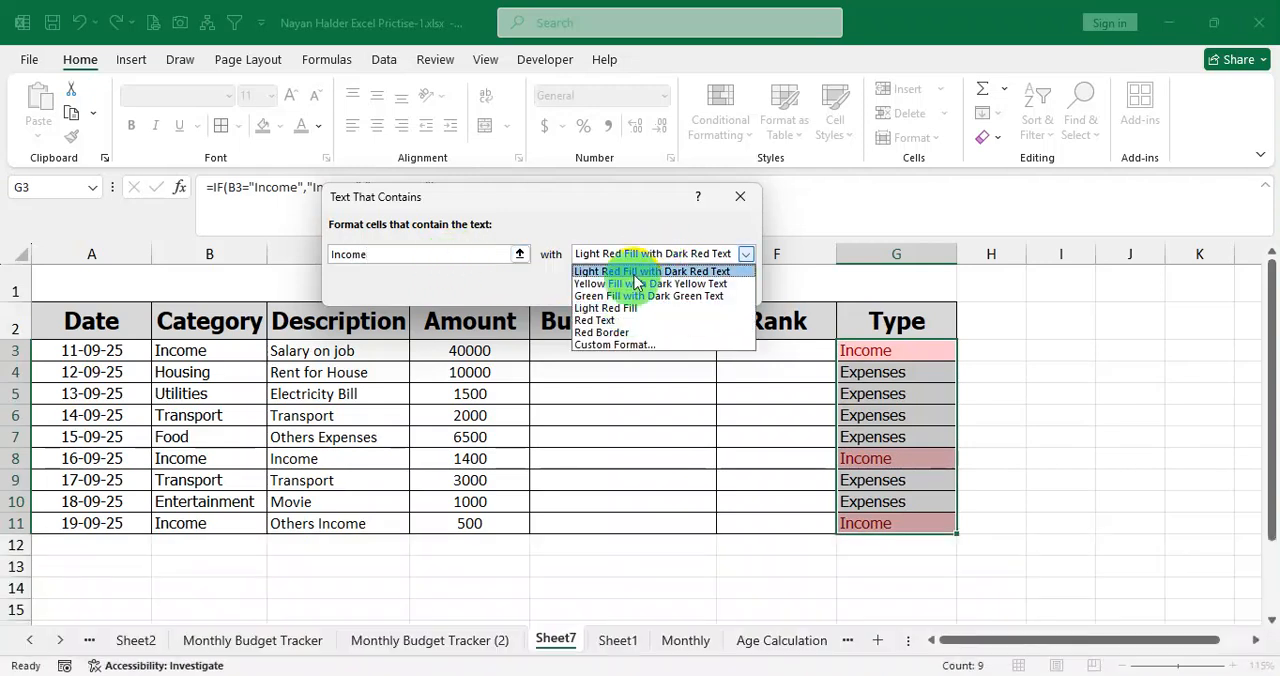
left_click(640, 283)
left_click(645, 254)
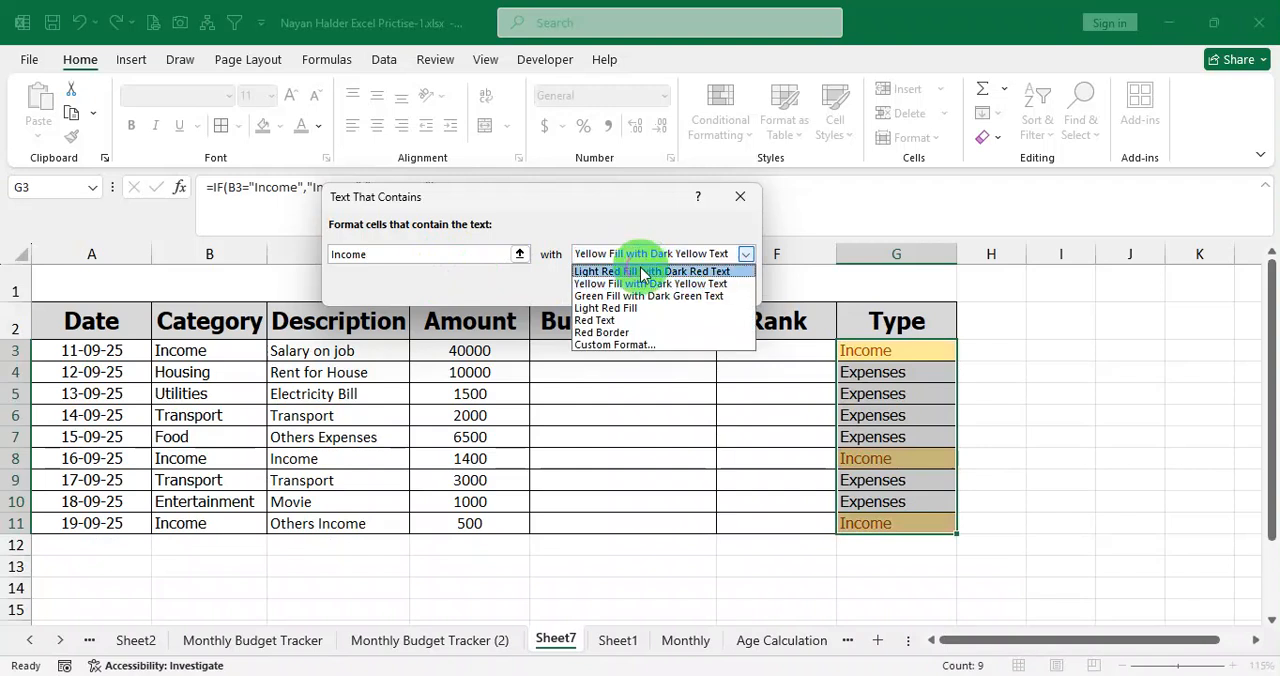
left_click(639, 297)
left_click(638, 254)
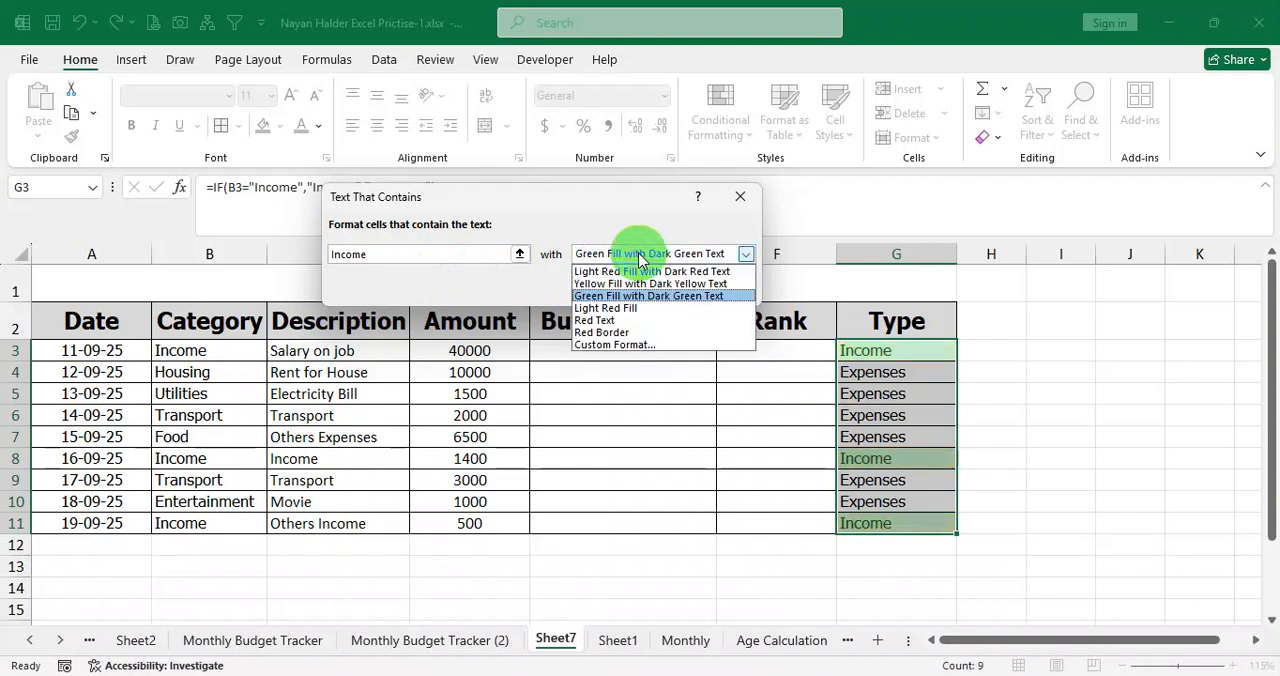
left_click(627, 332)
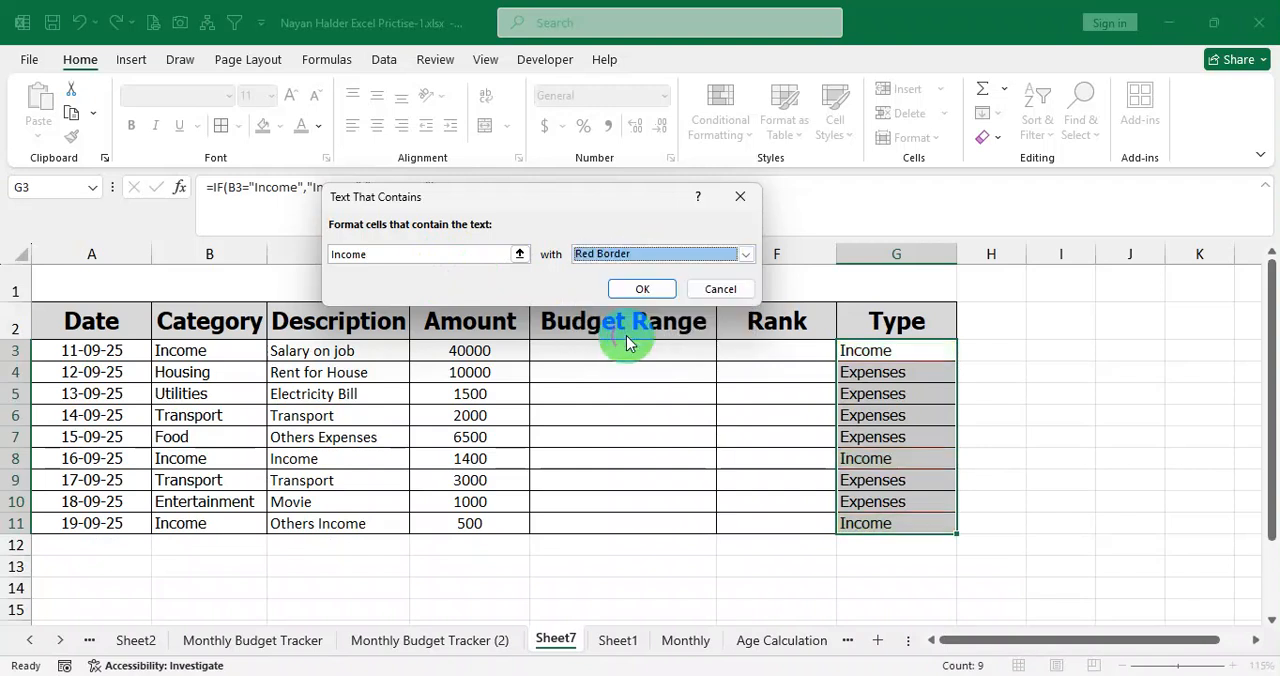
left_click(631, 255)
left_click(633, 321)
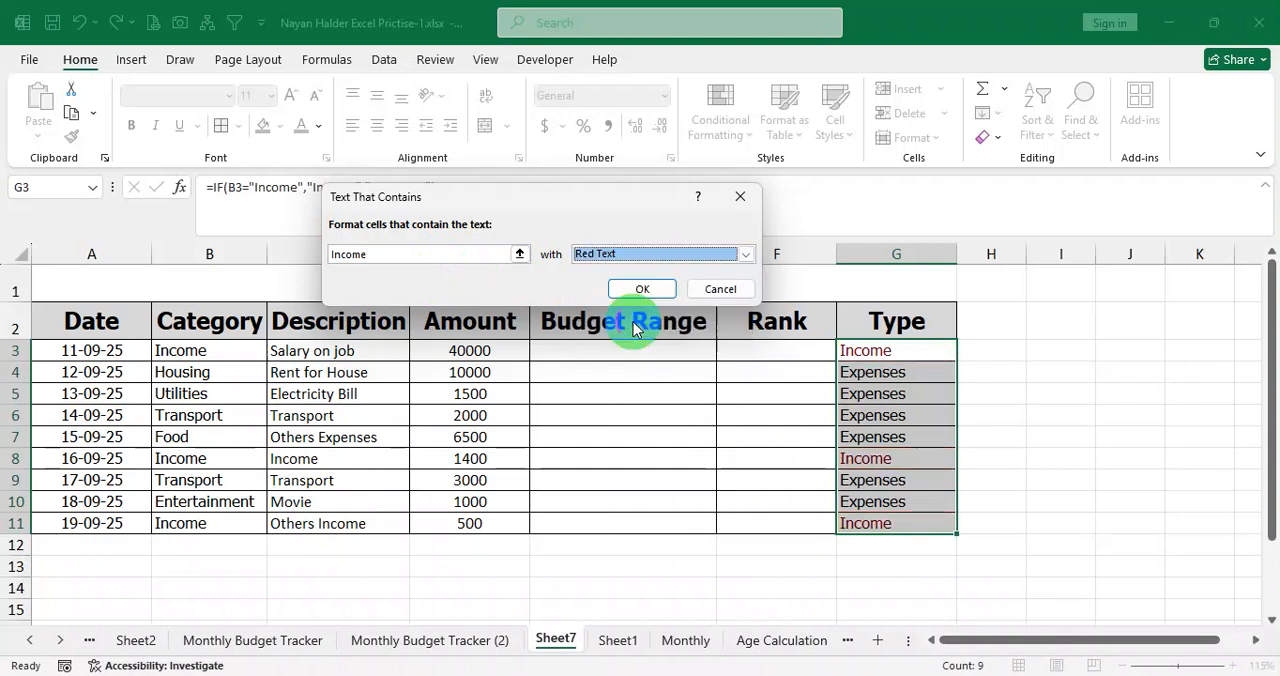
Choose Green Fill with Dark Green Text for the Income rule and apply it to the Type column.
left_click(646, 254)
left_click(630, 297)
left_click(640, 255)
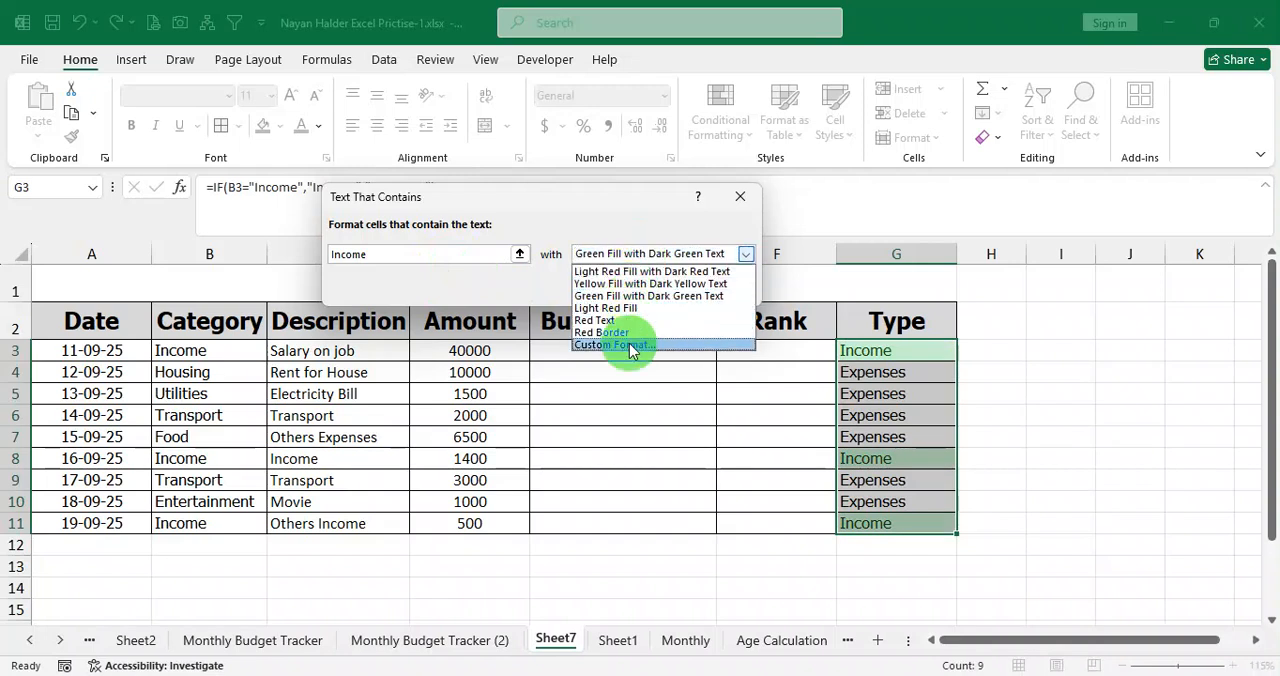
left_click(636, 296)
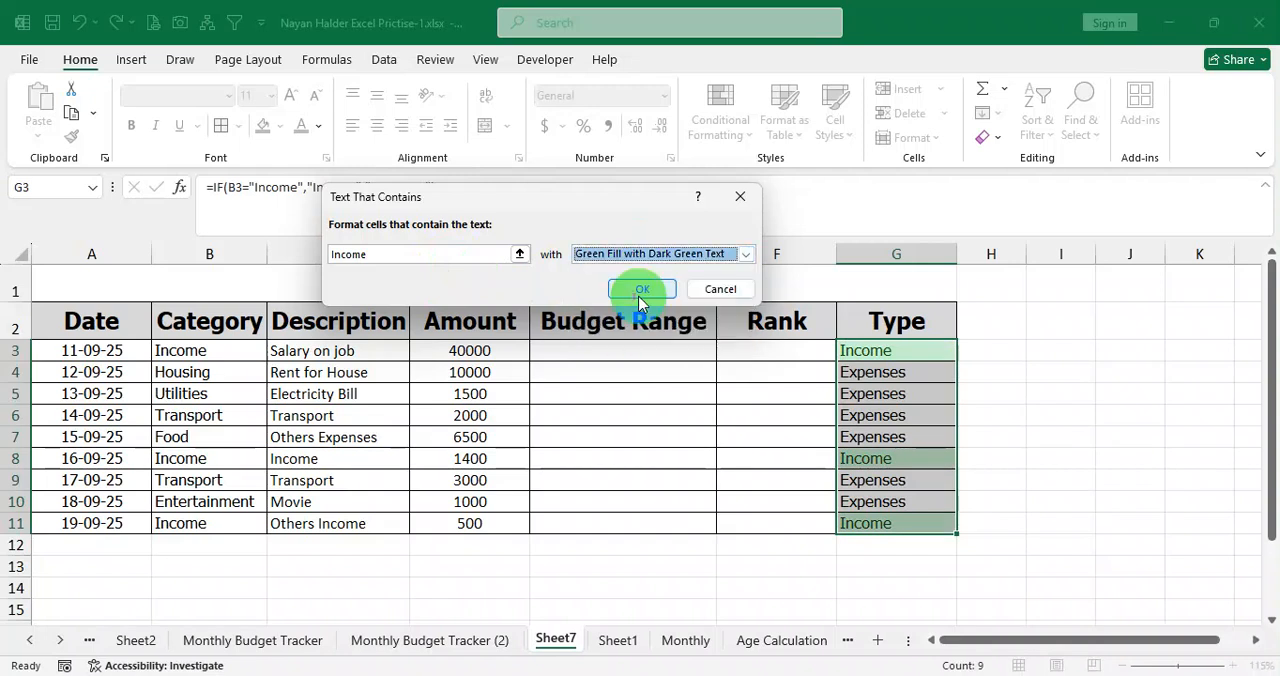
left_click(645, 290)
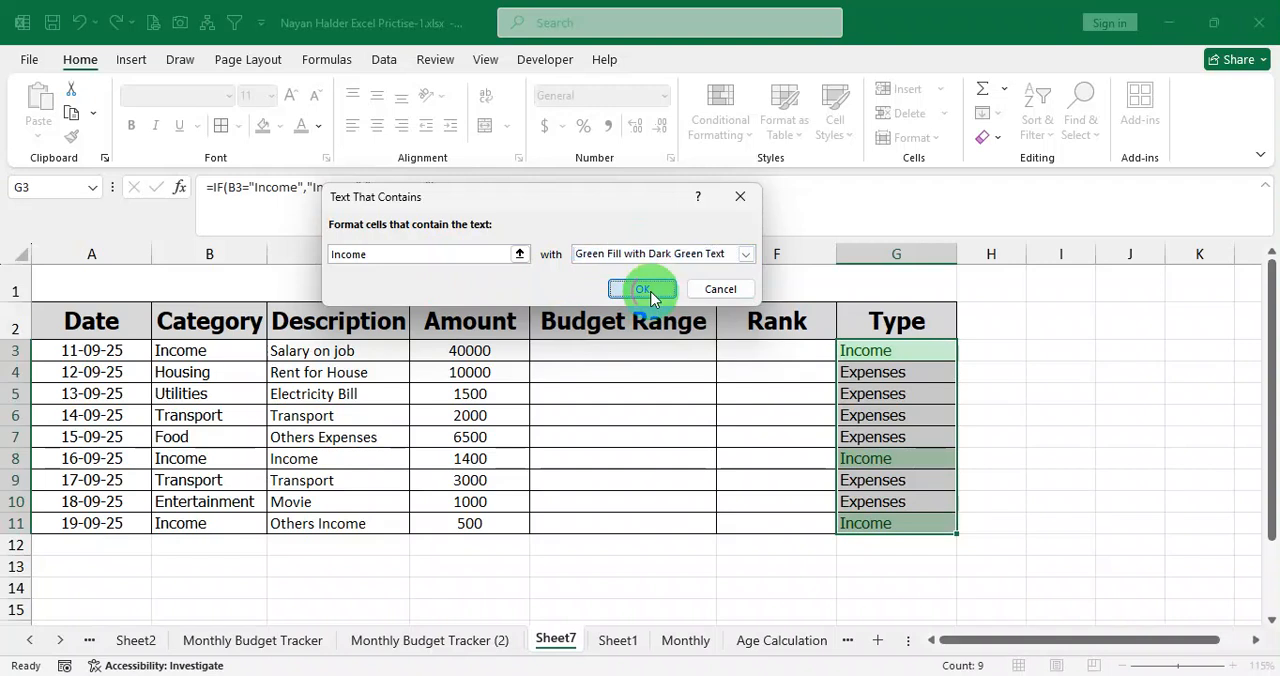
left_click(890, 412)
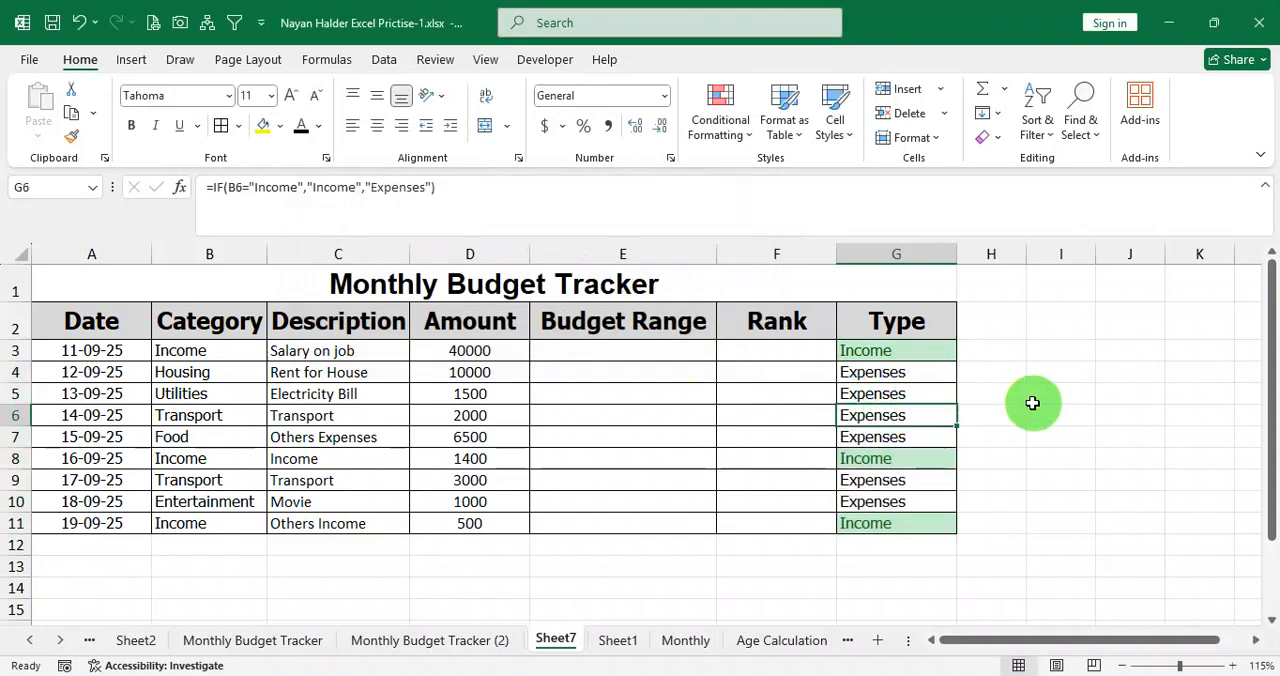
Start a second Text that Contains highlight rule for G3:G11 with the text Expenses.
left_click_drag(888, 354, 883, 523)
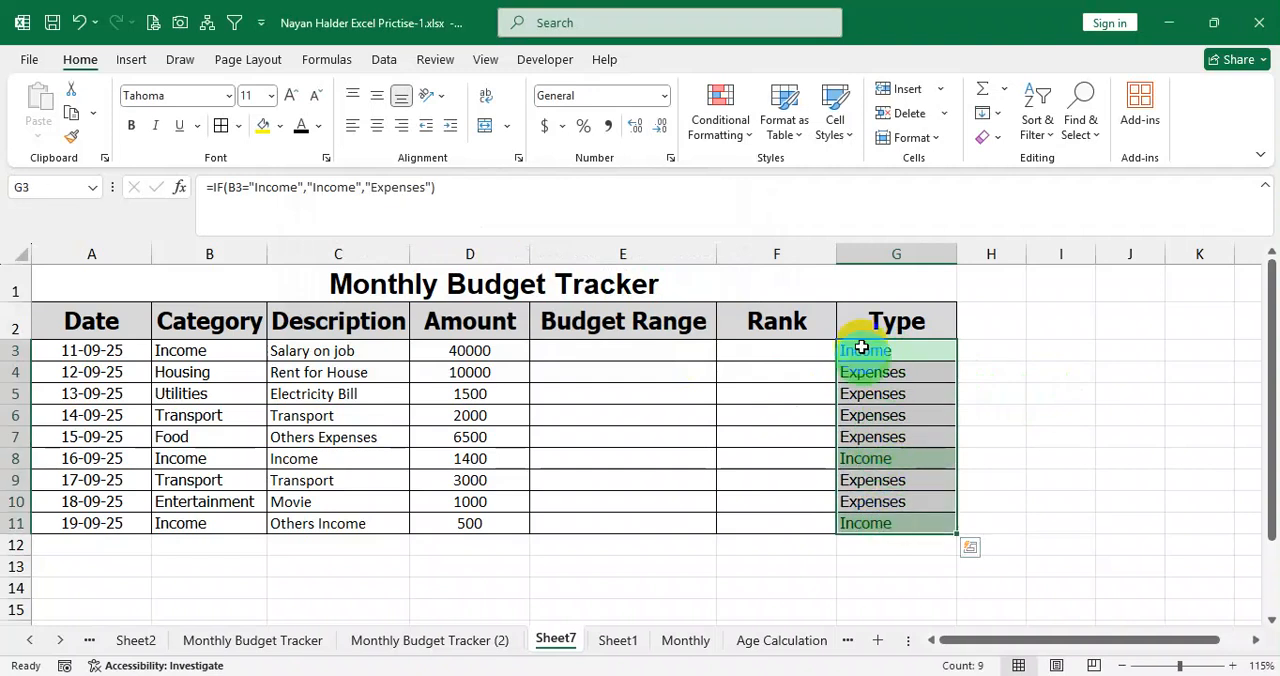
left_click(728, 128)
mouse_move(835, 172)
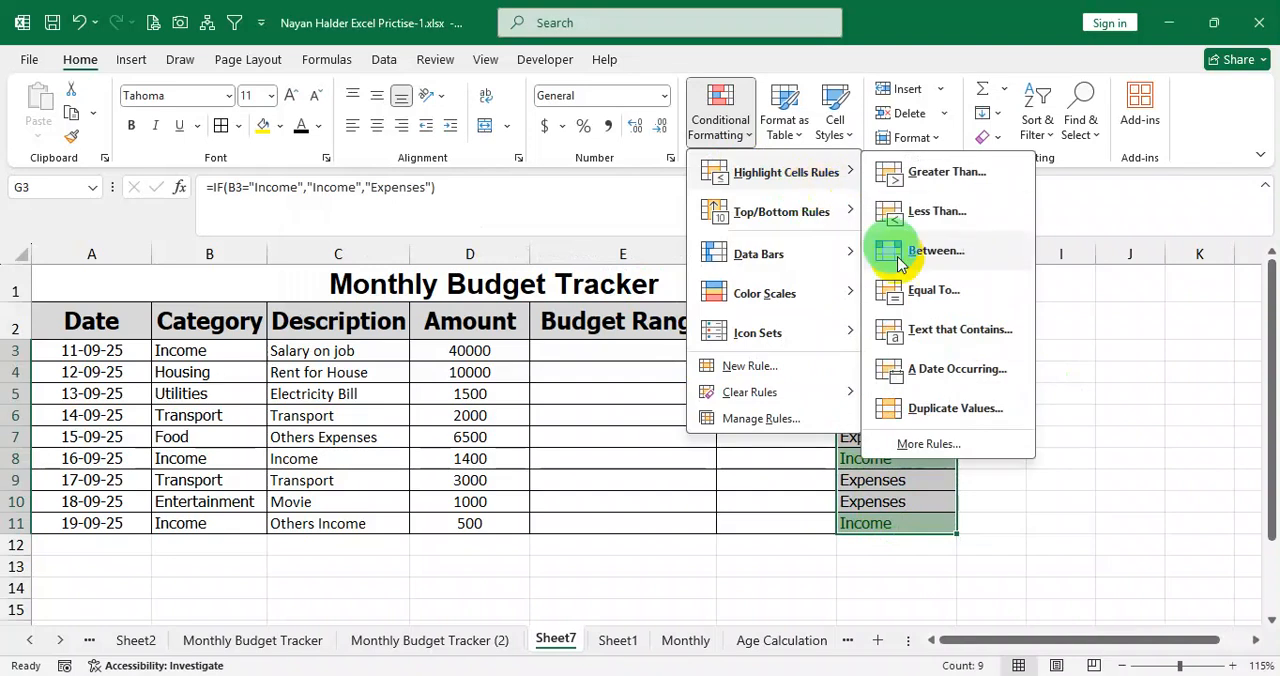
left_click(952, 332)
type("E")
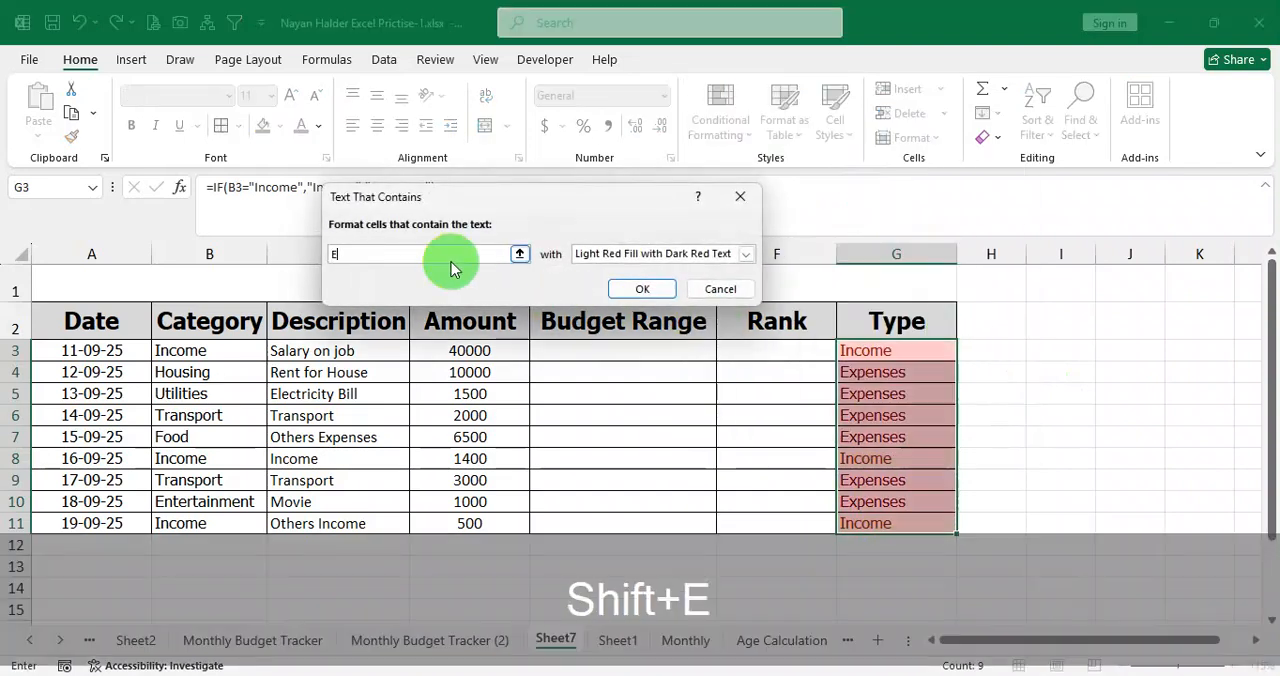
type("xpenses")
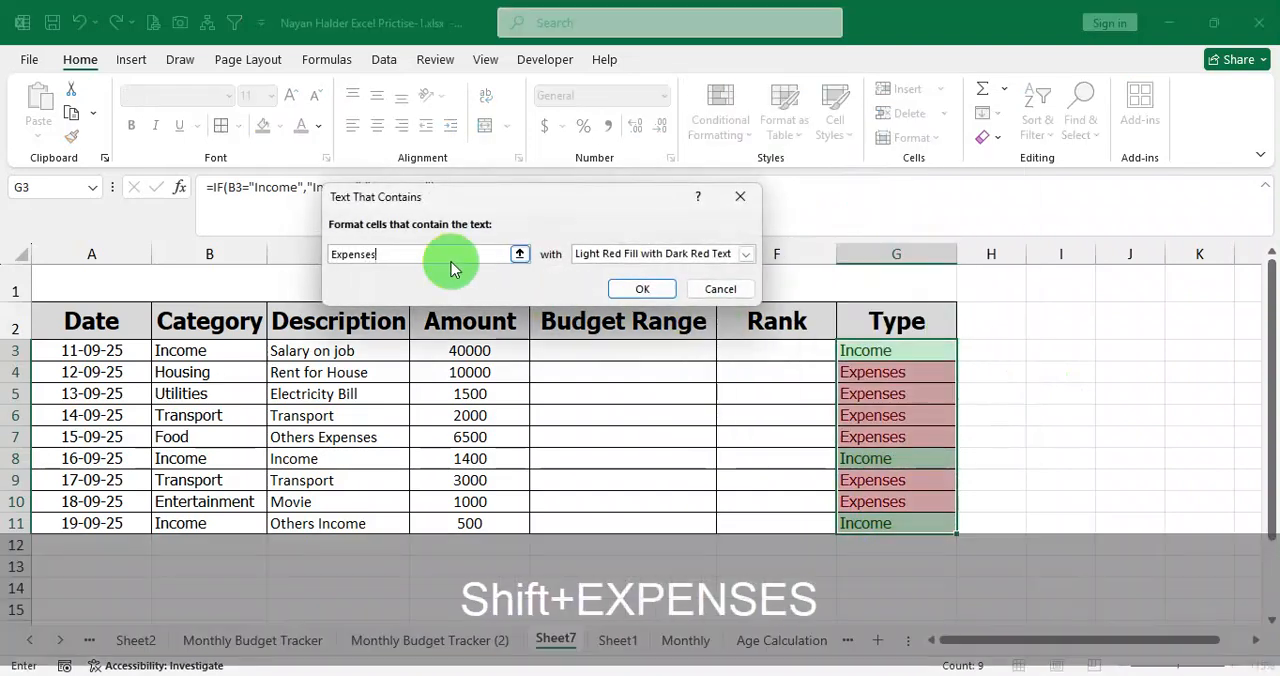
Apply the Expenses rule with Light Red Fill with Dark Red Text and check the Type column.
left_click(655, 253)
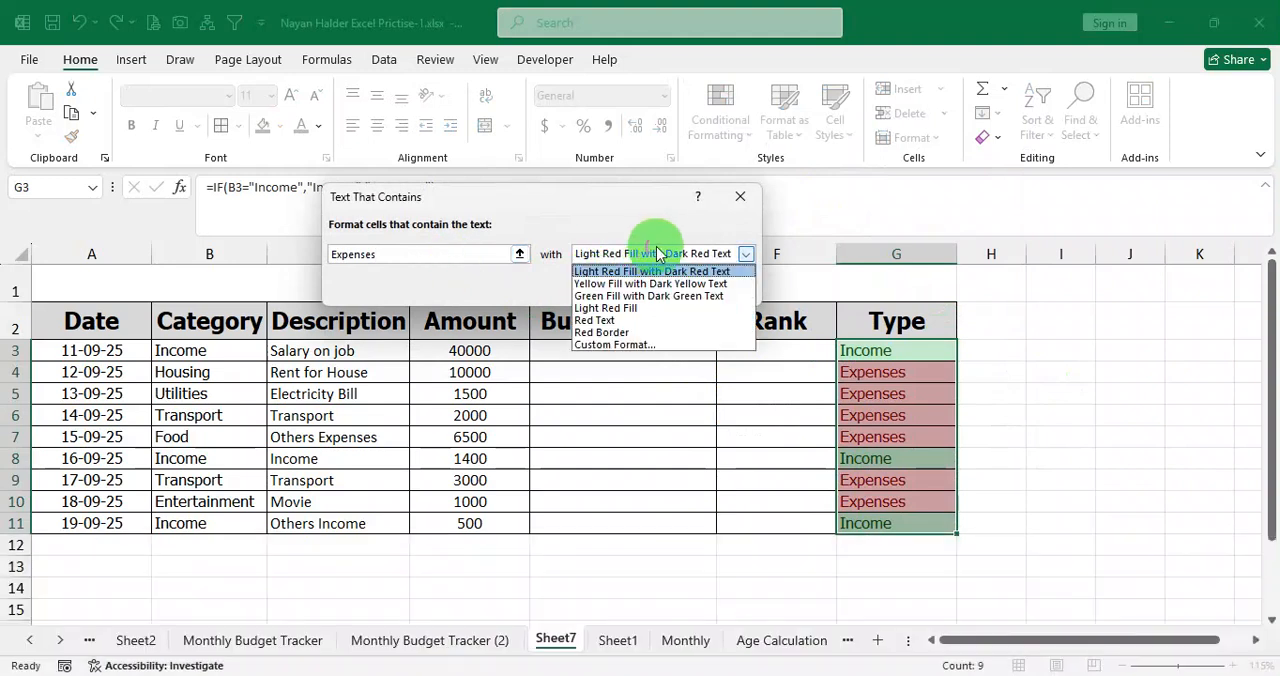
left_click(651, 272)
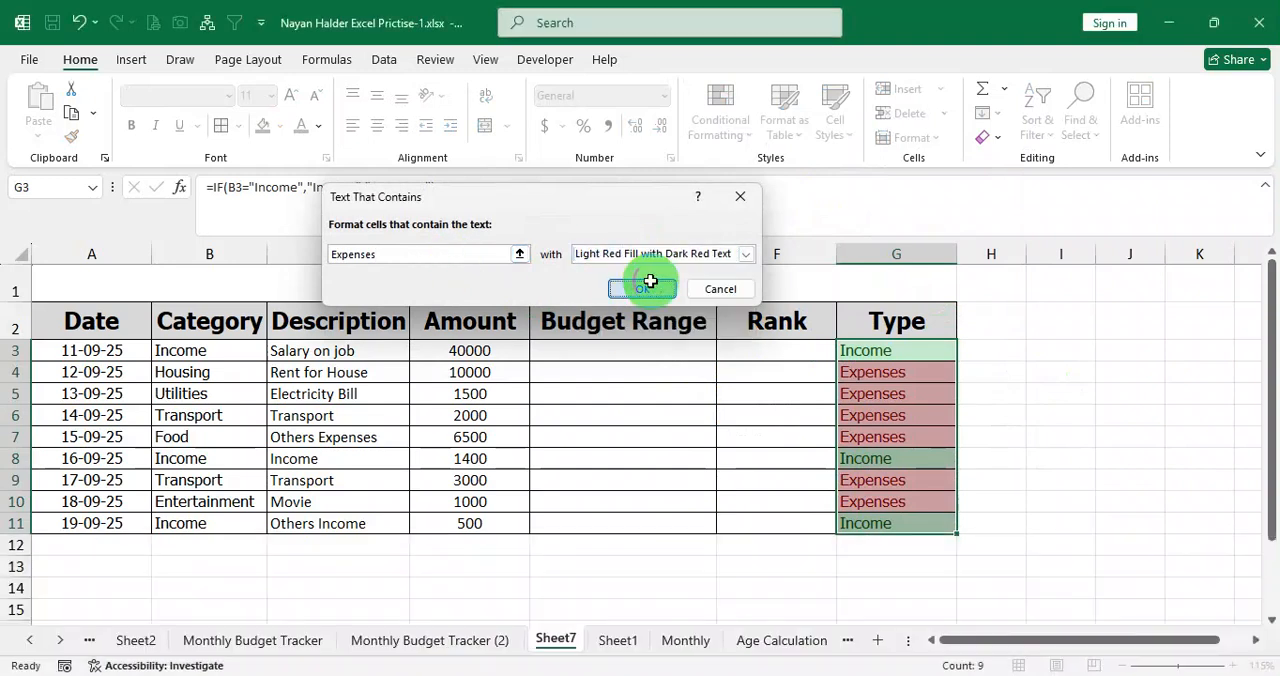
left_click(645, 288)
left_click(954, 369)
left_click(1037, 355)
left_click_drag(923, 353, 897, 533)
left_click(1031, 456)
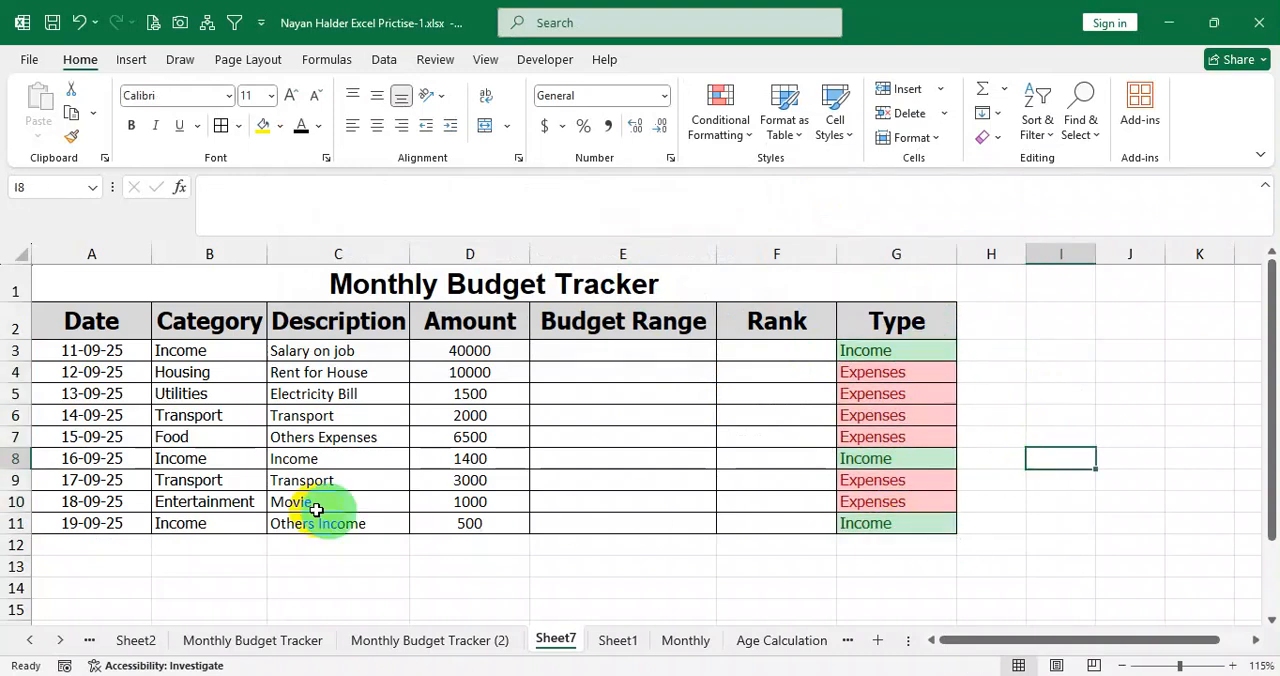
Try the category Food in B8 to test the automatic Type highlighting, undo it, and check the Type column G3:G11.
left_click(197, 458)
type("Fo")
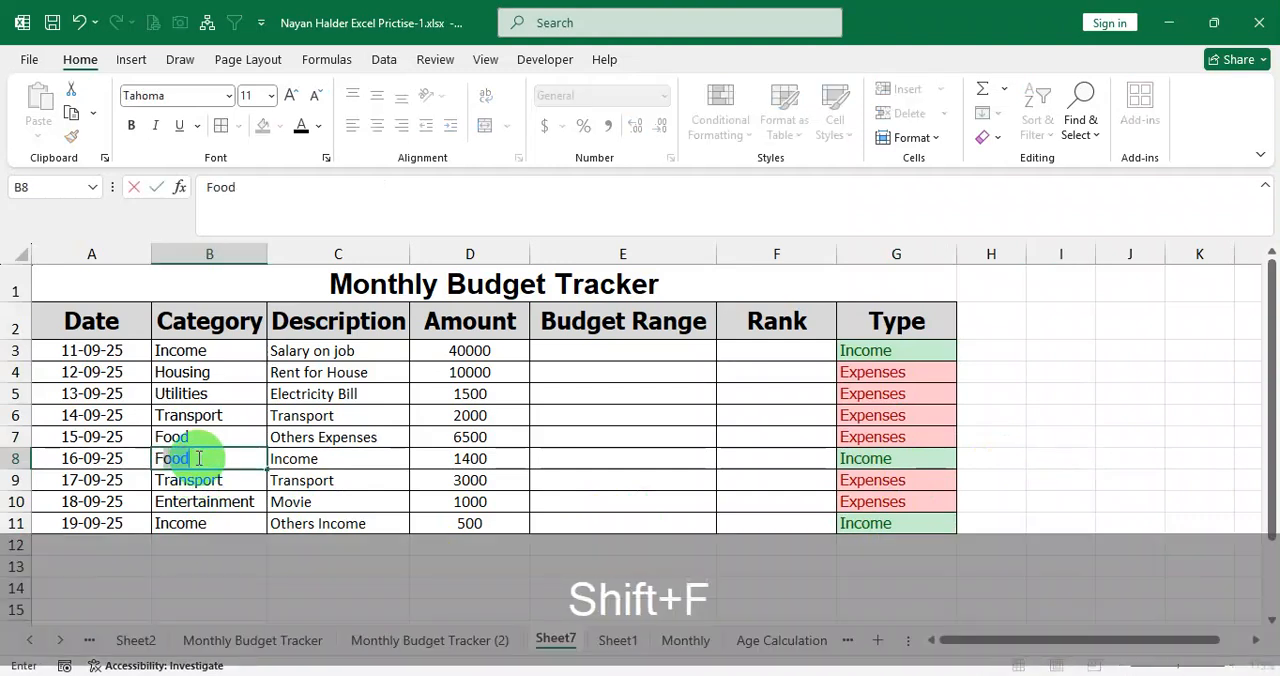
type("od")
key("Return")
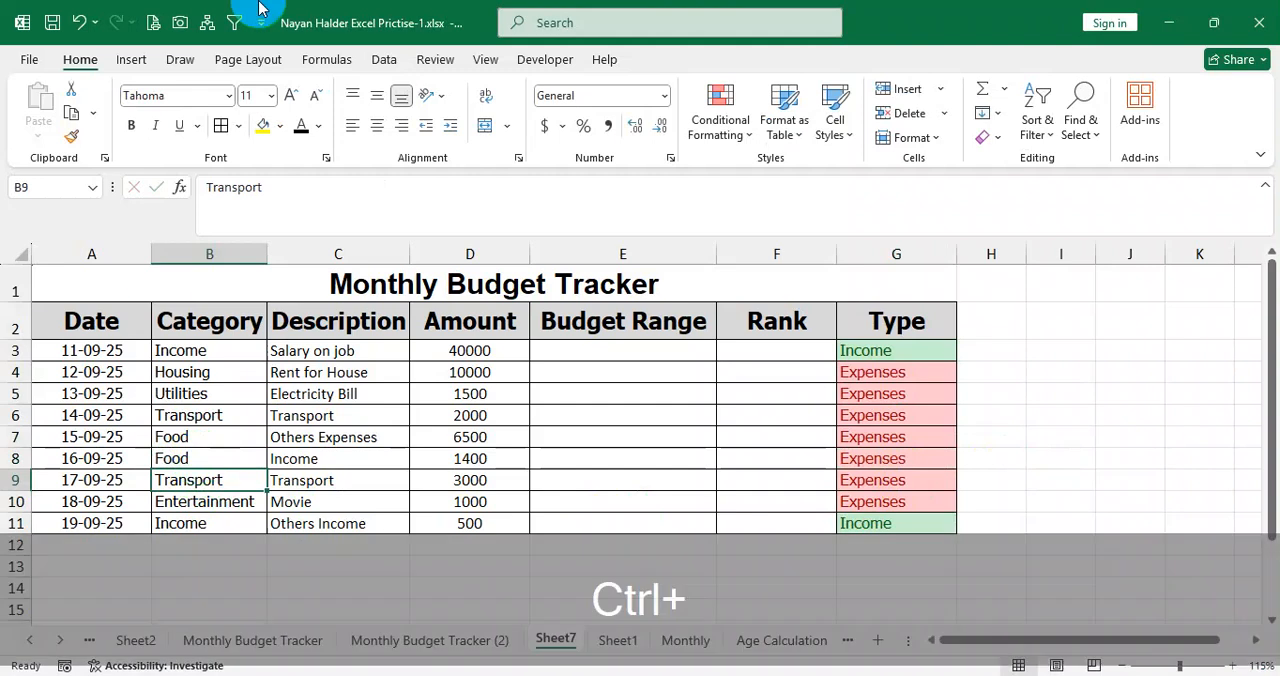
key("ctrl+z")
left_click_drag(880, 351, 901, 523)
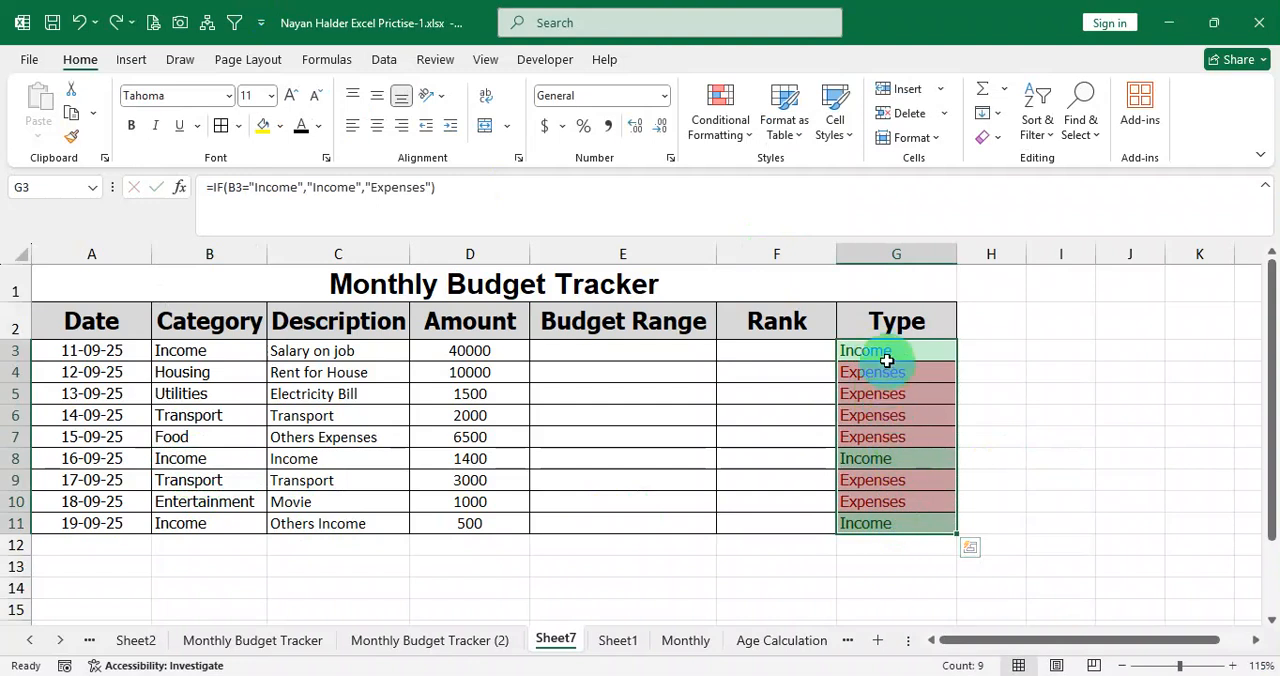
left_click_drag(886, 357, 896, 523)
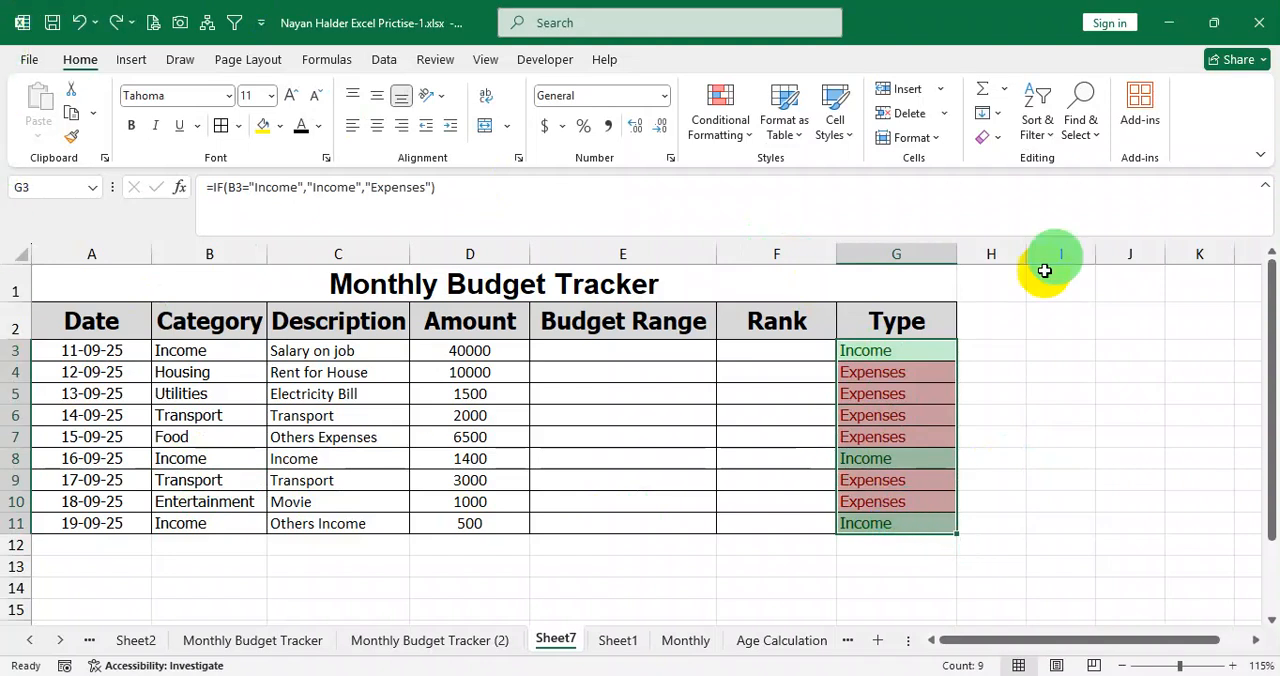
Read the Calculation requirements in Question.pdf in the browser and return to the Excel workbook.
key("alt+Tab")
scroll(543, 500, "down", 3)
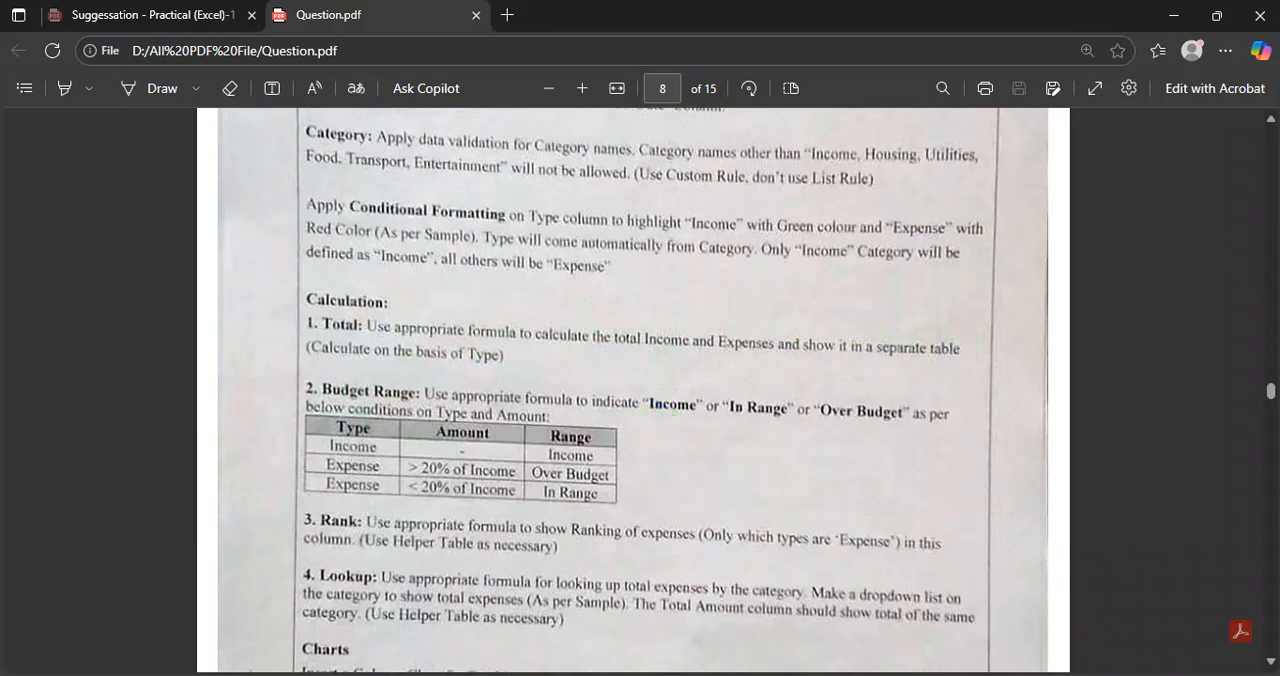
left_click(696, 674)
left_click(585, 430)
Add borders to range A14:C16 below the tracker for a separate totals table.
scroll(100, 600, "down", 2)
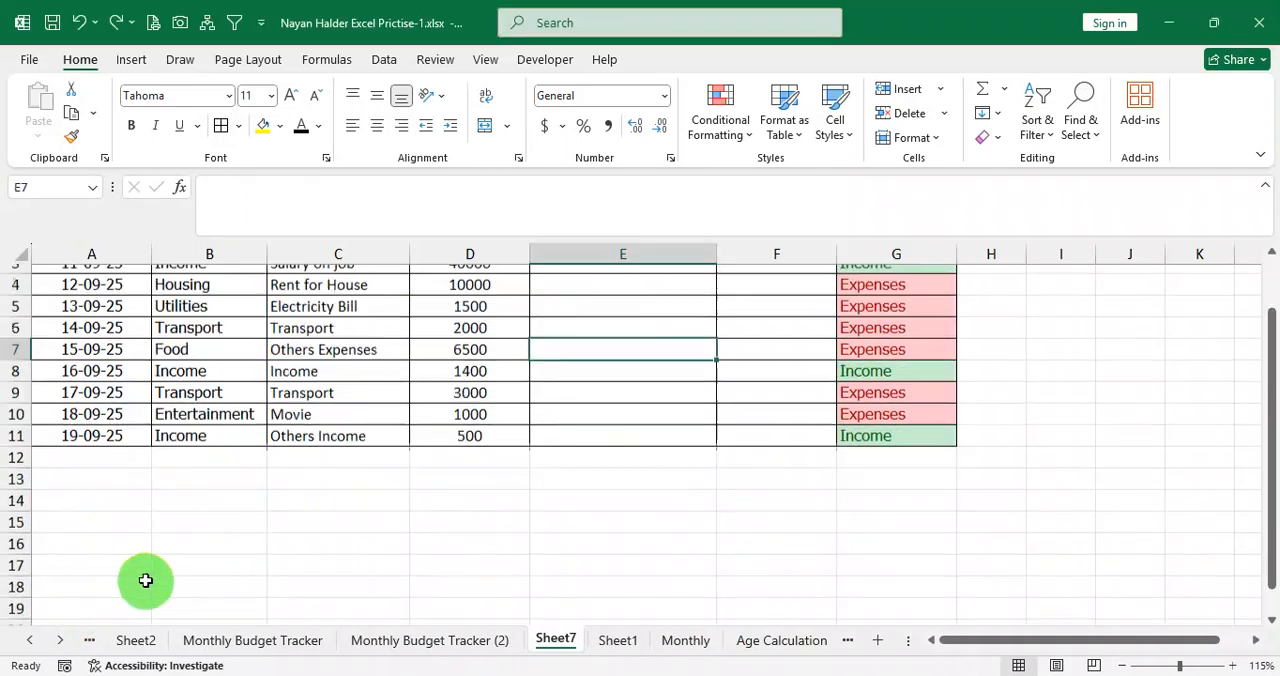
left_click_drag(120, 497, 276, 534)
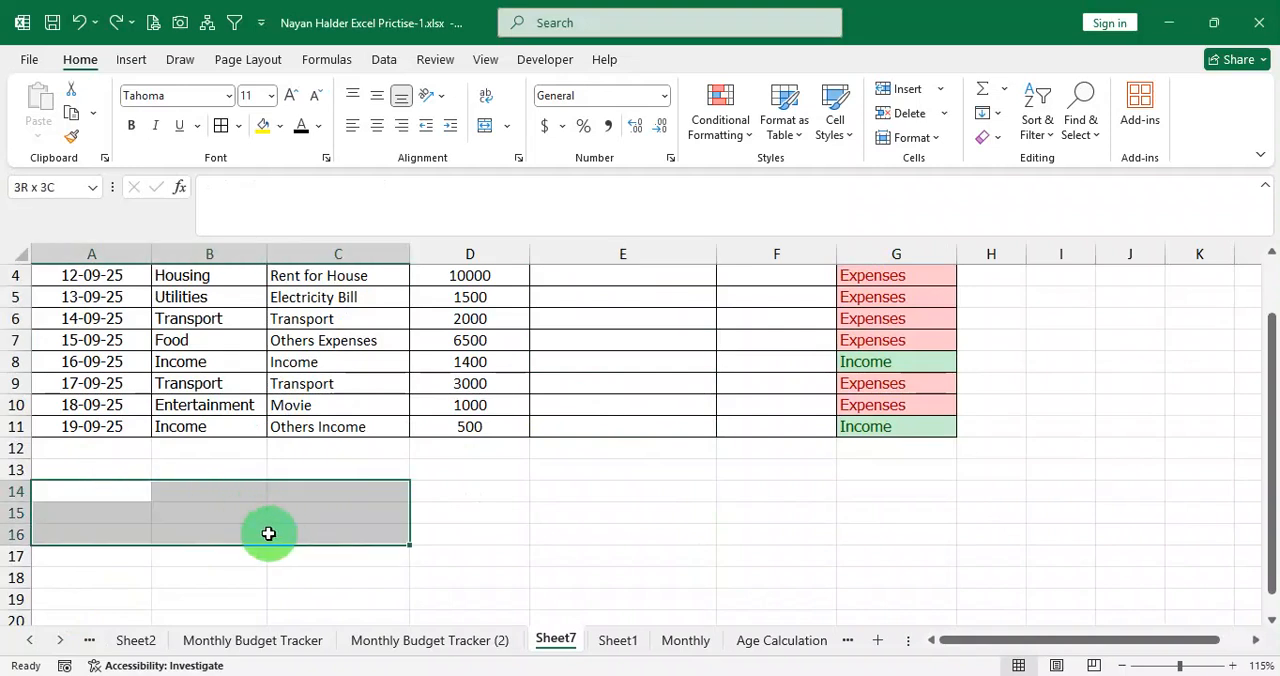
left_click(221, 125)
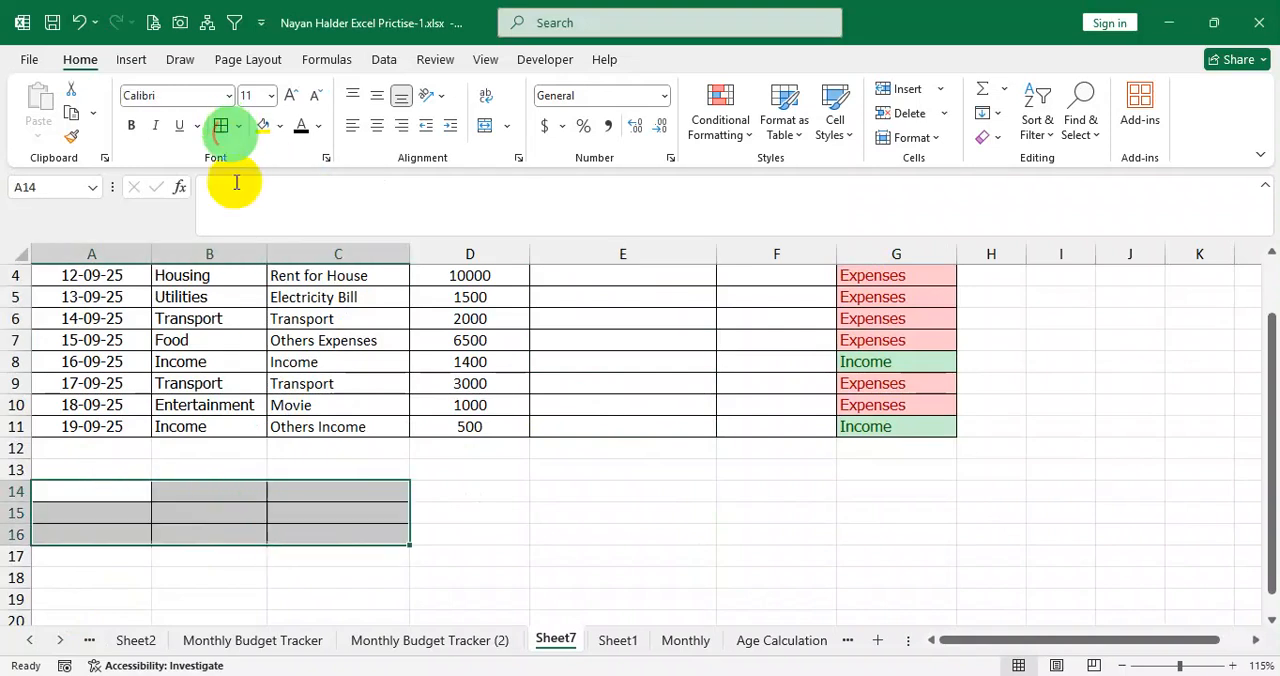
Merge columns A and B separately in each of rows 14 to 16 and set the merged label cells to top and left alignment.
left_click(112, 487)
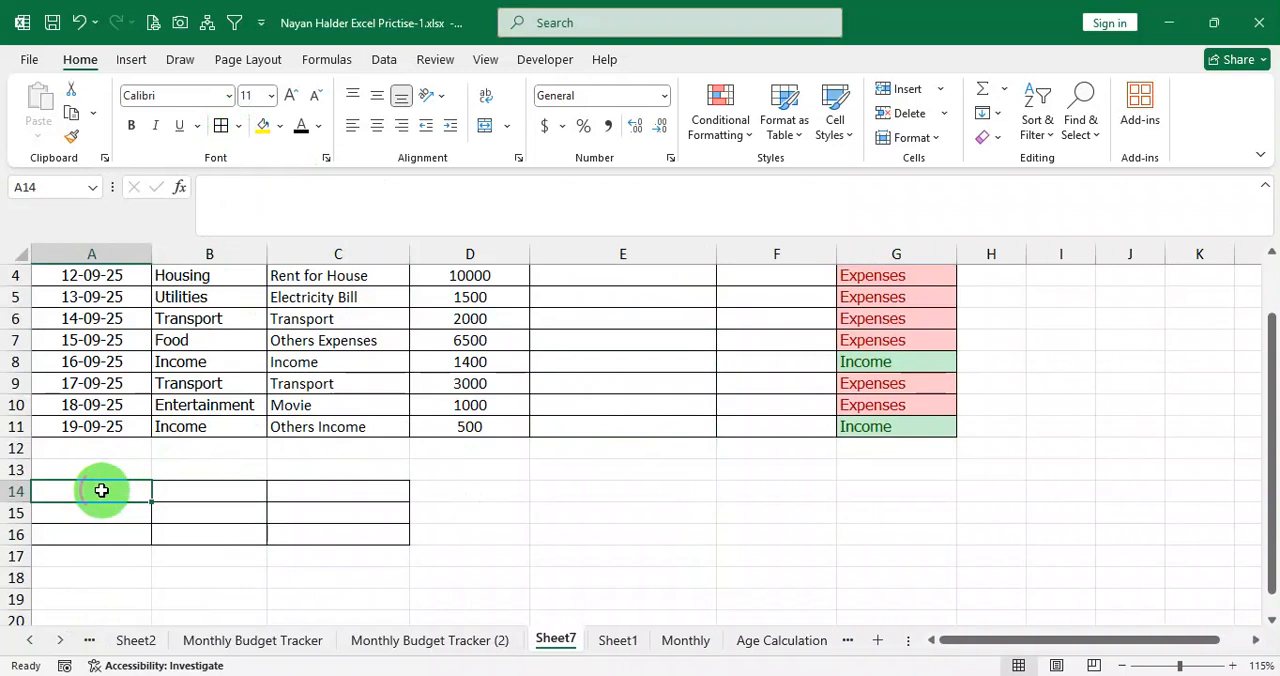
left_click_drag(101, 490, 231, 491)
right_click(231, 491)
left_click(477, 92)
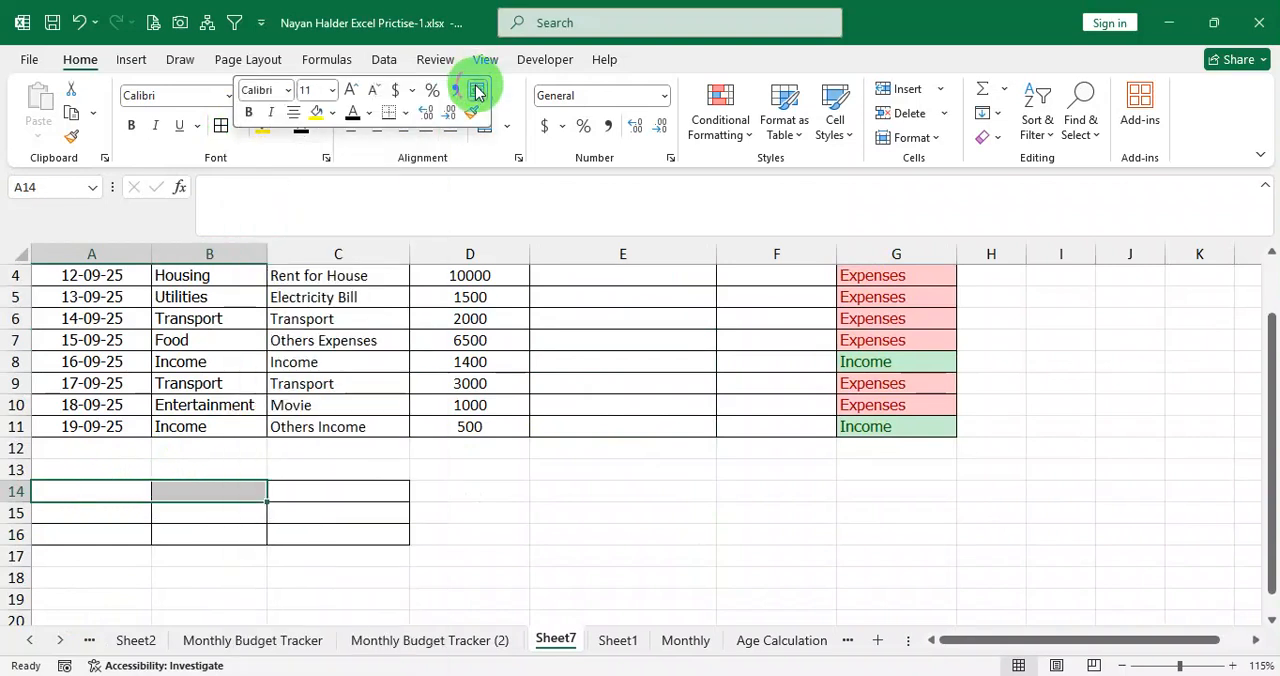
left_click_drag(106, 517, 233, 528)
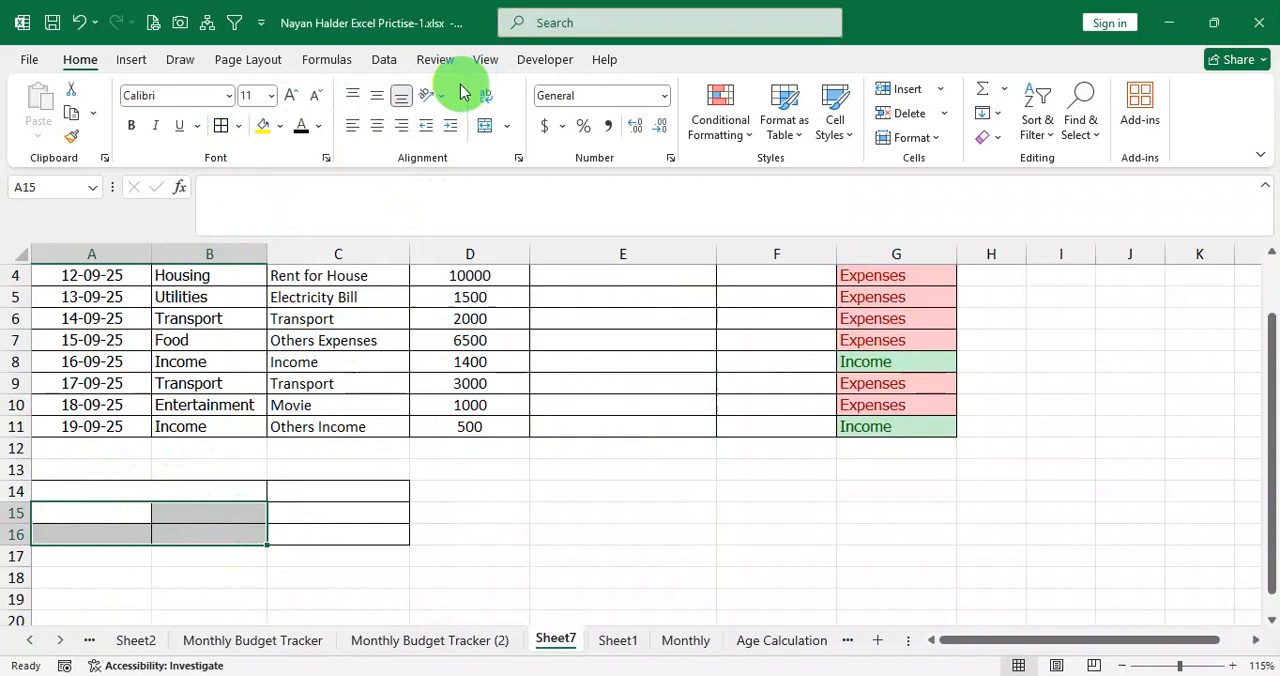
left_click(507, 126)
left_click(545, 177)
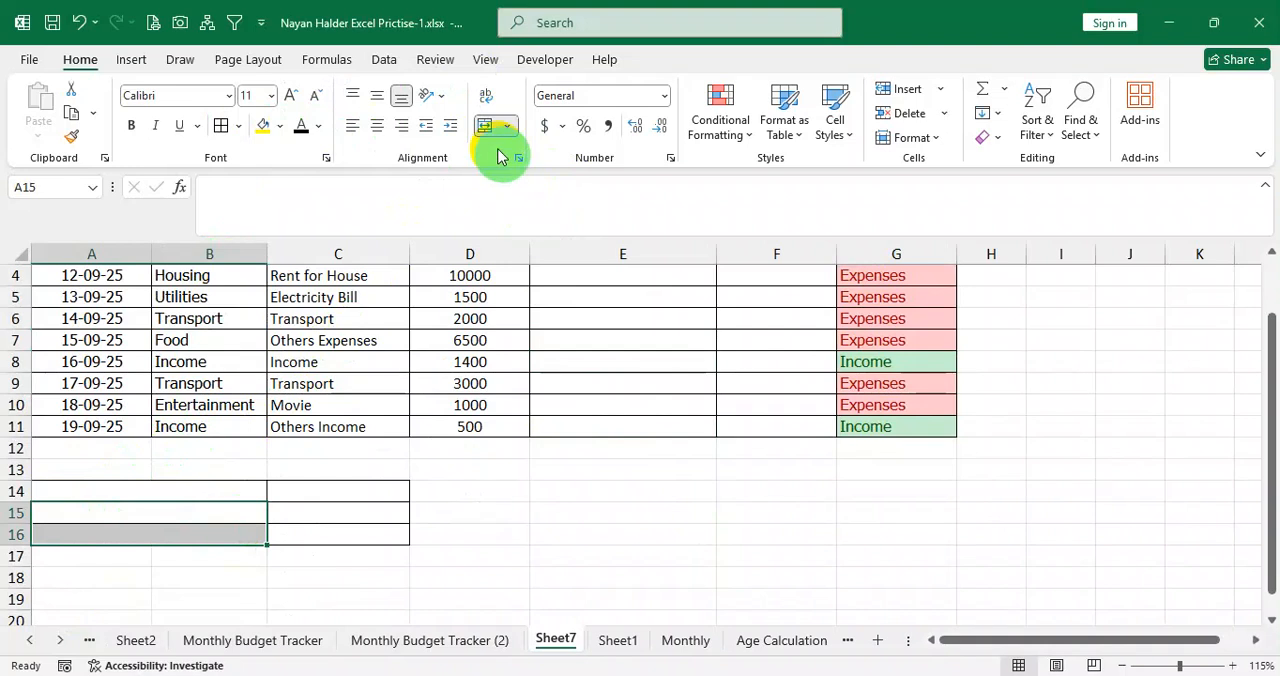
left_click_drag(206, 489, 220, 522)
left_click(352, 95)
left_click(352, 125)
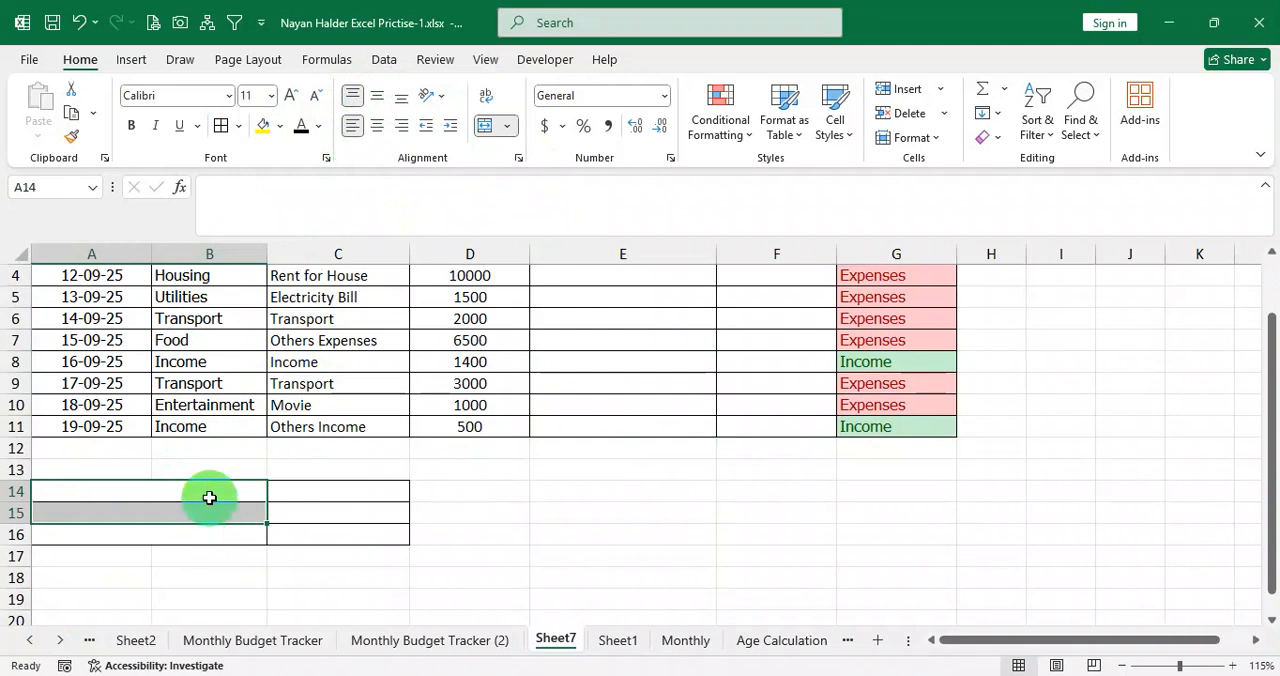
Enter the labels Total Income in A14 and Total Expense in A15.
left_click(220, 500)
type("Total Income")
key("Return")
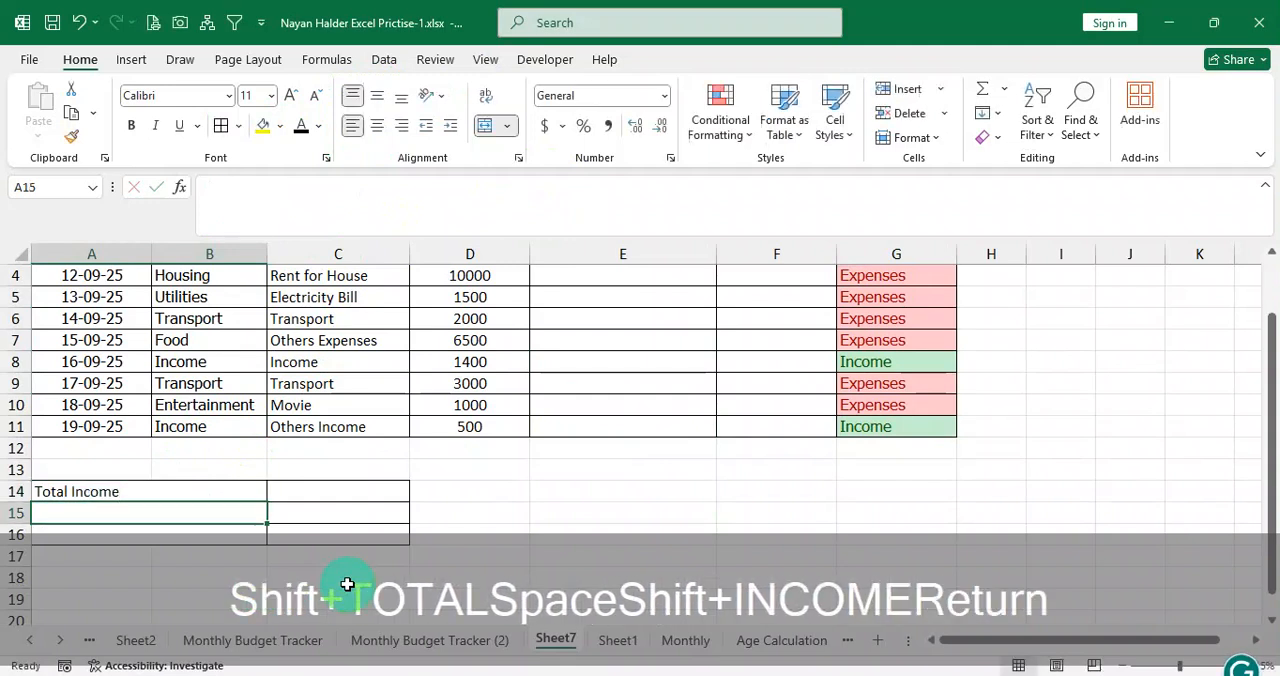
type("Total Expense")
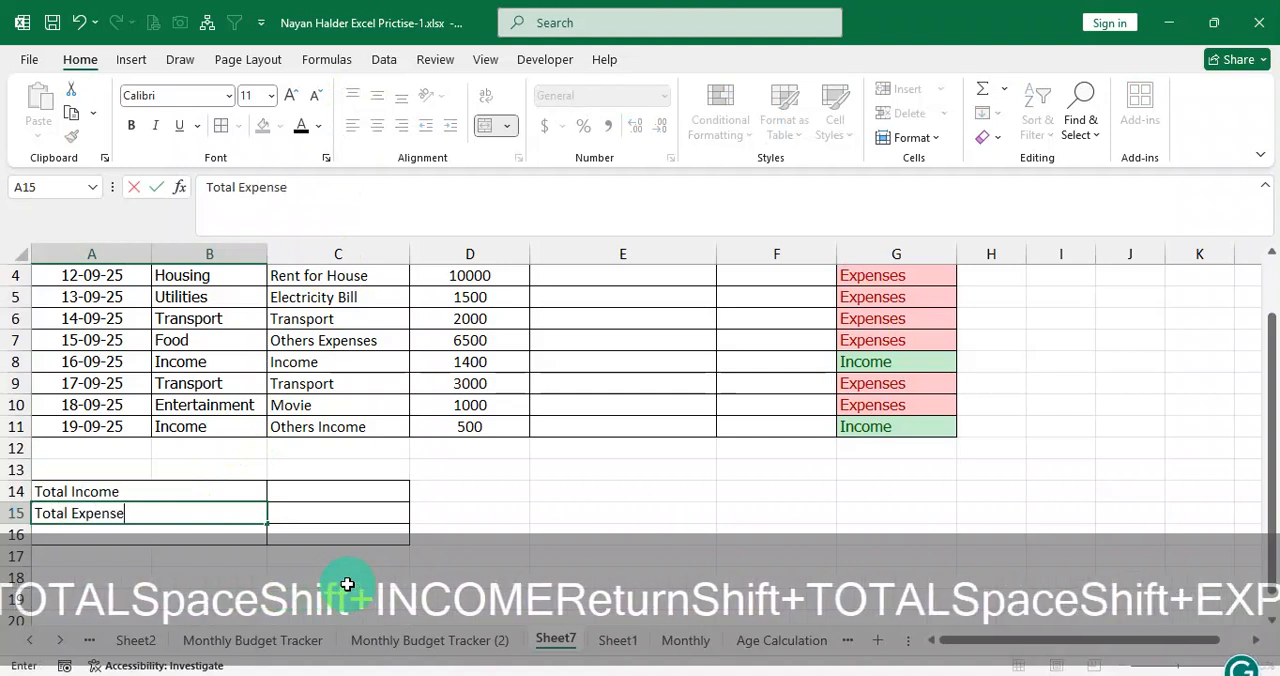
key("Return")
Right-align the label cells in rows 14 to 16 and left-align the value cells C14:C16.
left_click_drag(171, 495, 178, 536)
left_click(401, 125)
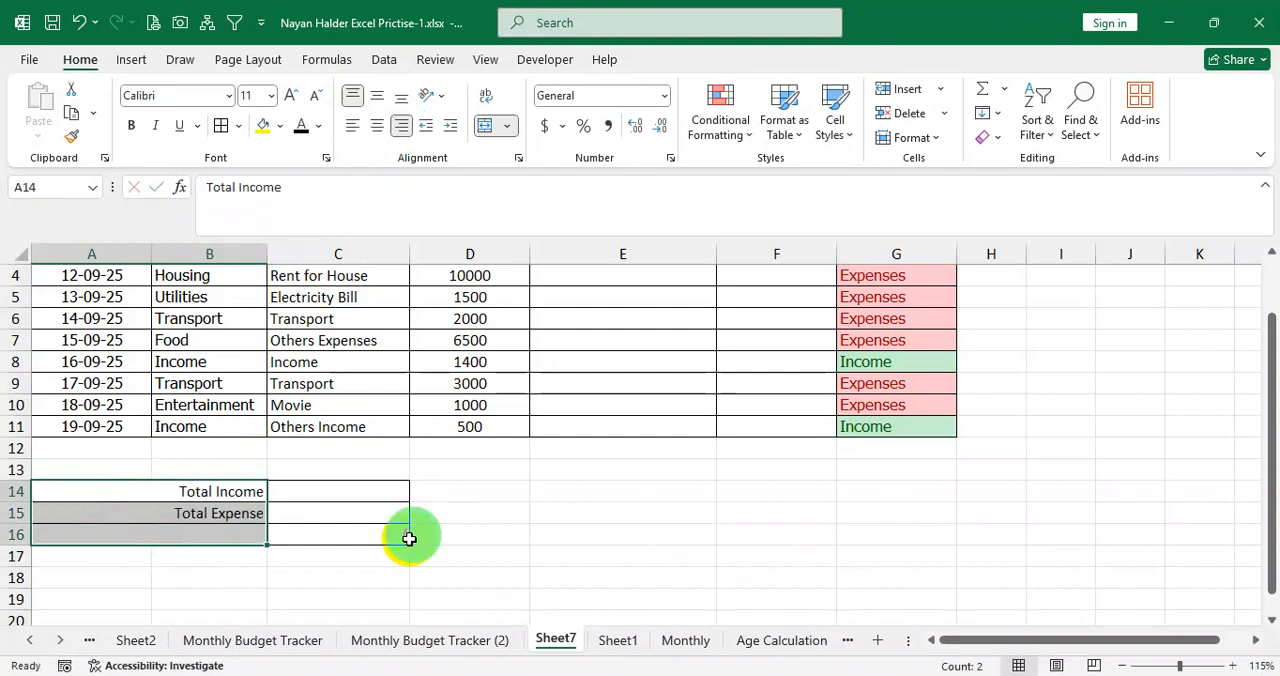
left_click_drag(337, 498, 315, 527)
left_click(353, 126)
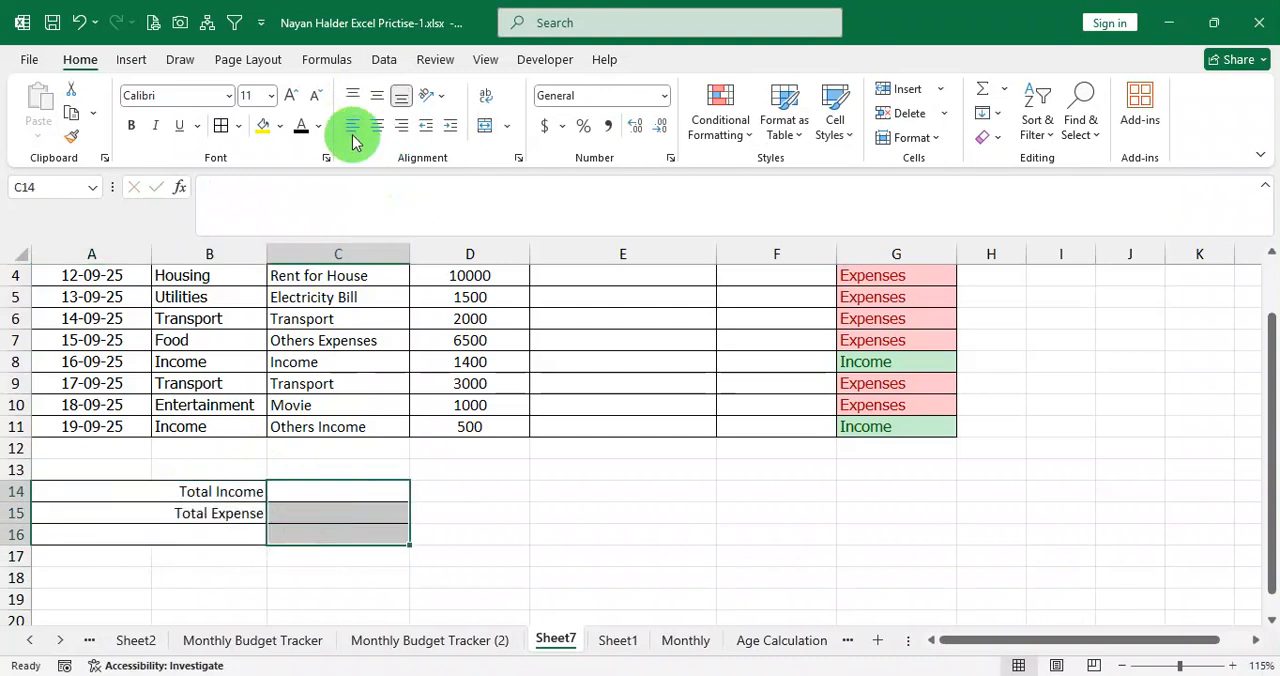
Enter the label Balance in A16 and narrow column A to fit the dates.
left_click(321, 494)
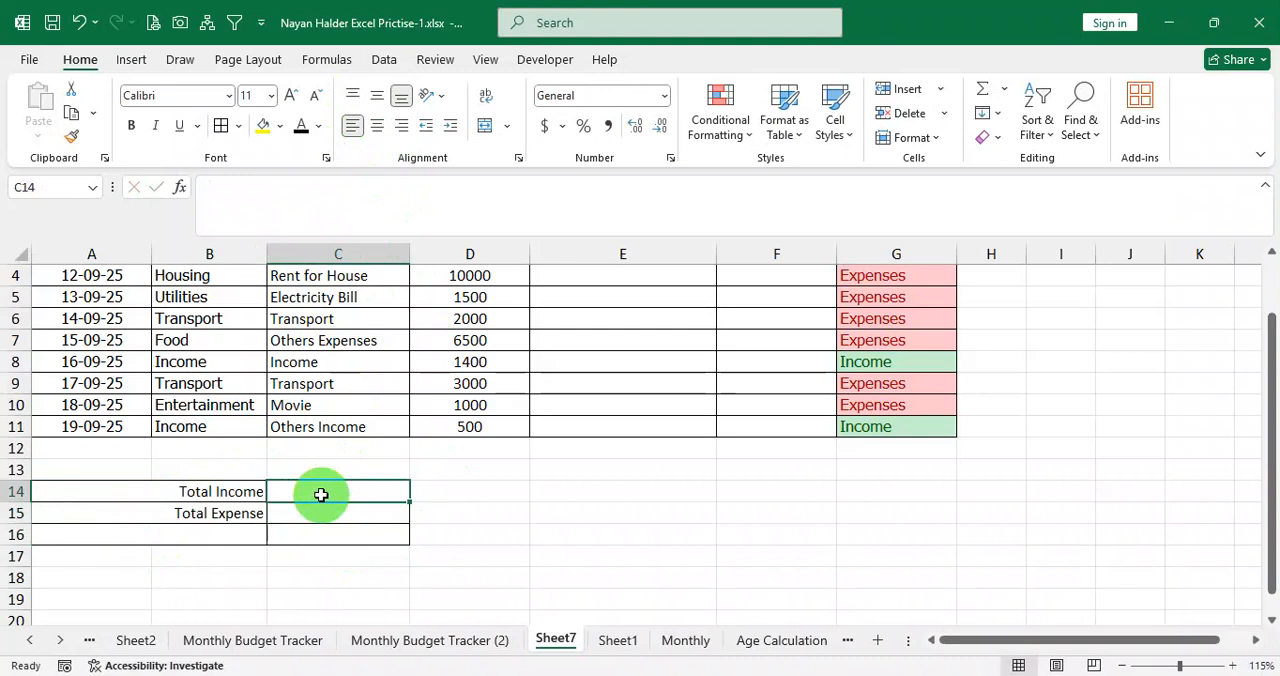
left_click(233, 541)
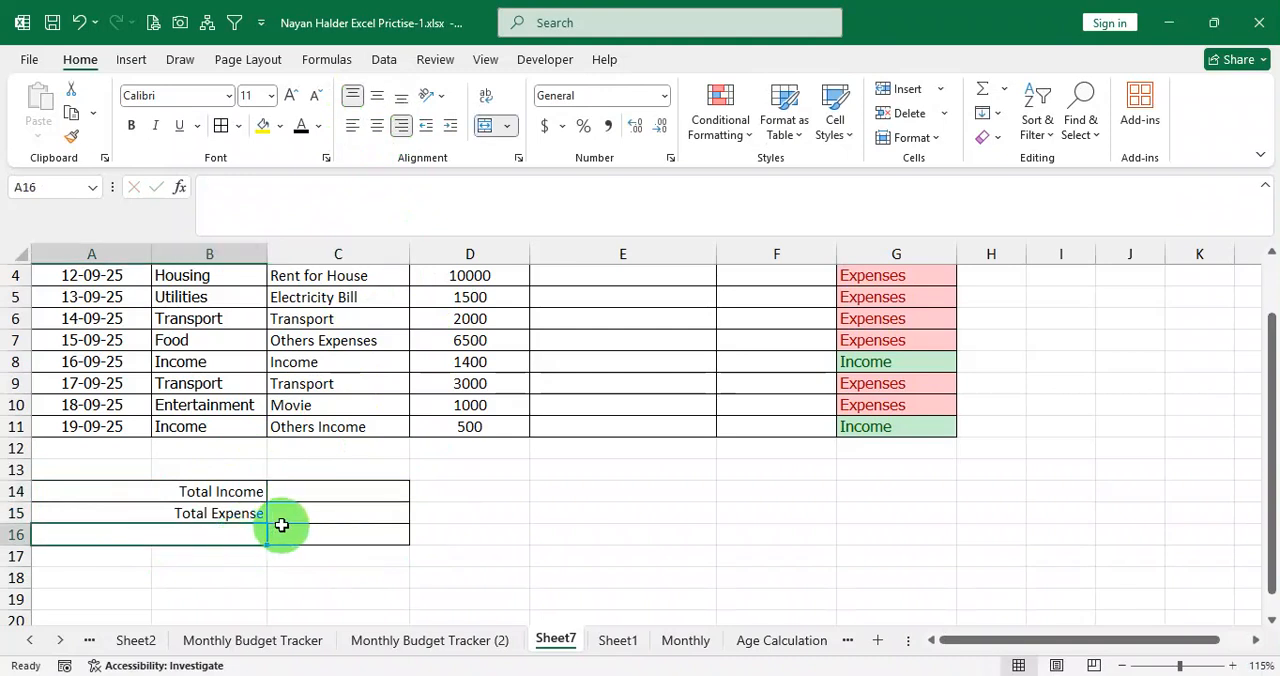
type("Ba")
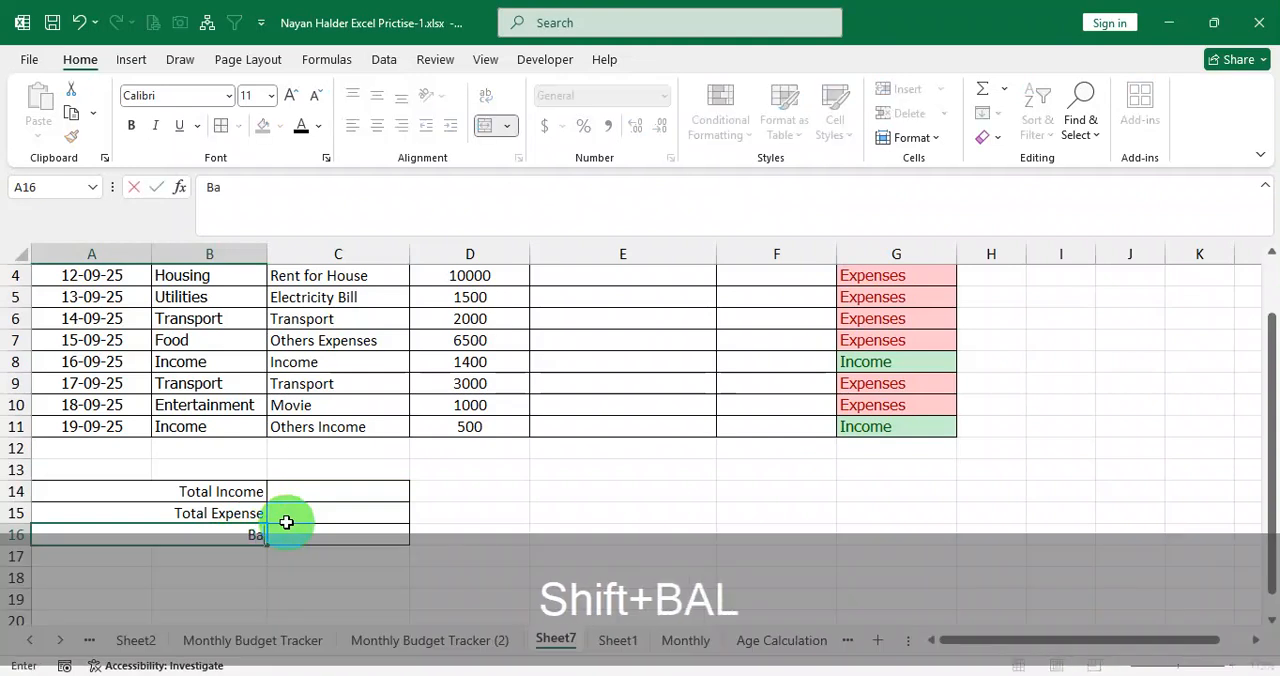
type("lance")
key("Return")
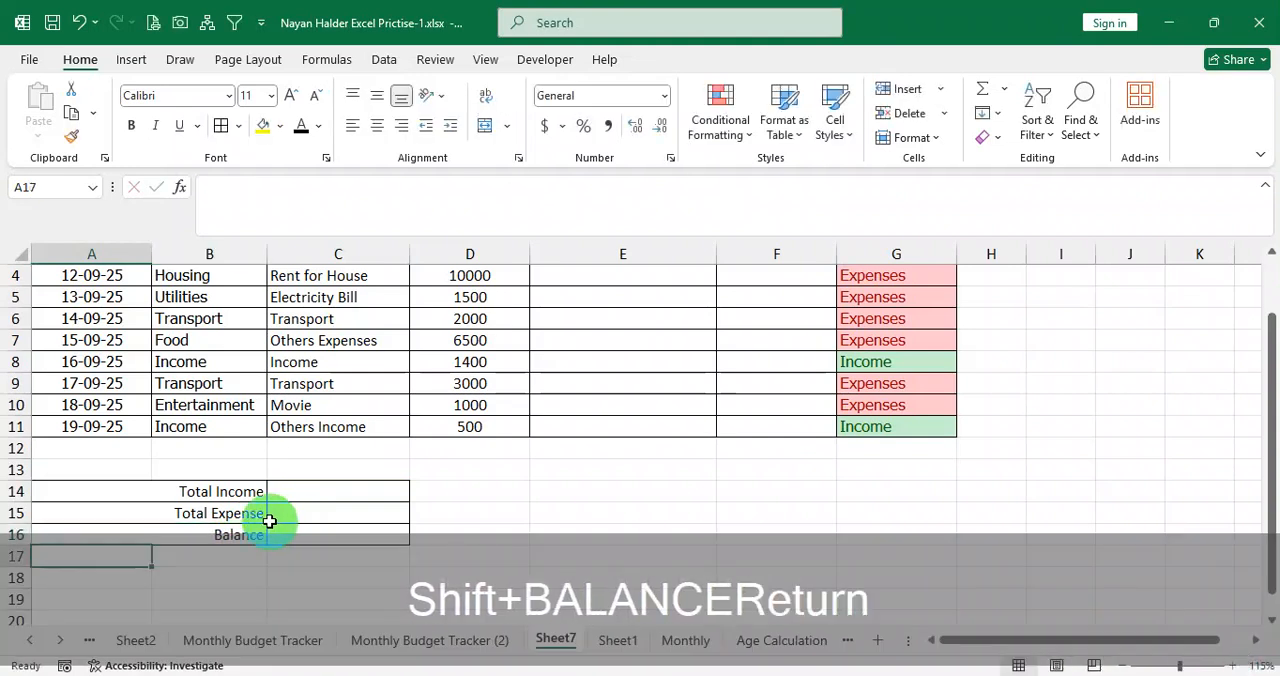
left_click_drag(234, 491, 240, 513)
left_click_drag(153, 252, 115, 248)
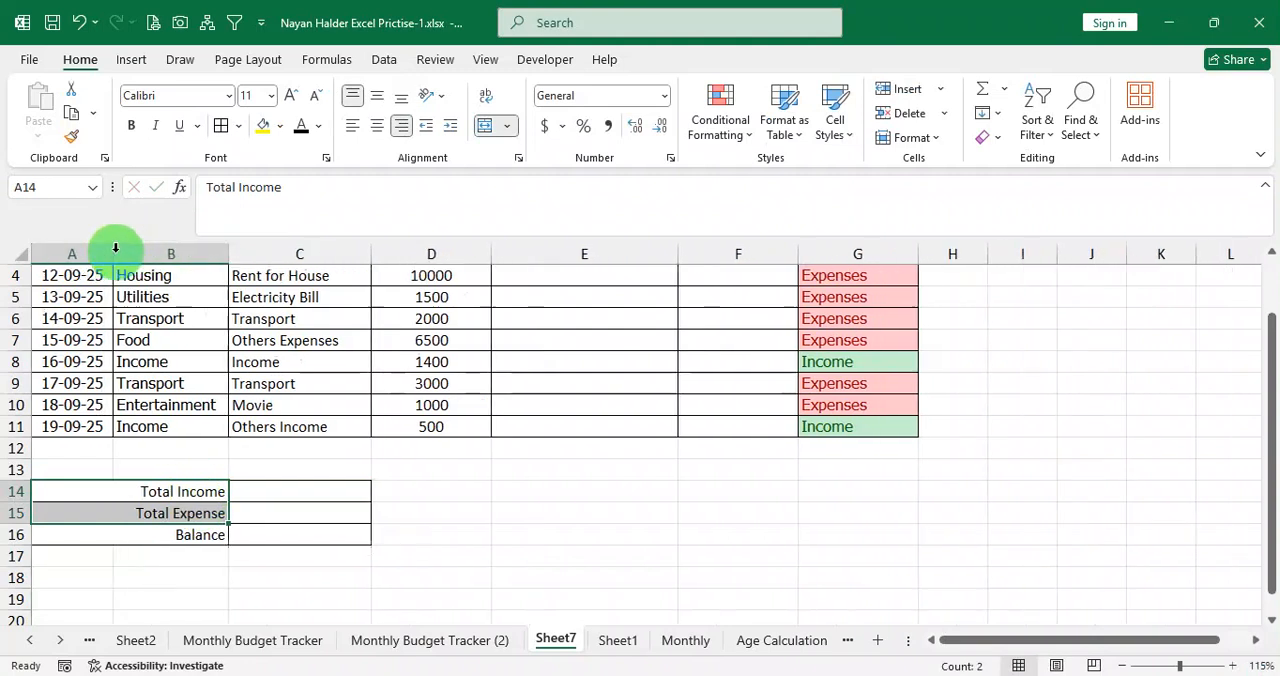
Calculate Total Income in C14 by adding the income amounts with the formula =D3+D8+D11.
left_click(263, 491)
scroll(265, 494, "up", 1)
scroll(291, 510, "down", 1)
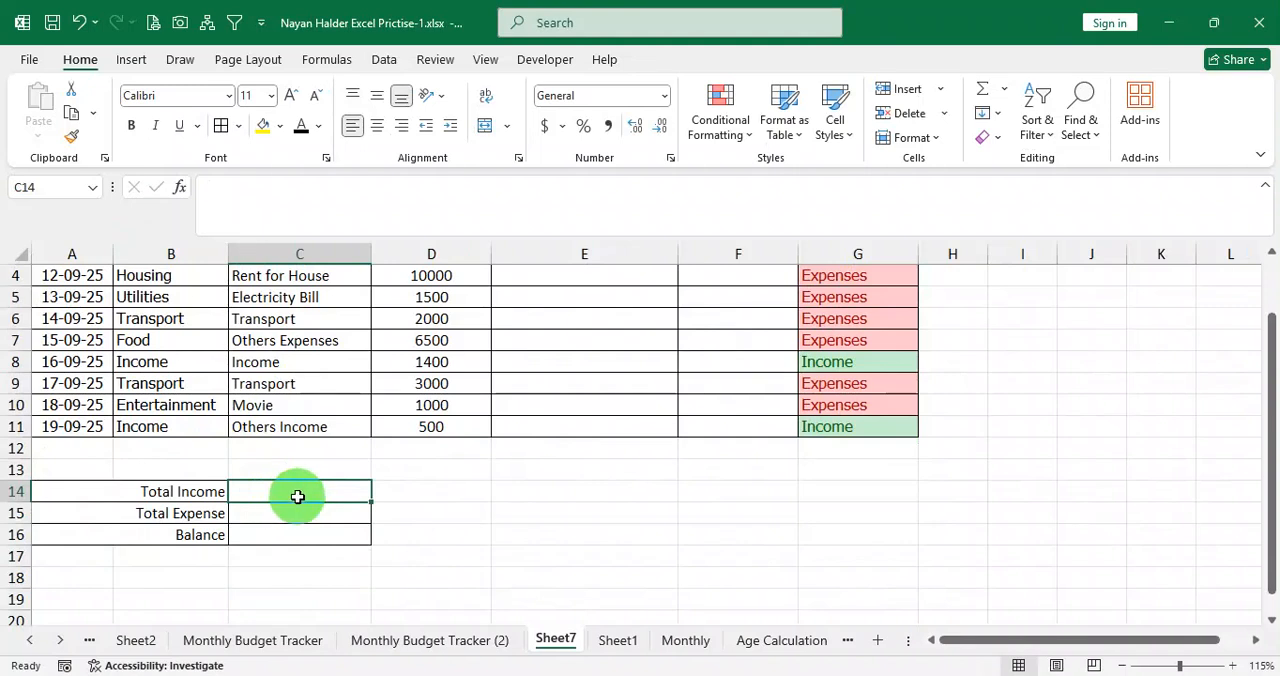
left_click(409, 497)
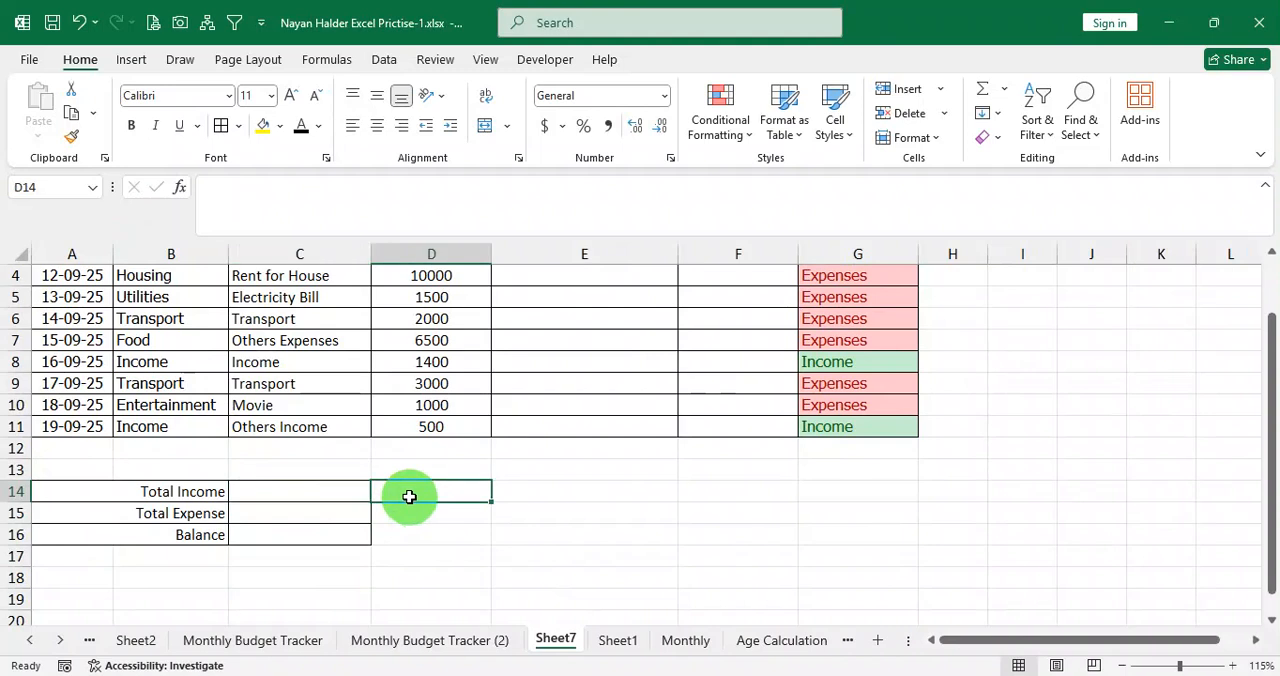
left_click(338, 490)
scroll(345, 497, "up", 1)
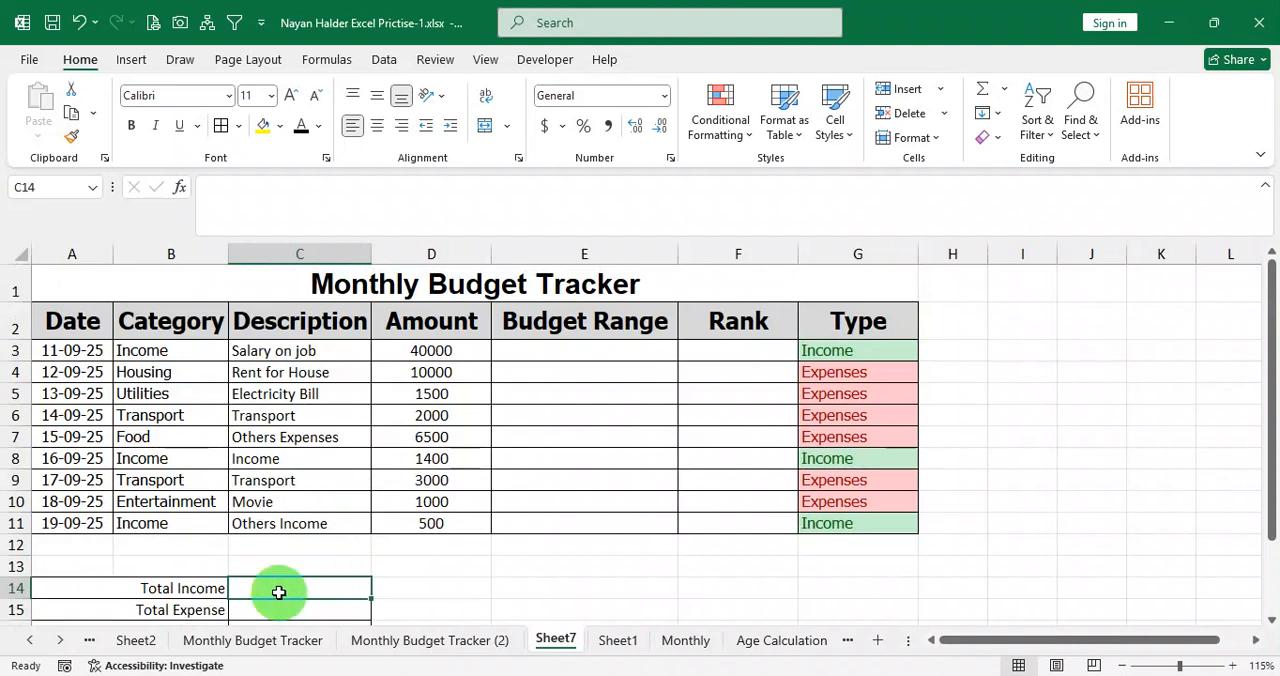
type("=")
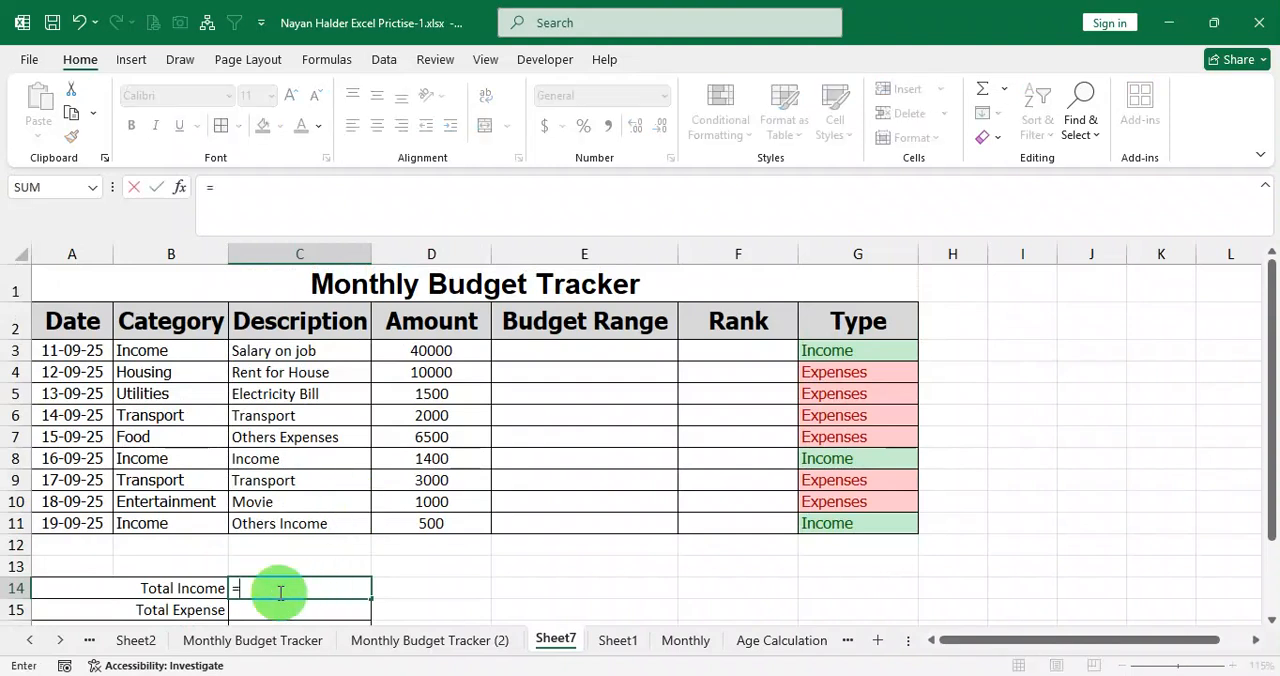
left_click(458, 350)
type("+")
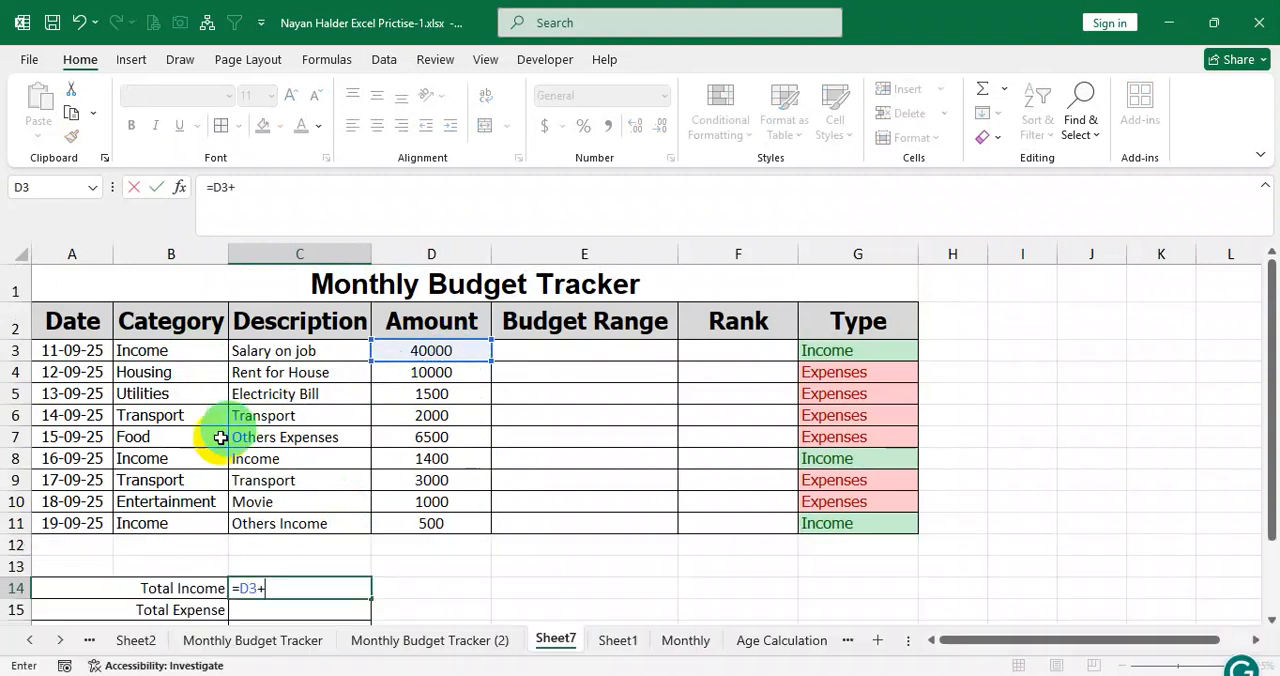
left_click(449, 457)
type("+")
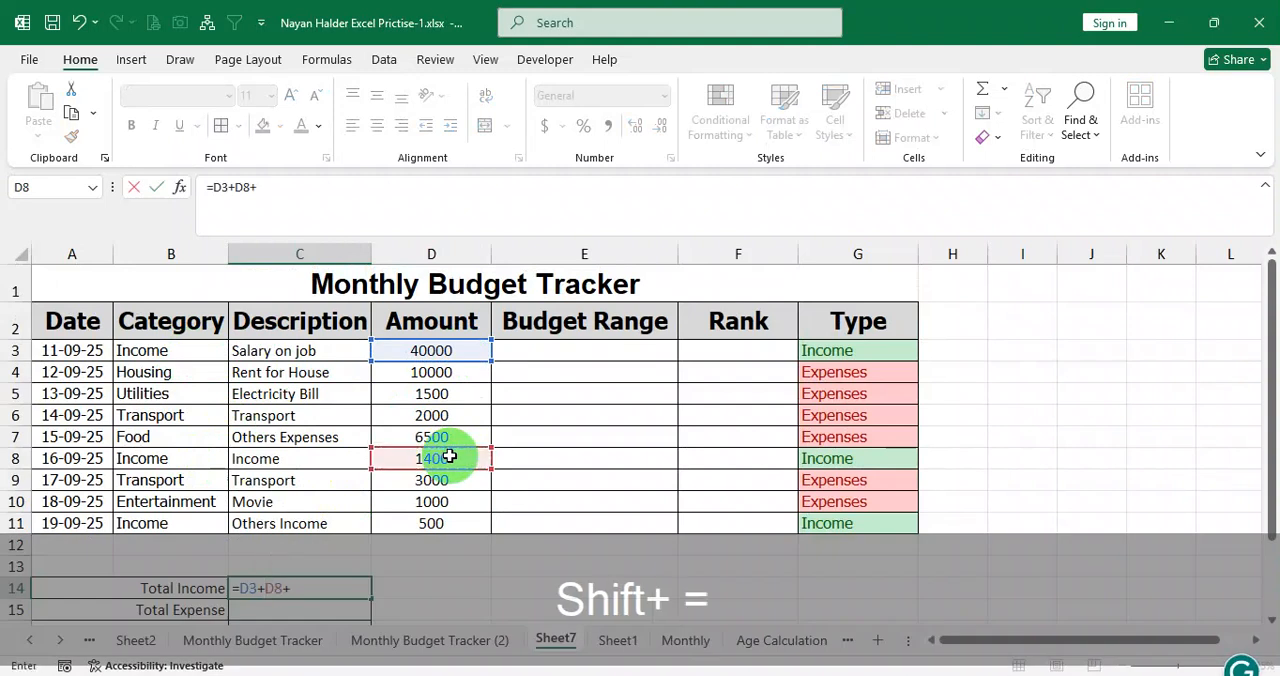
left_click(441, 523)
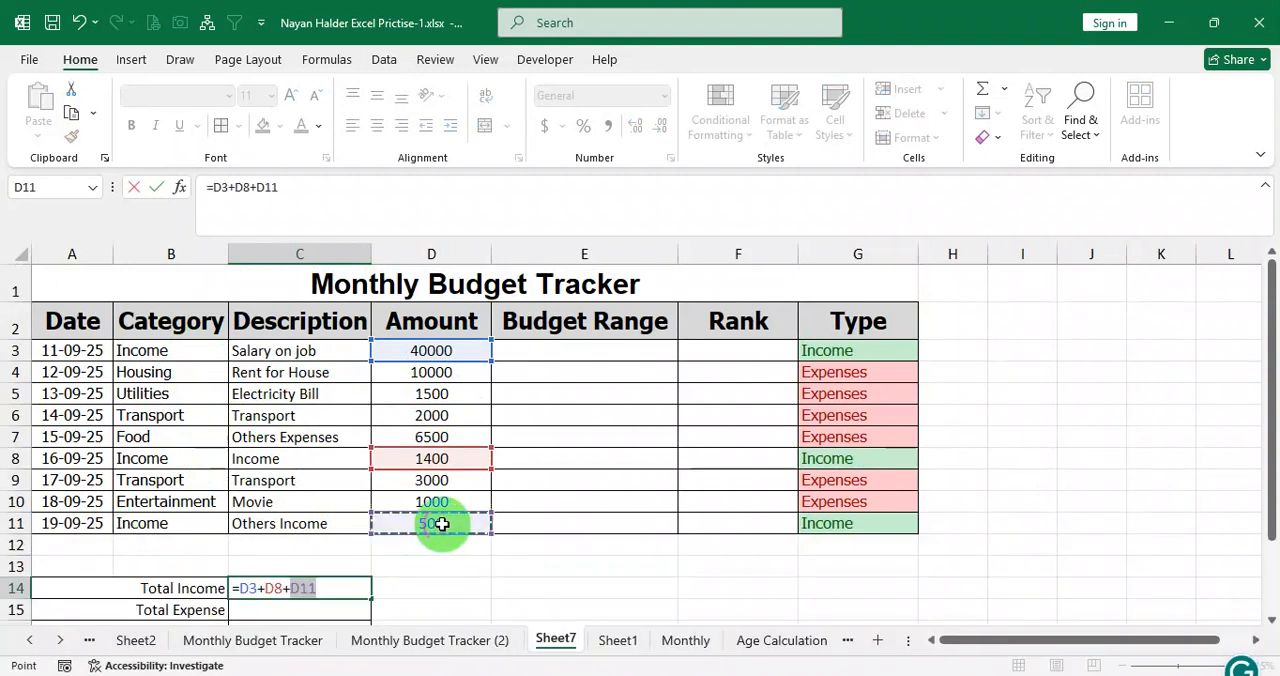
key("Return")
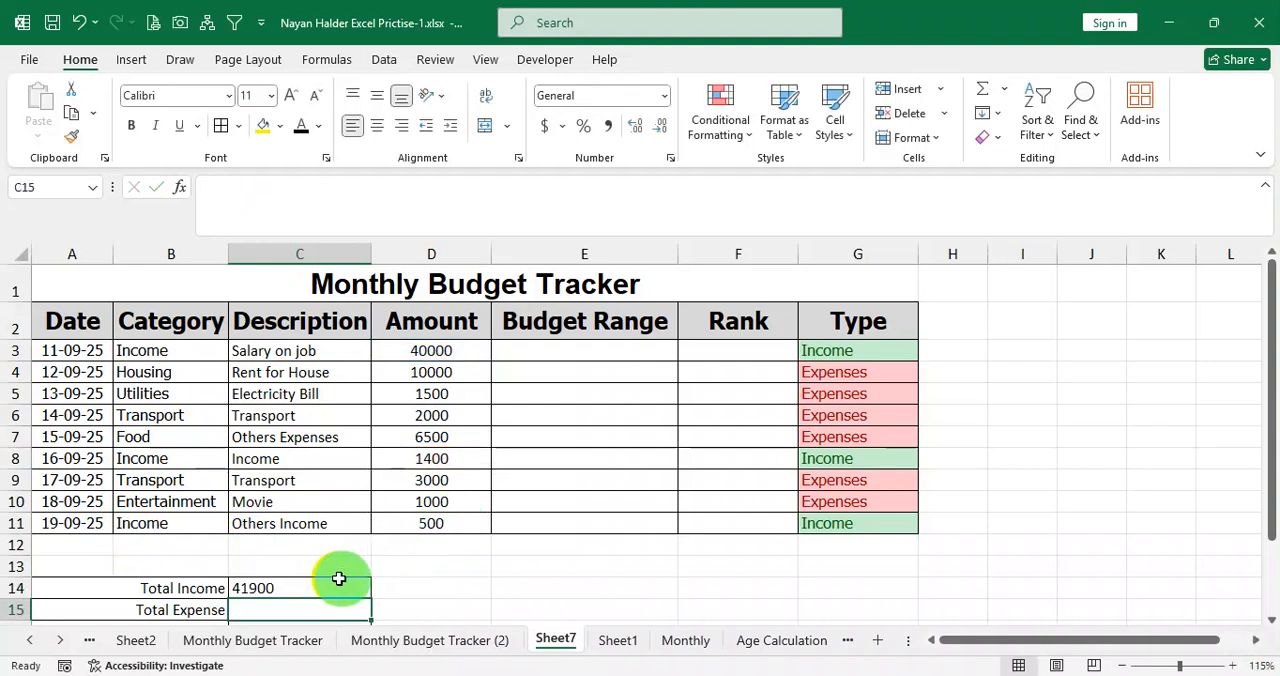
Change the category in B8 to Transport and compare the Type column and income amounts with the Total Income formula.
left_click(297, 587)
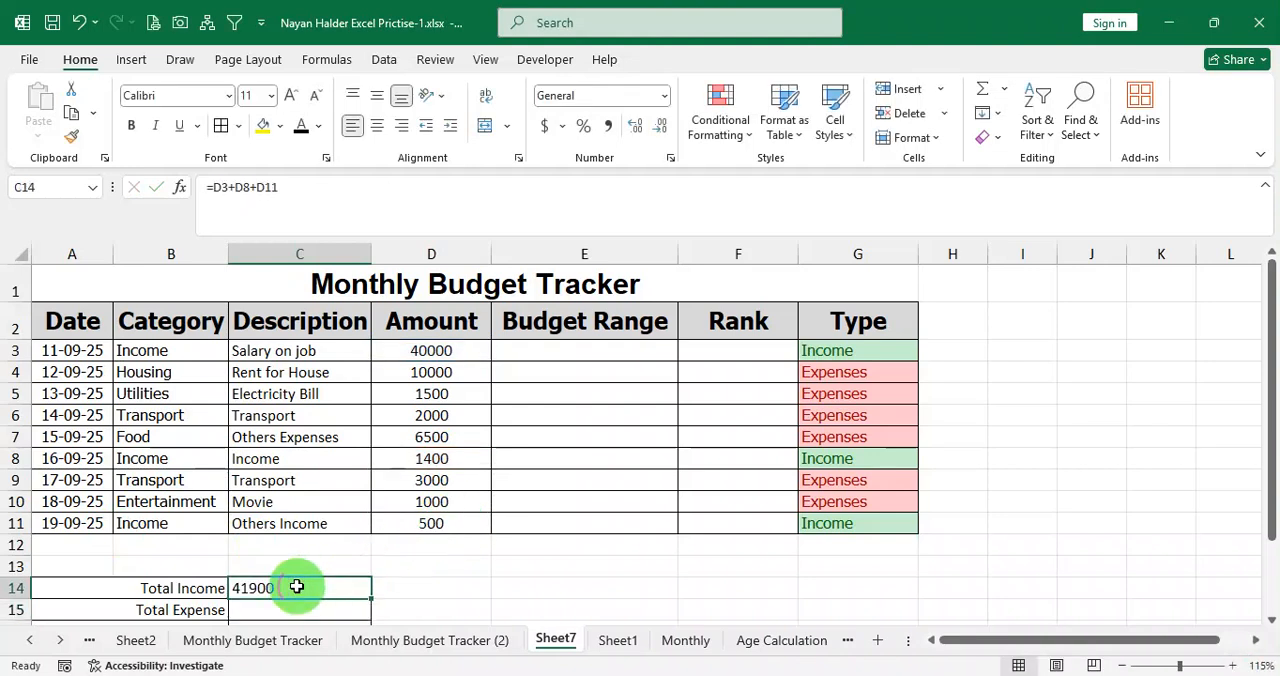
left_click(167, 460)
type("Transport")
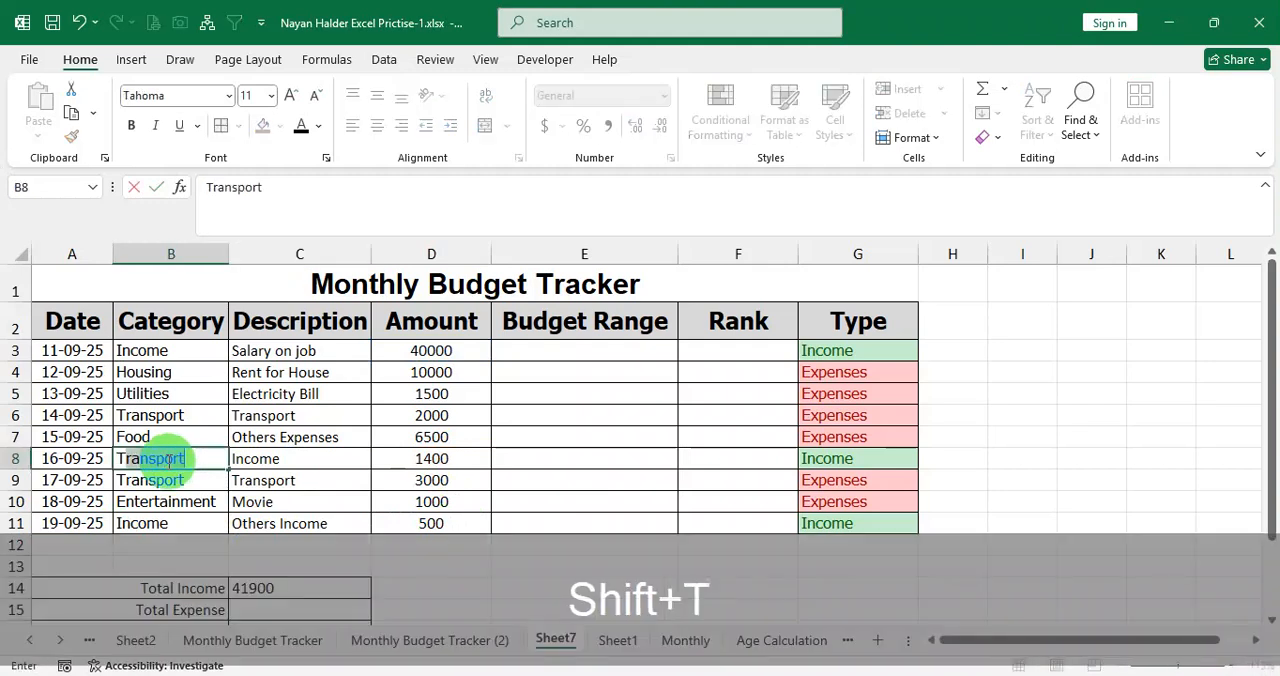
key("Return")
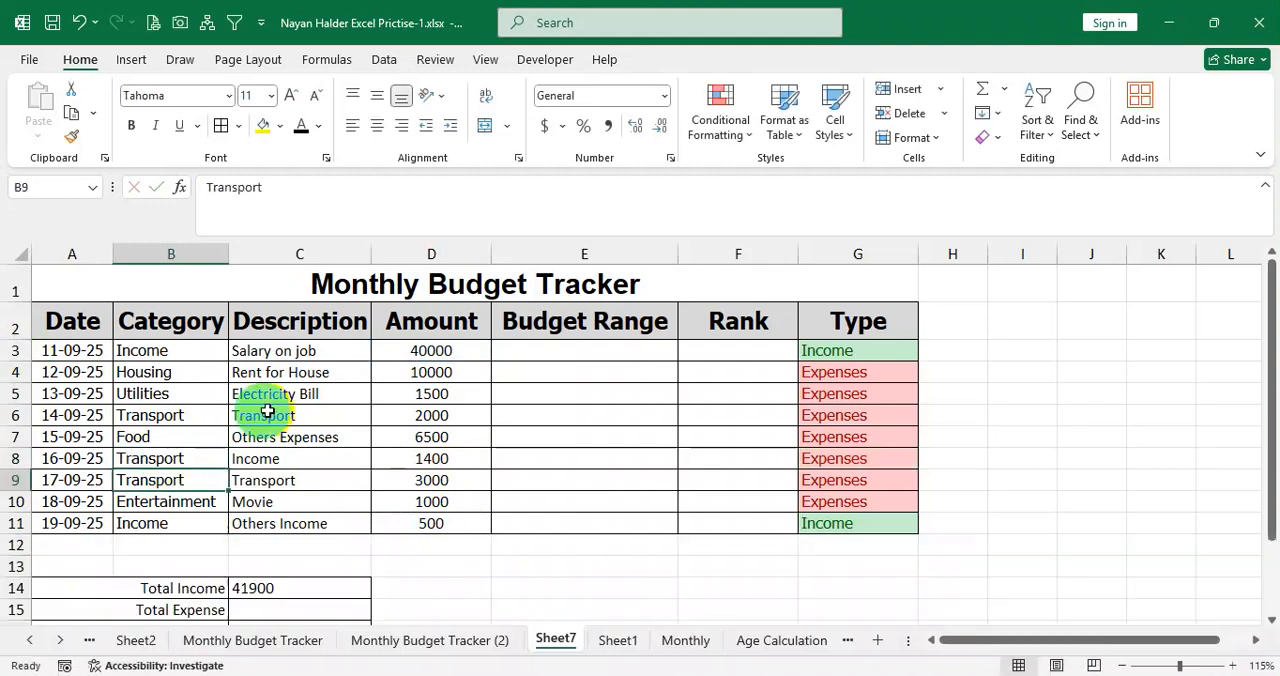
left_click_drag(194, 457, 812, 455)
left_click_drag(820, 371, 834, 479)
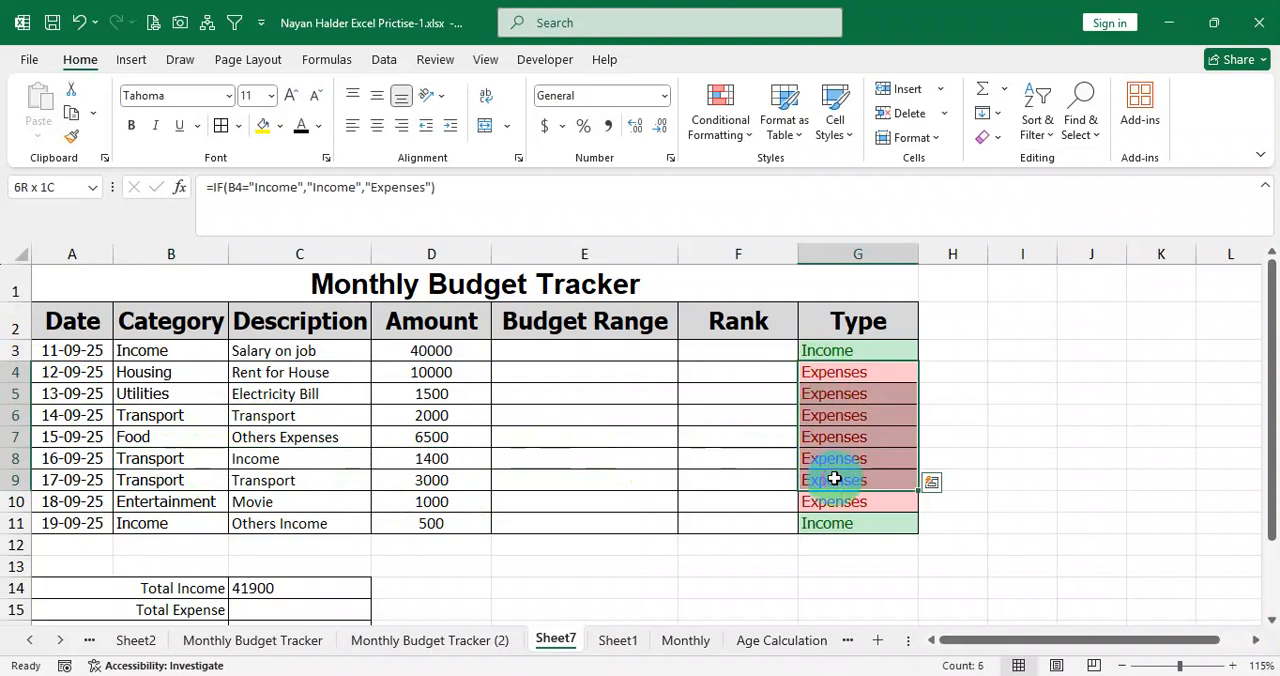
left_click_drag(831, 350, 422, 349)
left_click(463, 523)
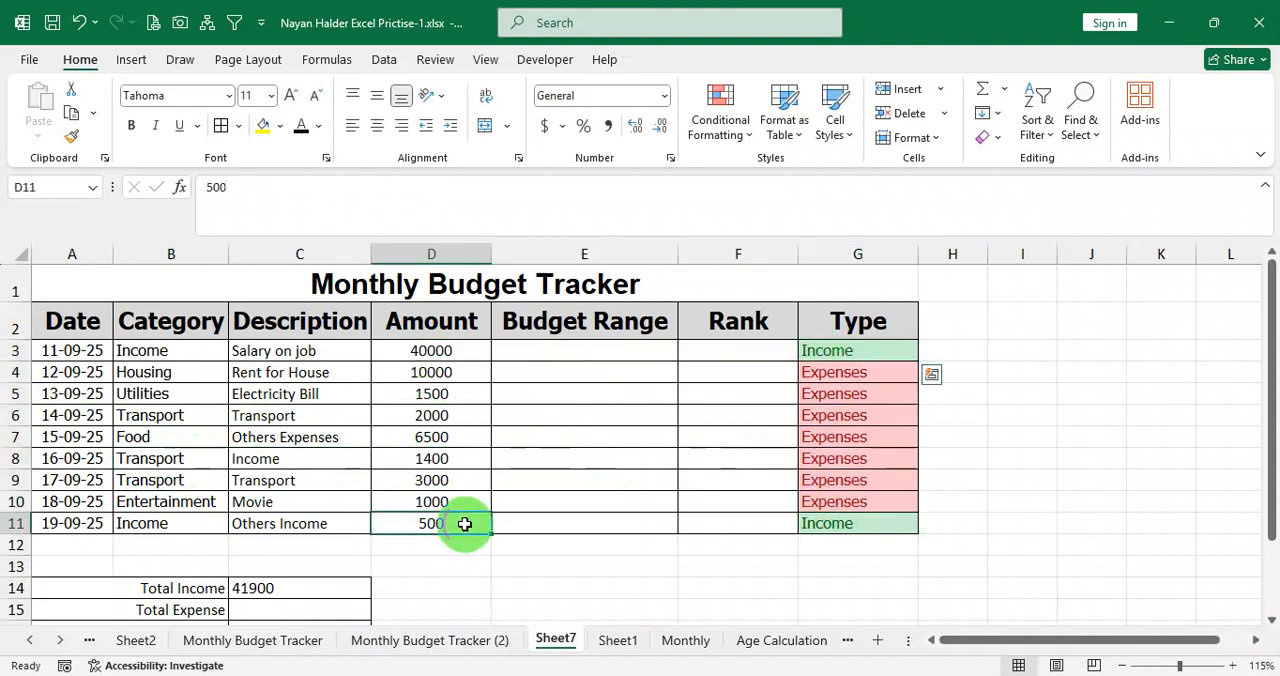
Recalculate Total Income in C14 from the two remaining income amounts with the formula =D3+D11.
left_click(290, 588)
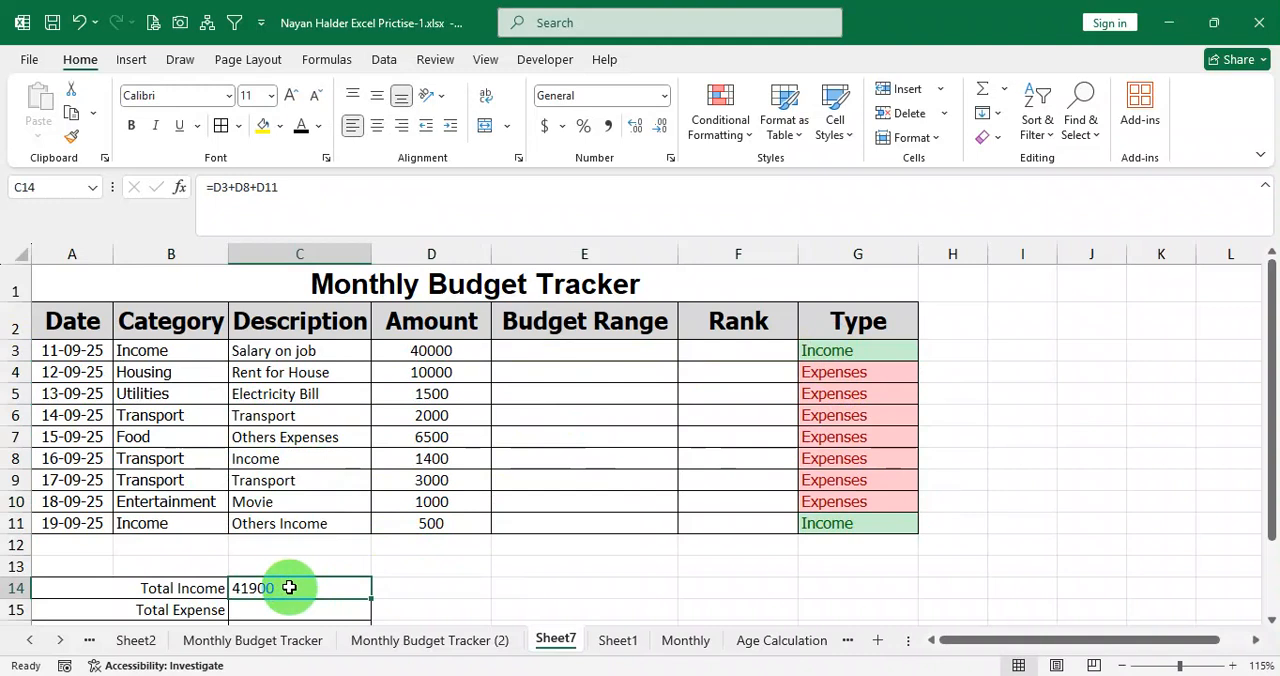
type("=")
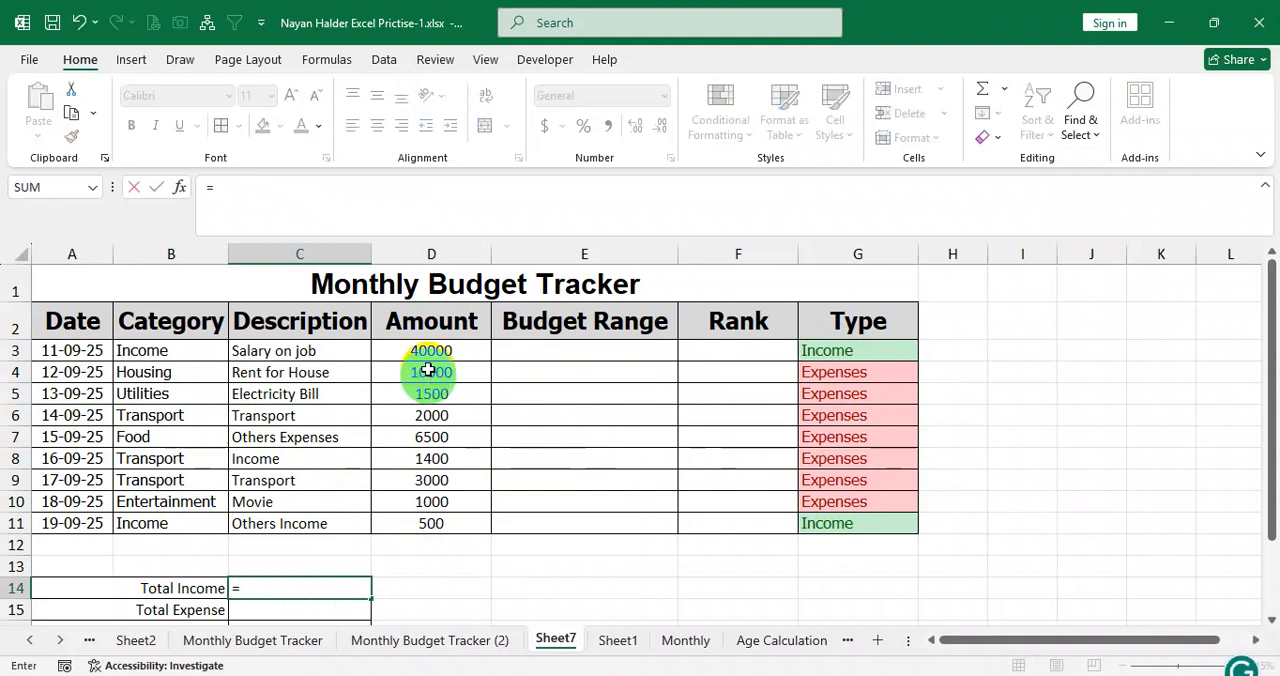
left_click(449, 347)
type("+")
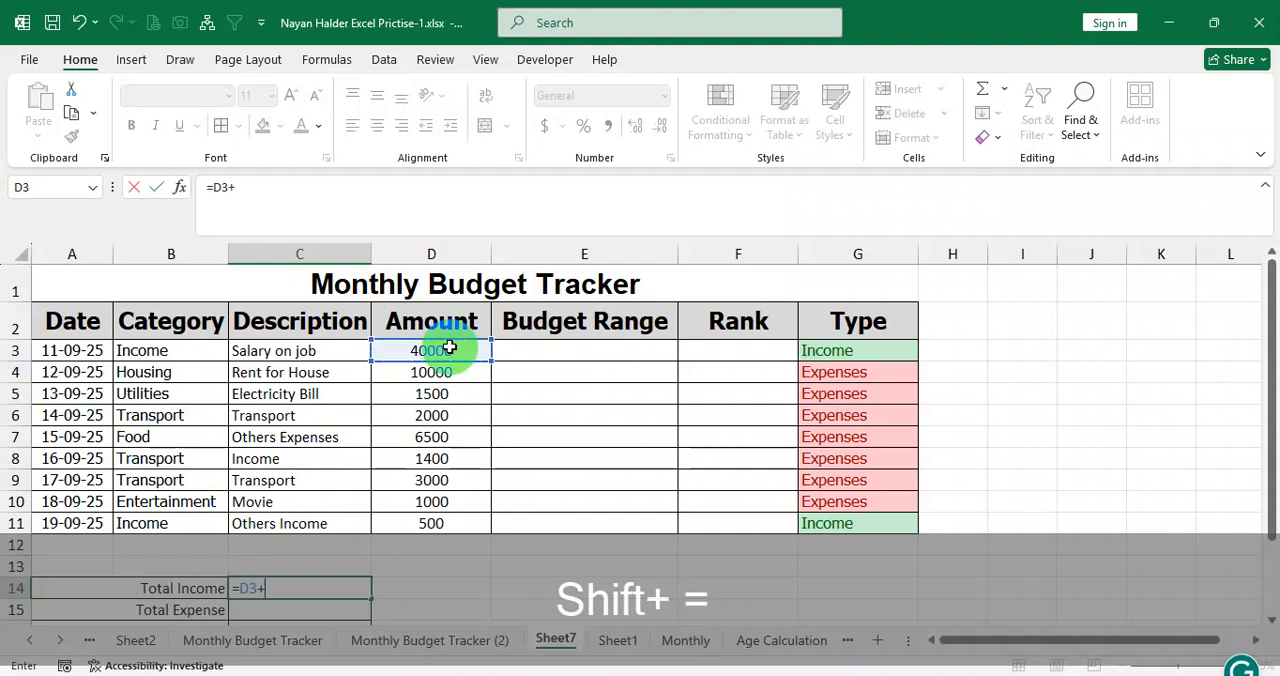
left_click(468, 521)
key("Return")
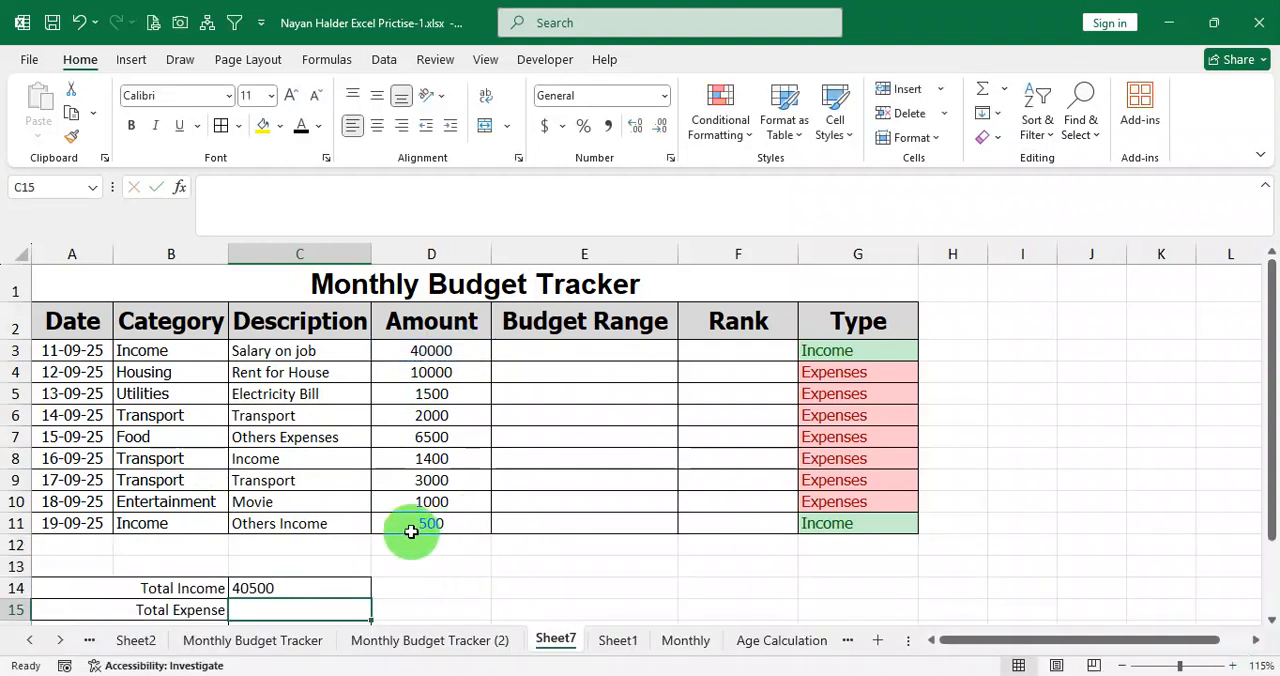
Set the category in B8 back to Income and clear the Total Income formula from C14.
left_click(176, 465)
type("Income")
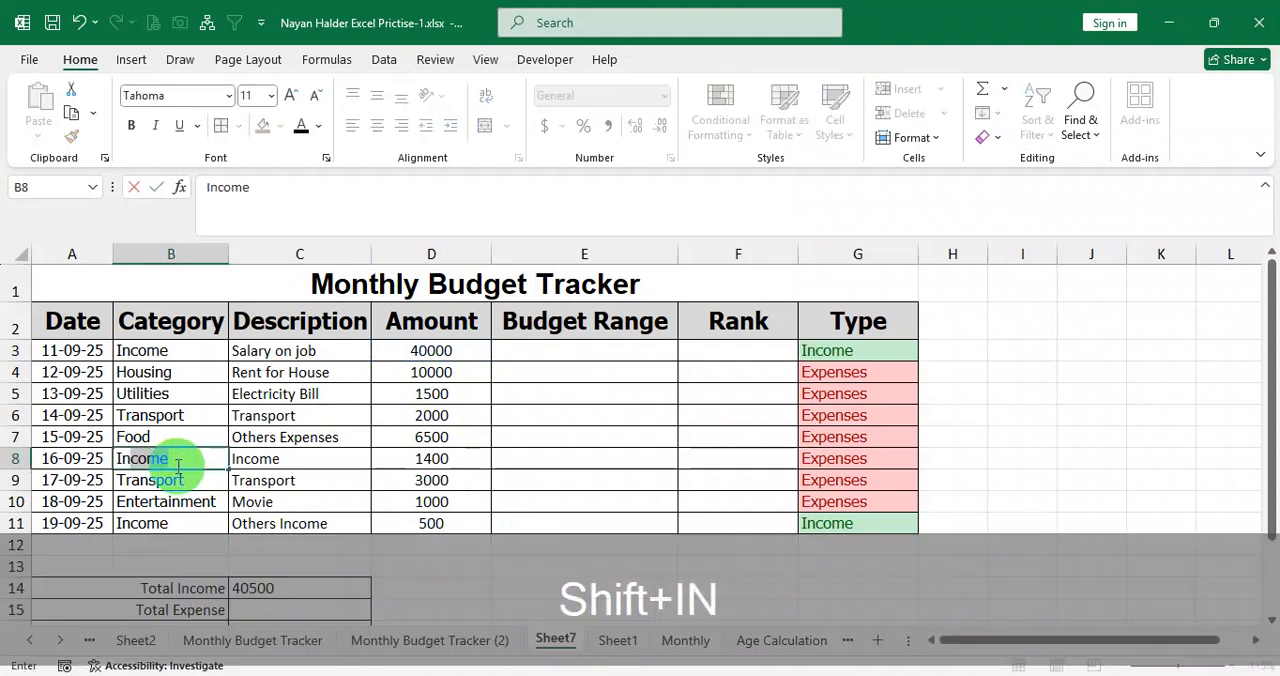
key("Return")
left_click(366, 458)
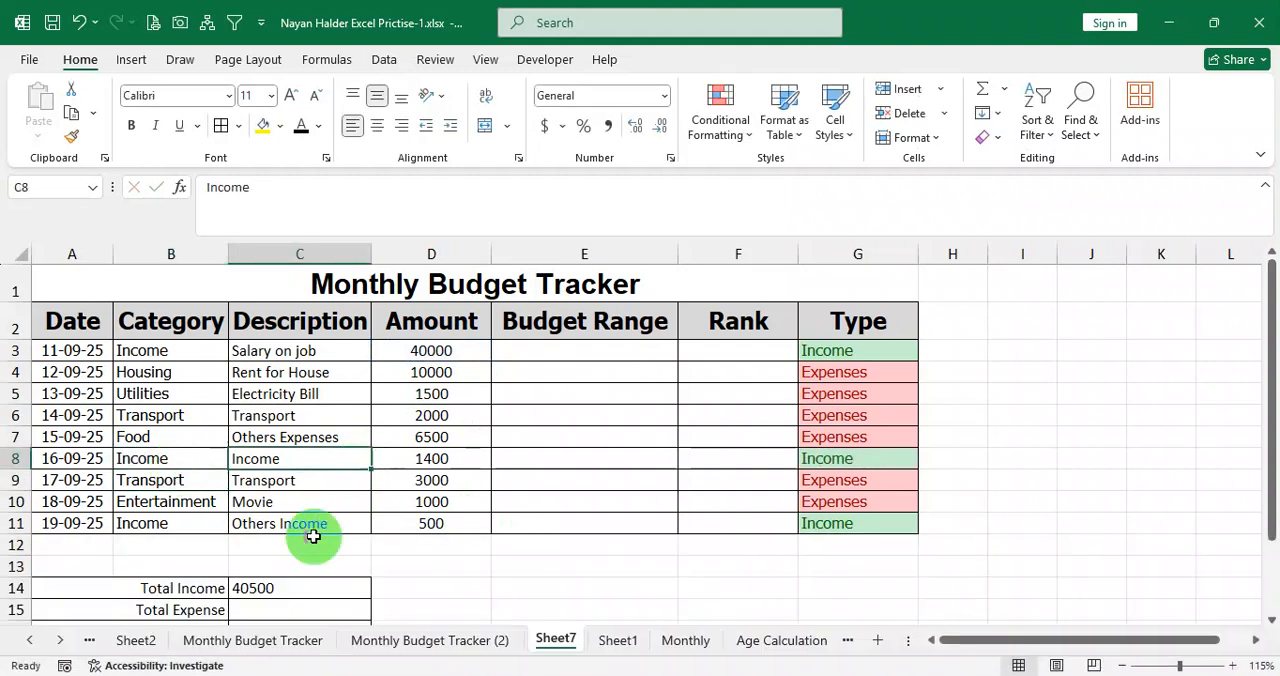
left_click(297, 587)
scroll(293, 586, "down", 1)
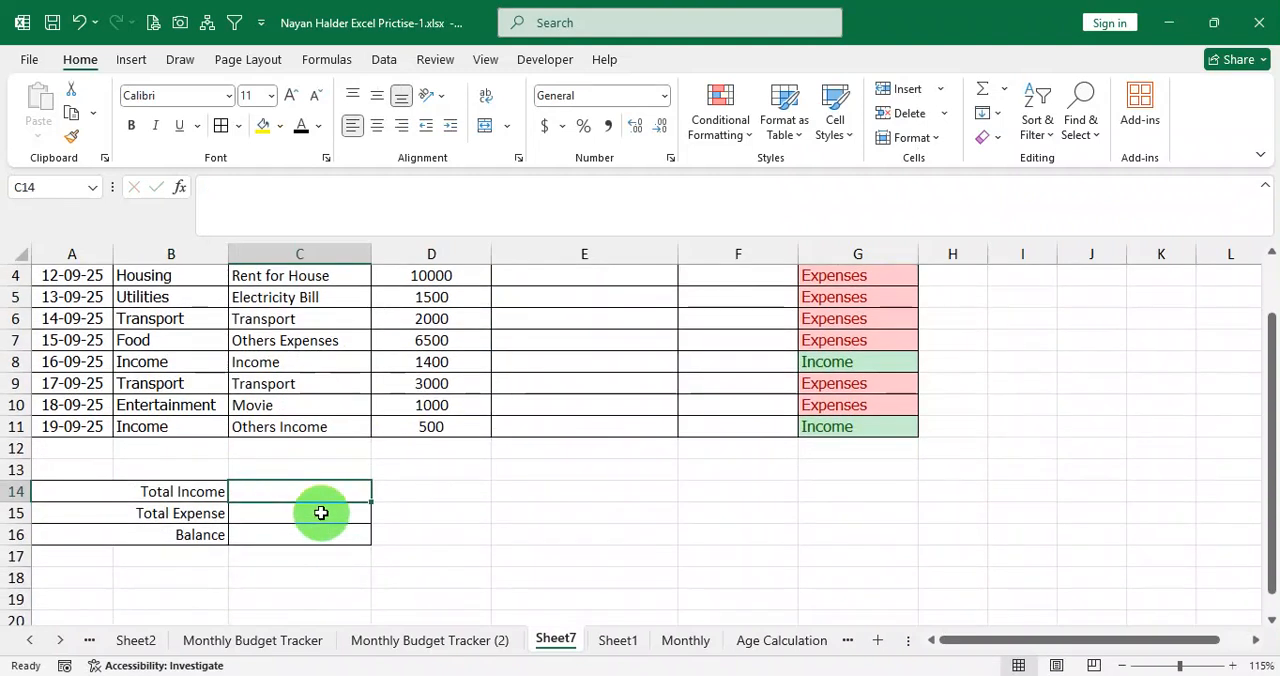
left_click(278, 514)
scroll(278, 514, "up", 1)
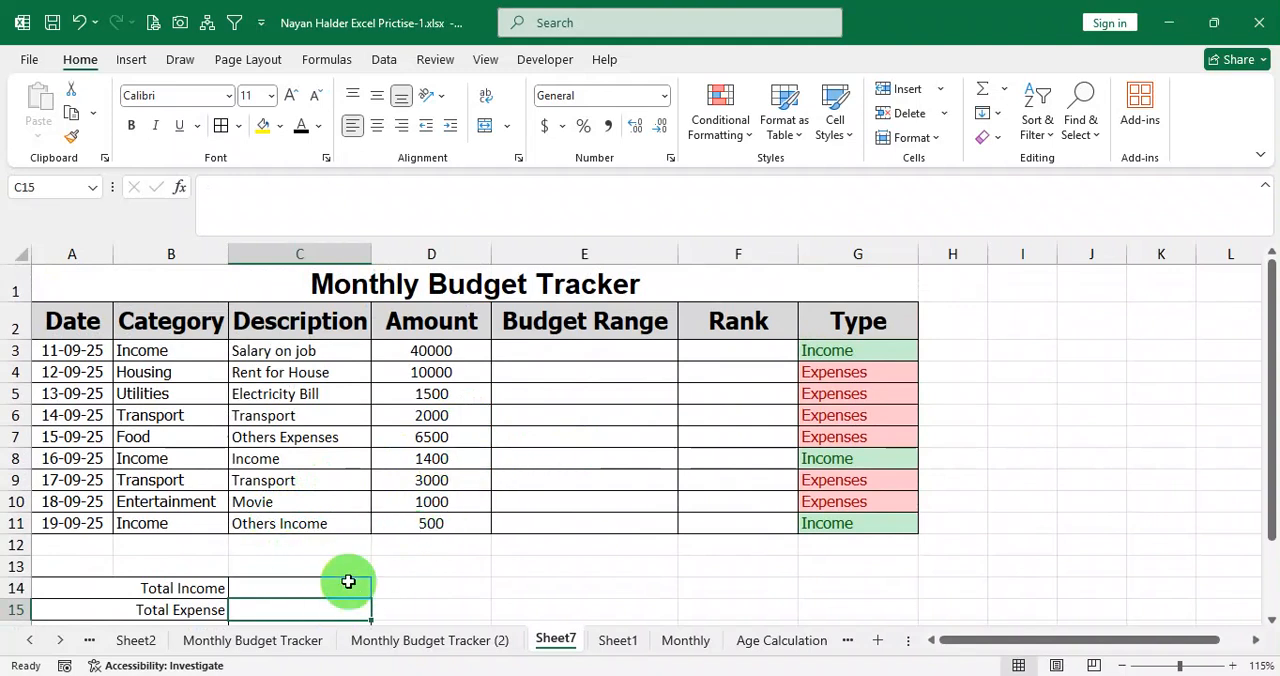
scroll(346, 580, "down", 1)
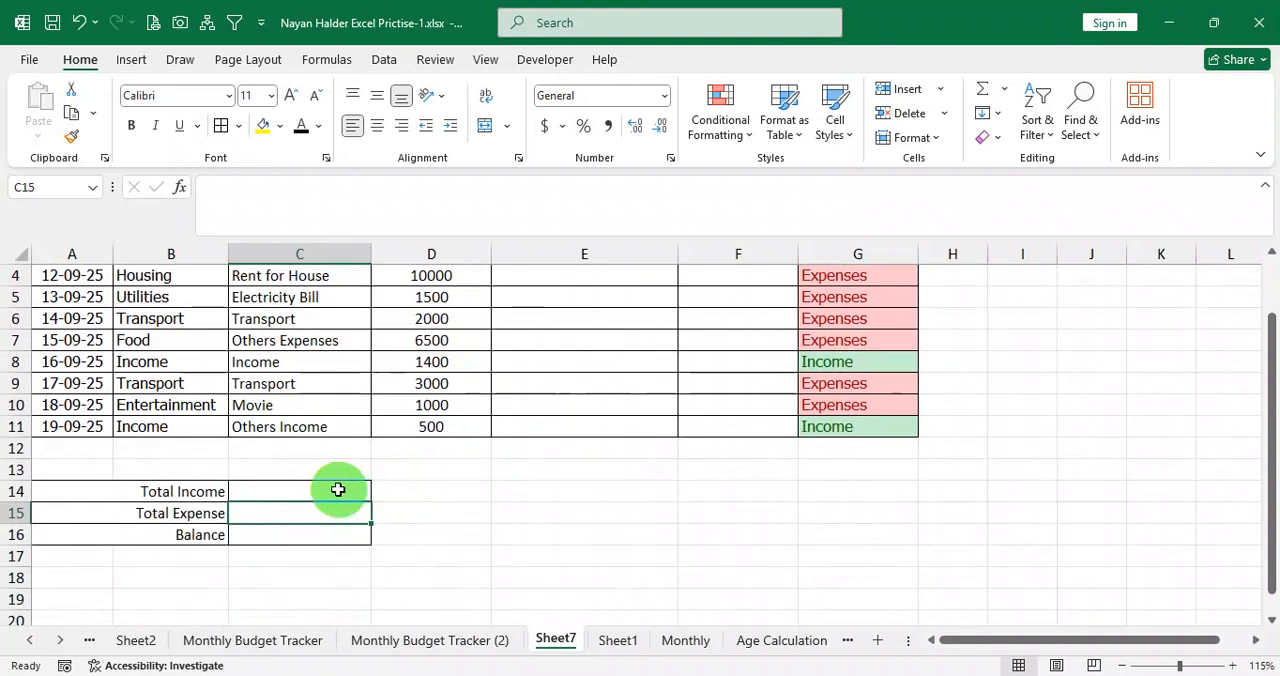
left_click_drag(309, 491, 304, 513)
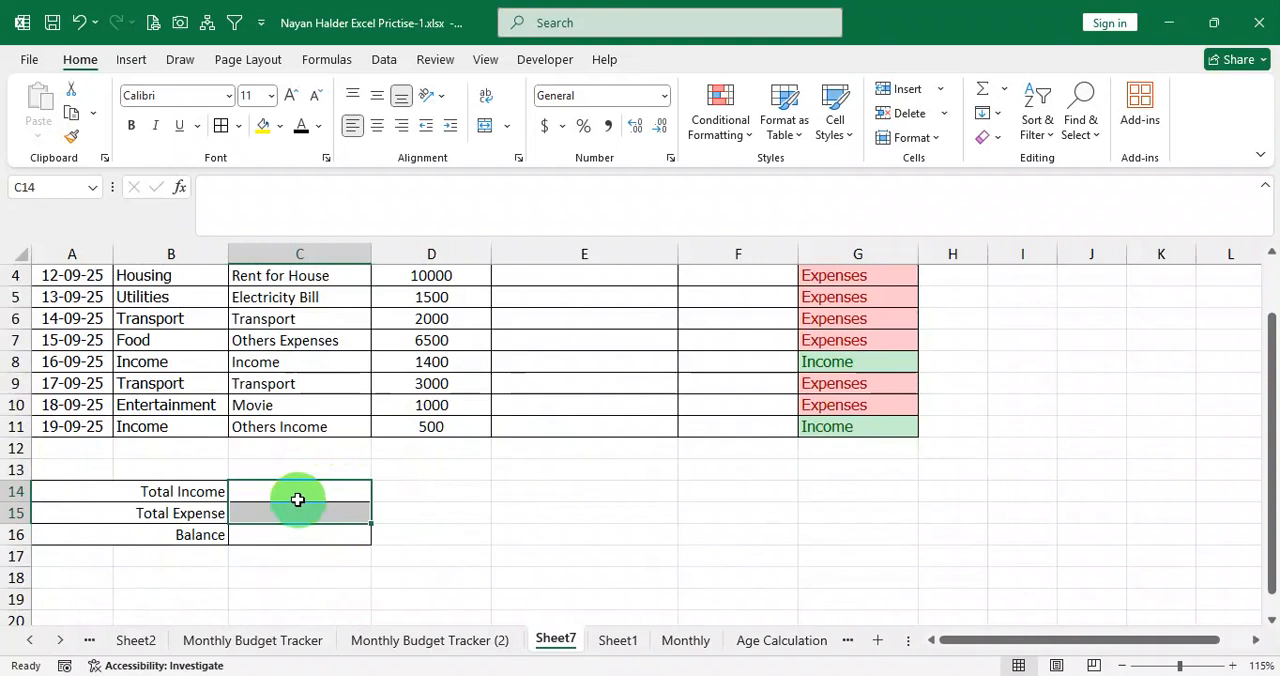
left_click(297, 493)
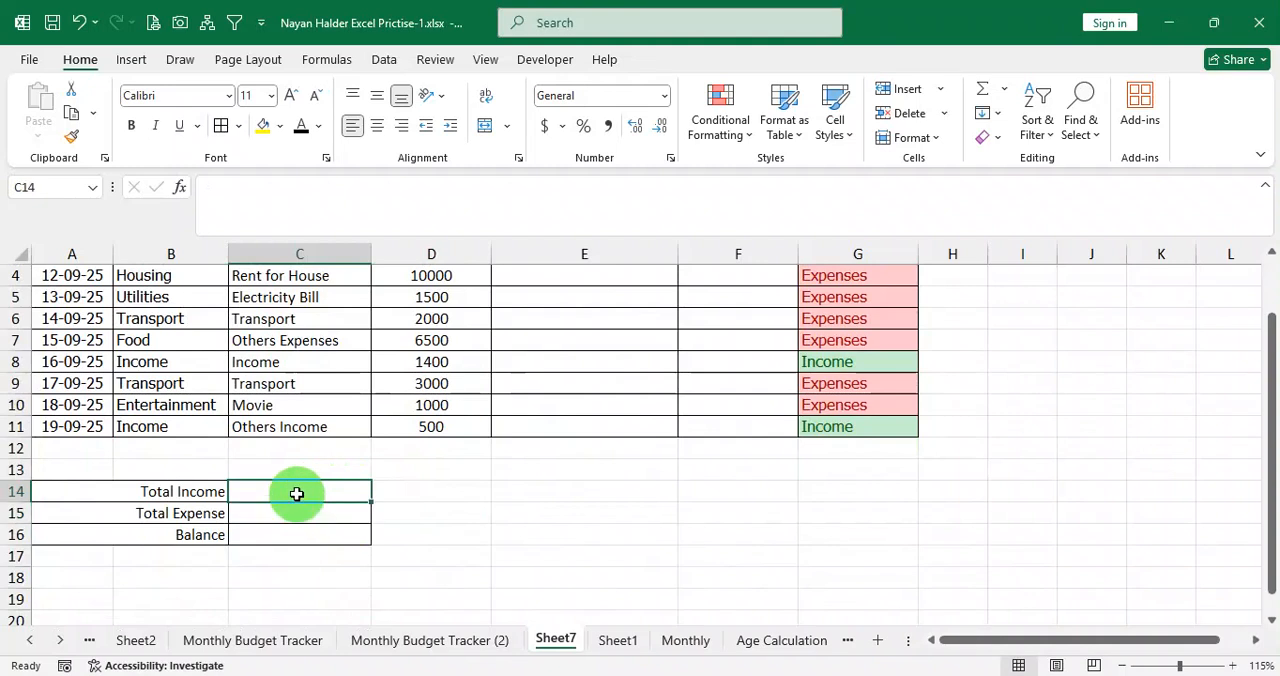
left_click(287, 510)
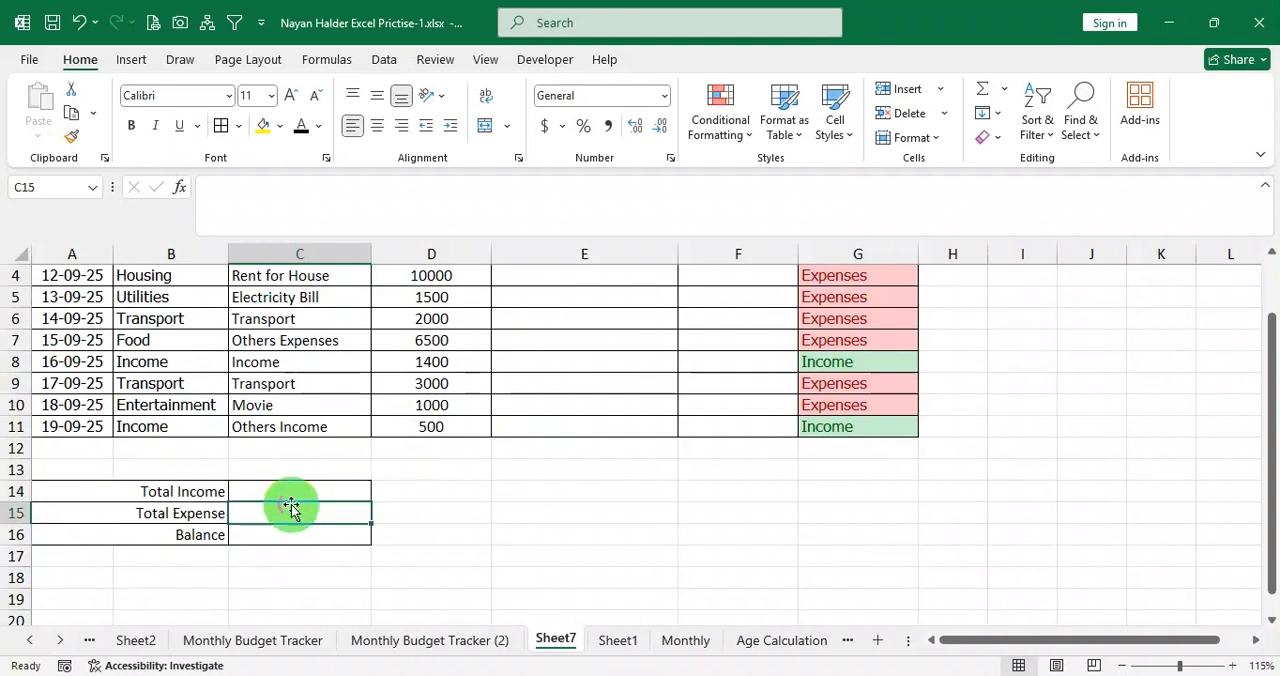
left_click(294, 486)
scroll(624, 486, "up", 1)
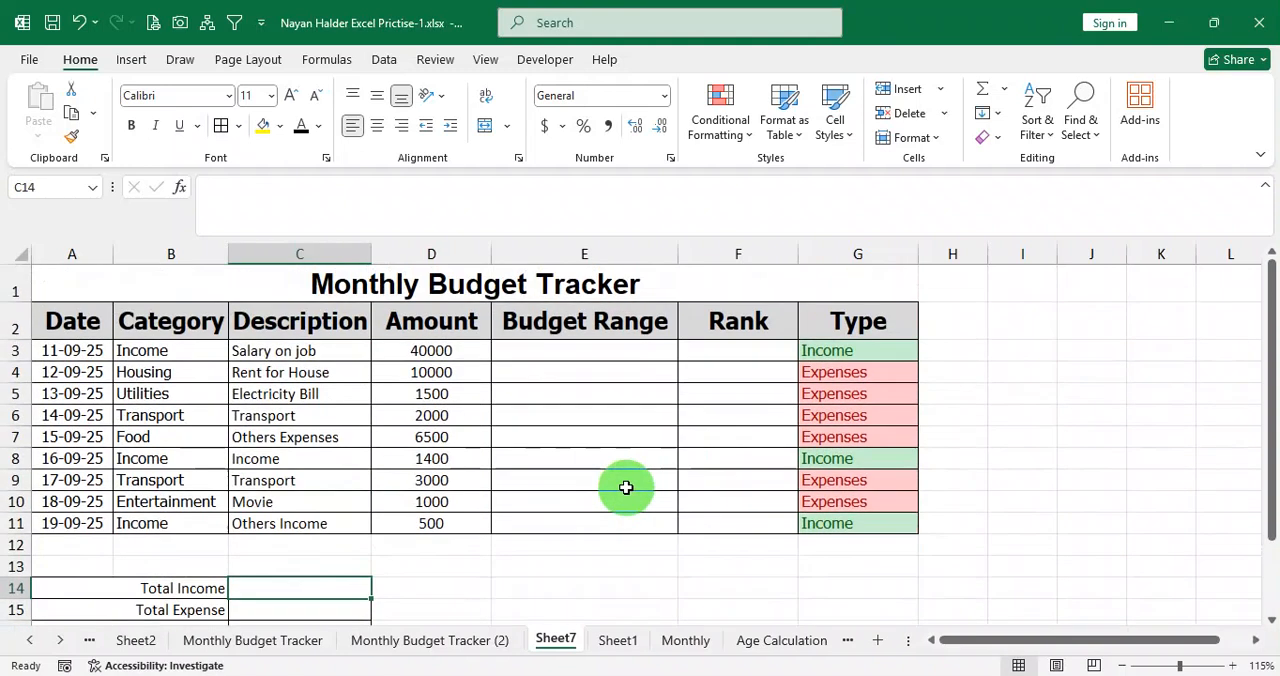
scroll(618, 483, "down", 1, "ctrl")
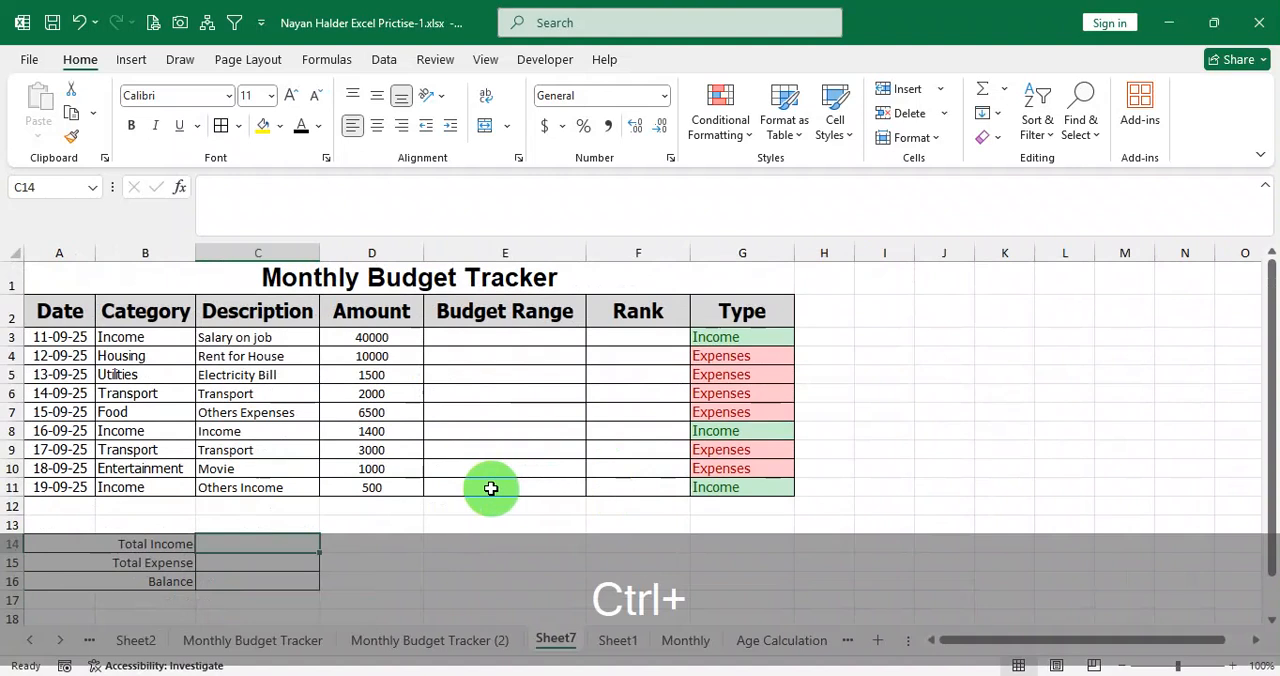
scroll(491, 486, "up", 1, "ctrl")
left_click(314, 578)
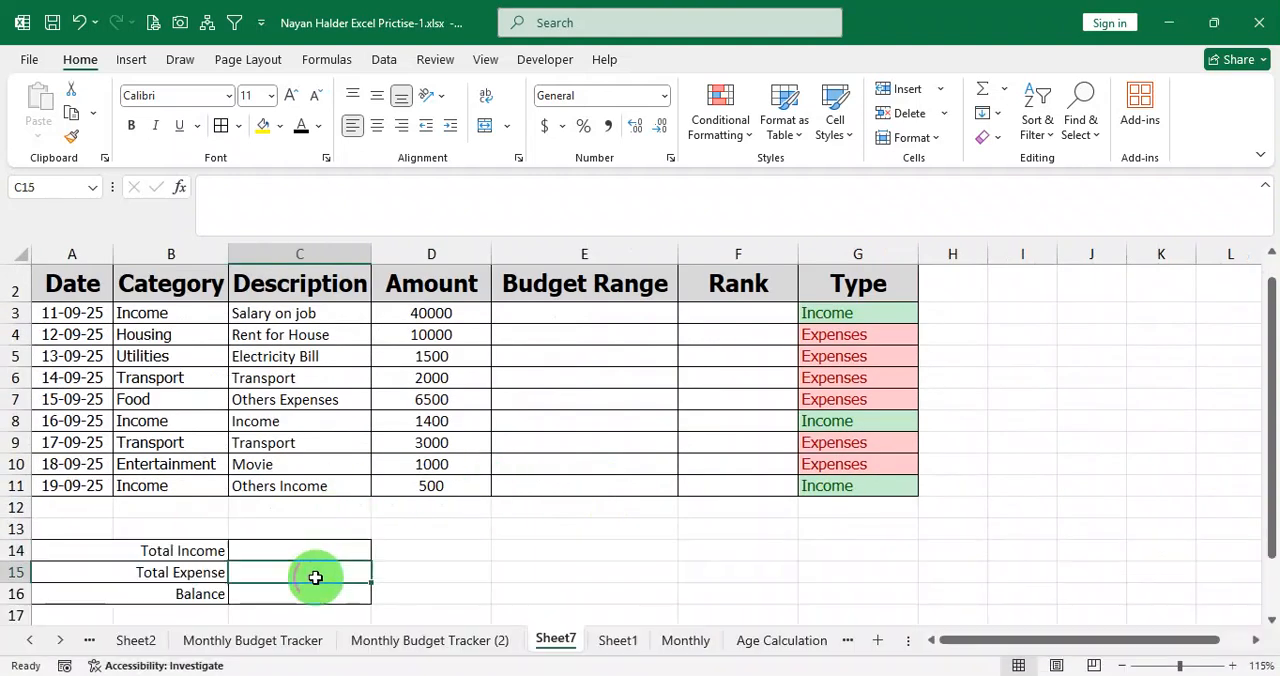
Begin a SUMIF formula in the Total Income cell C14, up to its opening parenthesis.
left_click(309, 555)
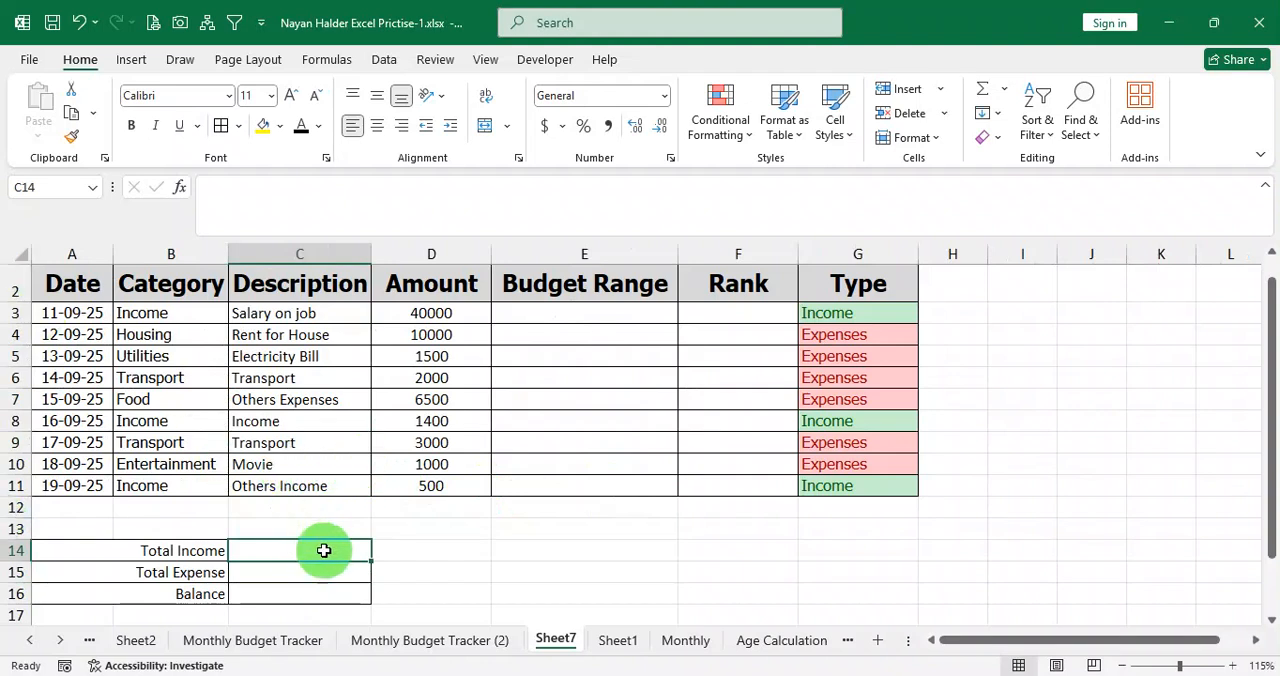
type("=")
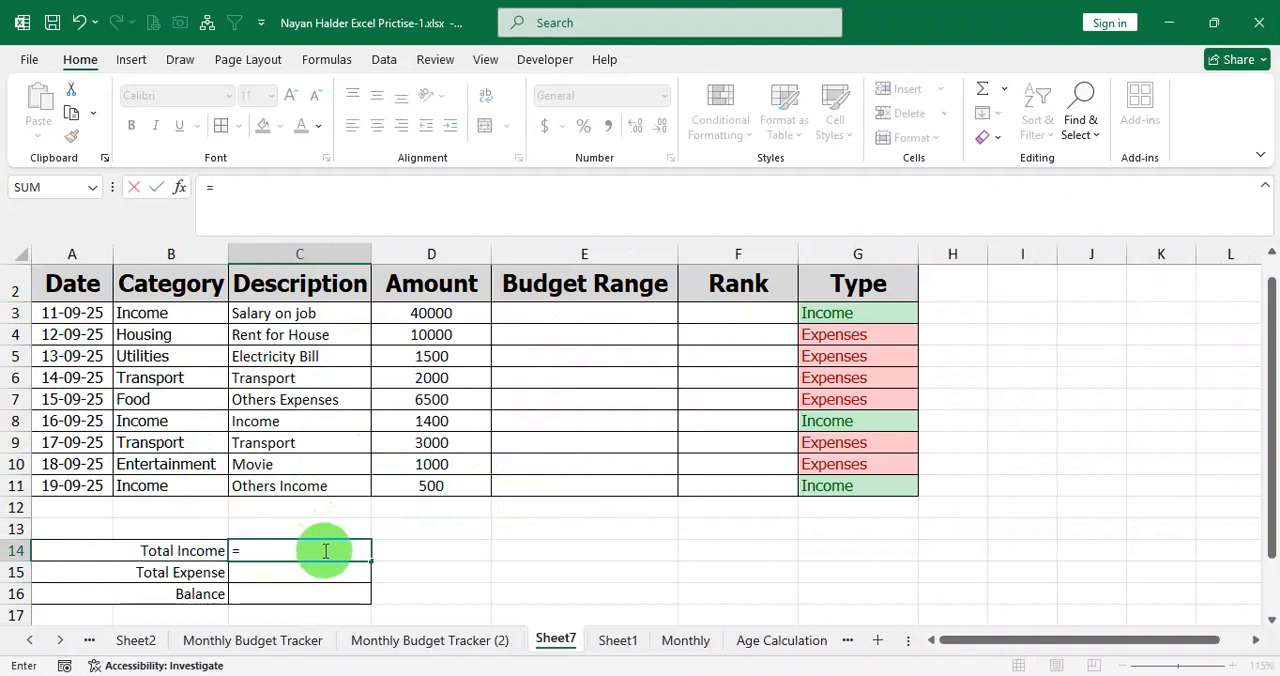
type("sumif")
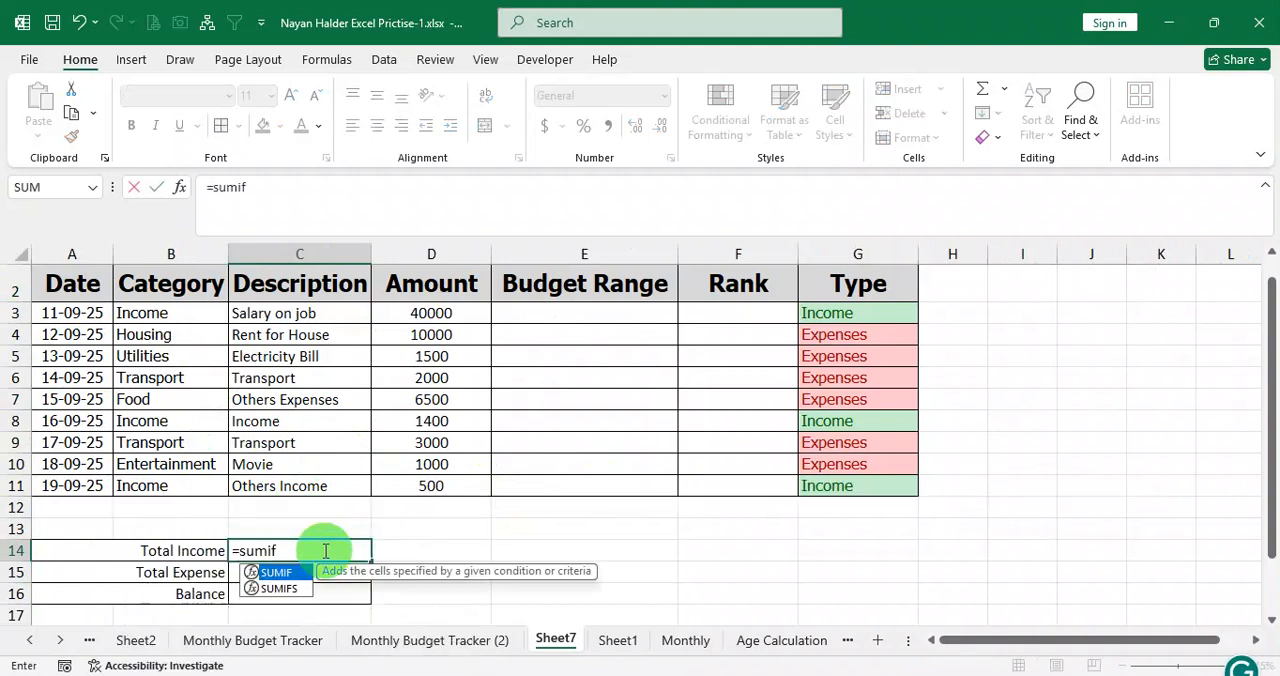
type("(")
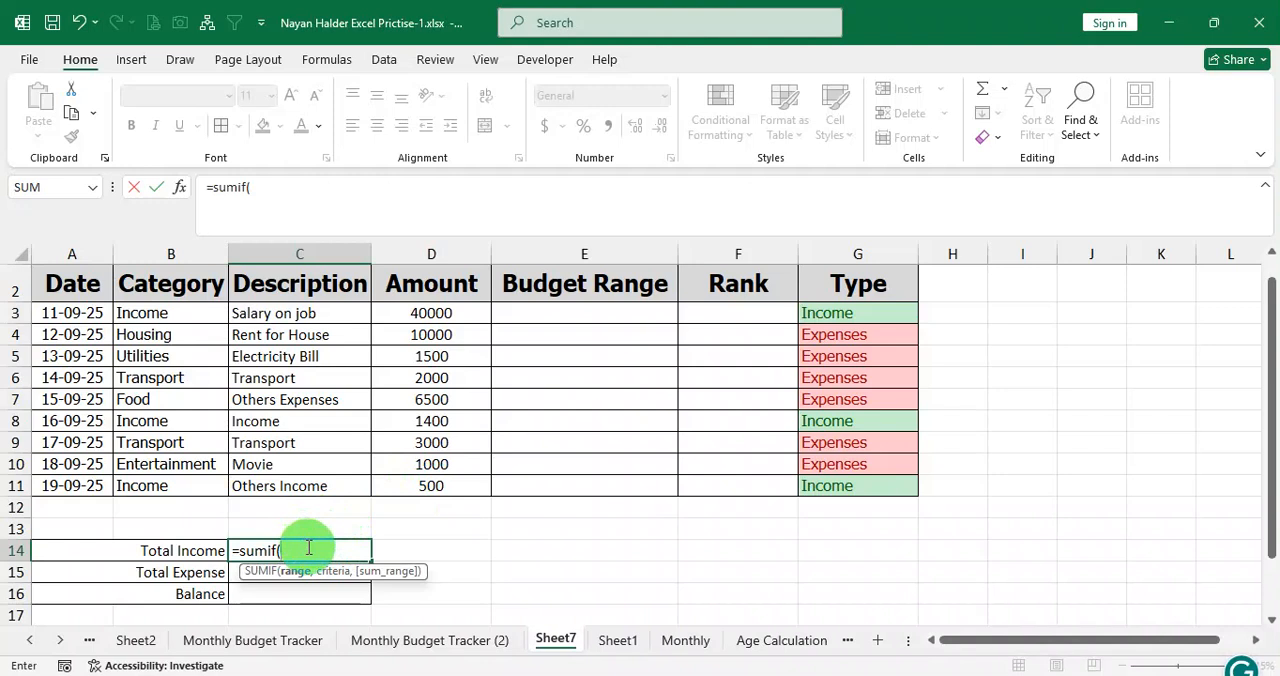
key("ctrl+3")
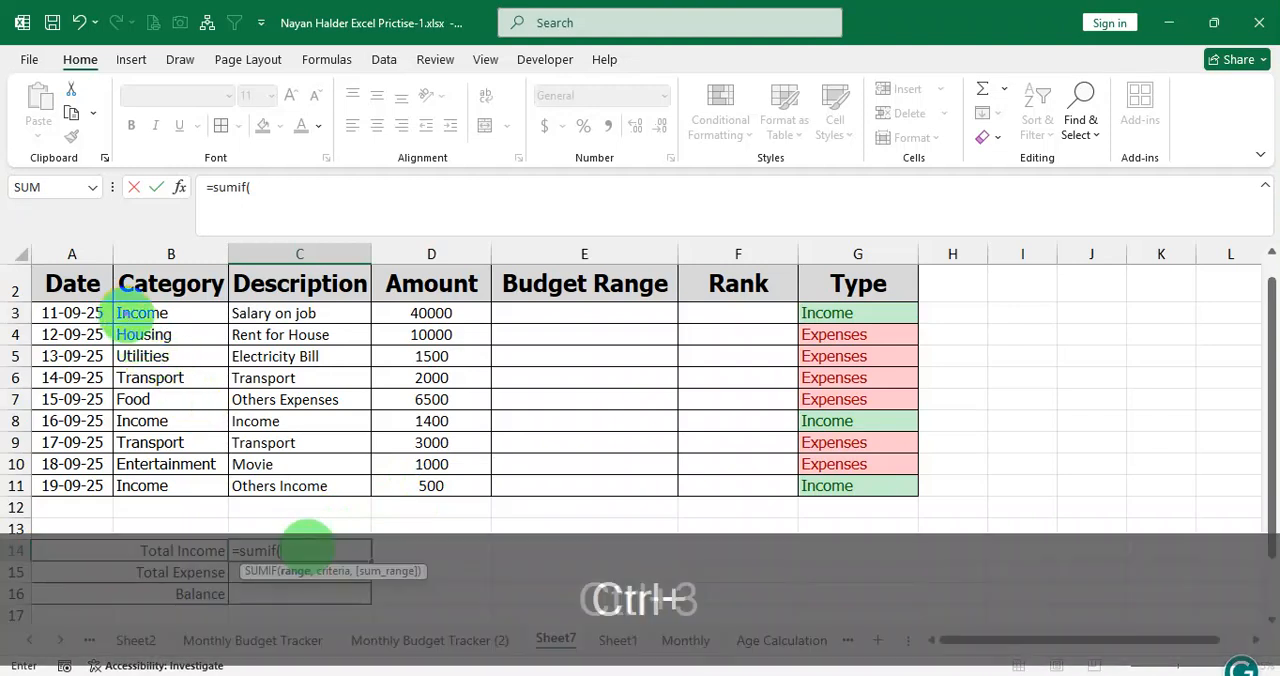
left_click_drag(134, 302, 230, 492)
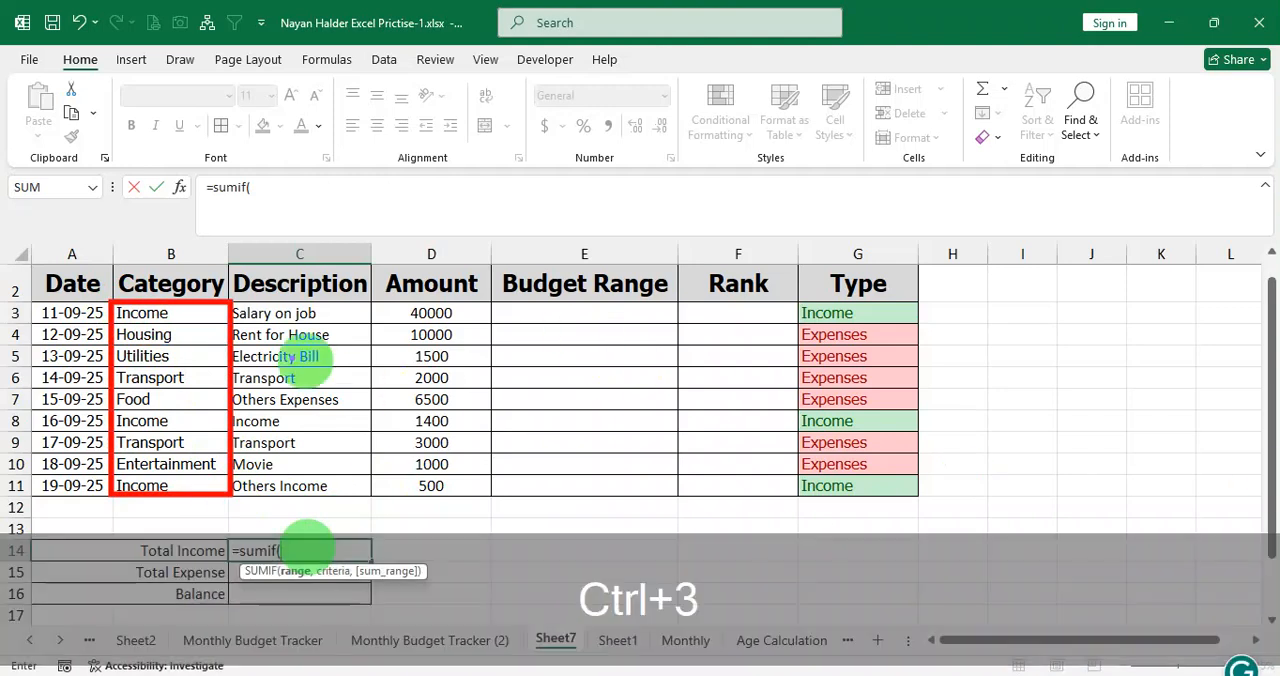
left_click_drag(198, 316, 412, 313)
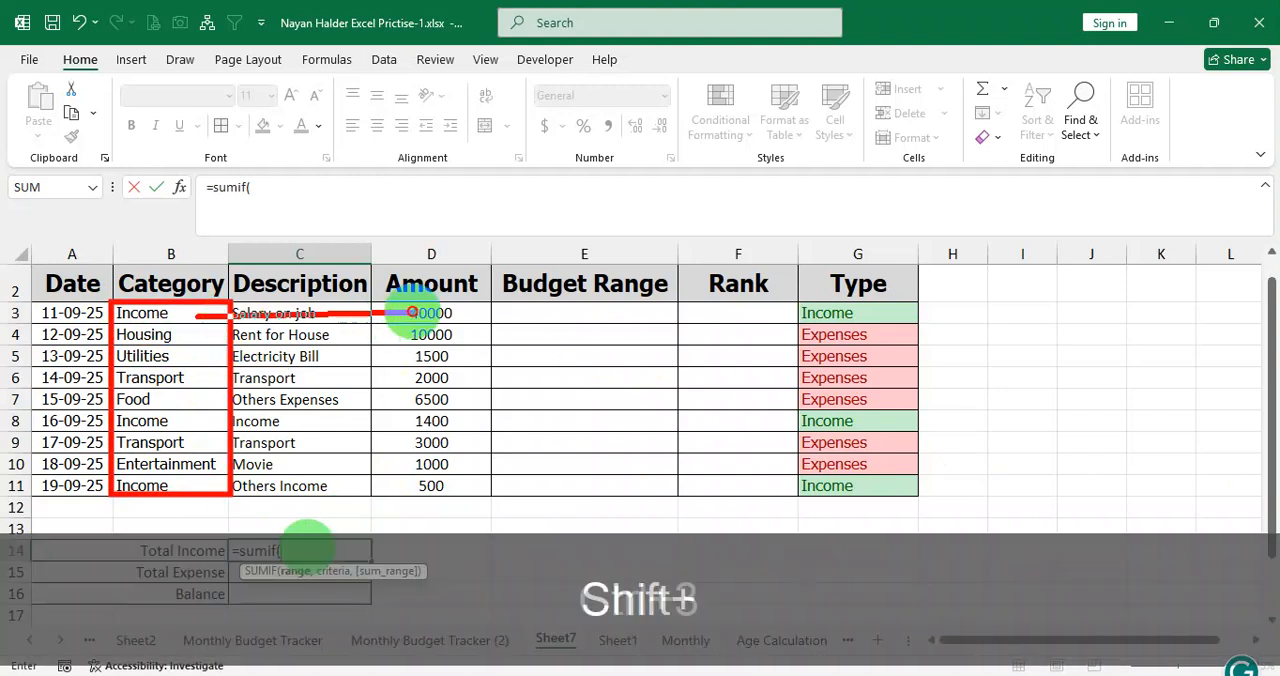
left_click_drag(201, 335, 396, 331)
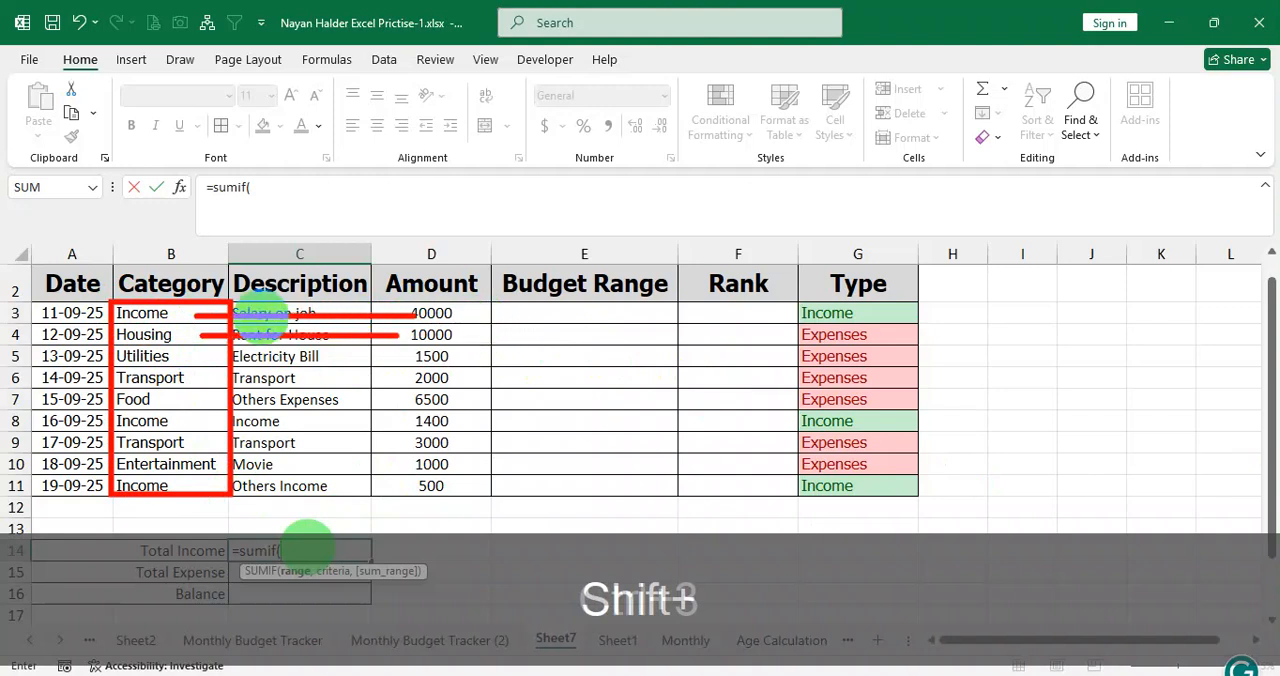
mouse_move(232, 313)
left_mouse_down()
mouse_move(814, 317)
mouse_move(802, 312)
left_mouse_up()
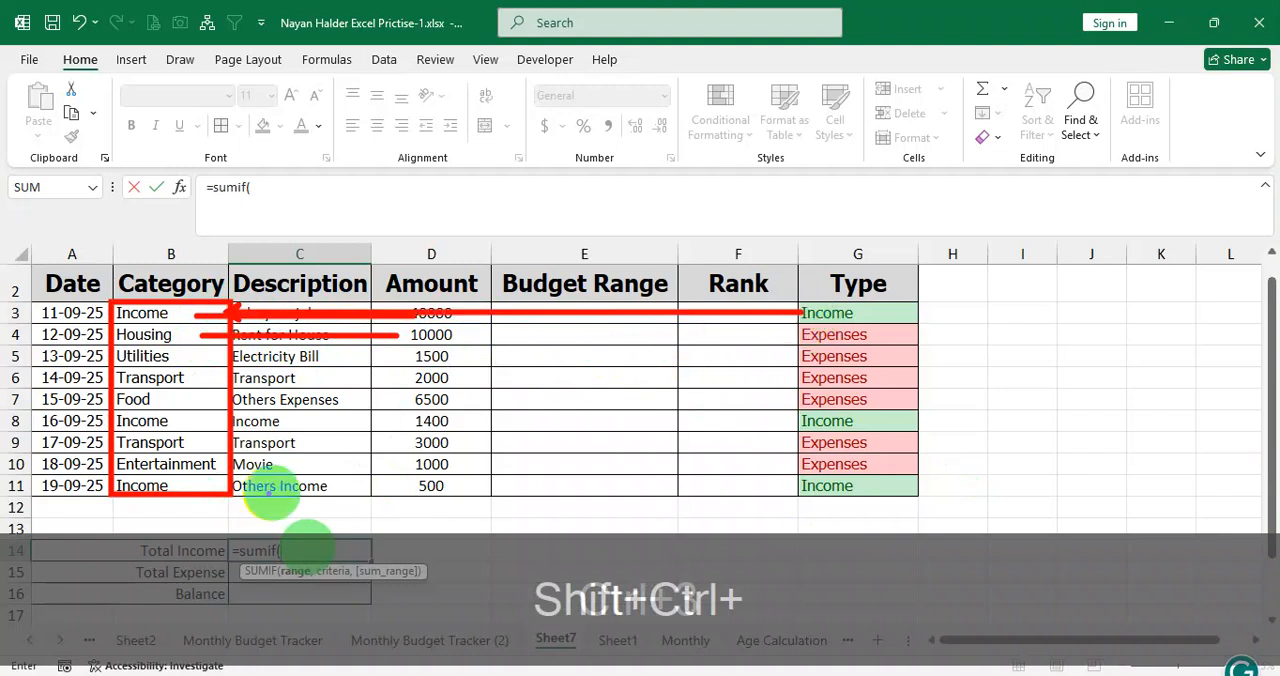
mouse_move(207, 442)
left_mouse_down()
mouse_move(663, 406)
mouse_move(795, 442)
left_mouse_up()
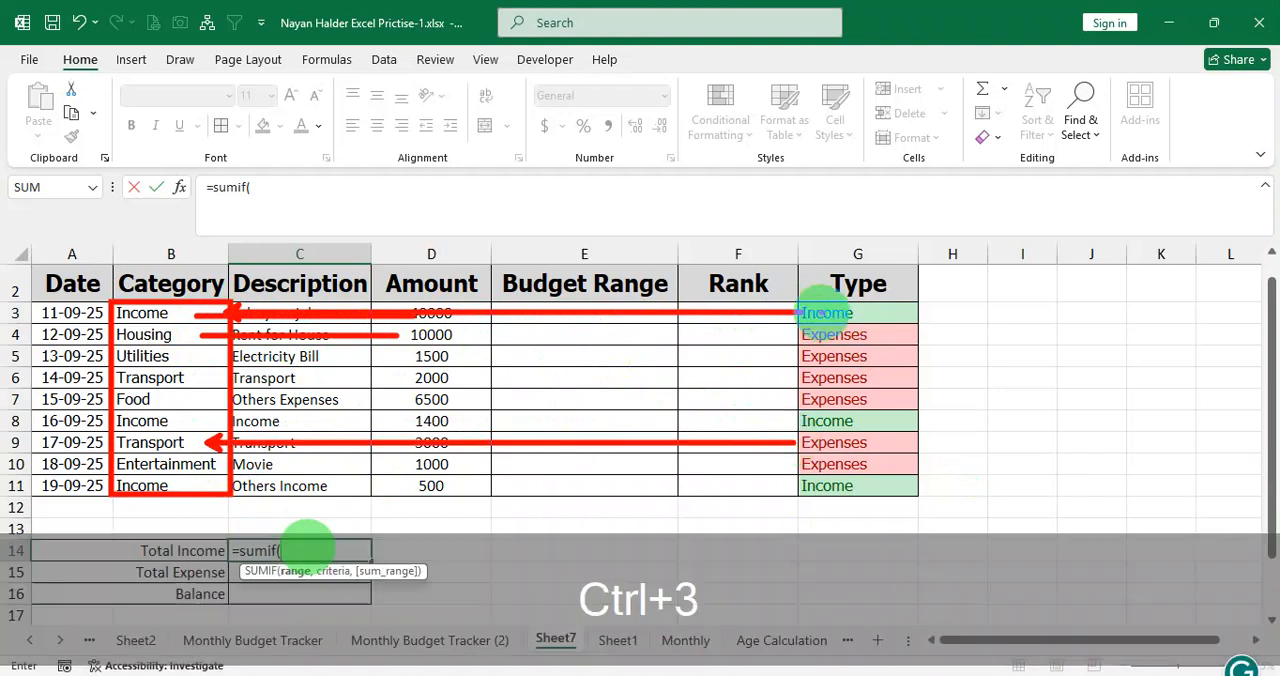
mouse_move(798, 306)
left_mouse_down()
mouse_move(908, 462)
mouse_move(910, 492)
left_mouse_up()
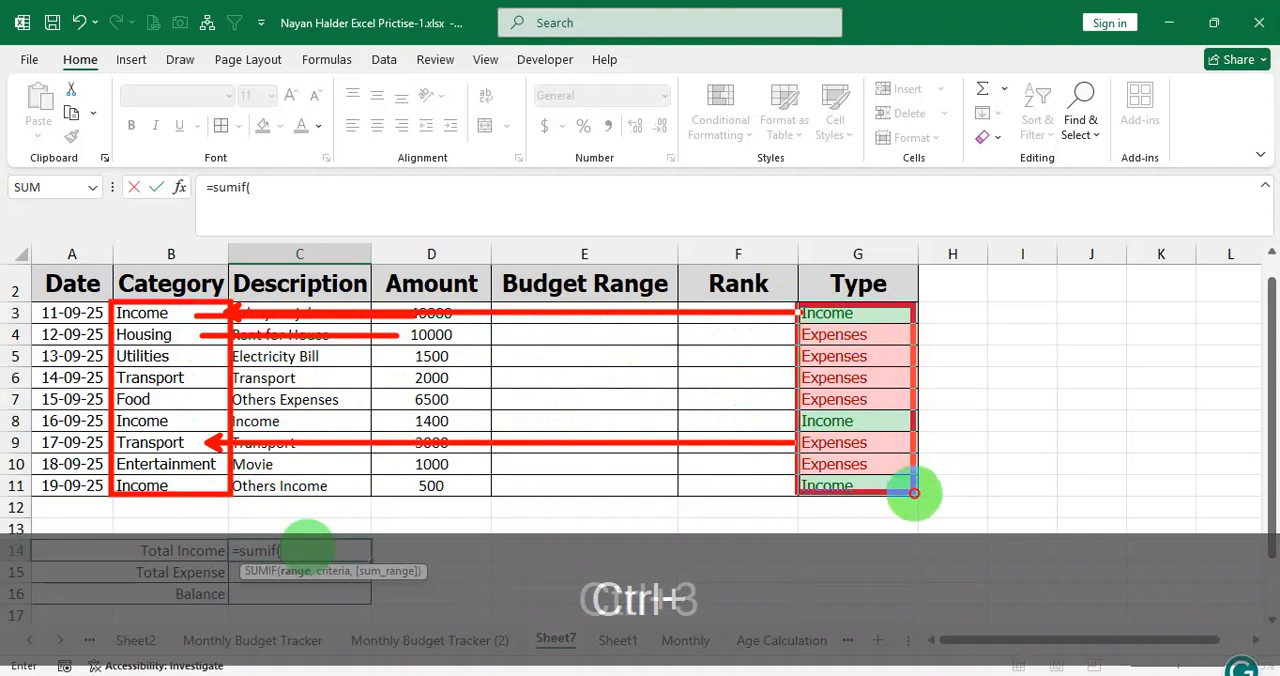
key("ctrl+3")
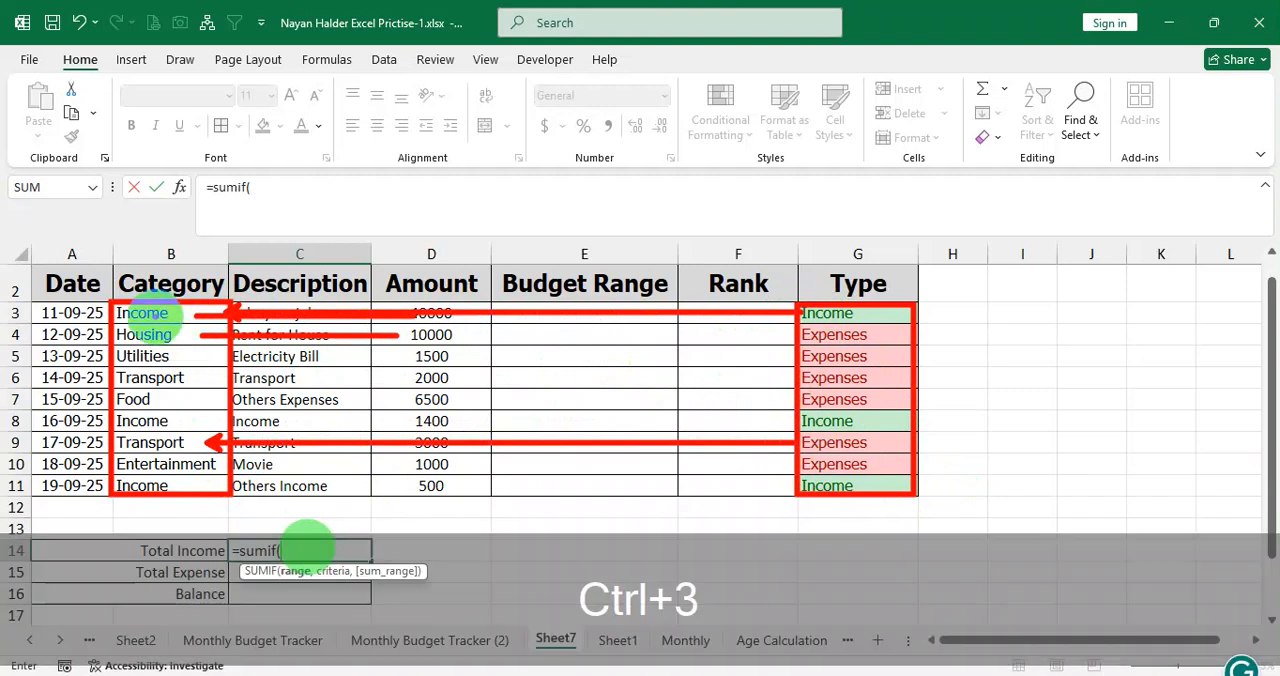
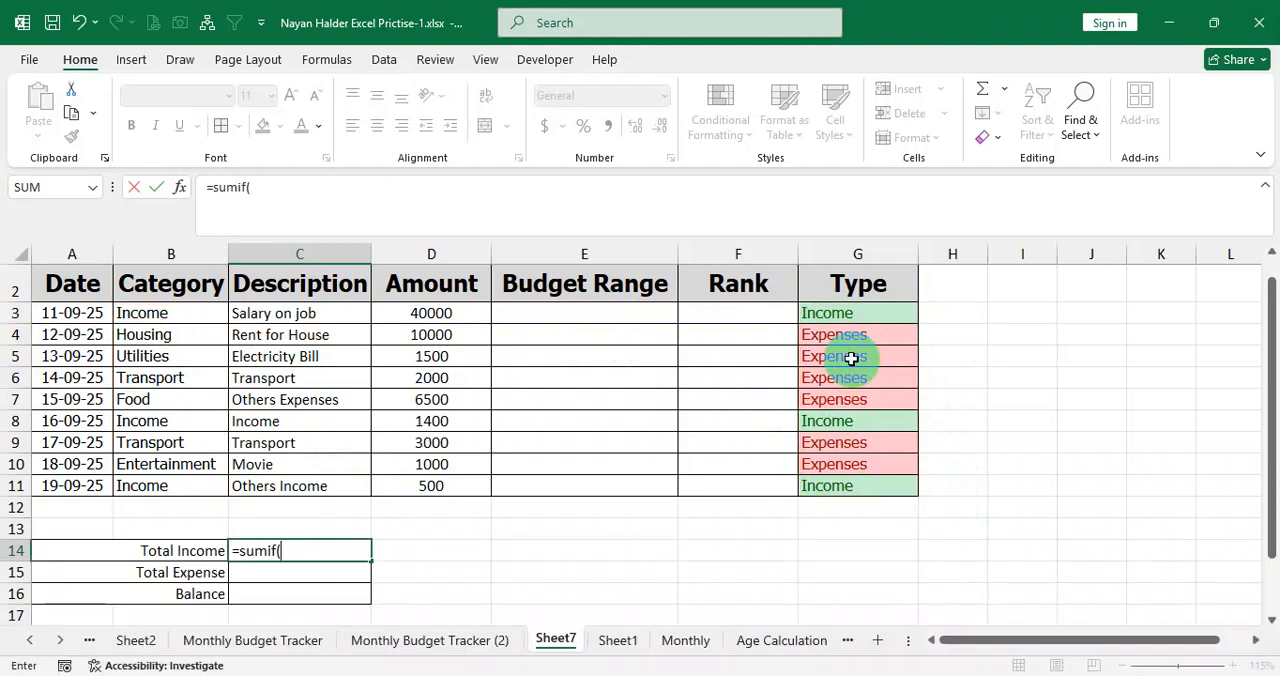
Complete the Total Income formula in C14 as =SUMIF(G3:G11,"Income",D3:D11) and review it.
left_click_drag(846, 307, 846, 486)
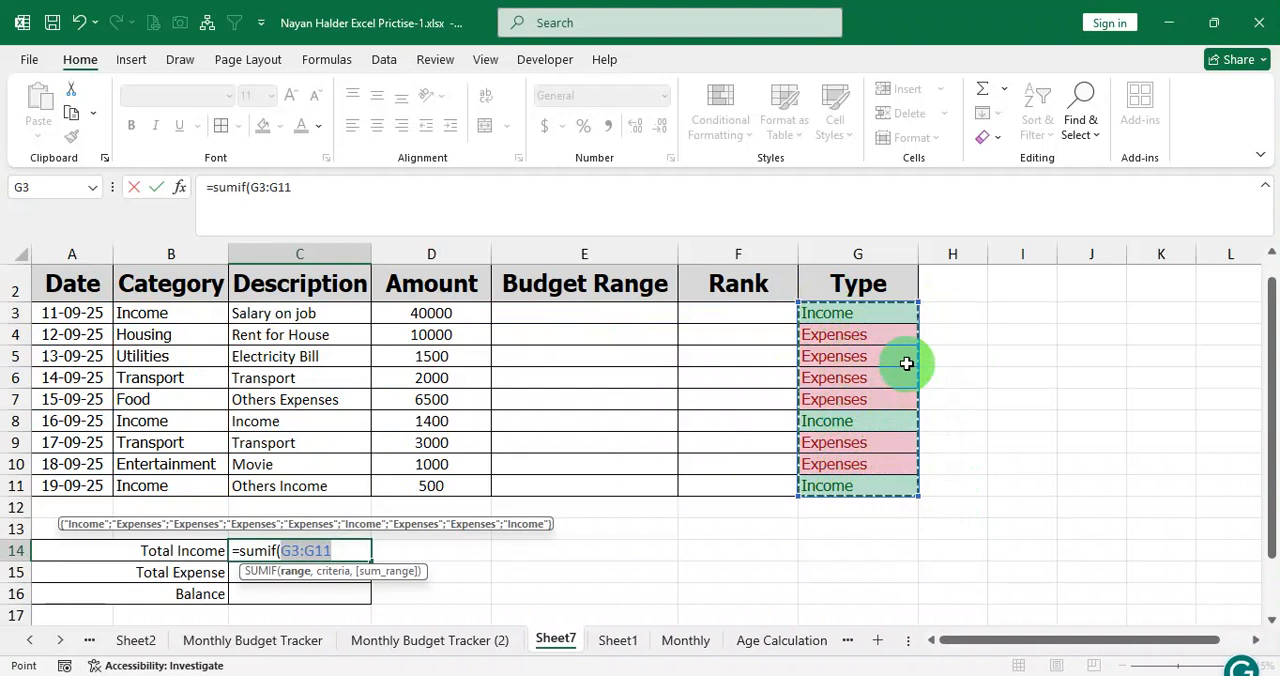
type(",")
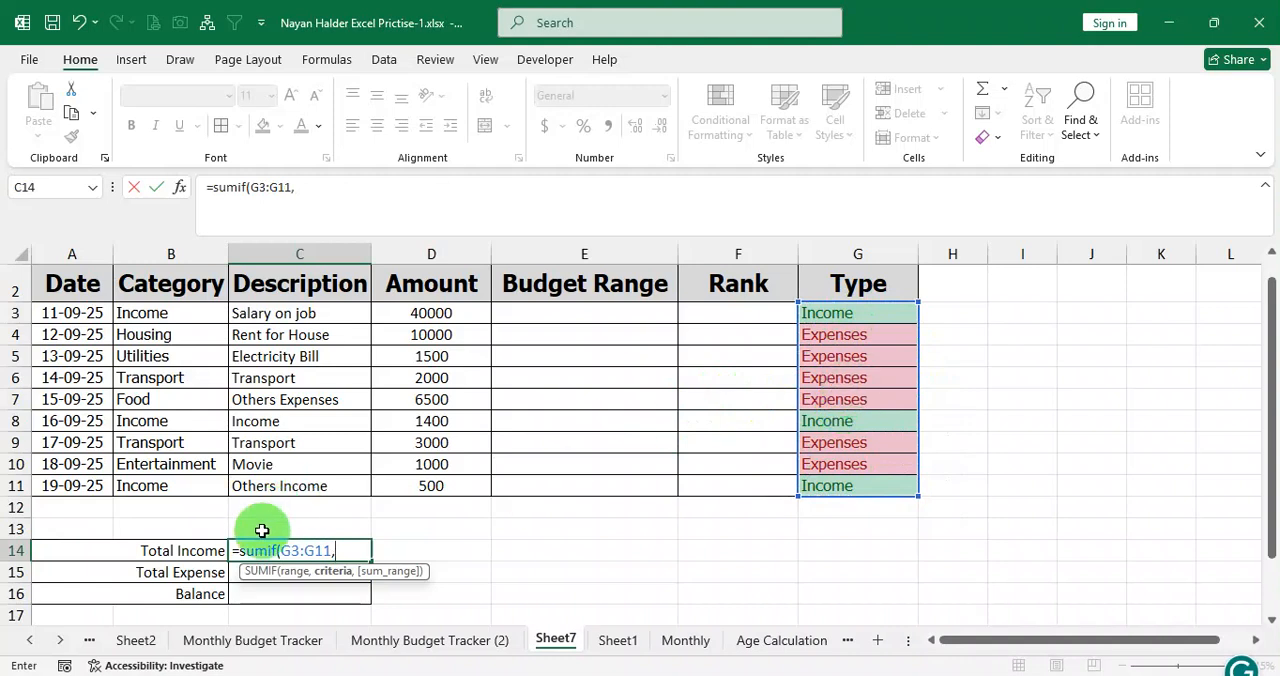
type("\"")
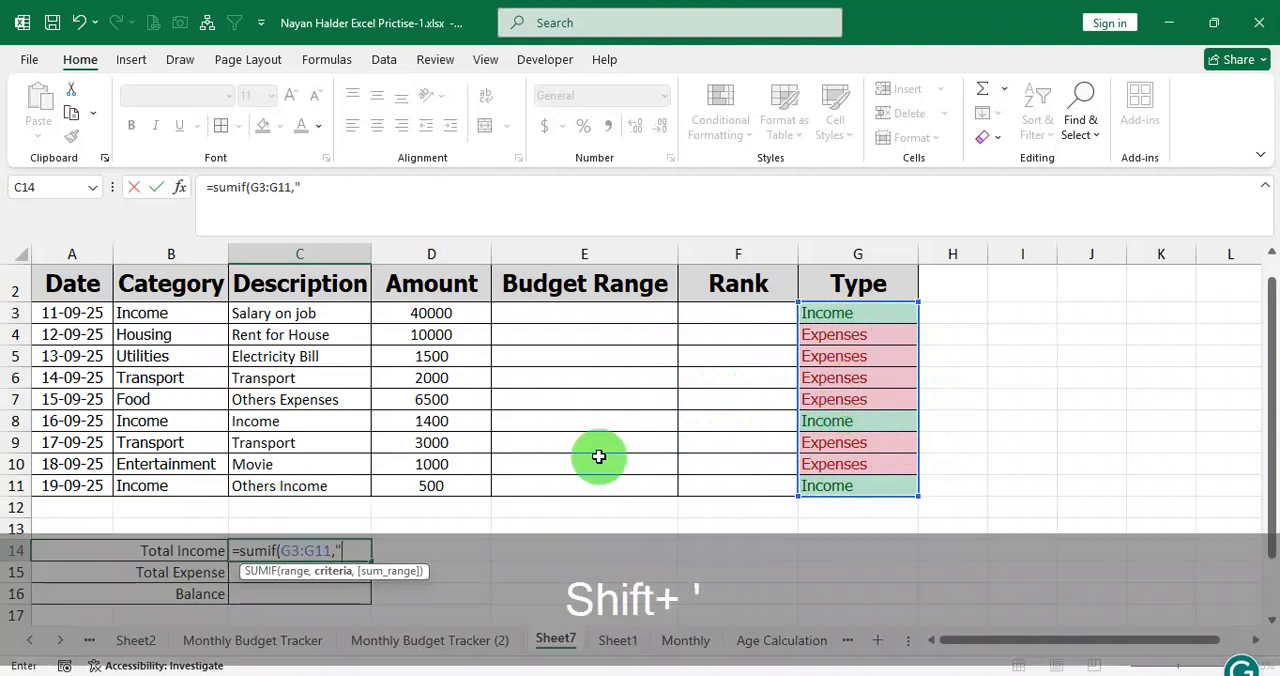
type("Income\"")
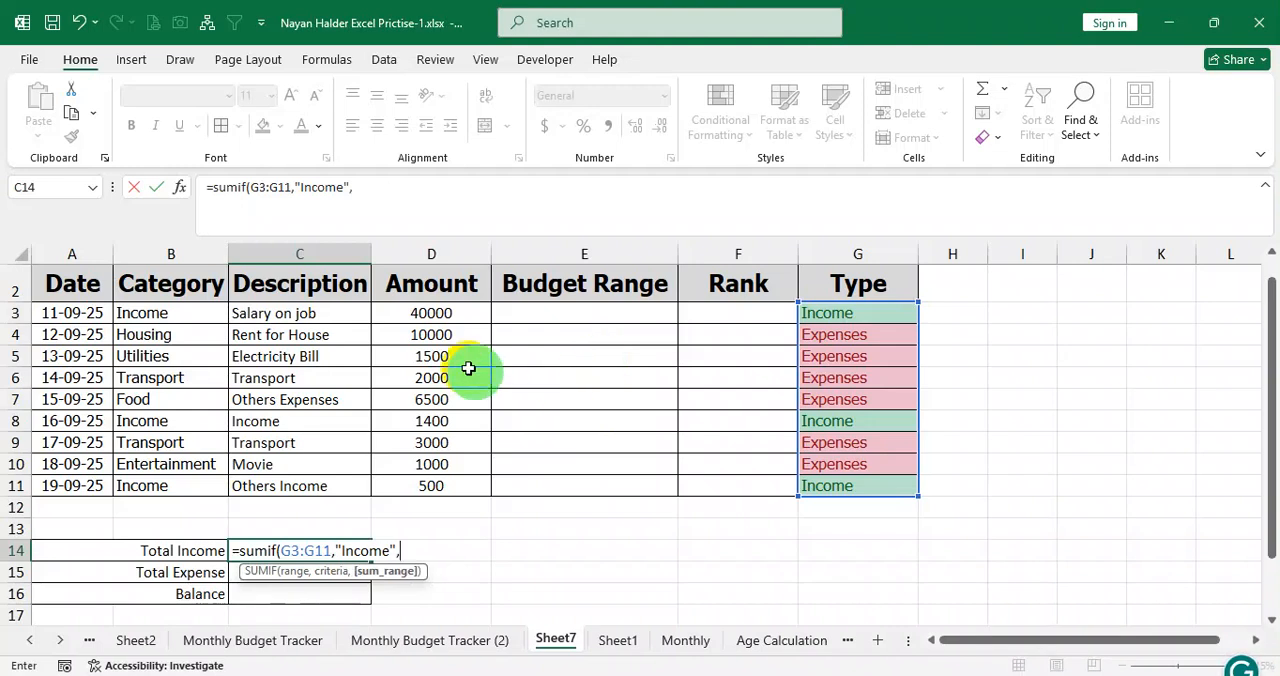
type(",")
left_click_drag(431, 314, 429, 485)
type(")")
key("Return")
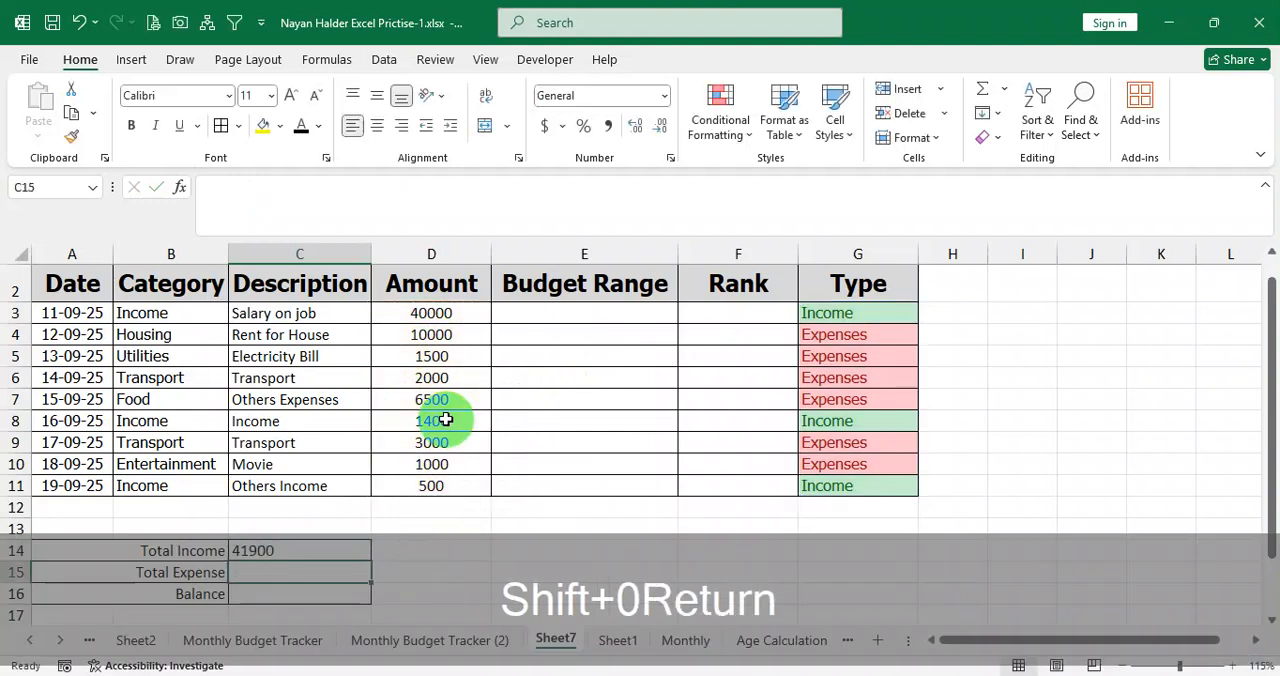
left_click(270, 551)
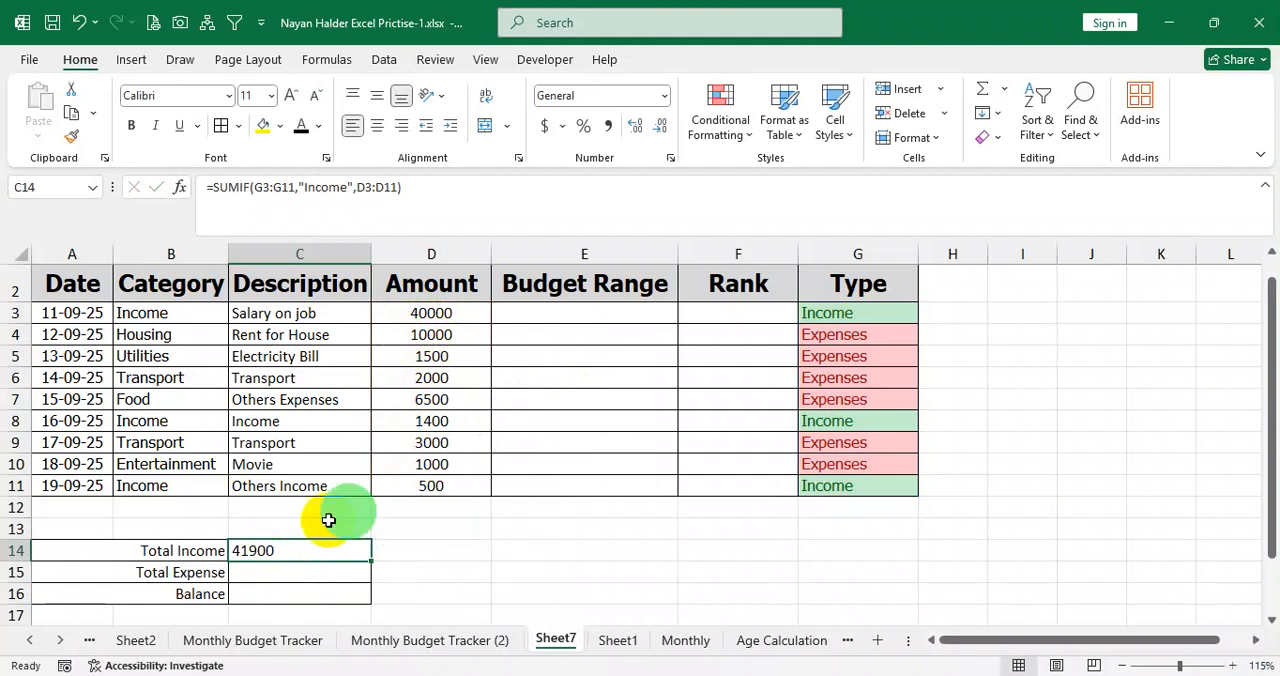
Change the category in B8 to Food and check the Type column against the Total Income formula.
left_click(186, 421)
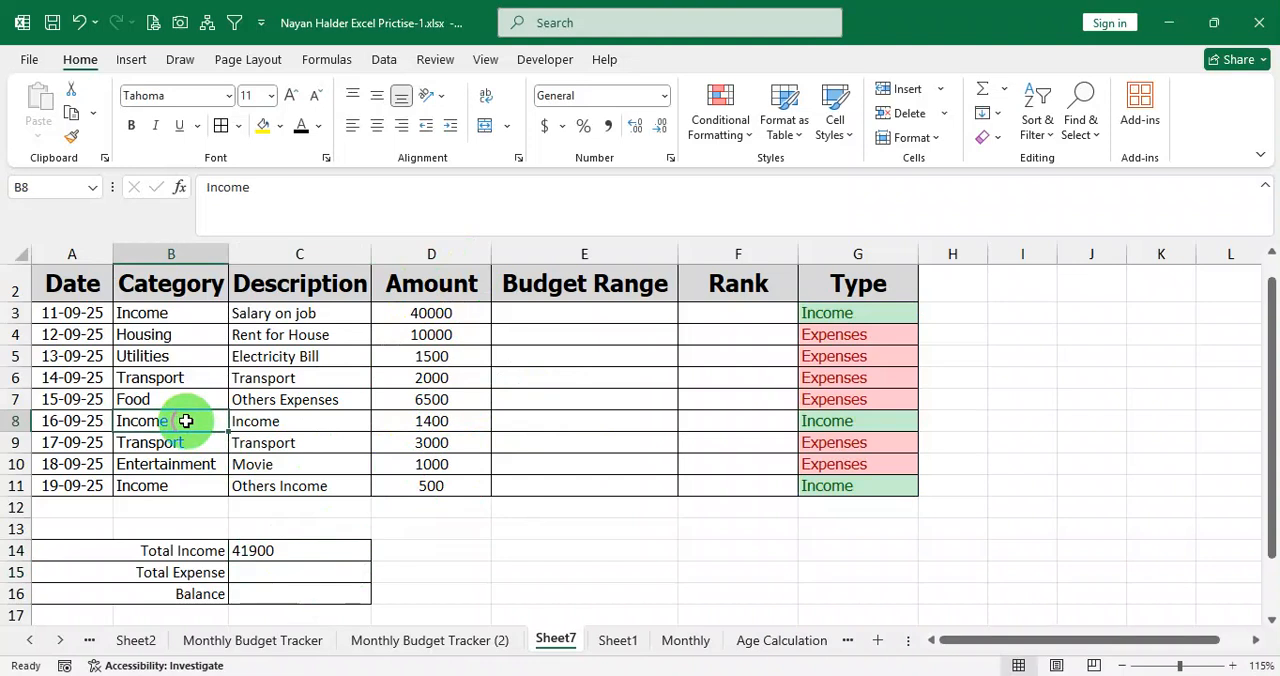
type("Food")
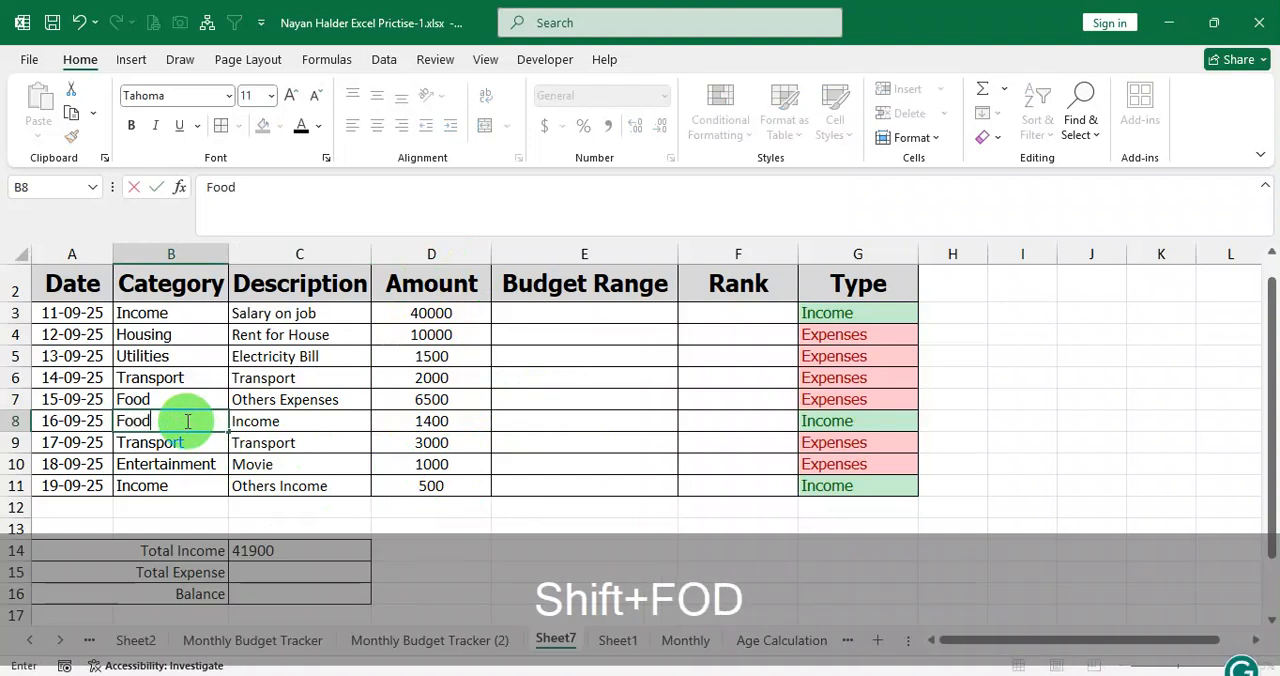
key("Return")
left_click(335, 380)
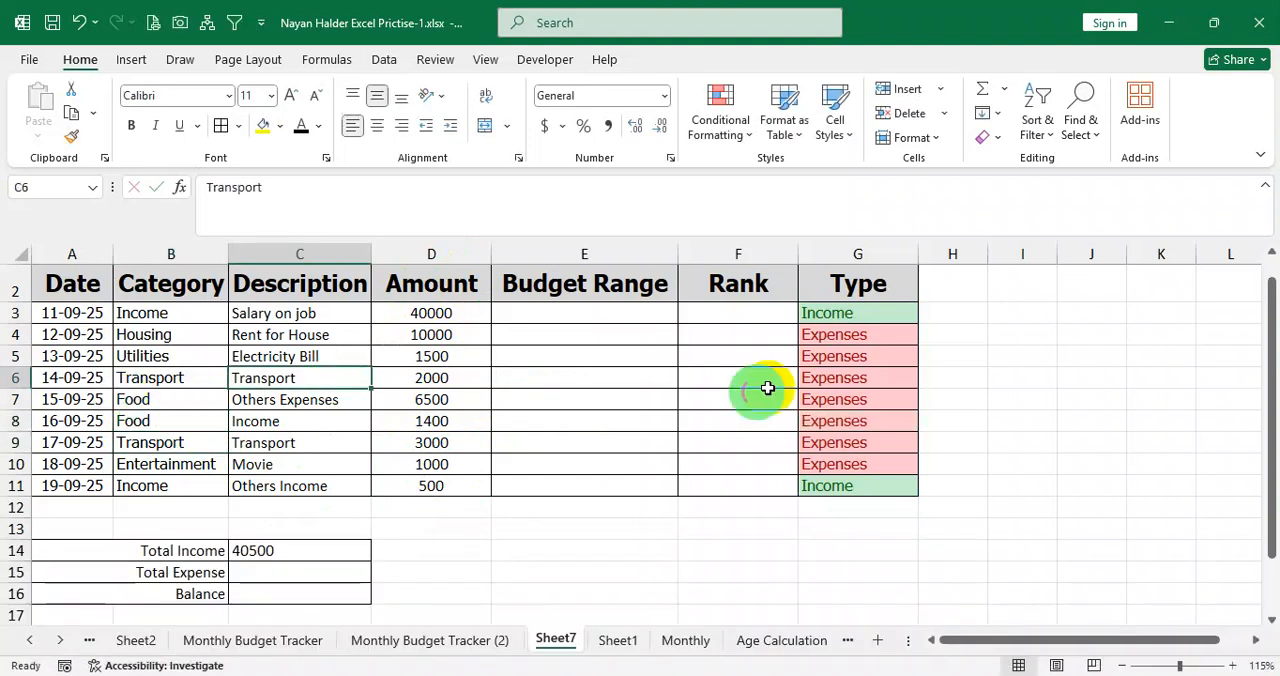
left_click_drag(849, 340, 853, 406)
left_click(835, 315)
left_click(257, 551)
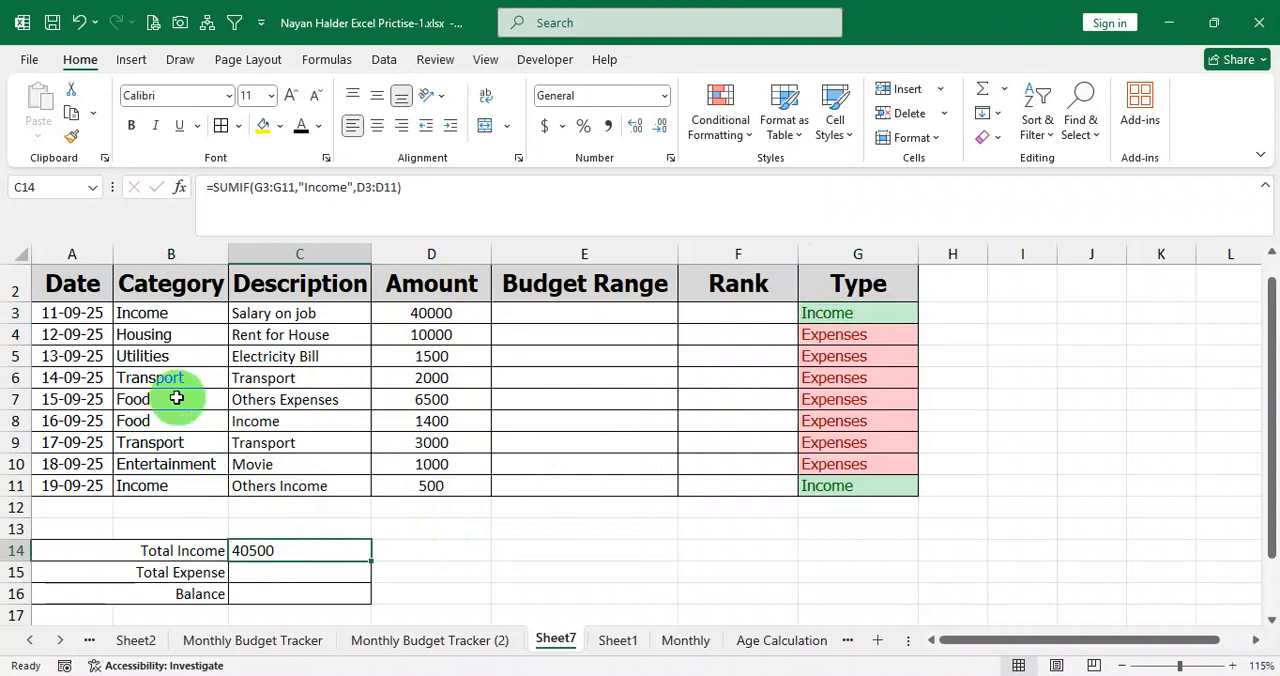
Fill the categories in B6:B8 with Income in one entry and check the Total Income cell.
left_click_drag(171, 380, 166, 414)
type("Income")
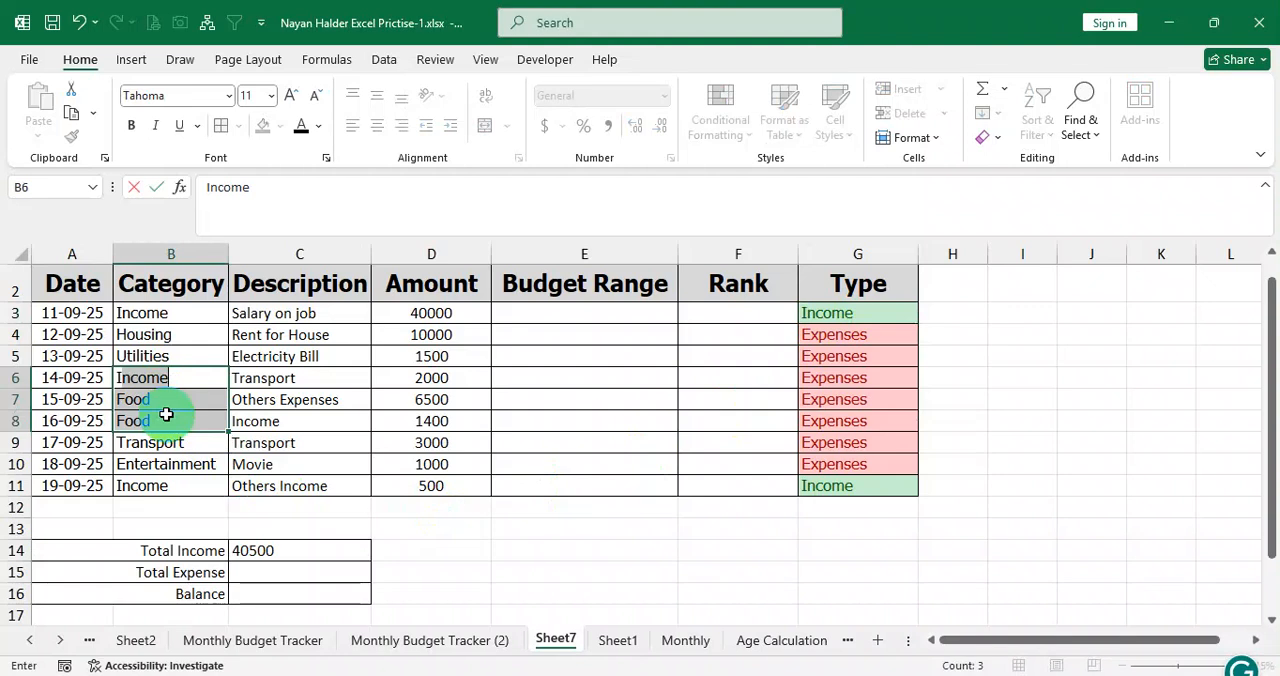
key("ctrl+Return")
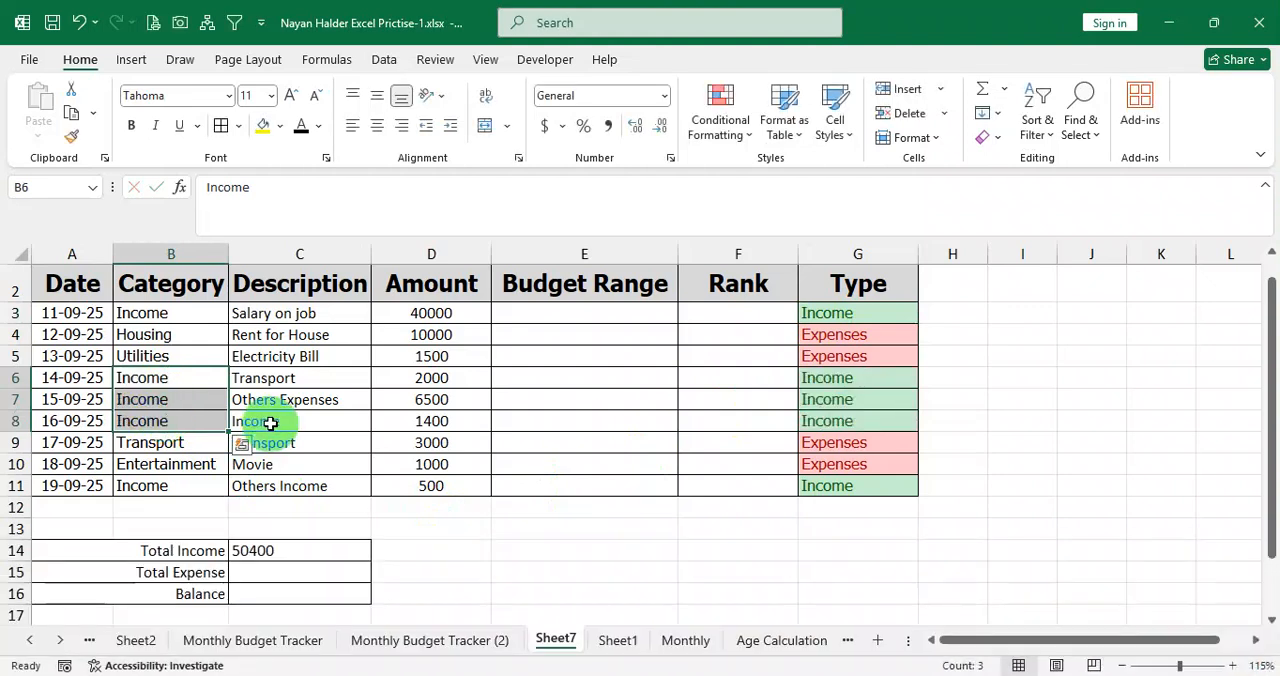
left_click(270, 421)
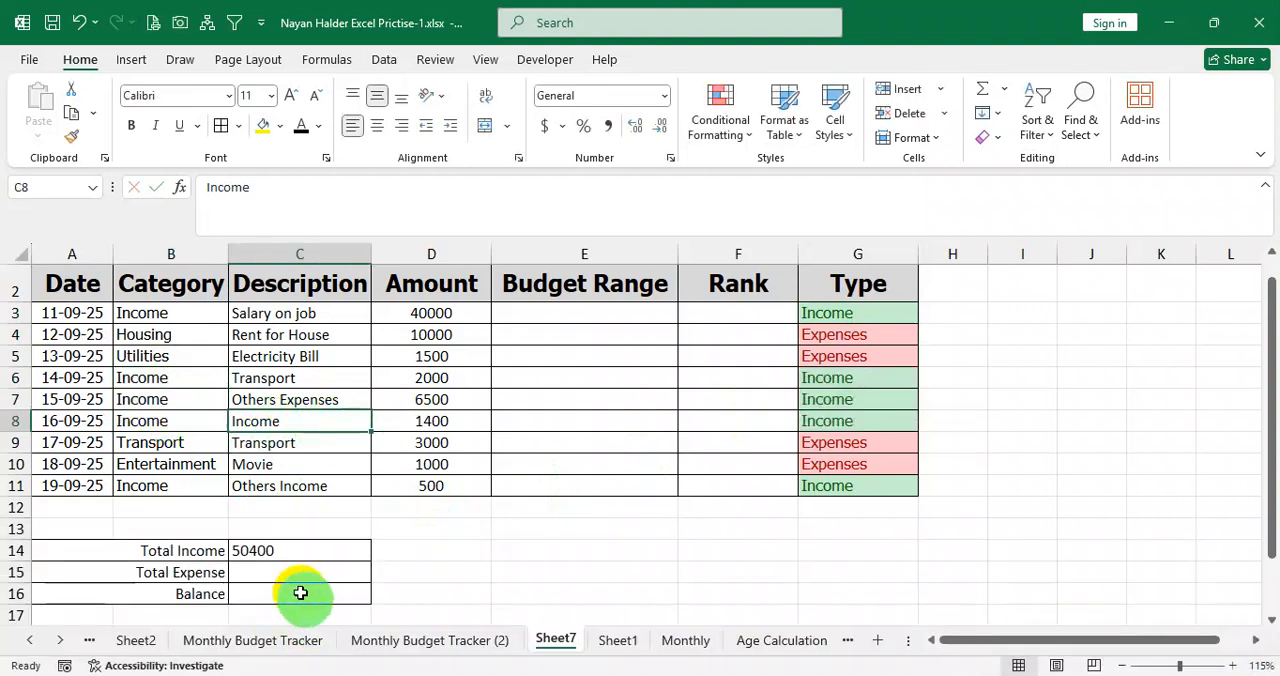
left_click(347, 549)
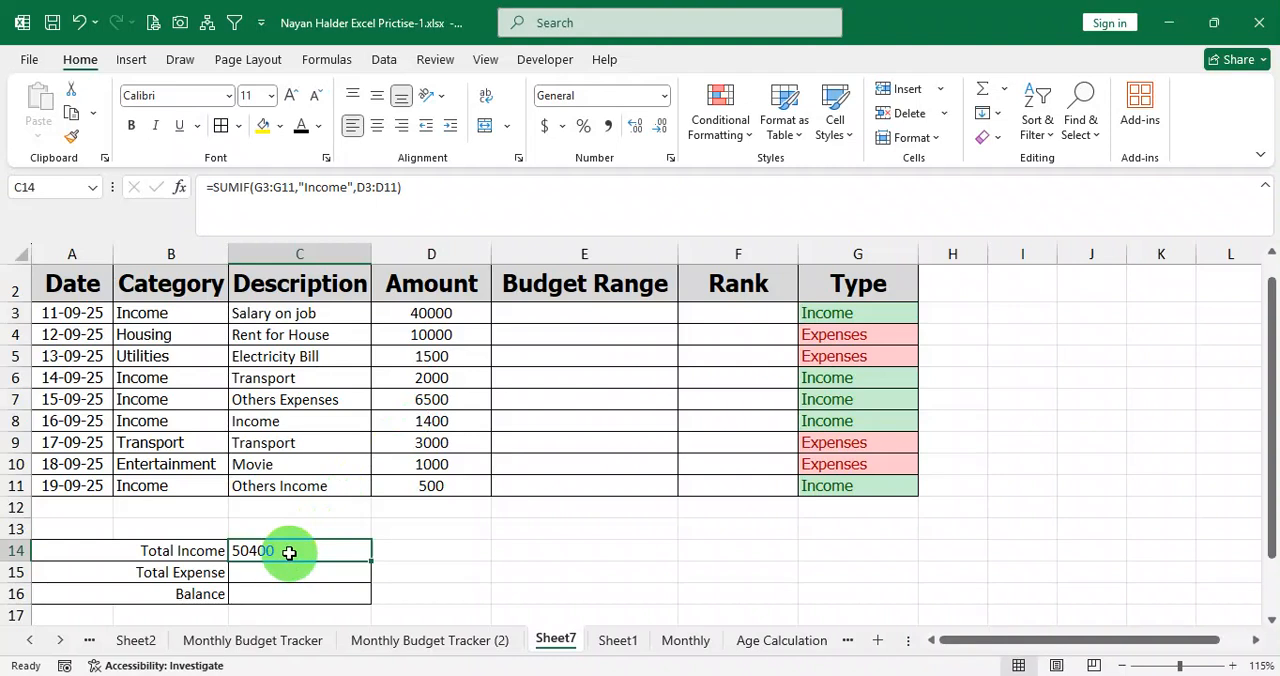
Undo the category fill in B6:B8, set B8 back to Income and recheck the Total Income formula.
key("ctrl+z")
left_click(391, 448)
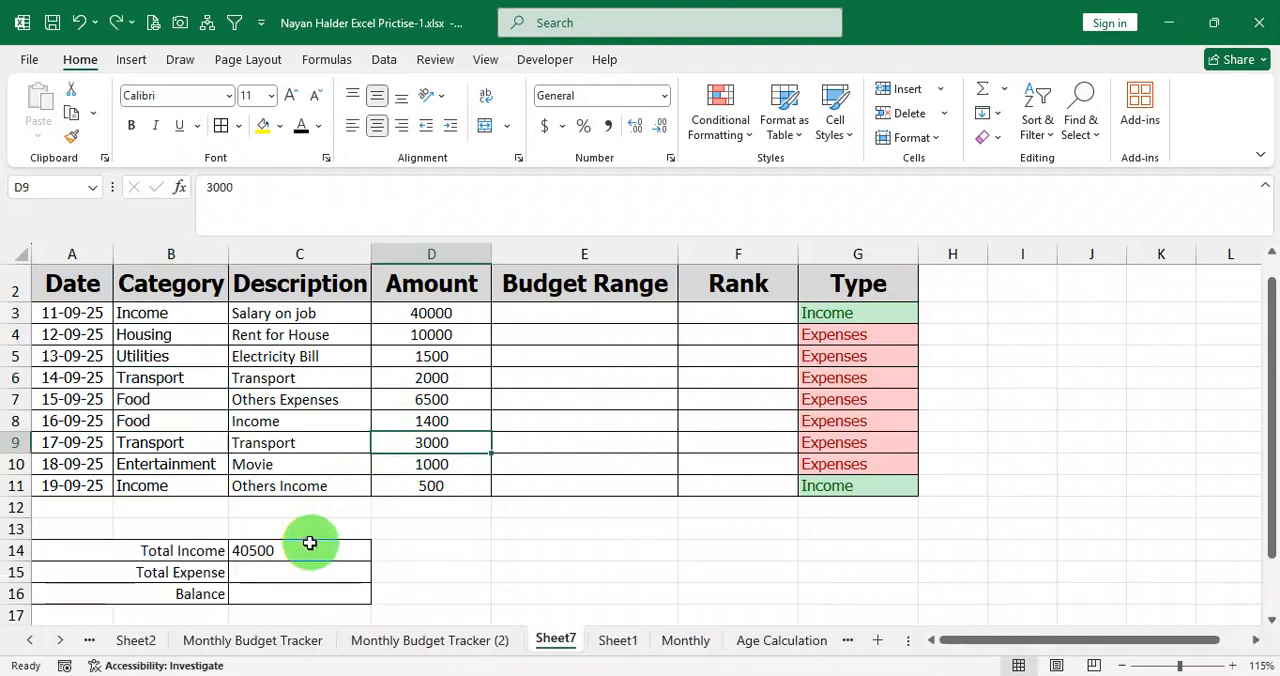
left_click(289, 549)
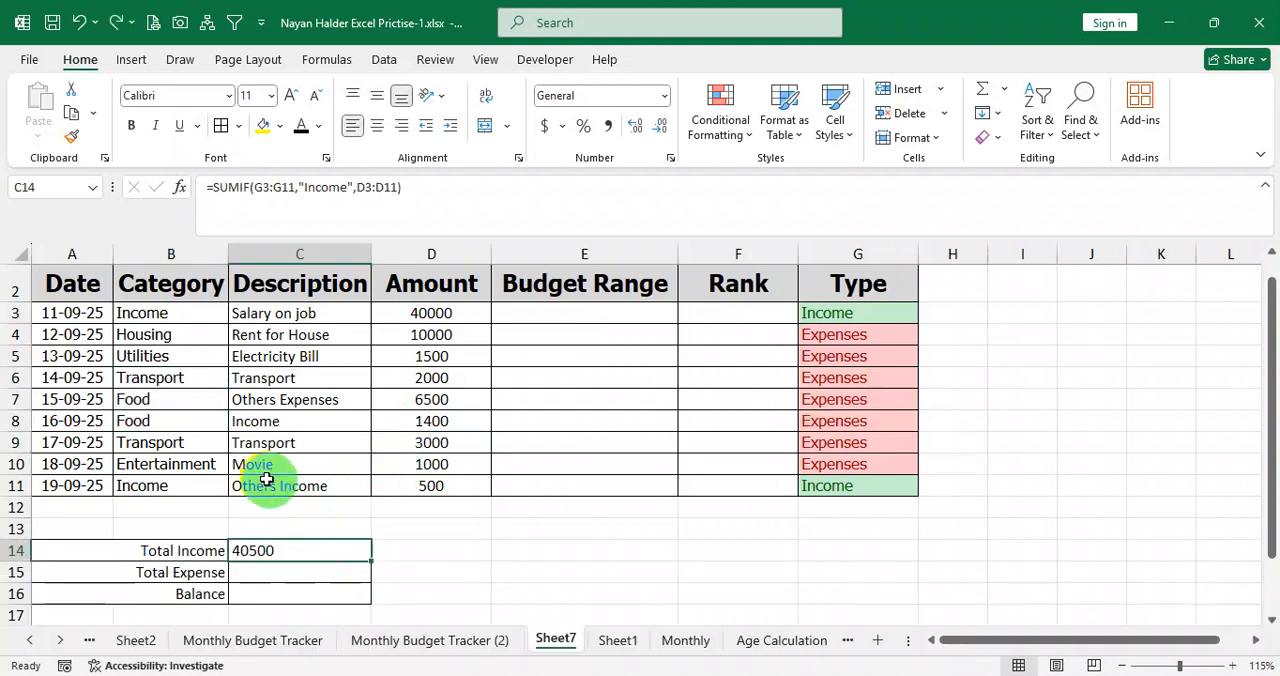
left_click(185, 421)
type("Income")
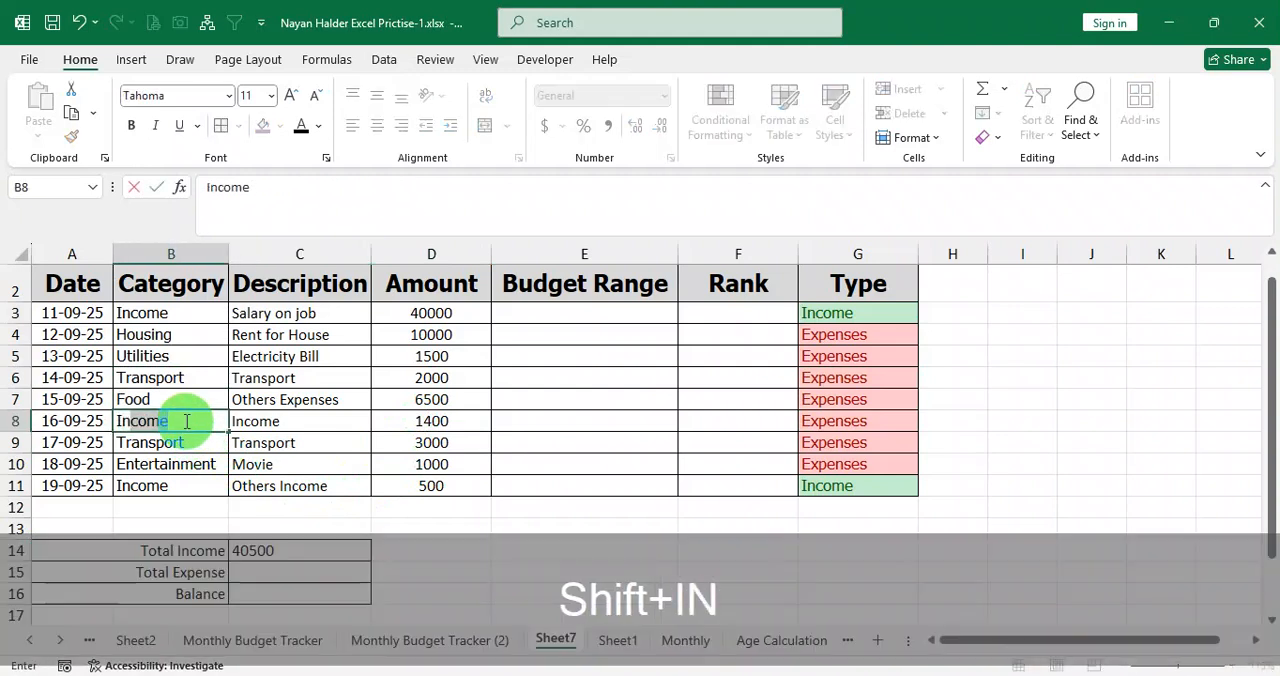
key("Return")
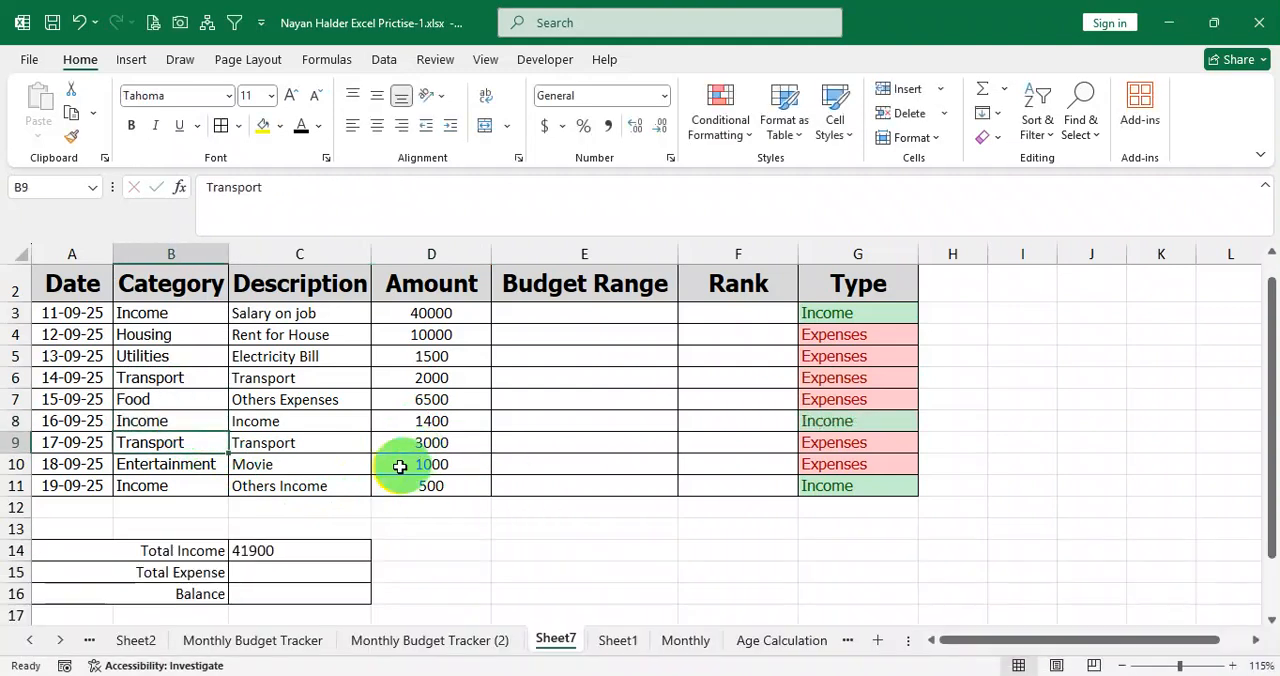
left_click(312, 554)
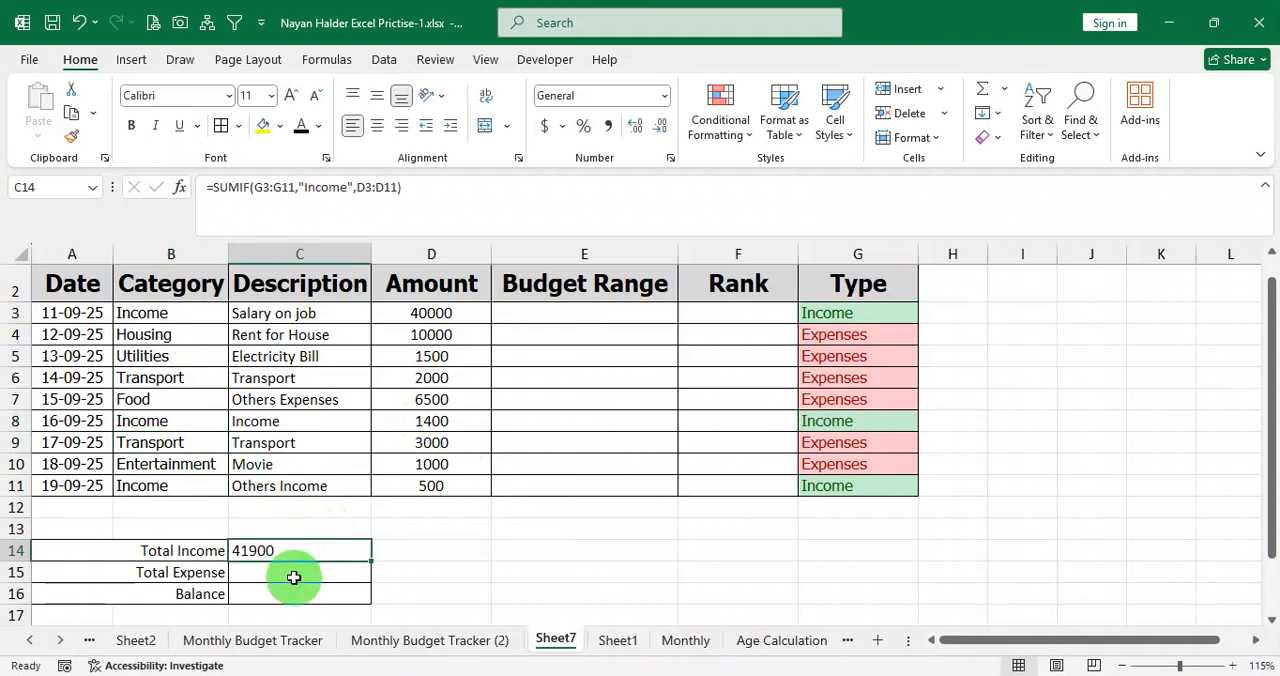
Start a SUMIF formula in the Total Expense cell C15 with the Type range G3:G11 as its criteria range.
left_click(293, 577)
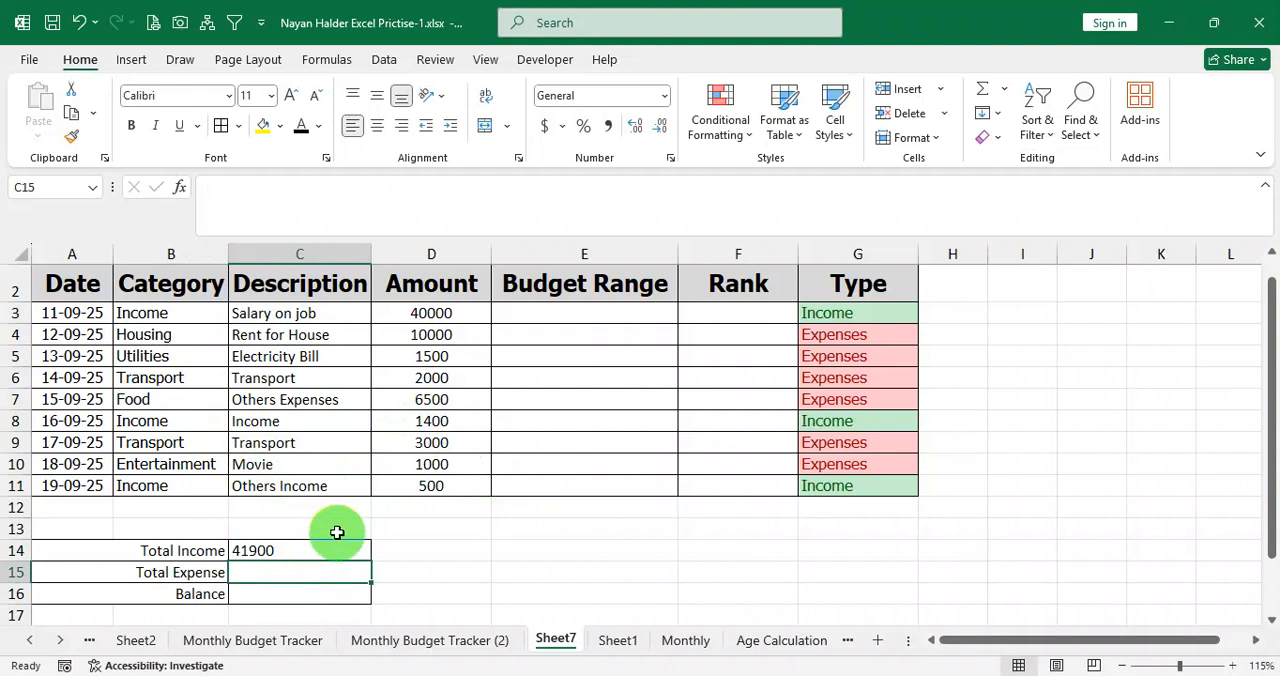
scroll(336, 531, "down", 1)
scroll(336, 531, "up", 1)
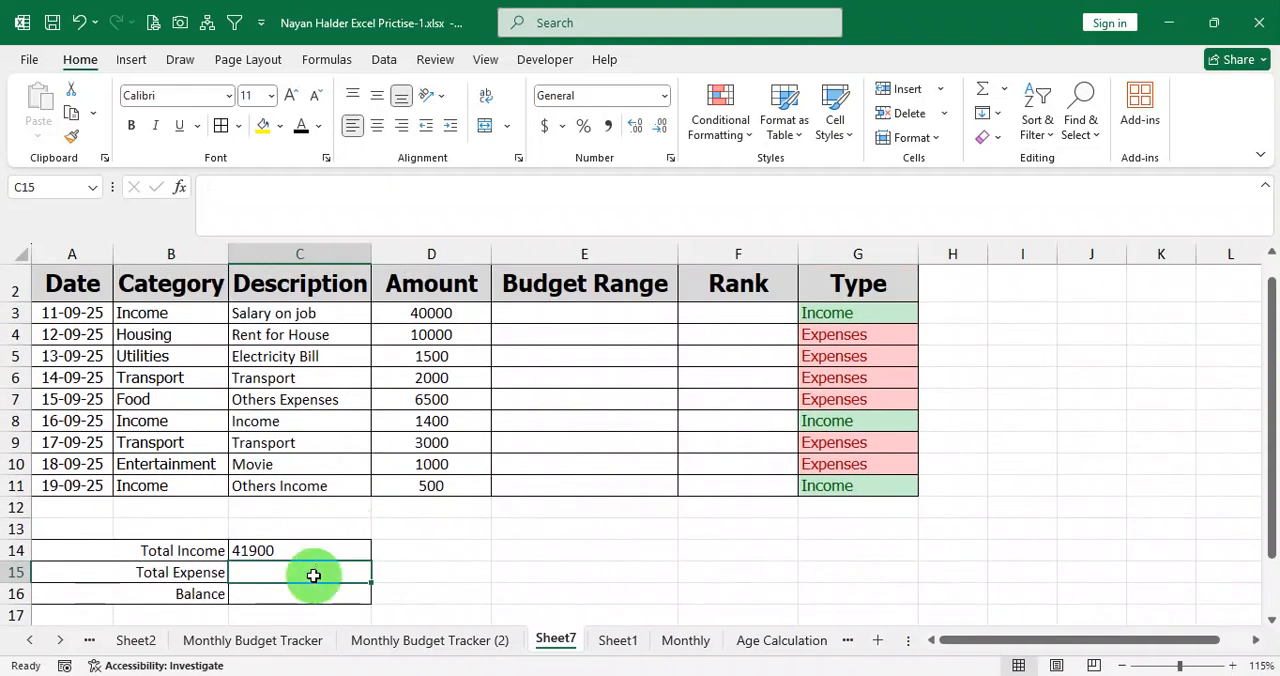
type("=")
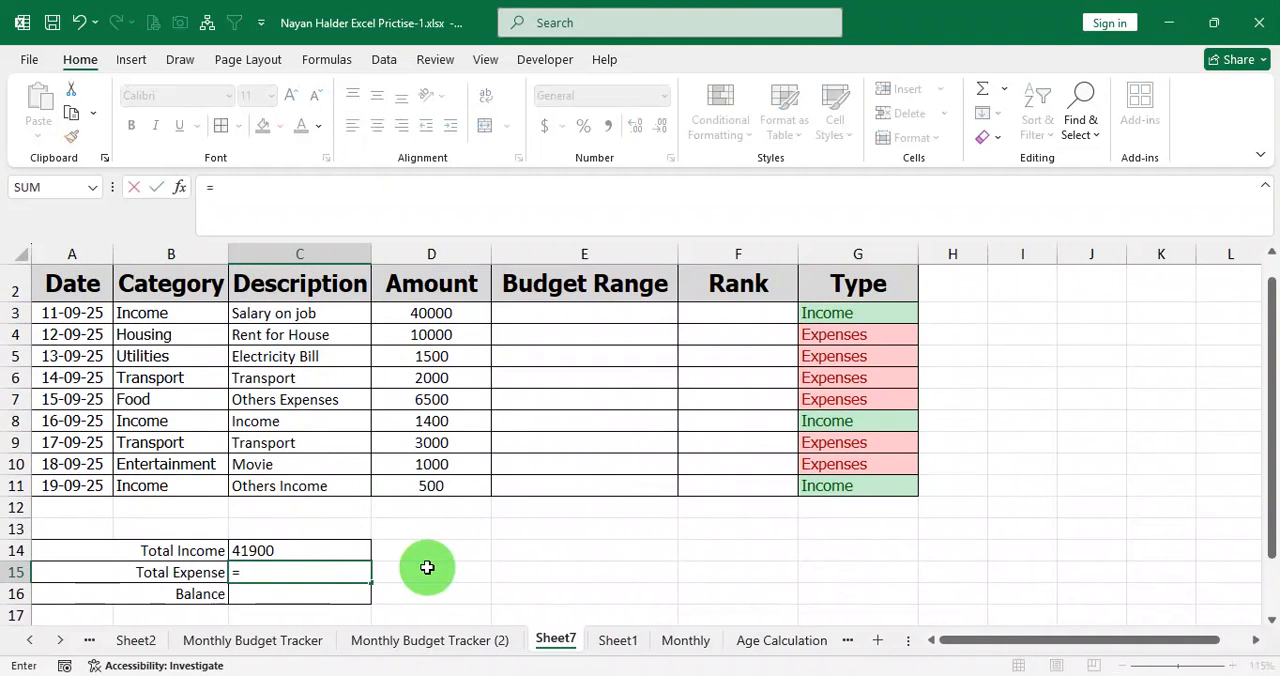
type("sumif")
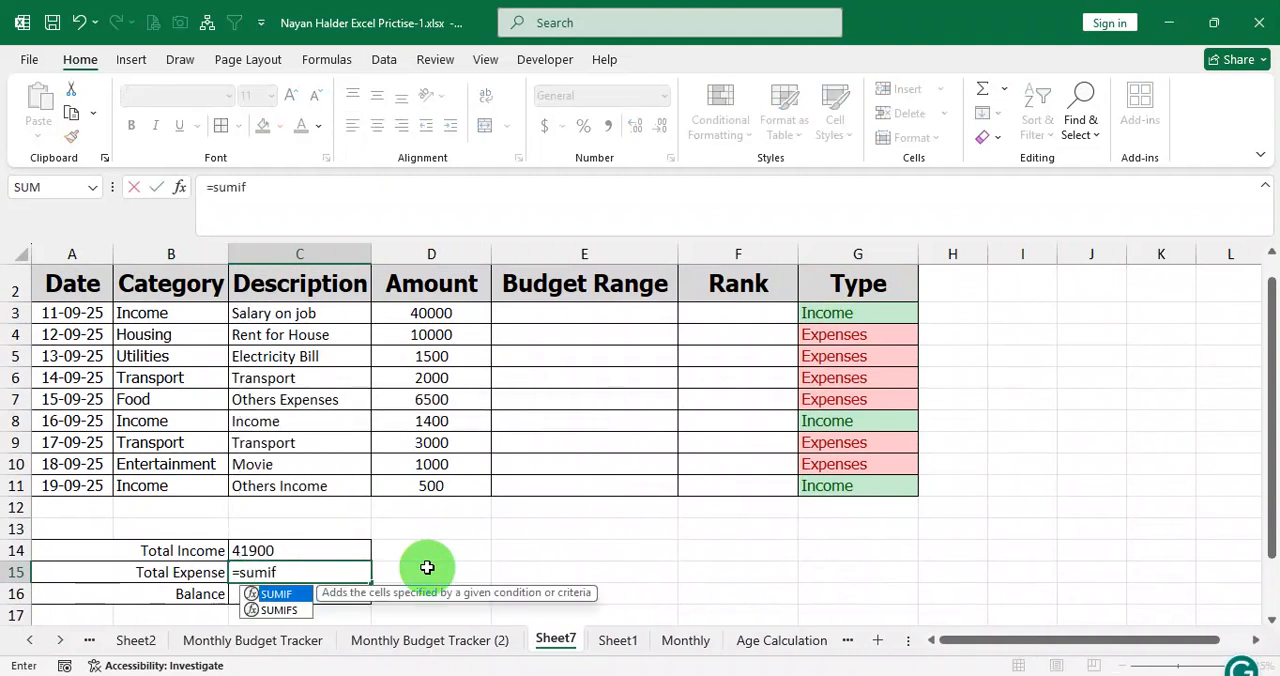
type("(")
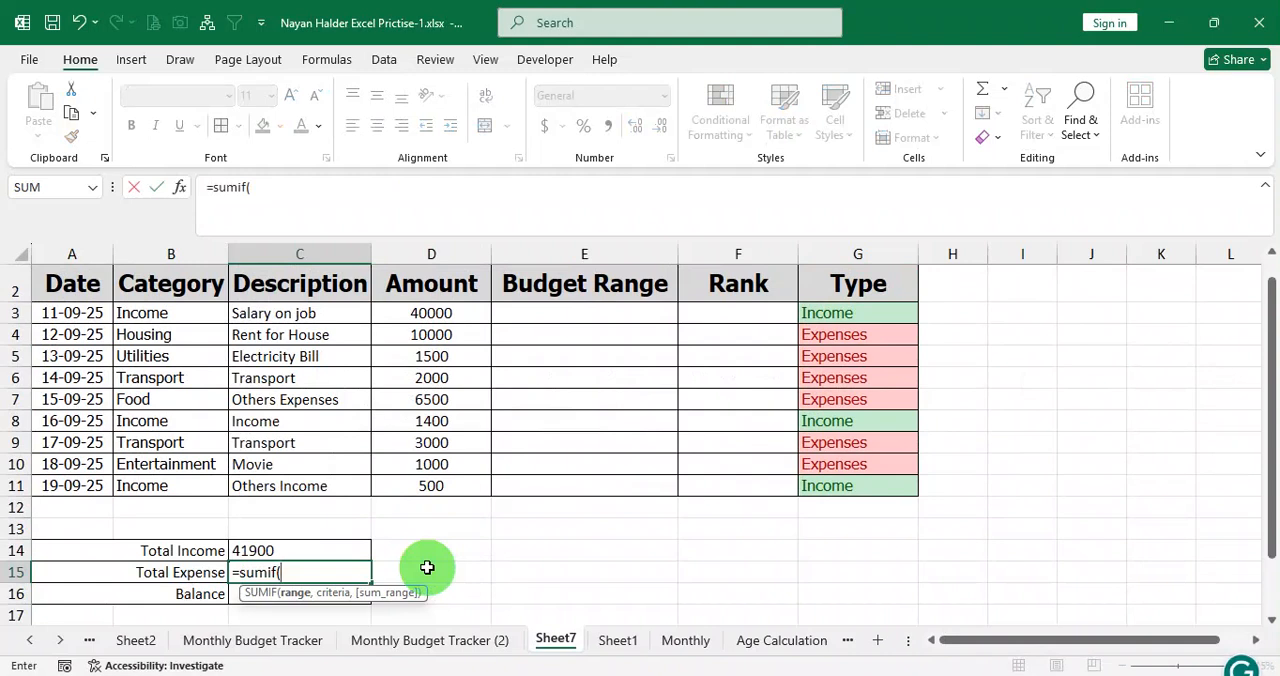
key("Up")
key("Up")
key("Up")
key("Up")
key("Up")
key("Up")
key("Up")
key("Up")
key("Up")
key("Up")
key("Up")
key("Up")
key("Right")
key("Right")
key("Right")
key("Right")
key("Right")
key("Right")
key("Left")
key("Left")
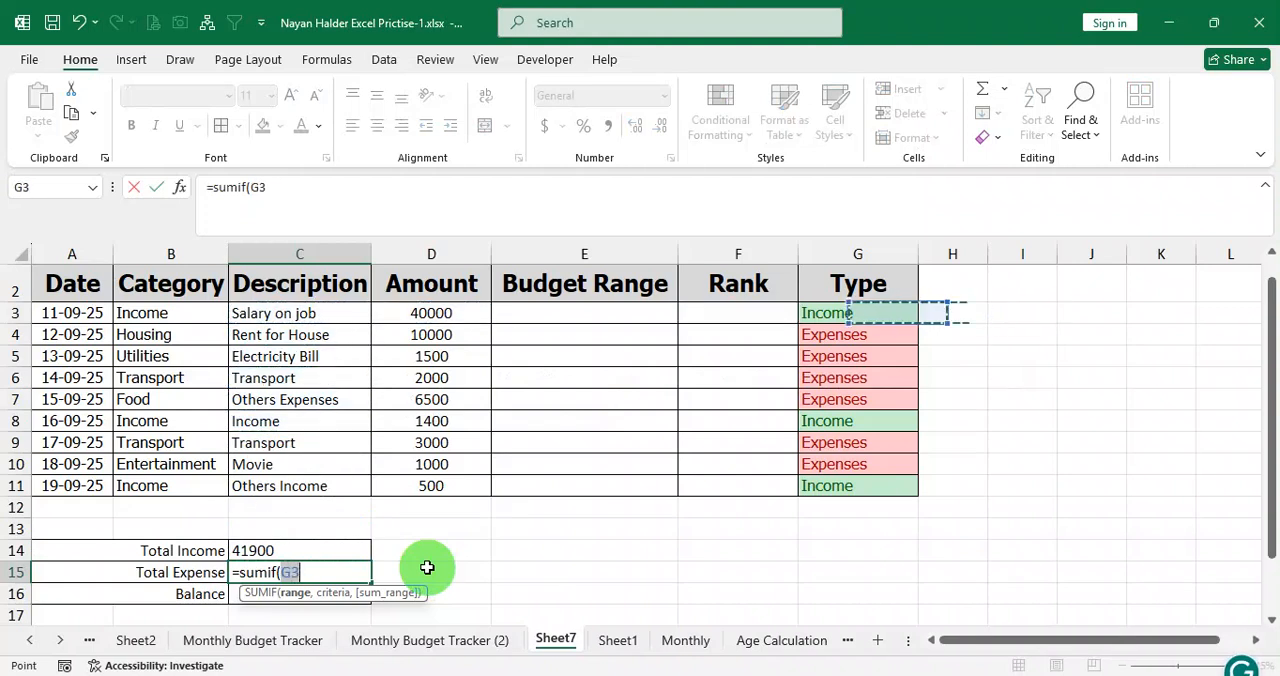
key("ctrl+shift+Down")
key("ctrl+shift+Down")
key("ctrl+shift+Up")
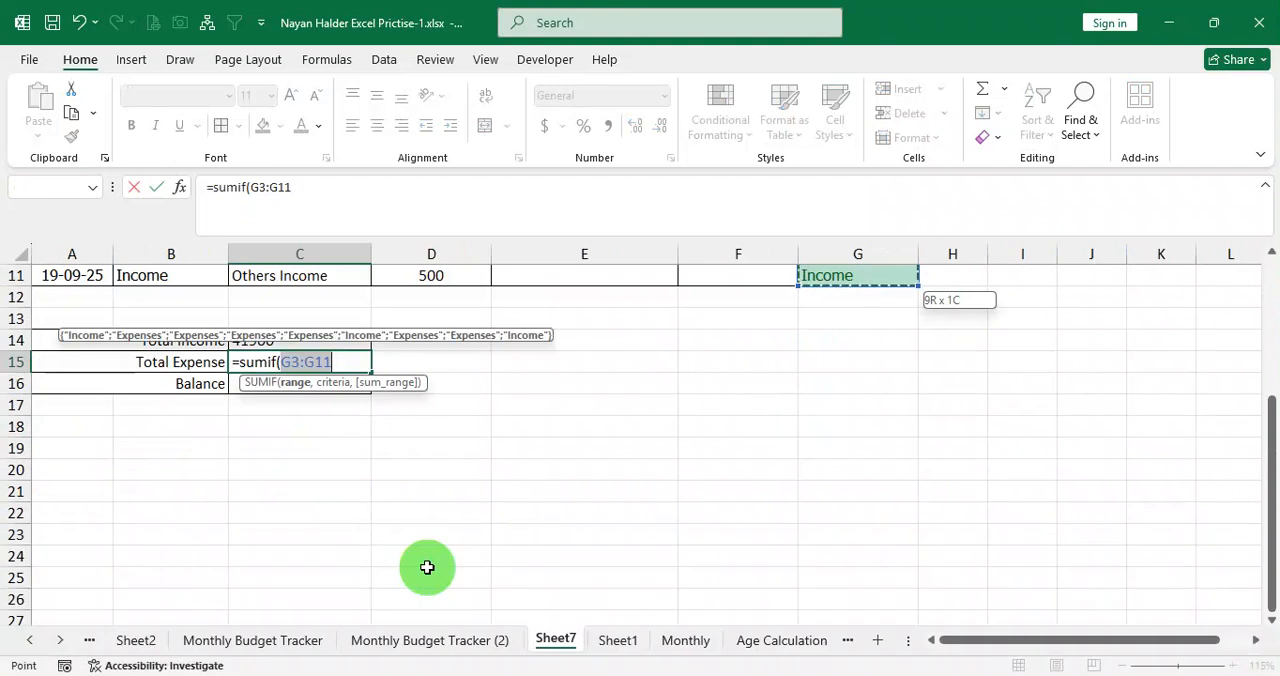
scroll(580, 450, "up", 4)
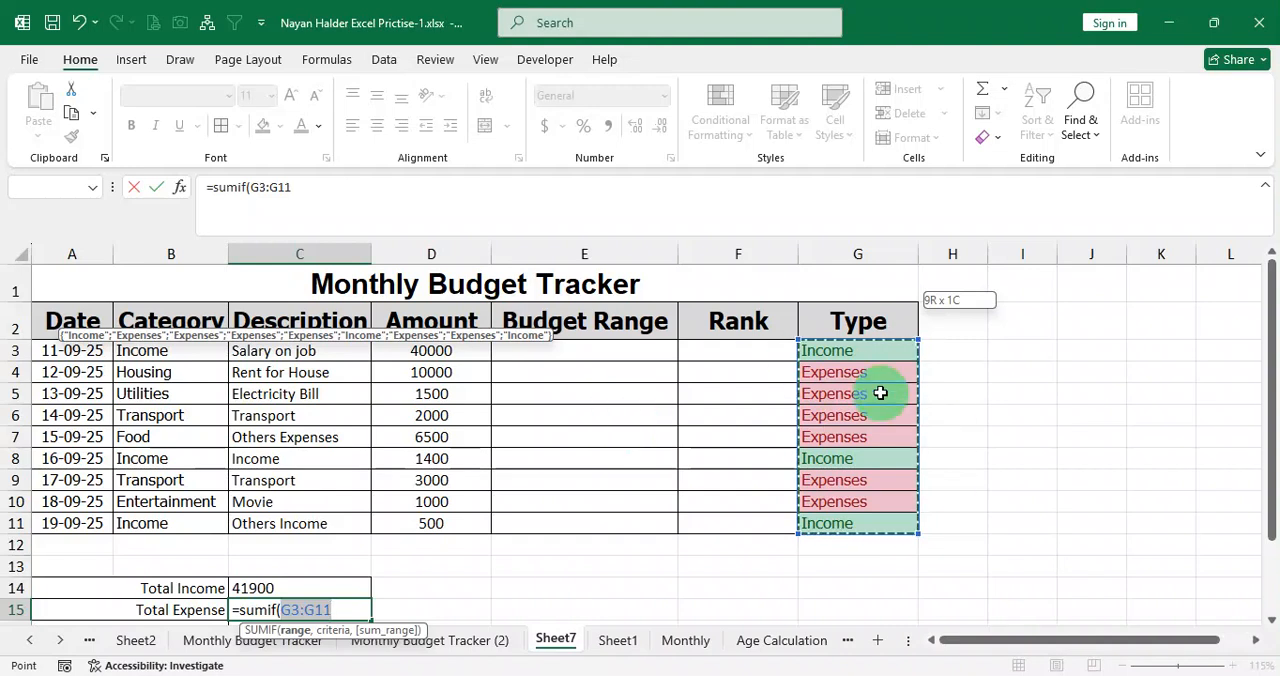
type(",")
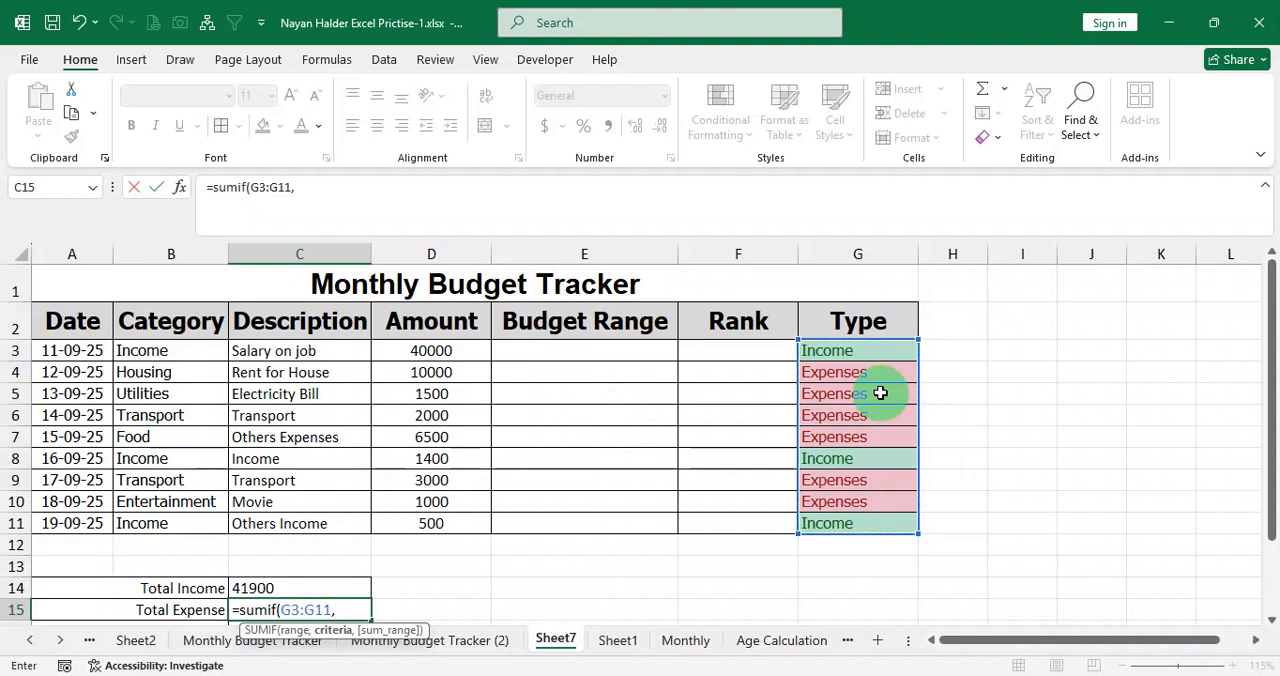
type("\"Exp")
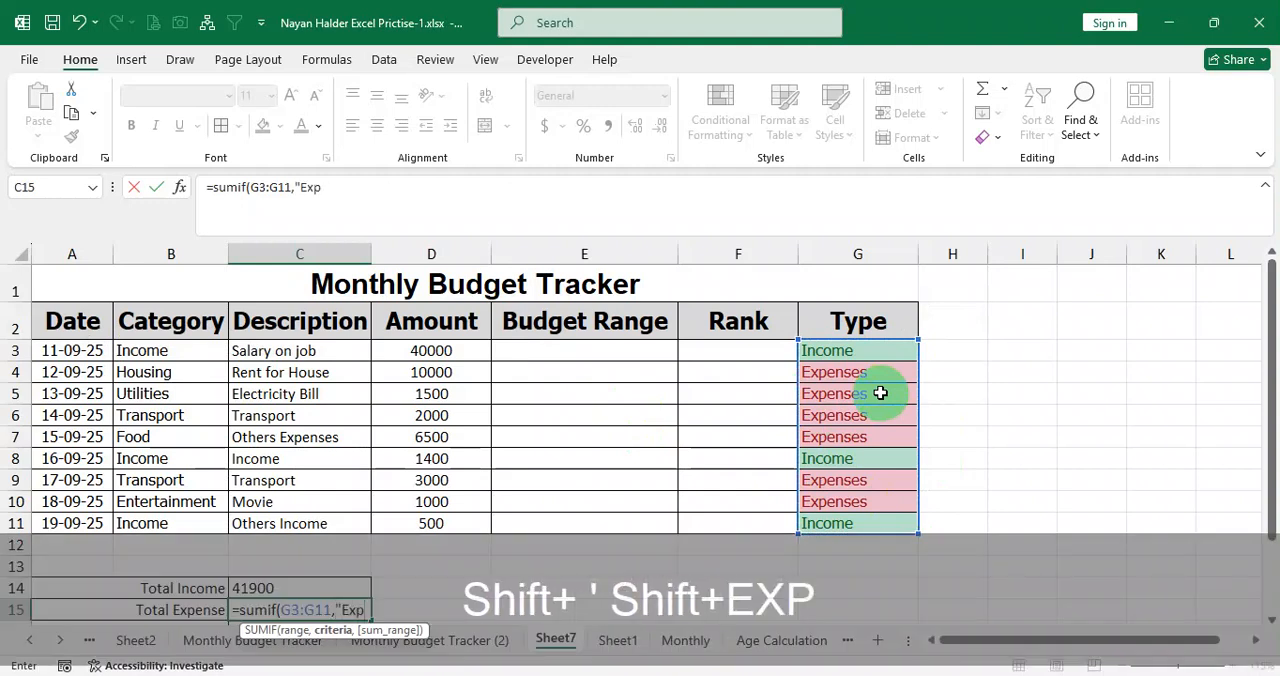
type("ense")
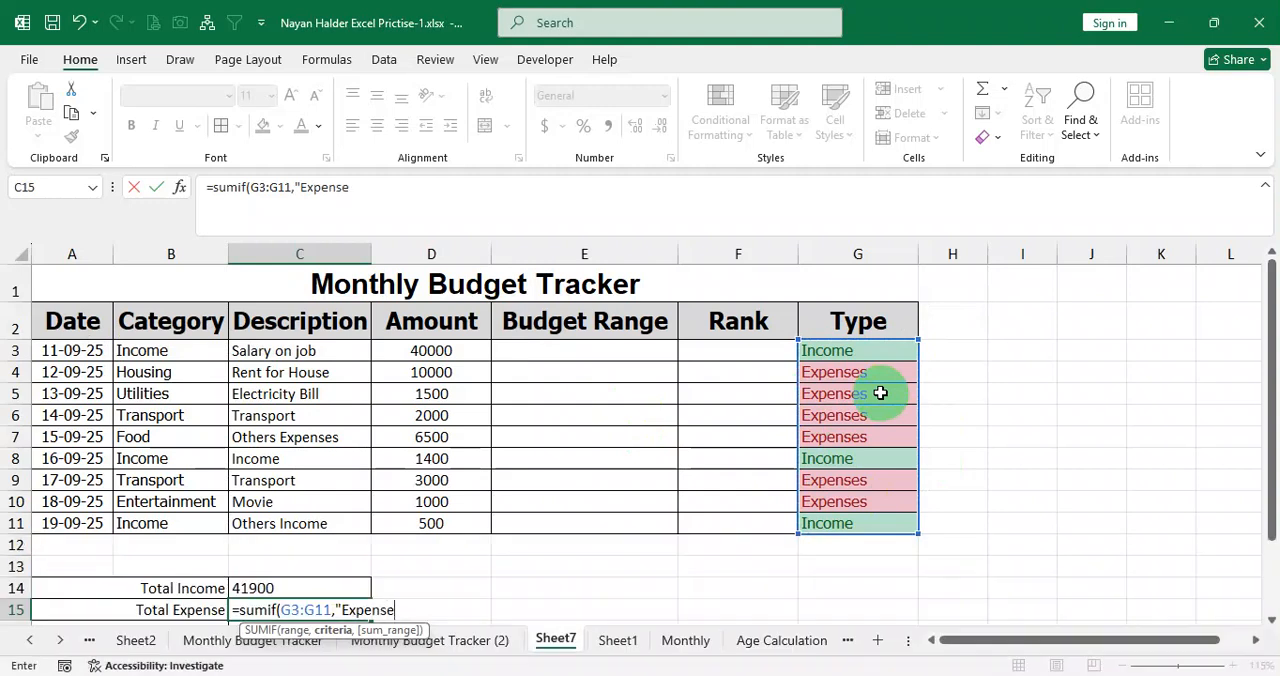
type("\"")
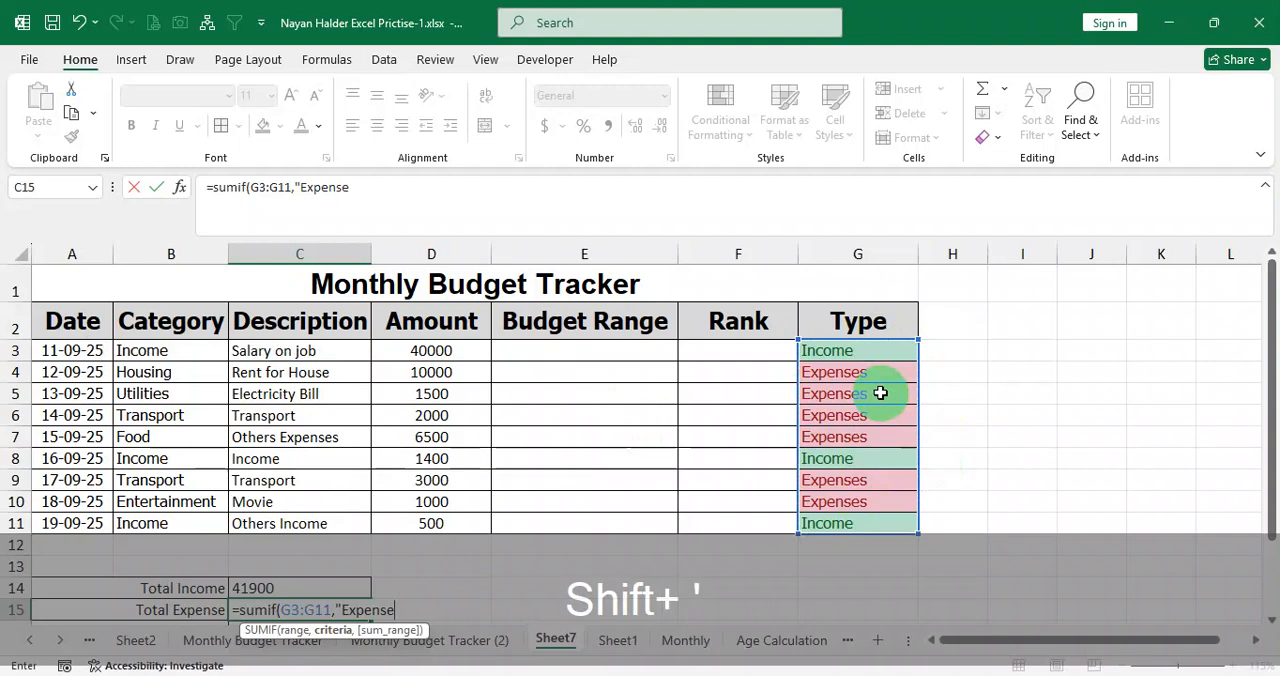
type(",")
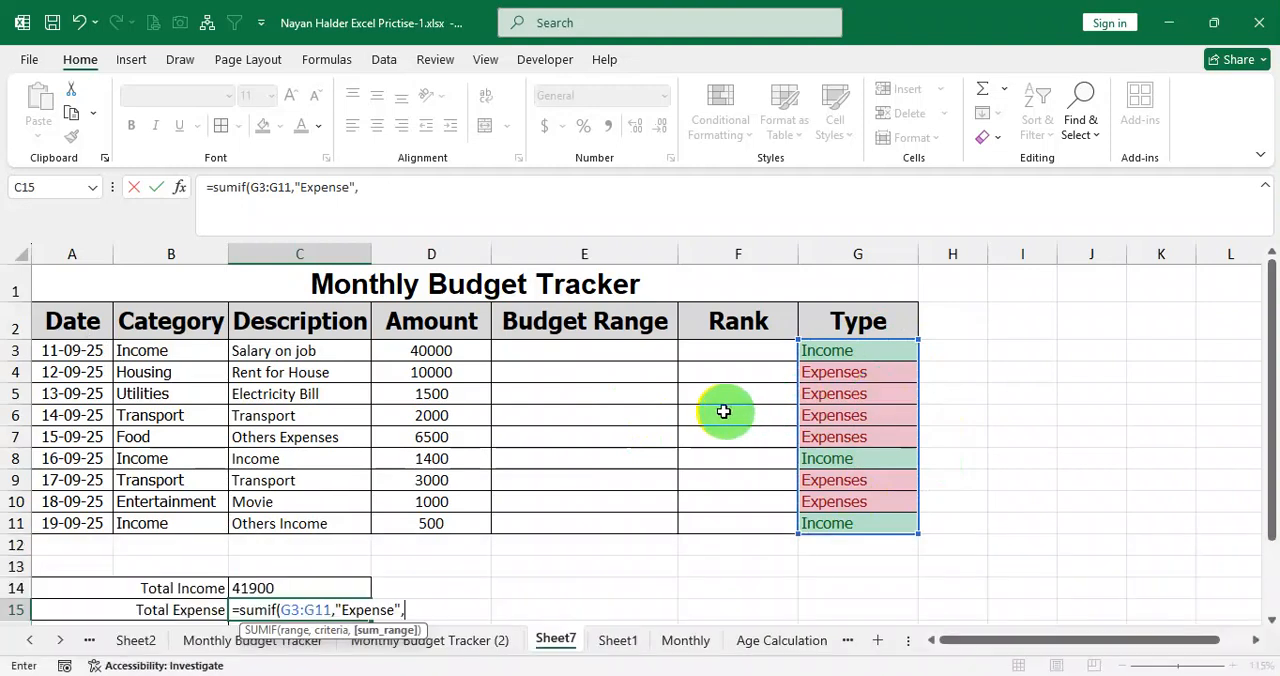
Complete the Total Expense formula in C15 with the criterion "Expense" and the sum range D3:D11.
left_click_drag(431, 350, 443, 519)
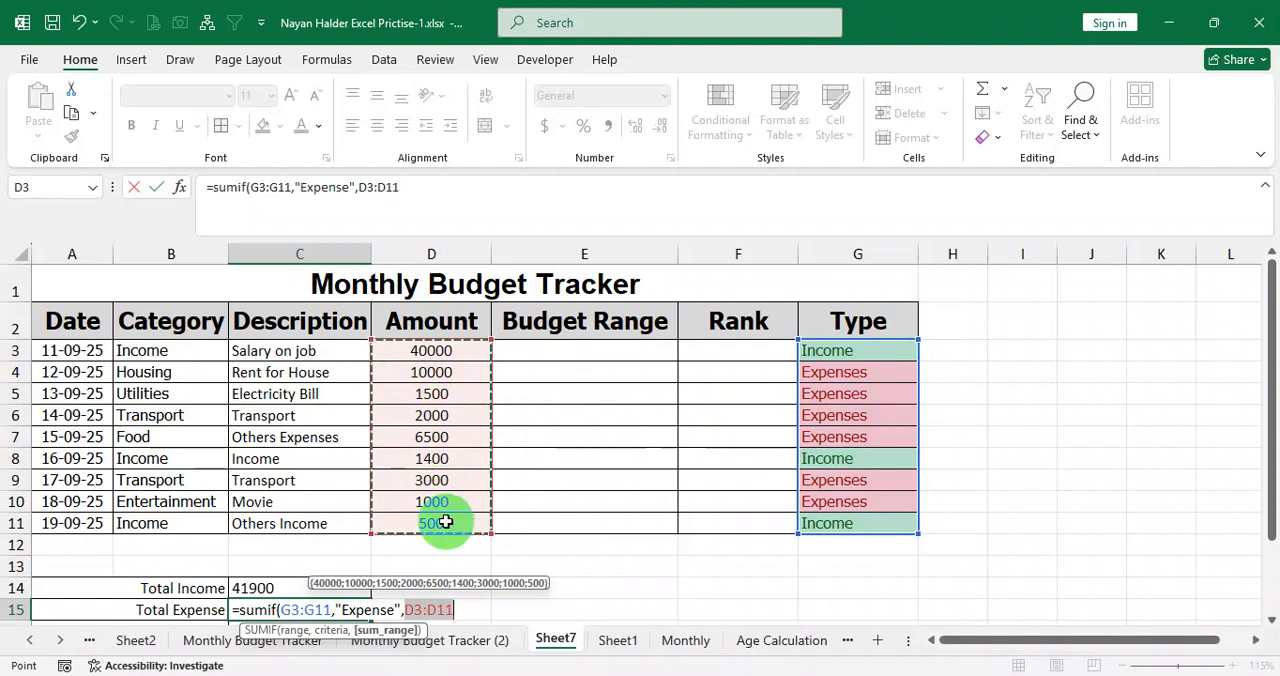
type(")")
key("Return")
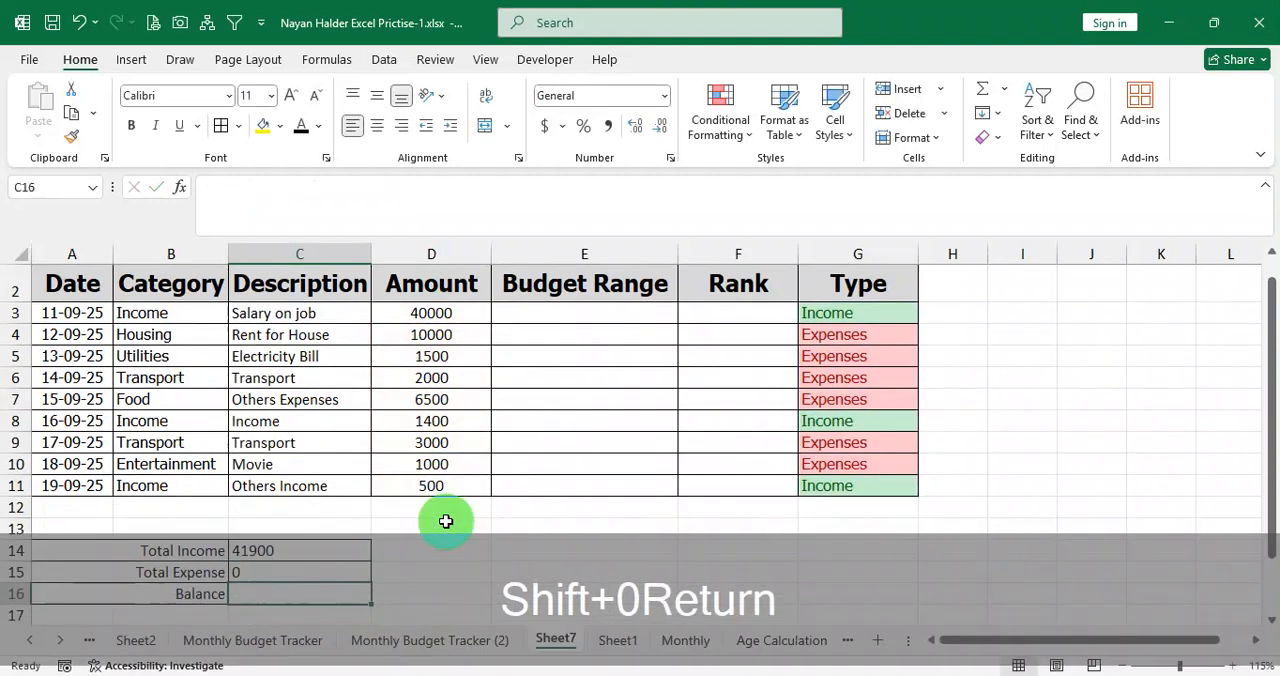
scroll(434, 457, "down", 1)
scroll(436, 459, "up", 1)
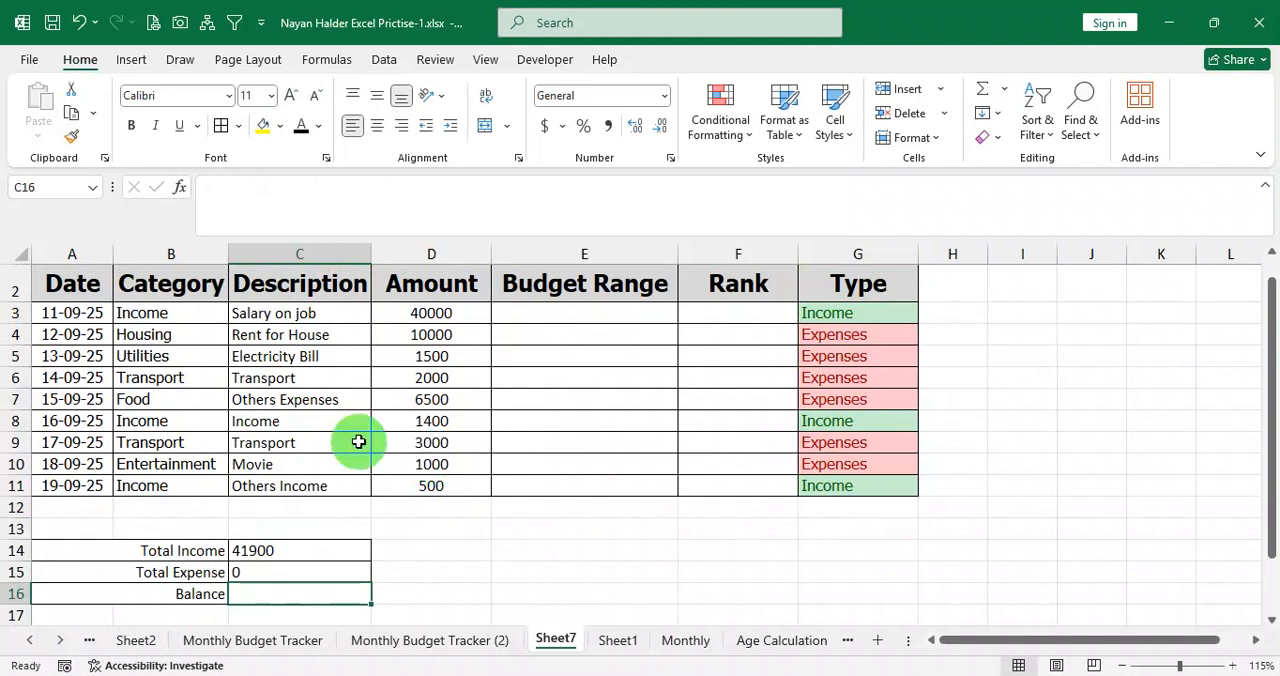
Check the Total Expense formula in C15 and compare its criterion with the Type entries in G3:G11.
left_click(299, 572)
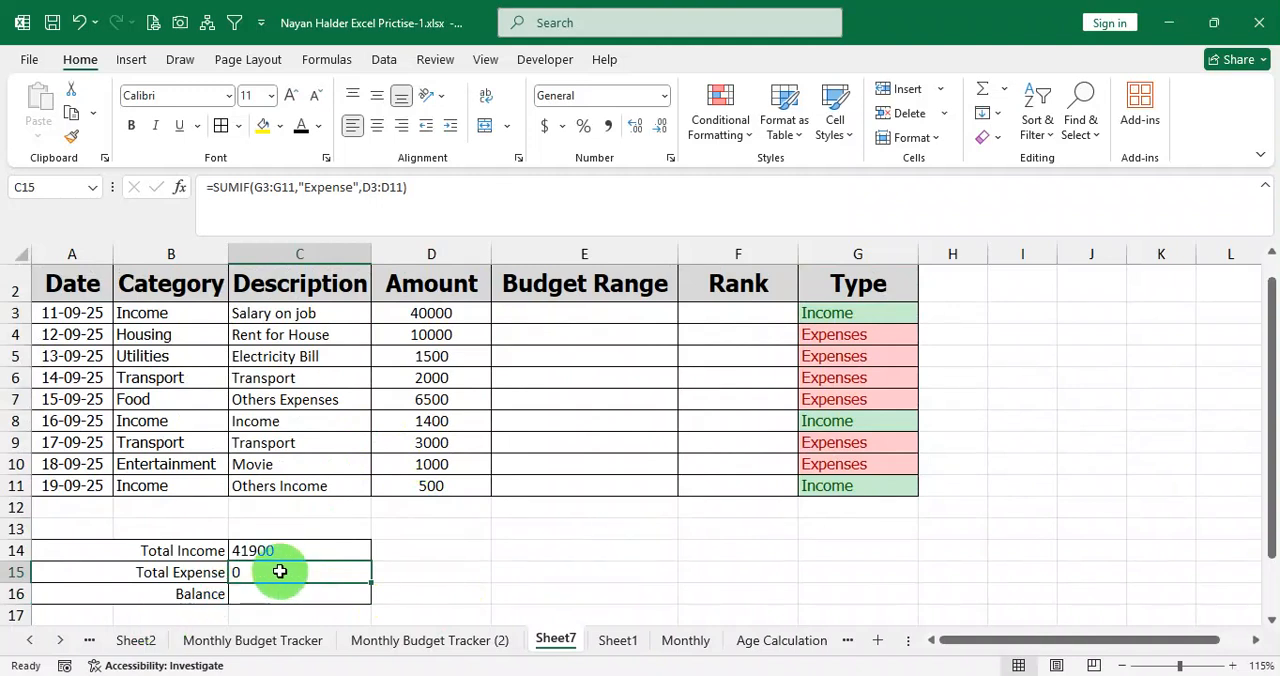
double_click(360, 572)
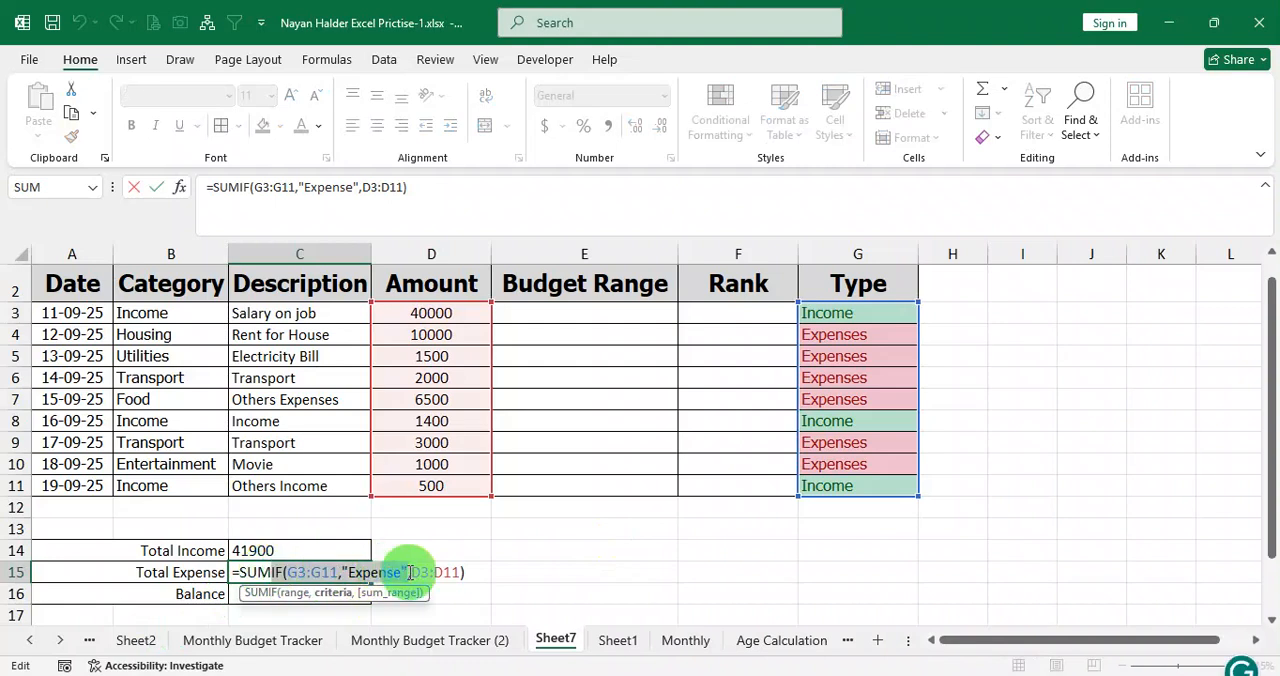
key("Return")
left_click(282, 572)
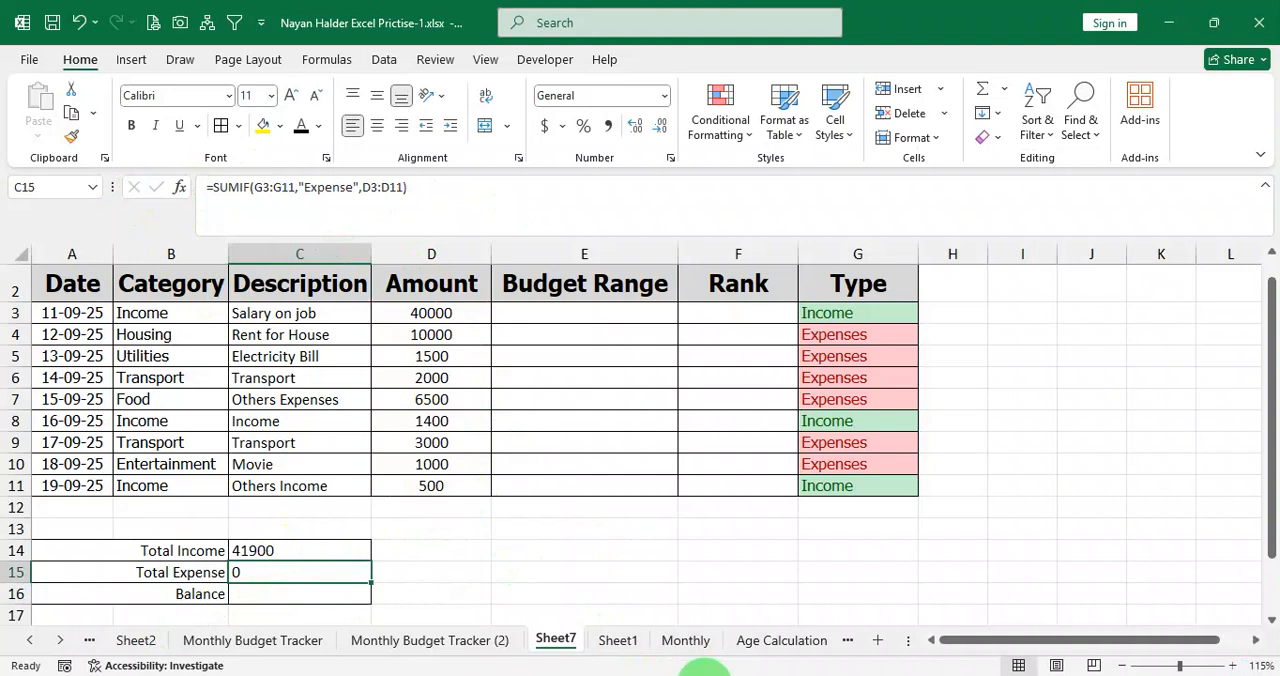
left_click(322, 593)
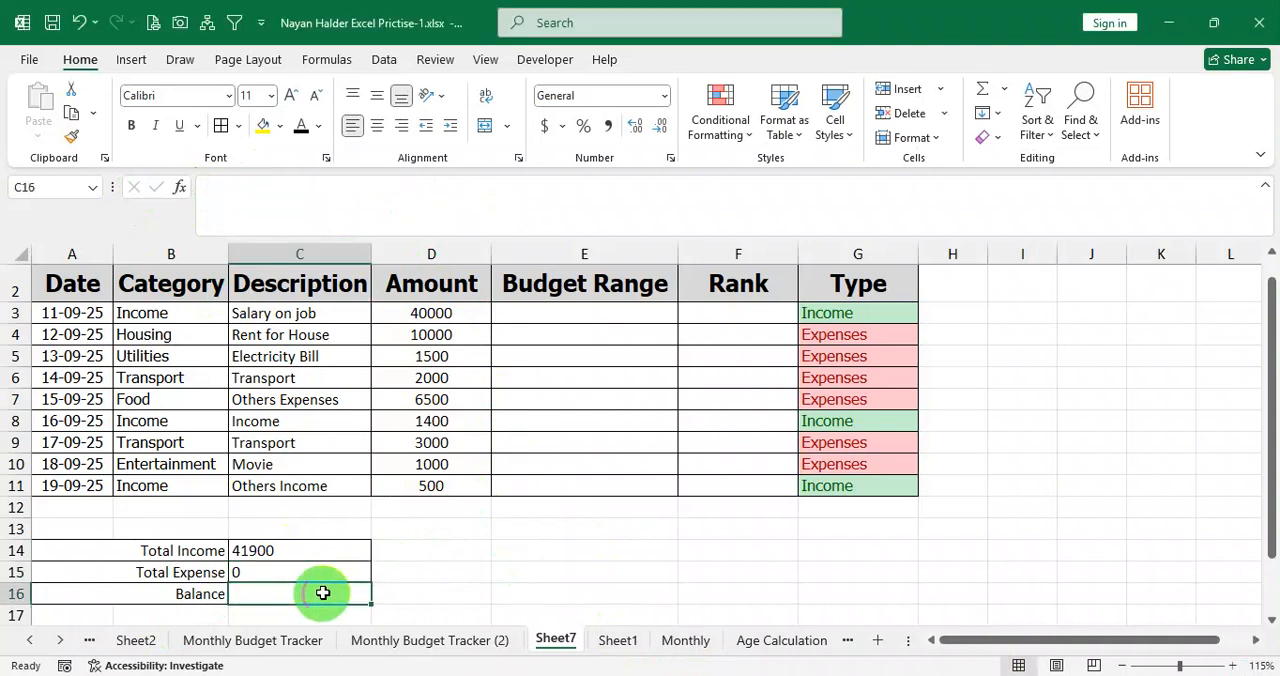
left_click_drag(848, 323, 846, 482)
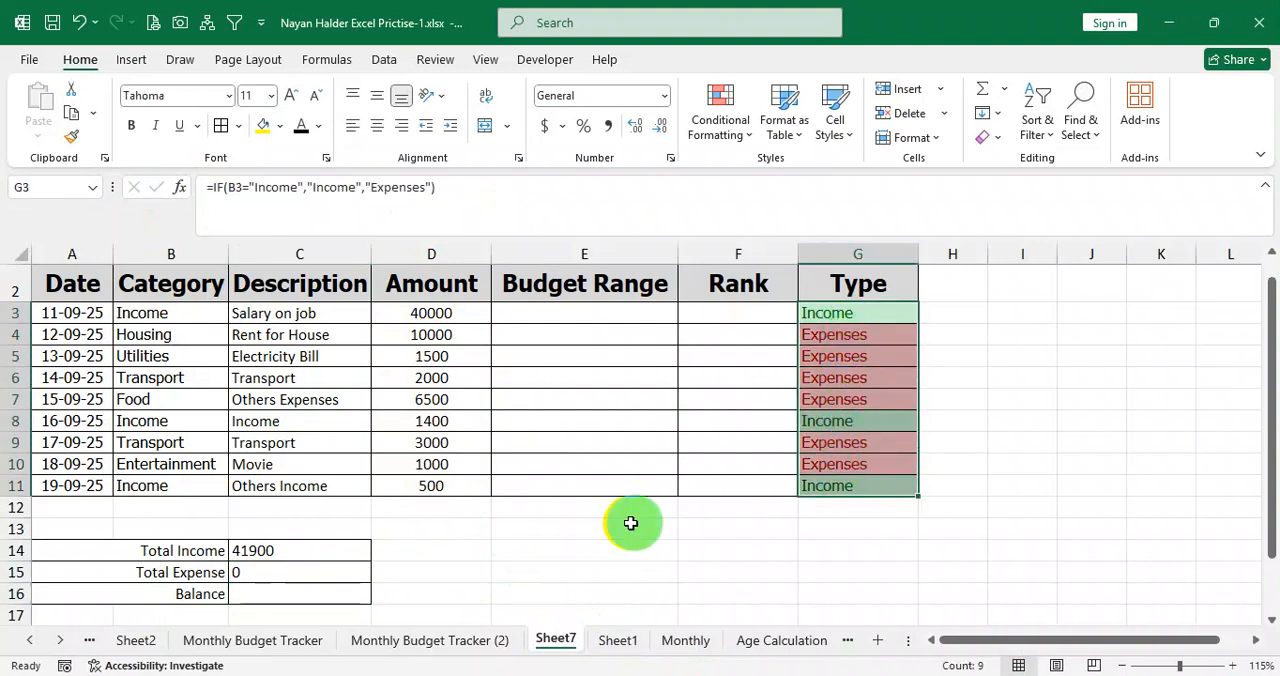
left_click(305, 575)
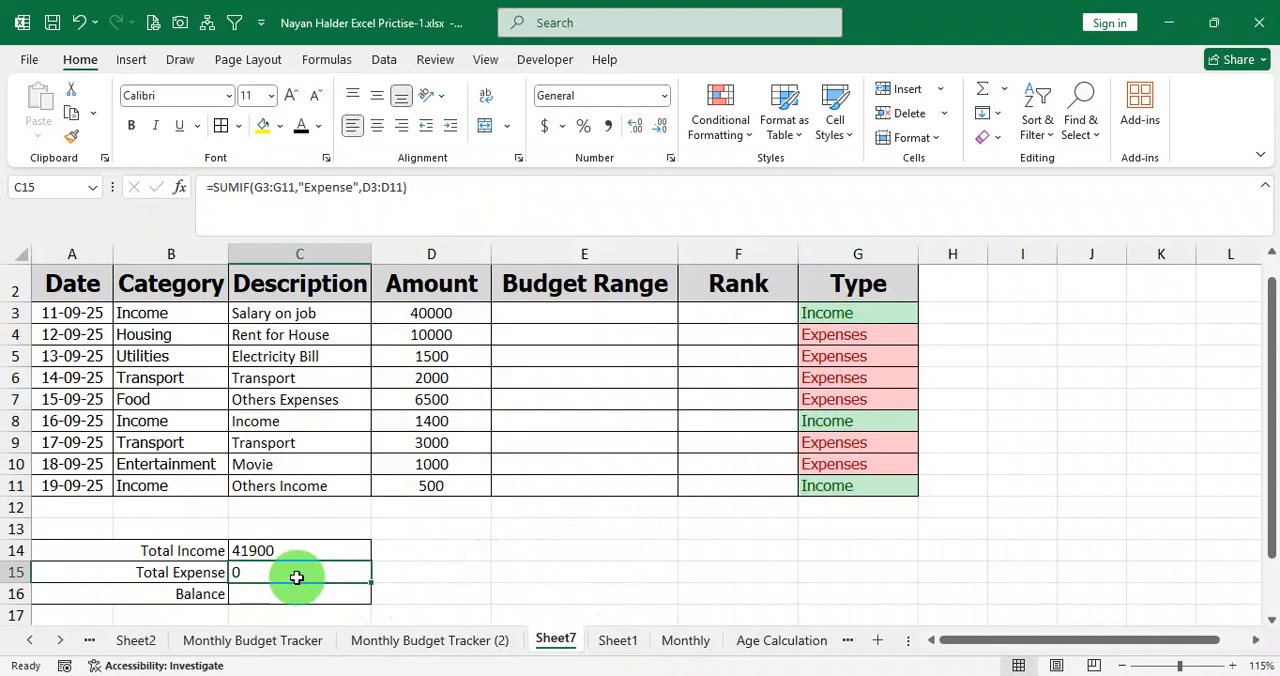
Correct the SUMIF criterion in the Total Expense cell C15 to "Expenses".
double_click(336, 575)
left_click_drag(355, 571, 400, 572)
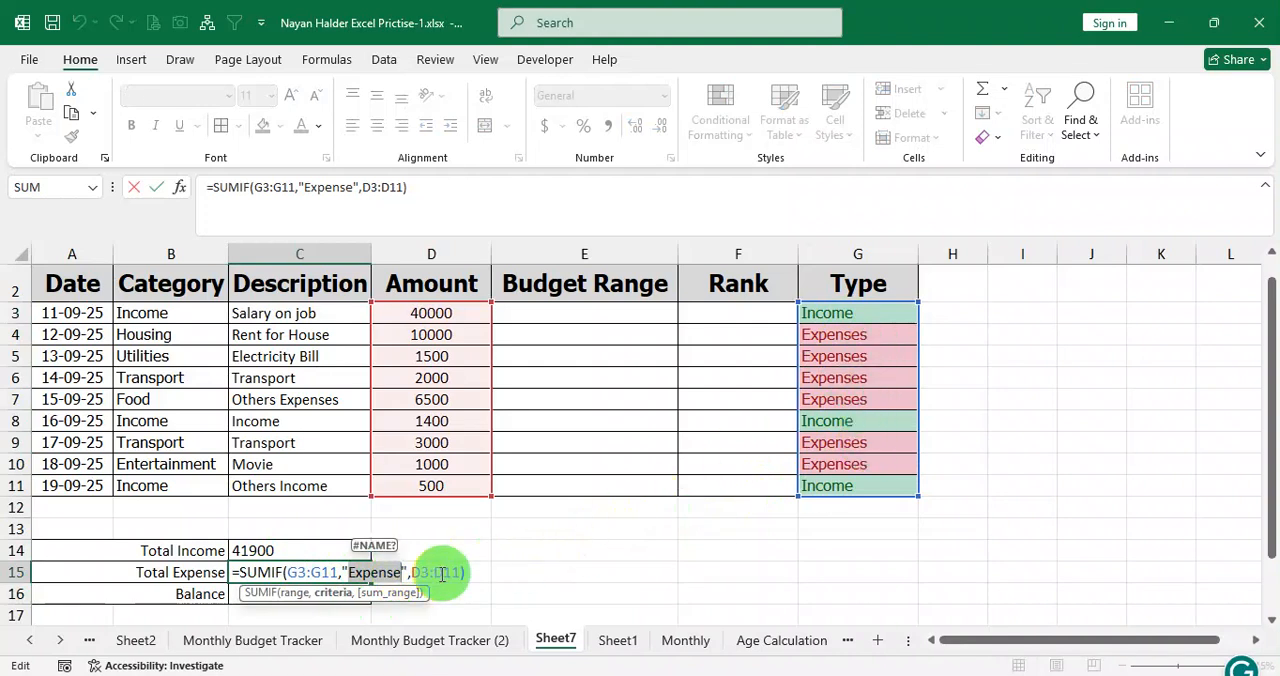
left_click(403, 572)
type("s")
key("Return")
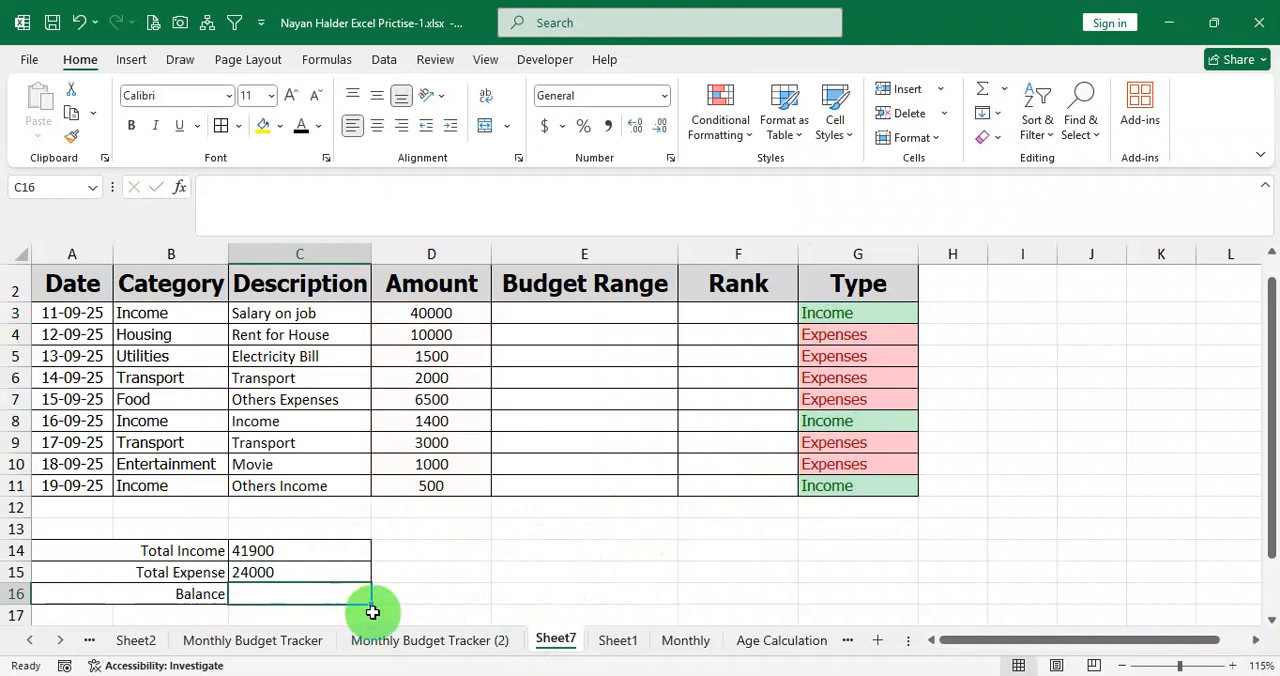
Calculate the Balance in C16 with the formula =C14-C15 and review the summary table.
scroll(366, 605, "down", 1)
type("=")
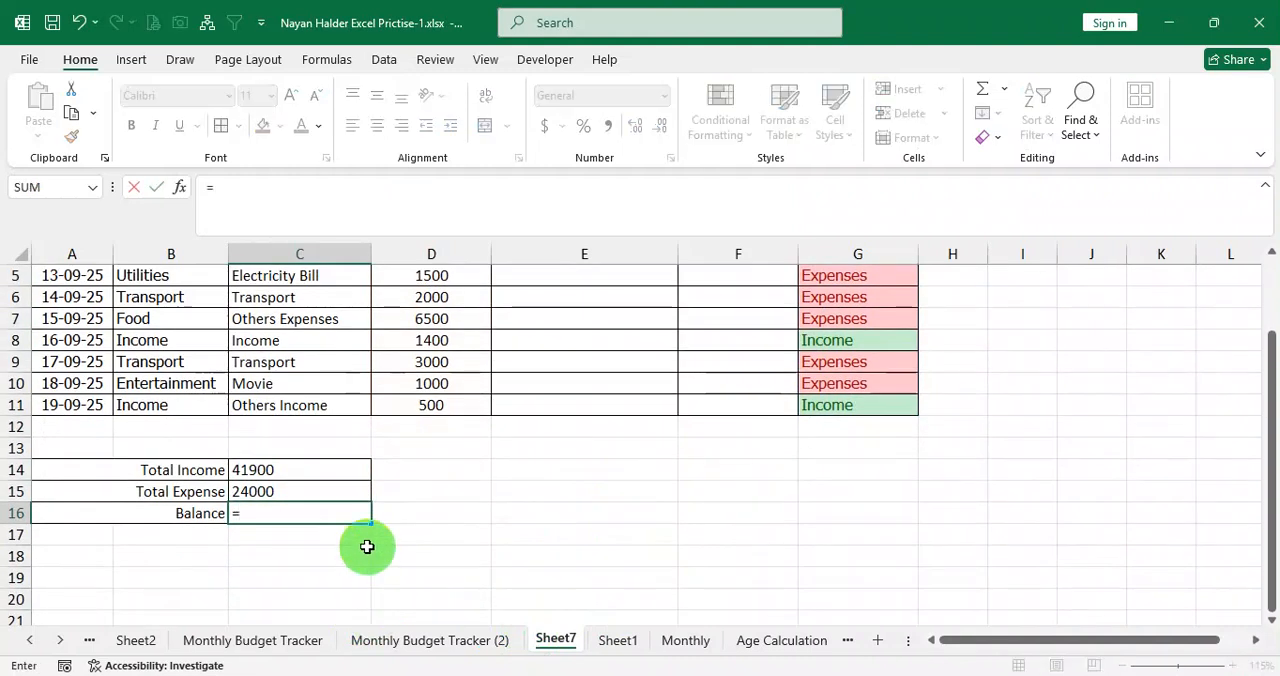
left_click(304, 470)
type("-")
left_click(300, 490)
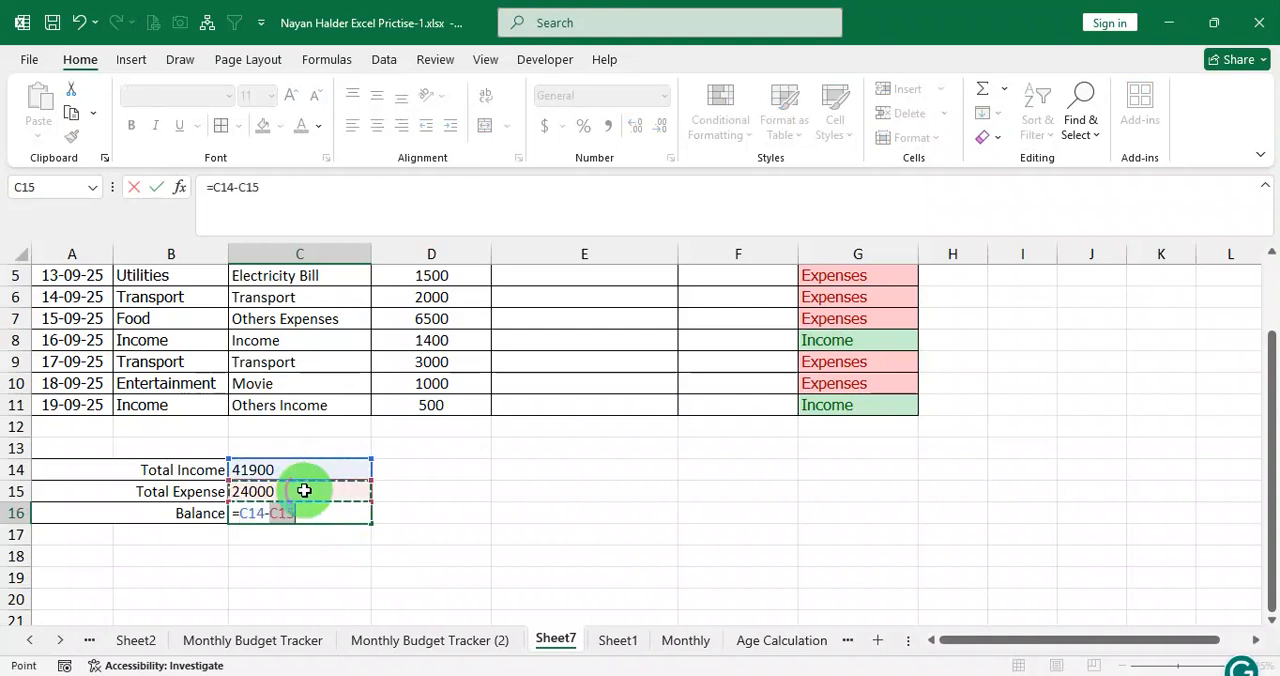
key("Return")
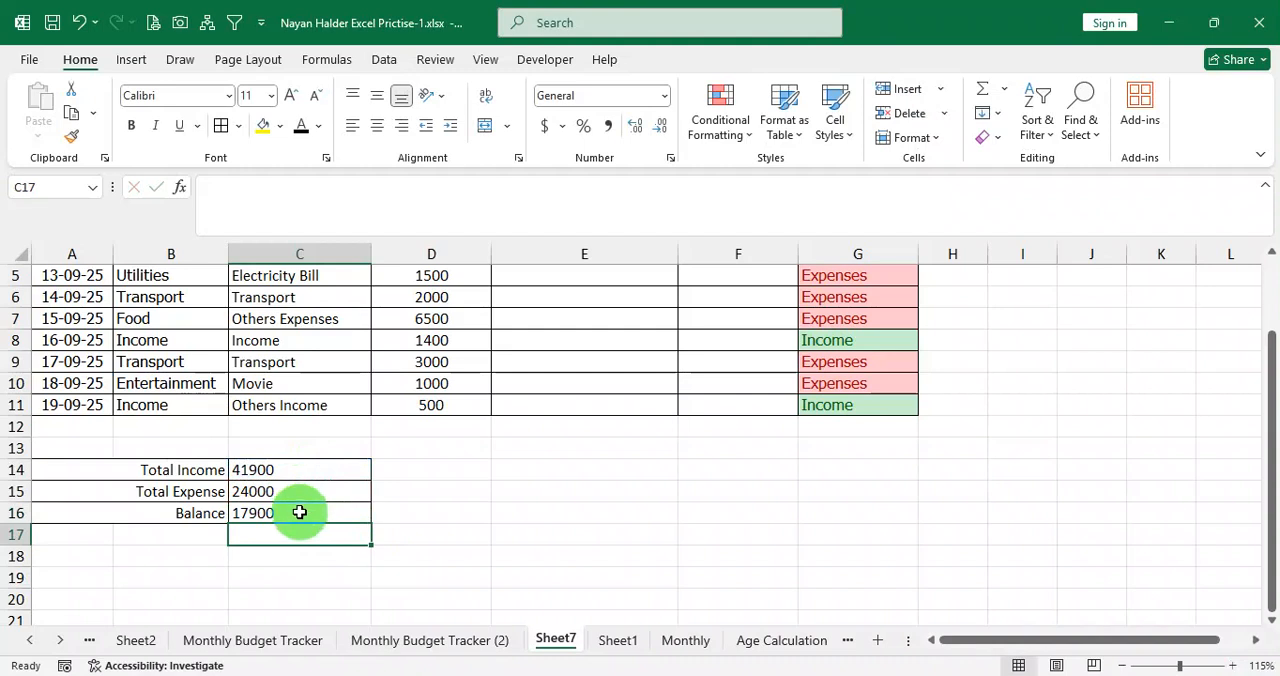
left_click(300, 511)
scroll(316, 497, "up", 1)
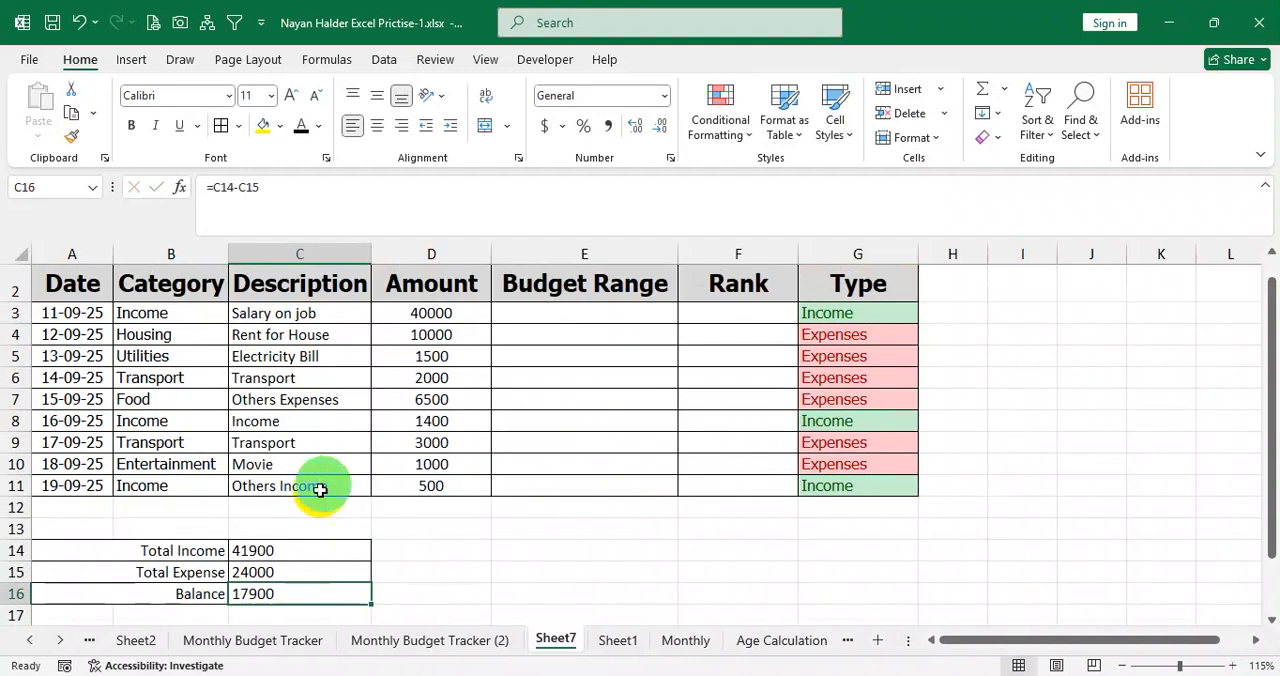
scroll(313, 497, "down", 1)
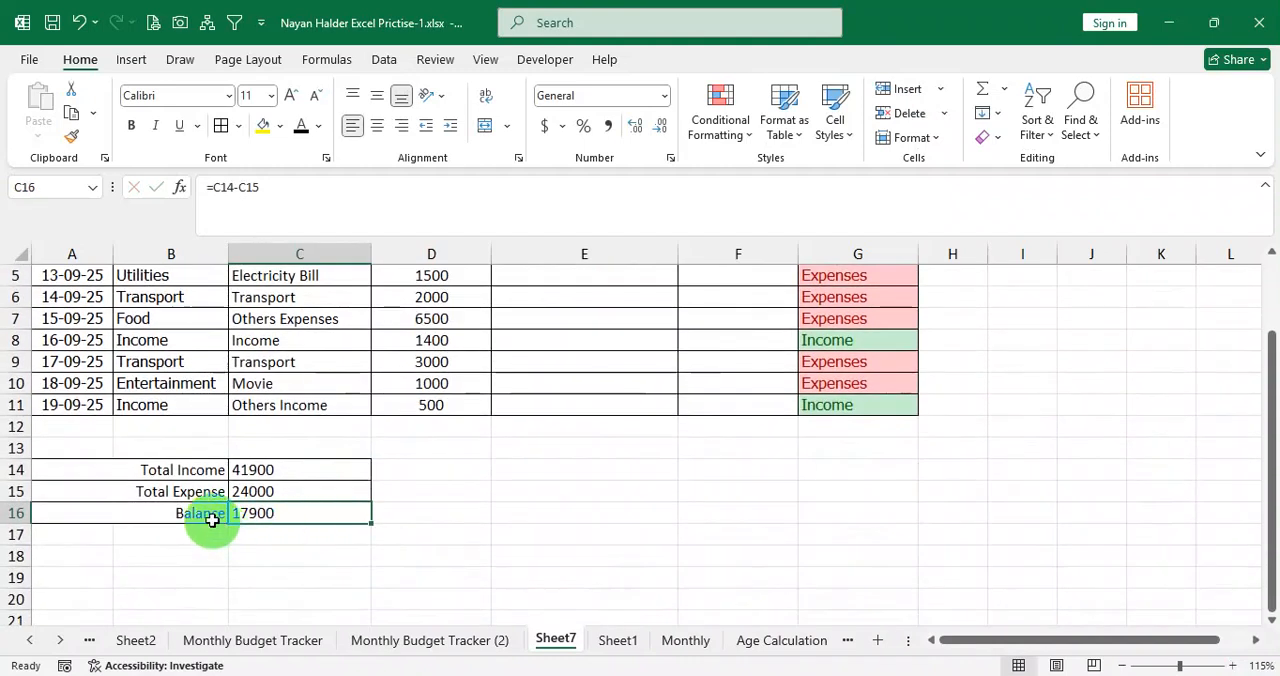
left_click_drag(209, 517, 289, 517)
left_click(226, 472)
left_click_drag(226, 472, 258, 512)
Set the category in B8 to Food and check the Type, Total Income, Total Expense and Balance cells.
left_click(167, 340)
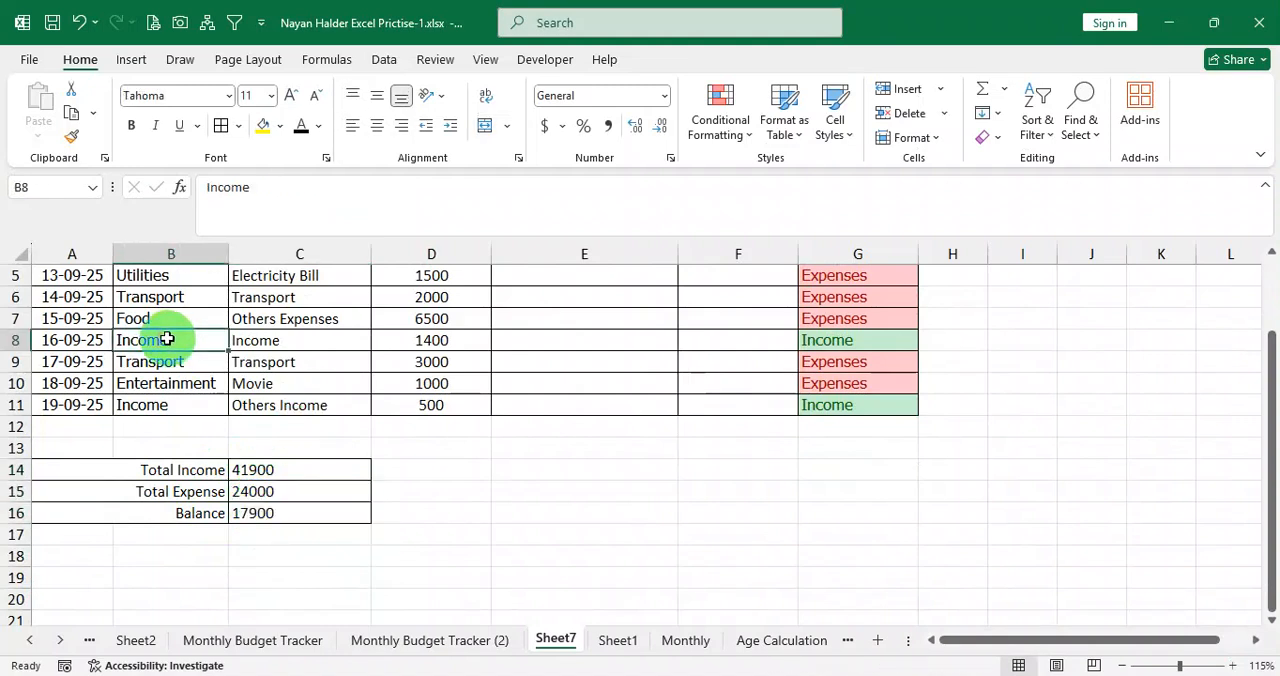
type("Food")
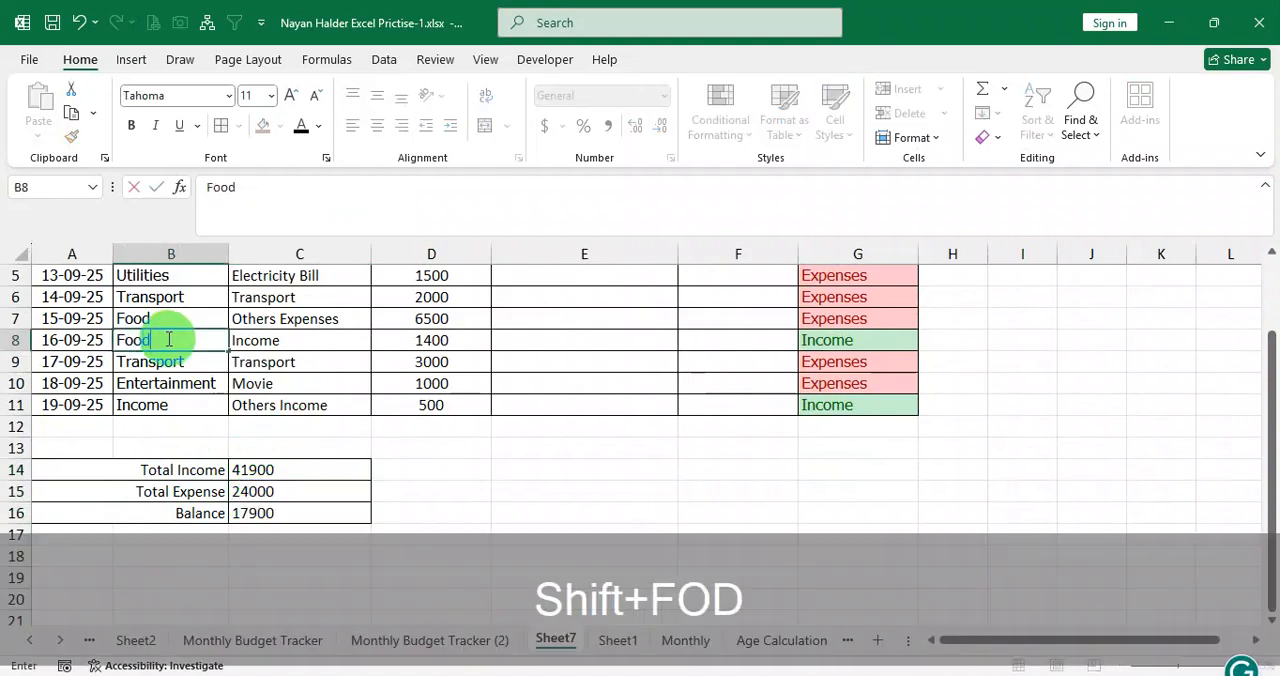
key("Return")
left_click_drag(167, 340, 806, 345)
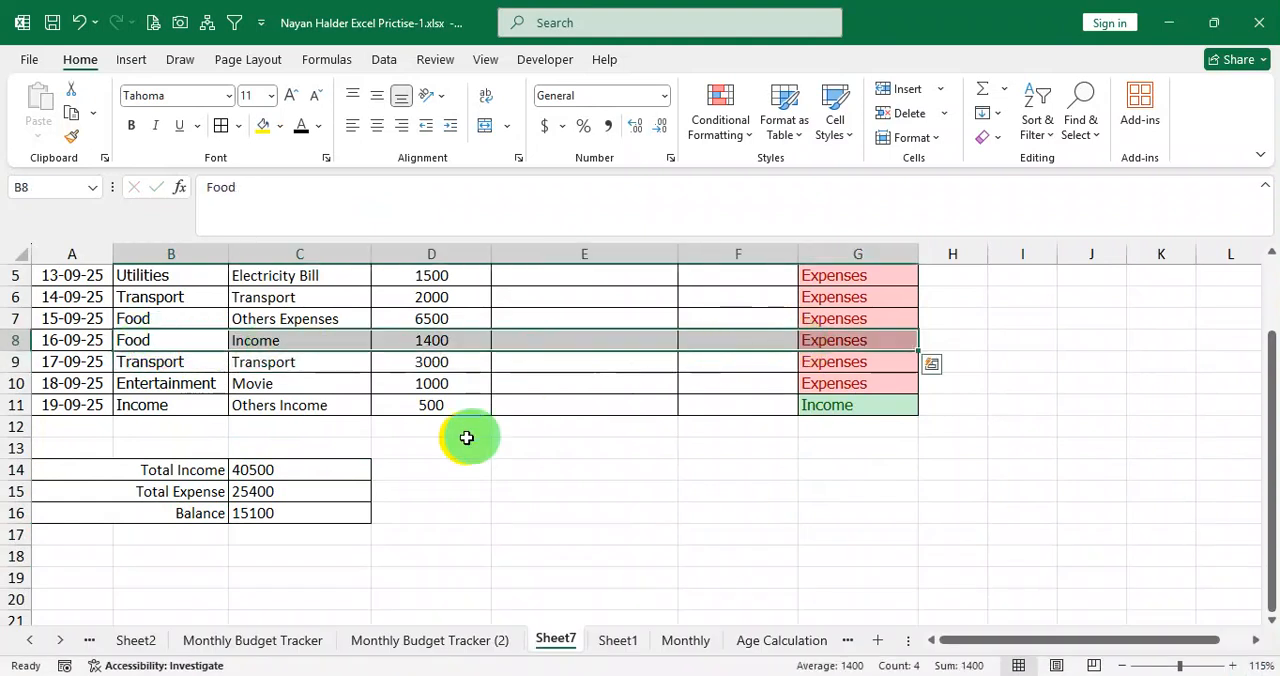
left_click(271, 470)
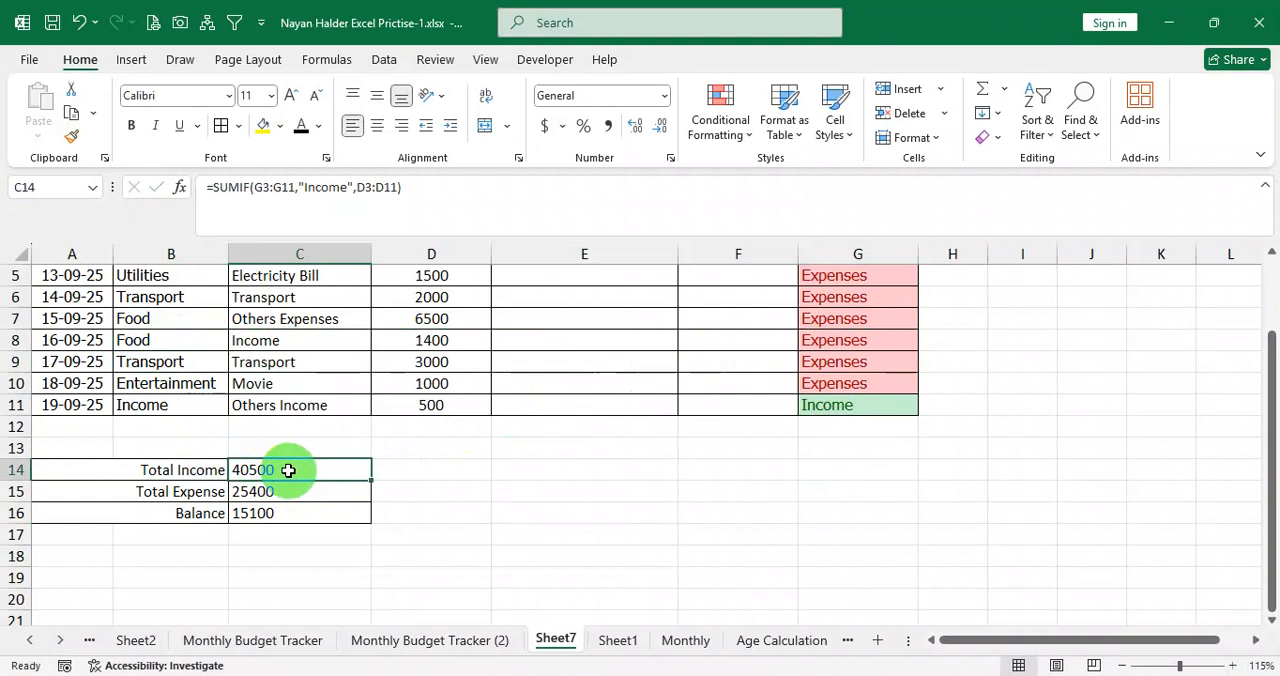
left_click(277, 491)
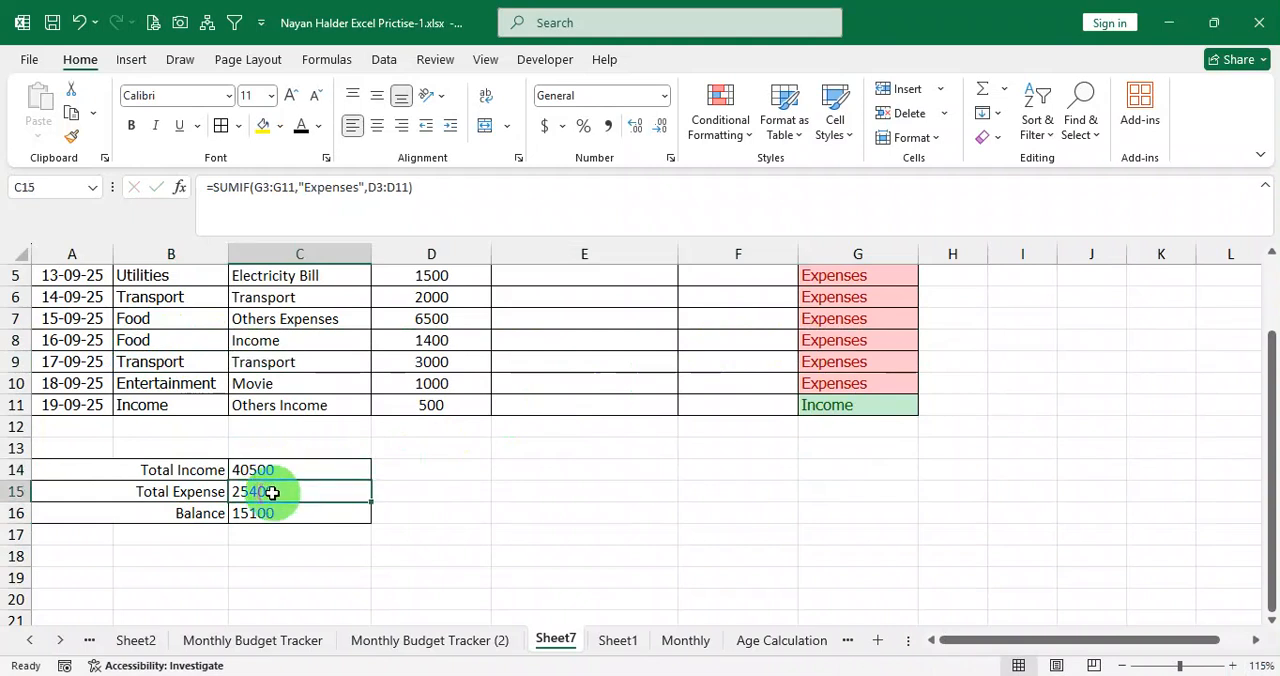
left_click(279, 514)
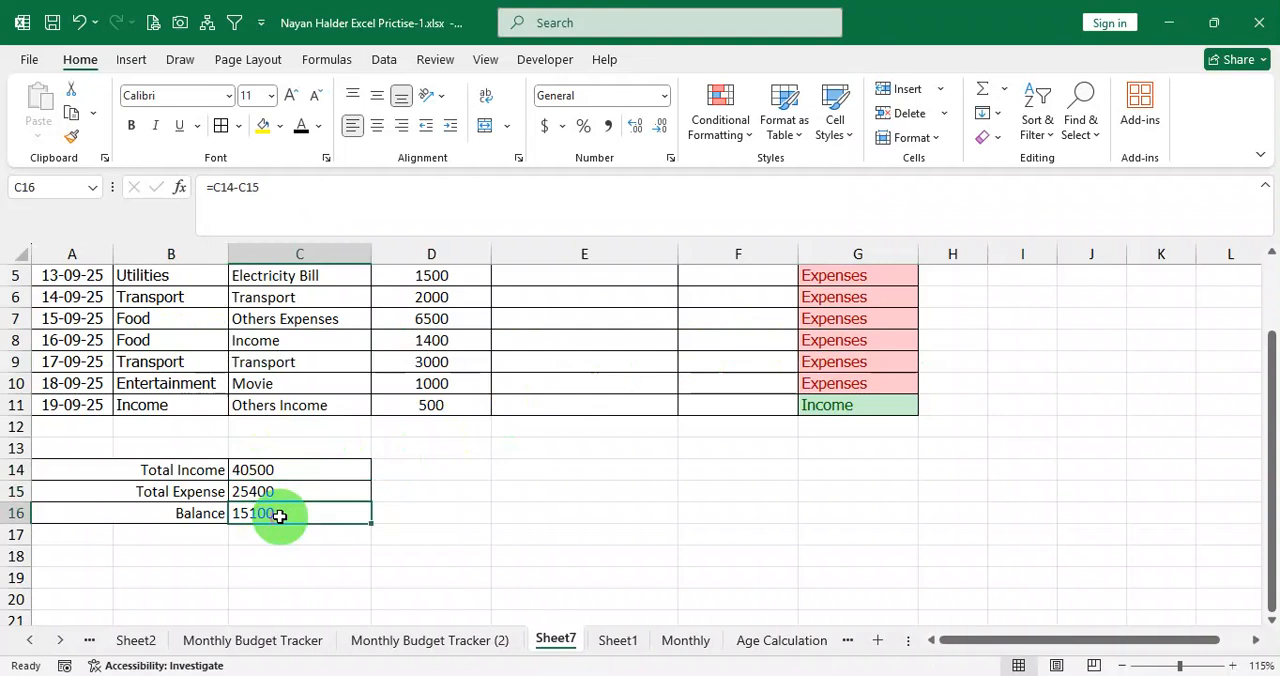
Set the category in B8 back to Income and recheck the Balance cell.
left_click(180, 338)
type("In")
key("Return")
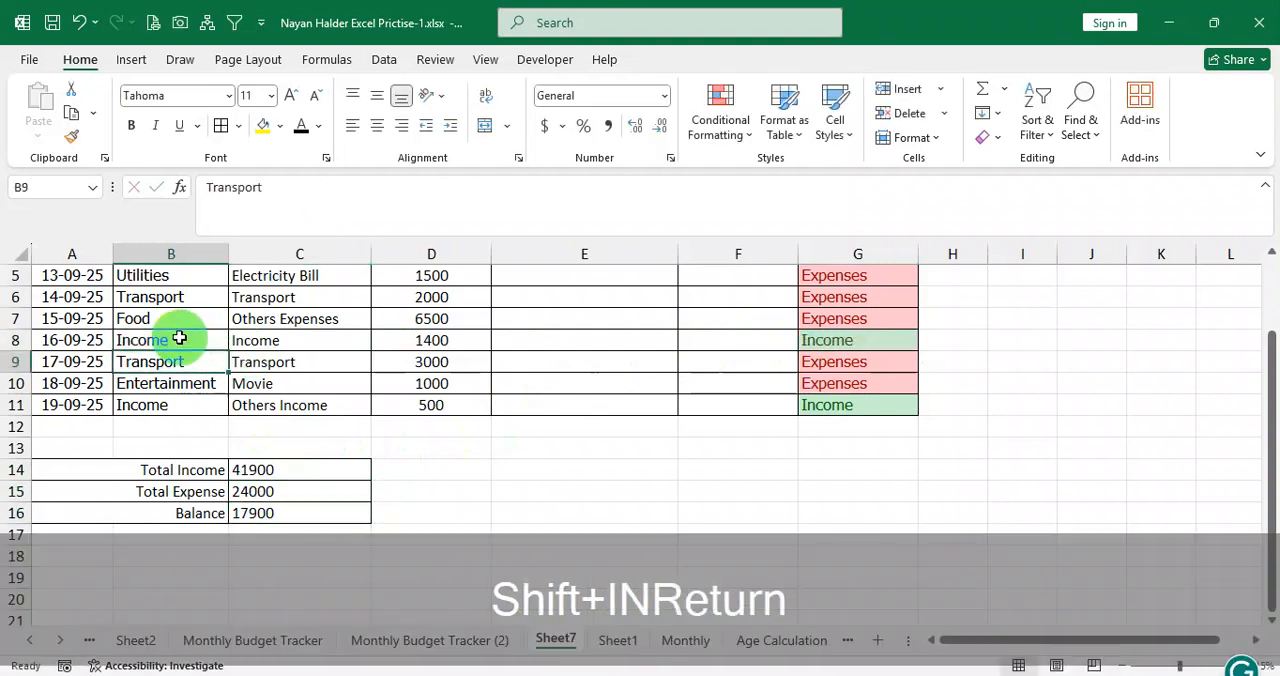
left_click(289, 517)
left_click(270, 530)
Make the labels and amounts of the summary table in A14:C16 bold.
left_click_drag(206, 477, 255, 510)
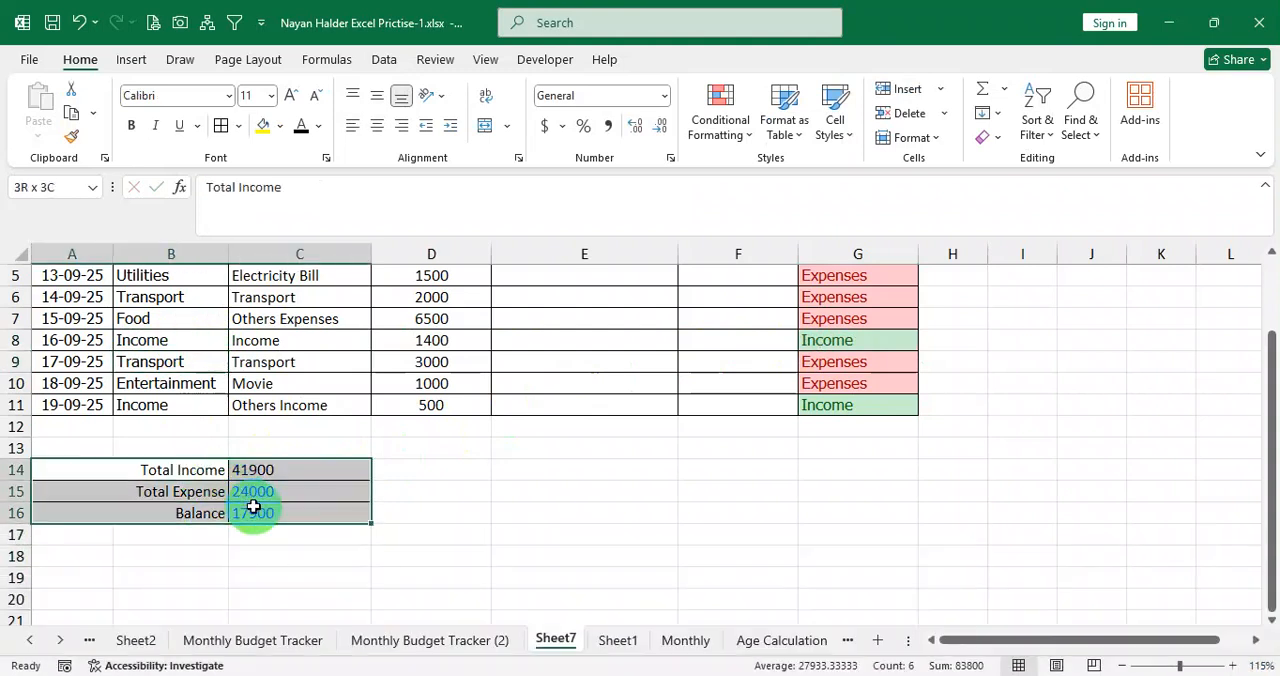
left_click(131, 125)
left_click(257, 486)
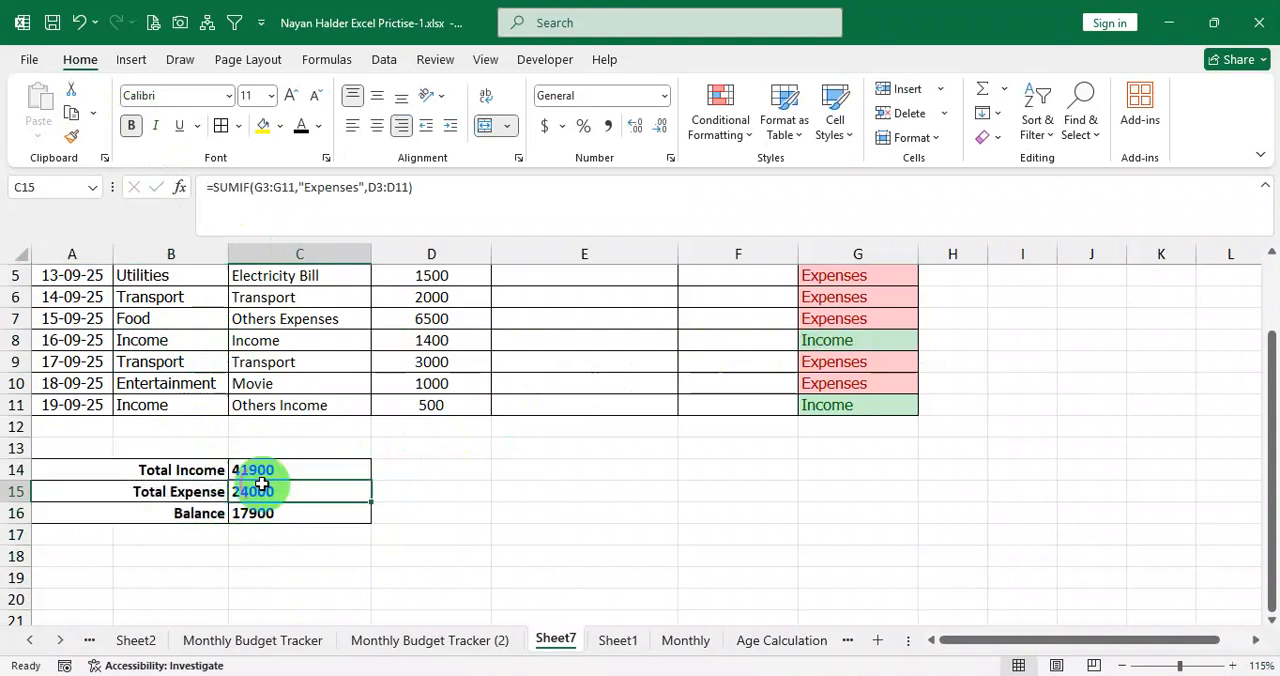
Review the summary table, the Category, Date and Type columns, and the Budget Range and Rank columns.
left_click_drag(201, 474, 251, 509)
scroll(400, 494, "up", 2)
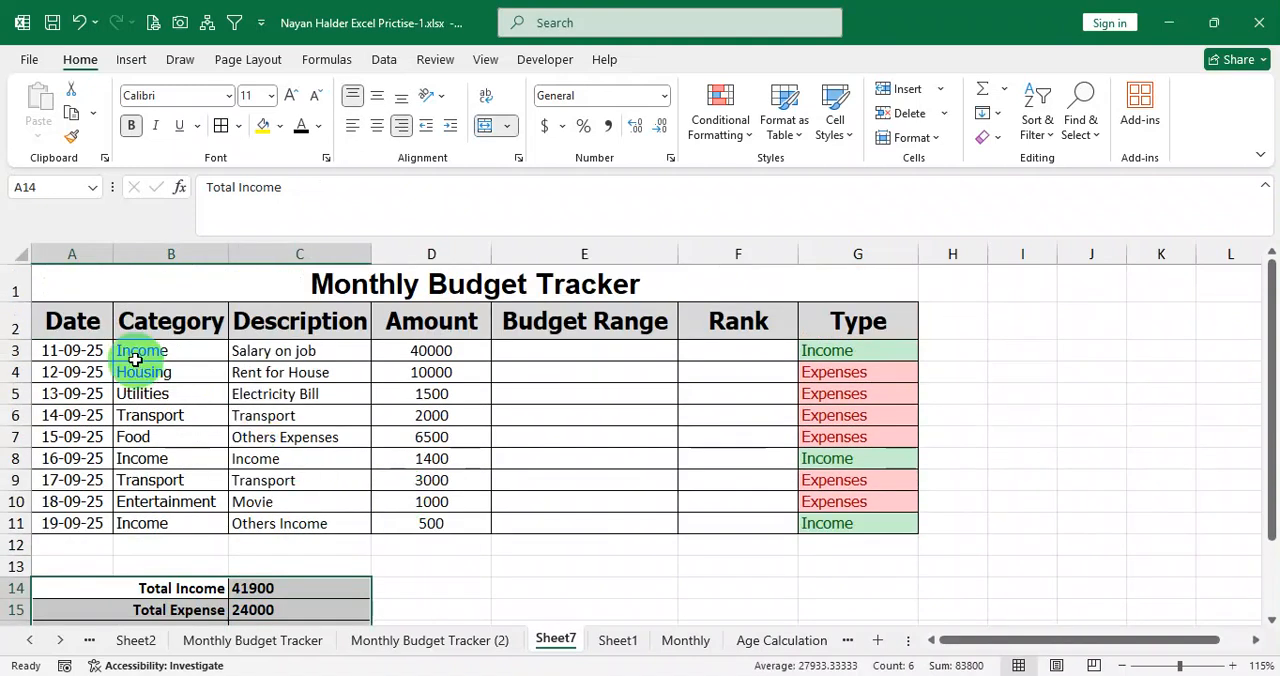
left_click_drag(137, 350, 160, 523)
left_click_drag(80, 357, 76, 524)
left_click_drag(865, 356, 850, 511)
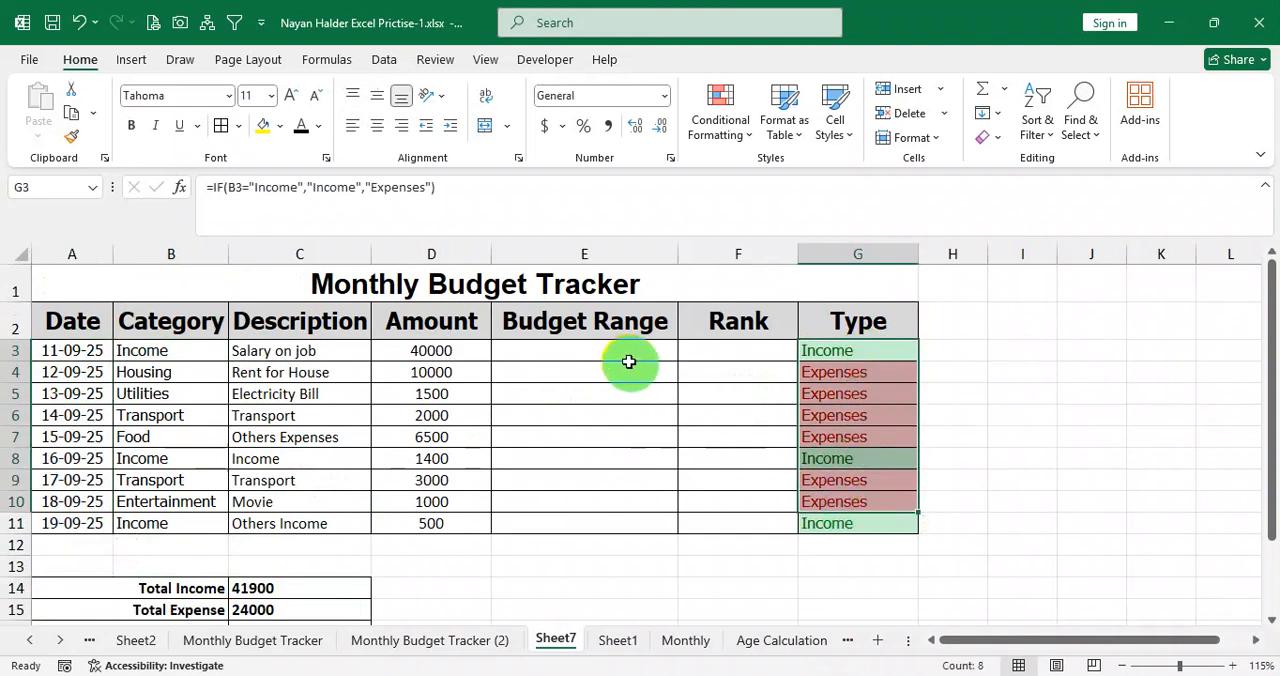
left_click_drag(626, 352, 713, 515)
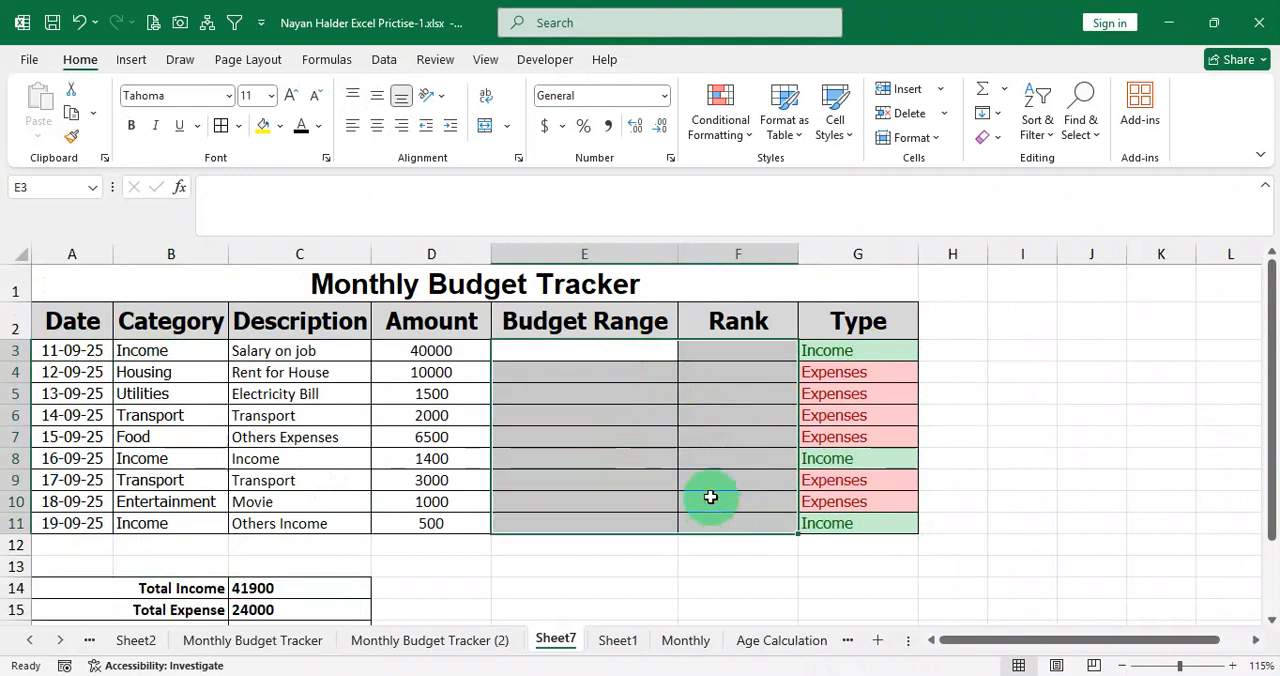
left_click(628, 358)
Narrow the Amount and Description columns and reduce the header row A2:G2 to font size 12.
left_click_drag(490, 255, 460, 262)
left_click_drag(370, 253, 351, 260)
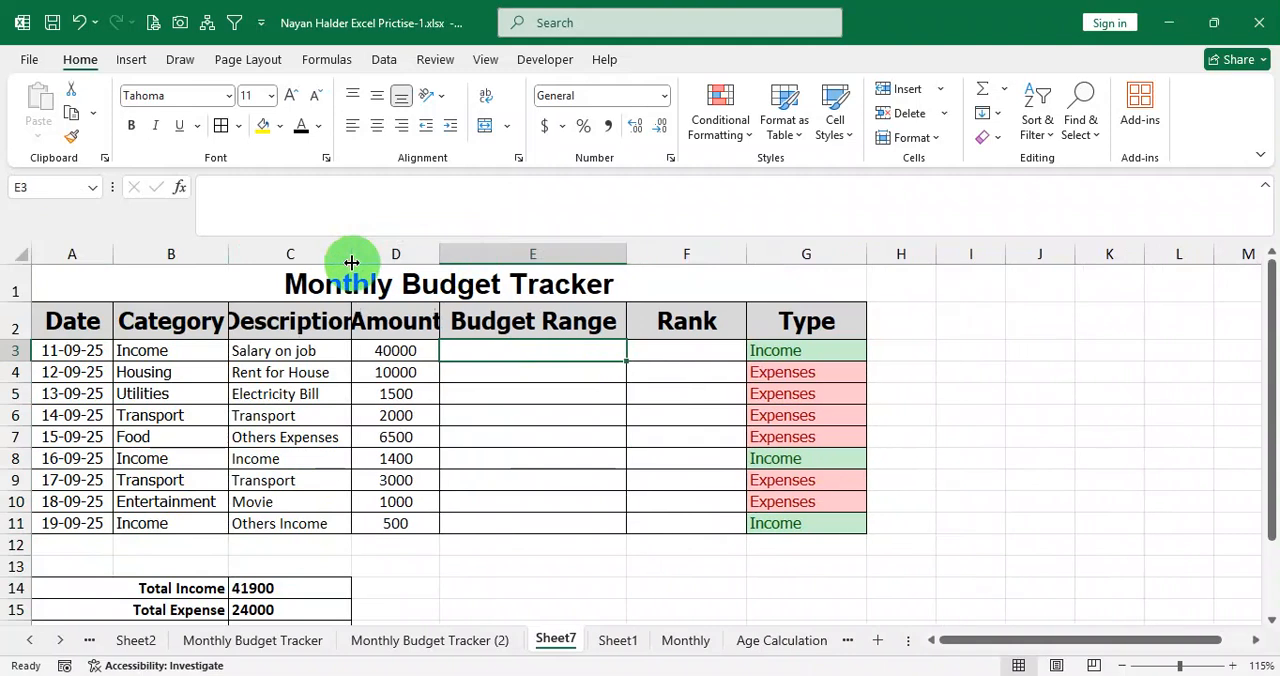
left_click_drag(50, 320, 790, 322)
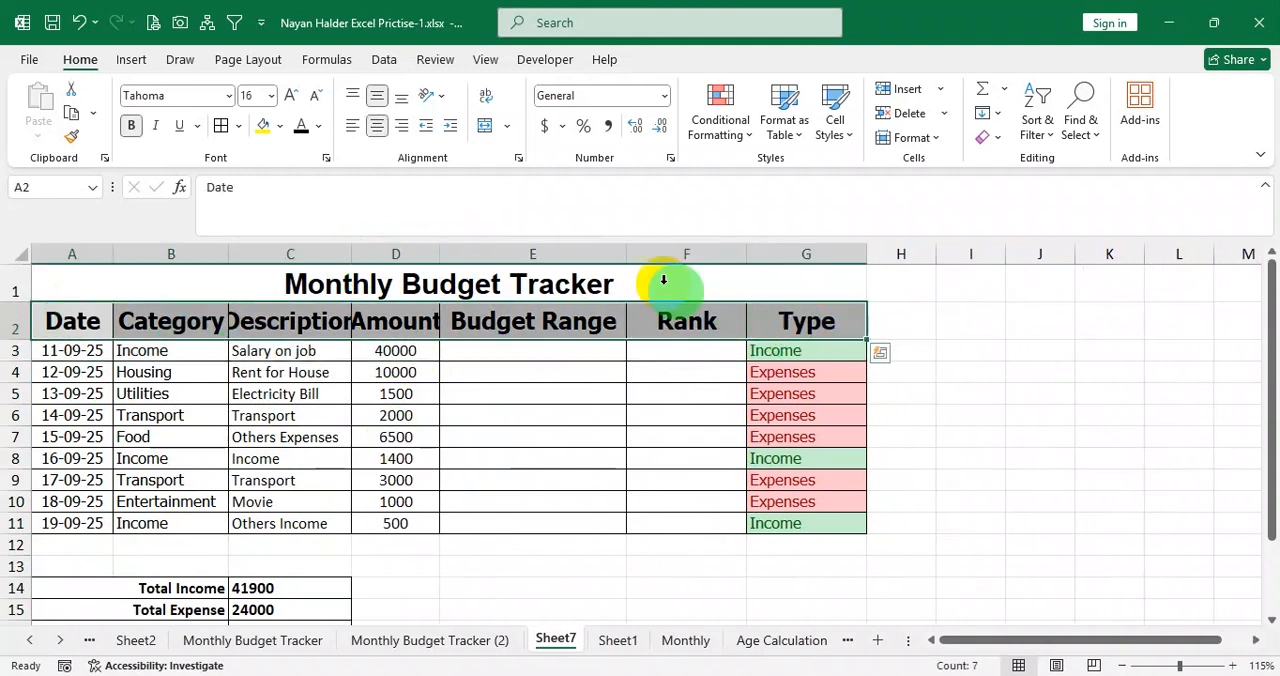
left_click(314, 97)
left_click(314, 97)
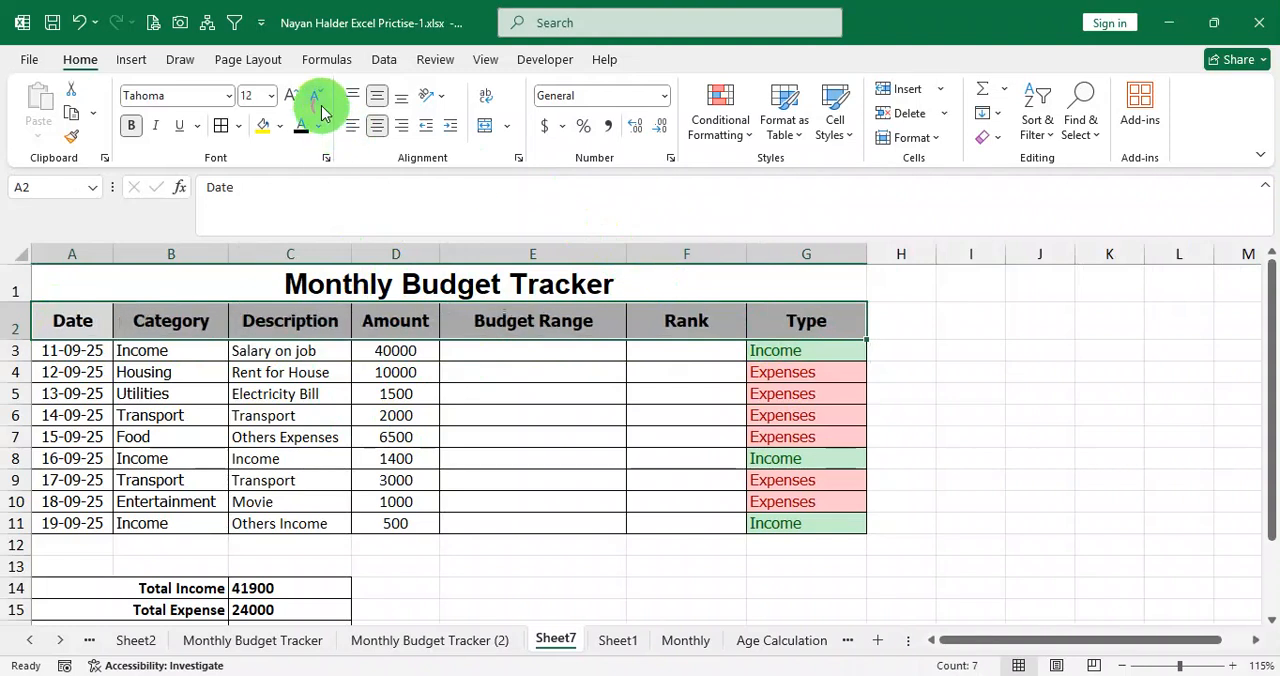
left_click(537, 353)
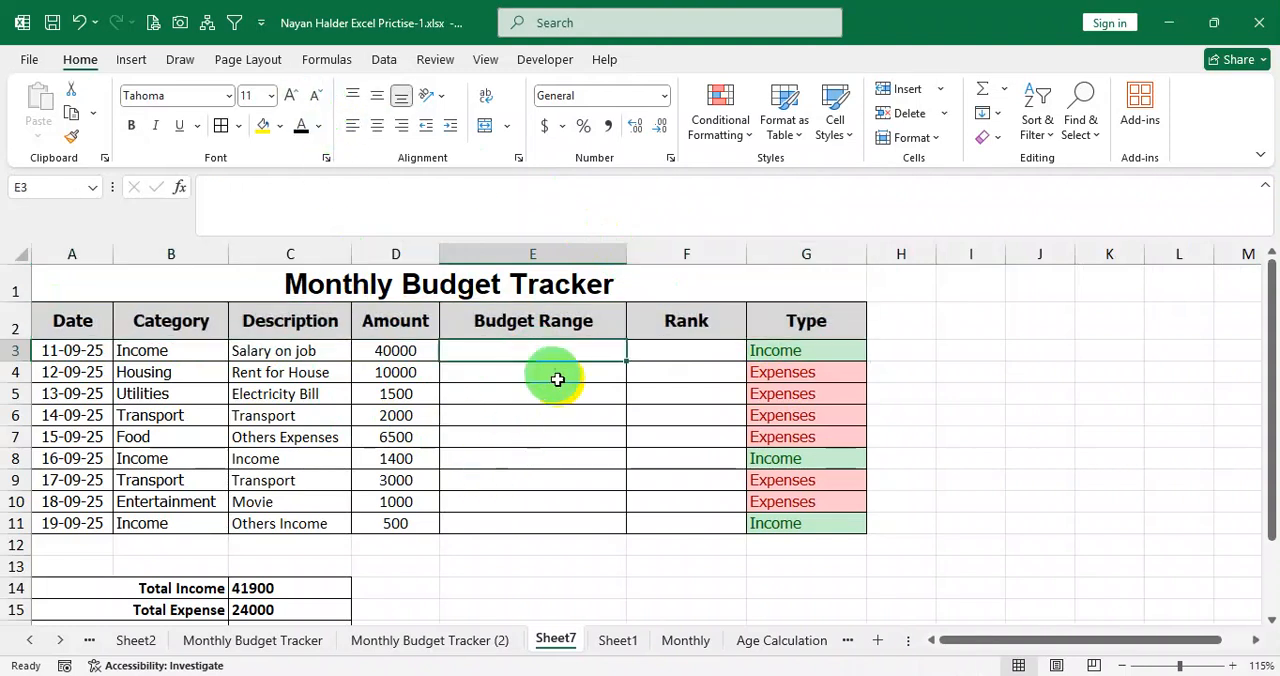
Switch to Question.pdf in the browser and examine the Budget Range task and its Type, Amount and Range conditions.
left_click(508, 675)
left_click(511, 494)
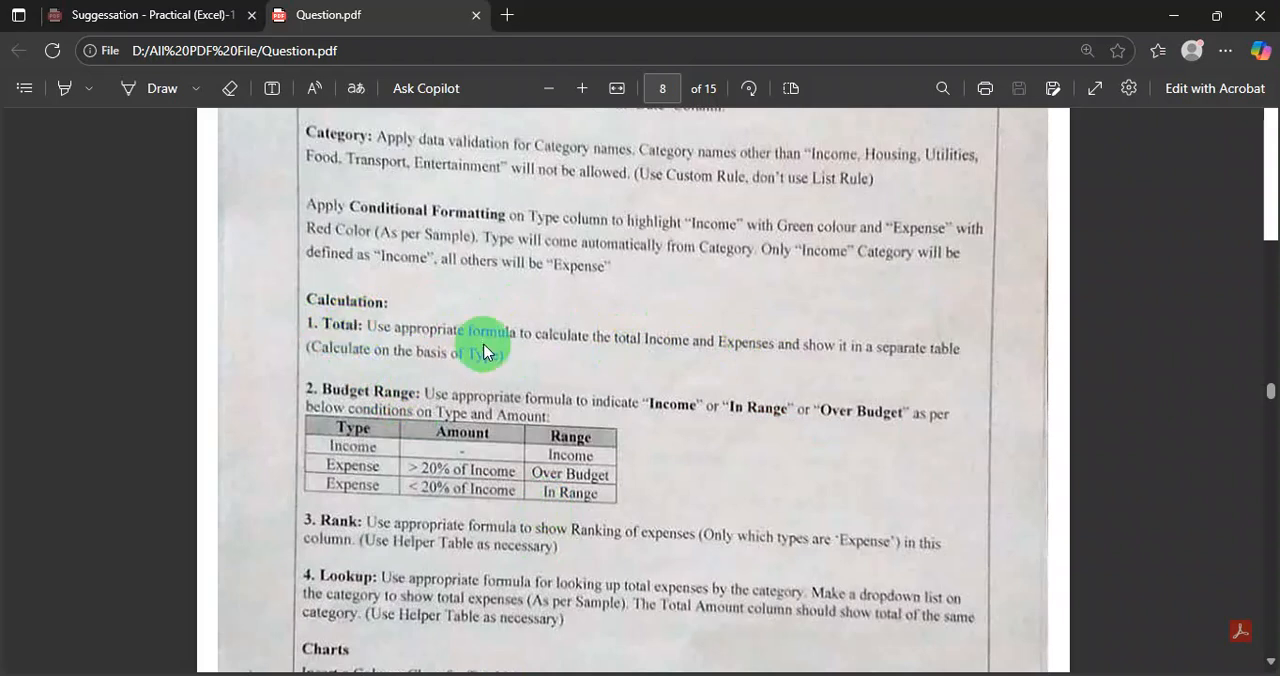
double_click(341, 403)
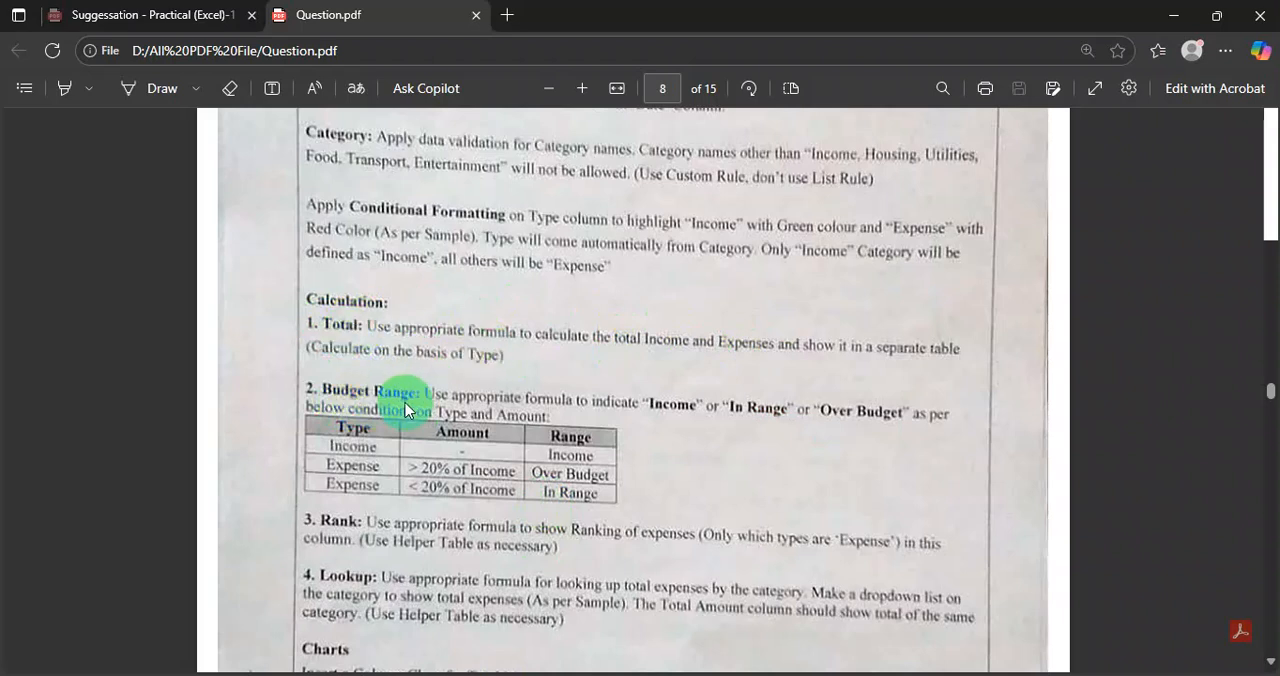
scroll(488, 411, "up", 2)
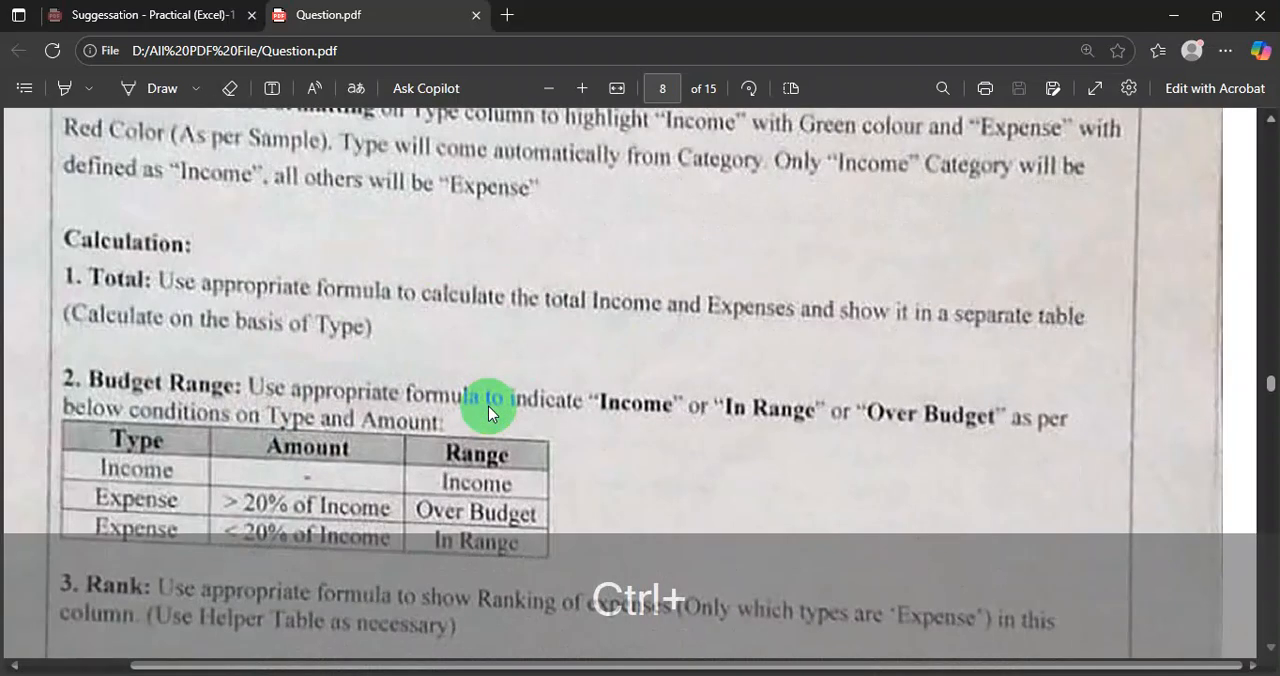
scroll(484, 412, "down", 1)
scroll(482, 413, "down", 1)
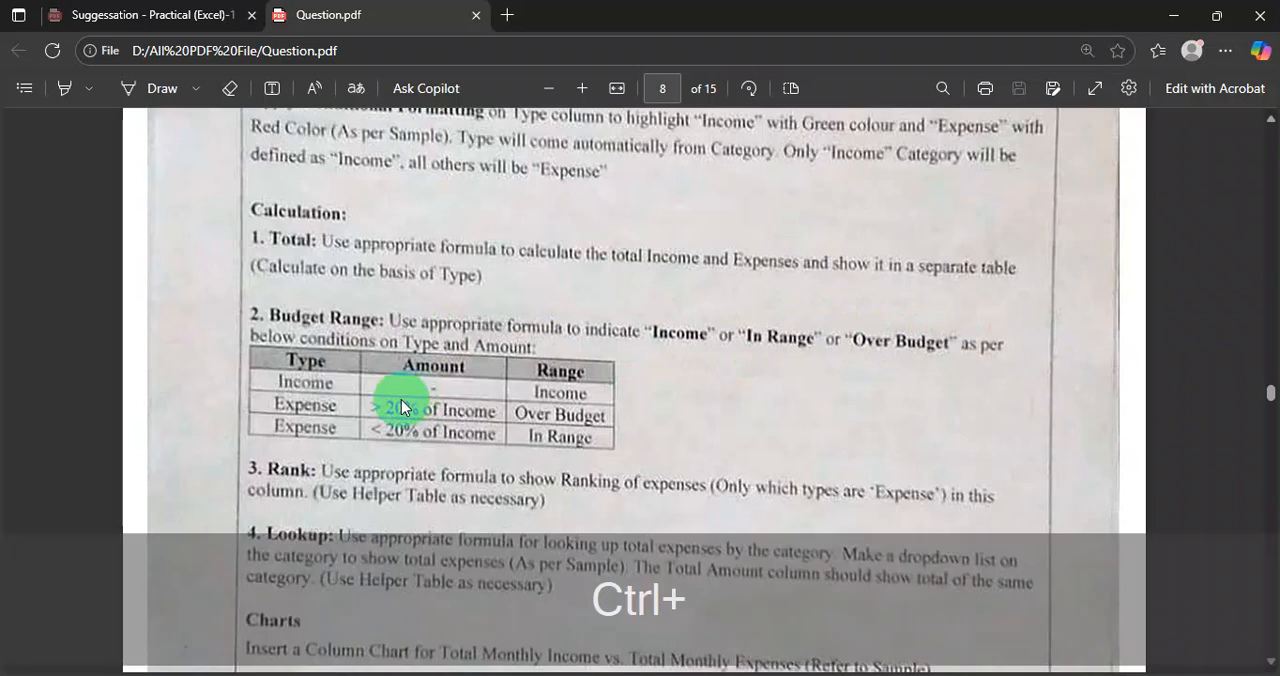
scroll(401, 399, "up", 1, "ctrl")
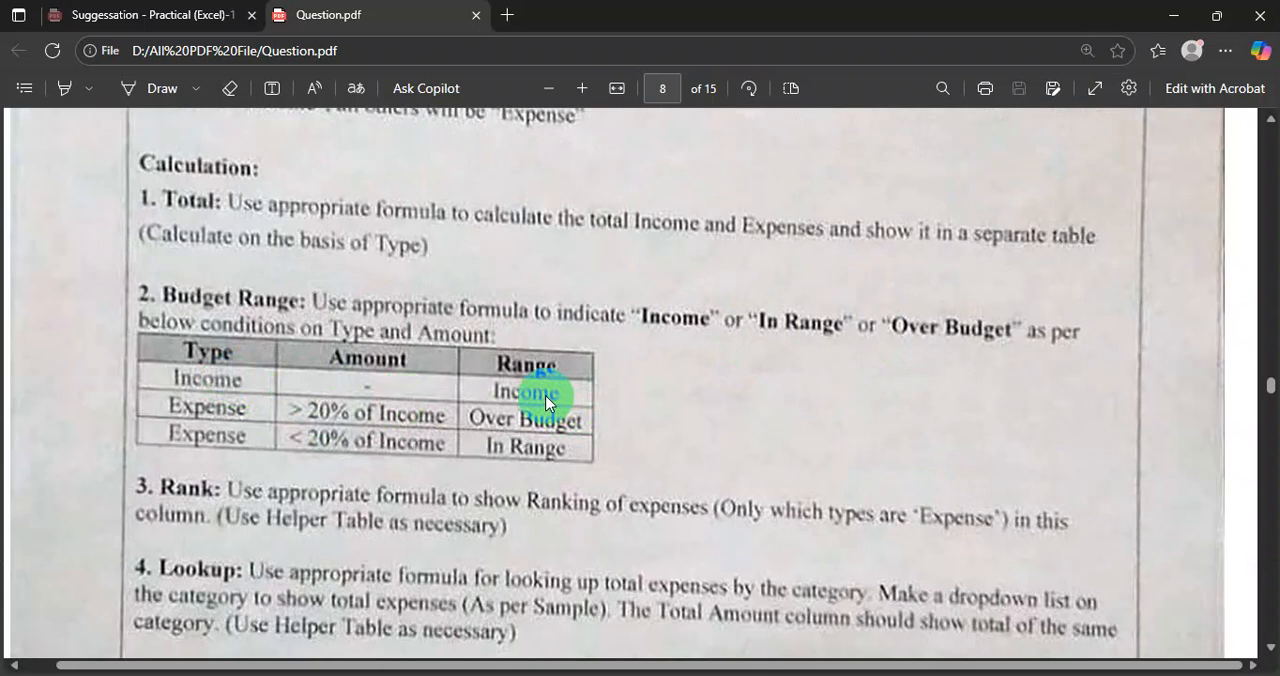
key("ctrl+3")
left_click_drag(138, 337, 598, 468)
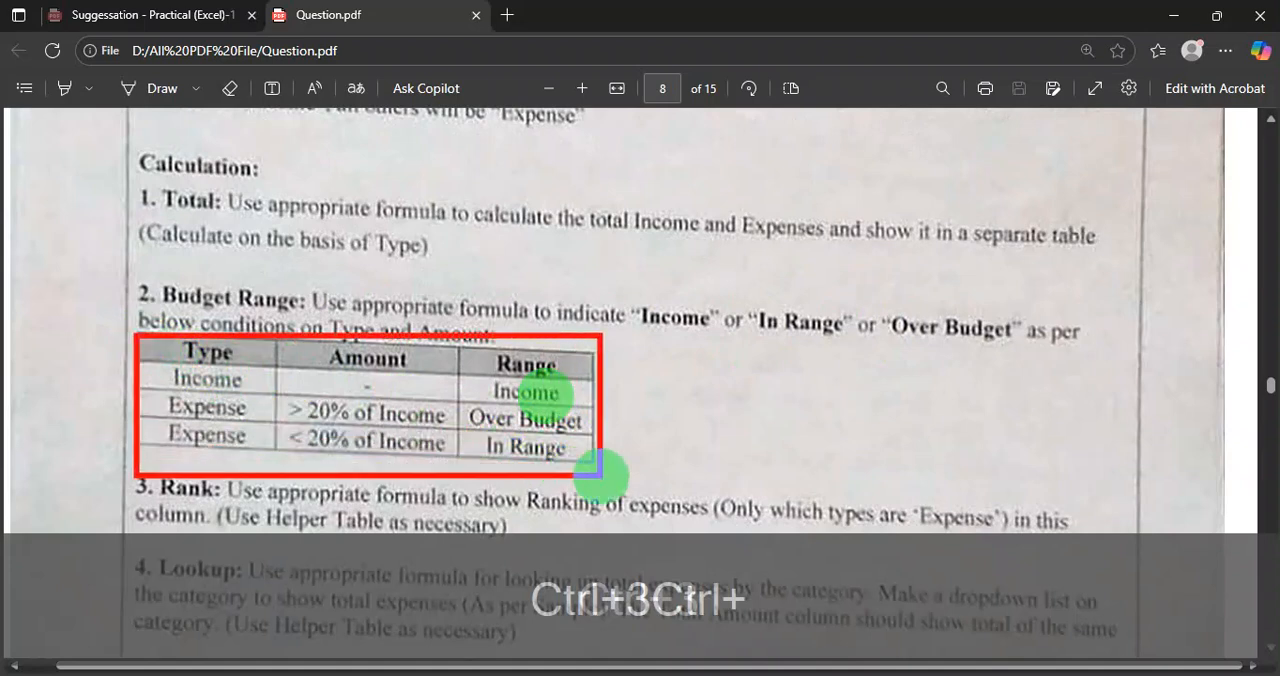
Examine each row of the Budget Range condition table, covering Income and Expense above or below 20% of Income.
key("ctrl+3")
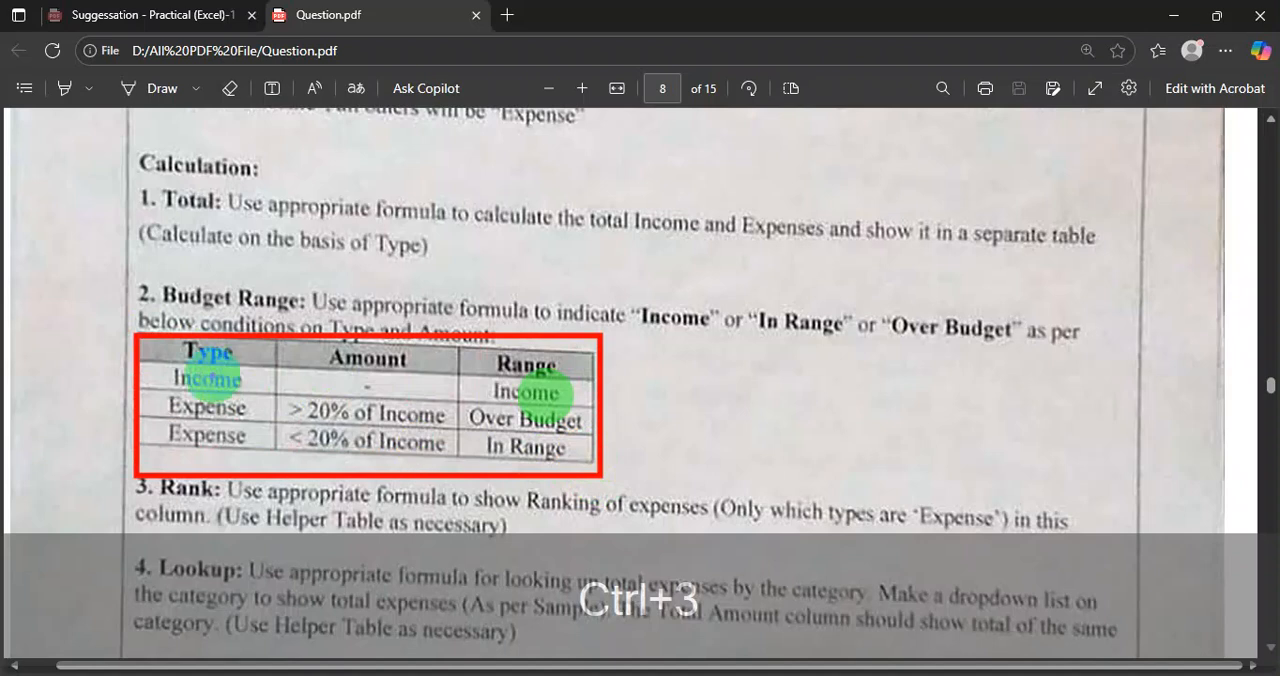
left_click_drag(160, 363, 268, 398)
left_click_drag(461, 371, 583, 404)
mouse_move(161, 391)
left_mouse_down()
mouse_move(265, 419)
mouse_move(286, 395)
mouse_move(446, 432)
left_mouse_up()
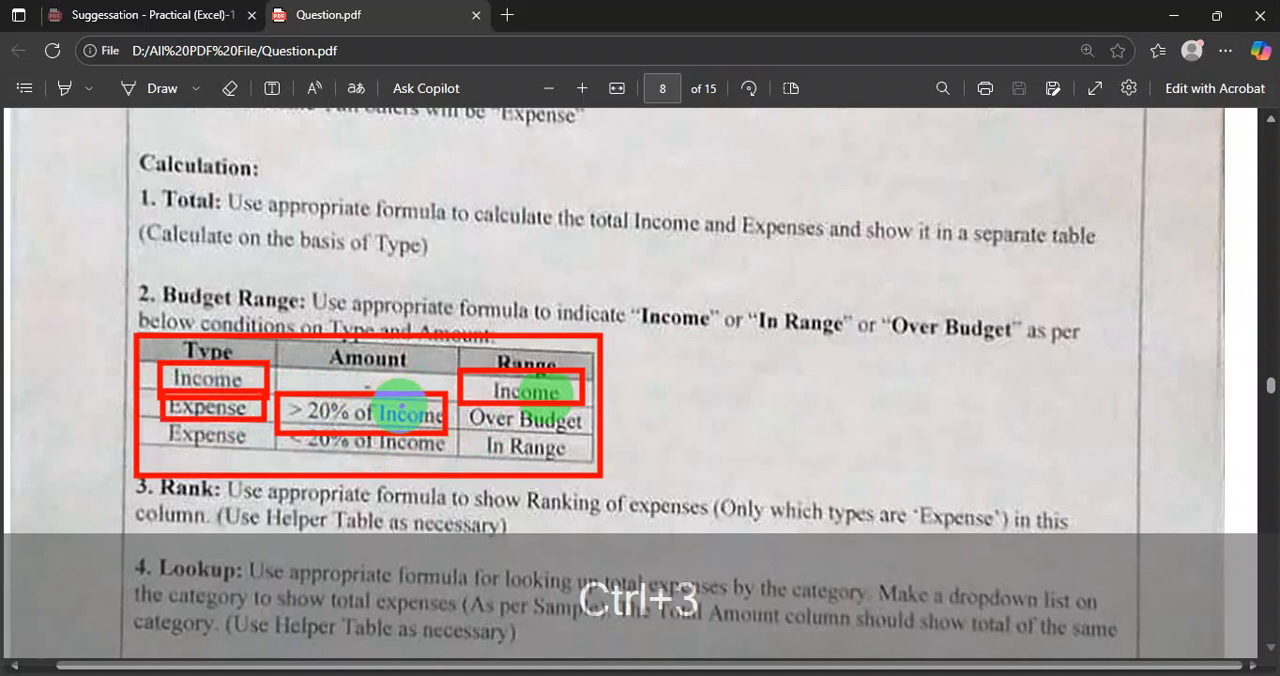
left_click_drag(458, 405, 597, 431)
mouse_move(158, 423)
left_mouse_down()
mouse_move(421, 457)
mouse_move(571, 449)
mouse_move(585, 462)
left_mouse_up()
key("Escape")
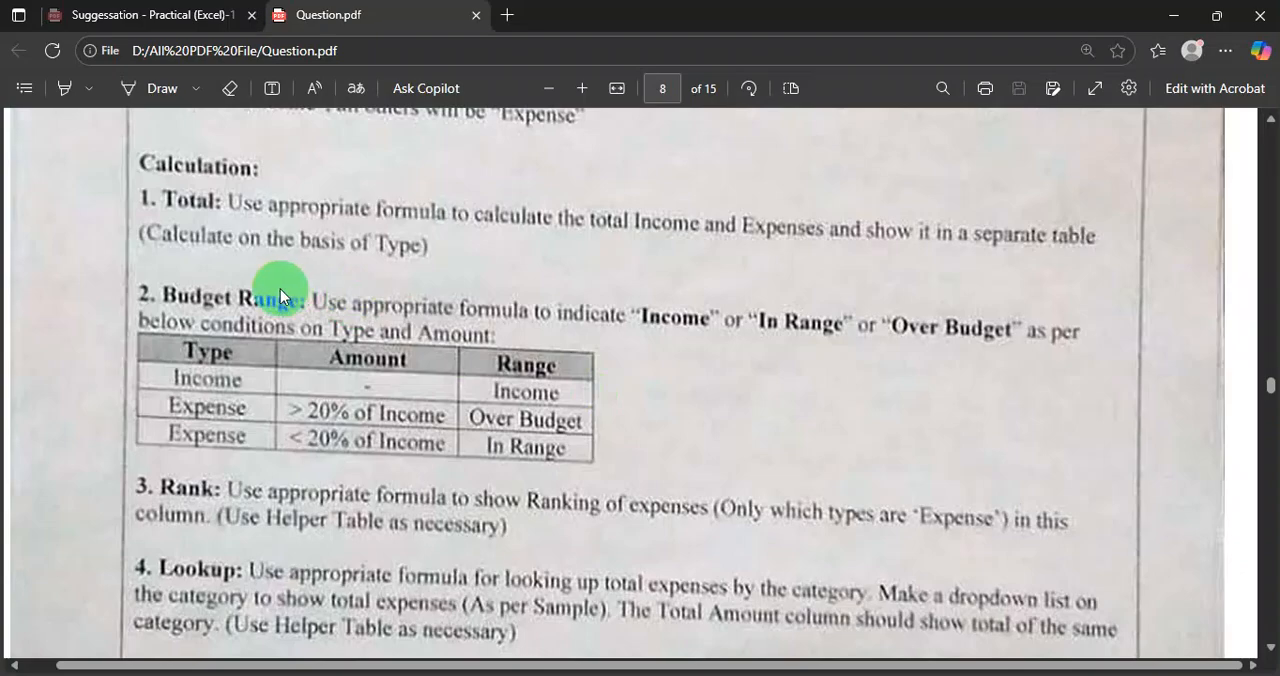
Switch to the Excel workbook and review the Budget Range cells E3:E11 against the conditions in Question.pdf.
left_click(697, 675)
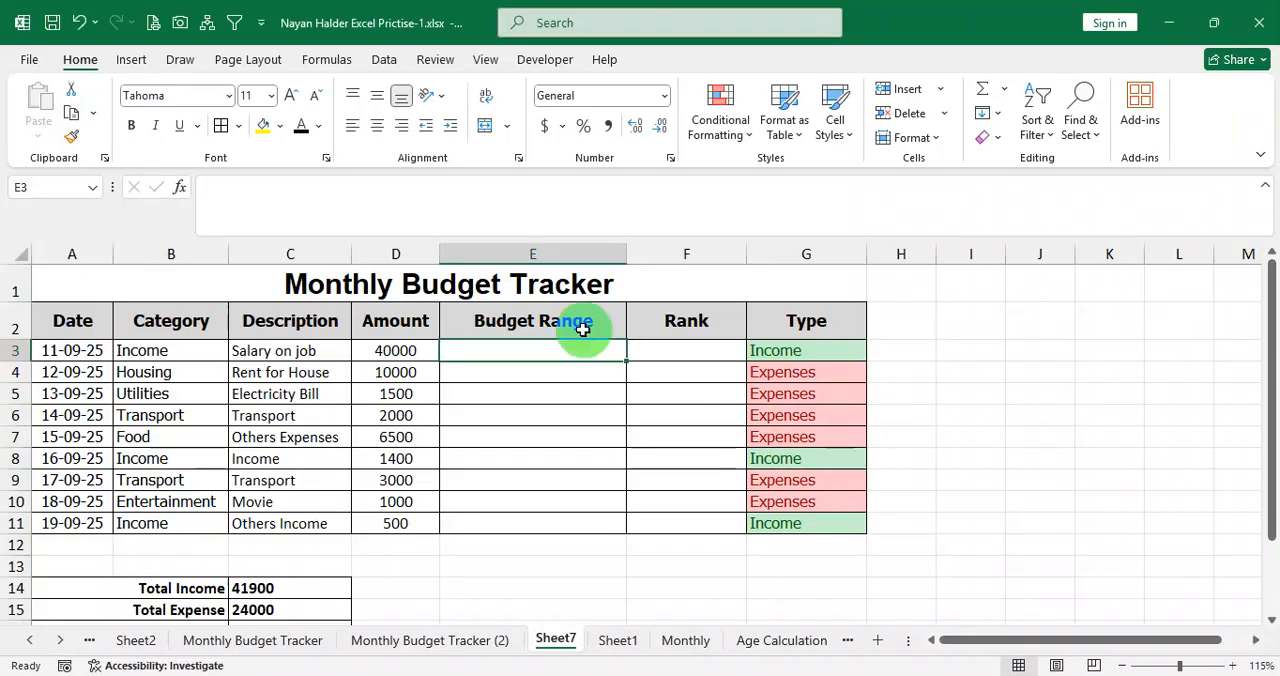
left_click_drag(563, 349, 566, 530)
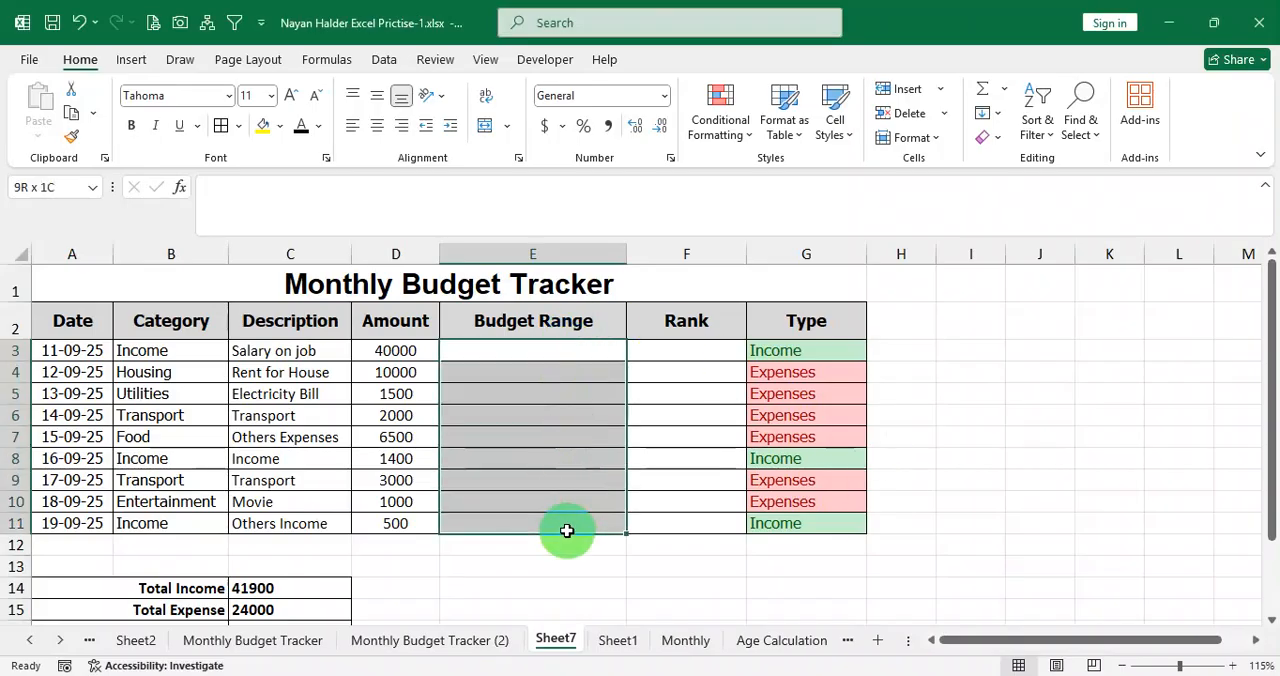
left_click(546, 354)
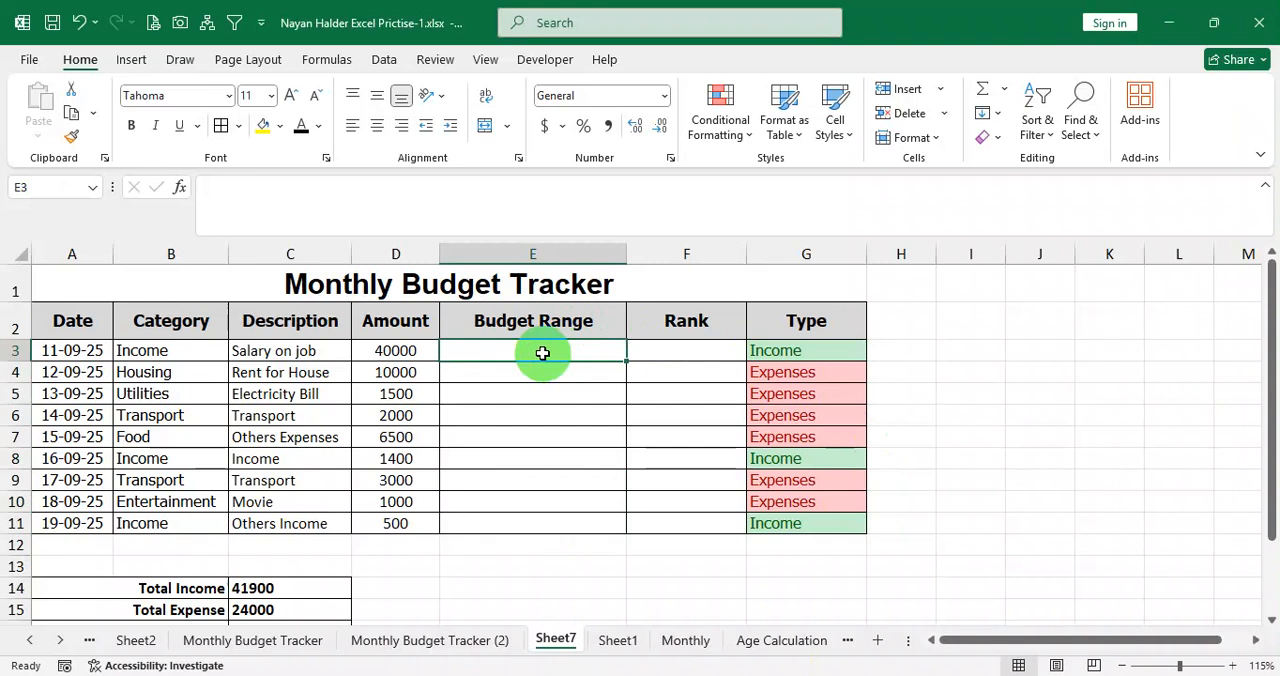
left_click(549, 368)
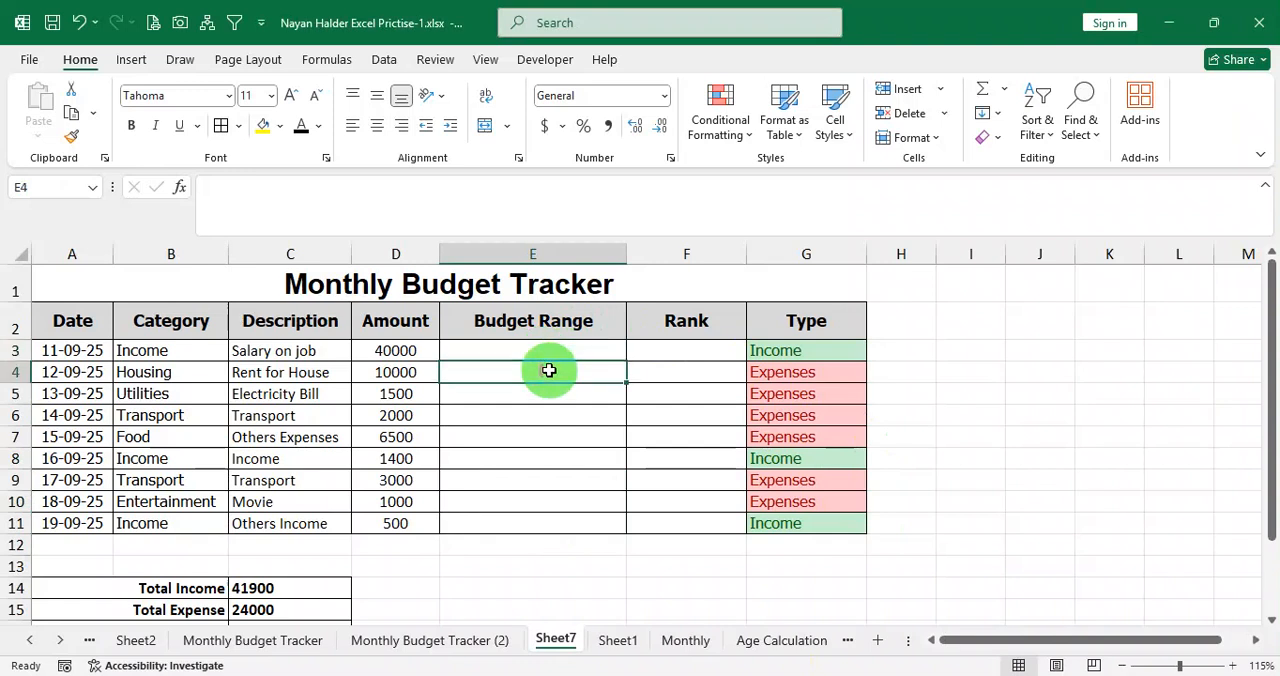
left_click_drag(549, 350, 544, 521)
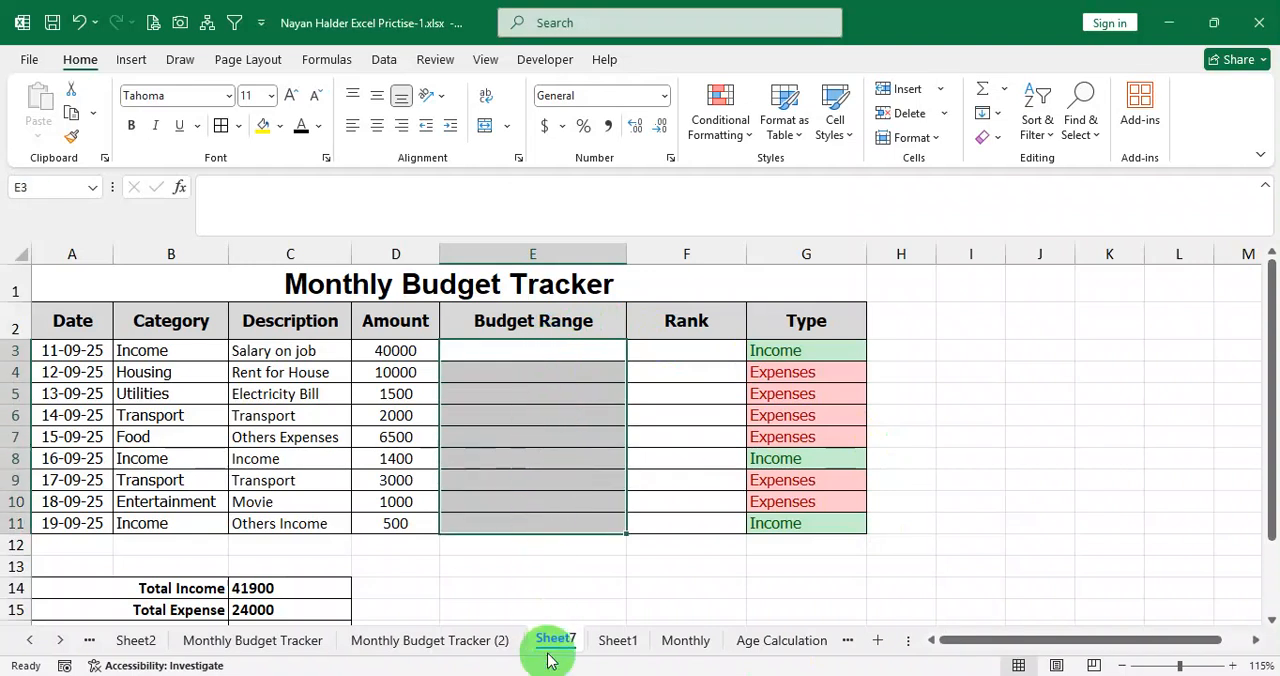
left_click(489, 674)
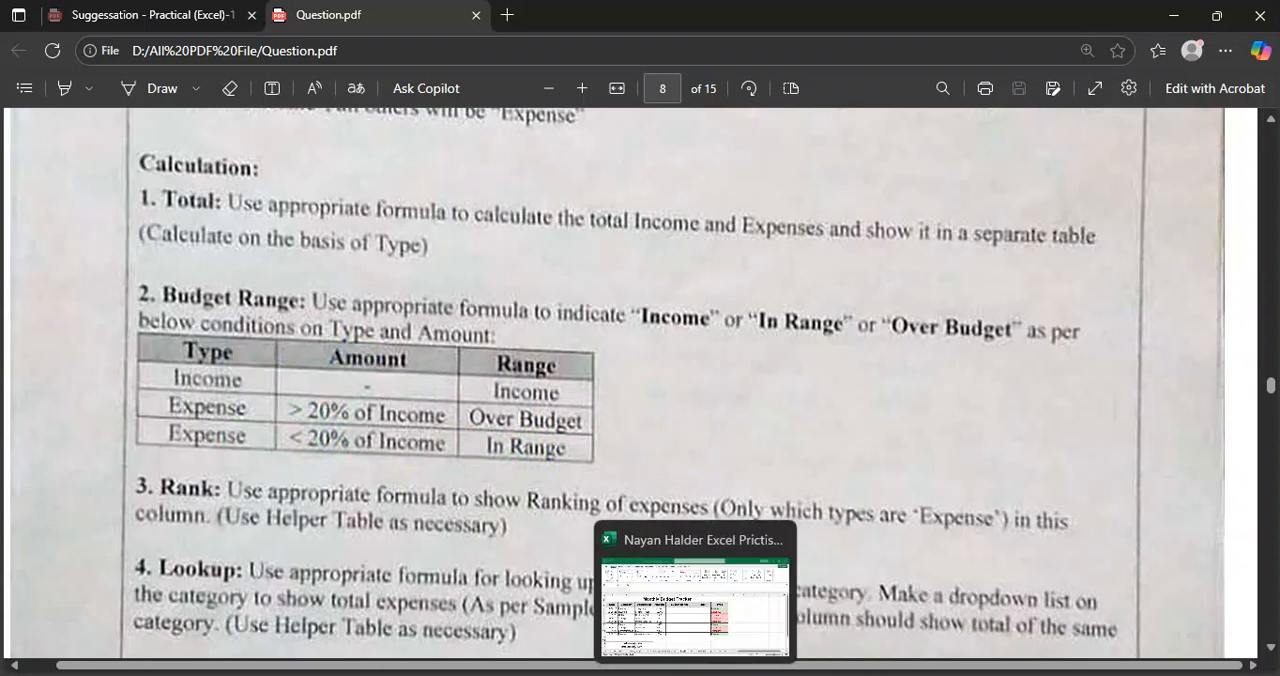
left_click(711, 589)
Start an IF formula in E3 that returns "Income" when the type in G3 equals "Income".
left_click(571, 353)
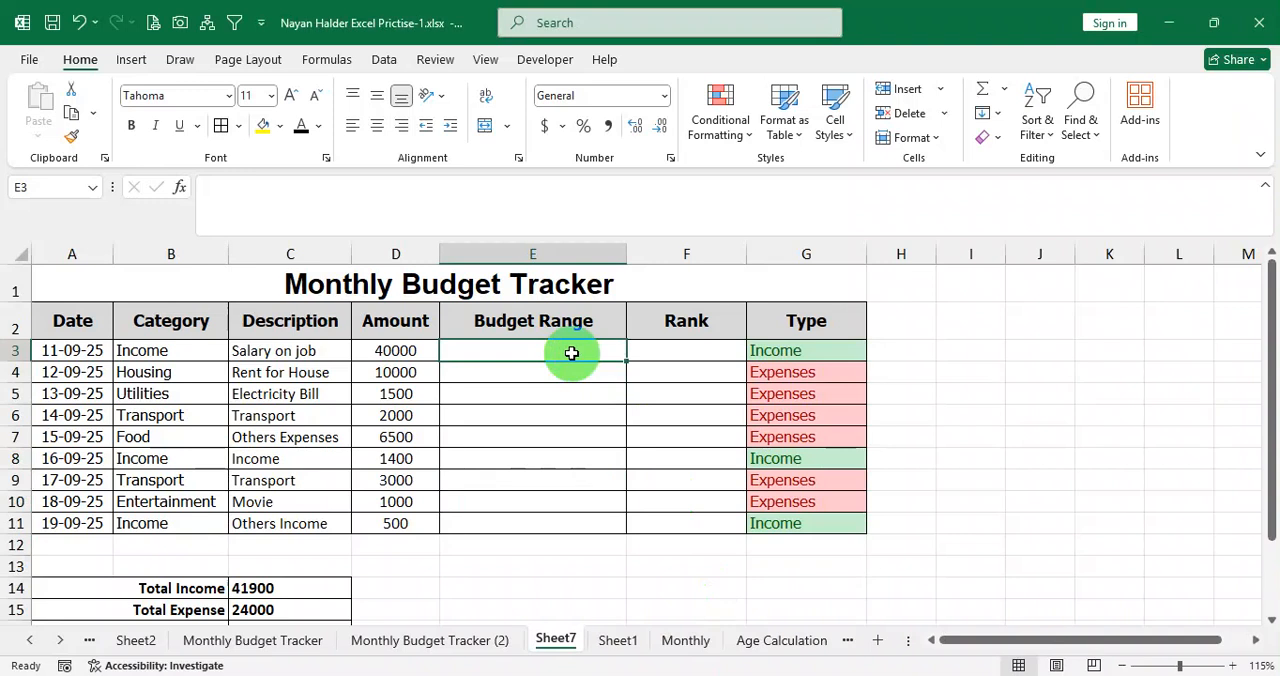
key("Down")
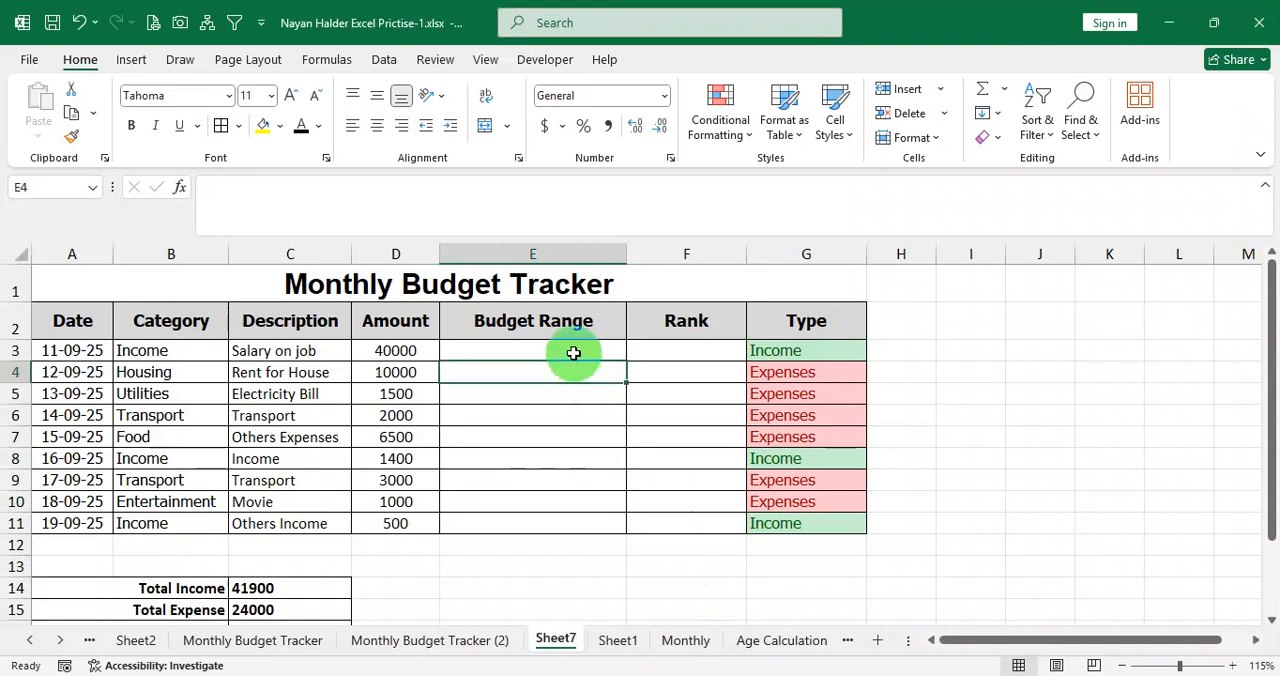
left_click(575, 349)
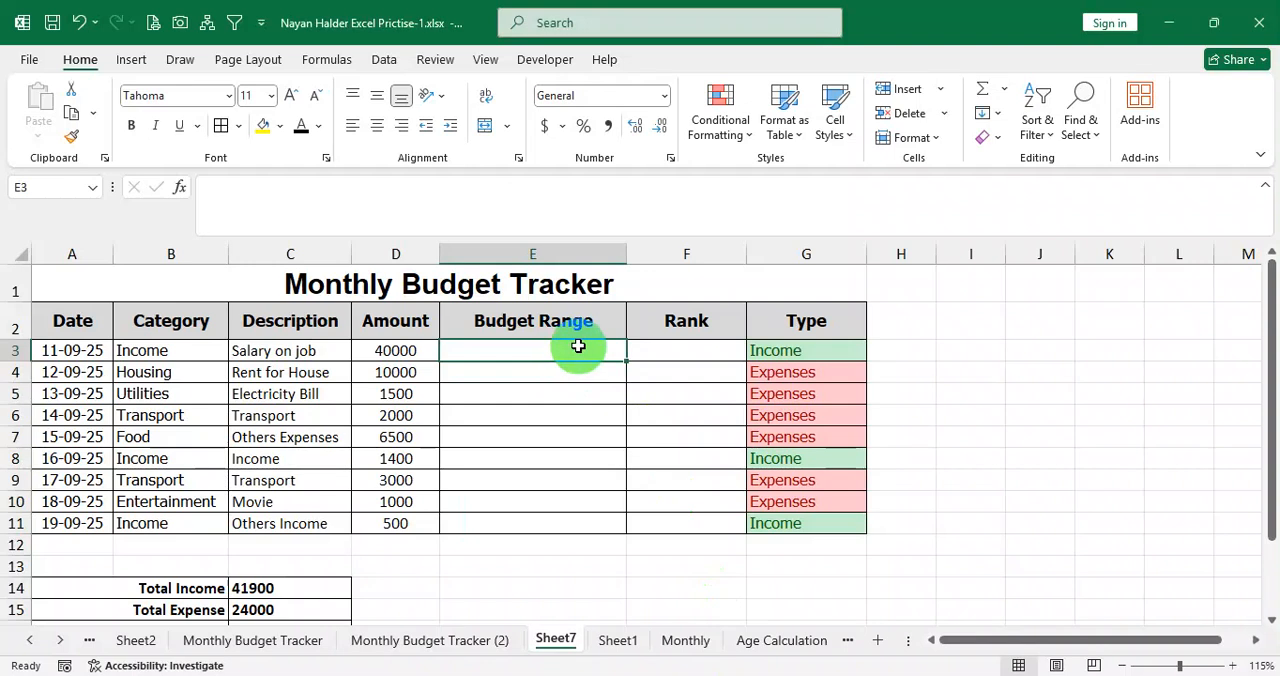
type("=if(")
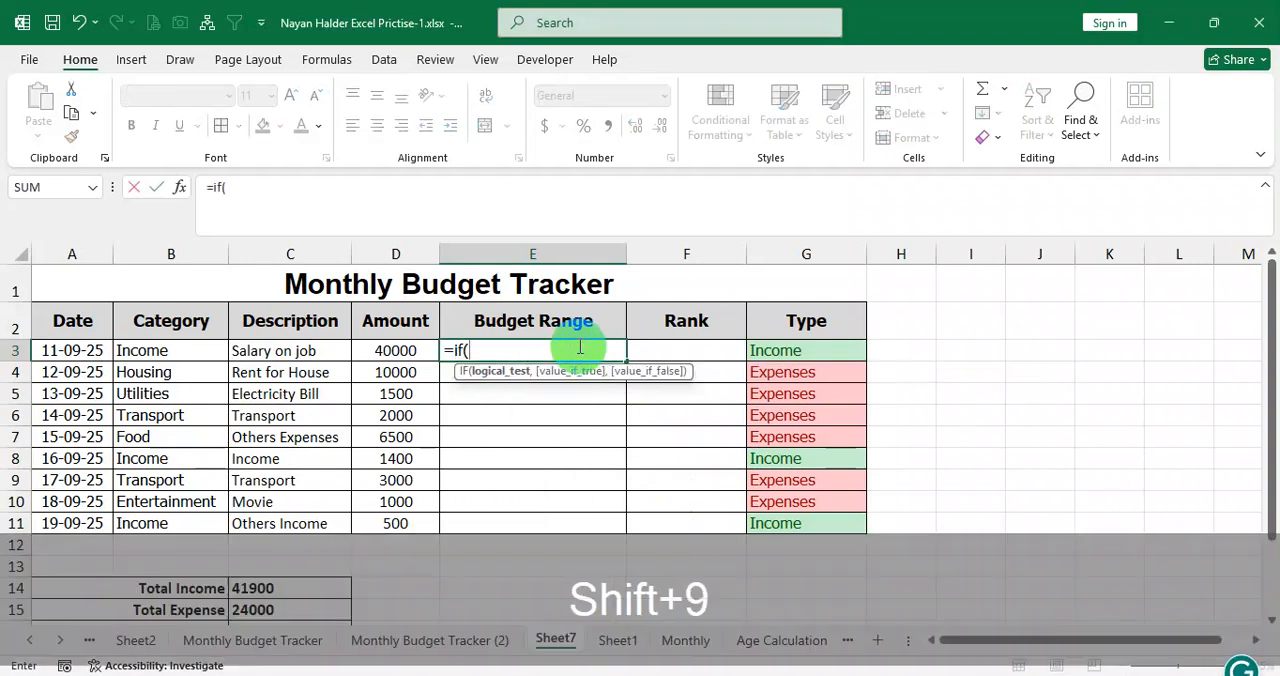
left_click(781, 351)
type("=")
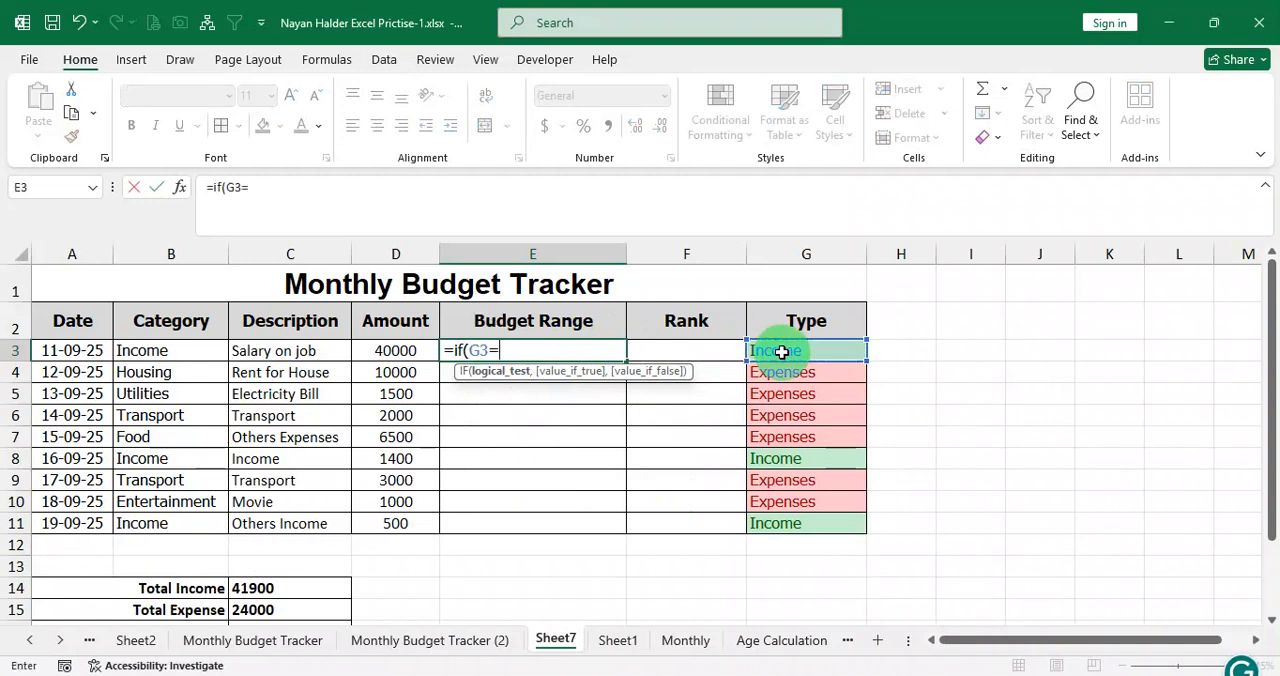
type("\"Income")
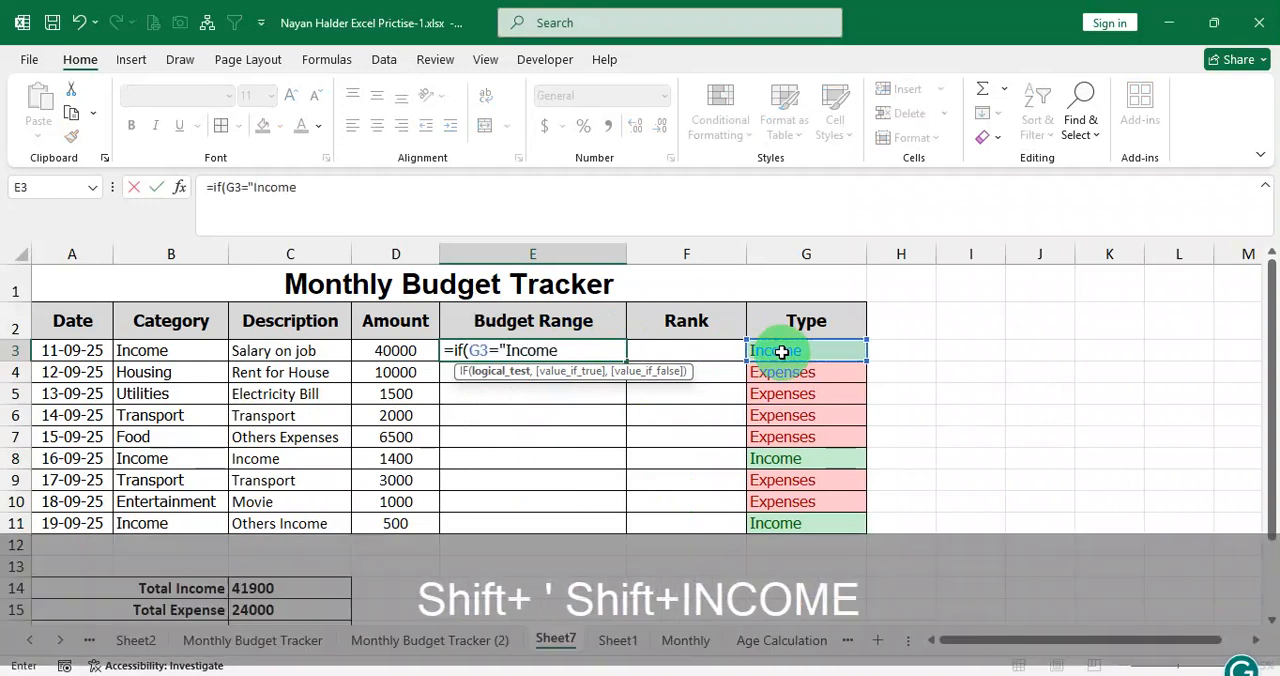
type("\",\"In")
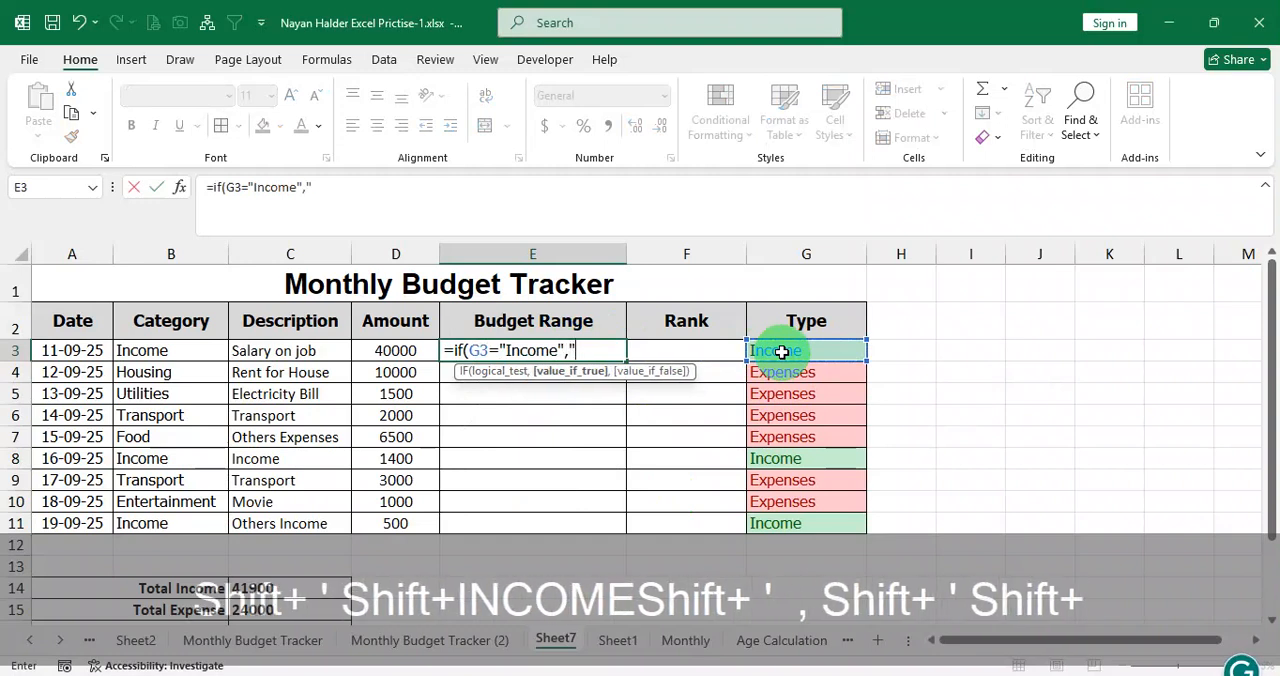
type("come\"")
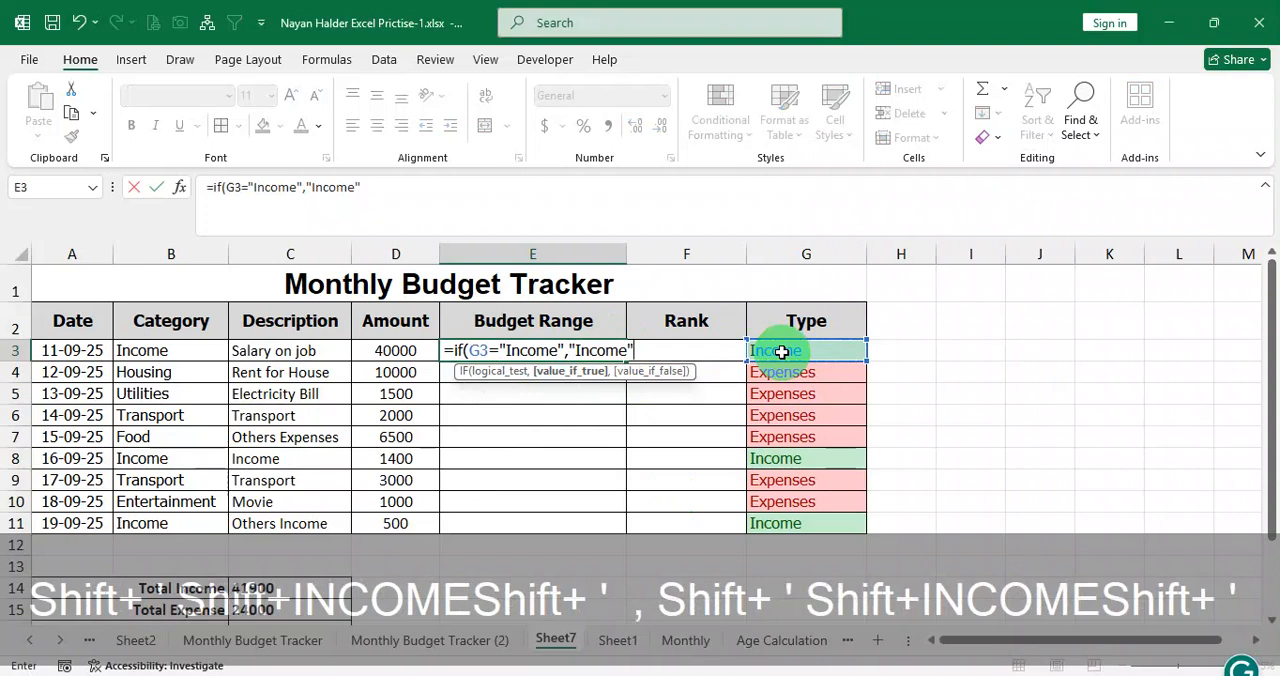
type(",")
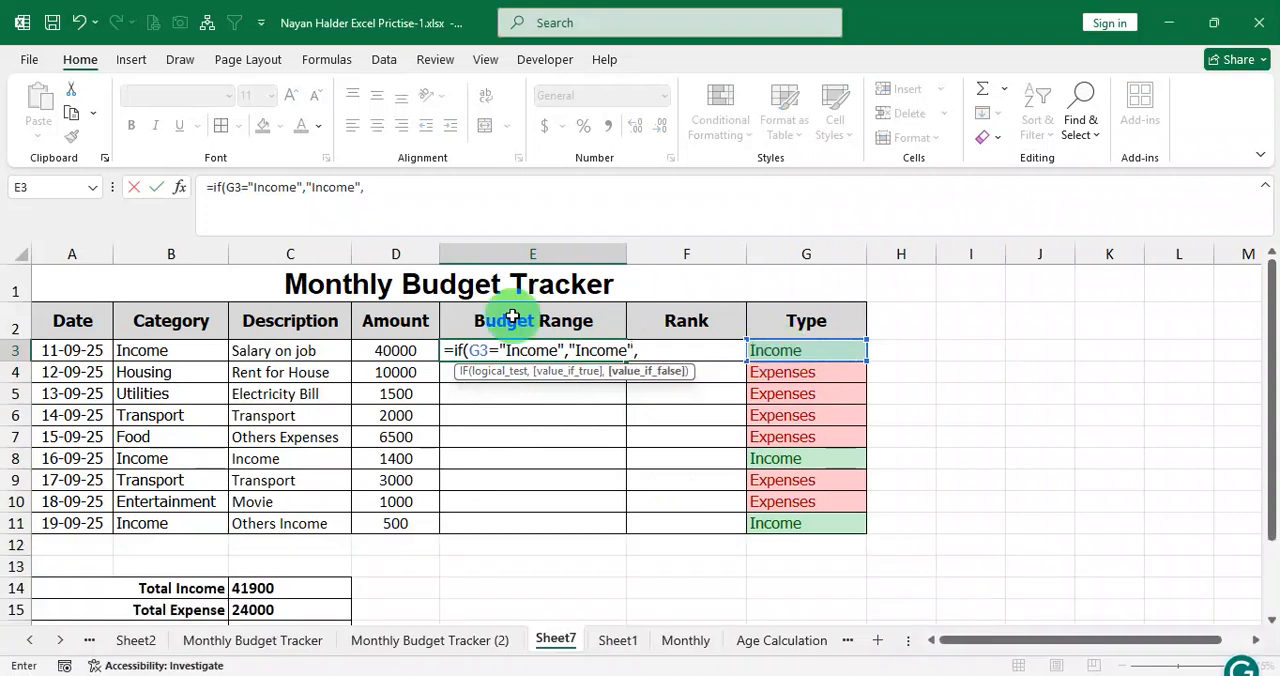
type("if(")
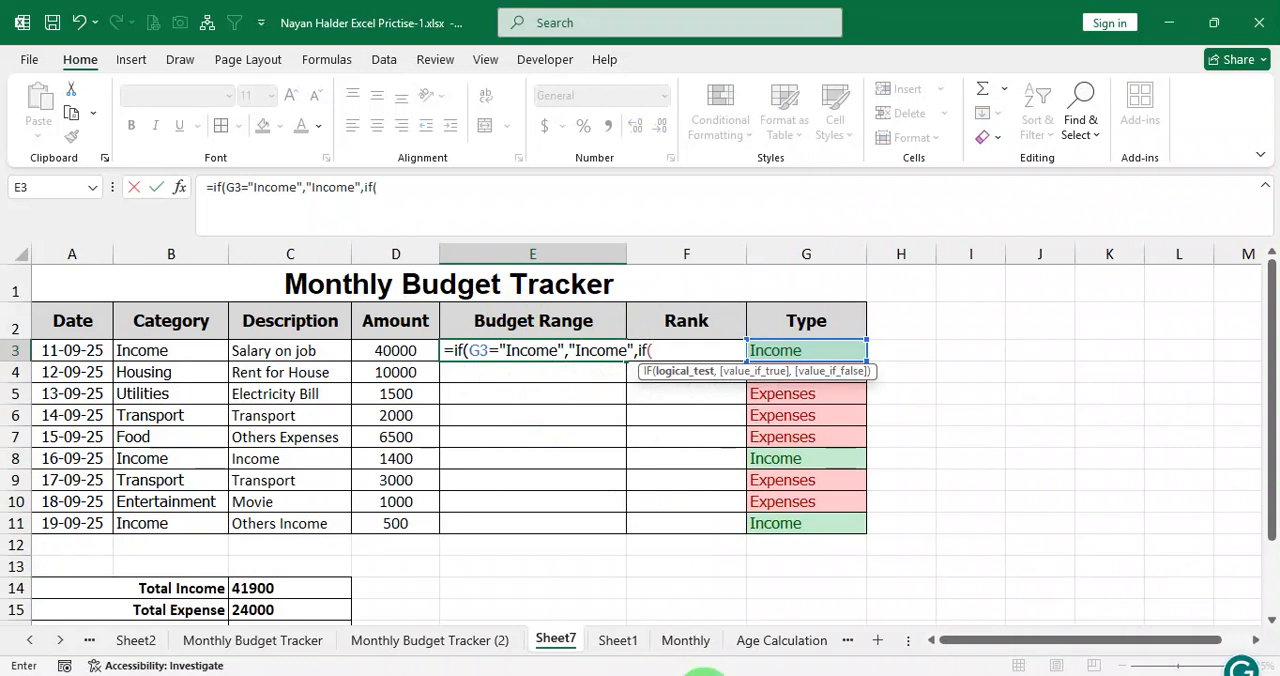
Nest a second IF as the value-if-false of the E3 formula, testing whether G3 equals "Expenses".
left_click(704, 675)
left_click(537, 351)
left_click(558, 352)
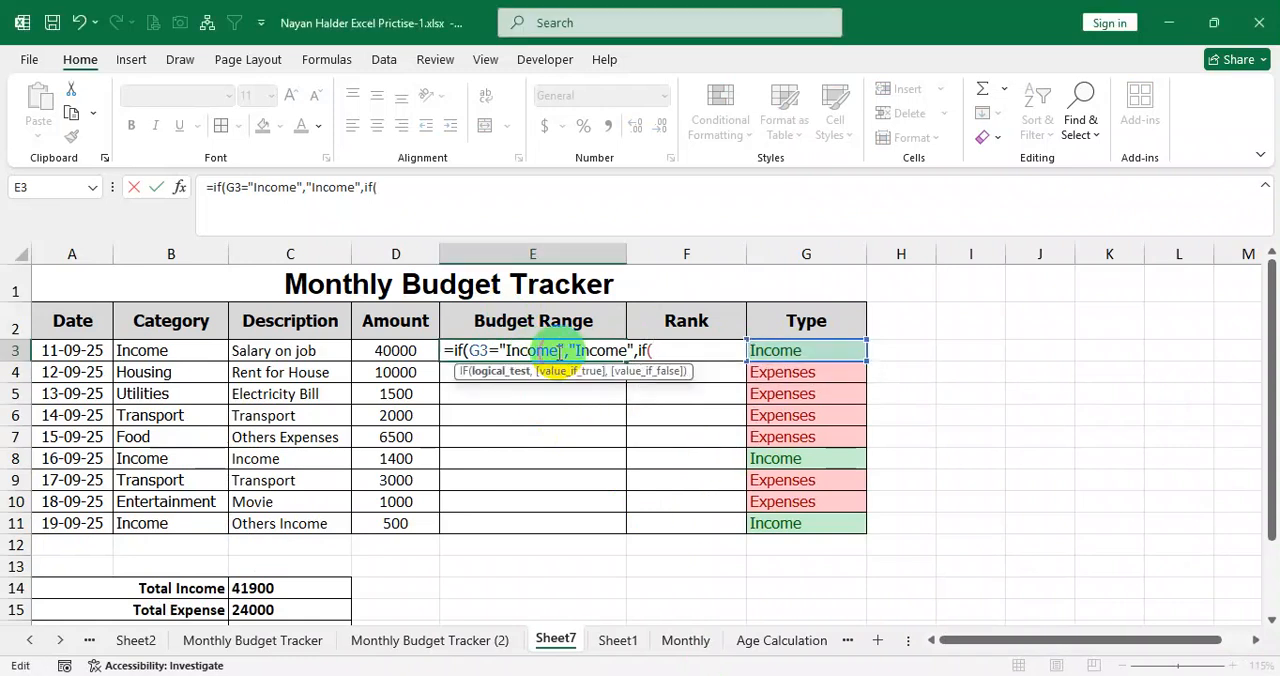
left_click(616, 348)
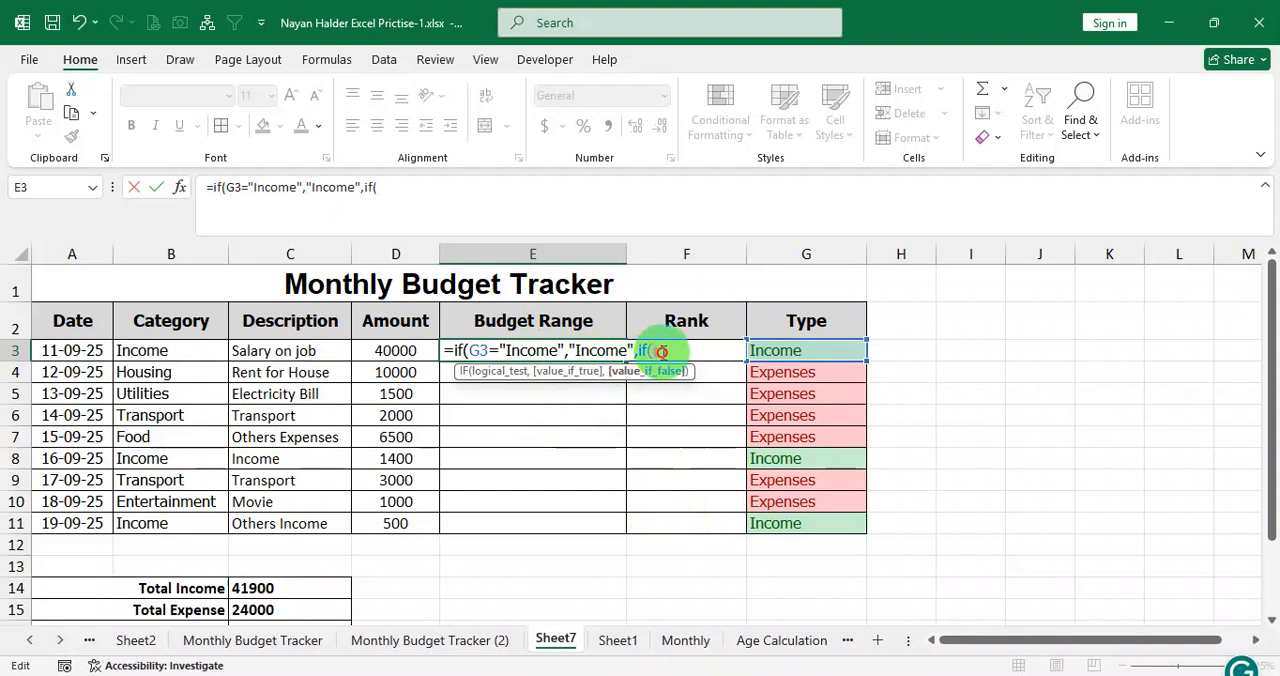
left_click(652, 350)
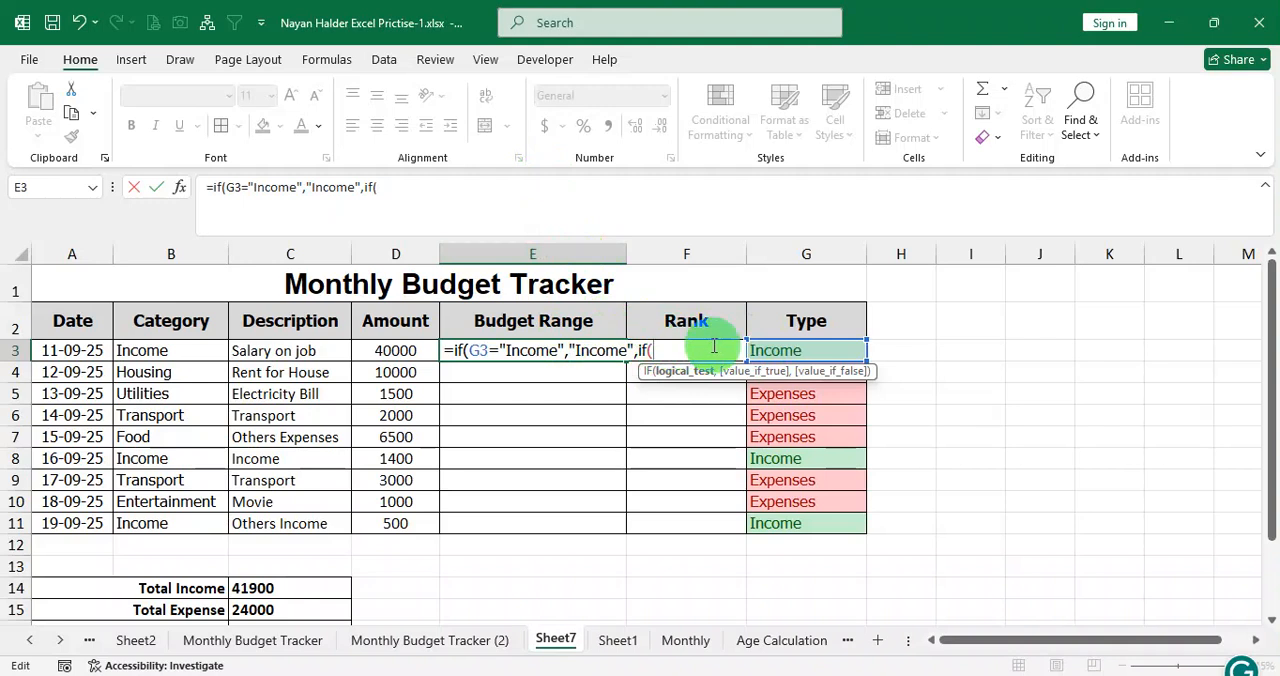
left_click(785, 352)
type("=")
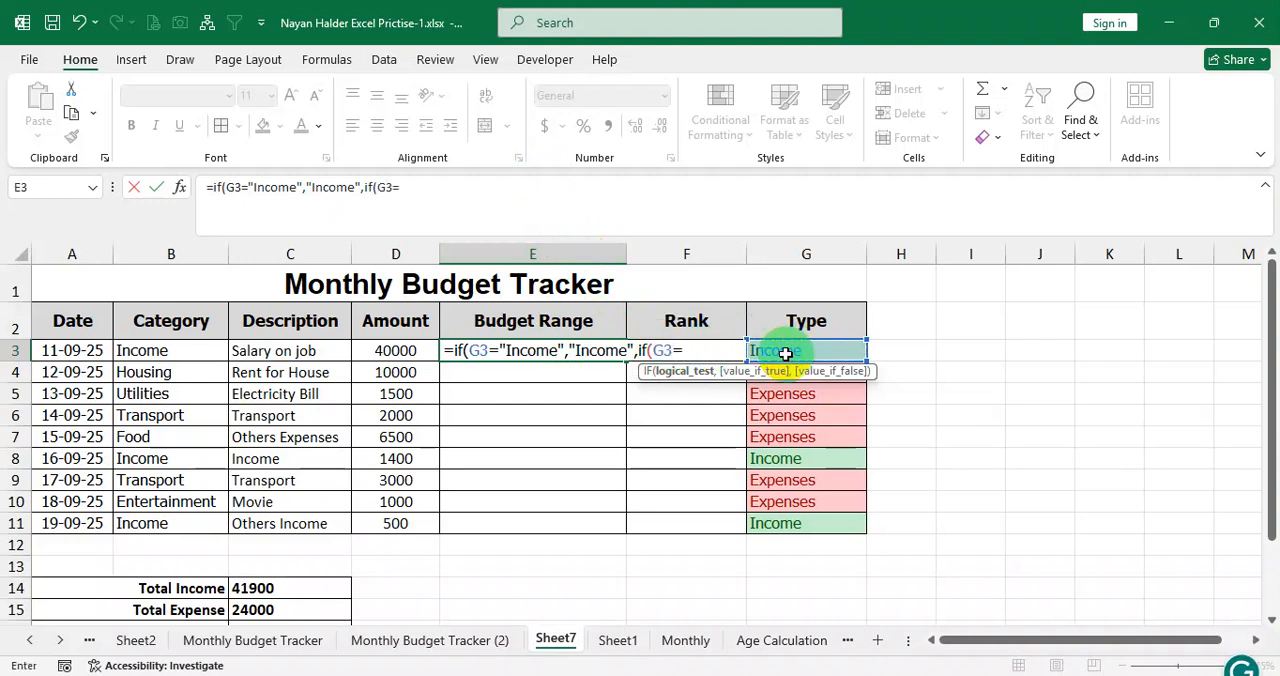
type("\"Expe")
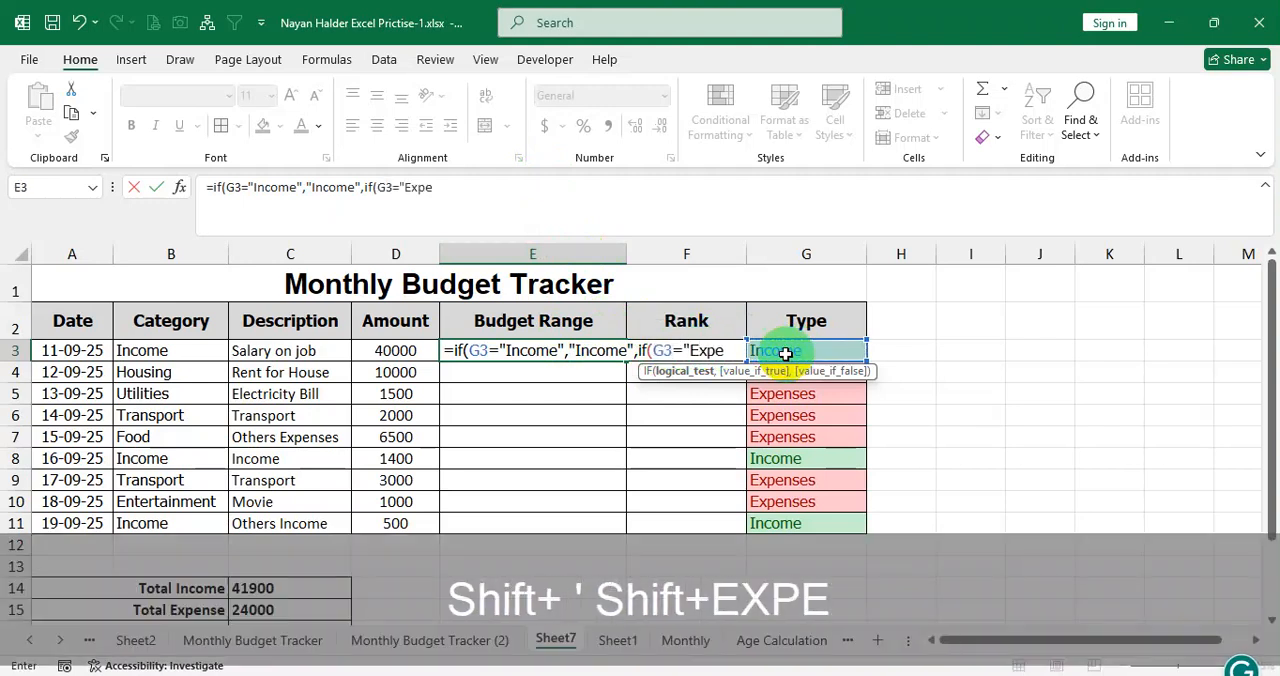
type("nses\",")
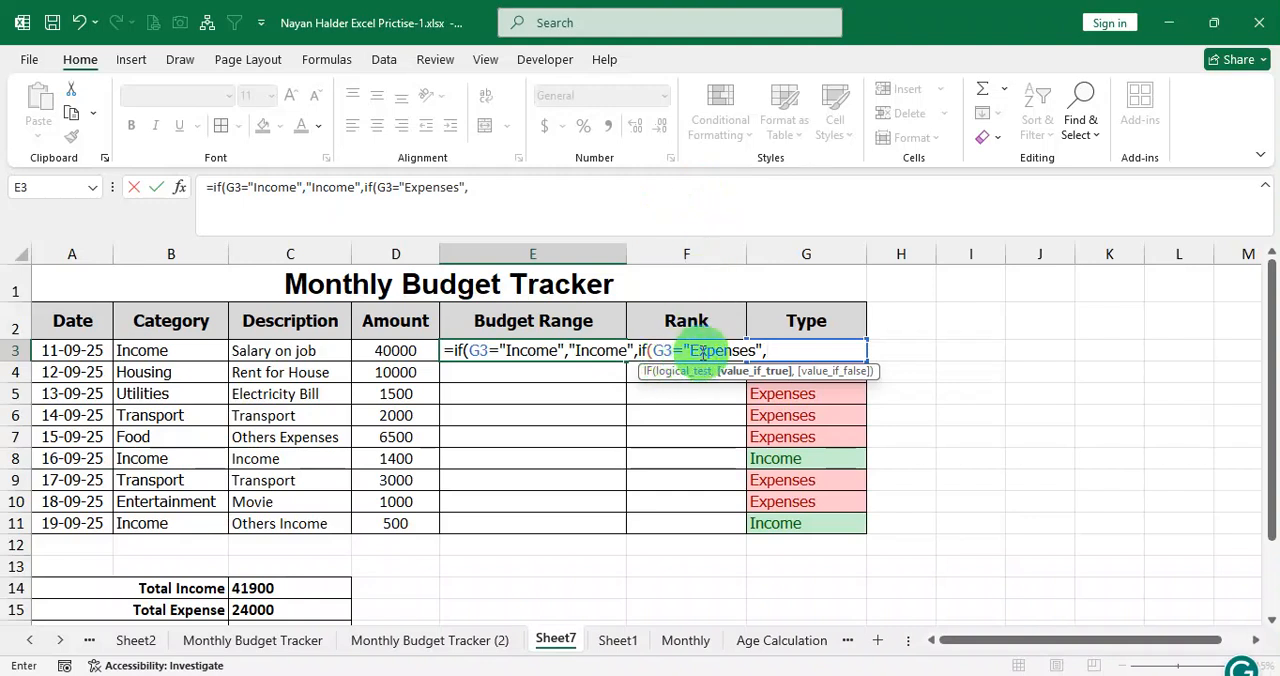
left_click_drag(728, 351, 752, 351)
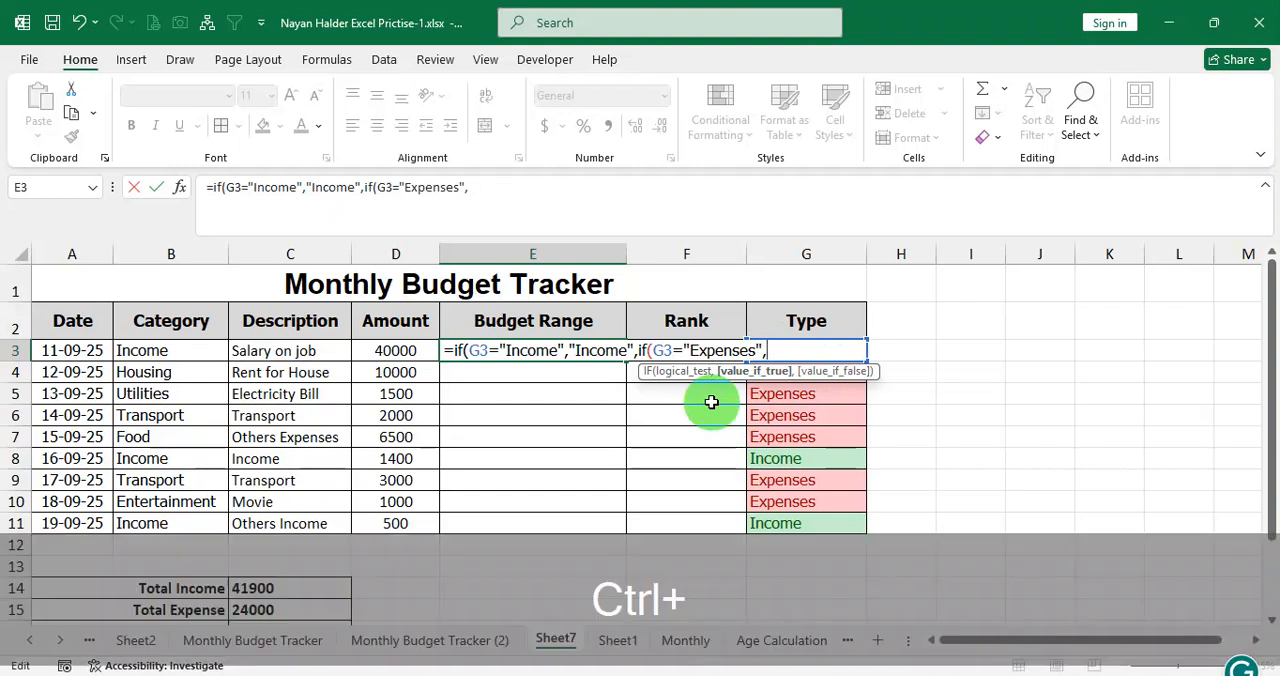
key("ctrl+3")
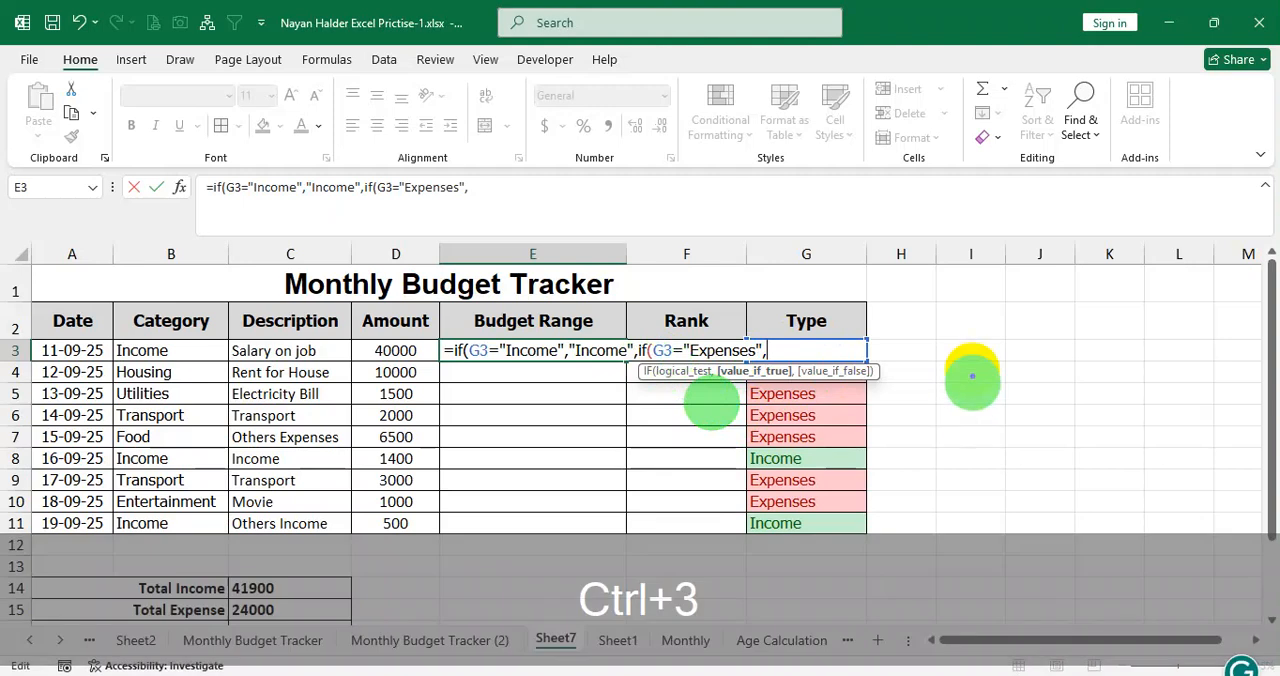
mouse_move(910, 325)
left_mouse_down()
mouse_move(914, 313)
mouse_move(912, 351)
mouse_move(964, 330)
mouse_move(948, 324)
mouse_move(957, 306)
mouse_move(1011, 271)
mouse_move(971, 314)
mouse_move(989, 297)
mouse_move(1014, 305)
mouse_move(980, 277)
mouse_move(973, 290)
mouse_move(1023, 306)
left_mouse_up()
mouse_move(1062, 236)
left_mouse_down()
mouse_move(1079, 244)
mouse_move(1093, 288)
left_mouse_up()
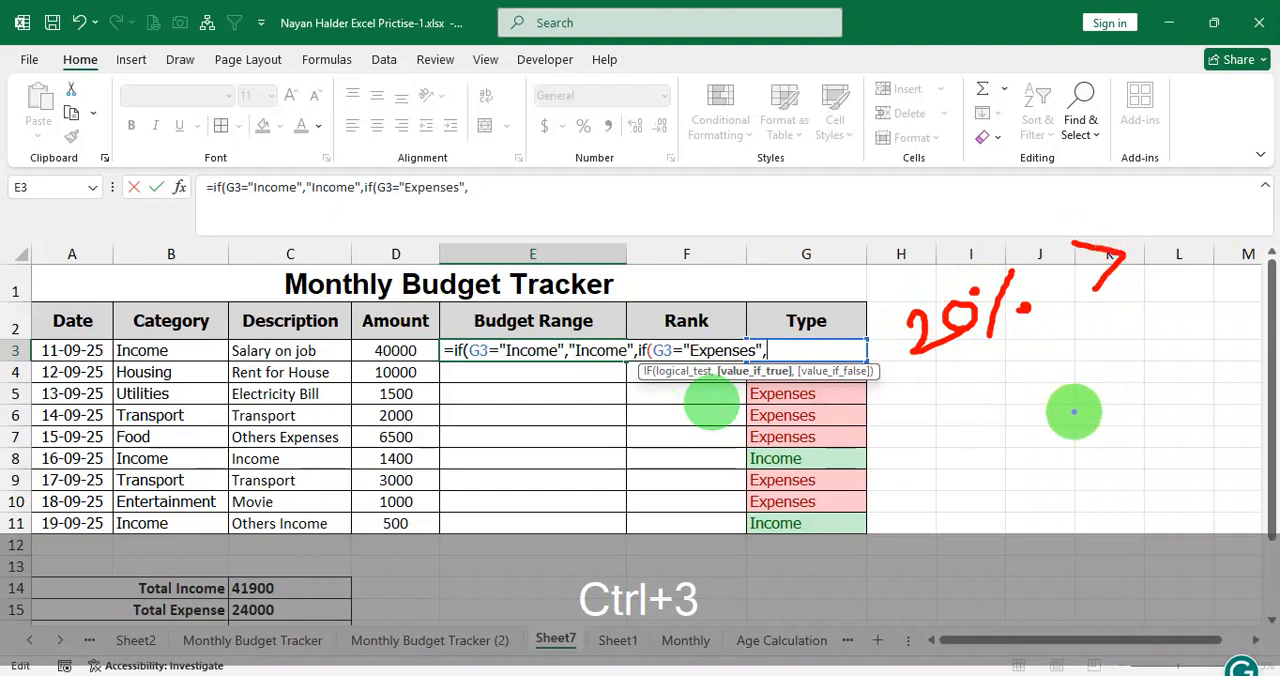
mouse_move(936, 410)
left_mouse_down()
mouse_move(984, 418)
mouse_move(988, 384)
mouse_move(1002, 385)
mouse_move(992, 380)
mouse_move(1027, 405)
mouse_move(1022, 376)
mouse_move(1058, 393)
left_mouse_up()
mouse_move(1122, 258)
left_mouse_down()
mouse_move(1090, 333)
mouse_move(1196, 350)
left_mouse_up()
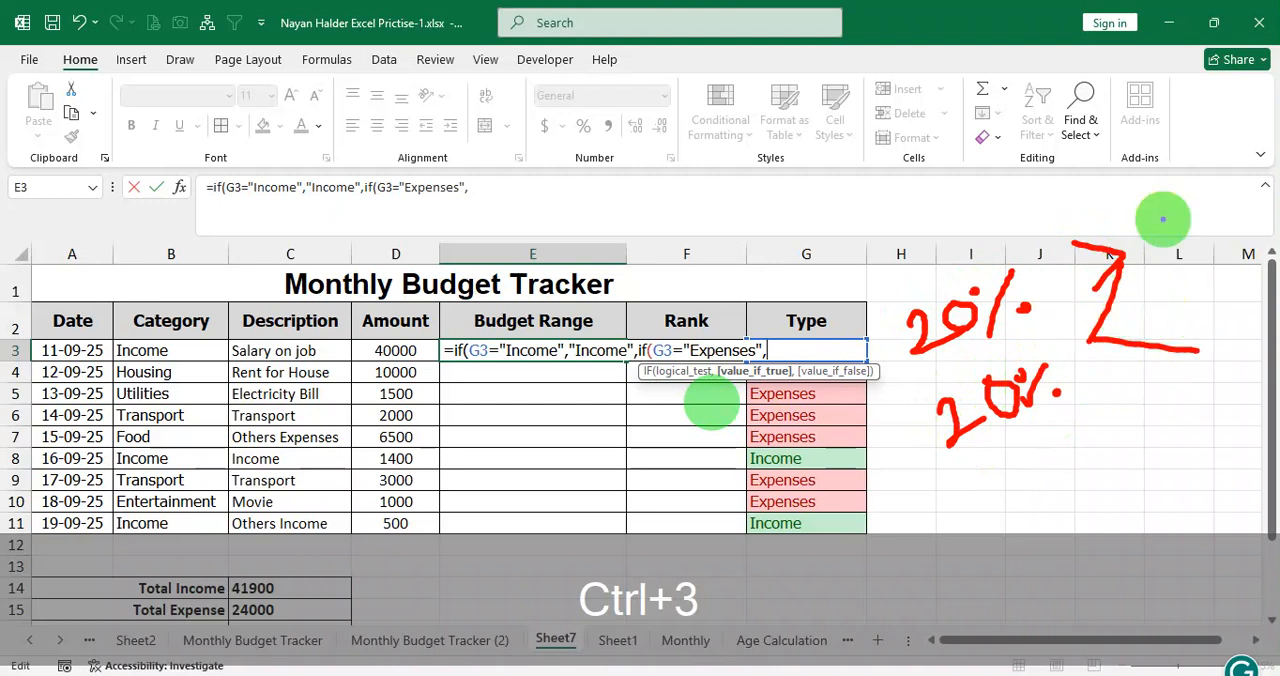
mouse_move(1152, 196)
left_mouse_down()
mouse_move(1143, 234)
mouse_move(1146, 208)
mouse_move(1180, 205)
mouse_move(1181, 176)
mouse_move(1211, 206)
mouse_move(1238, 196)
left_mouse_up()
left_click(1197, 207)
left_click_drag(1173, 291, 1184, 317)
left_click_drag(1189, 302, 1227, 292)
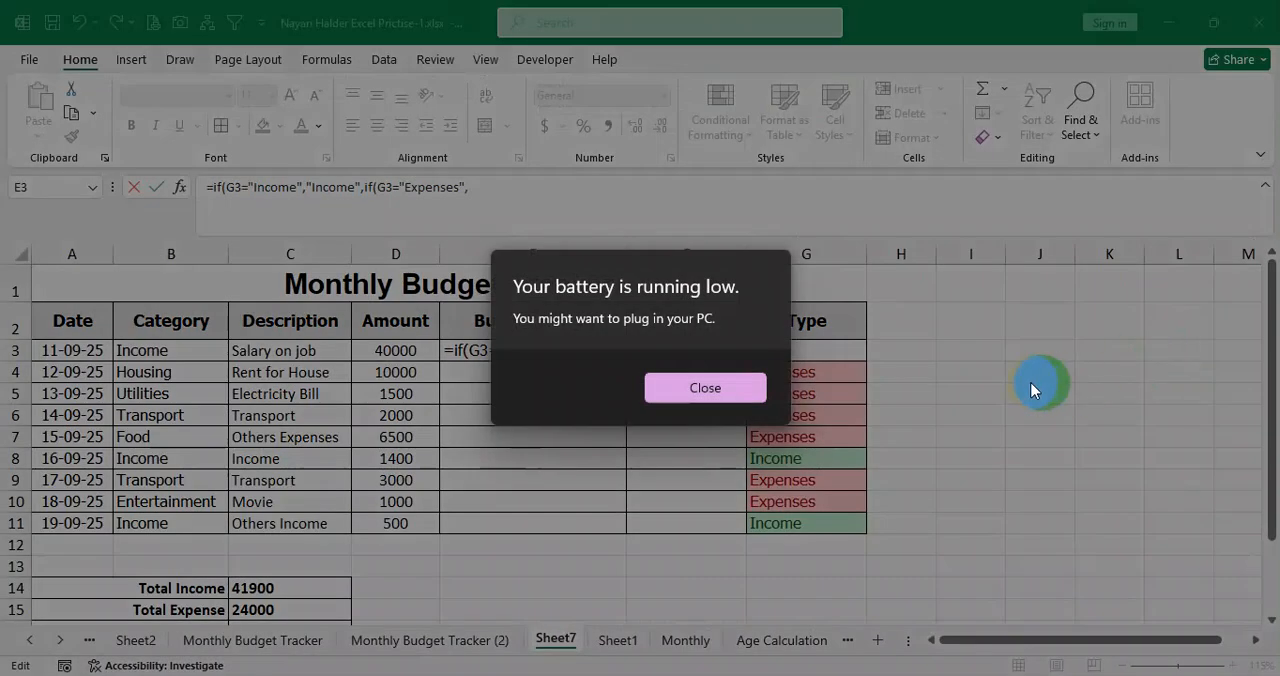
Dismiss the battery notice and check the Total Income amount in C14 while keeping the E3 formula open.
left_click(765, 390)
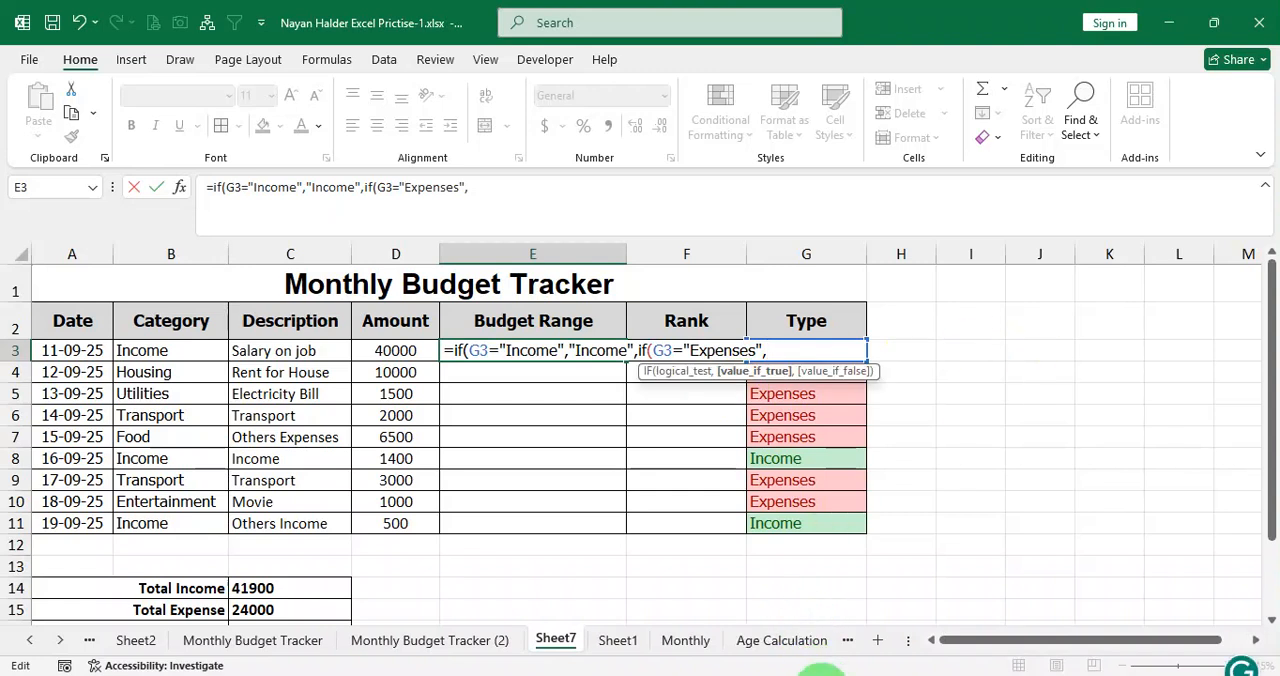
left_click(720, 675)
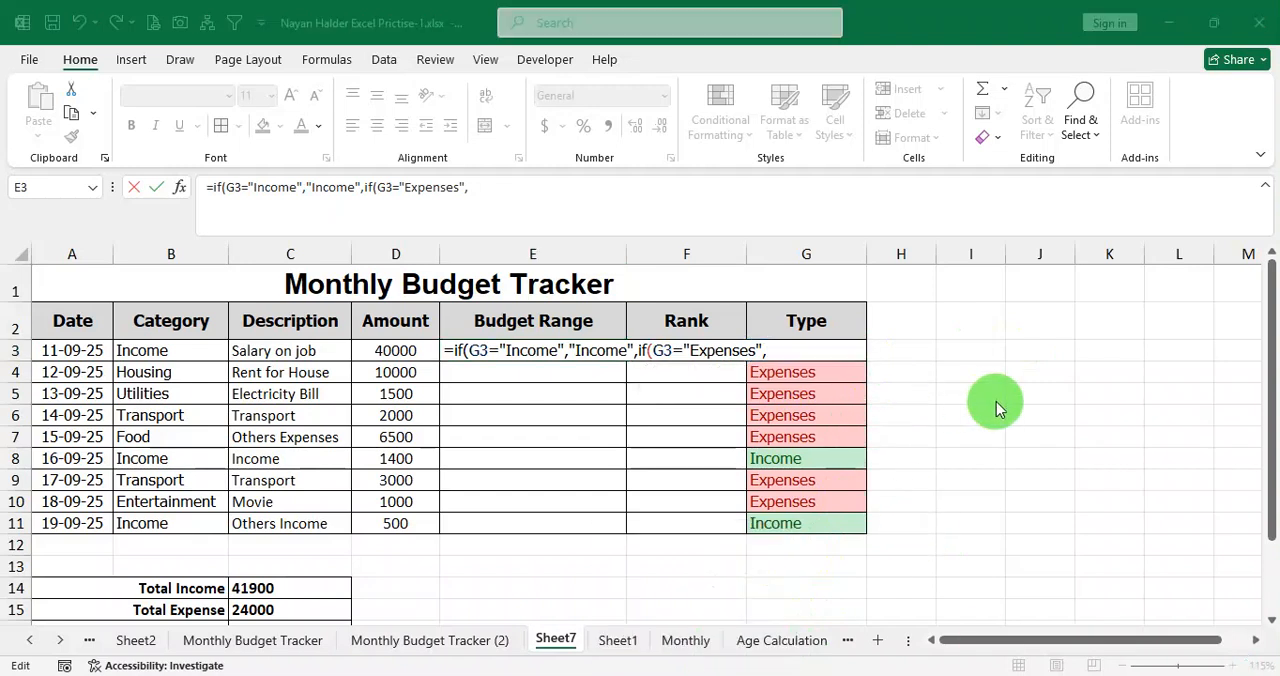
left_click(766, 350)
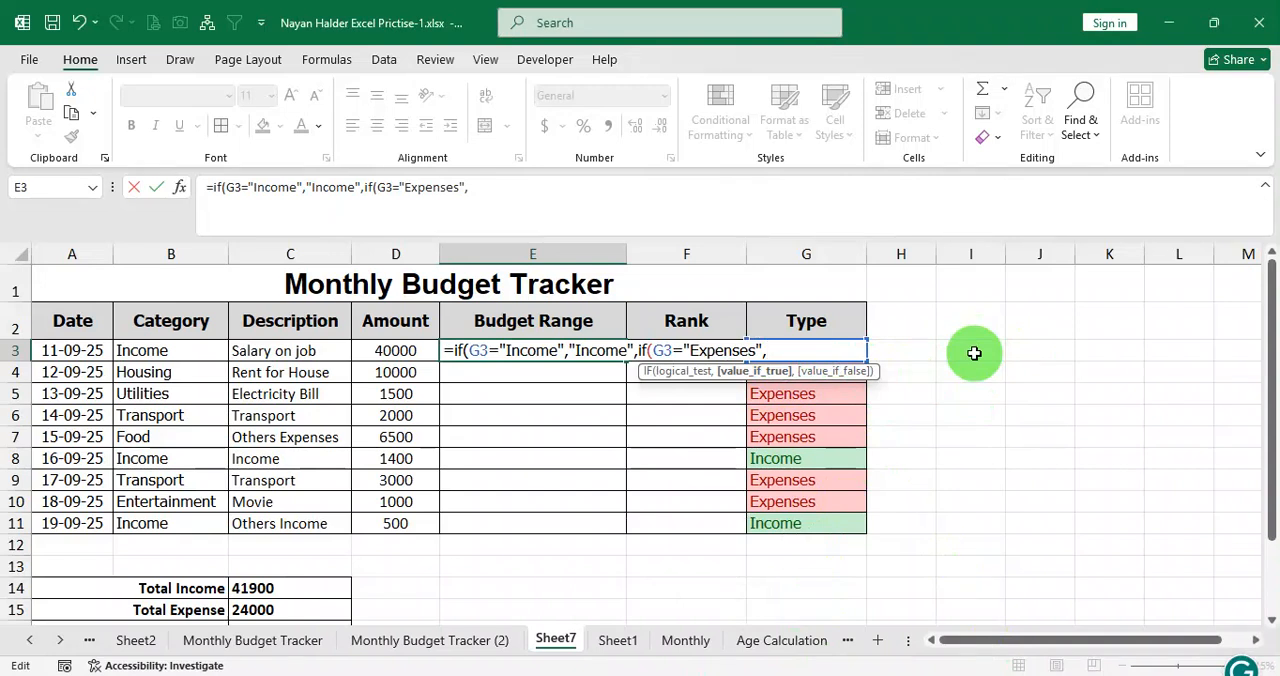
key("ctrl+3")
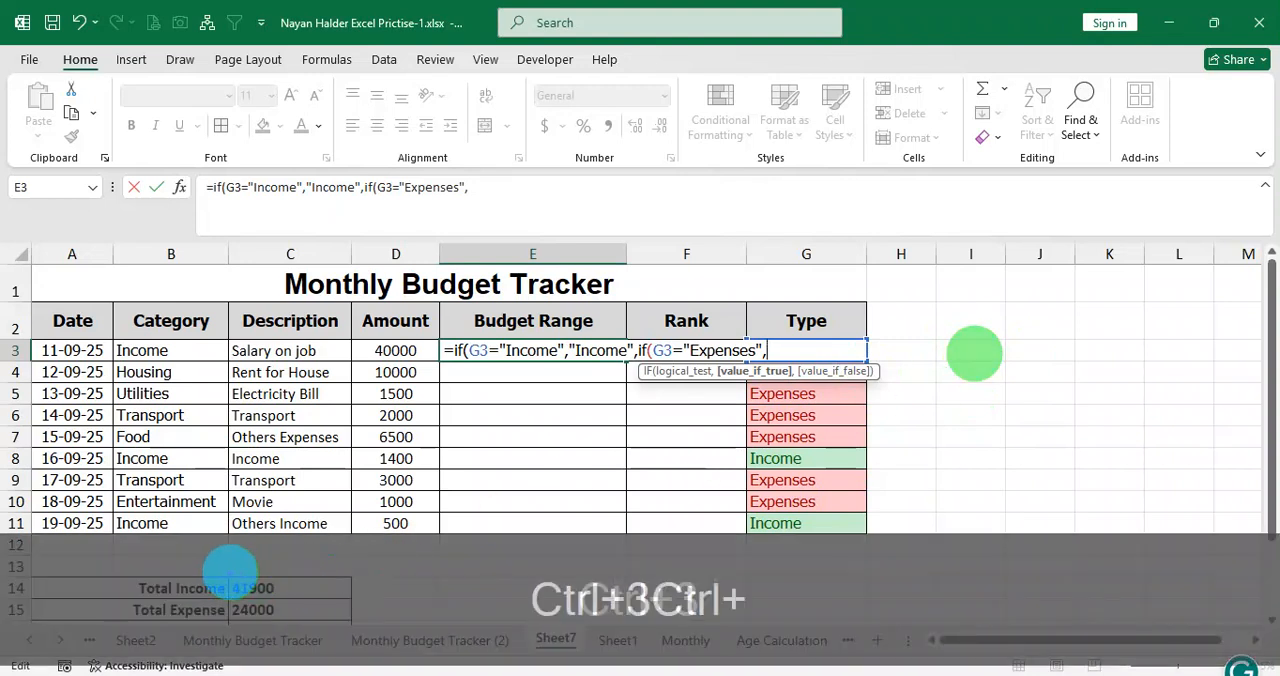
left_click_drag(226, 575, 313, 604)
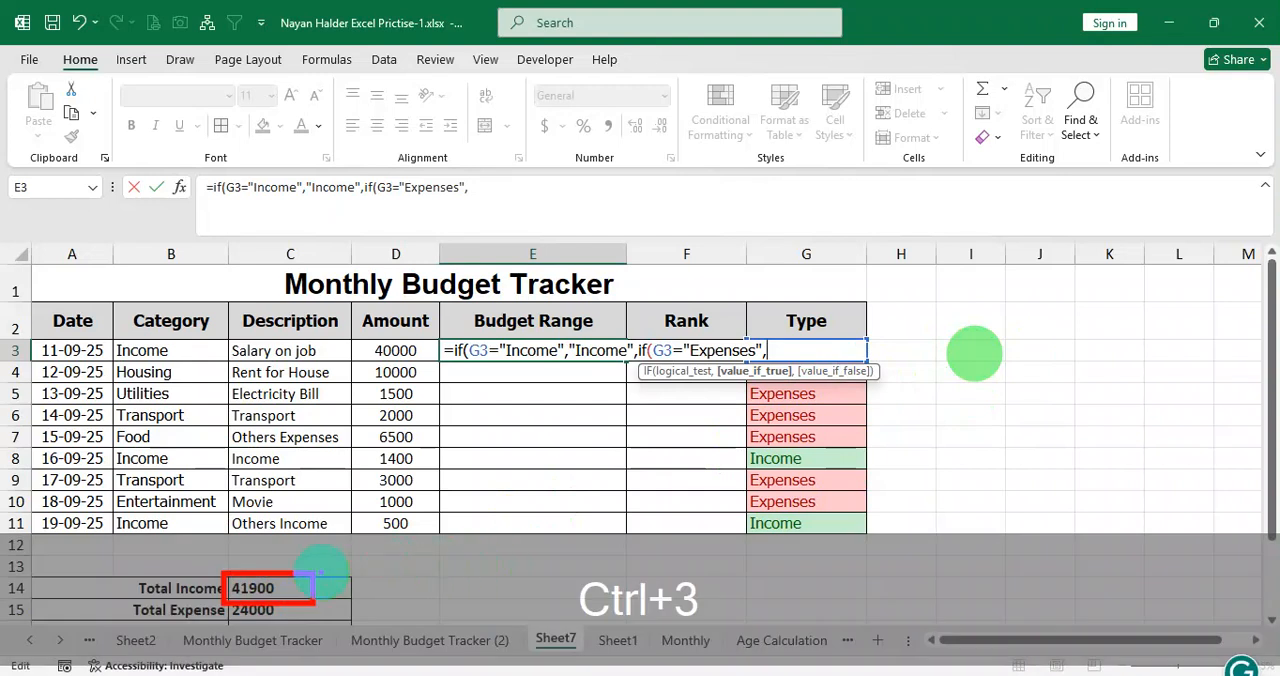
mouse_move(308, 580)
left_mouse_down()
mouse_move(786, 442)
mouse_move(869, 388)
mouse_move(881, 350)
mouse_move(923, 349)
mouse_move(906, 357)
mouse_move(929, 330)
mouse_move(991, 323)
mouse_move(965, 380)
left_mouse_up()
key("ctrl+3")
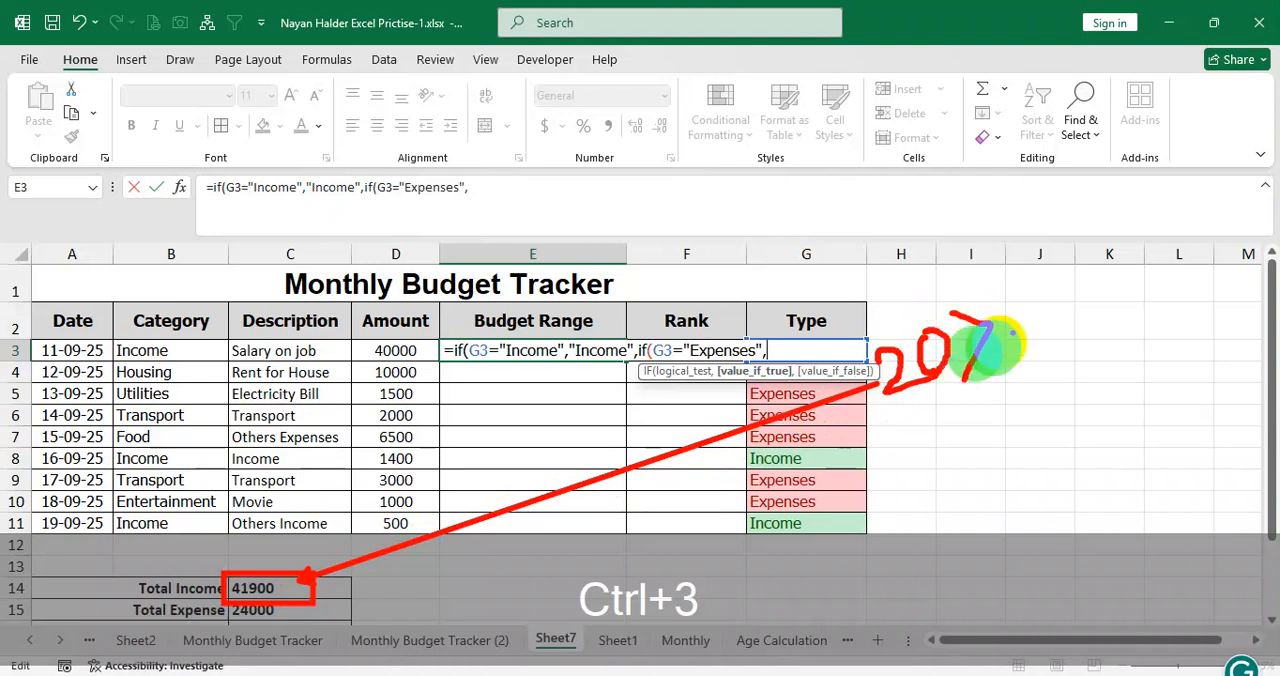
mouse_move(1019, 285)
left_mouse_down()
mouse_move(1028, 273)
mouse_move(1060, 291)
mouse_move(1050, 303)
mouse_move(1028, 274)
mouse_move(1109, 242)
mouse_move(1143, 200)
mouse_move(1184, 226)
left_mouse_up()
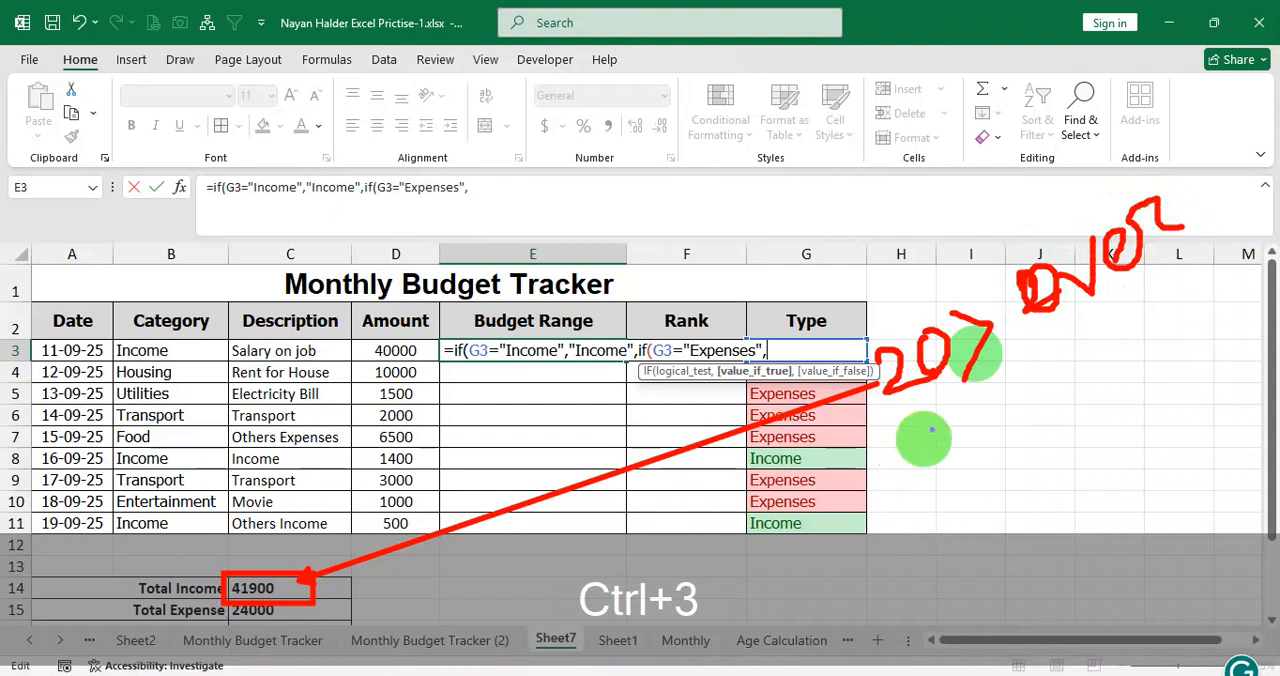
mouse_move(1000, 290)
left_mouse_down()
mouse_move(980, 350)
mouse_move(990, 316)
mouse_move(1011, 323)
left_mouse_up()
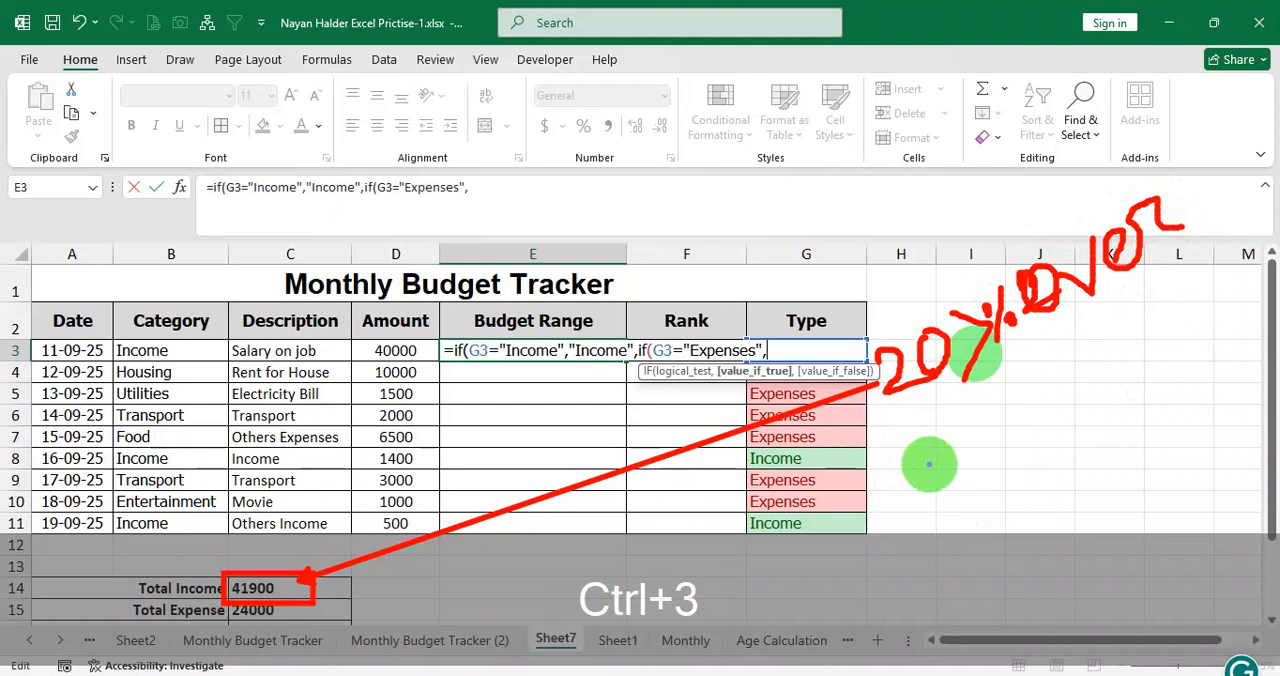
mouse_move(909, 466)
left_mouse_down()
mouse_move(930, 437)
mouse_move(974, 457)
left_mouse_up()
mouse_move(985, 407)
left_mouse_down()
mouse_move(991, 438)
mouse_move(985, 408)
left_mouse_up()
mouse_move(1050, 340)
left_mouse_down()
mouse_move(1030, 398)
mouse_move(1110, 401)
left_mouse_up()
mouse_move(1086, 348)
left_mouse_down()
mouse_move(1086, 323)
mouse_move(1094, 346)
mouse_move(1154, 285)
mouse_move(1160, 305)
mouse_move(1168, 268)
mouse_move(1188, 316)
mouse_move(1183, 288)
mouse_move(1201, 304)
mouse_move(1196, 280)
mouse_move(1223, 266)
mouse_move(1246, 337)
mouse_move(1234, 263)
mouse_move(1249, 254)
mouse_move(1237, 275)
mouse_move(1256, 260)
left_mouse_up()
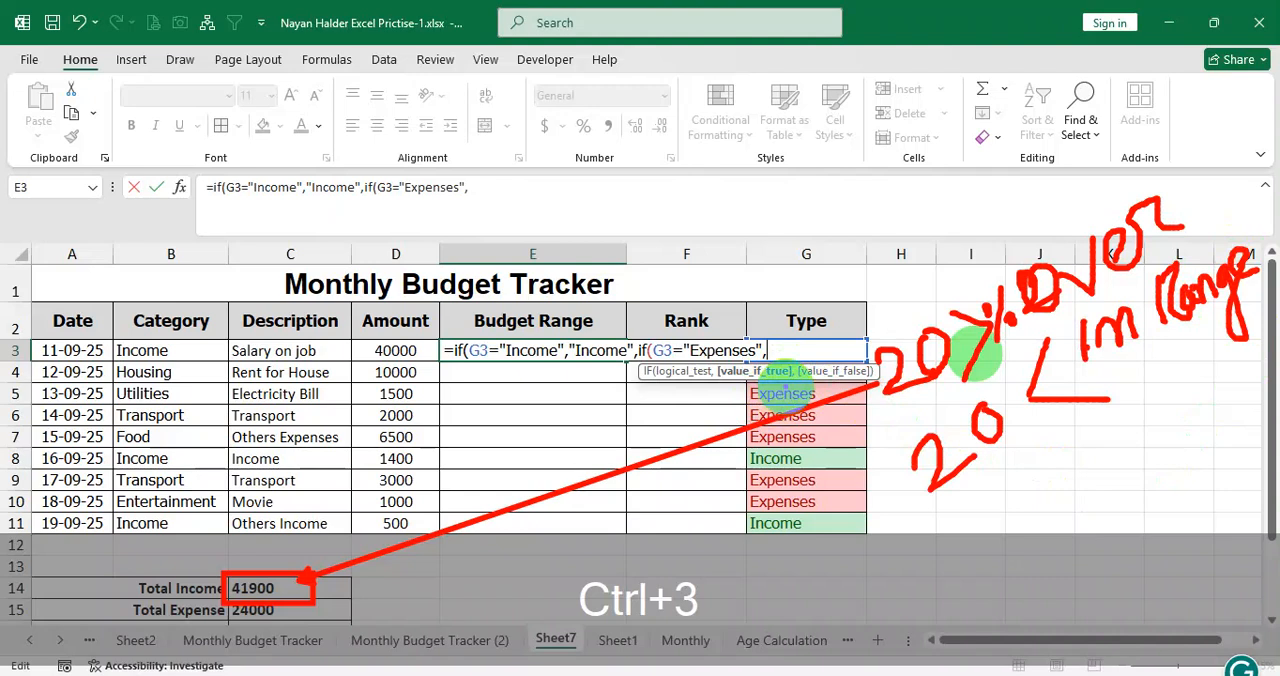
Nest a third IF in the E3 formula, testing whether amount D3 is at least 20% of Total Income (D3>=C14*20%).
type("if(")
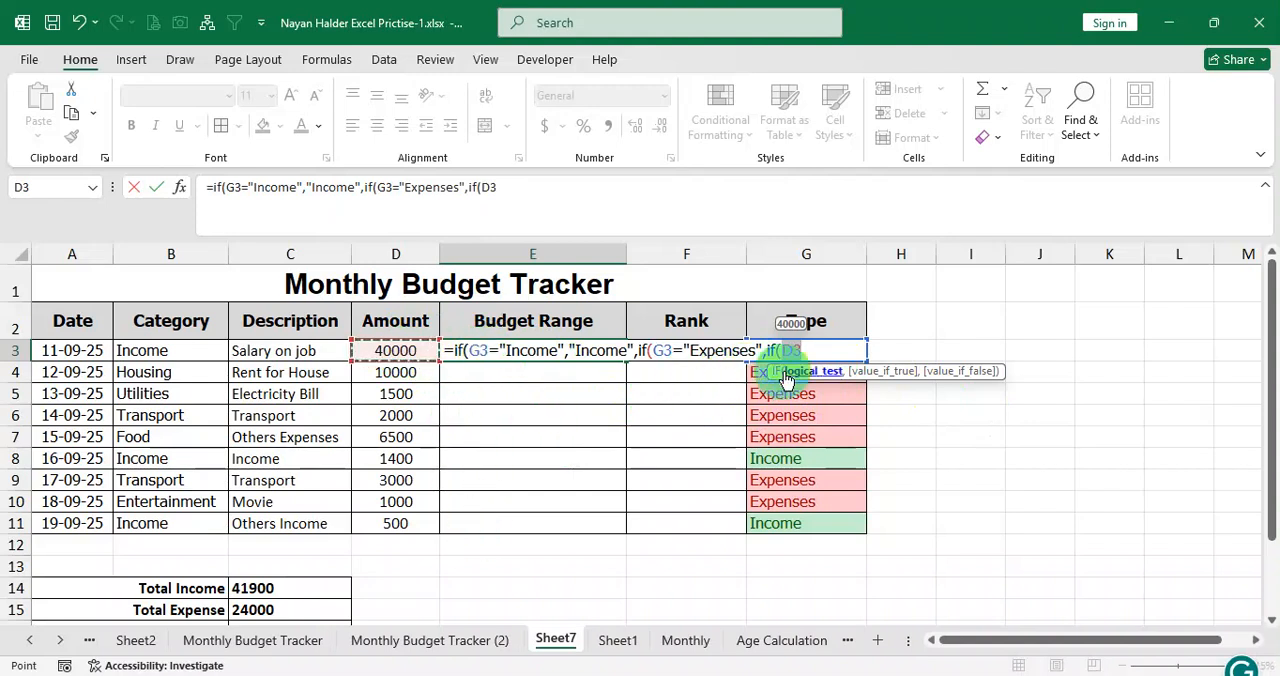
type(">=")
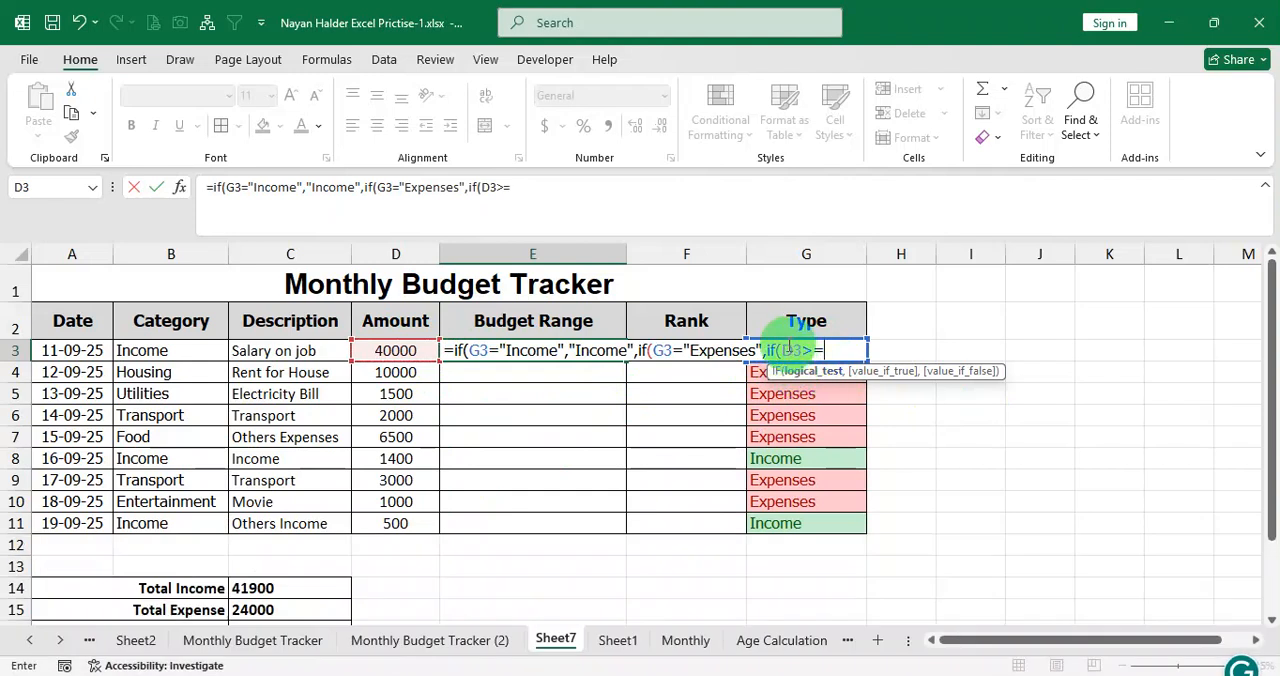
left_click(290, 588)
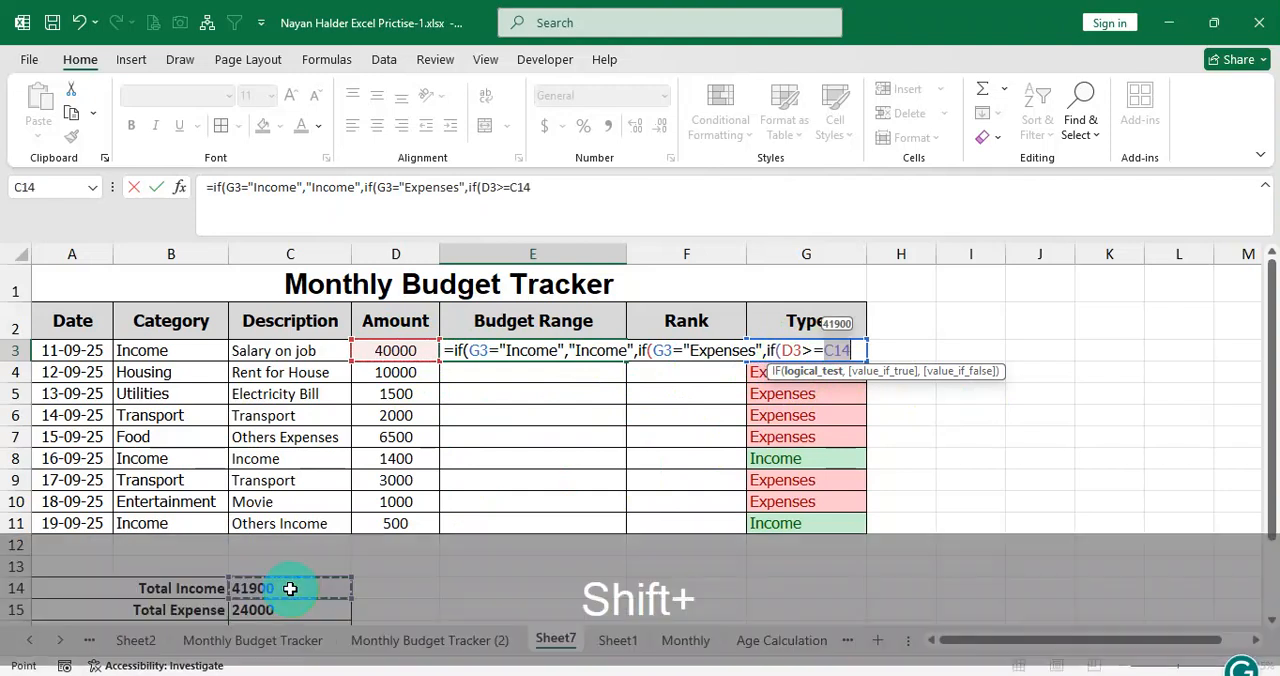
type("*20")
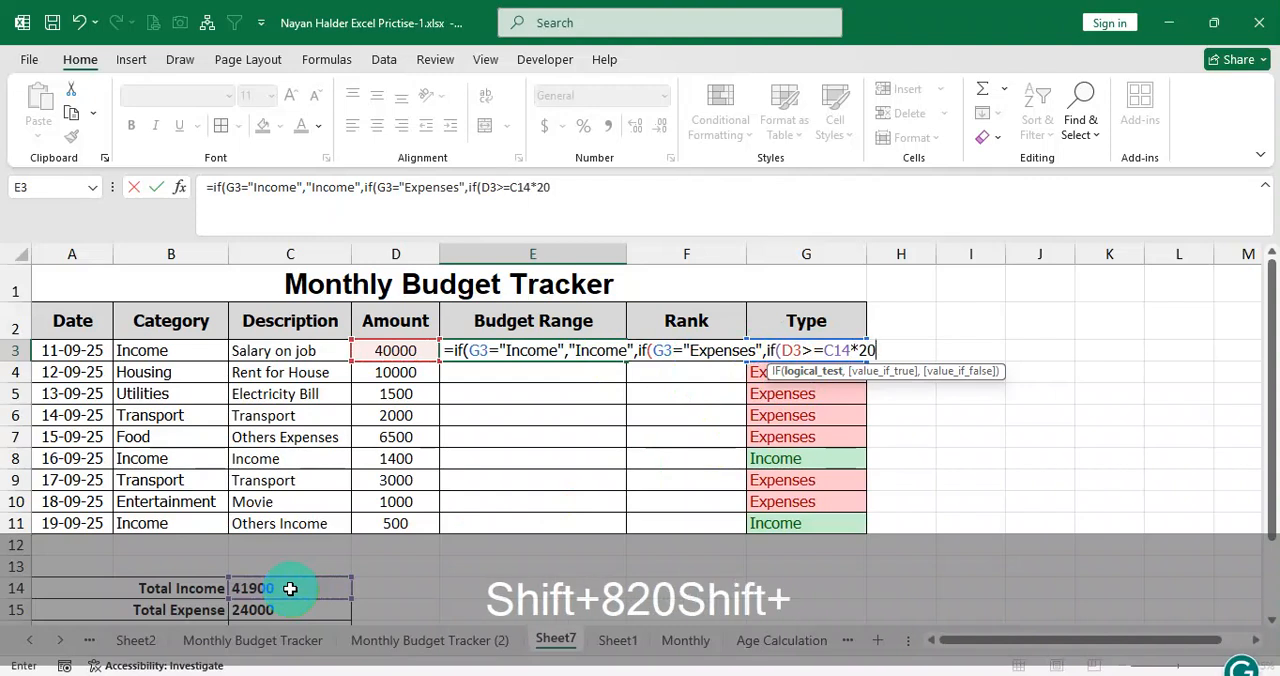
type("%")
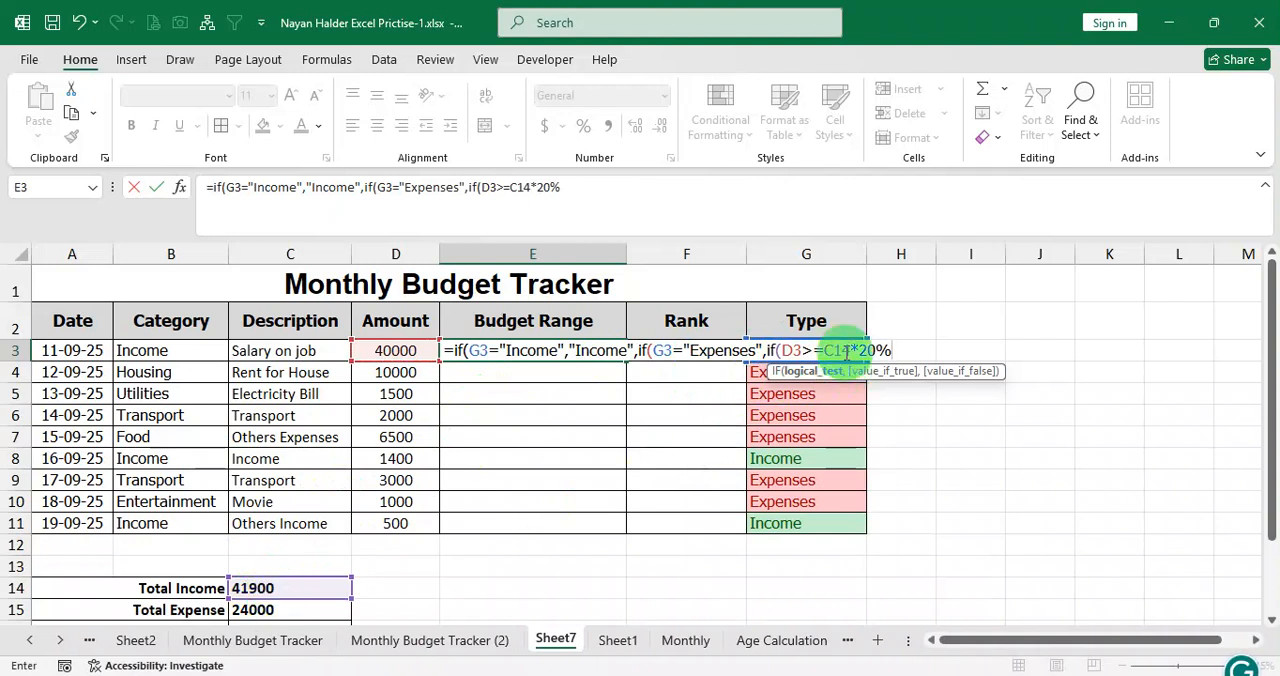
left_click_drag(824, 350, 895, 360)
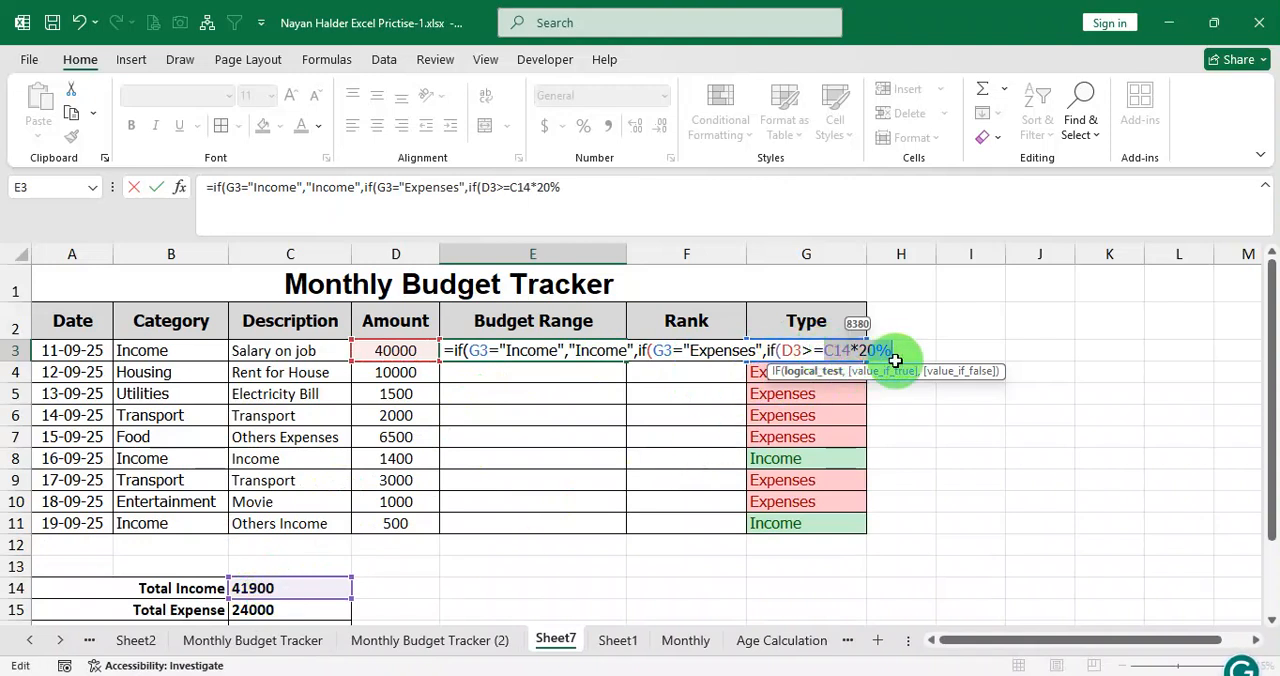
left_click(900, 352)
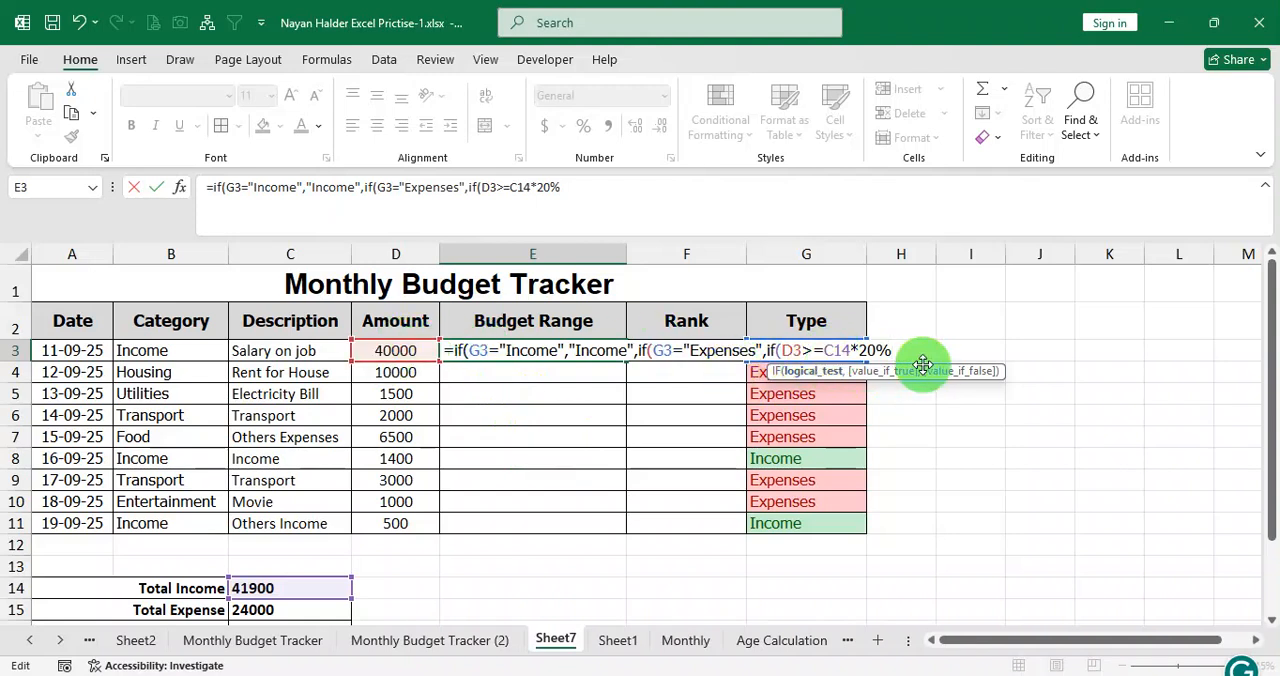
Complete the E3 formula with "Over Budget" if true and "In Range" if false, close all three IFs and enter it.
type(",")
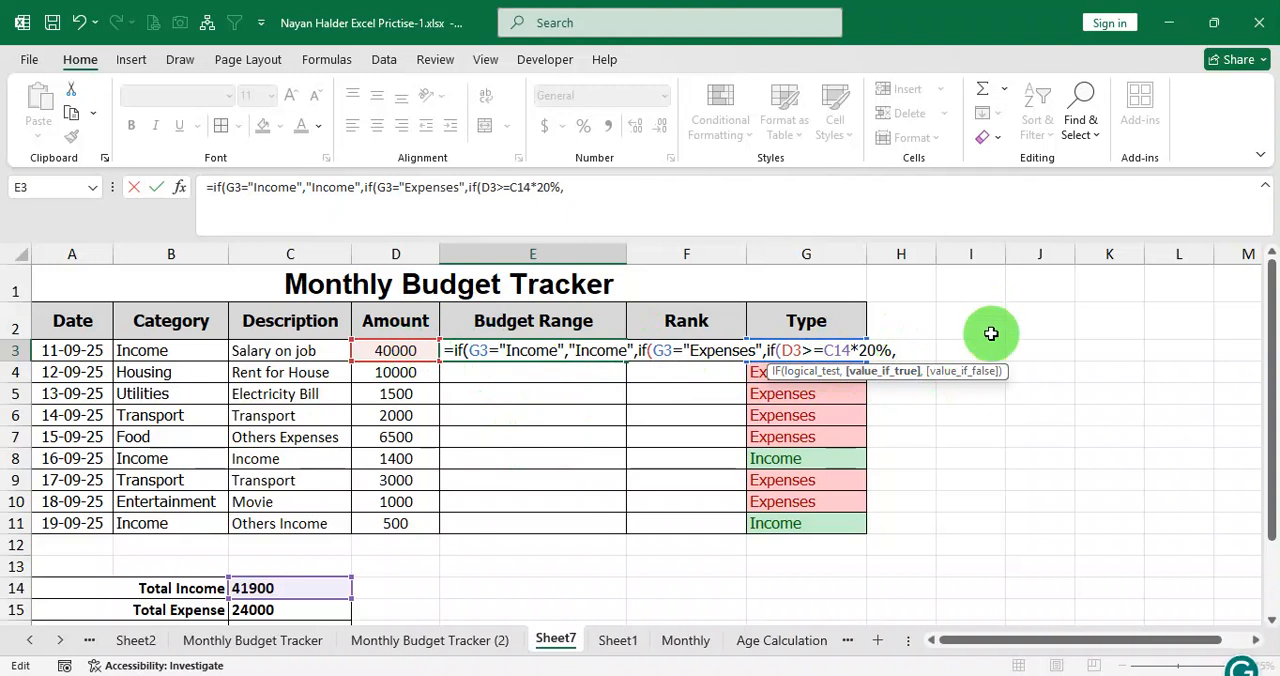
type("\"O")
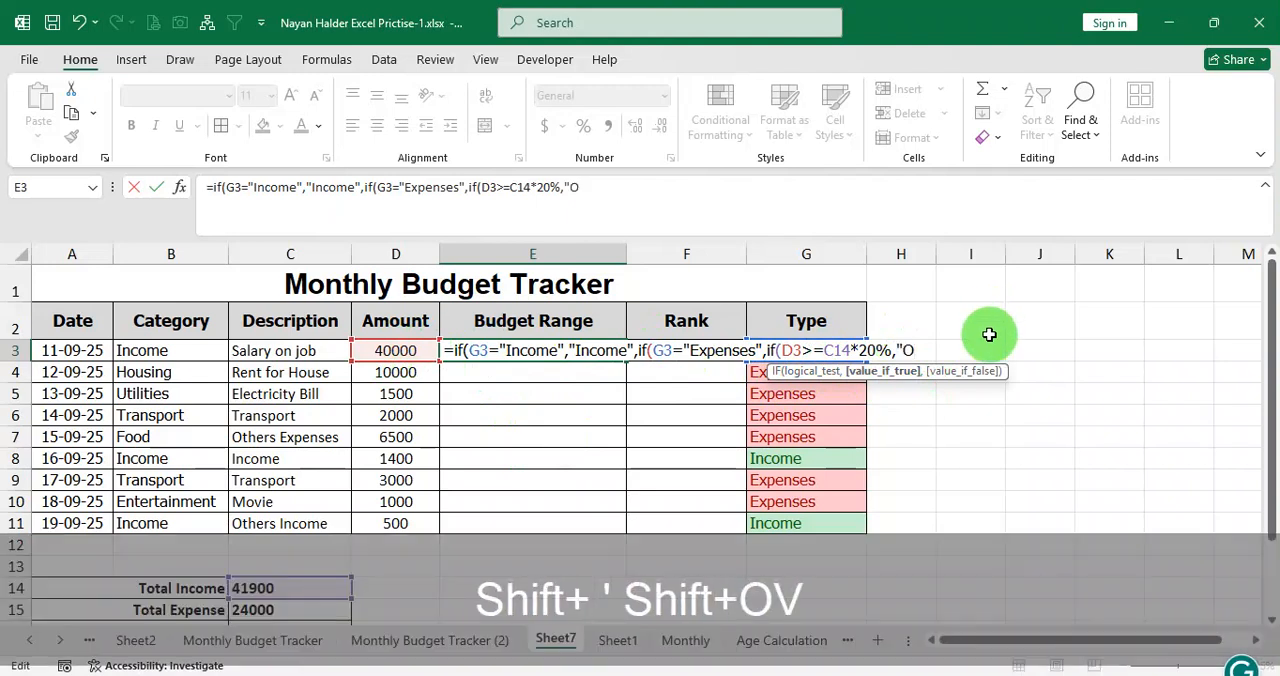
type("ver Bug")
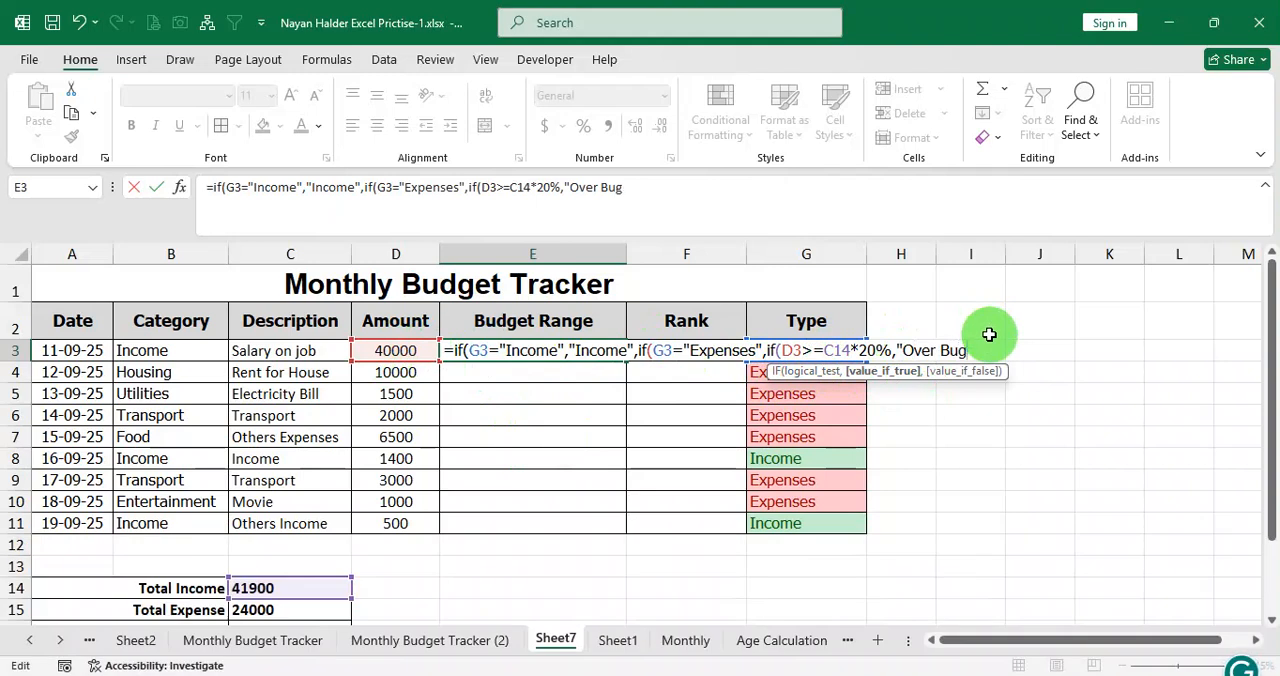
type("t\"")
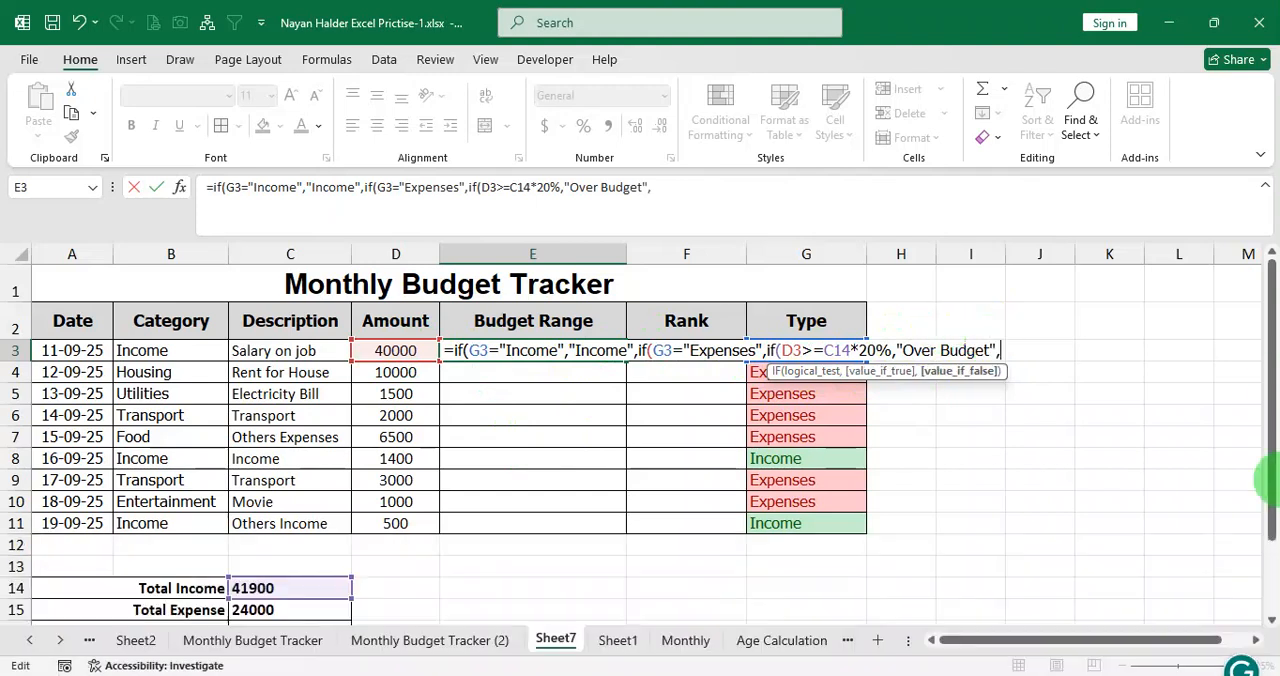
type(",\"In ")
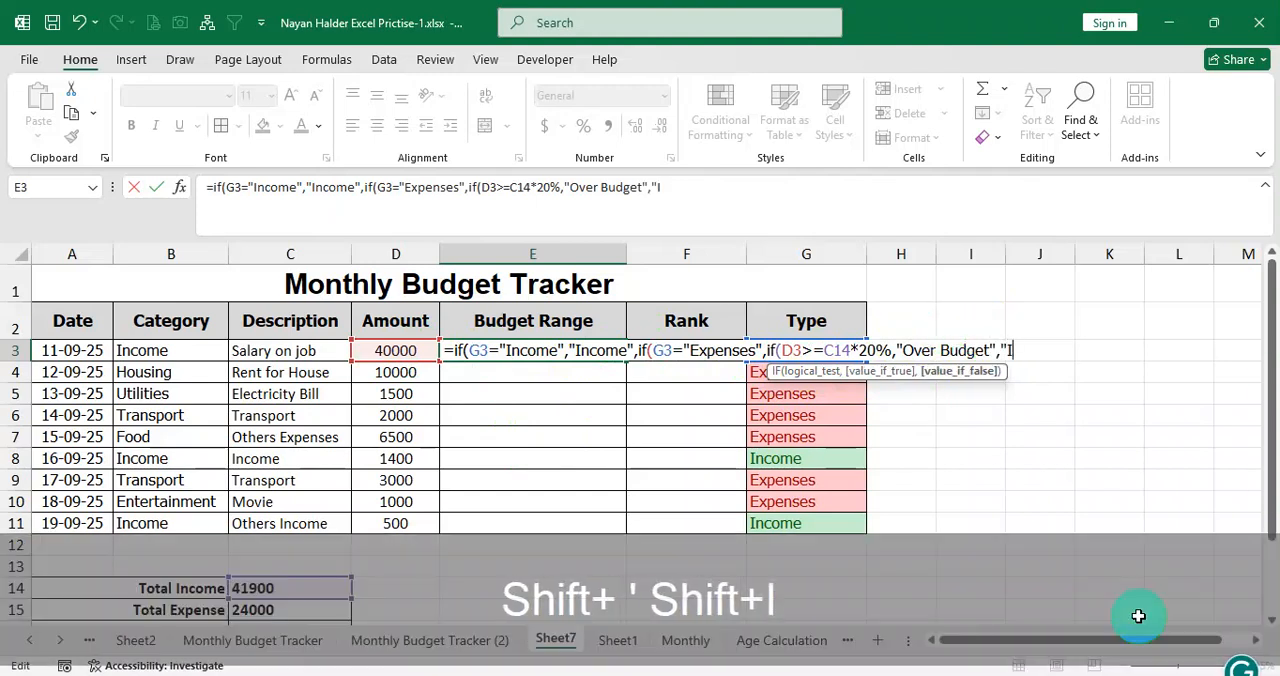
type("Range")
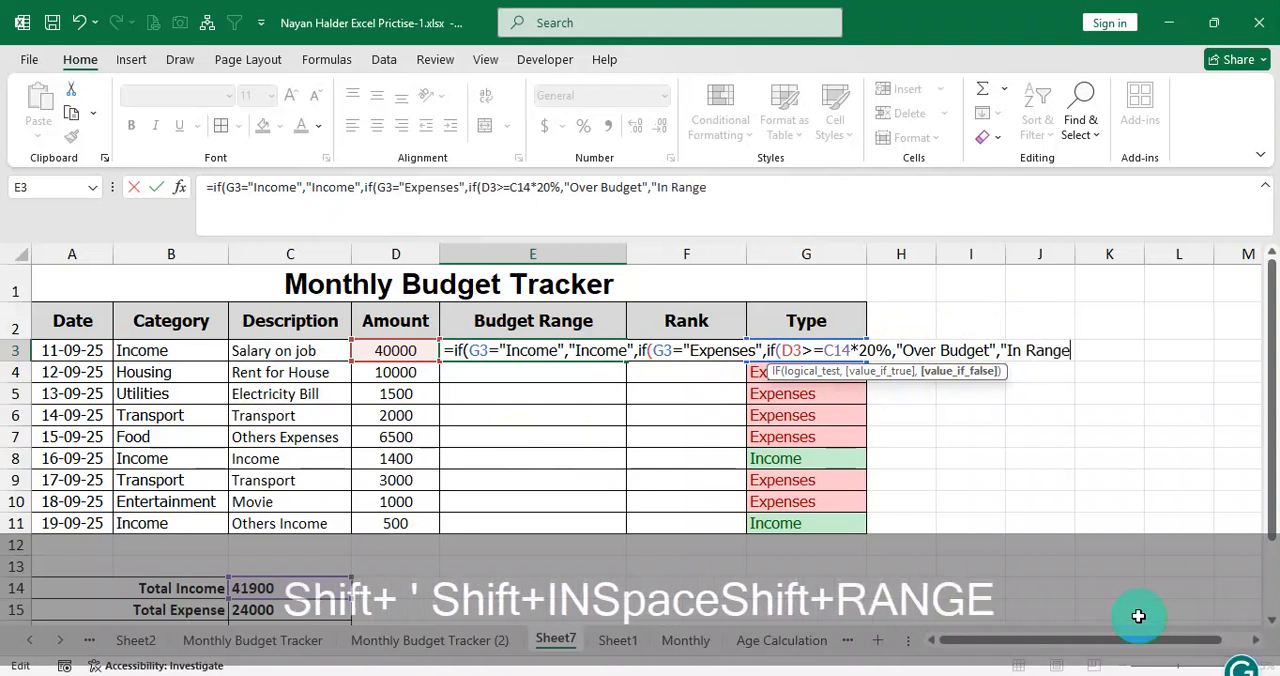
type("\",")
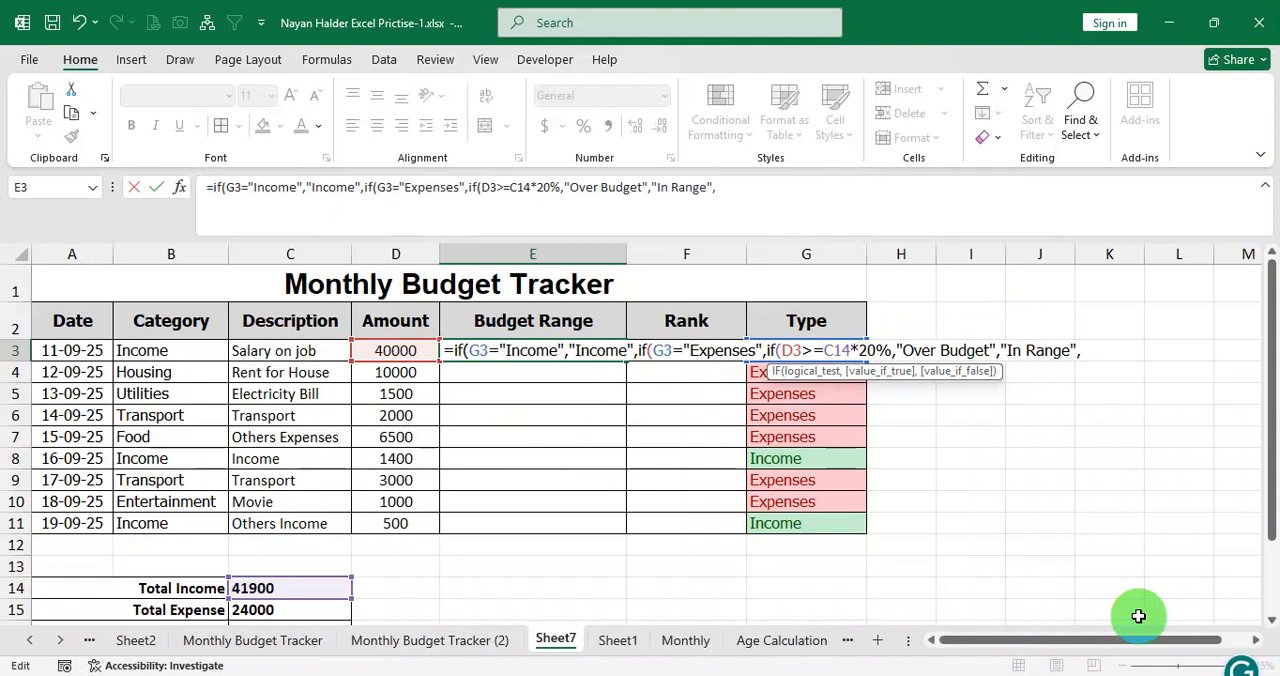
type(")))")
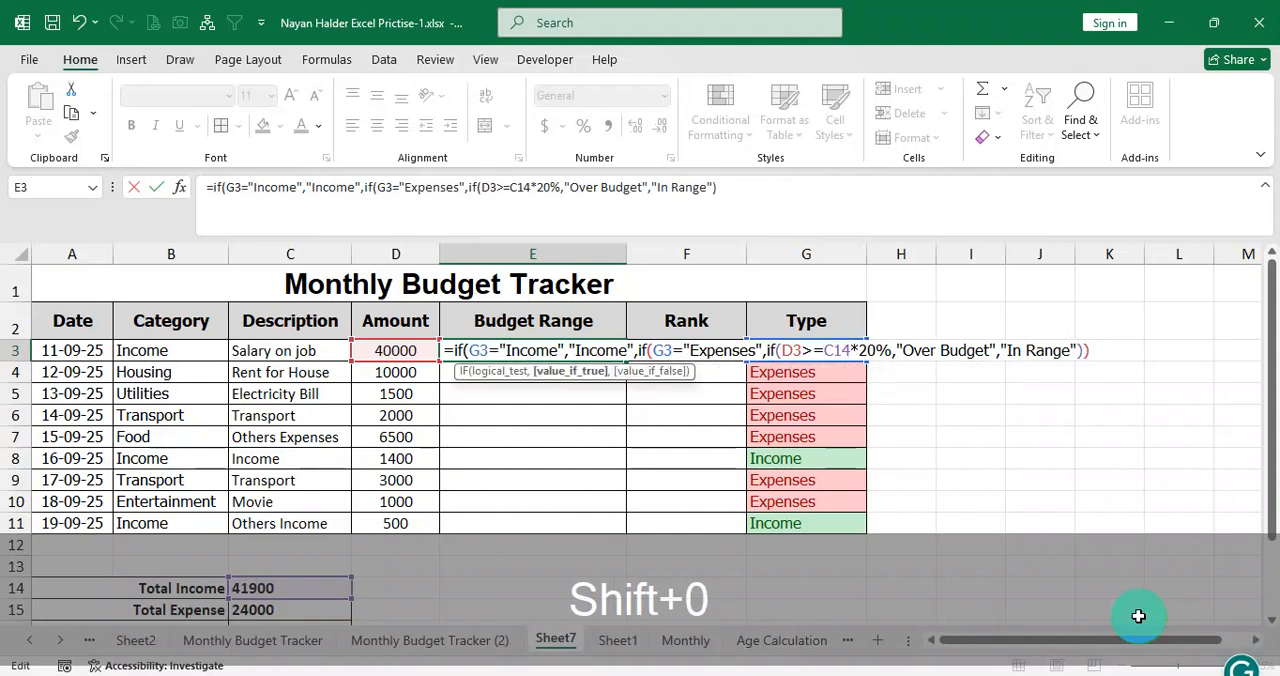
key("Return")
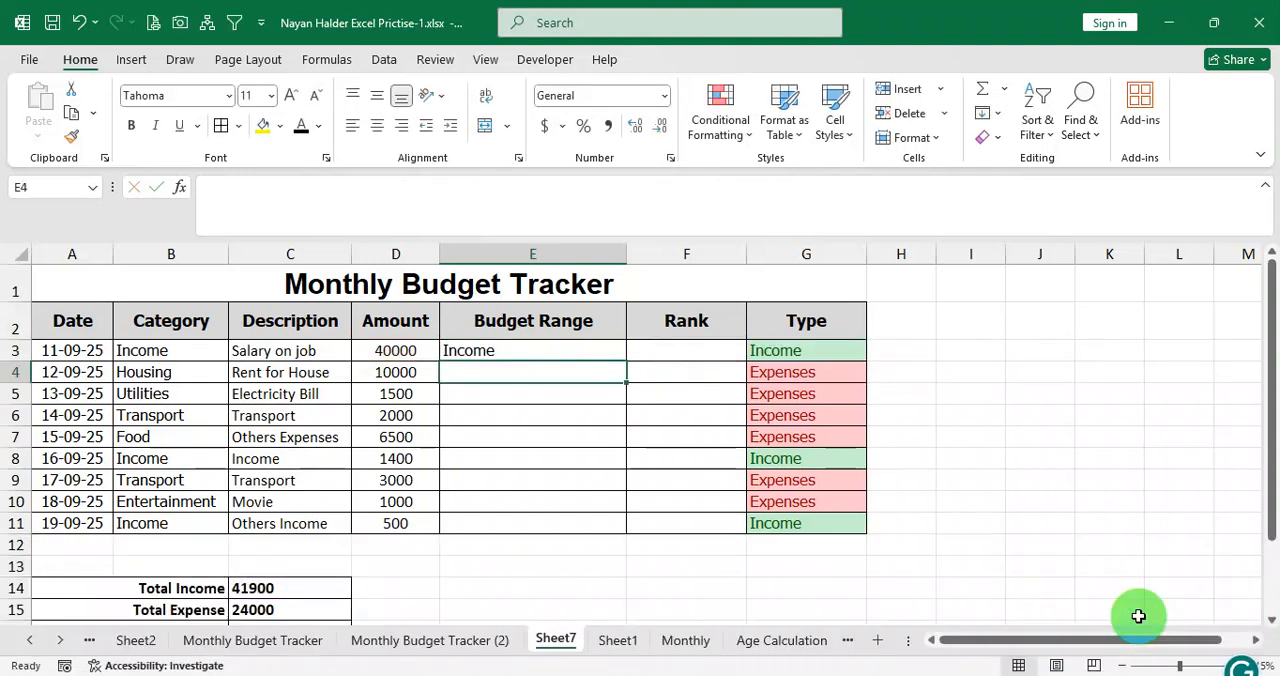
Check the Budget Range in E3 against its type in G3 and copy the formula down to E4.
left_click(547, 350)
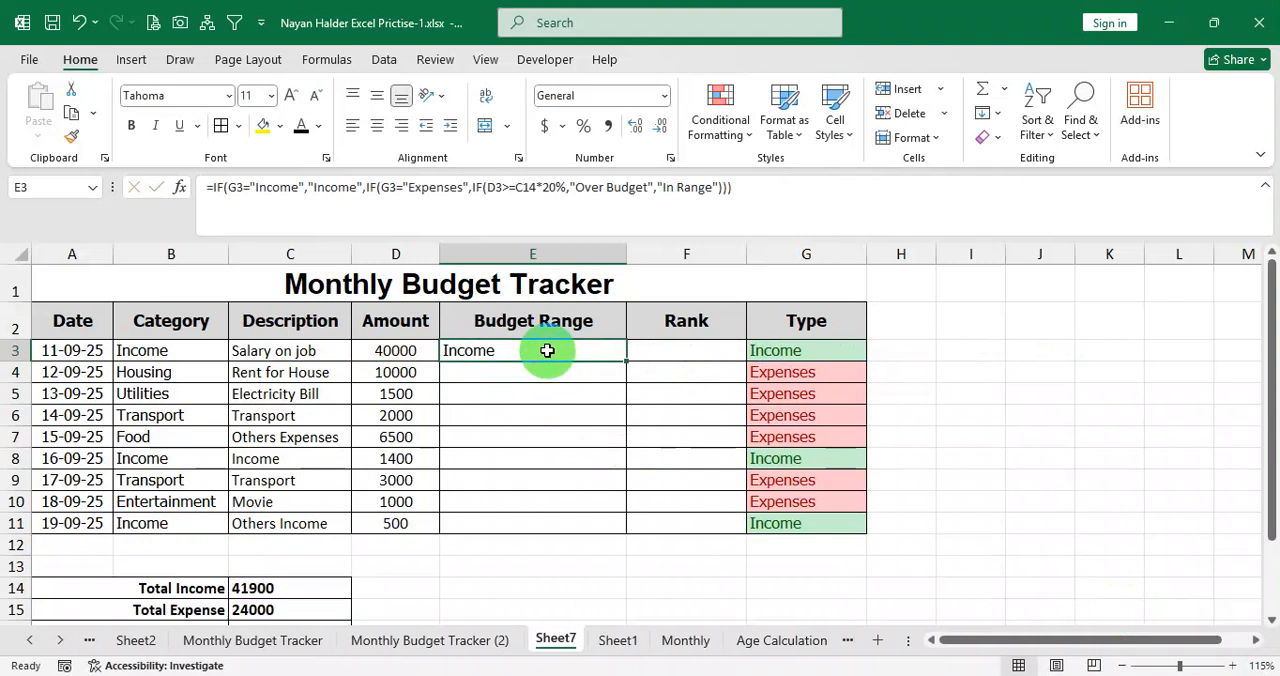
left_click(808, 352)
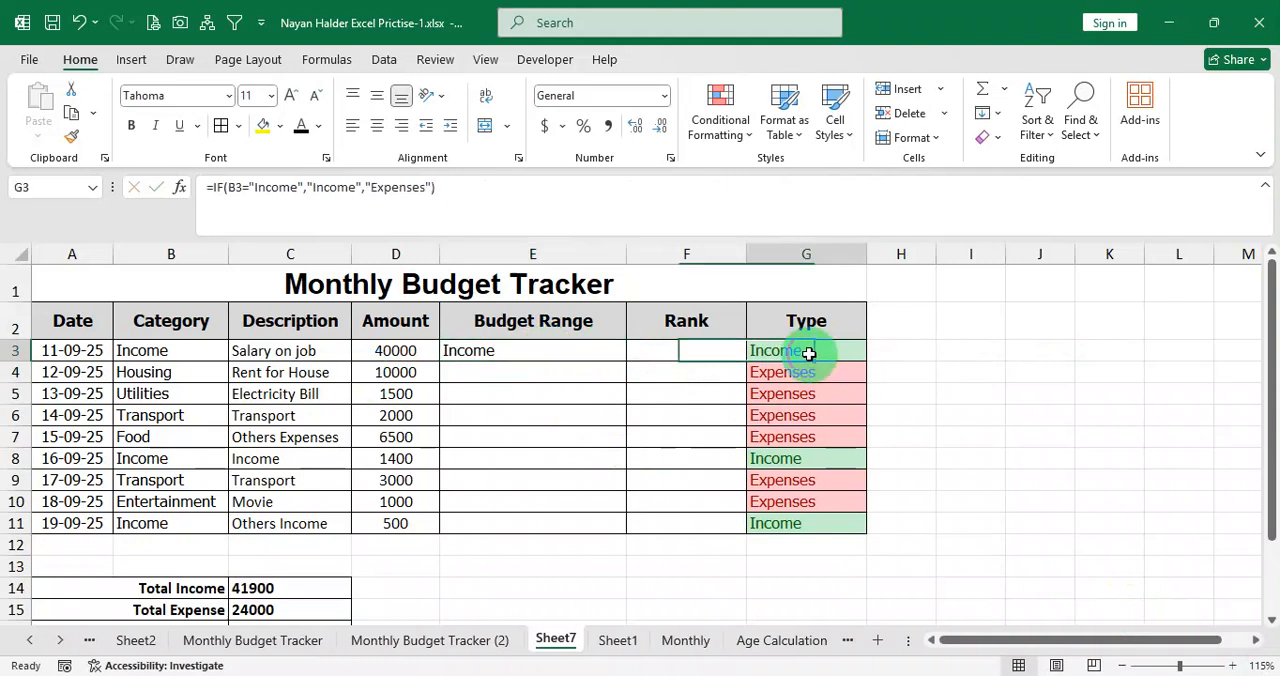
left_click(571, 354)
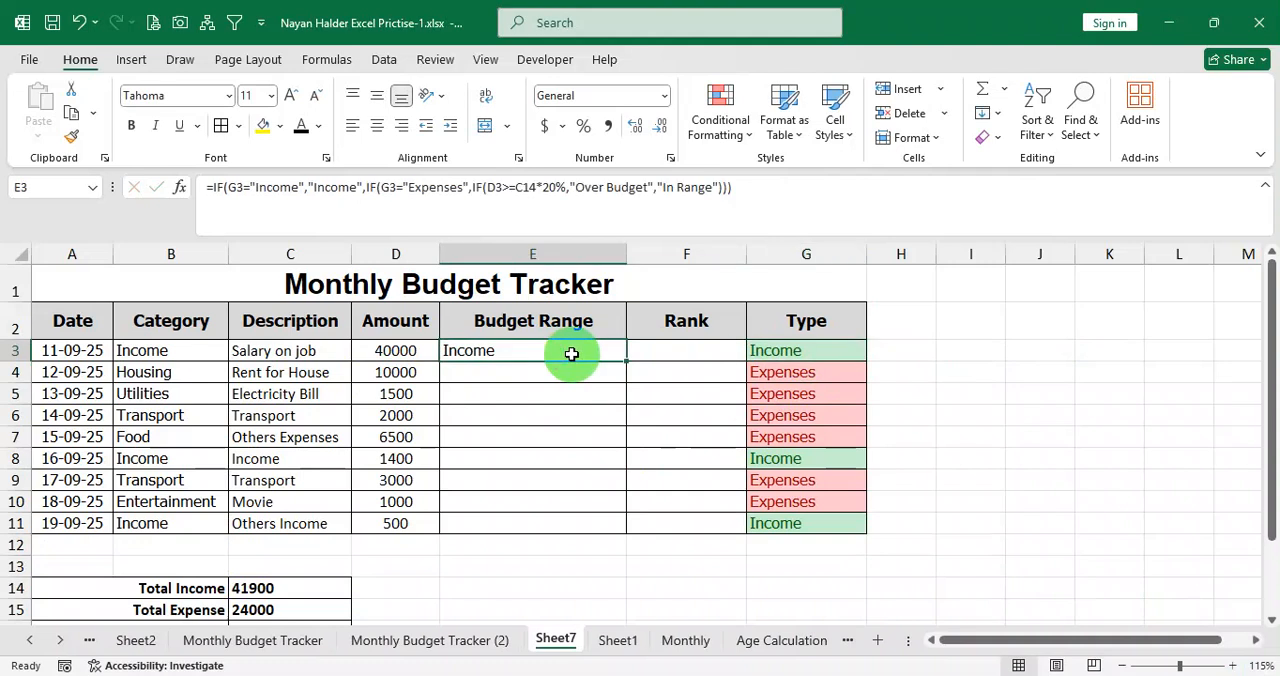
left_click_drag(624, 361, 529, 374)
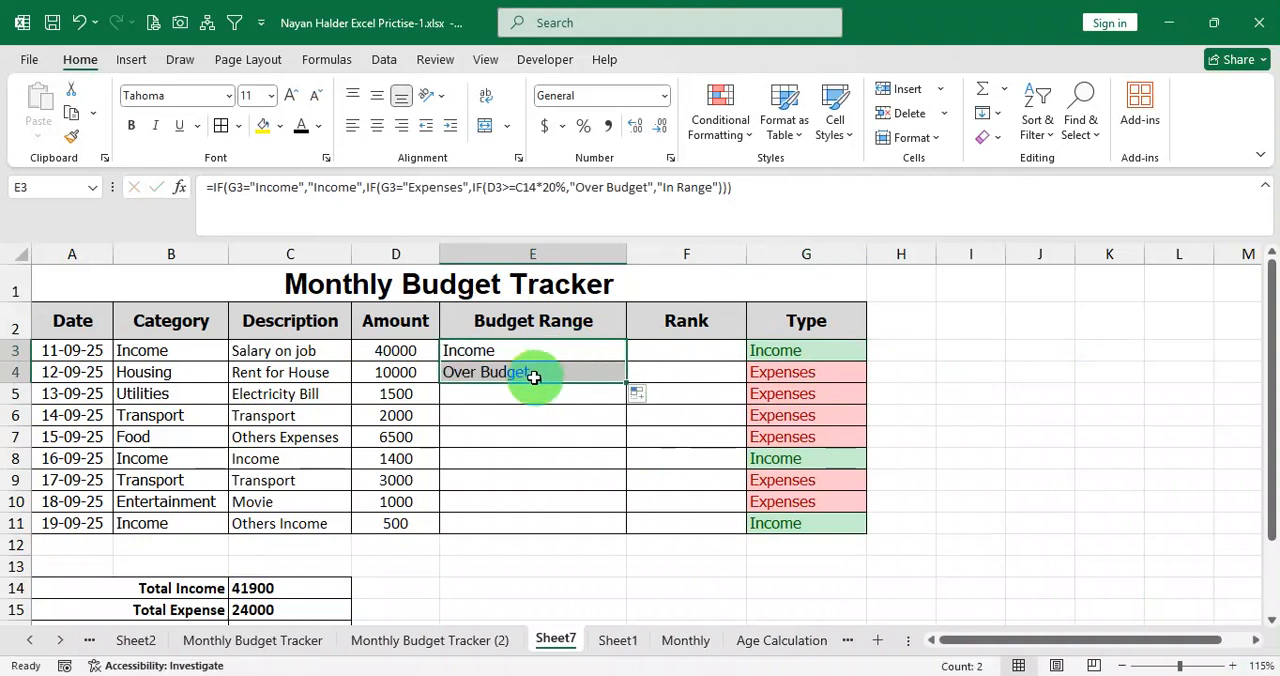
Compare E4 with its type in G4 and amount in D4, and fill the Budget Range formula down to E11.
left_click(787, 376)
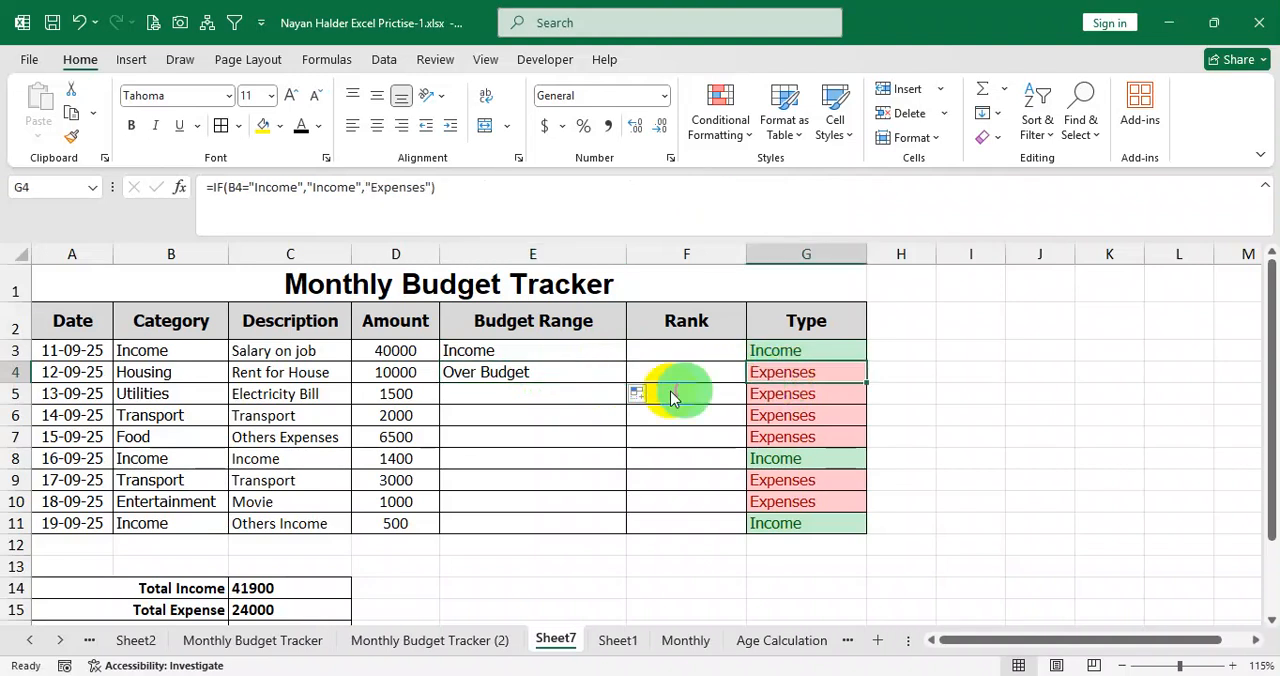
left_click_drag(395, 376, 447, 374)
left_click(403, 374)
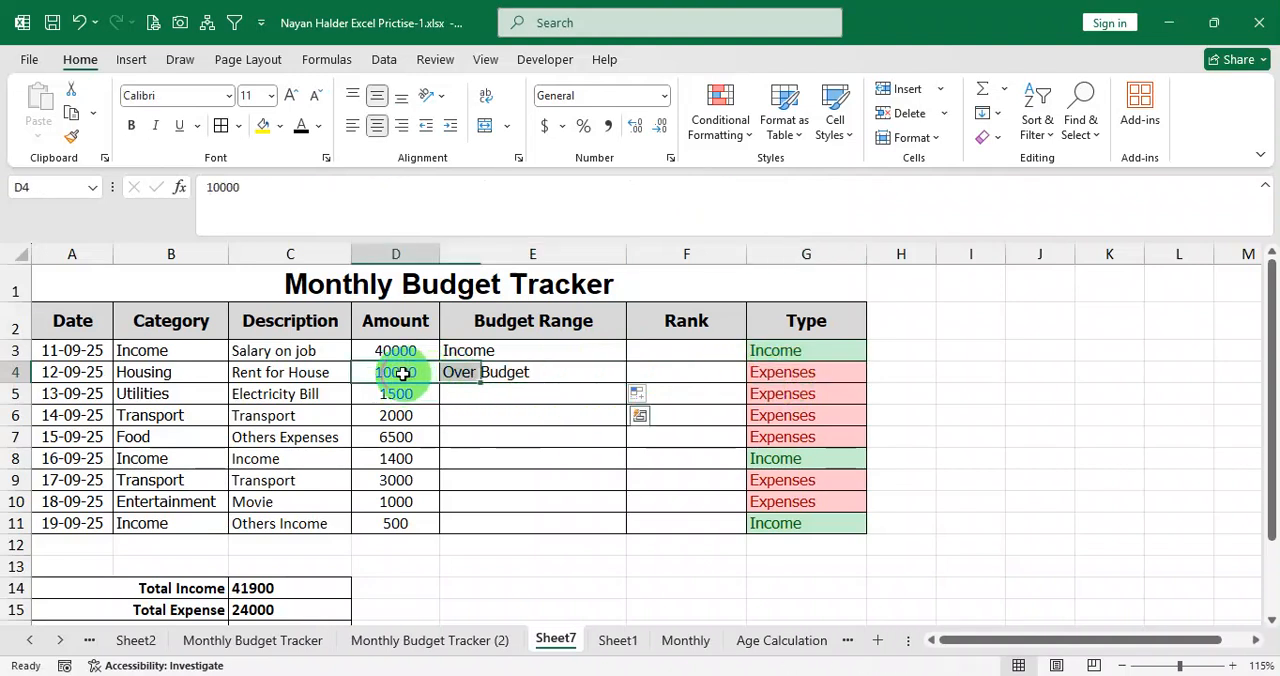
left_click(515, 371)
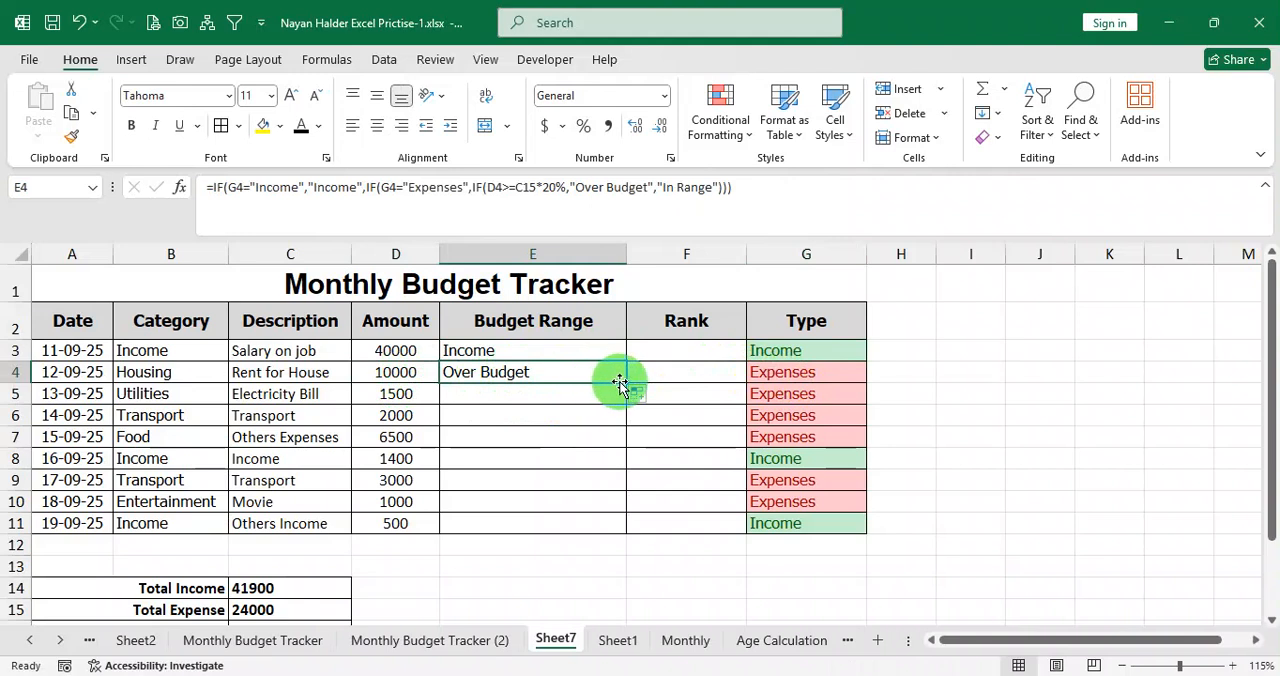
left_click_drag(624, 383, 617, 522)
Inspect the filled formulas in the Budget Range column, including E11 and E8, to see which total cell each one references.
left_click(551, 392)
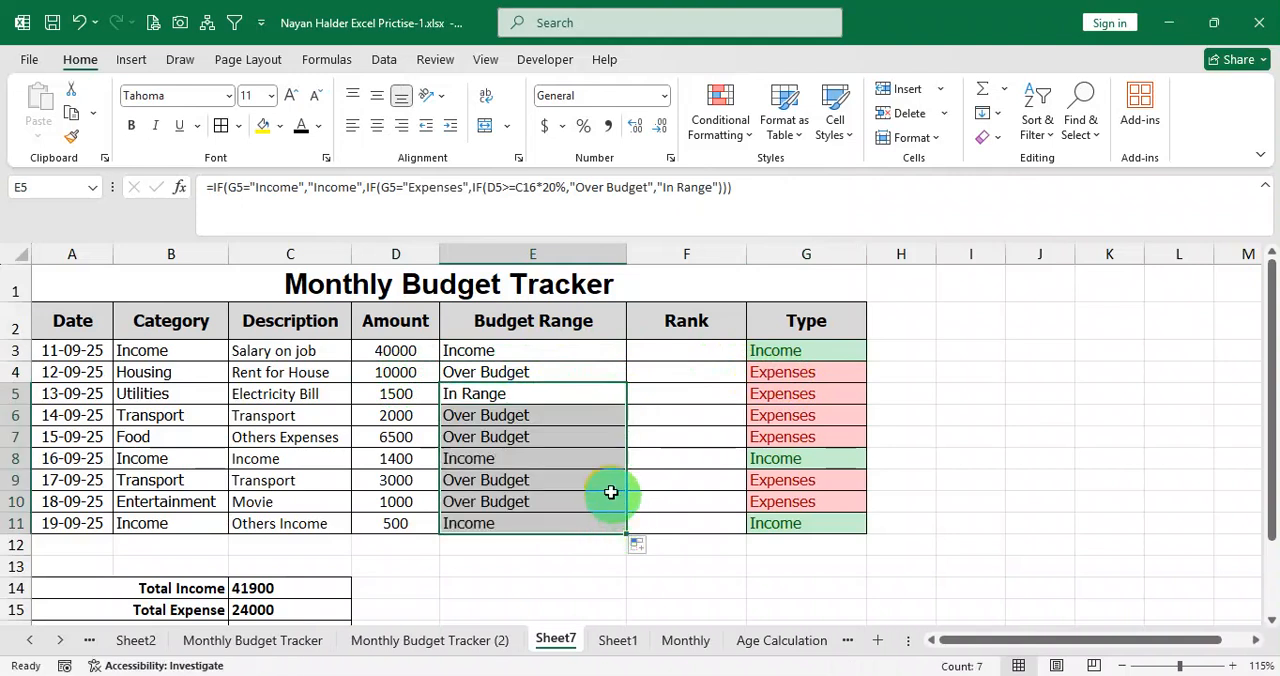
scroll(596, 478, "down", 1)
scroll(596, 478, "down", 1)
double_click(530, 426)
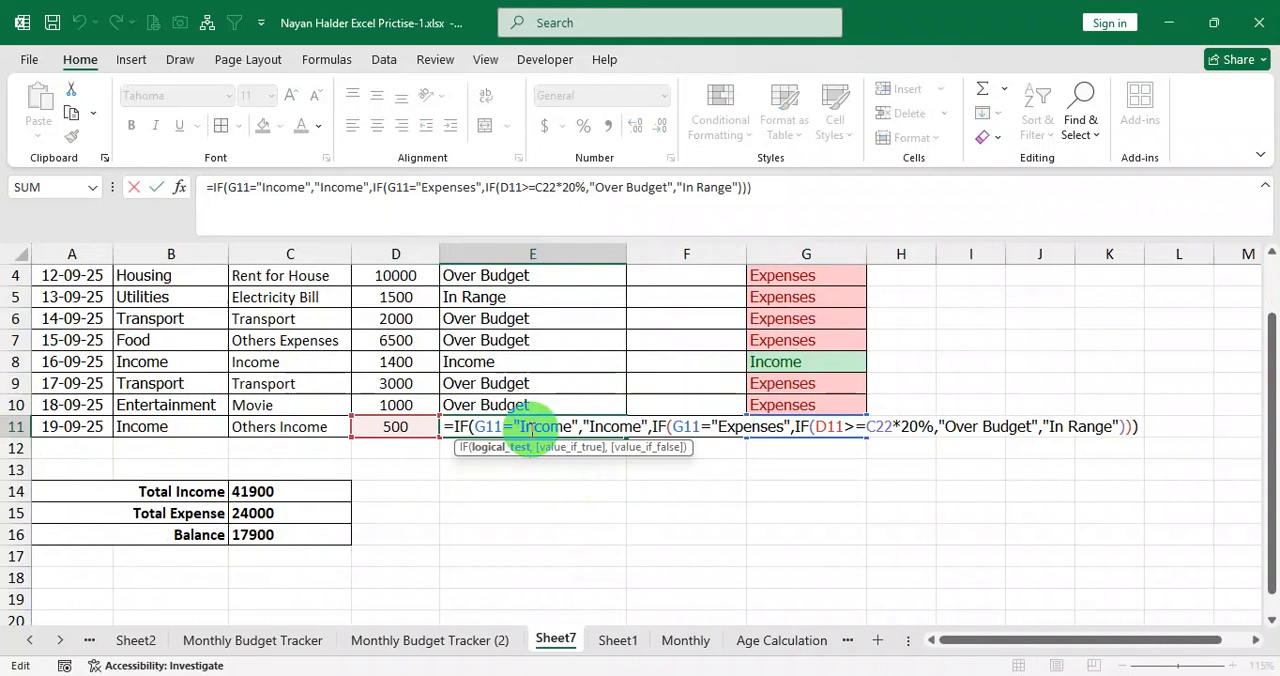
scroll(530, 426, "down", 3)
key("Return")
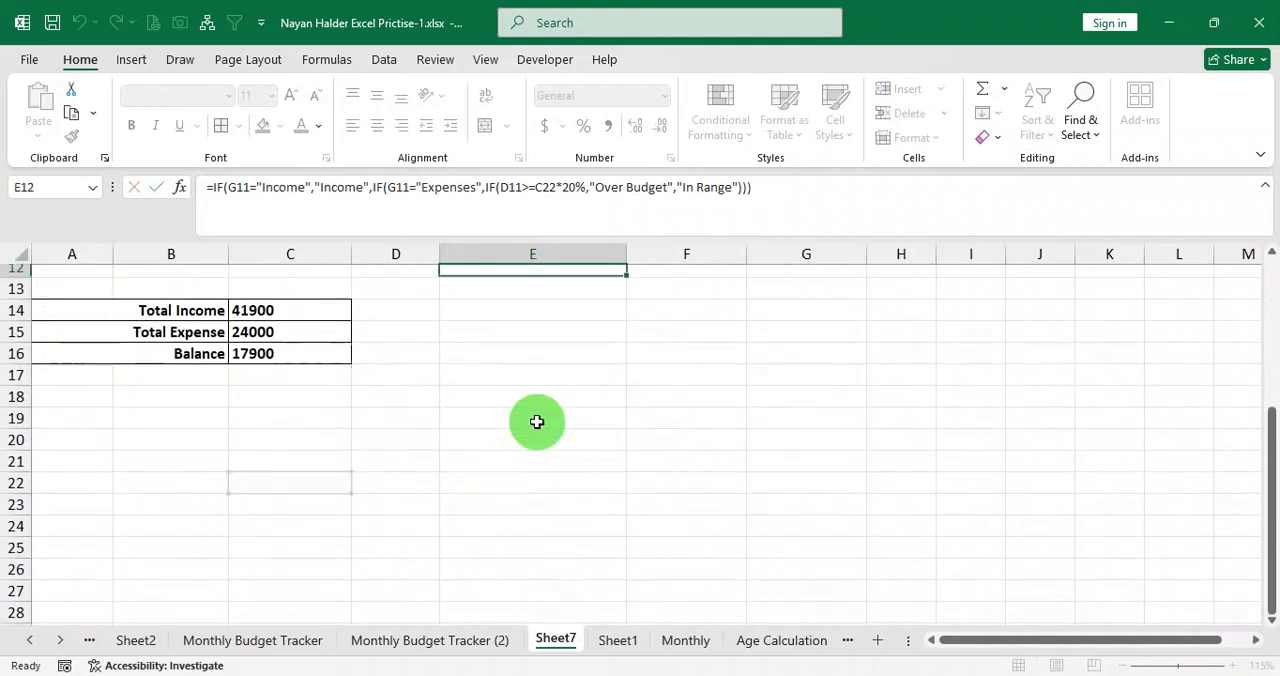
scroll(556, 412, "up", 2)
scroll(556, 412, "up", 2)
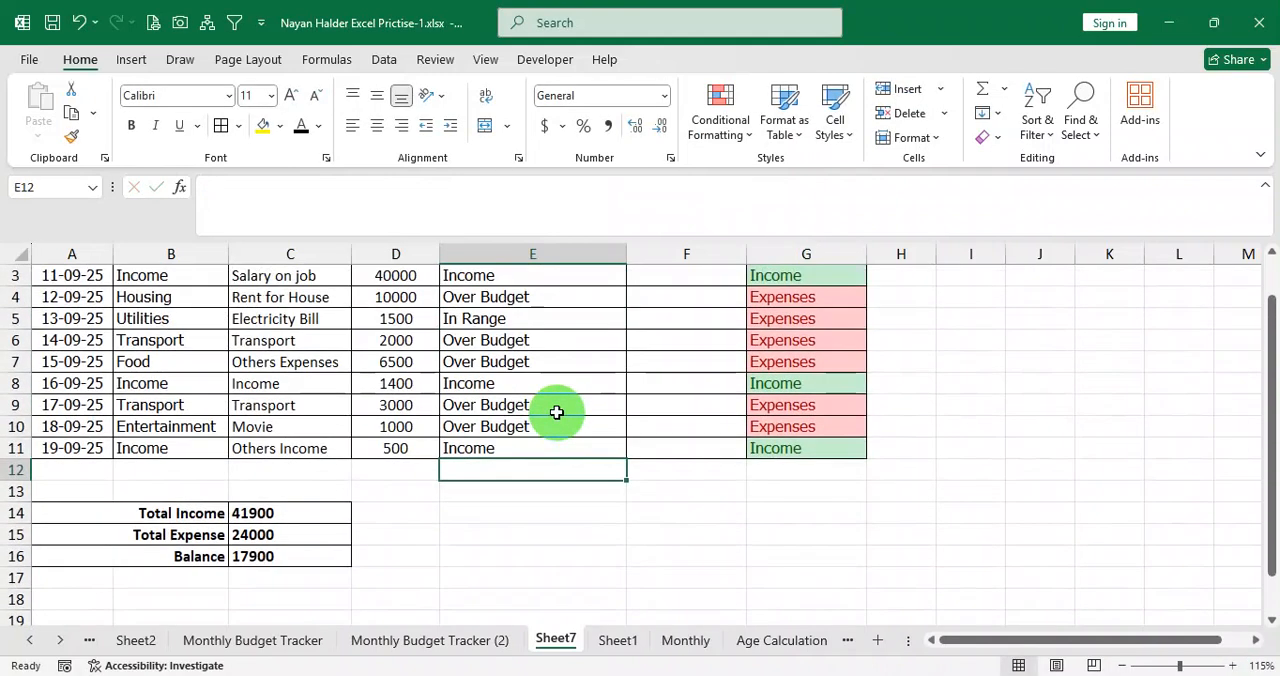
double_click(543, 385)
key("Return")
scroll(541, 383, "down", 1)
scroll(541, 383, "up", 2)
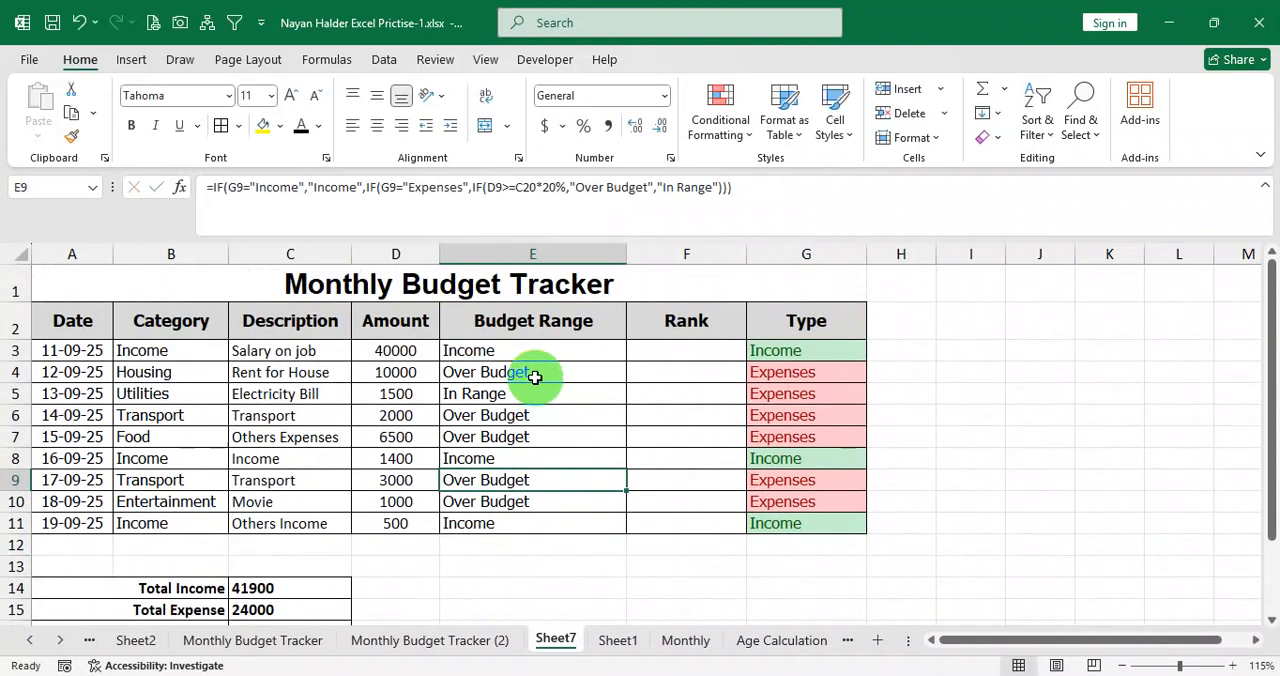
Examine the formulas in E4 and E5 and compare the cell each one multiplies by 20% with the totals block.
double_click(532, 375)
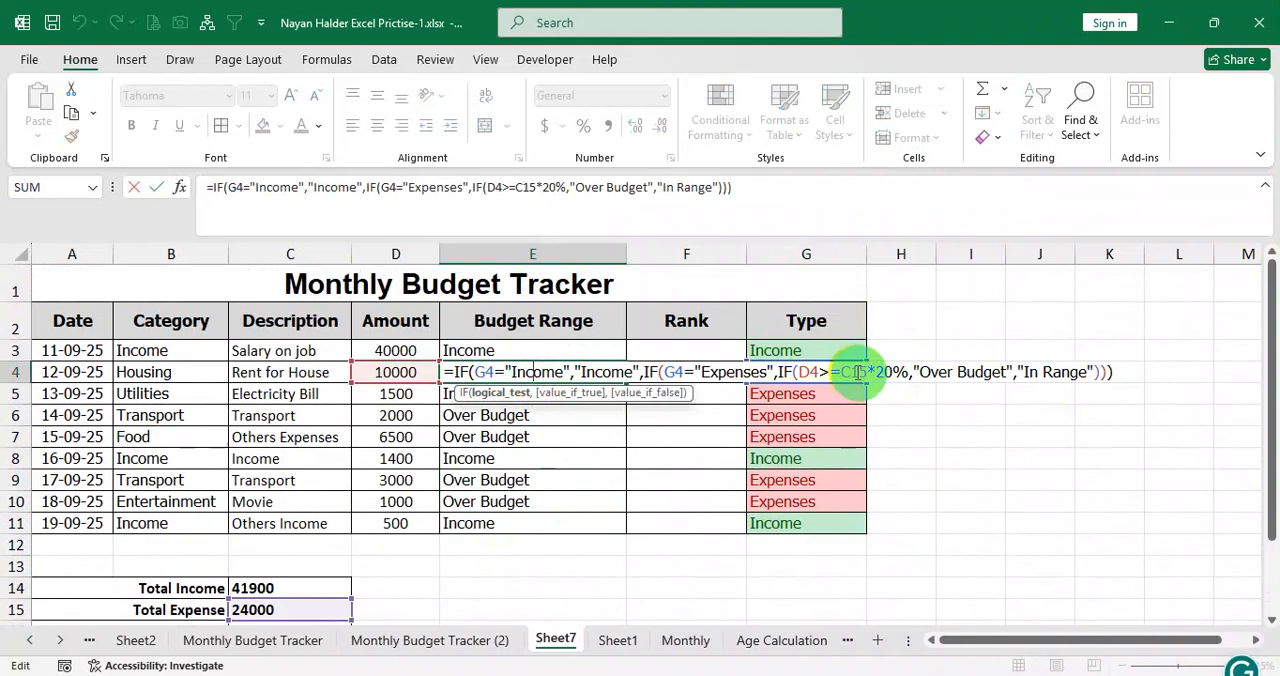
left_click(866, 372)
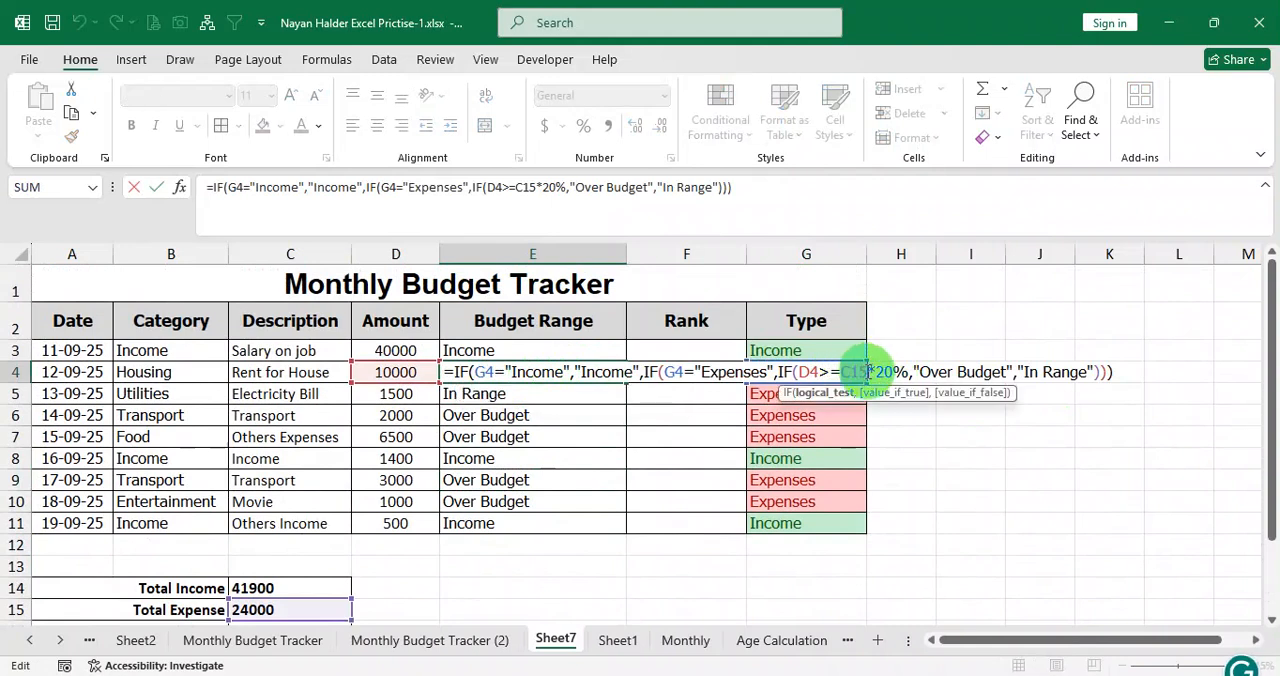
double_click(852, 372)
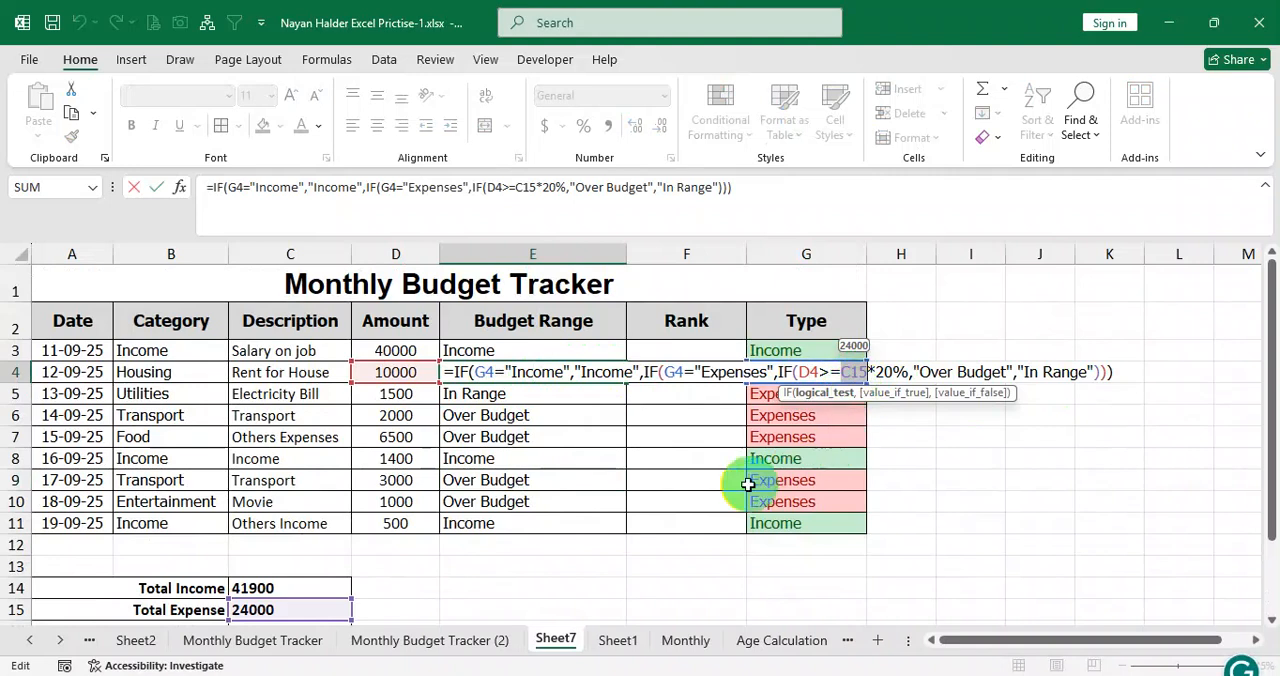
key("Return")
left_click(520, 375)
double_click(520, 375)
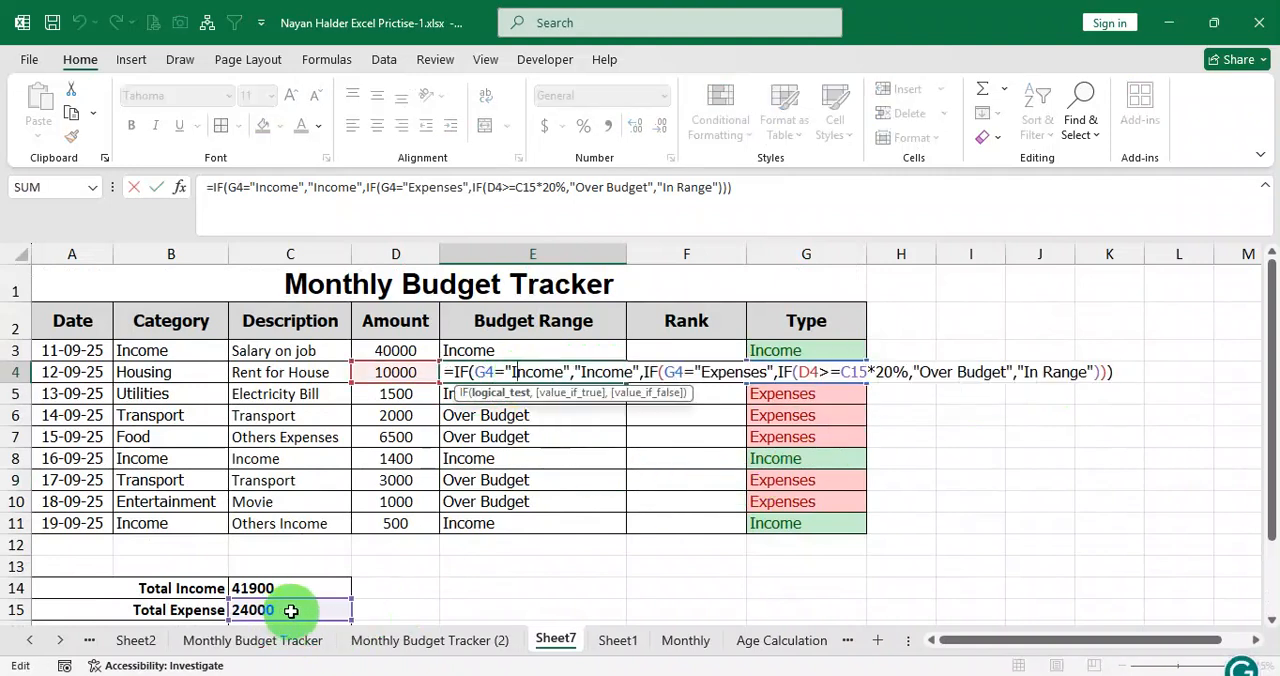
scroll(288, 608, "down", 1)
key("Return")
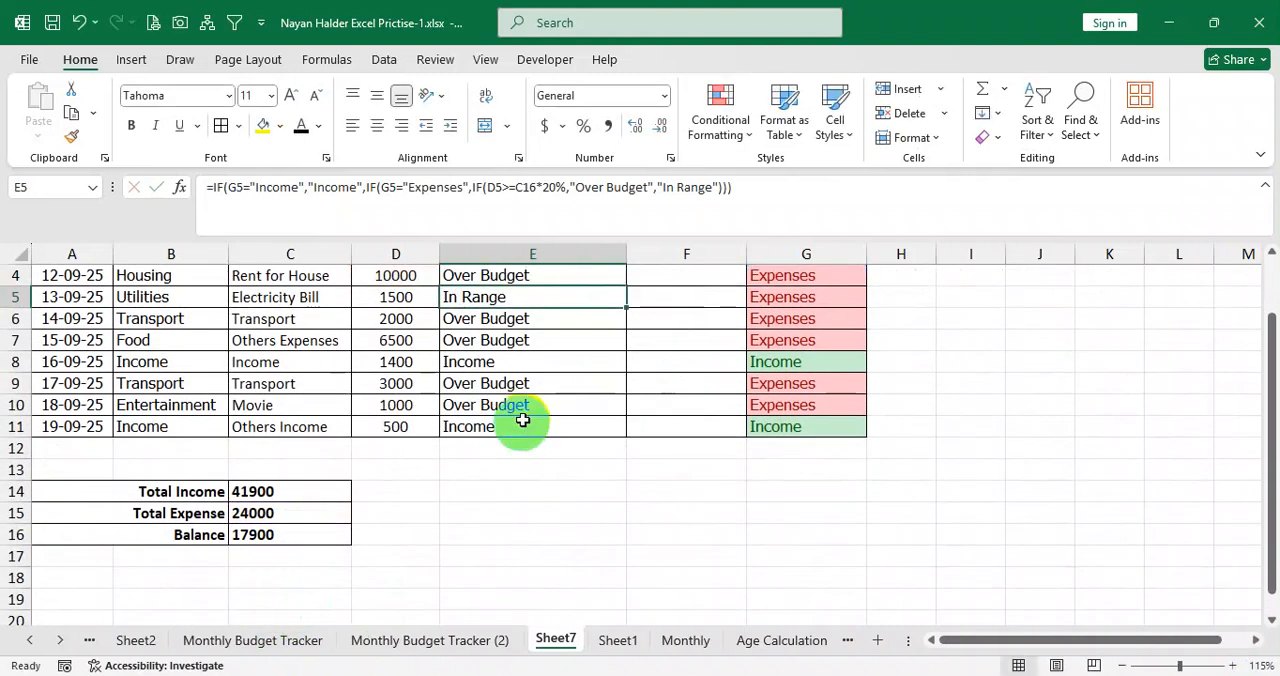
double_click(512, 297)
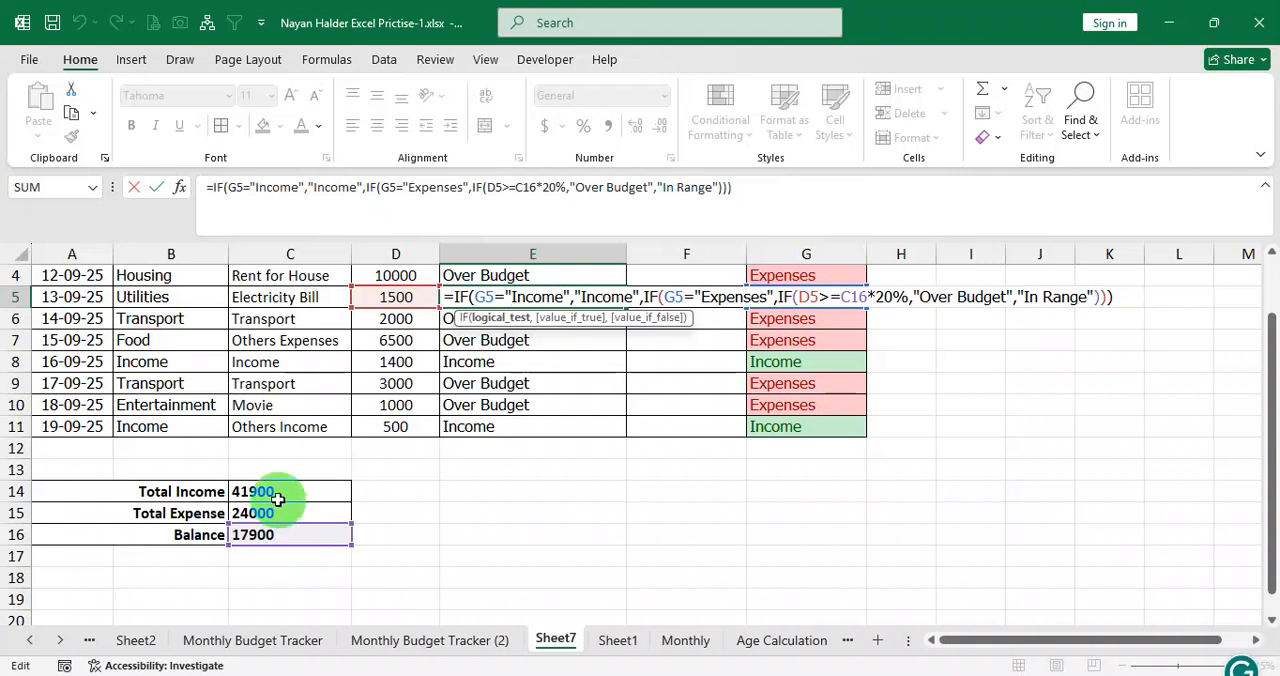
key("Return")
Make the C14 reference absolute ($C$14) in the E3 formula and fill it down to E11.
scroll(550, 395, "up", 1)
double_click(540, 351)
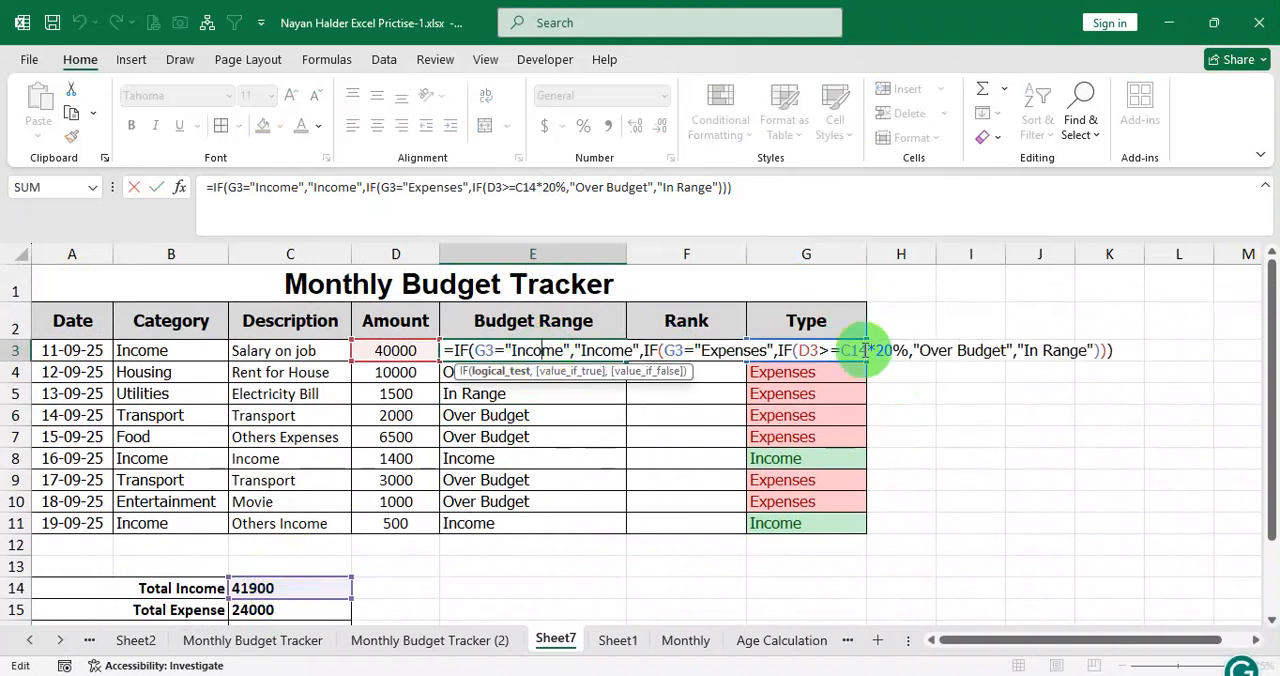
left_click_drag(868, 350, 846, 350)
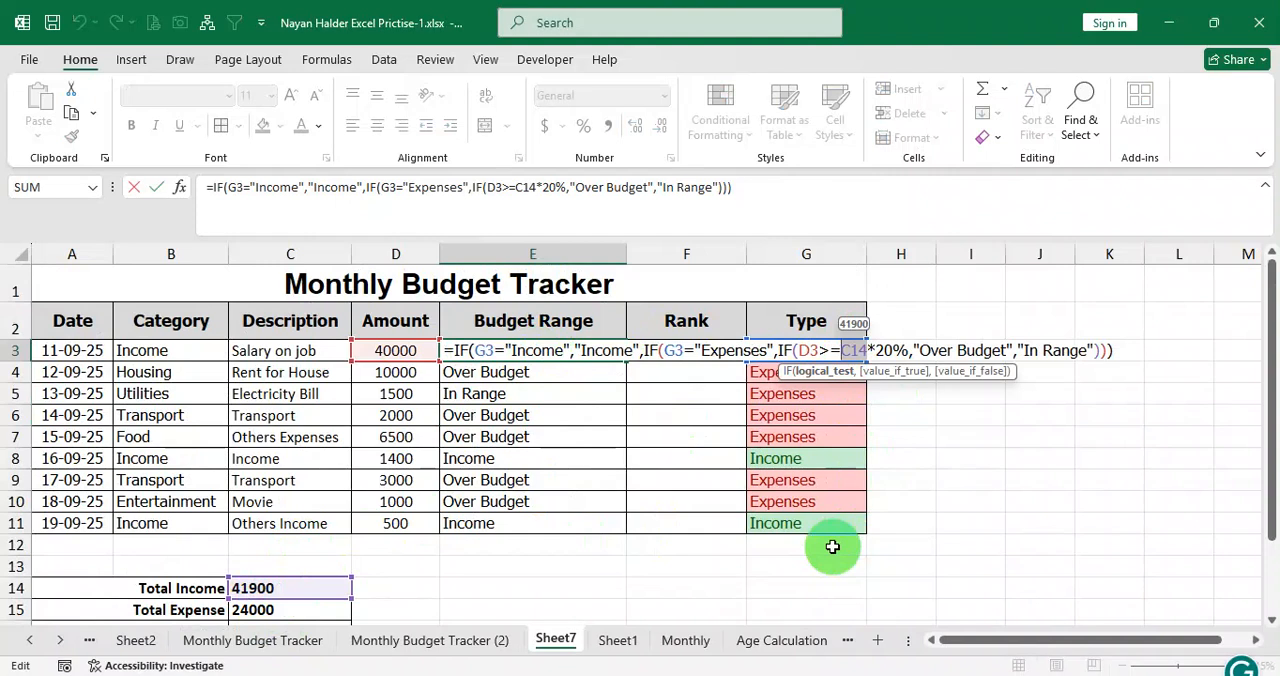
key("F4")
key("Return")
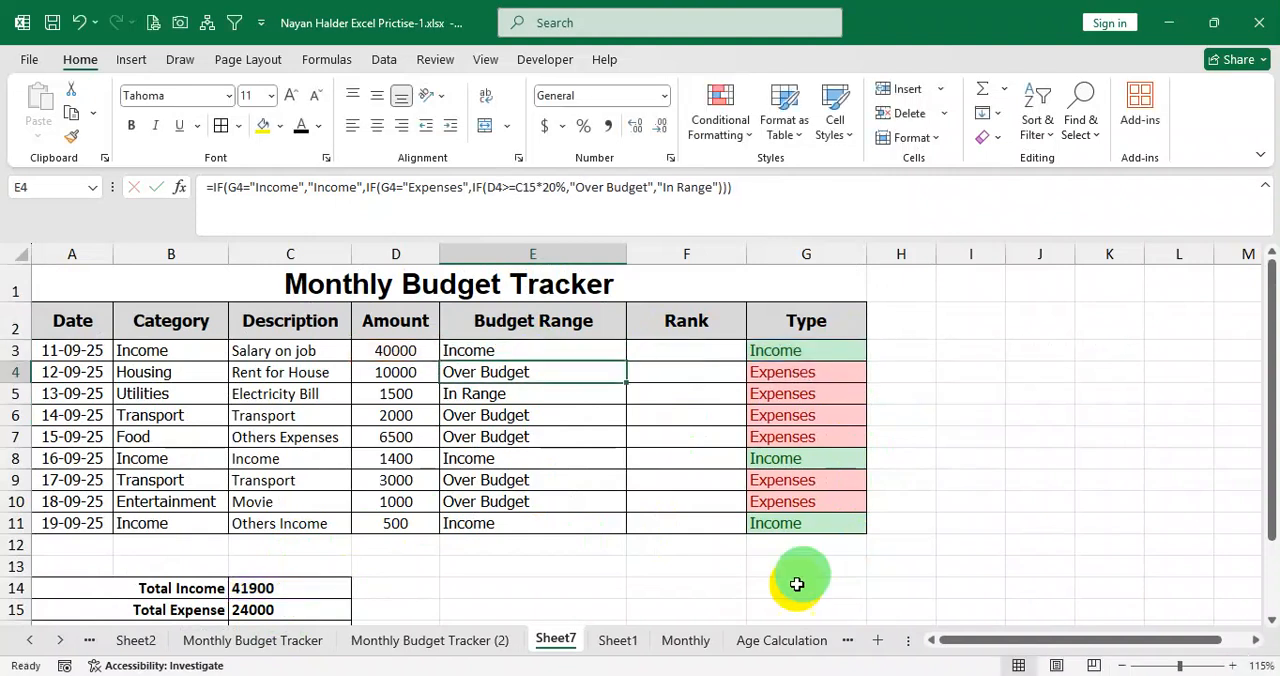
left_click(609, 354)
left_click_drag(628, 360, 606, 522)
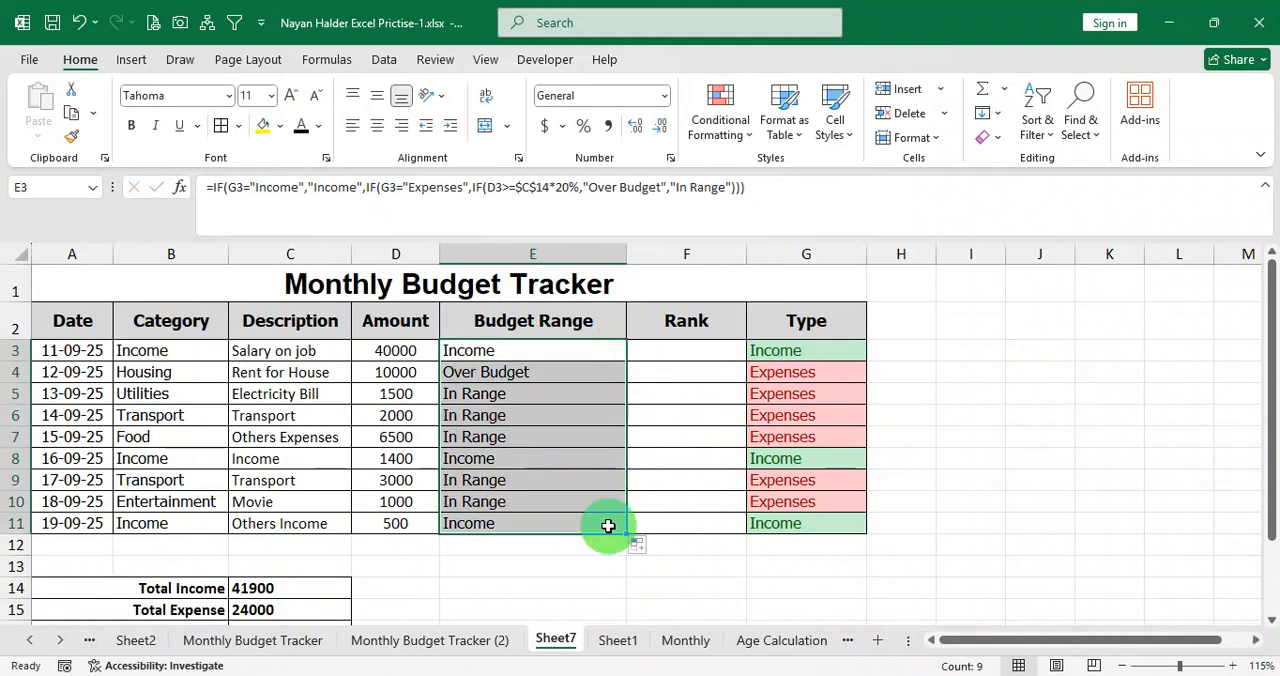
Compare the refilled Budget Range results with the Type column, for both the Income rows and the Expenses rows.
left_click(566, 480)
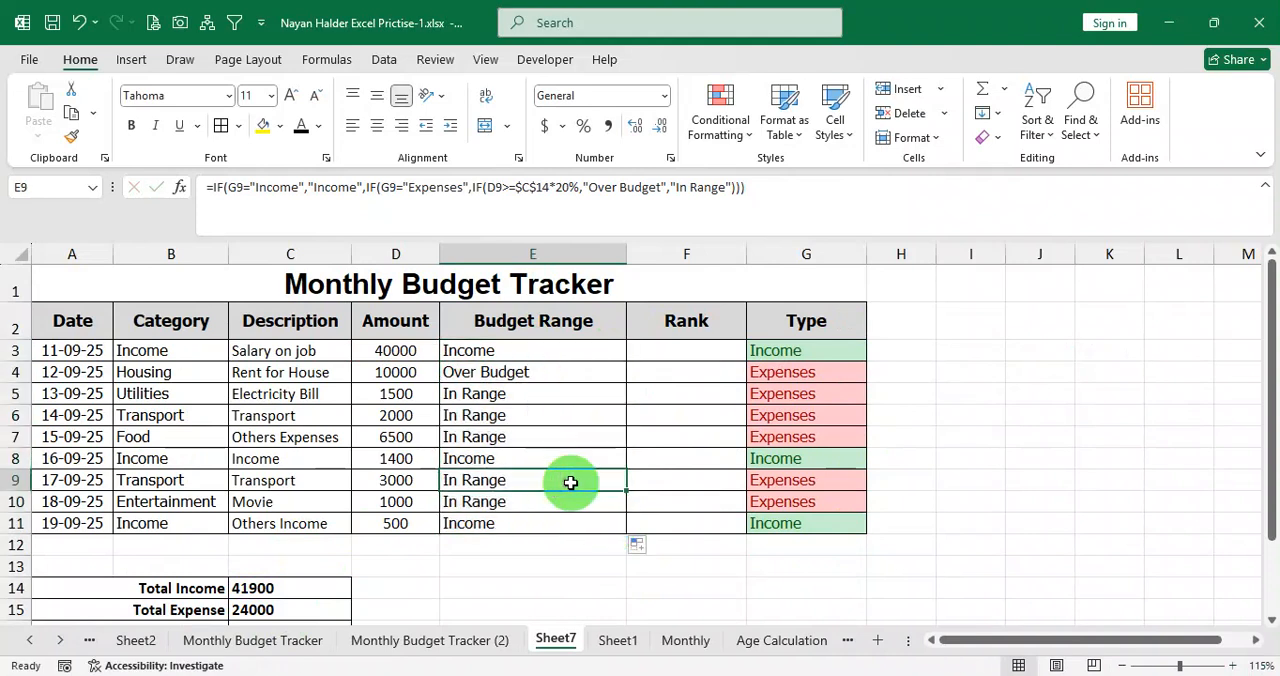
left_click_drag(500, 349, 786, 349)
left_click_drag(500, 460, 766, 458)
left_click_drag(766, 522, 480, 534)
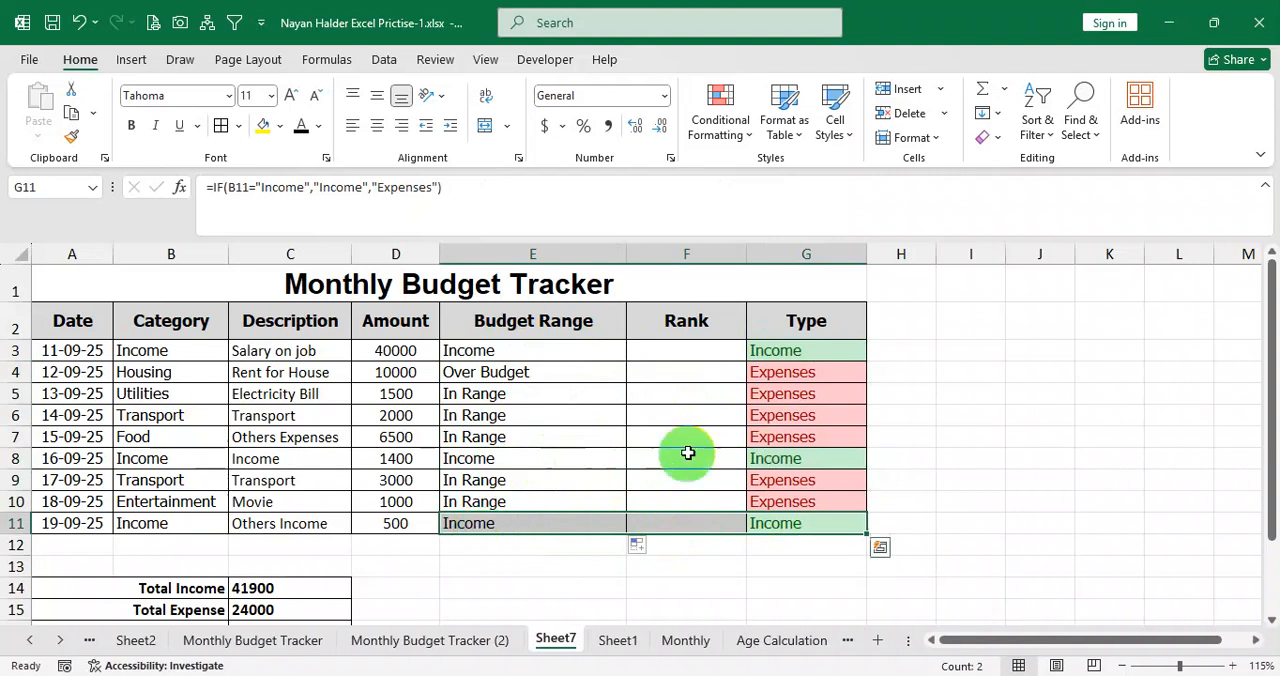
left_click_drag(771, 381, 774, 434)
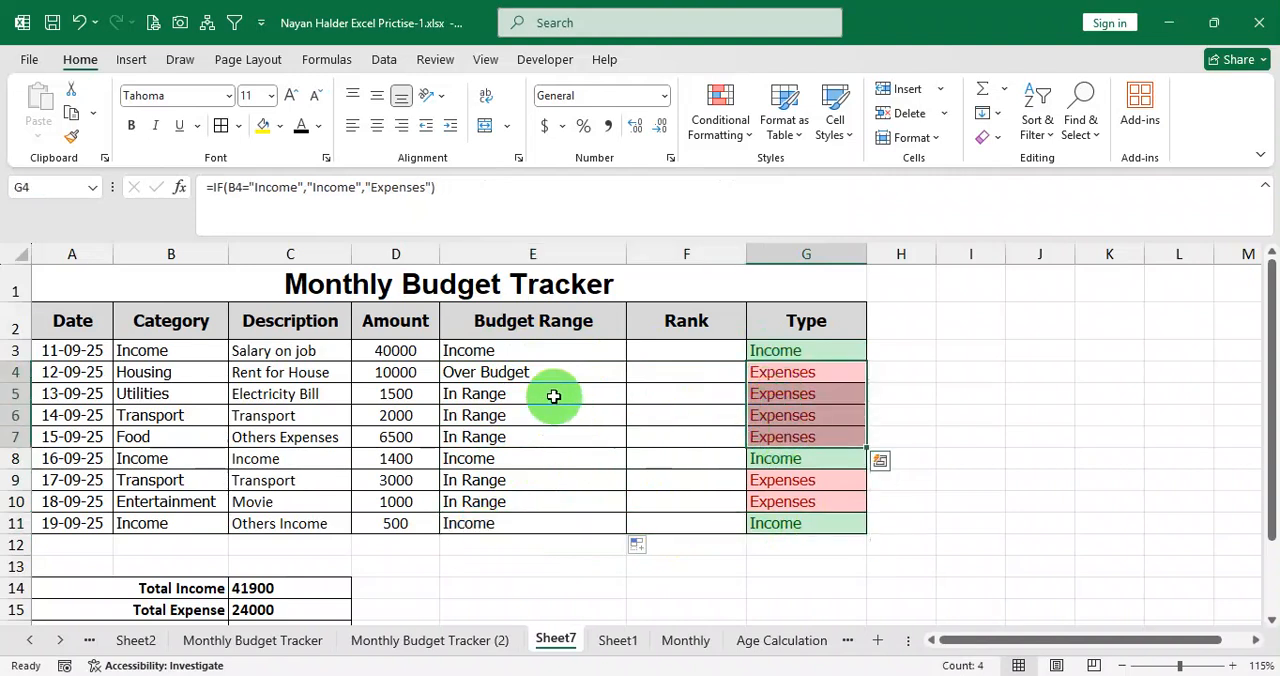
left_click(497, 376)
left_click_drag(500, 394, 497, 434)
left_click_drag(490, 480, 507, 500)
left_click(509, 372)
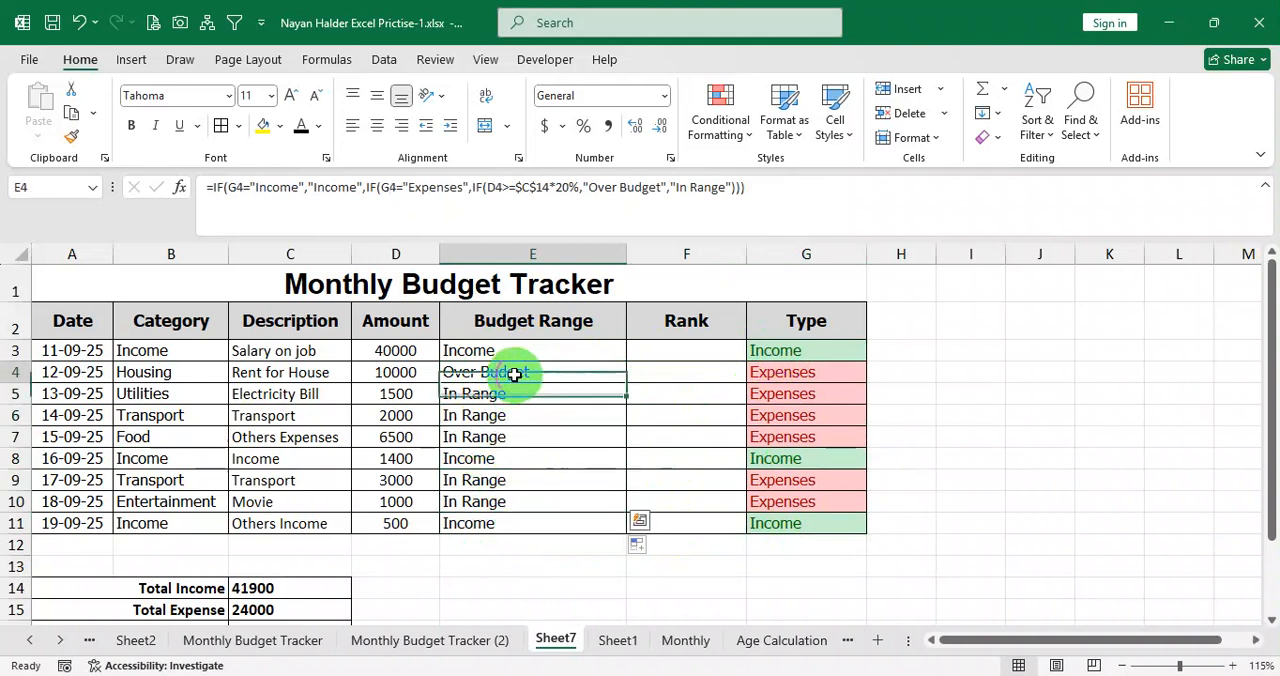
Set the Housing amount in D4 to 8000 and check its Budget Range in E4.
left_click(395, 373)
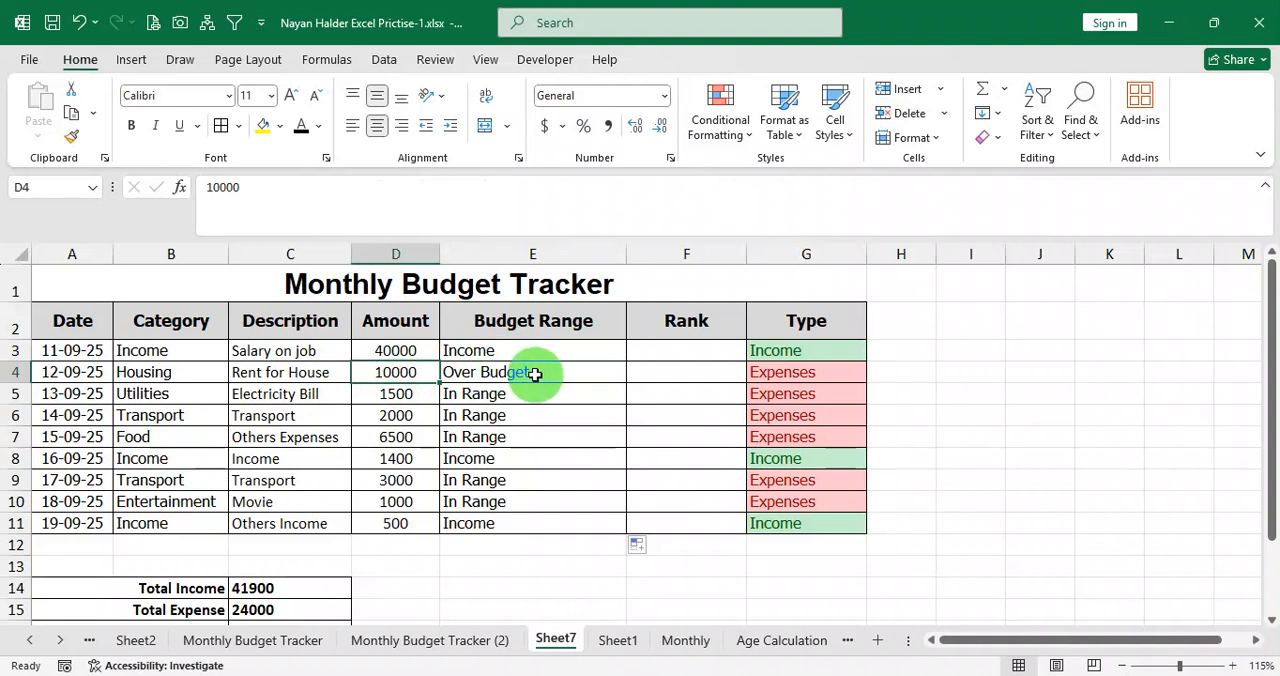
type("8")
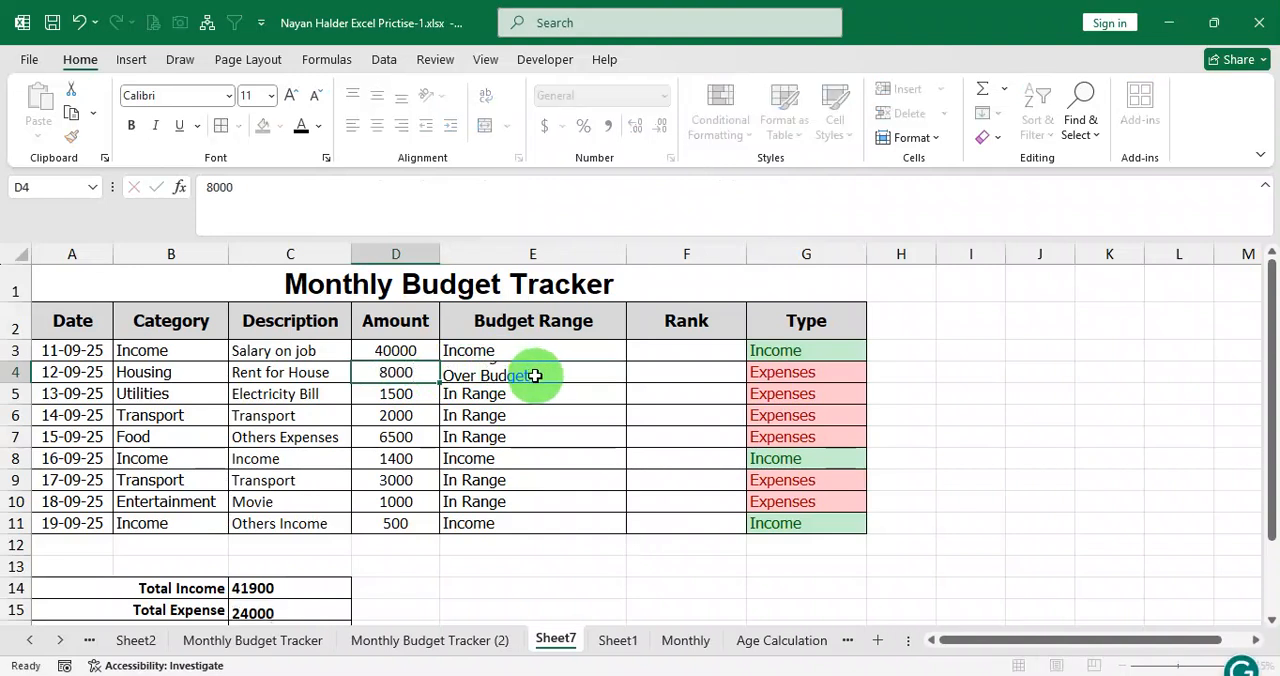
key("Return")
left_click(534, 375)
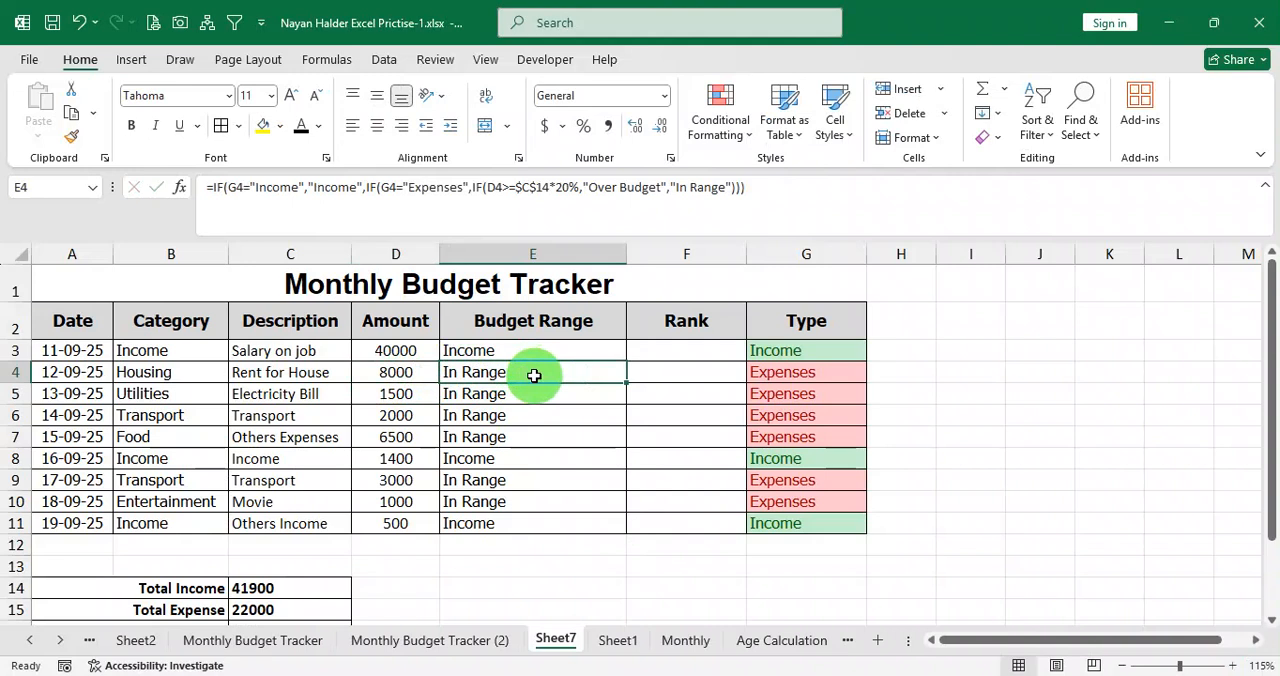
left_click(414, 371)
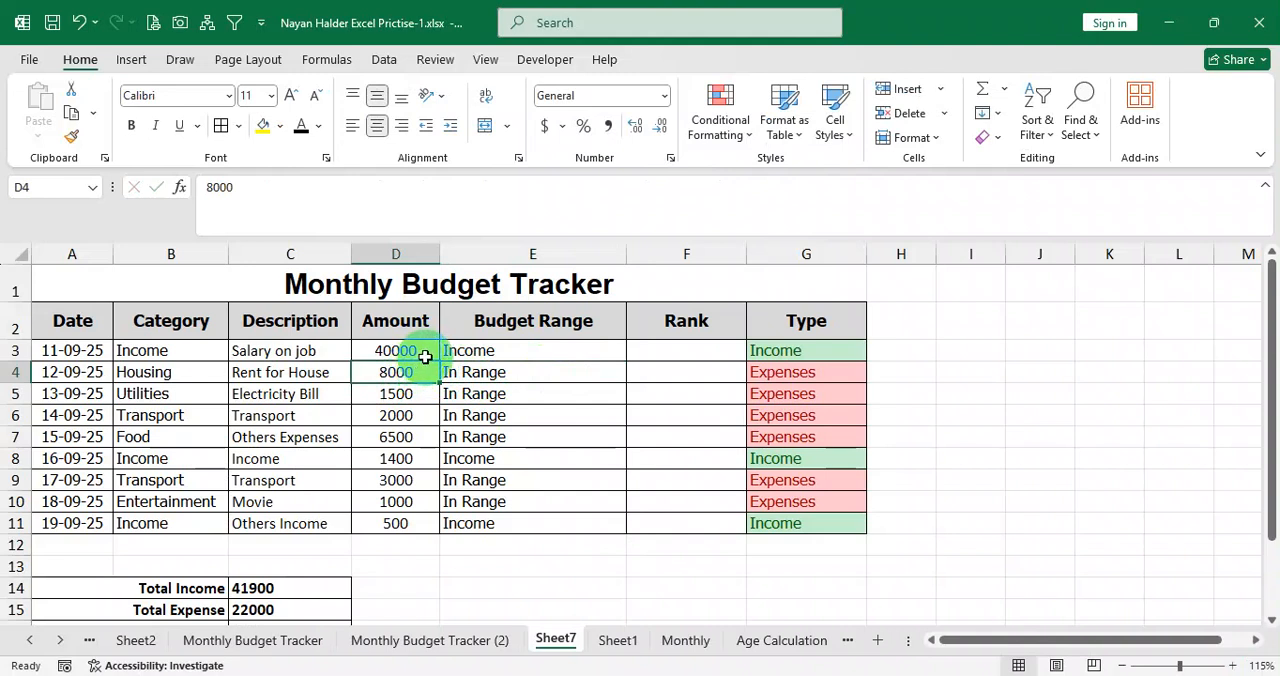
Switch to Calculator, work out 20% of the 41900 total income, highlight the result and close Calculator.
left_click(972, 353)
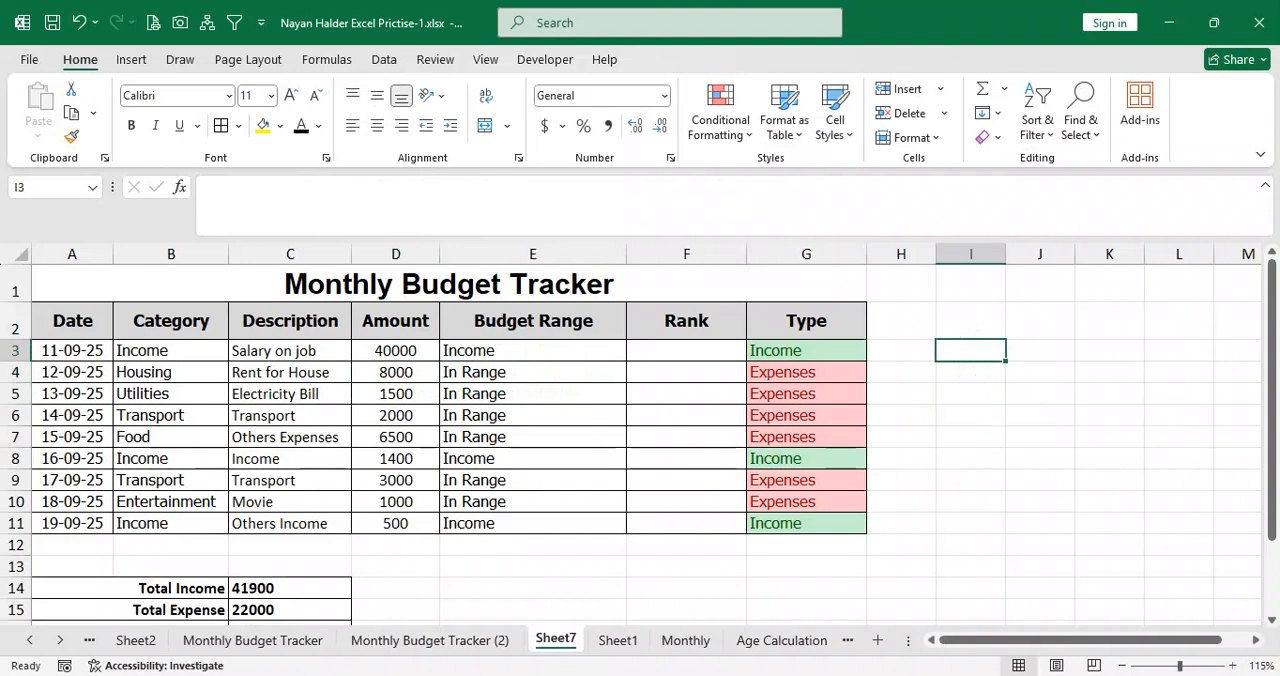
left_click(800, 675)
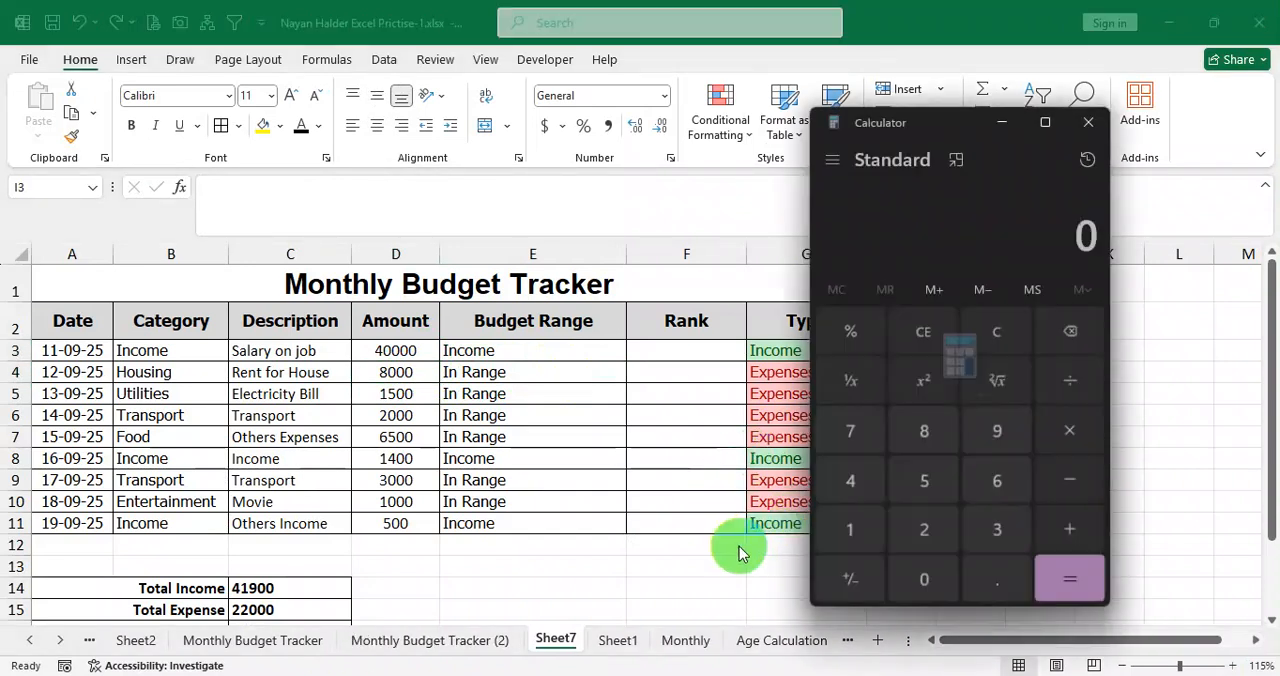
left_click(868, 484)
left_click(864, 528)
left_click(1001, 432)
left_click(924, 580)
left_click(924, 580)
left_click(1070, 428)
left_click(930, 530)
left_click(928, 572)
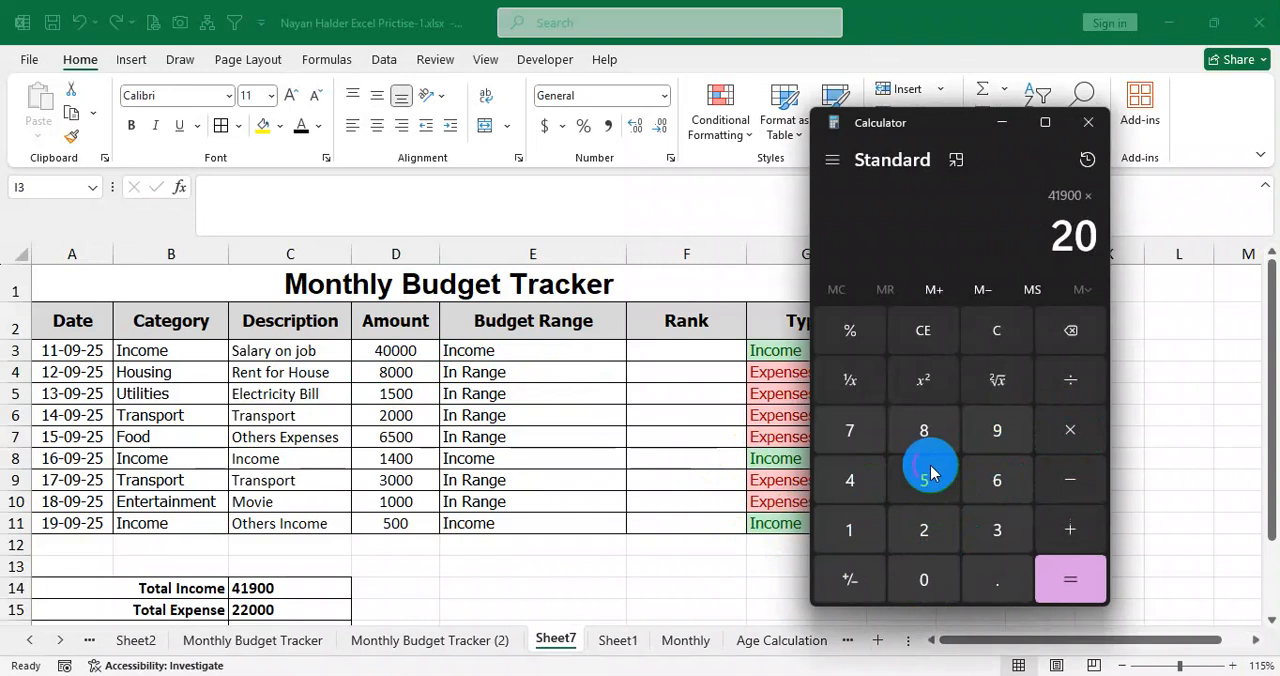
left_click(855, 330)
left_click(1060, 575)
left_click_drag(971, 129, 1046, 153)
left_click_drag(1075, 278, 1200, 278)
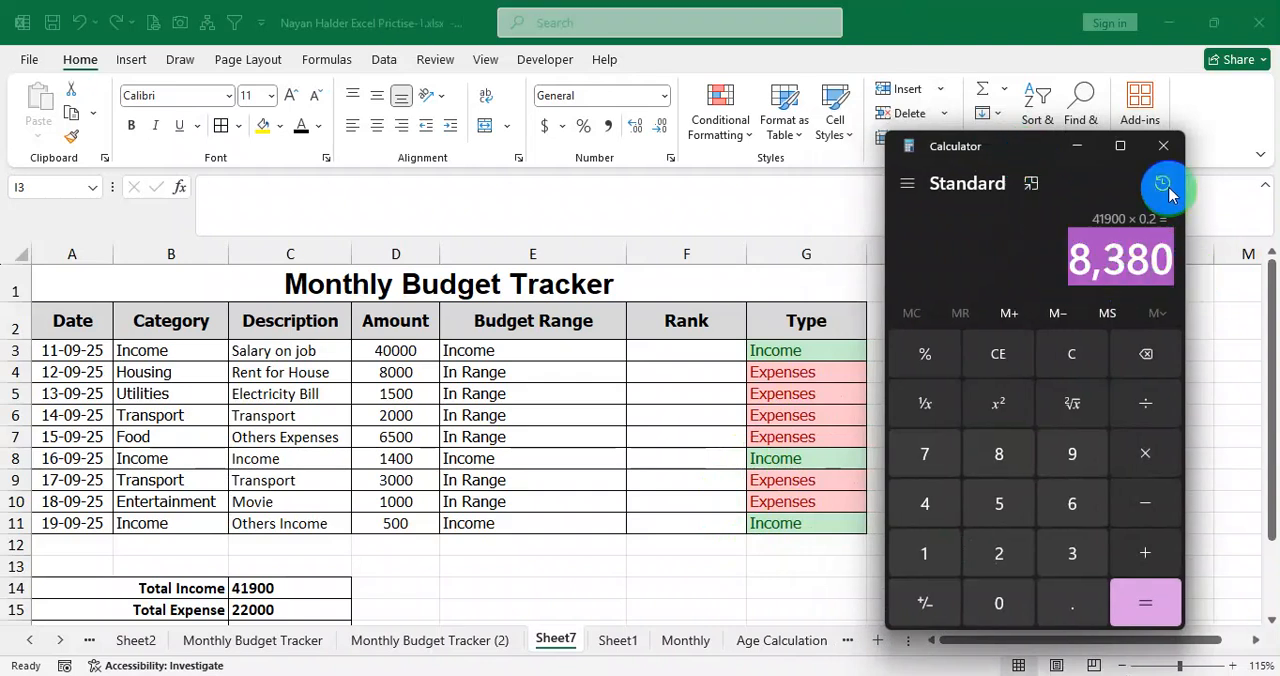
left_click(1163, 146)
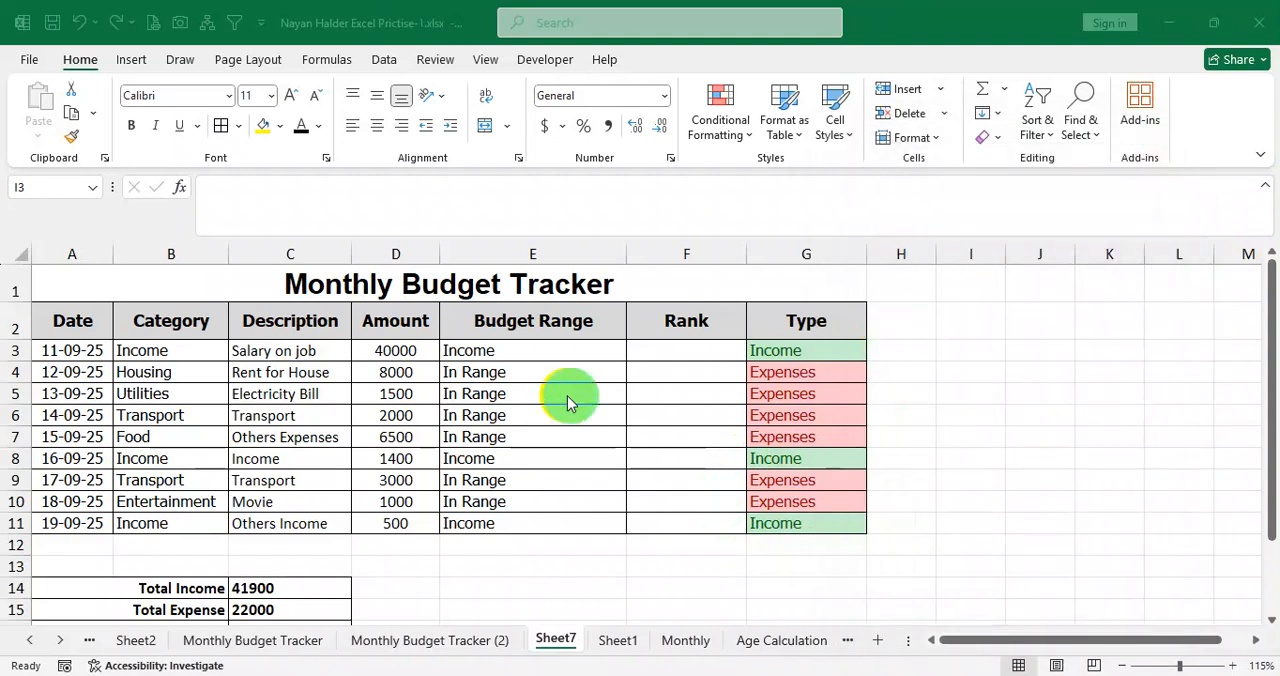
Set the Housing amount in D4 to 8380 to test the 20% limit.
left_click(421, 373)
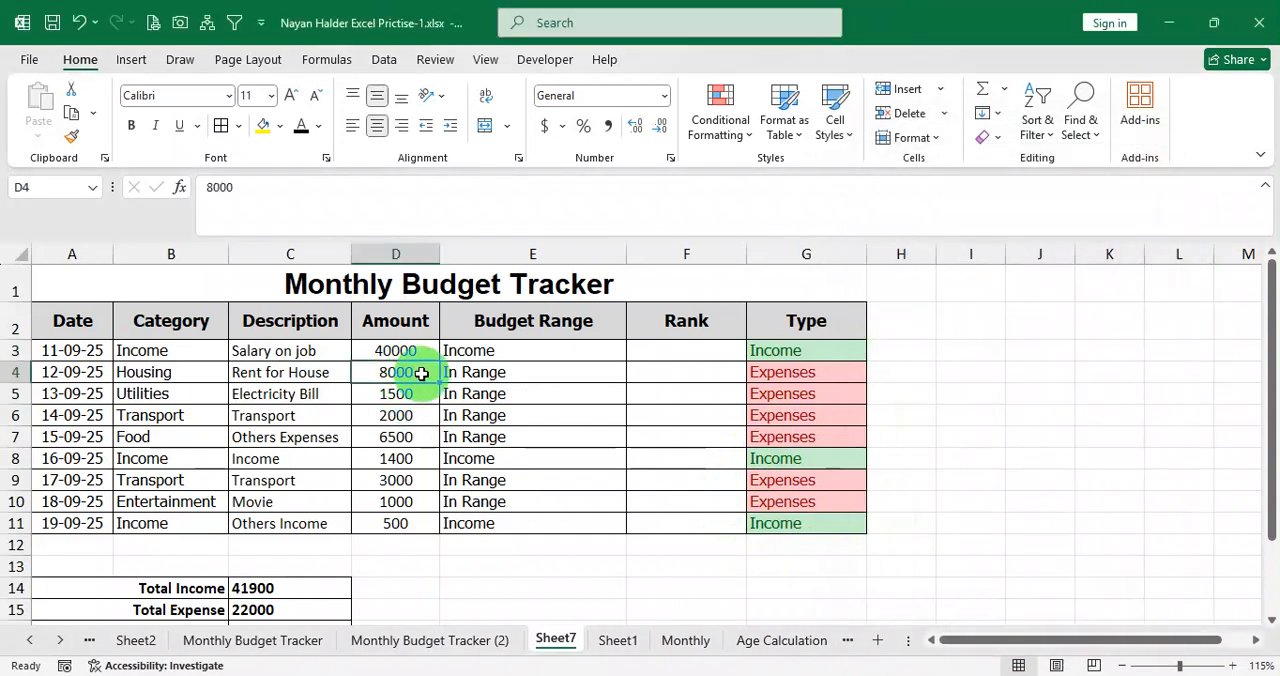
type("83")
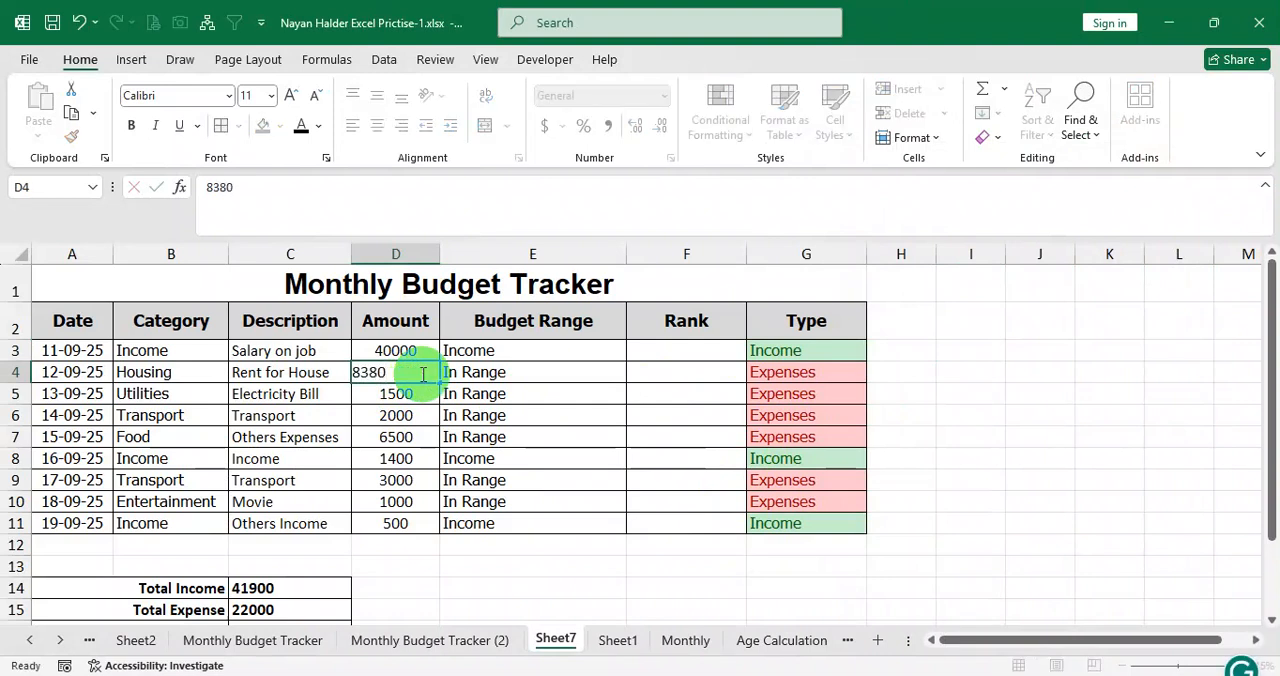
key("Return")
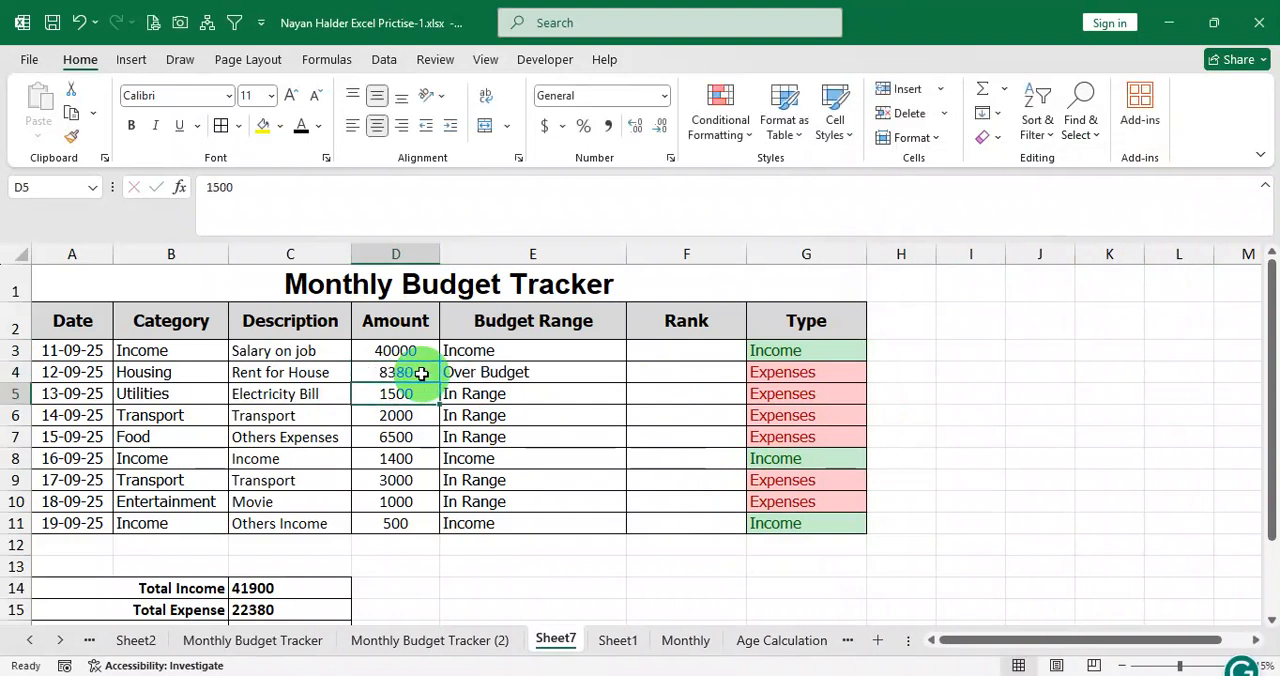
Change the Housing amount in D4 to 8379 to test a value just under the limit.
left_click(421, 373)
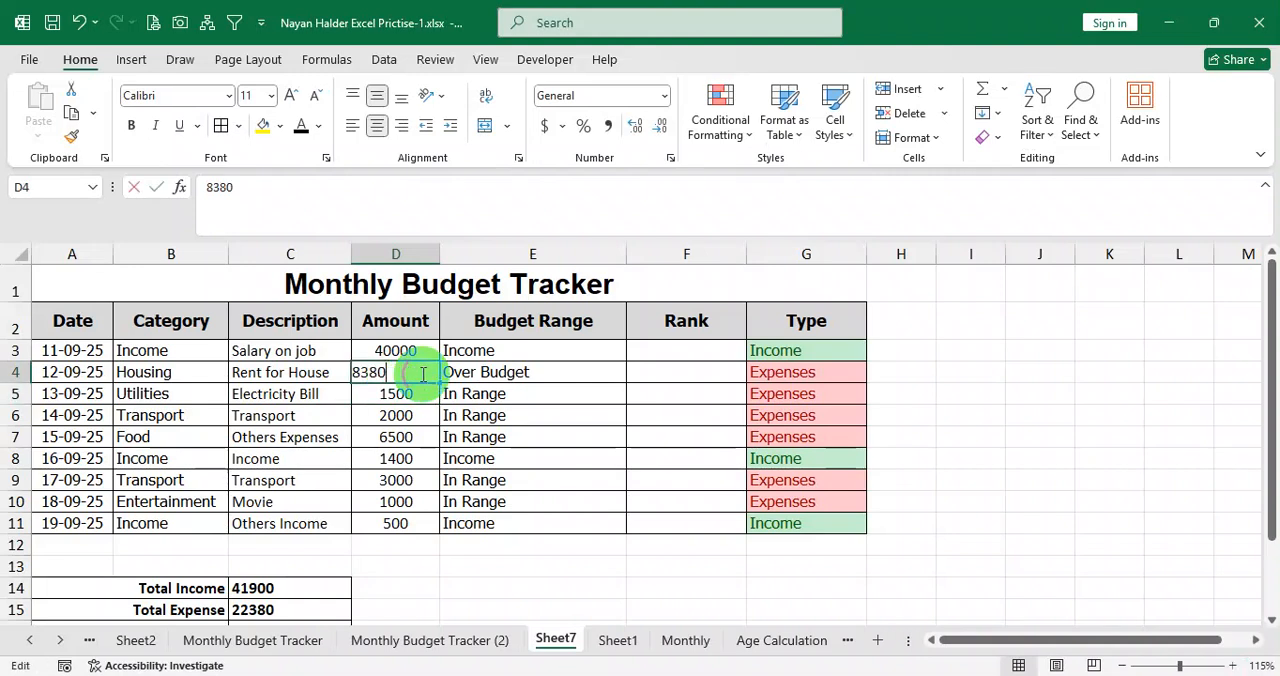
left_click_drag(422, 374, 380, 367)
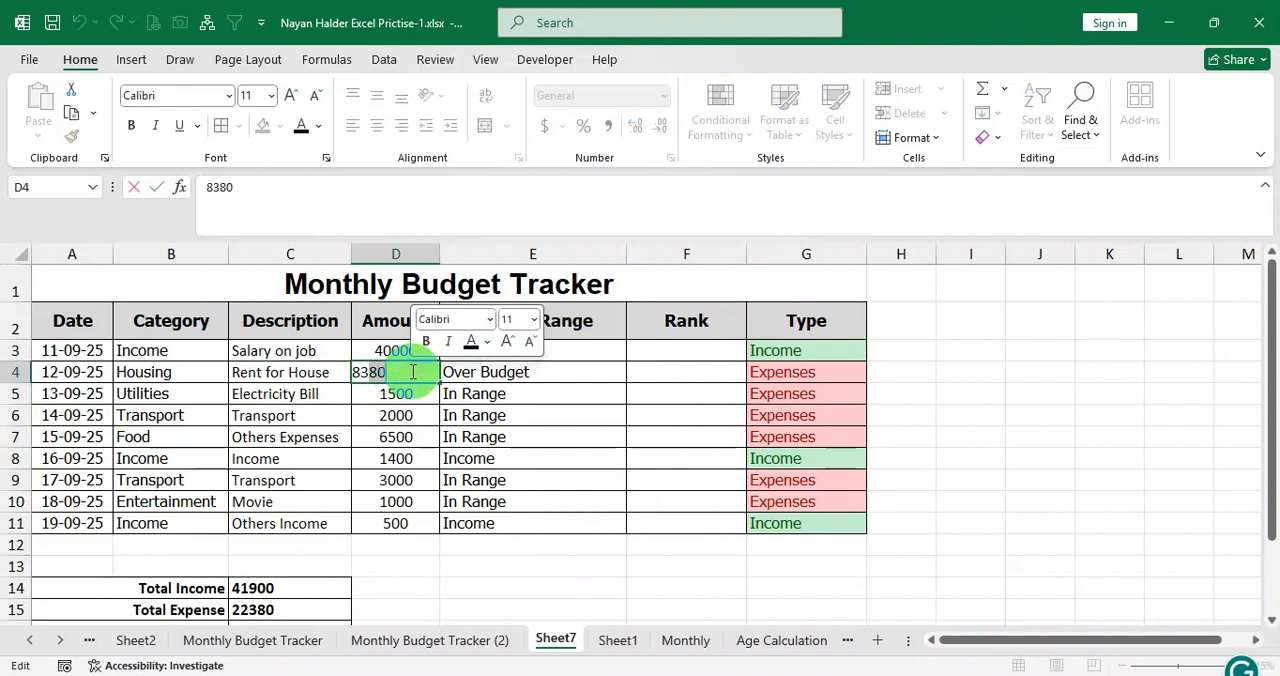
type("8379")
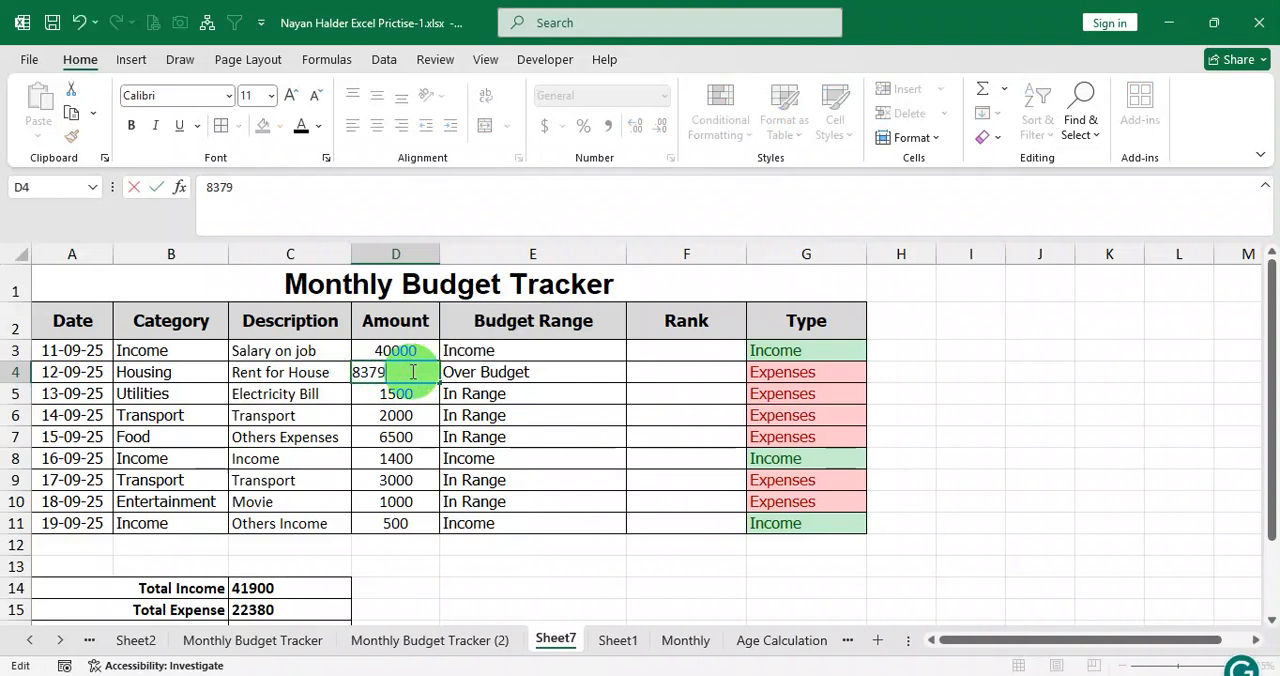
key("Return")
left_click(396, 372)
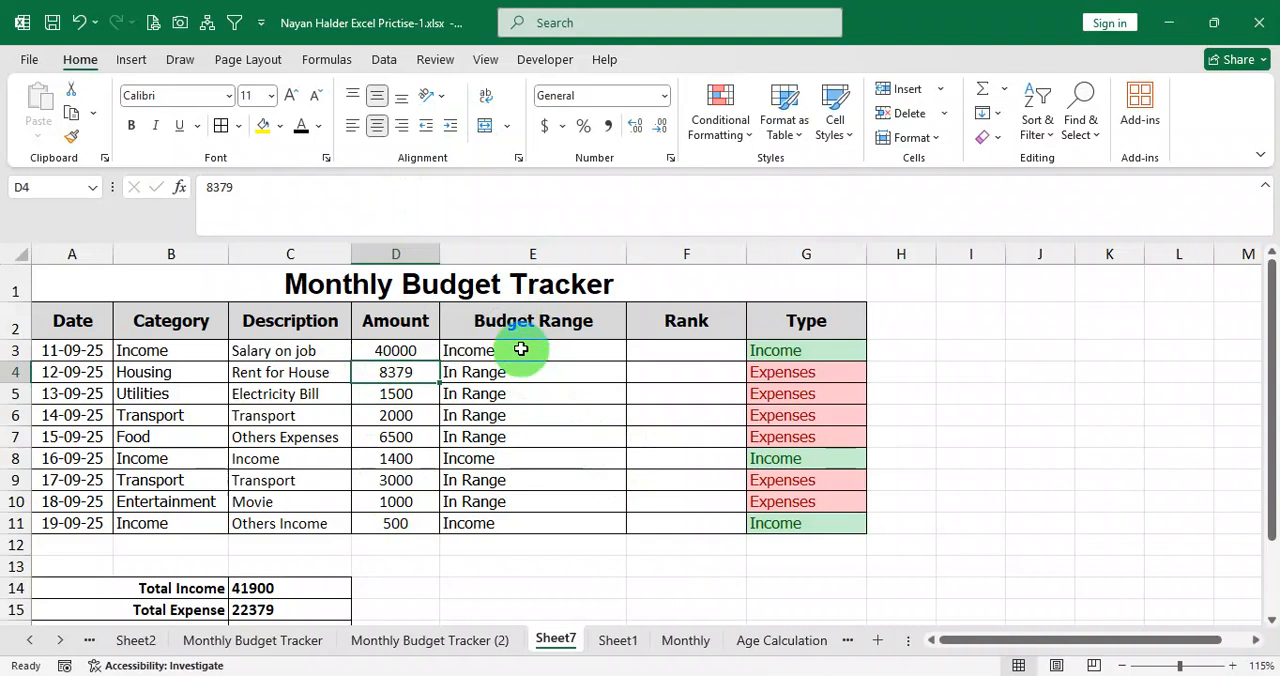
Set the Housing amount in D4 back to 8380.
double_click(422, 371)
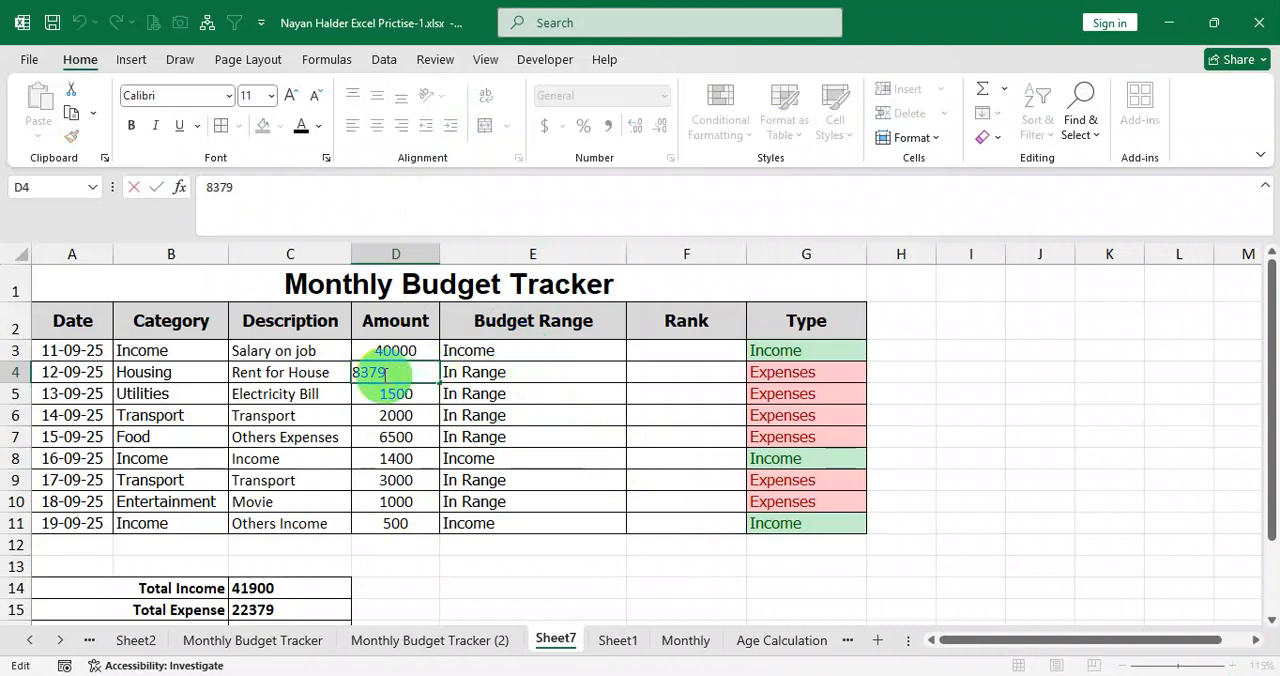
left_click_drag(357, 372, 428, 375)
type("838")
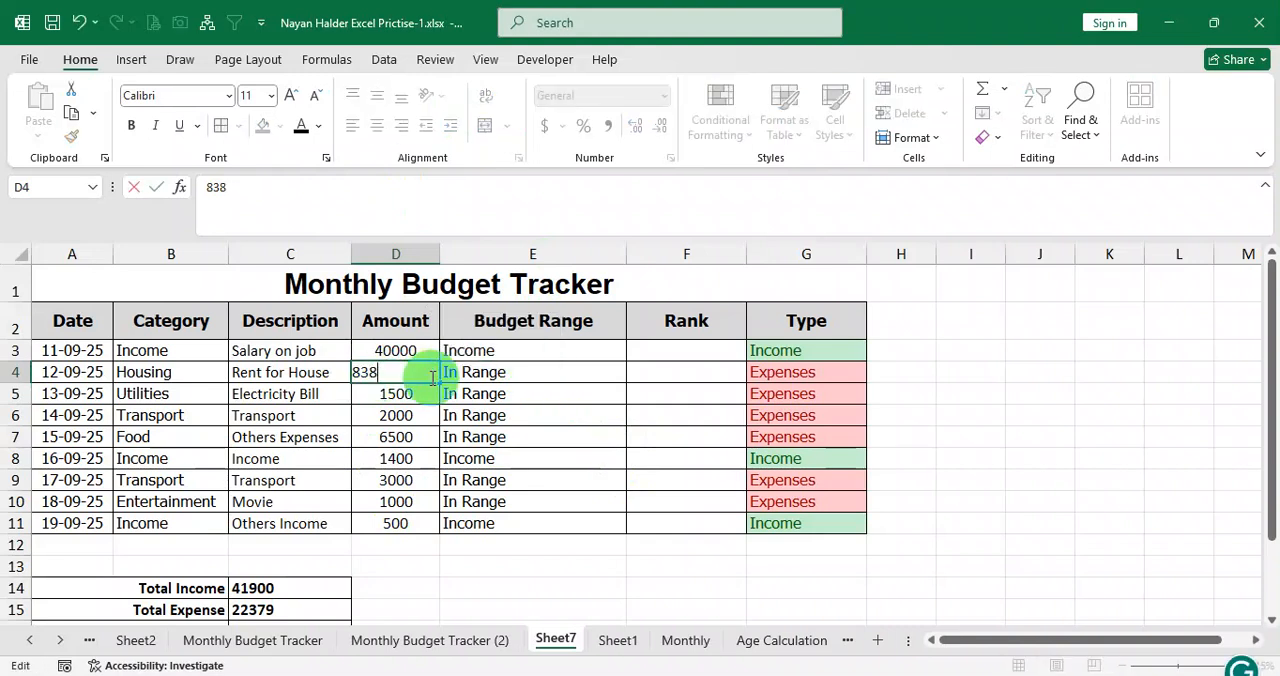
key("Return")
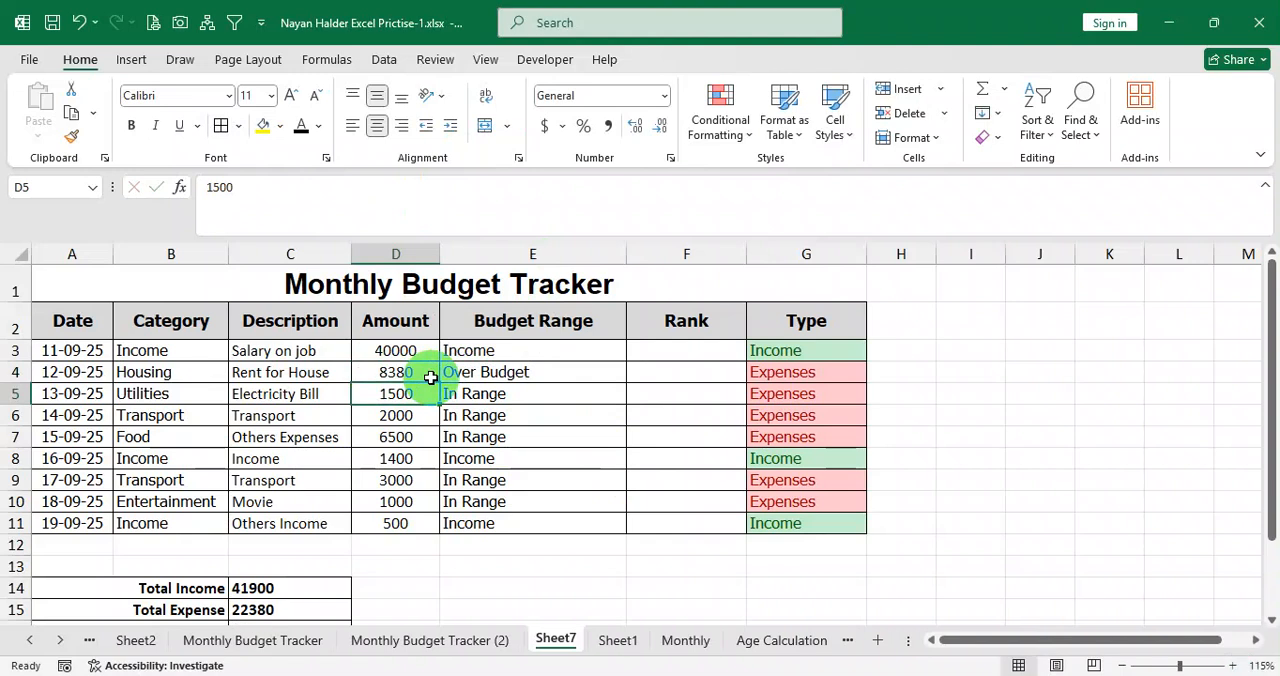
double_click(517, 352)
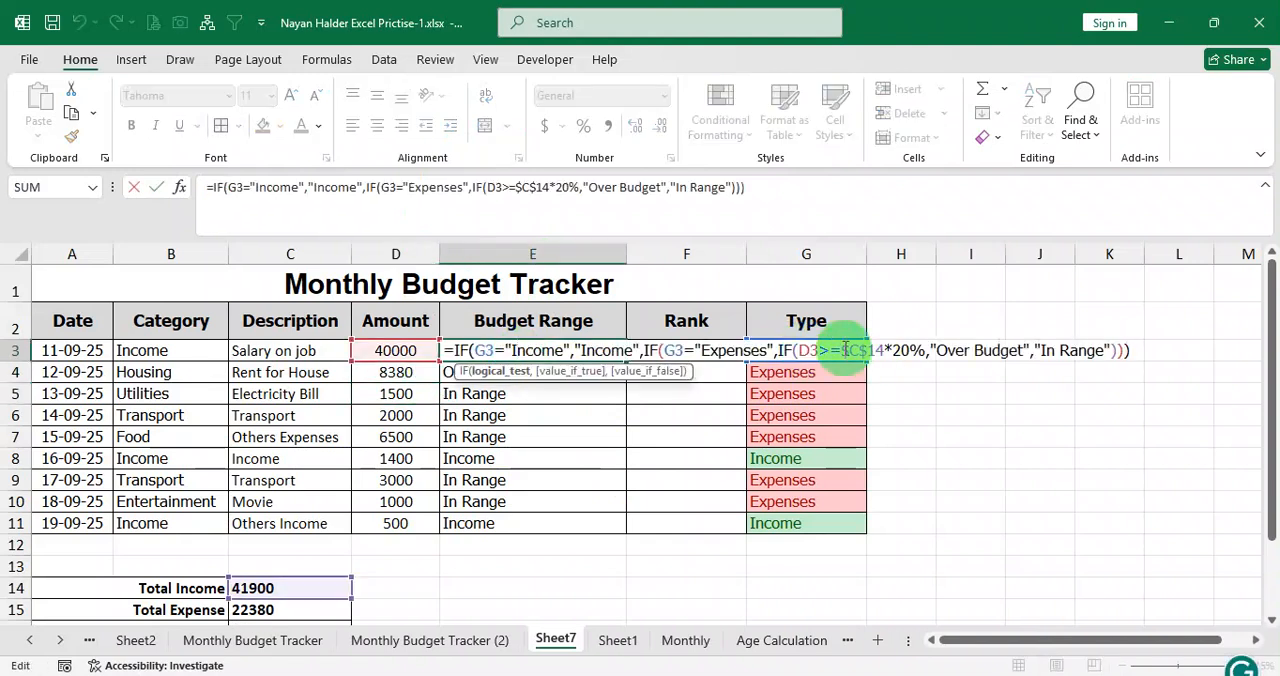
left_click(840, 350)
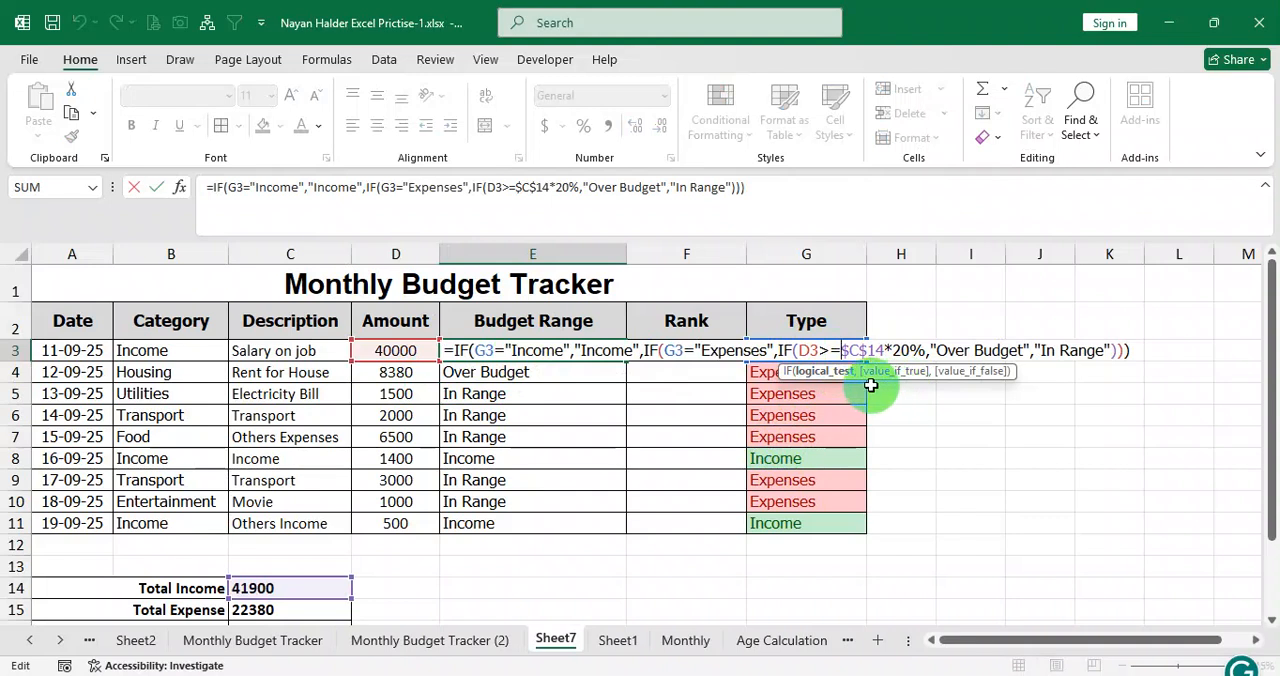
key("Return")
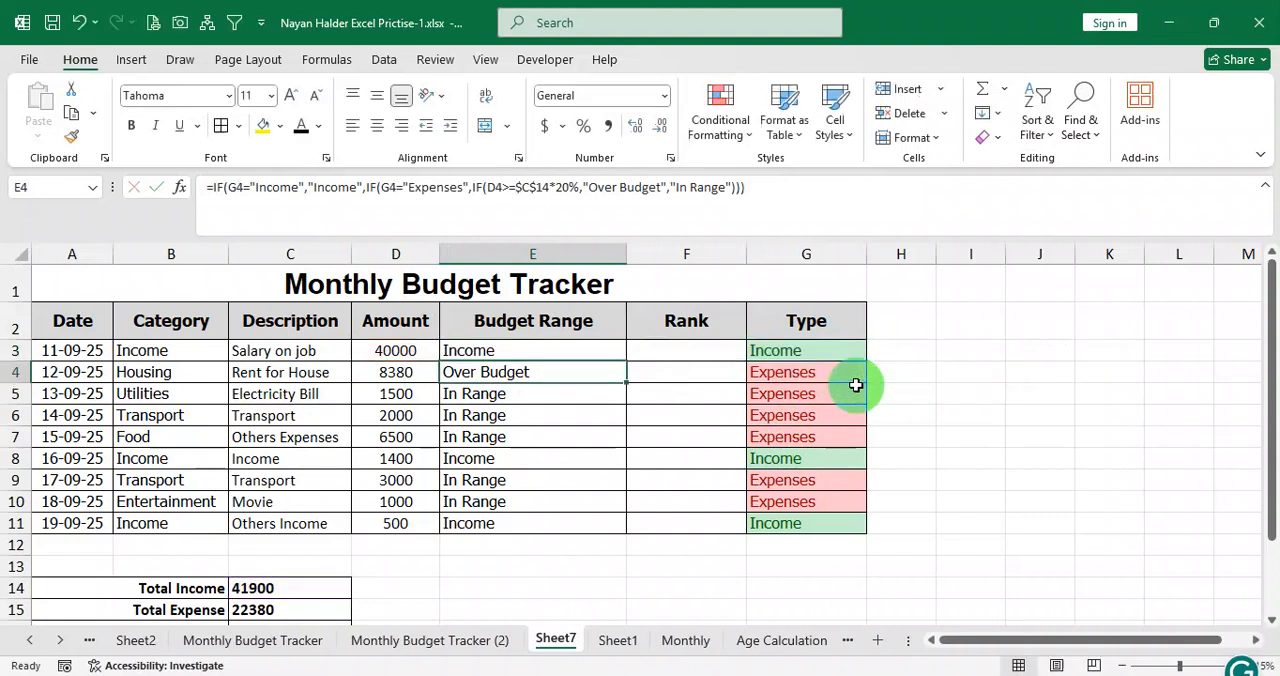
left_click(418, 380)
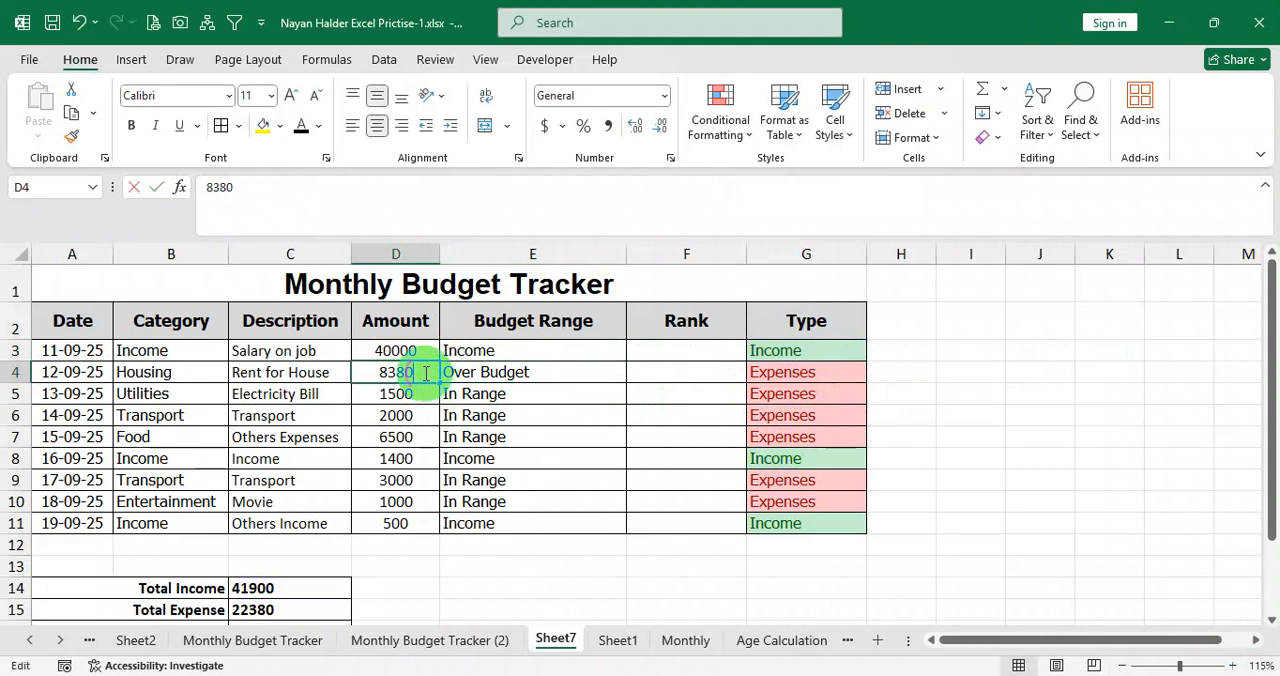
Change the amount comparison in E3's Budget Range formula to D3>$C$14*20% and fill it down to E11.
double_click(508, 348)
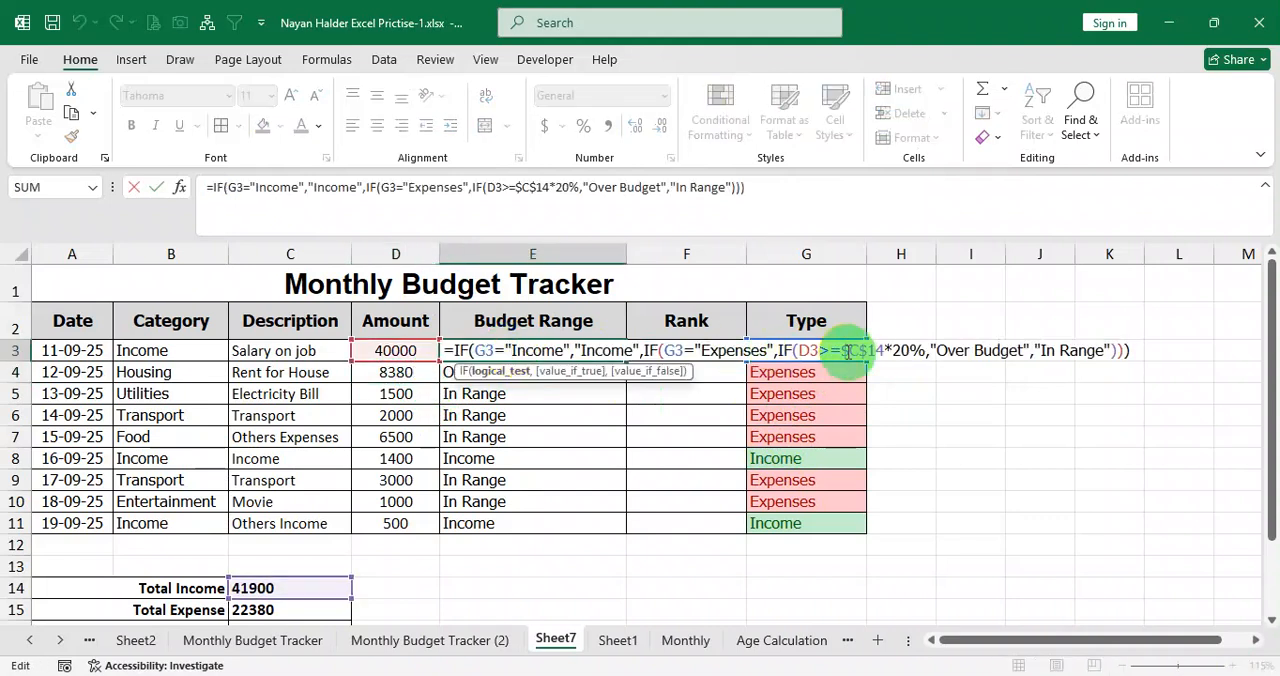
key("Return")
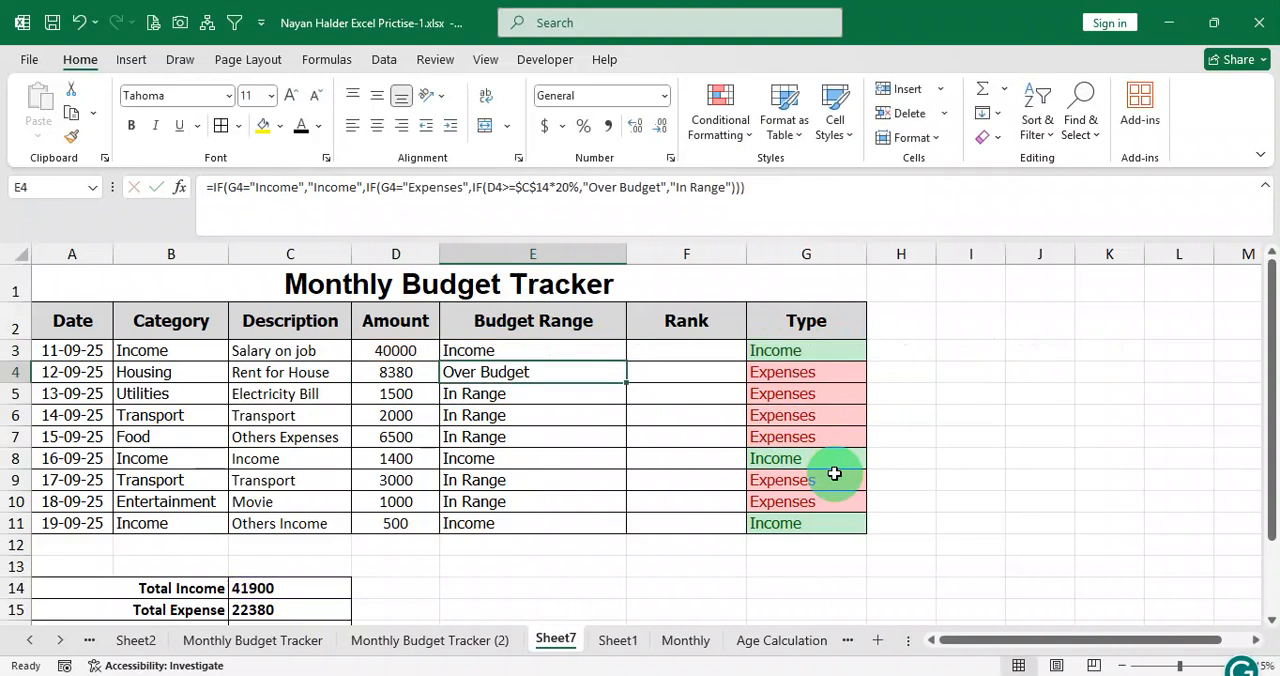
left_click(600, 351)
left_click_drag(624, 362, 615, 525)
Set the Housing amount in D4 to 8381 to test a value just over the 20% limit.
left_click(422, 374)
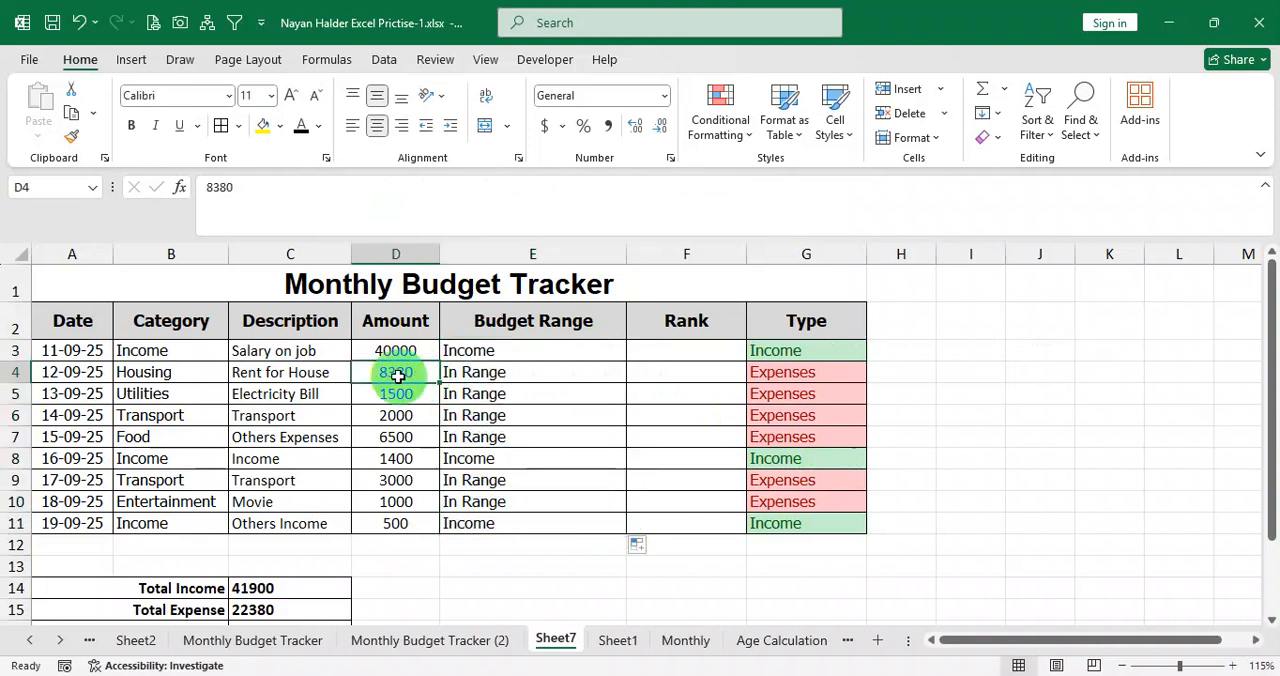
double_click(421, 374)
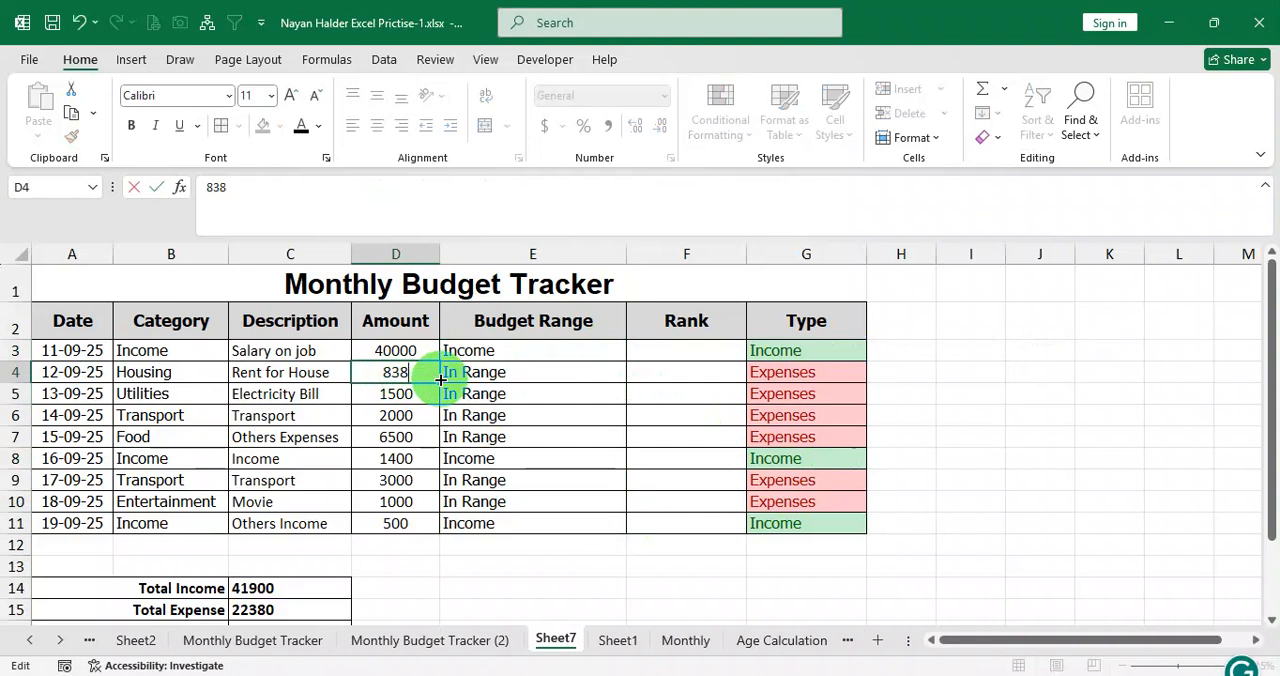
key("Return")
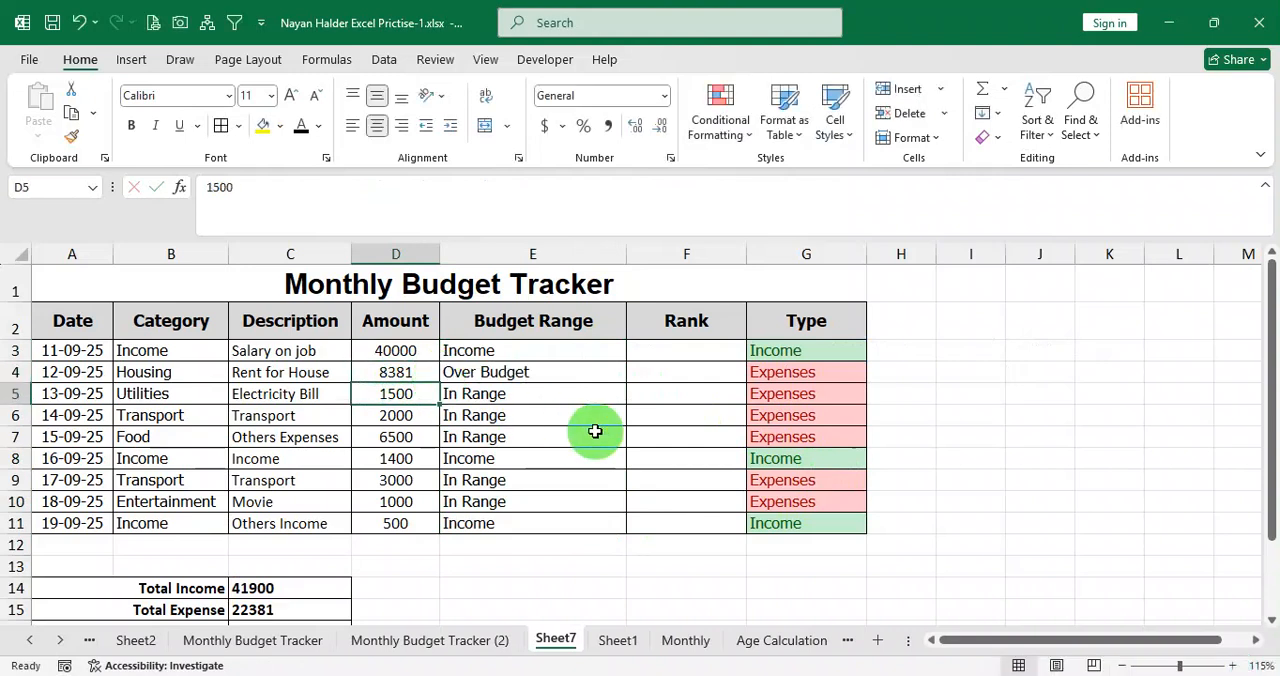
Set the Housing amount in D4 to 10000 and check the Budget Range results in E3:E11.
double_click(428, 372)
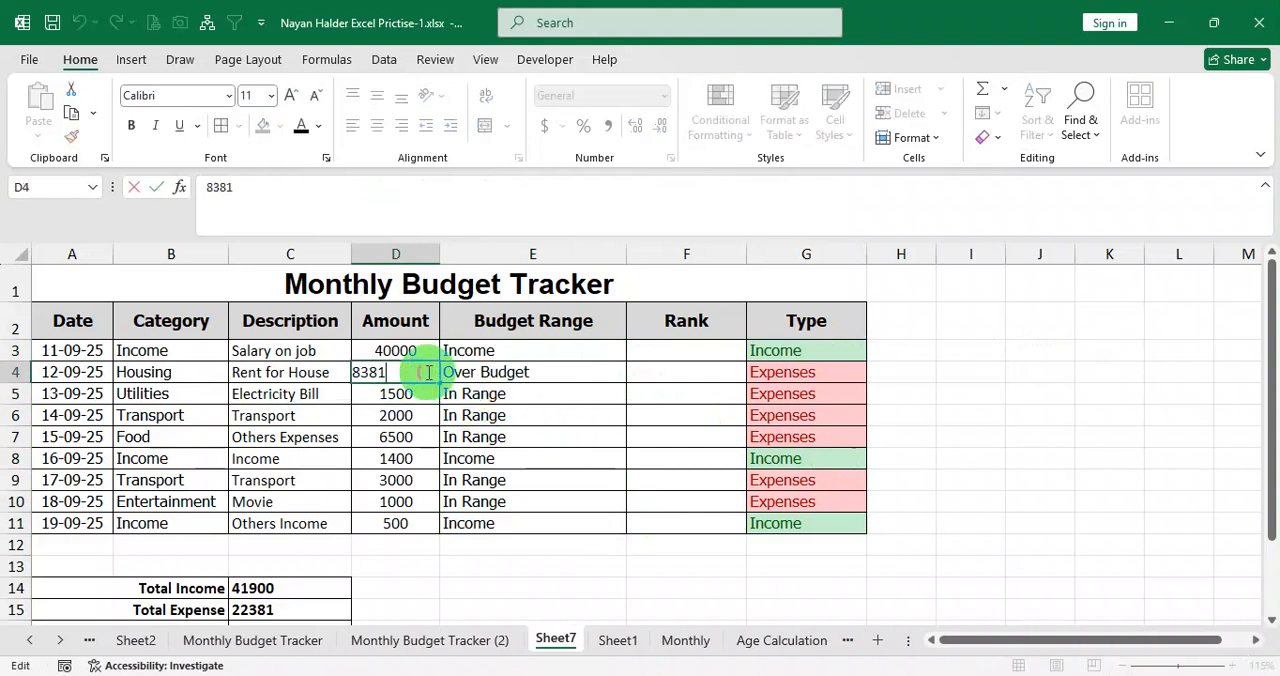
left_click(423, 414)
left_click(410, 376)
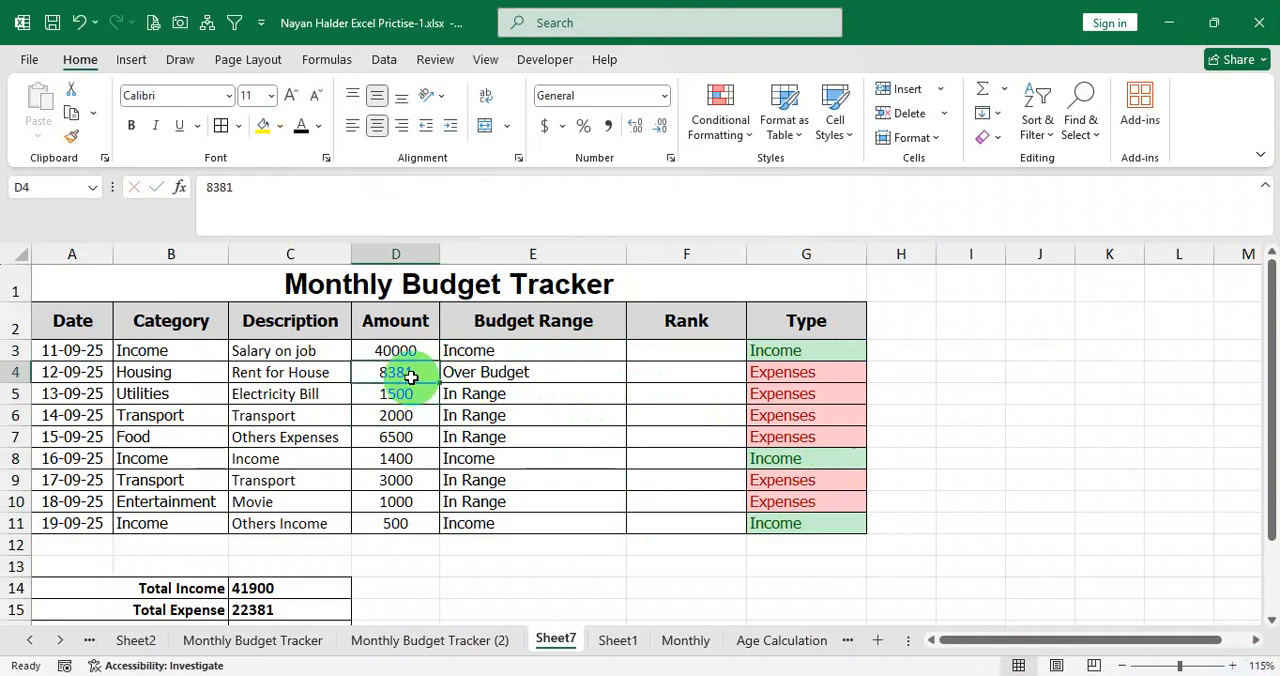
type("10000")
key("Return")
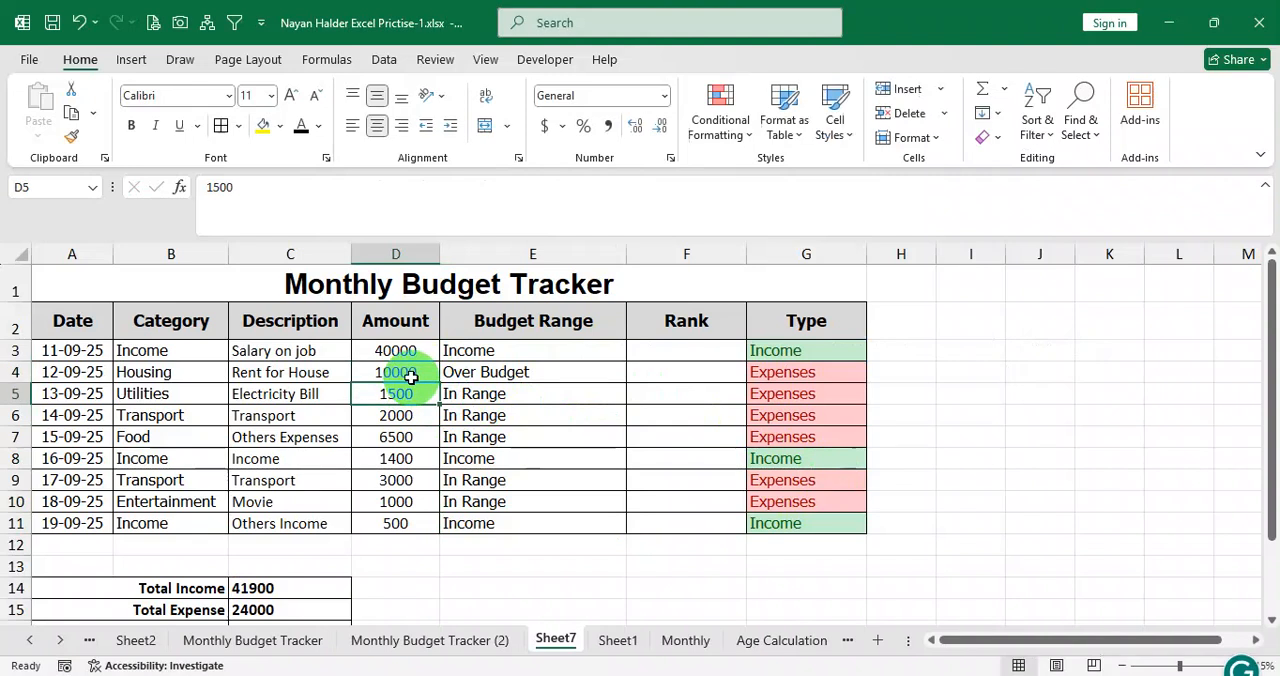
left_click(525, 371)
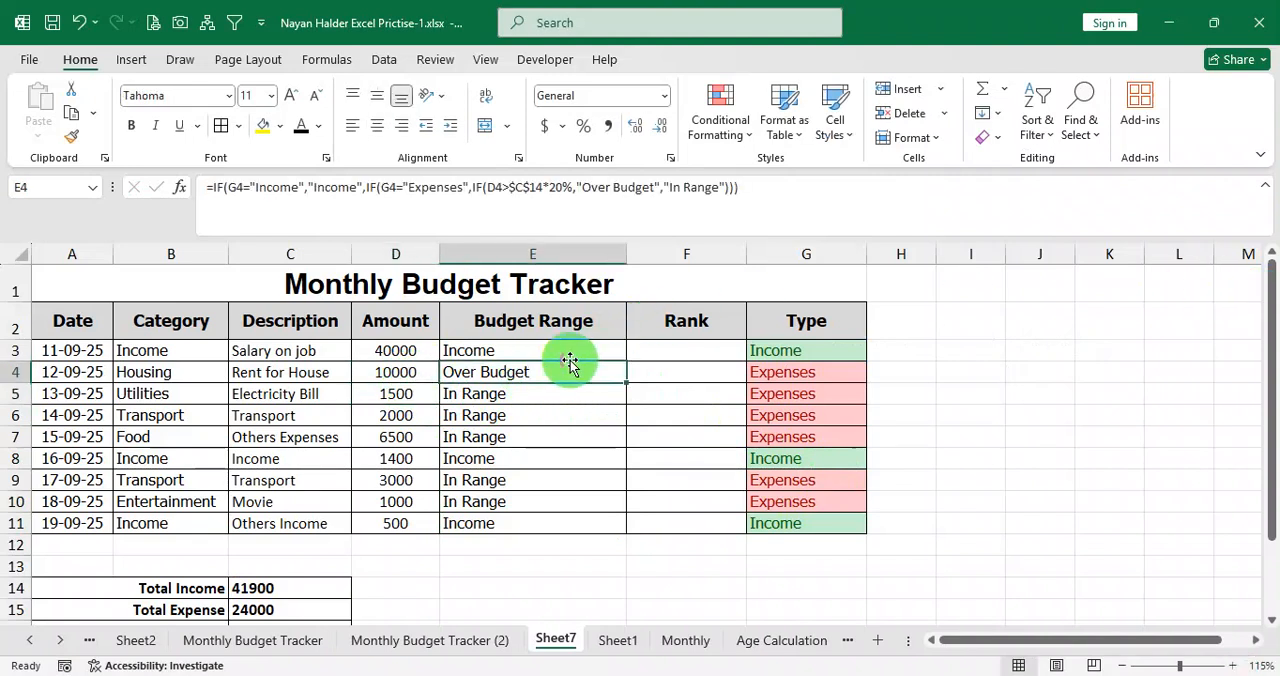
left_click_drag(543, 354, 531, 520)
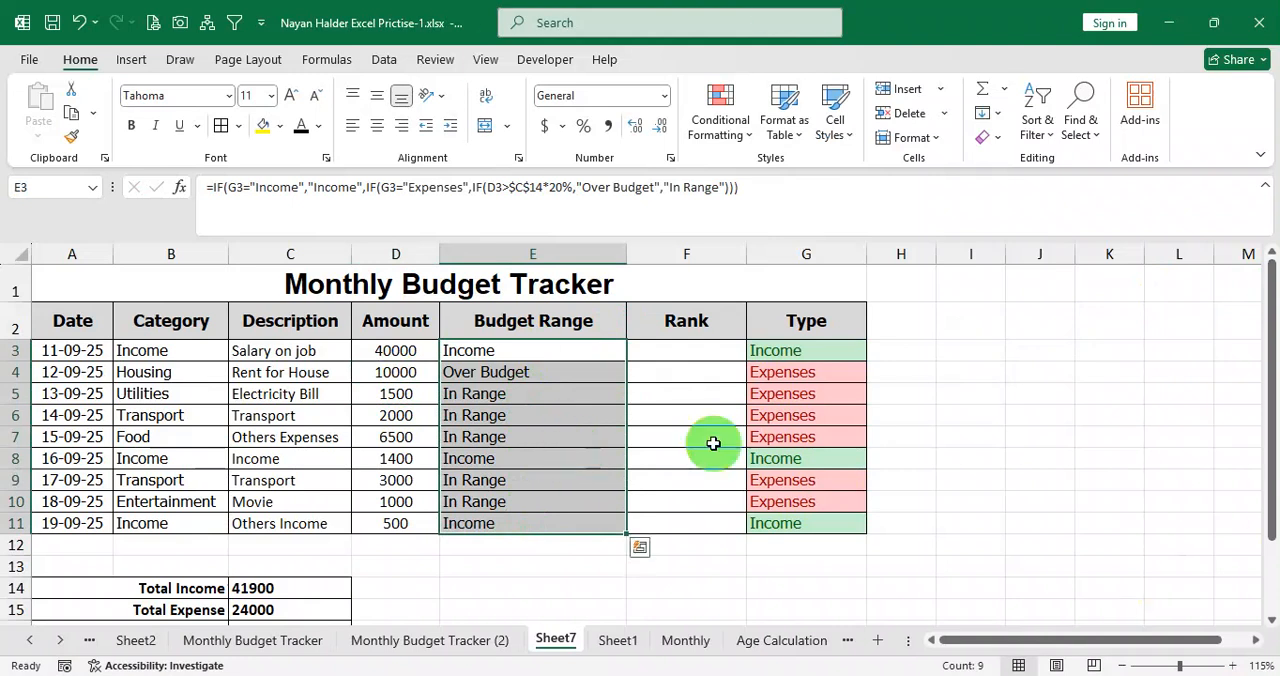
Switch to Question.pdf, review the Budget Range conditions and the Rank requirement, and return to the Excel workbook.
left_click(520, 675)
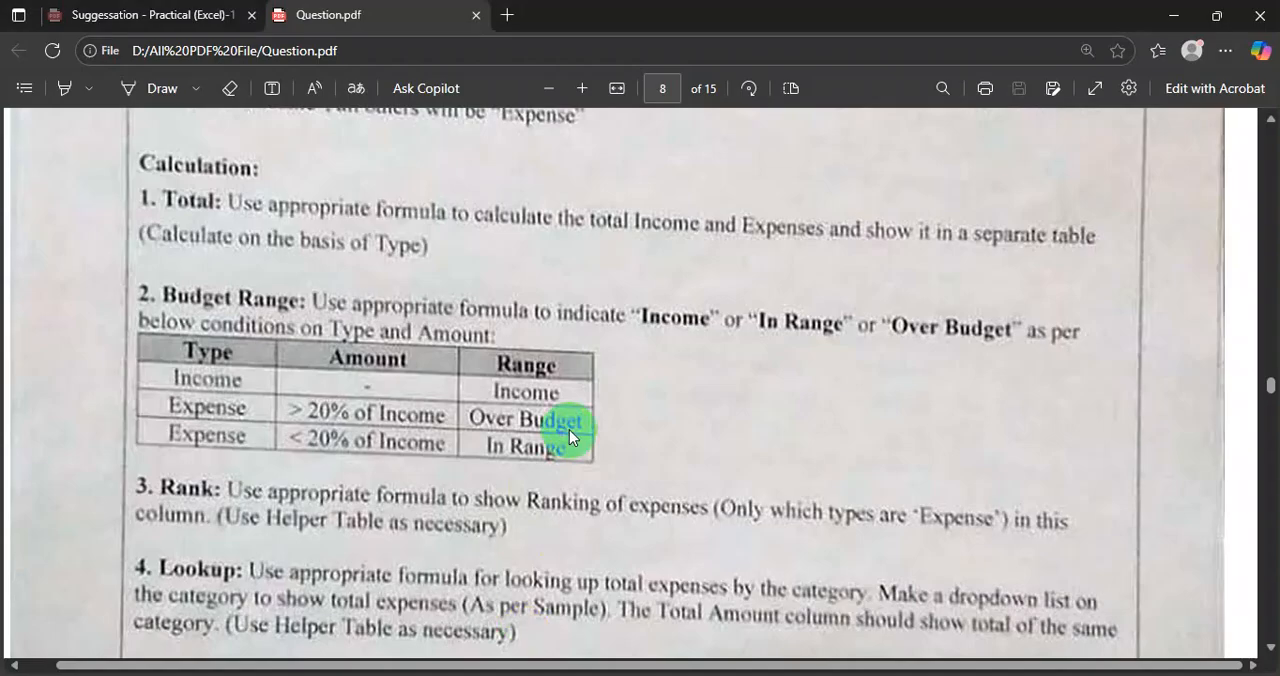
left_click_drag(172, 409, 192, 356)
double_click(191, 490)
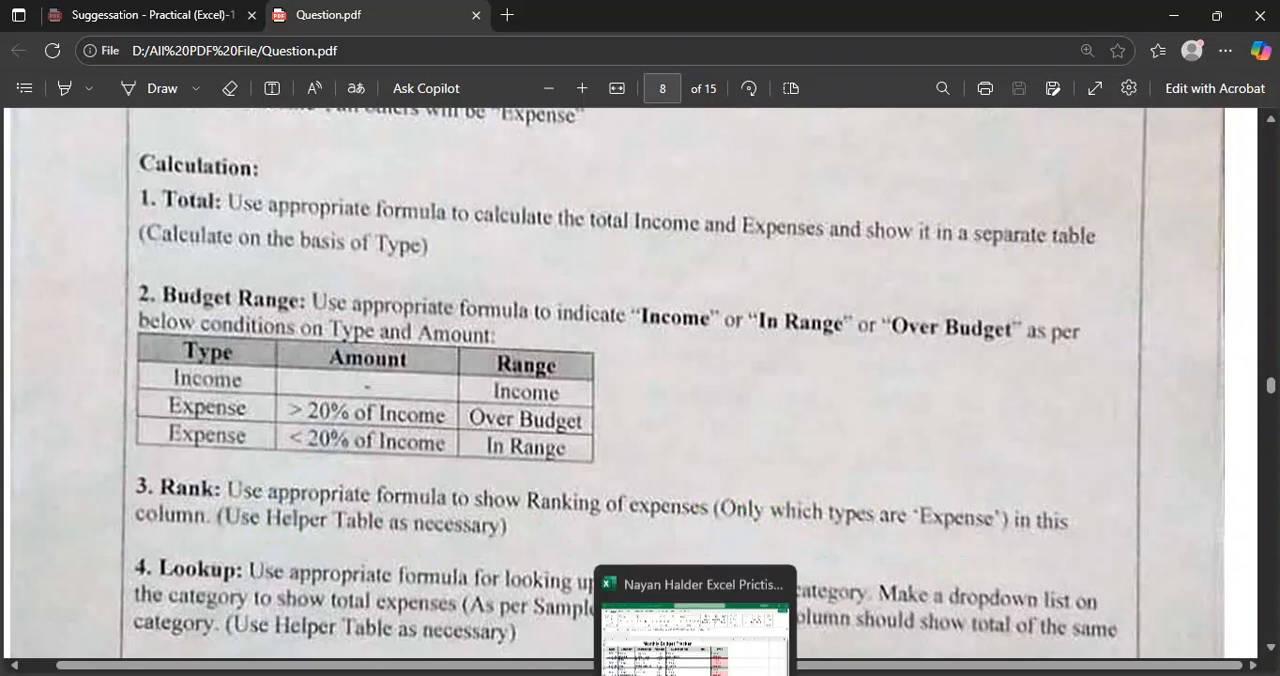
left_click(709, 675)
Enter =RANK(D3,$D$3:$D$11) in F3 and fill the formula down to F11.
left_click(703, 353)
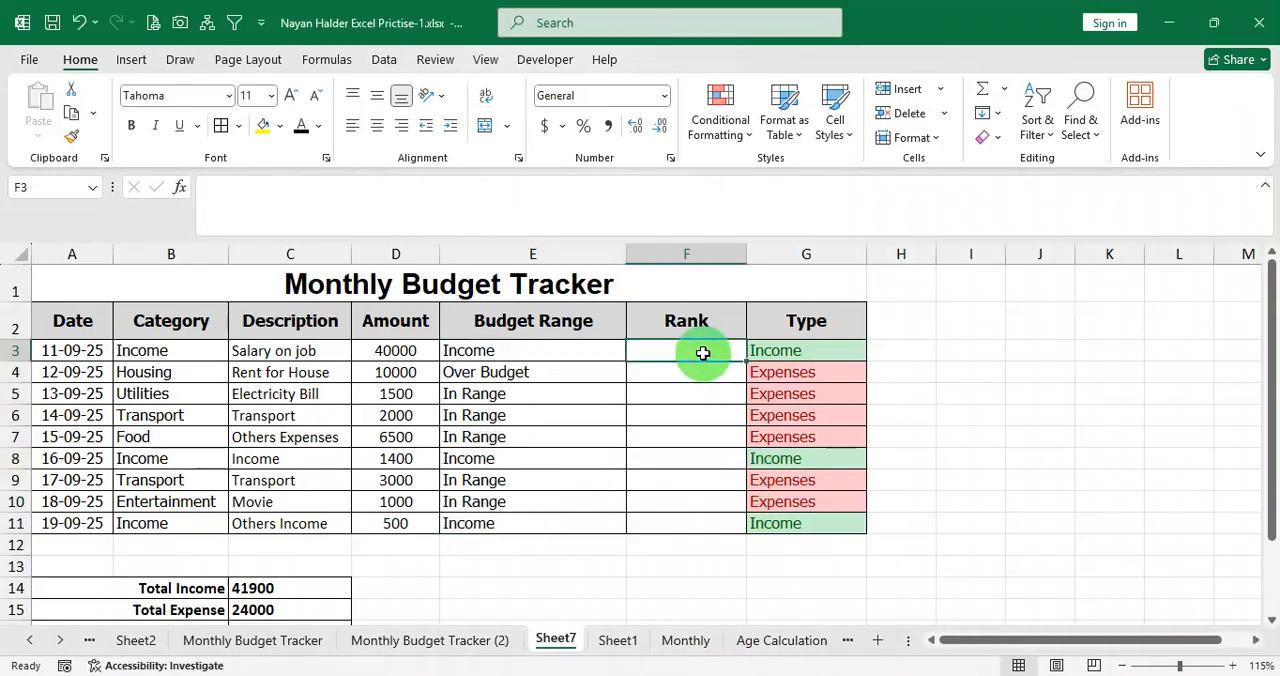
type("=rank(")
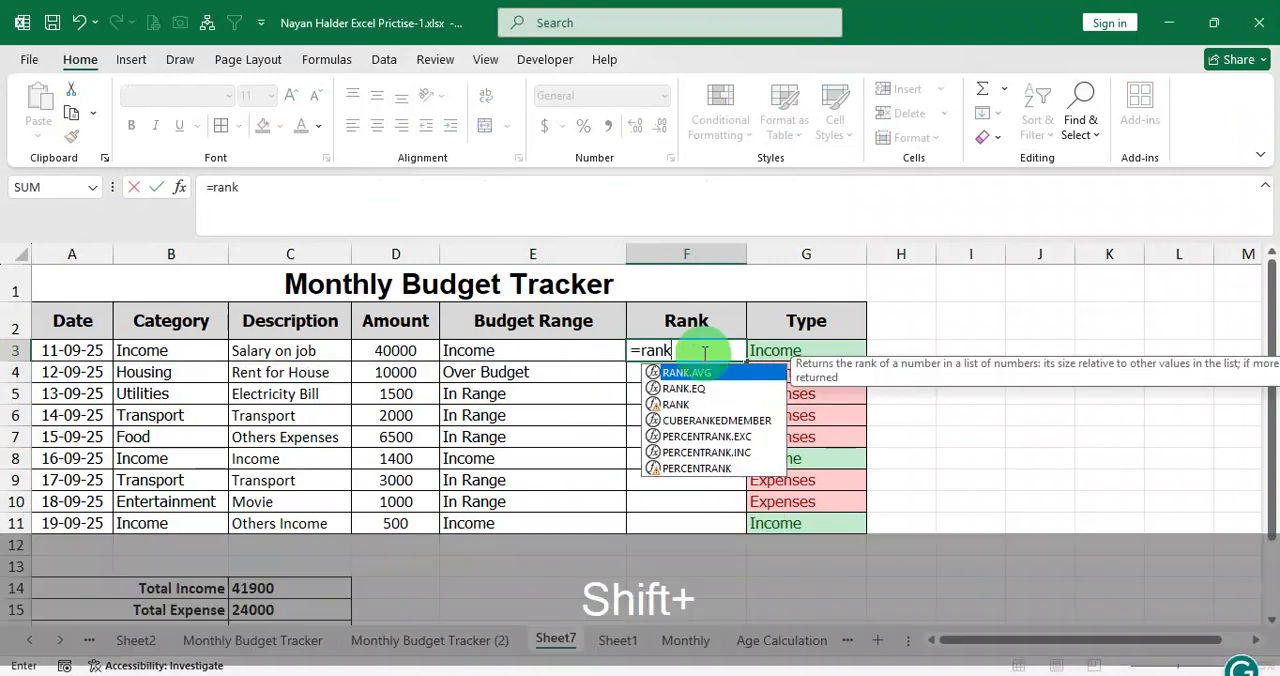
left_click(396, 358)
type(",")
left_click_drag(396, 356, 400, 527)
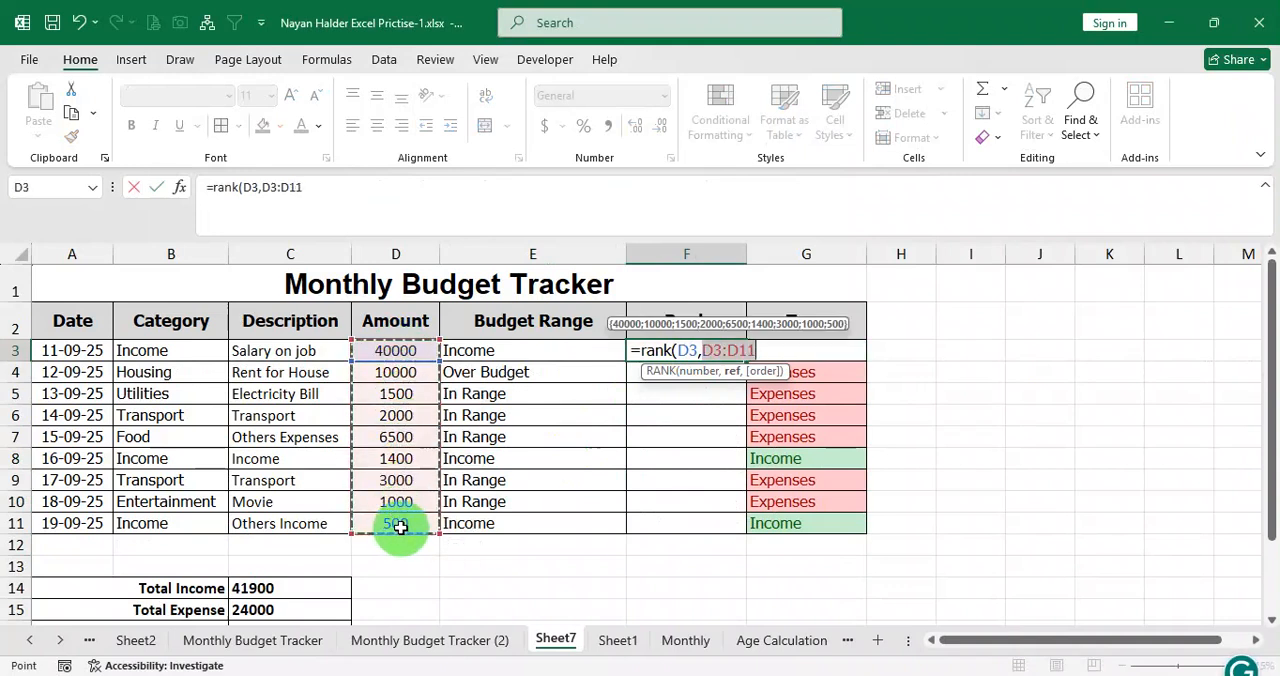
type(")")
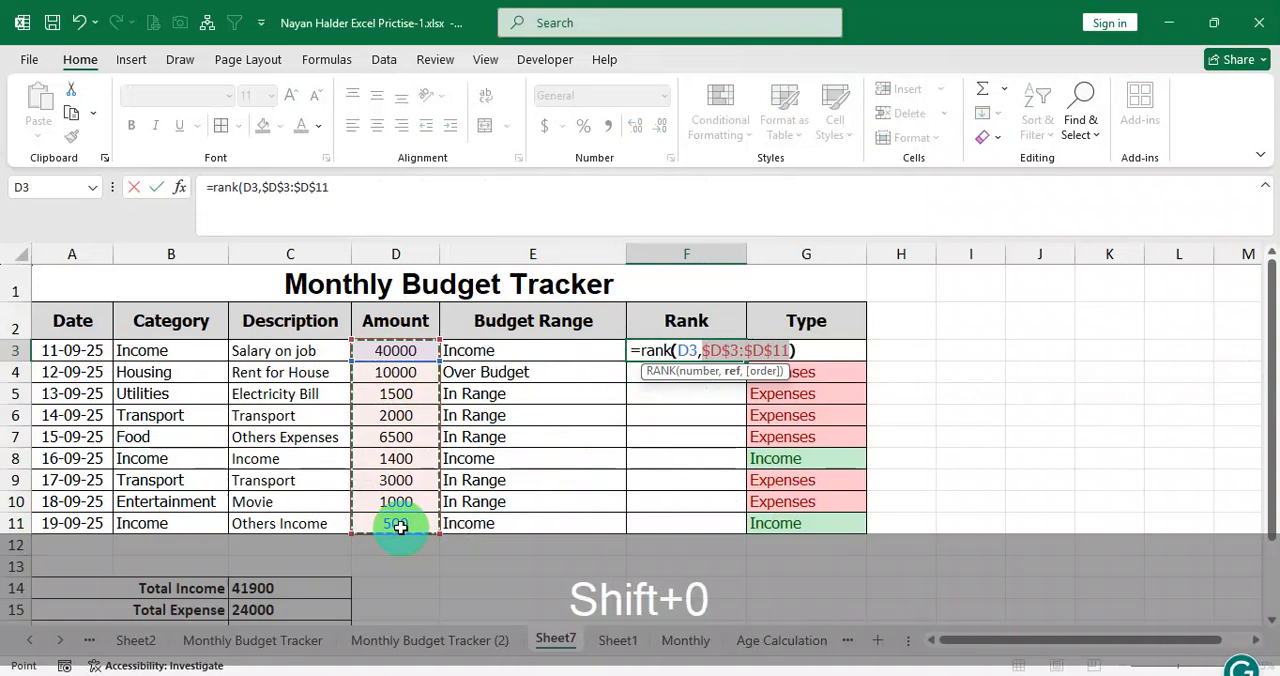
key("Return")
left_click(729, 350)
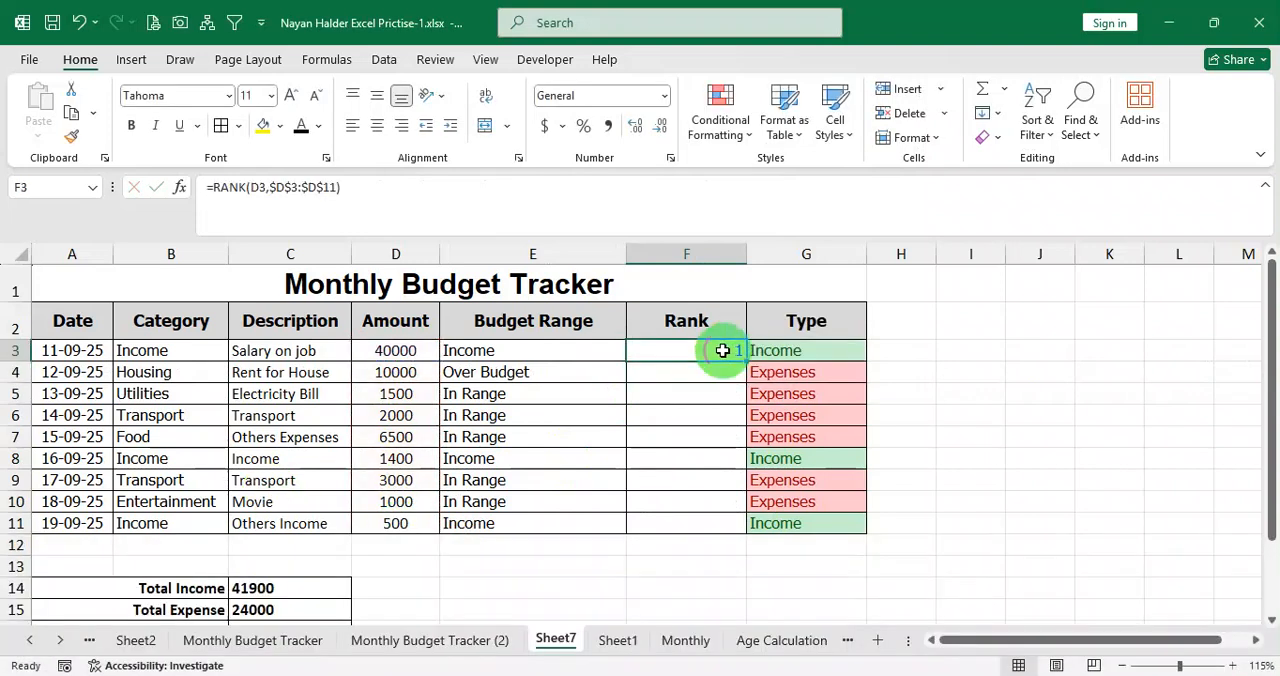
left_click_drag(750, 360, 731, 525)
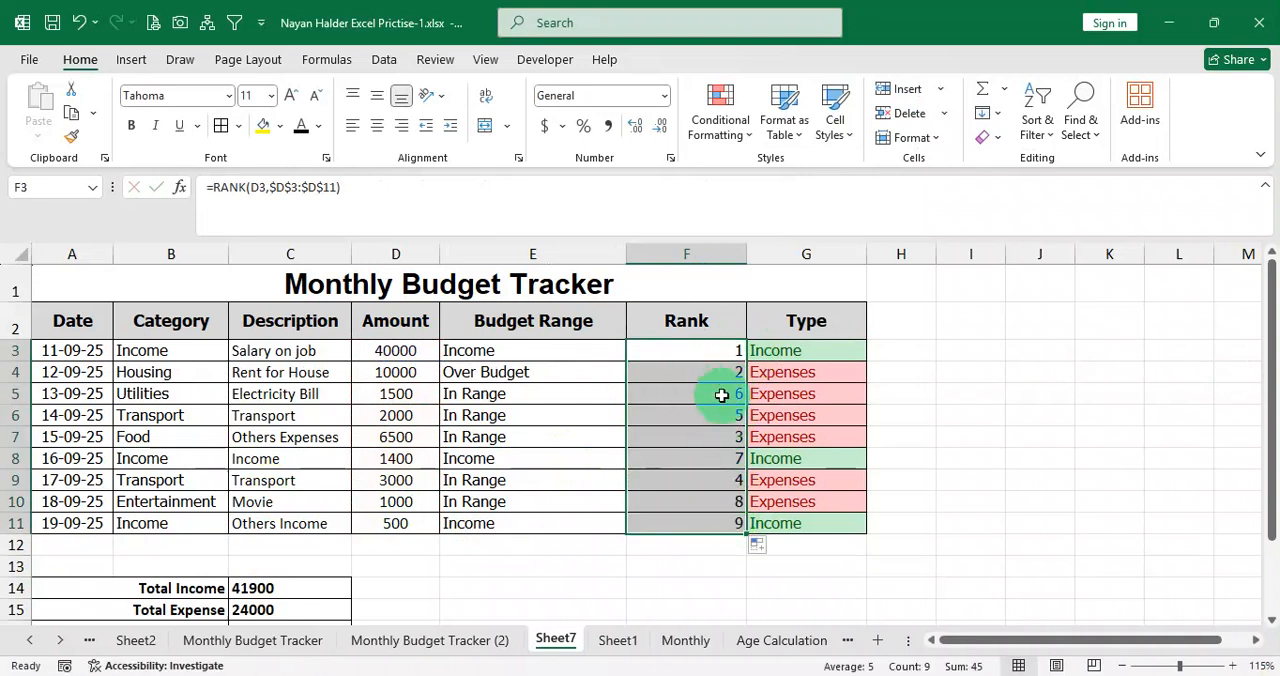
Check the rank of the Others Income row, and clear the trial ranks from F3:F11.
left_click(292, 523)
left_click_drag(292, 523, 729, 523)
left_click(729, 523)
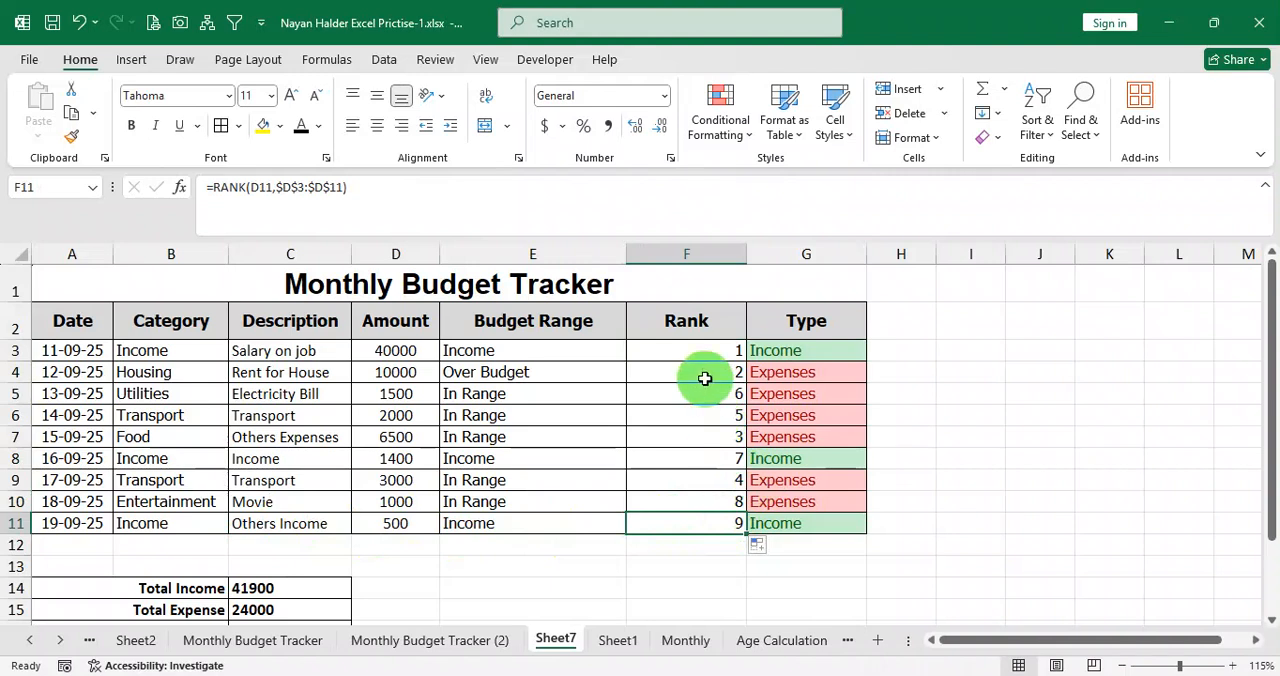
left_click_drag(698, 353, 704, 524)
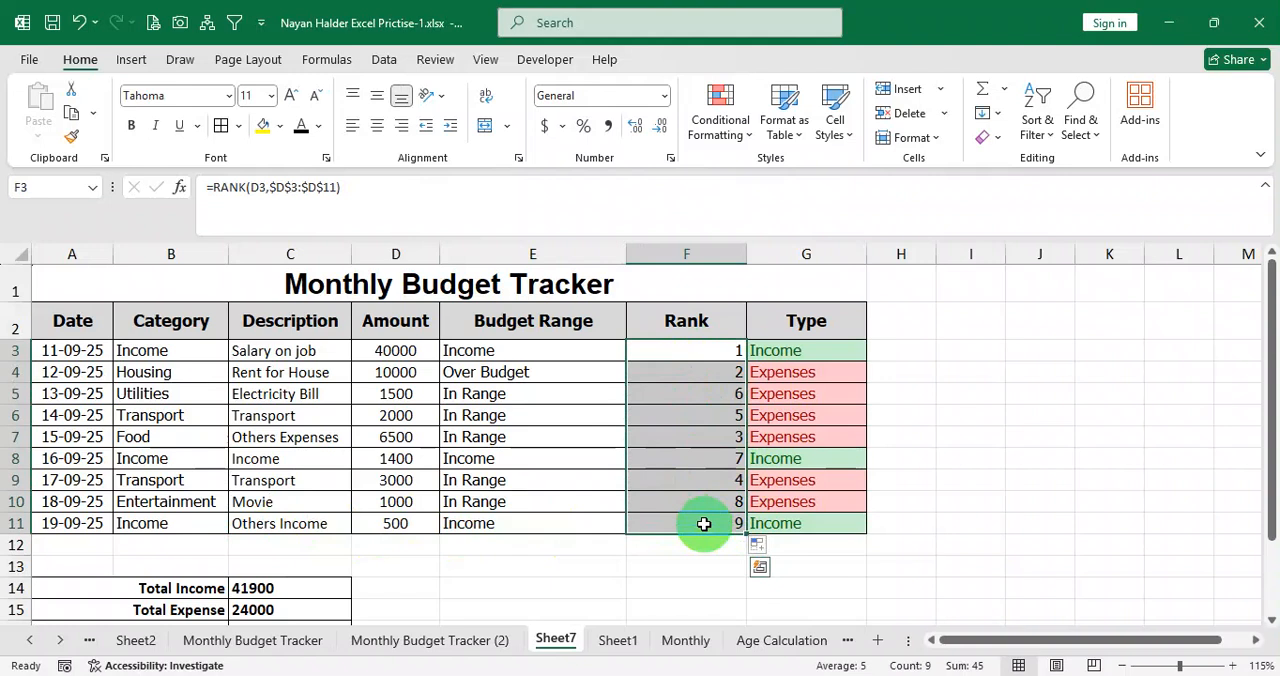
key("Delete")
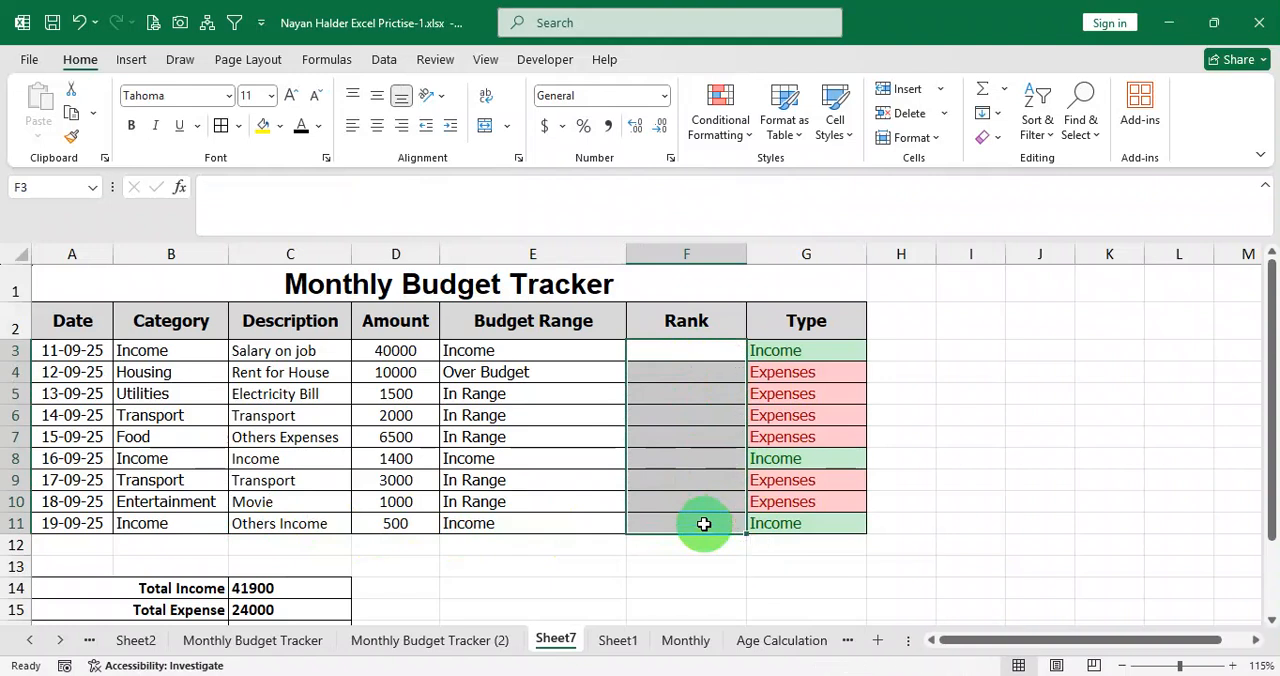
left_click(688, 357)
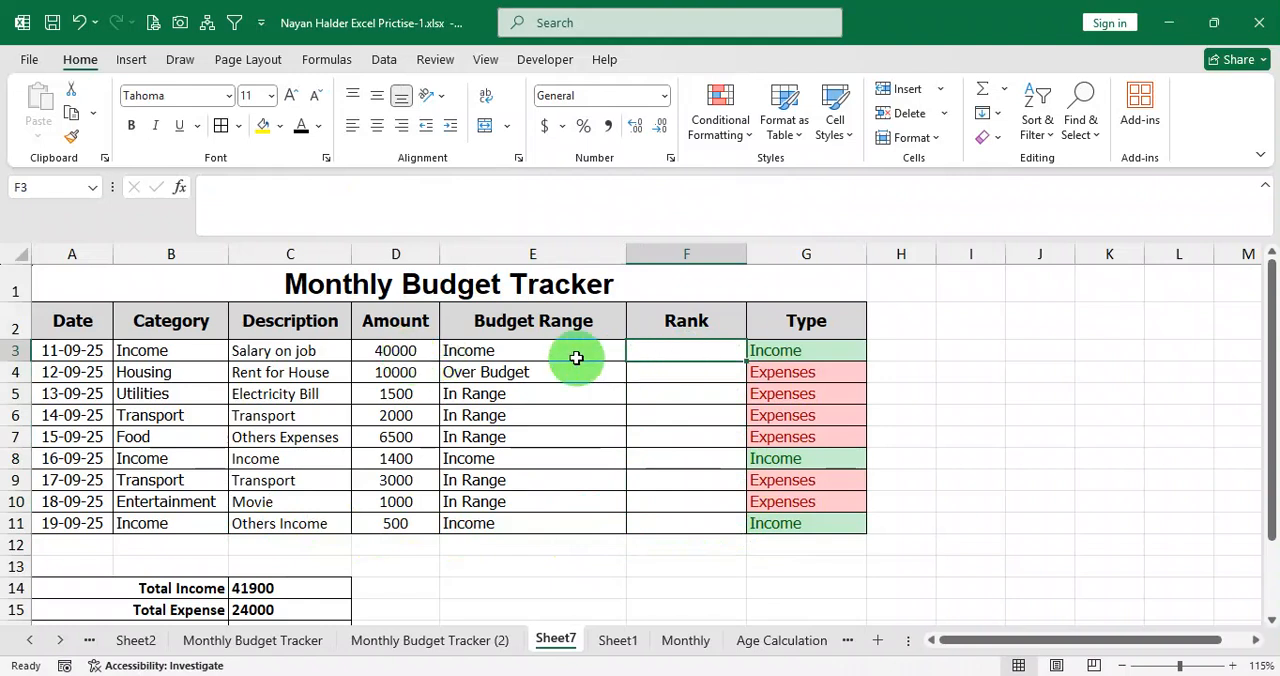
left_click_drag(395, 350, 395, 523)
left_click_drag(691, 355, 698, 522)
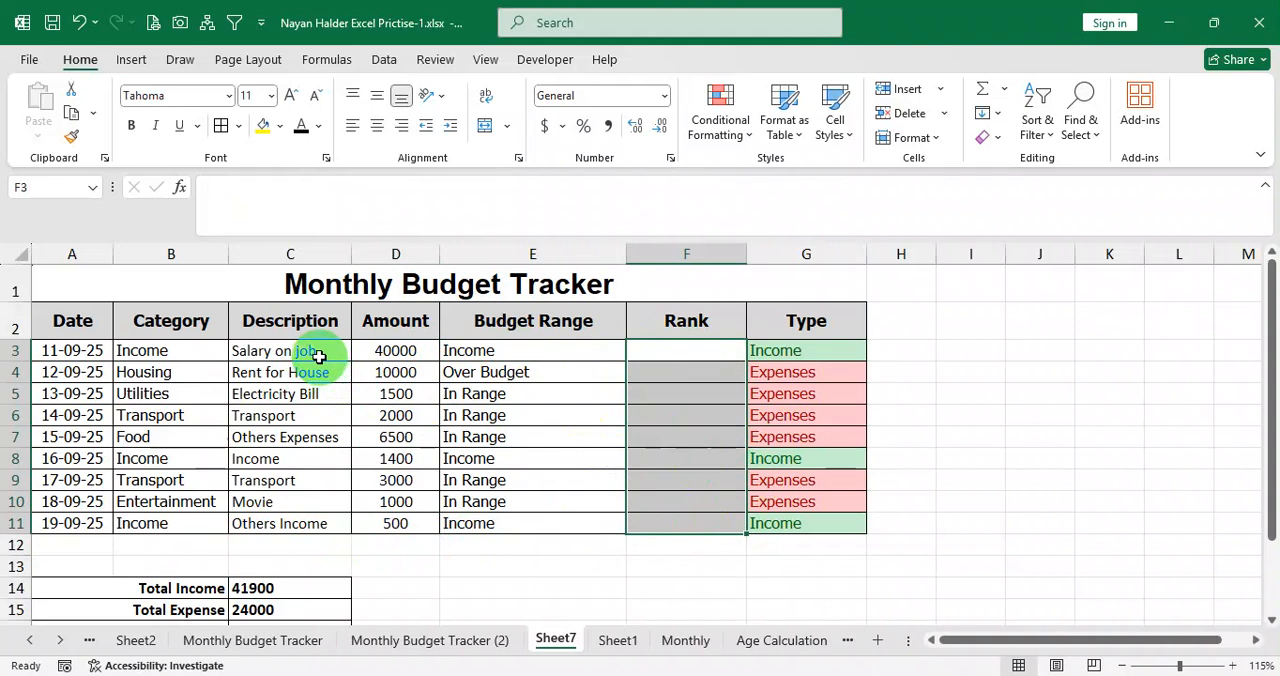
Copy the amounts in D3:D11 to K3:K11 as the start of a helper table.
left_click_drag(397, 348, 395, 522)
key("ctrl+c")
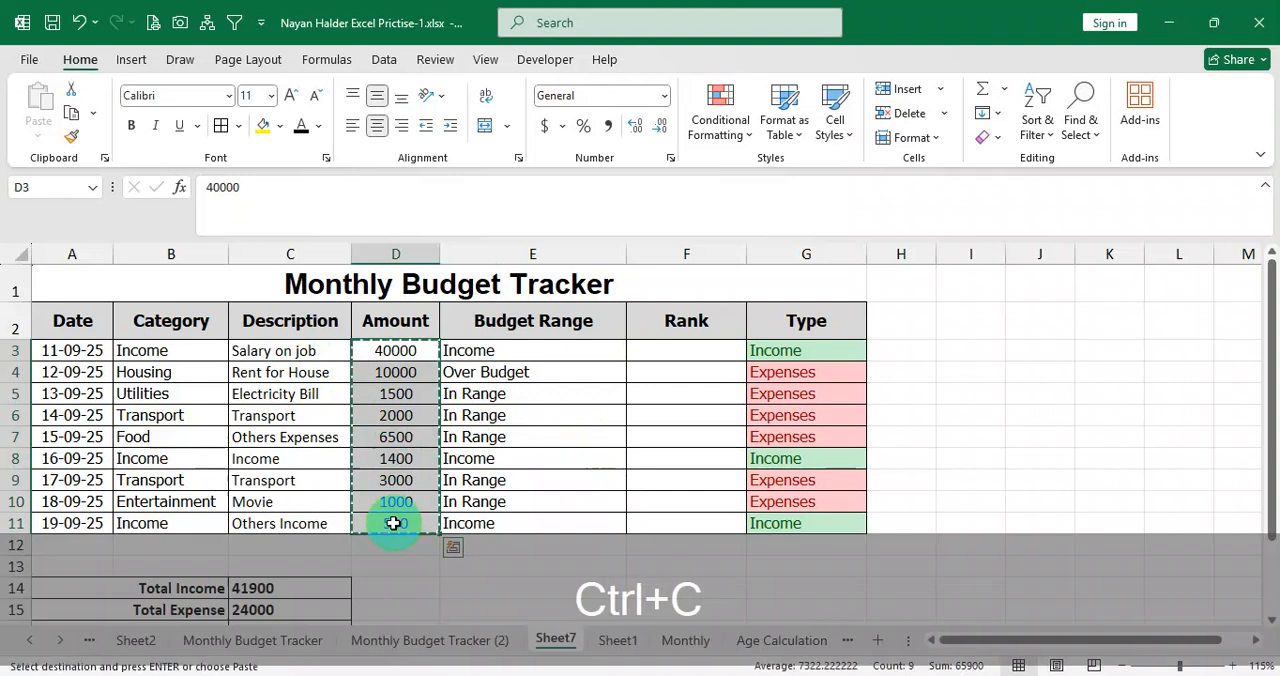
left_click(1103, 350)
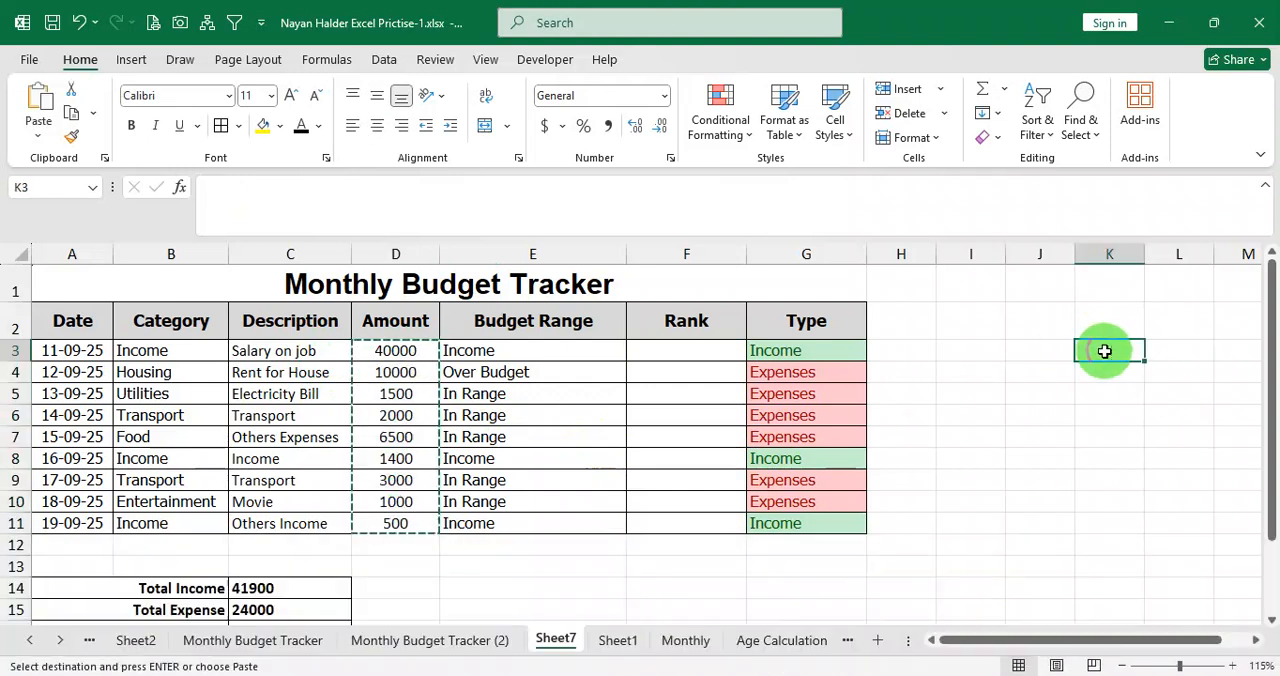
key("ctrl+v")
Copy the types in G3:G11 as values only to J3:J11 and apply borders to the helper table J3:K11.
left_click_drag(846, 354, 814, 518)
key("ctrl+c")
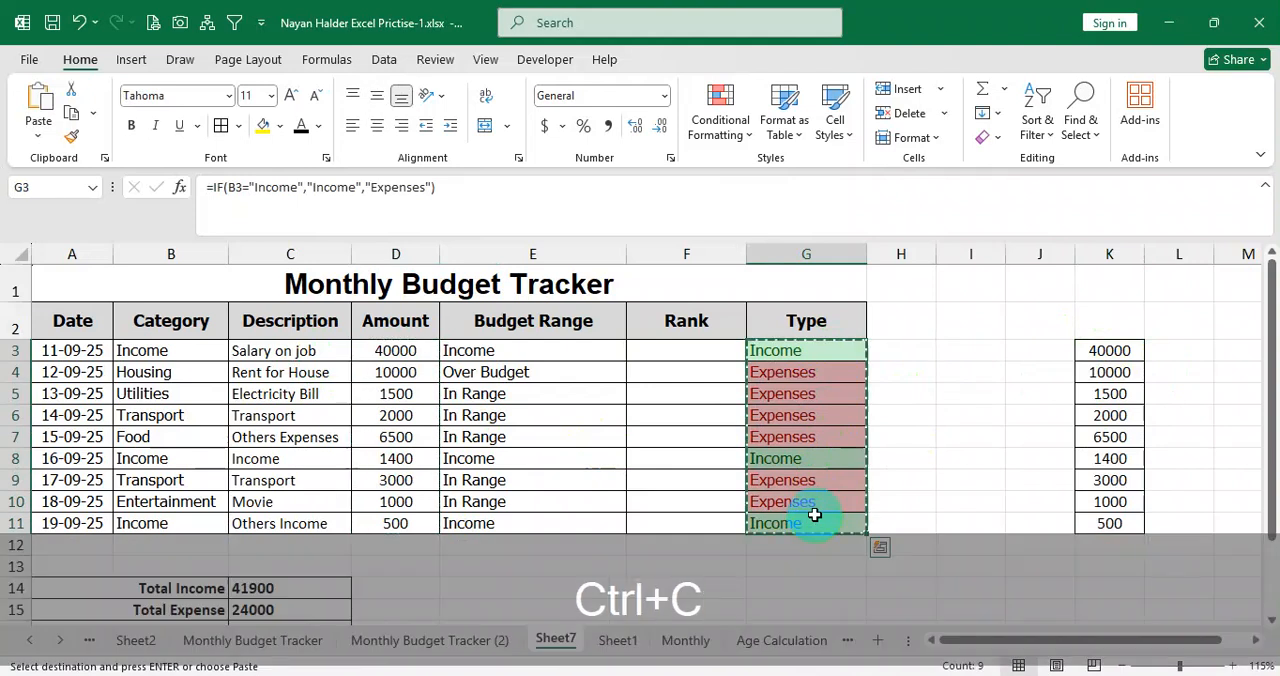
right_click(1050, 354)
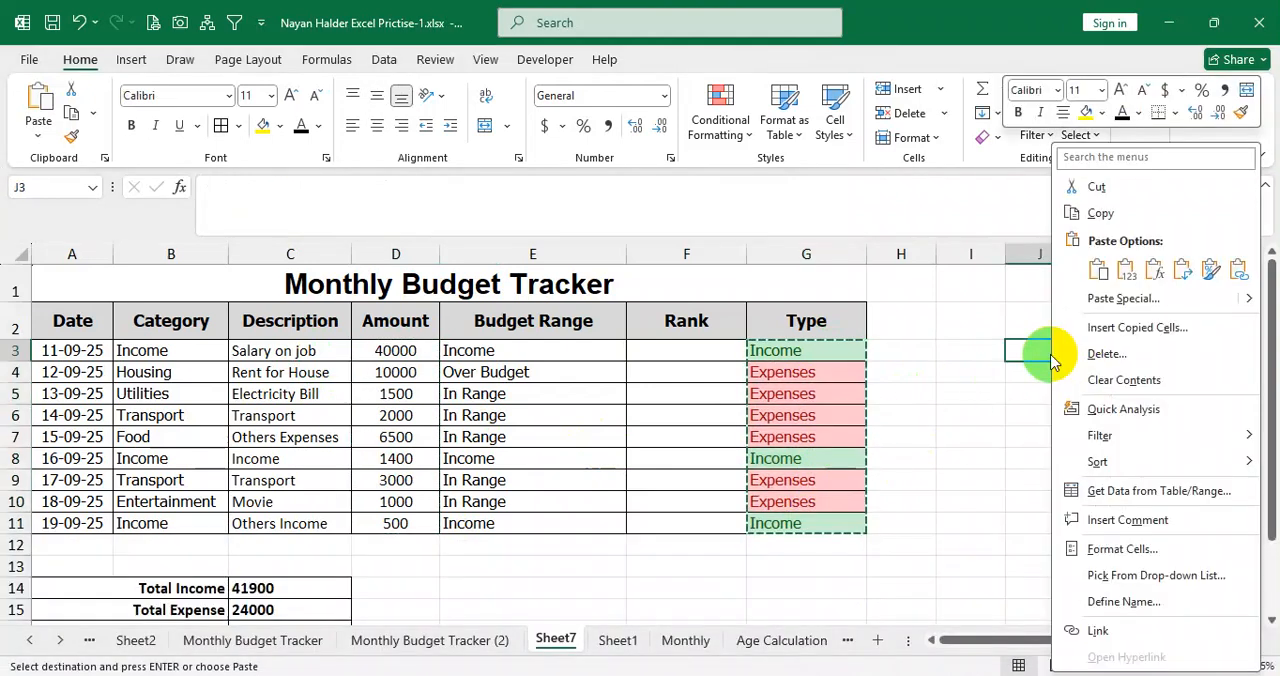
left_click(1118, 276)
left_click_drag(1049, 357, 1094, 522)
left_click(230, 125)
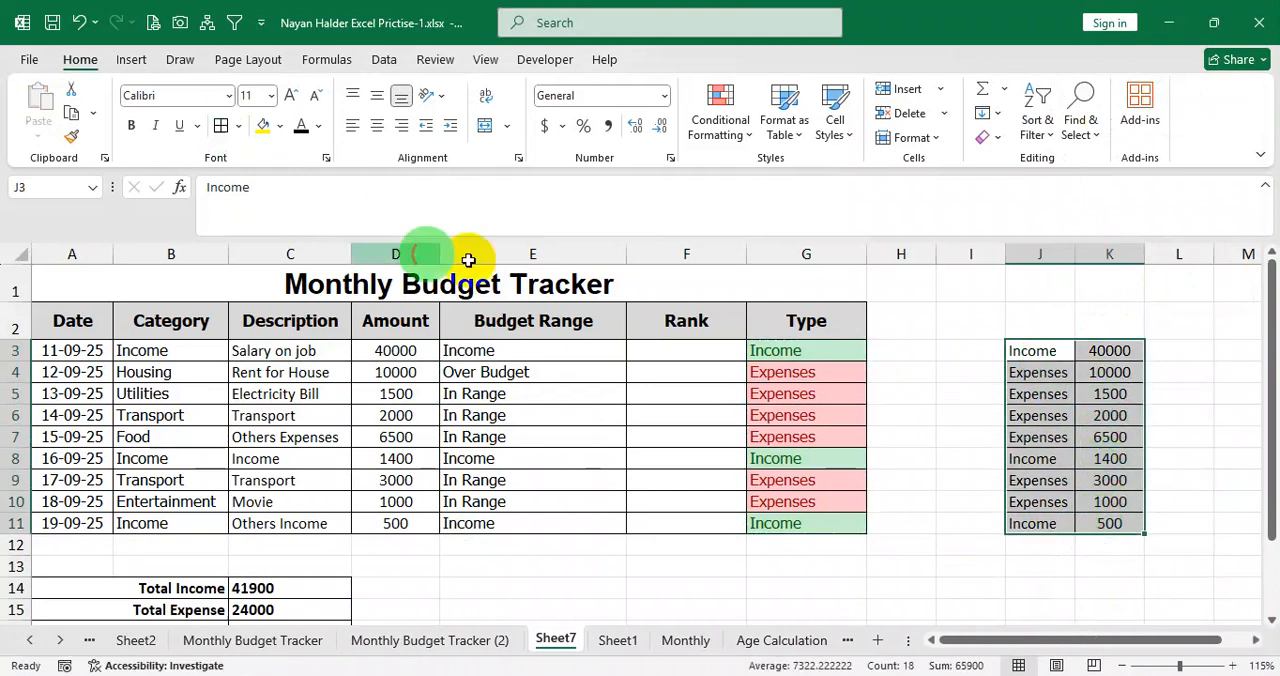
Compare the helper table with the Type column and clear its first Income entry in J3:K3.
left_click_drag(834, 345, 786, 531)
left_click_drag(1043, 354, 1109, 514)
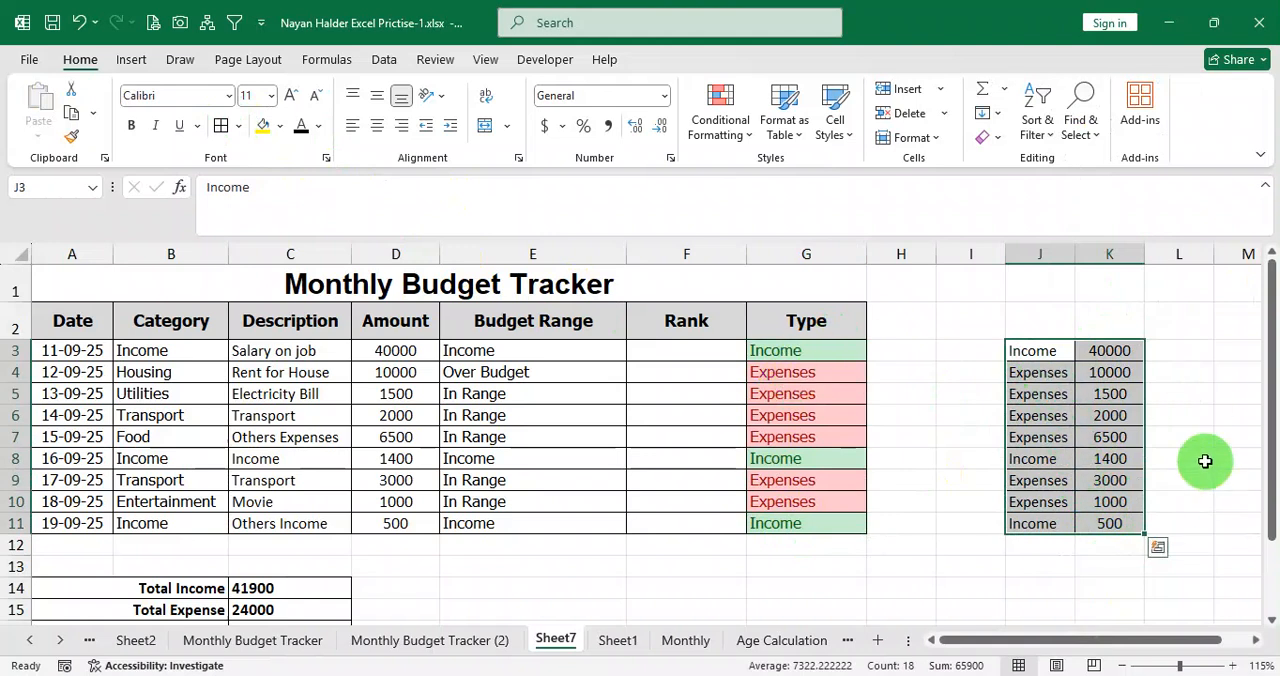
left_click(1092, 415)
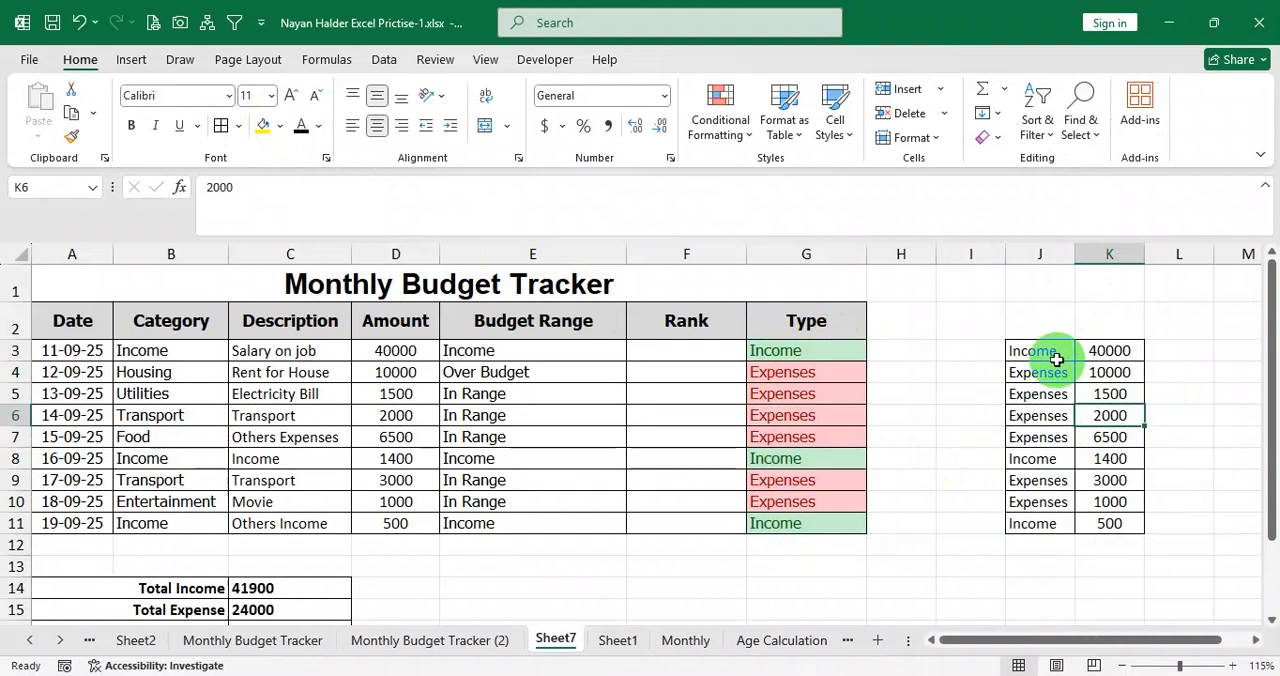
left_click_drag(1047, 352, 1108, 349)
key("Delete")
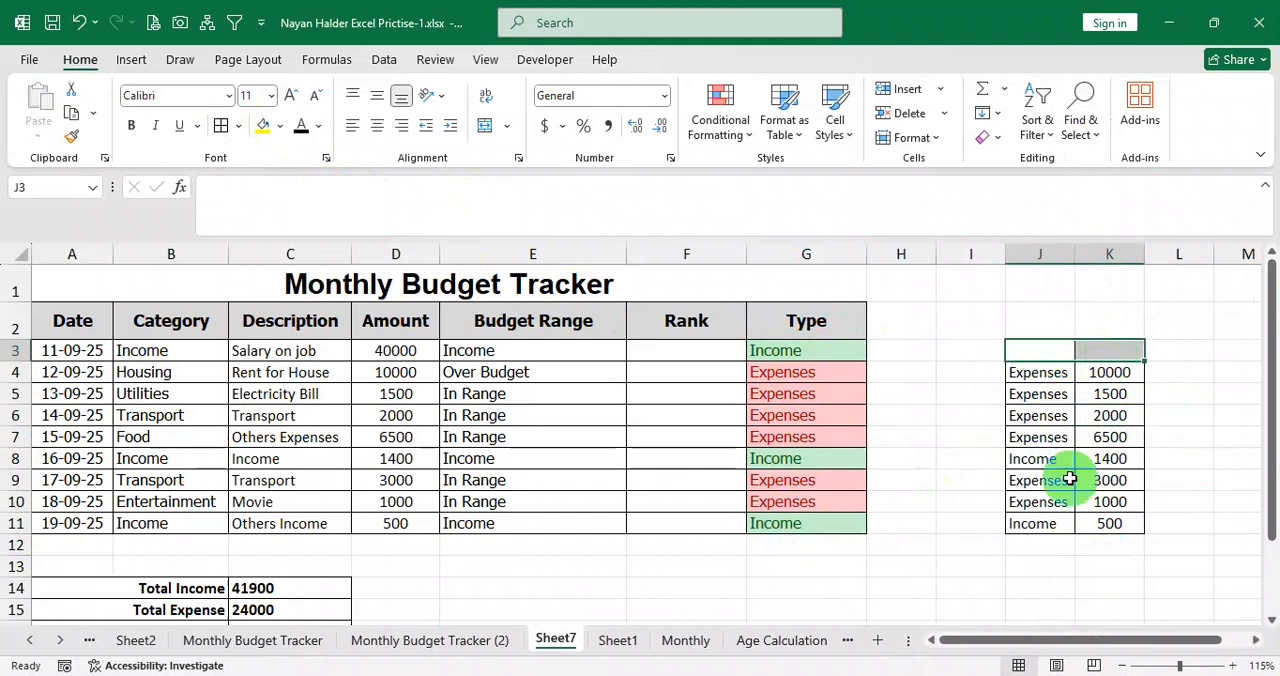
Clear the remaining Income entries from the helper table in J11:K11 and J8:K8.
left_click_drag(1045, 522, 1128, 519)
key("Delete")
left_click(1083, 588)
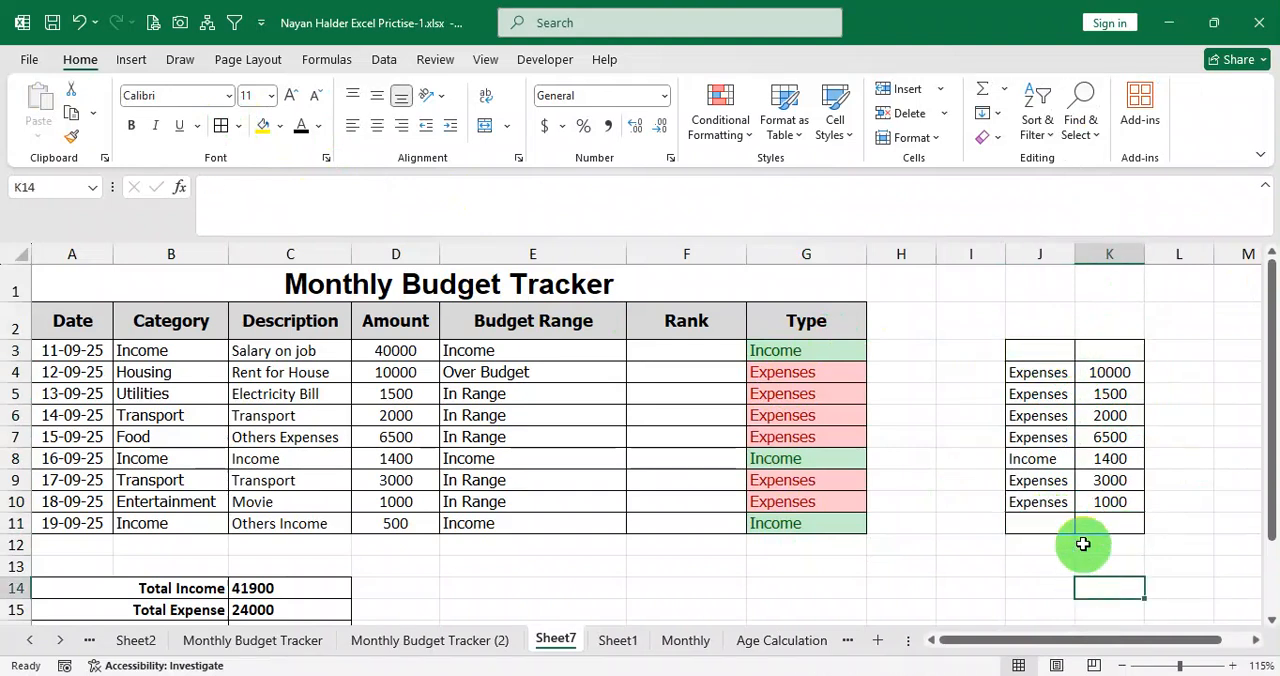
left_click_drag(1052, 458, 1131, 470)
key("Delete")
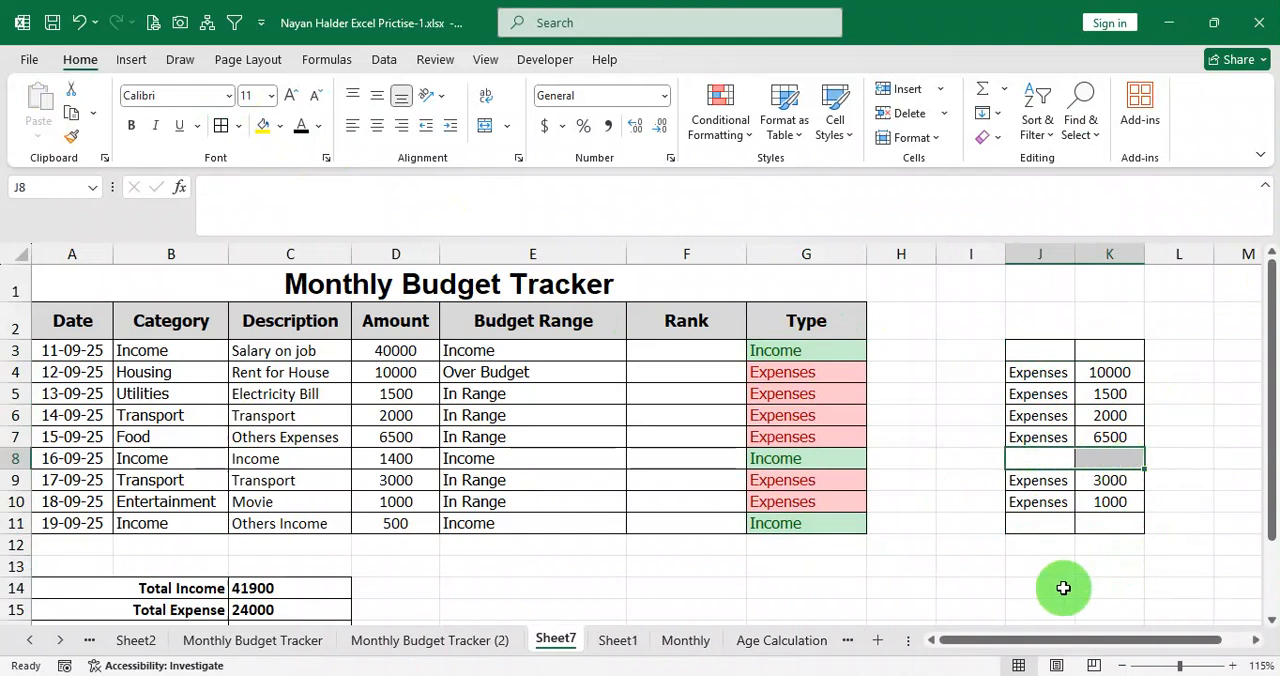
left_click(1063, 589)
left_click_drag(1060, 374, 1098, 458)
left_click_drag(1049, 358, 1113, 521)
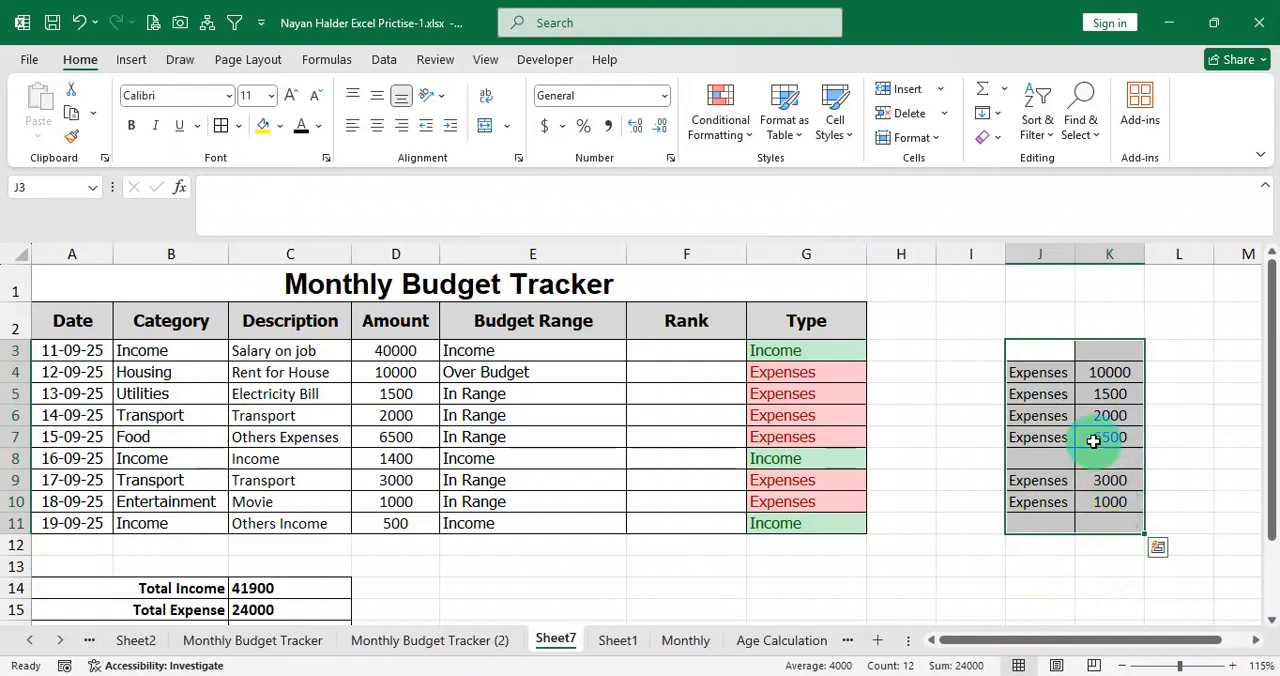
left_click_drag(1054, 357, 1097, 354)
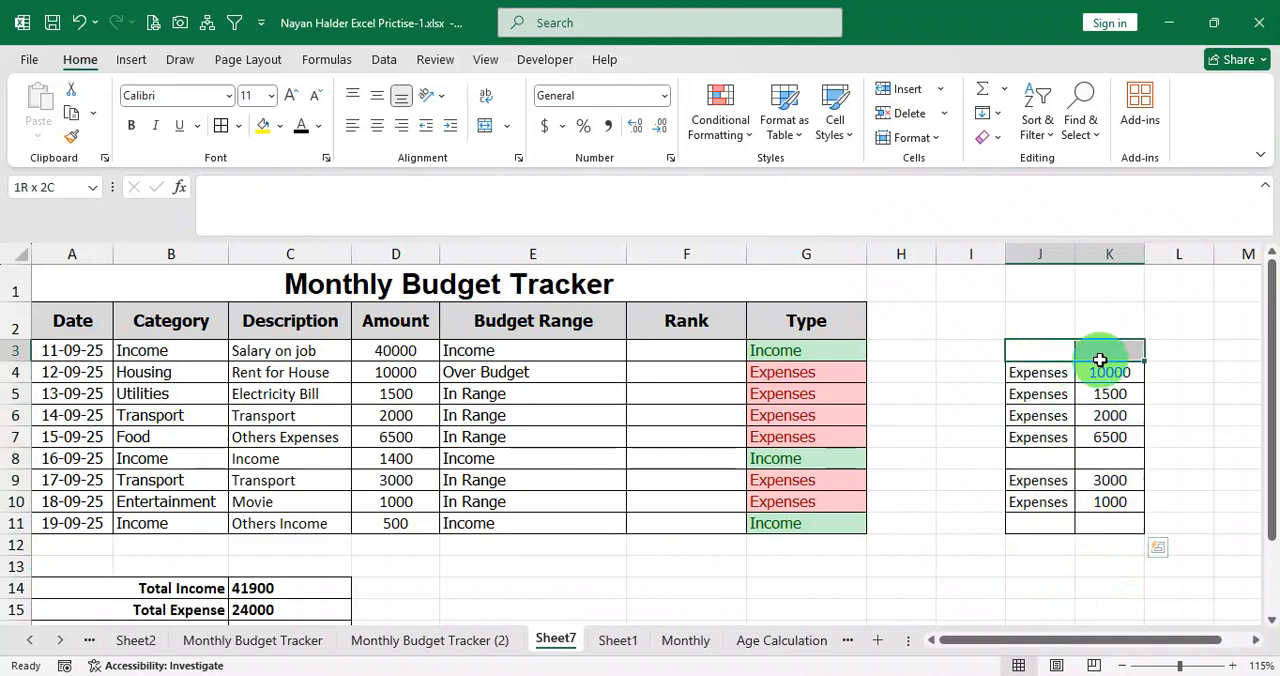
Enter =RANK(K3,$K$3:$K$11) in F3 and fill it down to F11.
left_click(681, 350)
type("=rank(")
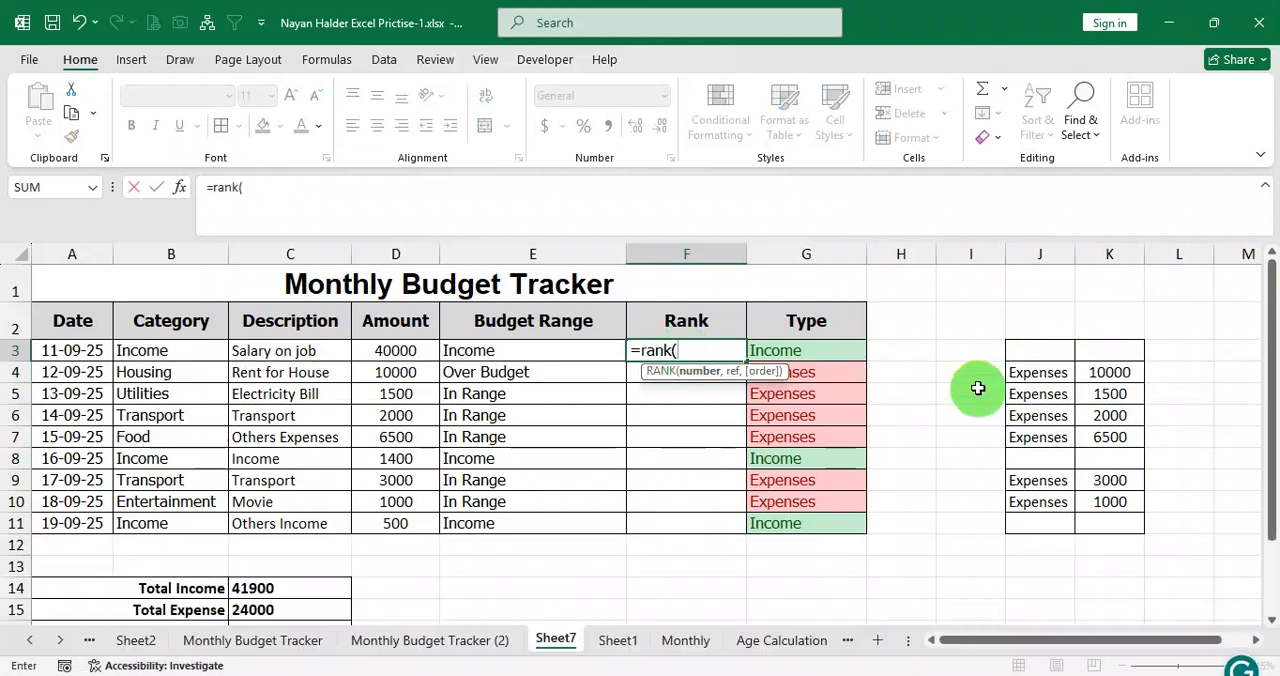
left_click(1105, 352)
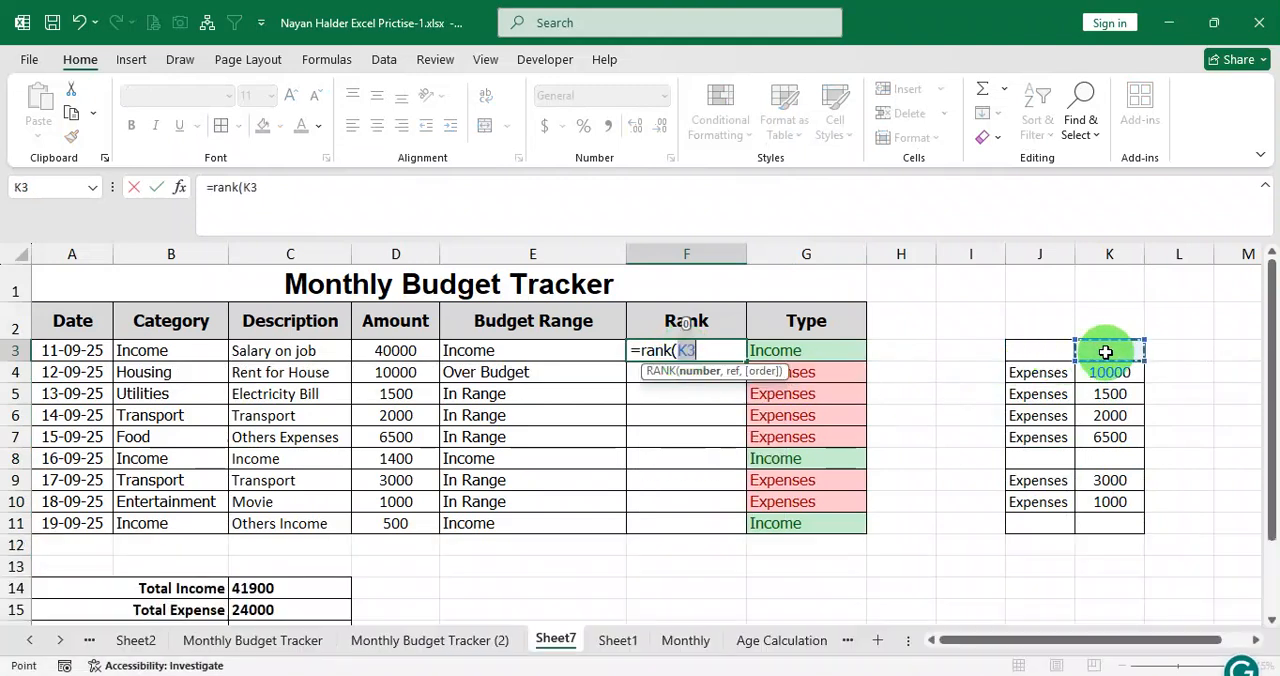
type(",")
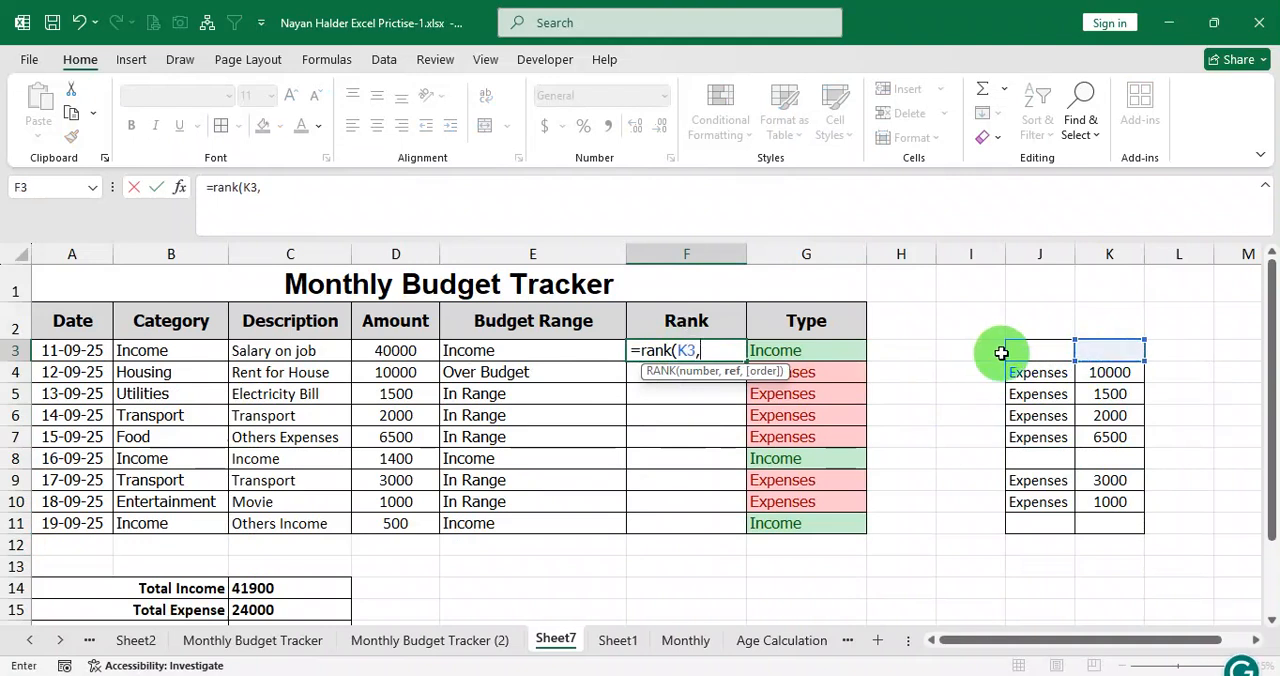
left_click_drag(1106, 350, 1127, 528)
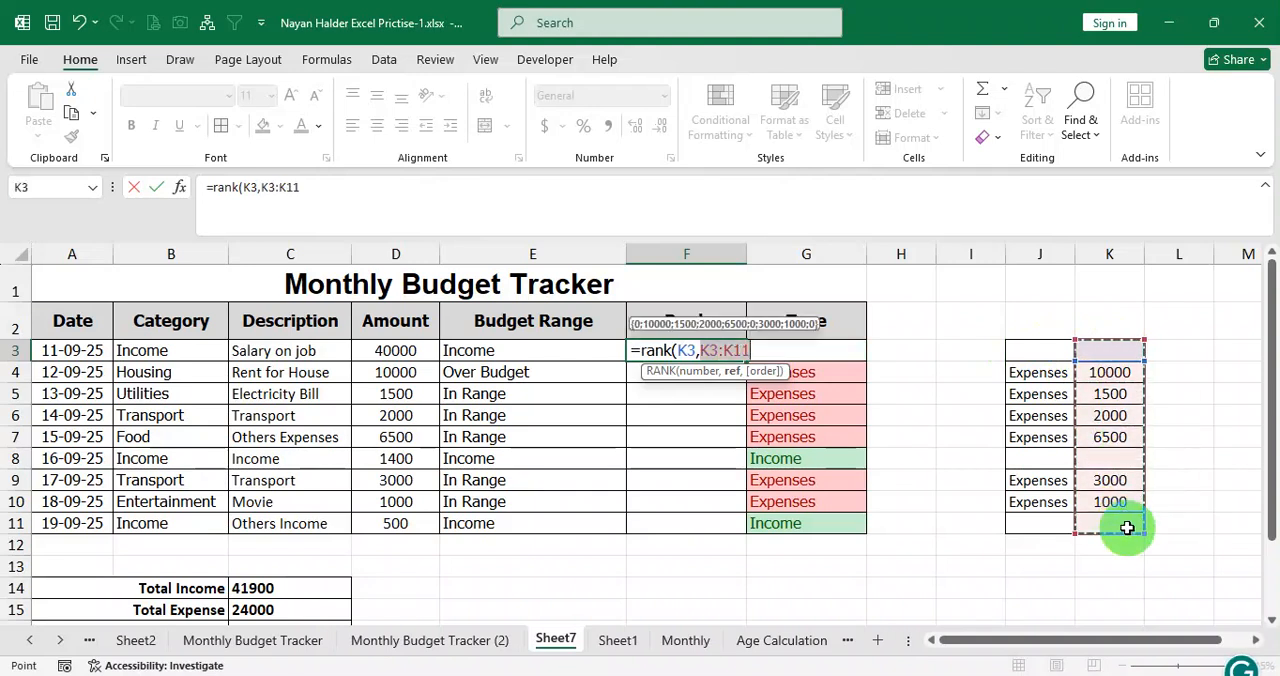
key("F4")
type(")")
key("Return")
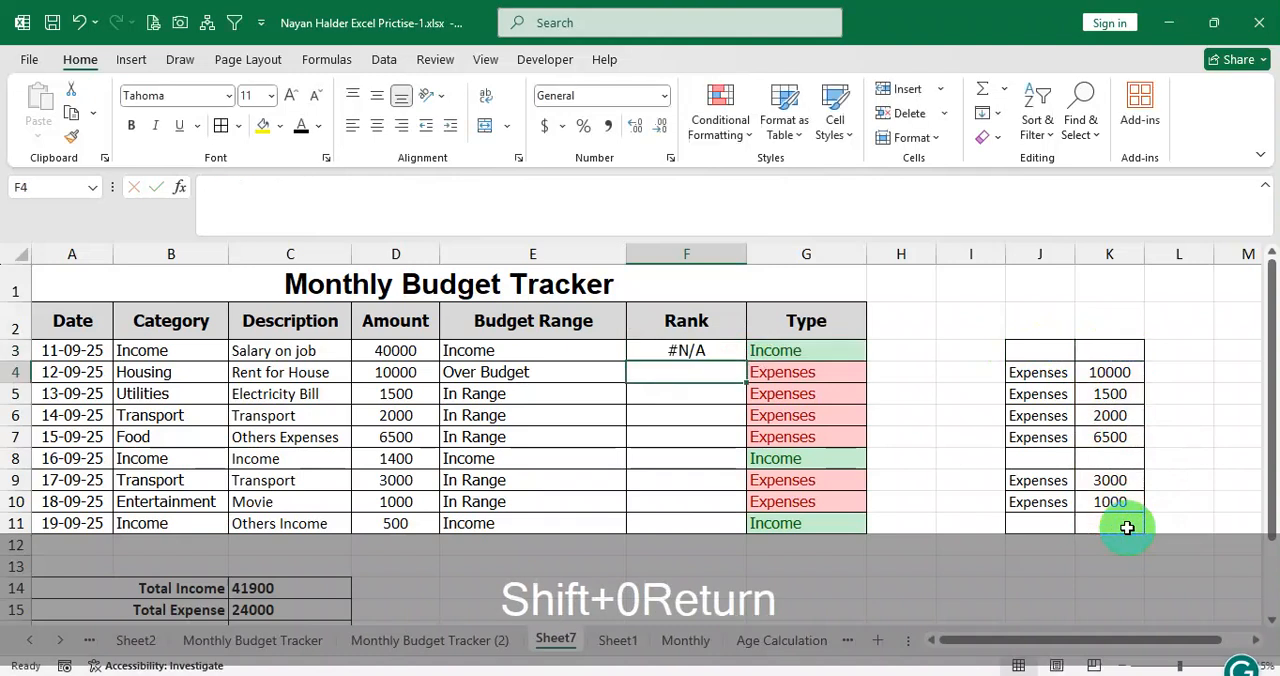
left_click(686, 352)
left_click_drag(748, 365, 737, 525)
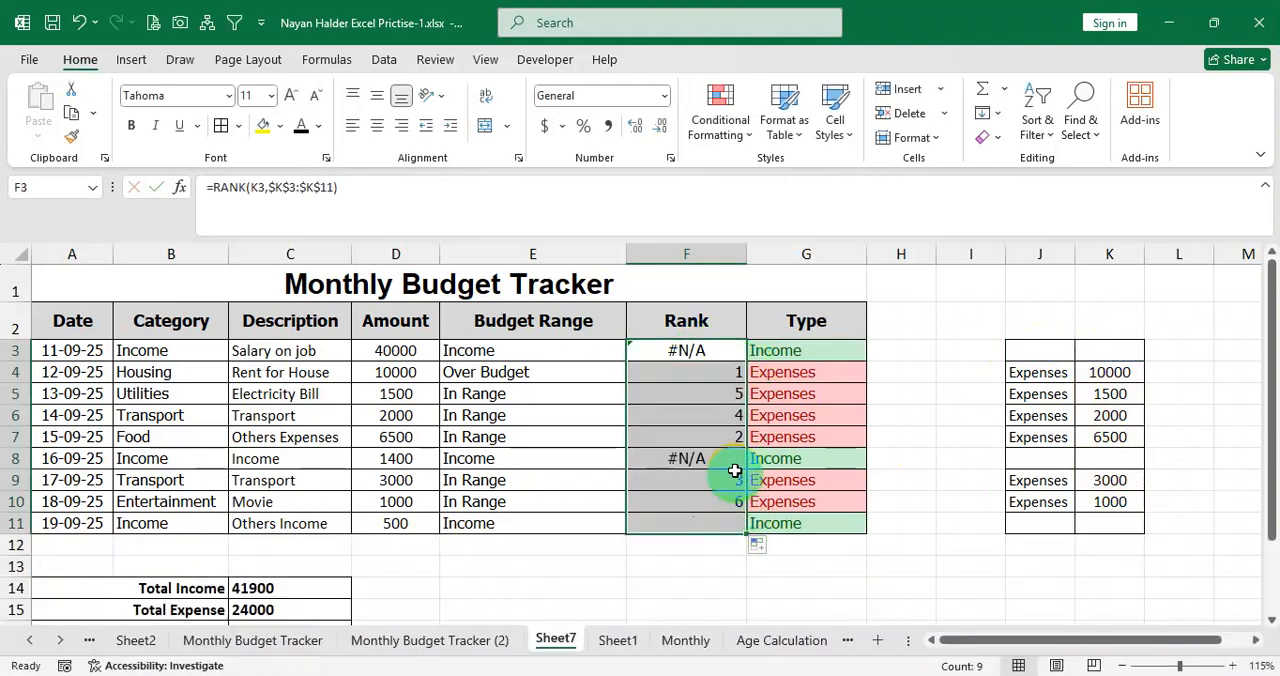
Enter Income in J3 of the helper table and copy it to J8 and J11.
left_click(1115, 345)
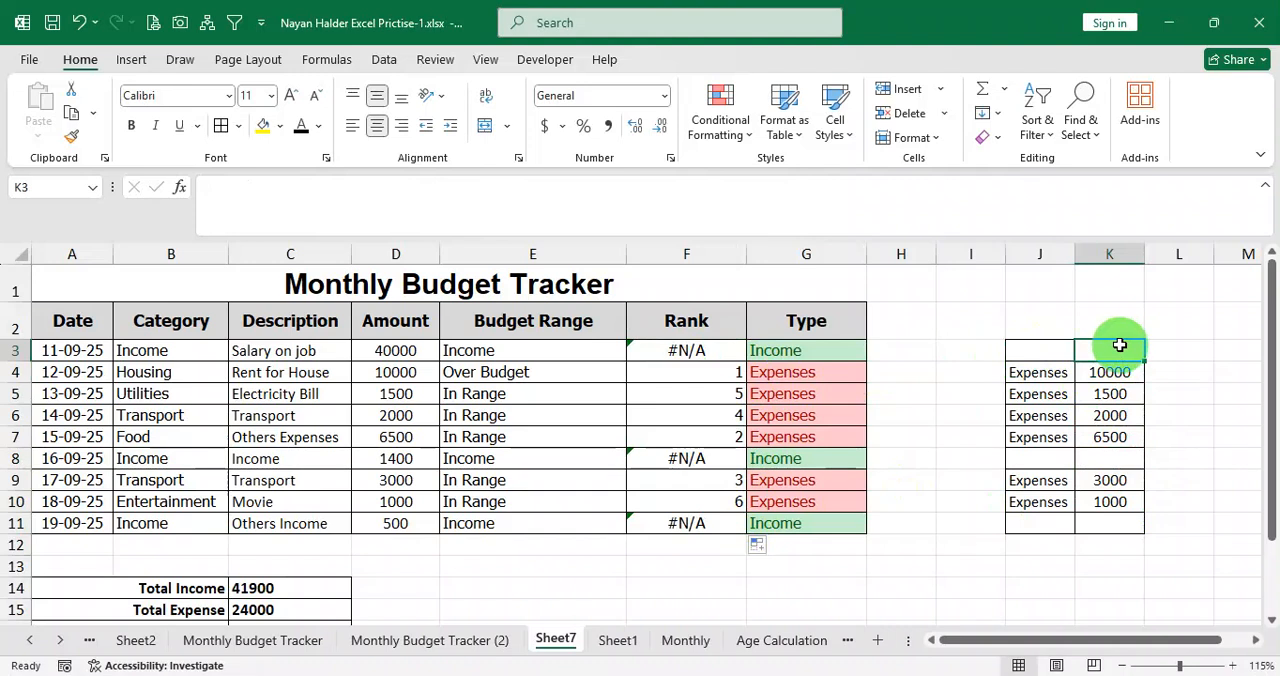
left_click(1043, 350)
left_click(1103, 354)
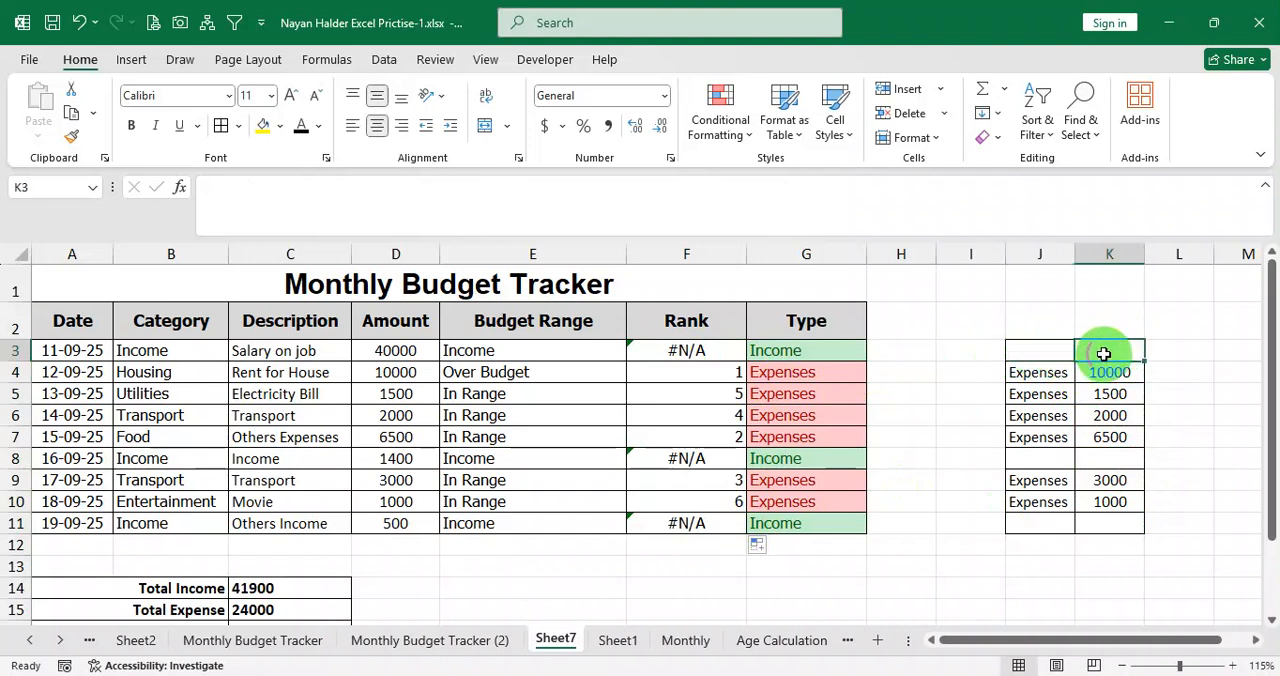
left_click(1046, 352)
left_click(1055, 460)
left_click(1052, 353)
type("Income")
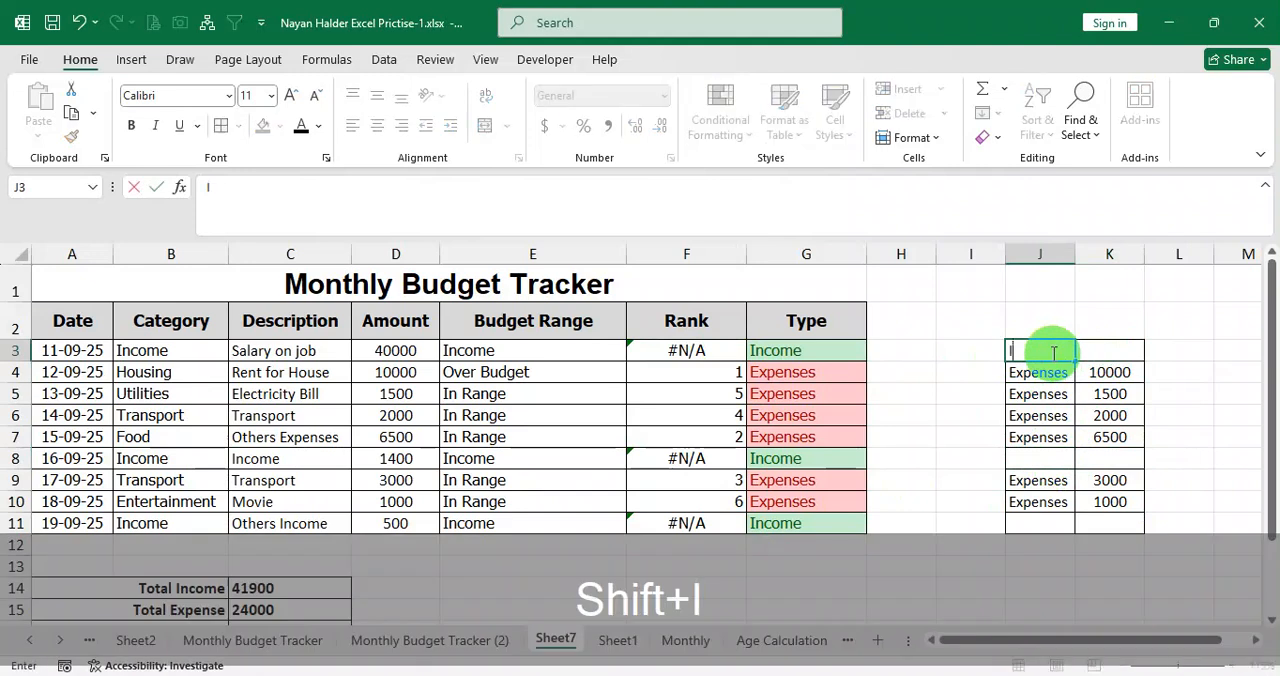
key("Return")
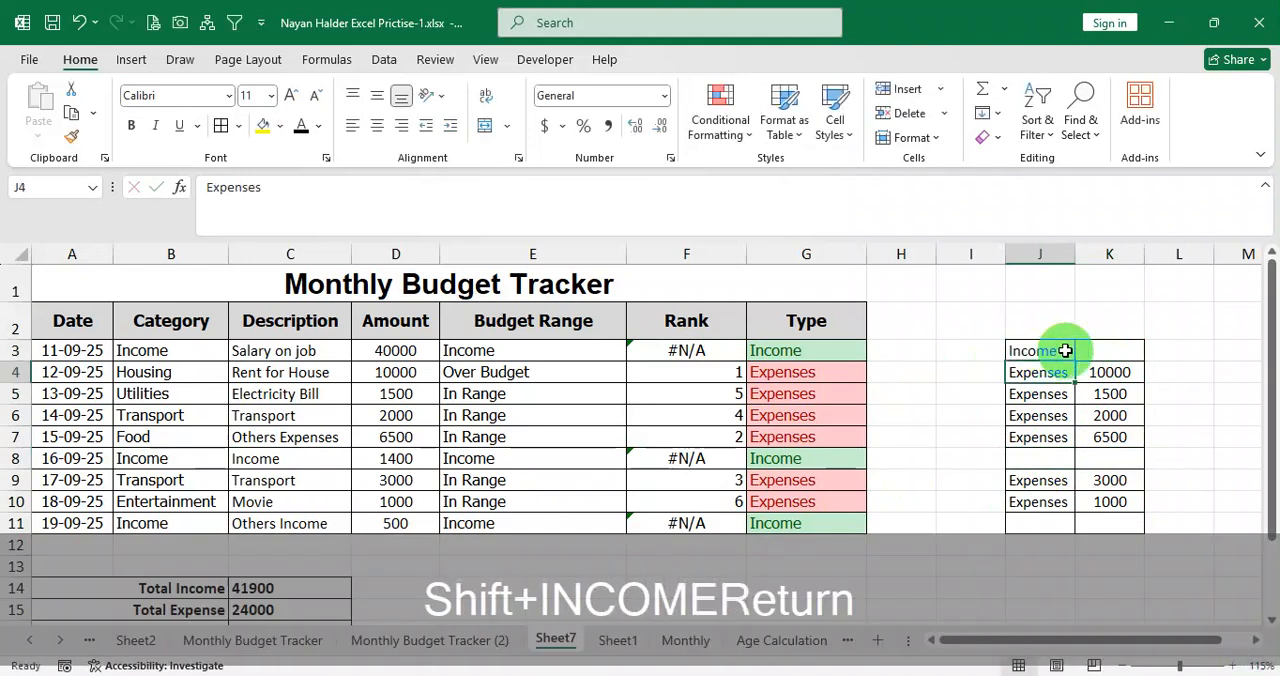
left_click(1049, 350)
key("ctrl+c")
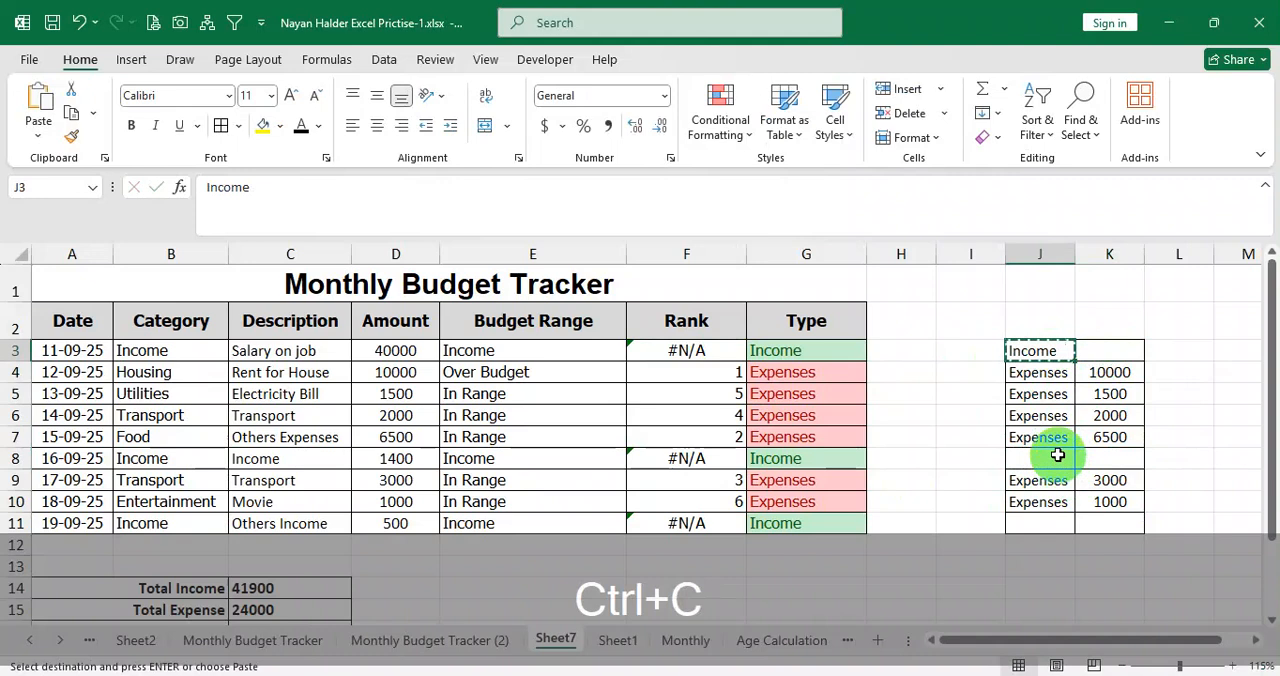
left_click(1049, 458)
key("ctrl+v")
left_click(1049, 522)
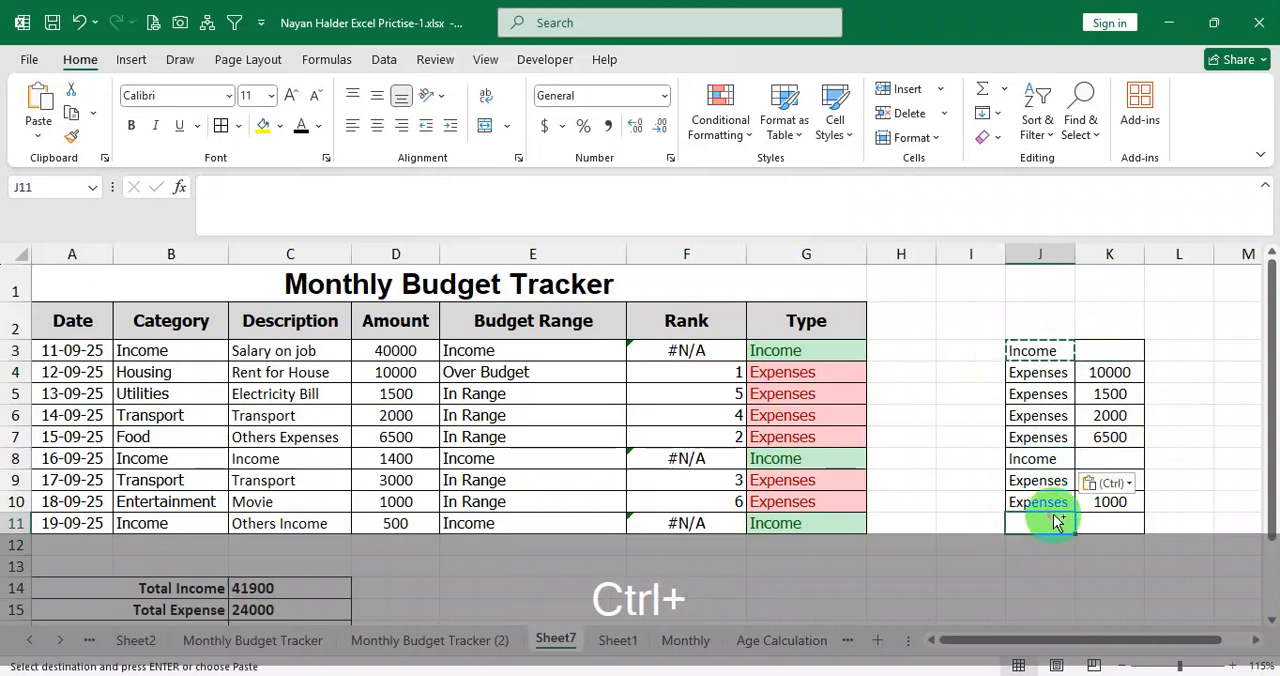
key("ctrl+v")
Try 0 as the amount in K3, check its effect on the ranks, and clear K3.
left_click(1107, 353)
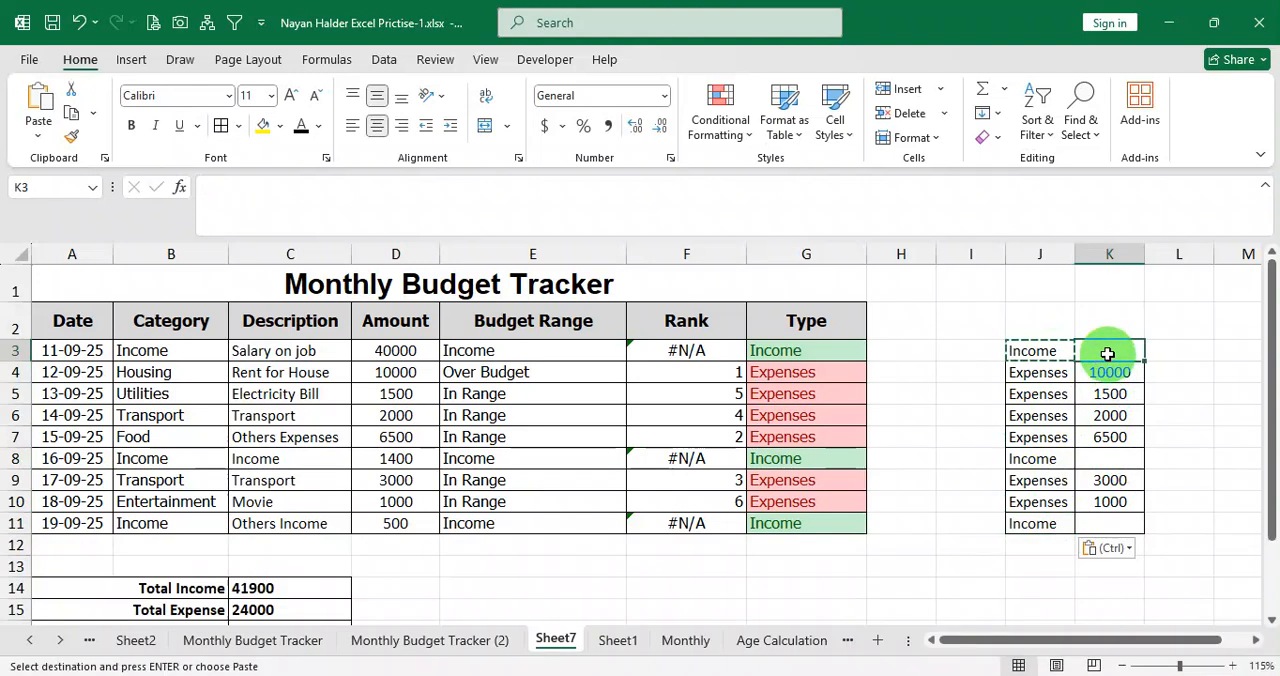
type("0")
left_click(1110, 394)
left_click(733, 355)
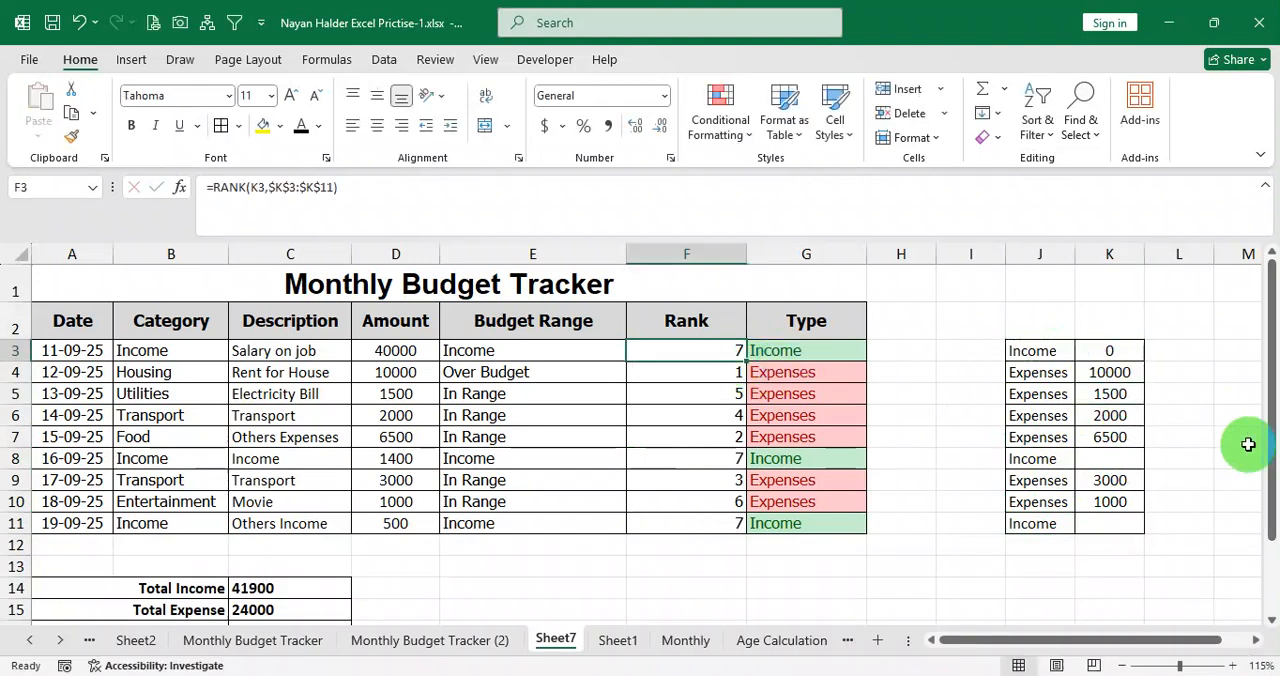
left_click(1126, 456)
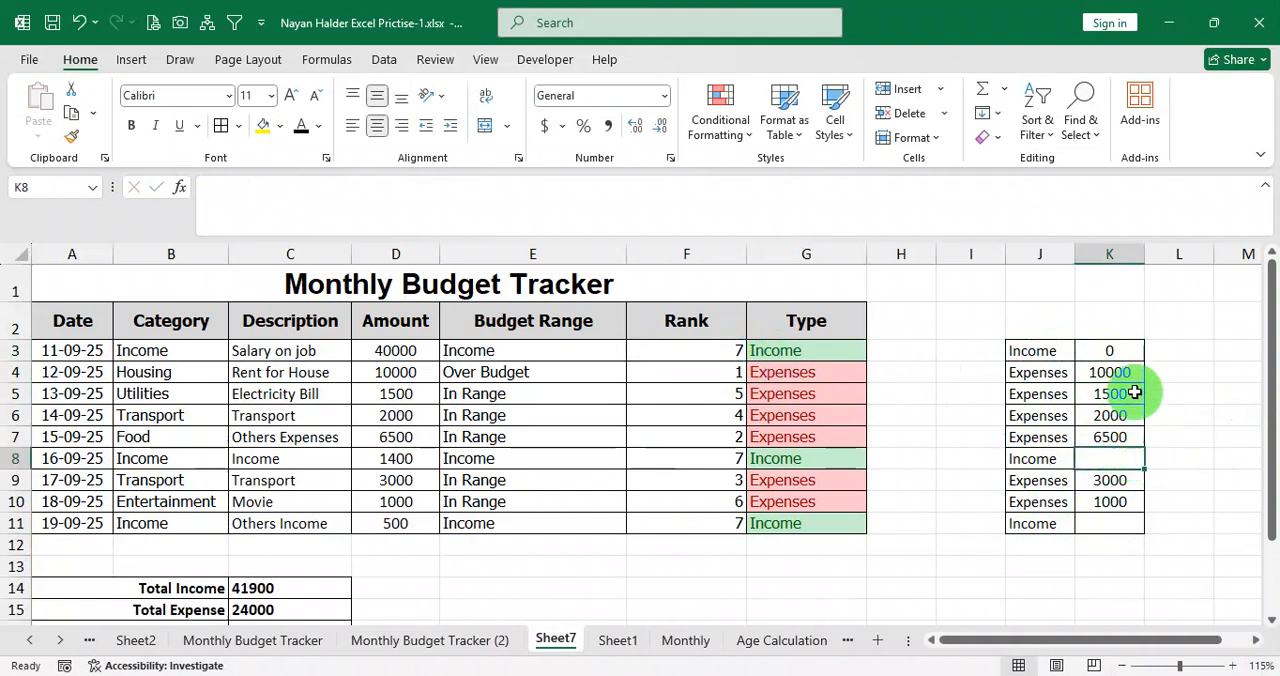
left_click(1133, 356)
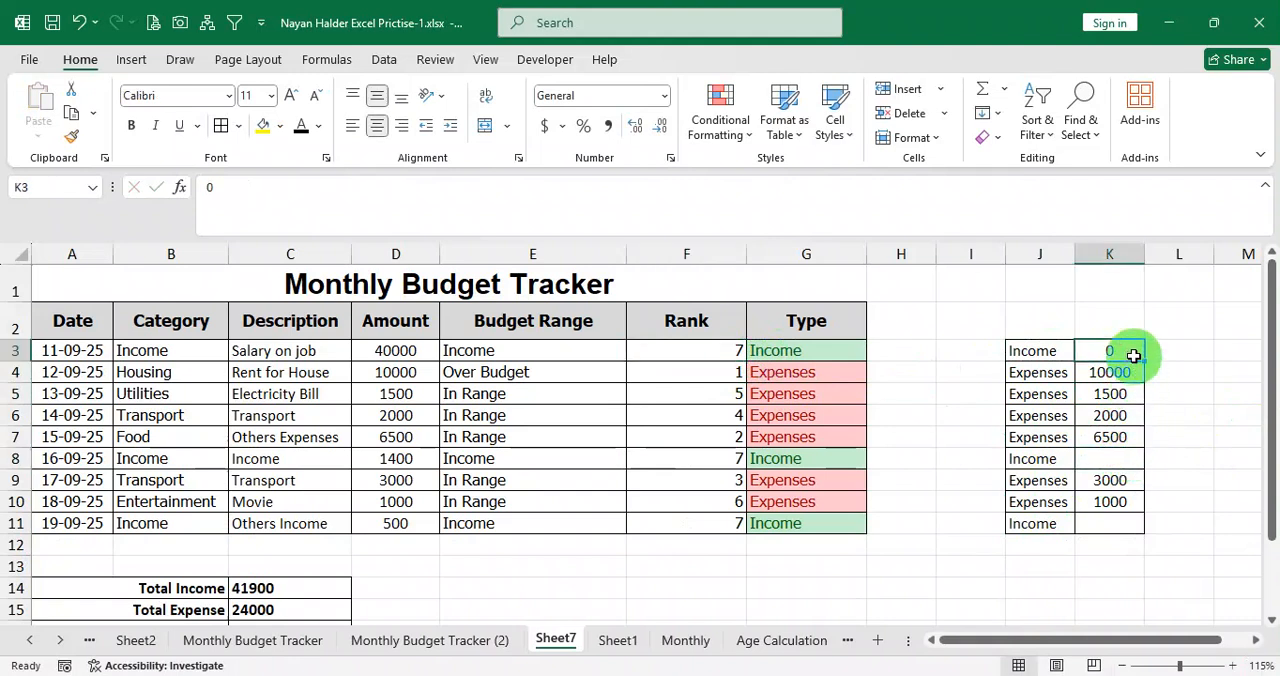
key("Delete")
left_click(1108, 430)
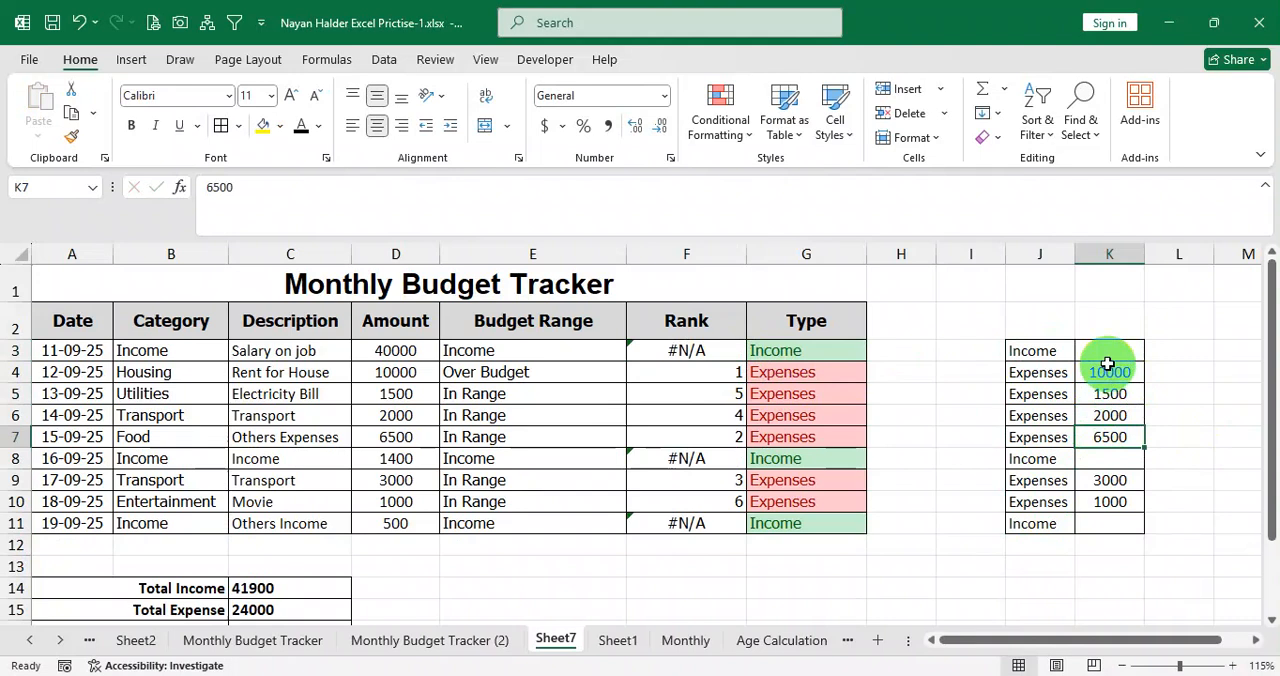
Clear the trial rank formulas from F3:F11.
left_click_drag(1051, 344, 1106, 523)
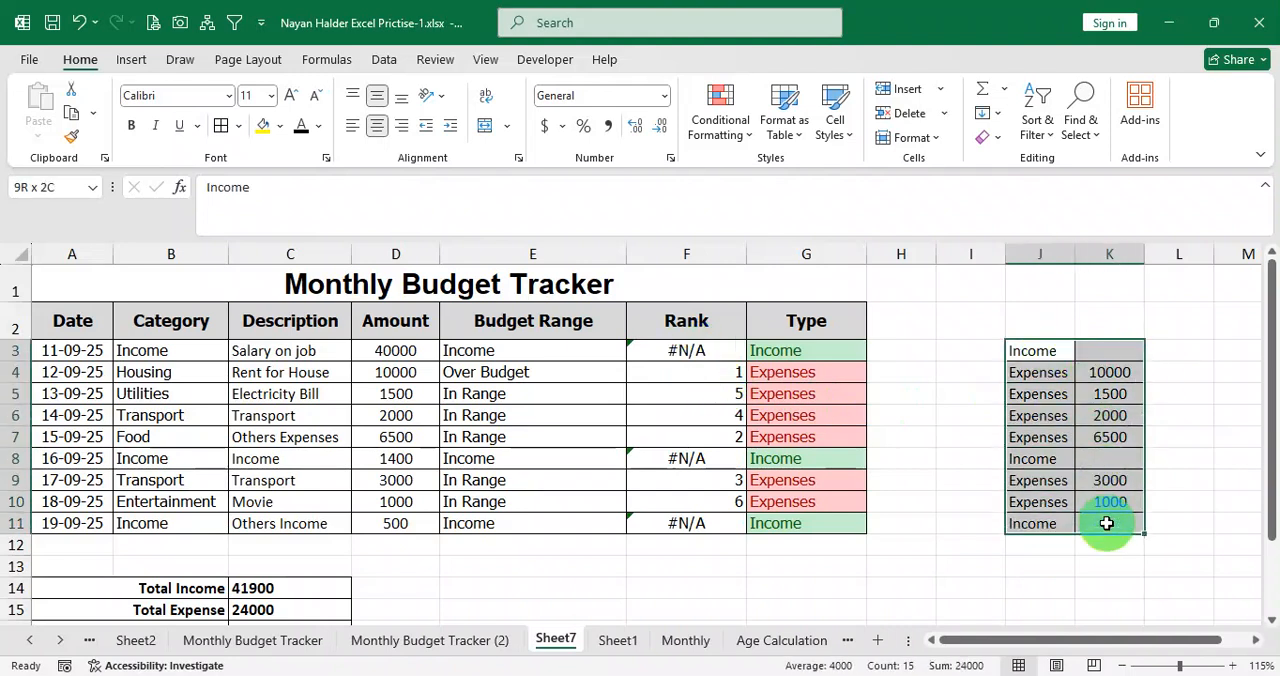
left_click(706, 354)
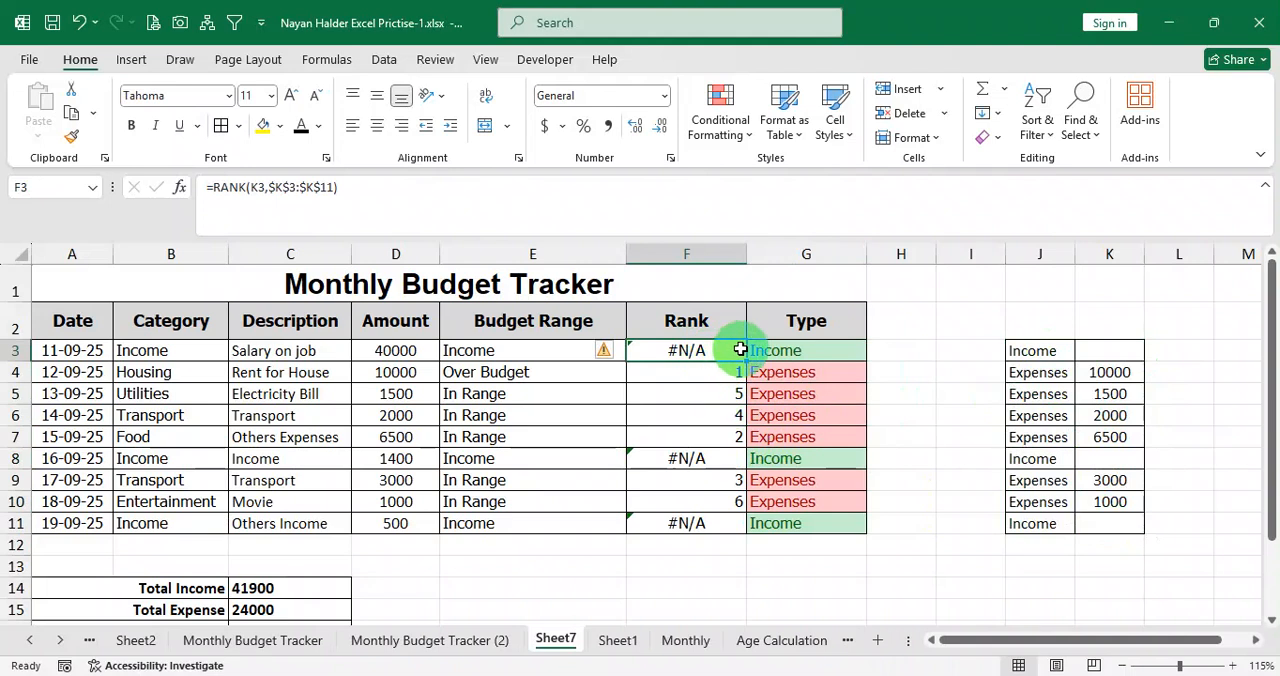
left_click_drag(711, 349, 677, 518)
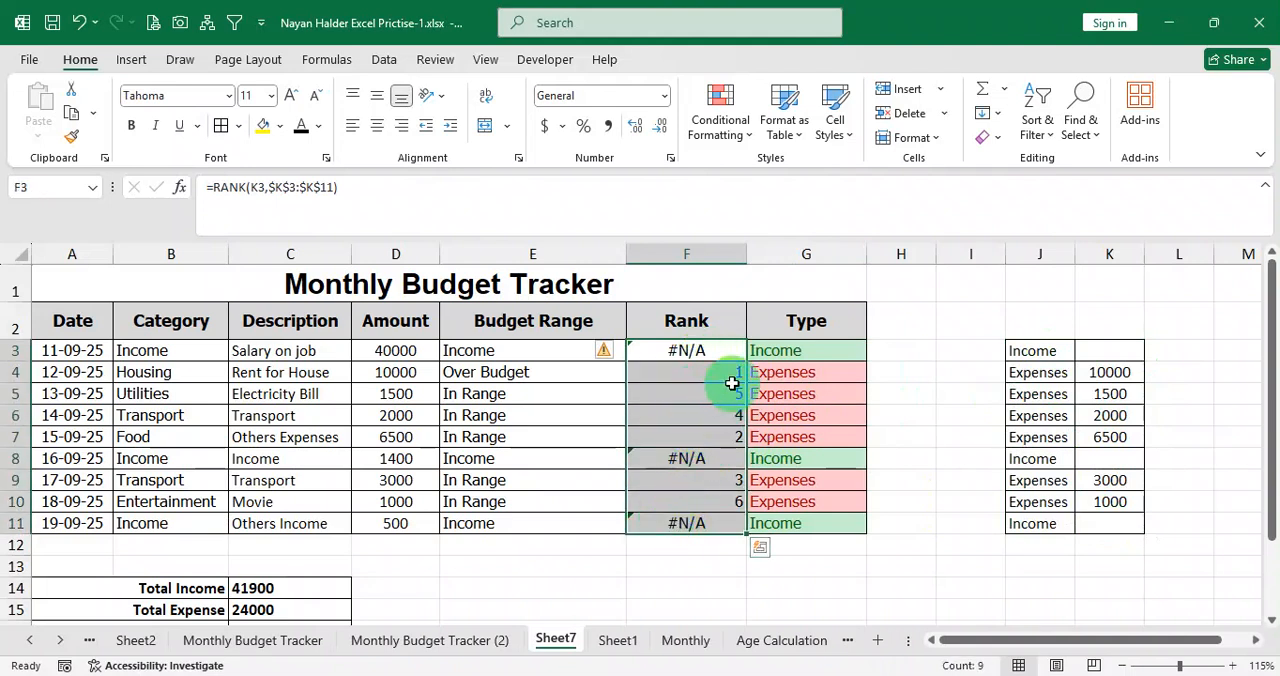
key("Delete")
left_click(722, 352)
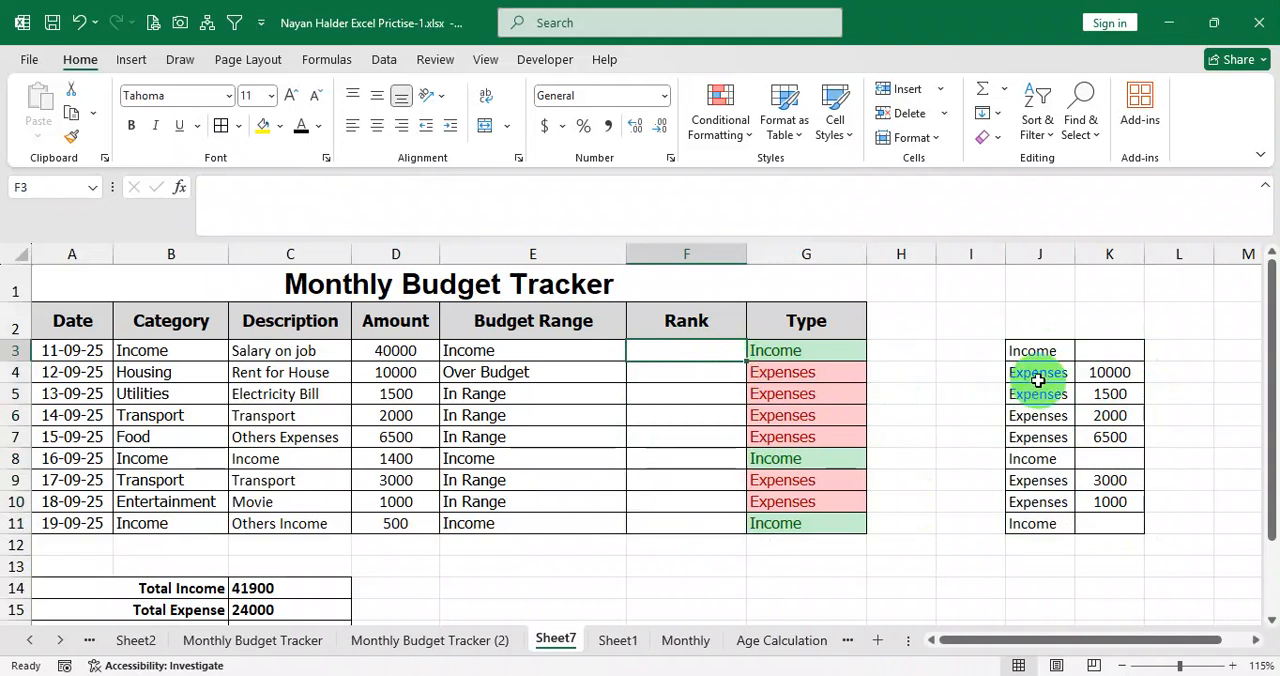
Clear the Income labels from J3, J8 and J11 in the helper table.
left_click(1040, 353)
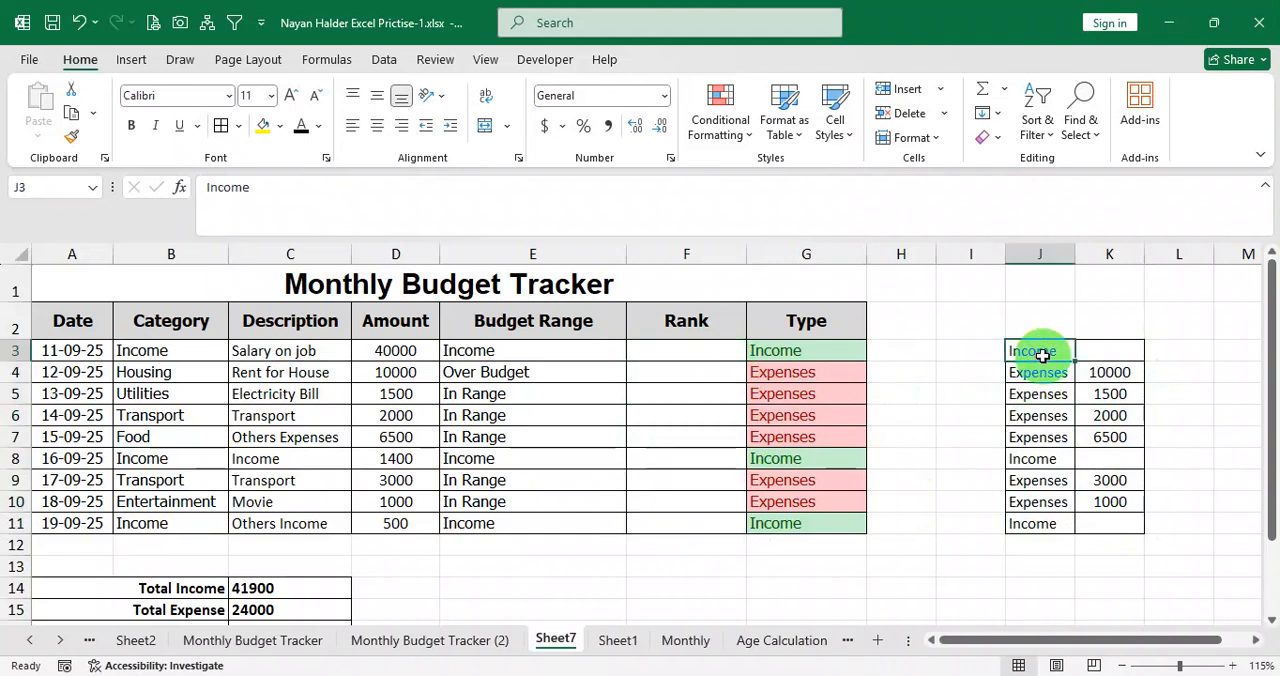
left_click(1046, 459)
key("Delete")
left_click(1050, 363)
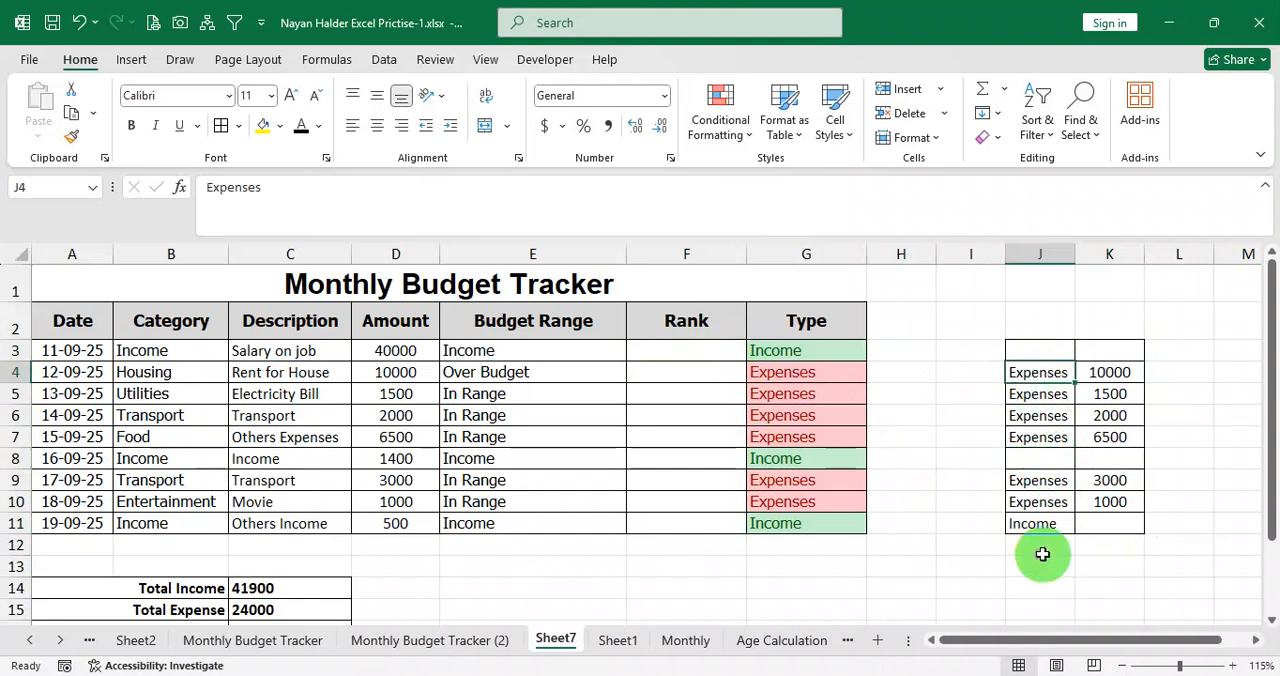
left_click(1044, 526)
key("Delete")
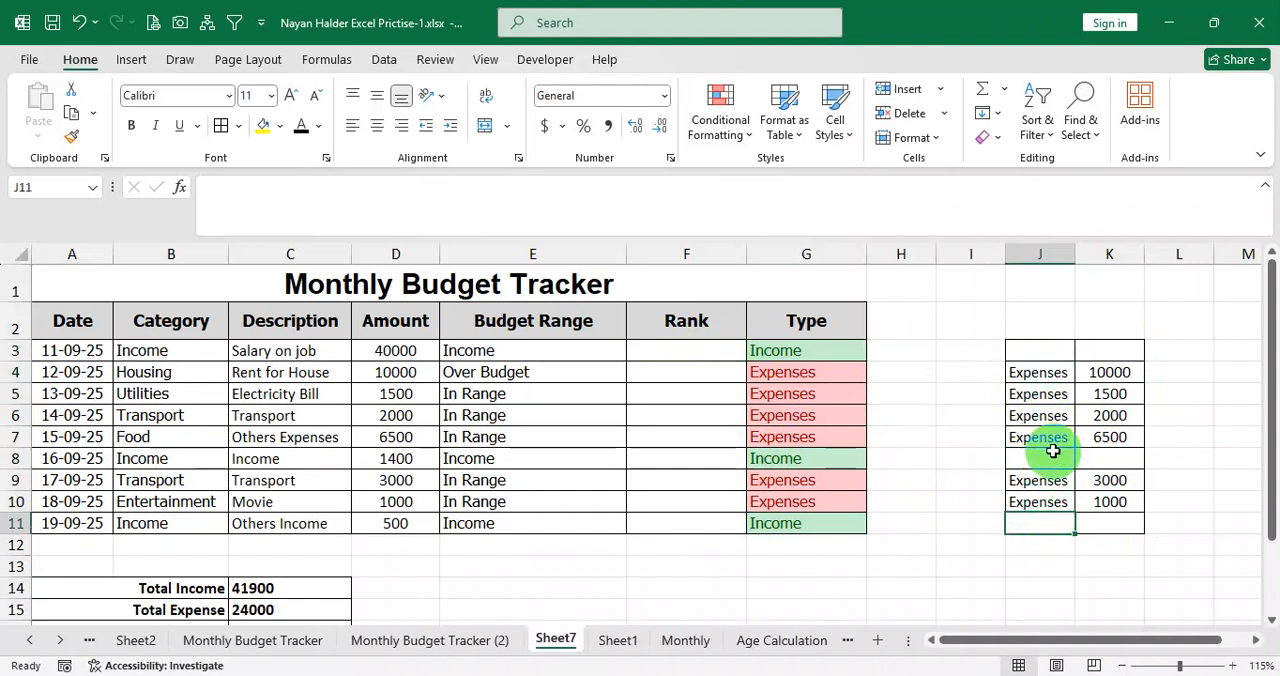
left_click(1047, 358)
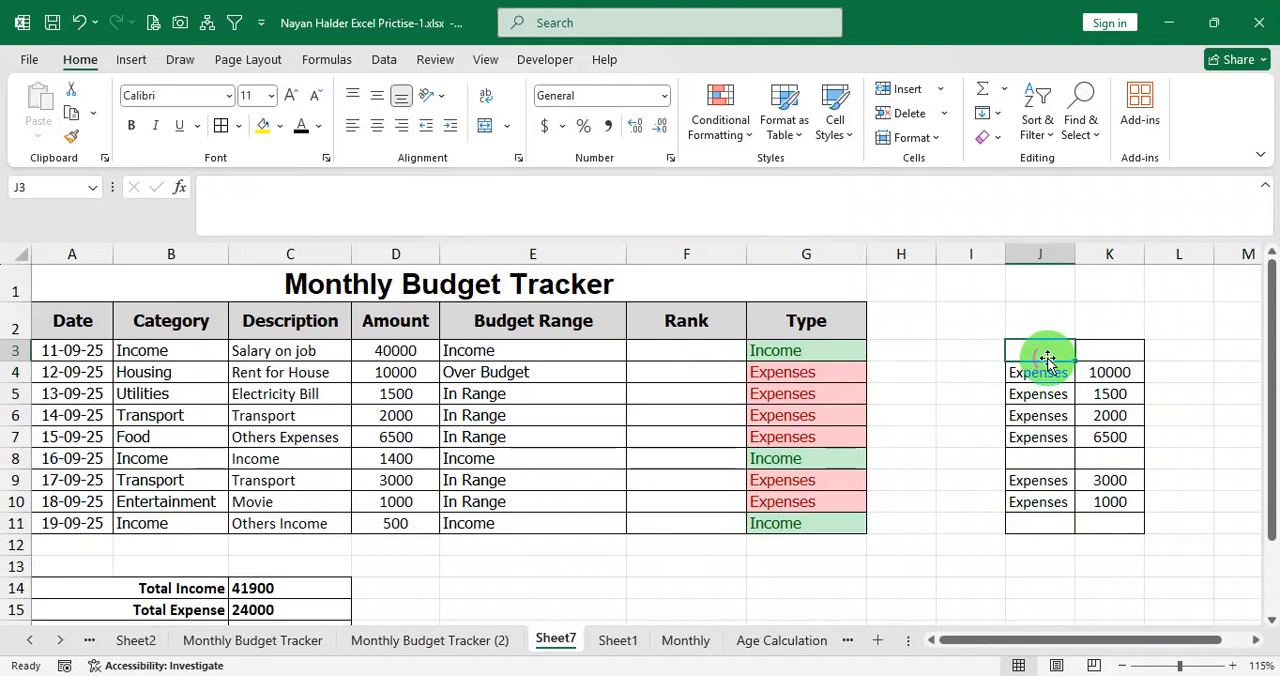
Enter =IF(G3="Income","",RANK(K3,$K$3:$K$11)) in F3 and fill it down through F11.
left_click(685, 354)
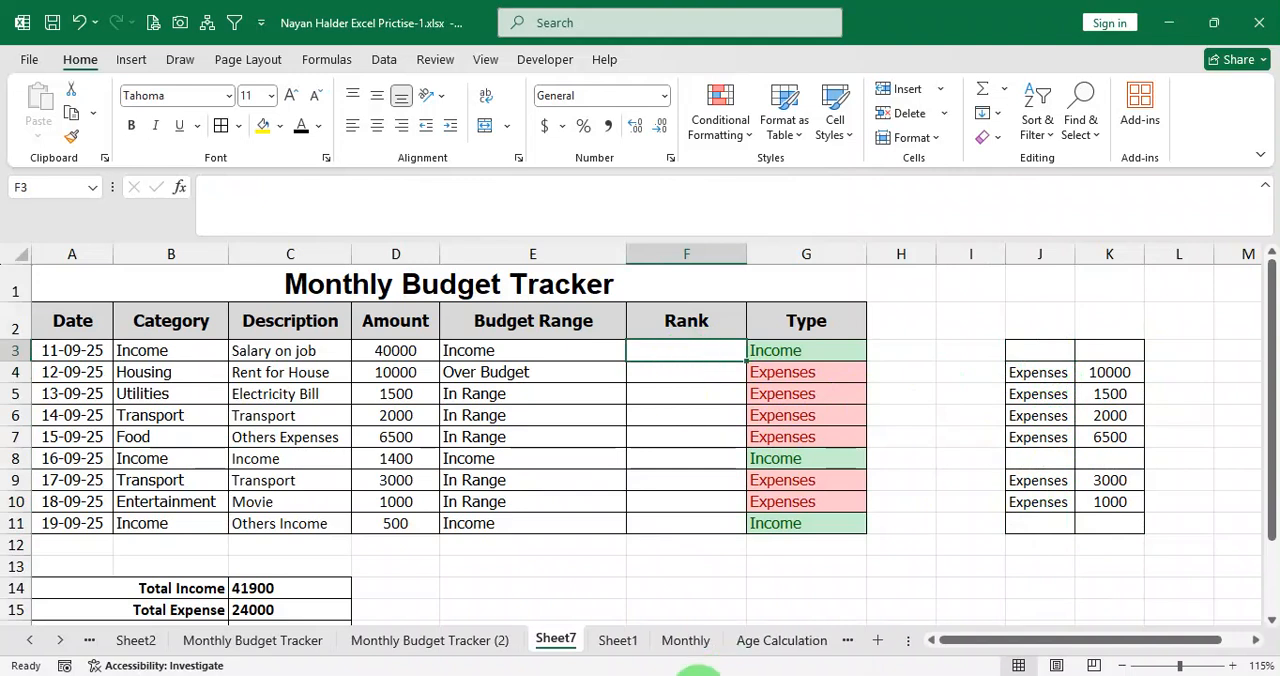
type("=if(")
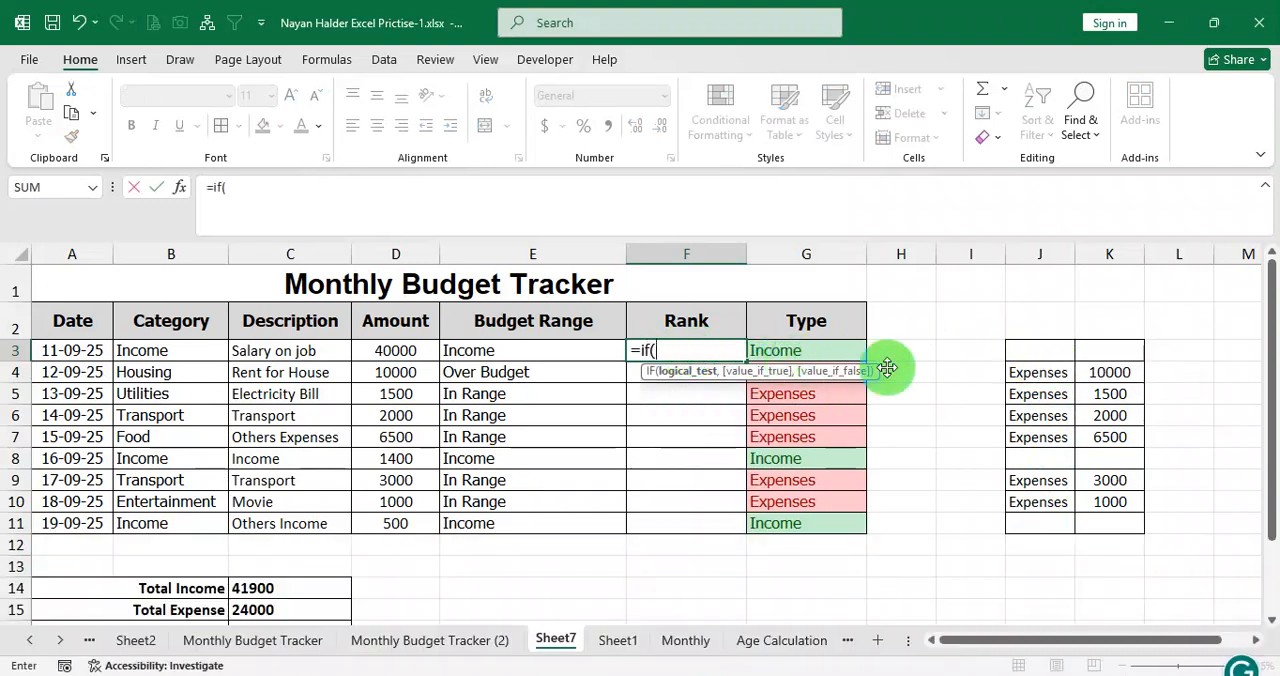
left_click(833, 352)
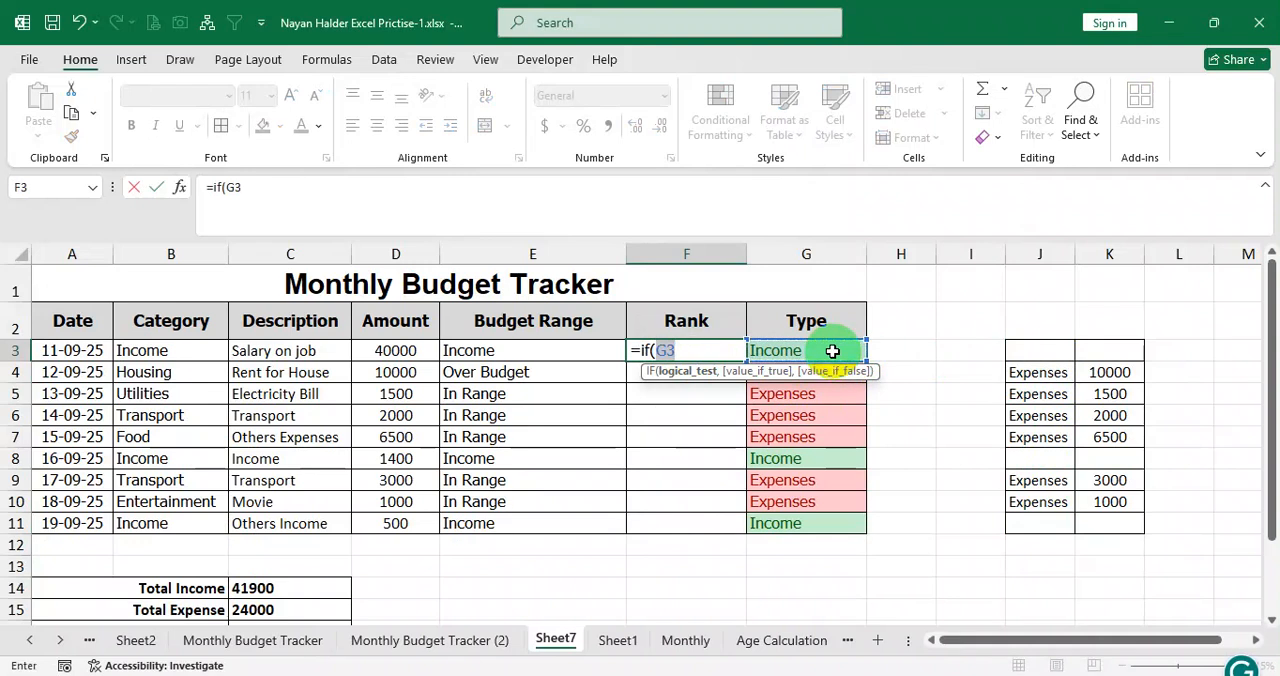
key("shift")
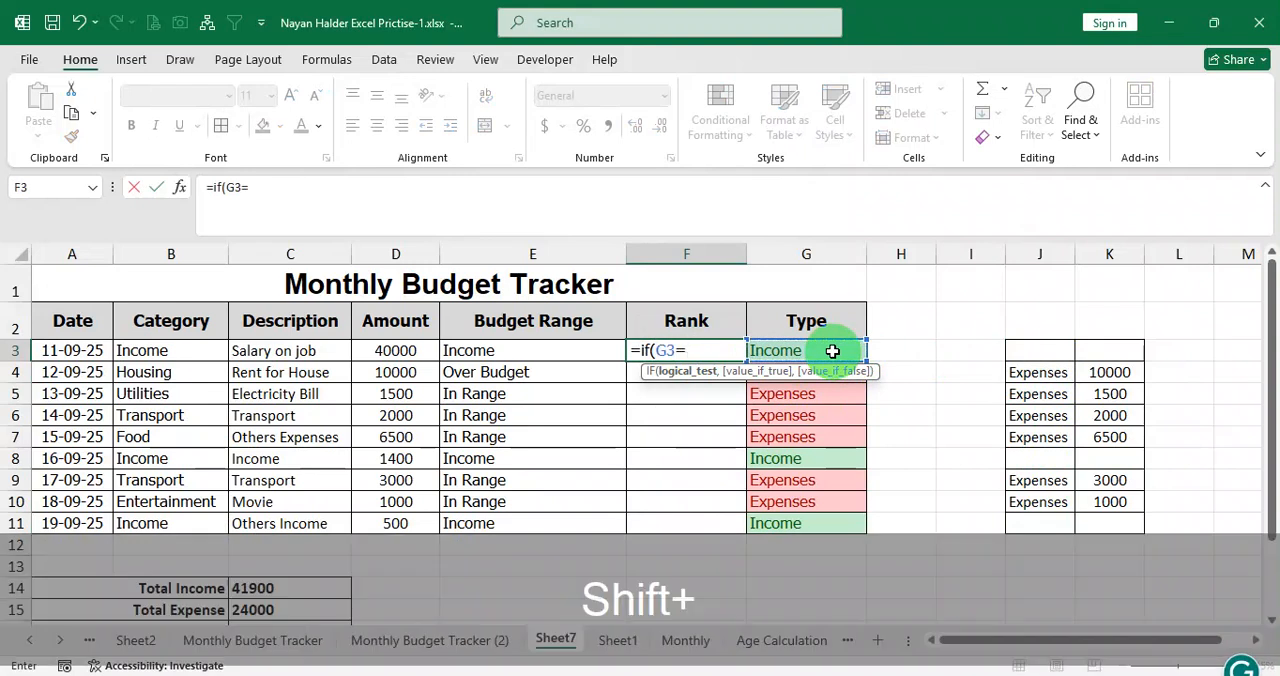
type("\"Incom")
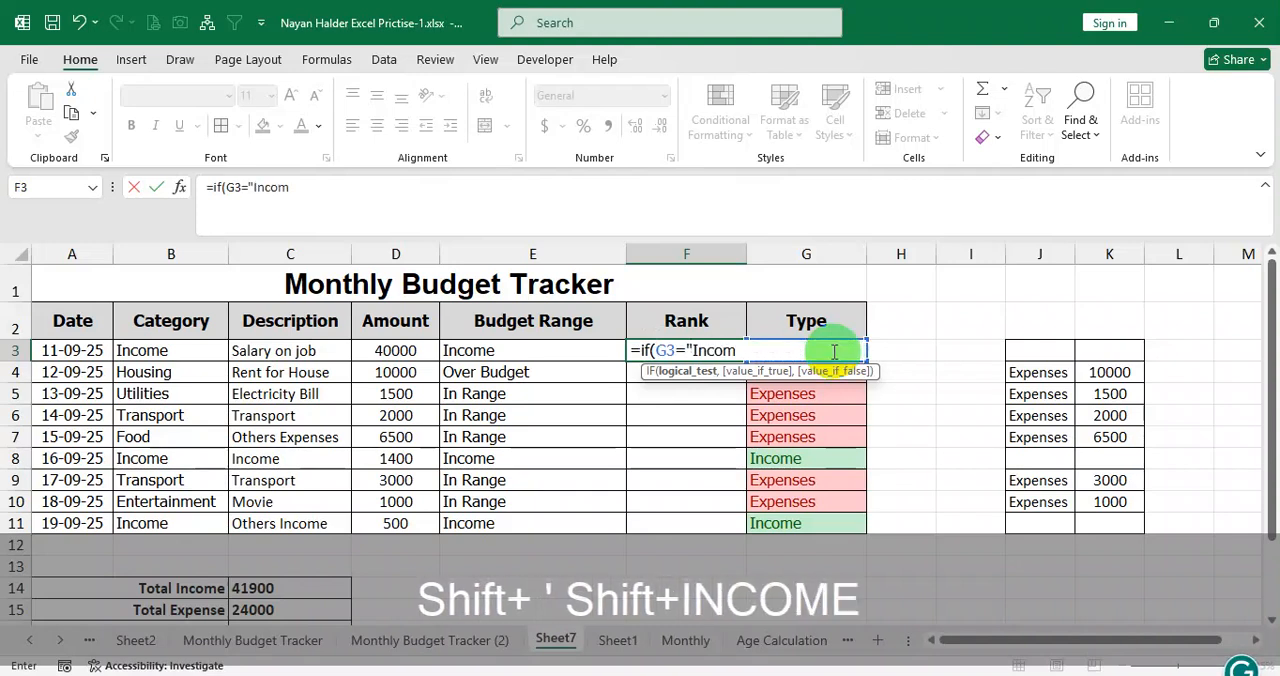
type("e\",\"\"")
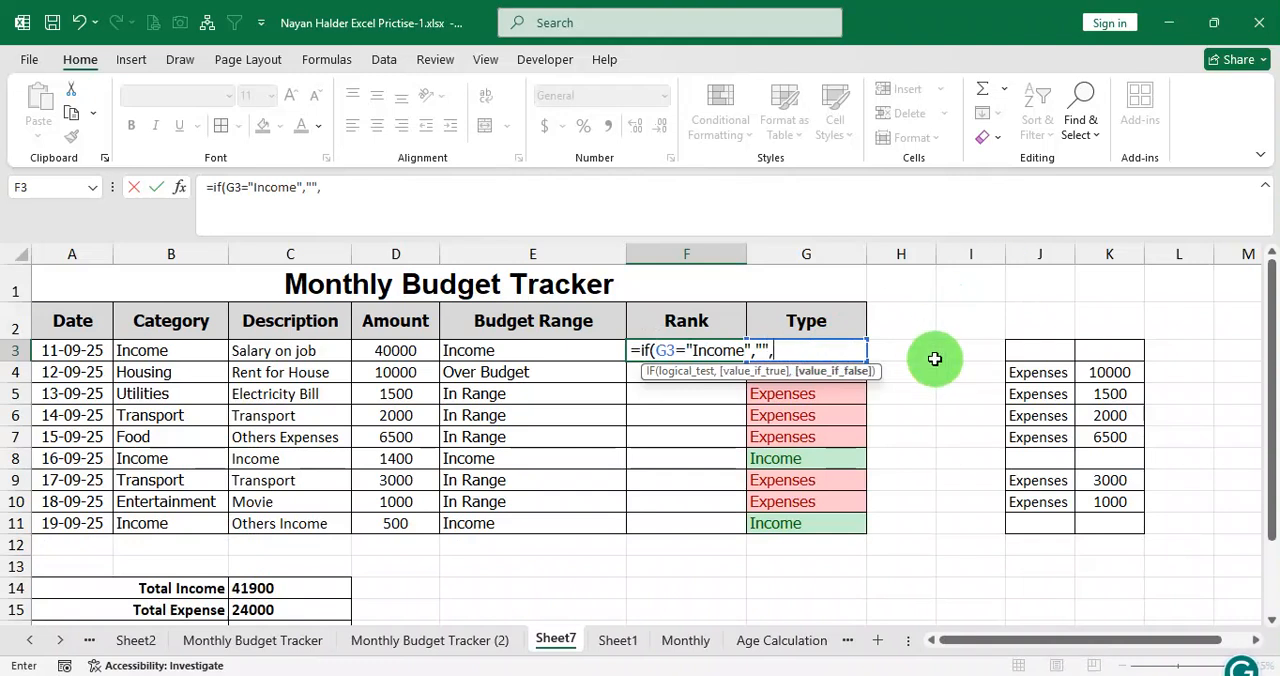
type(",ra")
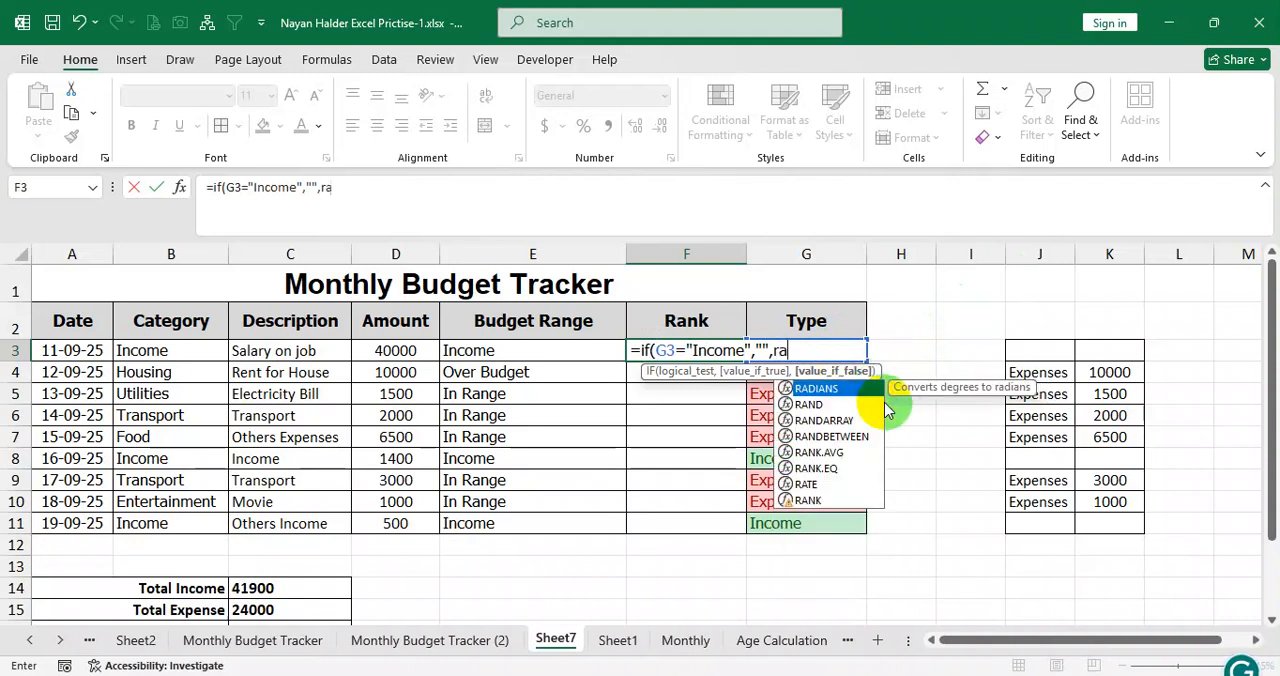
type("nk(")
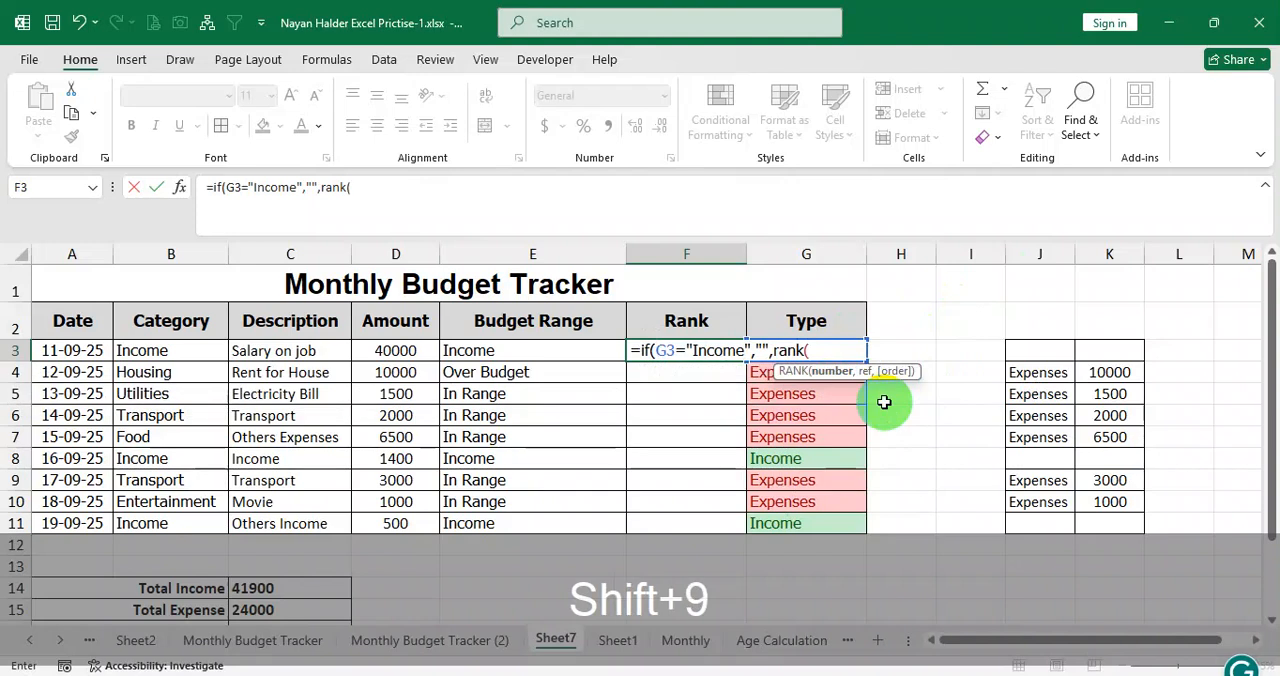
left_click(1109, 352)
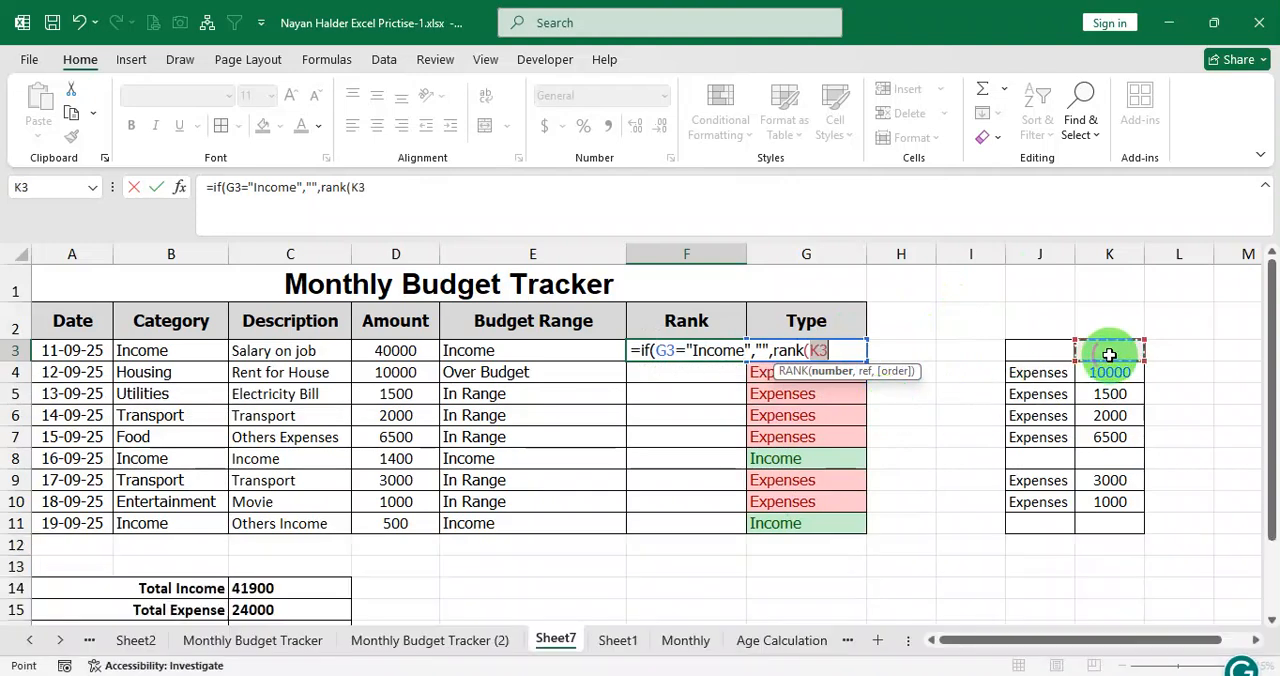
type(",")
left_click_drag(1109, 354, 1111, 527)
key("F4")
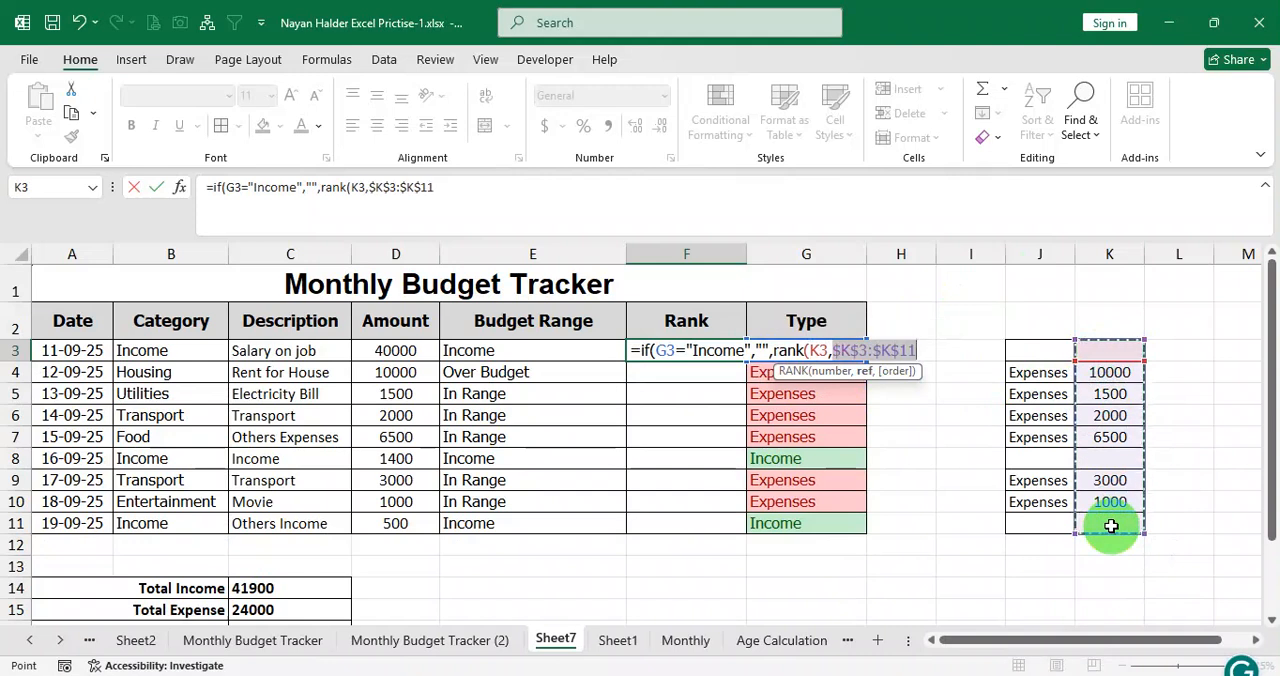
type("))")
key("Return")
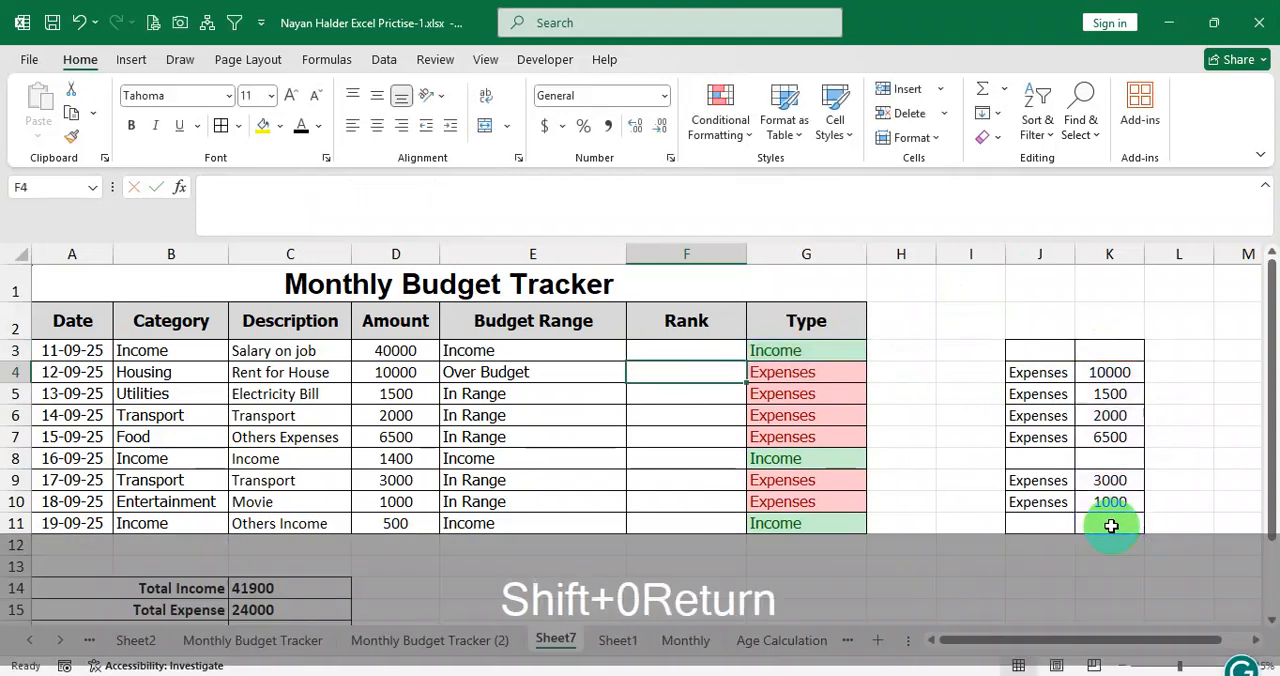
left_click(737, 354)
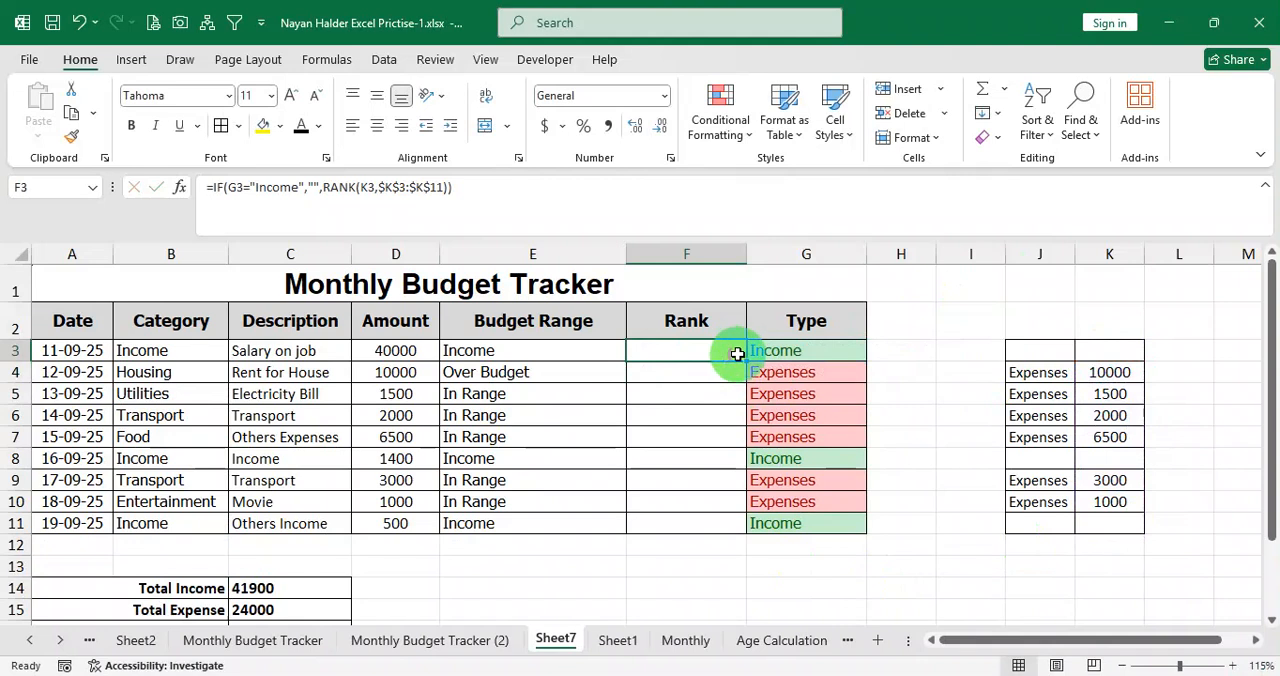
left_click_drag(743, 360, 733, 524)
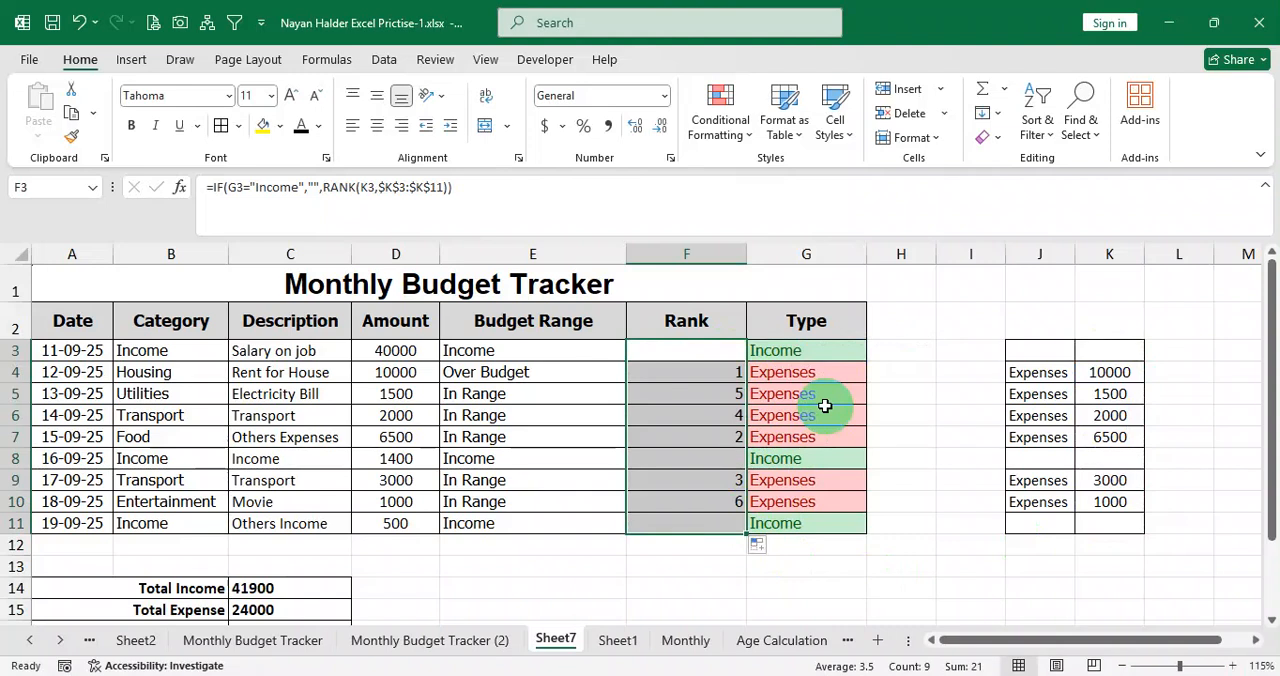
Copy the Type labels from G3:G11 and paste them as values into J3:J11 of the helper table.
left_click(1100, 356)
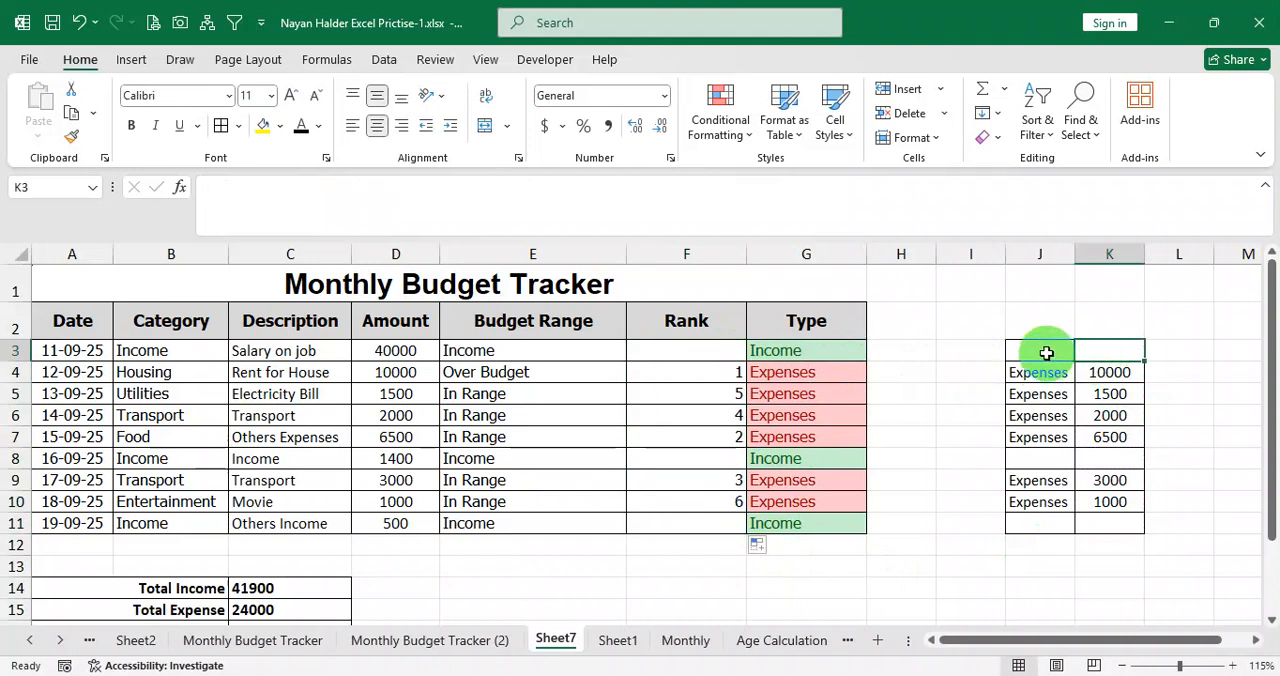
left_click_drag(1046, 354, 1089, 351)
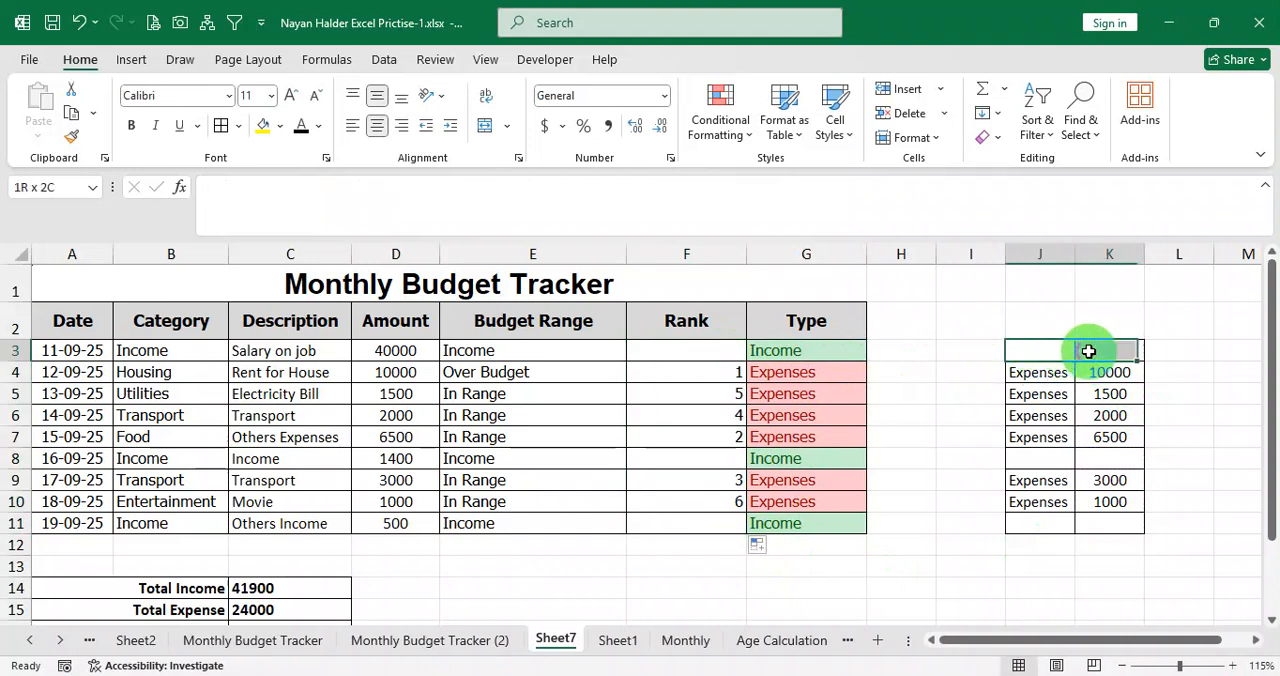
left_click(182, 353)
left_click_drag(182, 353, 177, 503)
left_click_drag(777, 357, 788, 525)
key("ctrl+c")
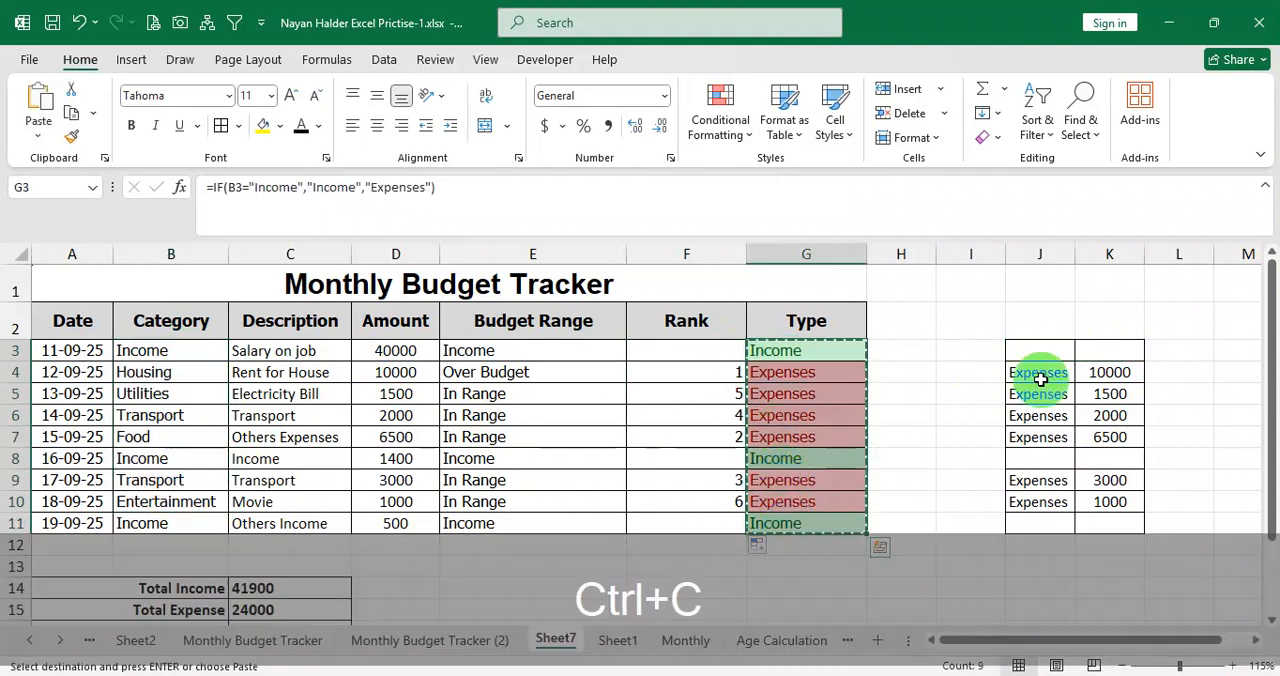
left_click(1040, 352)
right_click(1040, 352)
left_click(1117, 276)
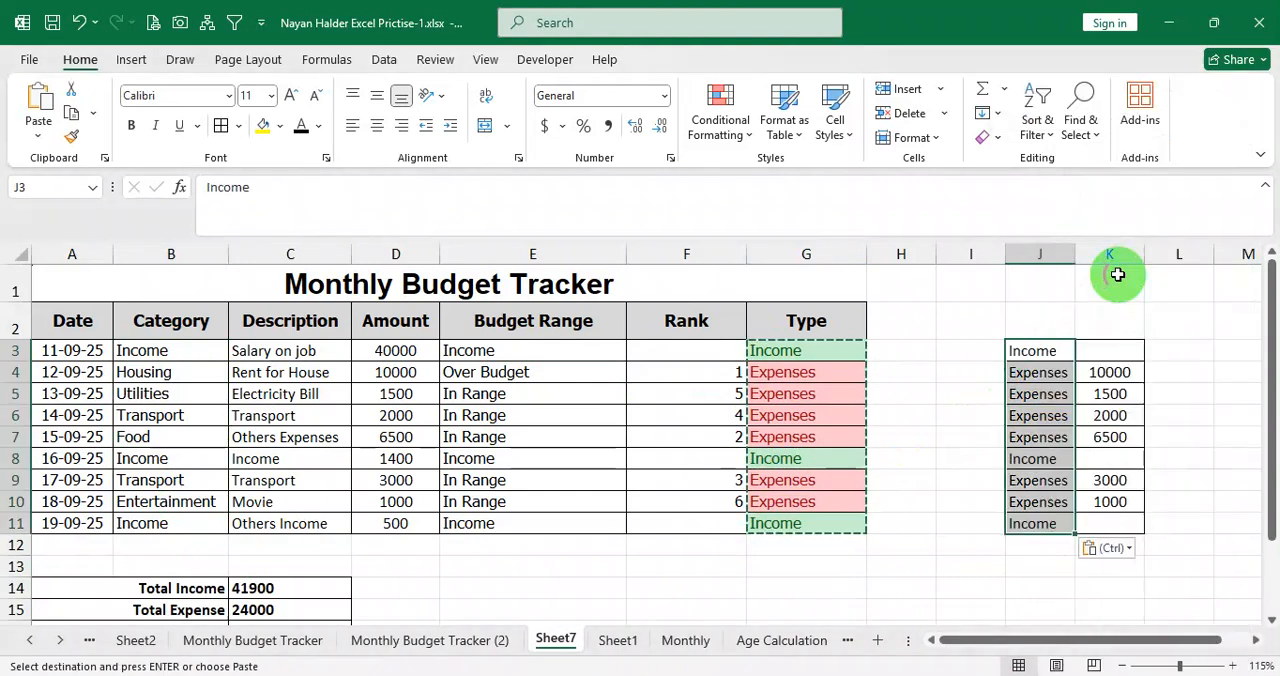
Copy the amounts from D3:D11 into K3:K11 of the helper table.
left_click(1062, 349)
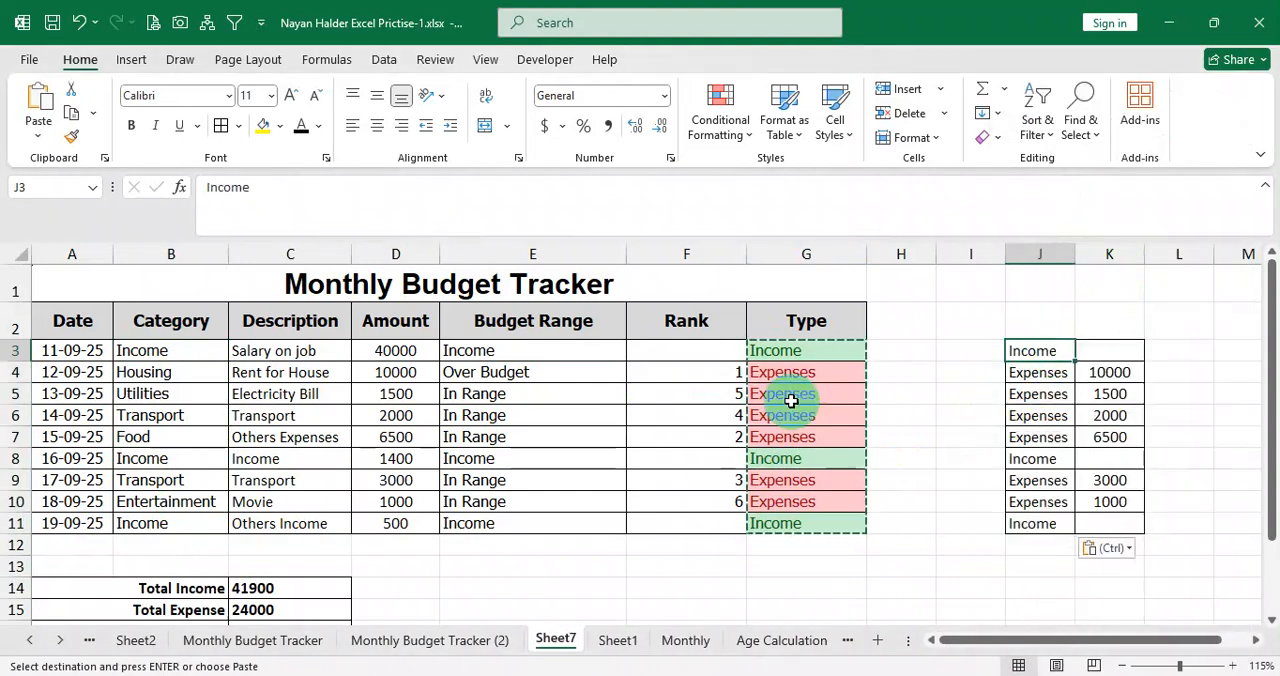
left_click_drag(400, 355, 409, 520)
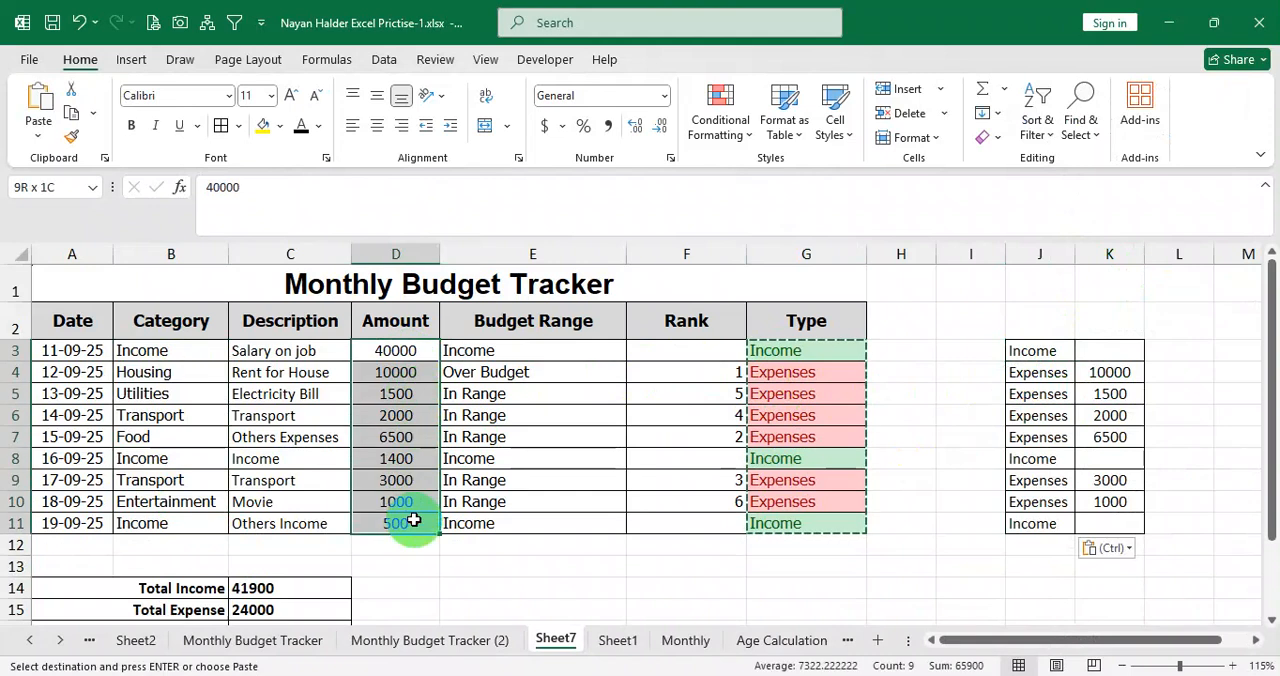
key("ctrl+c")
left_click(1112, 351)
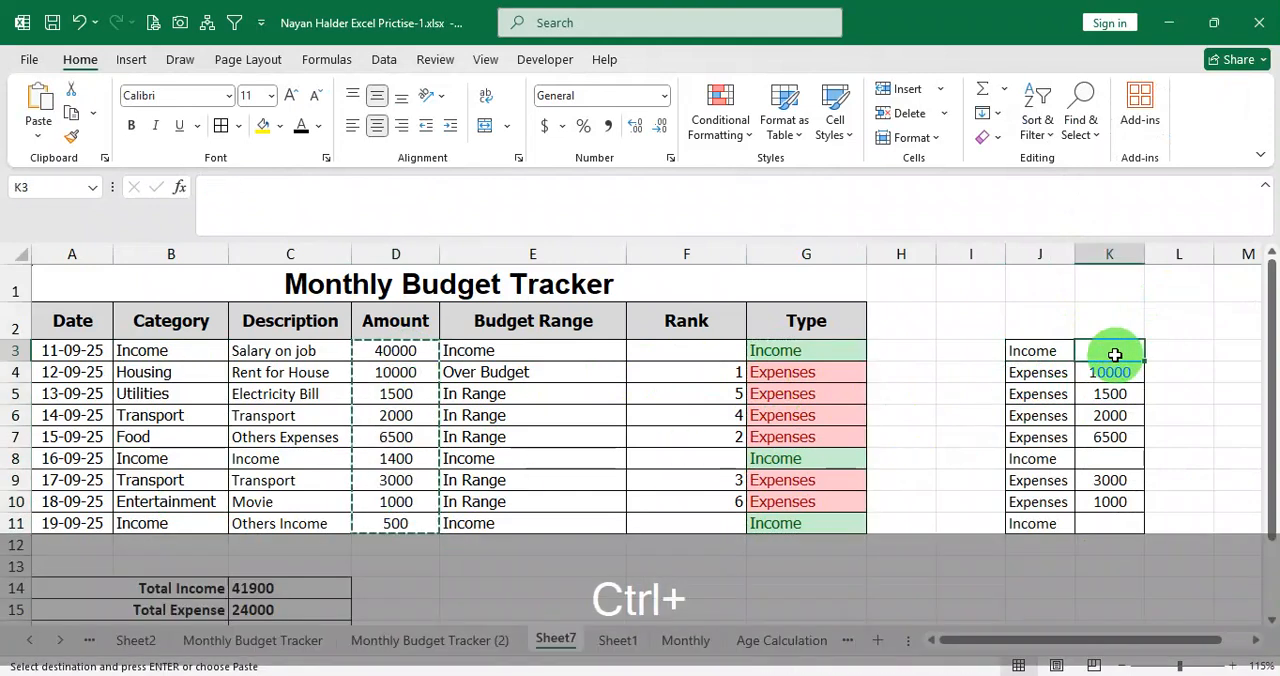
key("ctrl+v")
left_click(1040, 395)
Examine how including the income amounts in the helper table affects the ranks in F3:F7.
left_click(730, 355)
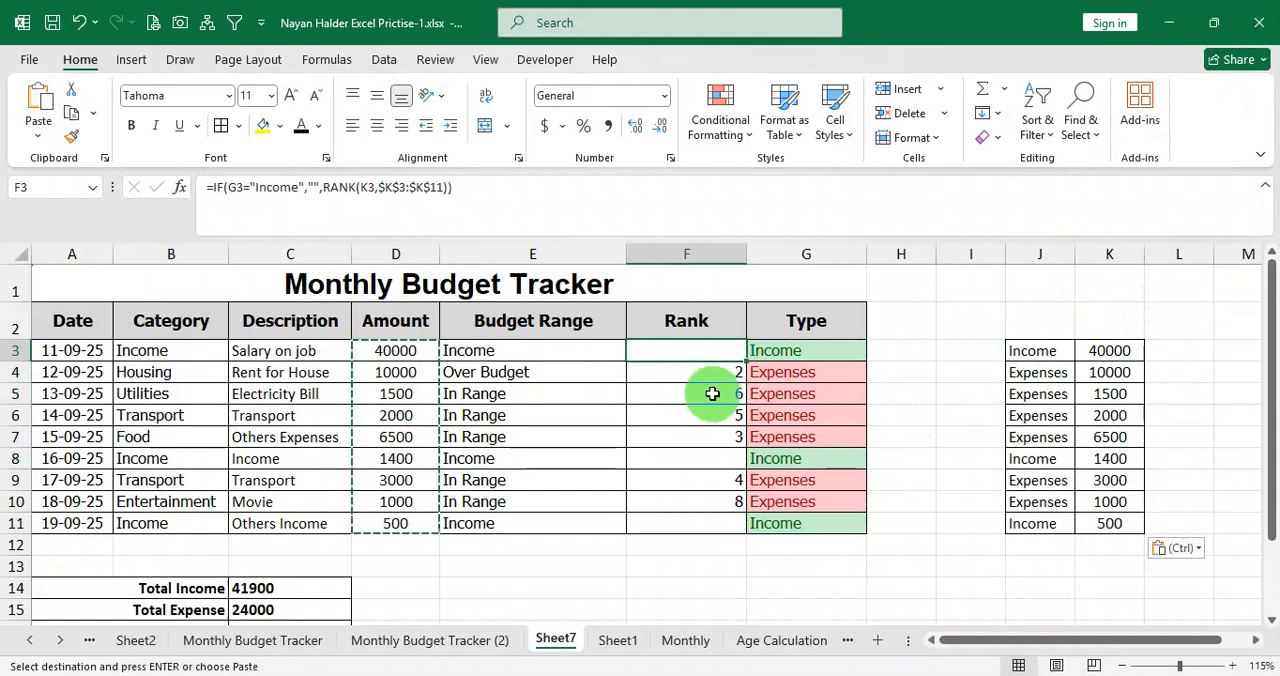
left_click_drag(709, 379, 707, 430)
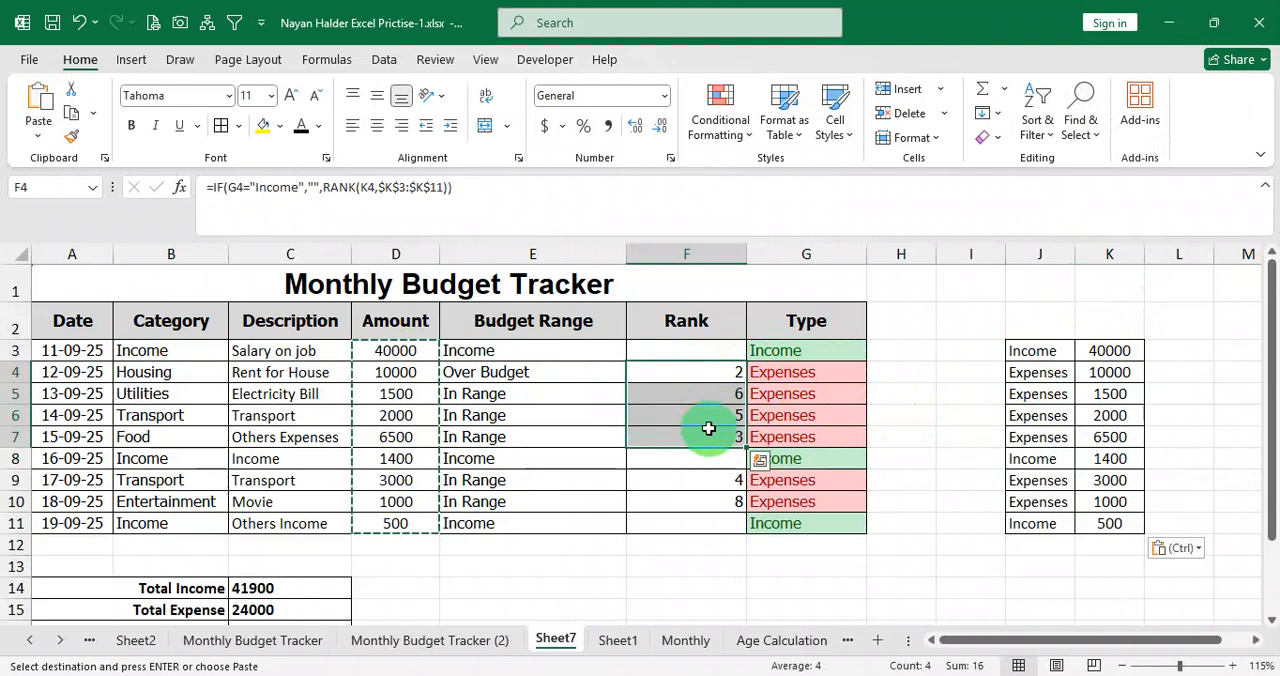
left_click(1058, 368)
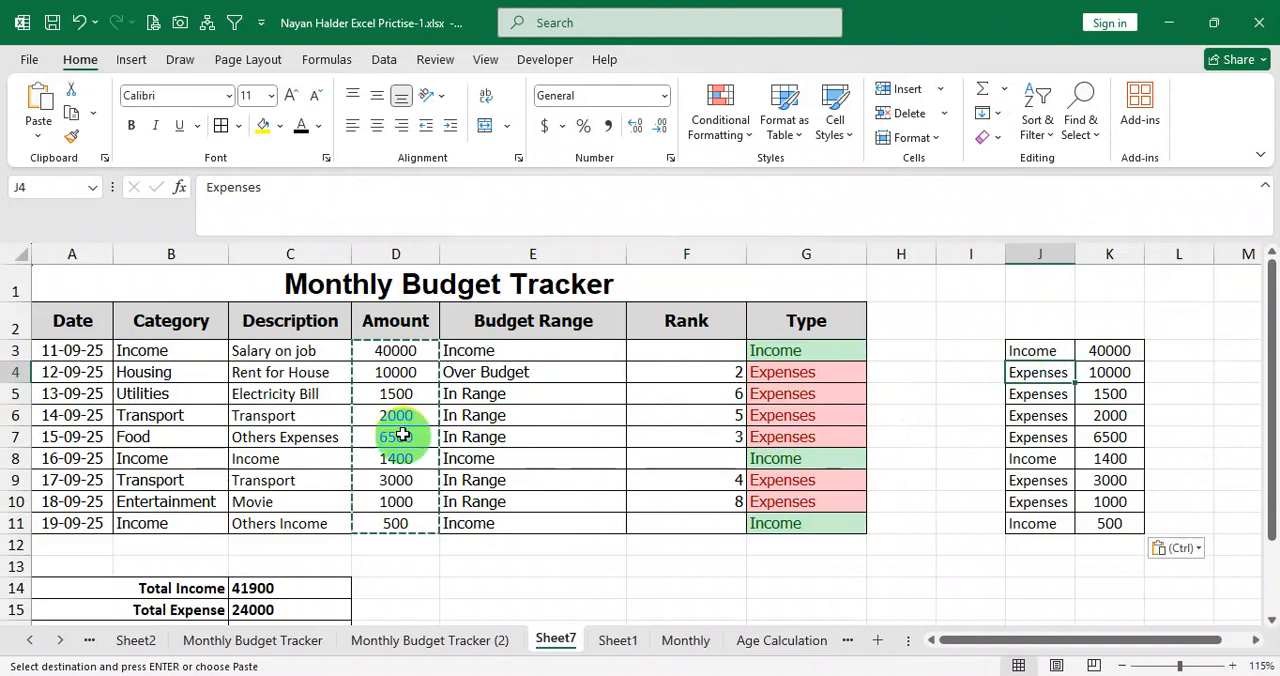
left_click_drag(299, 376, 600, 376)
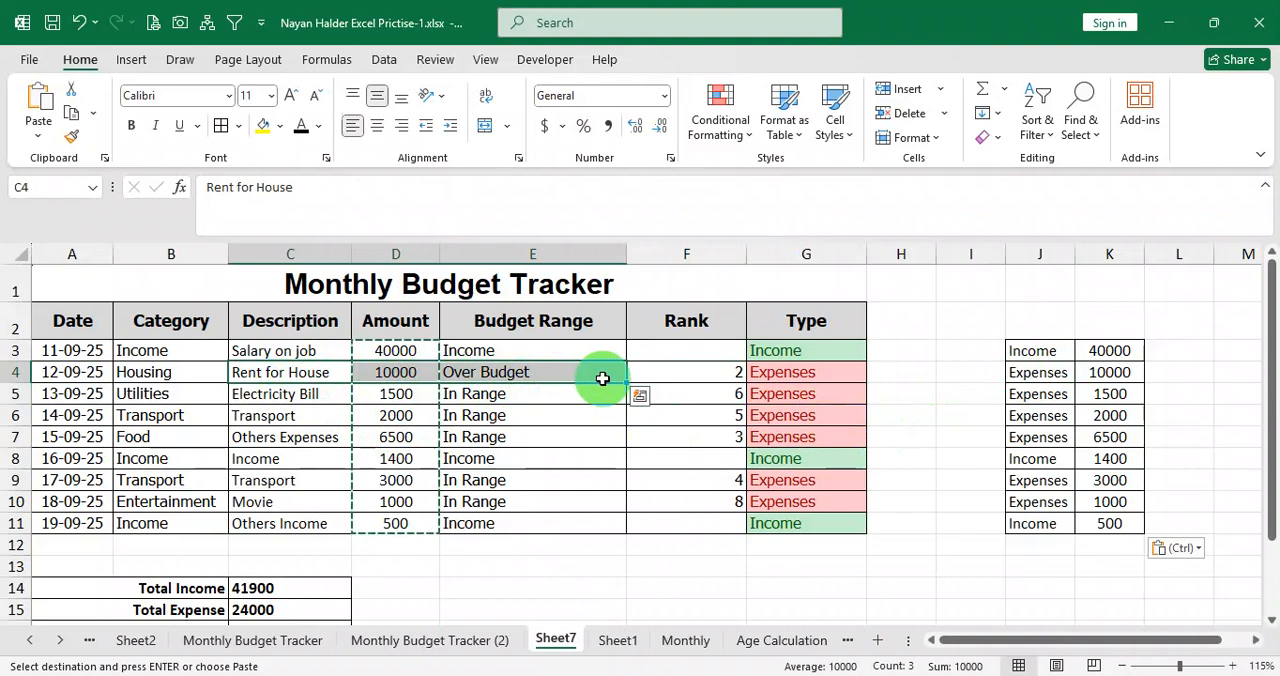
left_click(705, 373)
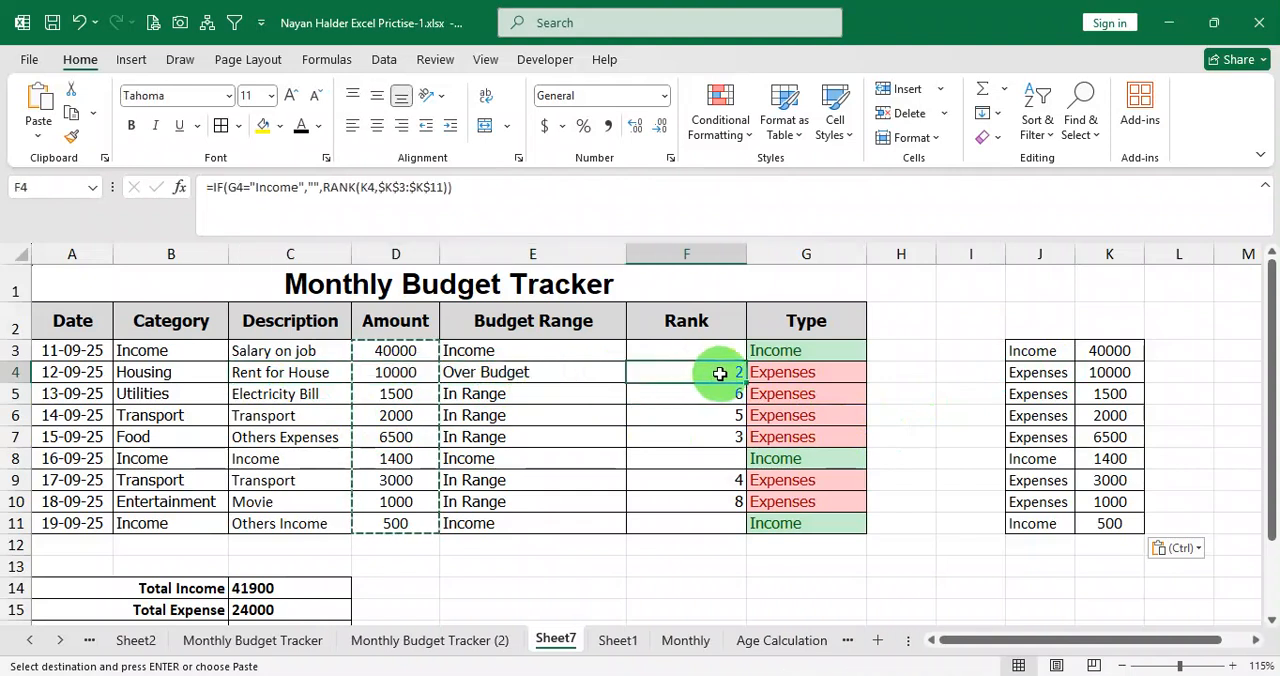
left_click(703, 351)
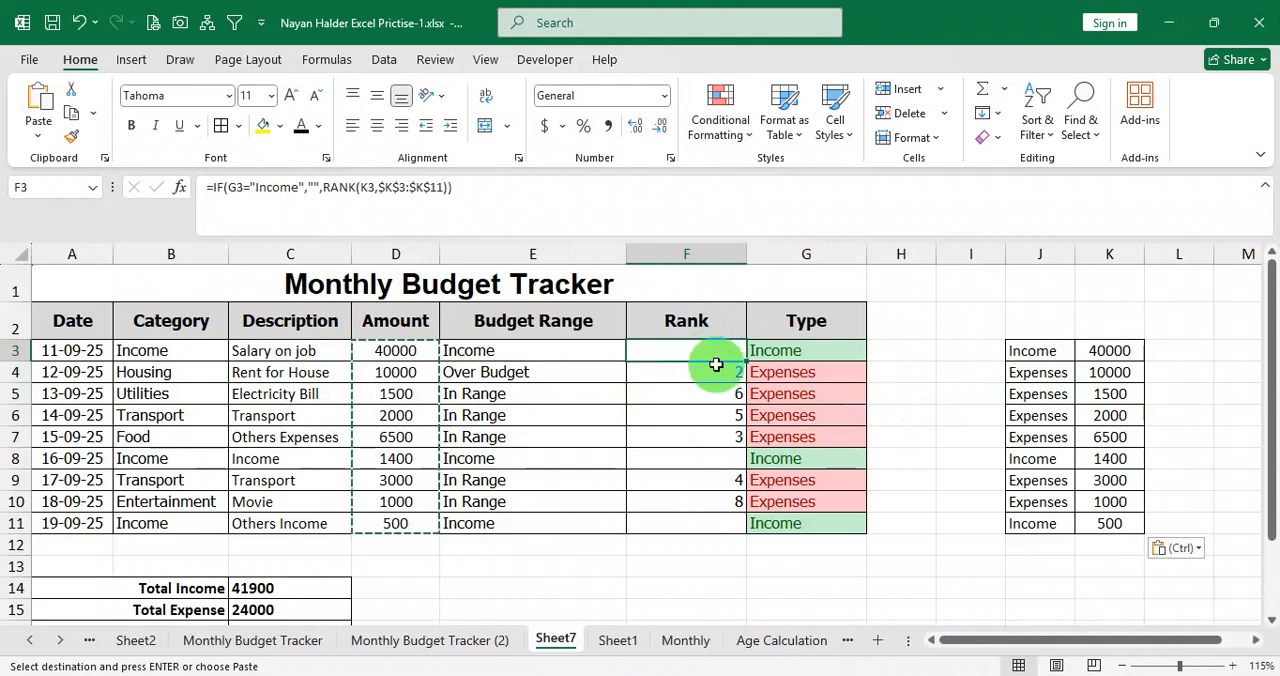
left_click(705, 373)
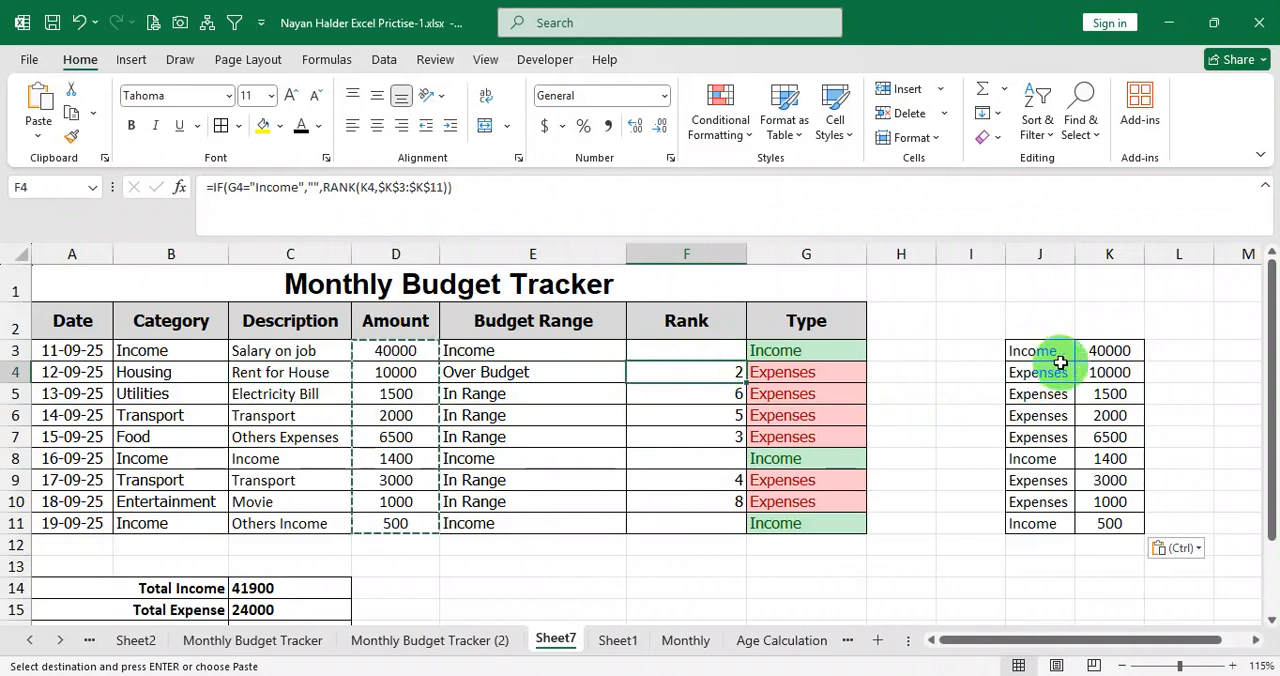
Clear the Income labels and amounts from rows 3, 8 and 11 of the helper table.
left_click_drag(1056, 355, 1092, 352)
left_click(1113, 355)
key("Delete")
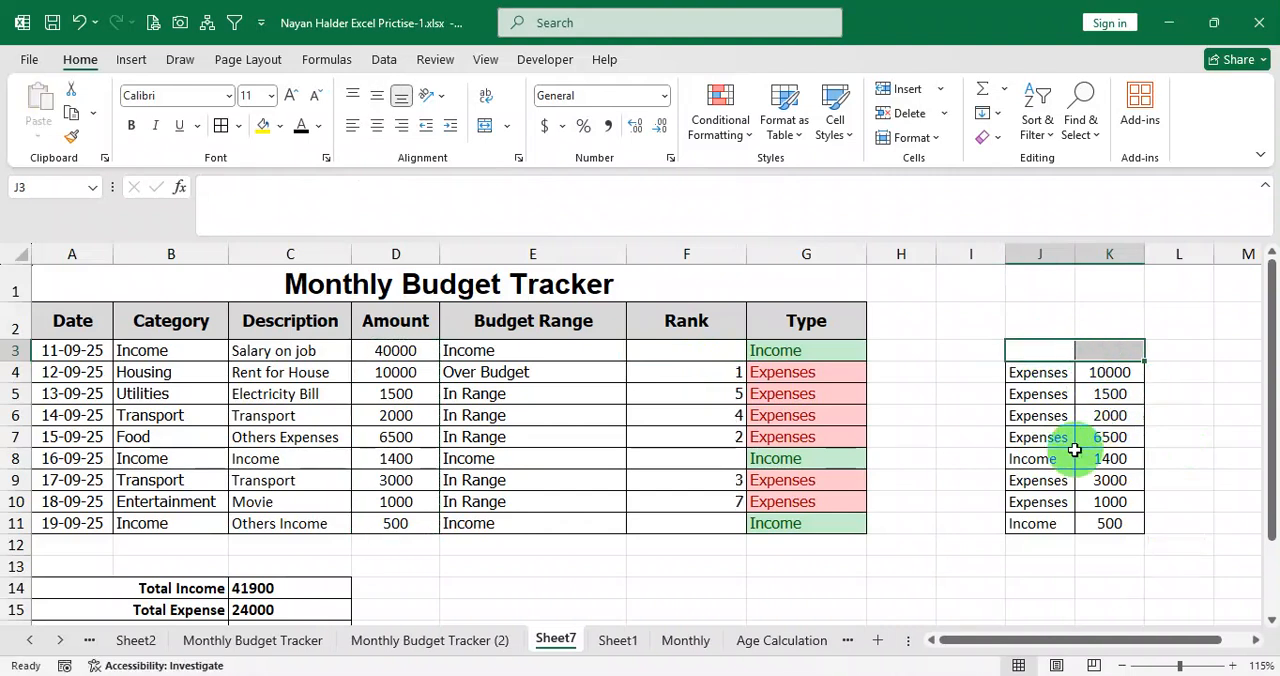
left_click_drag(1055, 462, 1103, 461)
key("Delete")
left_click_drag(1064, 528, 1109, 525)
key("Delete")
left_click(817, 355)
left_click(817, 409)
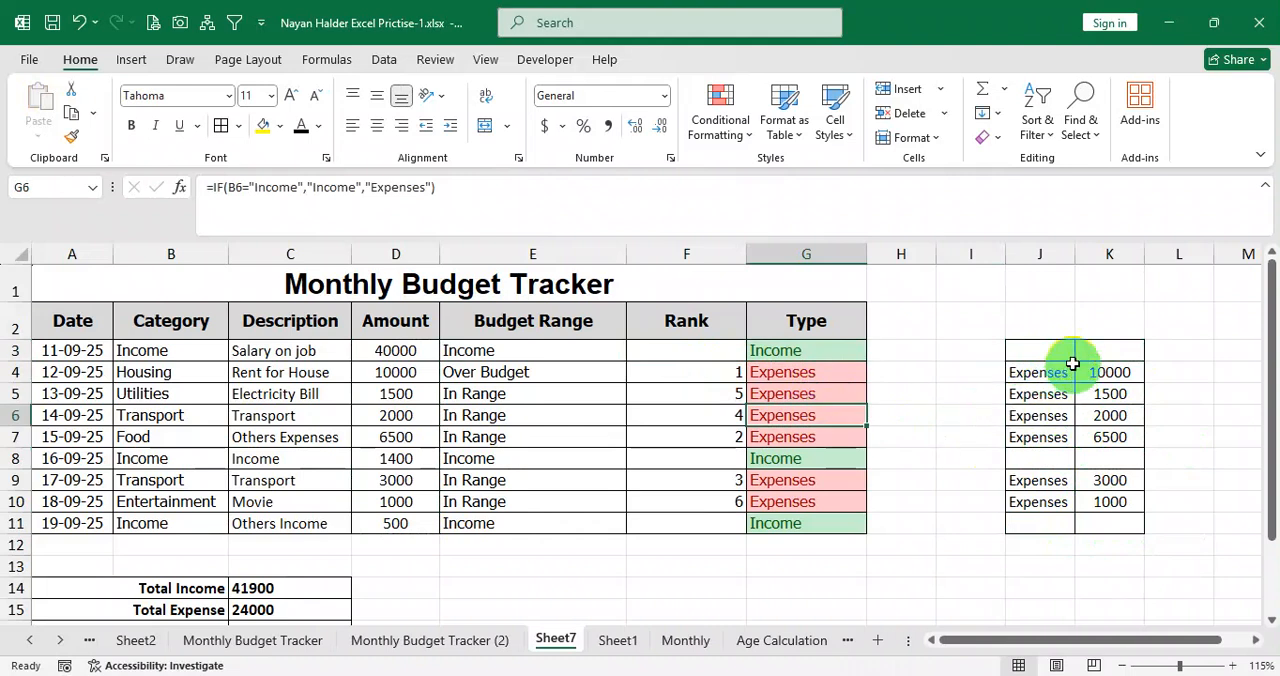
left_click_drag(1049, 350, 1099, 514)
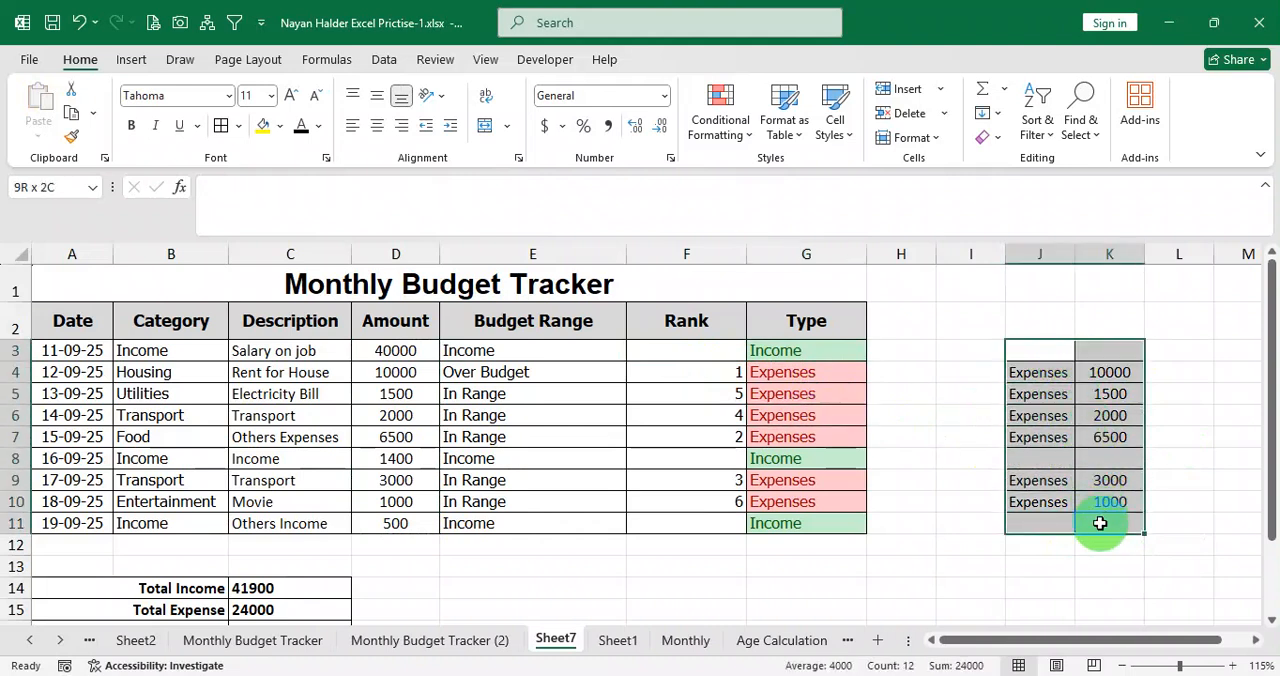
left_click(1049, 360)
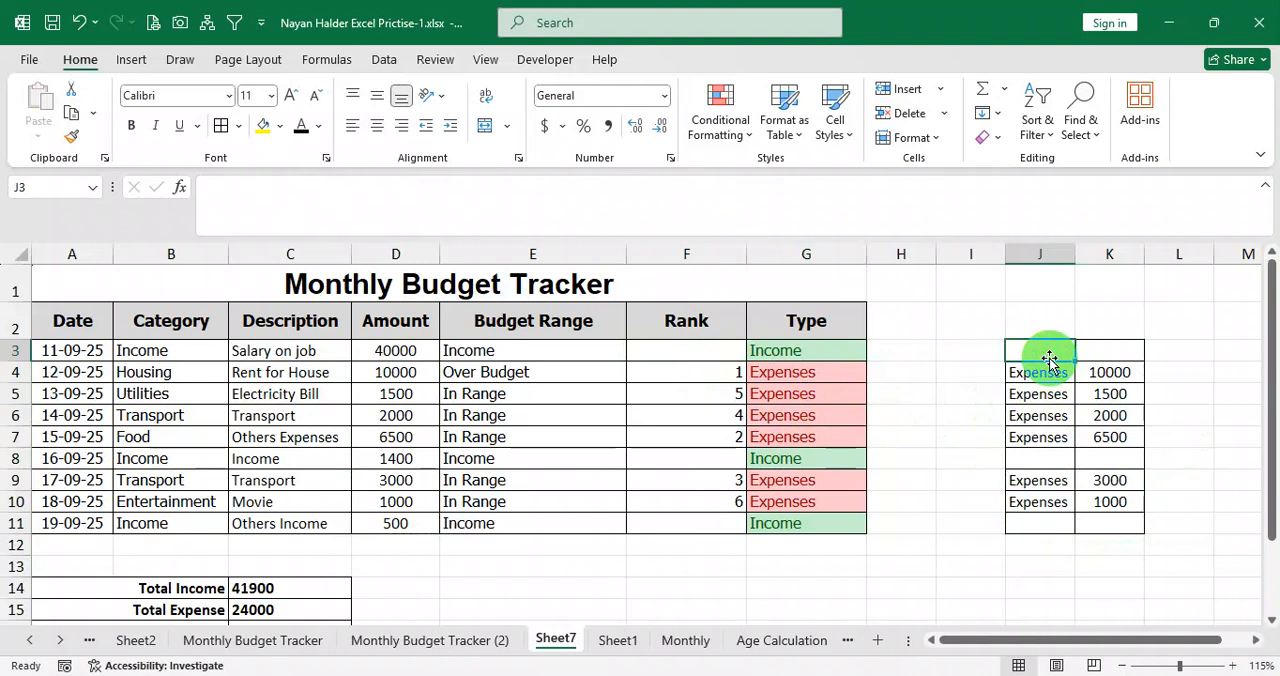
Center the ranks in F3:F11 horizontally and vertically.
left_click_drag(720, 352, 706, 515)
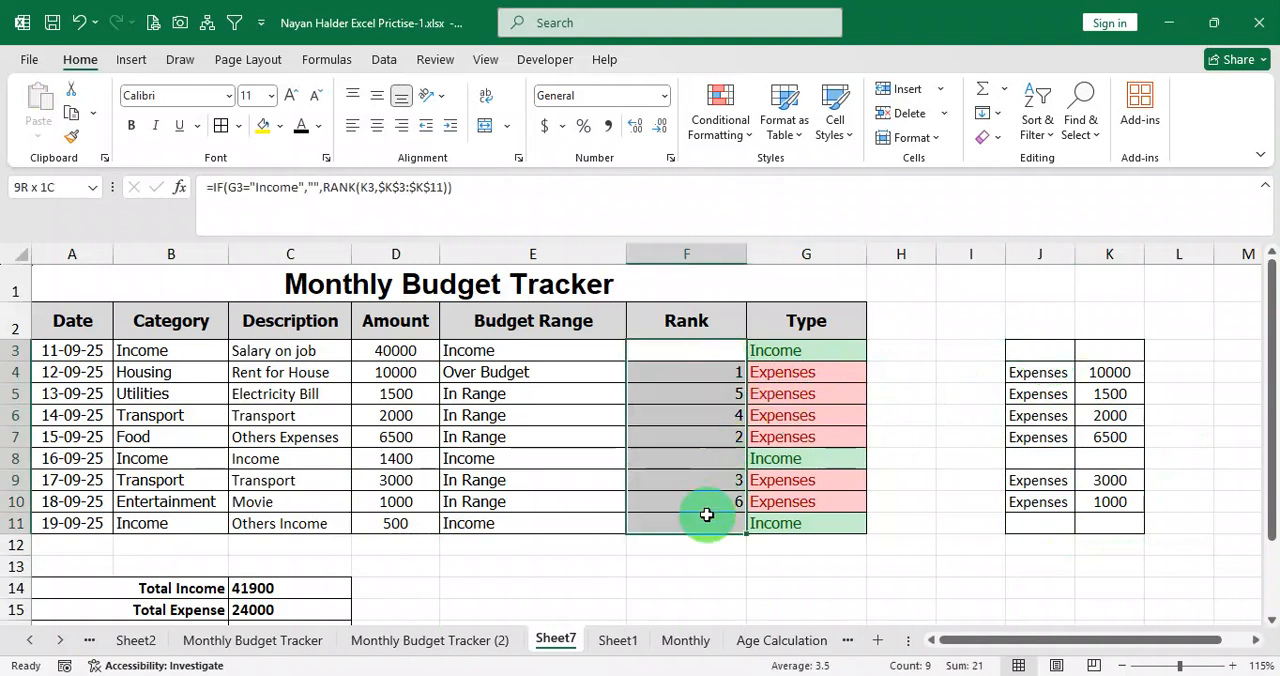
left_click(377, 125)
left_click(377, 95)
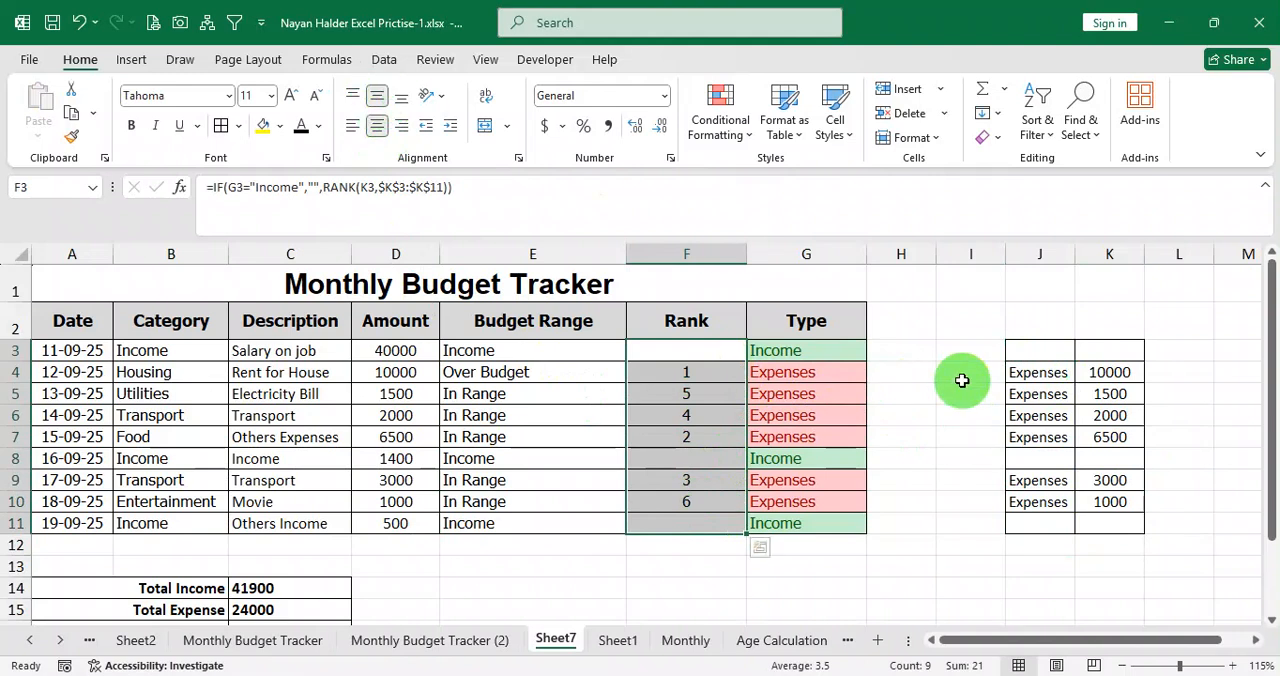
left_click(1043, 353)
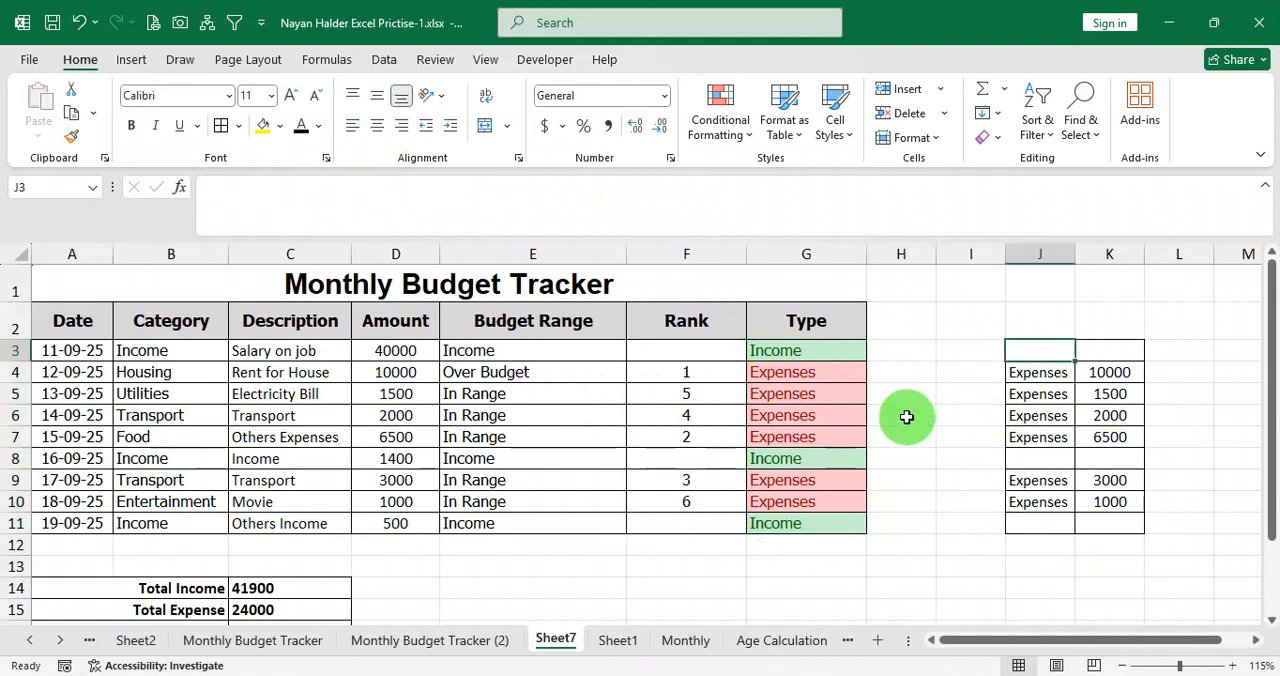
Switch to Question.pdf in the browser and read the Lookup task on page 8.
left_click(507, 590)
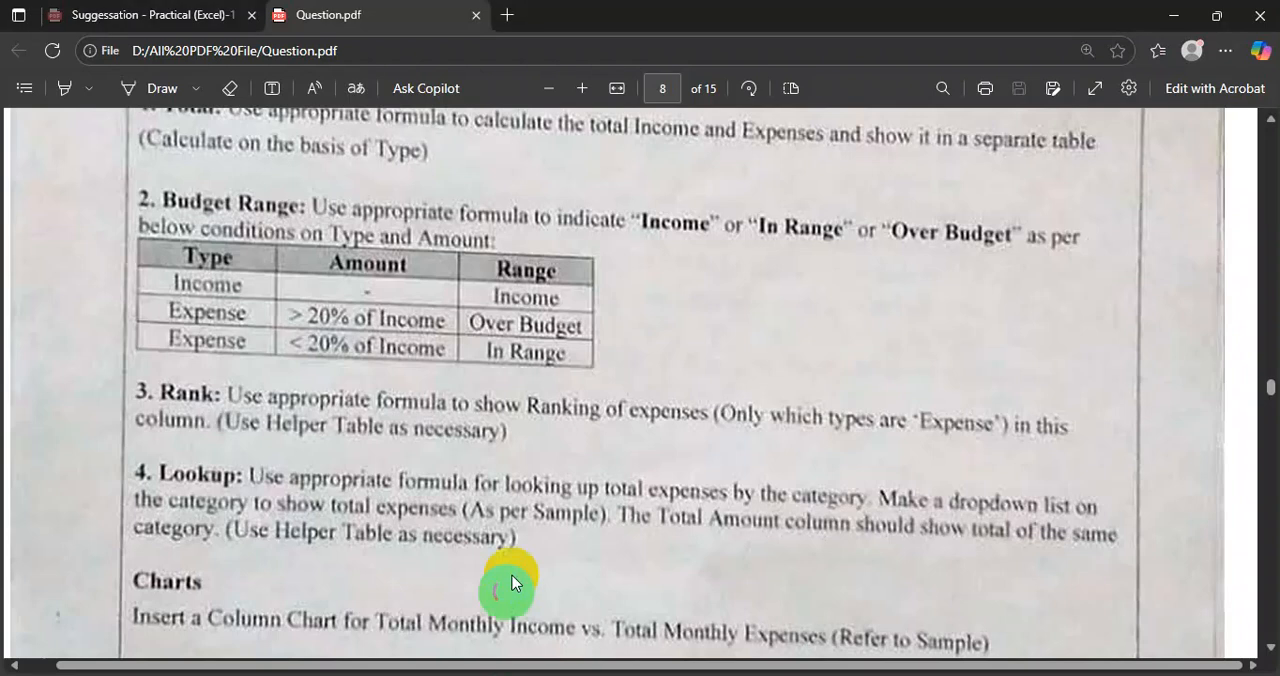
scroll(231, 416, "down", 2)
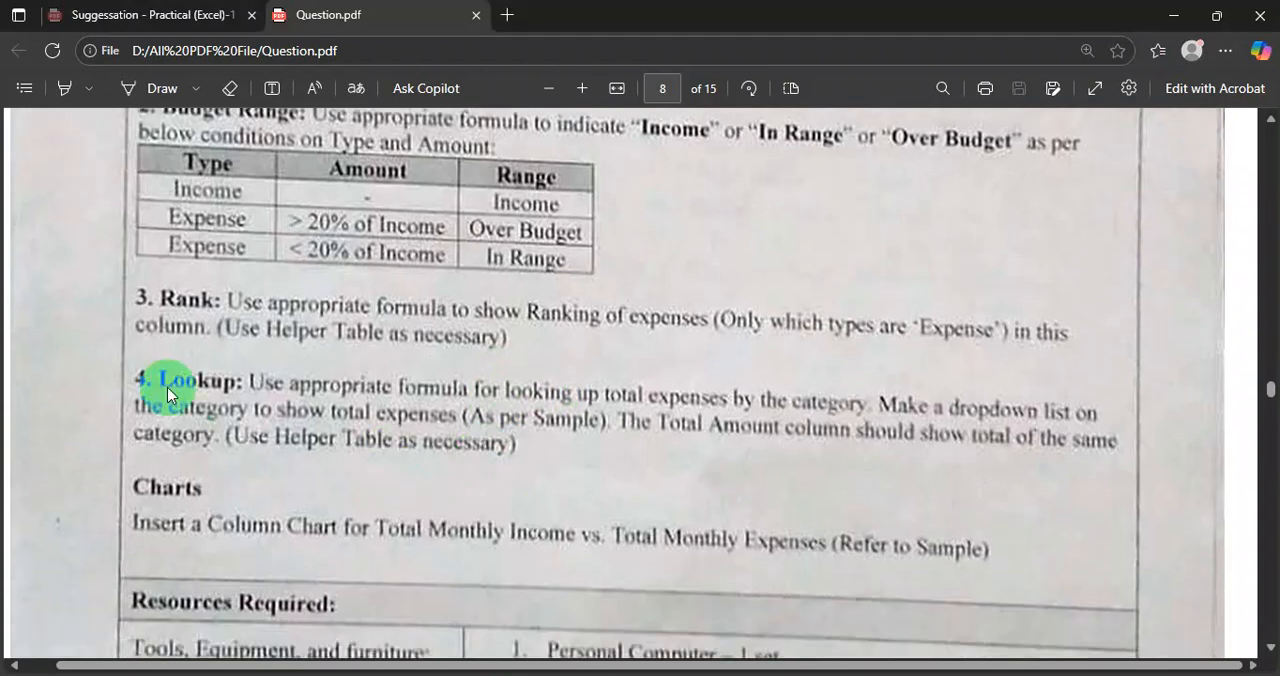
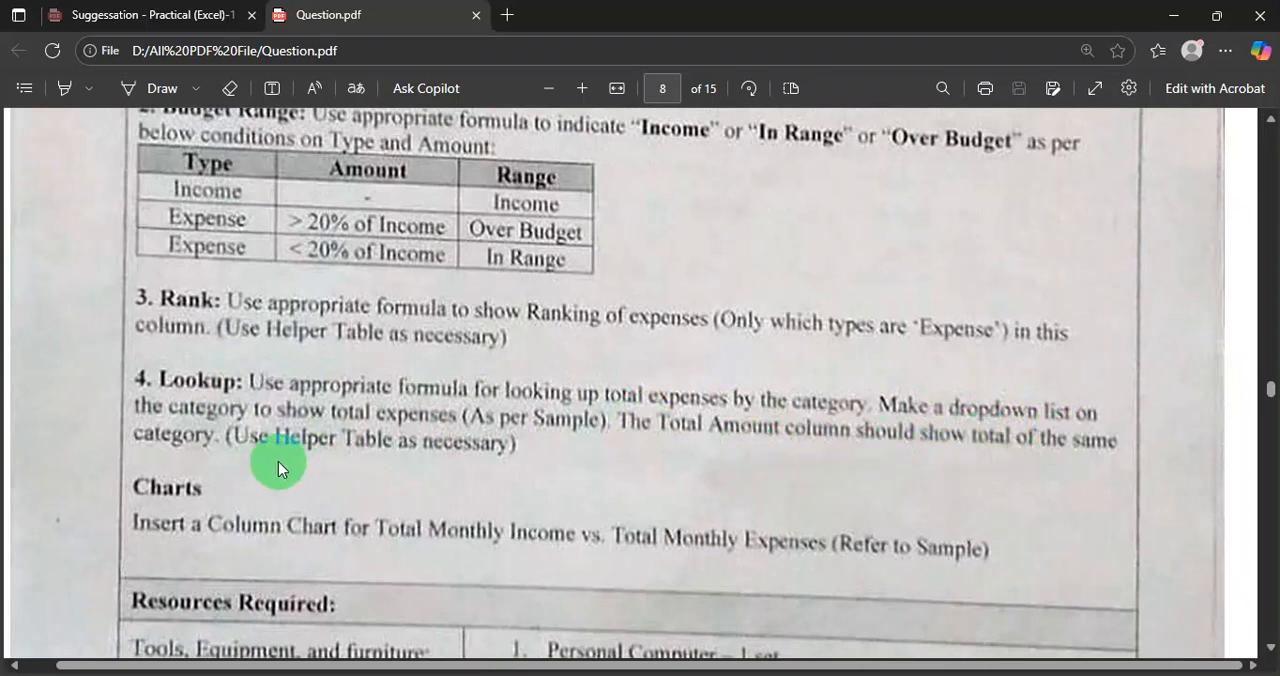
Examine the Lookup and Charts instructions in Question.pdf, along with the sample budget table and Sample B's VLOOKUP table and chart.
scroll(487, 453, "down", 12)
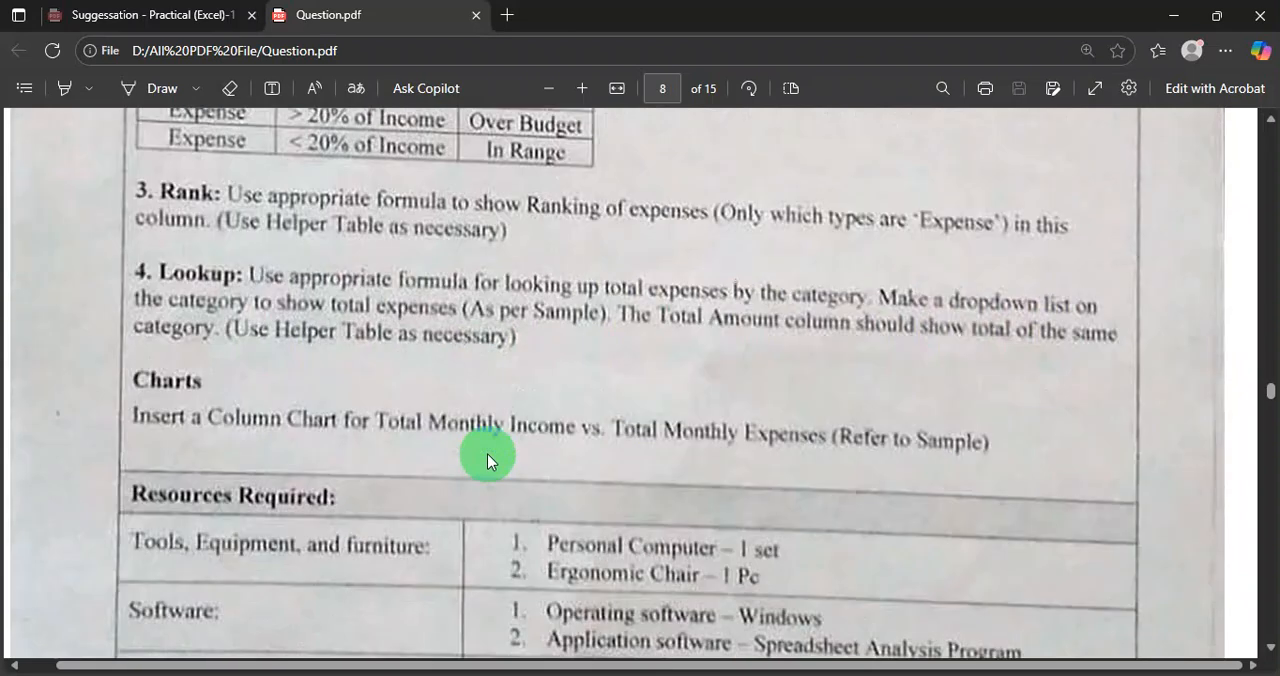
scroll(514, 429, "down", 5)
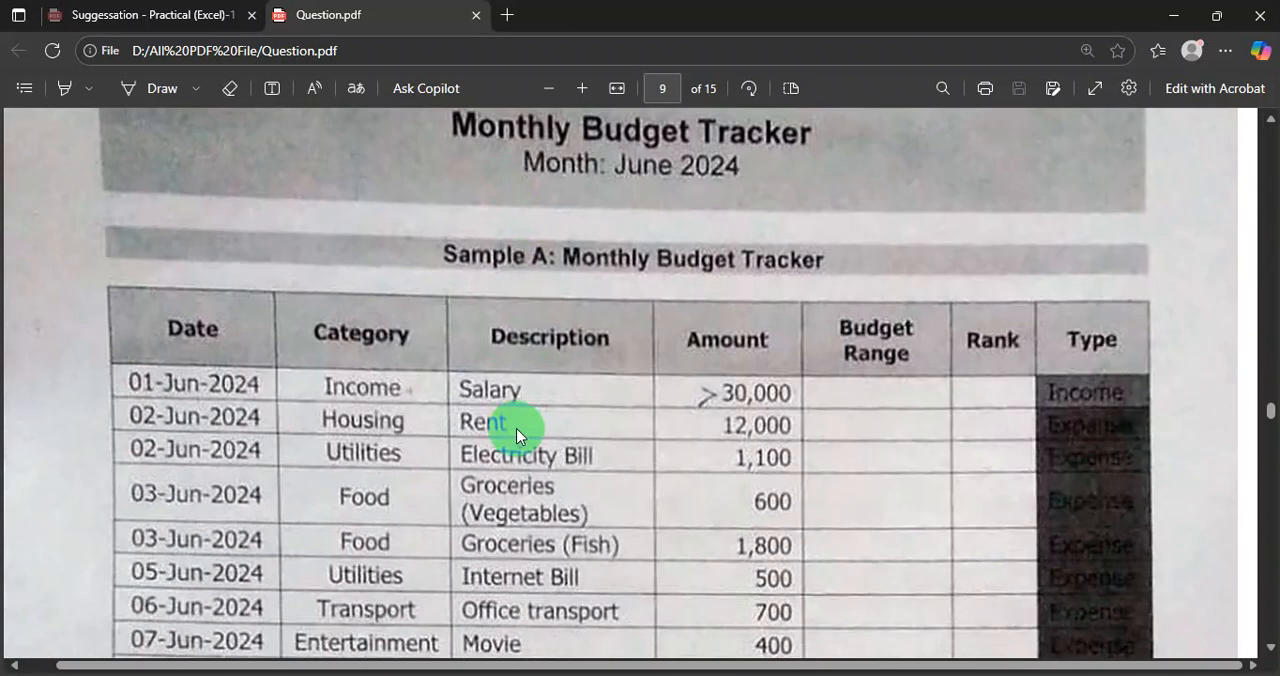
scroll(514, 429, "down", 2, "ctrl")
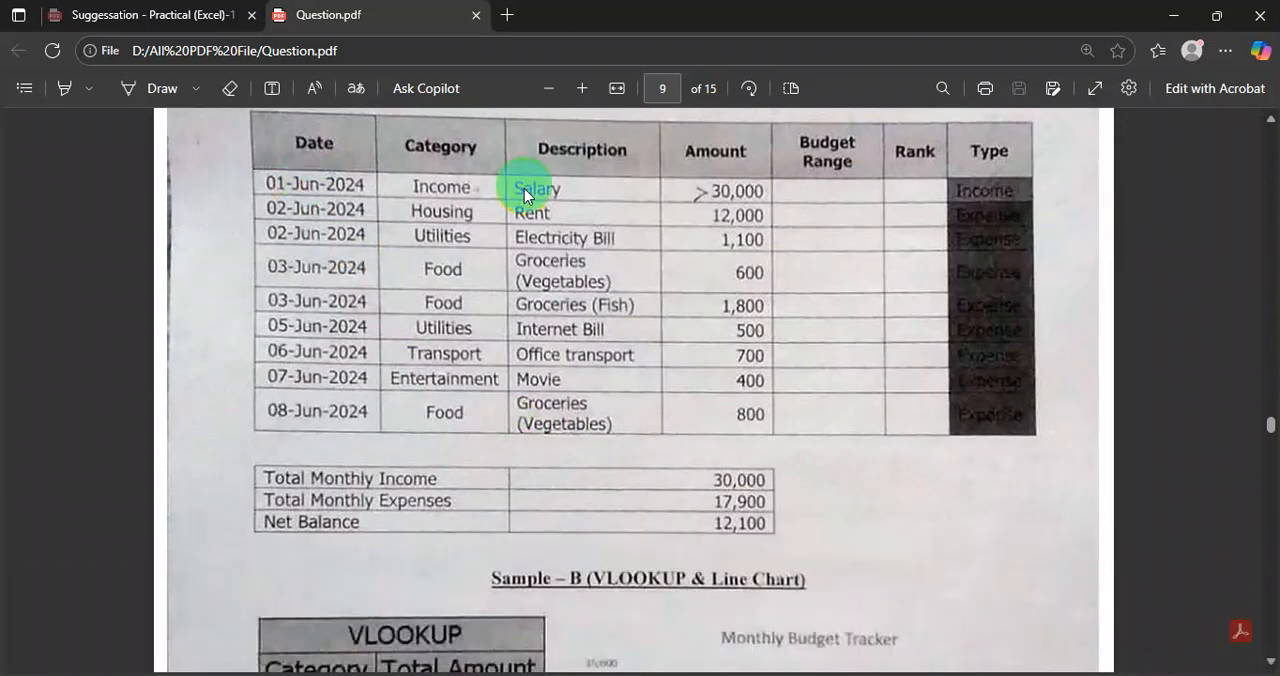
scroll(672, 321, "down", 5)
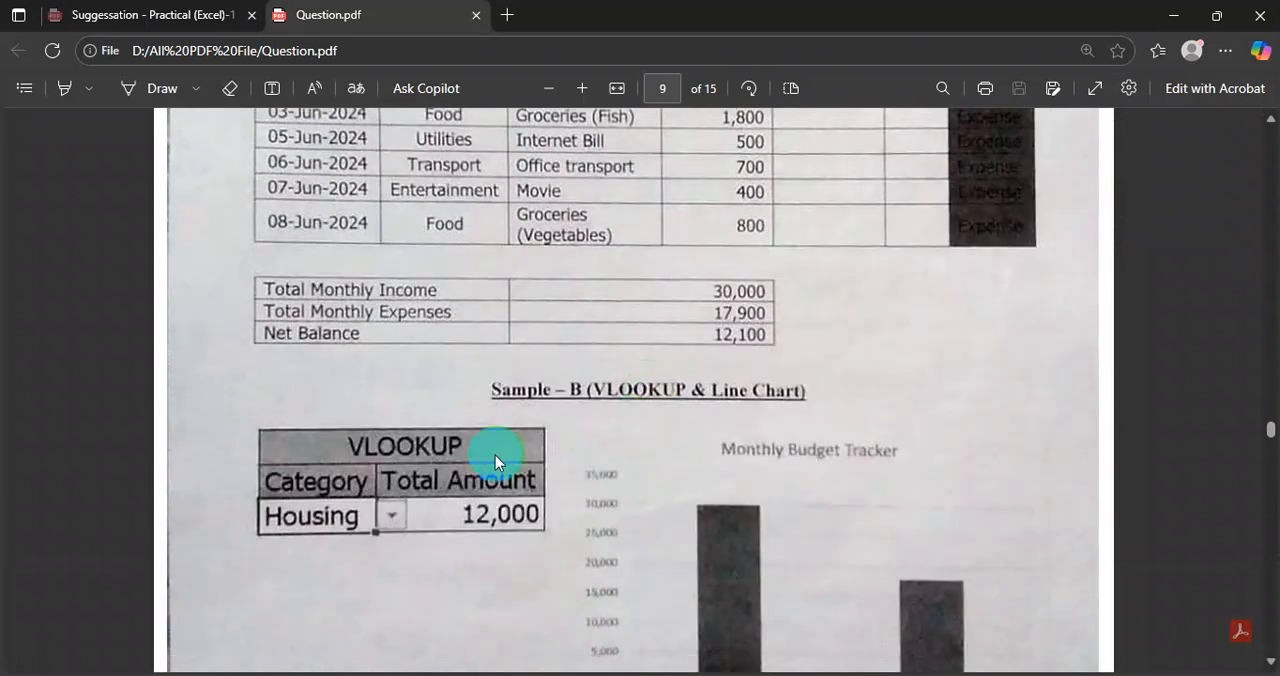
scroll(388, 406, "up", 1, "ctrl")
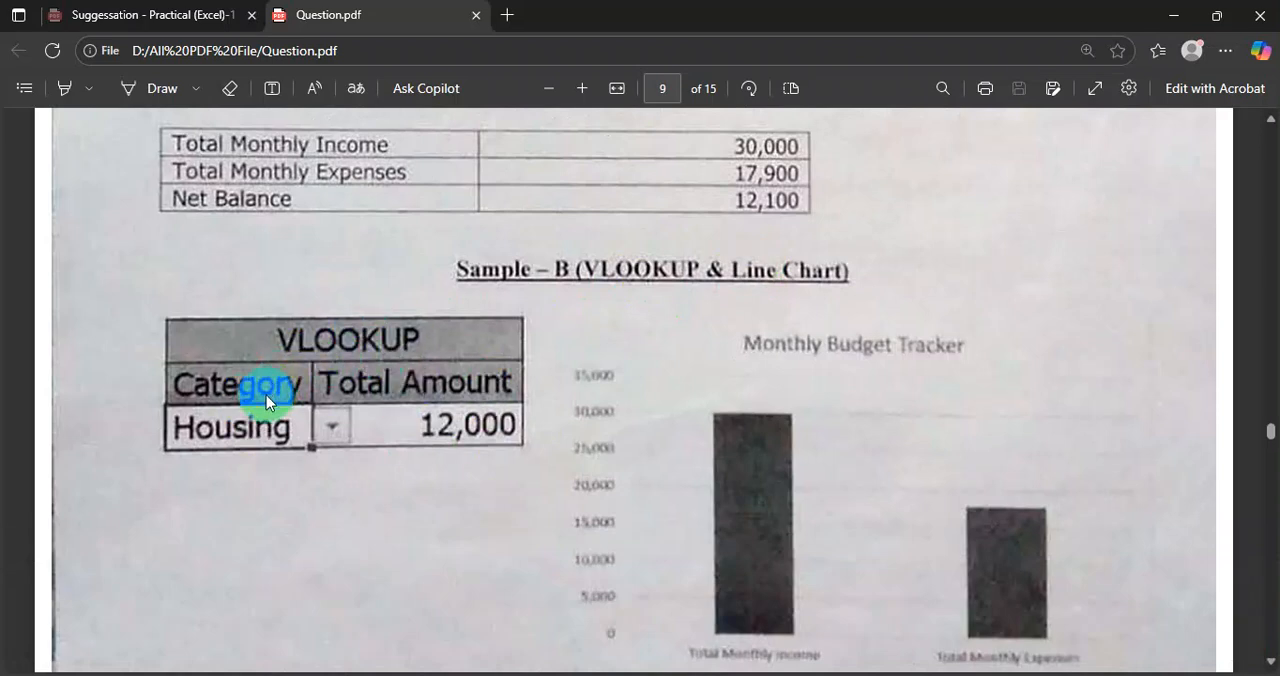
scroll(323, 406, "down", 1, "ctrl")
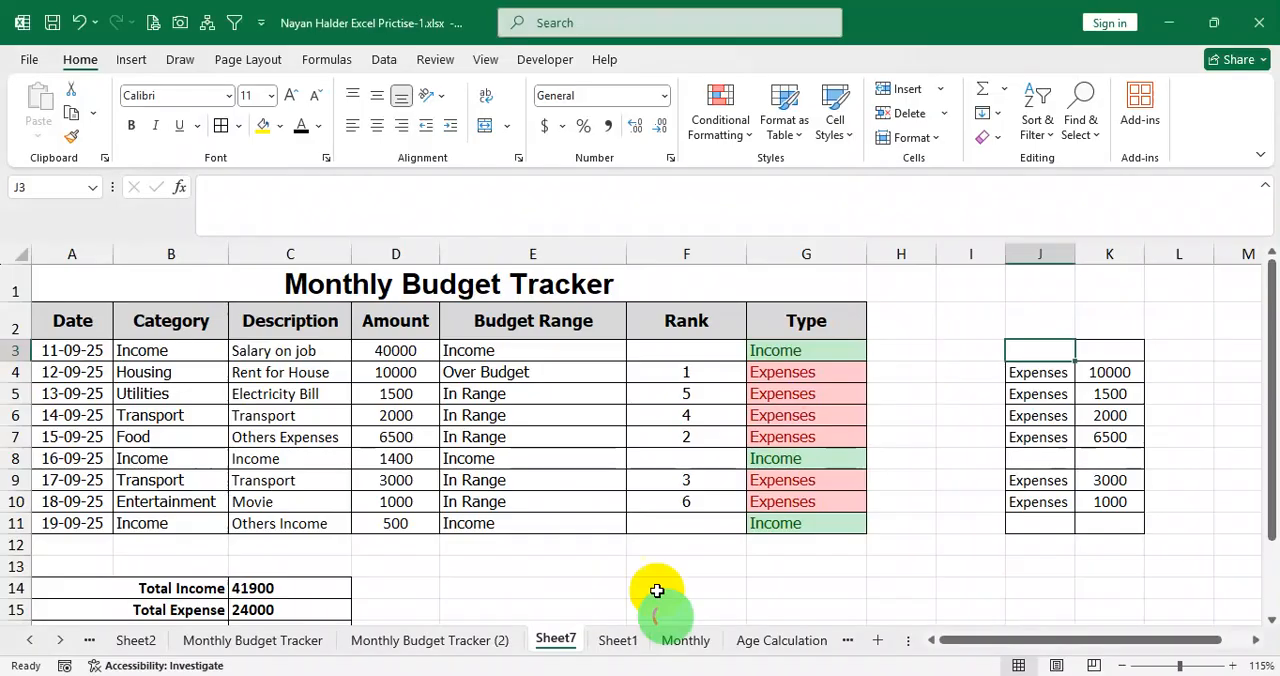
Switch to the Excel workbook and merge and center cells E15:F15 on Sheet7.
left_click(300, 392)
scroll(623, 589, "down", 2)
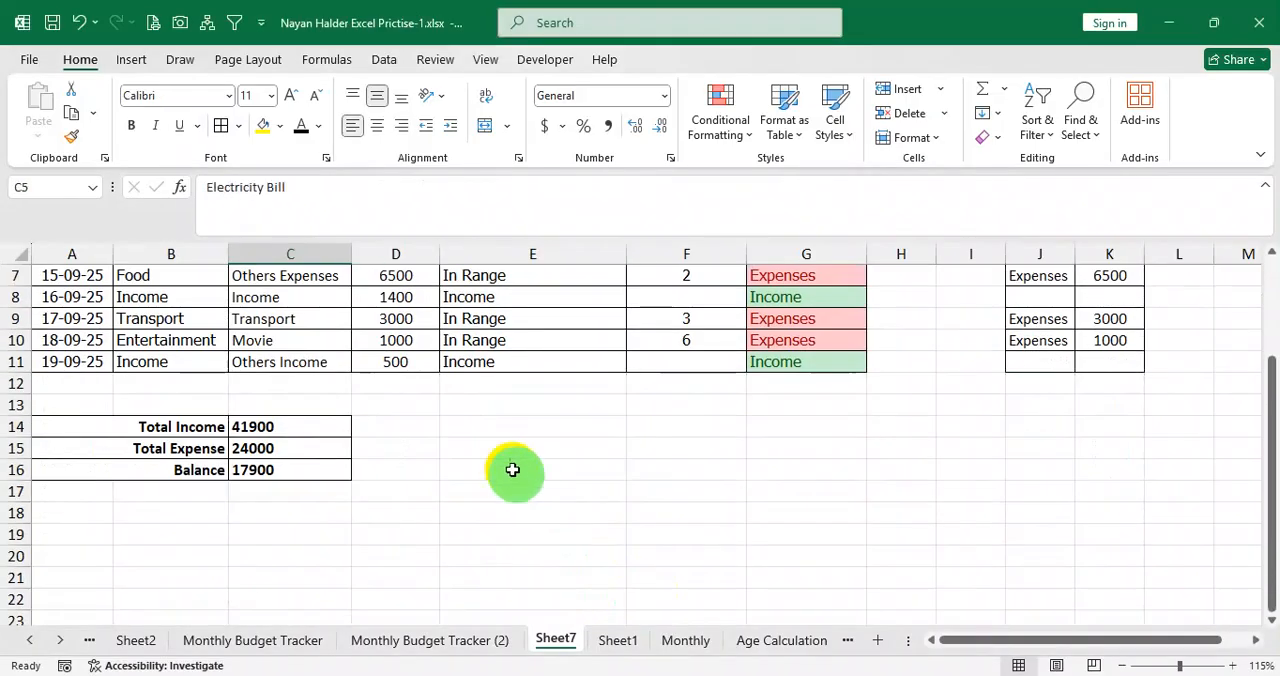
left_click_drag(508, 448, 690, 491)
left_click_drag(566, 448, 674, 448)
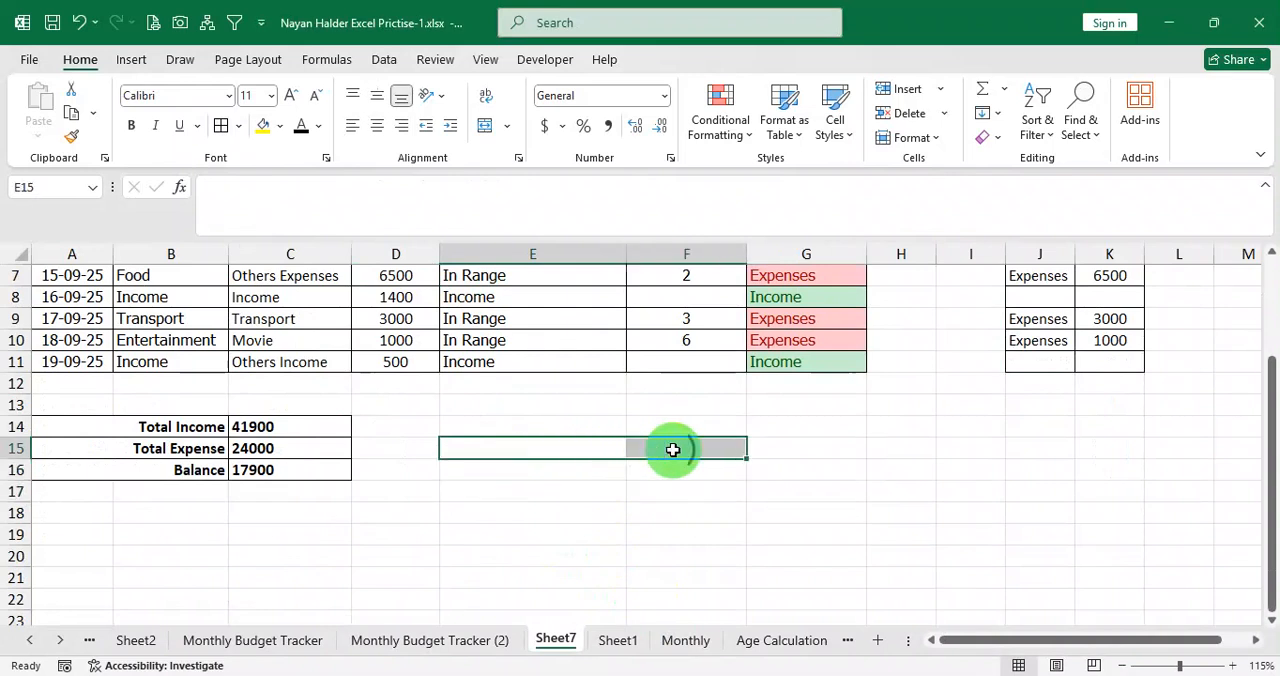
right_click(674, 448)
left_click(917, 92)
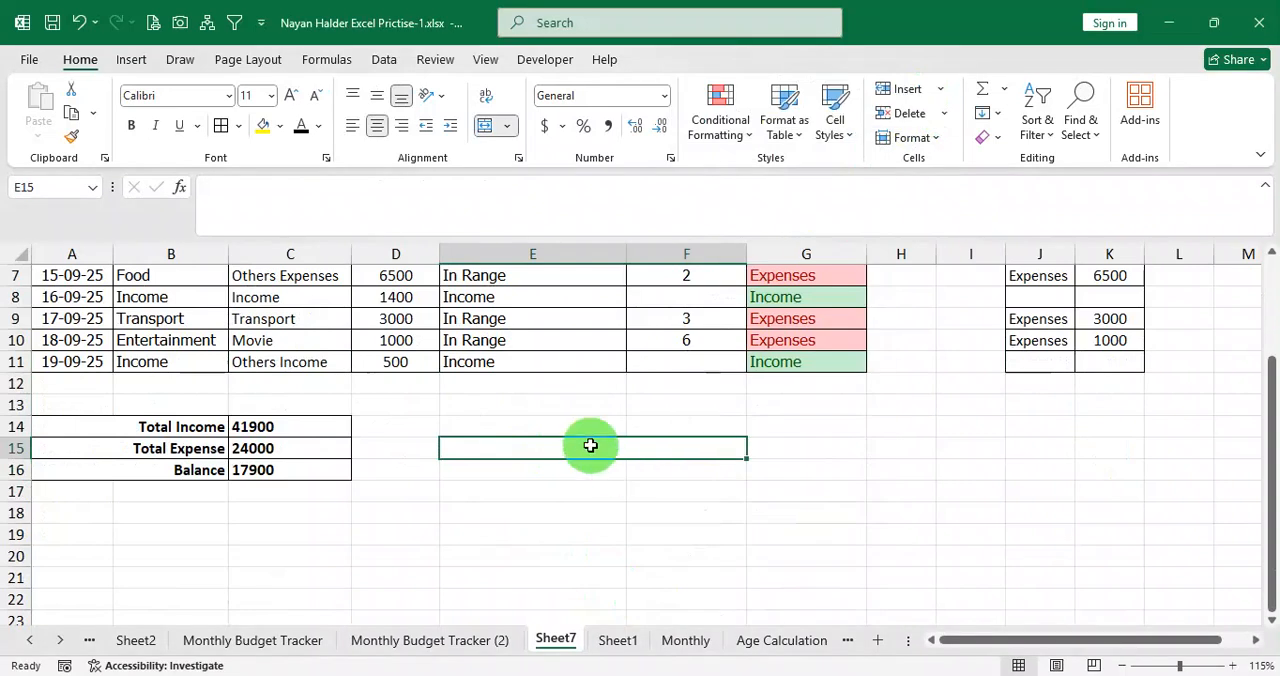
Enter the title Vlookup in the merged cell, with the headings Category in E16 and Amount in F16.
type("Vloo")
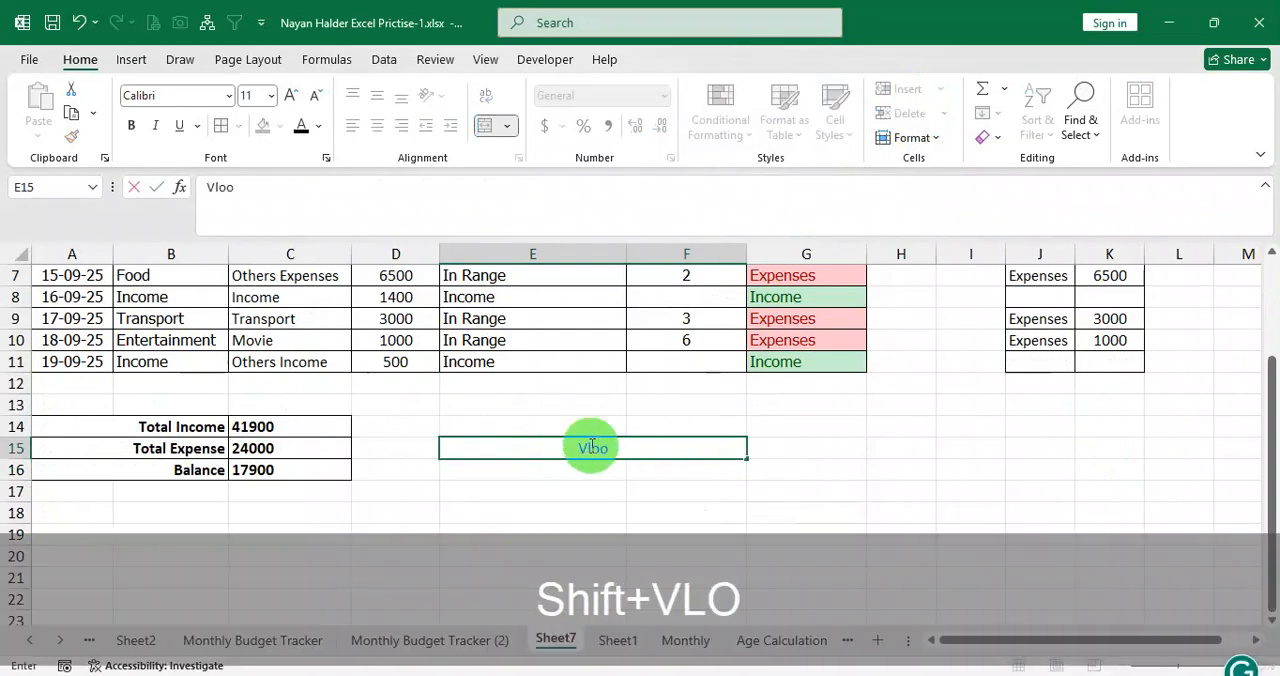
type("kup")
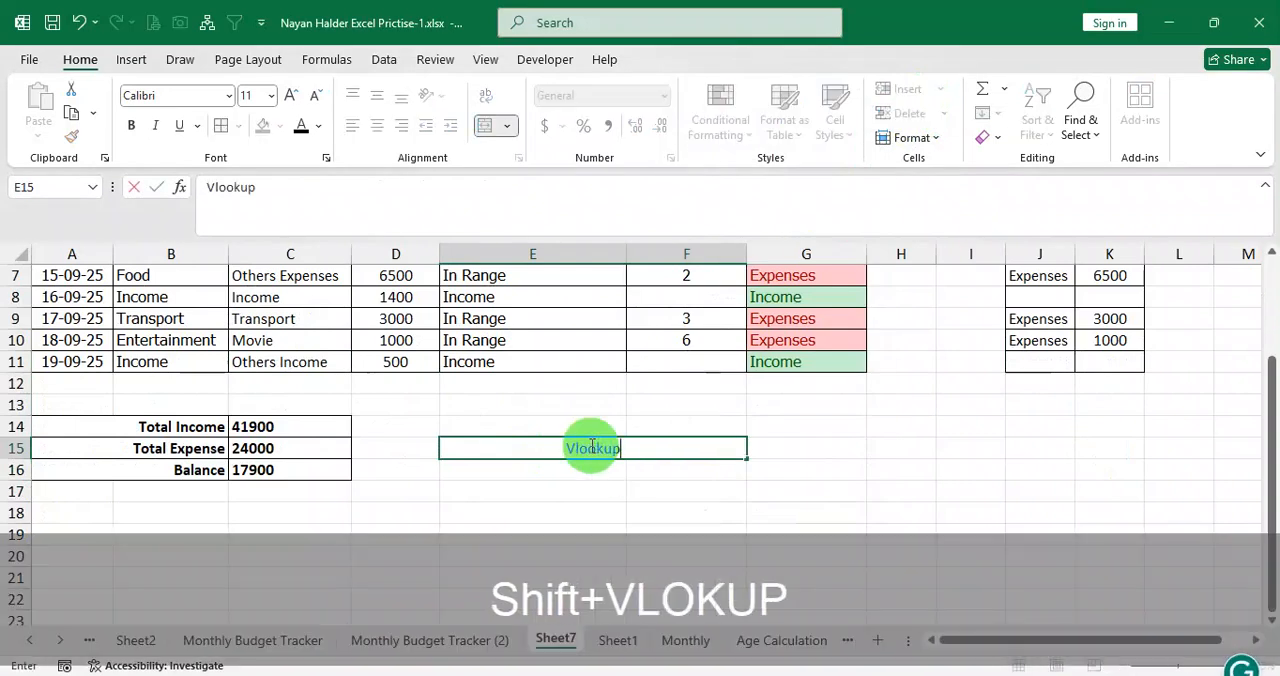
key("Return")
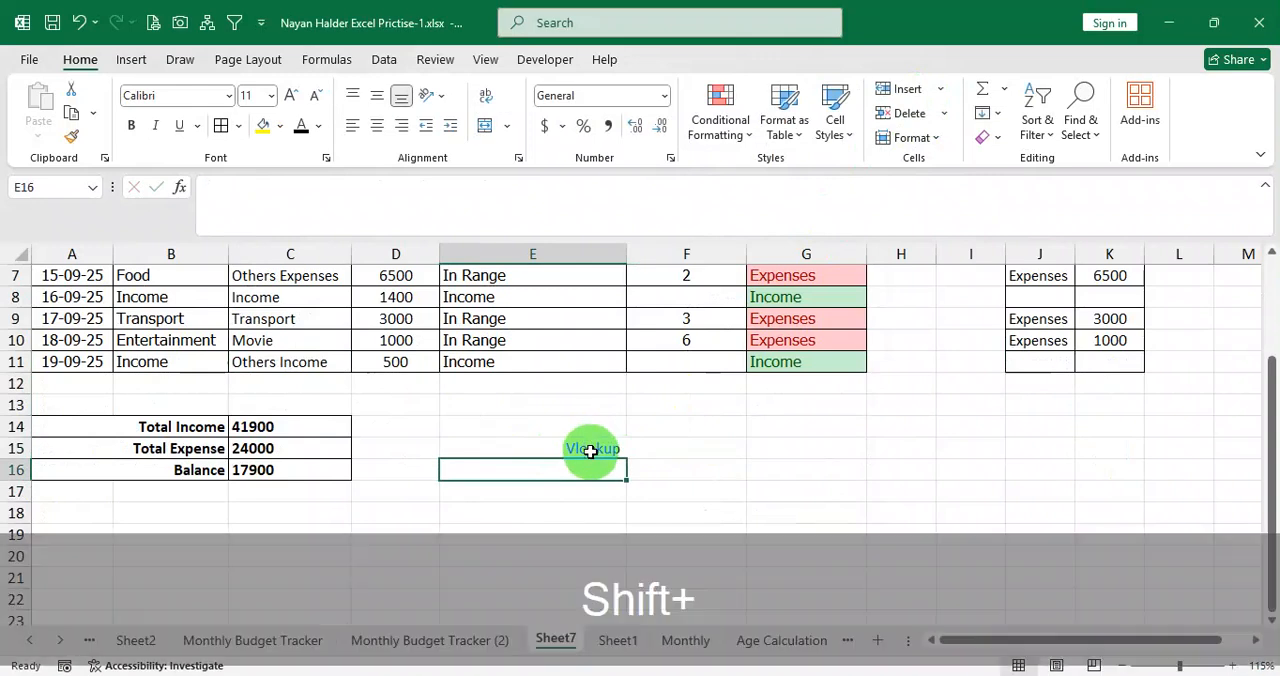
type("Category")
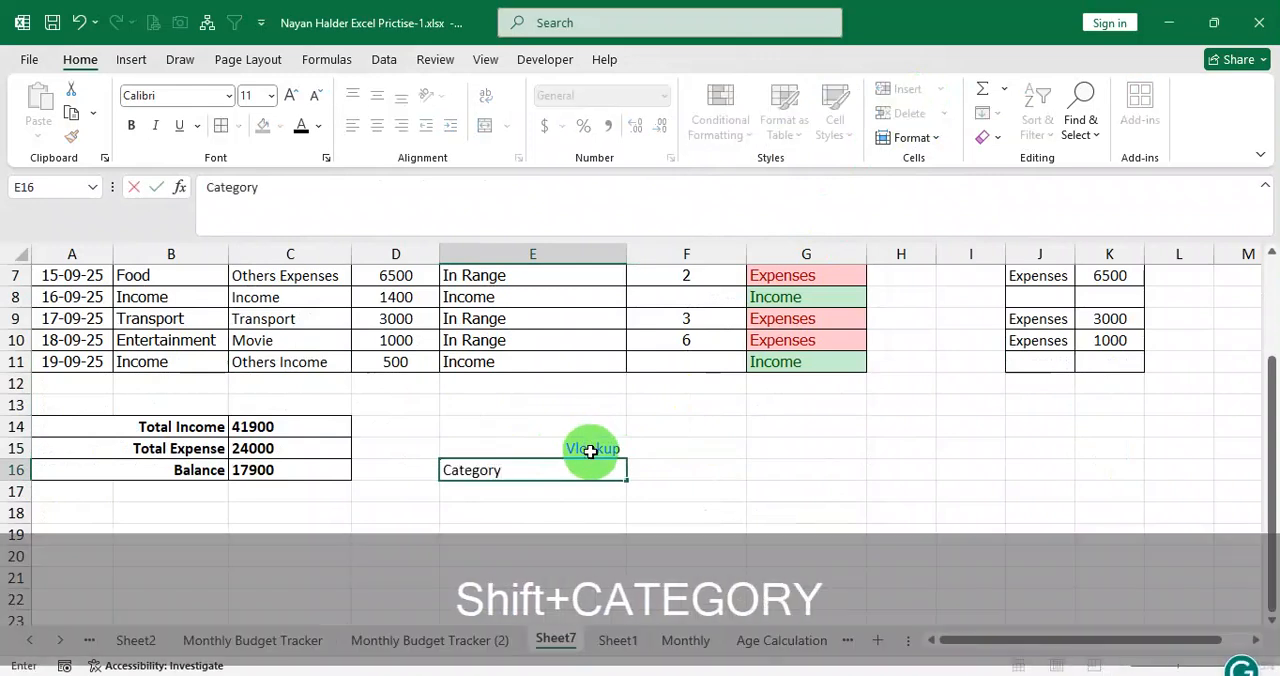
key("Right")
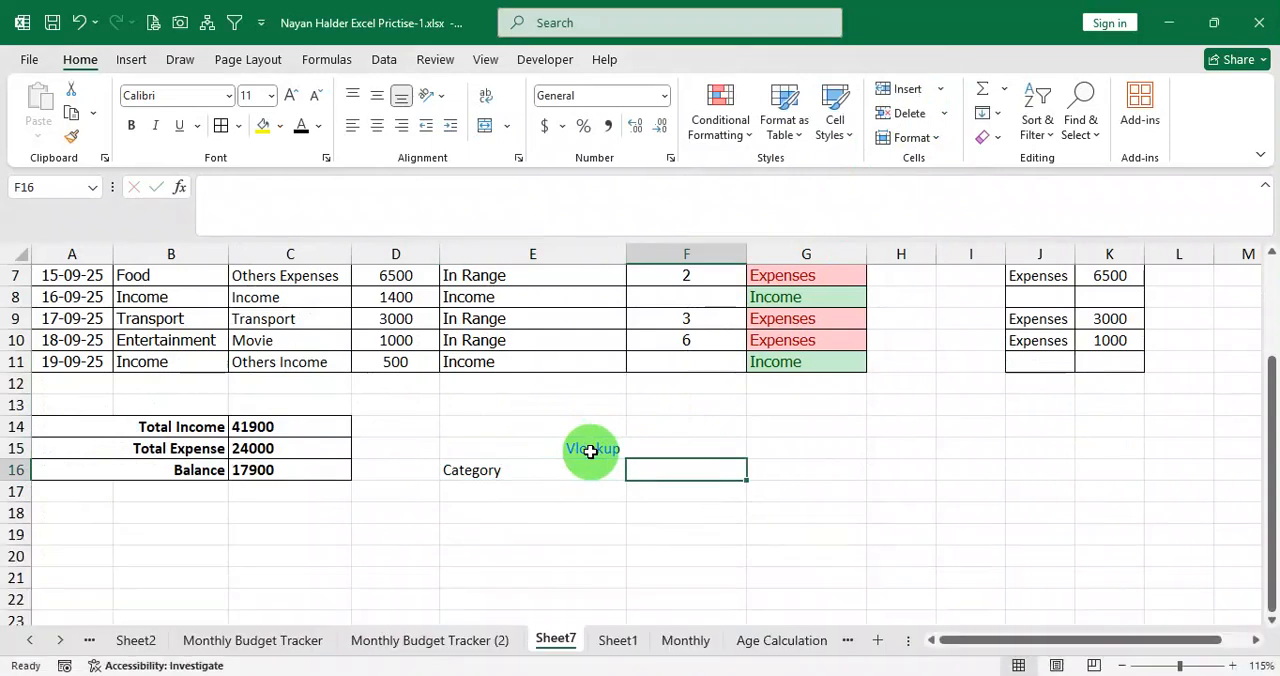
type("Amount")
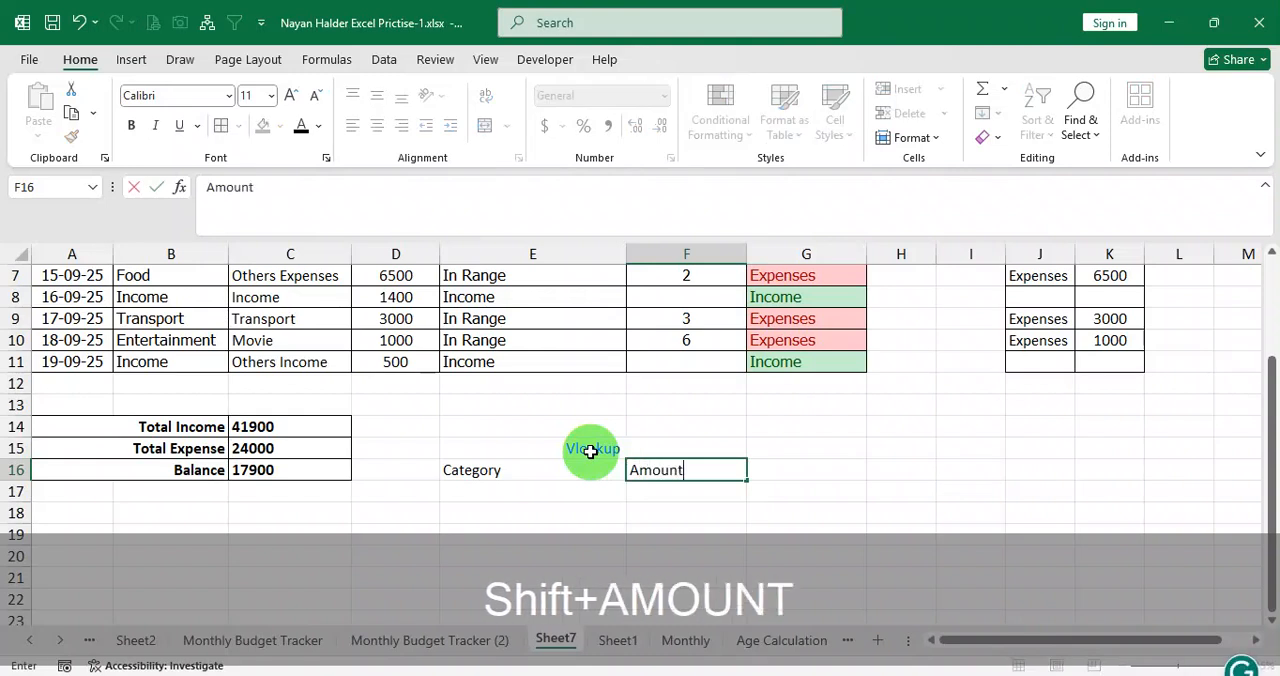
key("Return")
Narrow column E and apply all borders plus a thick outside border to the lookup table in E15:F17.
left_click_drag(550, 472, 671, 502)
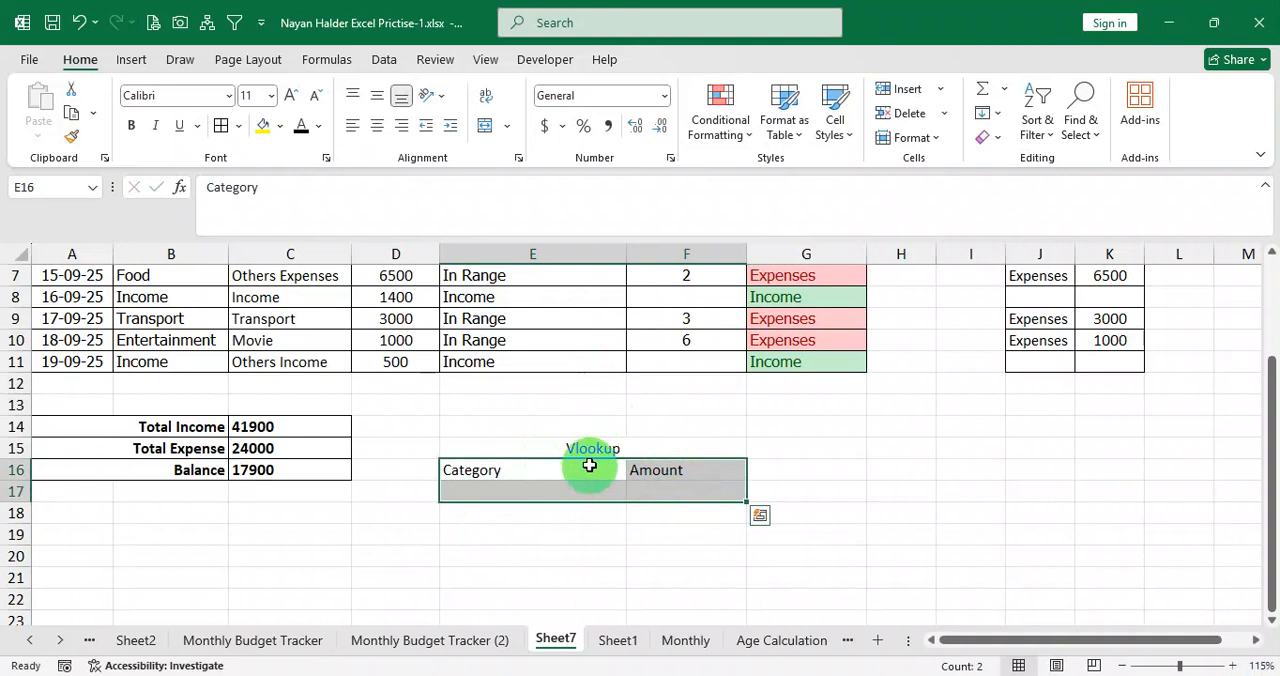
left_click_drag(590, 465, 591, 485)
left_click_drag(614, 254, 566, 256)
left_click_drag(548, 447, 583, 491)
left_click(228, 127)
left_click_drag(545, 453, 551, 489)
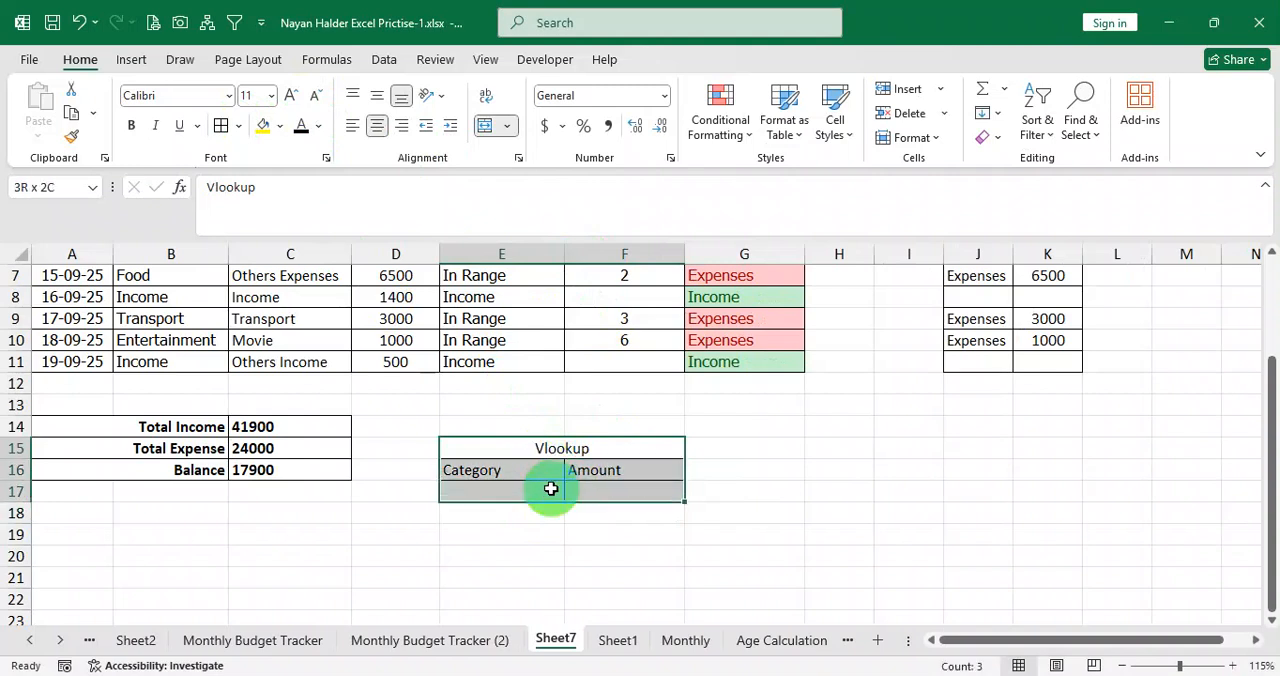
left_click(245, 126)
left_click(280, 366)
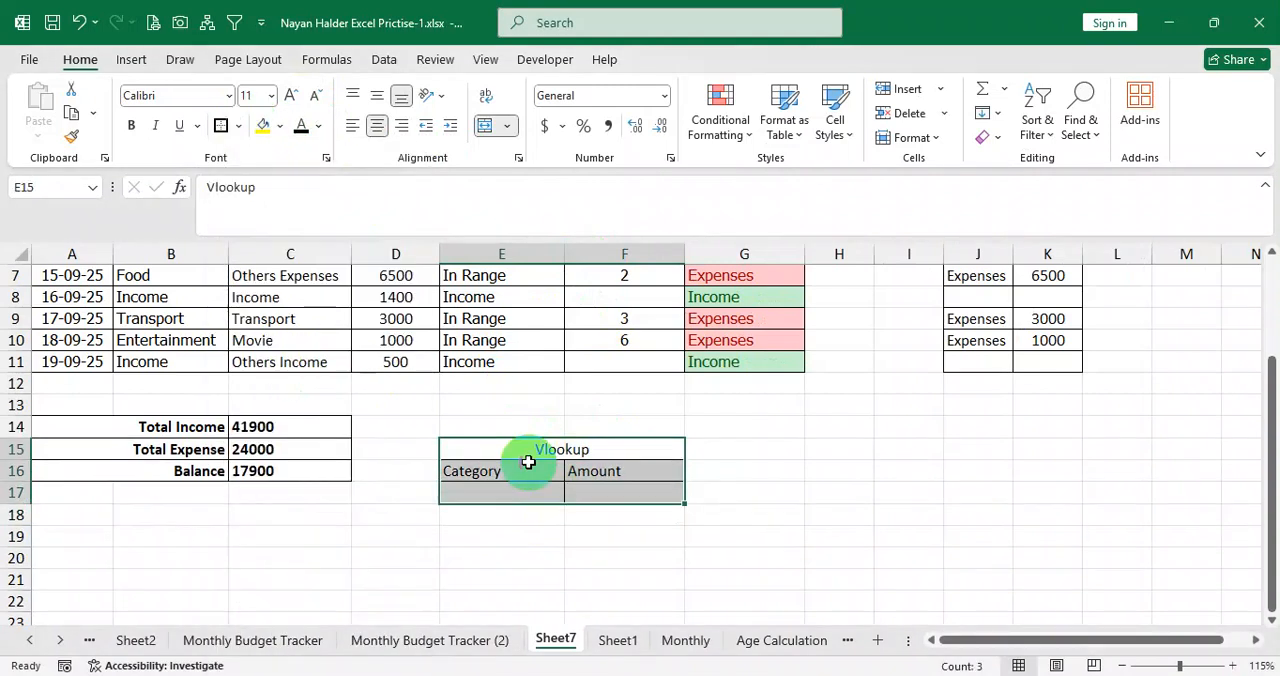
Make the Vlookup title and the Category and Amount headings bold.
left_click(534, 452)
left_click(131, 125)
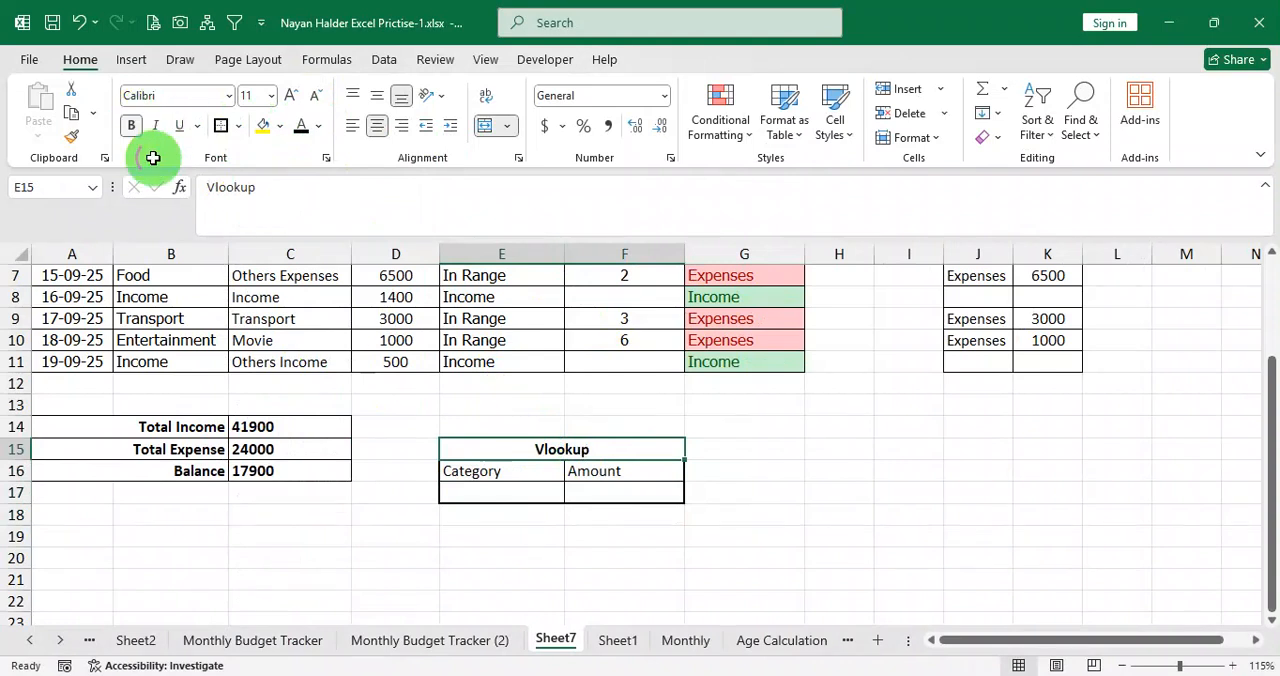
left_click_drag(503, 475, 586, 479)
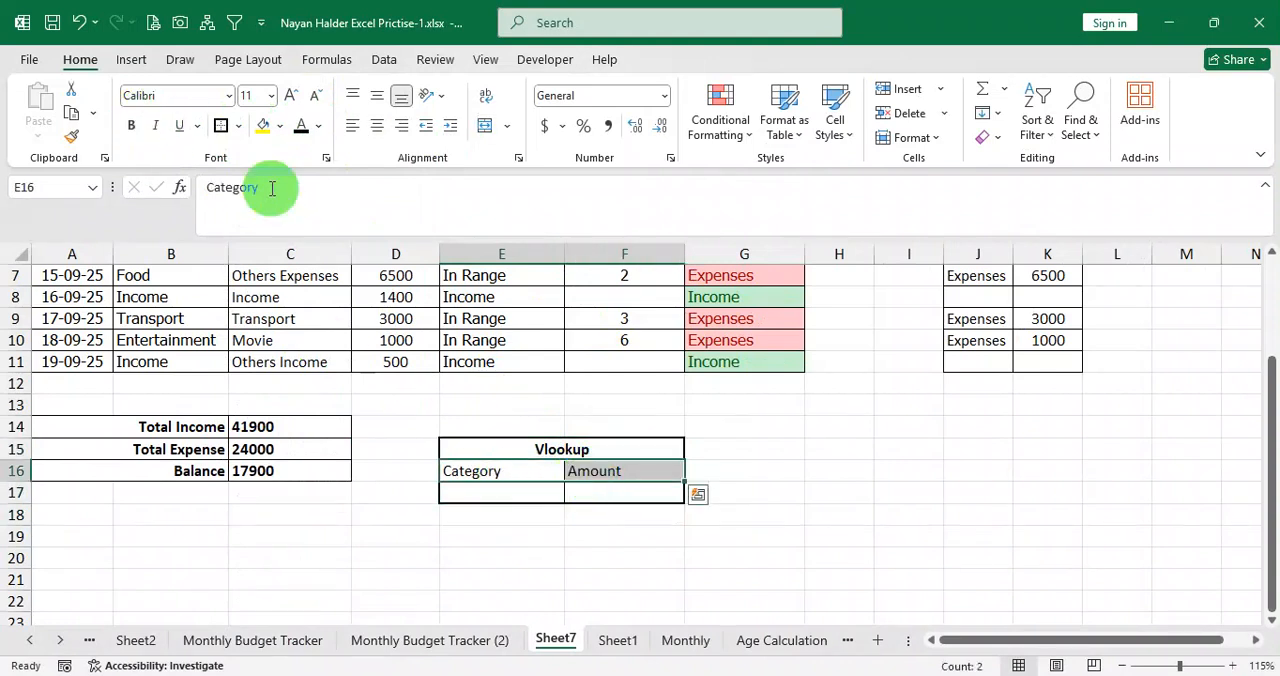
left_click(132, 126)
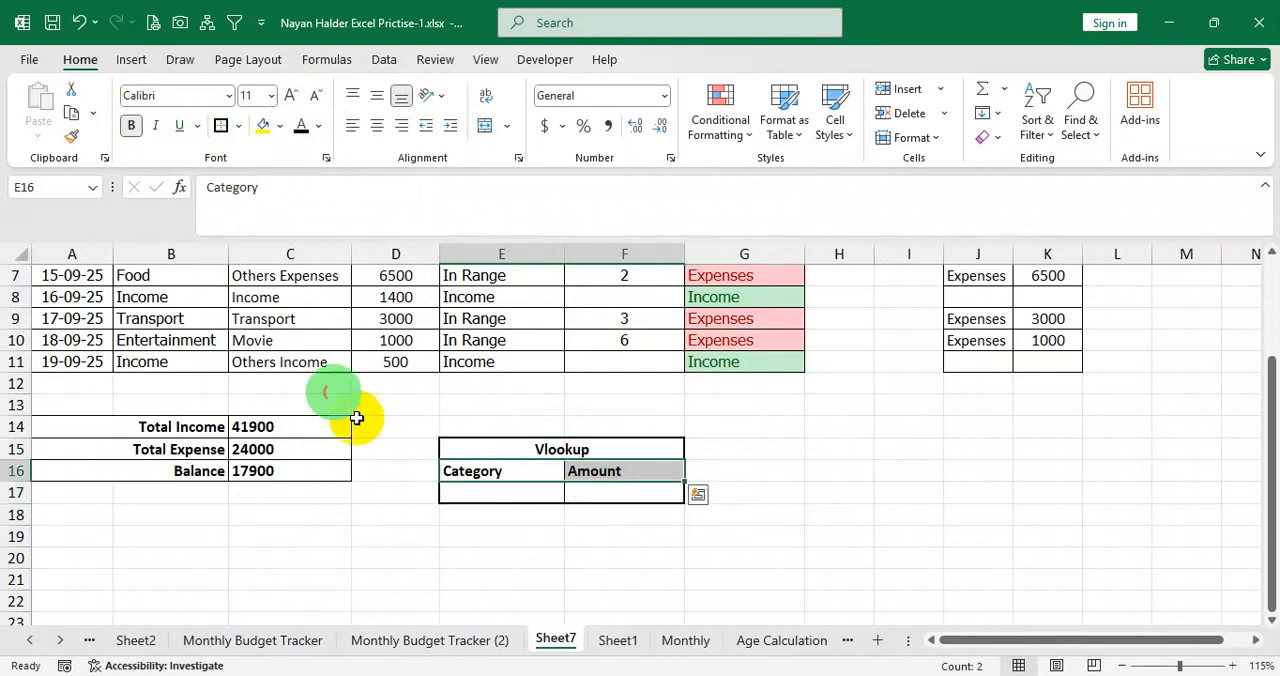
left_click(516, 495)
scroll(518, 516, "up", 1)
scroll(522, 515, "down", 1)
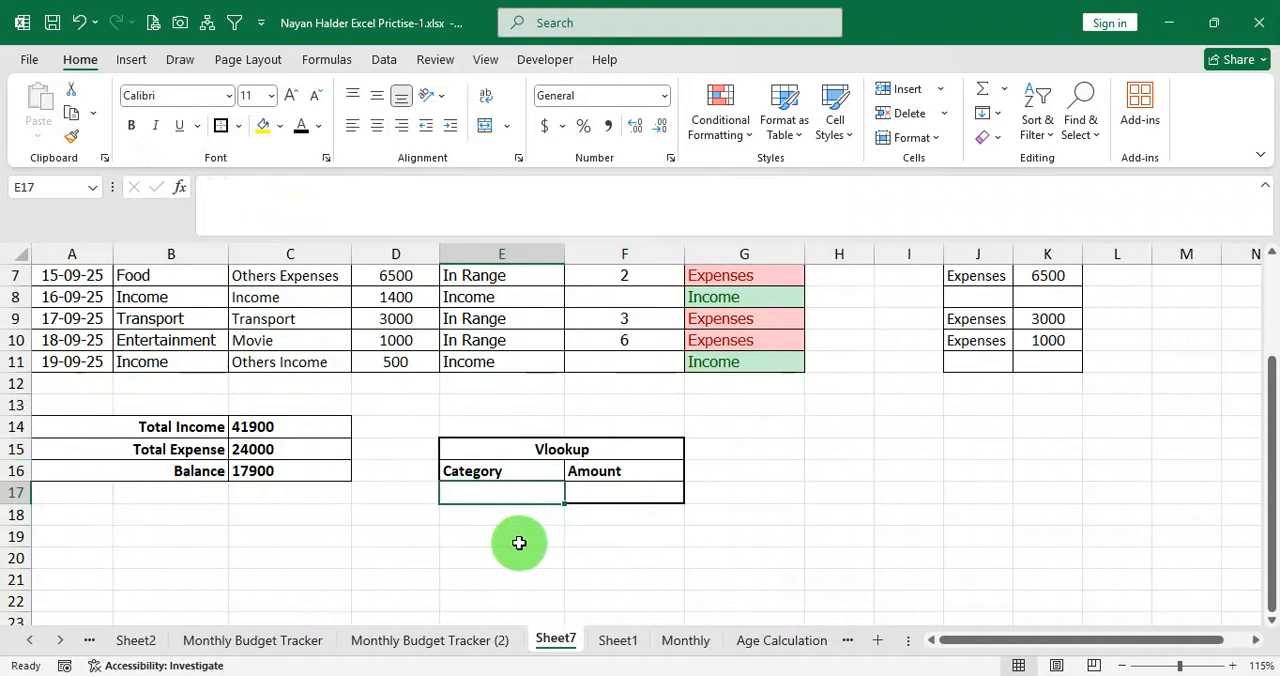
type("=")
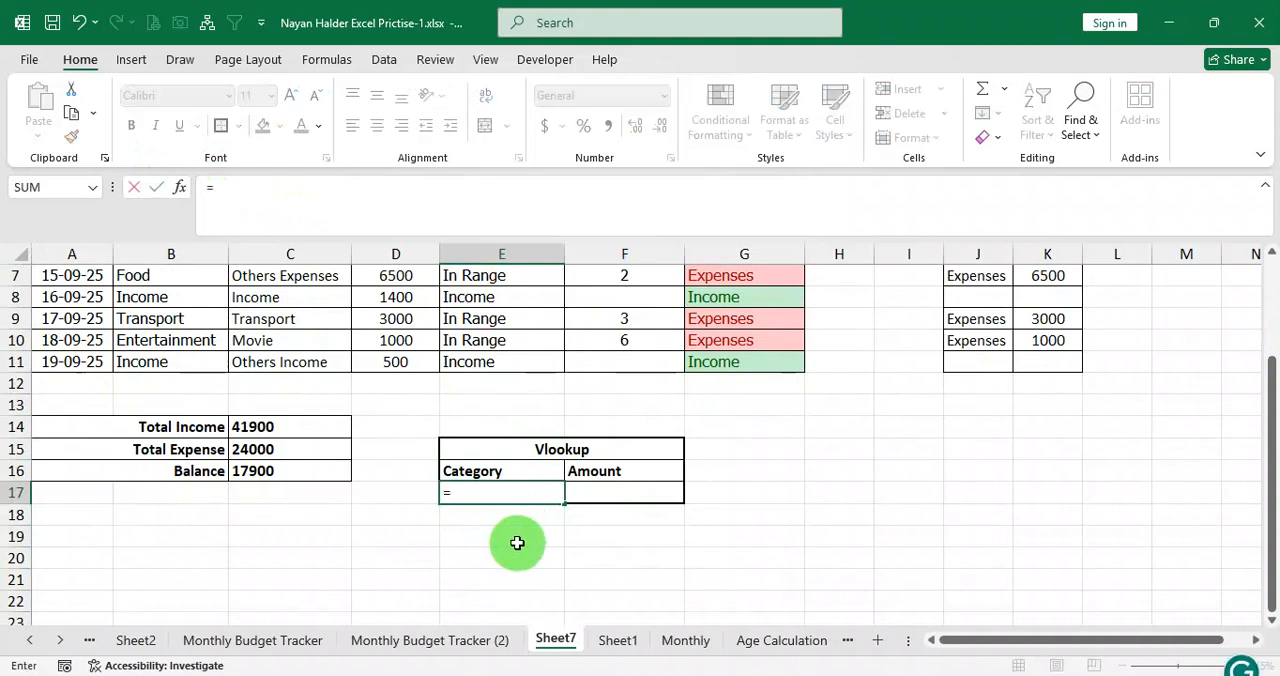
key("Escape")
left_click(568, 551)
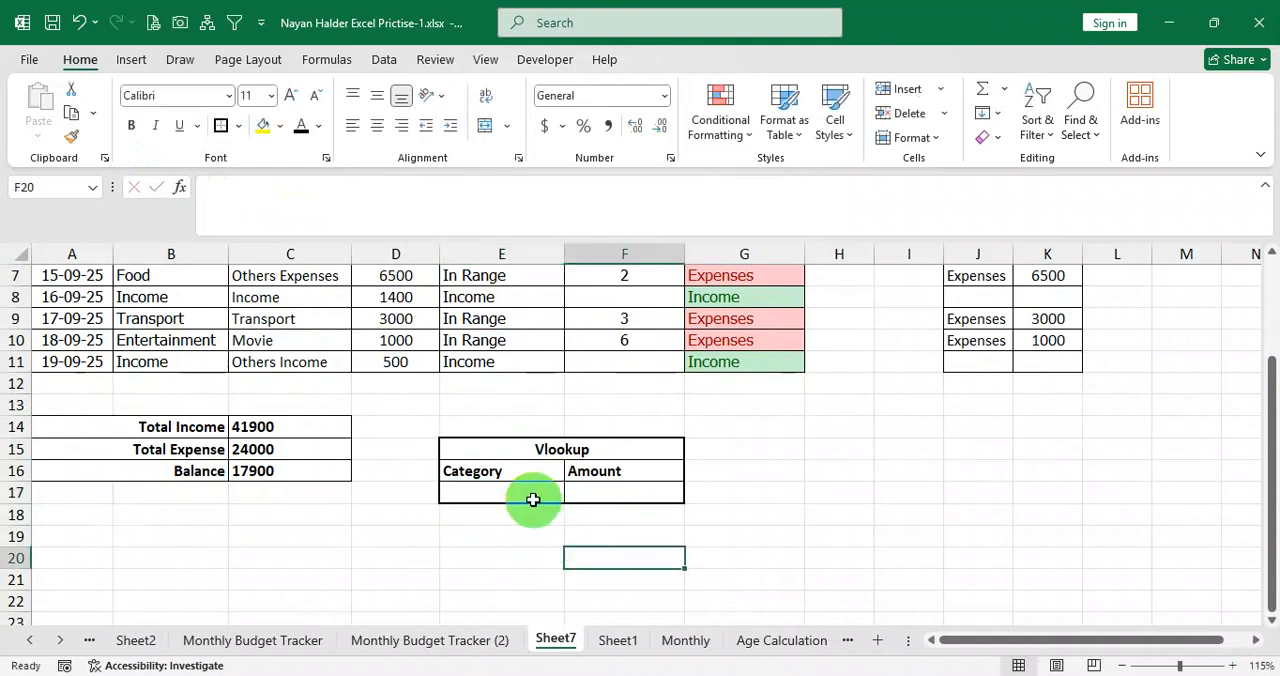
Add a List data validation to cell E17, using the categories in B3:B11 as its source.
left_click(533, 499)
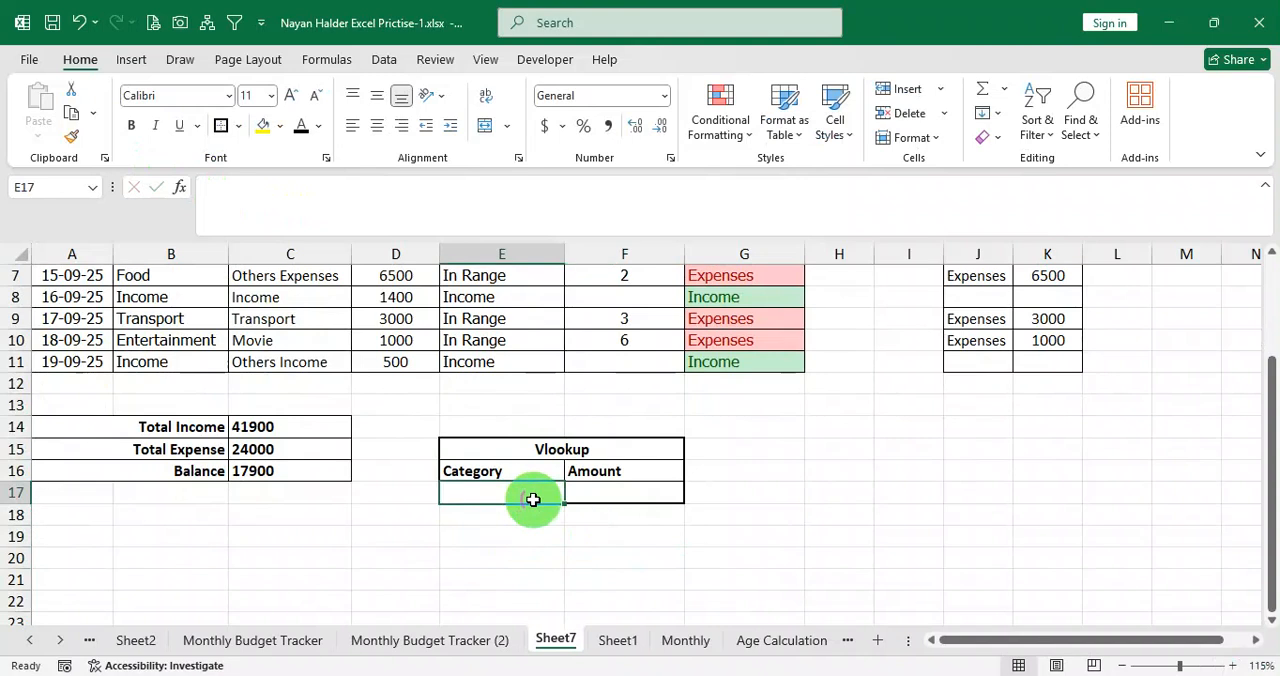
left_click(382, 60)
left_click(836, 141)
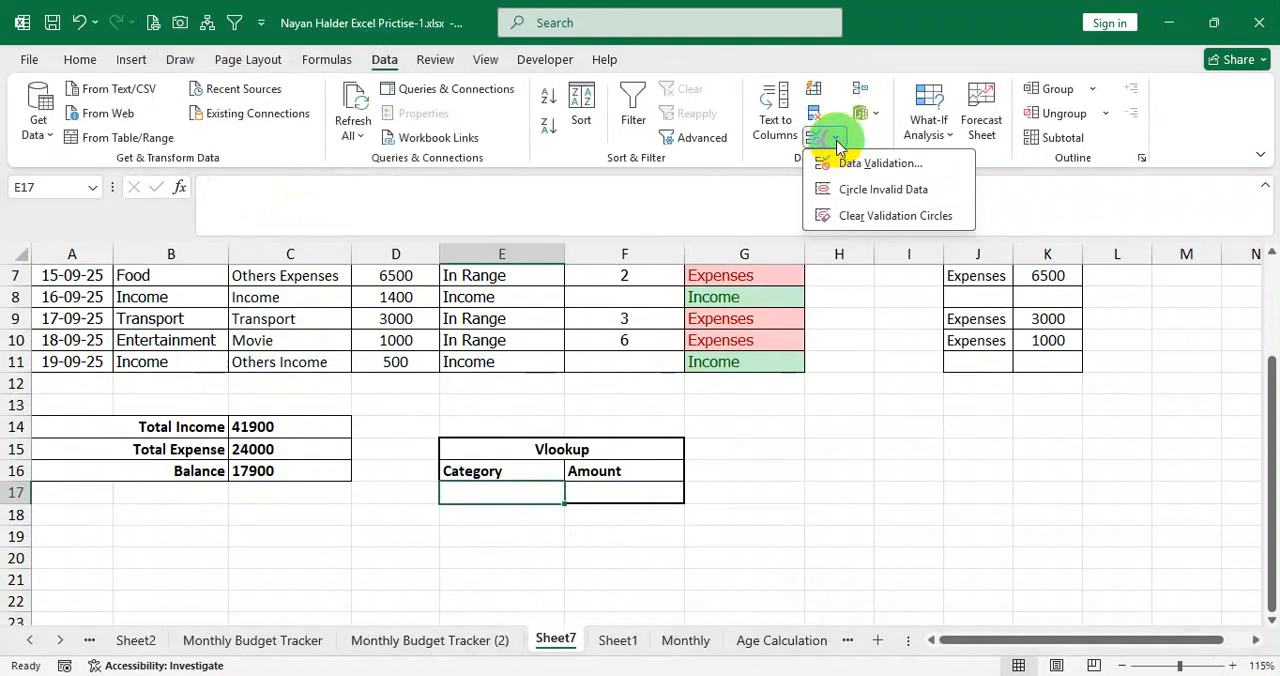
left_click(853, 163)
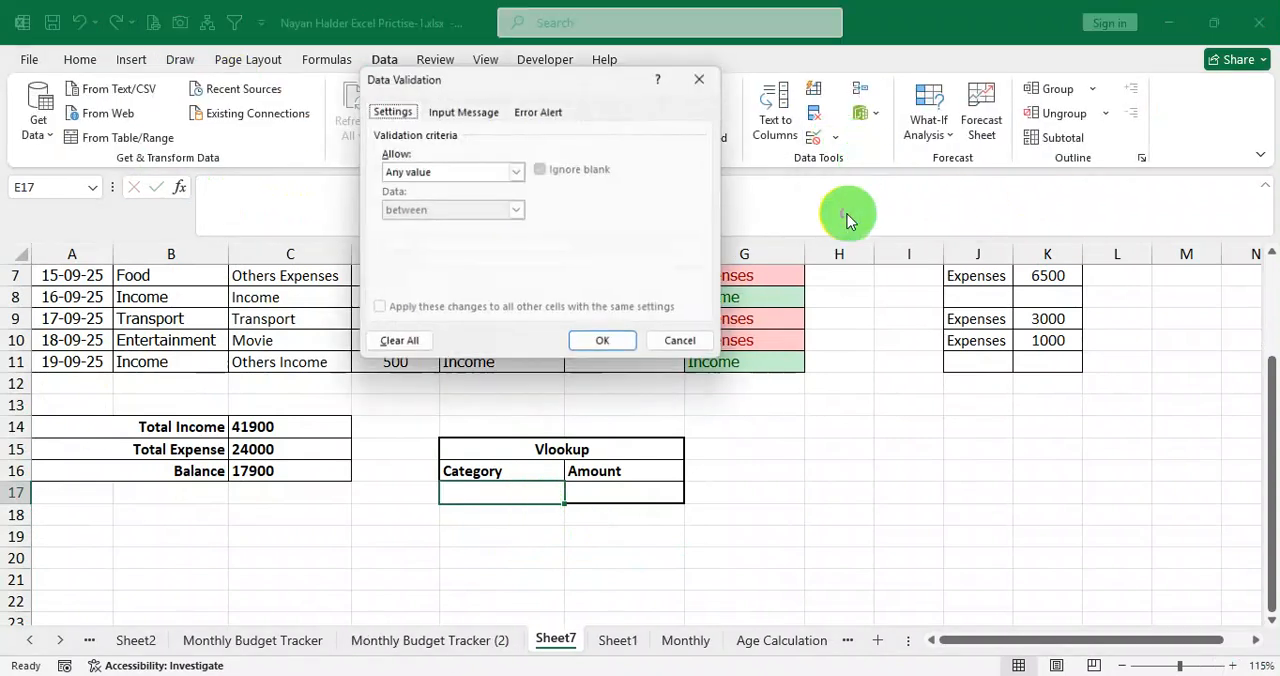
left_click(515, 172)
left_click(505, 229)
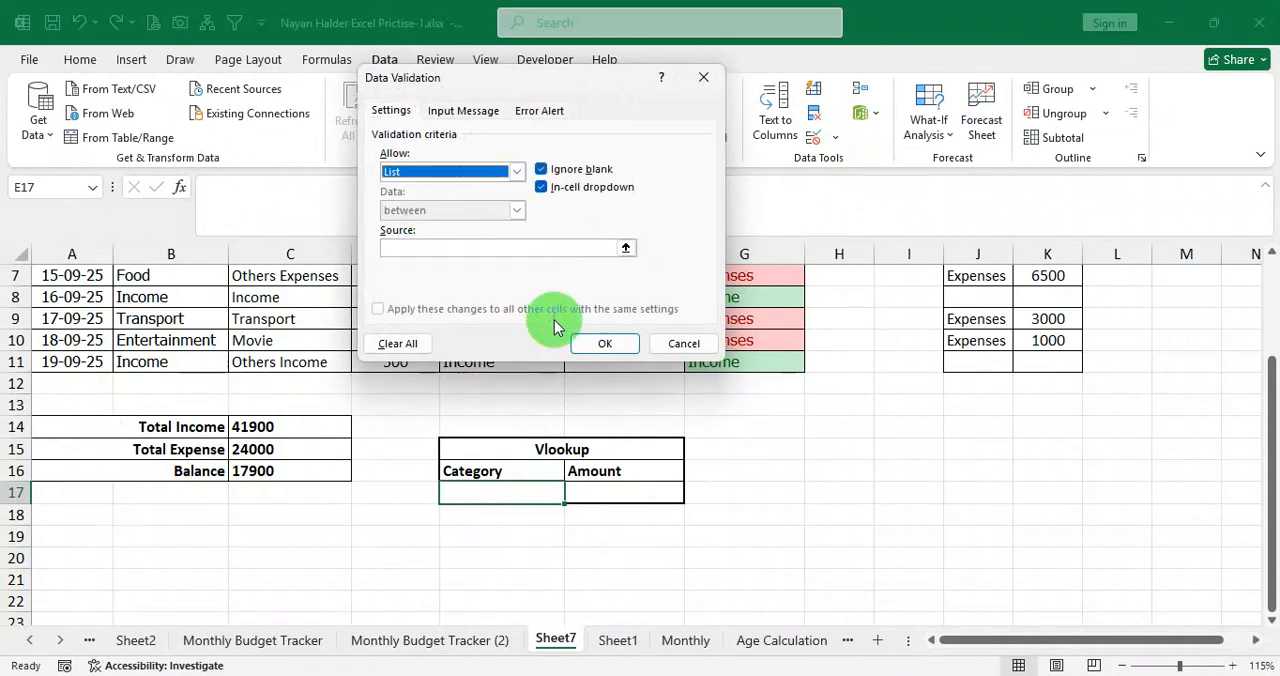
left_click(474, 248)
scroll(190, 375, "up", 2)
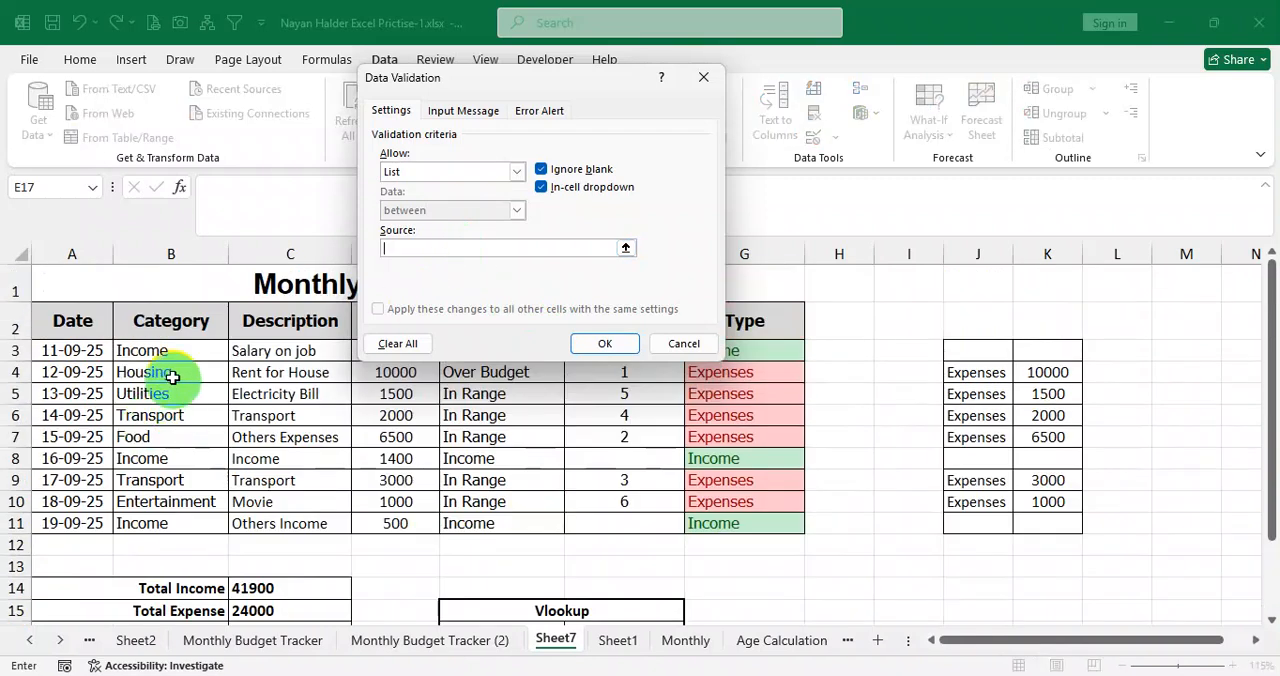
left_click_drag(170, 354, 168, 521)
left_click(605, 345)
Try the dropdown in E17 by choosing Transport and changing the selection to Utilities.
scroll(571, 449, "down", 1)
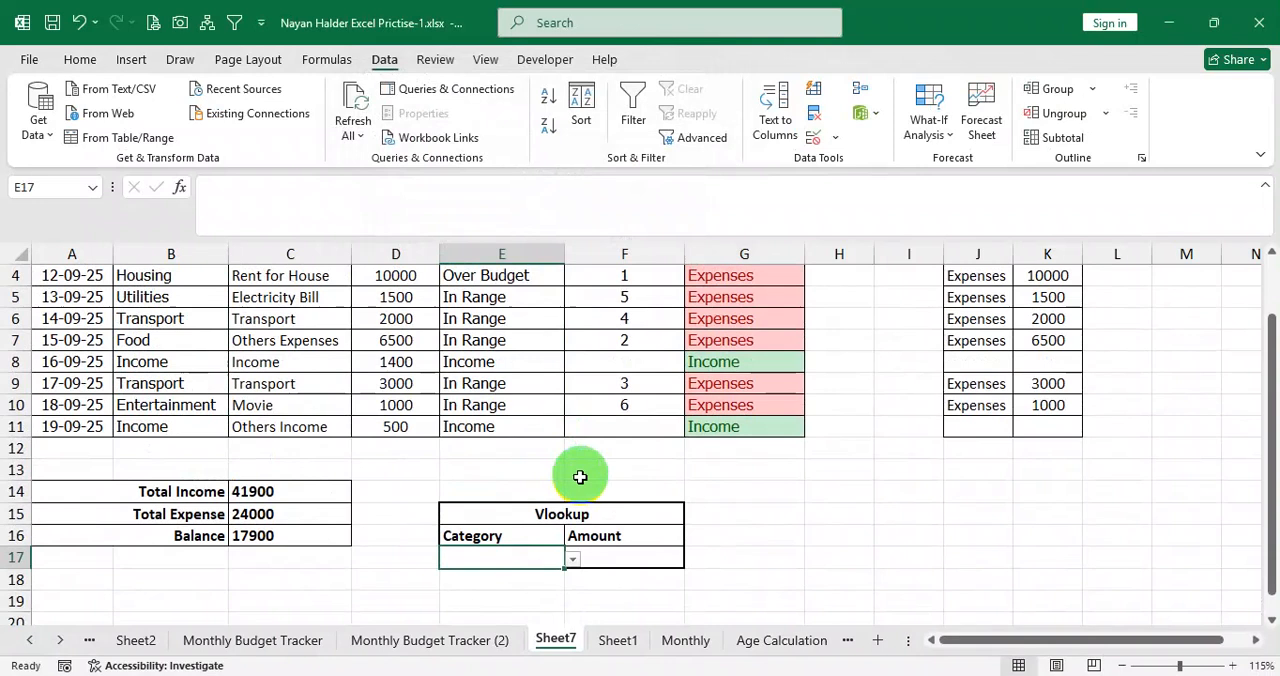
left_click(574, 560)
left_click(486, 484)
scroll(505, 485, "down", 1)
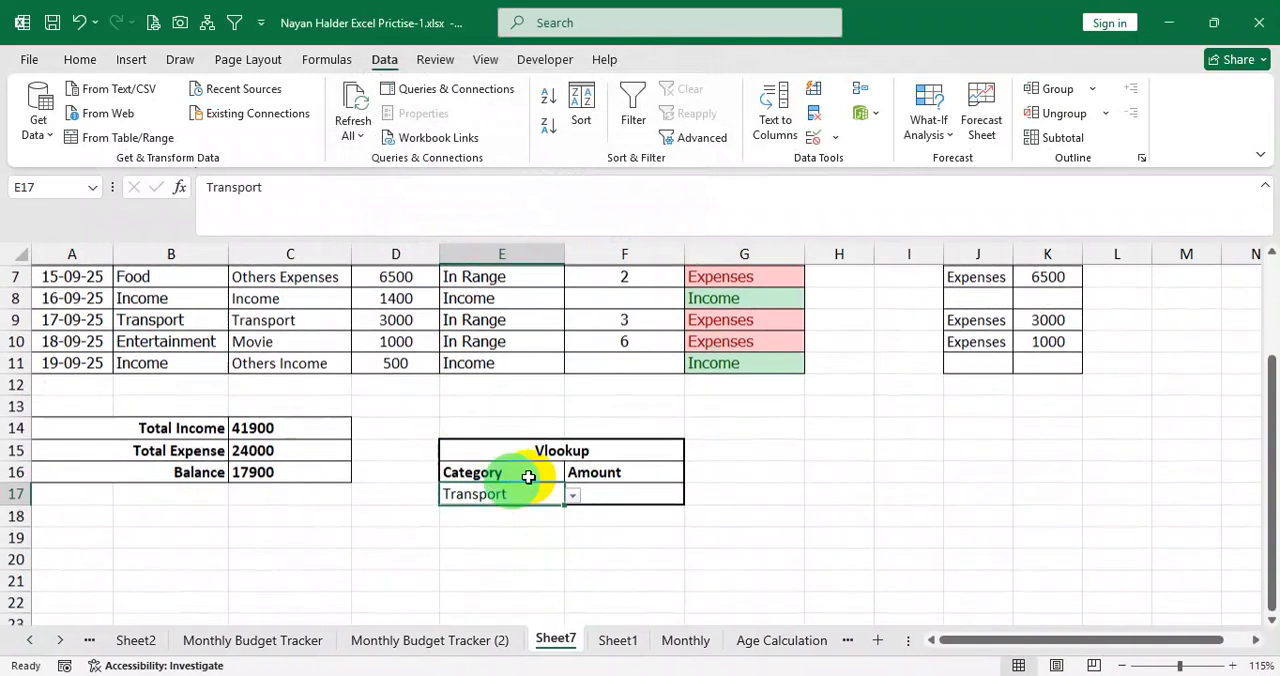
left_click(576, 497)
left_click(485, 525)
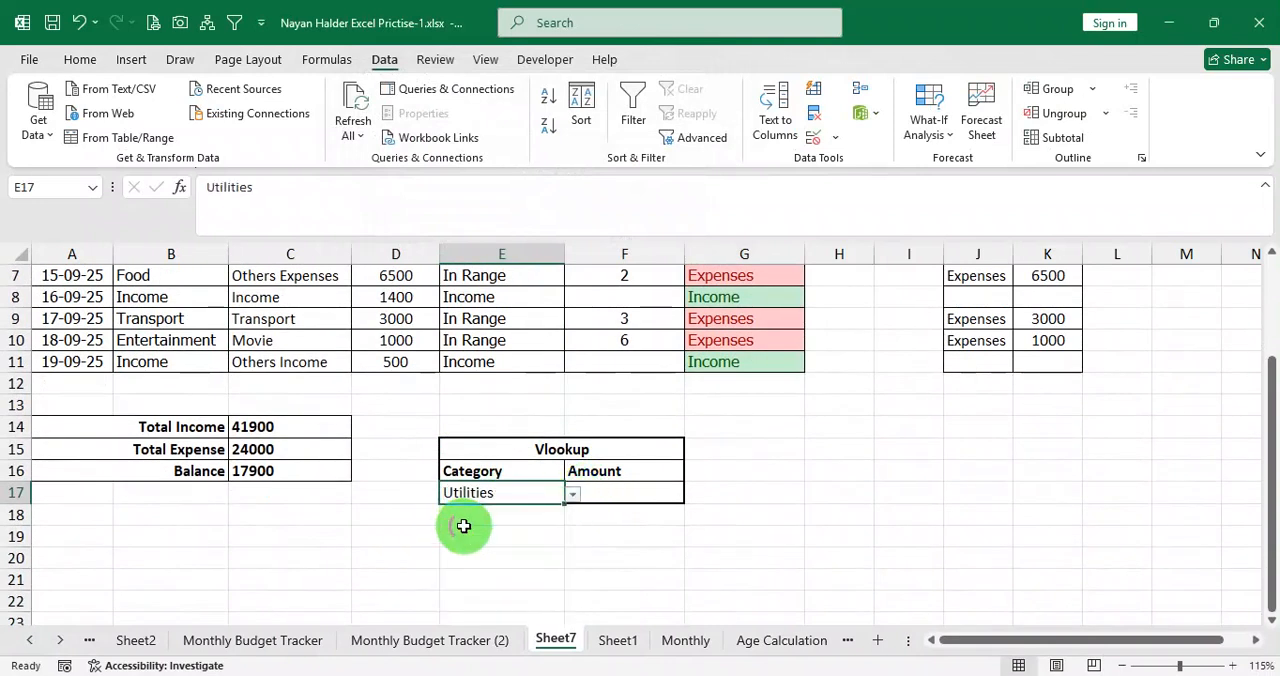
left_click(575, 497)
left_click(523, 494)
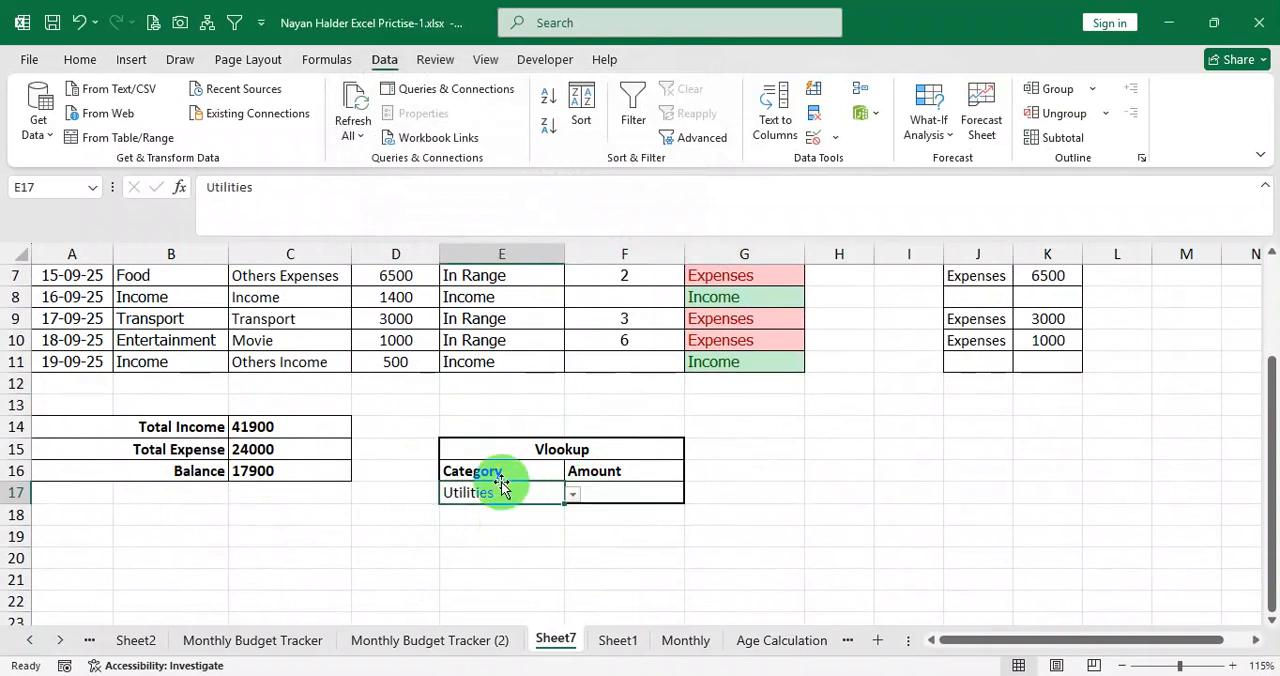
Switch back to Question.pdf and review the Lookup requirement about total expenses by category.
left_click(494, 675)
scroll(473, 380, "up", 10)
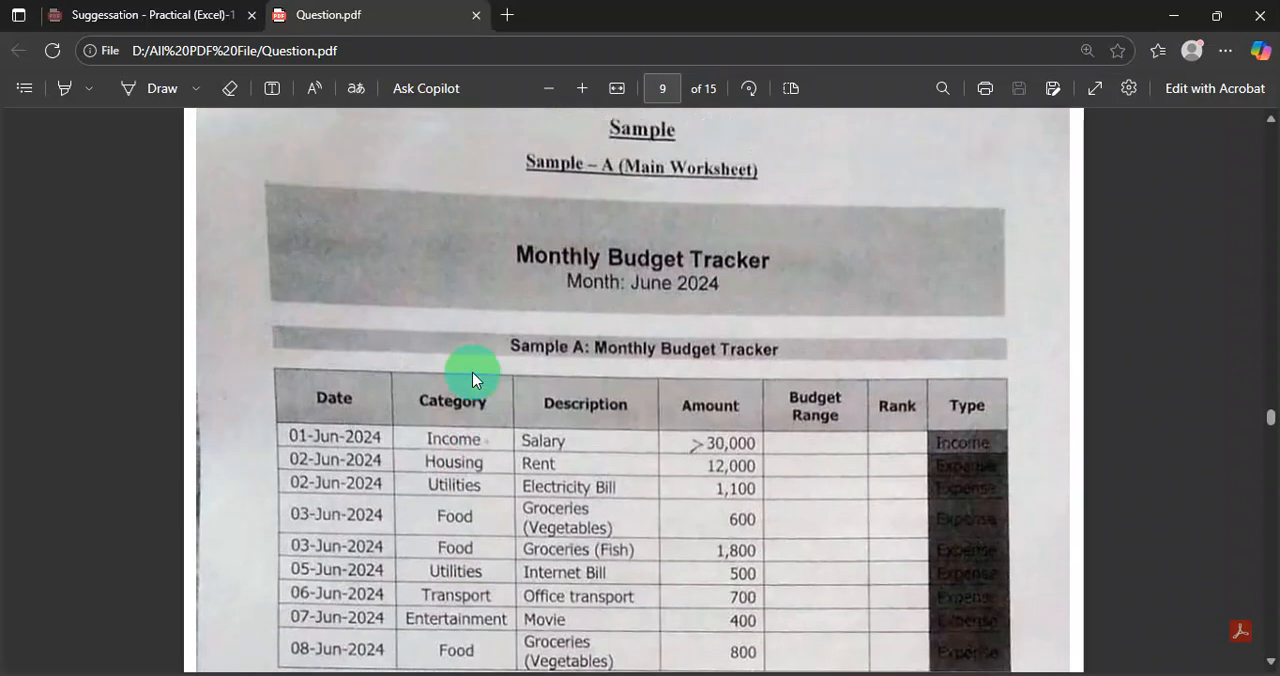
scroll(473, 380, "up", 2)
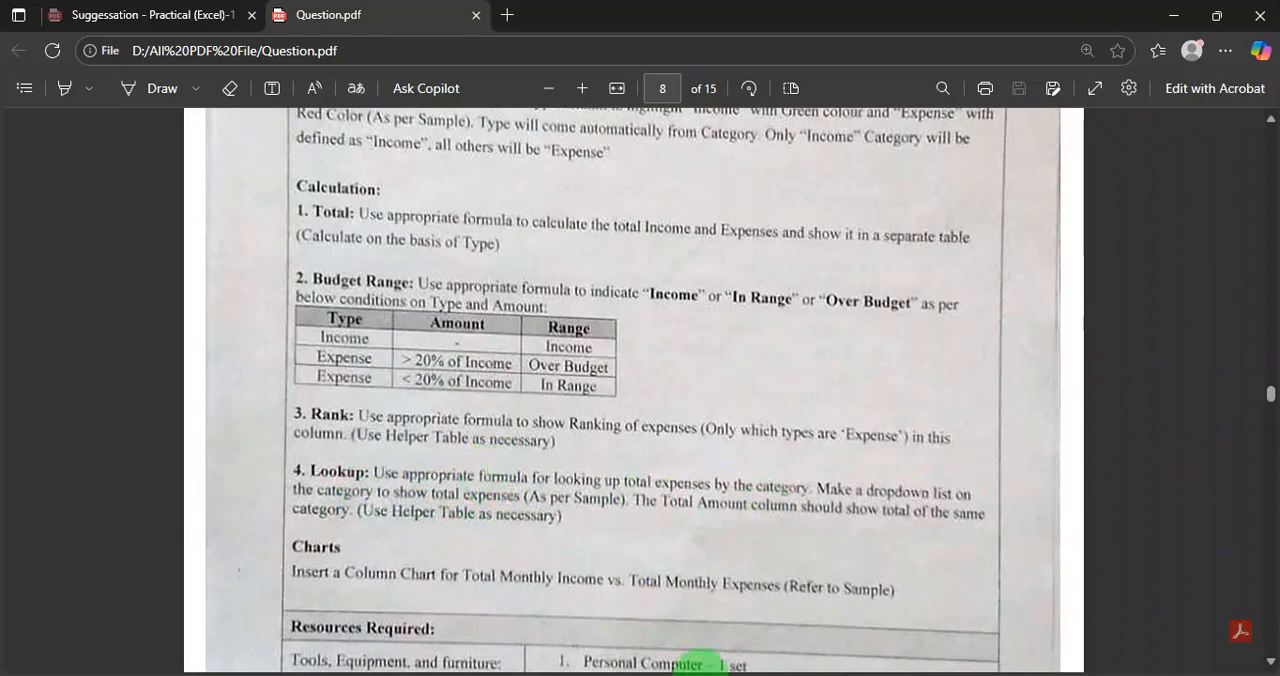
Switch back to the workbook and try the E17 dropdown by choosing Income, Utilities and finally Food.
key("alt+Tab")
left_click(572, 494)
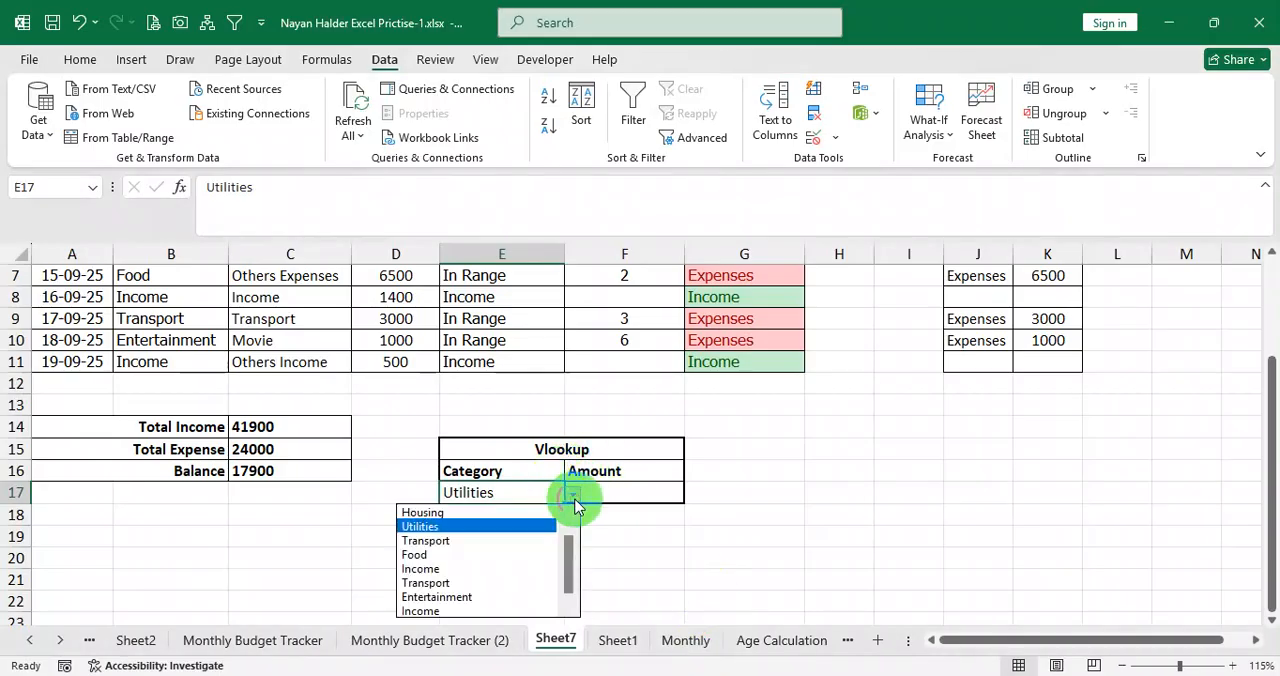
left_click(471, 609)
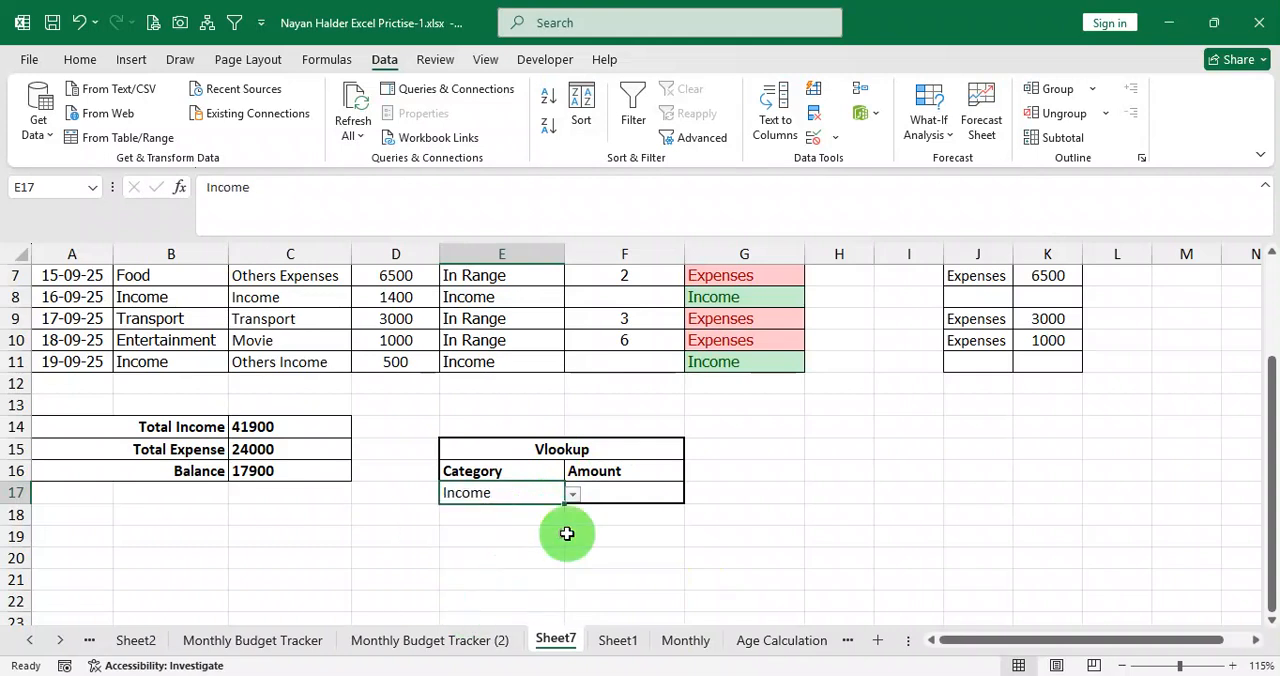
left_click(573, 493)
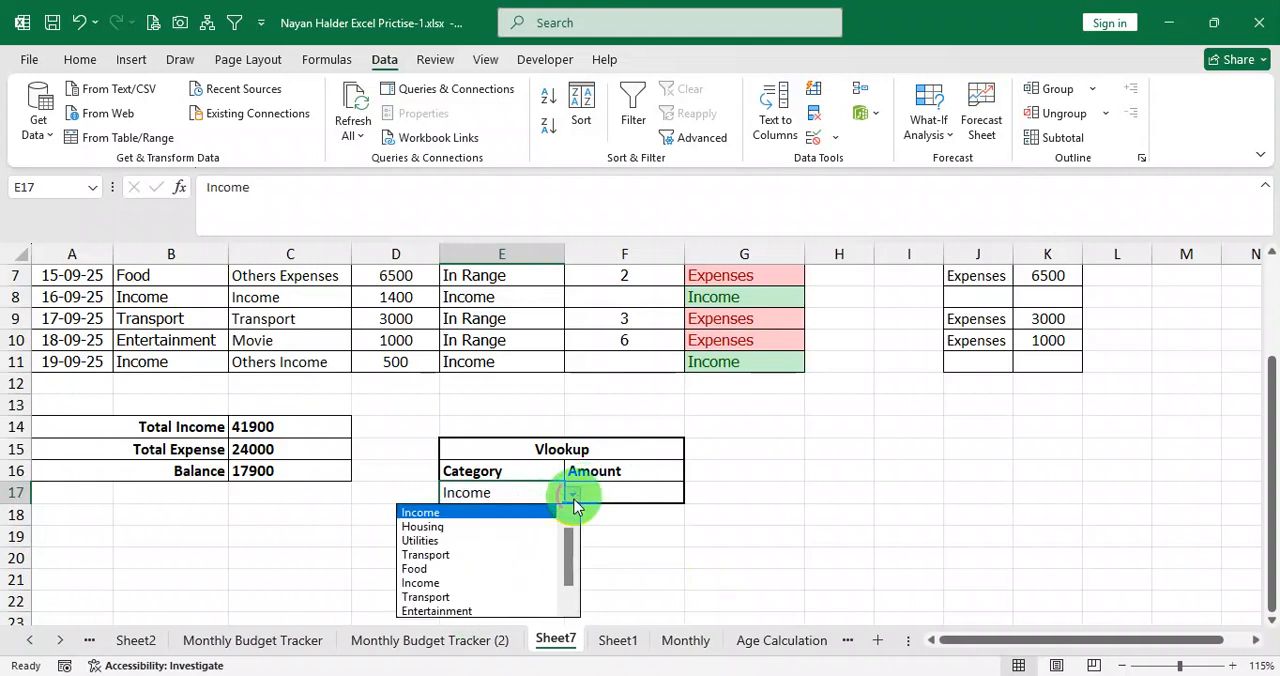
left_click(474, 513)
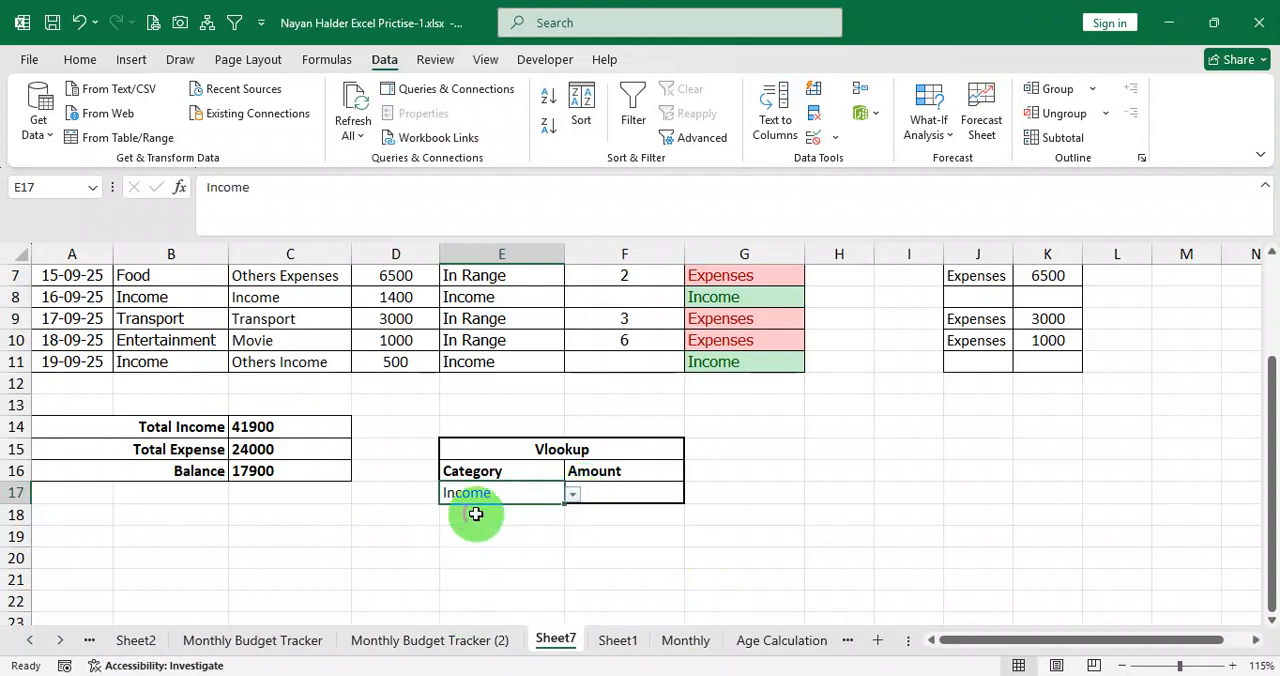
left_click(573, 495)
left_click(471, 536)
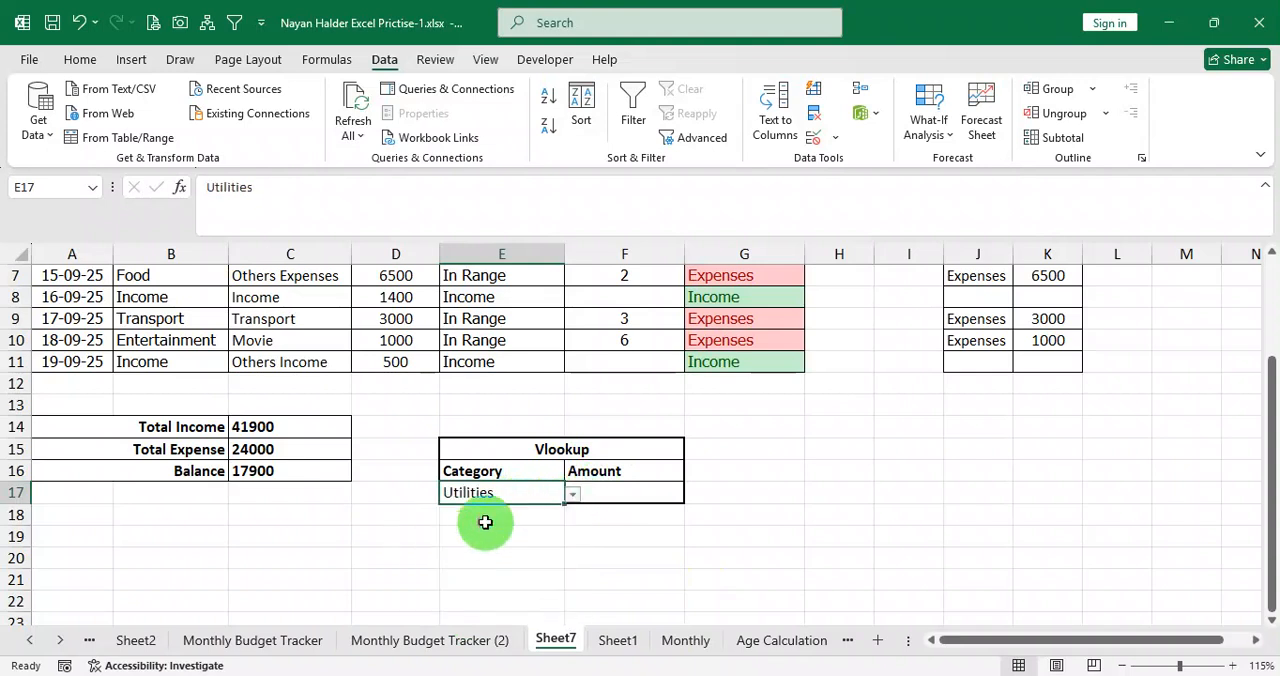
left_click(519, 527)
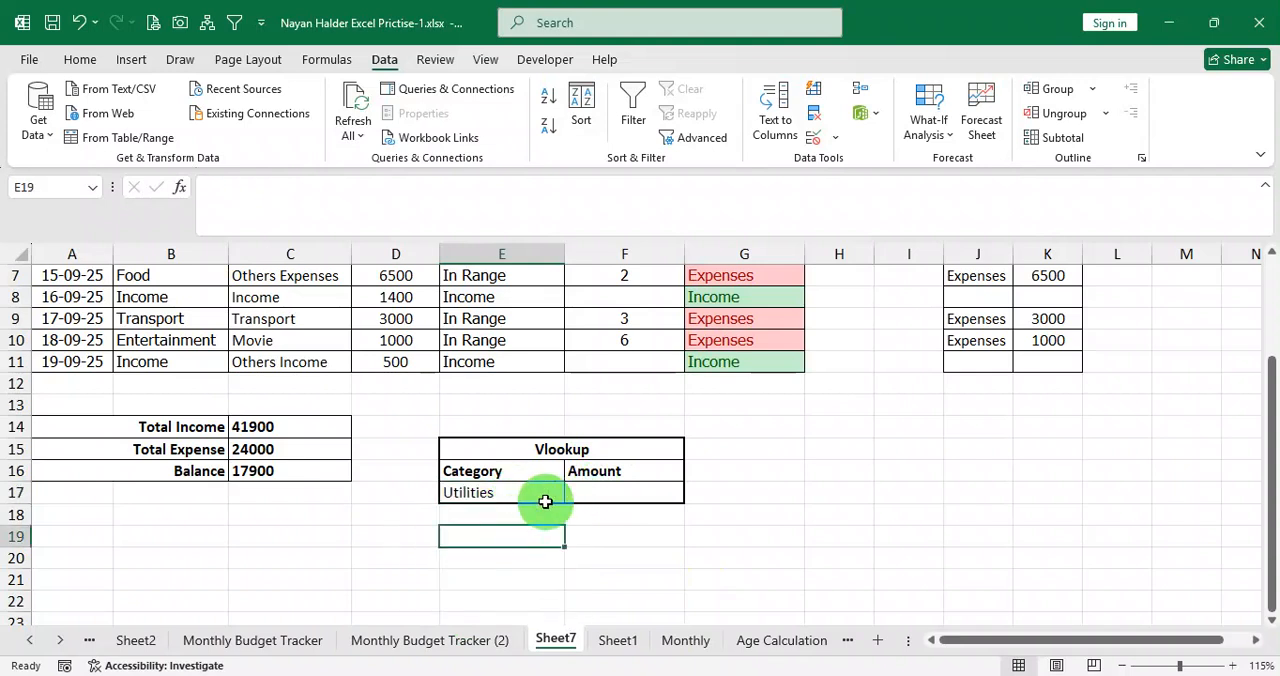
left_click(572, 495)
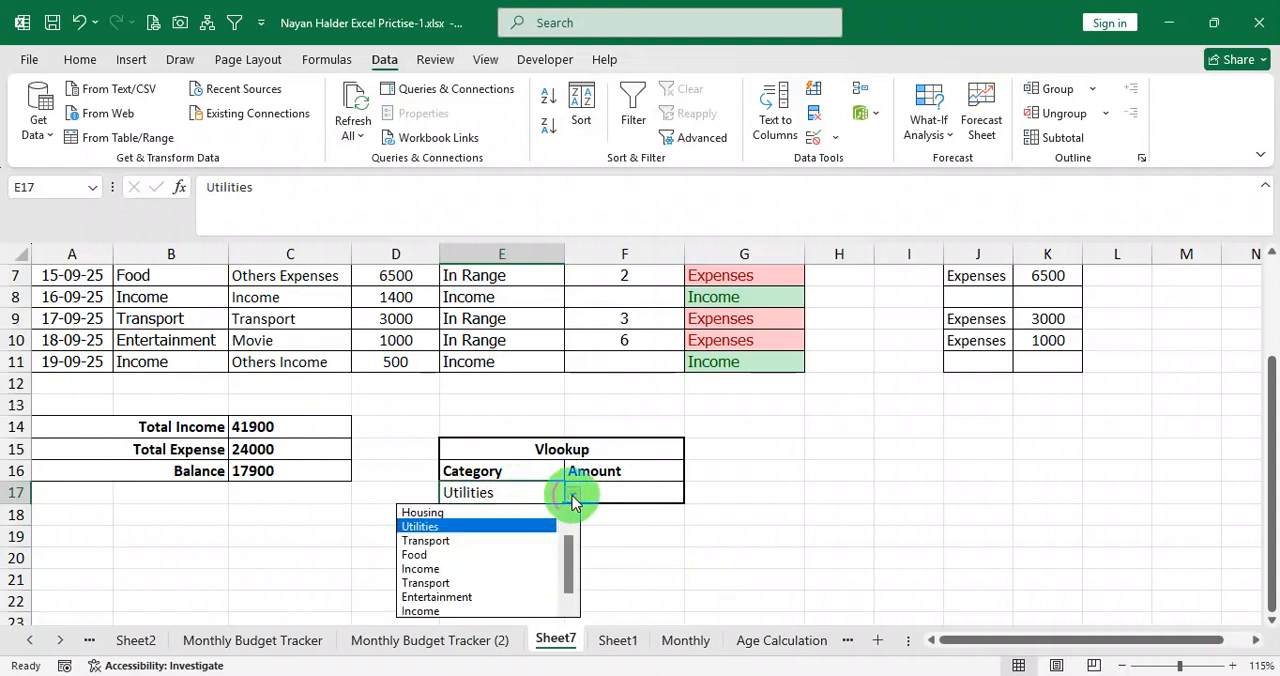
left_click(489, 556)
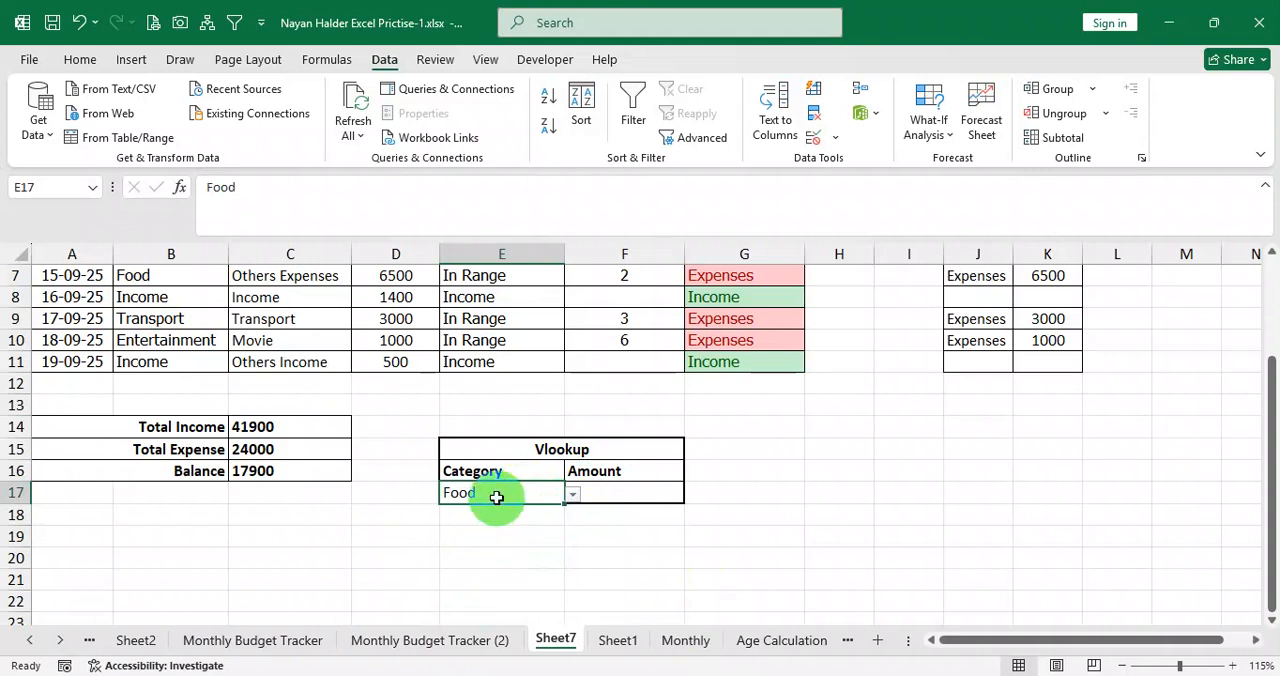
Clear all data validation settings from cell E17.
left_click(835, 136)
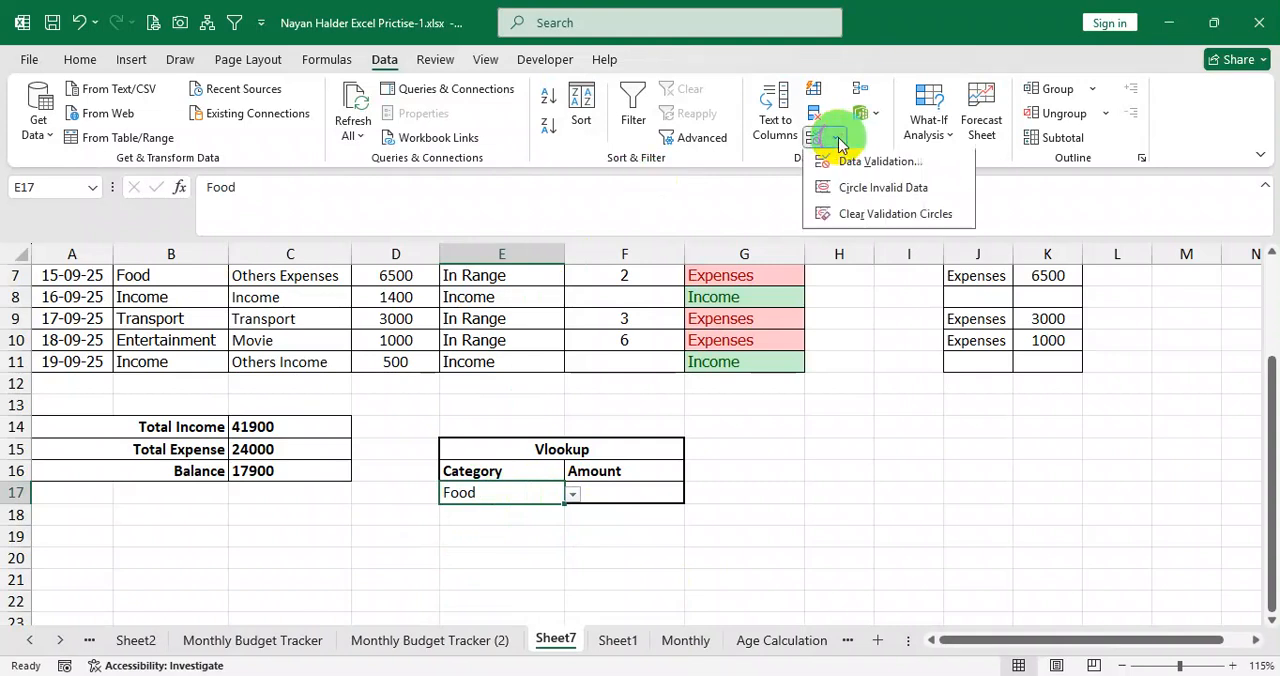
left_click(878, 163)
left_click(398, 343)
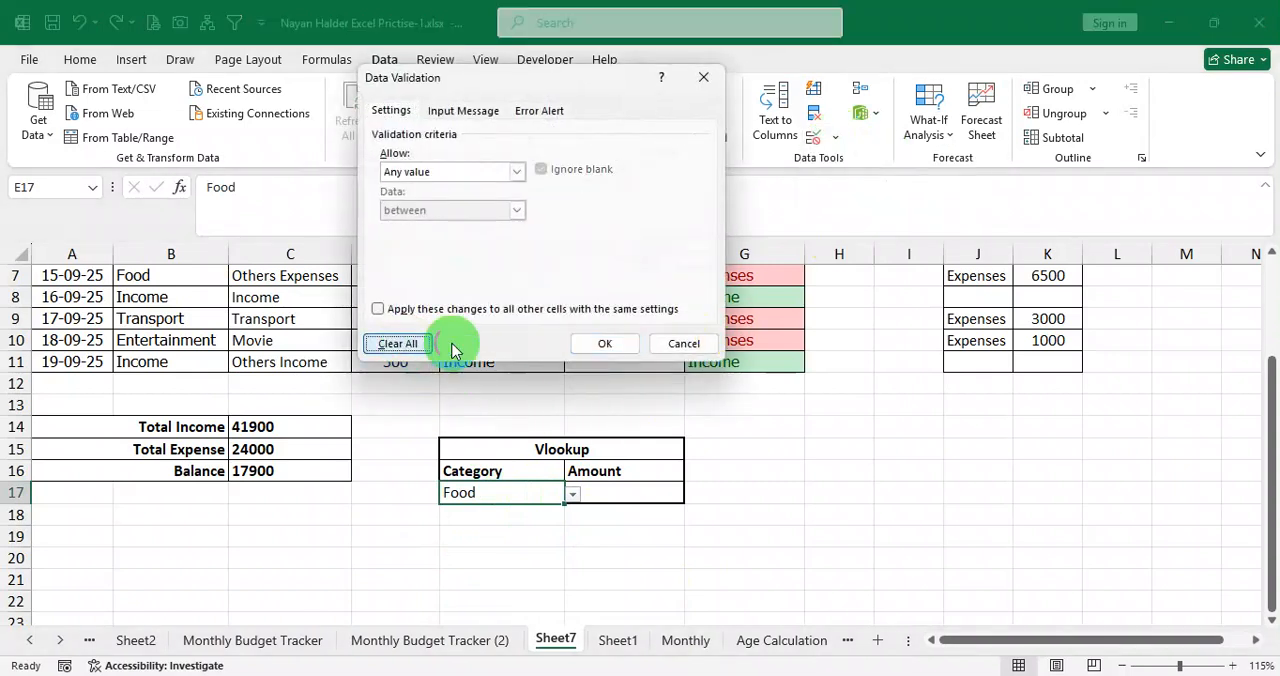
left_click(604, 345)
left_click(766, 471)
Copy the categories in B3:B11 and paste them as values starting at J15.
scroll(764, 476, "up", 2)
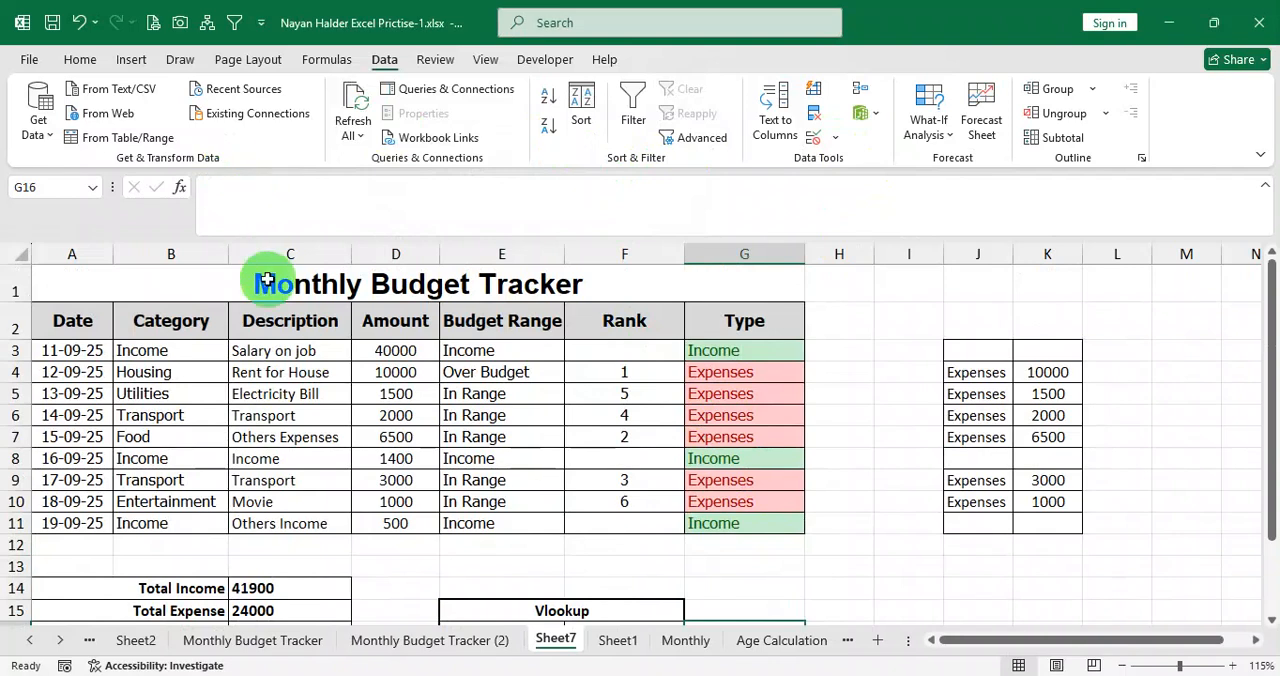
left_click_drag(185, 356, 197, 523)
key("ctrl+c")
scroll(600, 470, "down", 2)
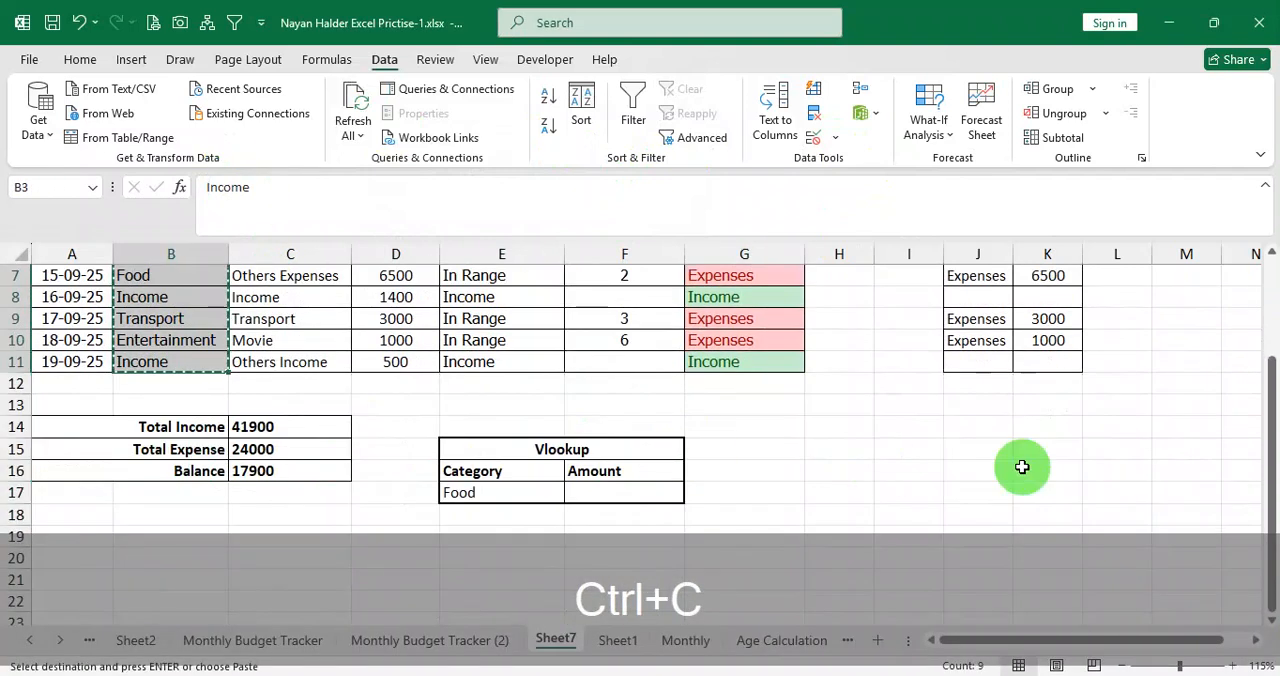
left_click(960, 450)
right_click(977, 454)
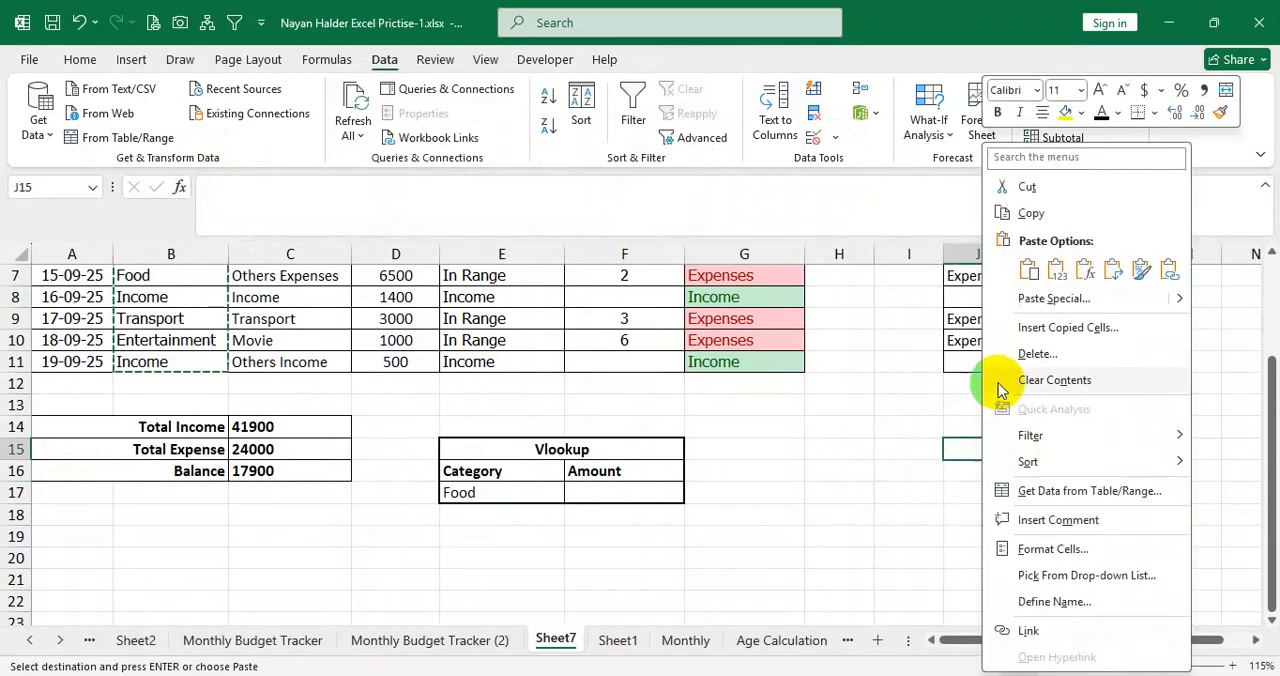
left_click(1060, 271)
Copy the amounts in D3:D11 and paste them as values starting at K15, beside the copied categories.
scroll(480, 480, "up", 2)
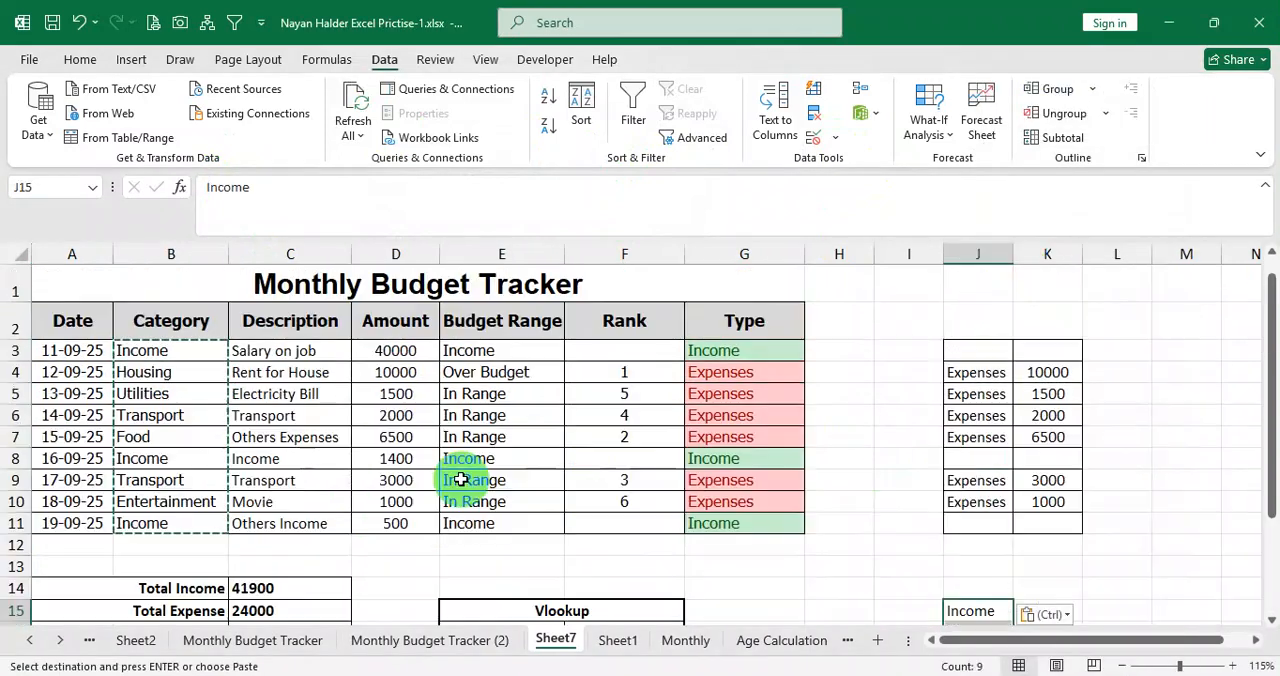
left_click(188, 350)
left_click_drag(410, 350, 405, 516)
key("ctrl+c")
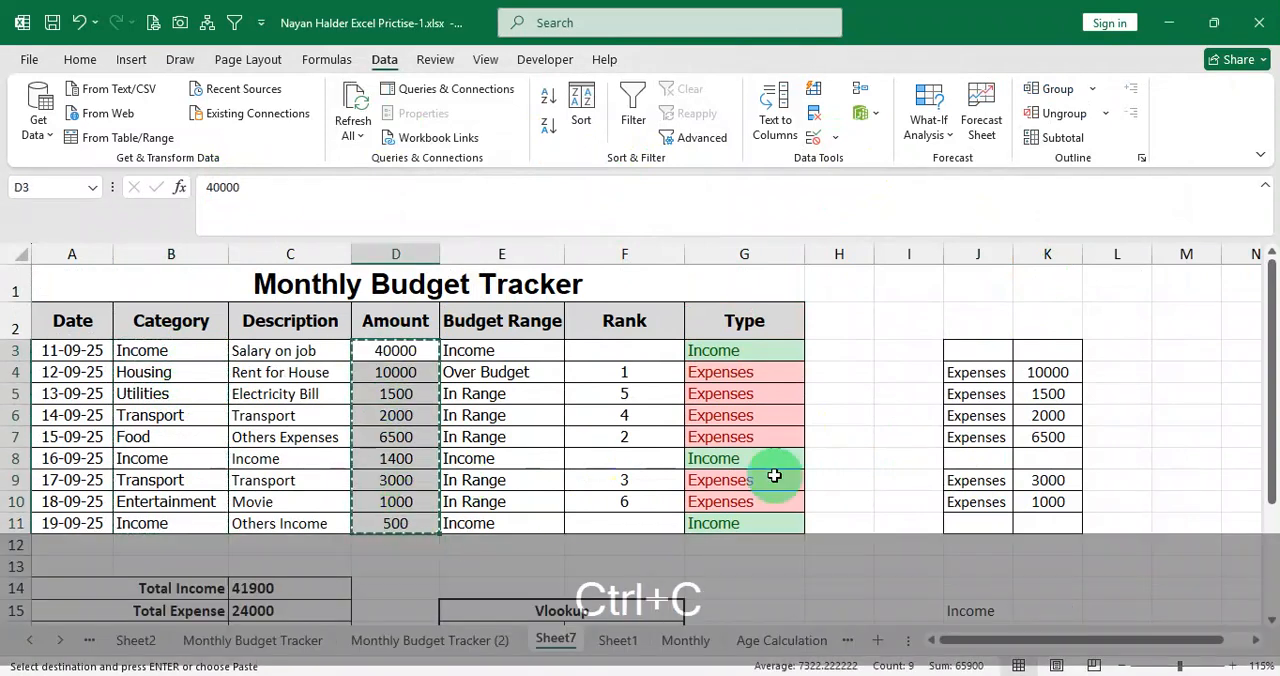
scroll(1028, 499, "down", 2)
left_click(1040, 458)
right_click(1042, 457)
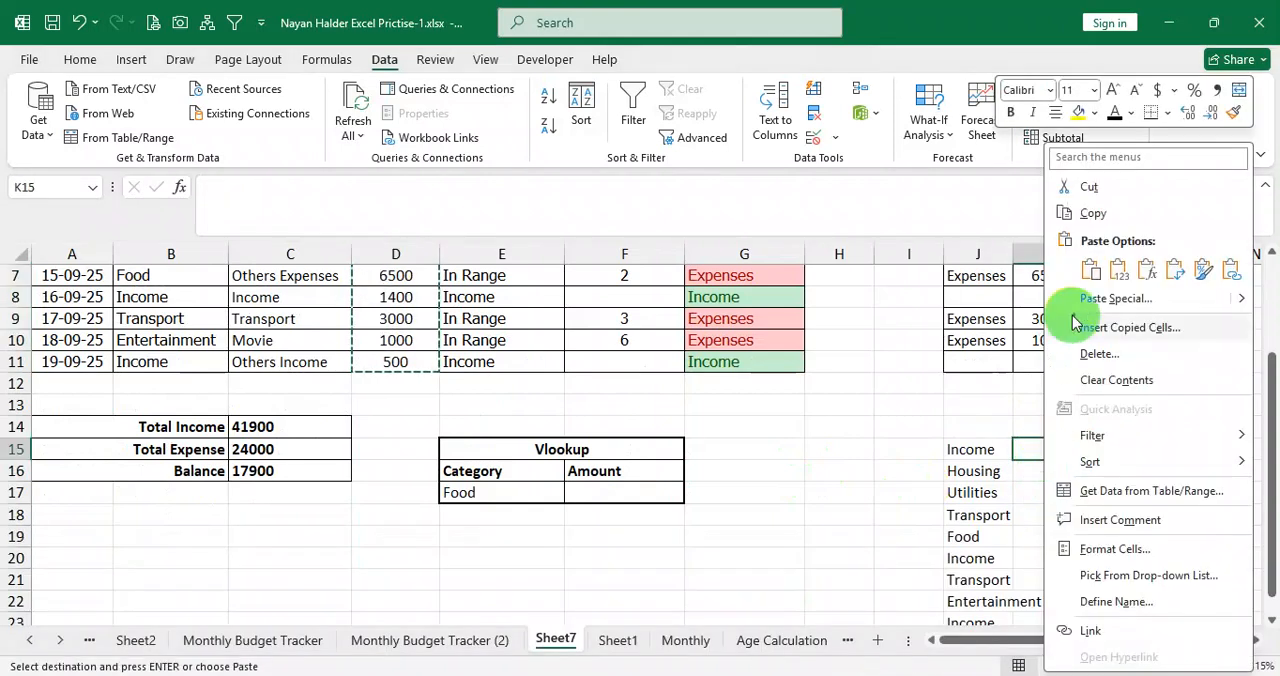
left_click(1114, 270)
Apply all borders to the copied category and amount range J15:K23.
left_click_drag(983, 448, 1038, 590)
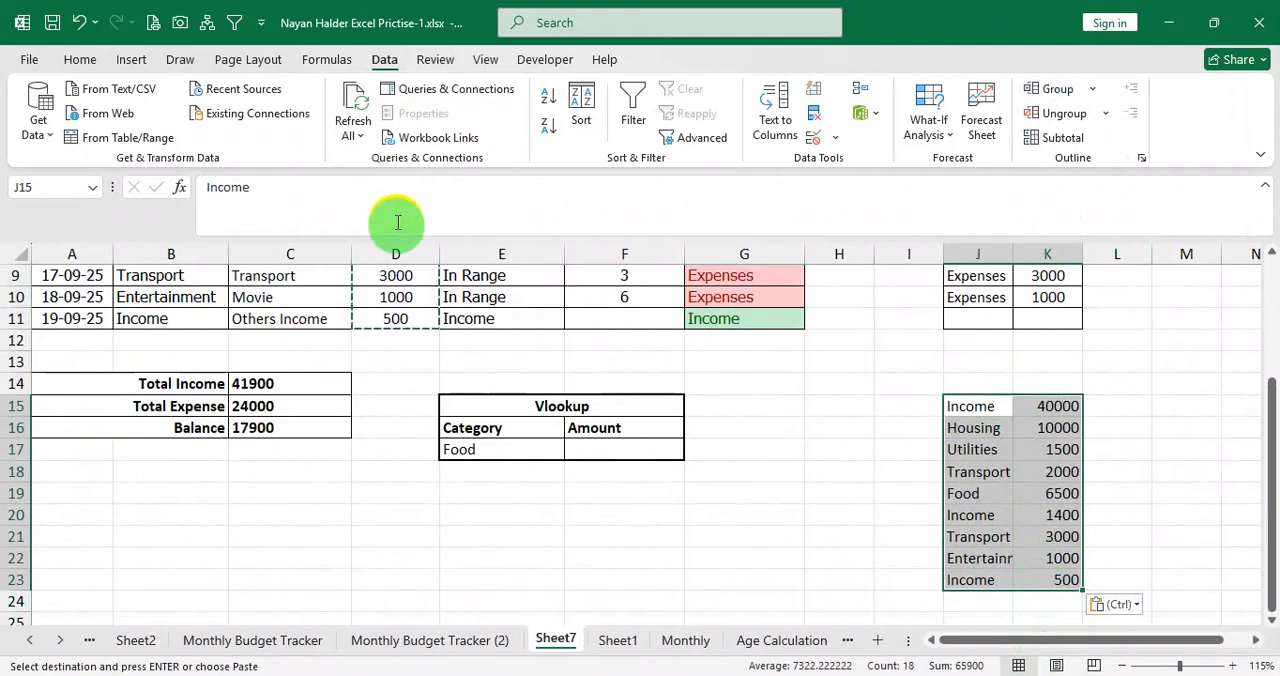
left_click(80, 62)
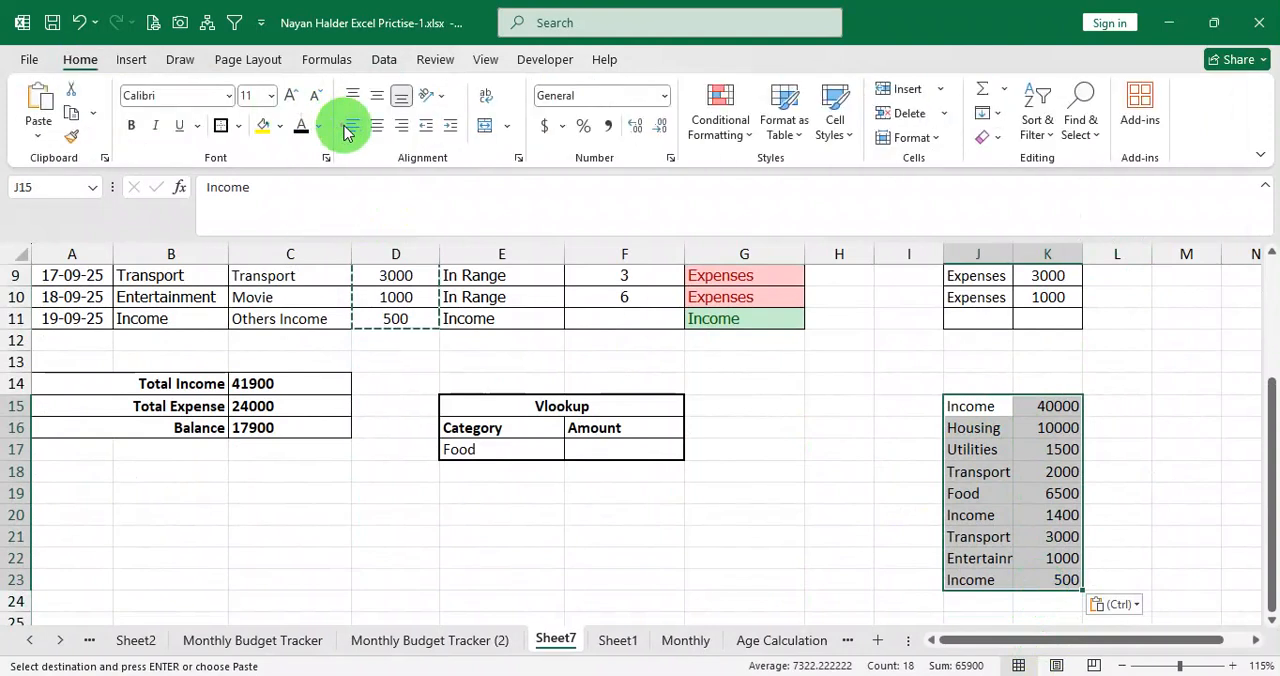
left_click(240, 128)
left_click(295, 310)
Merge and center cells J14:K14 above the copied data.
left_click_drag(1000, 385, 1029, 383)
right_click(1029, 383)
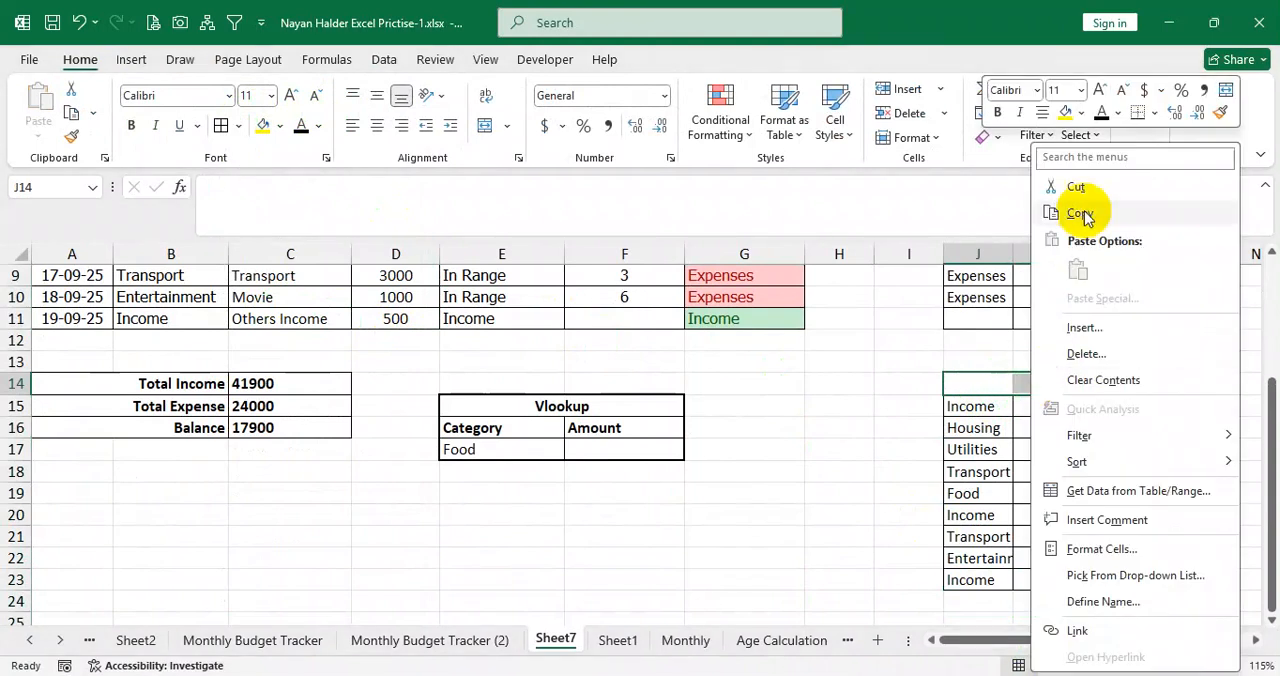
left_click(1229, 100)
left_click(975, 477)
Enter the title "Vlookup Helper" in the merged cell J14.
left_click(996, 386)
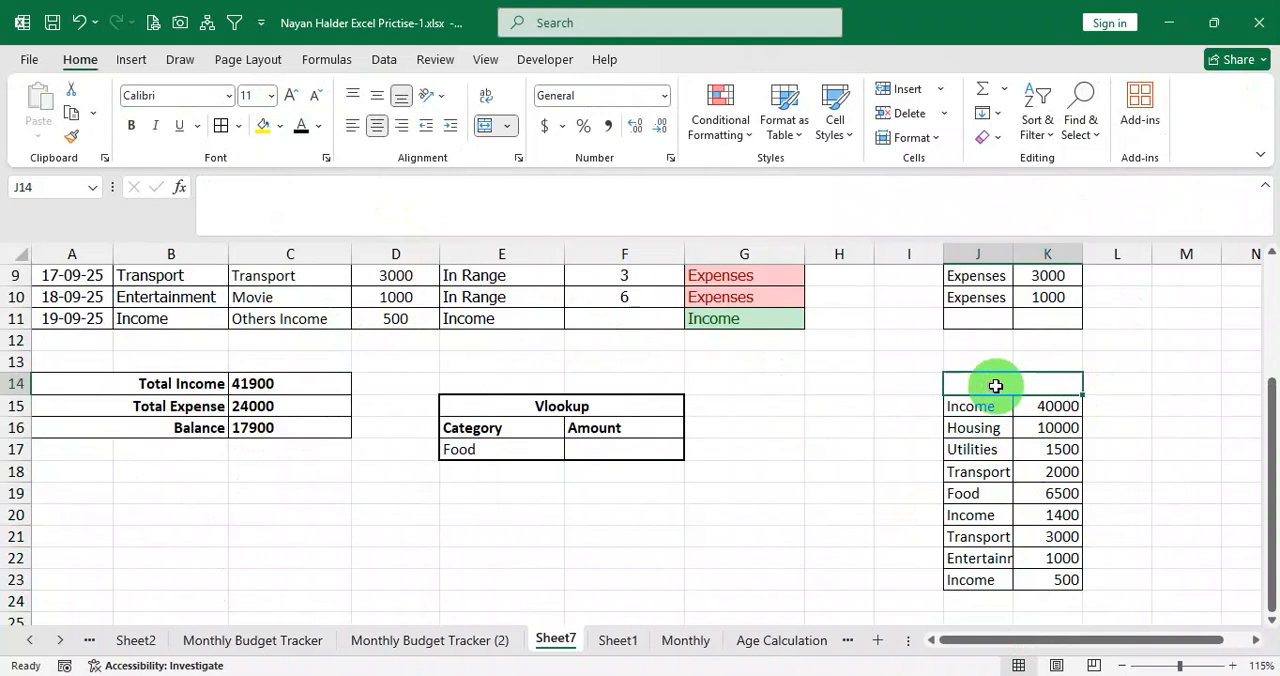
type("Helper Table")
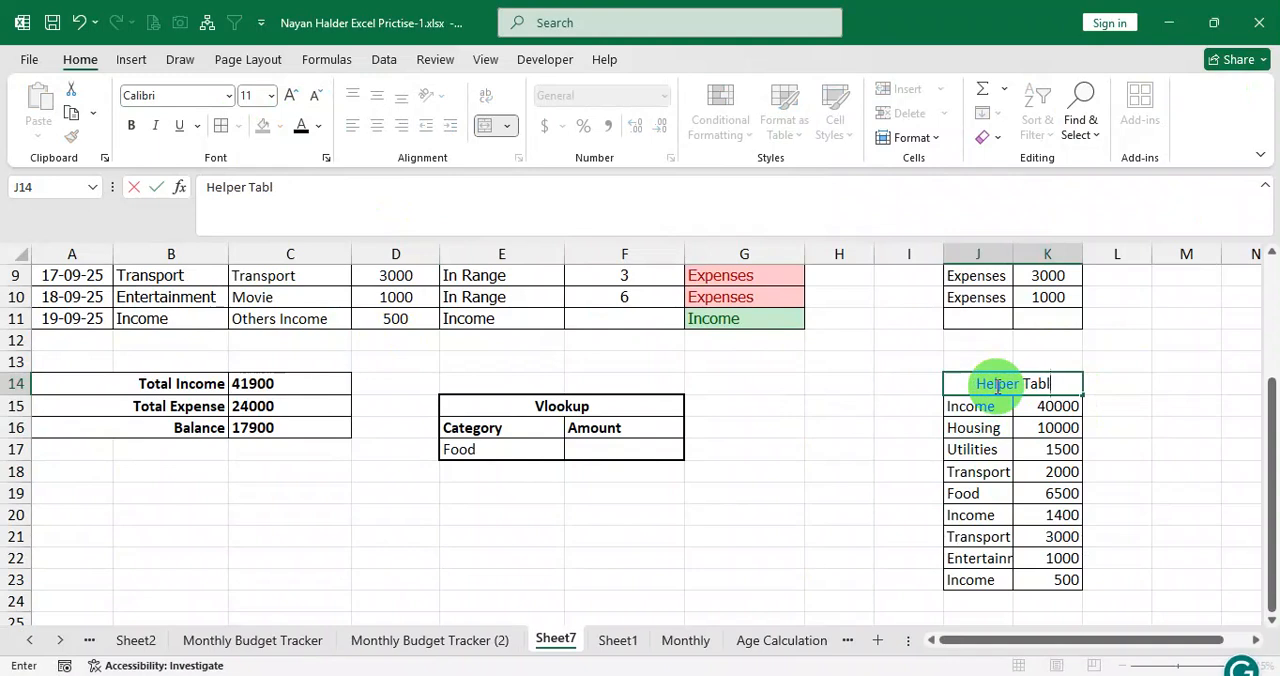
key("BackSpace")
key("BackSpace")
key("BackSpace")
key("BackSpace")
key("BackSpace")
key("BackSpace")
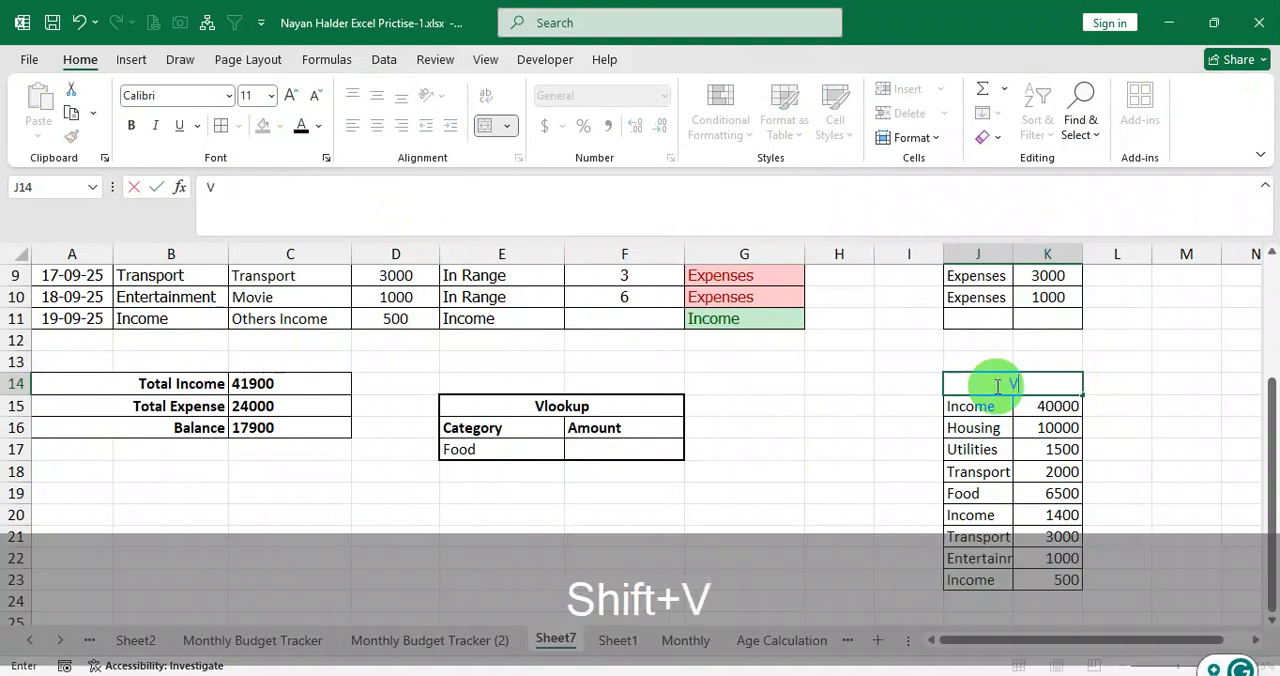
type("Vlookup Helper")
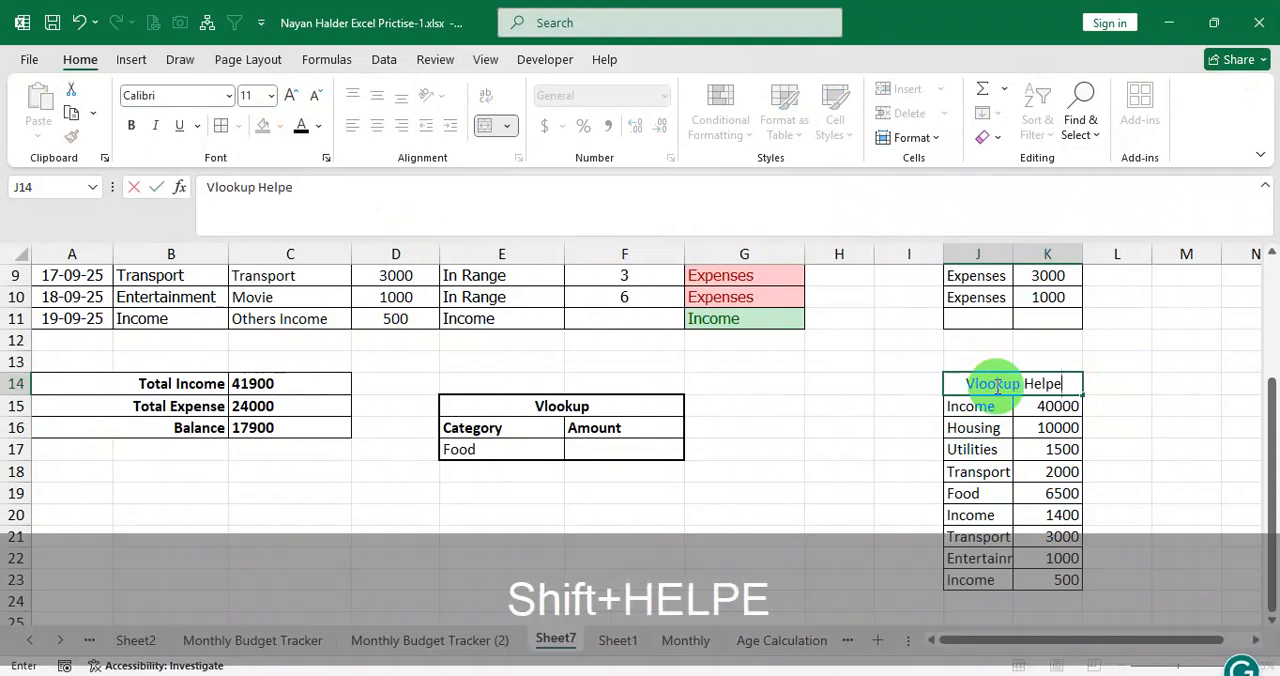
key("Return")
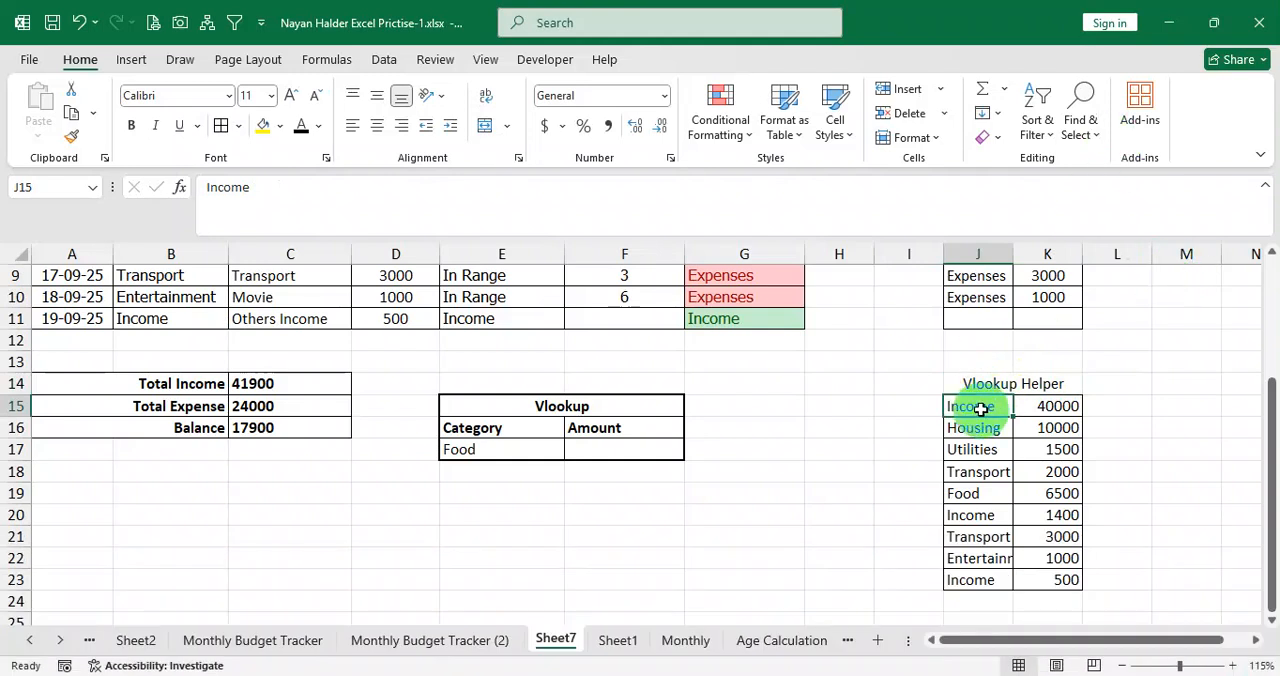
Clear the three Income entries and their amounts from rows 15, 20 and 23 of the Vlookup Helper table.
left_click_drag(983, 404, 1030, 408)
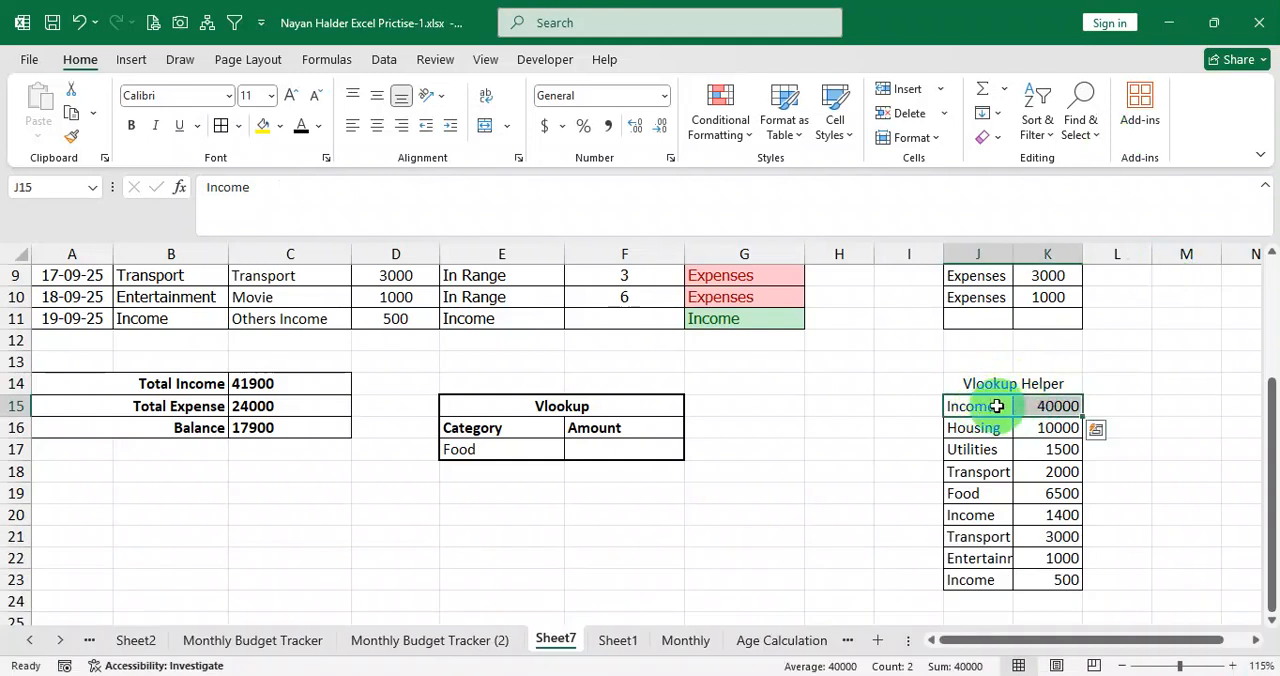
left_click(515, 452)
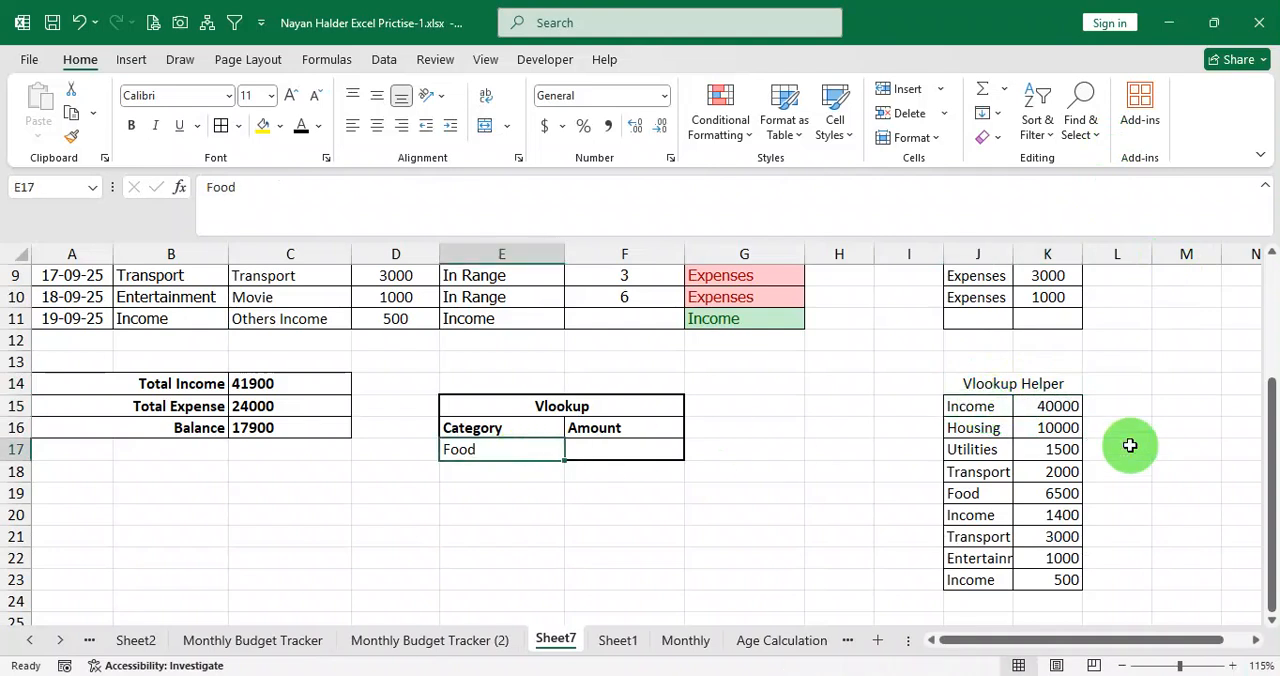
left_click_drag(983, 405, 1033, 411)
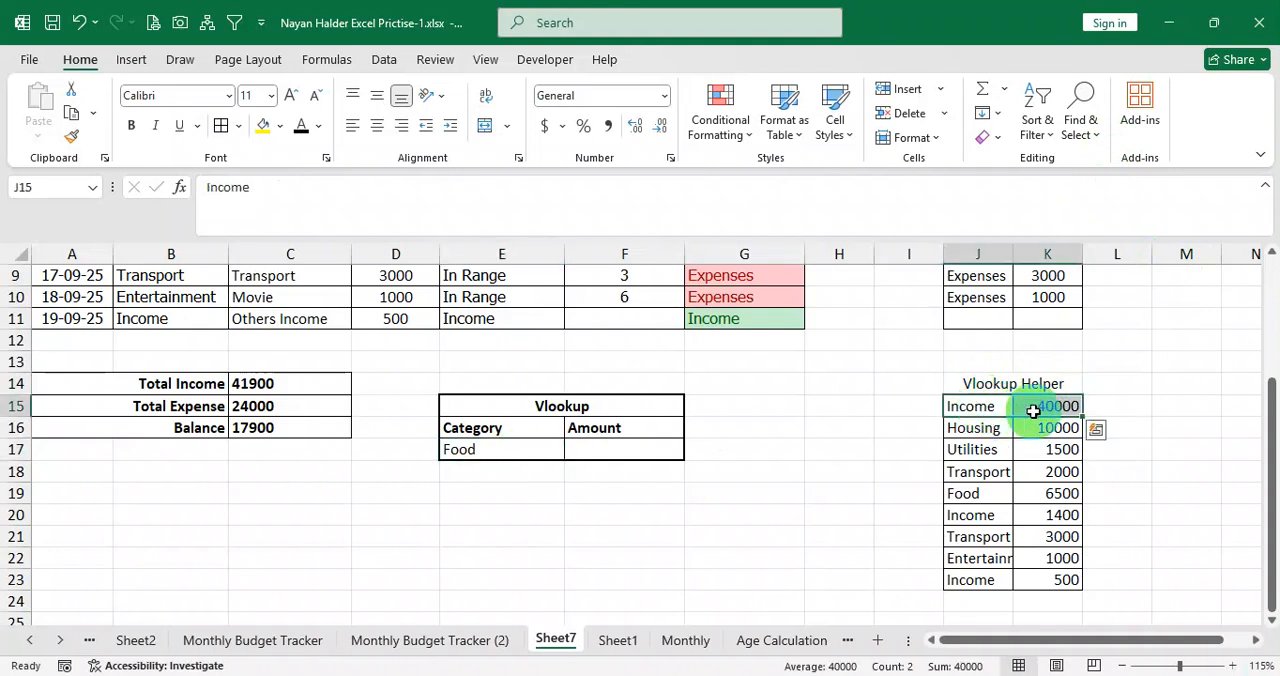
left_click_drag(979, 512, 1045, 546)
key("ctrl+z")
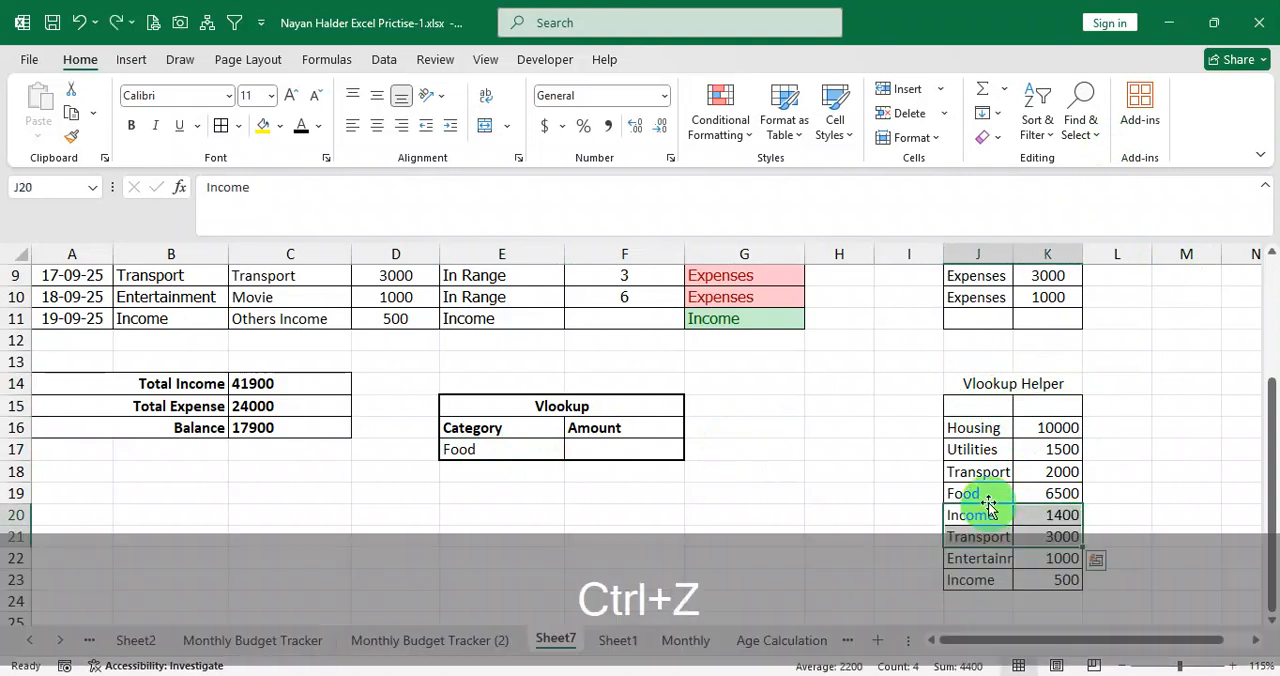
left_click_drag(985, 513, 1063, 517)
key("Delete")
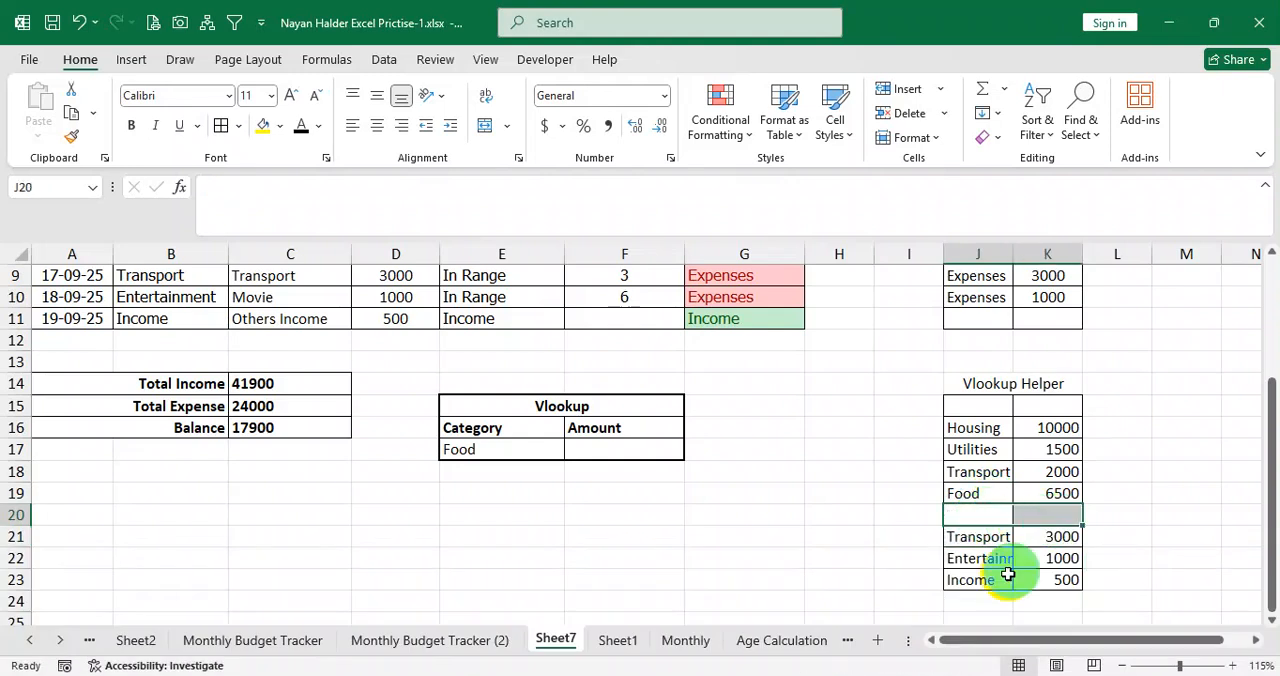
left_click_drag(986, 582, 1057, 583)
key("Delete")
left_click(1045, 495)
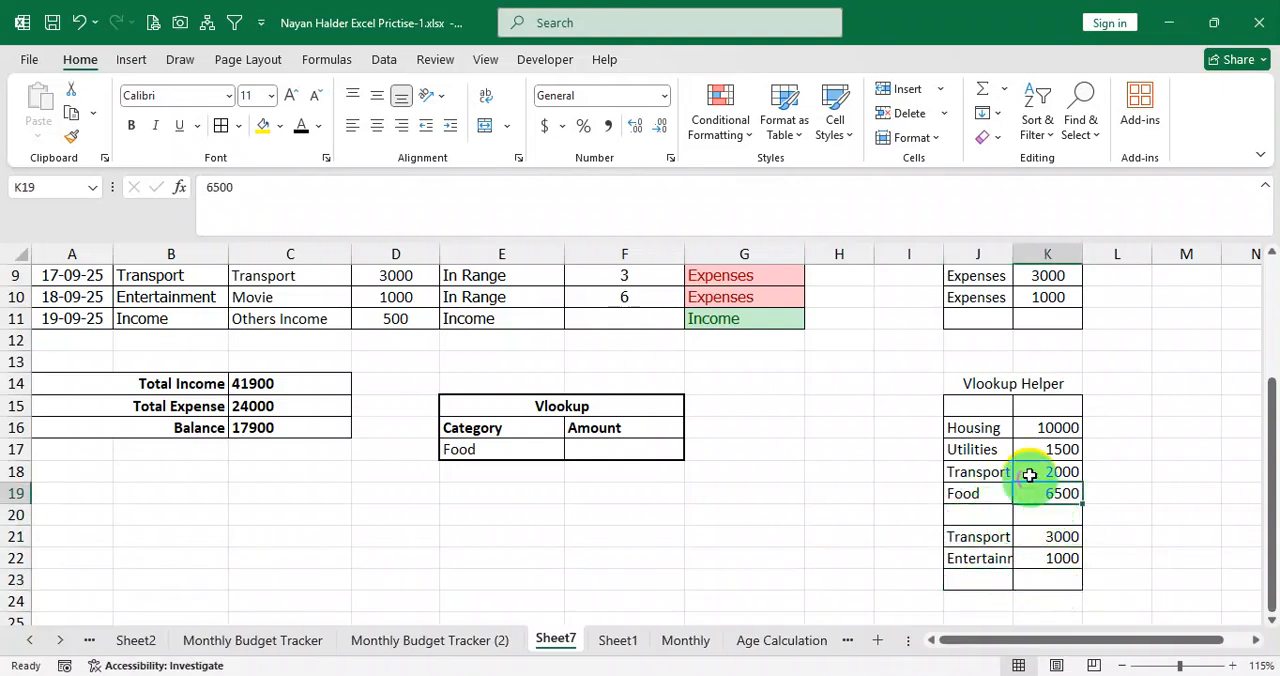
left_click_drag(988, 436, 982, 491)
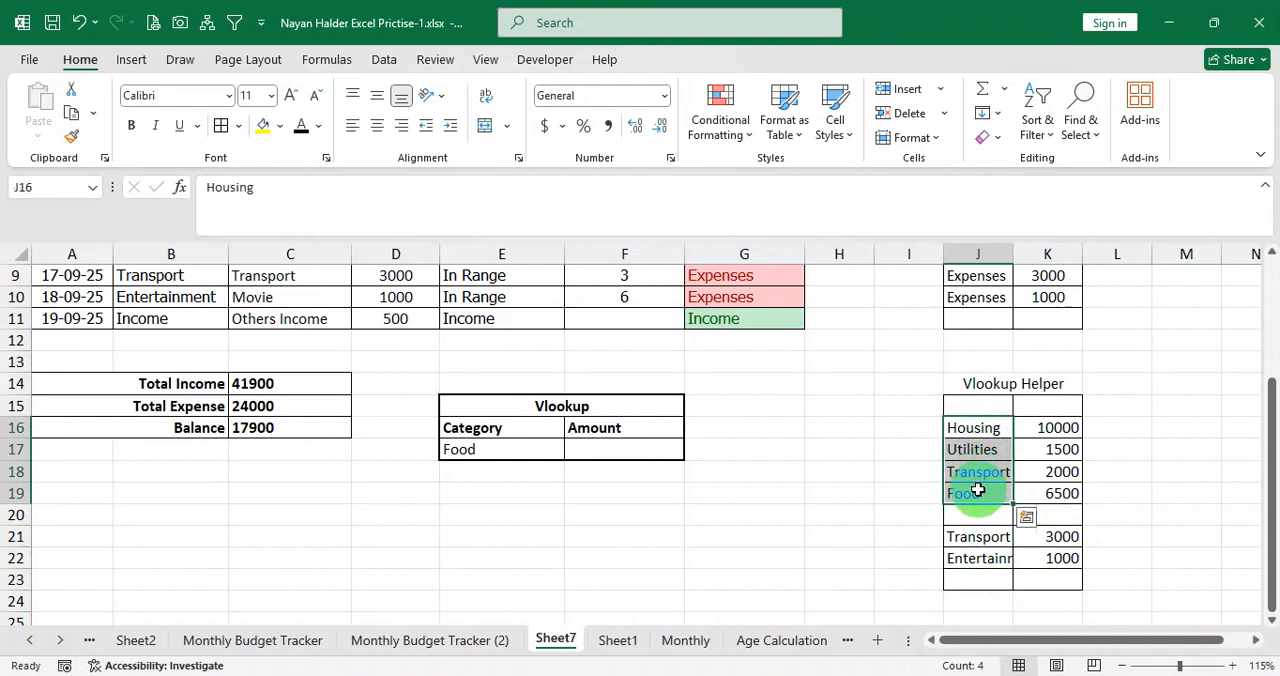
left_click_drag(994, 408, 1062, 582)
Clear the Category cell E17 and give it a list validation dropdown sourced from =$J$16:$J$22.
left_click(542, 449)
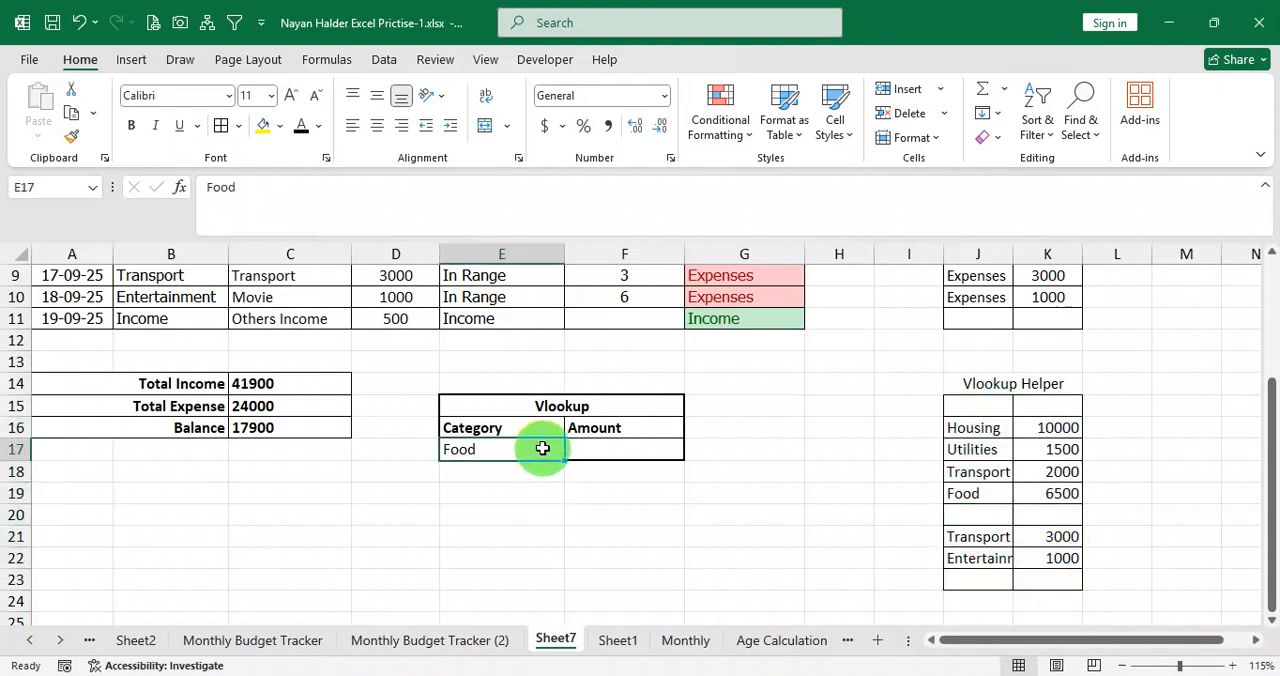
key("Delete")
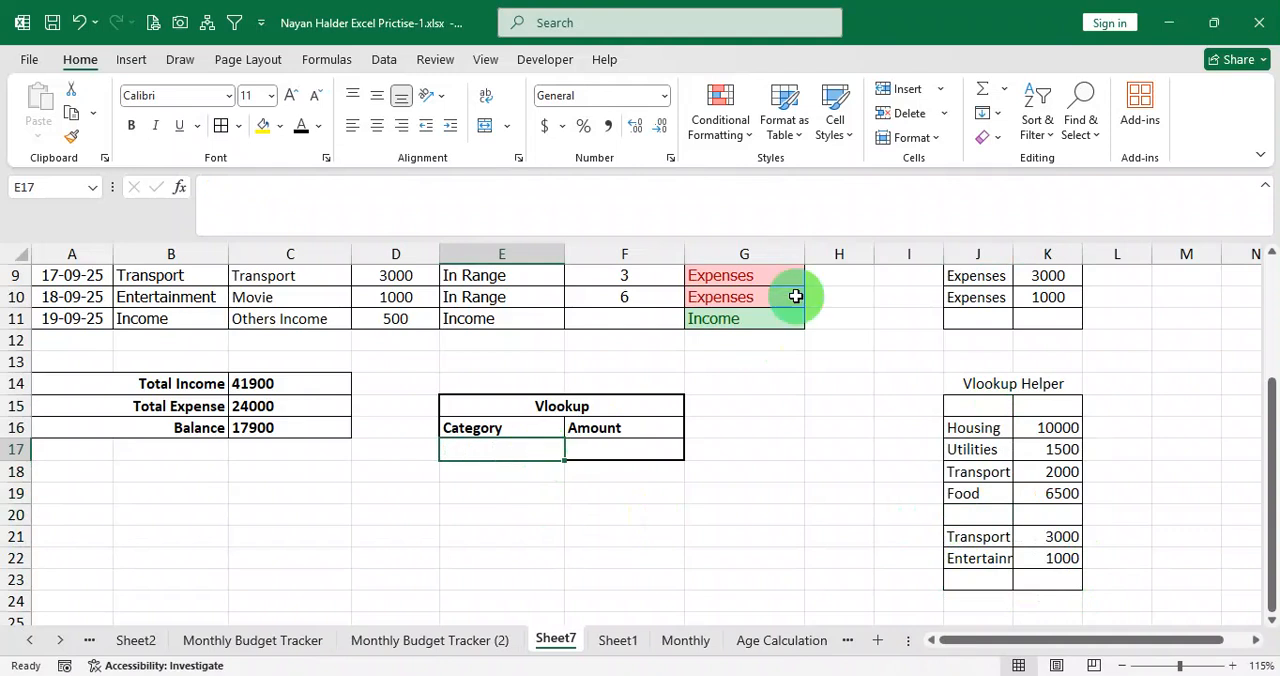
left_click(389, 62)
left_click(835, 137)
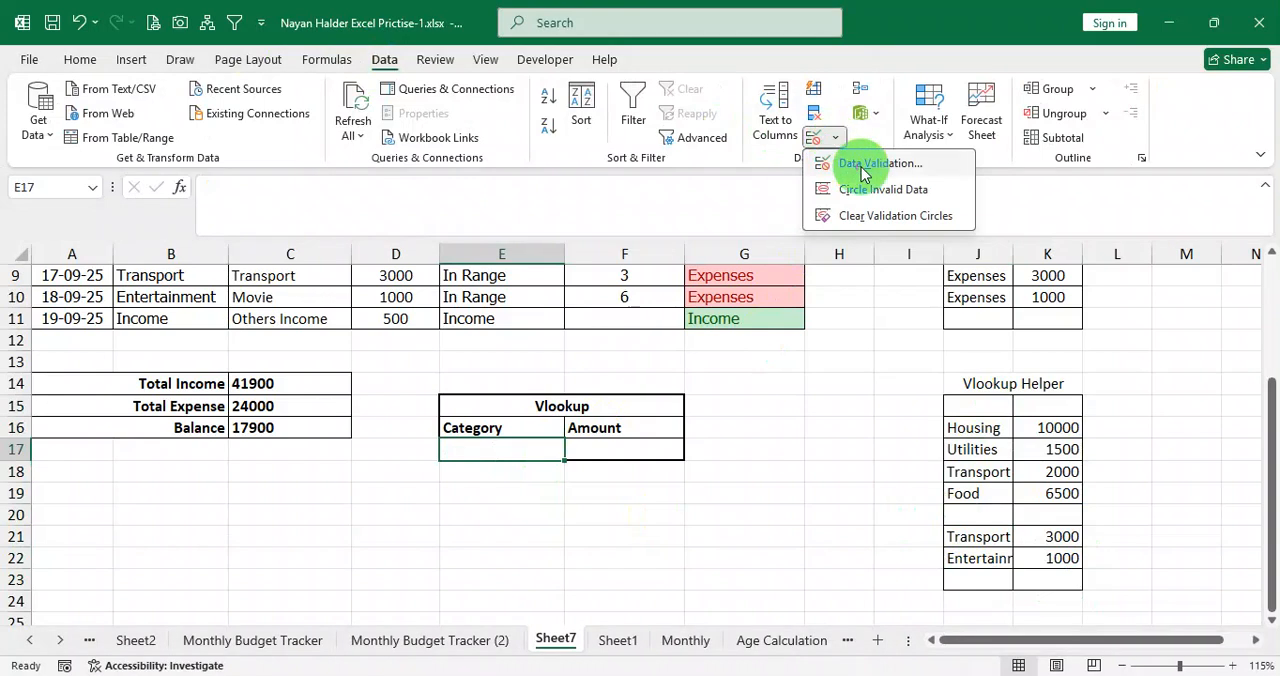
left_click(862, 168)
left_click(515, 172)
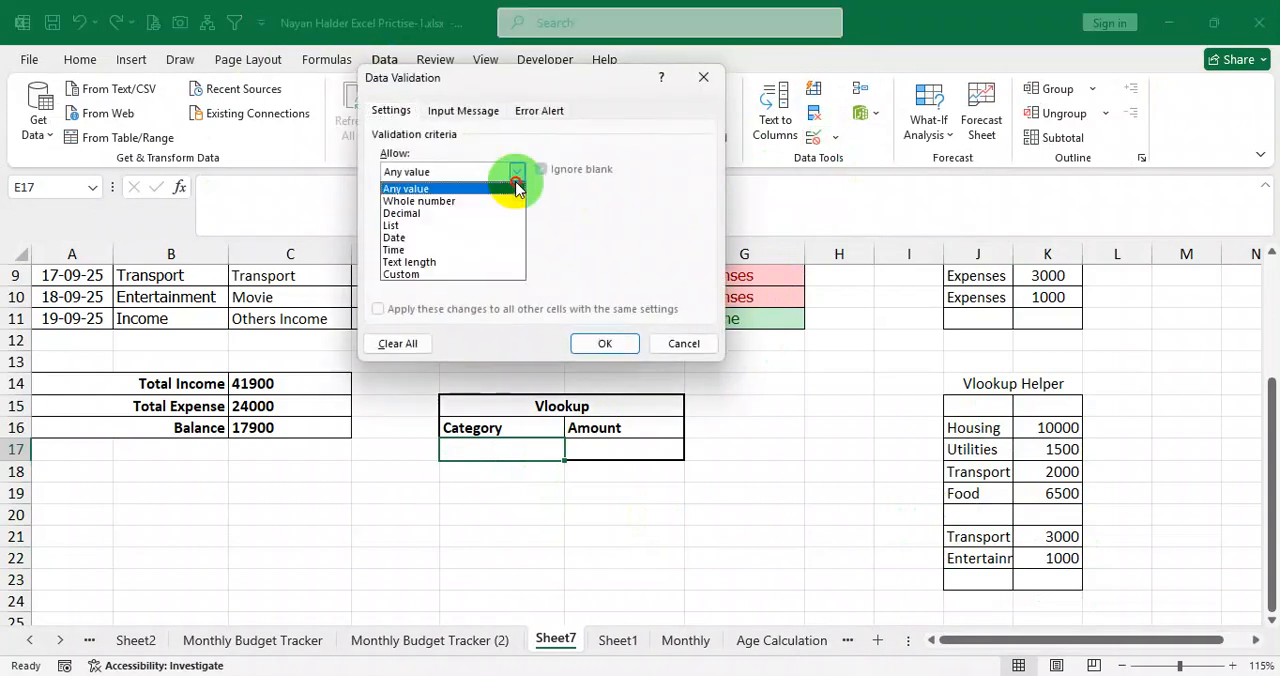
left_click(447, 229)
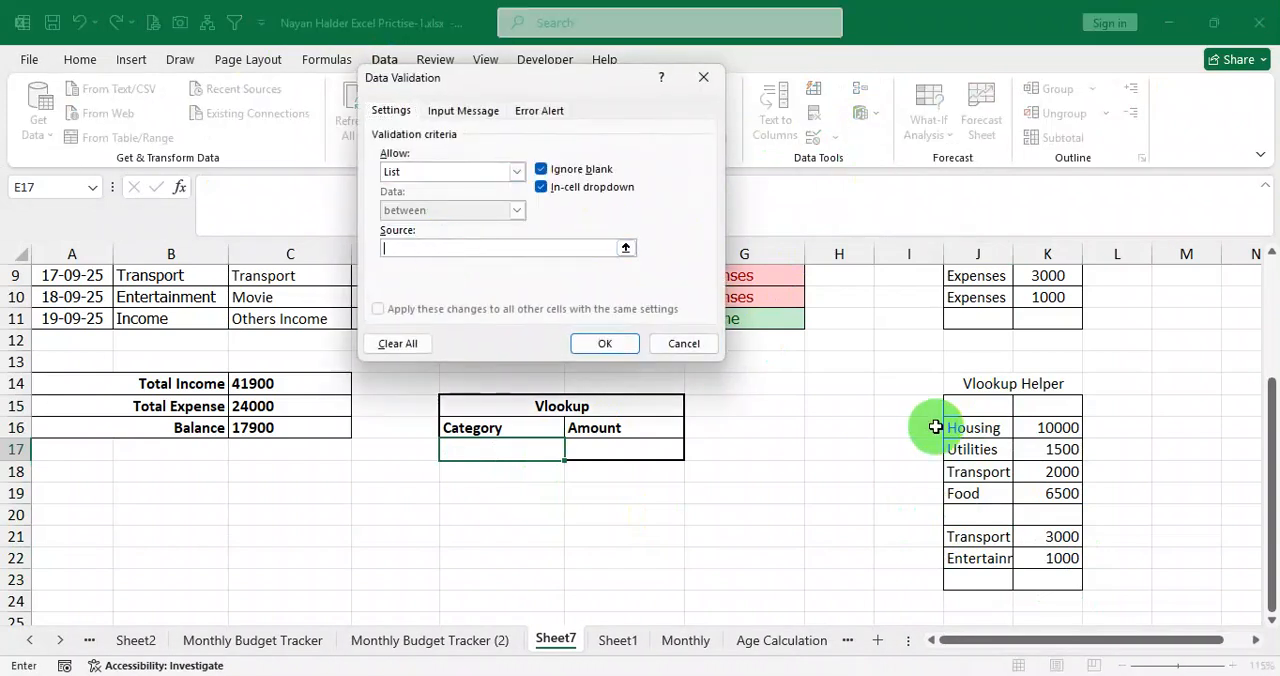
left_click_drag(981, 429, 982, 556)
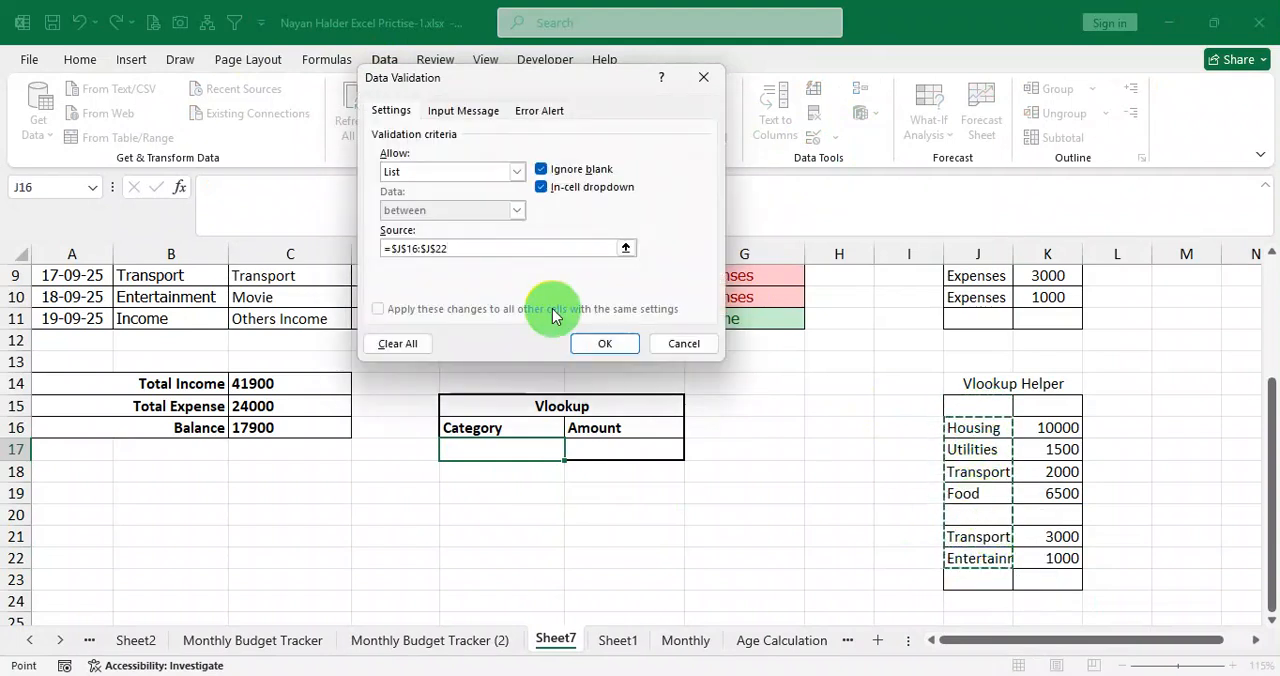
left_click(603, 345)
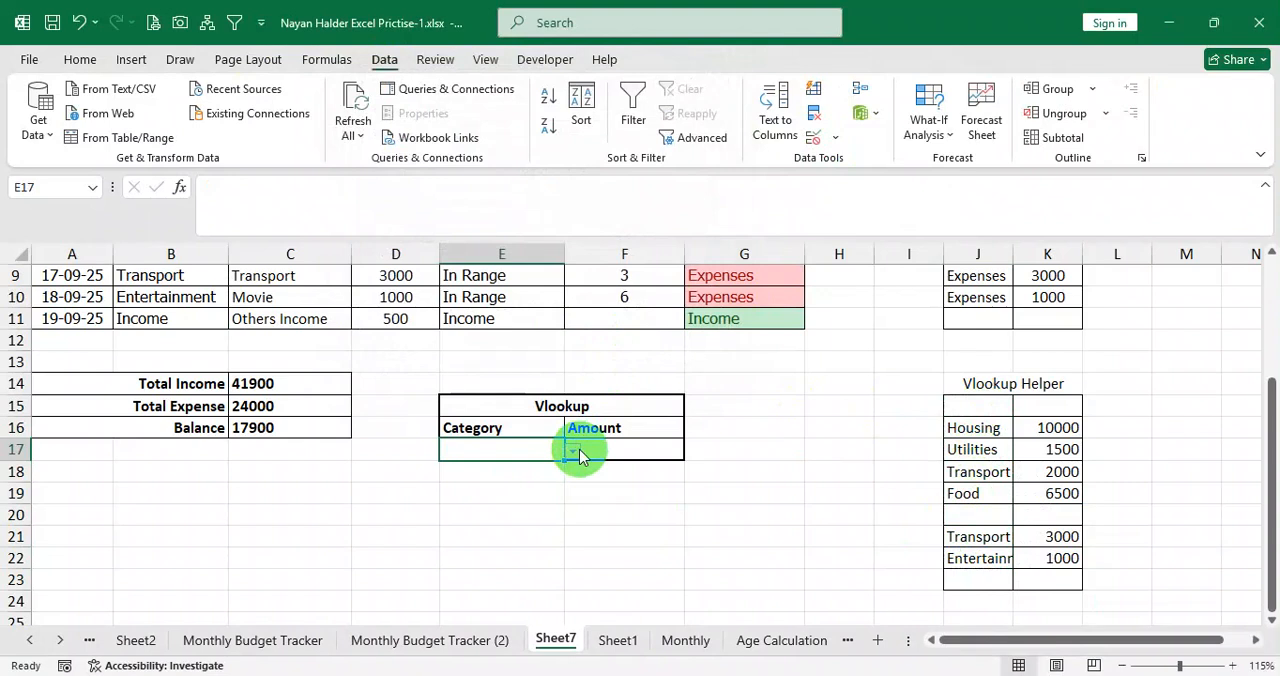
Try out the dropdown in E17 by choosing the category Transport.
left_click(573, 452)
left_click(423, 523)
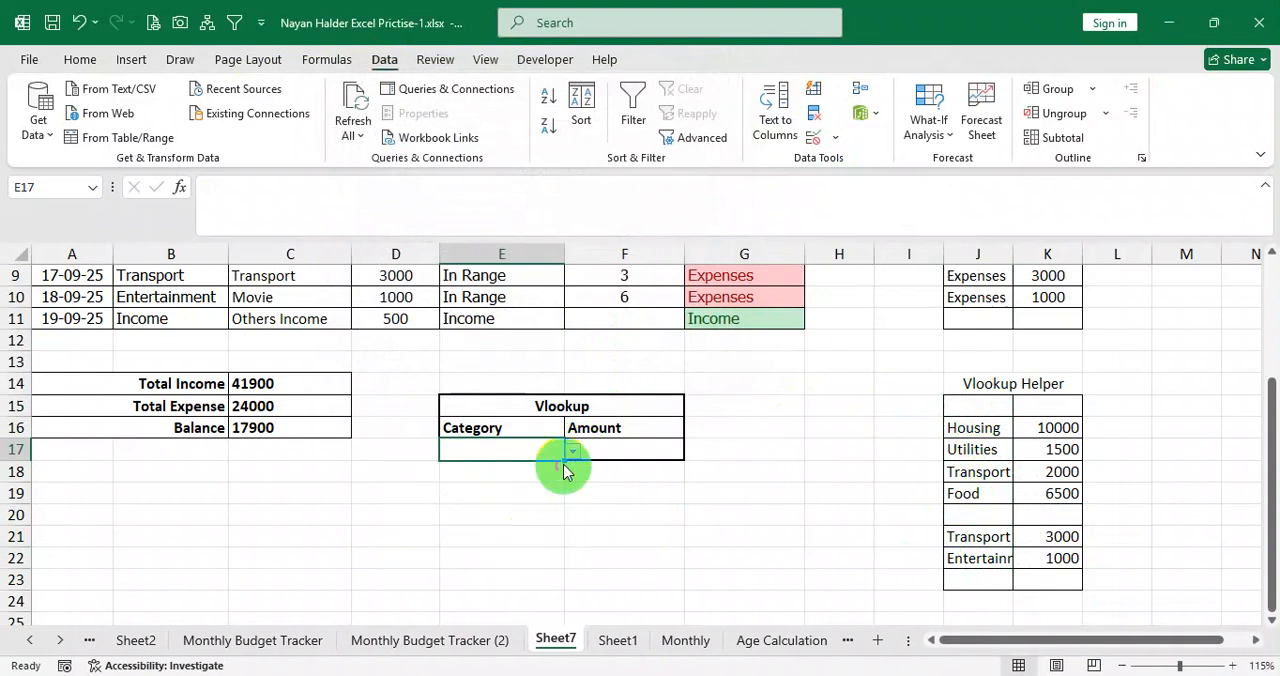
left_click(578, 452)
left_click(450, 536)
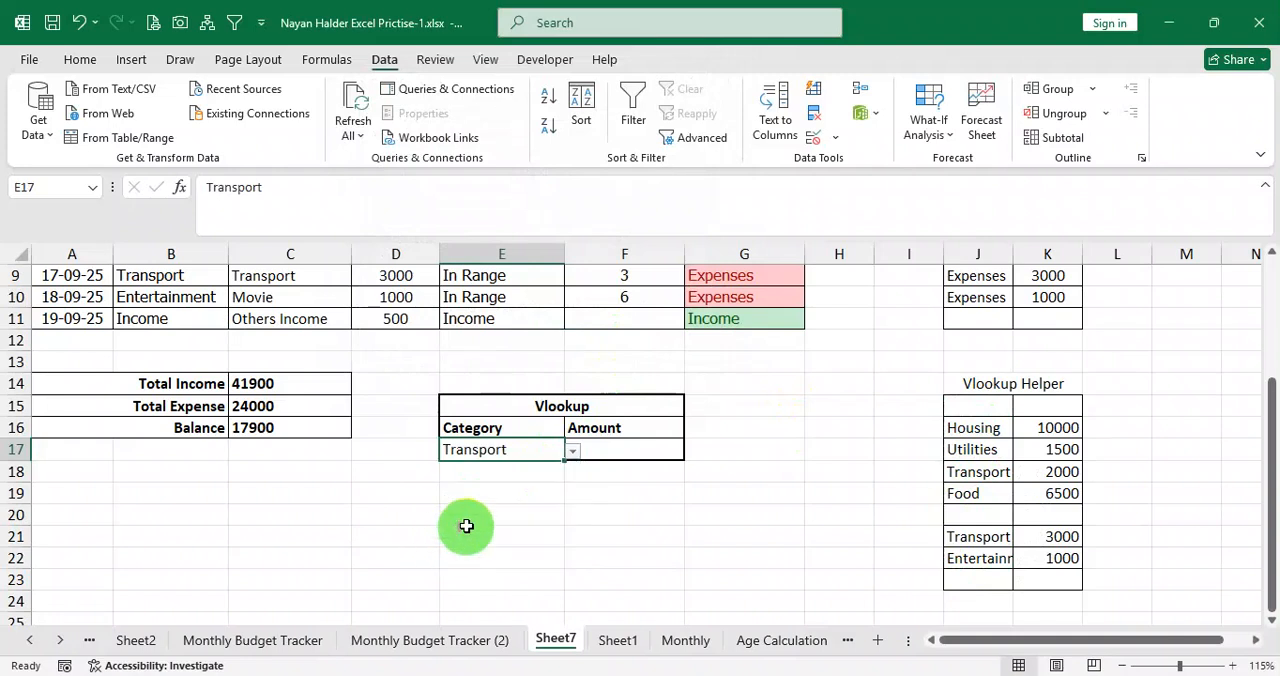
Move the last Transport and Entertainment rows, J21:K22, up one row to J20 to close the gap in the Vlookup Helper table.
left_click_drag(985, 537, 1051, 560)
key("ctrl+x")
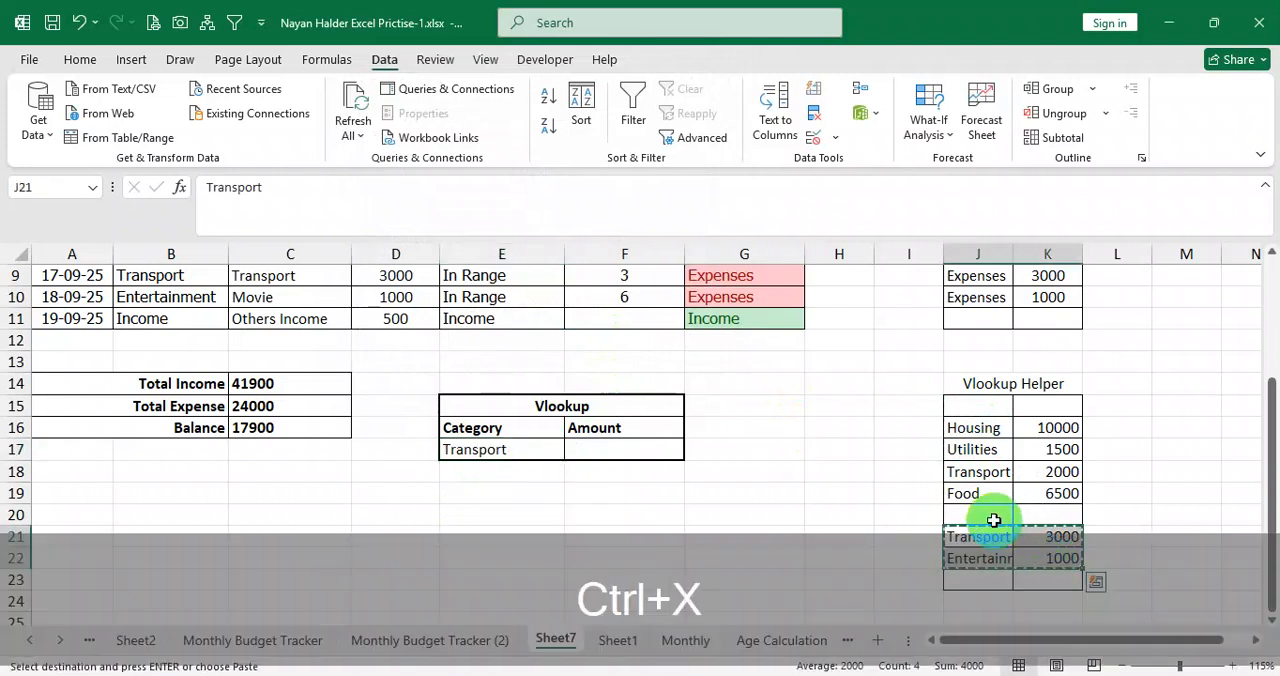
left_click(993, 520)
key("ctrl+v")
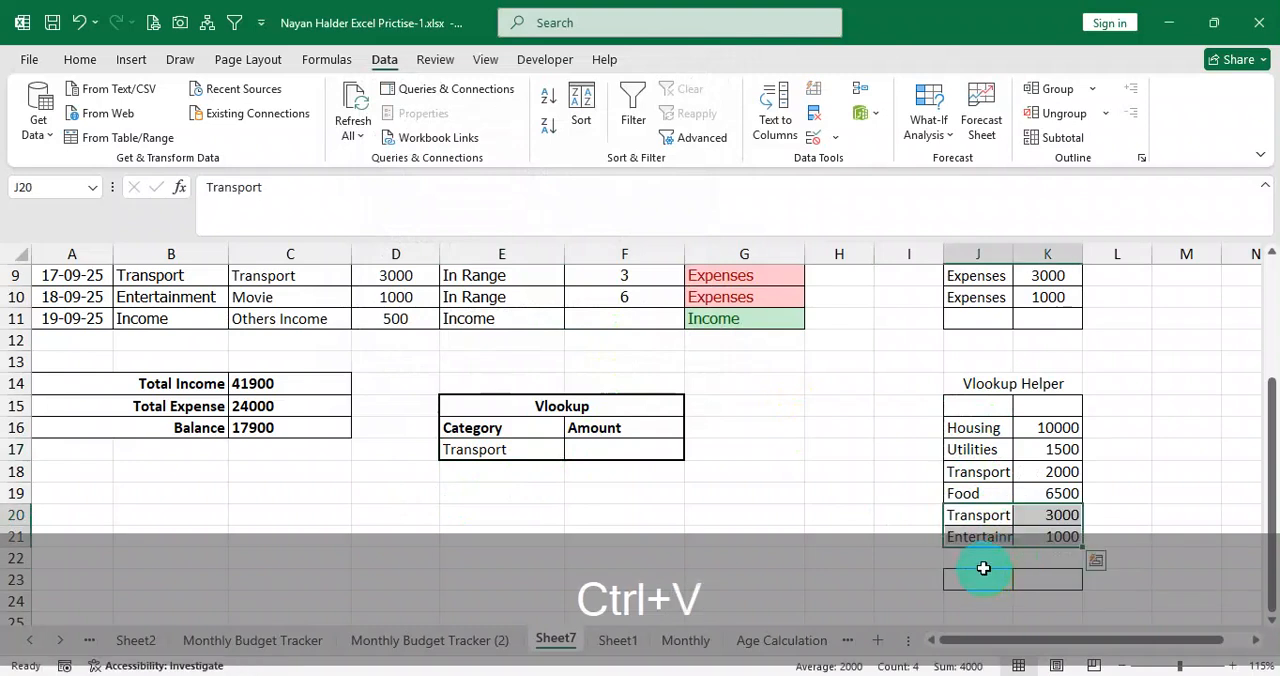
Clear everything, including borders, from the empty helper table cells J22:K23 and J15:K15.
left_click_drag(983, 568, 1034, 580)
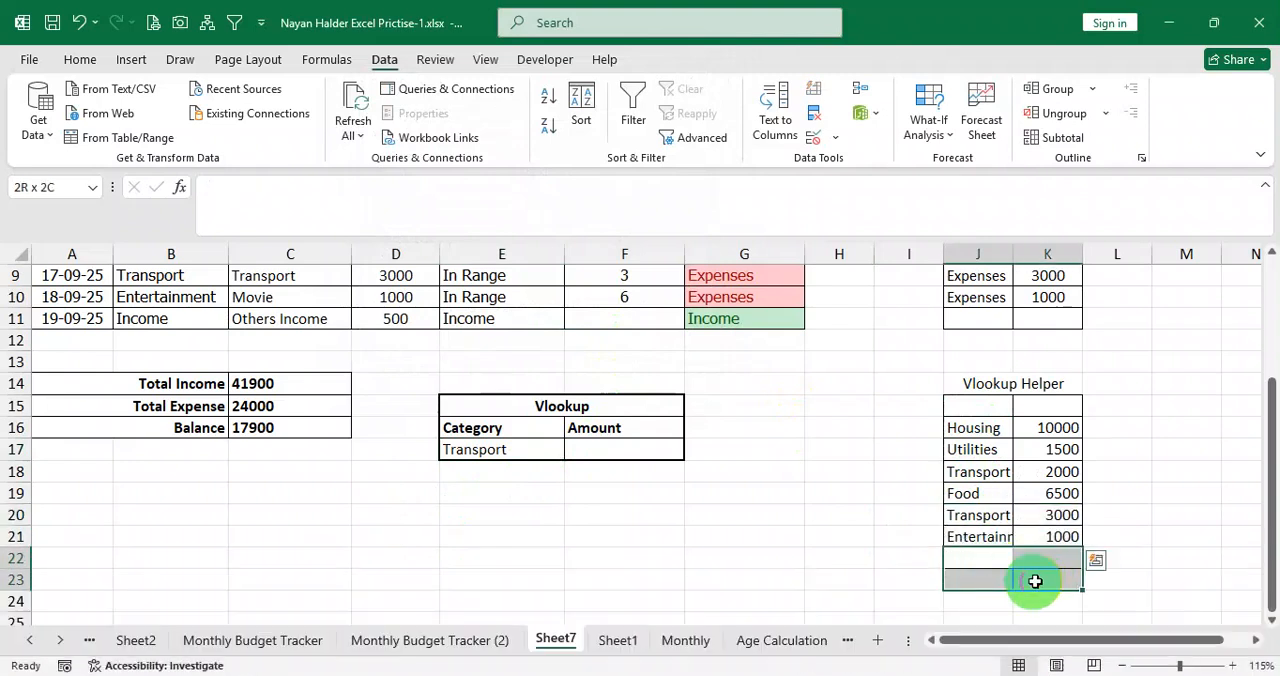
left_click(82, 60)
left_click(983, 138)
left_click(1000, 168)
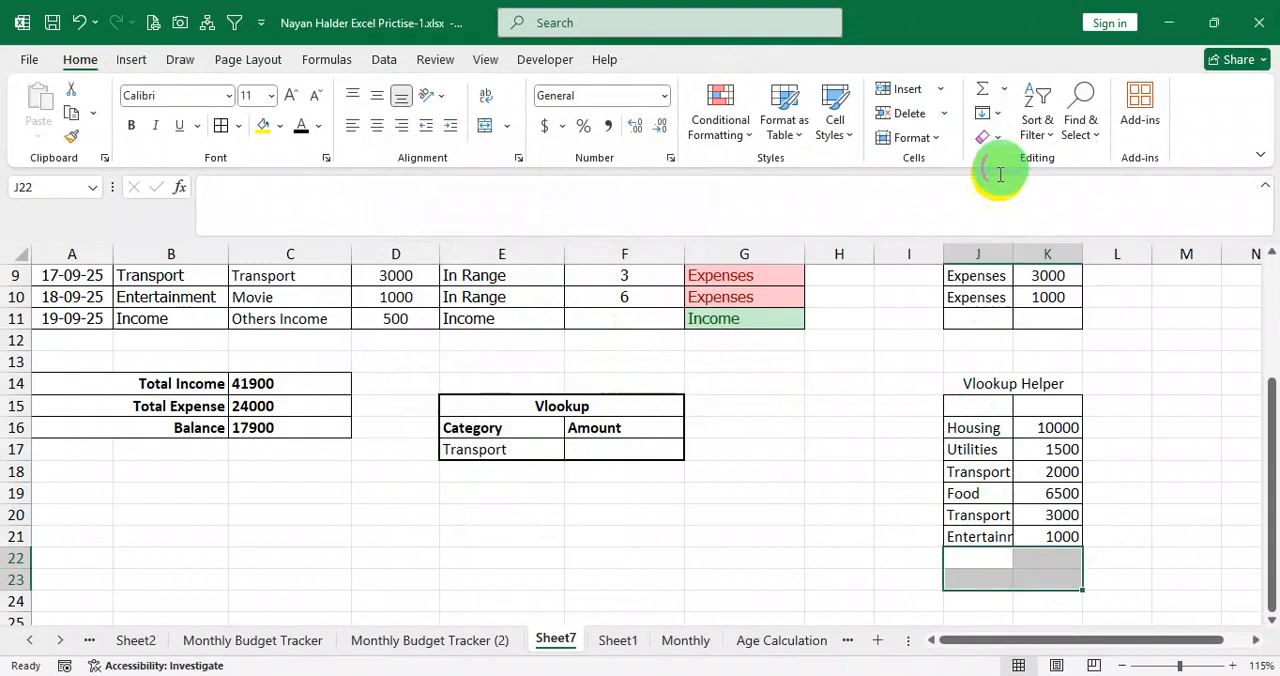
left_click(1000, 474)
left_click_drag(975, 405, 1040, 408)
left_click(985, 140)
left_click(1010, 164)
left_click(1006, 465)
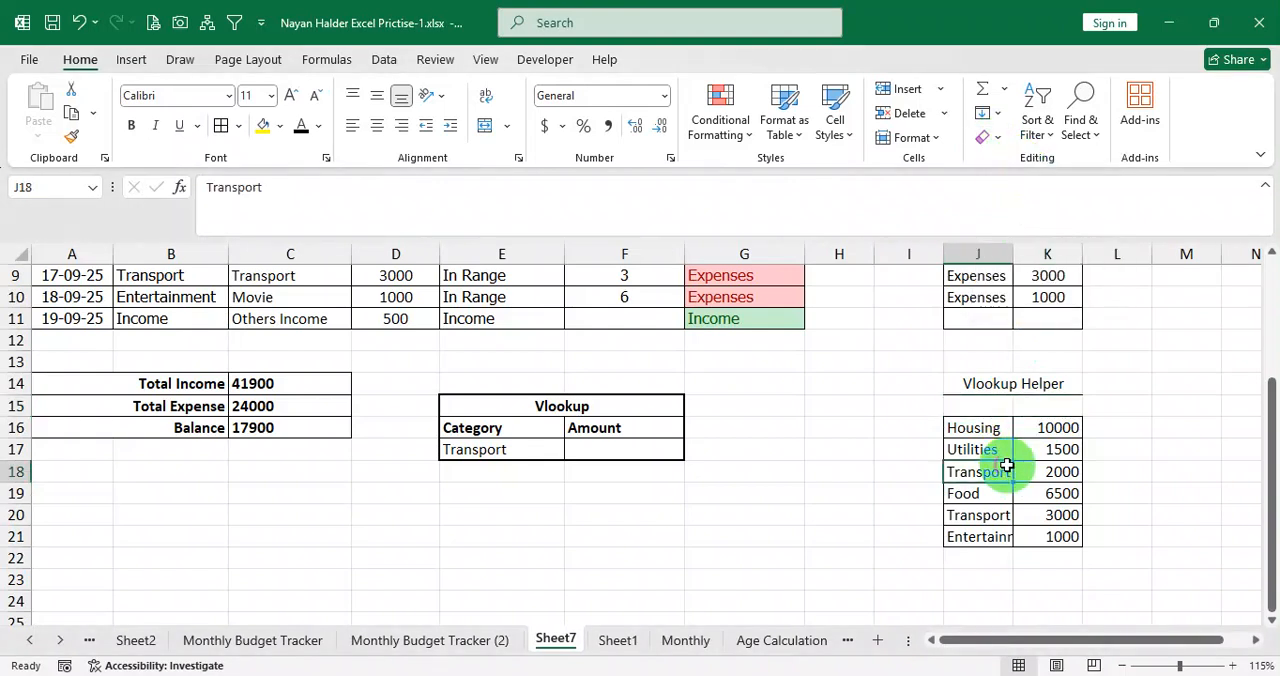
left_click(968, 500)
left_click(981, 531)
left_click(1034, 531)
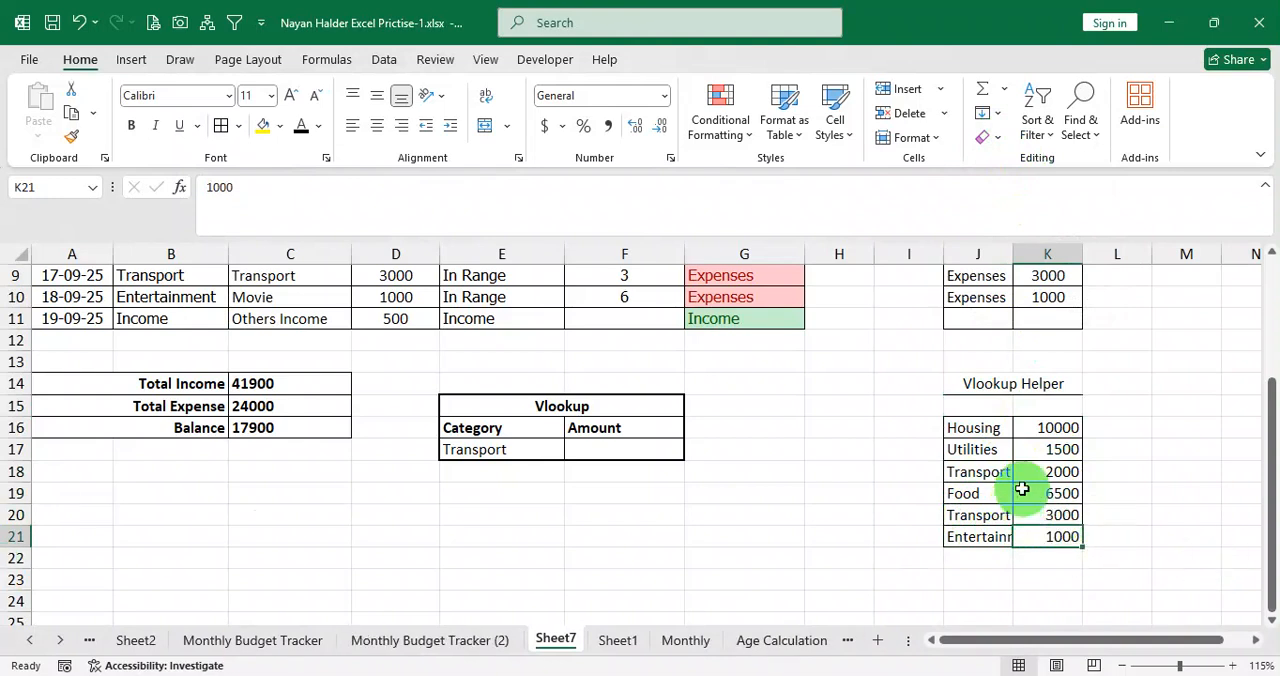
left_click_drag(985, 432, 1009, 474)
left_click(980, 494)
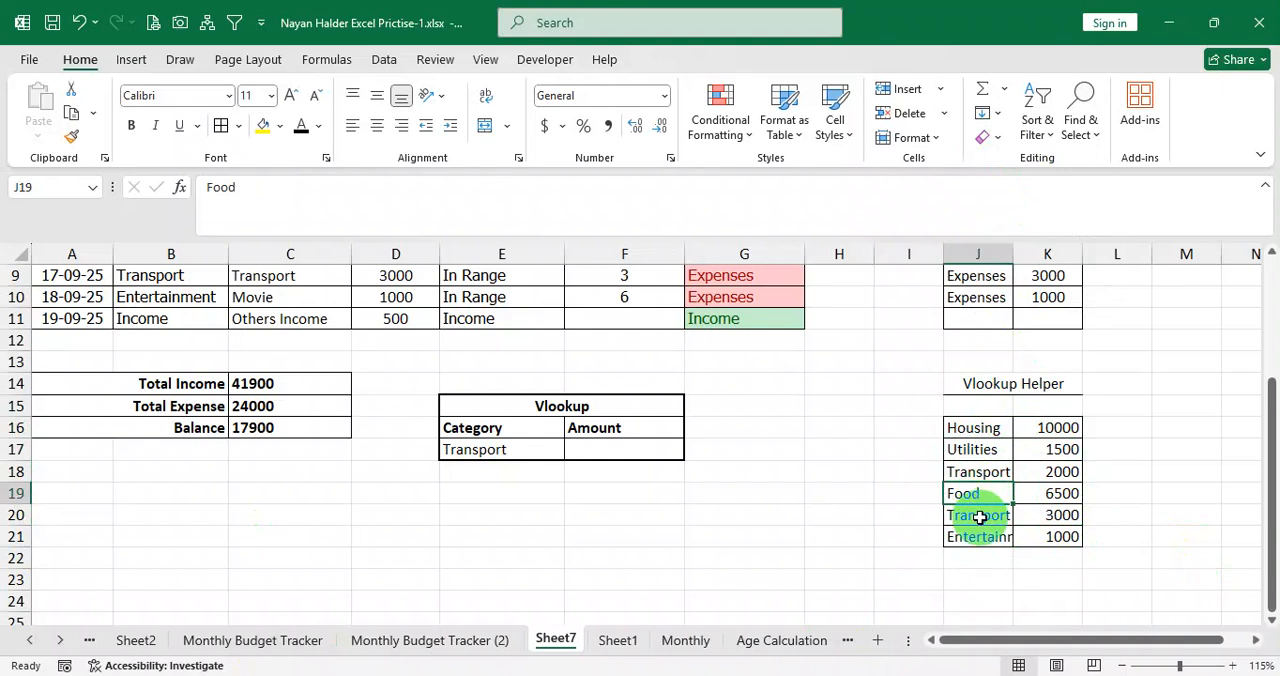
left_click_drag(988, 540, 1036, 538)
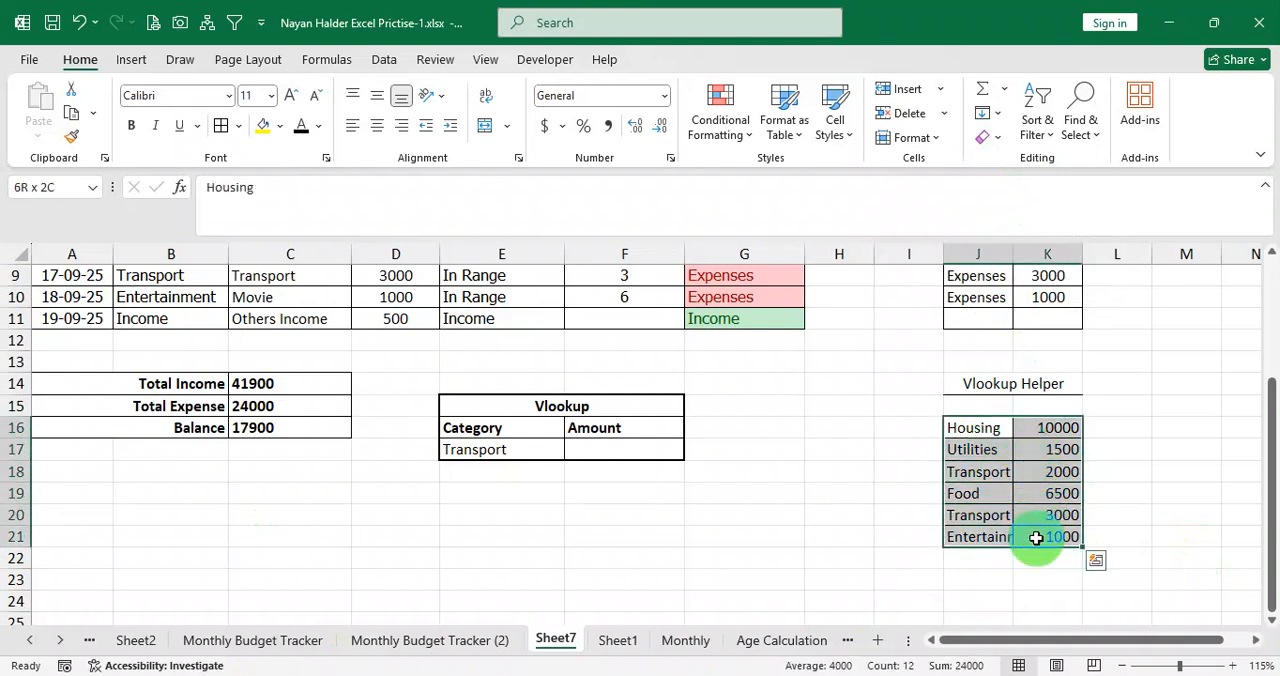
Set the category in E17 to Housing from its dropdown list.
left_click(536, 456)
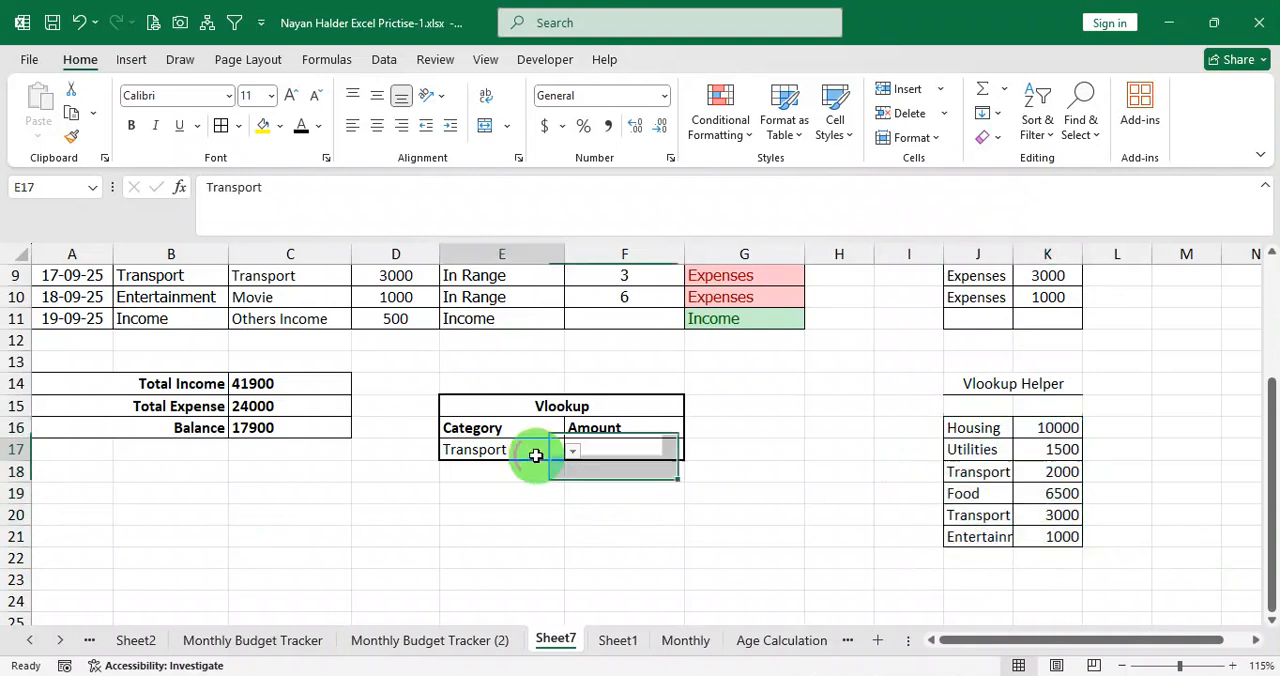
left_click(572, 451)
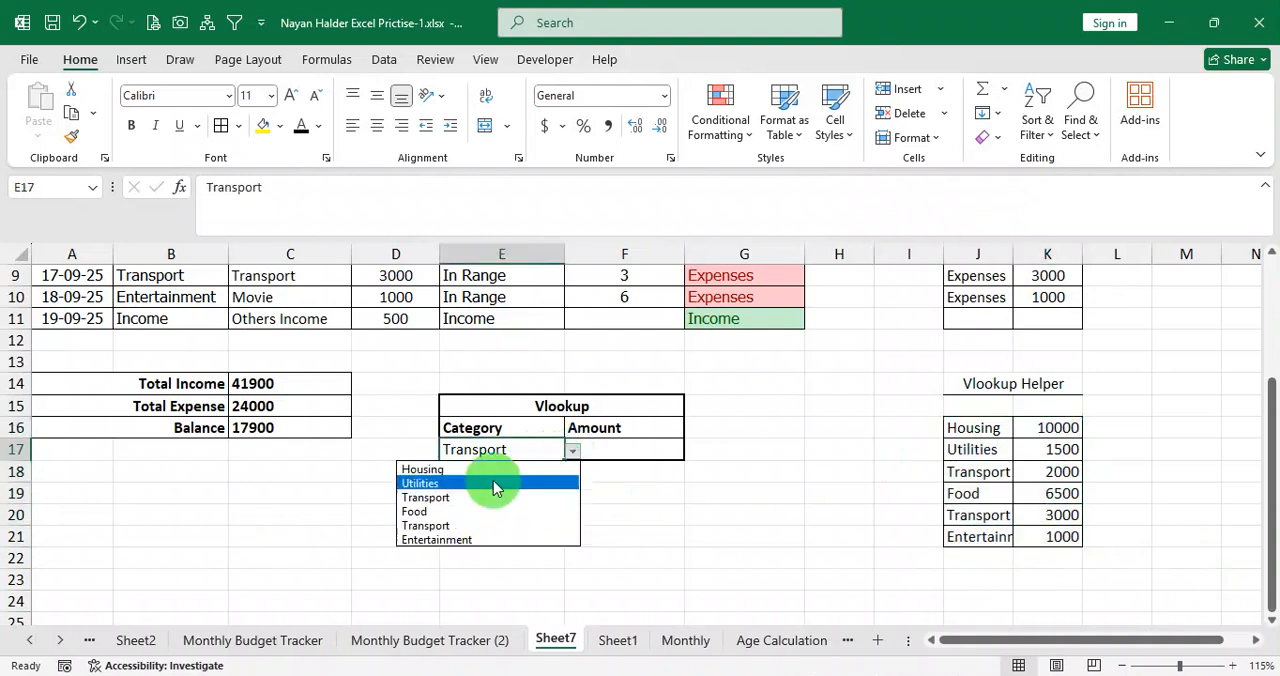
left_click(496, 470)
Enter the formula =VLOOKUP(E17,J16:K21,2,0) in the Amount cell F17 of the Vlookup table.
left_click(619, 447)
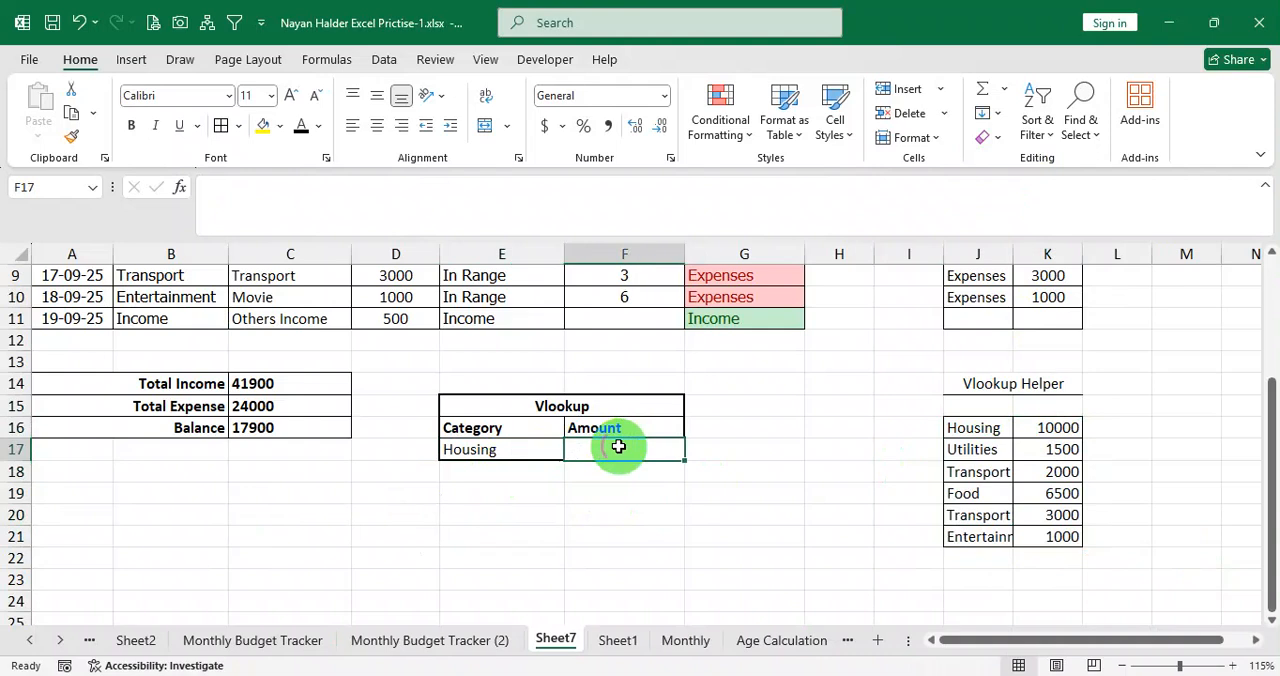
type("=vl")
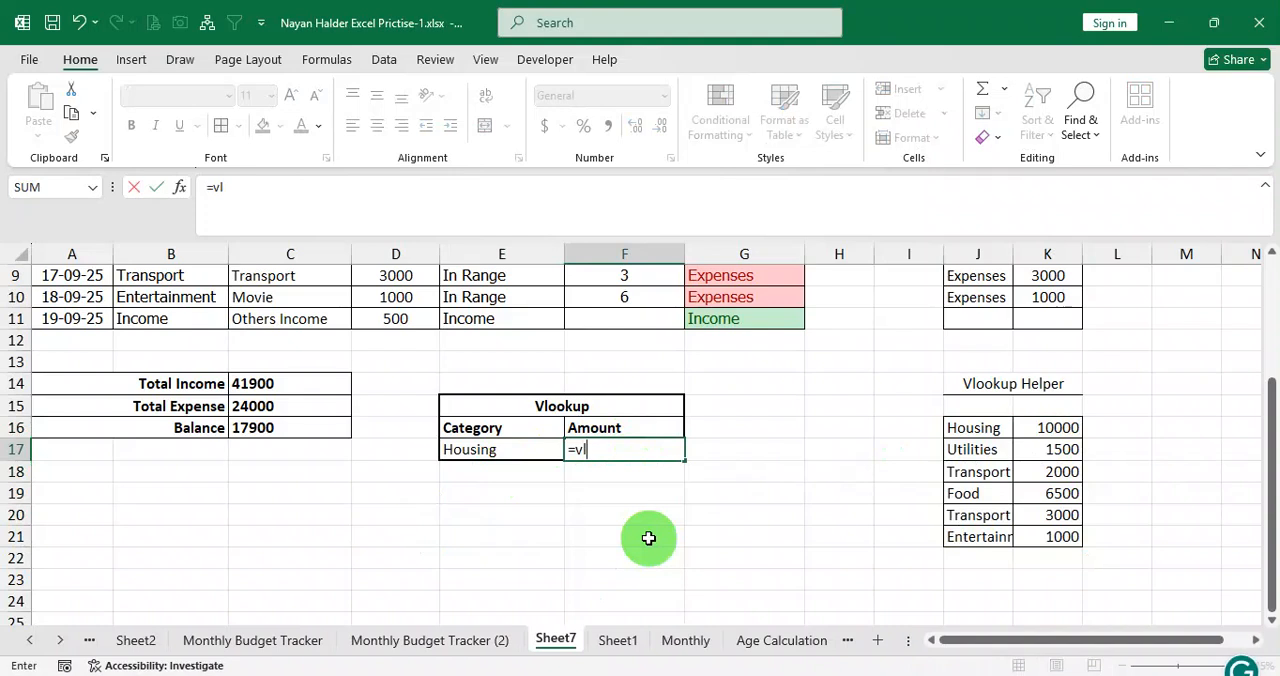
key("Tab")
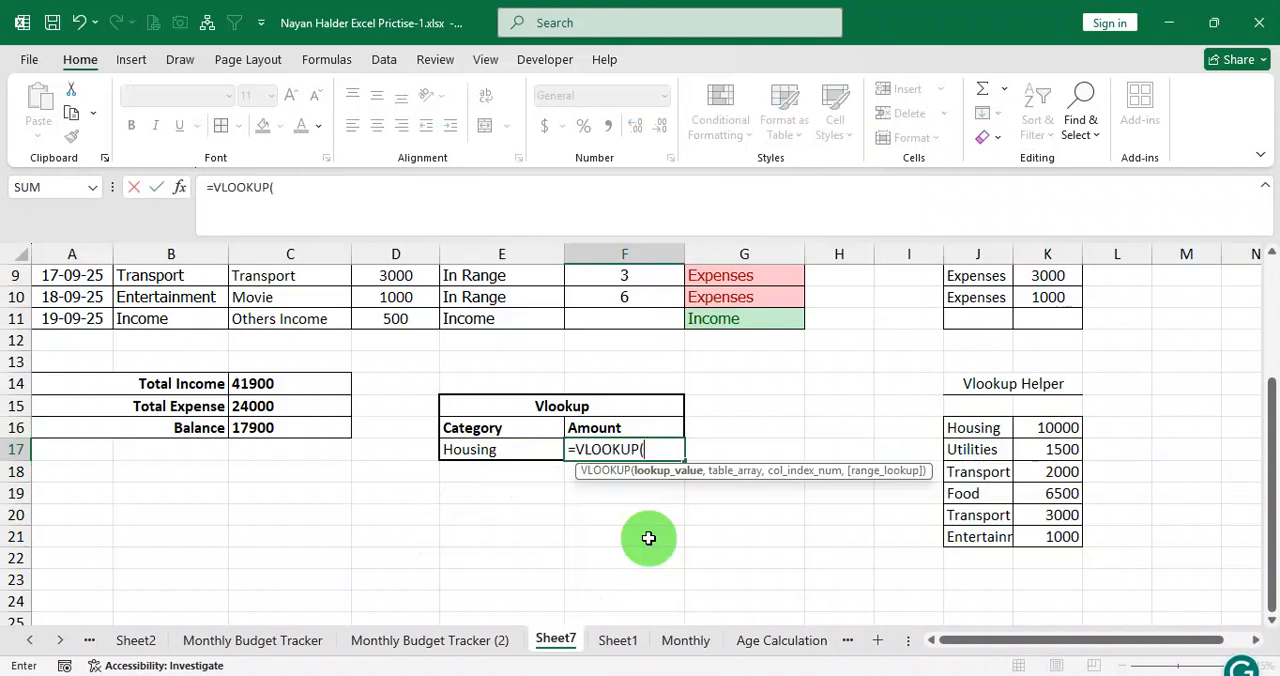
left_click(482, 451)
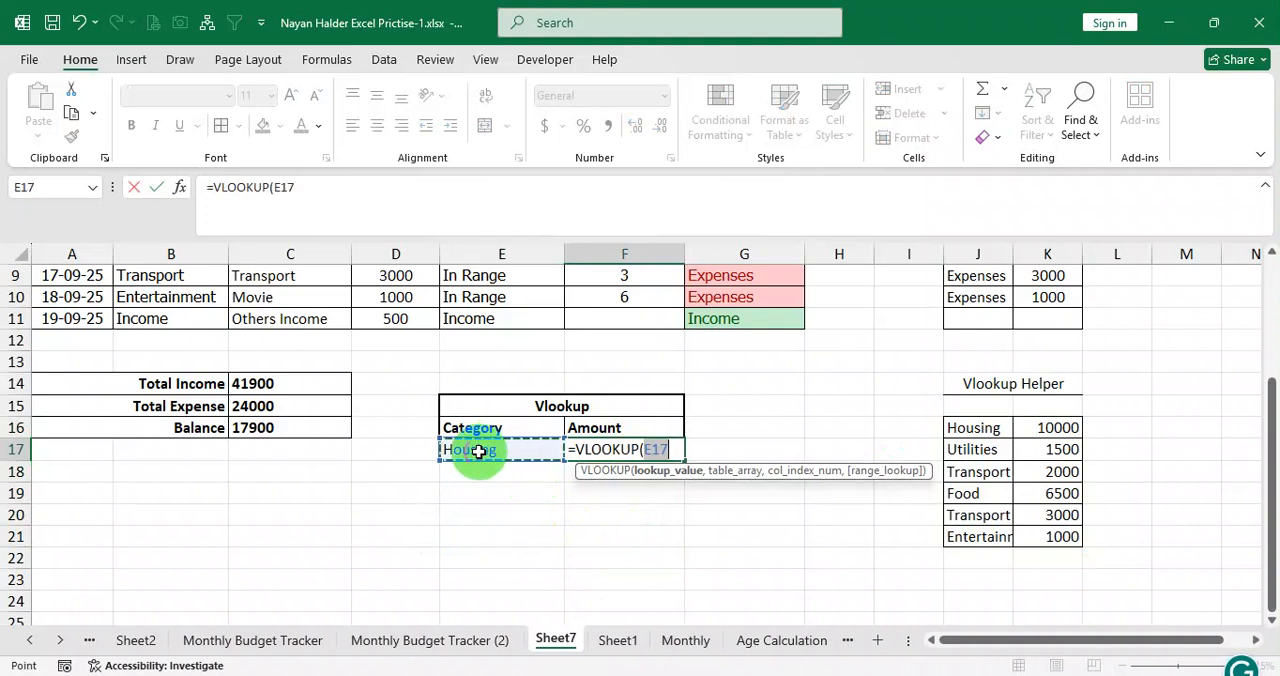
type(",")
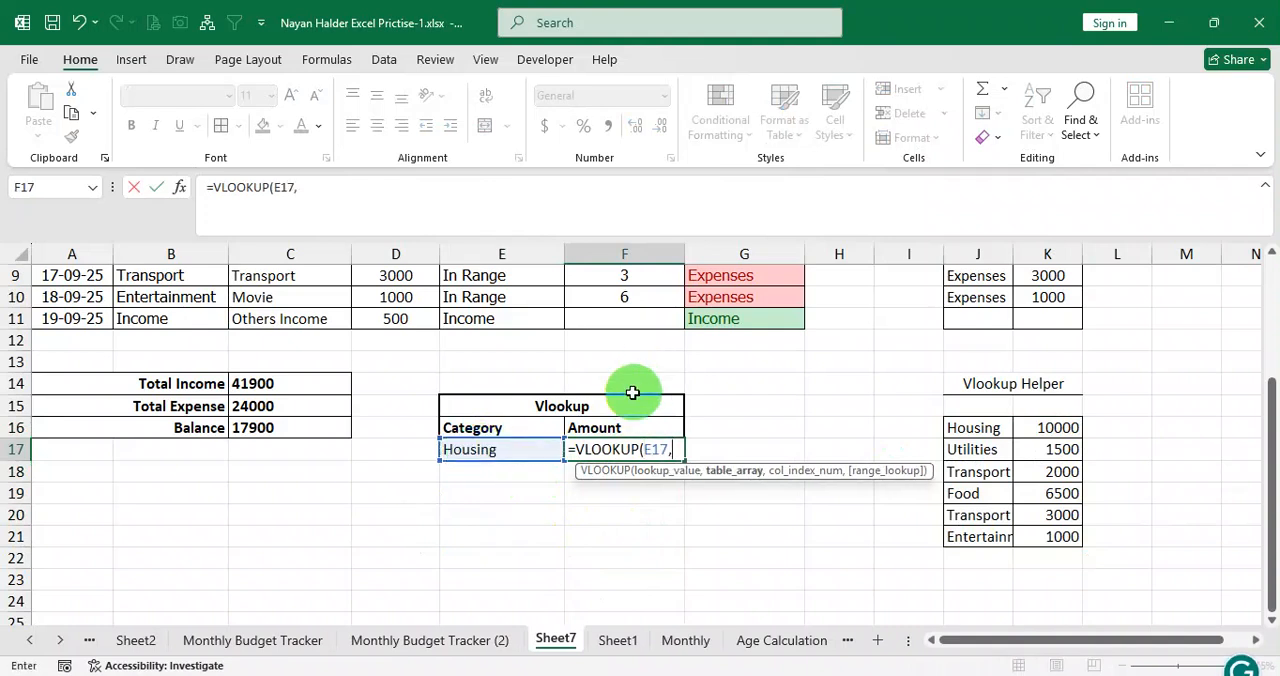
scroll(500, 440, "up", 2)
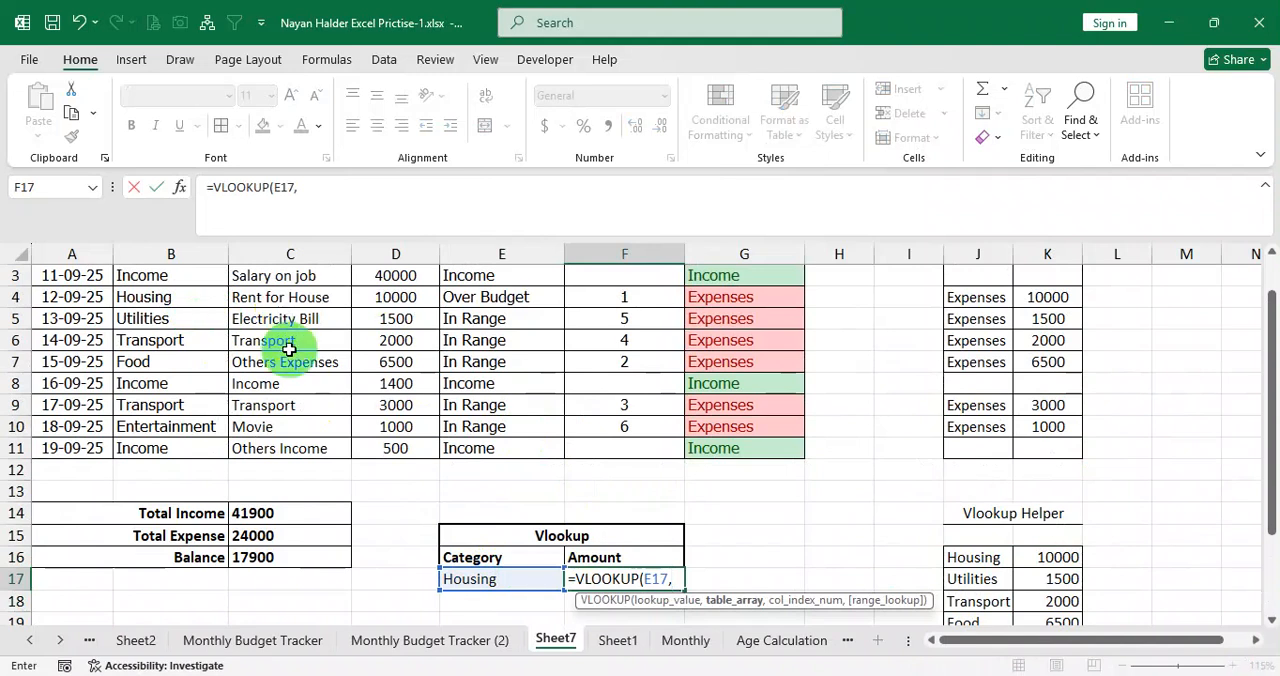
scroll(290, 345, "down", 2)
left_click_drag(987, 428, 1045, 545)
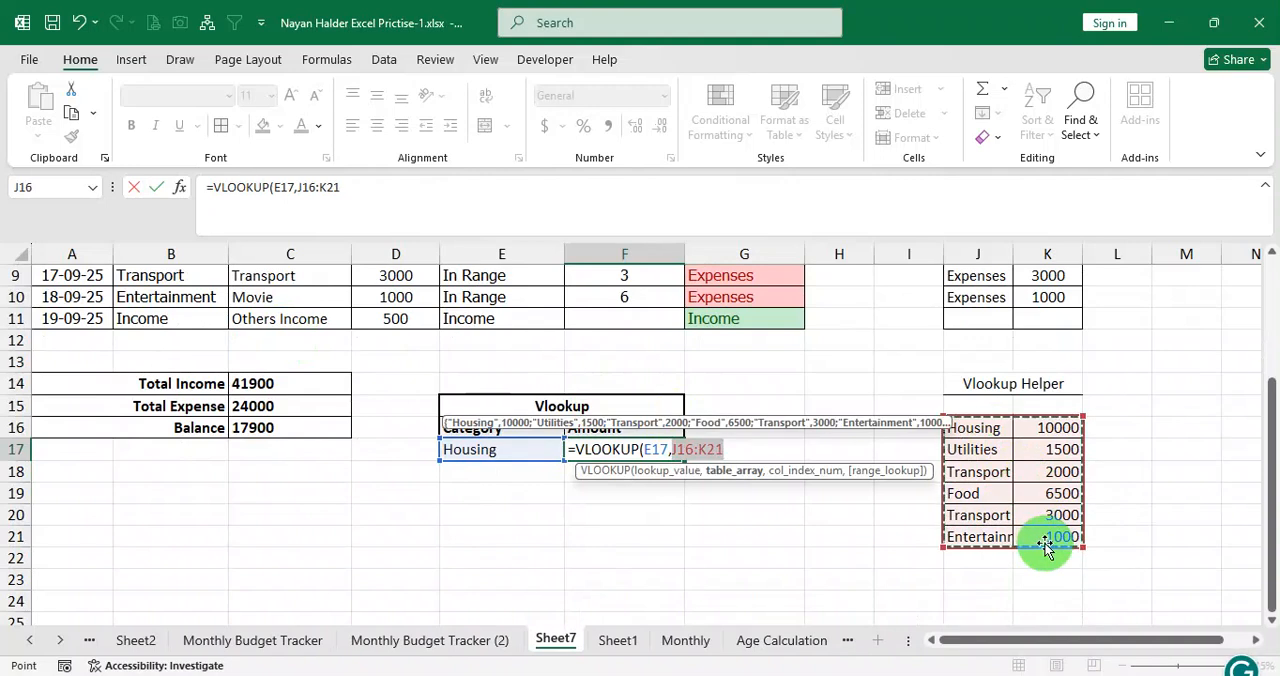
type(",")
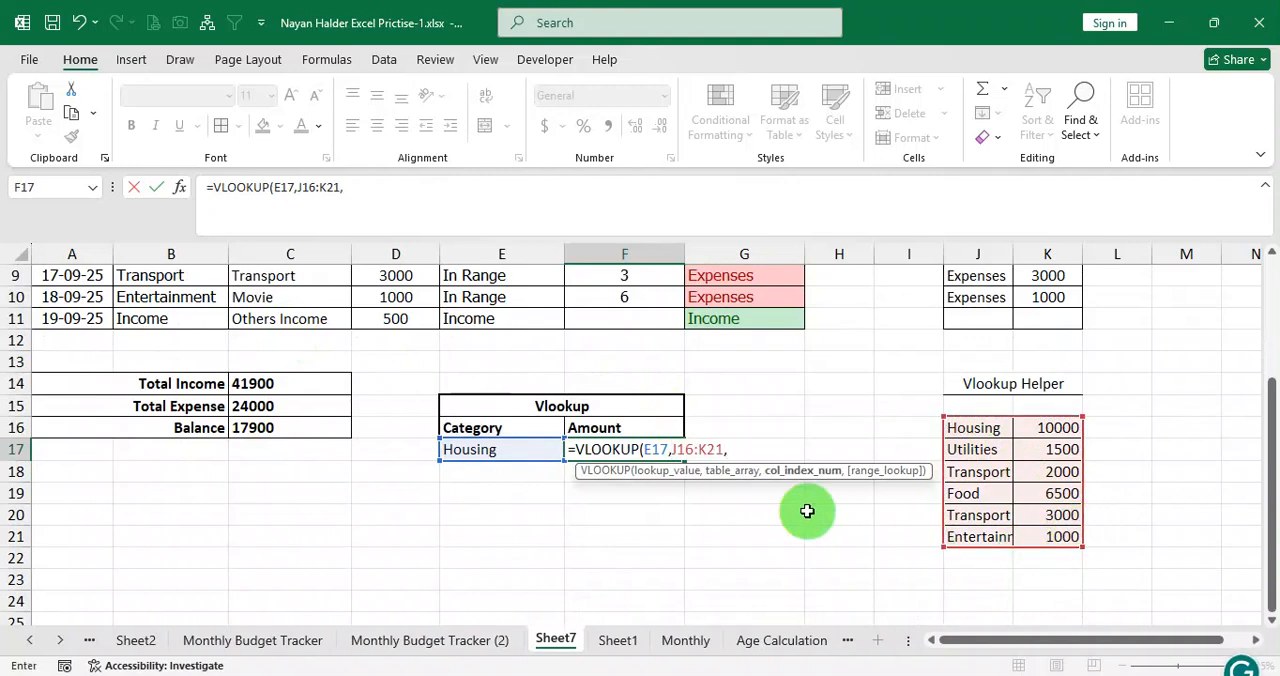
type("2")
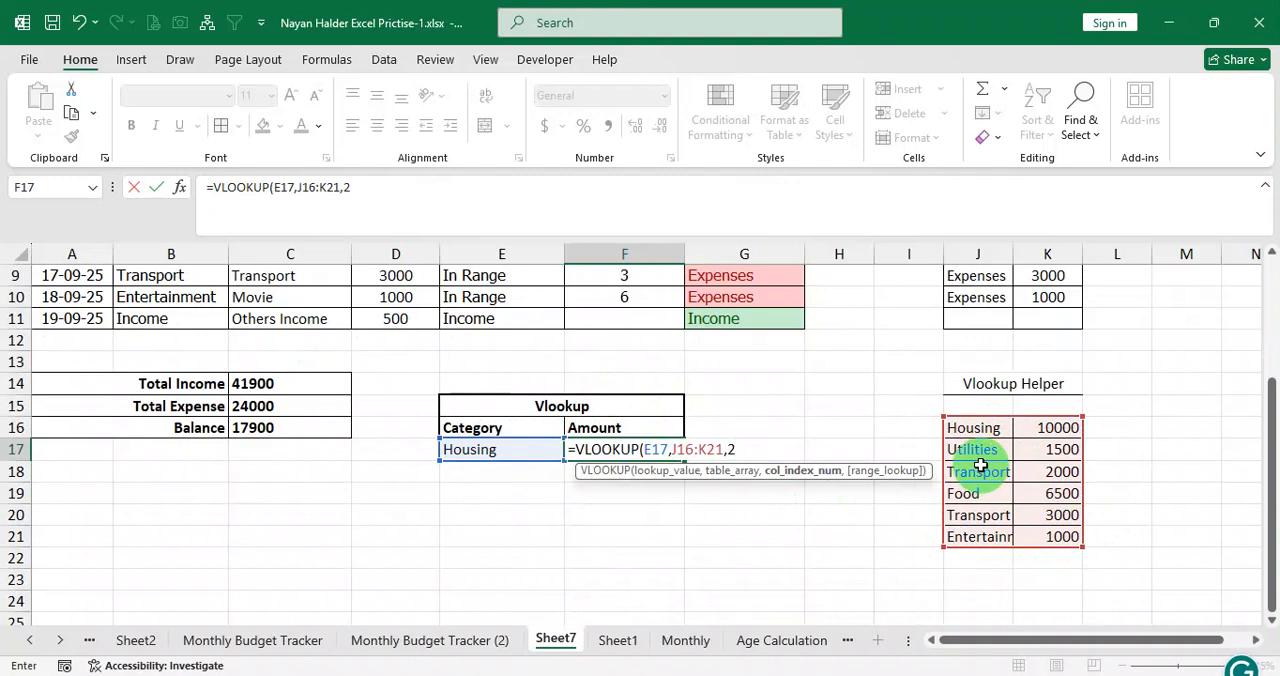
type(",0)")
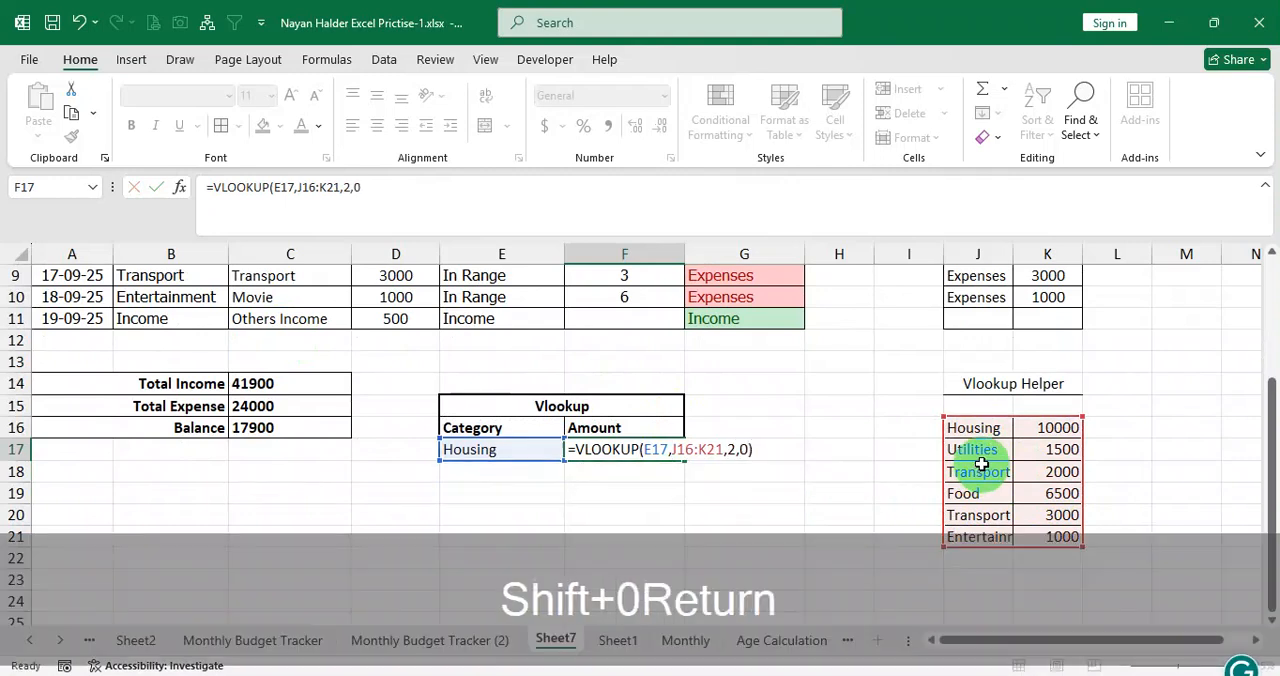
key("Return")
left_click(656, 450)
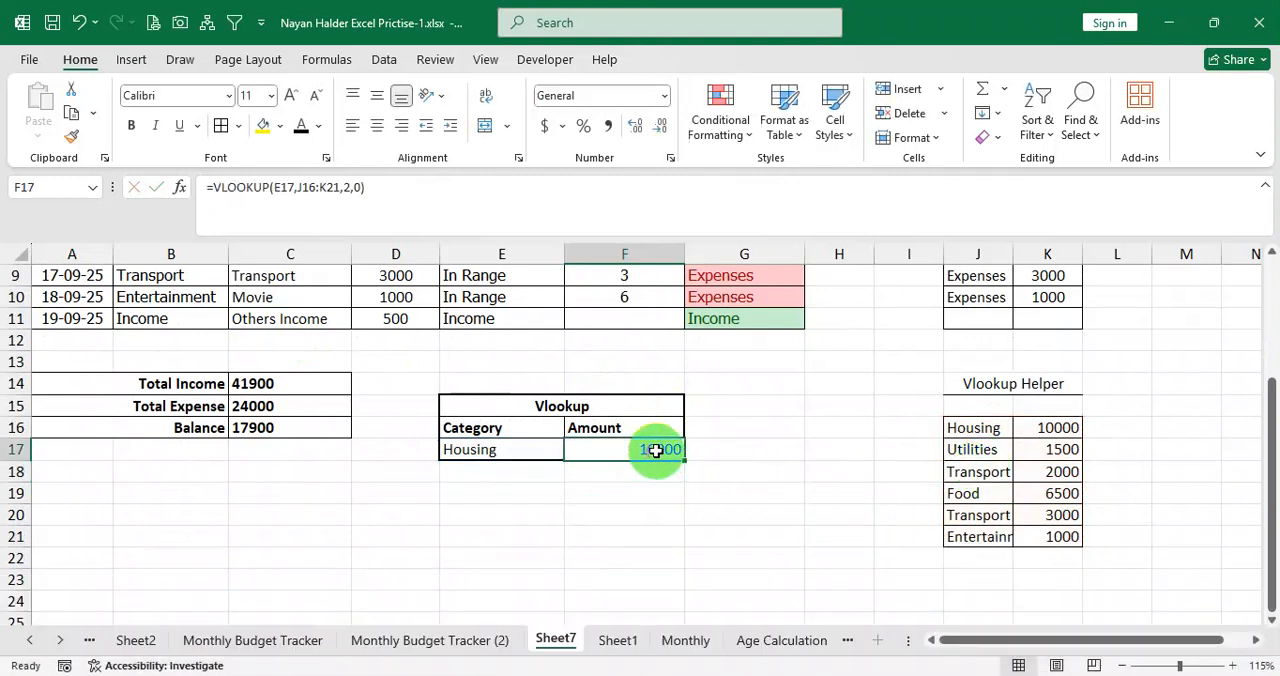
Test the lookup by choosing Transport in the E17 dropdown, trying both Transport entries in the list.
left_click(512, 450)
left_click(572, 450)
left_click(472, 499)
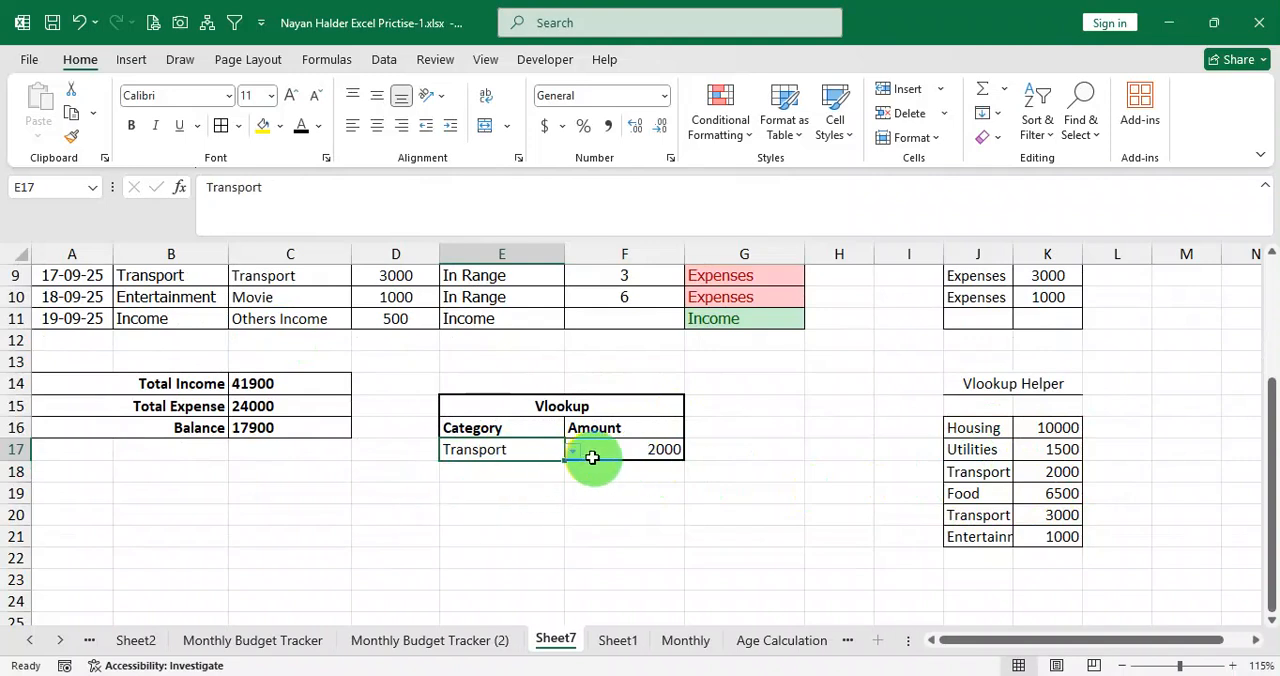
left_click(572, 452)
left_click(459, 529)
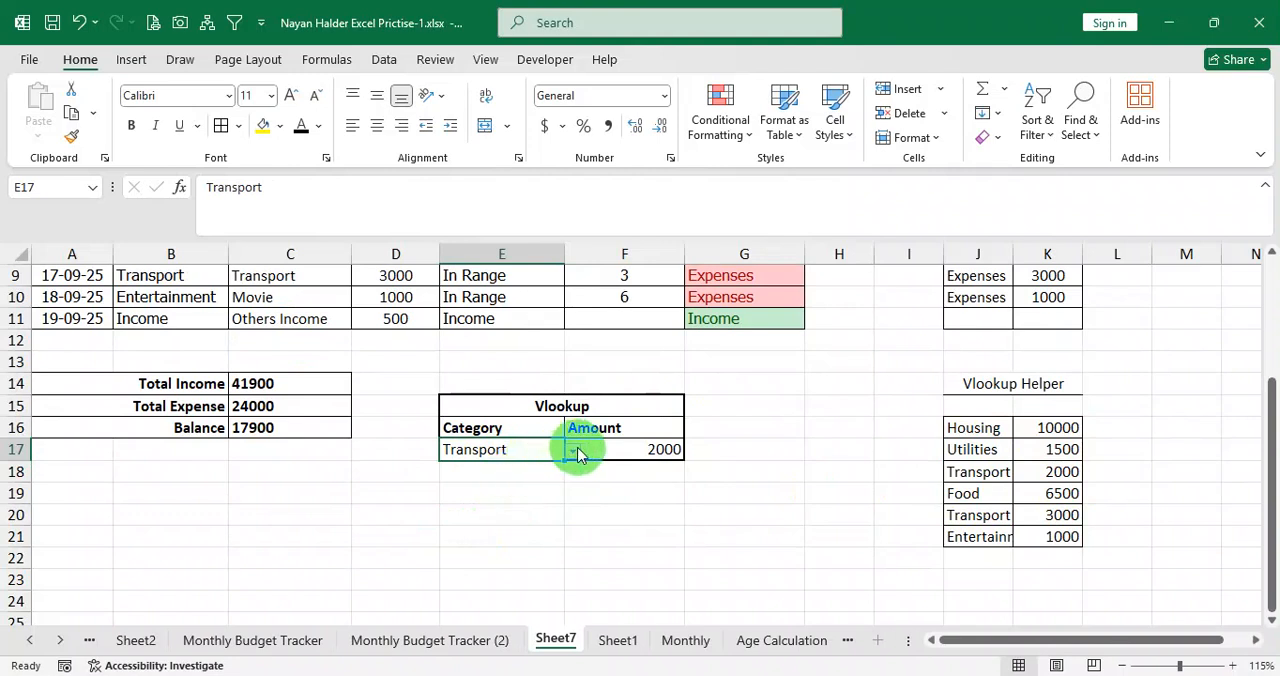
left_click(573, 452)
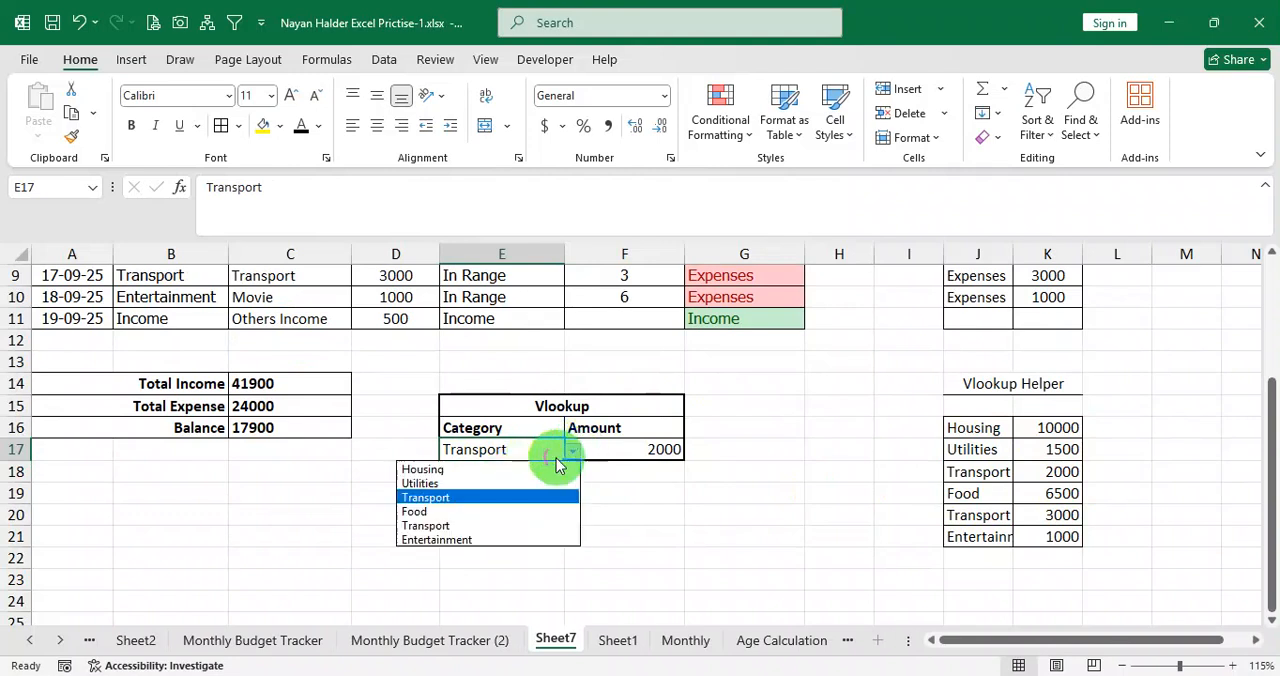
left_click(455, 506)
left_click(967, 435)
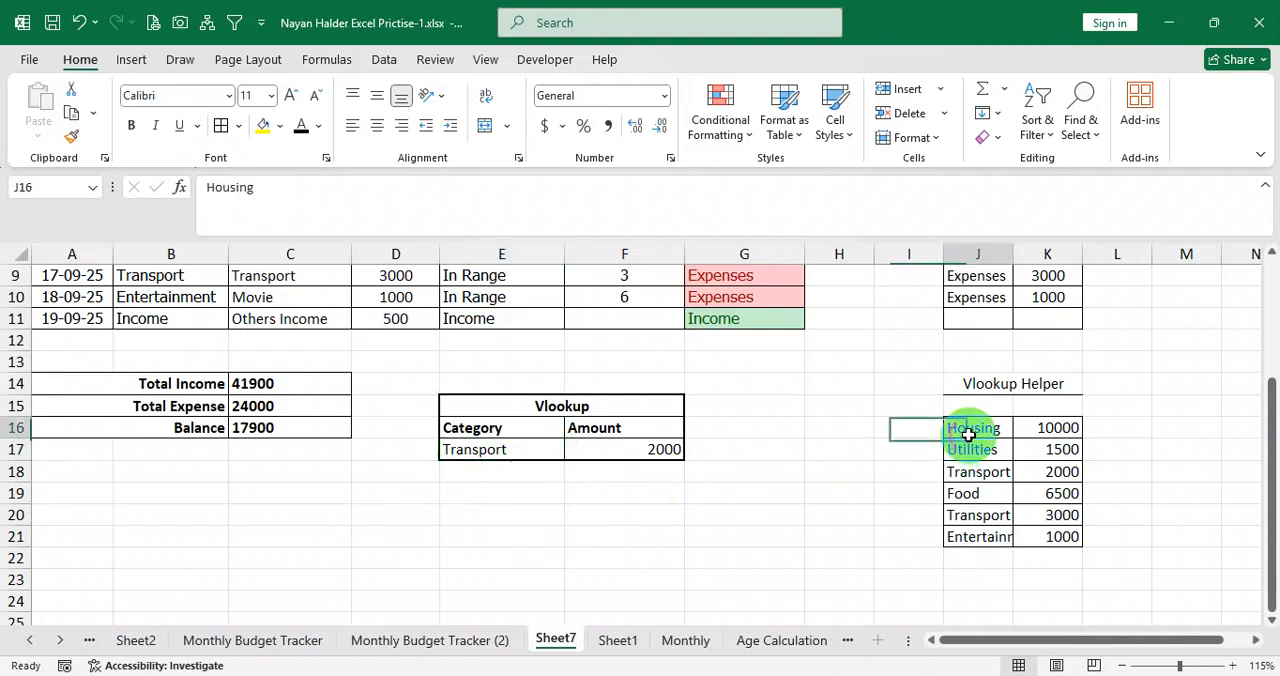
left_click(972, 475)
left_click_drag(975, 437, 1041, 471)
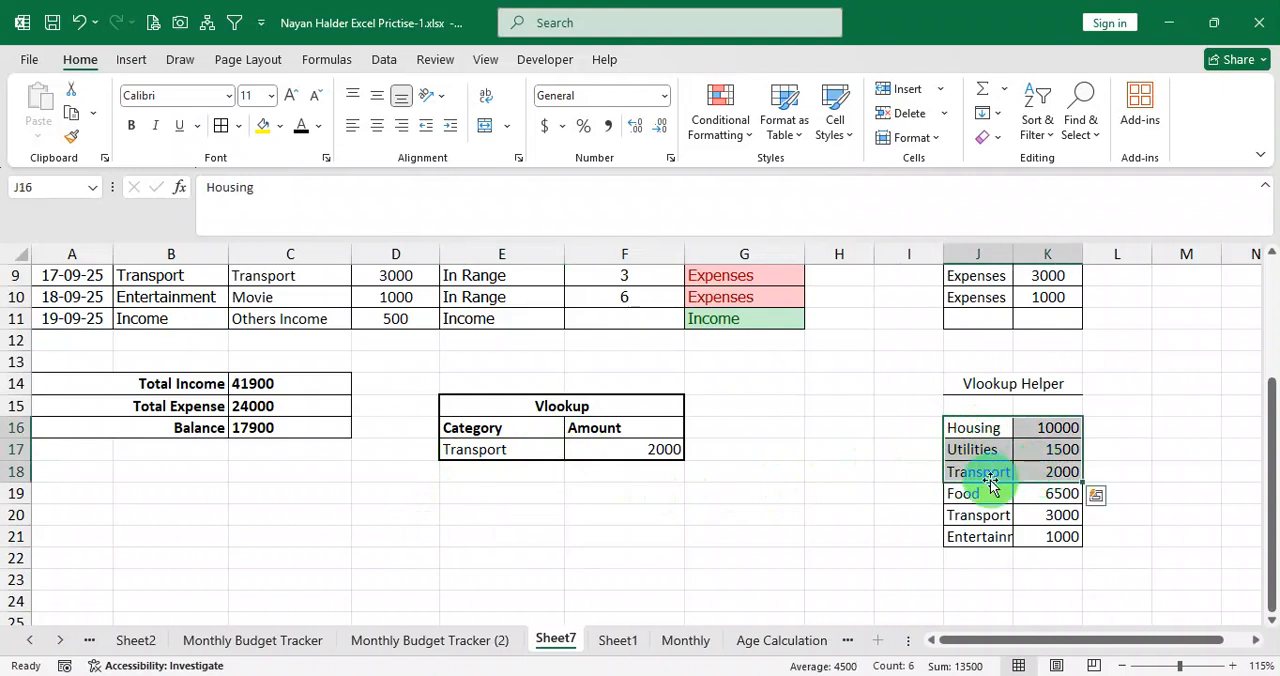
Check the Lookup requirement in Question.pdf about totalling the same category, and compare it with the entries in the Vlookup helper table.
left_click(1048, 475)
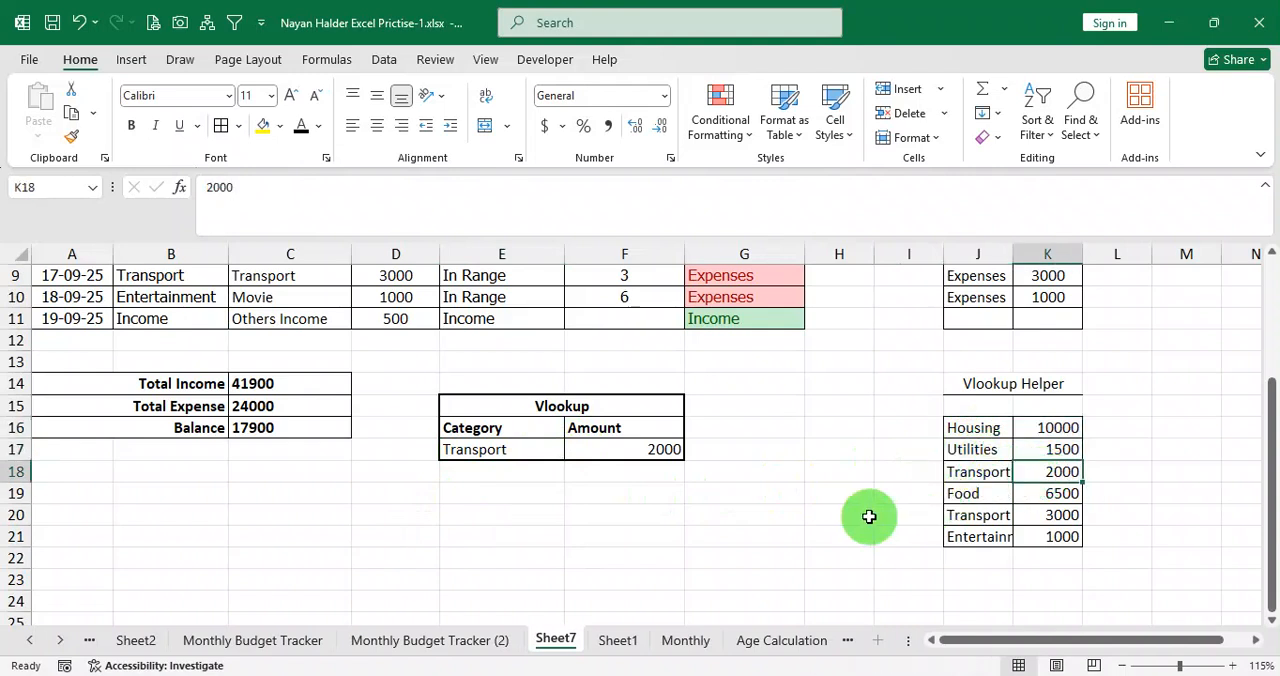
left_click(602, 674)
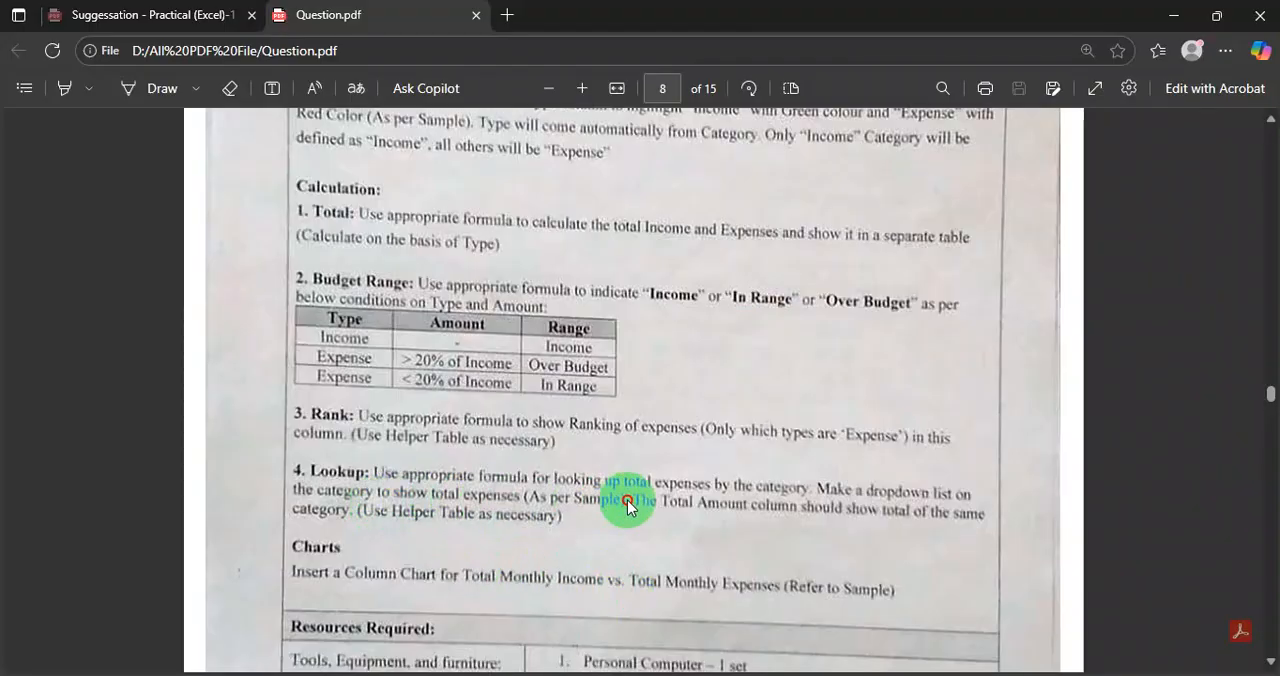
left_click(690, 674)
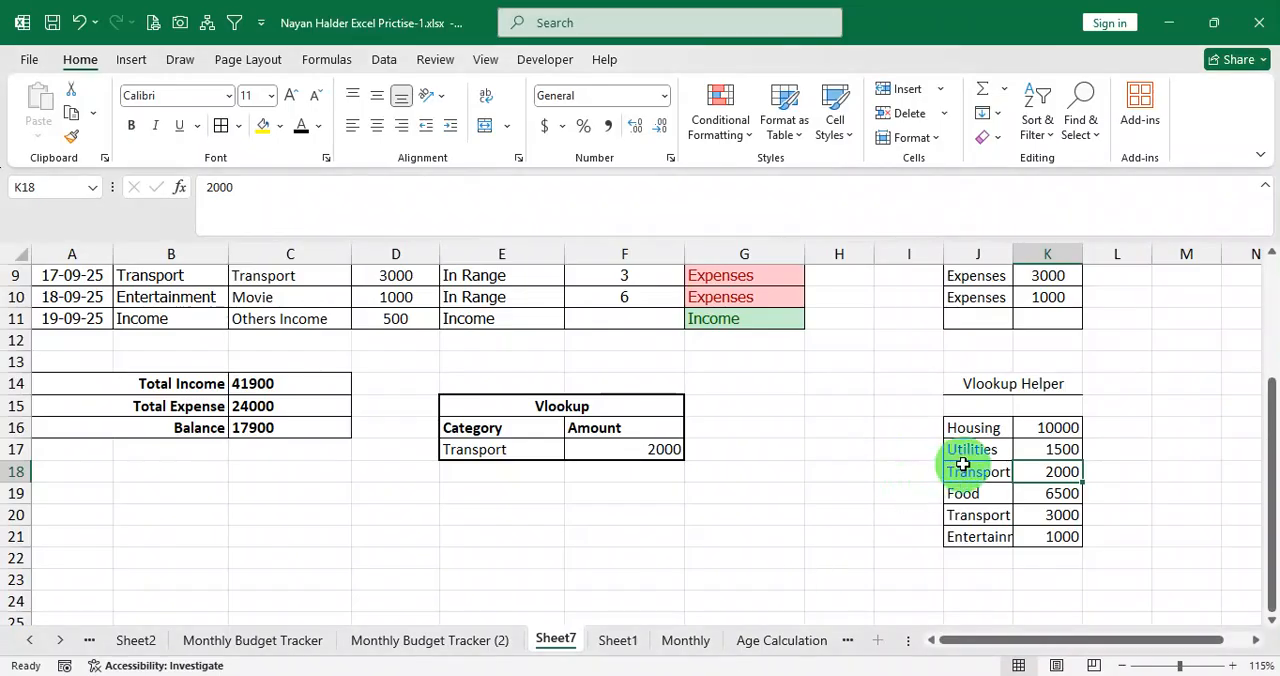
left_click(970, 449)
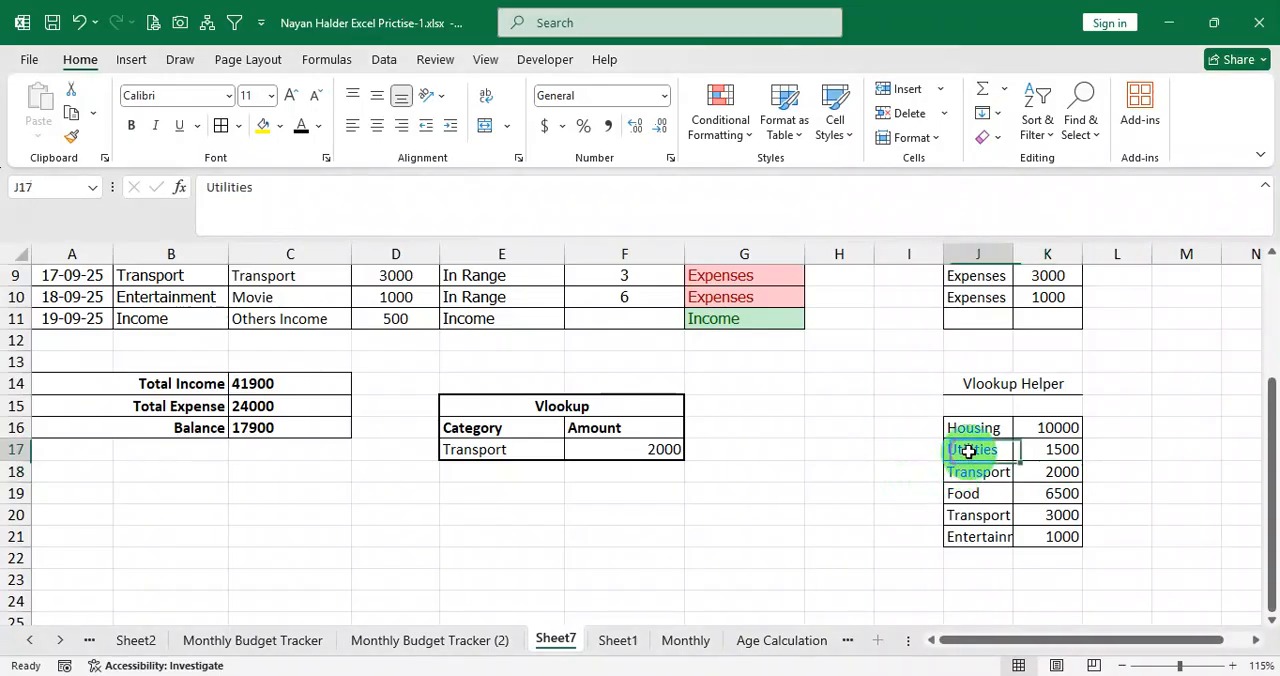
left_click(1055, 438)
left_click(1002, 474)
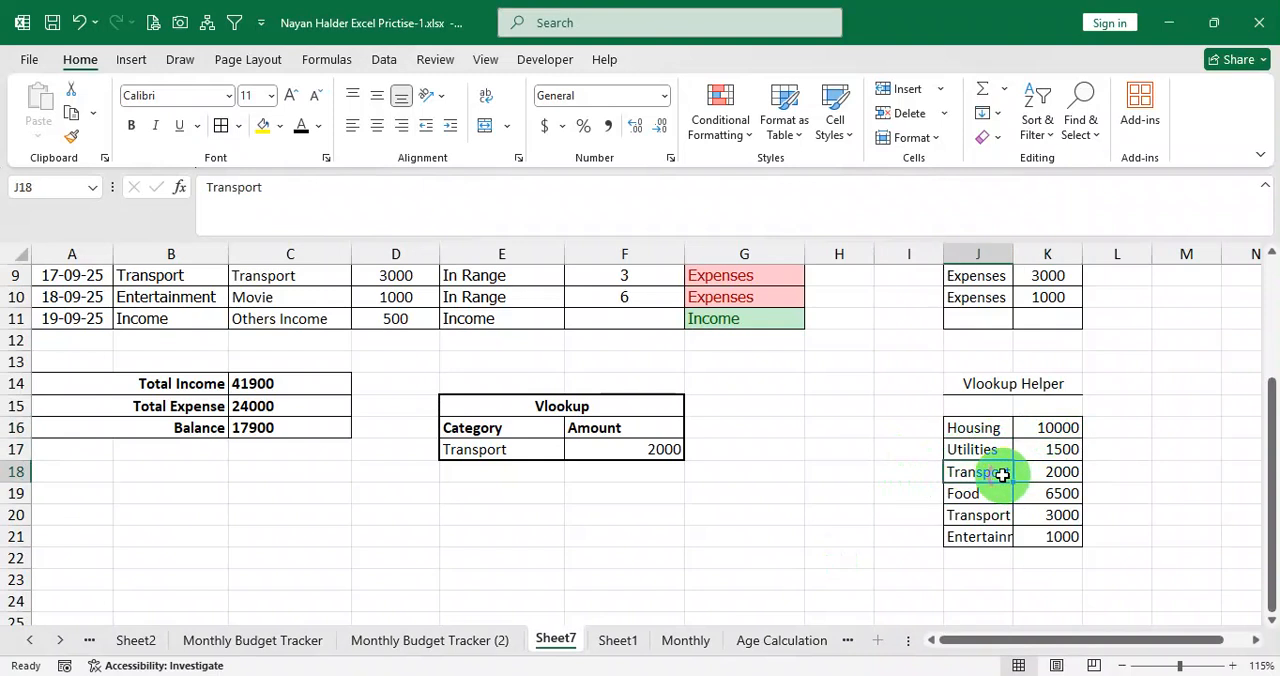
Delete the second Transport entry in J20:K20 of the helper table and set the remaining Transport amount in K18 to 5000.
left_click_drag(986, 523, 1056, 515)
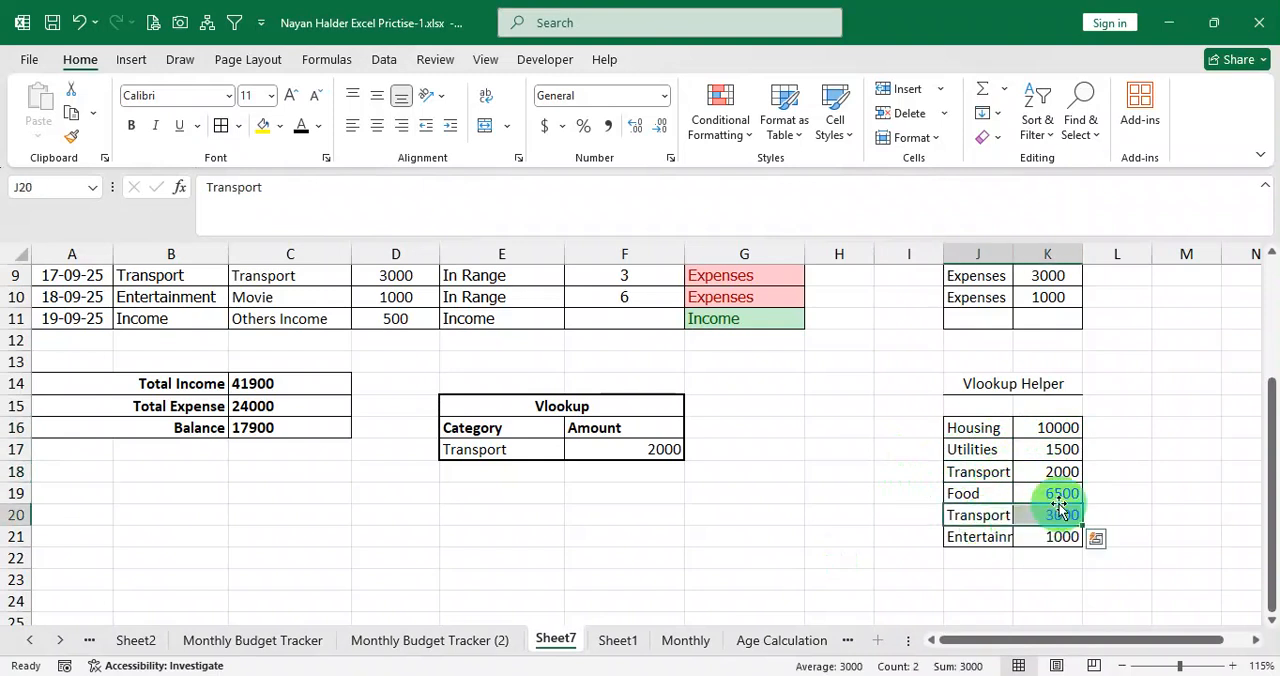
key("Delete")
left_click(1055, 471)
double_click(1068, 471)
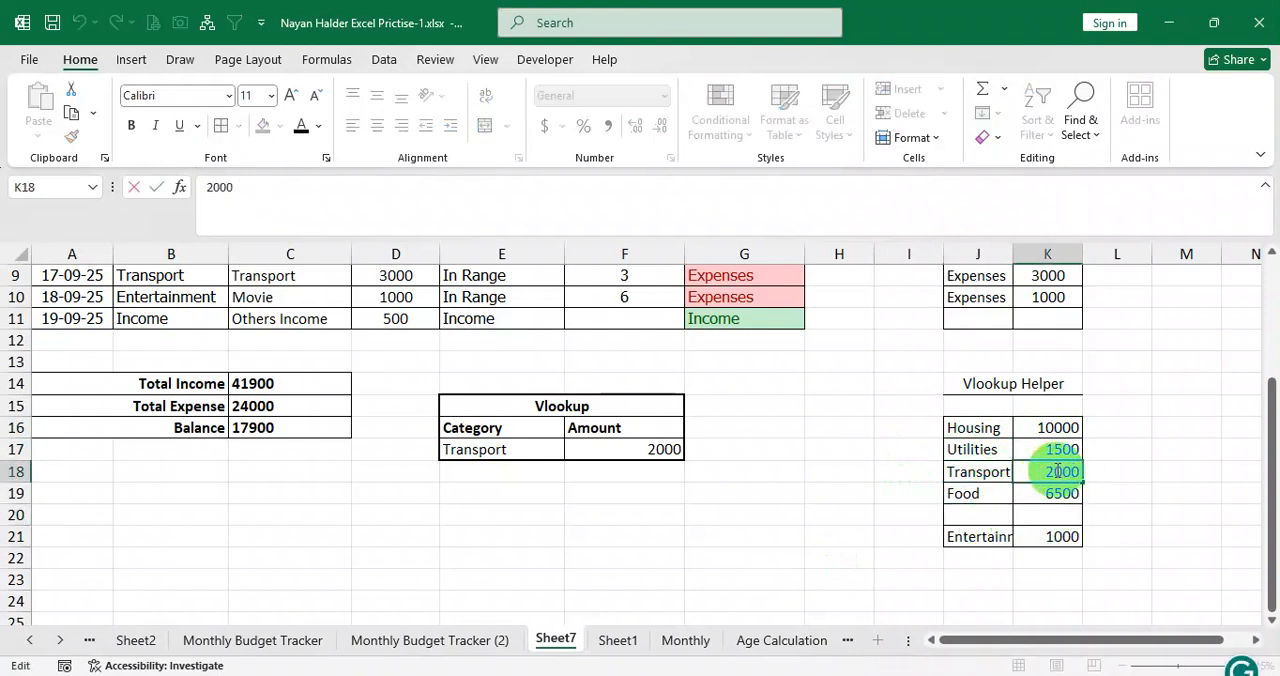
left_click_drag(1025, 473, 1049, 471)
type("5")
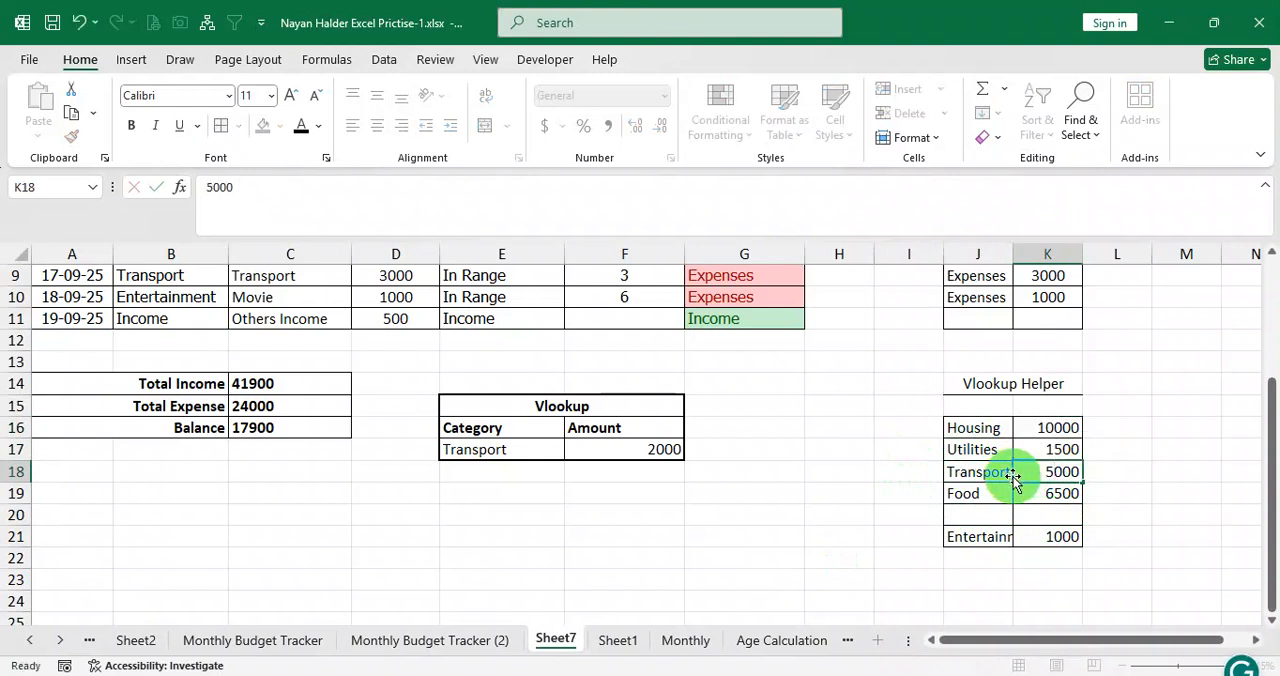
key("Return")
Clear everything, including borders, from J20:K20 and move the Entertainment entry from J21:K21 up into that row.
left_click_drag(1000, 518, 1027, 512)
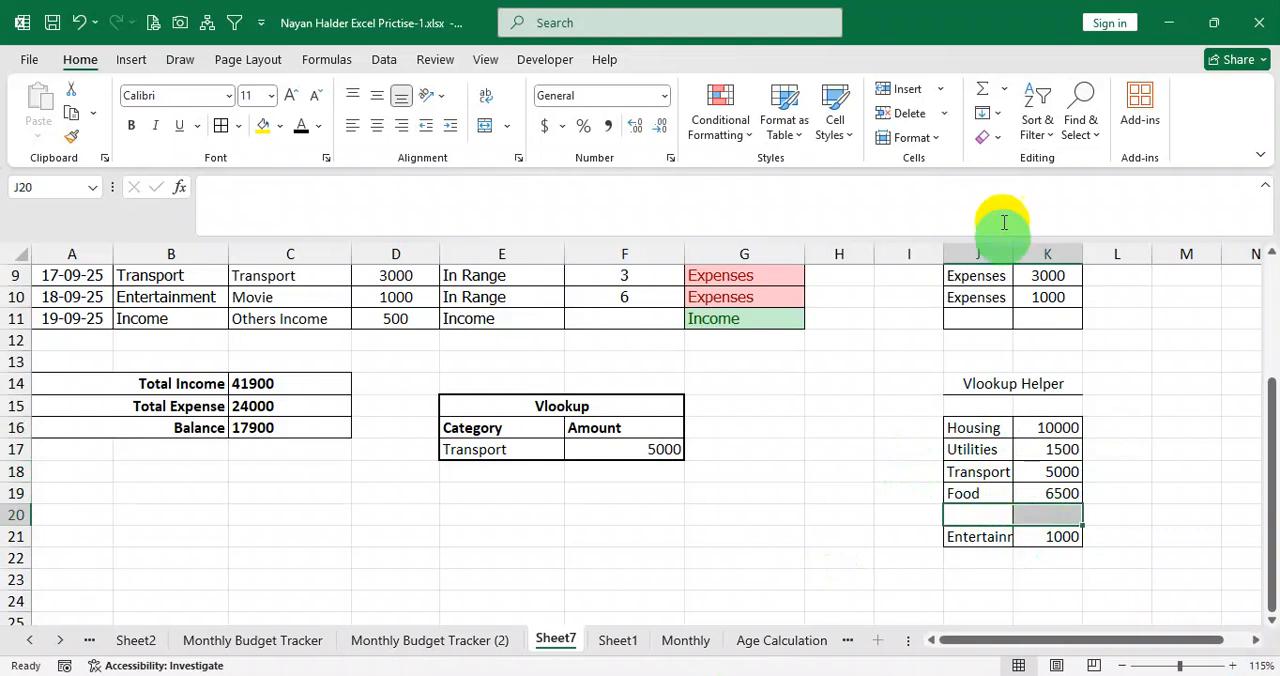
left_click(989, 139)
left_click(1021, 166)
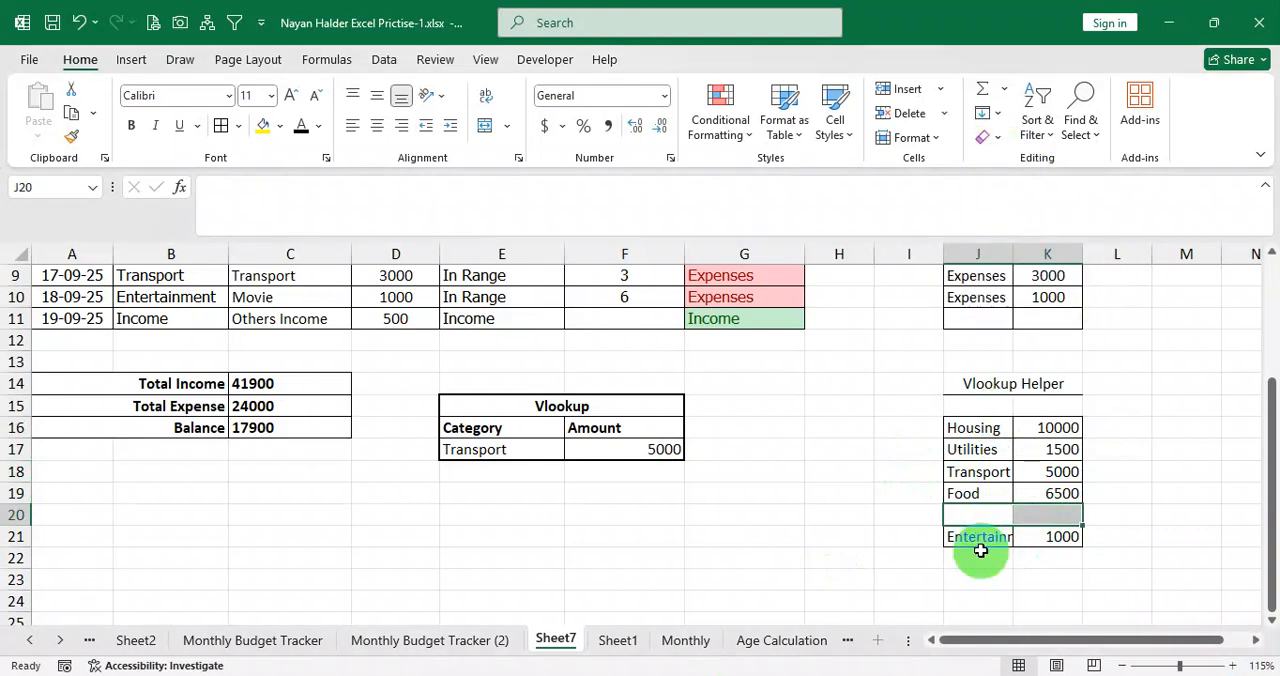
left_click_drag(980, 542, 1043, 542)
key("ctrl+x")
left_click(1005, 514)
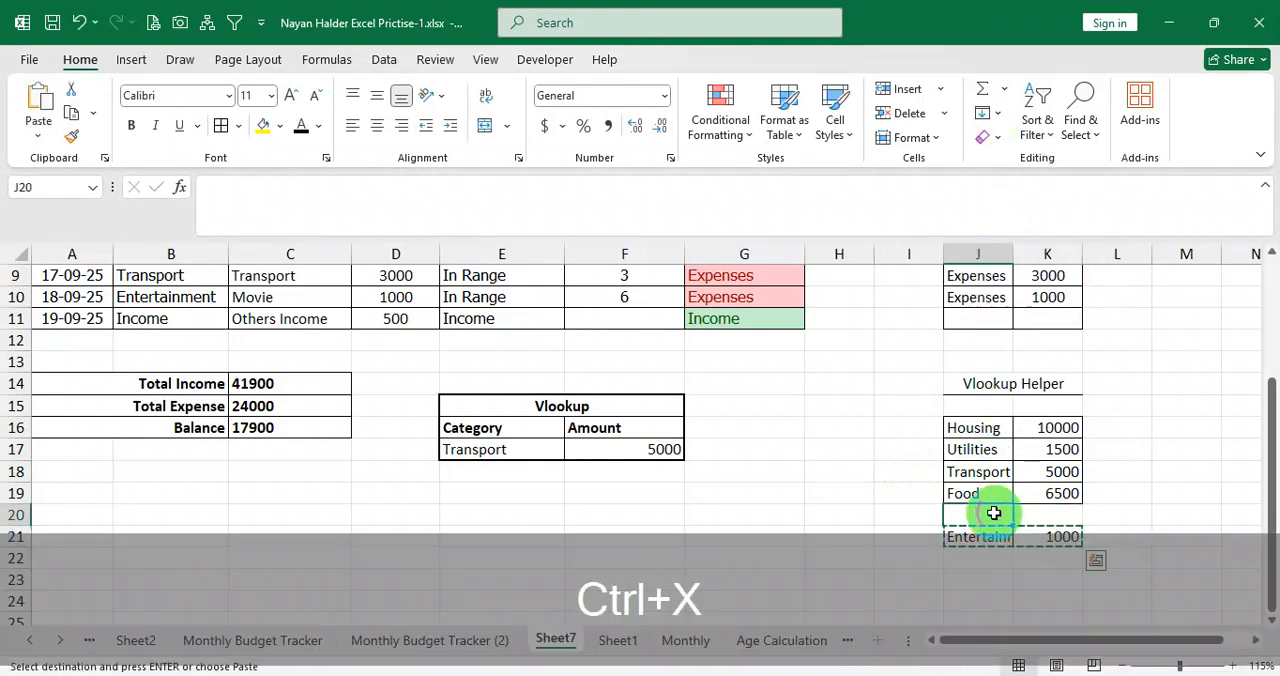
key("ctrl+v")
left_click(1006, 494)
Test the lookup by choosing Transport, Utilities and Housing in turn from the E17 dropdown.
left_click(540, 449)
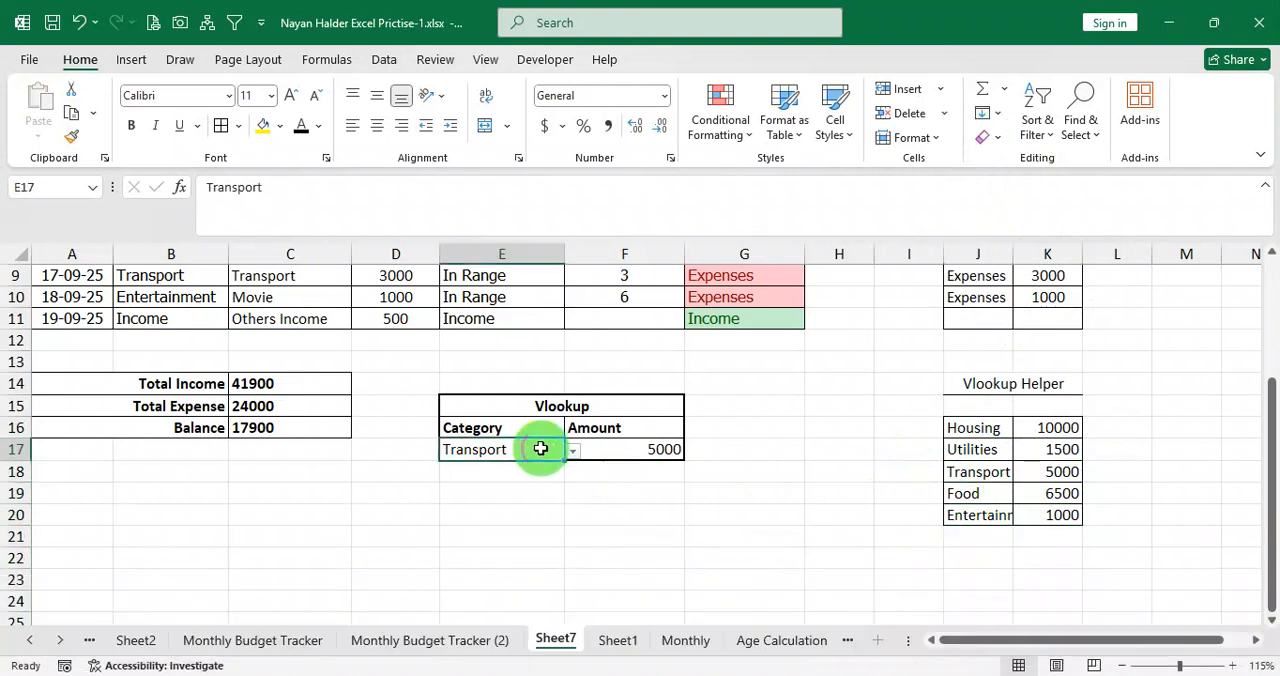
left_click(573, 454)
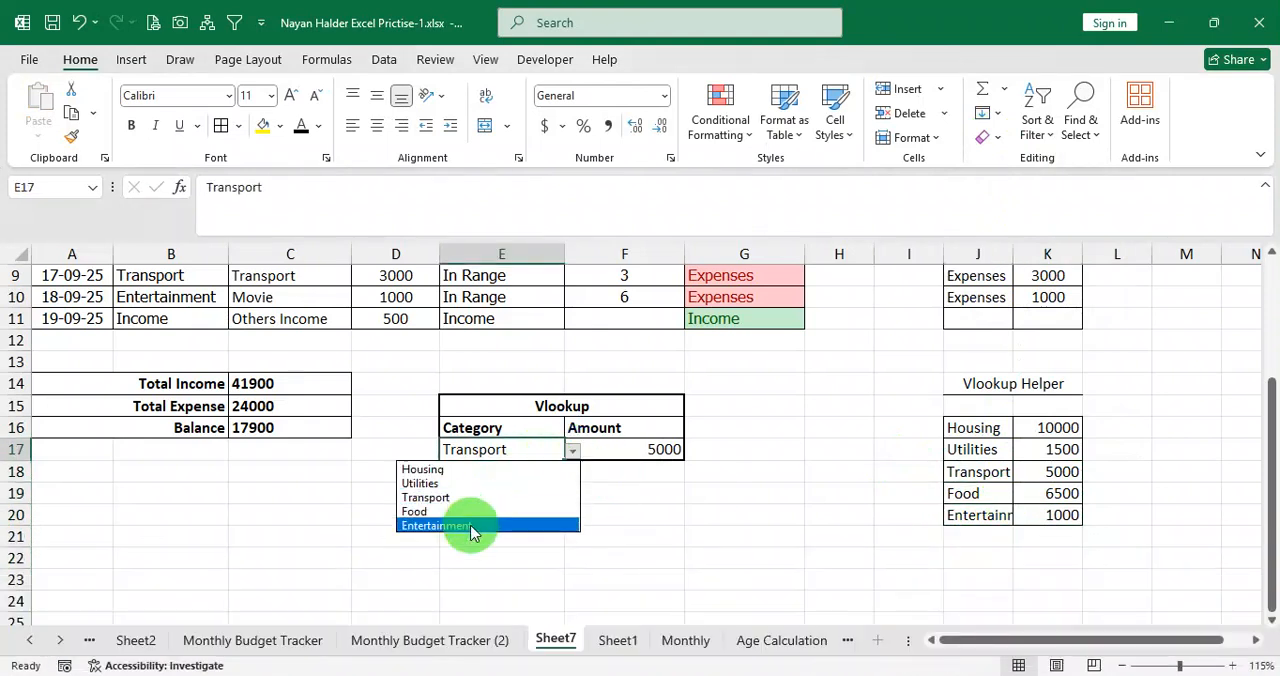
left_click(486, 498)
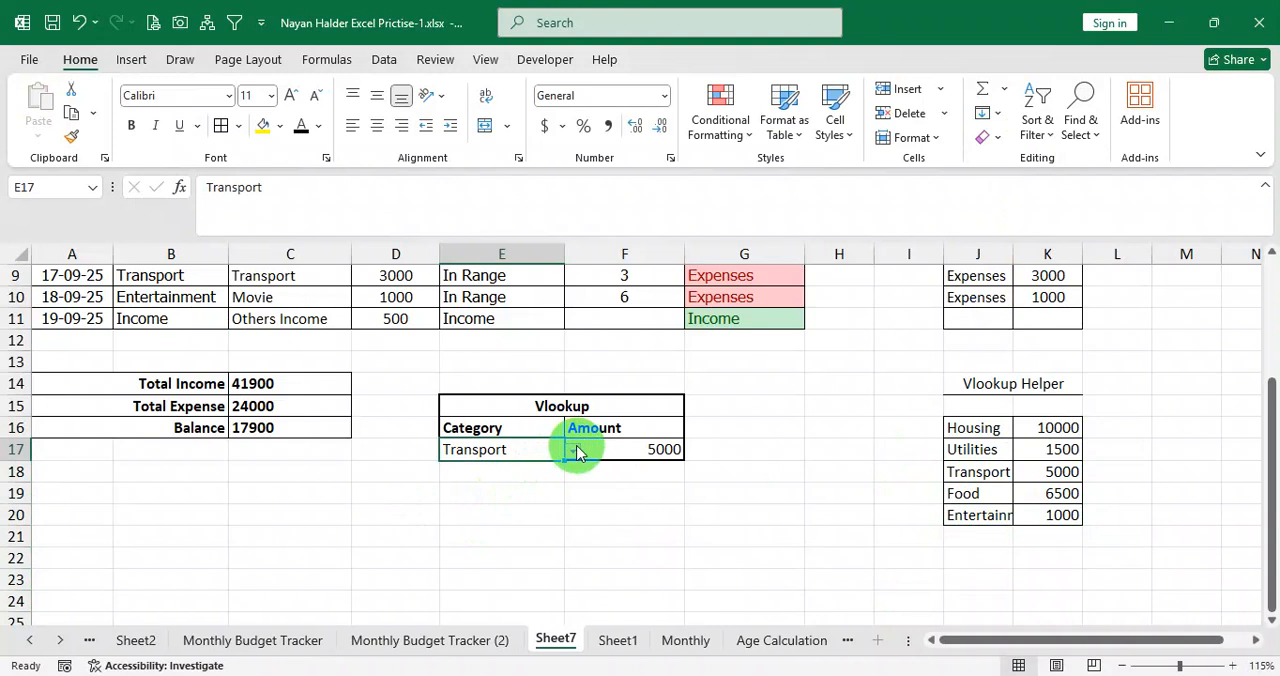
left_click(573, 451)
left_click(477, 484)
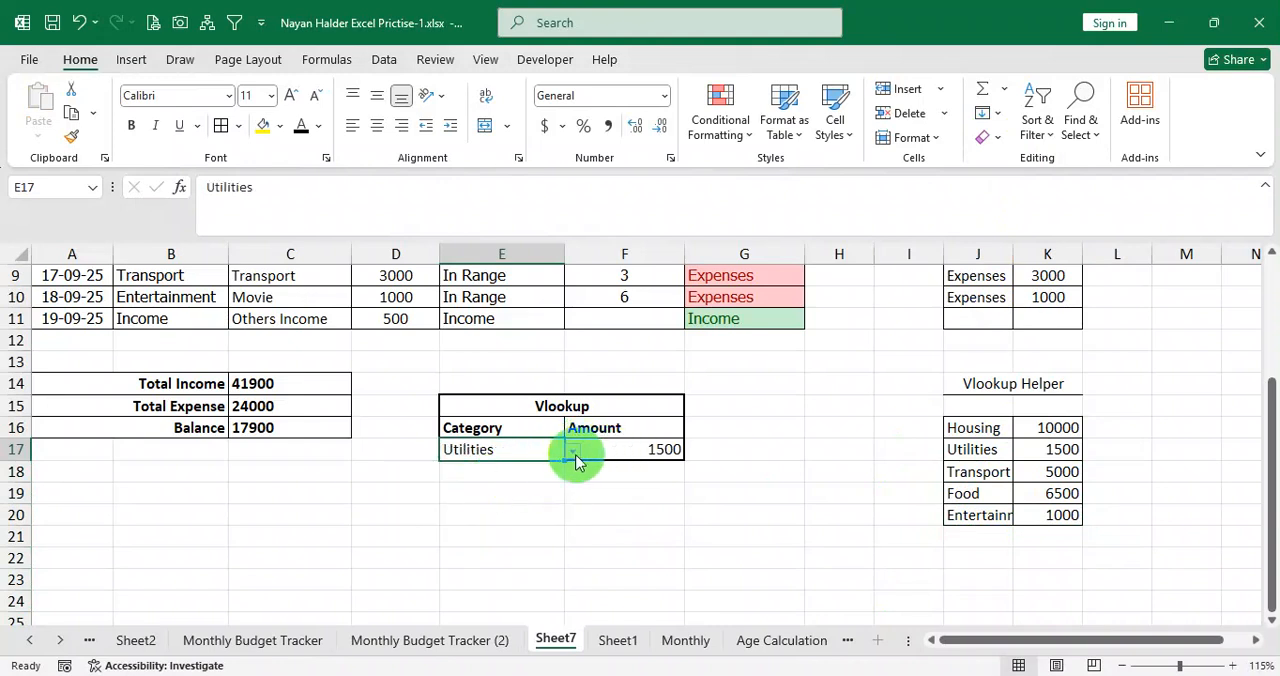
left_click(573, 454)
left_click(488, 464)
left_click(543, 493)
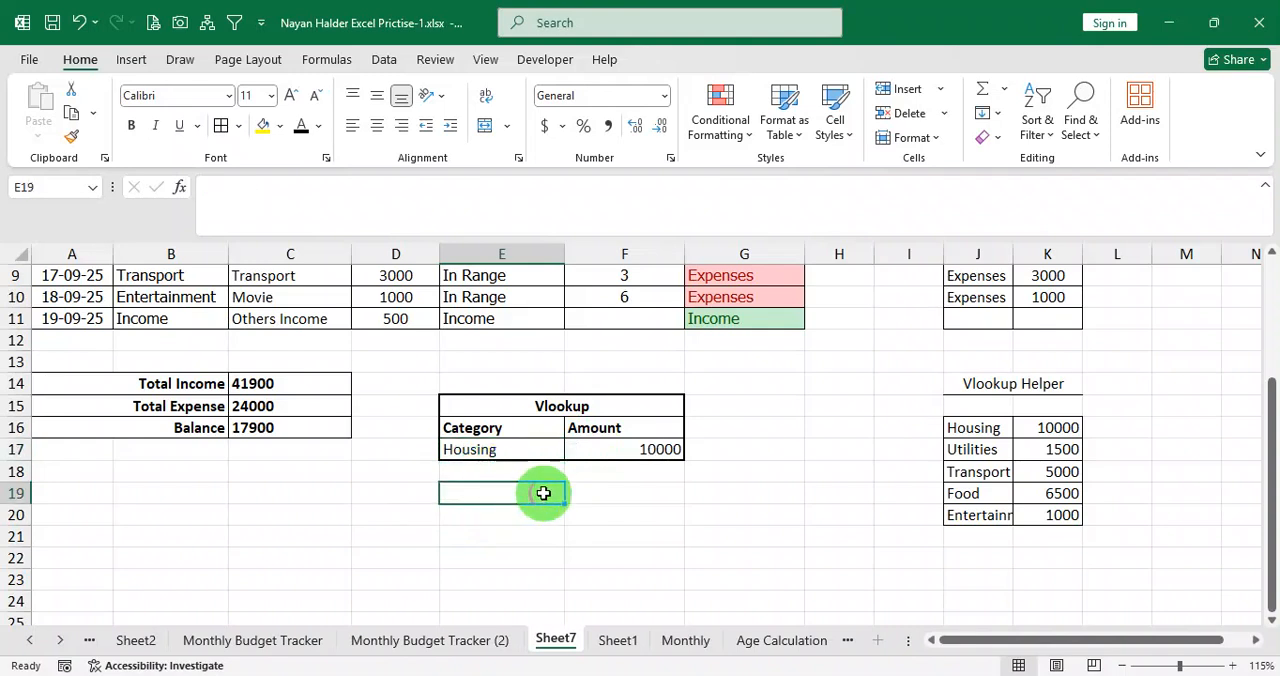
Review the Vlookup helper table, the ranking helper table in J3:K11 and the Rank column's formula.
scroll(543, 493, "up", 3)
scroll(547, 493, "down", 2)
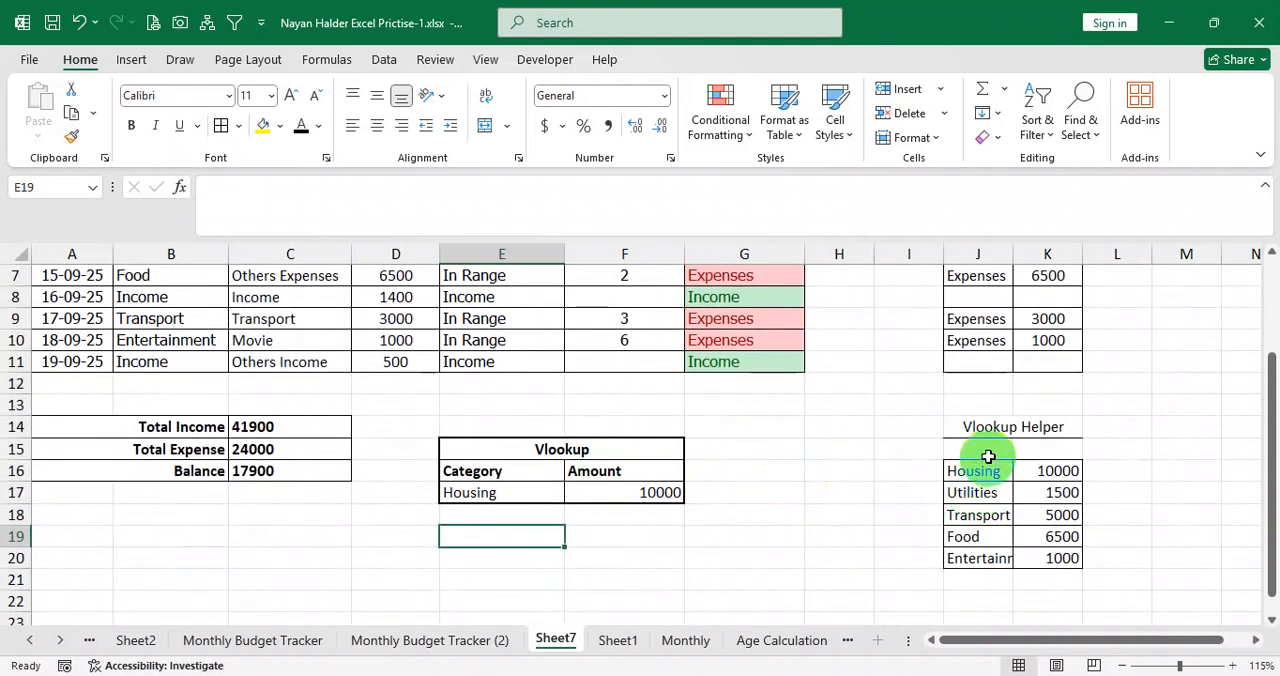
left_click_drag(985, 468, 1030, 553)
scroll(1030, 553, "up", 2)
left_click_drag(978, 368, 1049, 530)
left_click_drag(986, 456, 1045, 459)
left_click_drag(991, 358, 1049, 354)
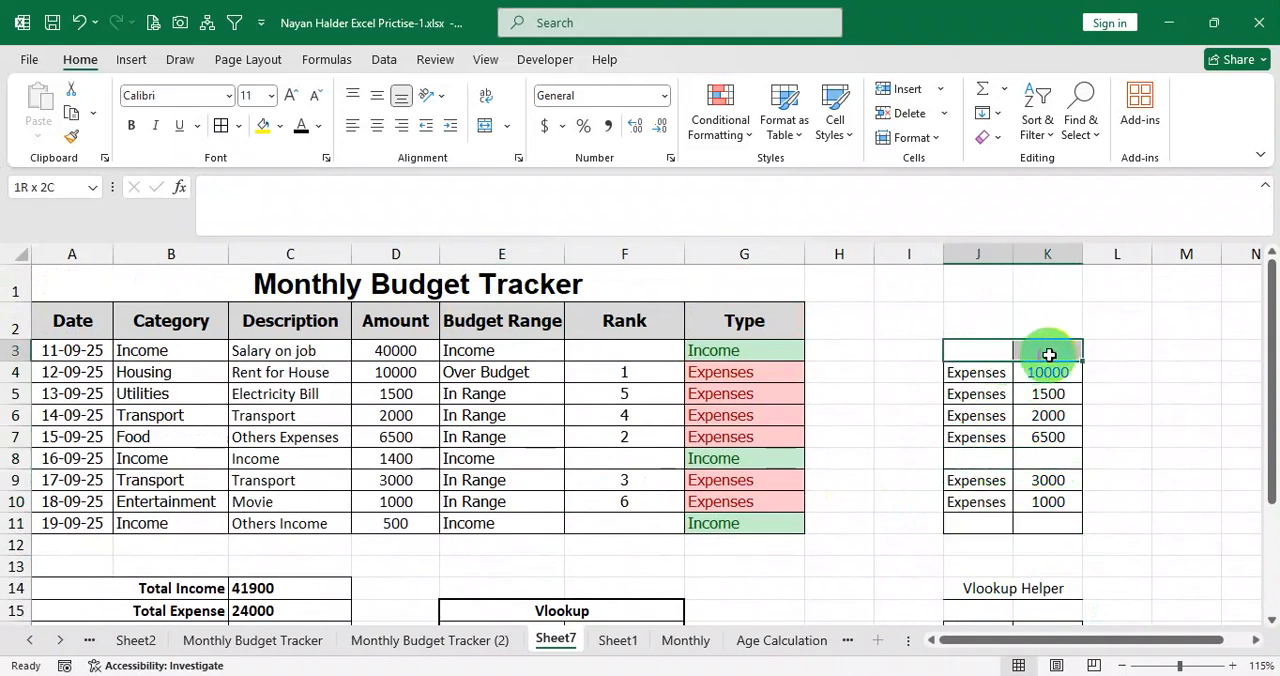
left_click(980, 461)
left_click_drag(980, 461, 1034, 497)
left_click(1039, 465)
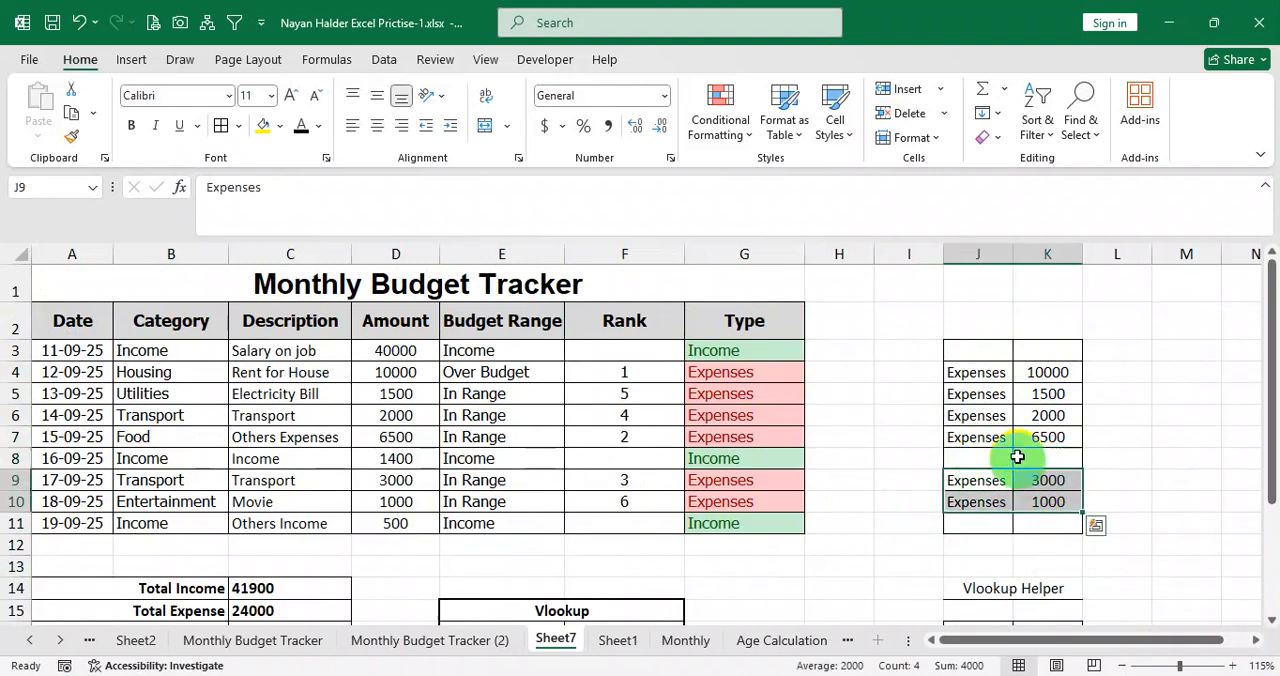
scroll(1025, 413, "down", 3)
left_click_drag(991, 406, 1056, 474)
scroll(1045, 476, "up", 3)
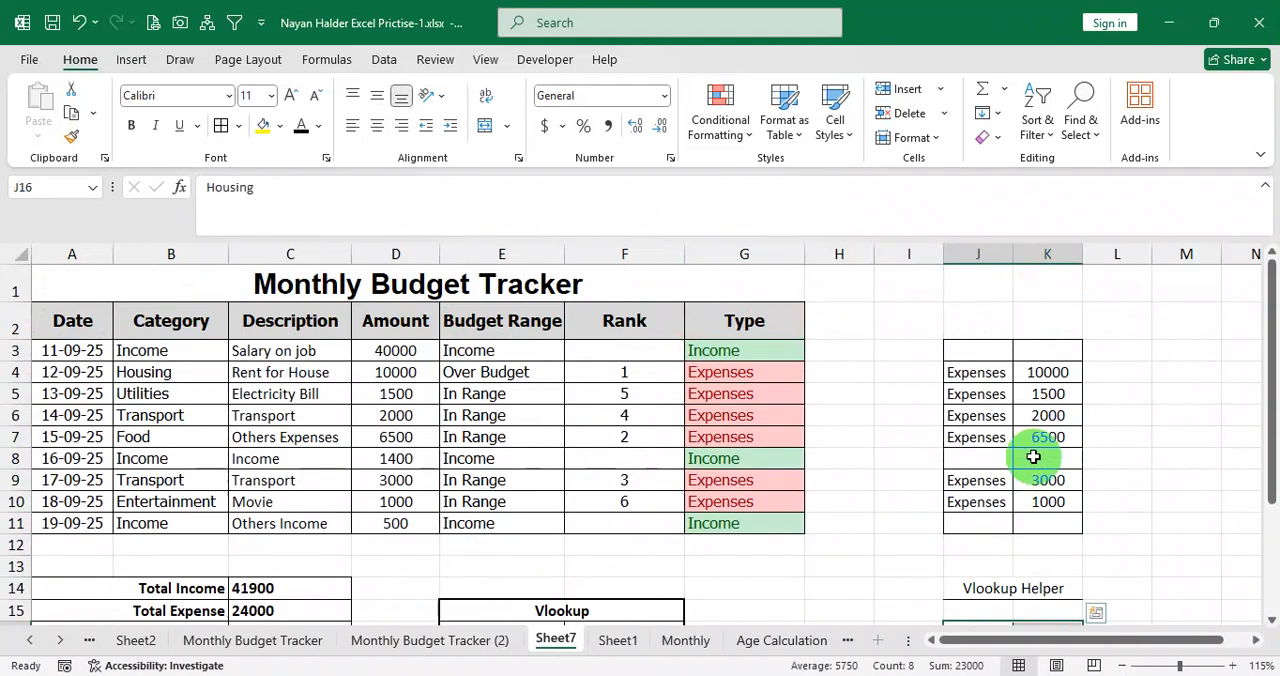
left_click_drag(978, 350, 1032, 517)
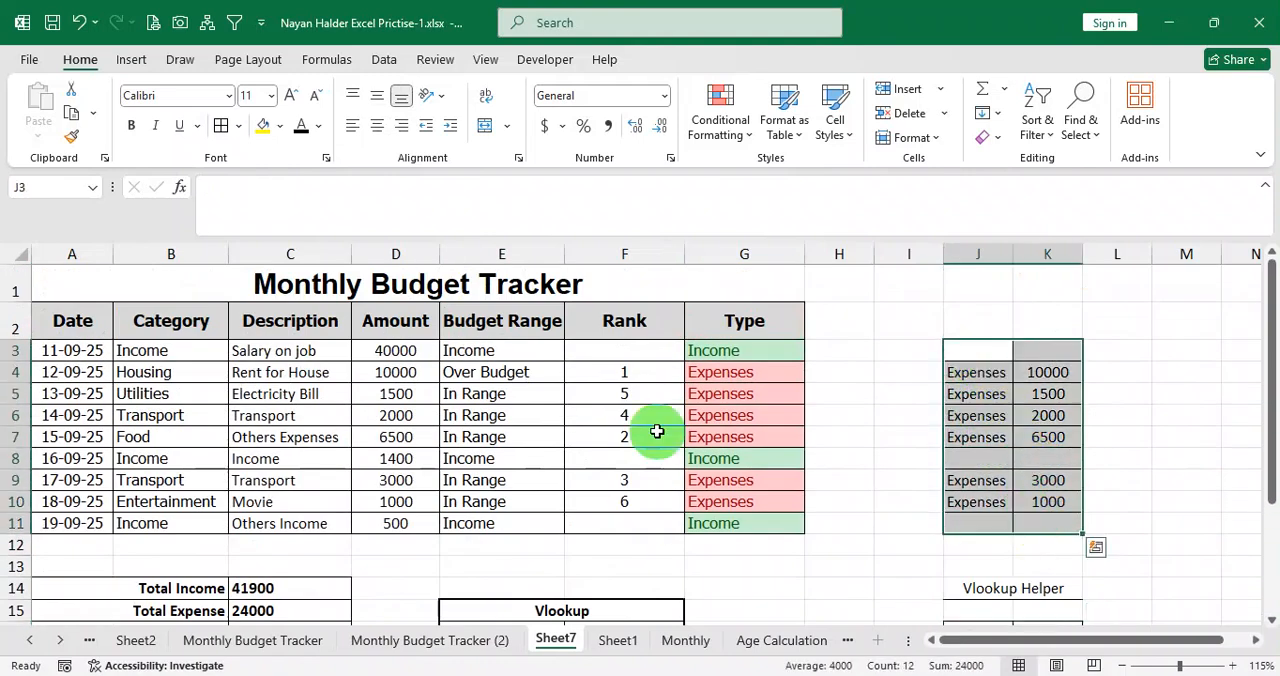
left_click_drag(646, 357, 628, 509)
Set the category in E17 to Transport from its dropdown and check the Amount formula in F17.
scroll(600, 440, "down", 2)
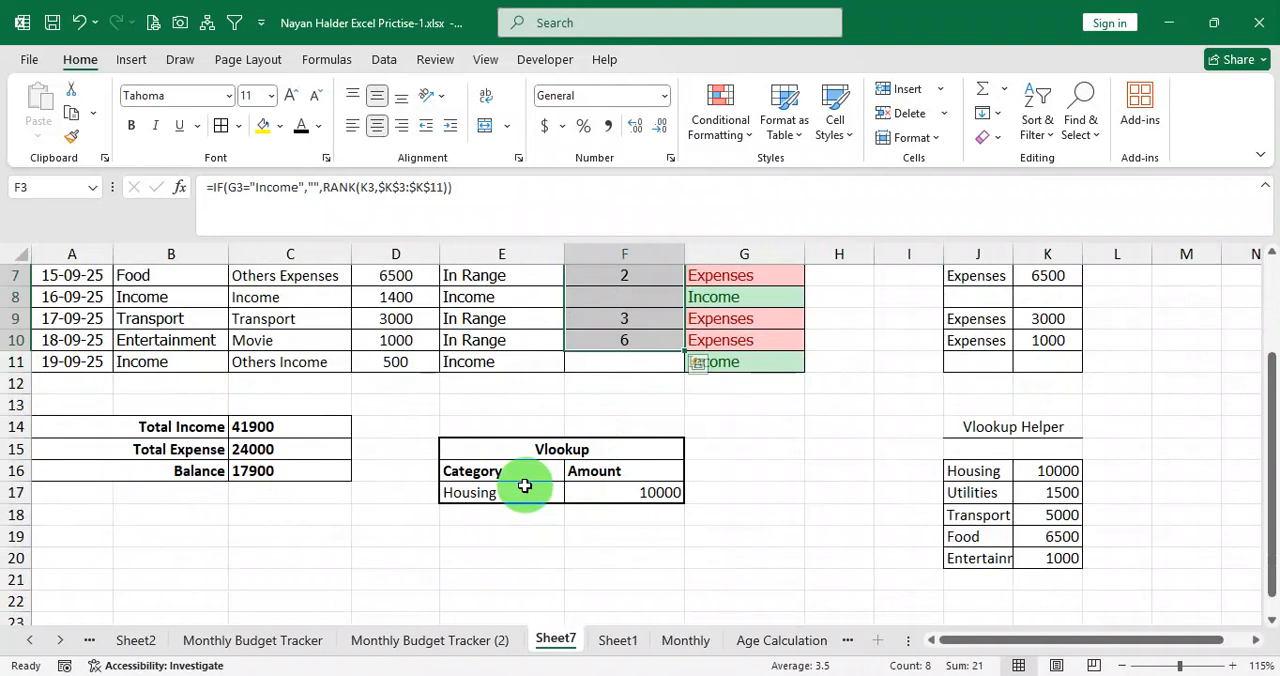
left_click(525, 490)
left_click(572, 494)
left_click(495, 541)
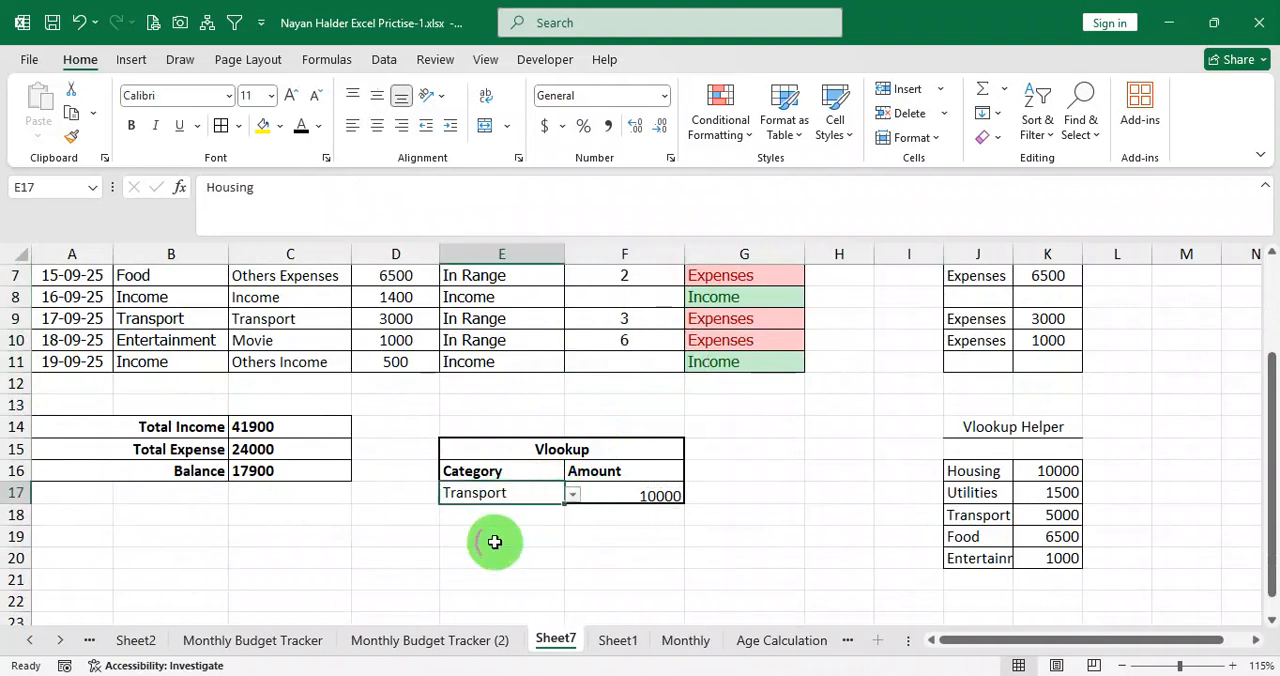
left_click(672, 493)
Insert the recommended Clustered Column chart for the Total Income and Total Expense rows, A14:C15.
scroll(771, 483, "up", 2)
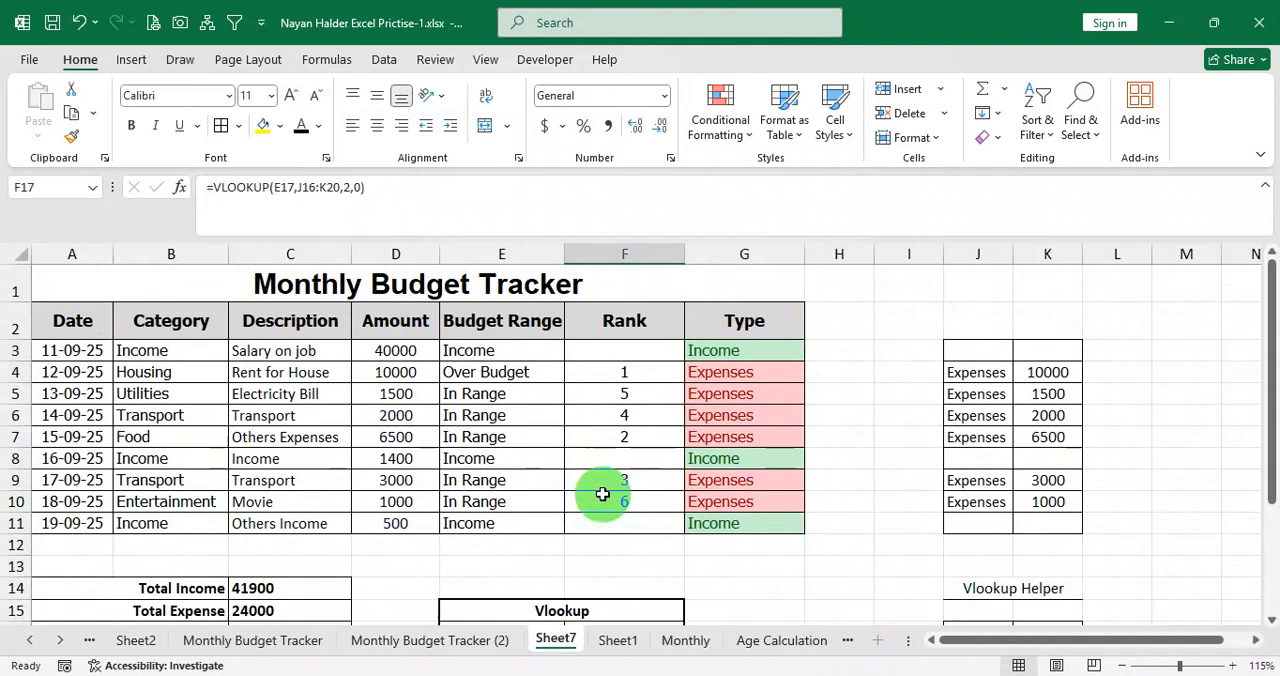
scroll(602, 493, "down", 1)
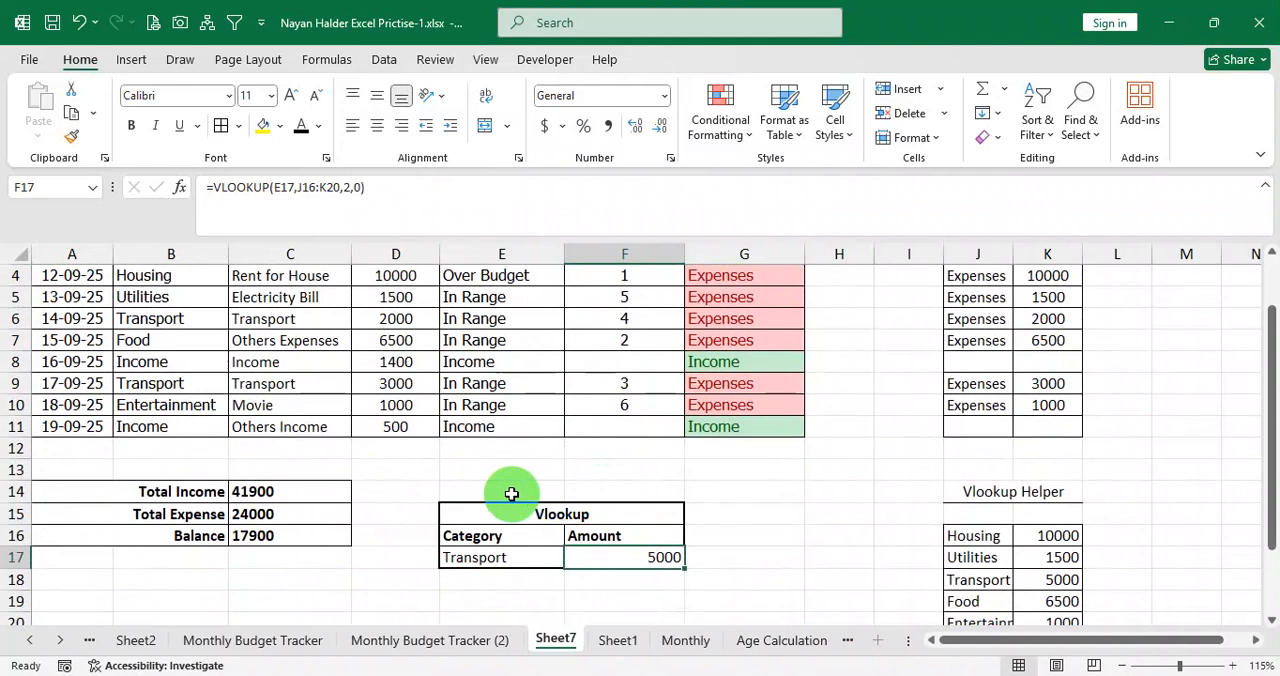
left_click(185, 492)
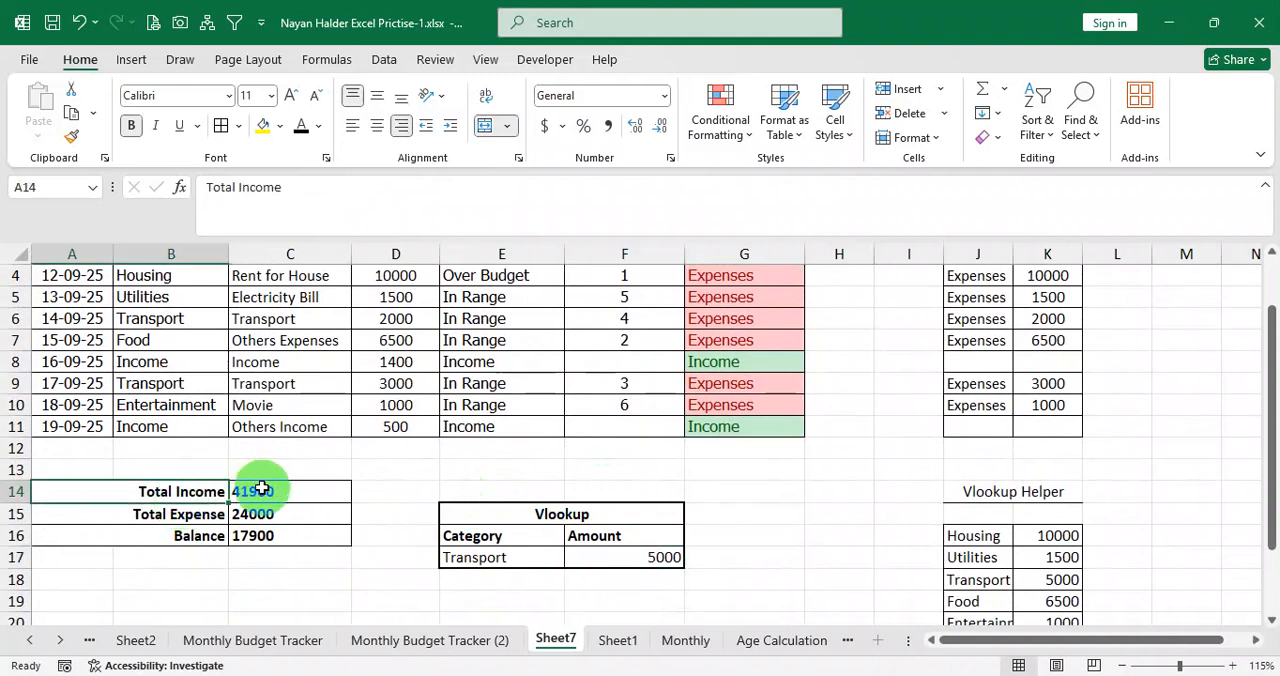
left_click(262, 489)
left_click_drag(185, 495, 258, 510)
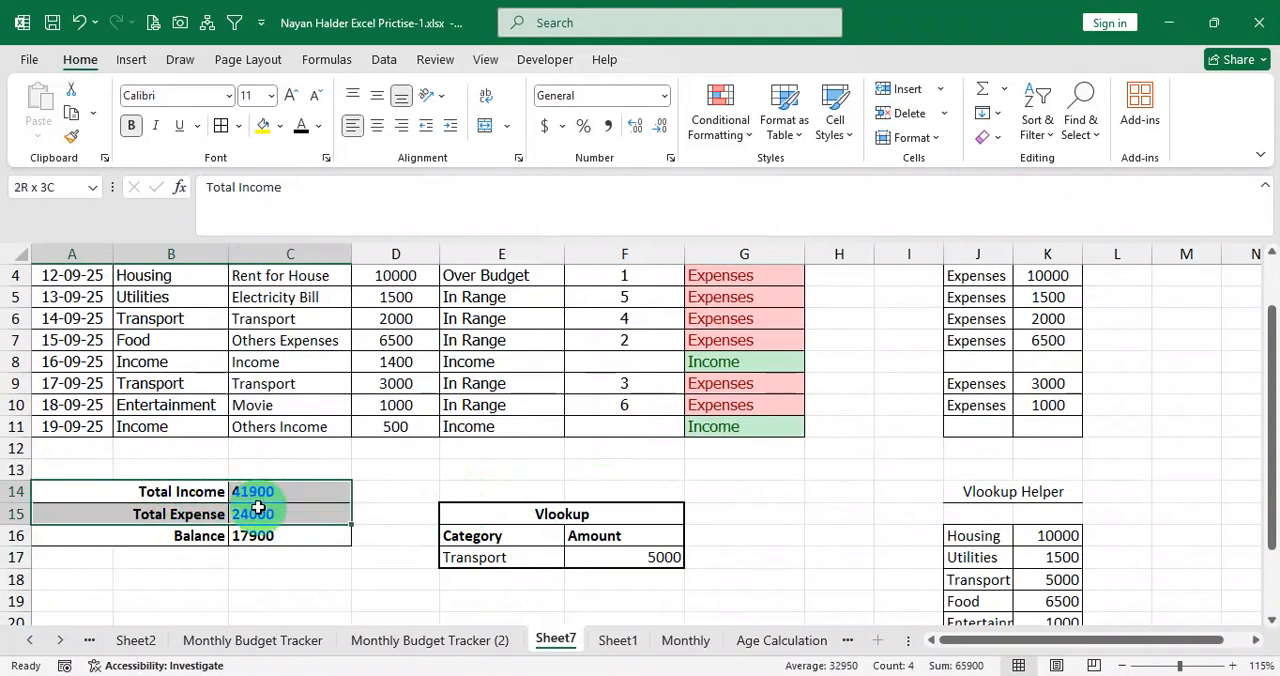
left_click(400, 496)
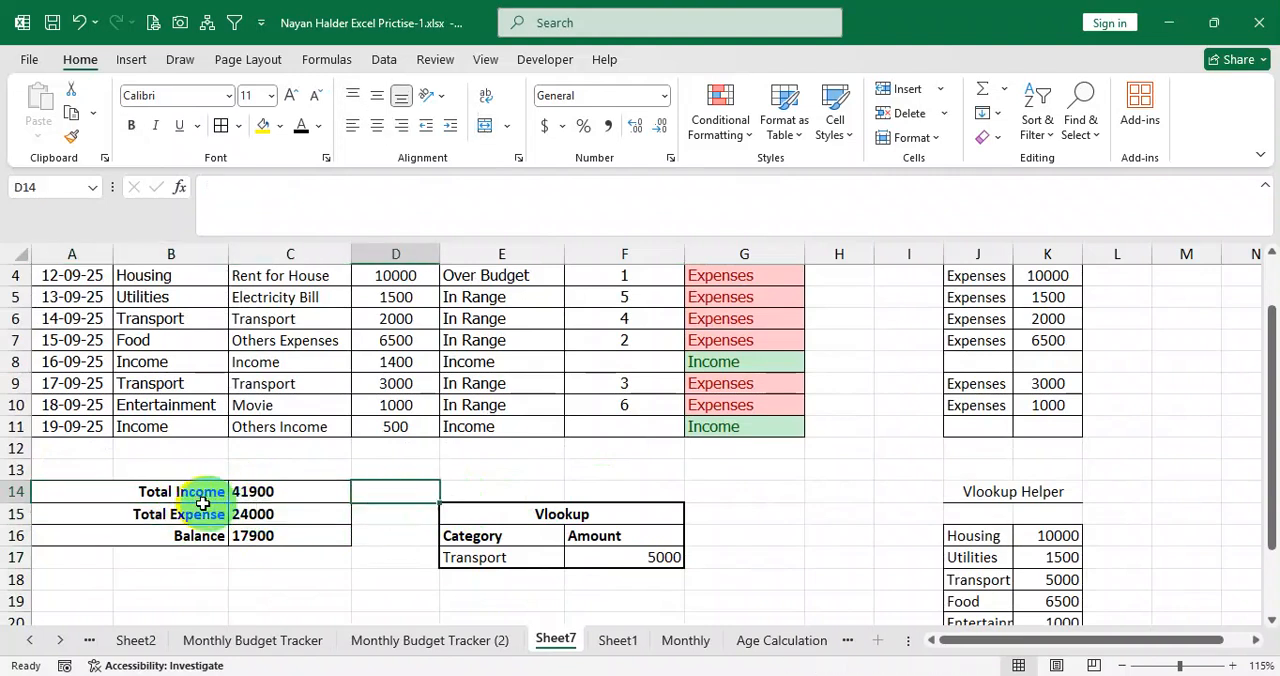
left_click_drag(185, 492, 250, 512)
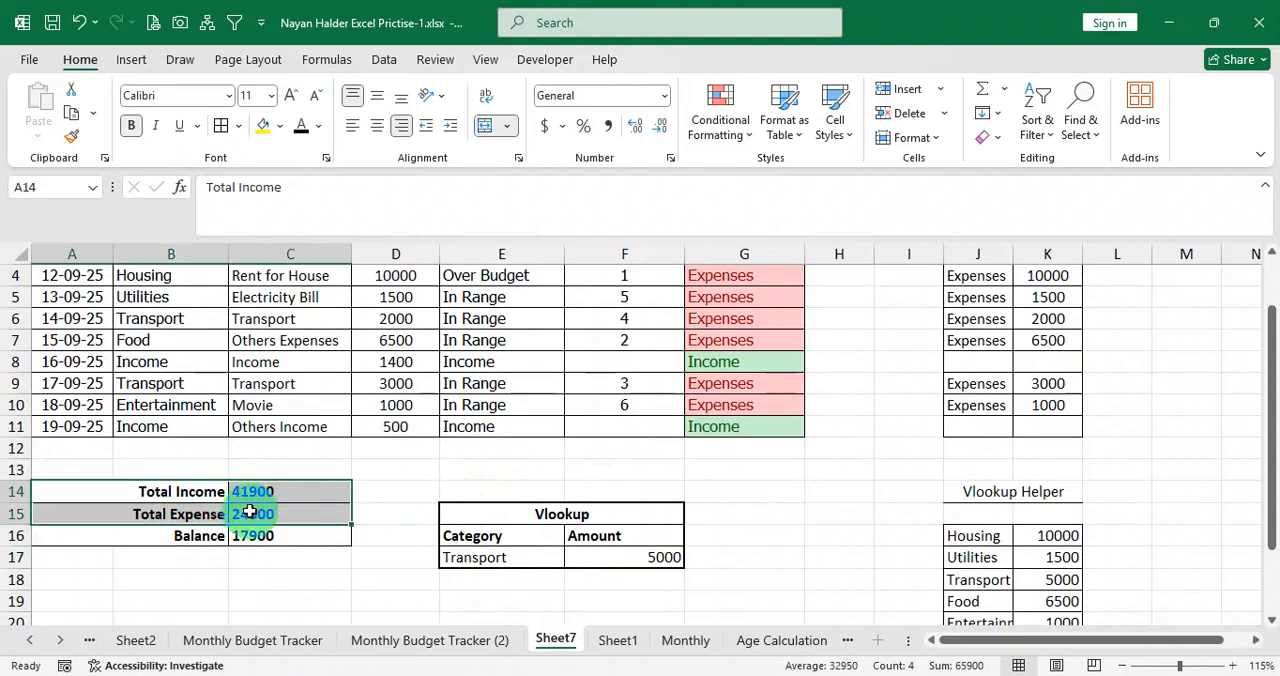
left_click(129, 59)
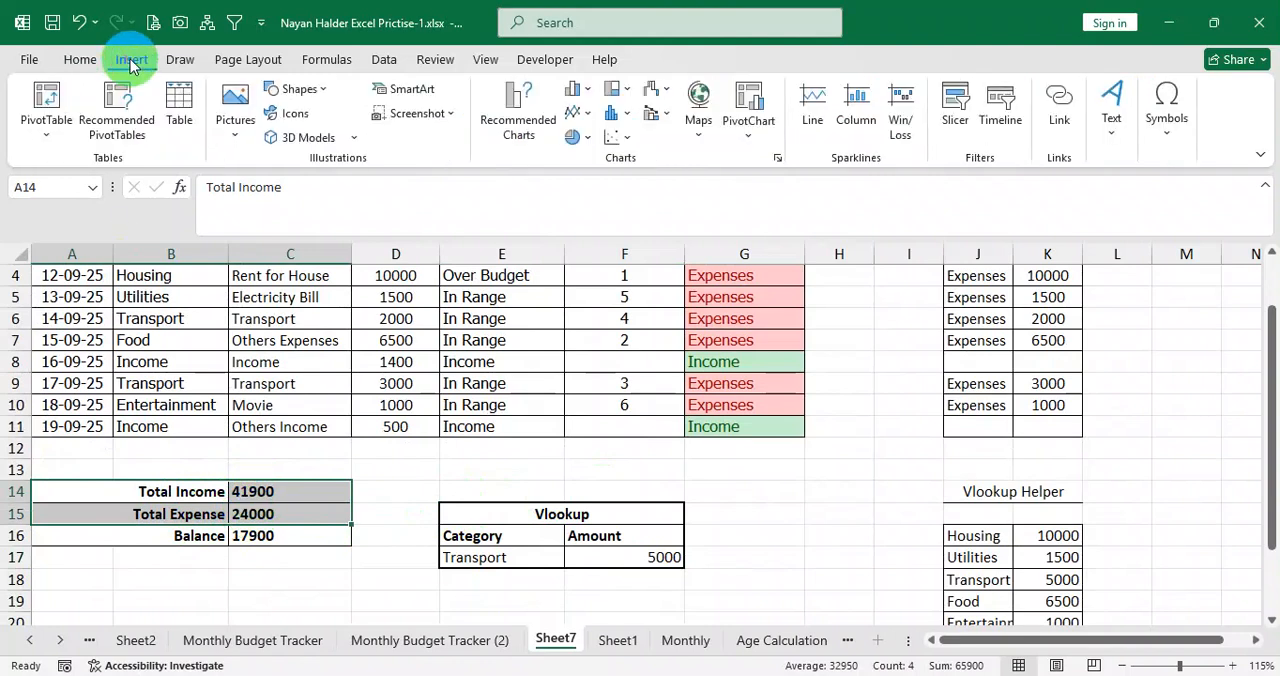
left_click(523, 117)
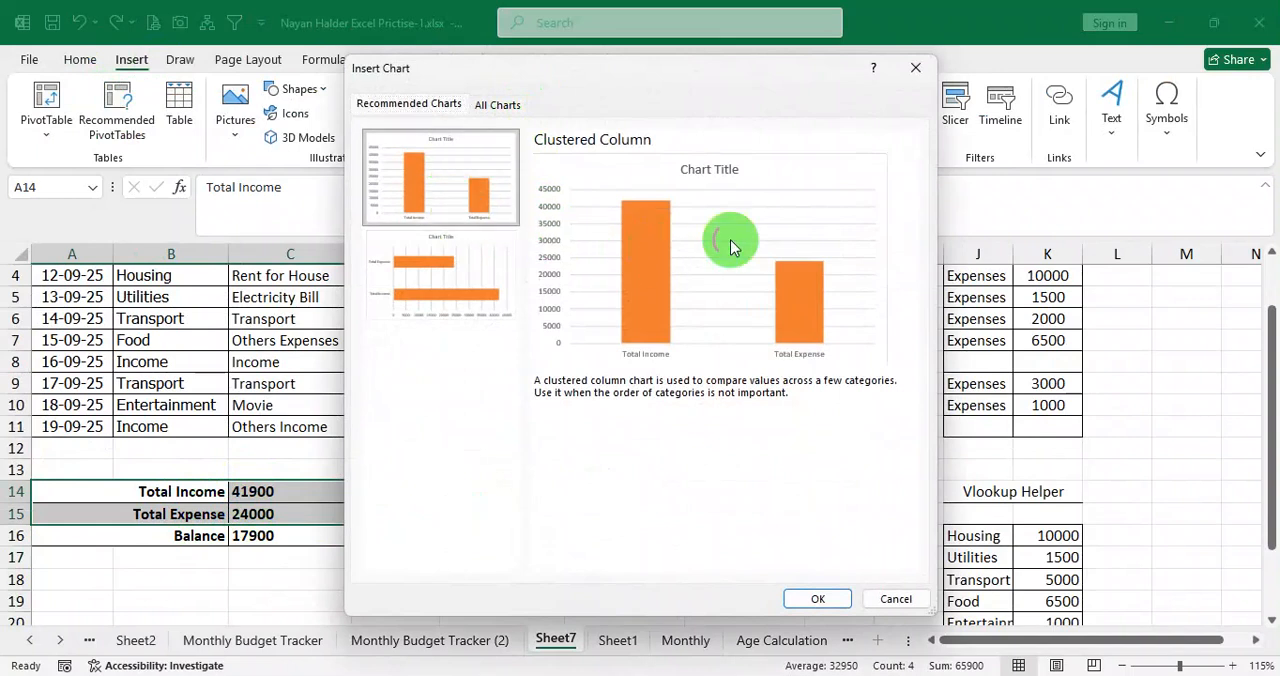
left_click(818, 600)
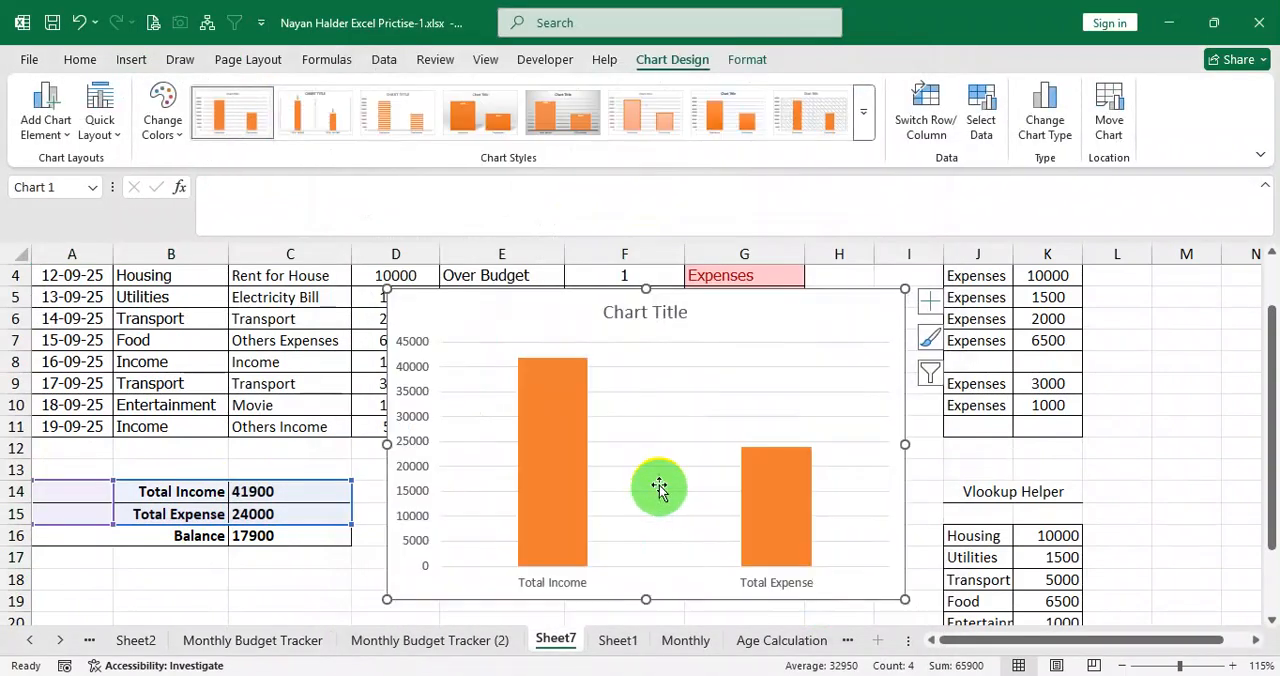
Move the column chart into the empty area below the totals and Vlookup tables, starting around cell B18.
scroll(670, 420, "down", 1)
scroll(522, 552, "up", 2)
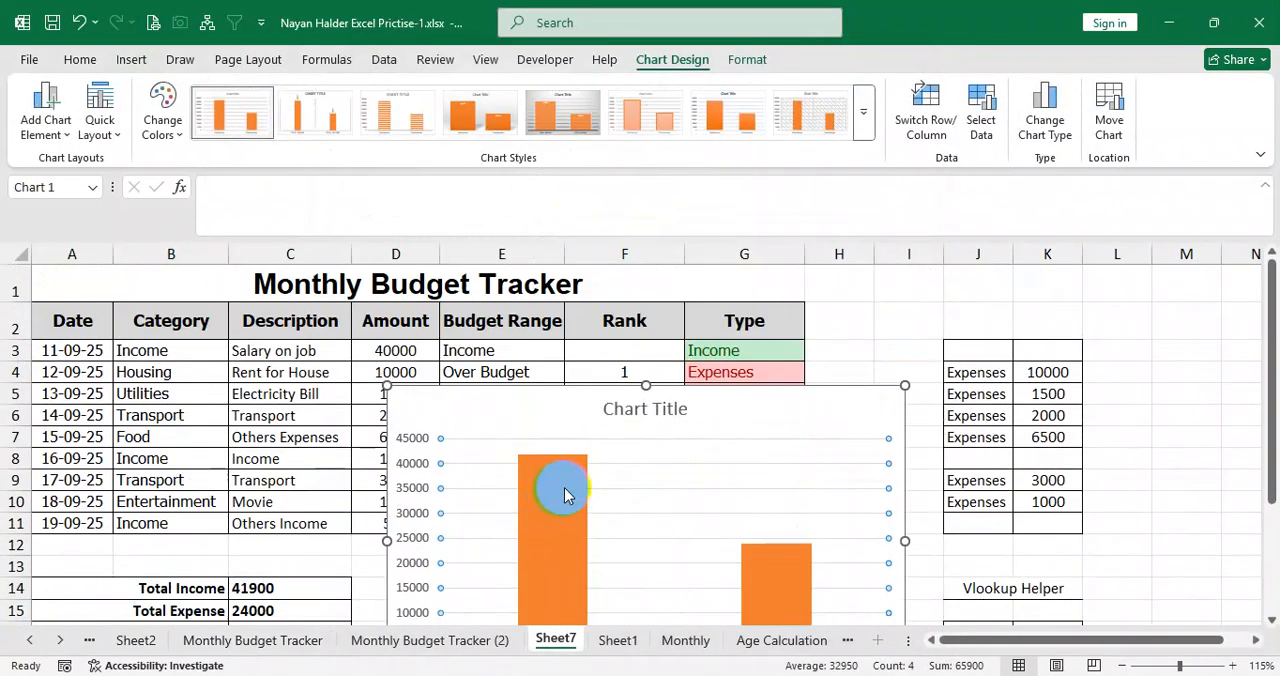
left_click_drag(563, 402, 333, 622)
scroll(434, 406, "down", 3)
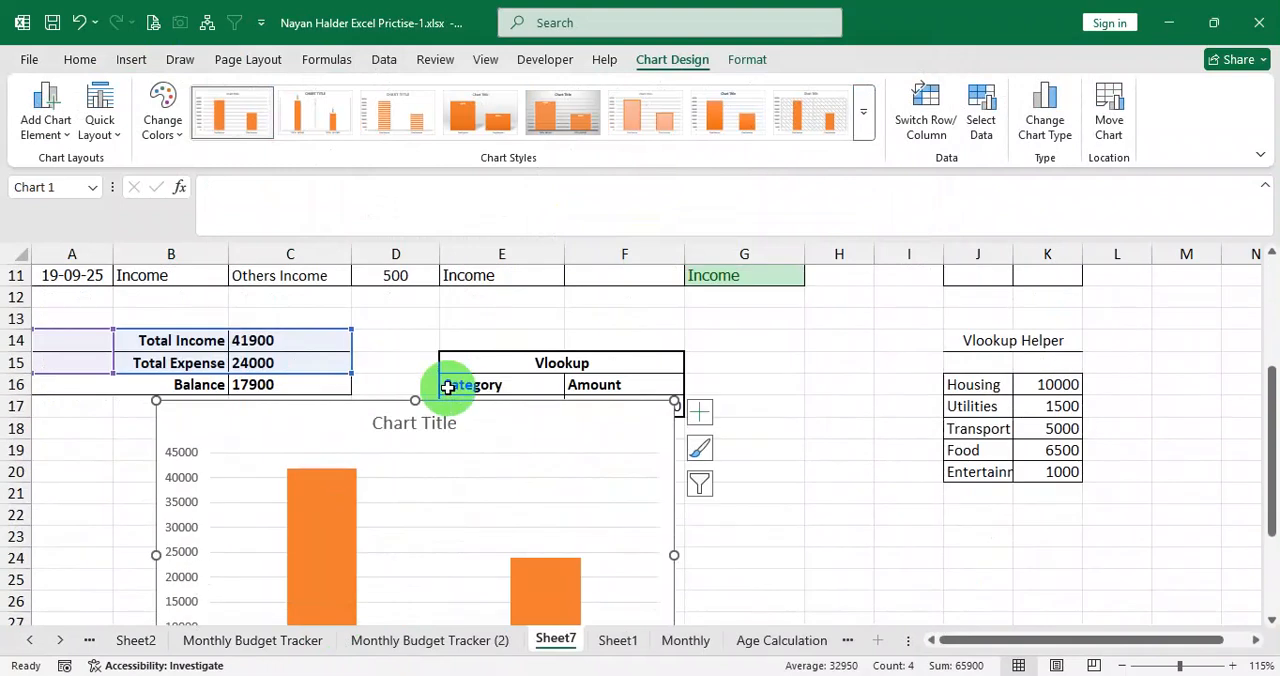
left_click_drag(308, 432, 260, 460)
scroll(423, 403, "down", 3)
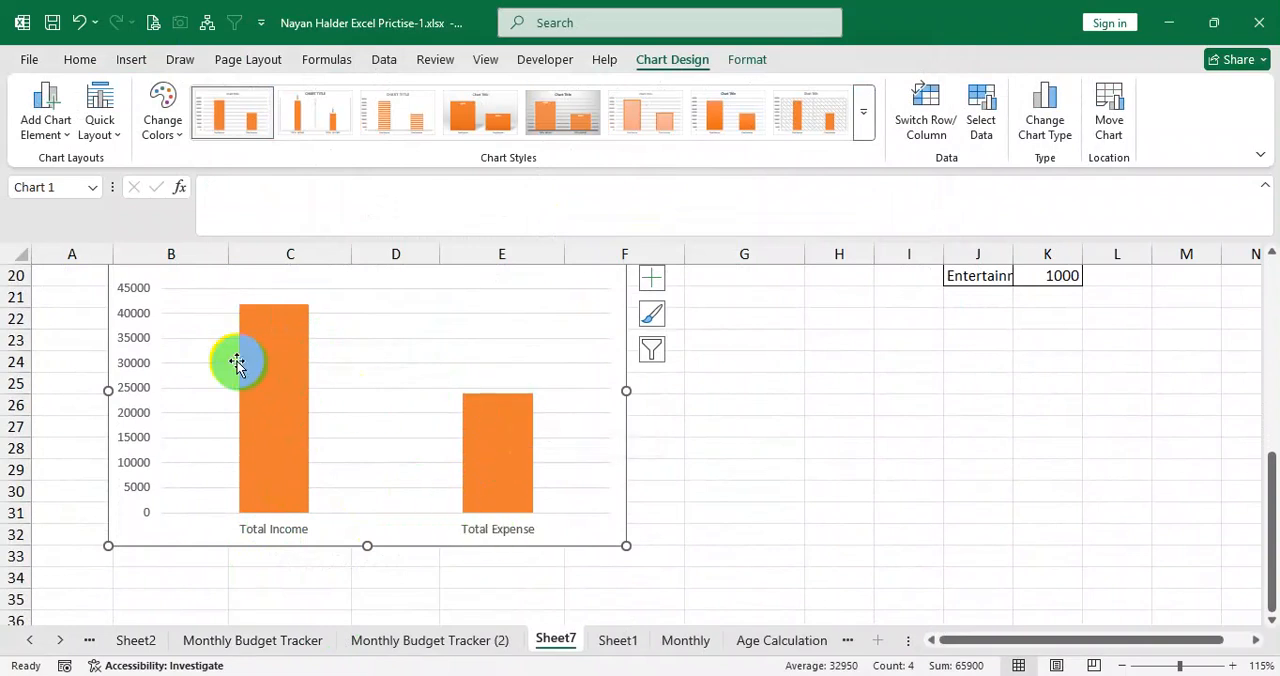
mouse_move(248, 321)
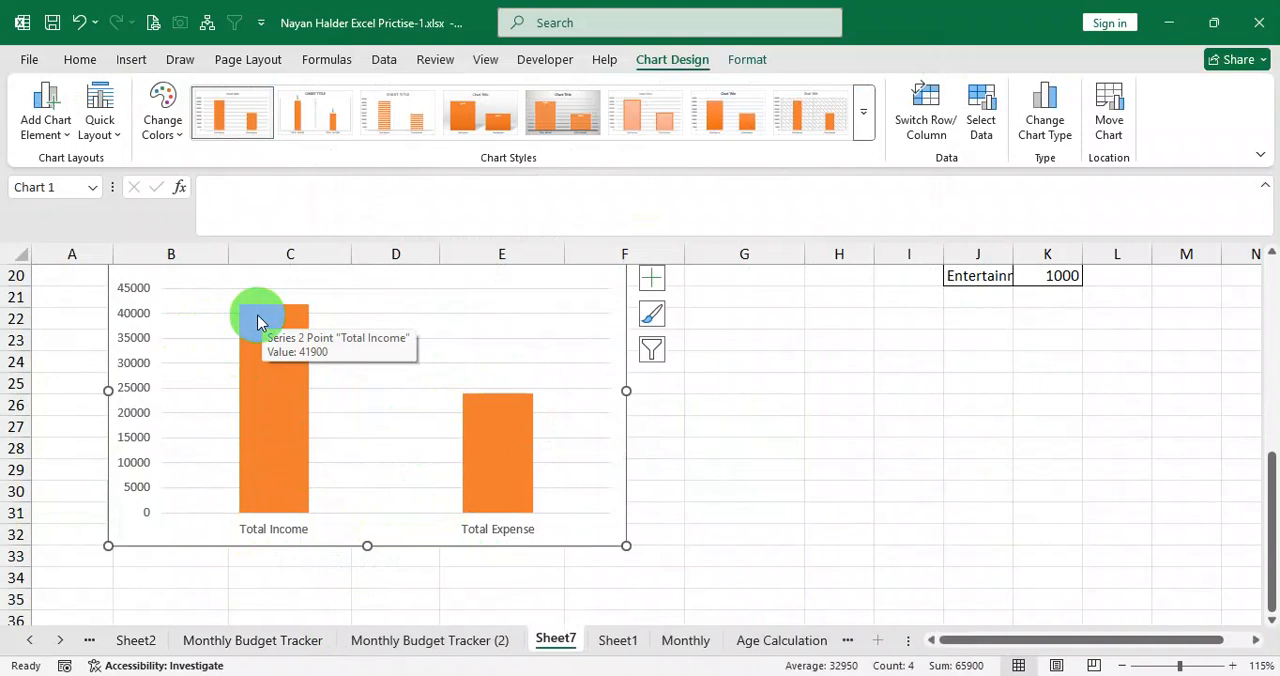
scroll(357, 385, "up", 1)
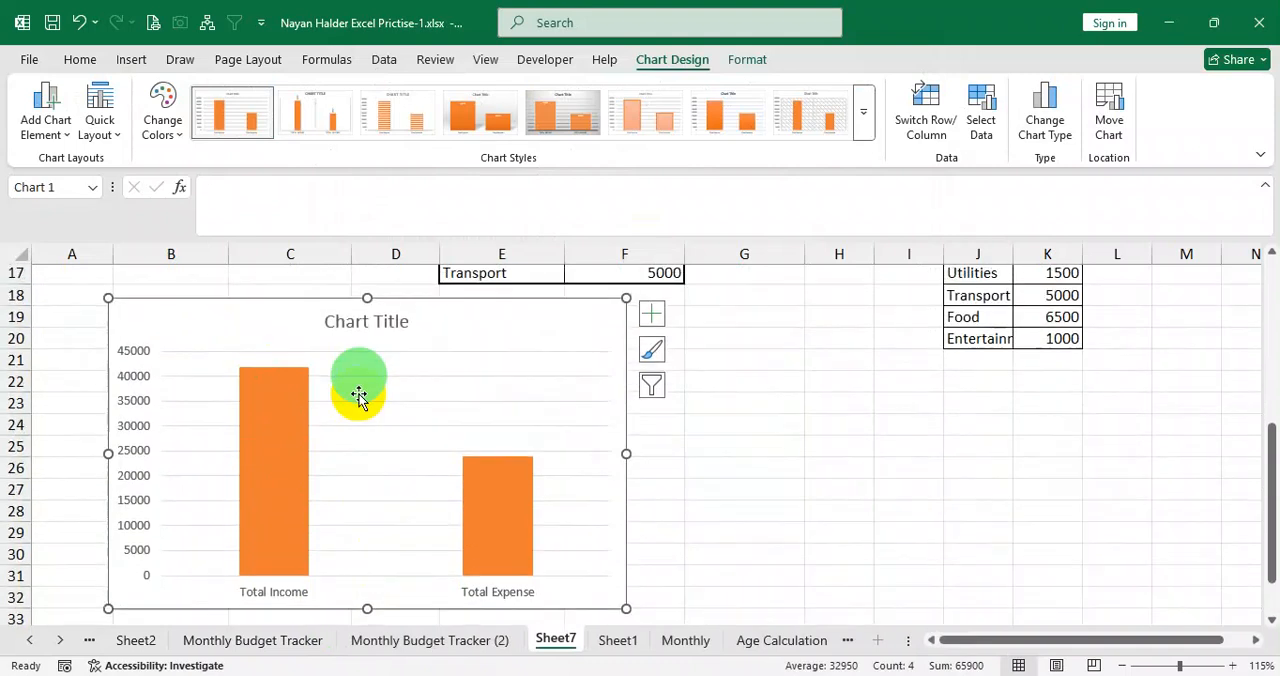
scroll(787, 451, "up", 1)
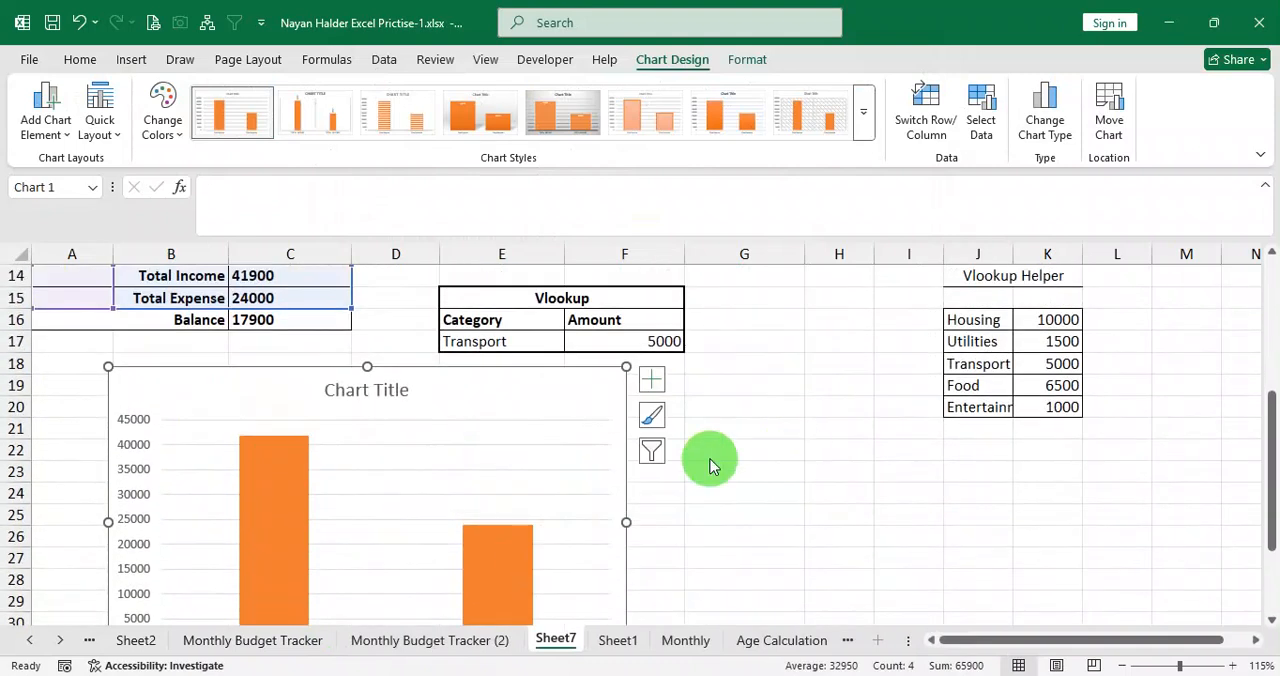
key("Delete")
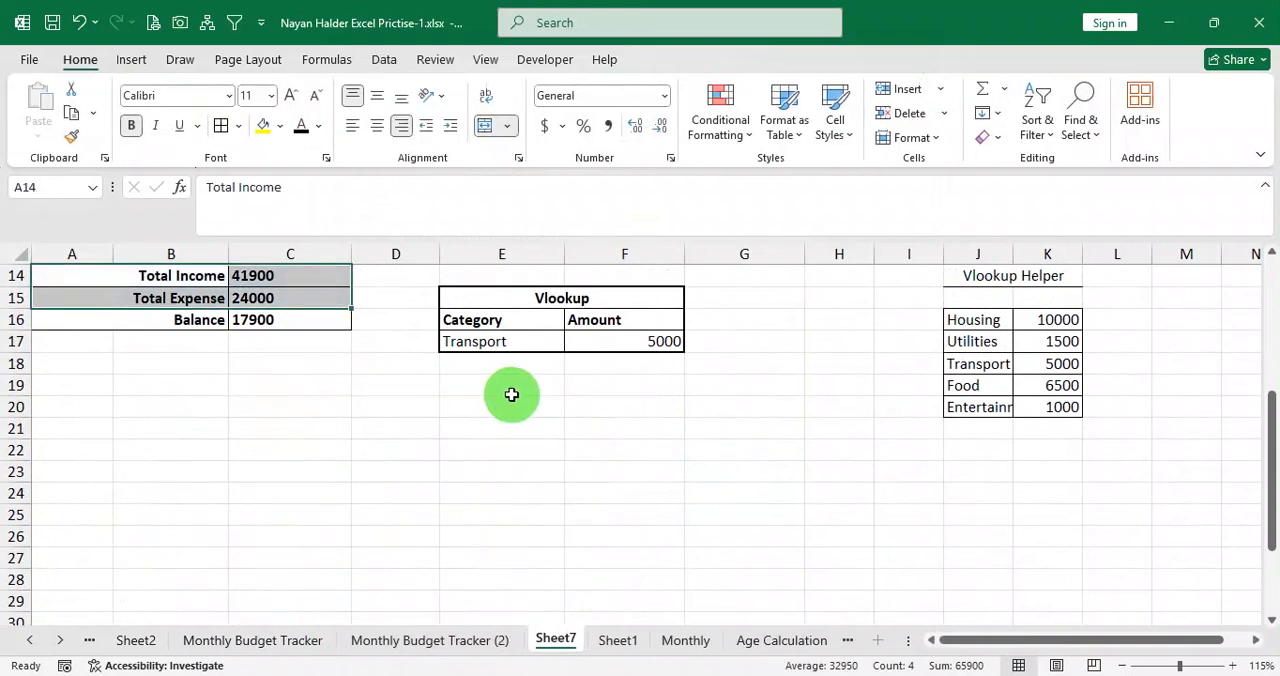
key("ctrl+z")
left_click(816, 414)
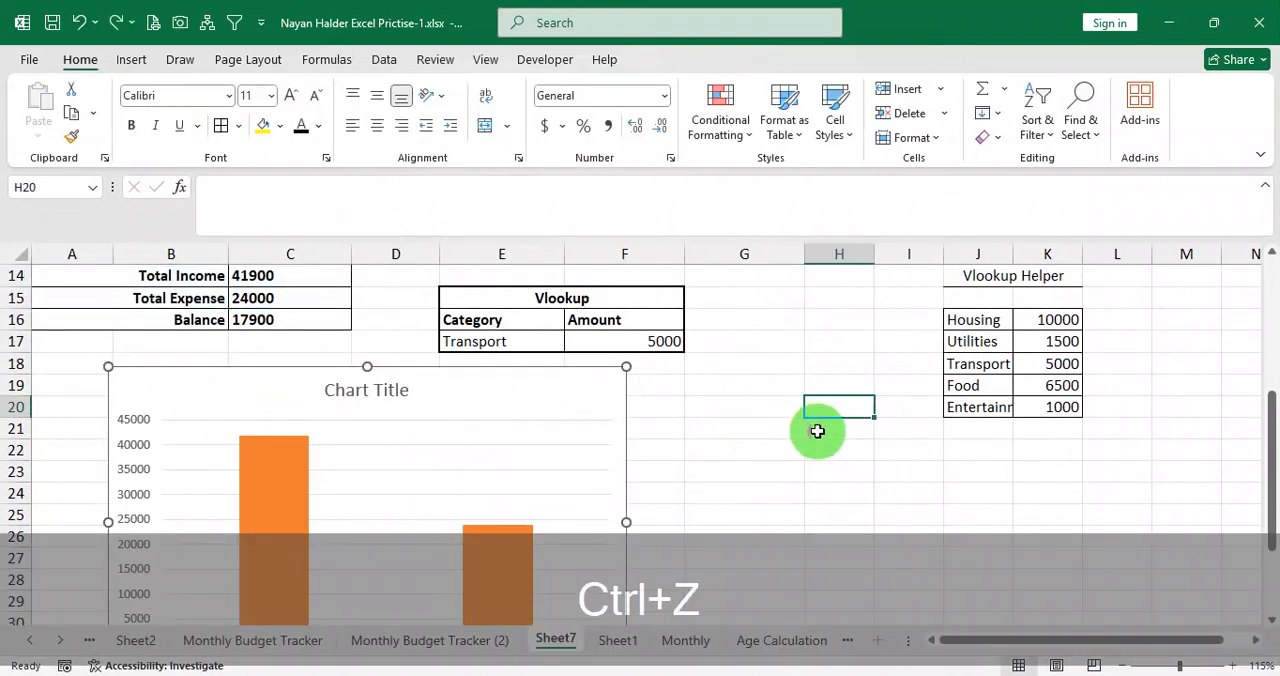
left_click(783, 345)
scroll(754, 396, "up", 5)
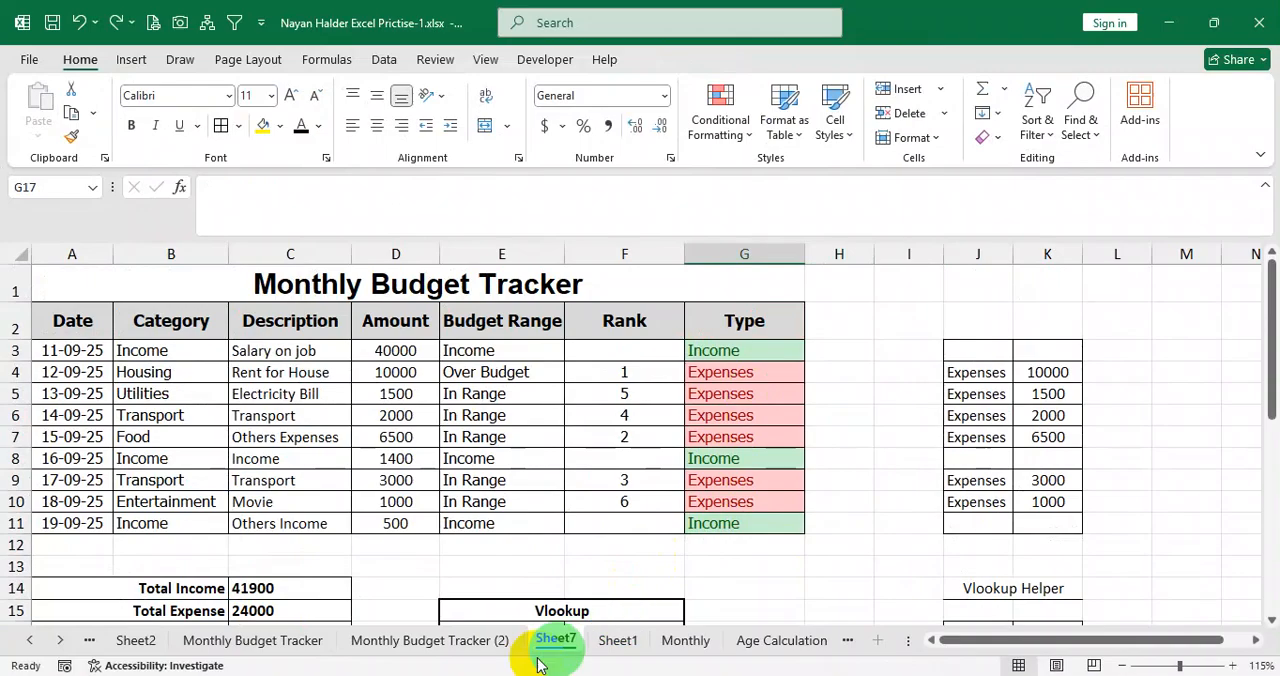
Switch to Question.pdf in the browser and examine the Charts requirement and the Sample B column chart.
left_click(496, 675)
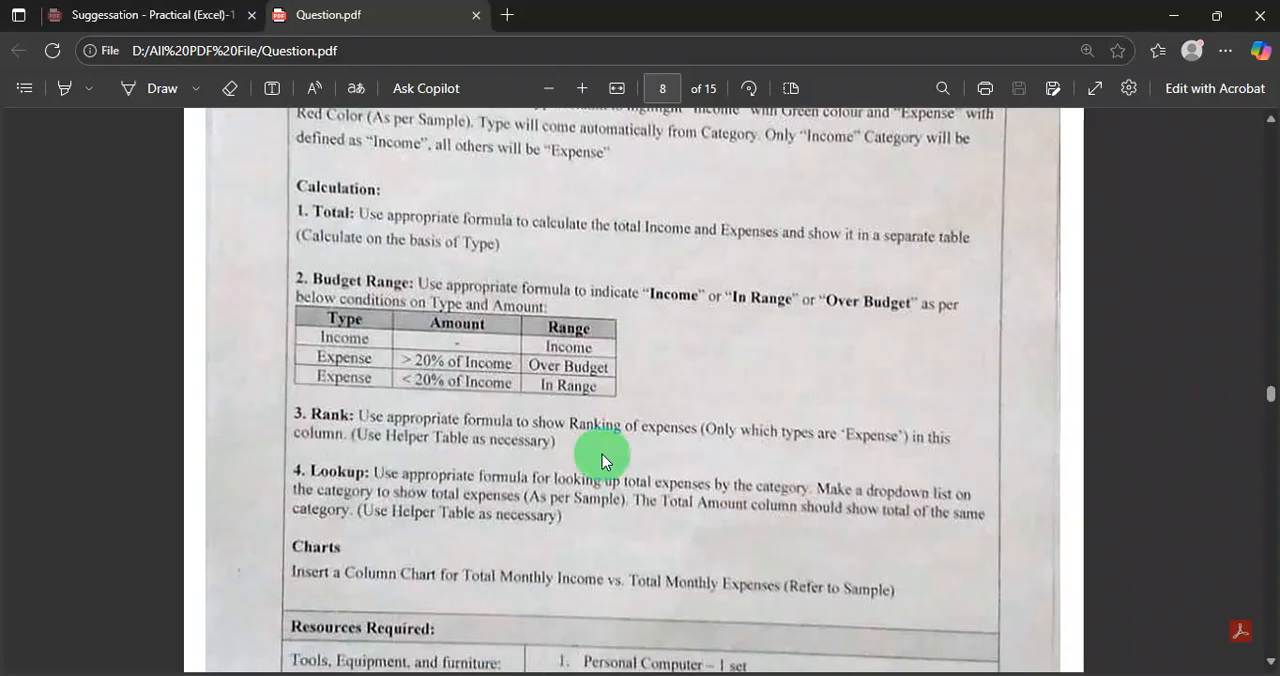
scroll(602, 460, "down", 2)
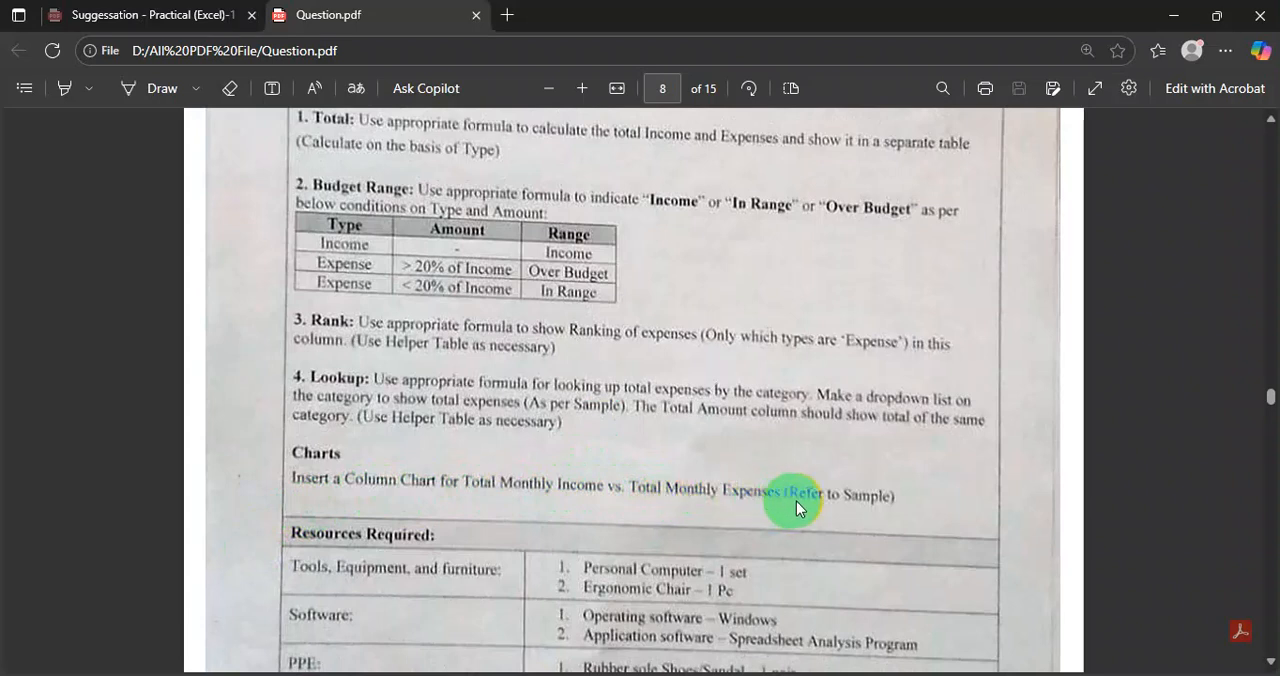
scroll(791, 496, "down", 15)
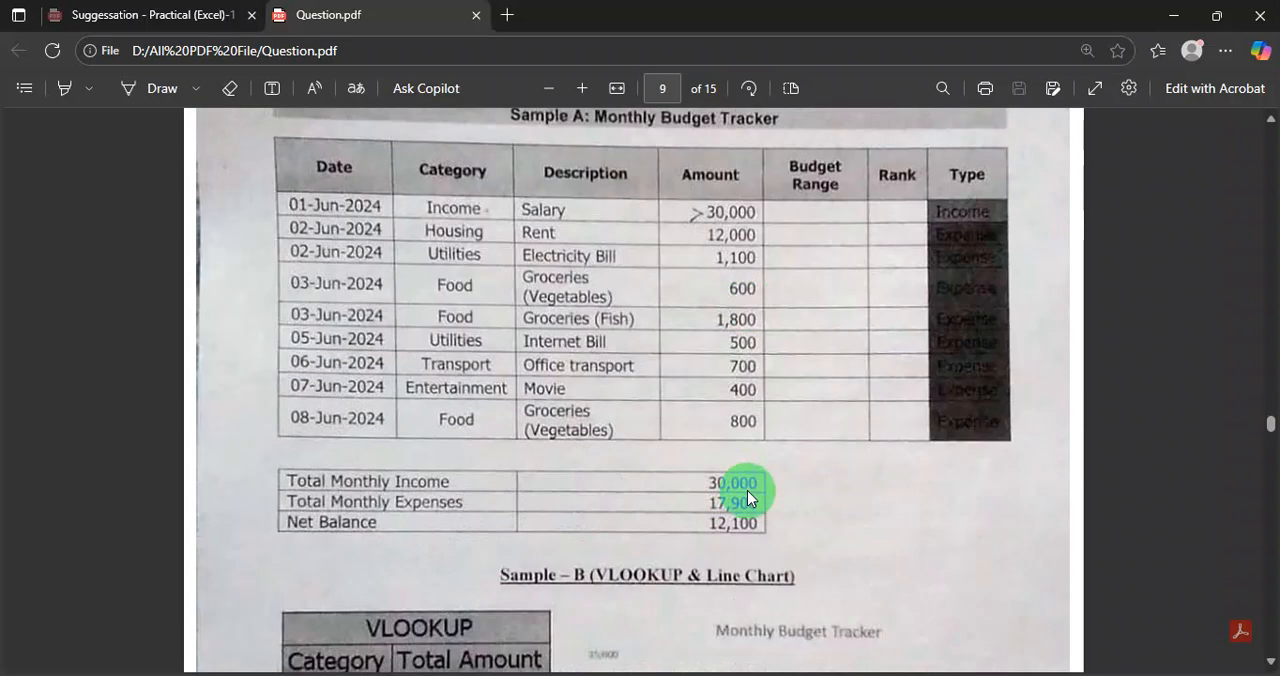
scroll(747, 490, "down", 15)
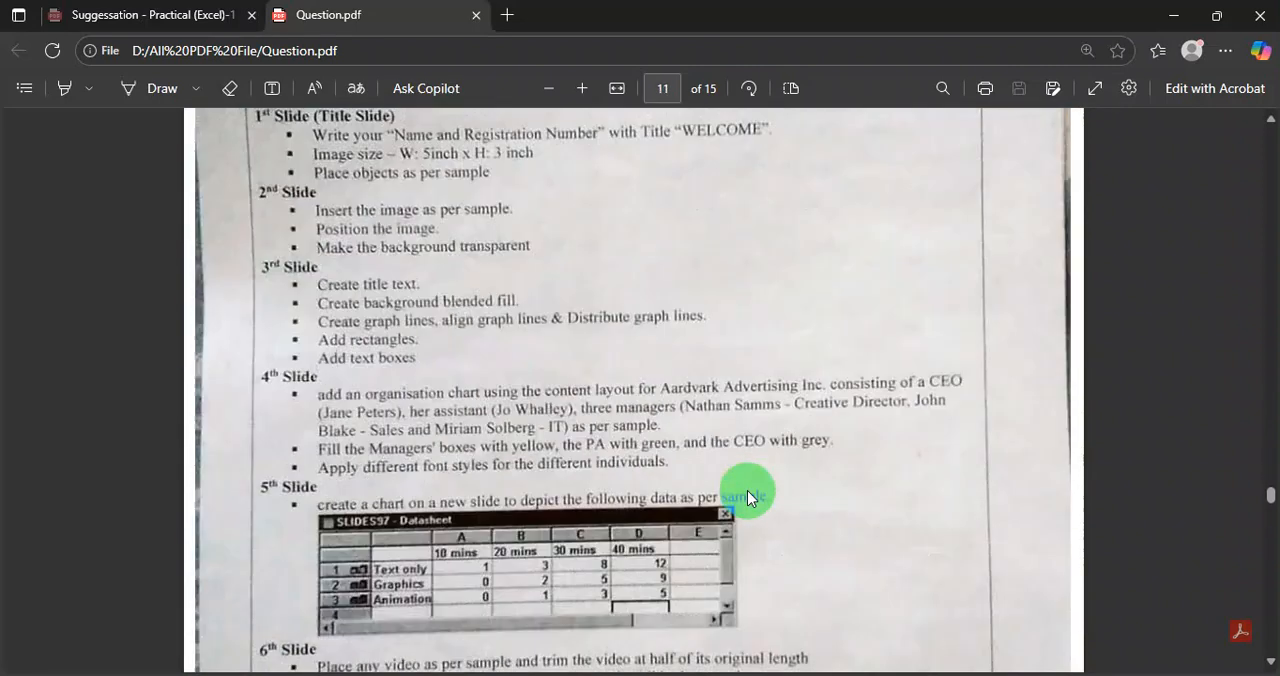
scroll(747, 490, "up", 10)
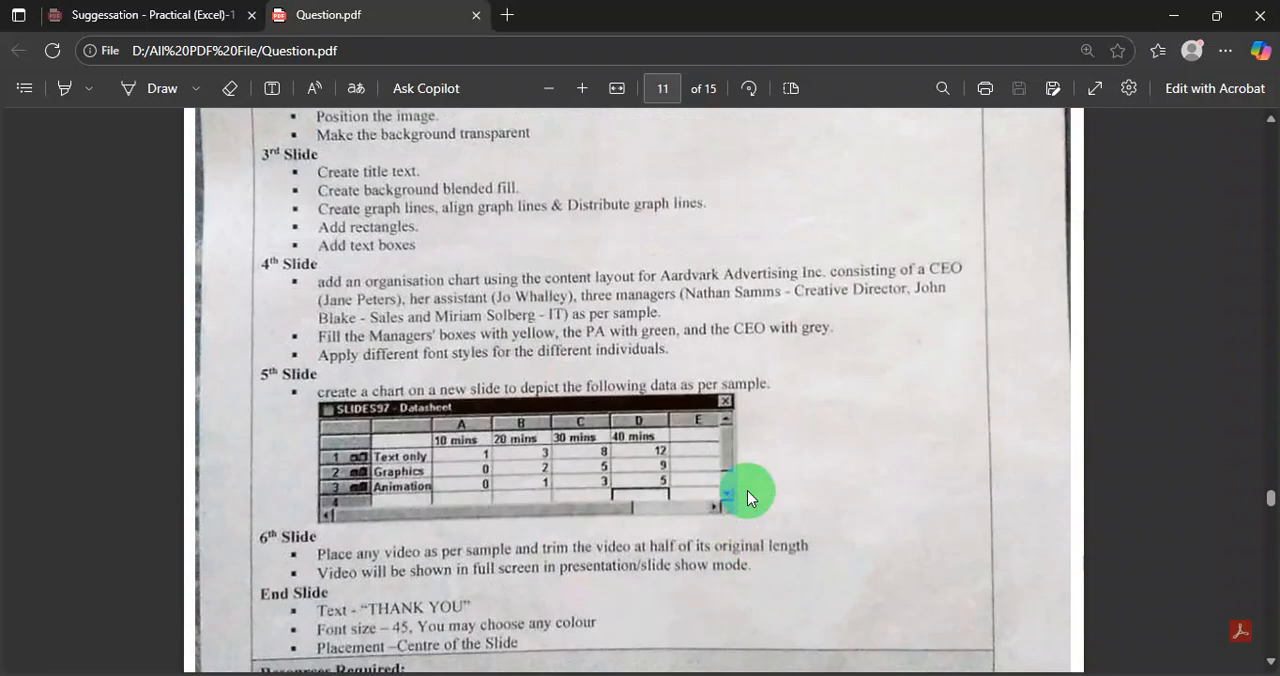
scroll(747, 490, "up", 12)
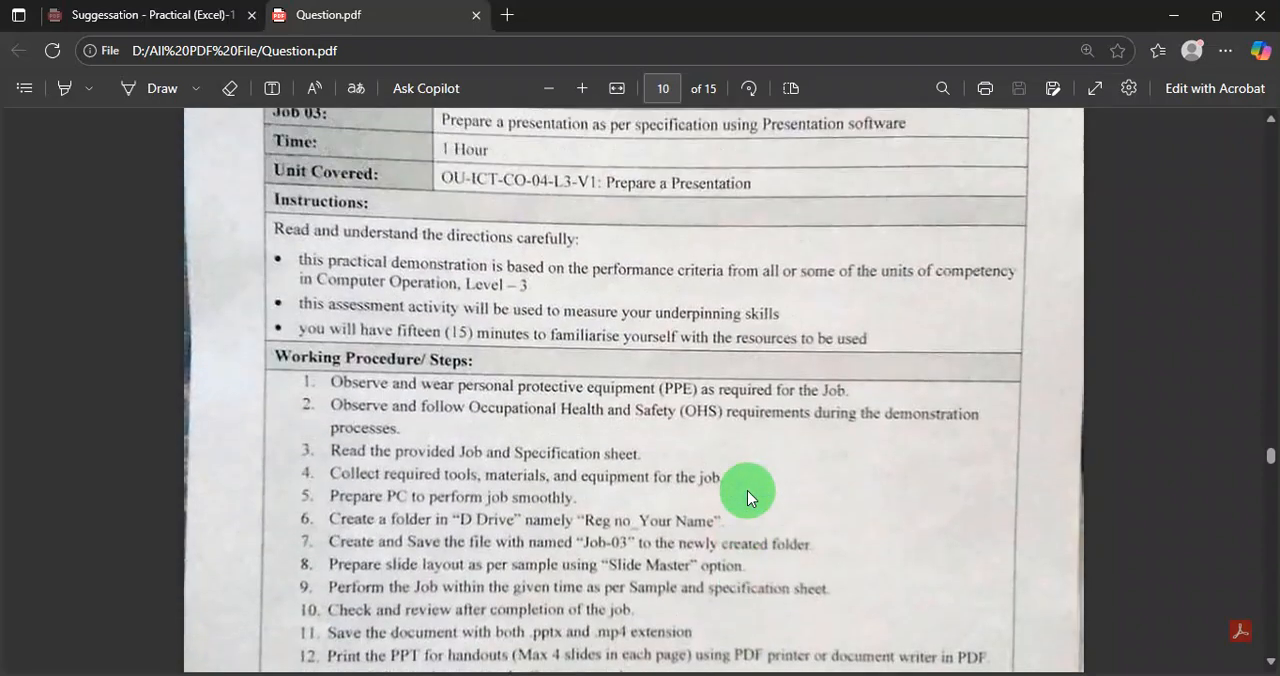
scroll(780, 460, "down", 1)
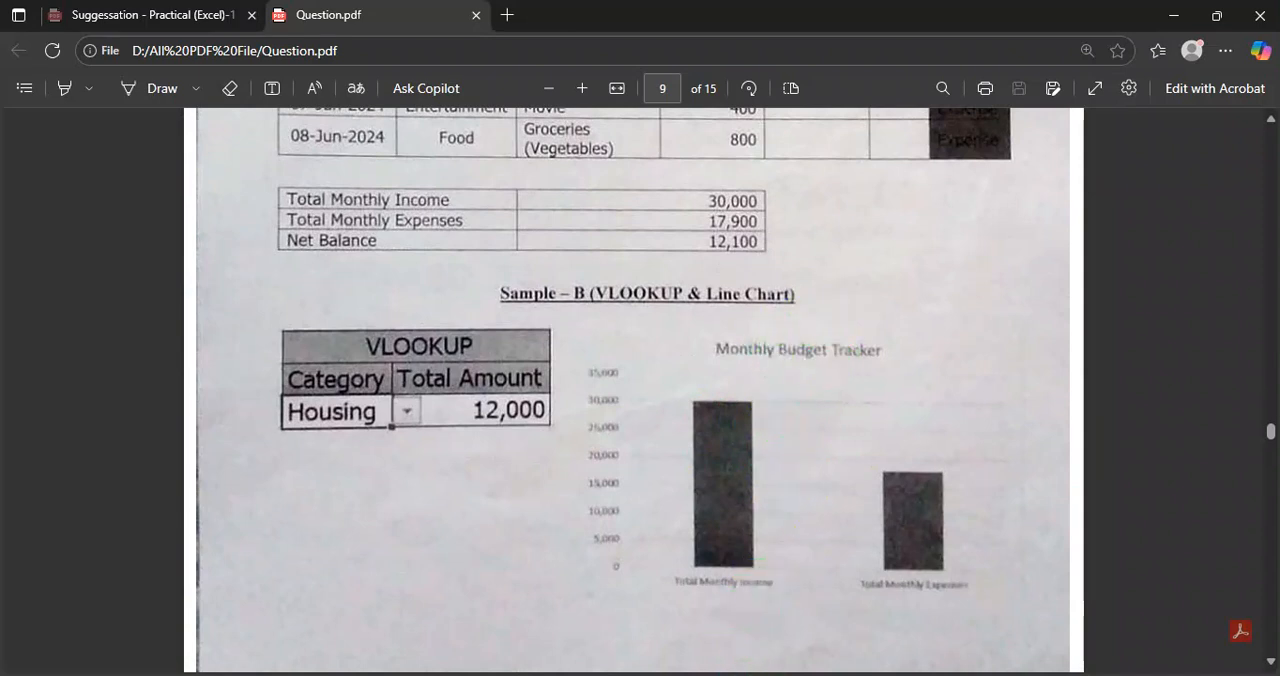
Switch back to the Excel workbook and move the column chart so it starts around cell C19, below the Vlookup table.
key("alt+Tab")
scroll(635, 492, "down", 5)
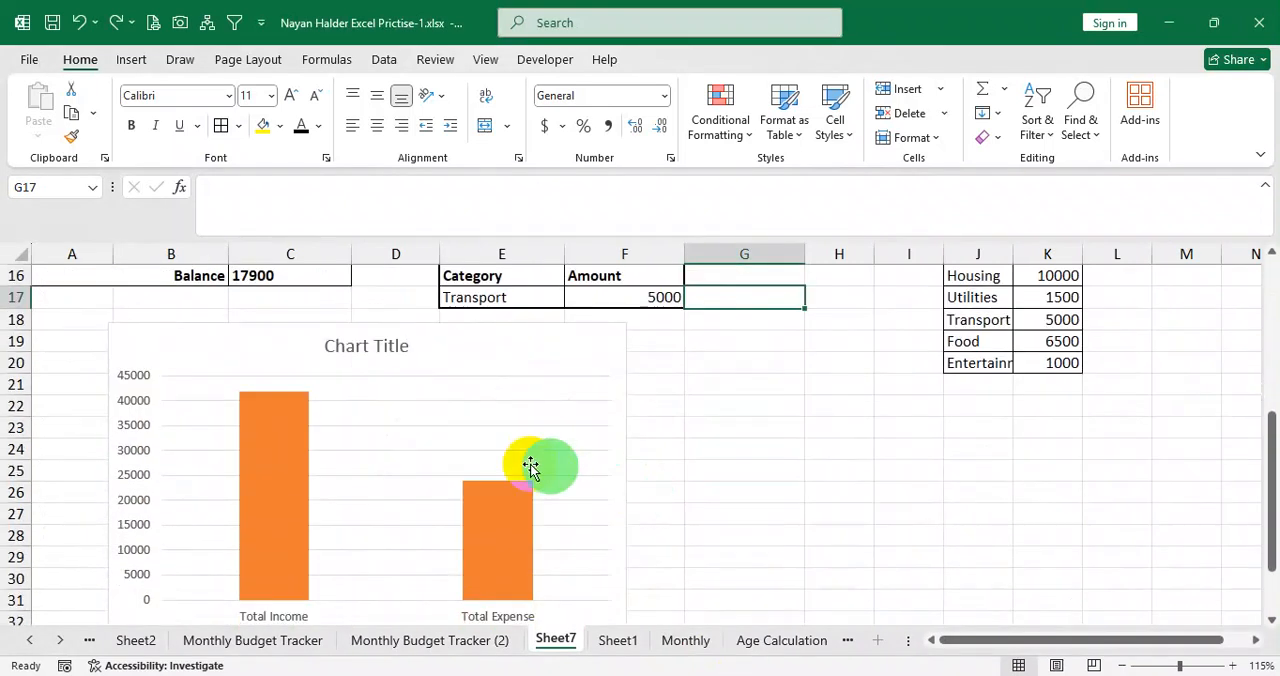
left_click(530, 468)
left_click_drag(480, 407, 407, 359)
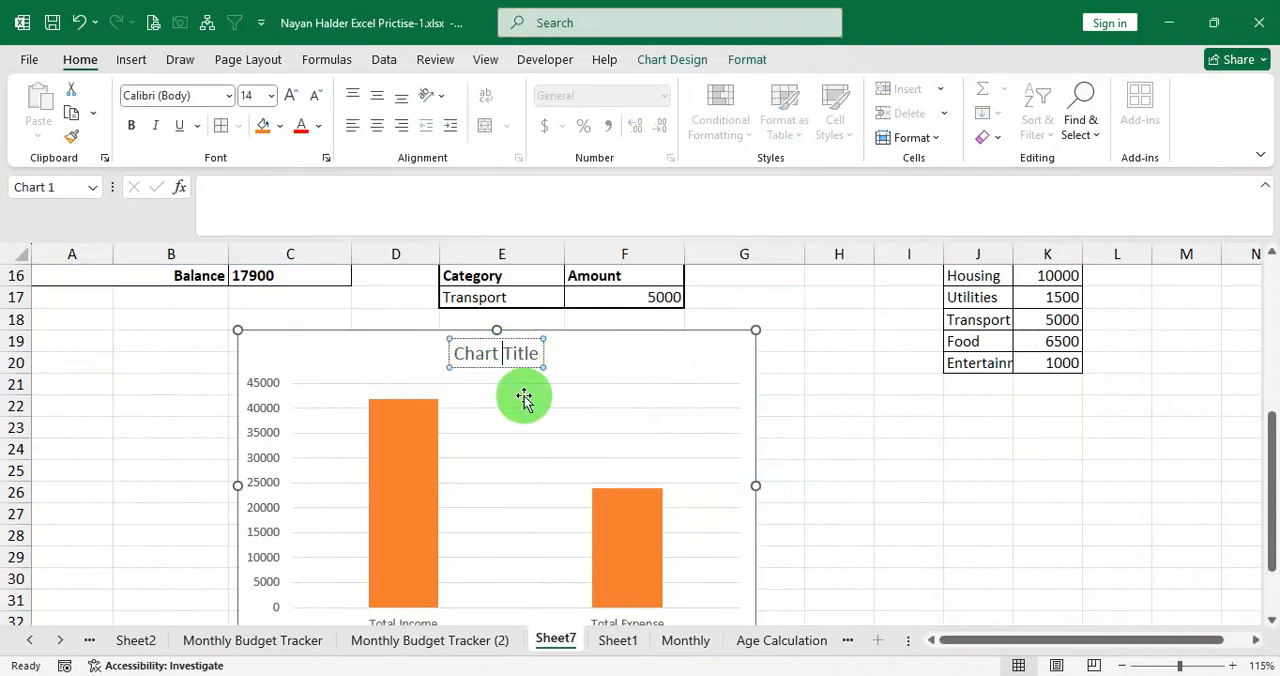
key("ctrl+a")
type("Mo")
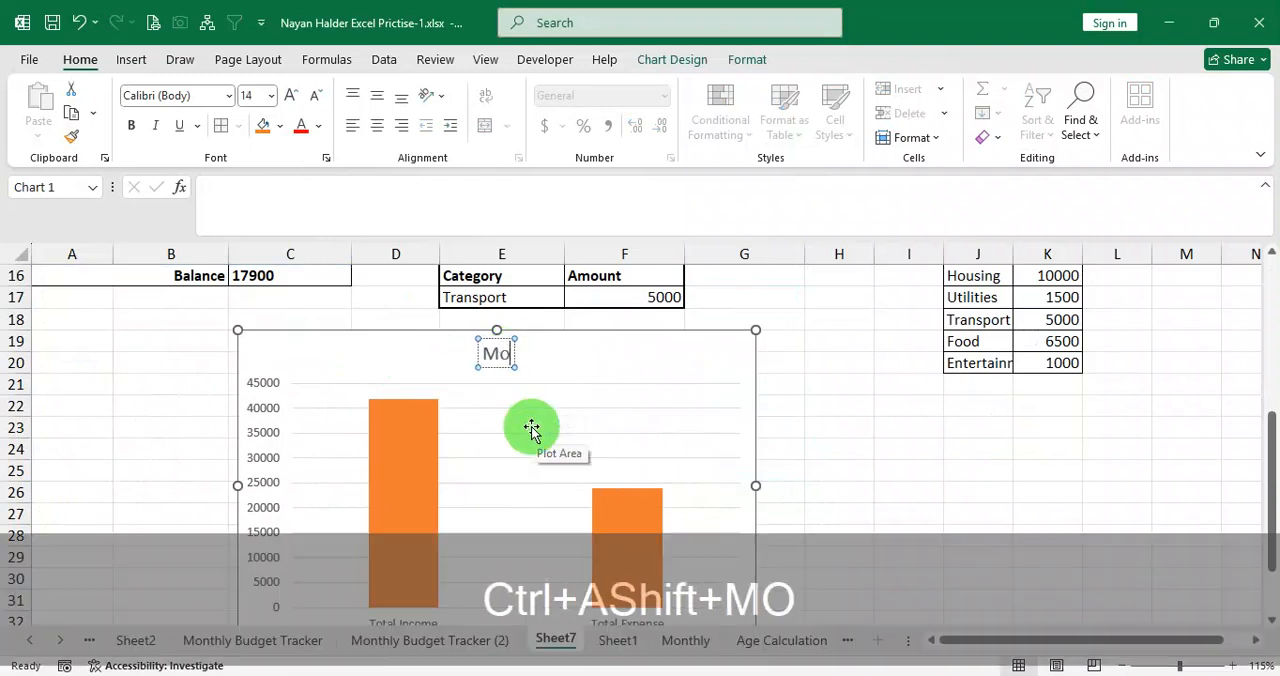
type("nthy")
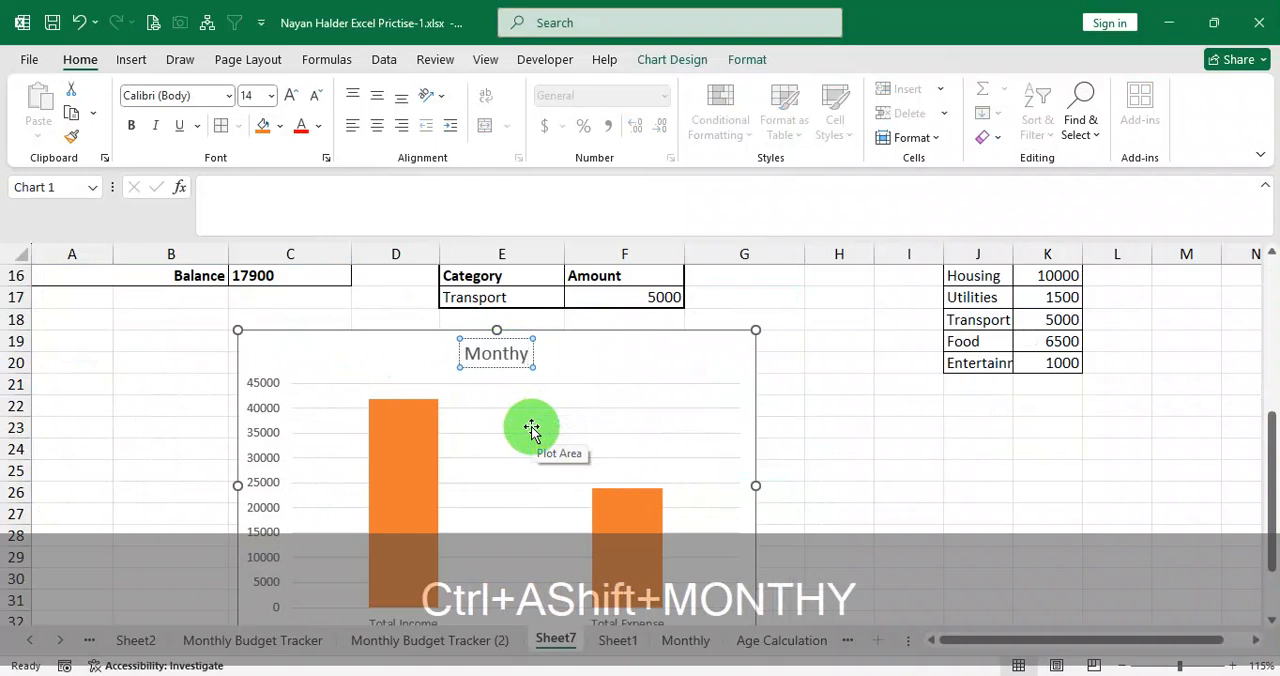
type(" Bud")
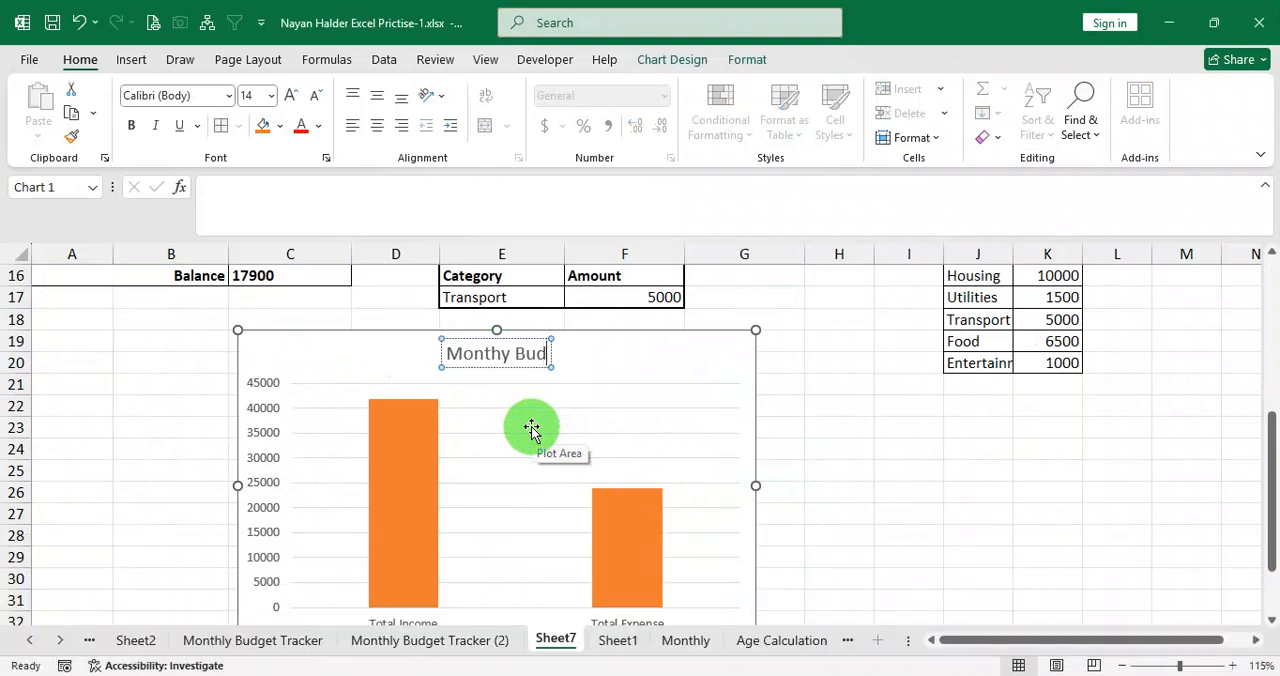
type("get T")
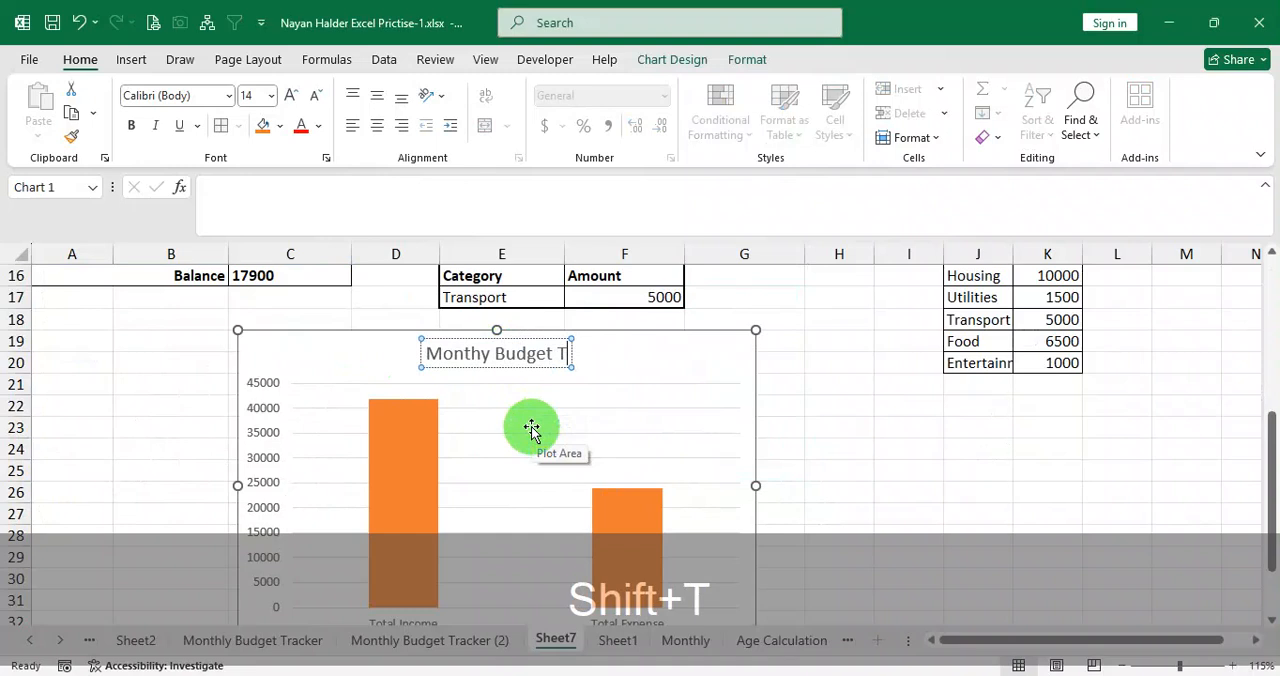
key("BackSpace")
Delete the title element of the column chart.
left_click(634, 371)
left_click(560, 355)
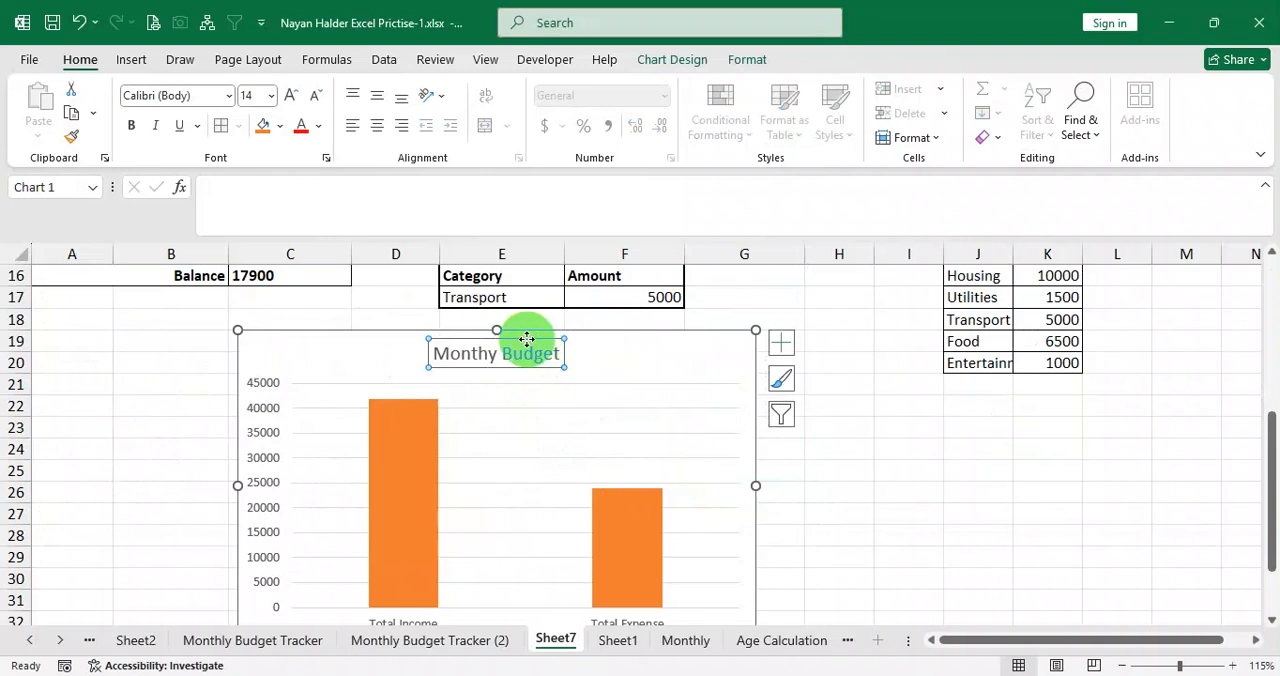
key("Delete")
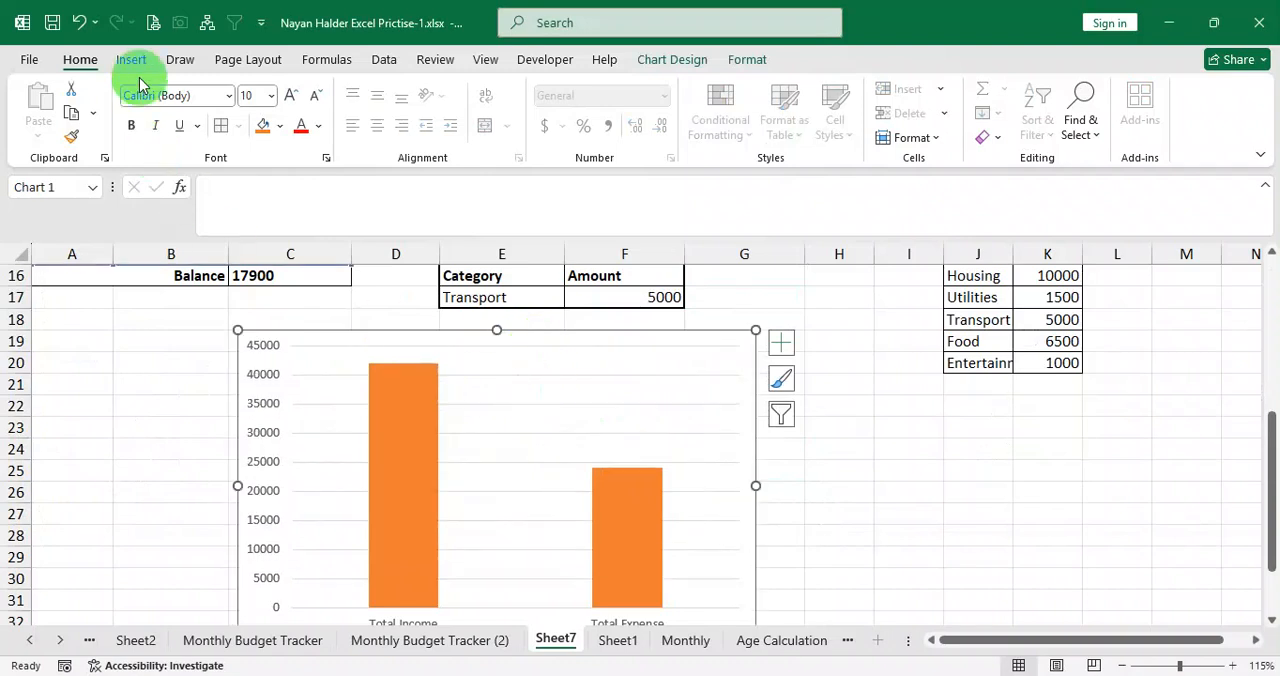
Insert a text box across the top of the column chart, between the bars, with the text "Monthly Budget Tracer".
left_click(131, 62)
left_click(296, 88)
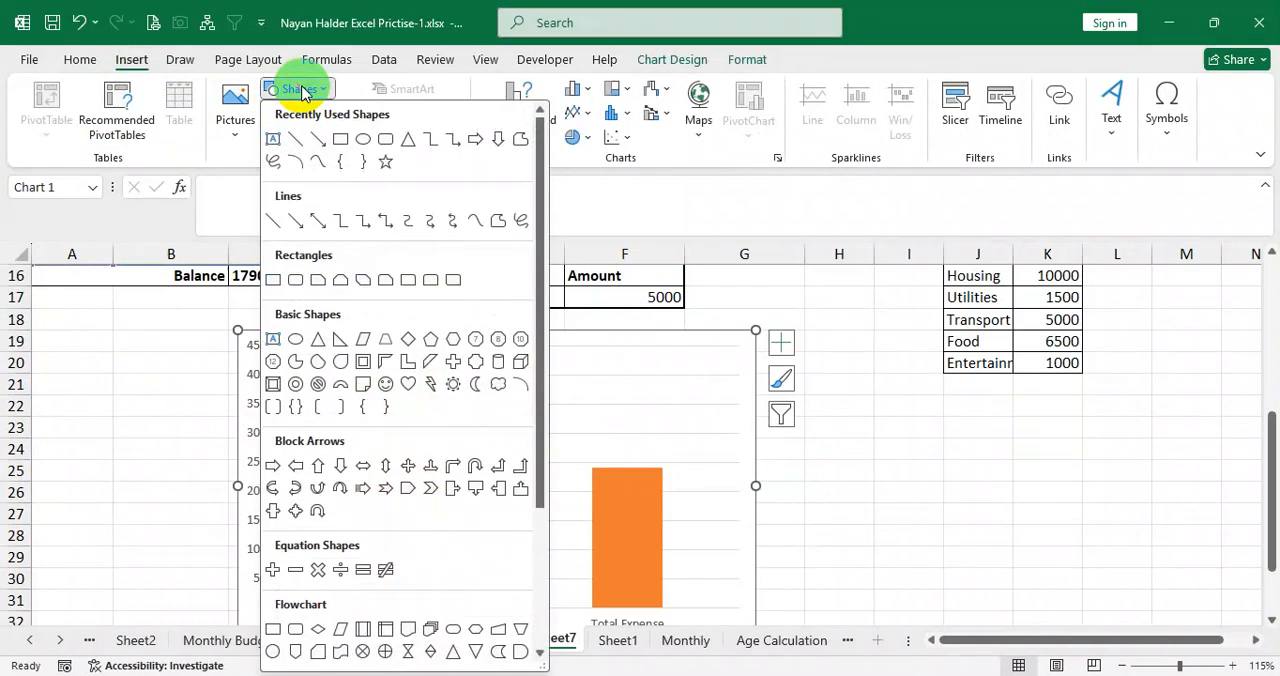
left_click(272, 138)
left_click_drag(406, 330, 617, 354)
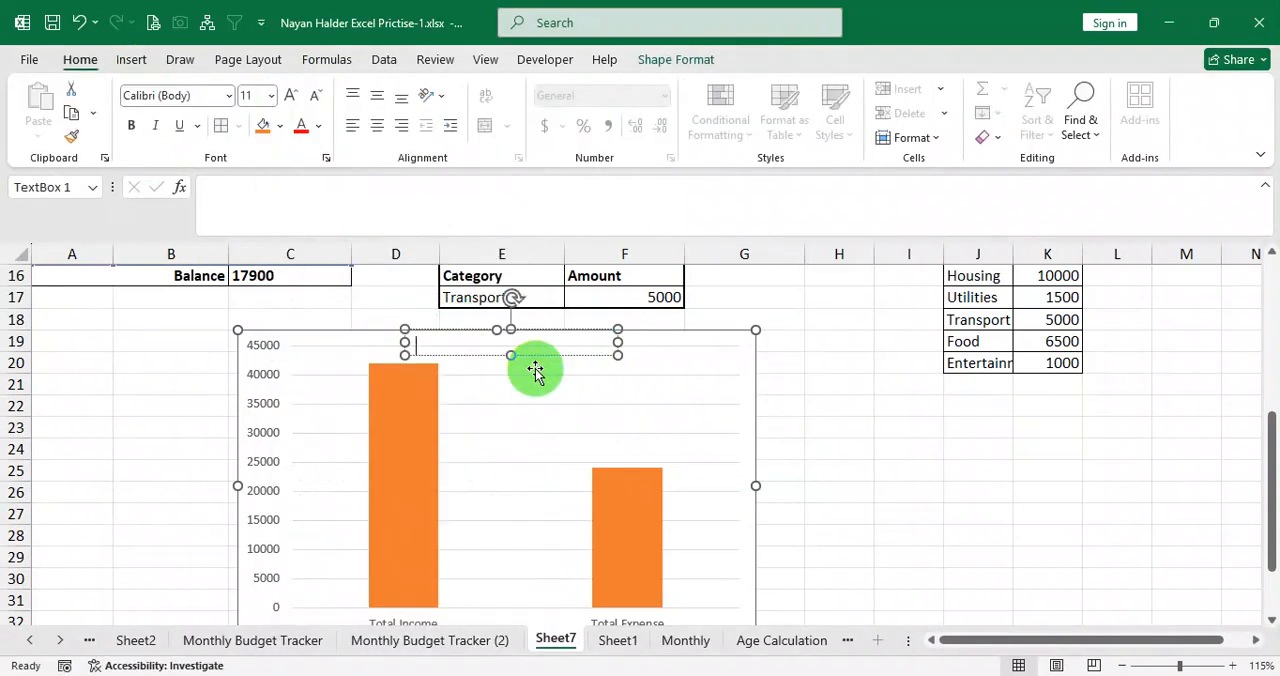
type("Month")
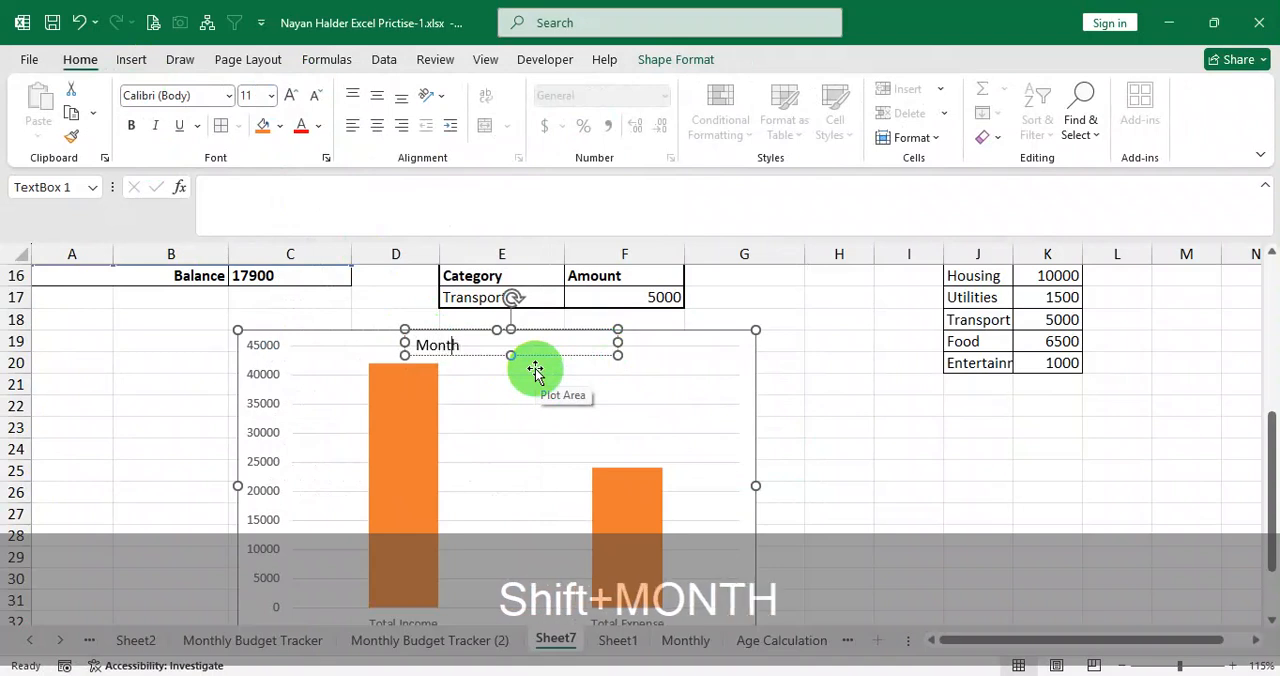
type("ly Budget Trac")
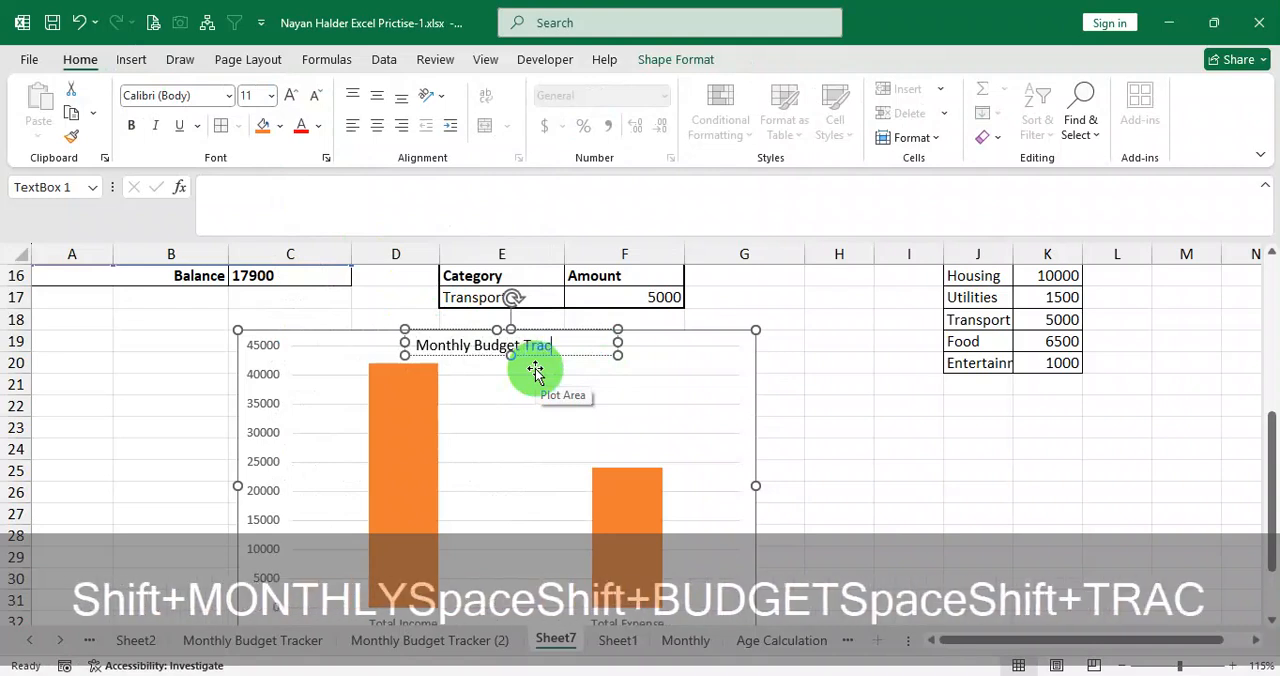
type("er")
left_click(695, 377)
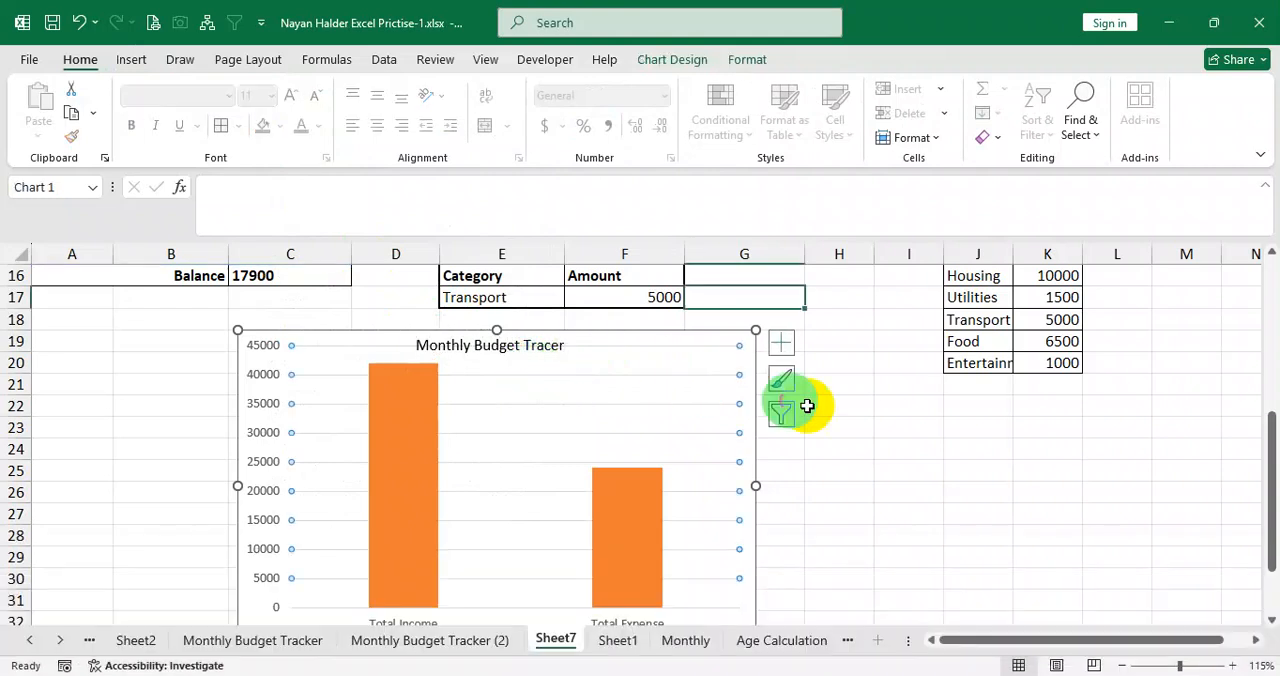
left_click(912, 468)
Edit the last word in the chart's text box so it reads "Monthly Budget Trakcer".
left_click(528, 345)
double_click(549, 345)
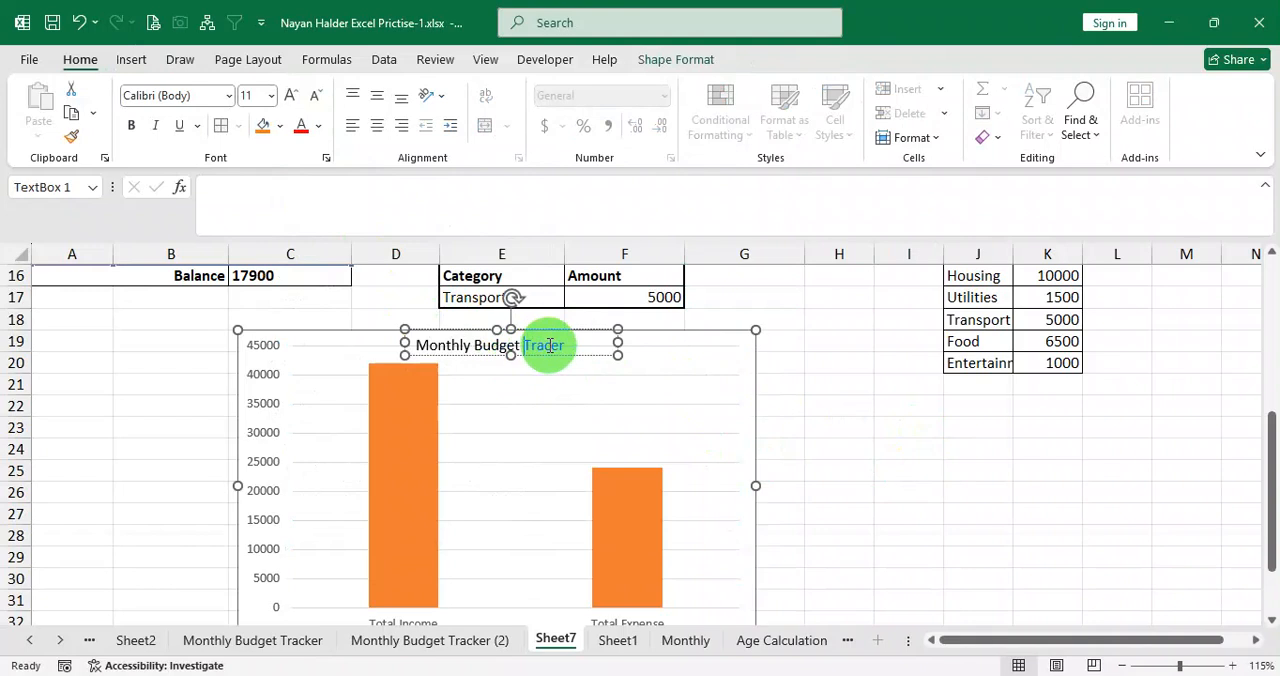
left_click(559, 443)
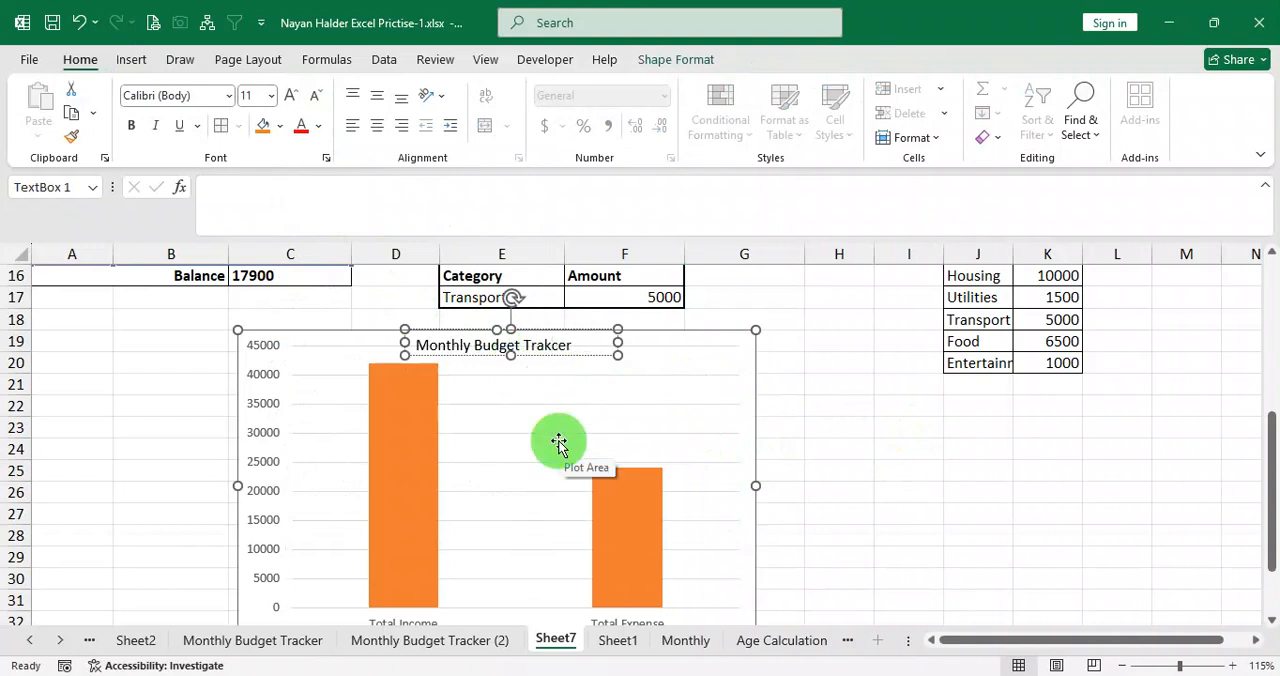
left_click(634, 417)
Review the sheet layout with the chart, the tracker table A2:G11 and the Rank formulas in column F.
scroll(630, 420, "down", 2, "ctrl")
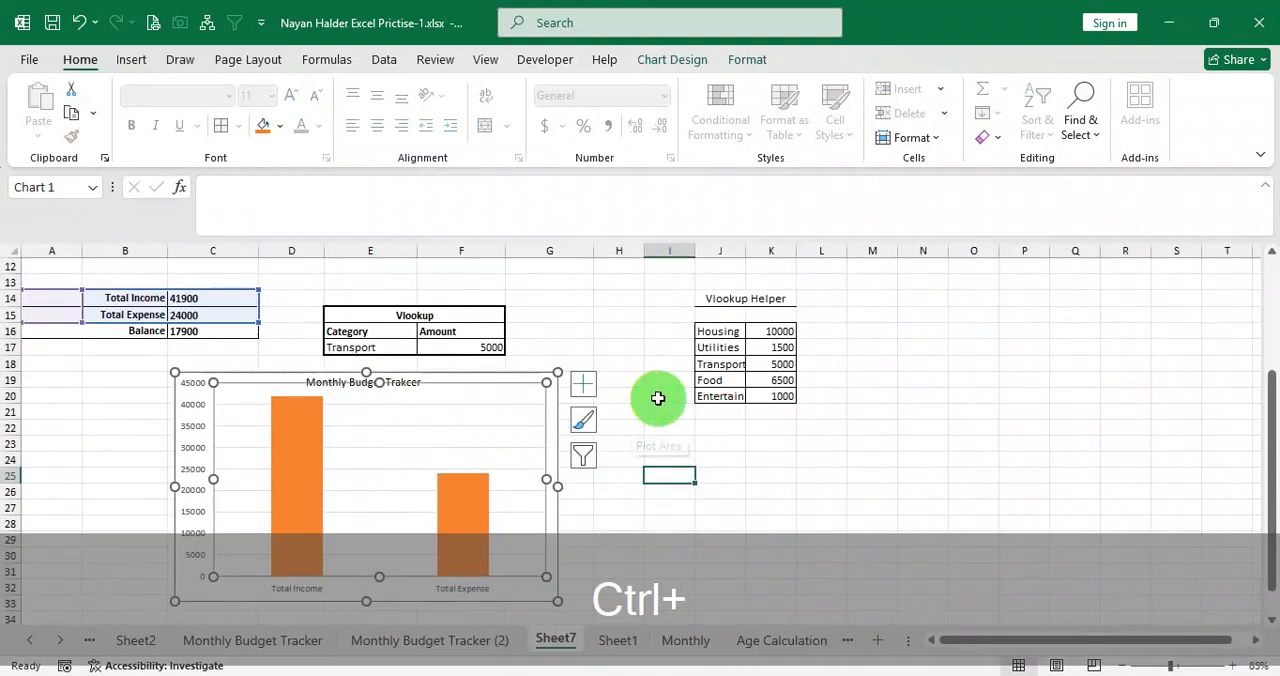
left_click(669, 347)
scroll(448, 437, "up", 2, "ctrl")
scroll(472, 430, "up", 2)
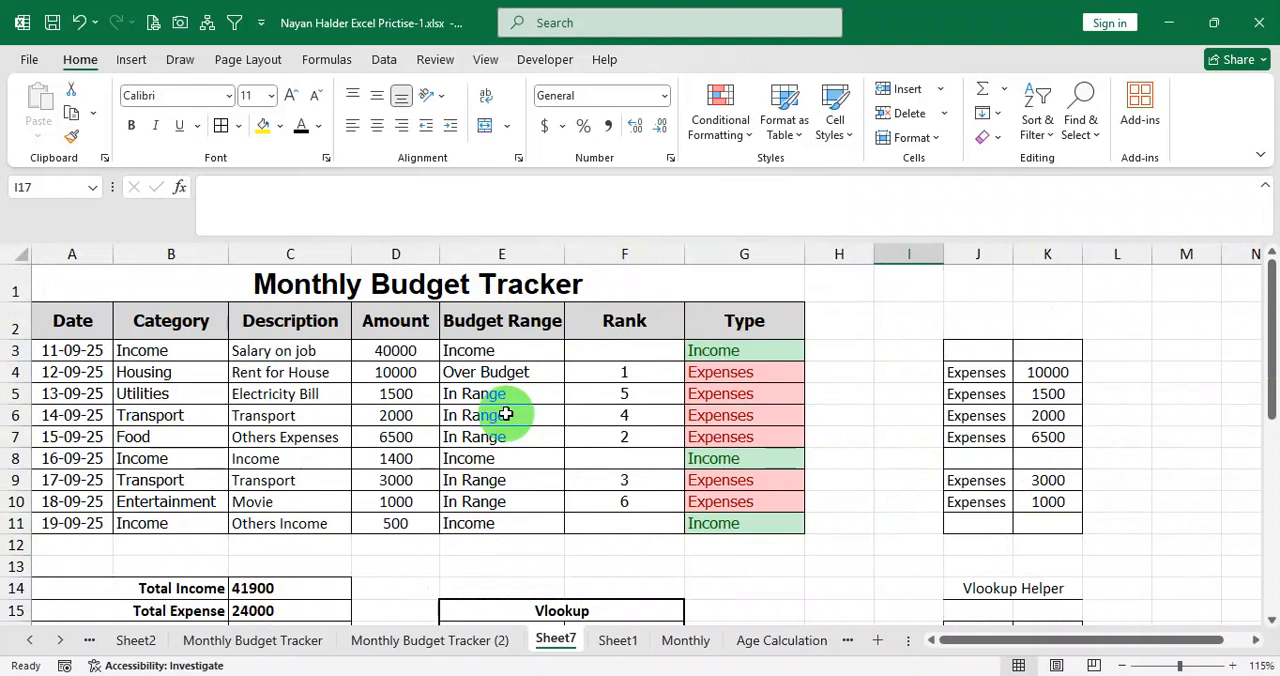
left_click_drag(95, 328, 731, 514)
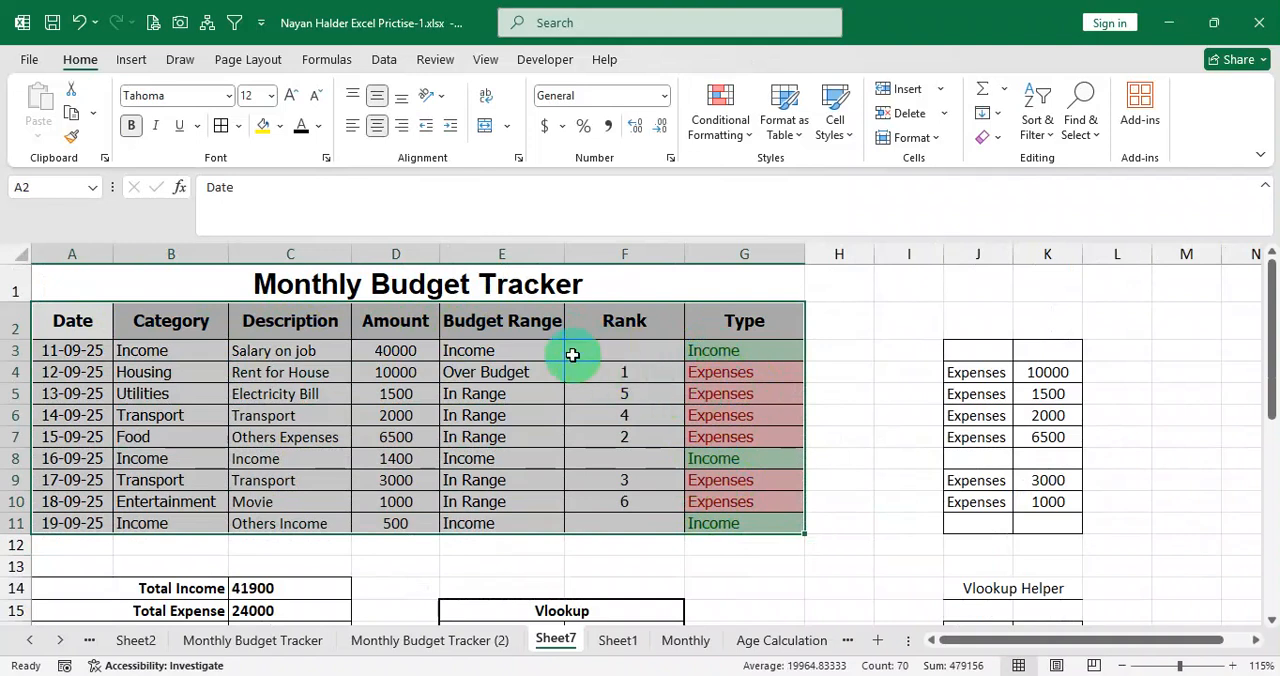
left_click_drag(528, 353, 614, 473)
left_click(622, 430)
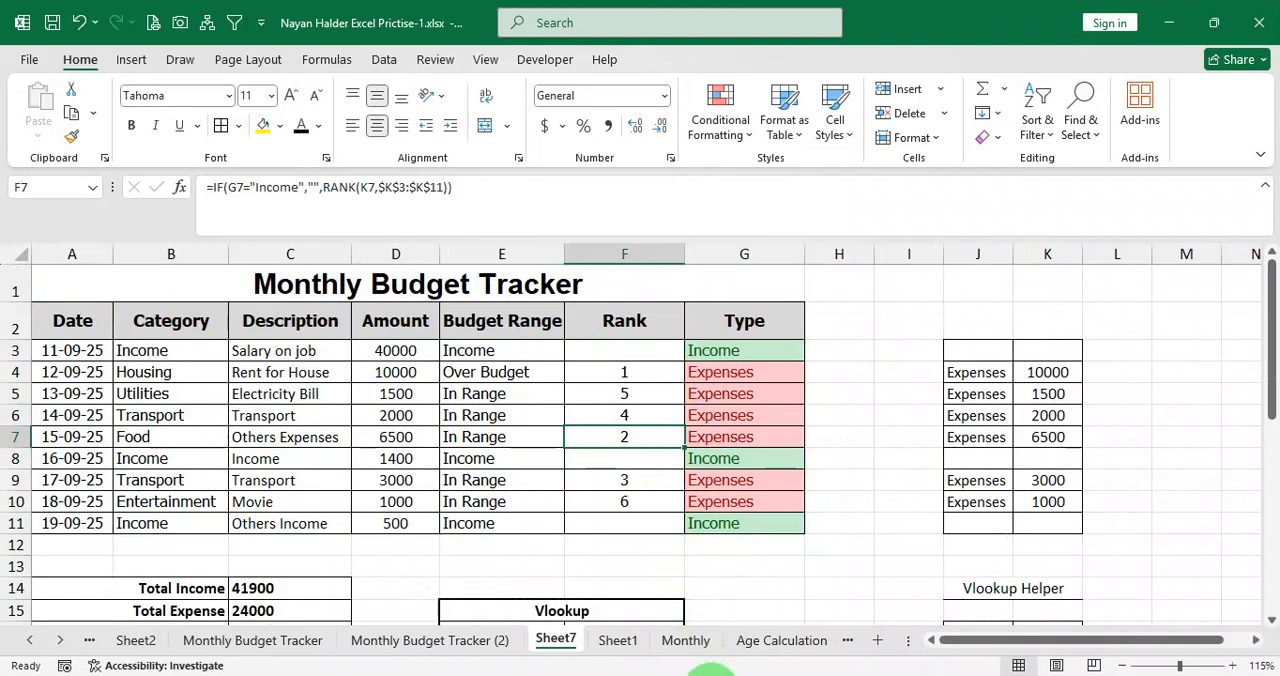
left_click_drag(614, 370, 619, 518)
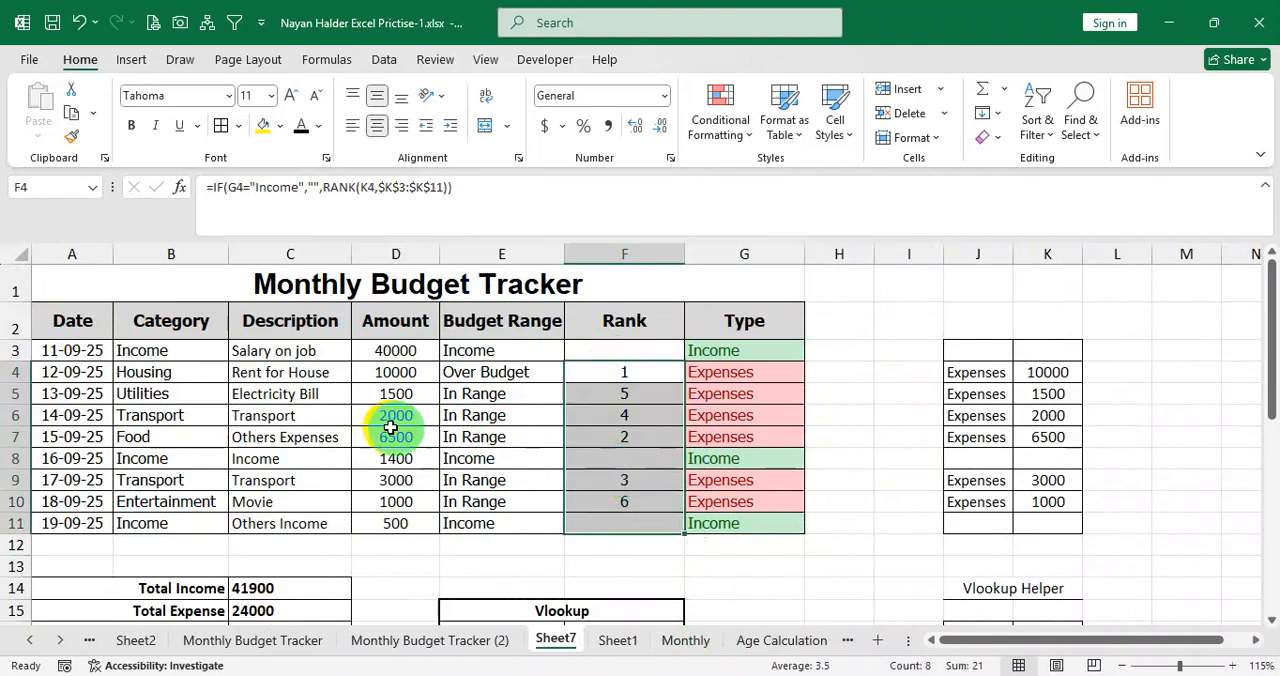
left_click_drag(193, 358, 700, 520)
left_click(670, 520)
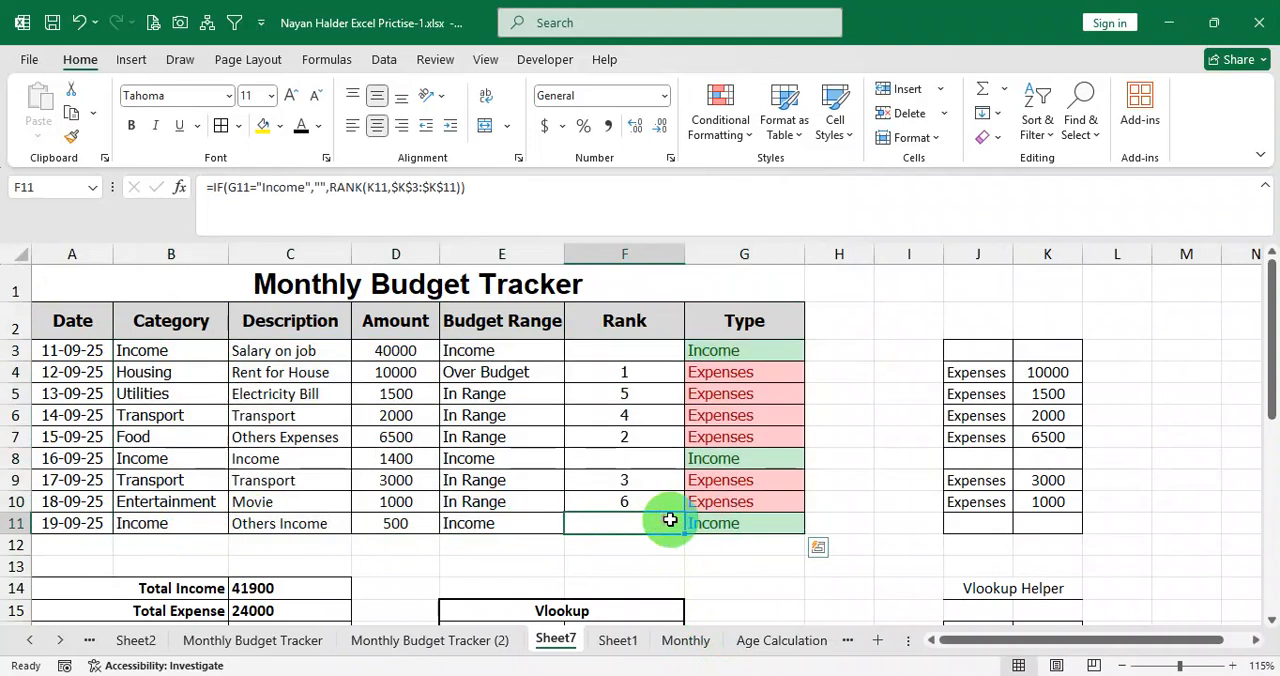